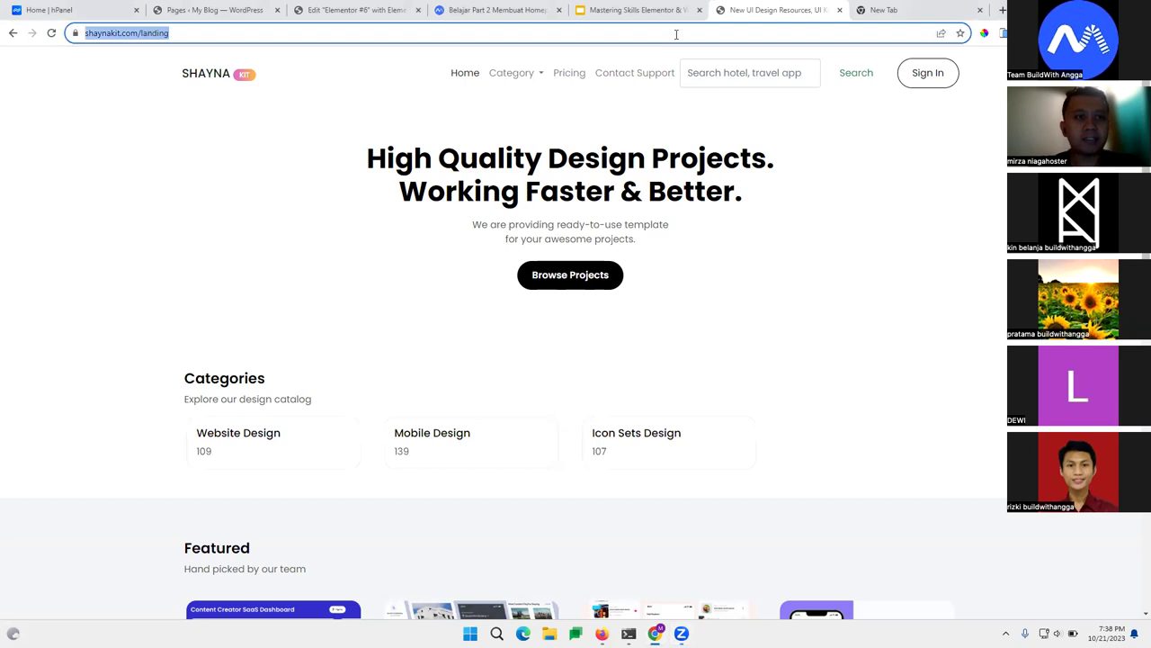
pyautogui.hotkey('ctrl', 'a')
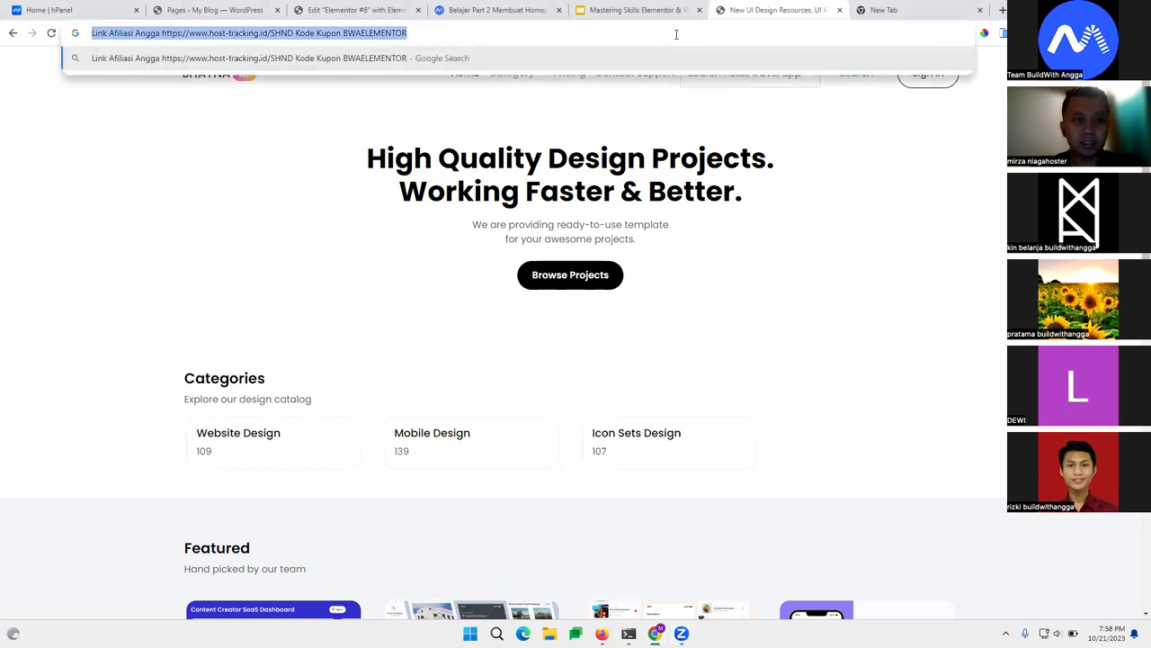
# Step: Request the Payna Finance Company Profile template download from its ShaynaKit product page
pyautogui.press('Escape')
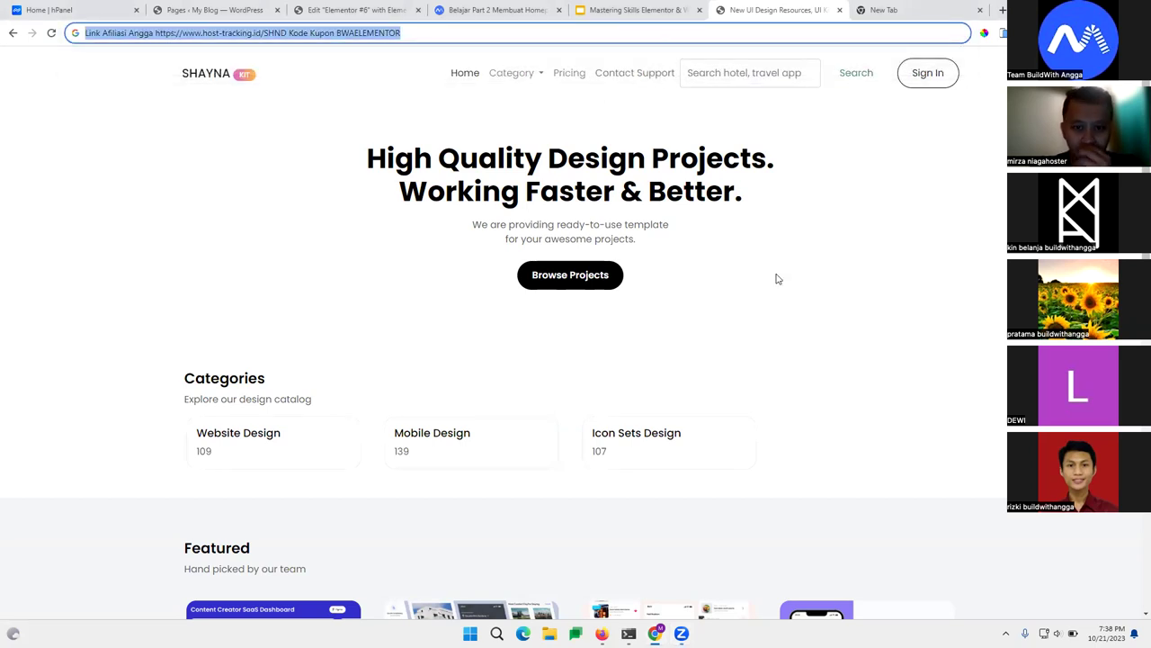
pyautogui.scroll(-2, 767, 375)
pyautogui.scroll(-2, 767, 375)
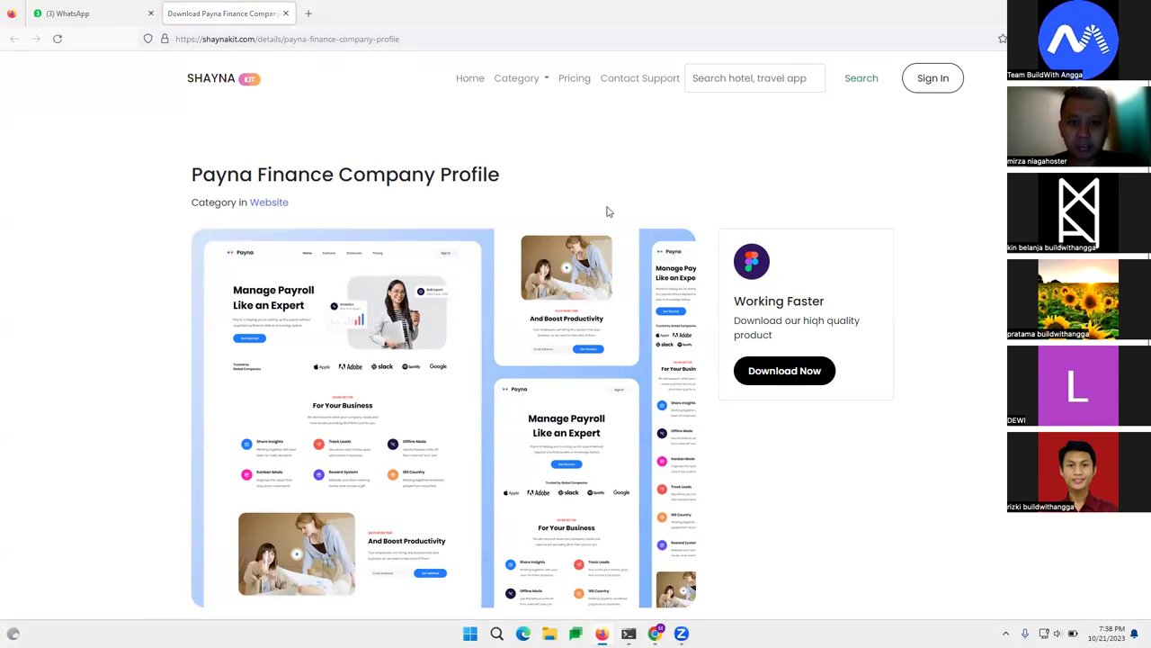
pyautogui.scroll(-2, 795, 187)
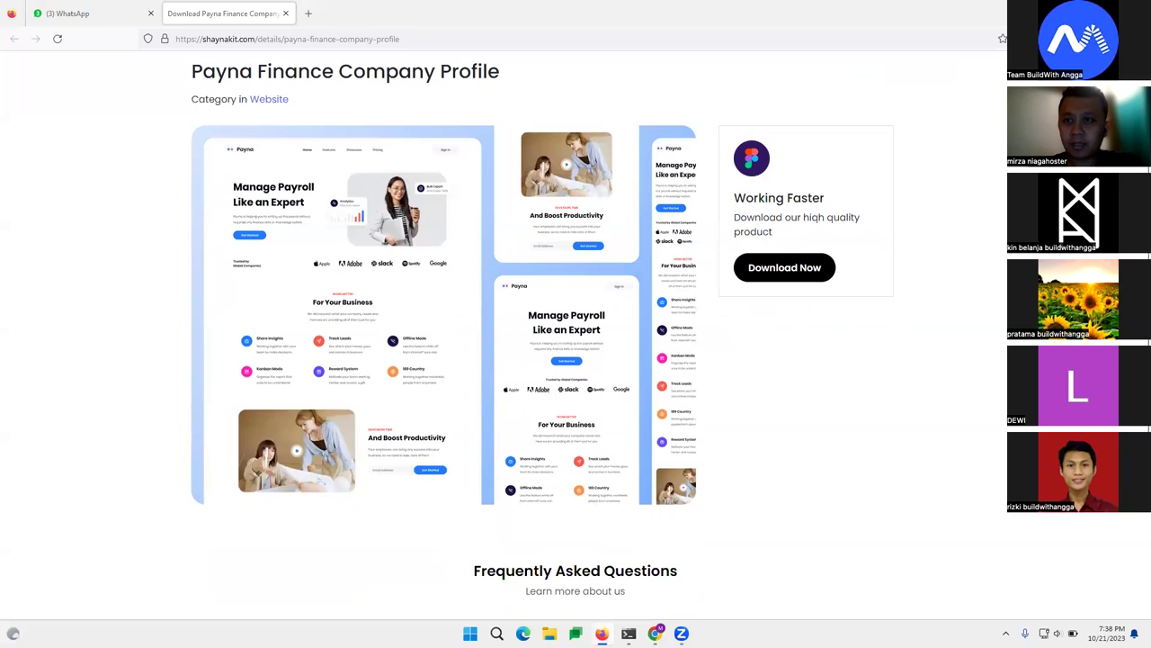
pyautogui.scroll(2, 915, 111)
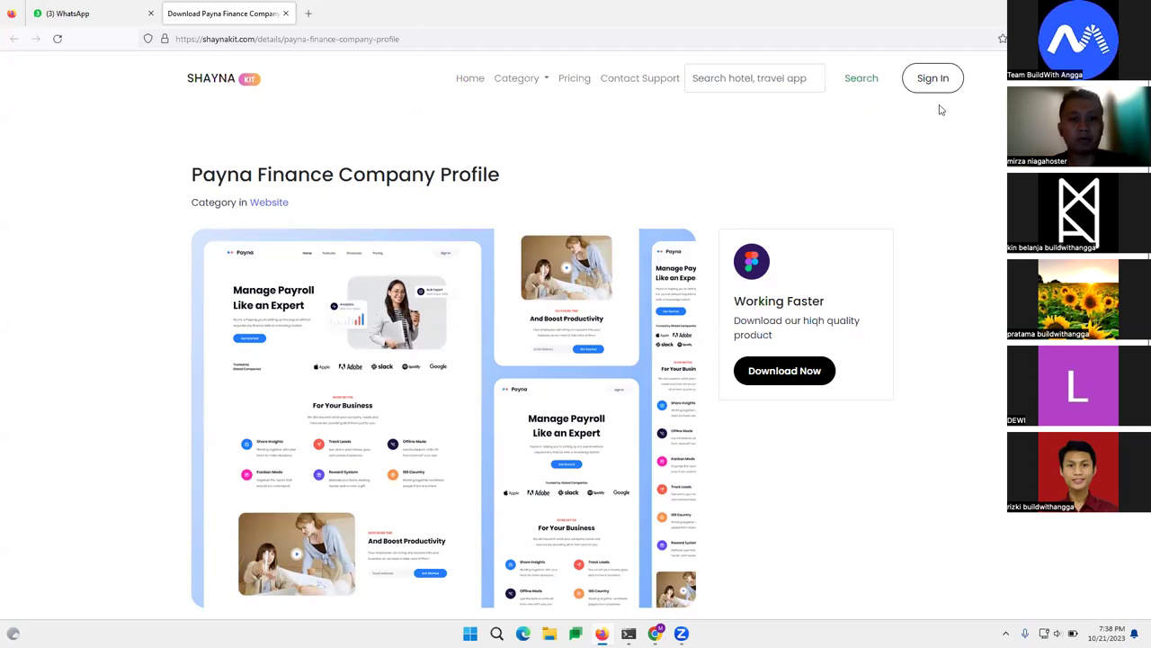
pyautogui.scroll(-2, 754, 214)
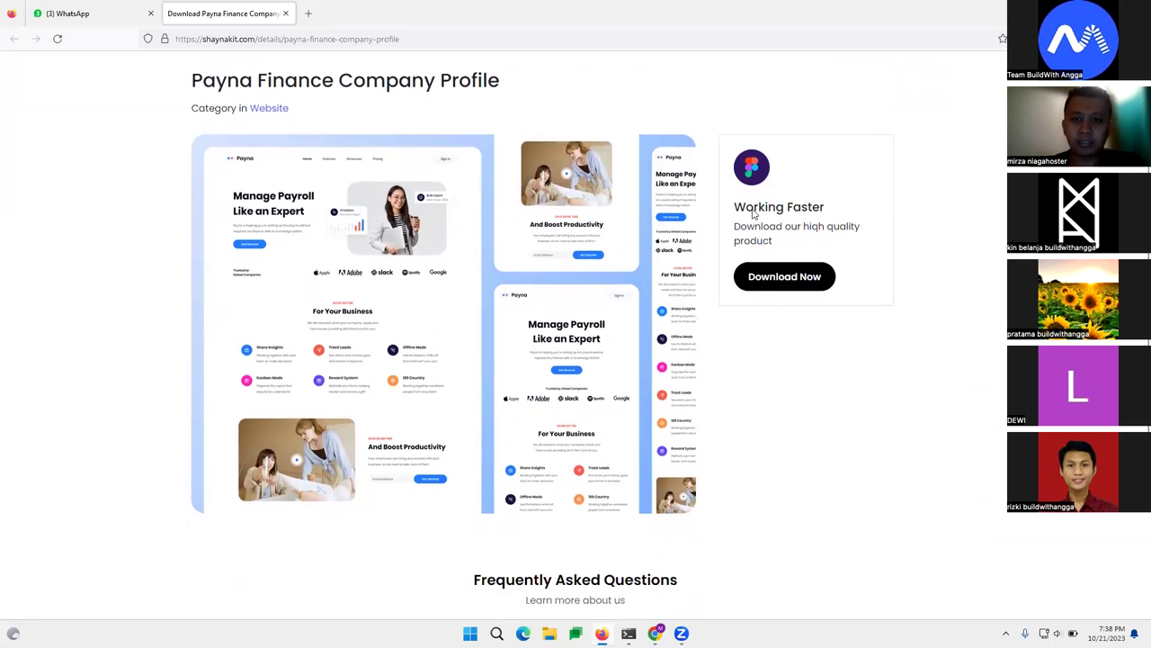
pyautogui.scroll(-3, 753, 214)
pyautogui.scroll(3, 753, 214)
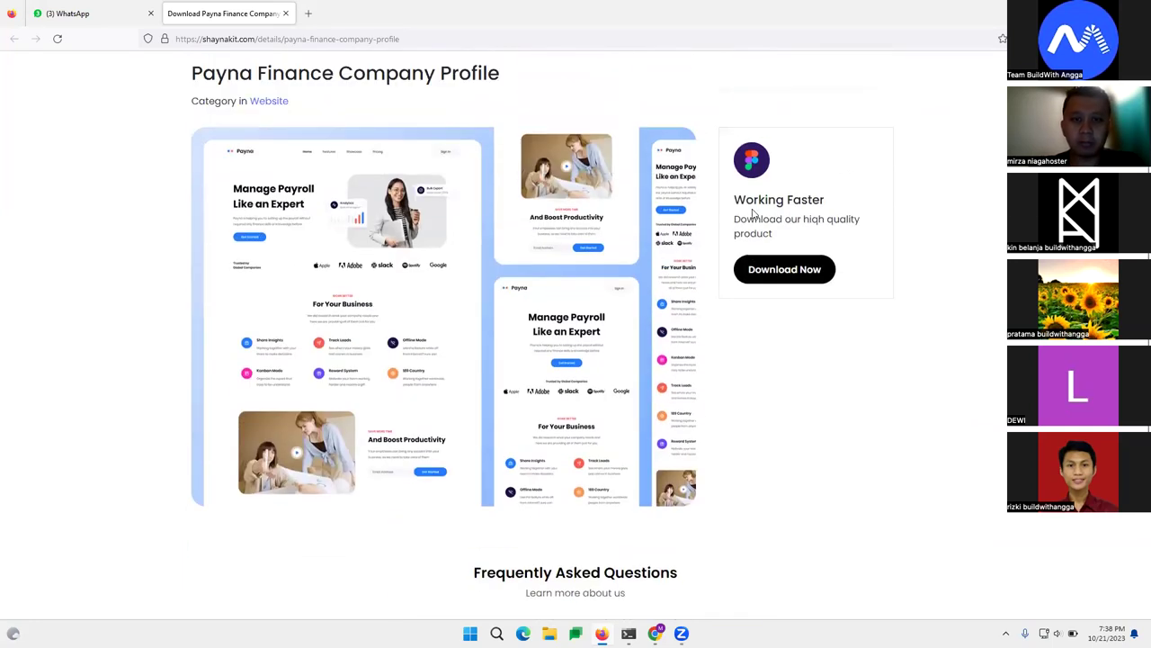
pyautogui.scroll(1, 753, 214)
pyautogui.click(782, 327)
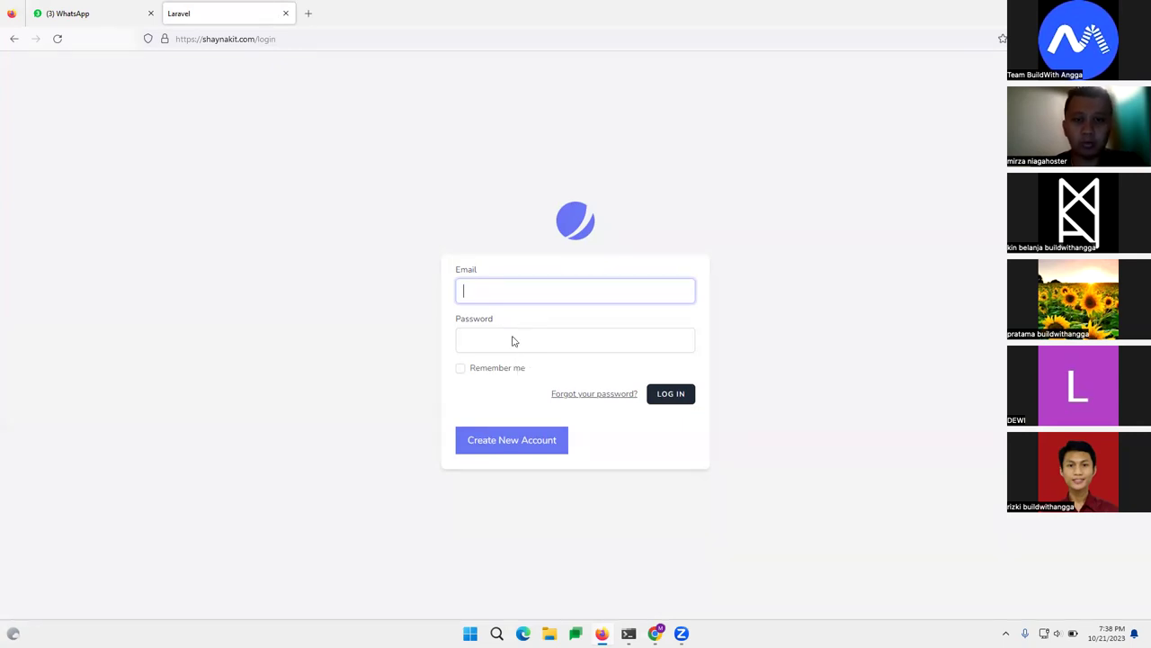
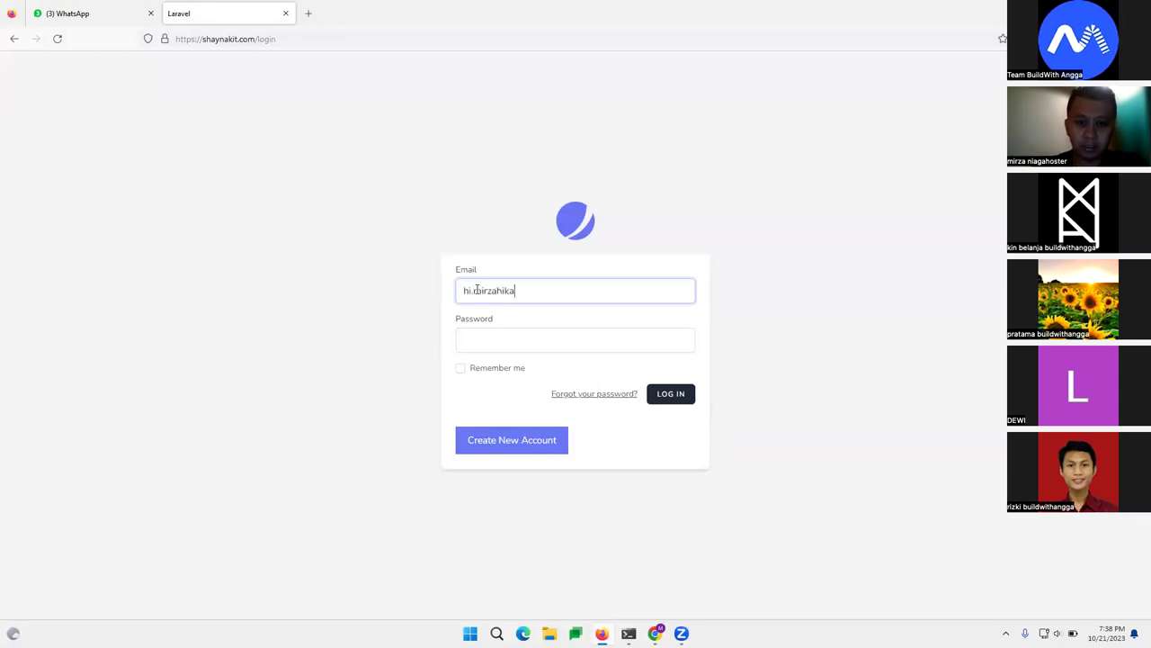
# Step: Try signing in to ShaynaKit with the account email and password, retrying the password once
pyautogui.press('Tab')
pyautogui.write('***********')
pyautogui.press('Return')
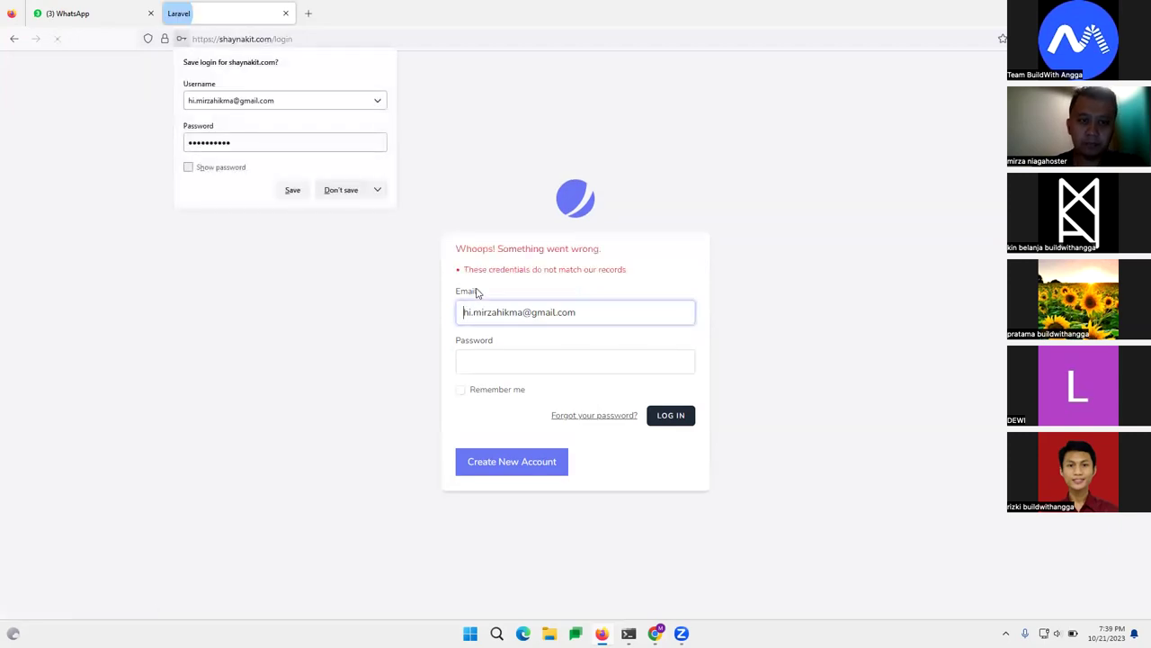
pyautogui.write('@')
pyautogui.press('BackSpace')
pyautogui.click(495, 361)
pyautogui.write('***********')
pyautogui.press('Return')
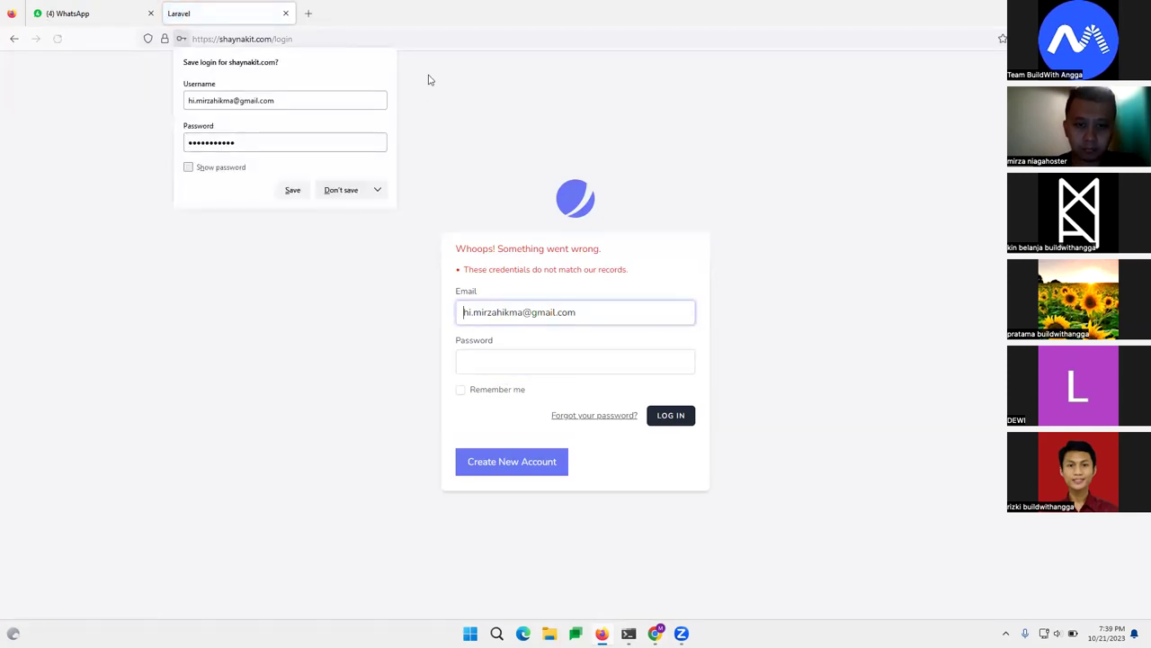
# Step: Decline saving the login and start a new ShaynaKit account, entering the user's full name
pyautogui.click(331, 189)
pyautogui.click(486, 464)
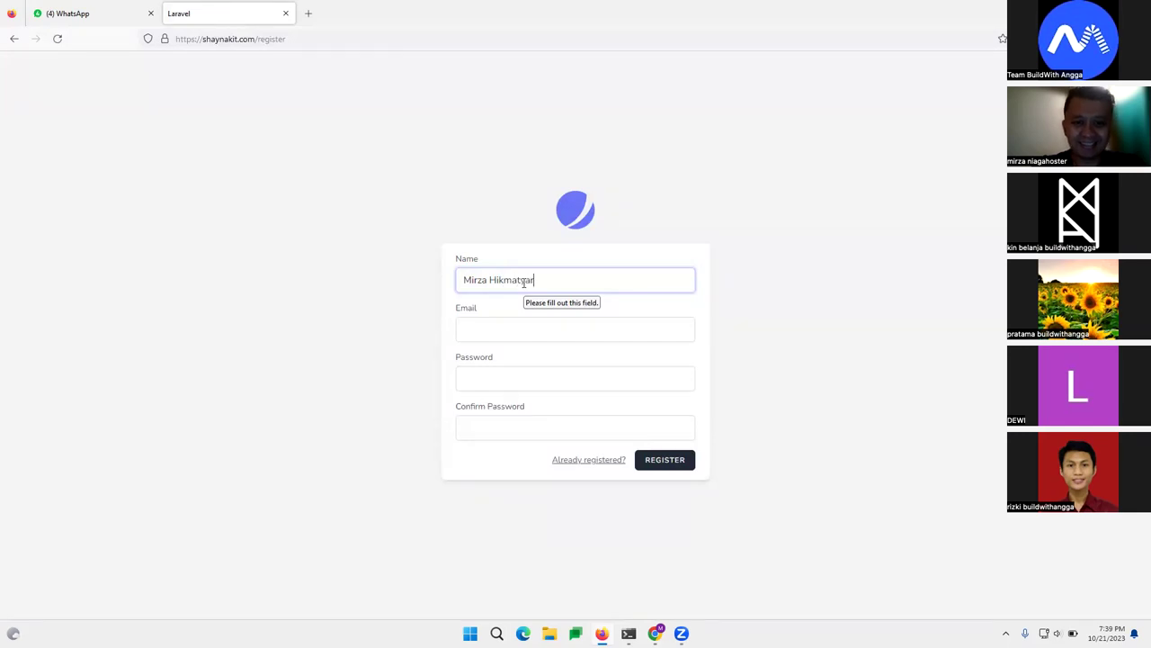
# Step: Fill in the registration email, password and password confirmation, then submit the form
pyautogui.press('Tab')
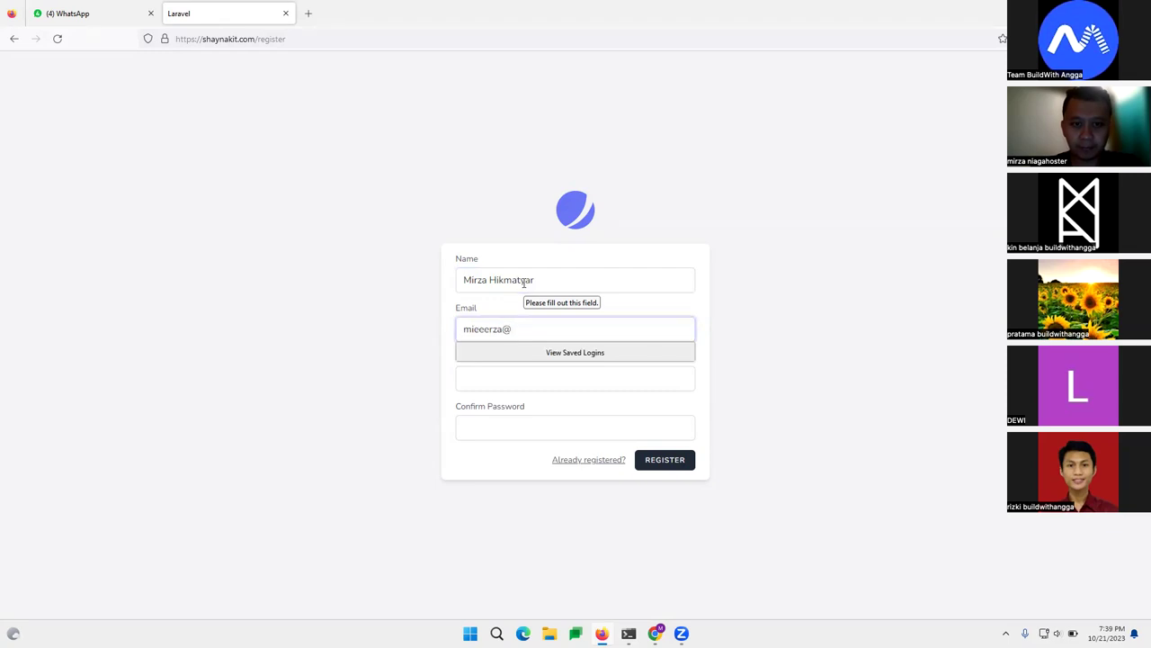
pyautogui.press('Tab')
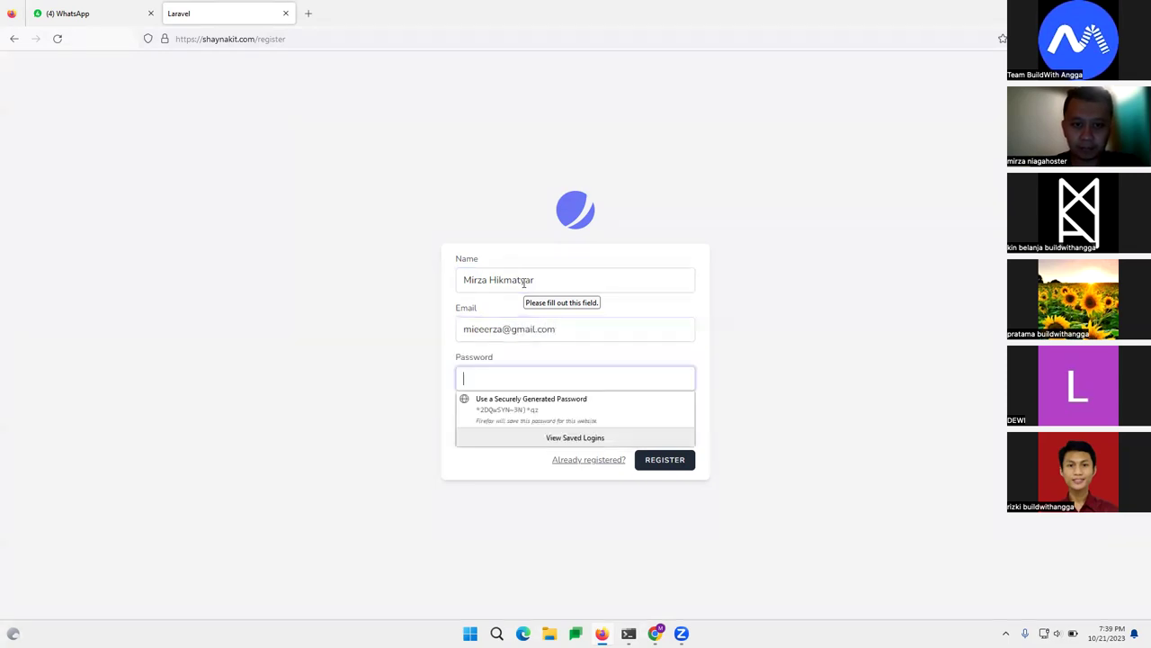
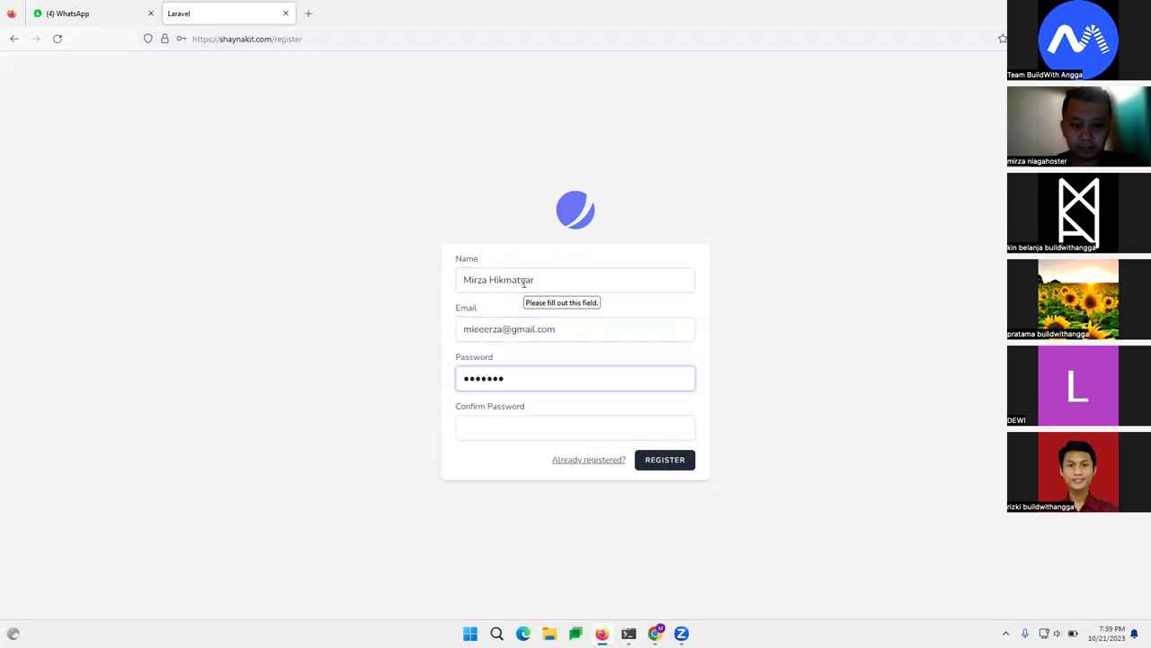
pyautogui.press('Tab')
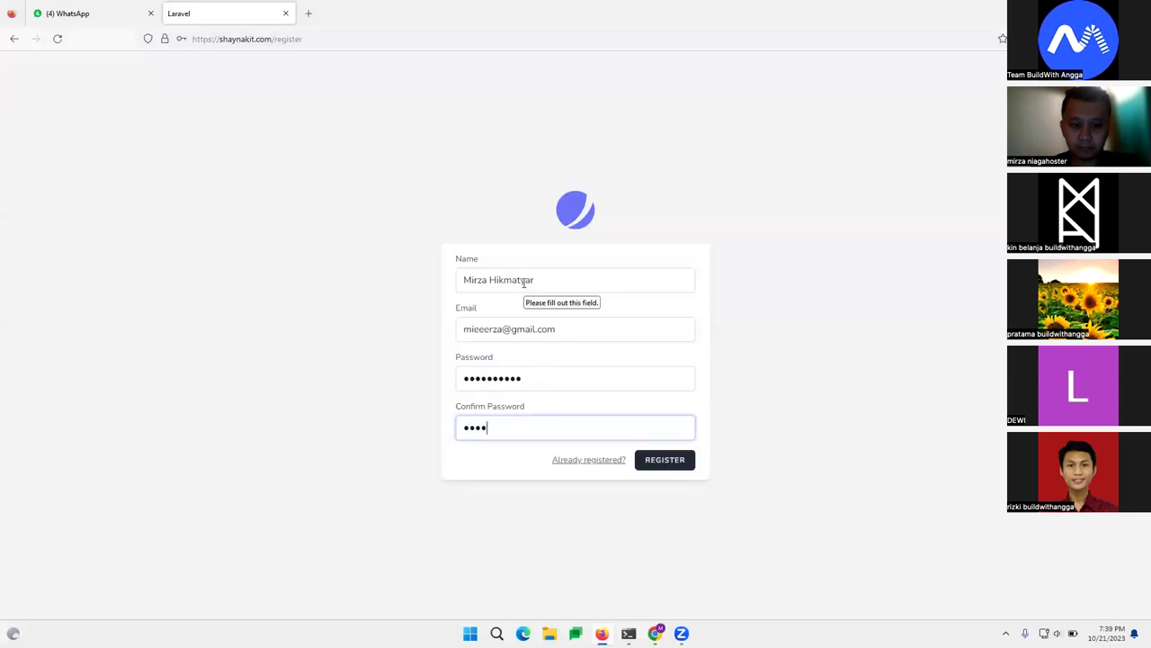
pyautogui.press('Return')
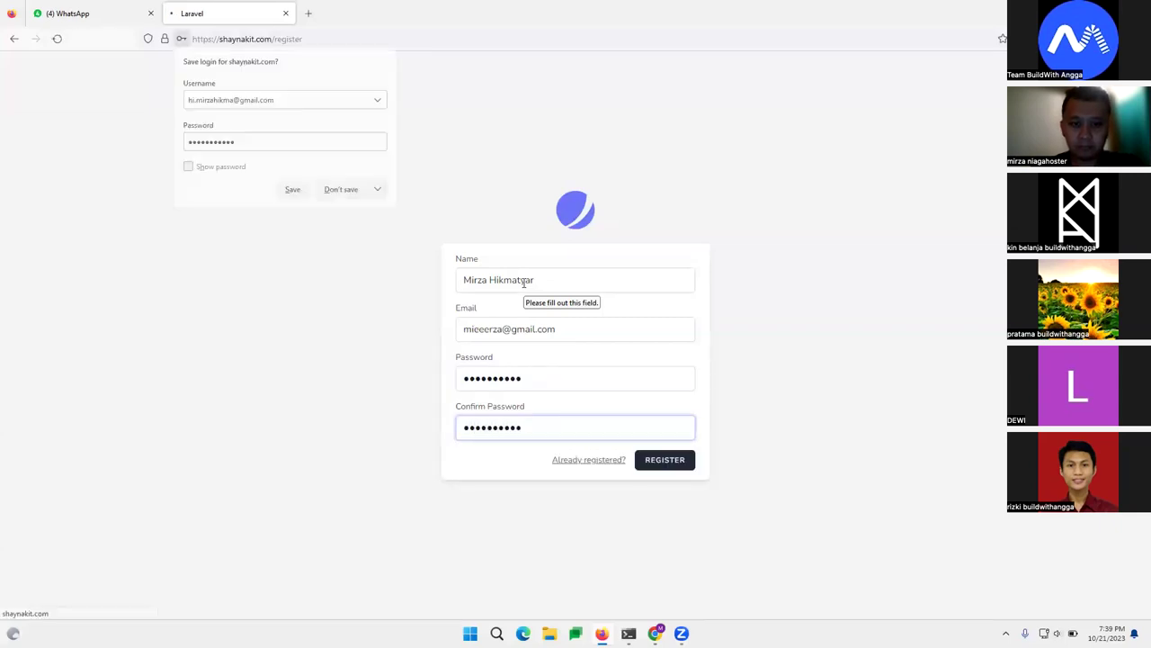
# Step: Replace the already-taken email with a different address, re-enter a new password twice and resubmit
pyautogui.click(509, 350)
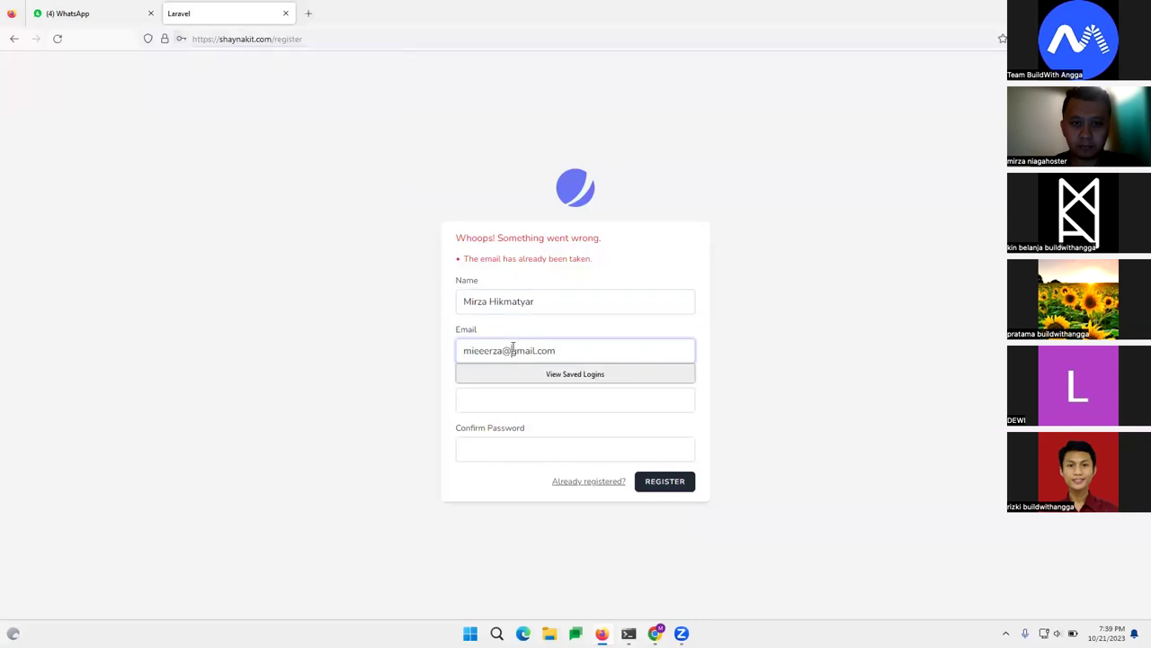
pyautogui.moveTo(505, 350); pyautogui.dragTo(474, 351)
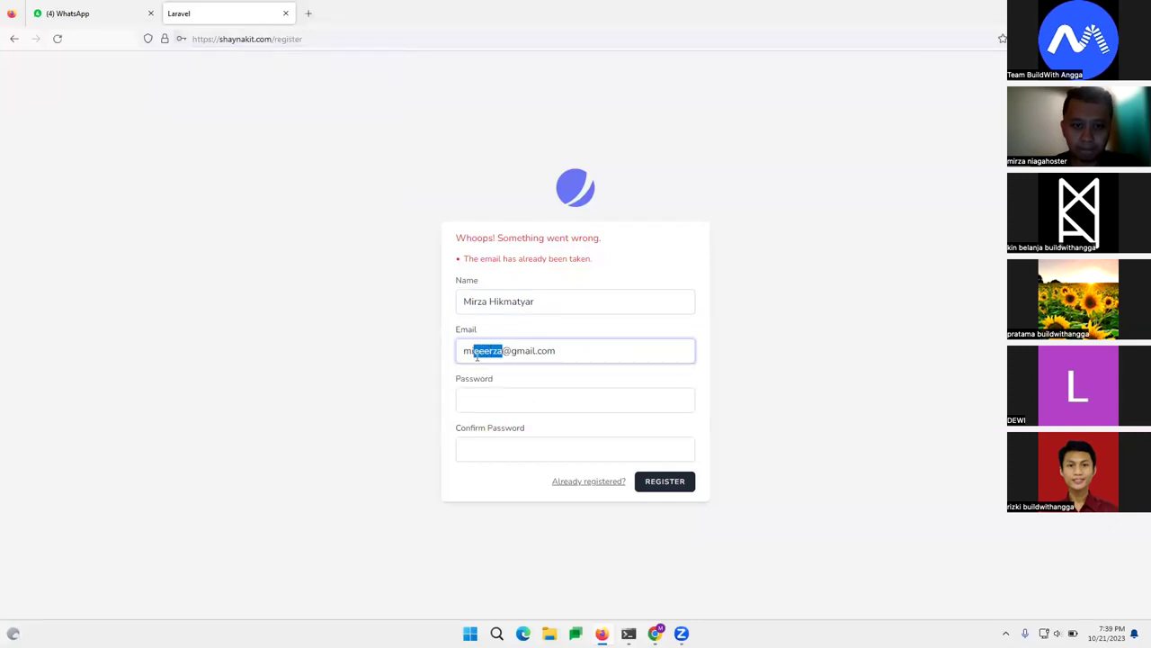
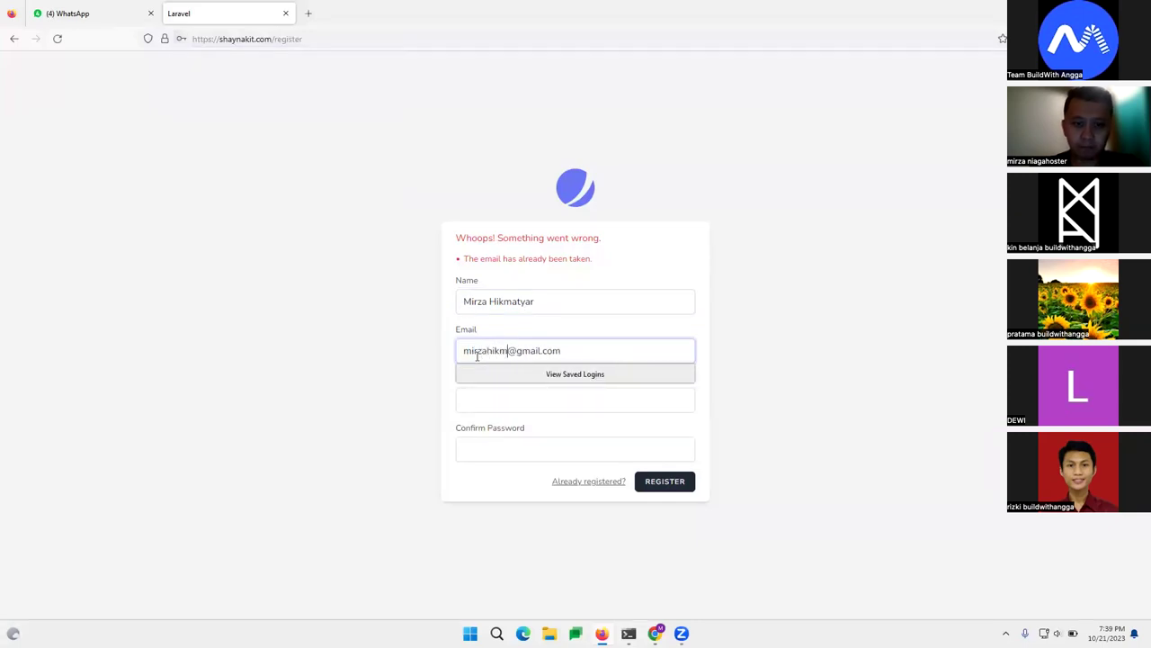
pyautogui.press('Tab')
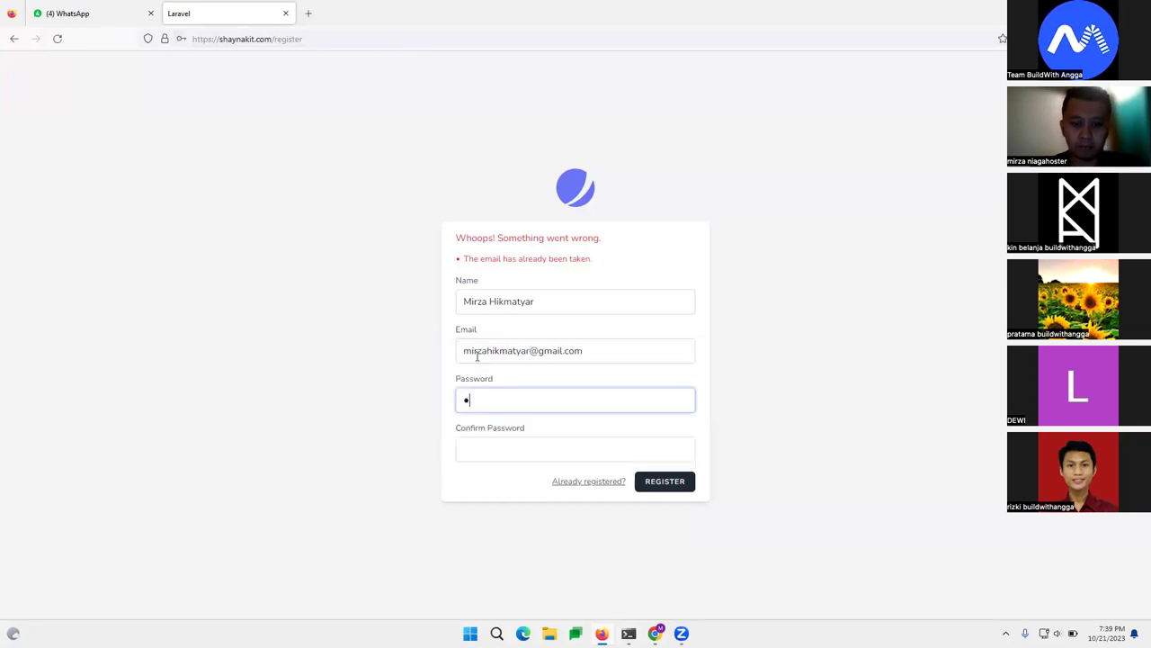
pyautogui.press('Tab')
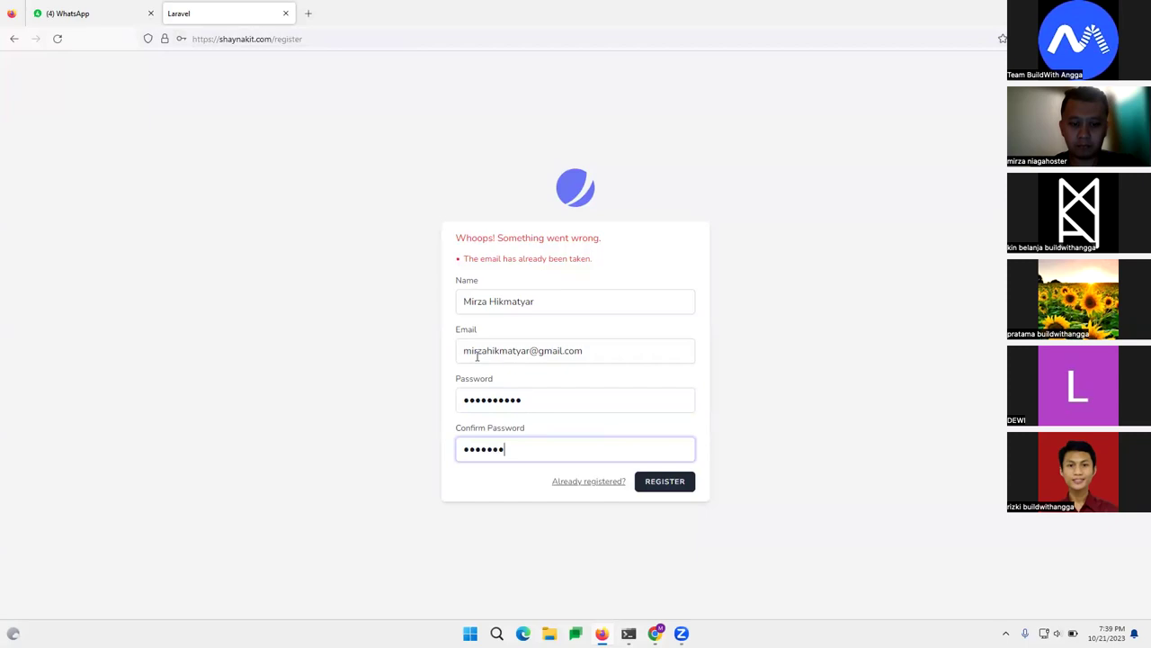
pyautogui.press('Return')
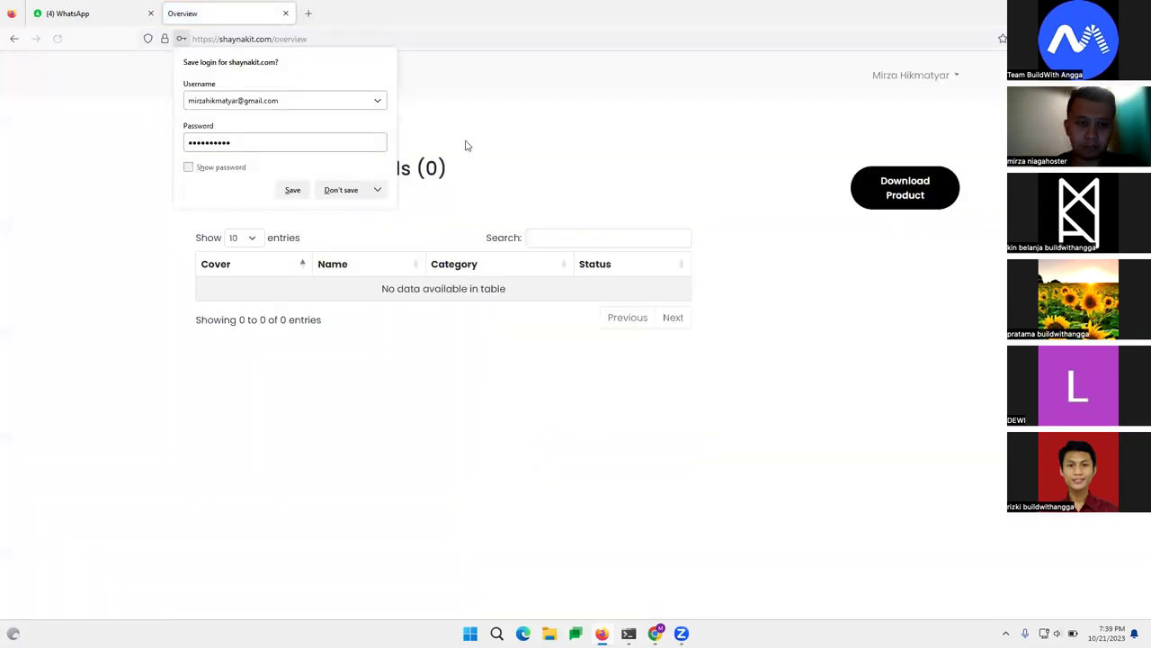
# Step: Decline saving the new login and load the Payna Finance product page in a new tab
pyautogui.click(451, 78)
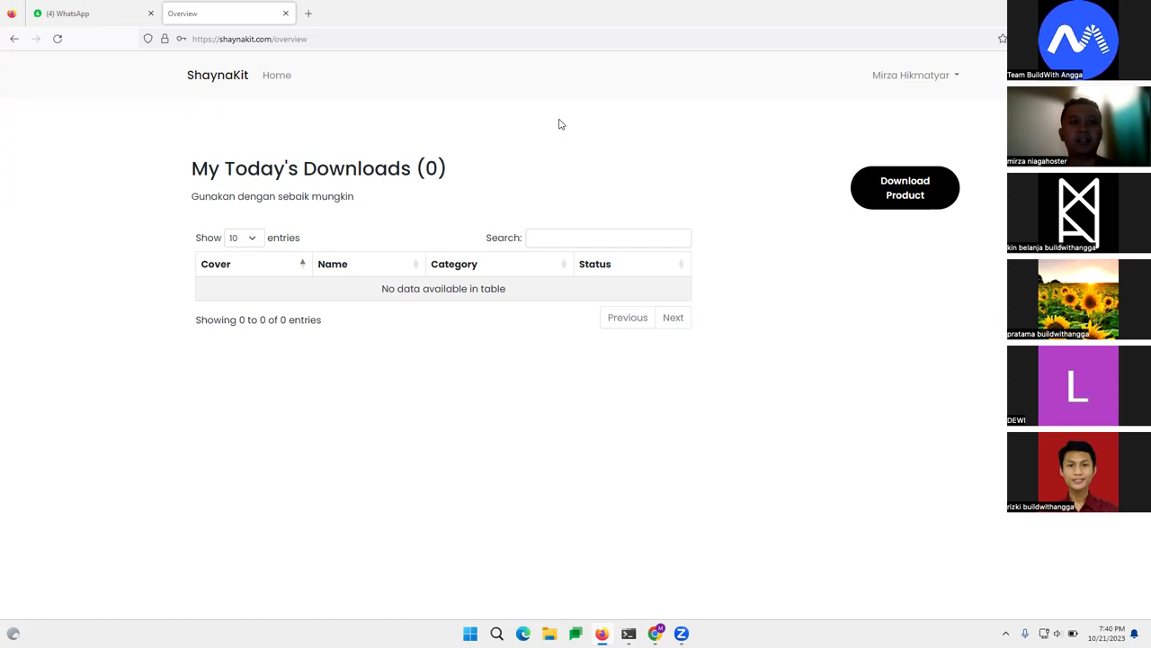
pyautogui.click(308, 12)
pyautogui.write('https://shaynakit.com/details/payna-finance-company-profile')
pyautogui.press('Return')
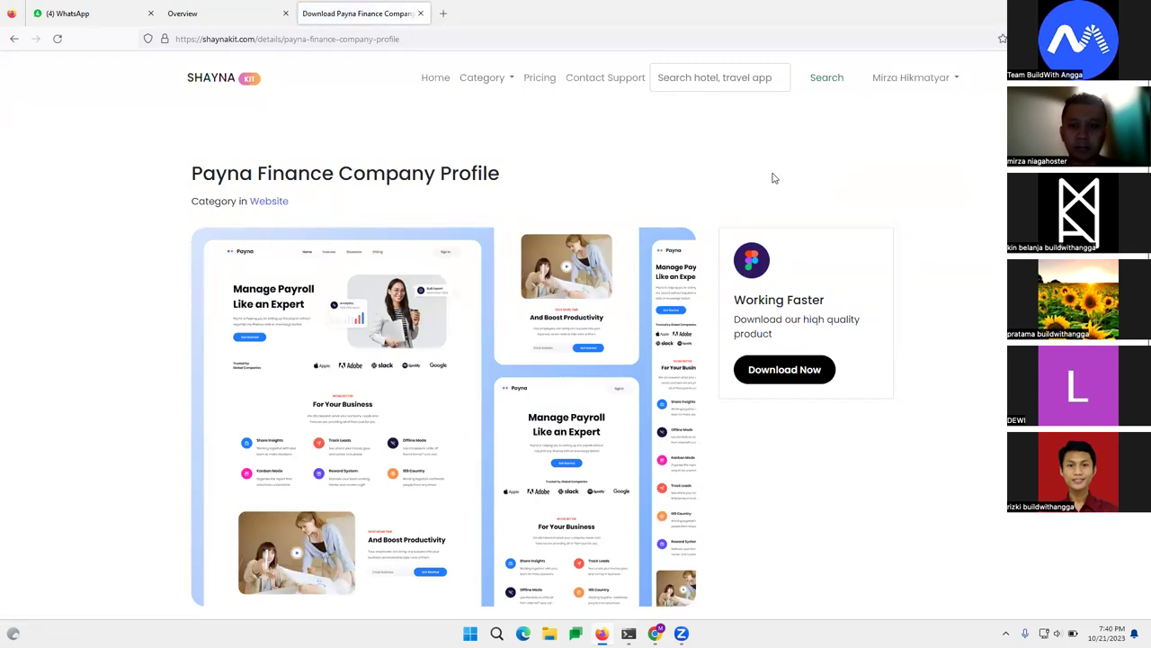
# Step: Request the Payna template download, then browse to the ShaynaKit landing page
pyautogui.click(786, 363)
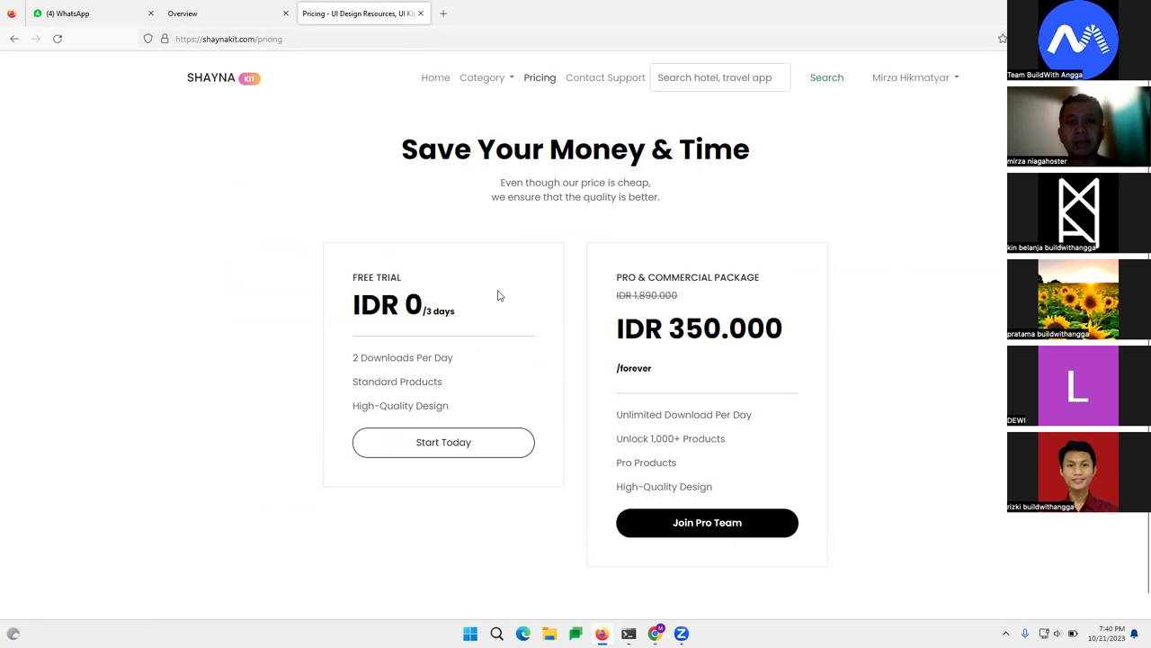
pyautogui.scroll(-1, 499, 295)
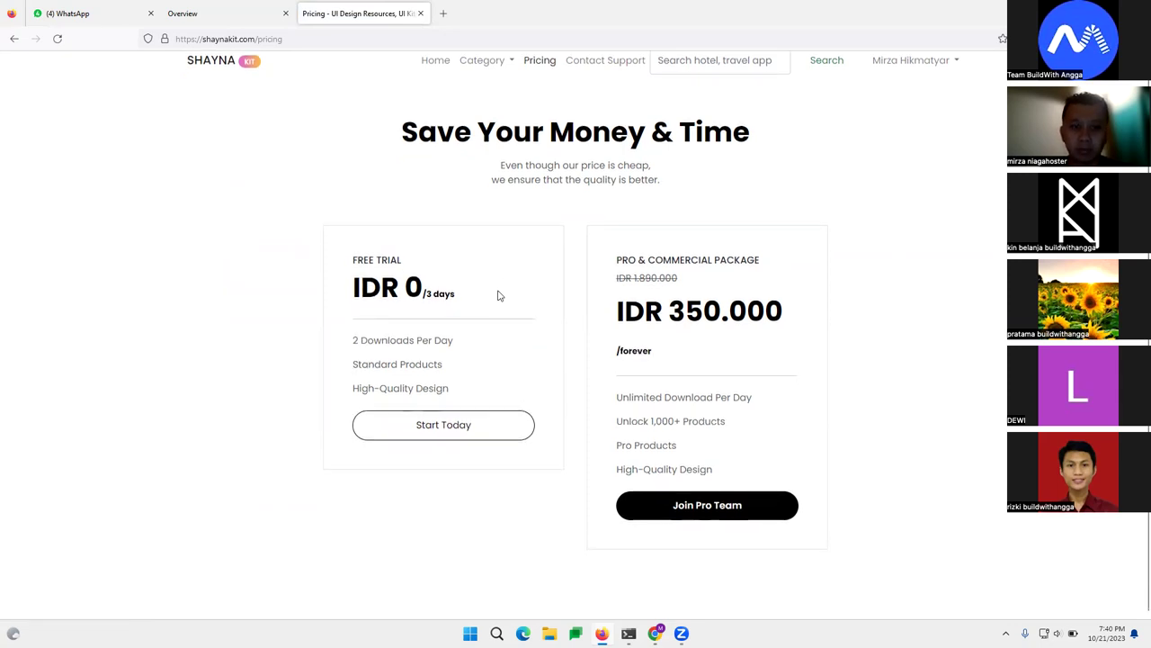
pyautogui.click(462, 425)
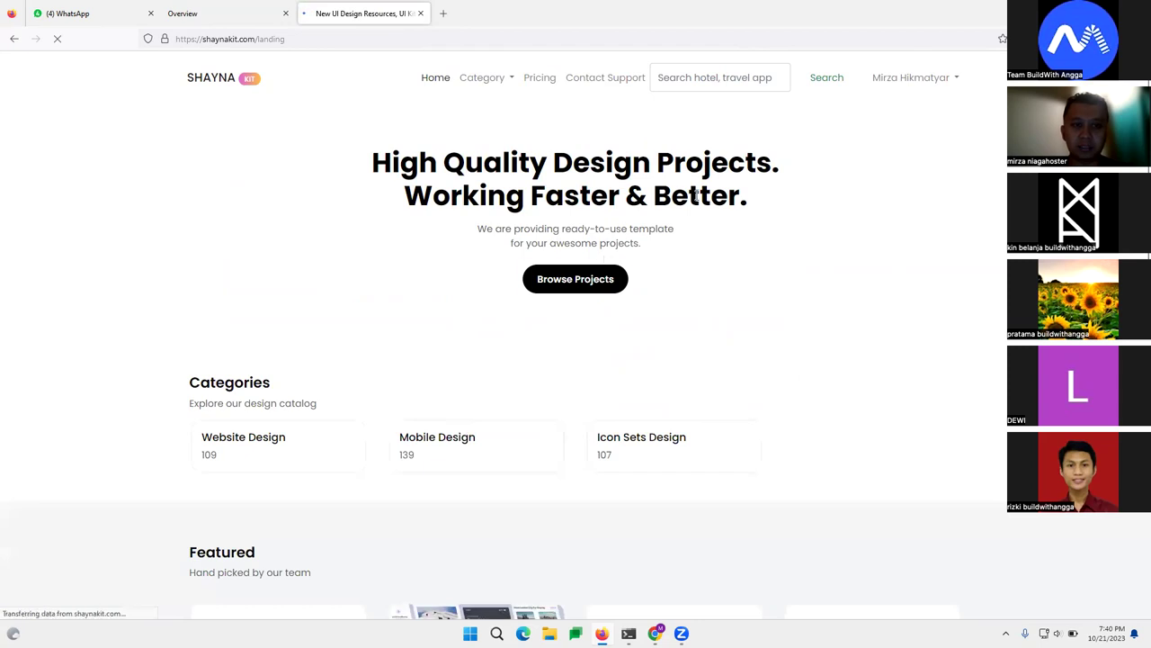
pyautogui.scroll(-1, 417, 215)
pyautogui.scroll(1, 416, 216)
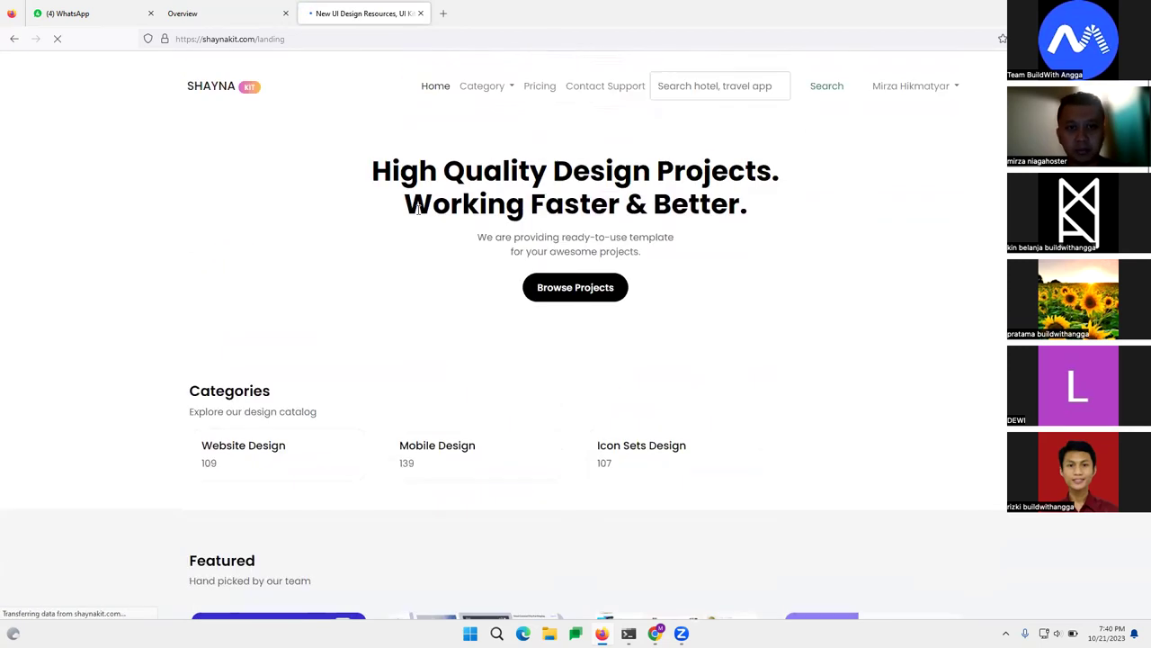
# Step: Check today's downloads on the account dashboard, then paste the Payna page address into a new tab
pyautogui.click(923, 80)
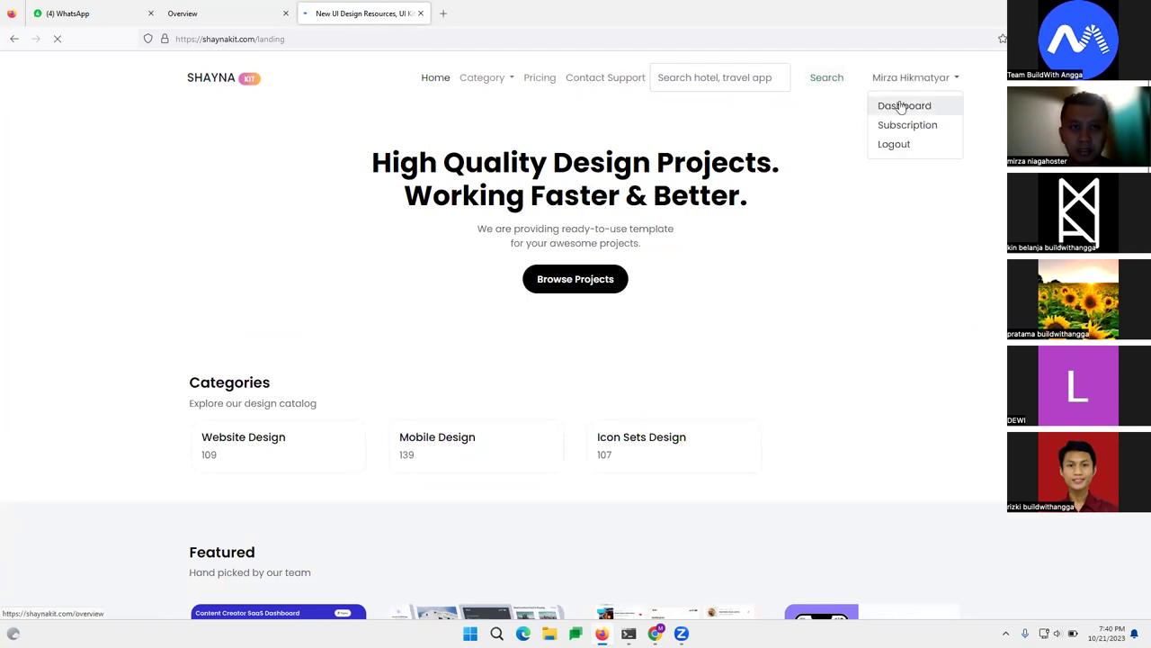
pyautogui.click(228, 11)
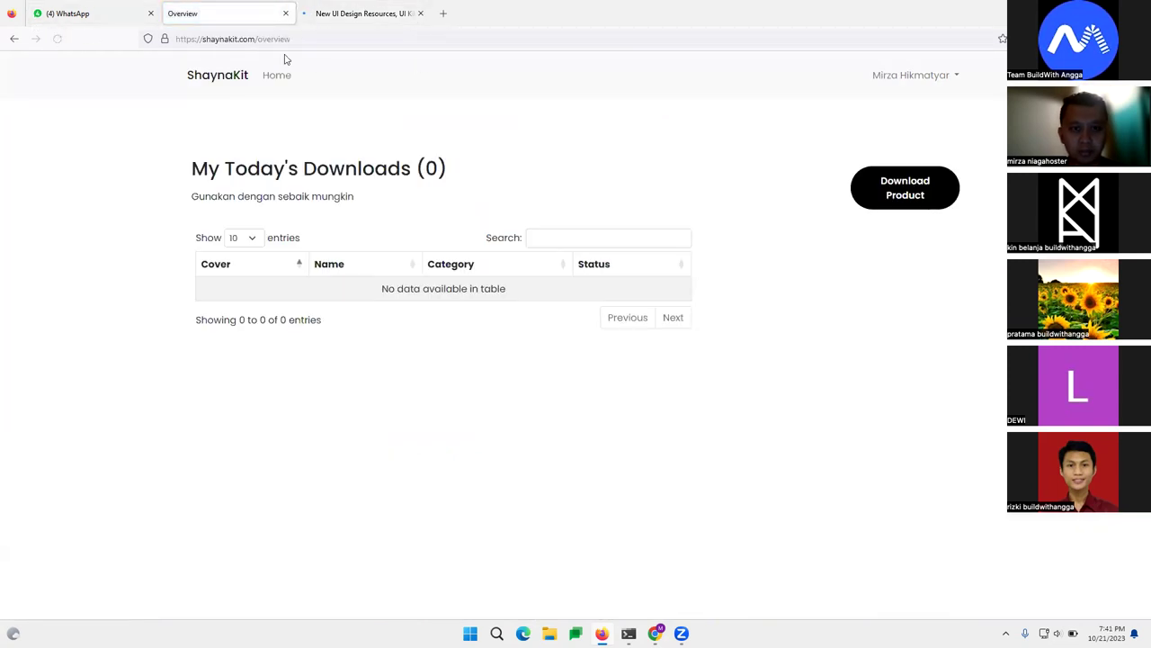
pyautogui.click(369, 14)
pyautogui.click(443, 14)
pyautogui.write('https://shaynakit.com/details/payna-finance-company-profile')
# Step: Download the Payna Finance .fig file from Google Drive into the Downloads folder
pyautogui.press('Return')
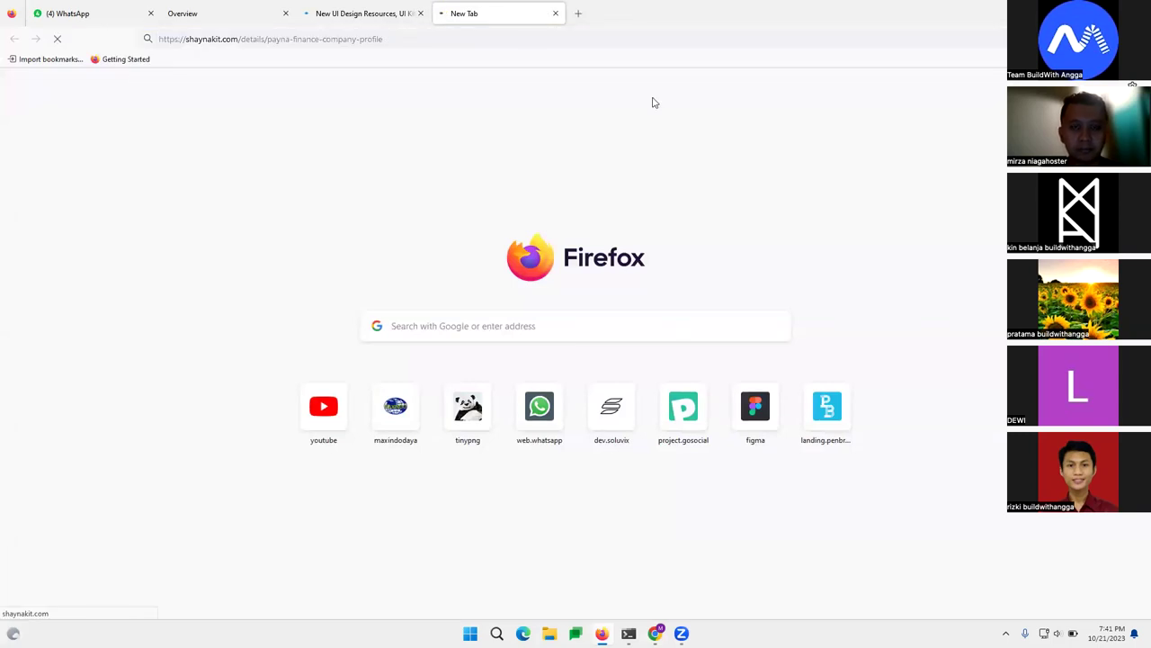
pyautogui.click(782, 375)
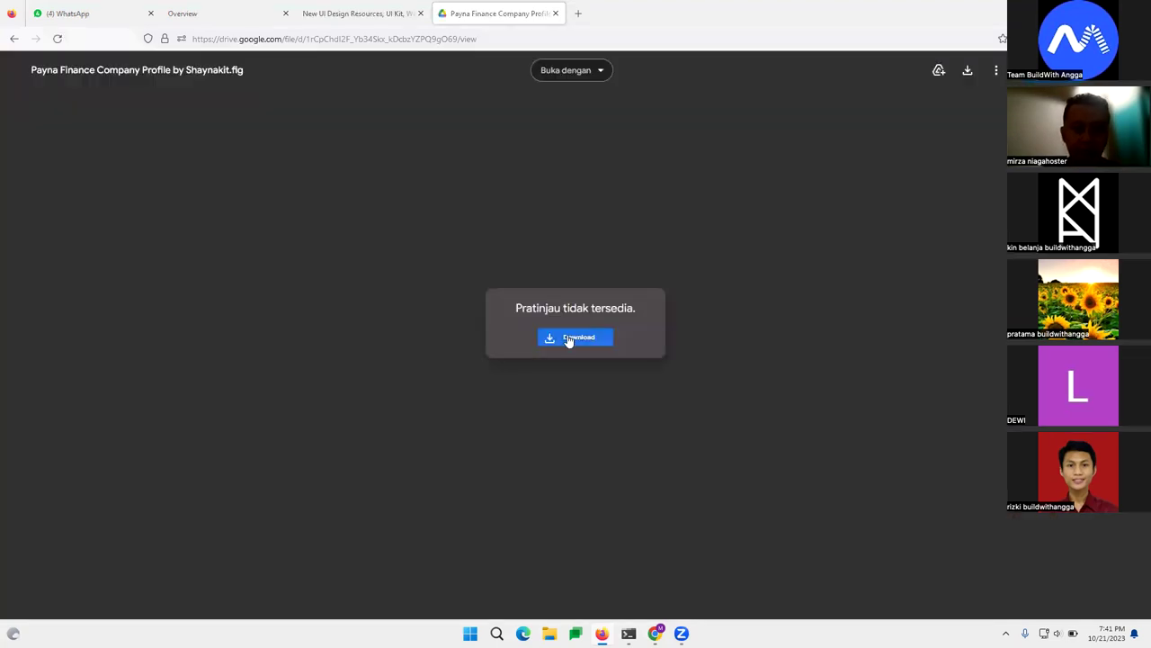
pyautogui.click(568, 339)
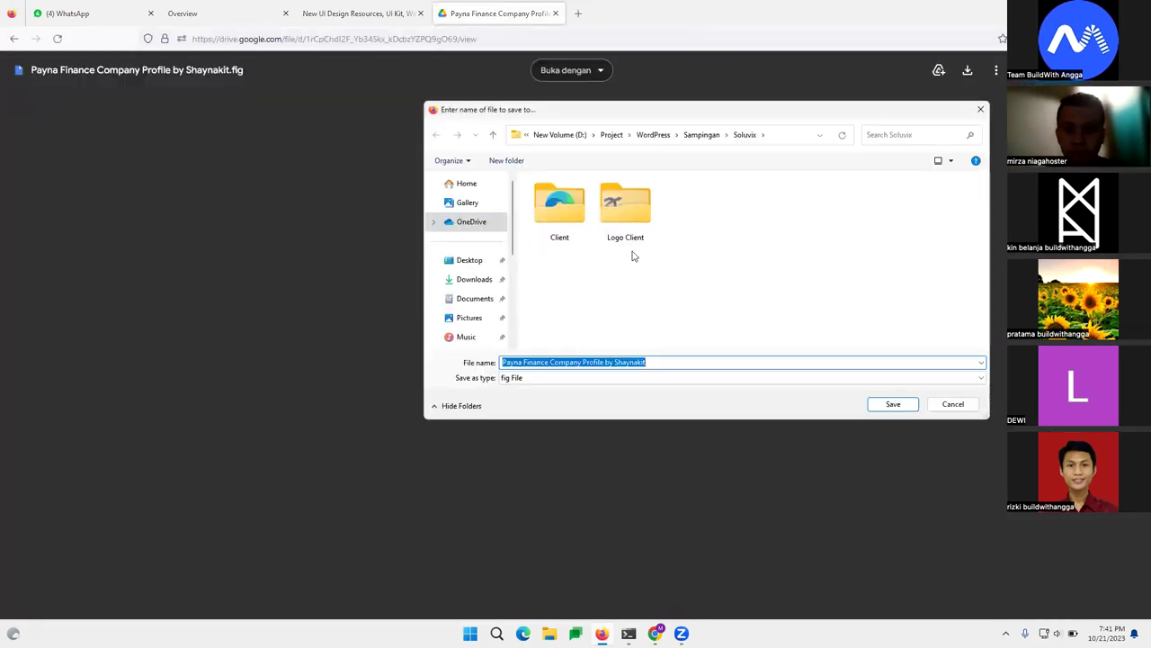
pyautogui.click(487, 280)
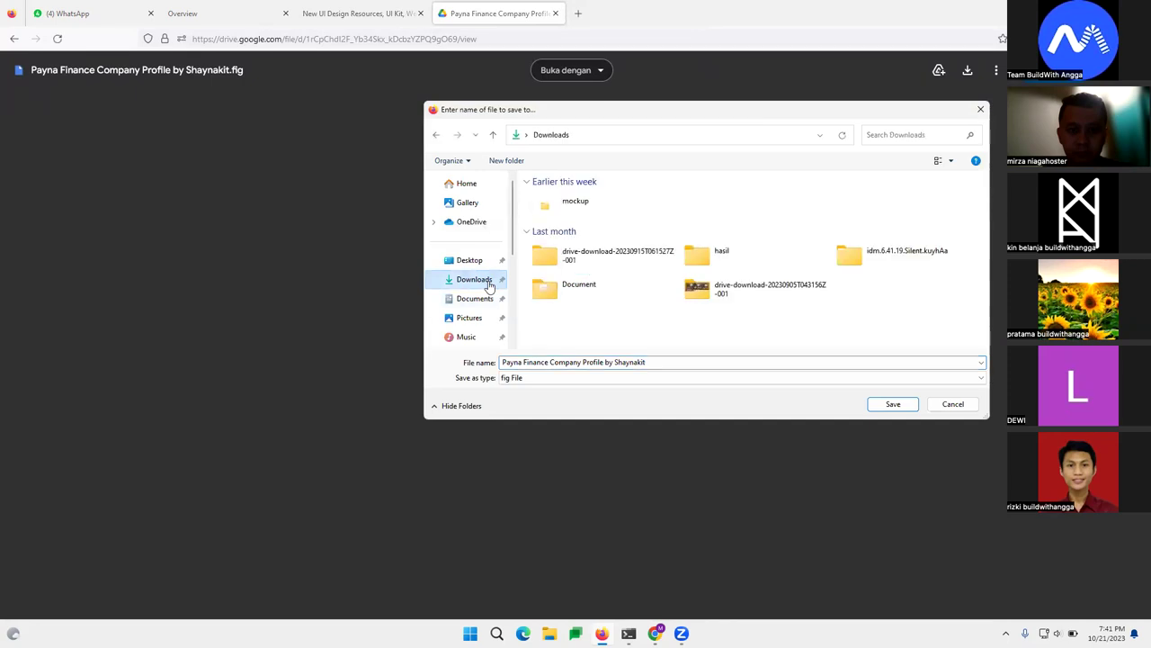
pyautogui.scroll(-3, 489, 286)
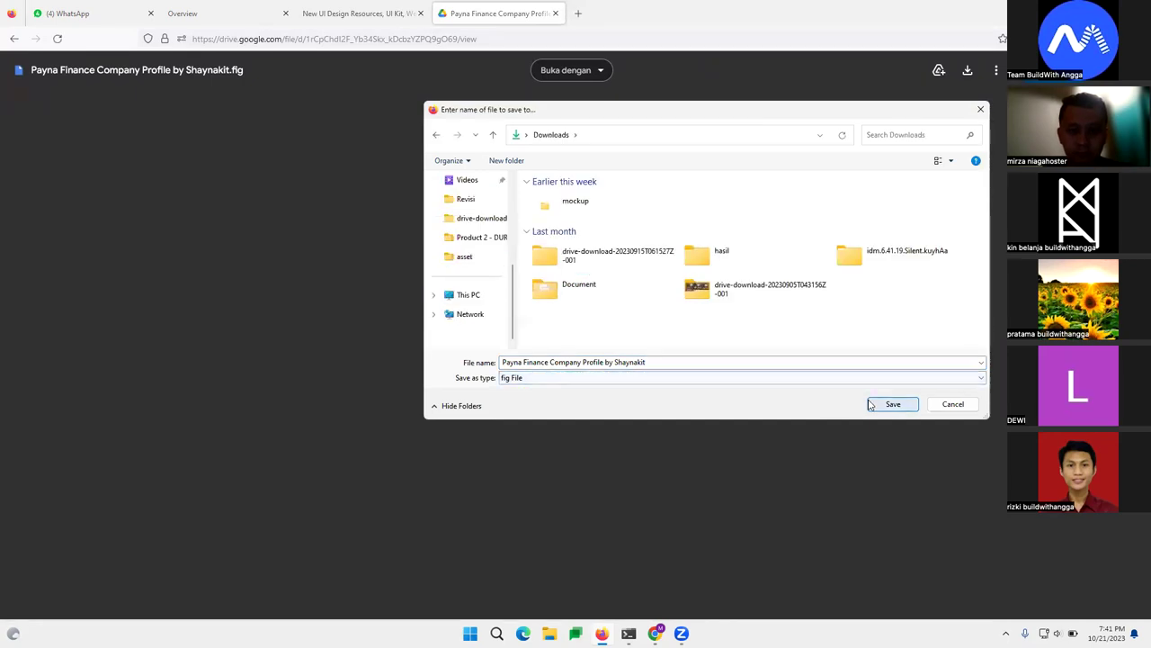
pyautogui.click(888, 405)
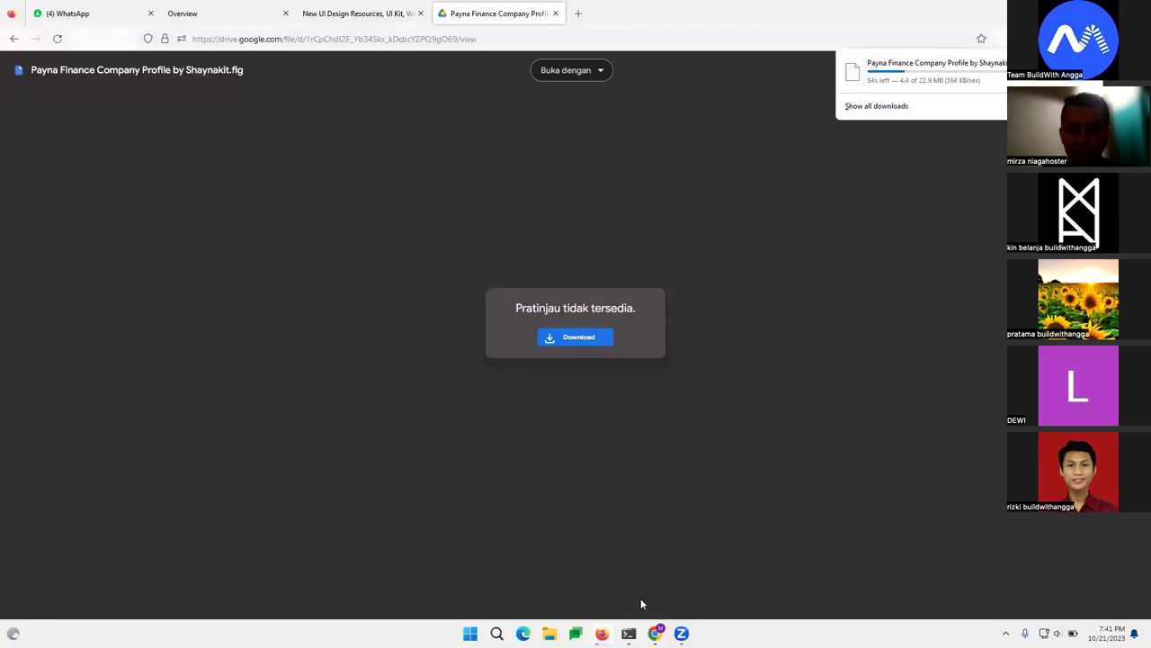
pyautogui.hotkey('alt', 'Tab')
pyautogui.hotkey('ctrl', 't')
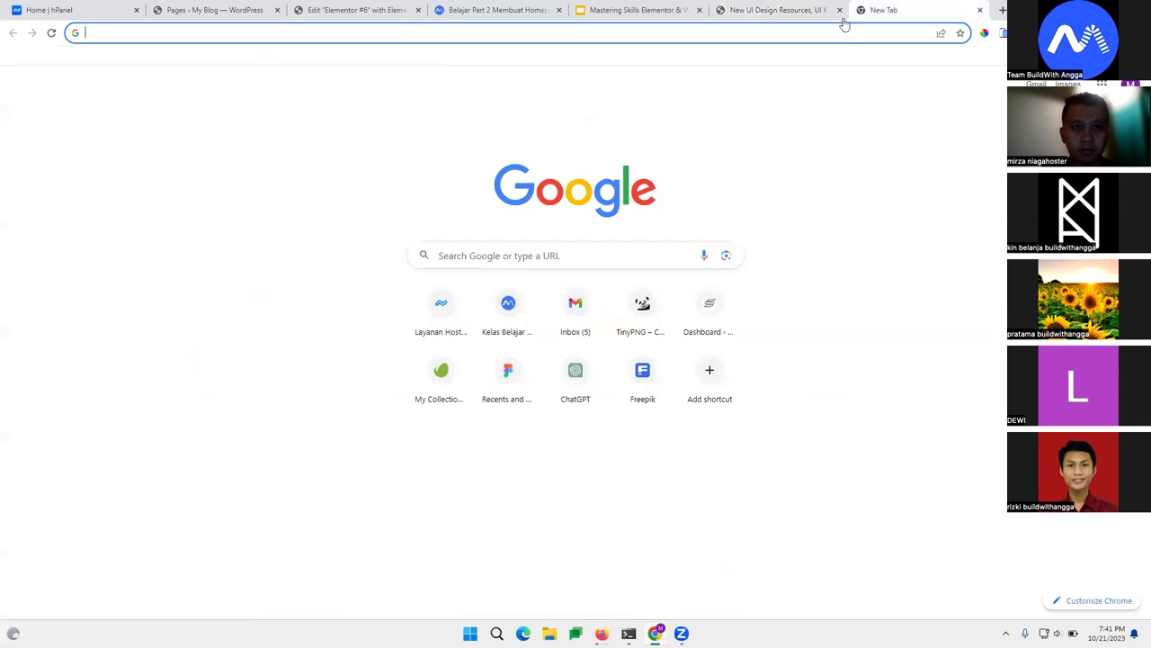
# Step: Go to figma.com and let the Figma site load
pyautogui.write('figma.com')
pyautogui.press('Return')
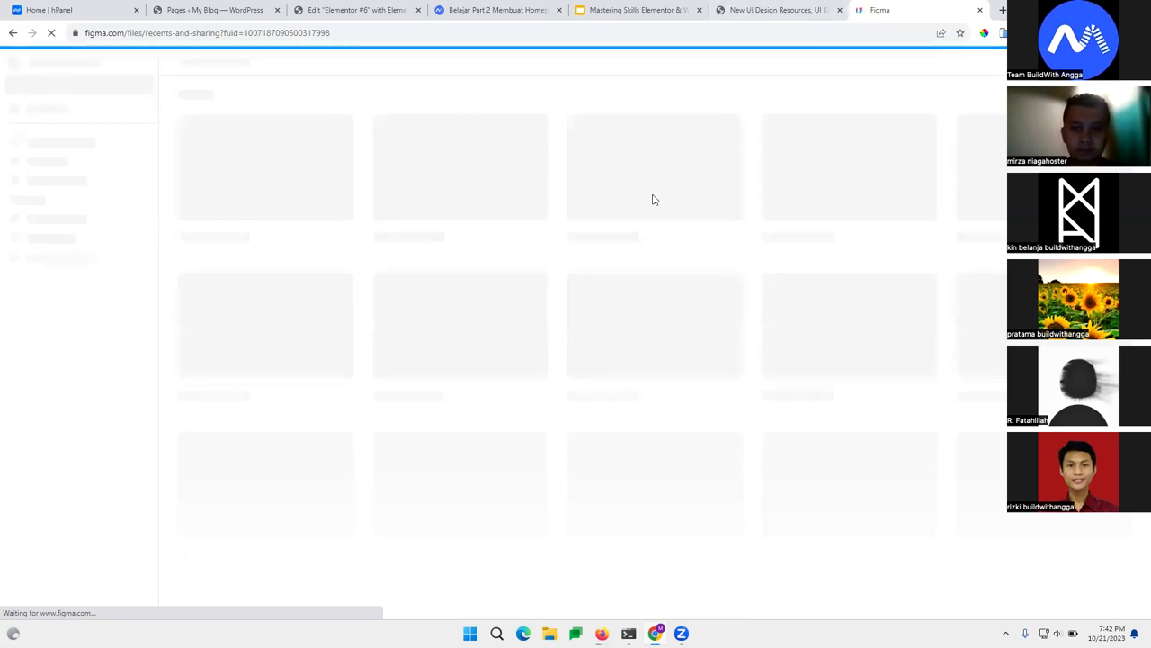
pyautogui.click(734, 7)
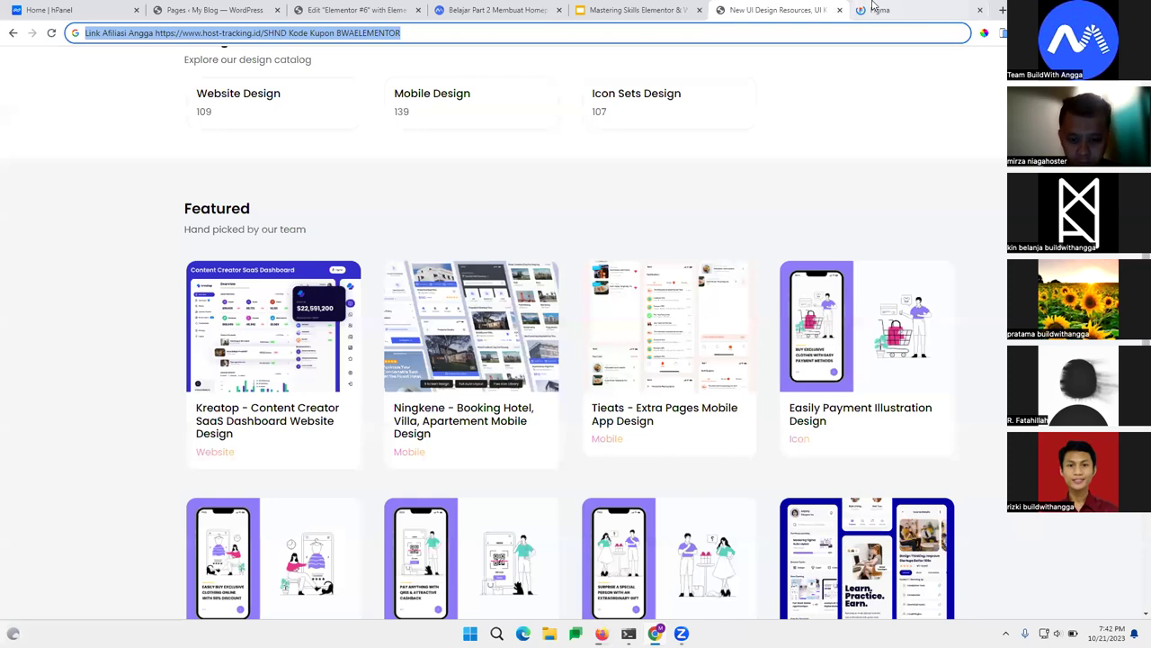
pyautogui.click(872, 7)
pyautogui.moveTo(601, 633)
pyautogui.click(602, 566)
pyautogui.hotkey('alt', 'Tab')
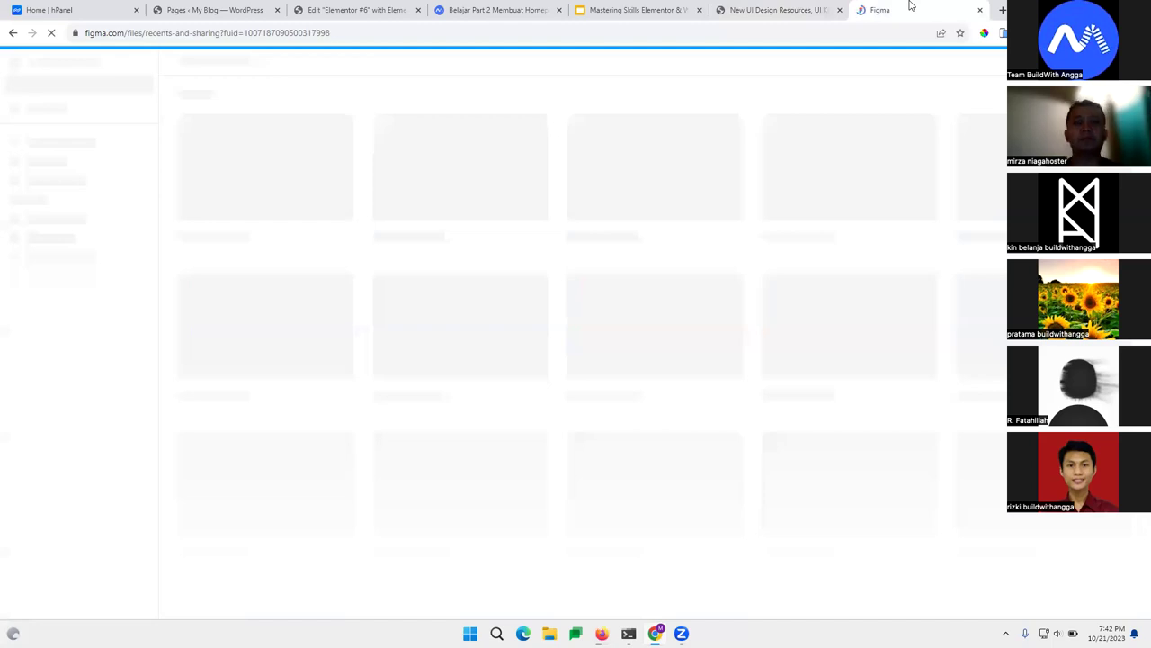
# Step: Reload the Payna Finance product page in the ShaynaKit tab, then return to Figma's Recents
pyautogui.hotkey('ctrl', 'shift', 'Tab')
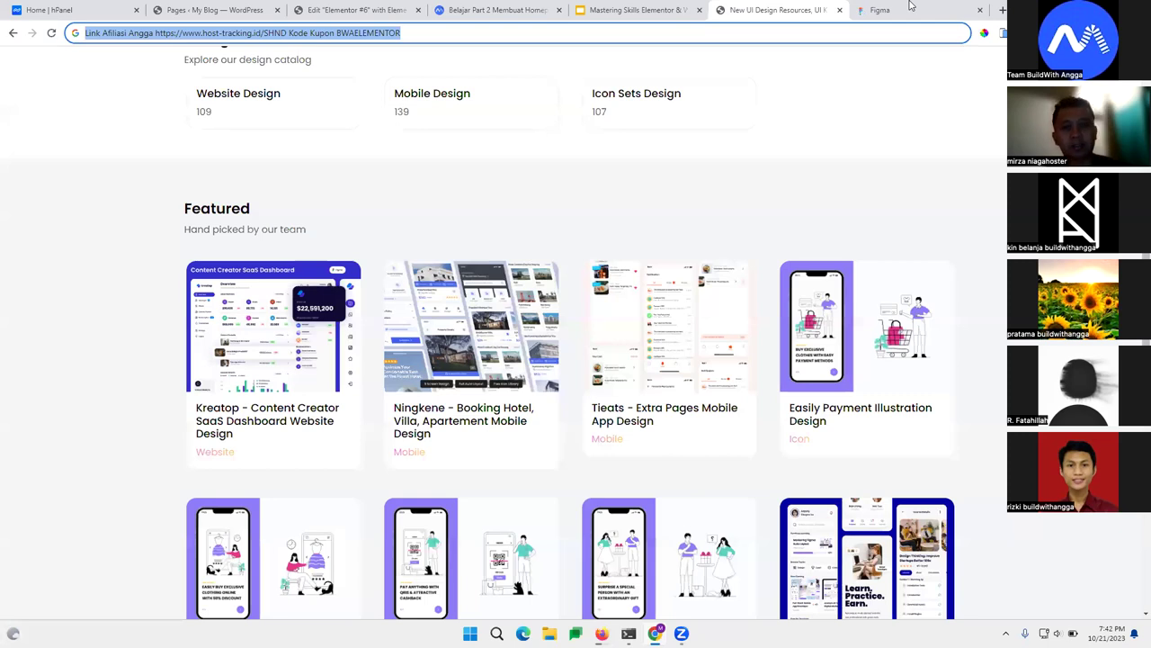
pyautogui.write('https://shaynakit.com/details/payna-finance-company-profile')
pyautogui.press('Return')
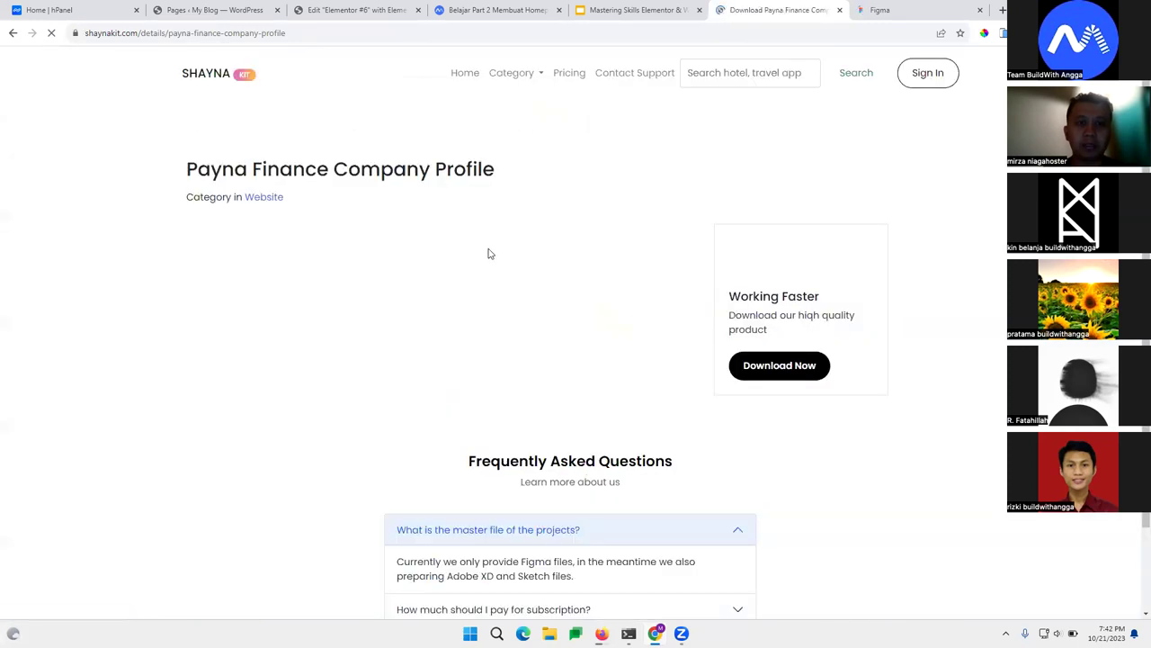
pyautogui.scroll(-1, 403, 249)
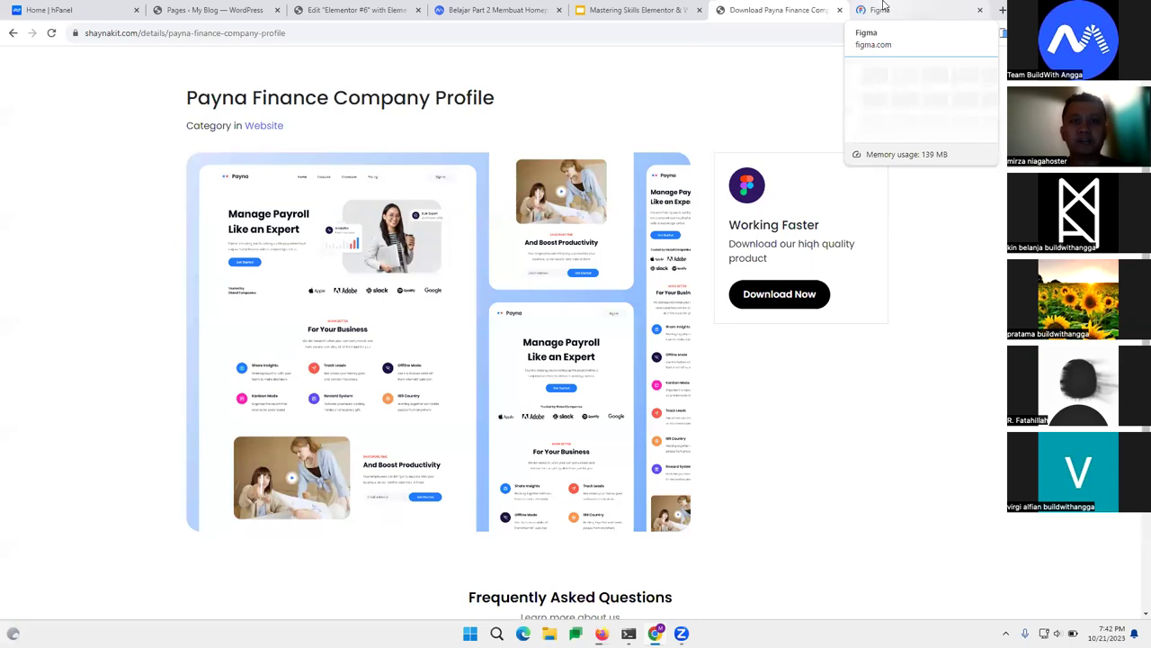
pyautogui.click(881, 8)
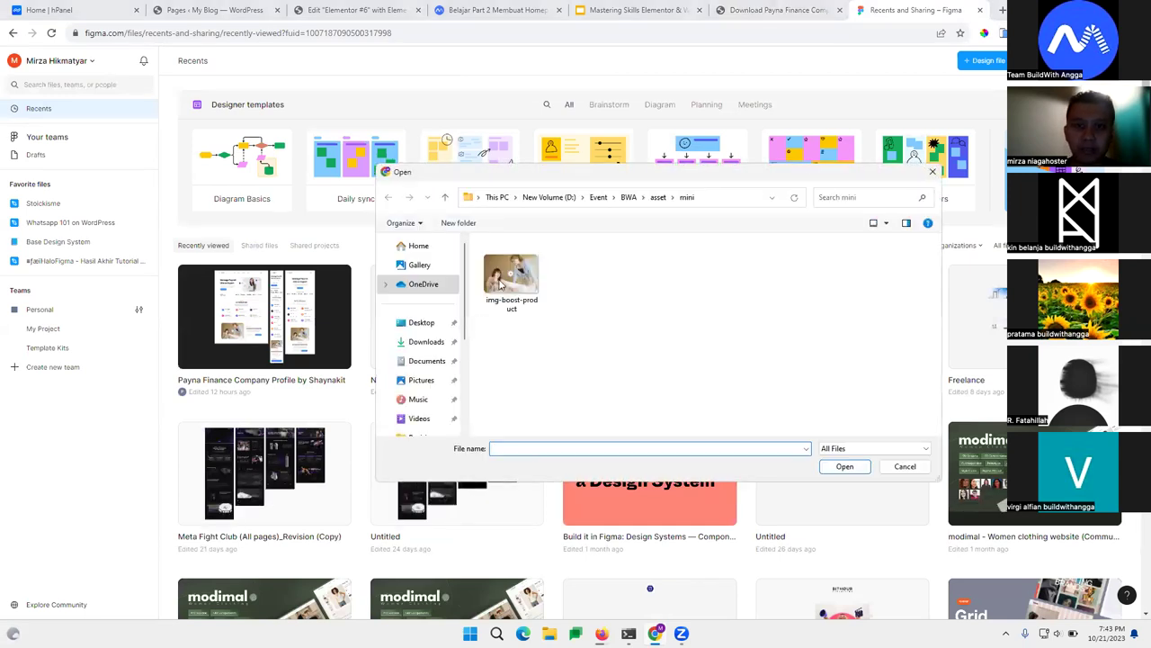
# Step: Try importing the Payna Finance .fig file from Downloads and dismiss the unsupported-format error
pyautogui.click(422, 344)
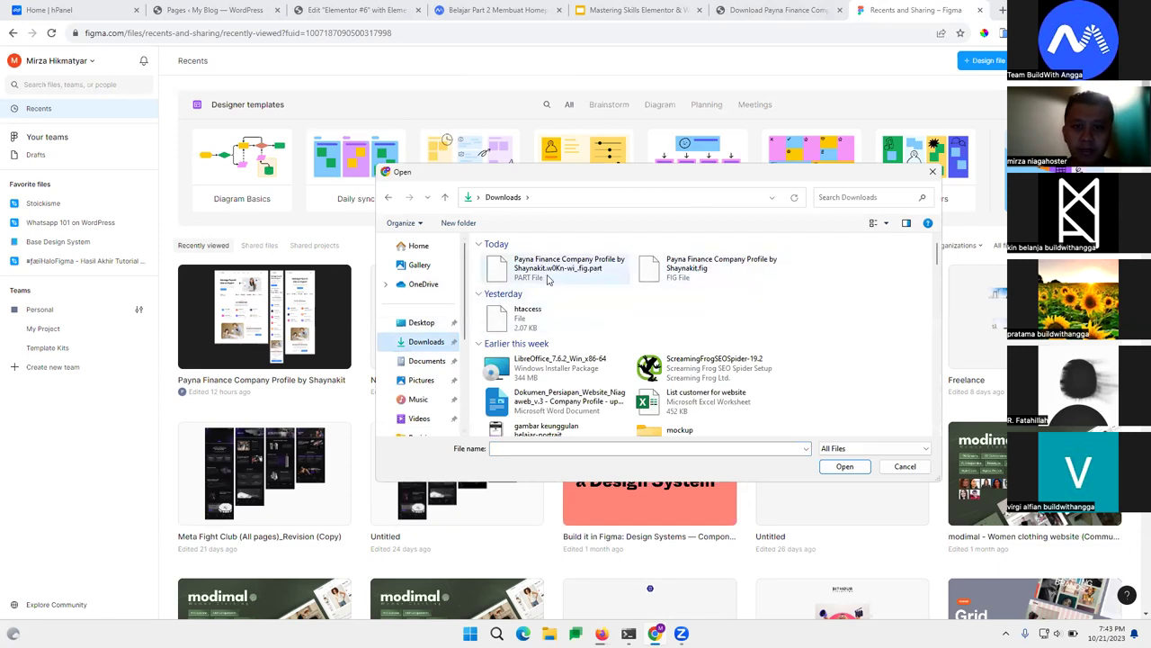
pyautogui.doubleClick(661, 267)
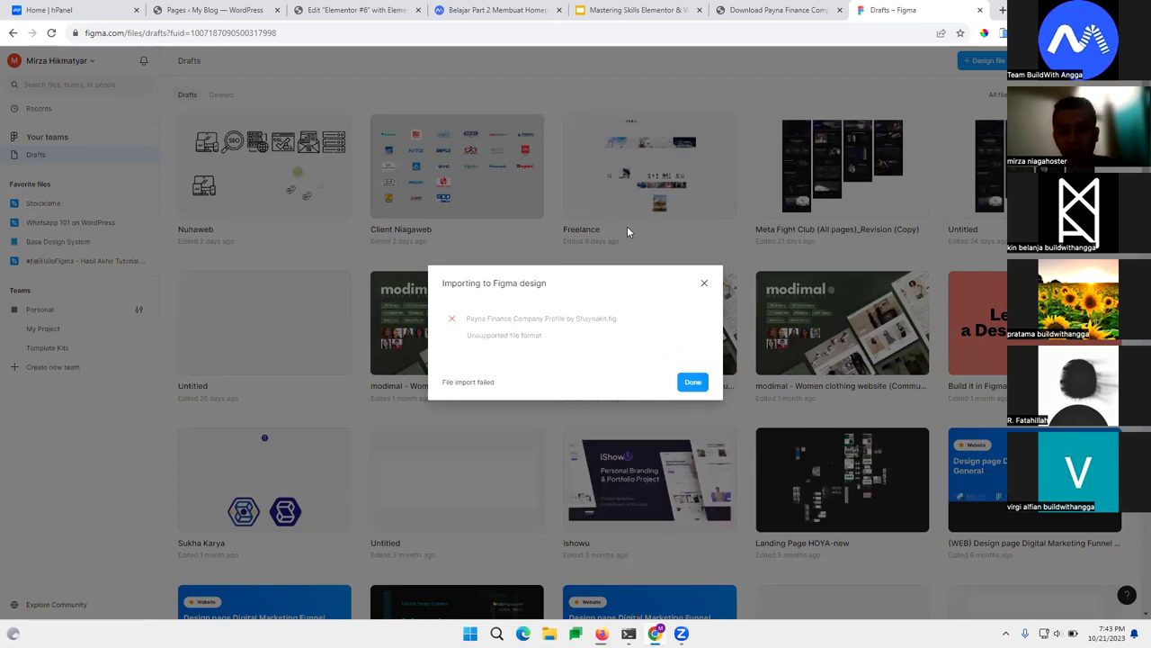
pyautogui.click(704, 287)
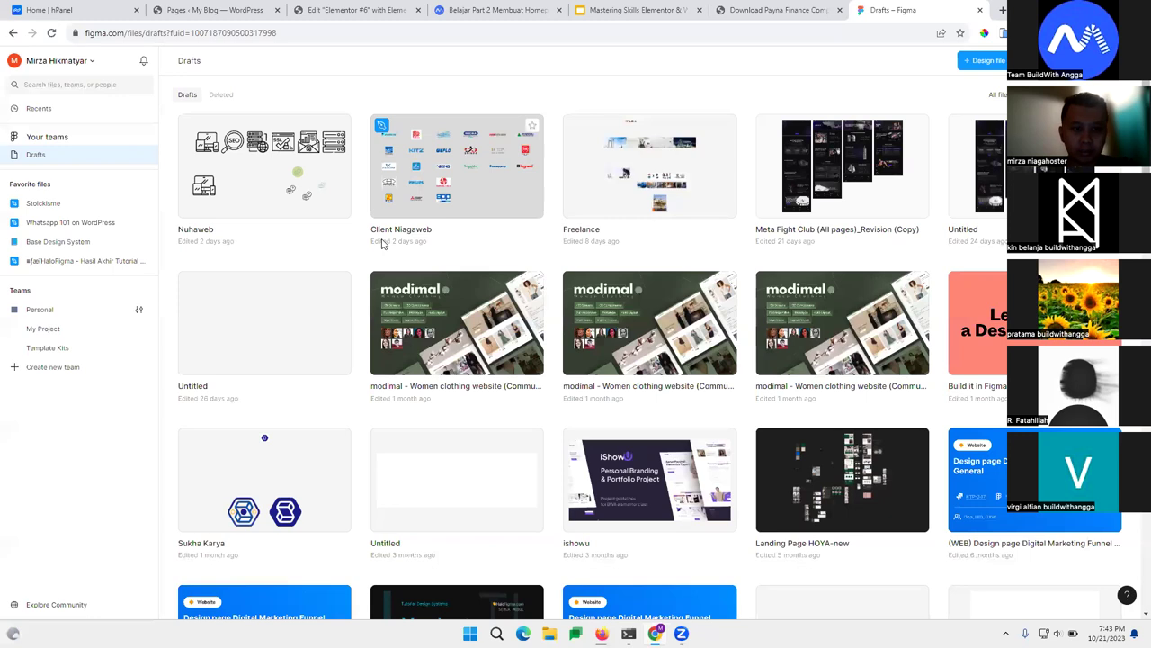
# Step: Open the Payna Finance Company Profile by Shaynakit design from the My Project files
pyautogui.click(43, 328)
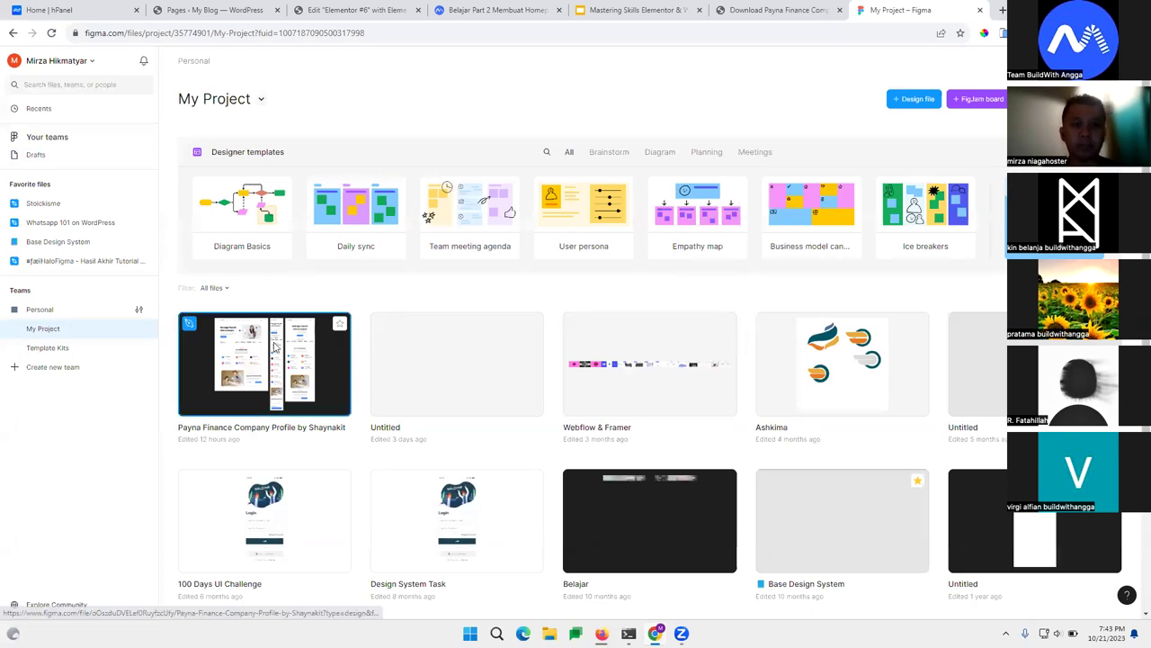
pyautogui.click(275, 346)
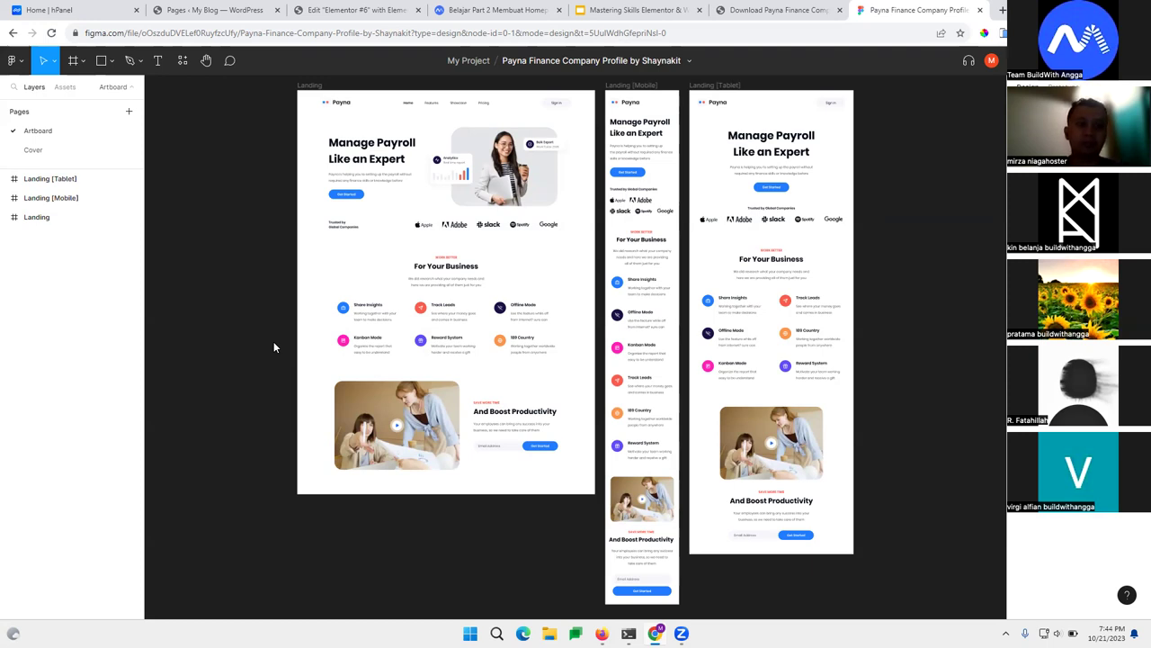
pyautogui.click(56, 13)
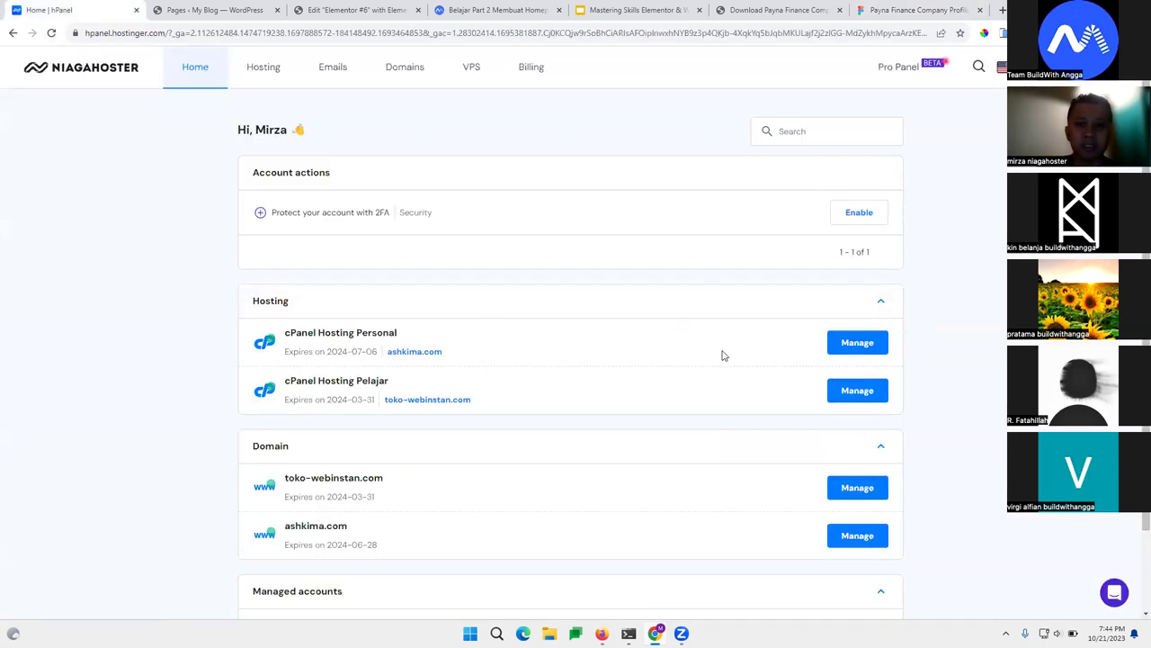
# Step: Reach the WordPress installations list of the cPanel Hosting Pelajar plan in hPanel
pyautogui.scroll(-1, 733, 355)
pyautogui.click(846, 364)
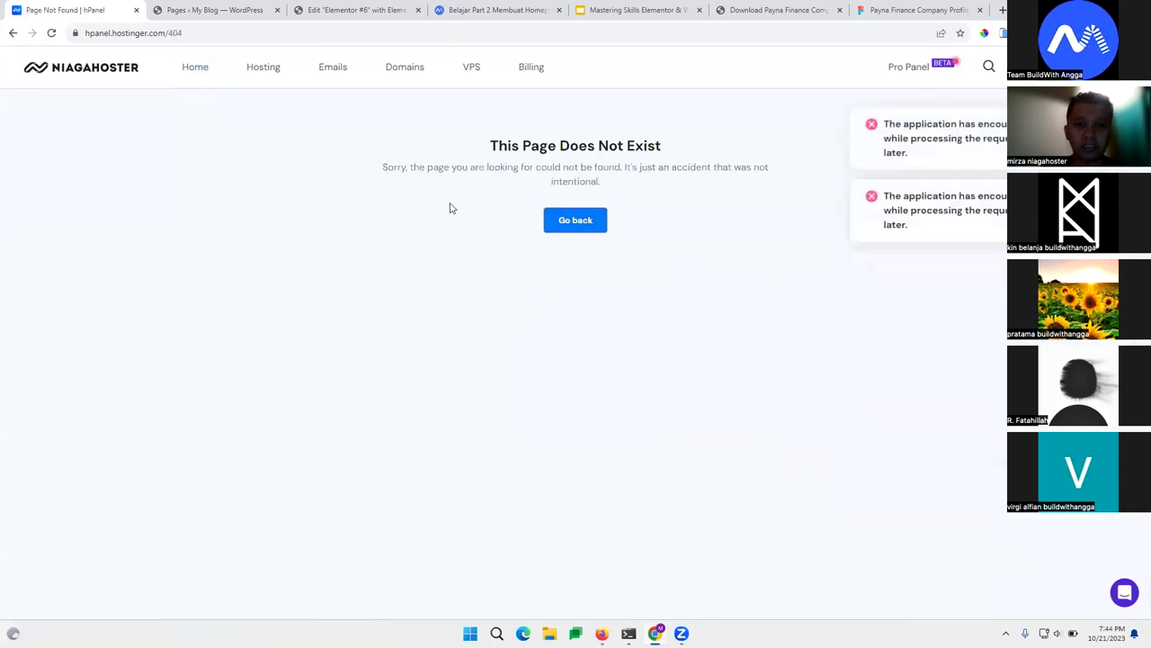
pyautogui.click(272, 85)
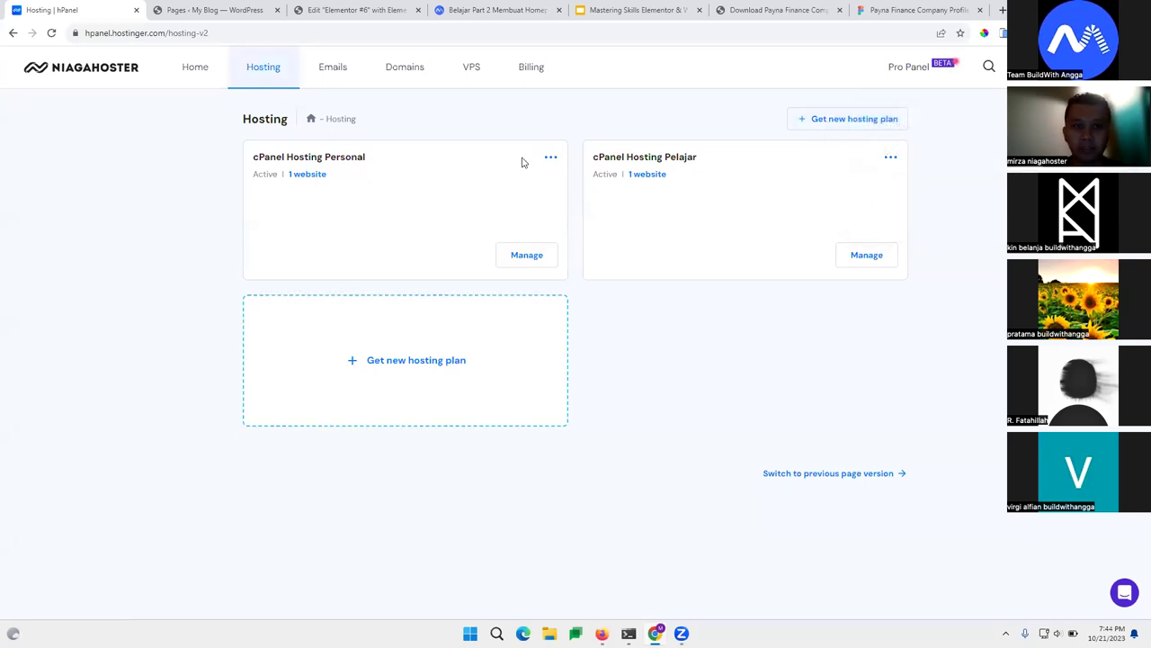
pyautogui.click(120, 72)
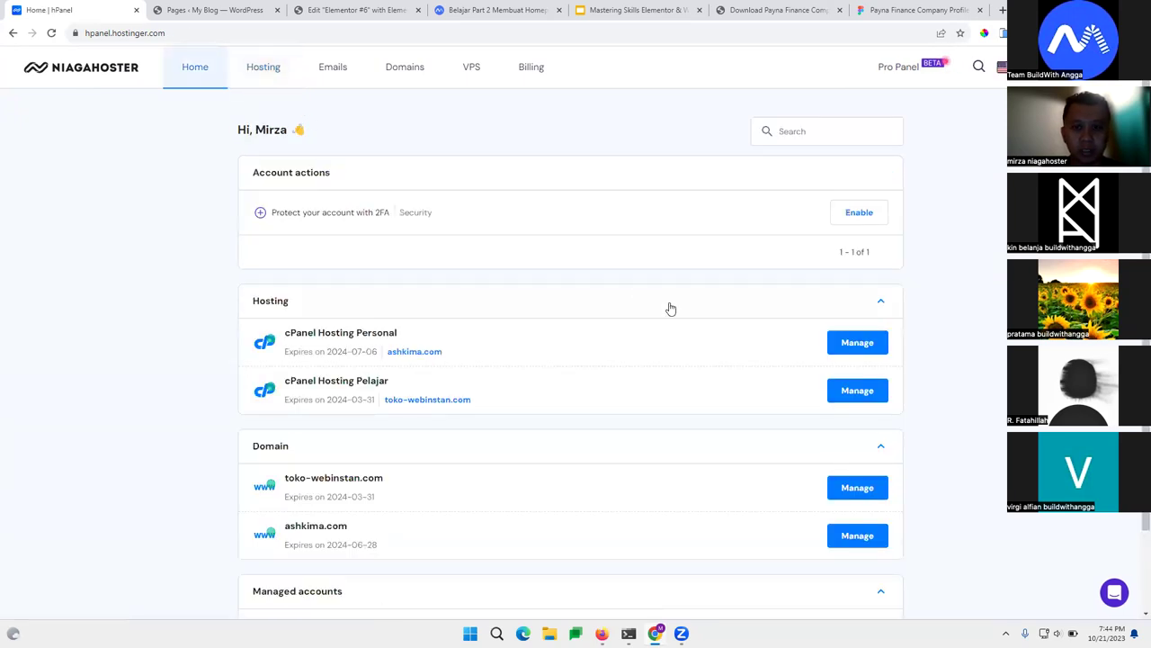
pyautogui.click(845, 398)
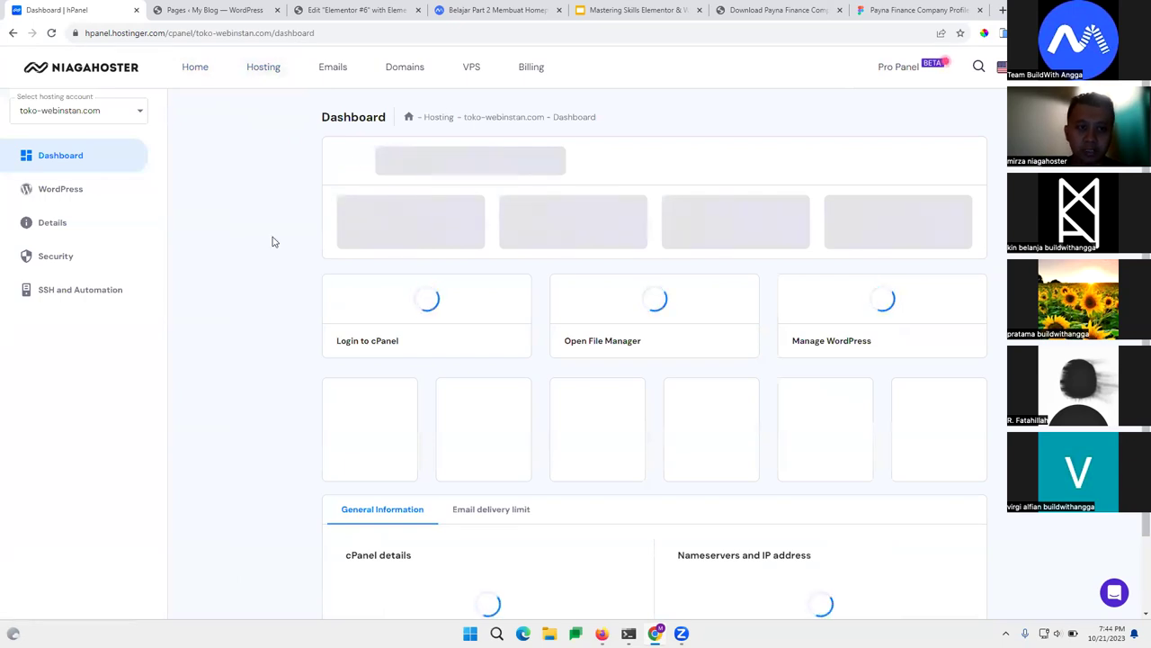
pyautogui.click(60, 189)
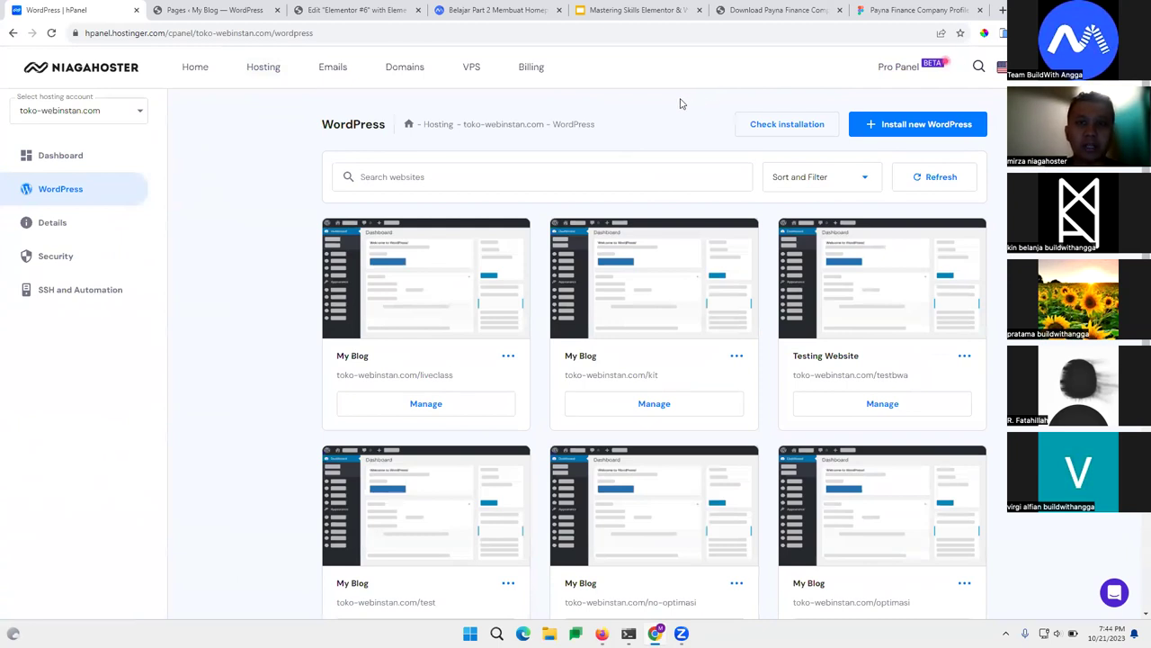
pyautogui.click(908, 9)
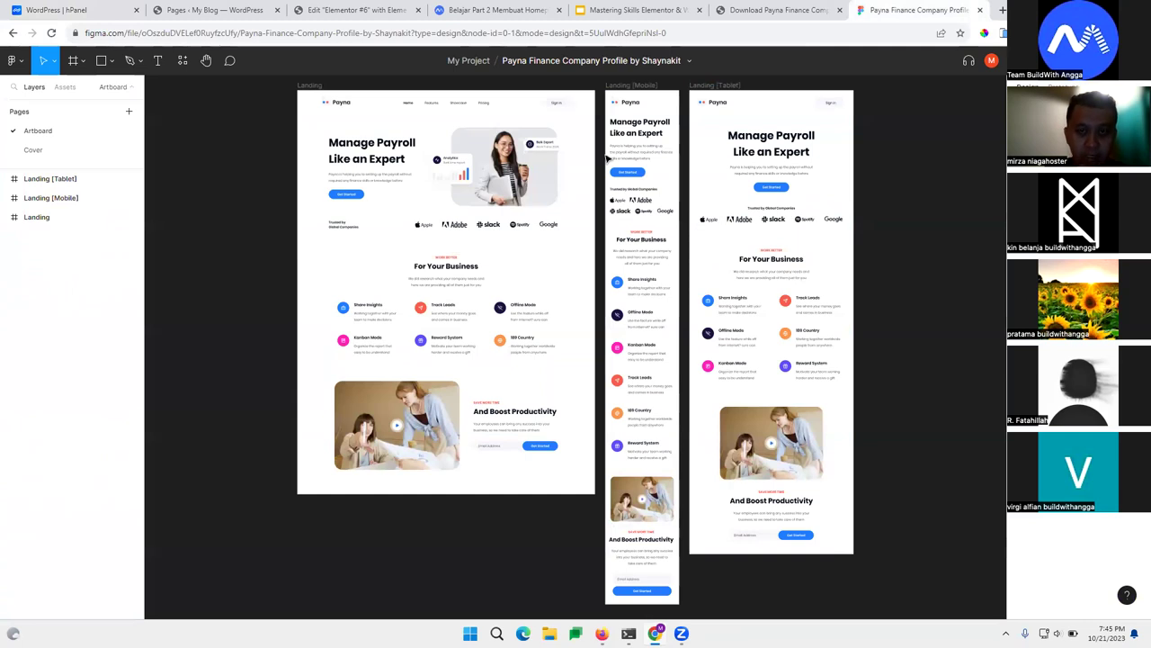
# Step: Review the Payna Finance Landing, Mobile and Tablet frames in Figma, then return to hPanel's WordPress sites list
pyautogui.scroll(1, 608, 157)
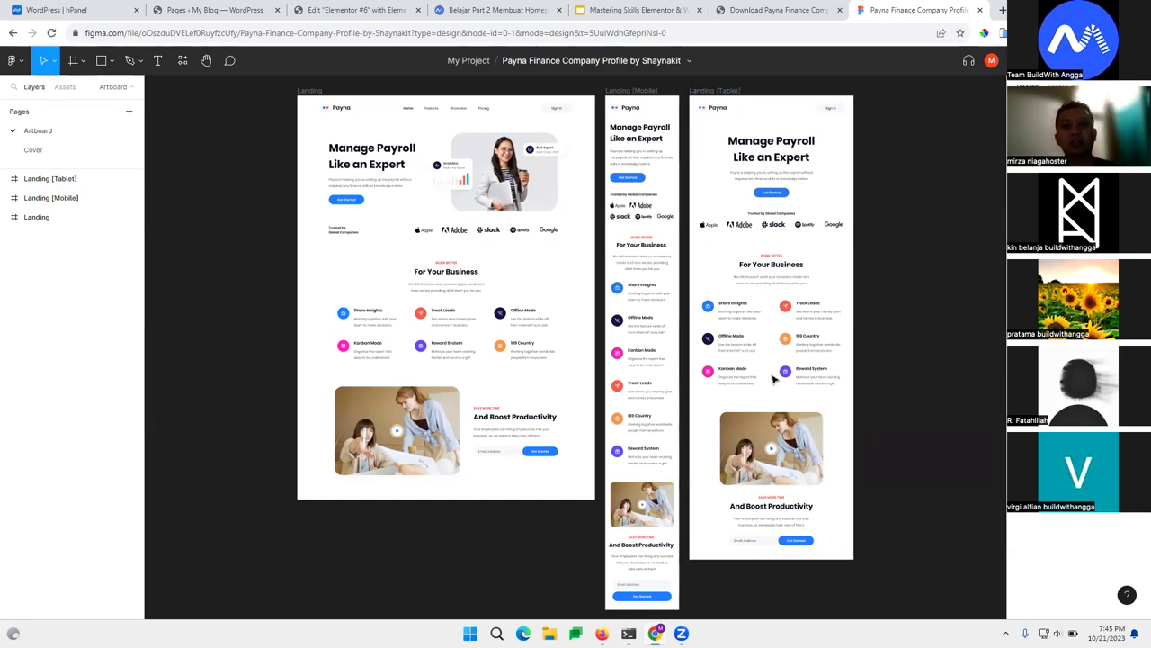
pyautogui.scroll(1, 930, 462)
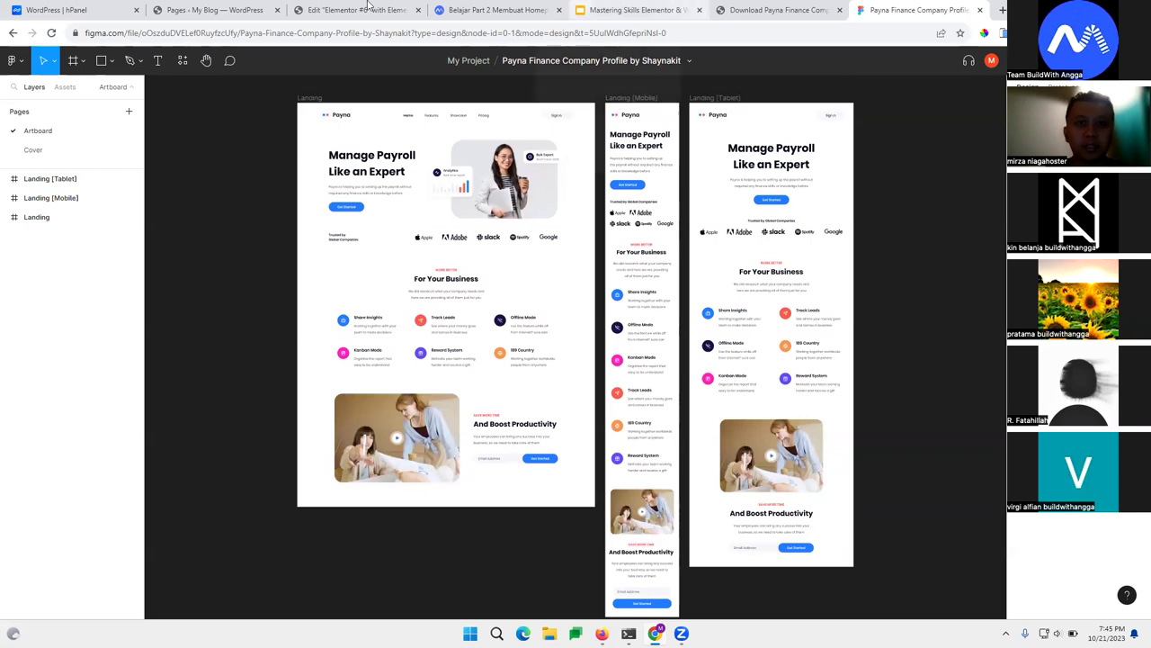
pyautogui.click(53, 9)
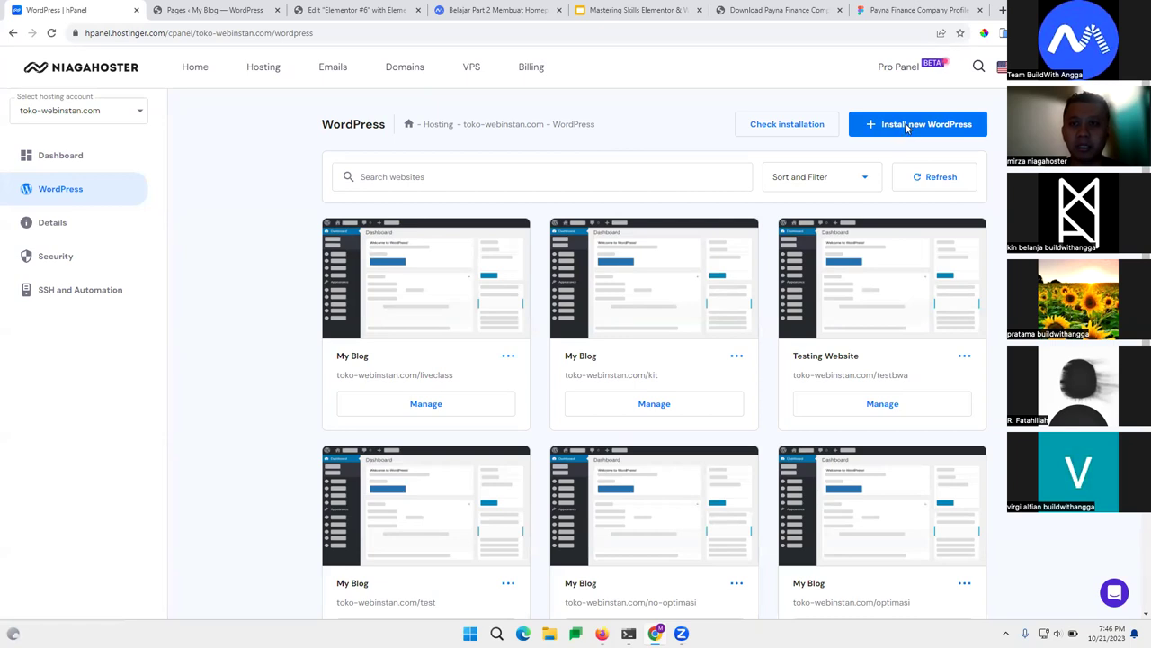
# Step: Start a new WordPress install with advanced options shown and the site title 'Kelas BWA No Code'
pyautogui.click(907, 126)
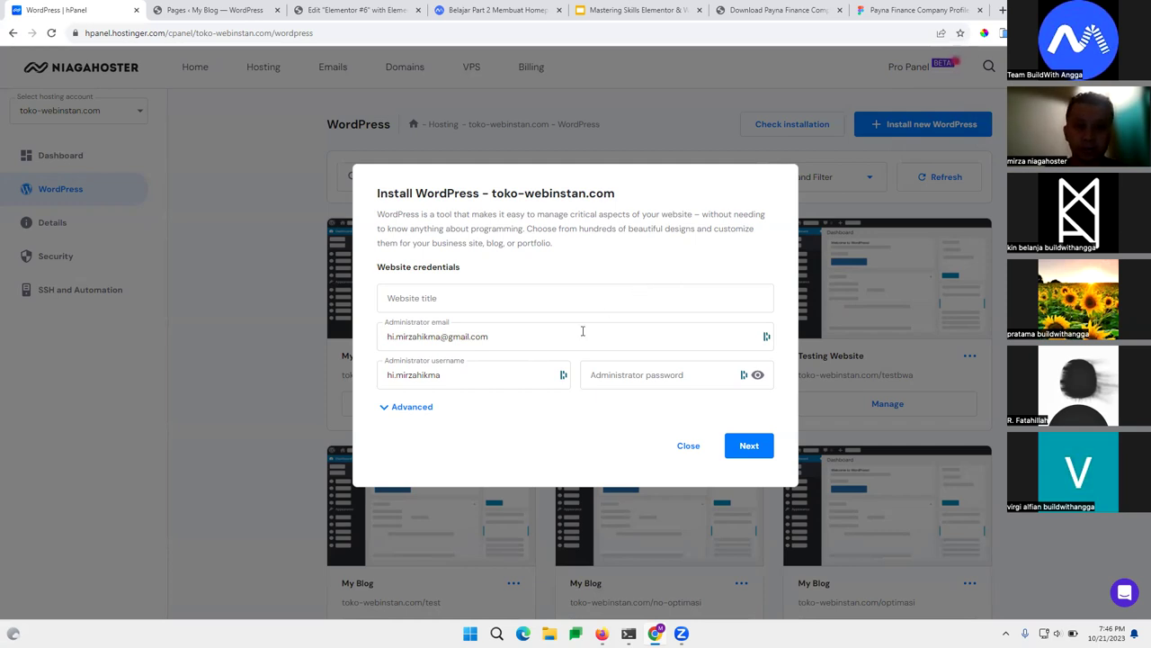
pyautogui.click(426, 411)
pyautogui.click(459, 273)
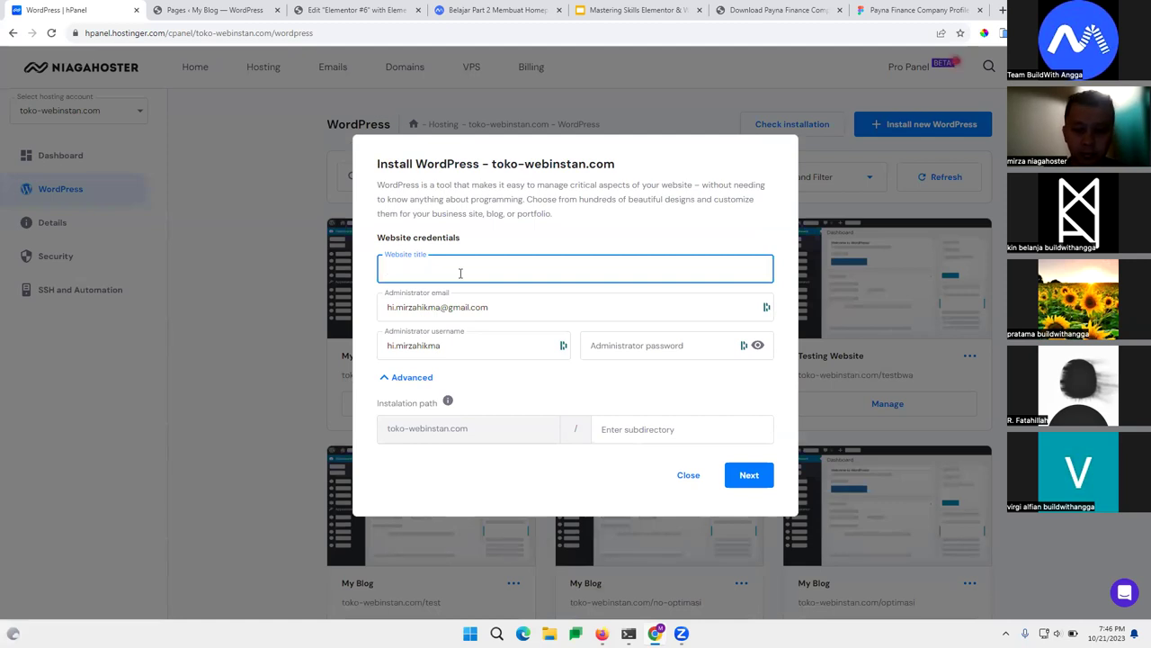
pyautogui.write('Kelas BWA No ')
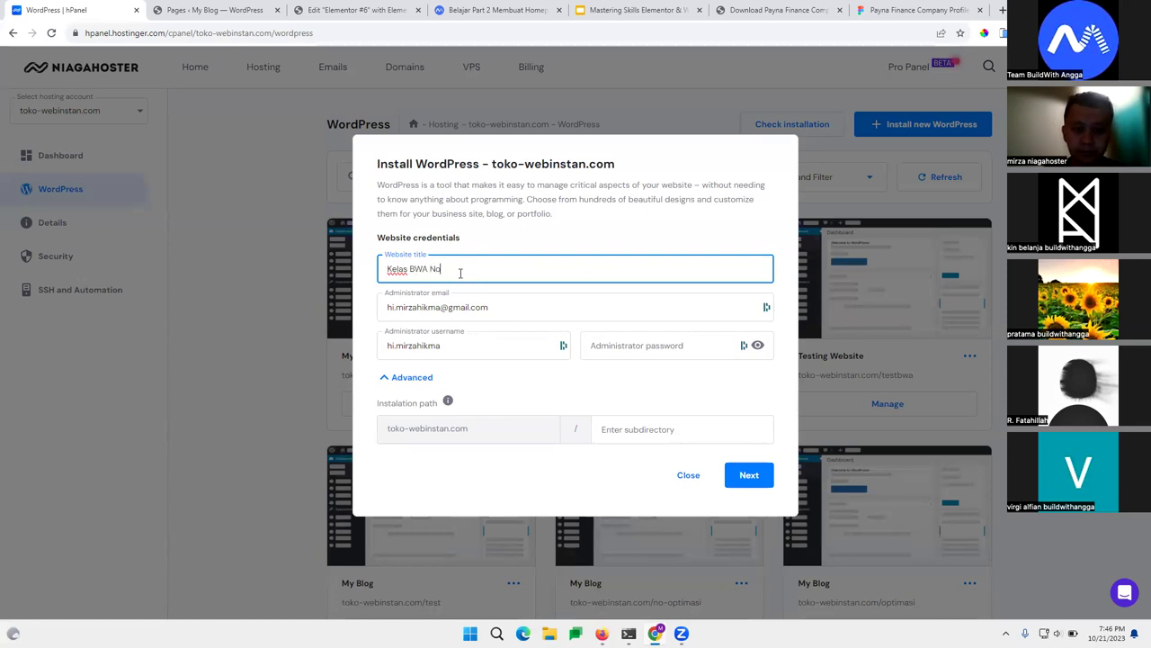
pyautogui.write('Code')
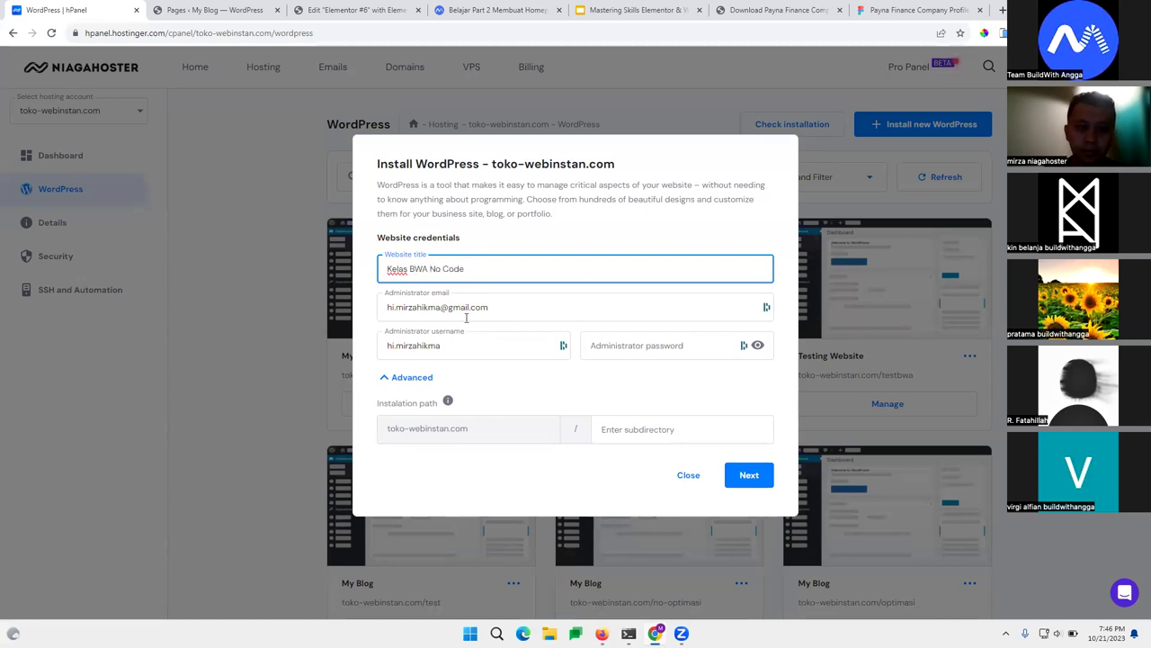
# Step: Enter the administrator username and password, set the subdirectory to kelasbwa, and continue
pyautogui.click(457, 345)
pyautogui.hotkey('ctrl', 'a')
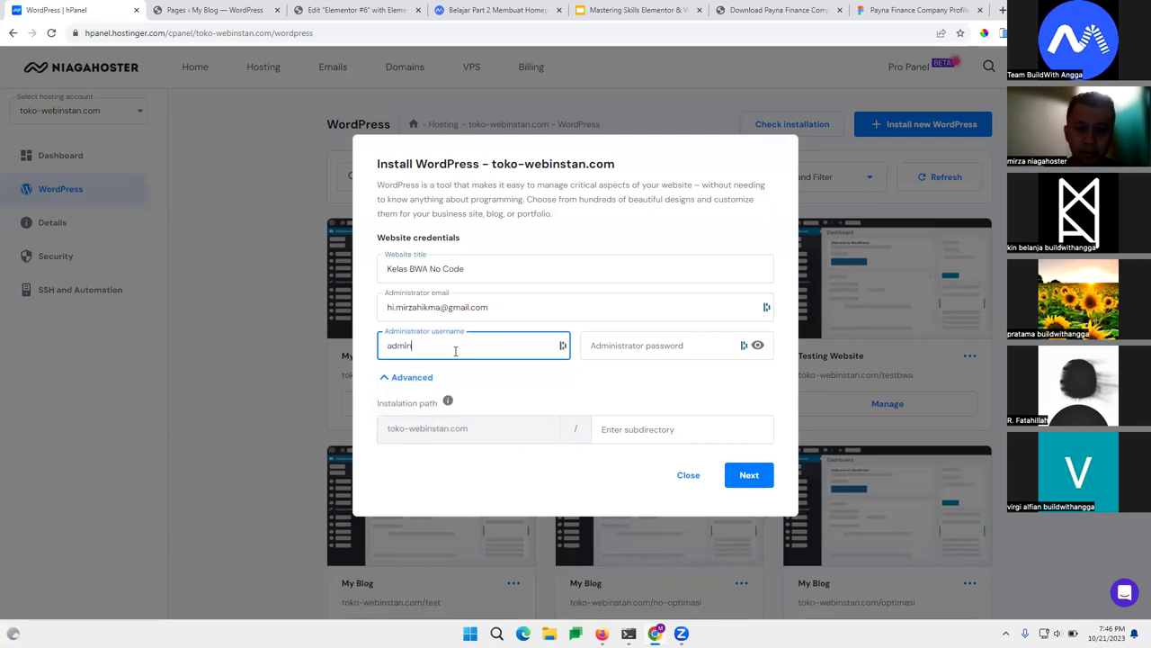
pyautogui.press('Tab')
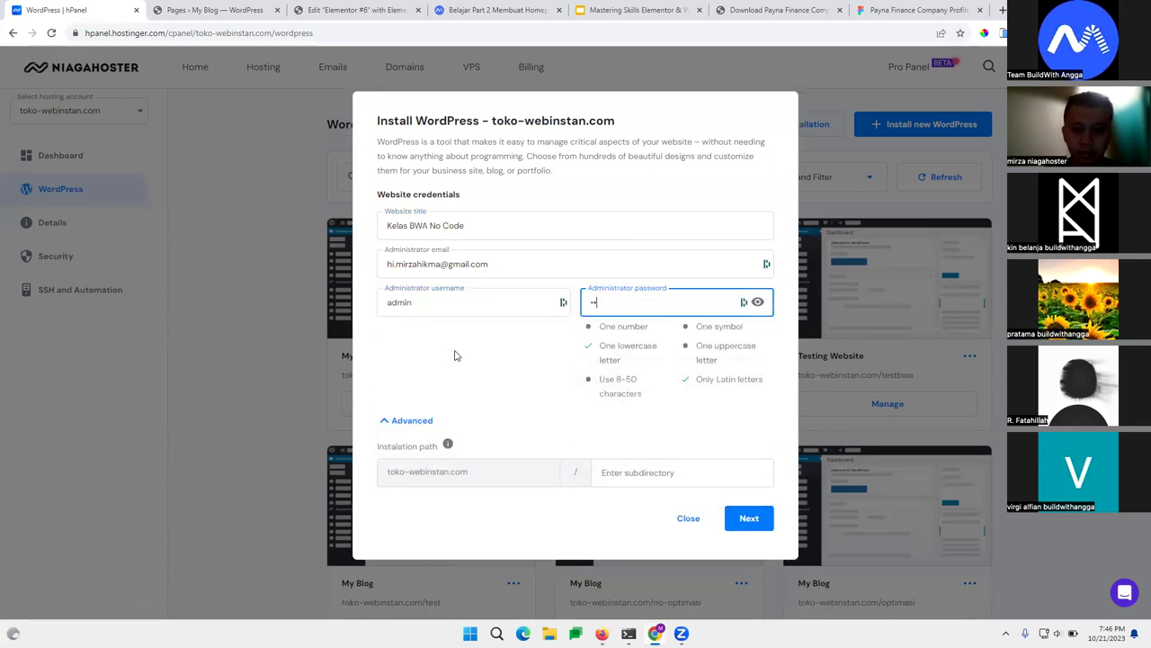
pyautogui.press('BackSpace')
pyautogui.press('BackSpace')
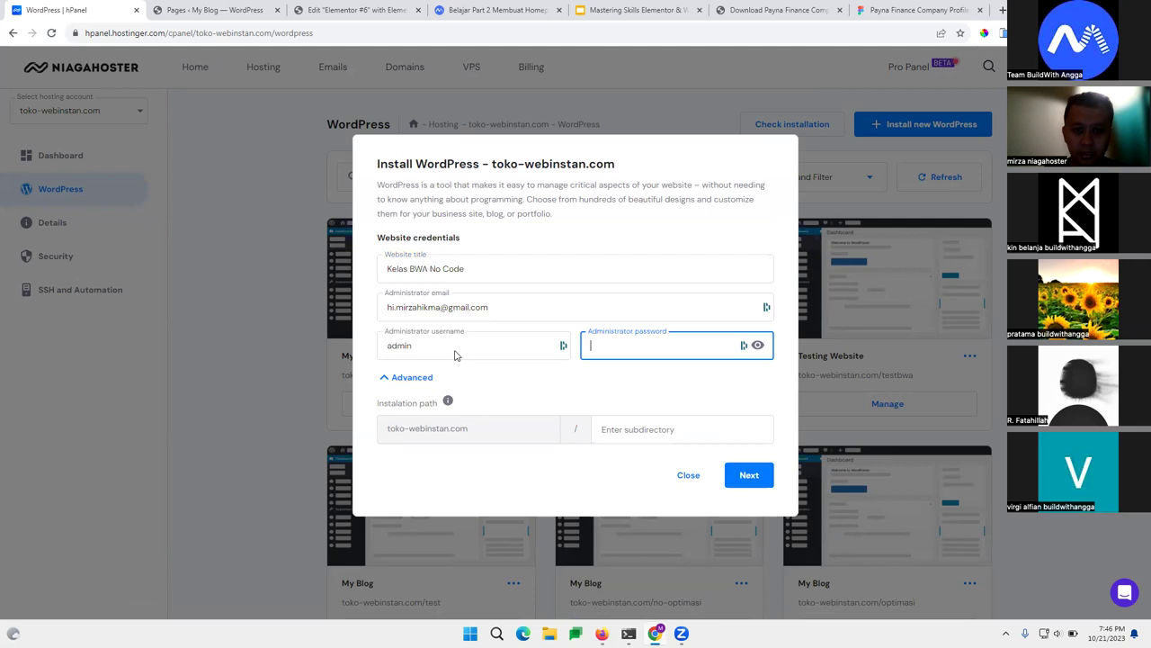
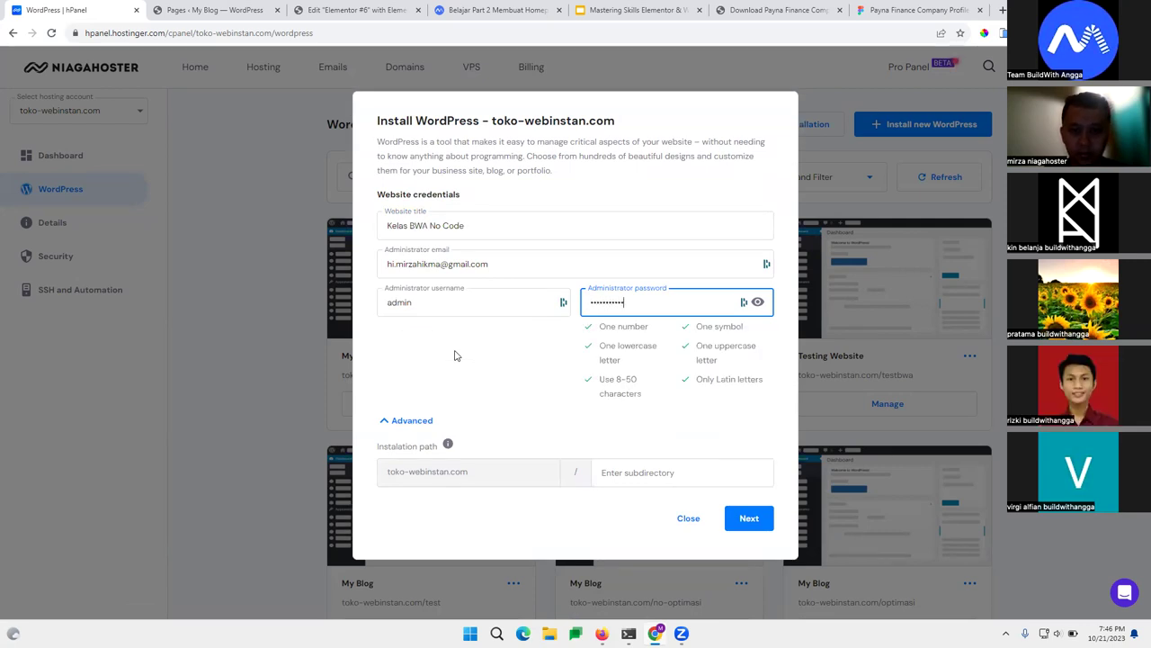
pyautogui.click(641, 473)
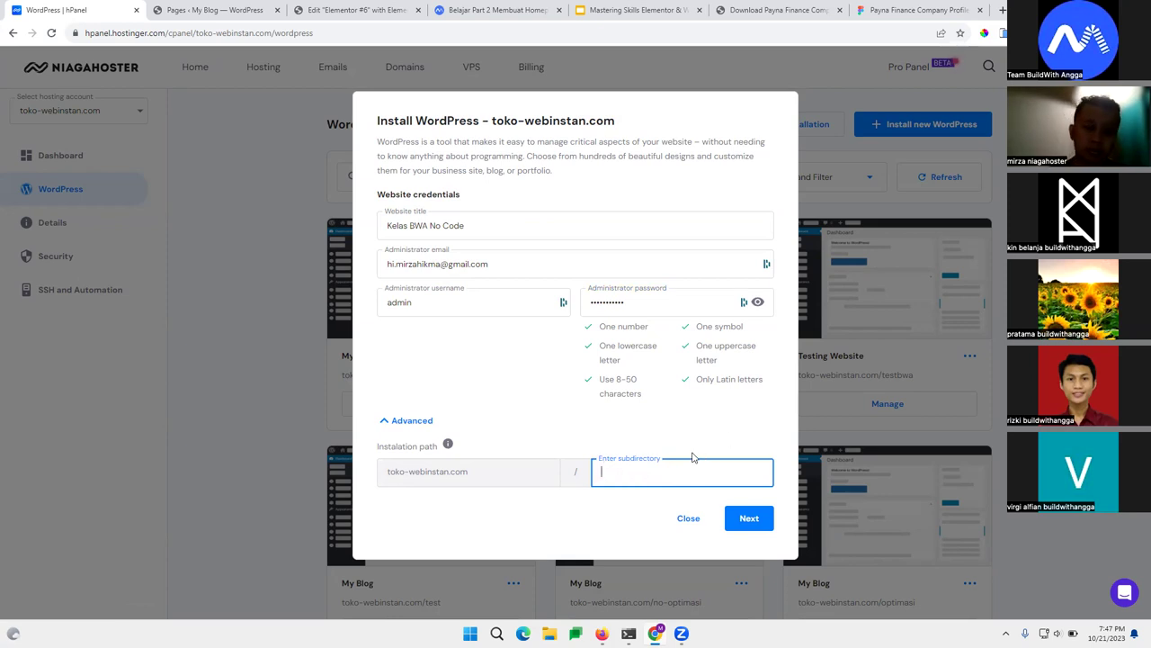
pyautogui.write('elasbwa')
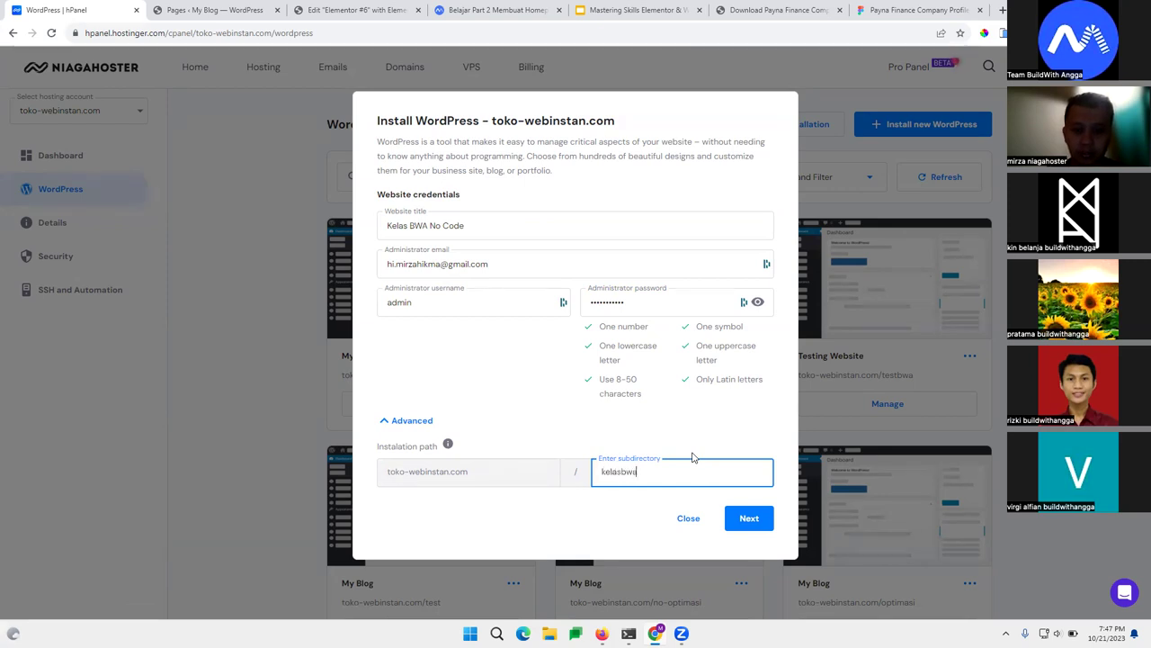
pyautogui.click(750, 520)
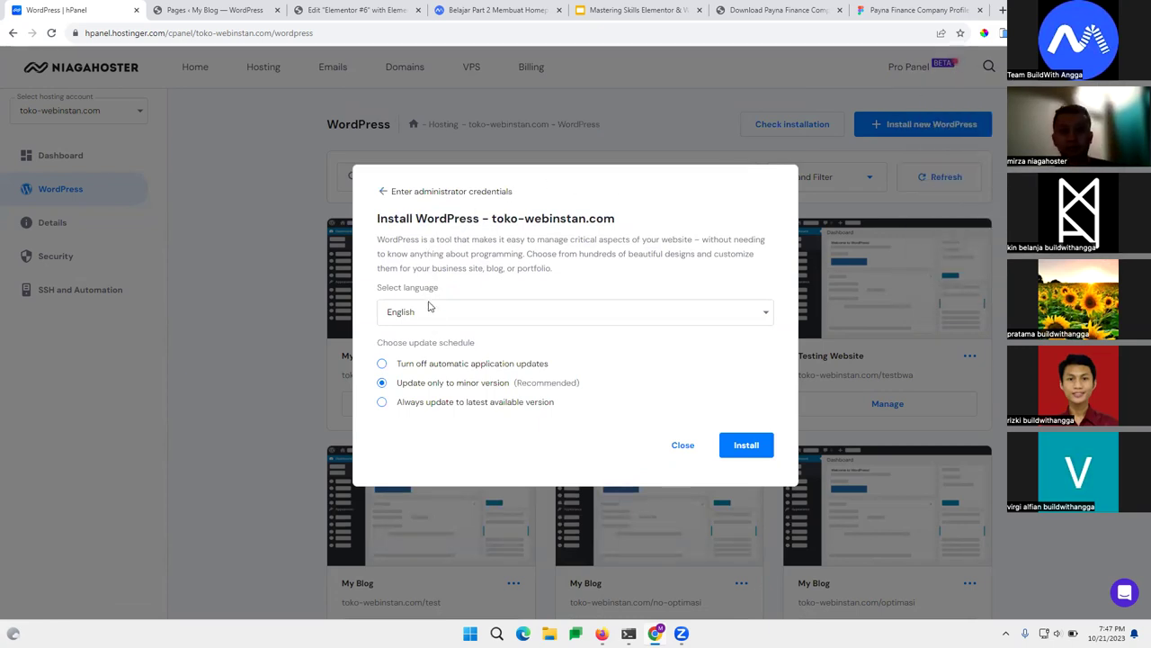
# Step: Keep English as the site language with the recommended update schedule and install WordPress
pyautogui.click(428, 311)
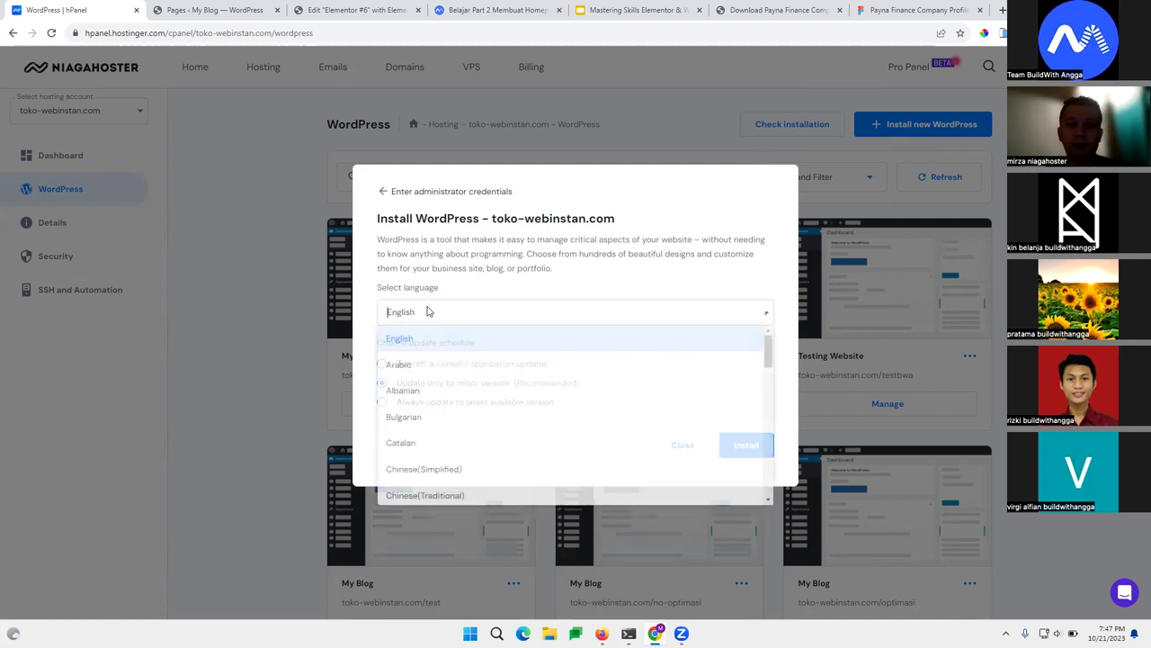
pyautogui.scroll(-3, 481, 404)
pyautogui.scroll(3, 494, 351)
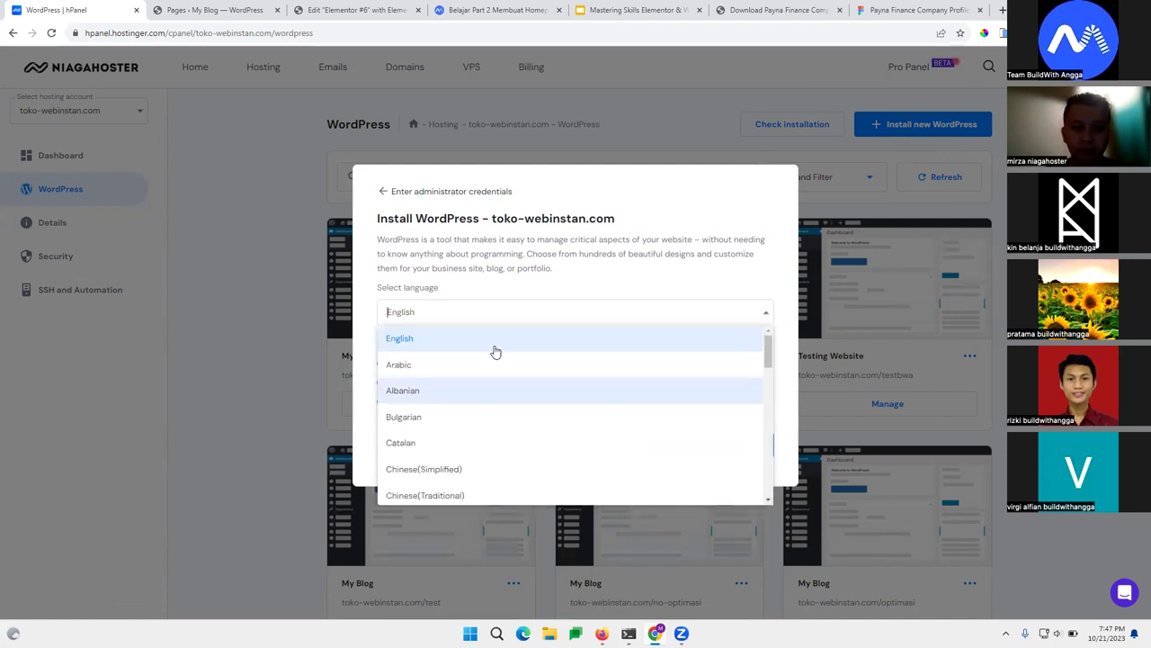
pyautogui.click(516, 297)
pyautogui.click(493, 316)
pyautogui.scroll(-5, 498, 426)
pyautogui.scroll(1, 499, 426)
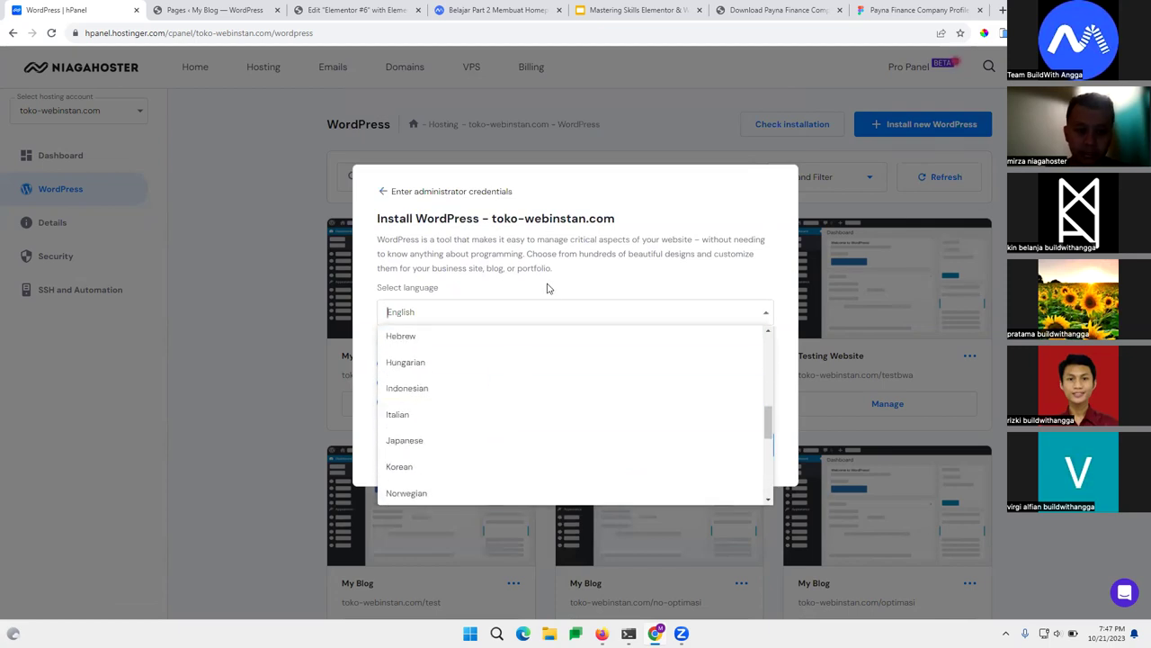
pyautogui.click(548, 286)
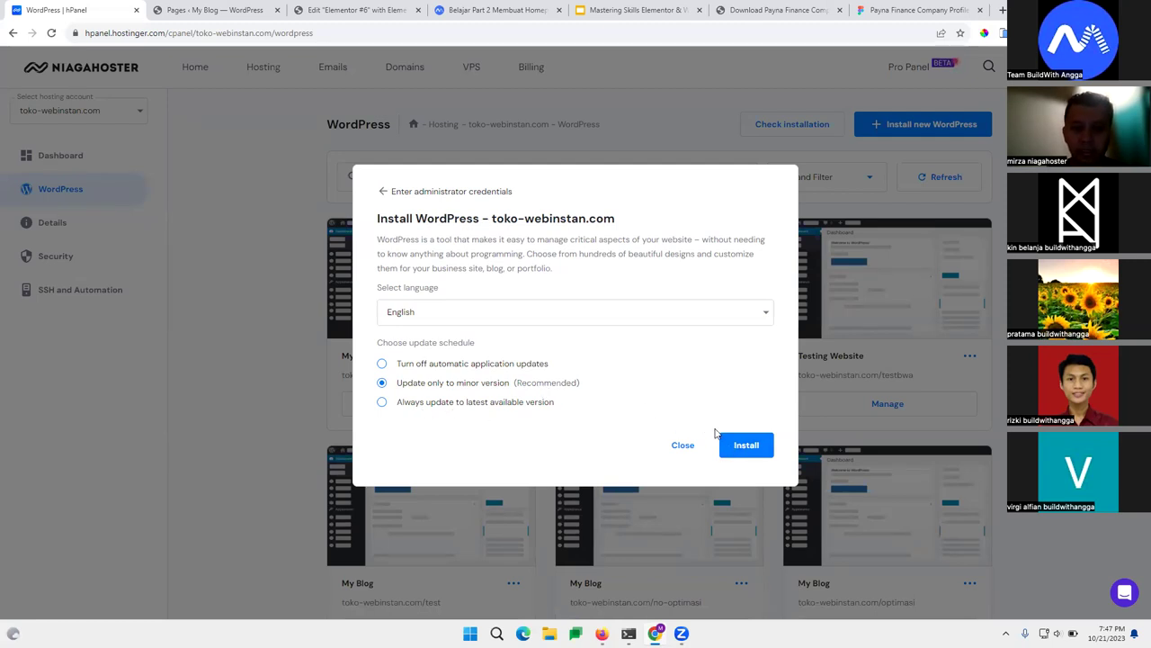
pyautogui.click(745, 450)
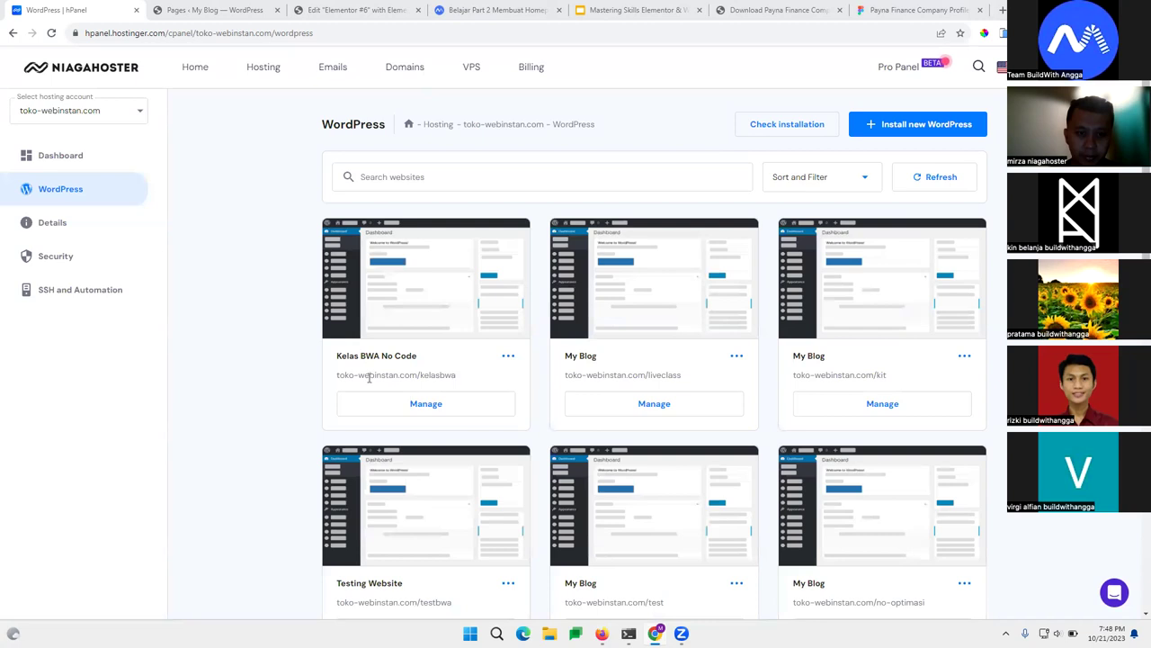
pyautogui.click(416, 405)
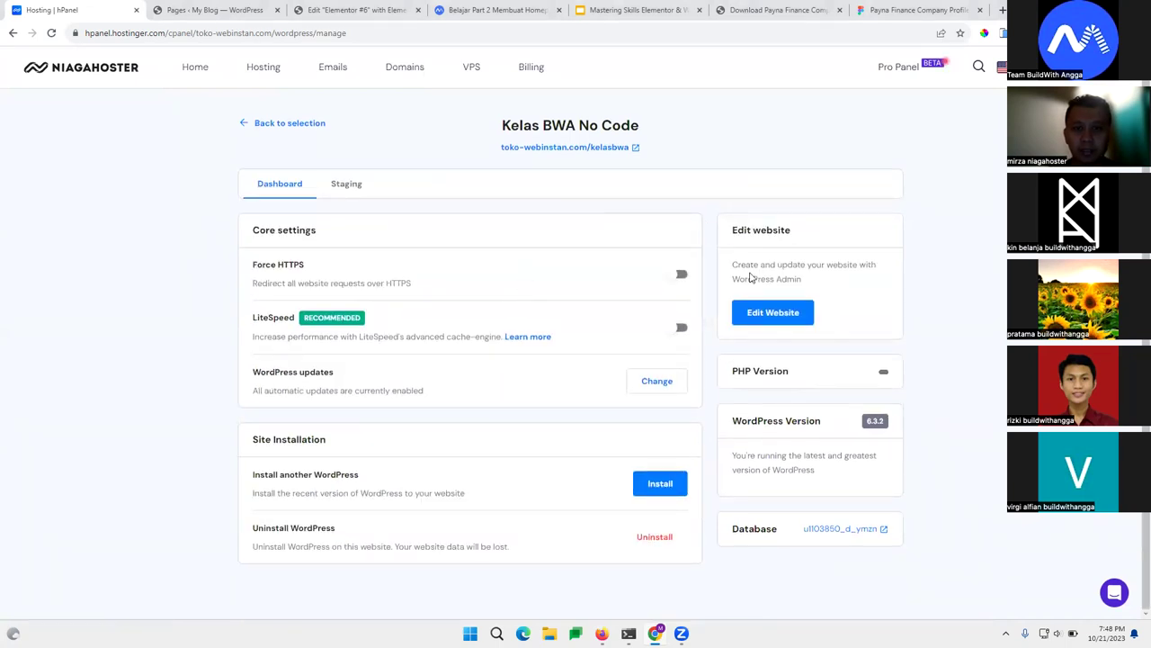
pyautogui.click(766, 314)
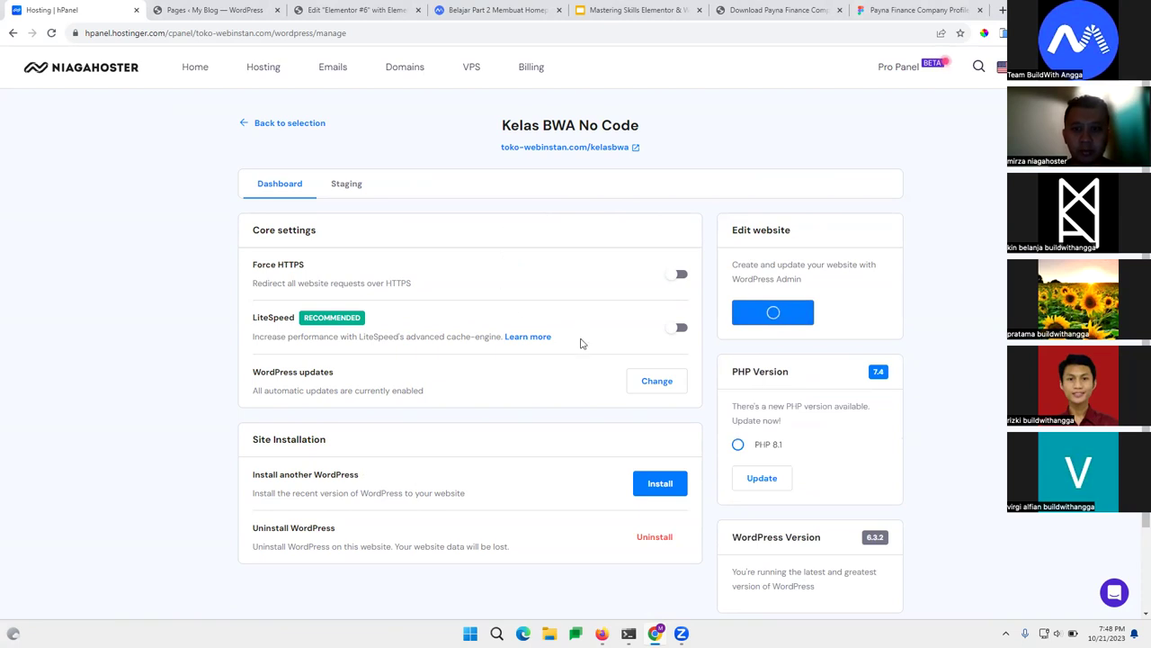
pyautogui.click(95, 8)
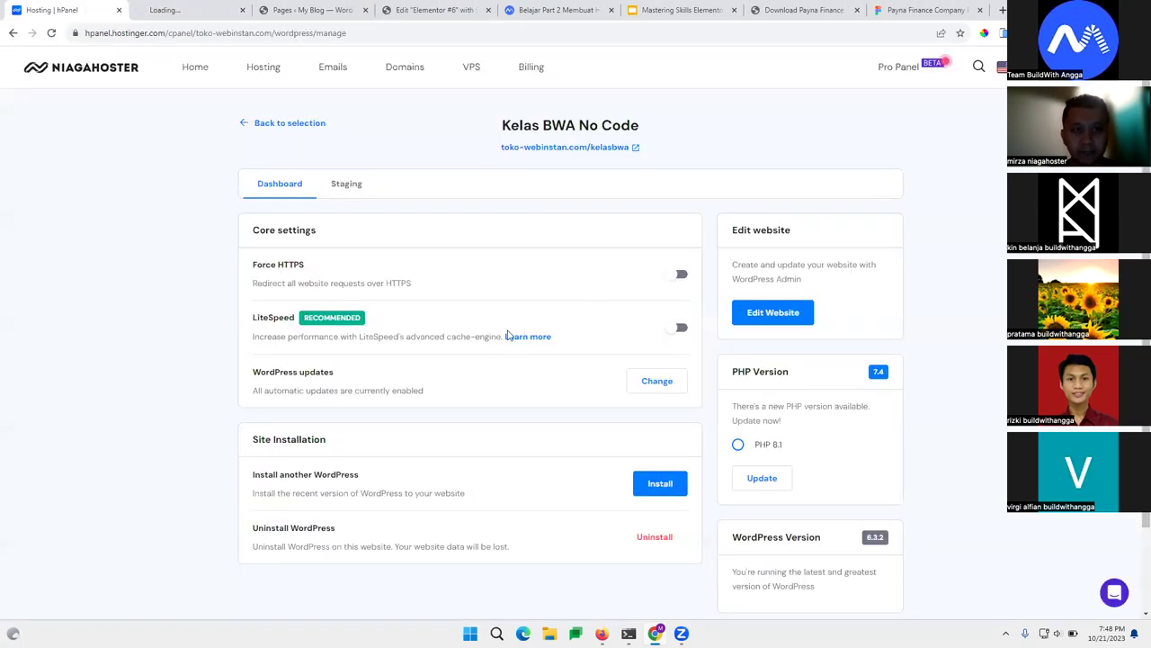
pyautogui.scroll(-2, 664, 469)
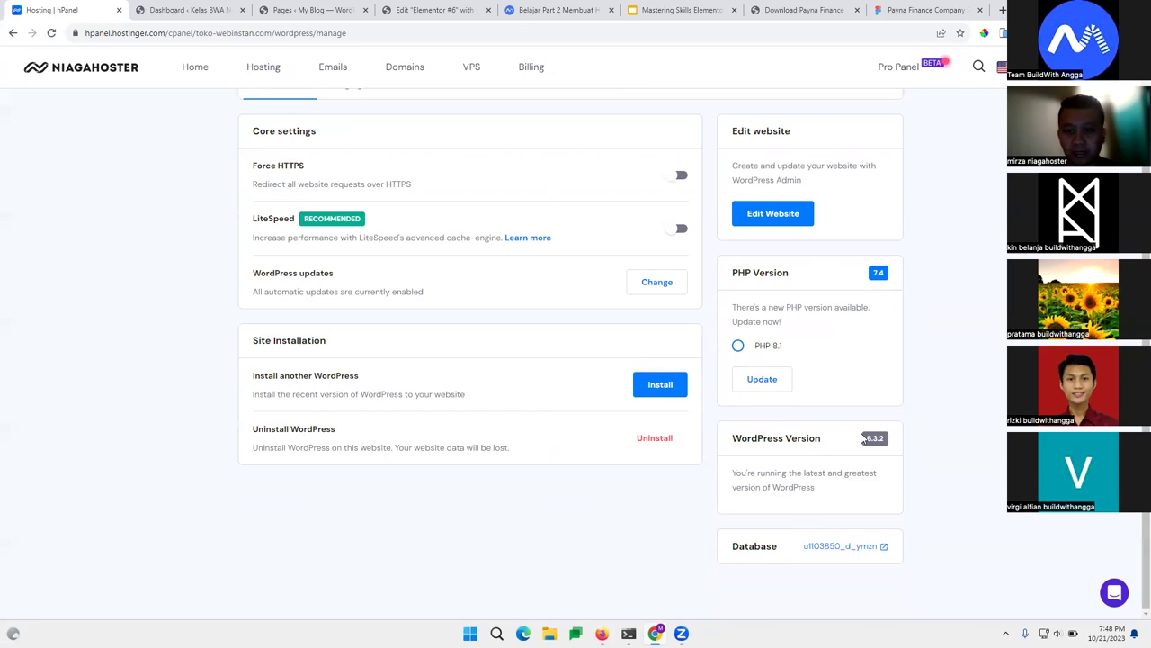
pyautogui.scroll(2, 800, 345)
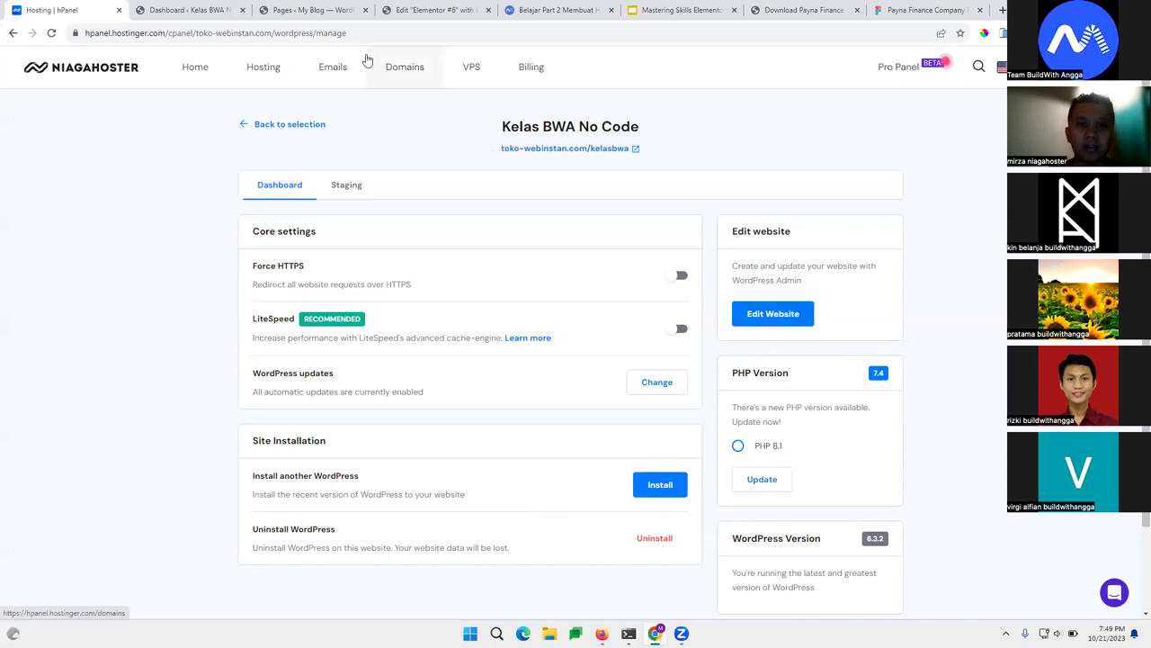
# Step: On the Kelas BWA No Code dashboard, move WordPress Events and News into the right-hand column
pyautogui.click(209, 5)
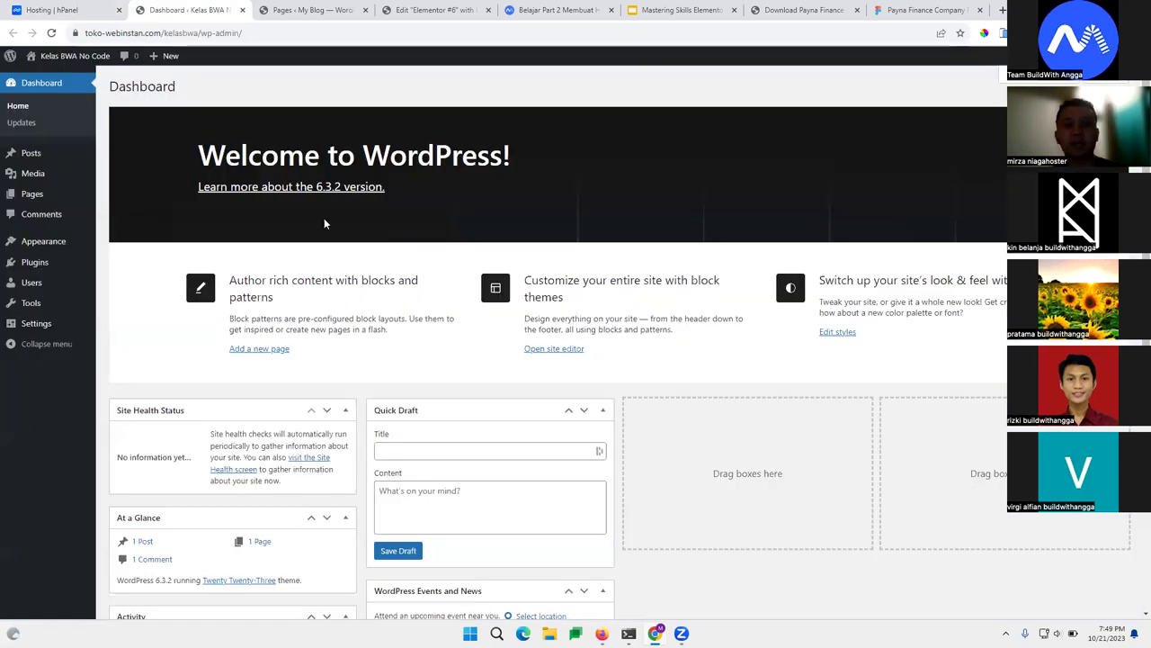
pyautogui.scroll(-2, 326, 223)
pyautogui.scroll(2, 325, 223)
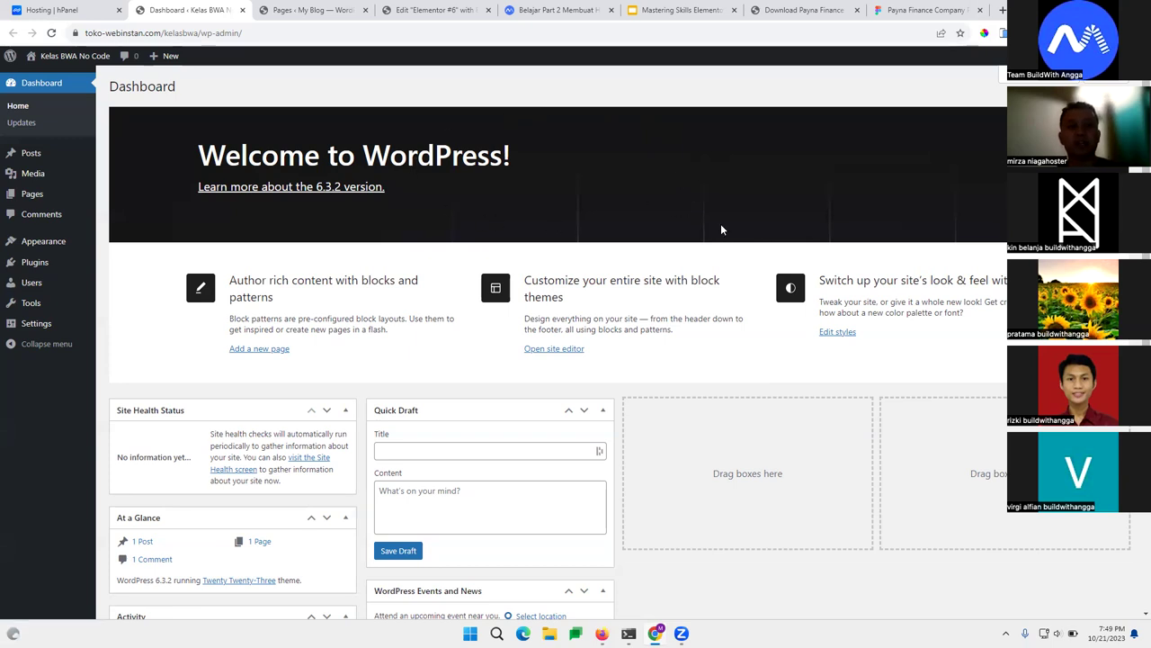
pyautogui.scroll(-1, 722, 230)
pyautogui.scroll(1, 721, 229)
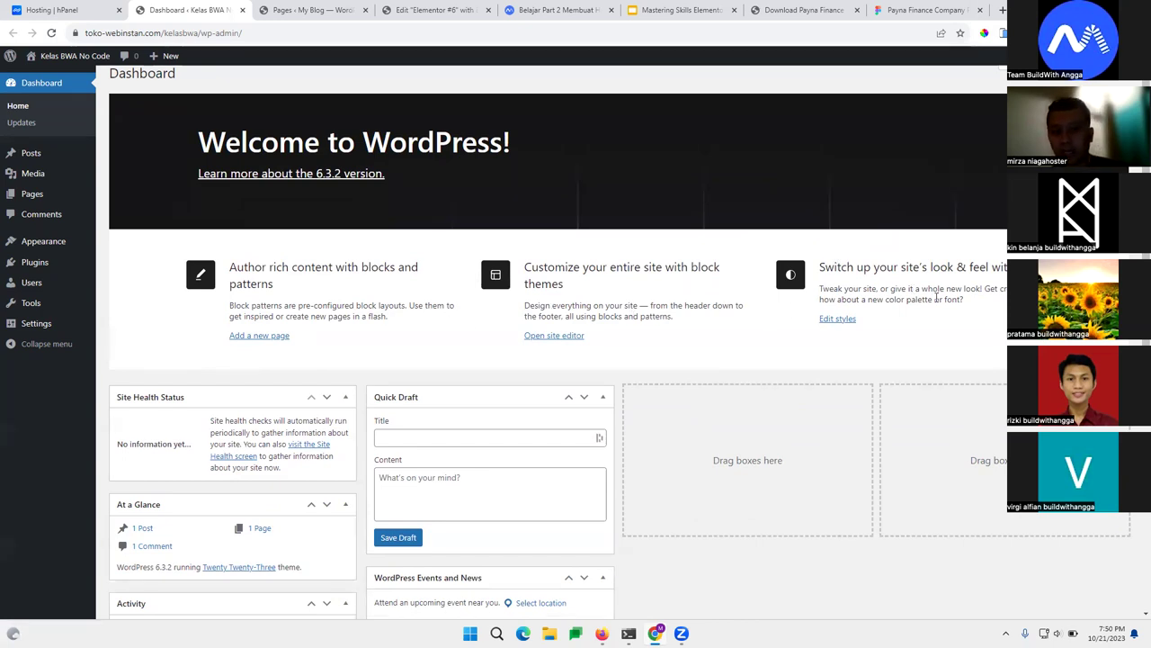
pyautogui.scroll(-2, 608, 358)
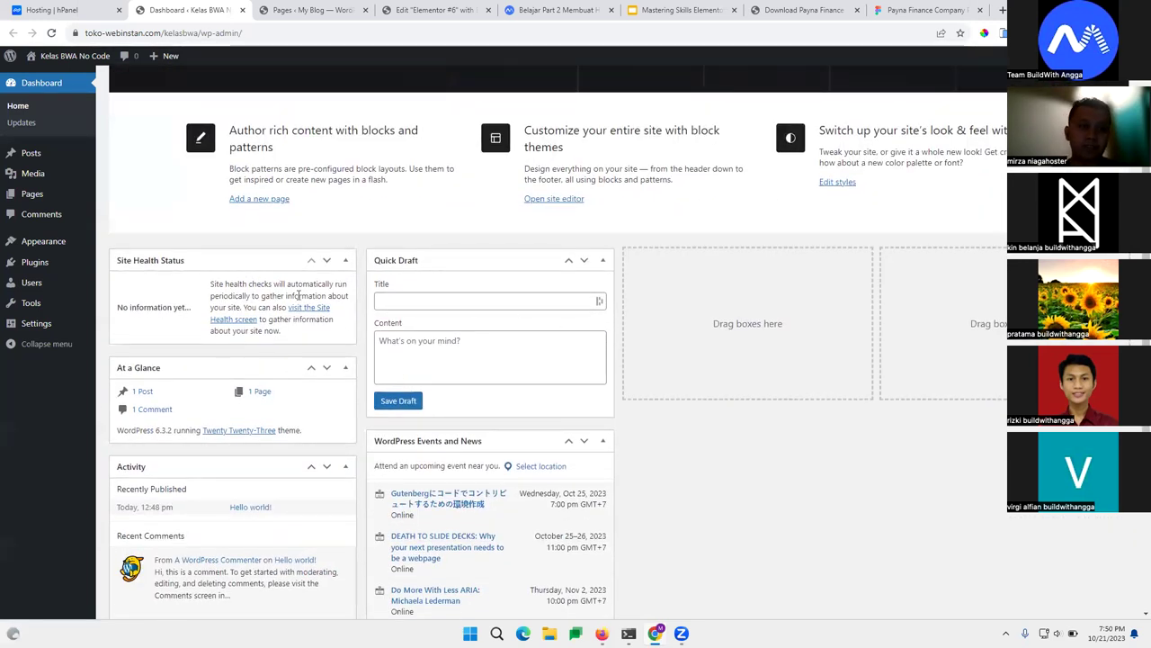
pyautogui.scroll(-1, 357, 286)
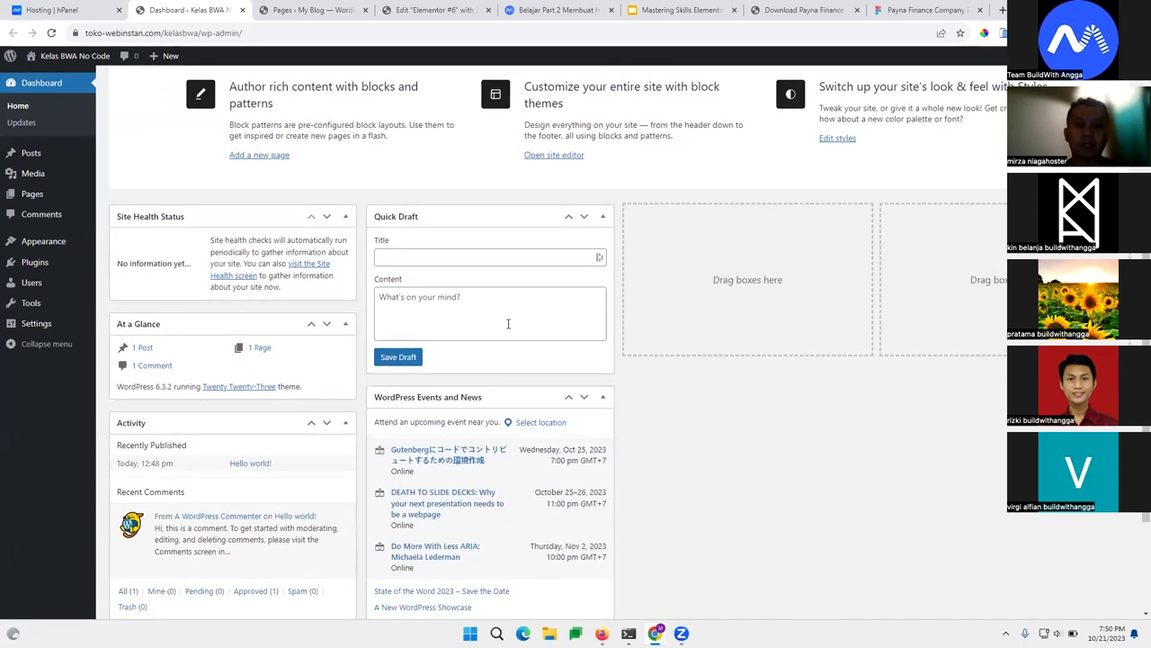
pyautogui.scroll(2, 508, 316)
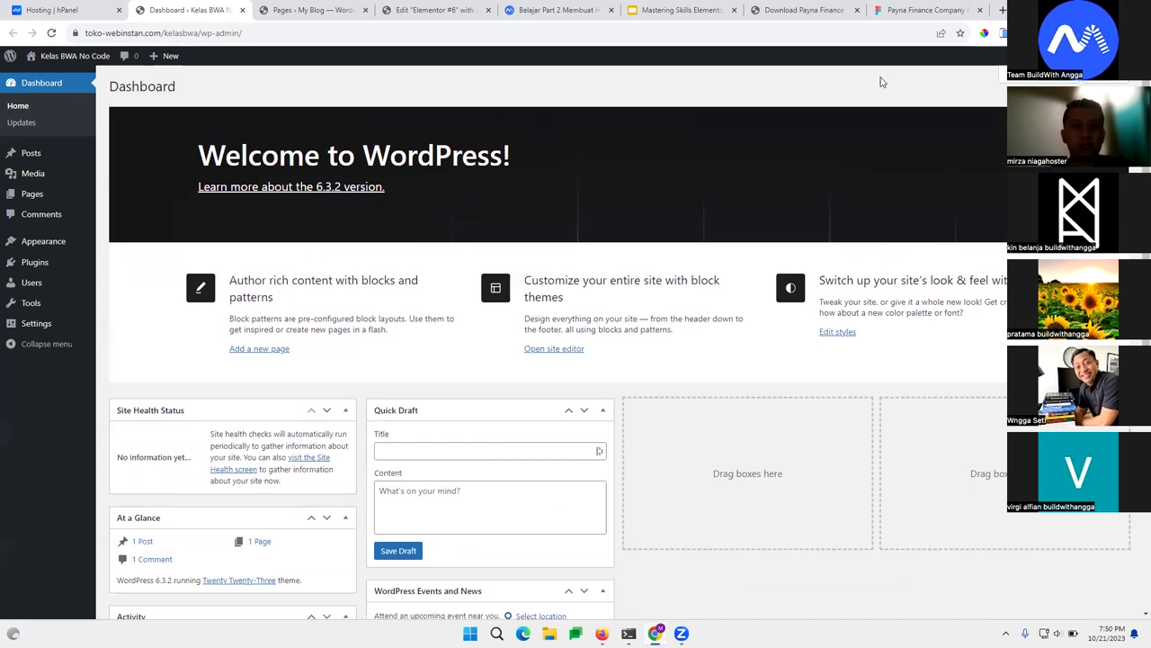
pyautogui.scroll(-3, 662, 139)
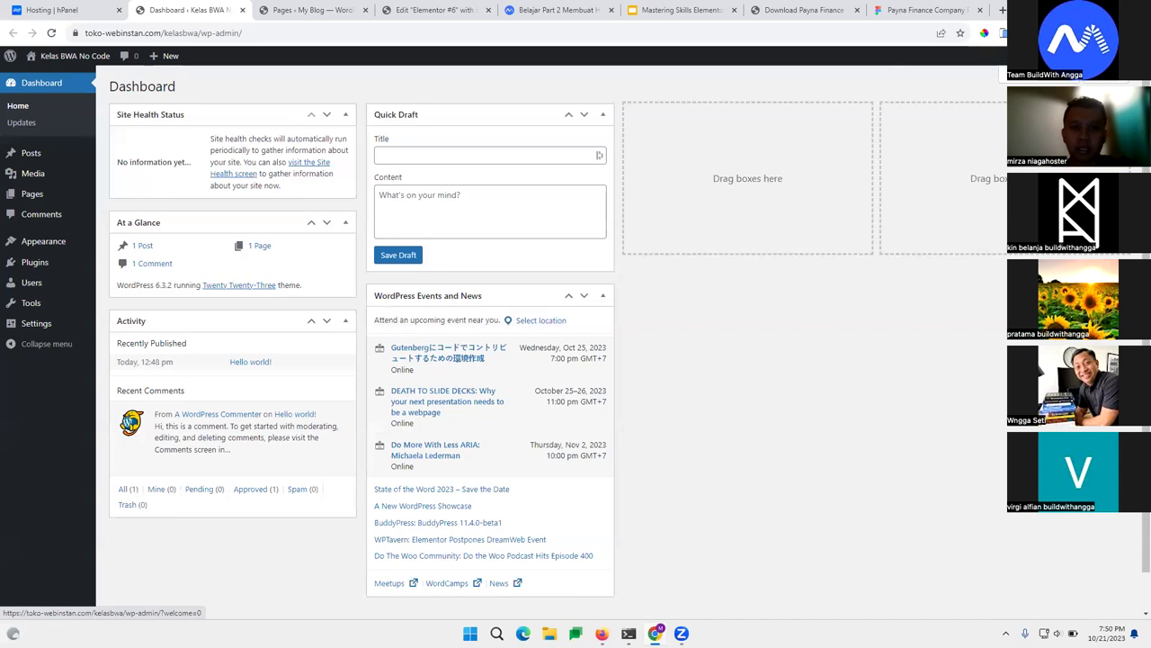
pyautogui.moveTo(494, 285); pyautogui.dragTo(954, 119)
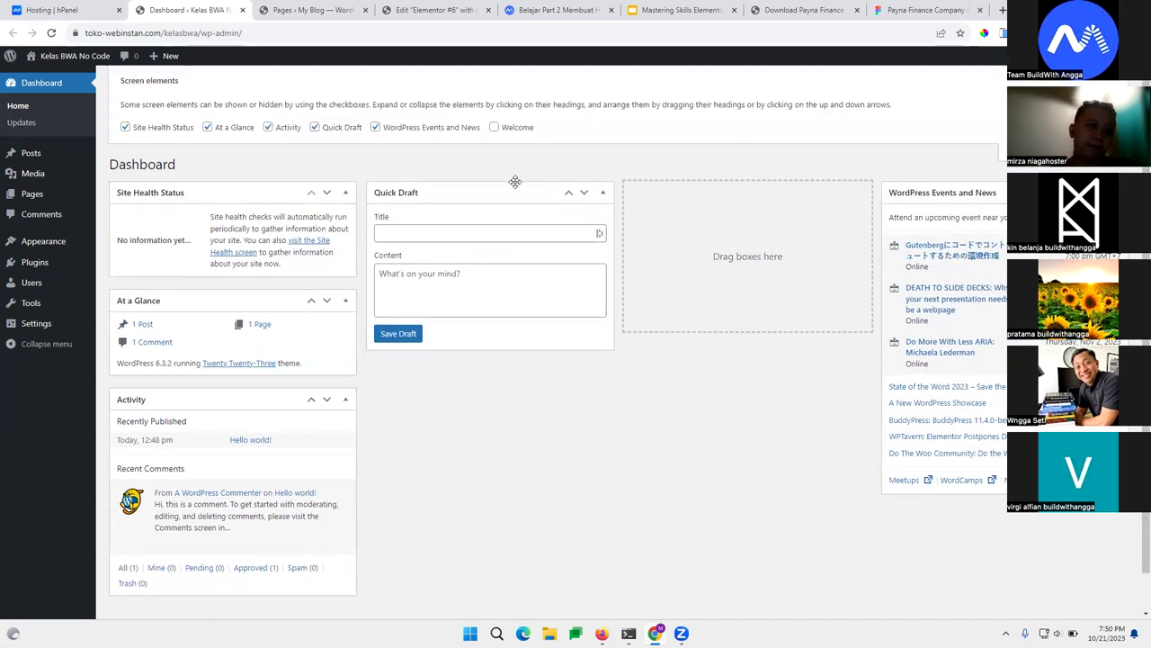
# Step: Hide At a Glance, Activity, Quick Draft and WordPress Events and News, leaving only Site Health Status
pyautogui.click(235, 129)
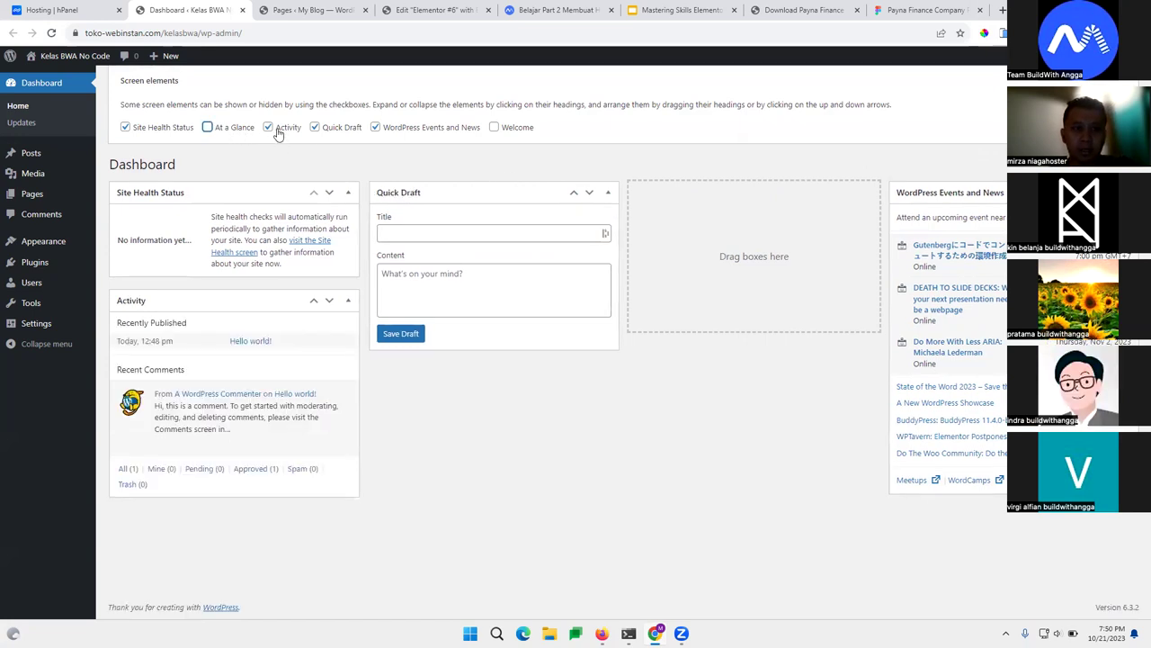
pyautogui.click(273, 129)
pyautogui.click(331, 131)
pyautogui.click(393, 131)
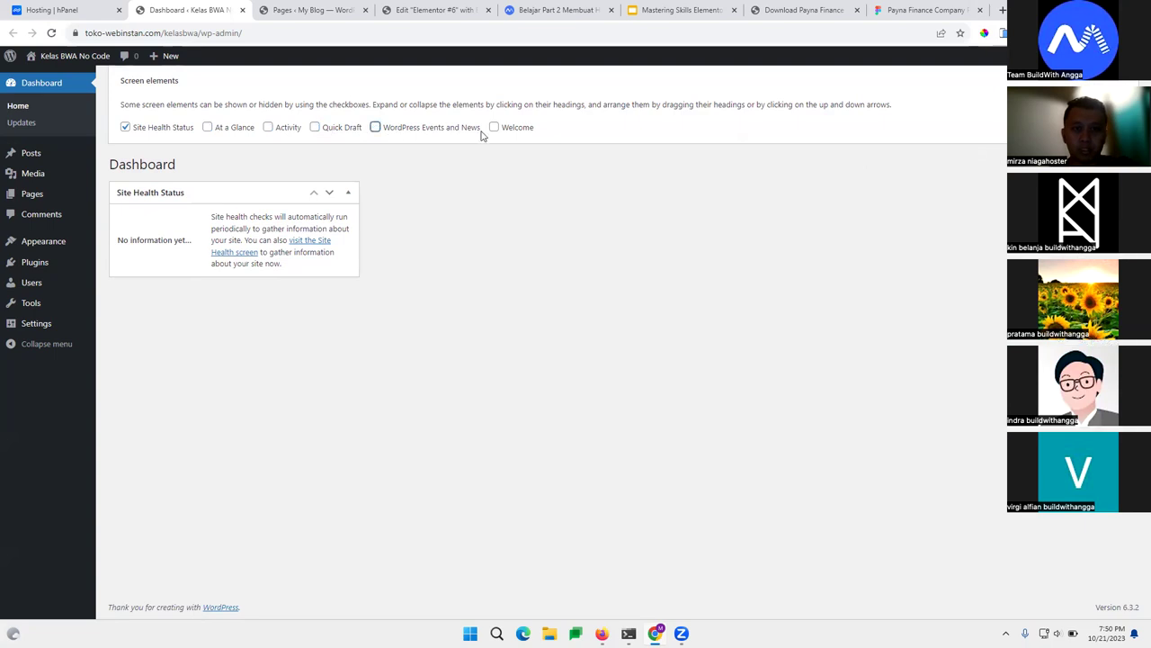
pyautogui.click(1079, 153)
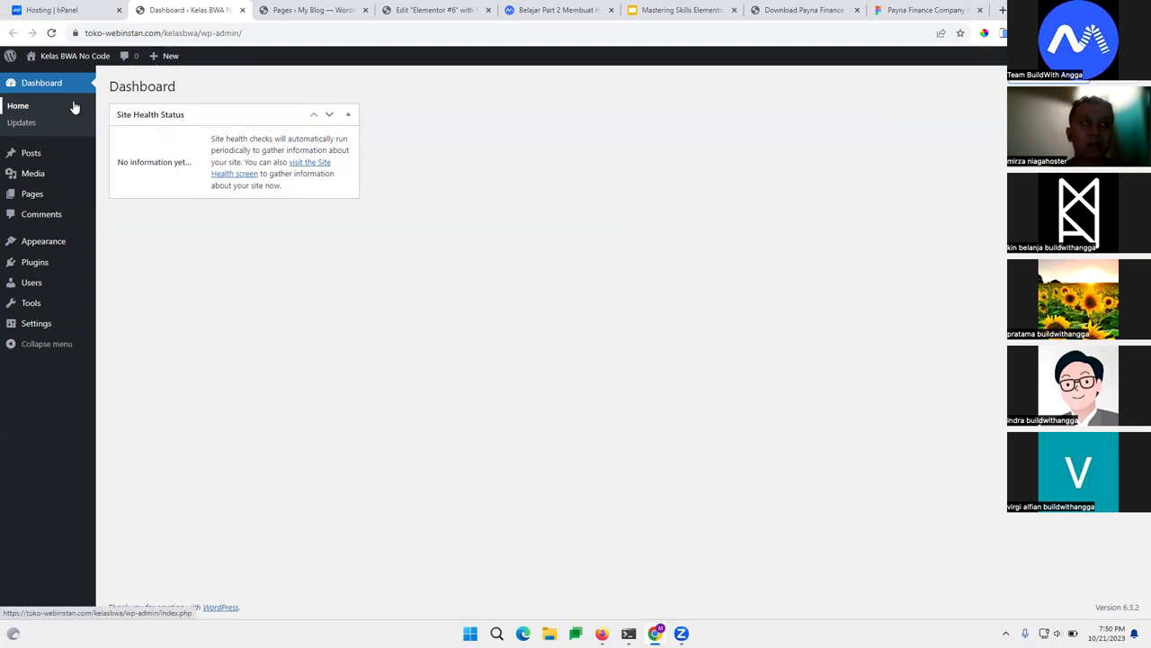
pyautogui.moveTo(66, 199)
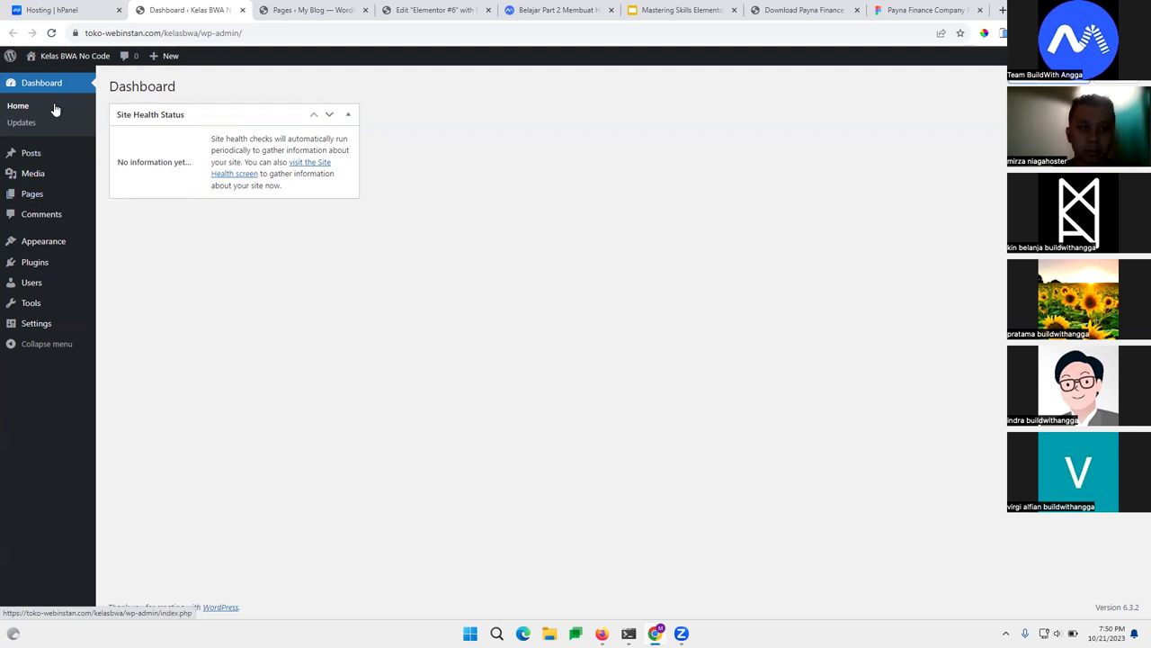
pyautogui.moveTo(49, 155)
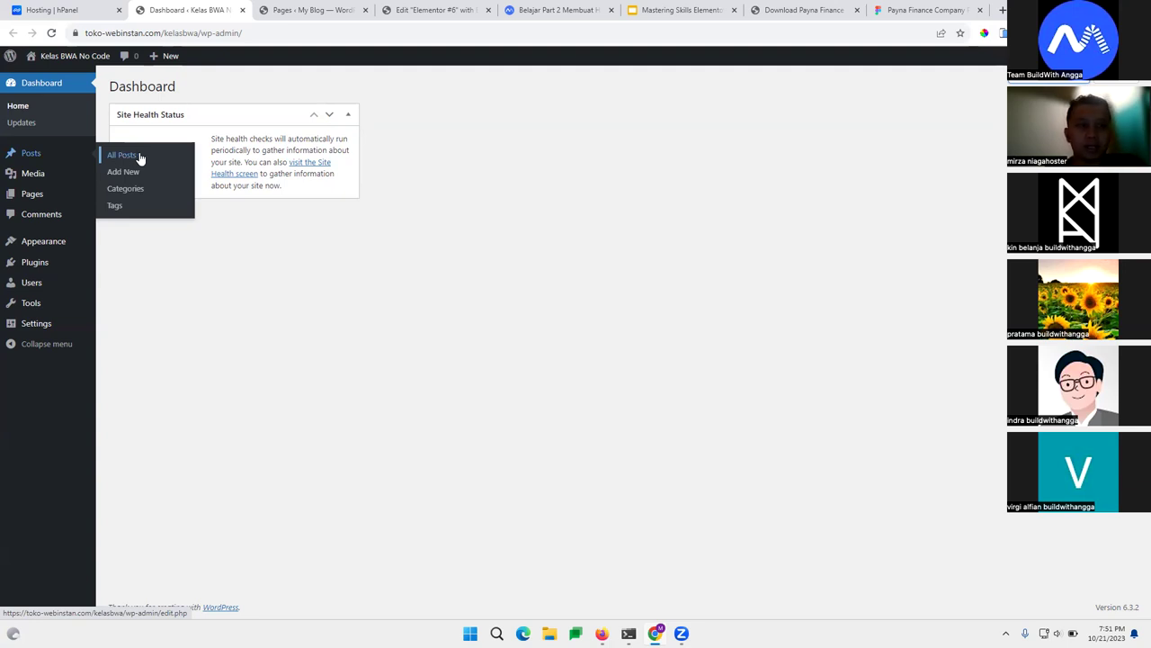
pyautogui.moveTo(60, 176)
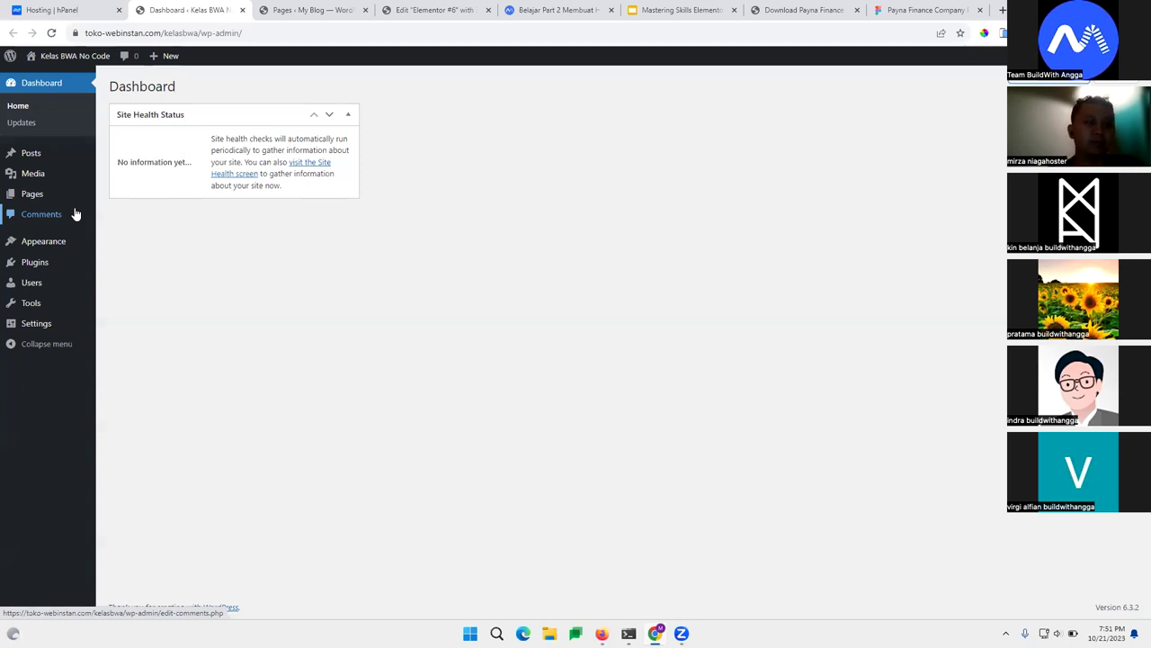
pyautogui.moveTo(60, 248)
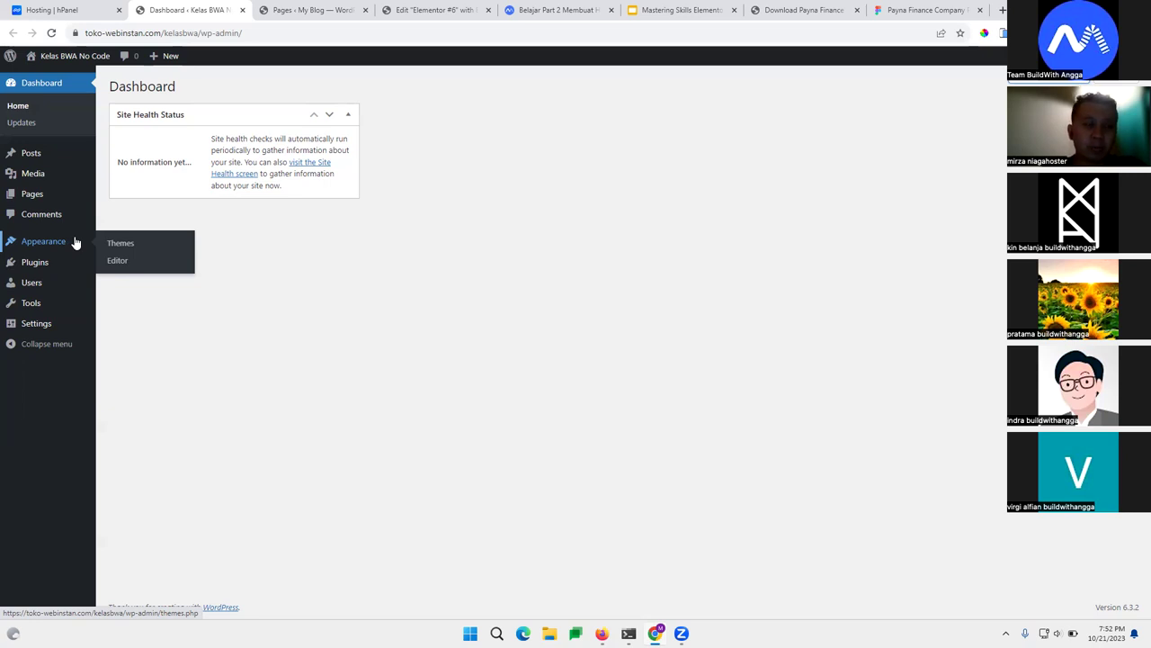
# Step: Leave WordPress admin for the Mastering Skills Elementor & WordPress Developer Google Slides deck
pyautogui.moveTo(75, 267)
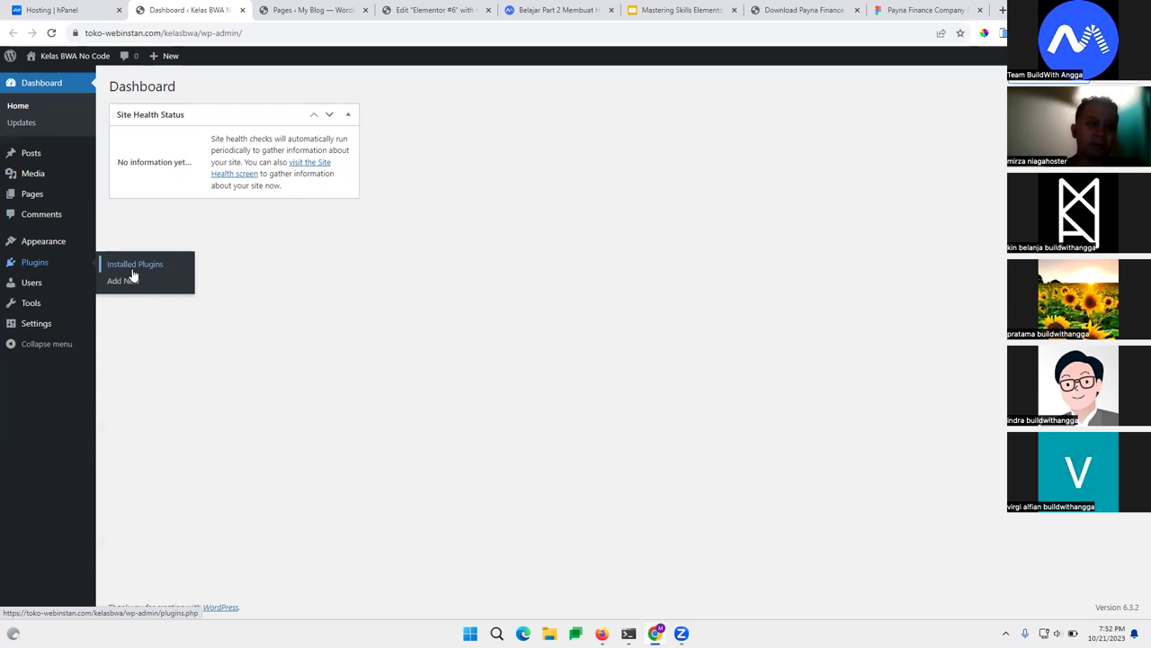
pyautogui.moveTo(77, 291)
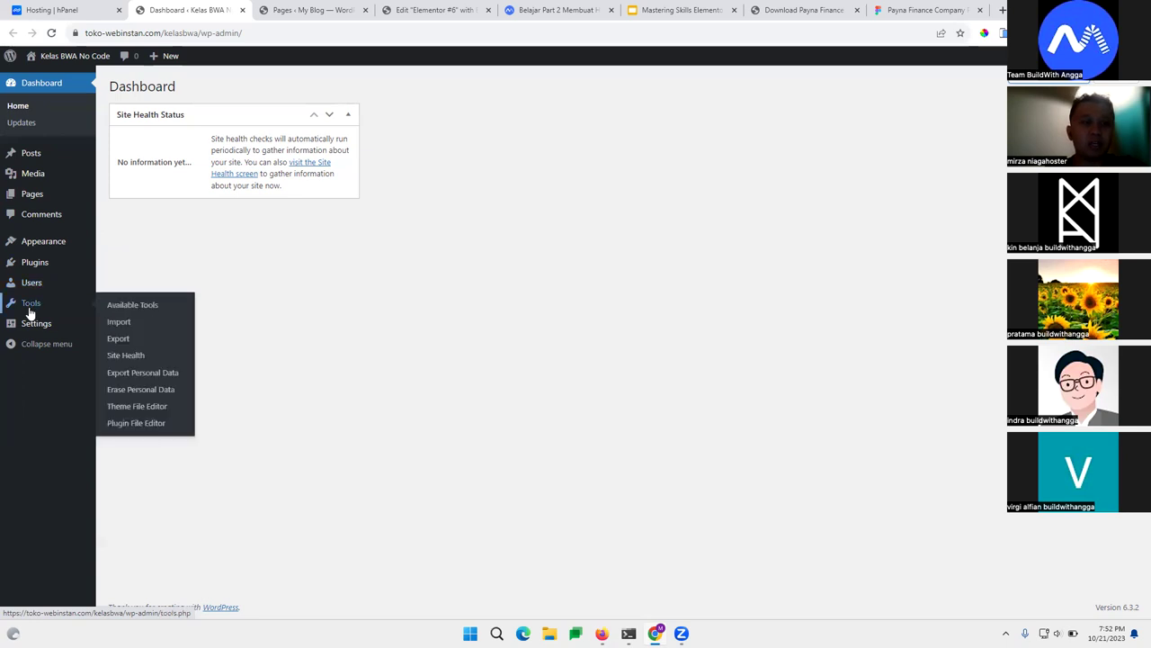
pyautogui.moveTo(62, 329)
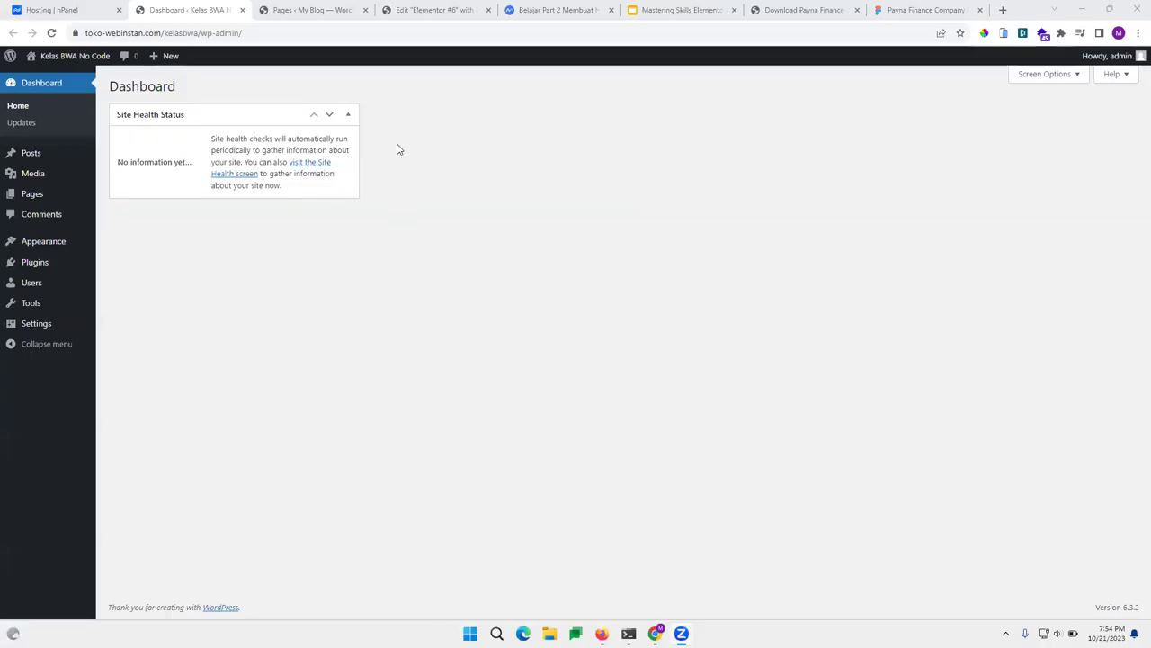
pyautogui.click(649, 9)
# Step: Go to slide 2, Give the Best Quality for Website Company Profile, and step into its topics list
pyautogui.click(99, 158)
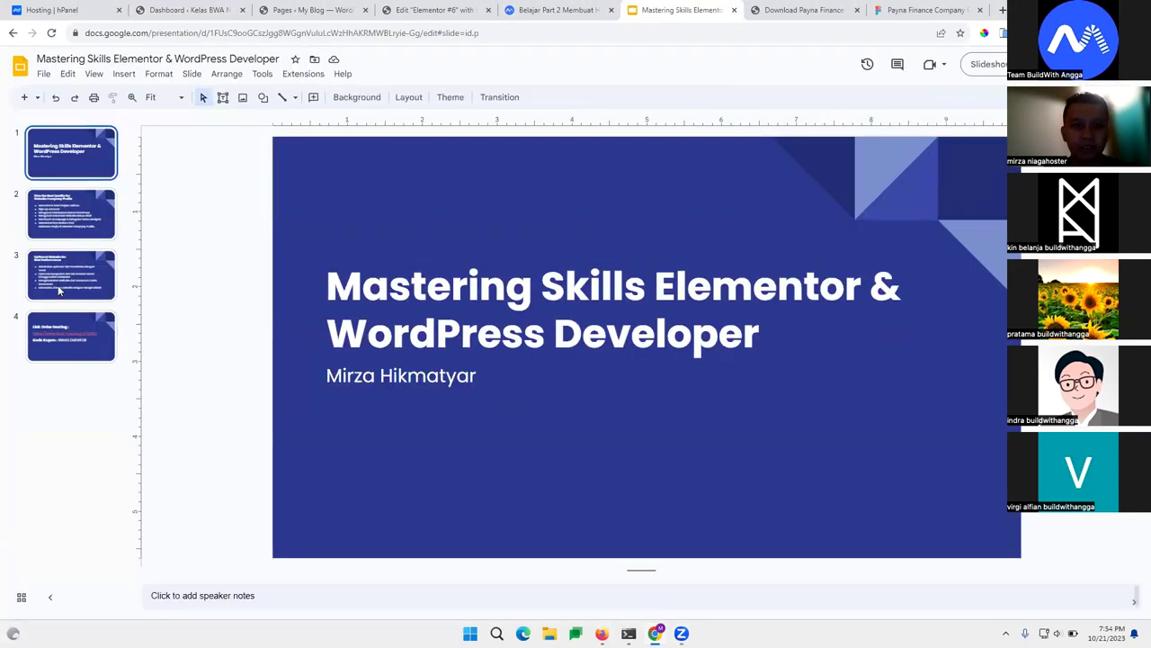
pyautogui.click(70, 230)
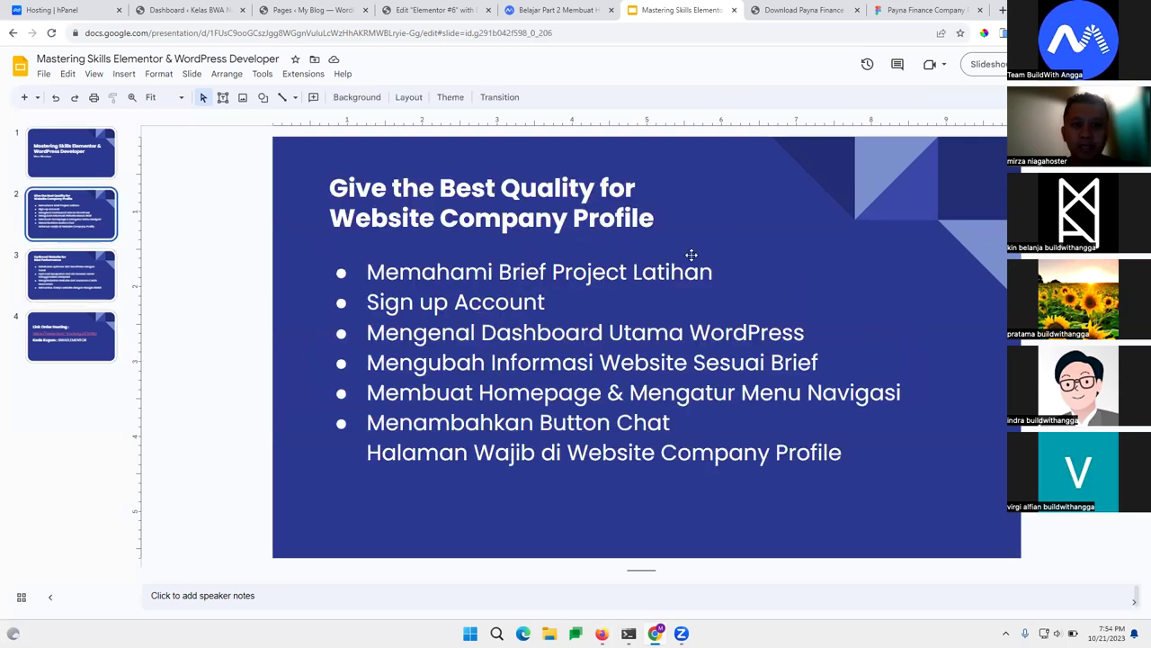
pyautogui.click(741, 272)
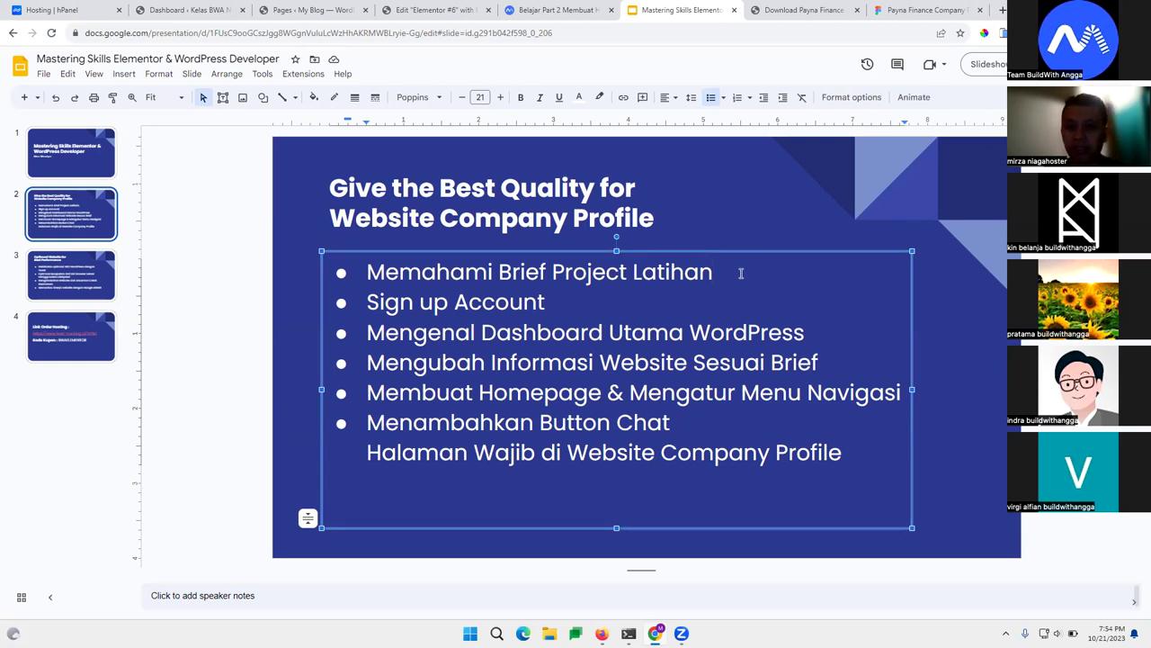
pyautogui.press('Down')
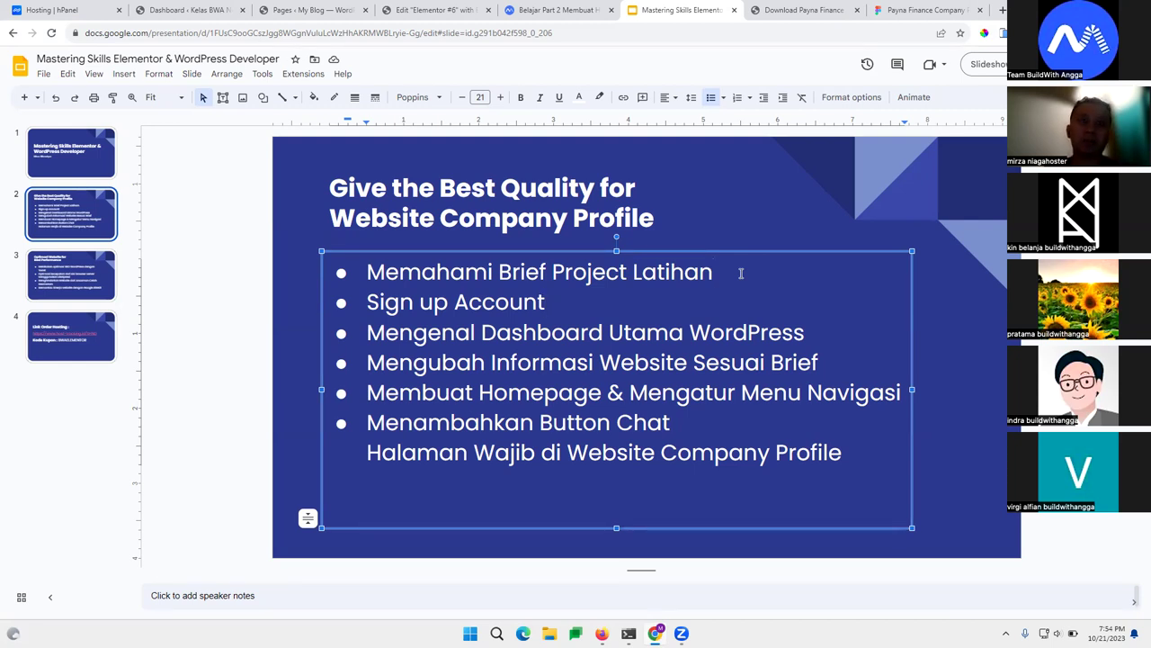
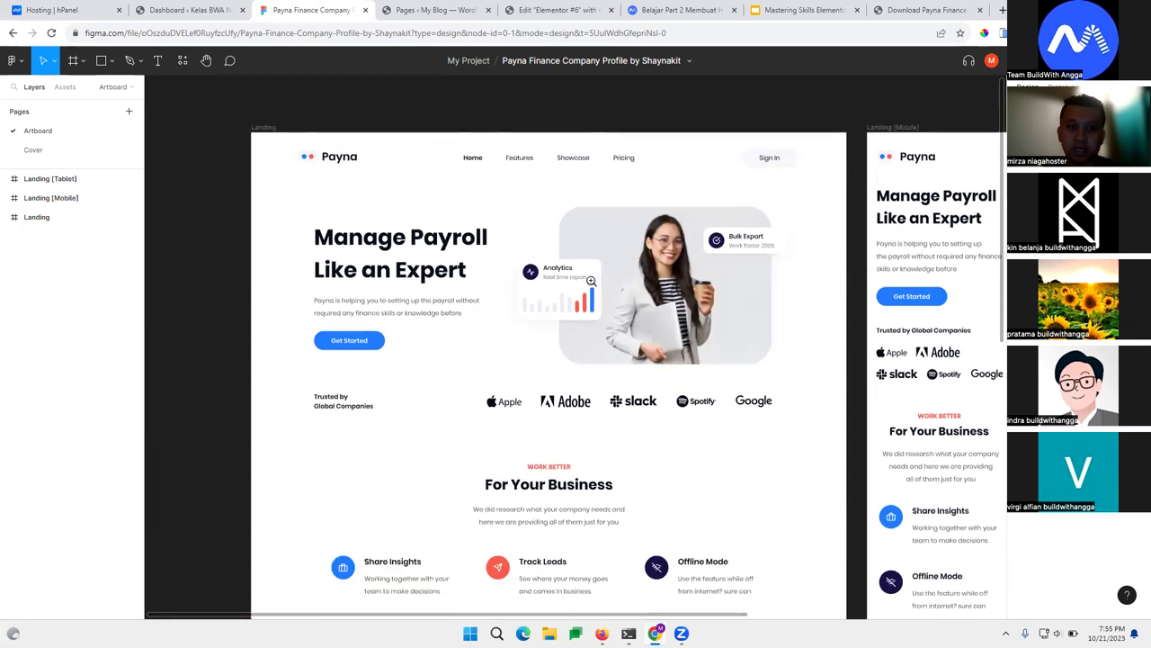
# Step: Select the Payna navbar logo and look over the design around it
pyautogui.doubleClick(329, 156)
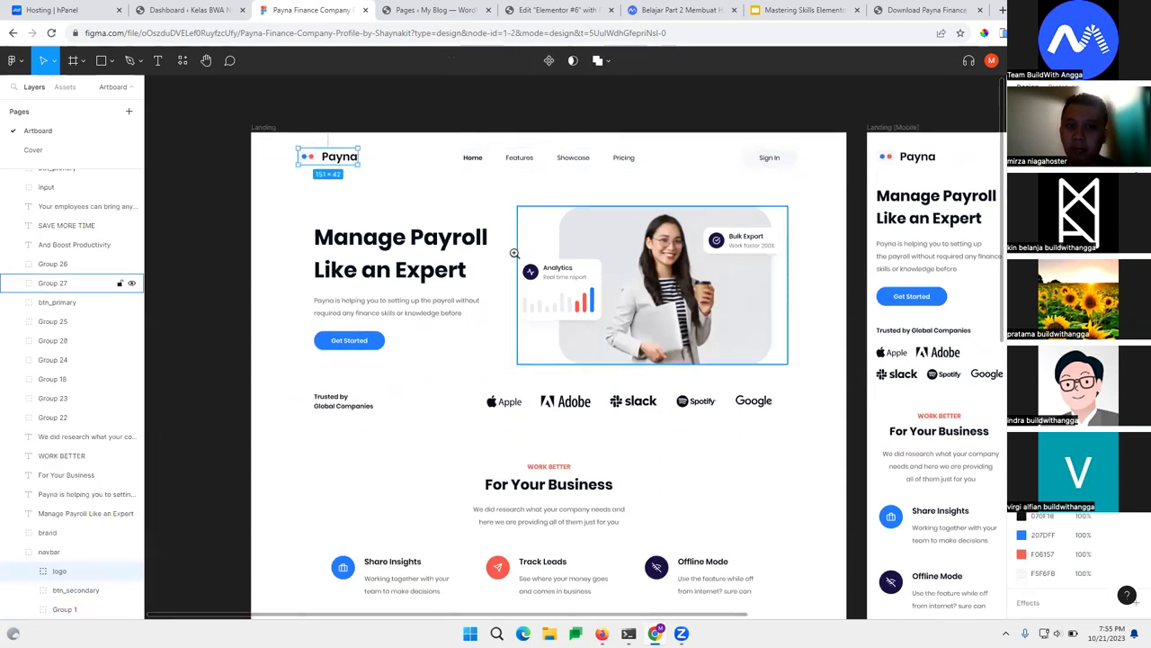
pyautogui.scroll(-7, 514, 253)
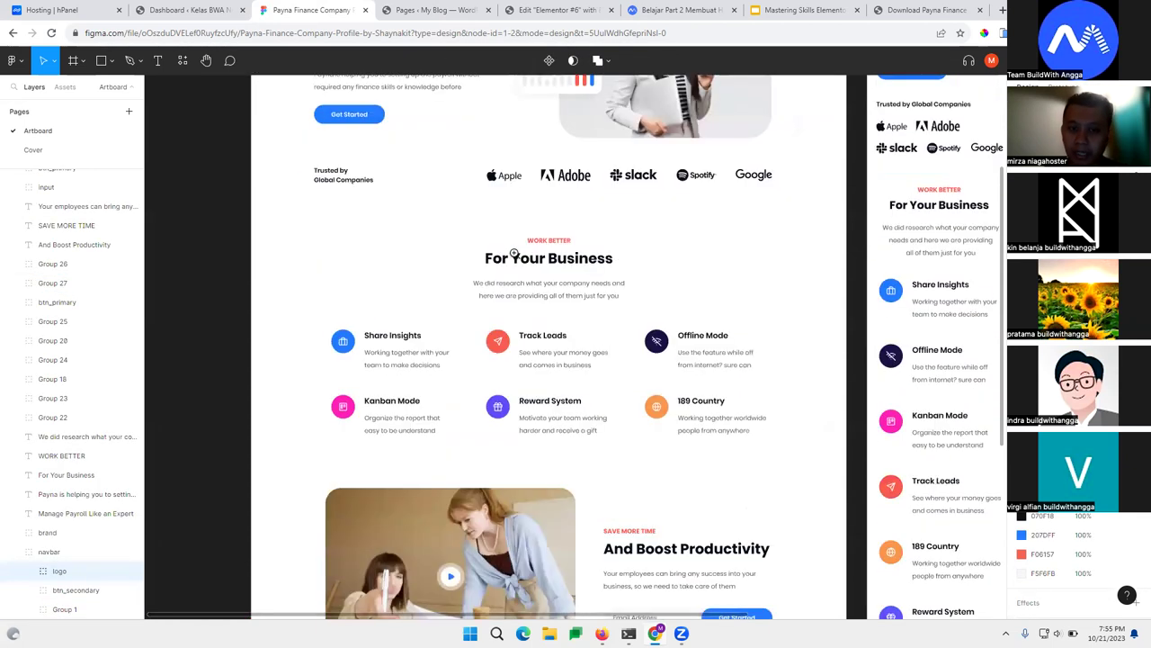
pyautogui.scroll(3, 514, 253)
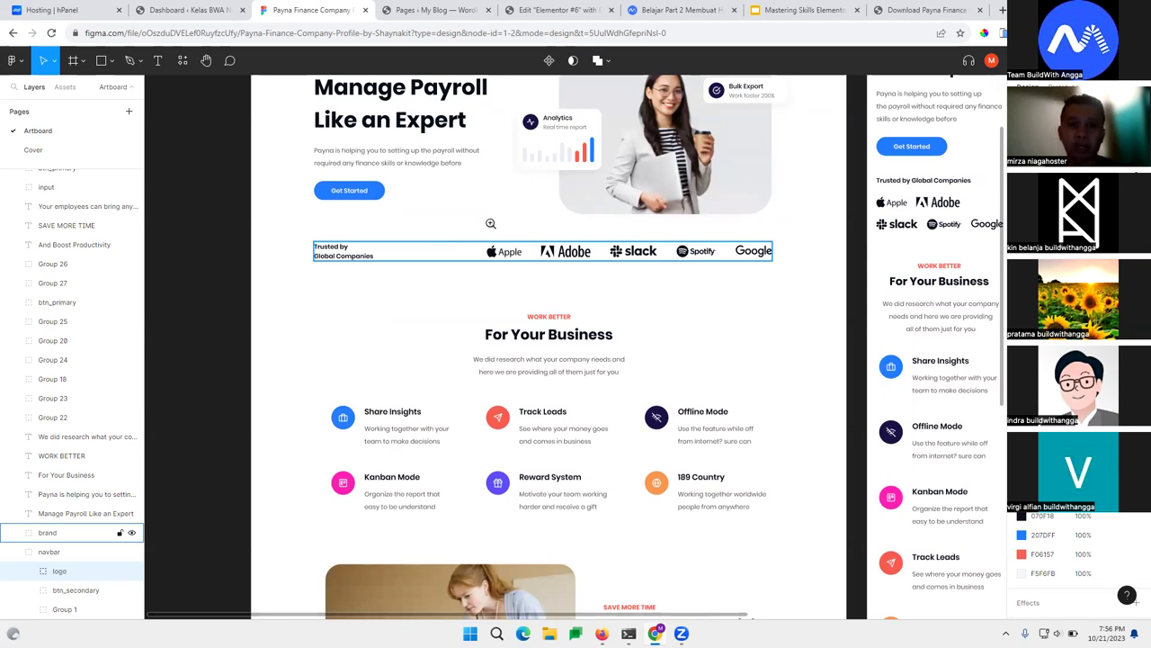
pyautogui.scroll(-3, 545, 227)
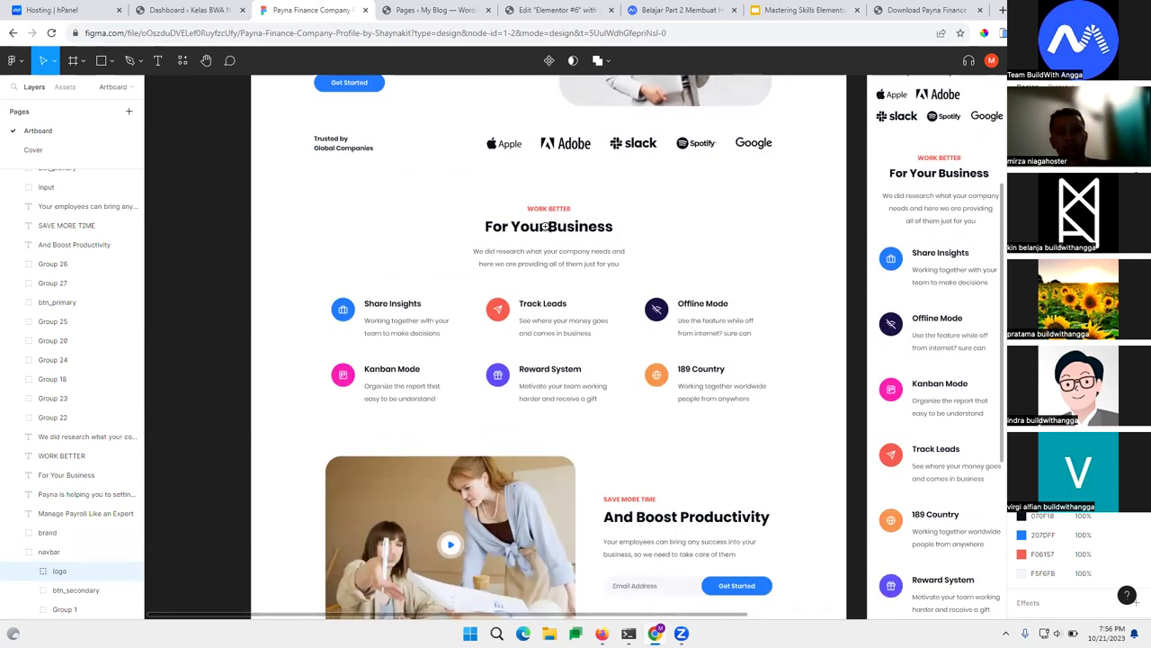
pyautogui.scroll(-2, 516, 332)
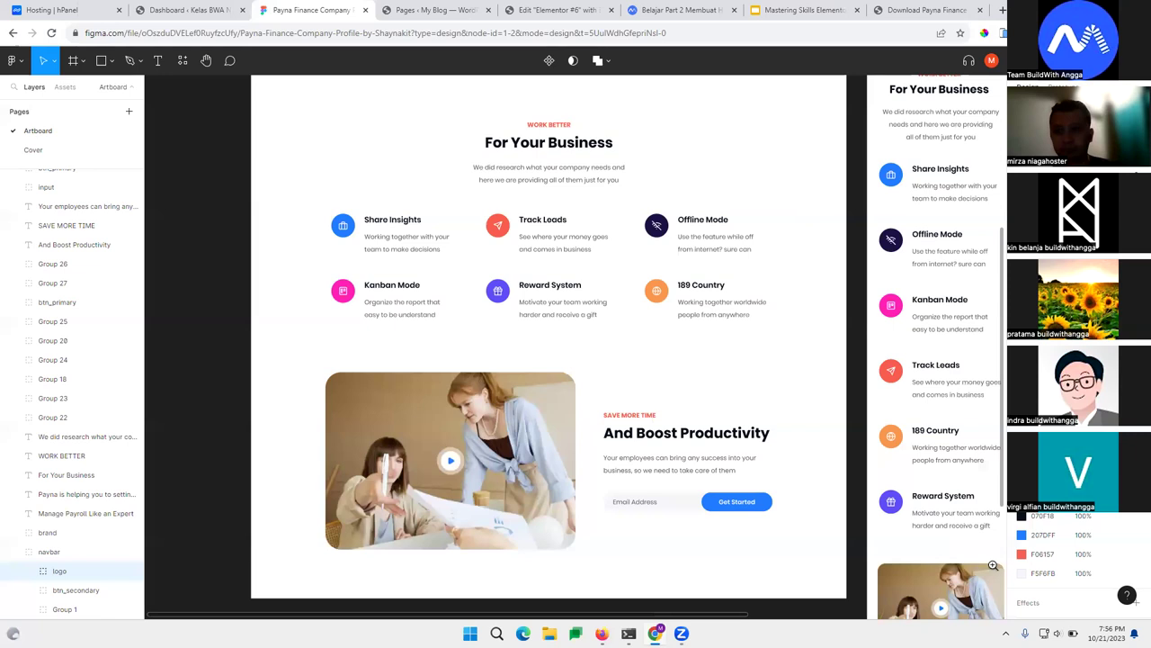
pyautogui.scroll(-2, 658, 277)
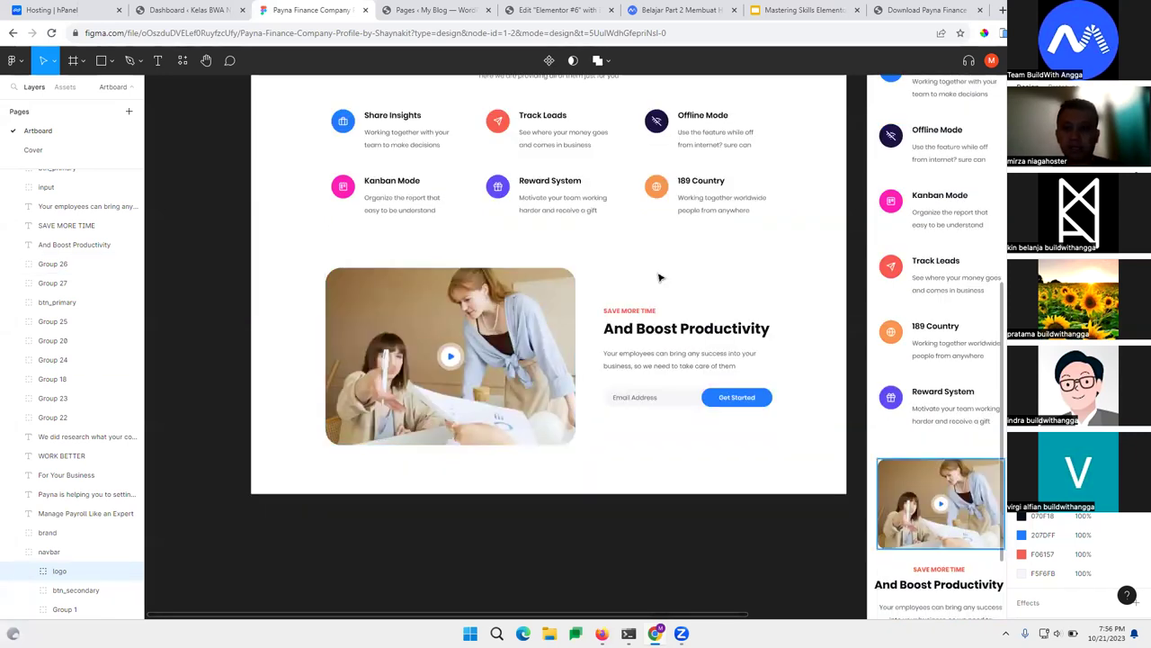
pyautogui.scroll(5, 658, 278)
pyautogui.scroll(2, 659, 278)
pyautogui.hscroll(-1, 658, 278)
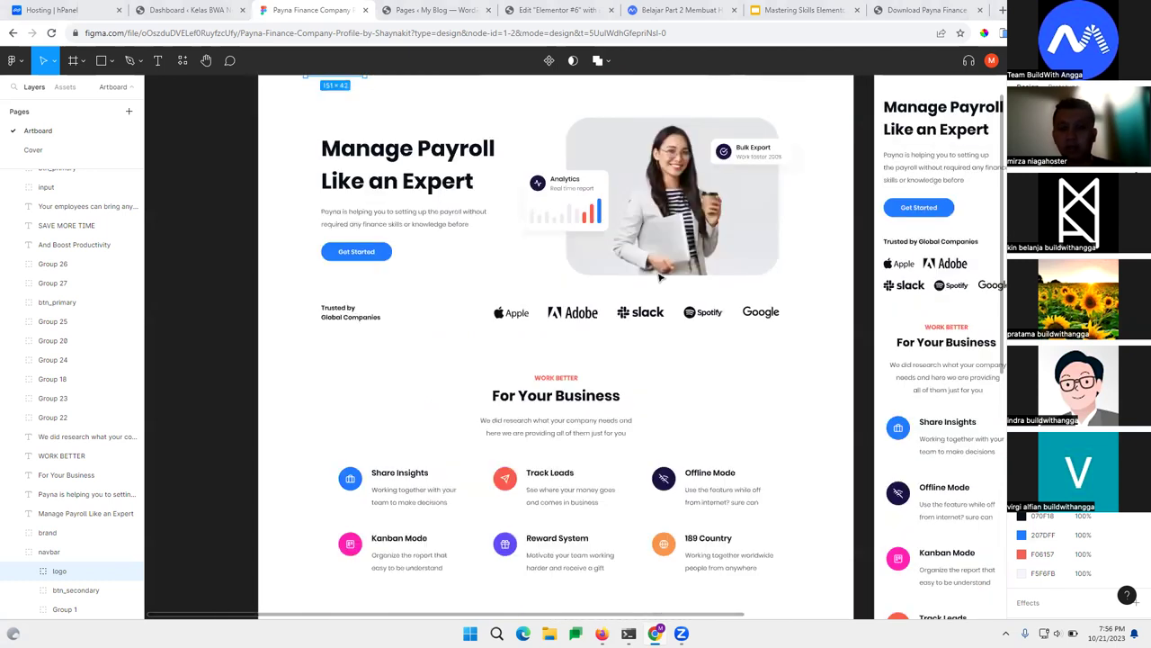
pyautogui.hscroll(1, 573, 181)
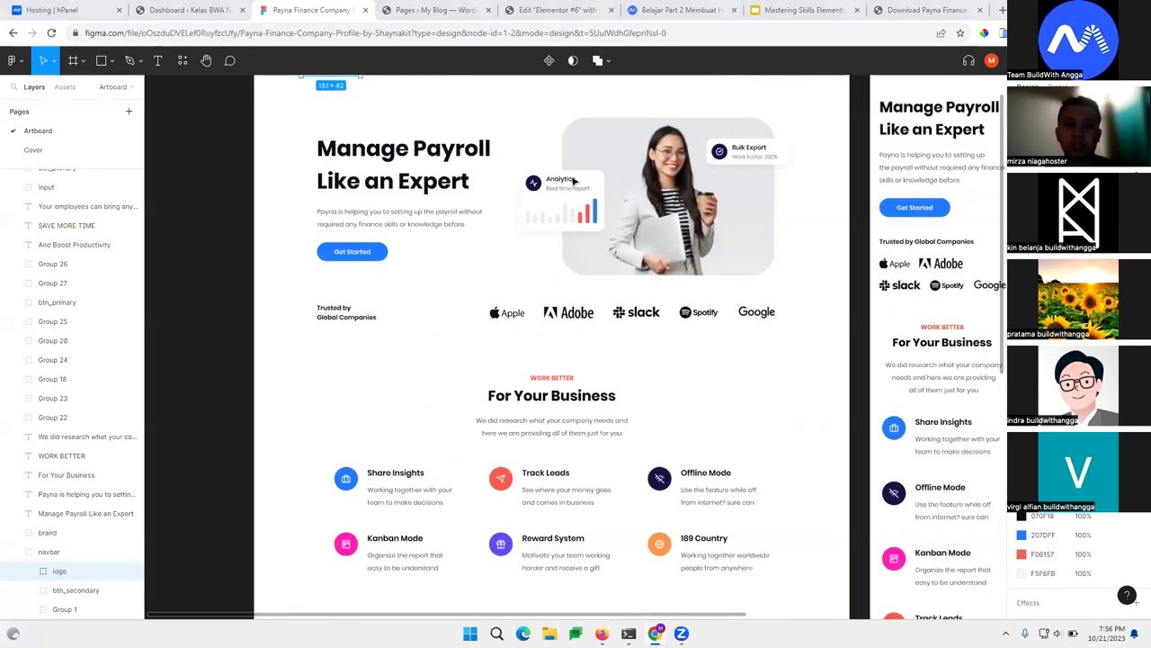
pyautogui.scroll(1, 576, 193)
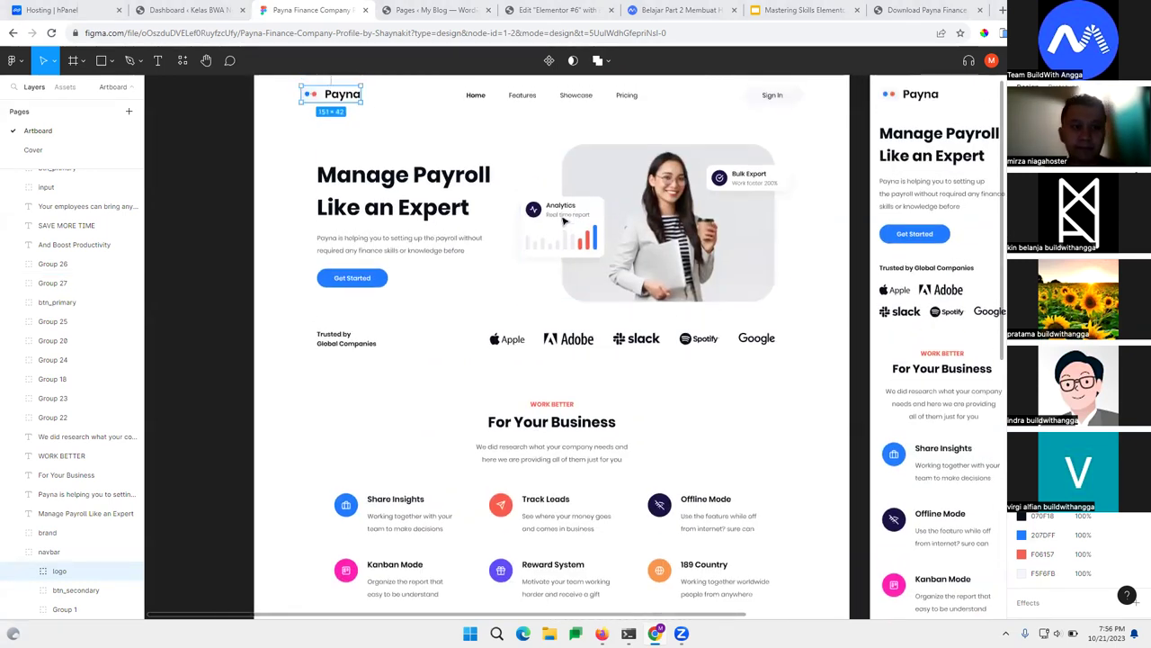
pyautogui.scroll(2, 356, 162)
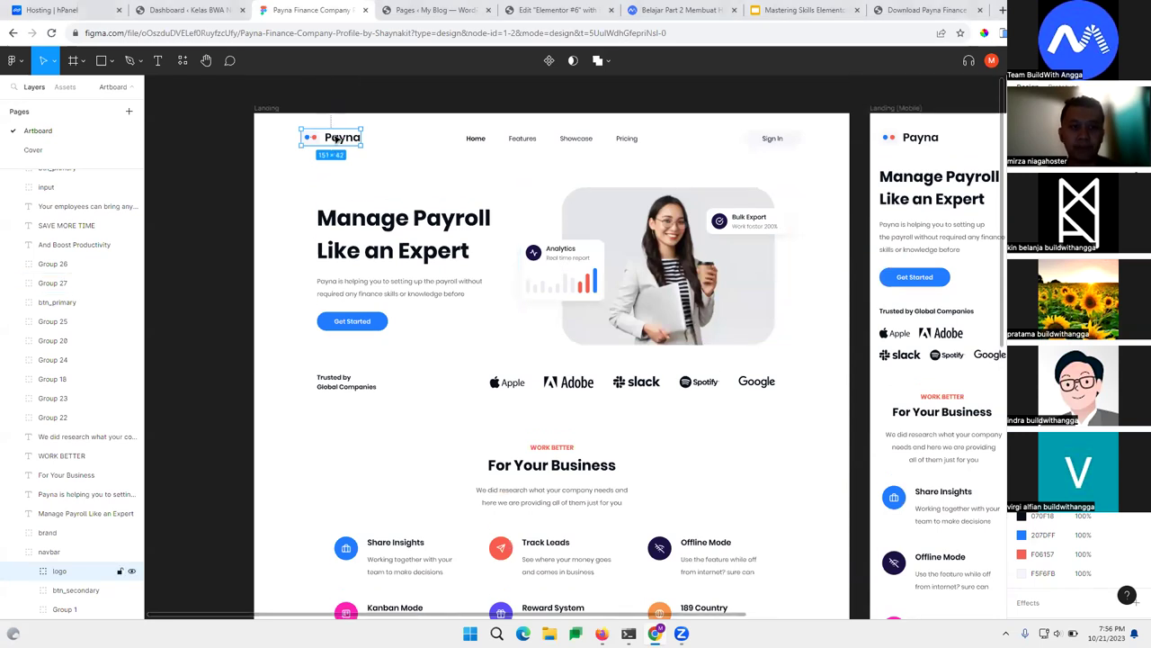
# Step: Select the whole Payna logo group, not just the wordmark or dot icon
pyautogui.doubleClick(337, 137)
pyautogui.click(312, 138)
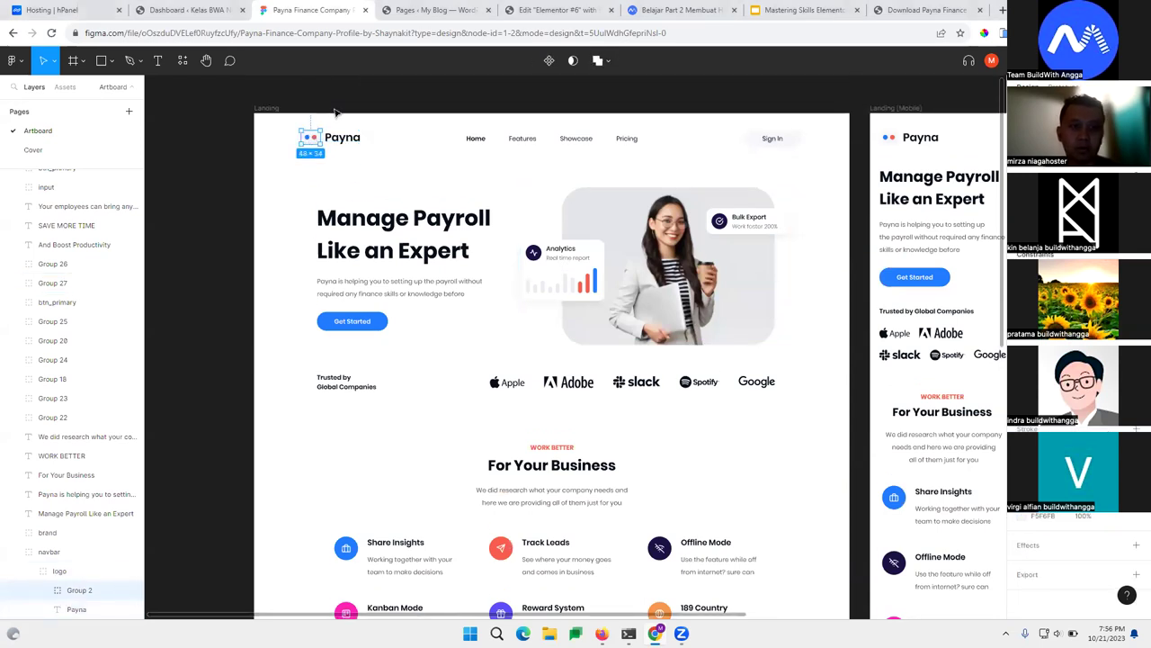
pyautogui.click(343, 138)
pyautogui.doubleClick(342, 138)
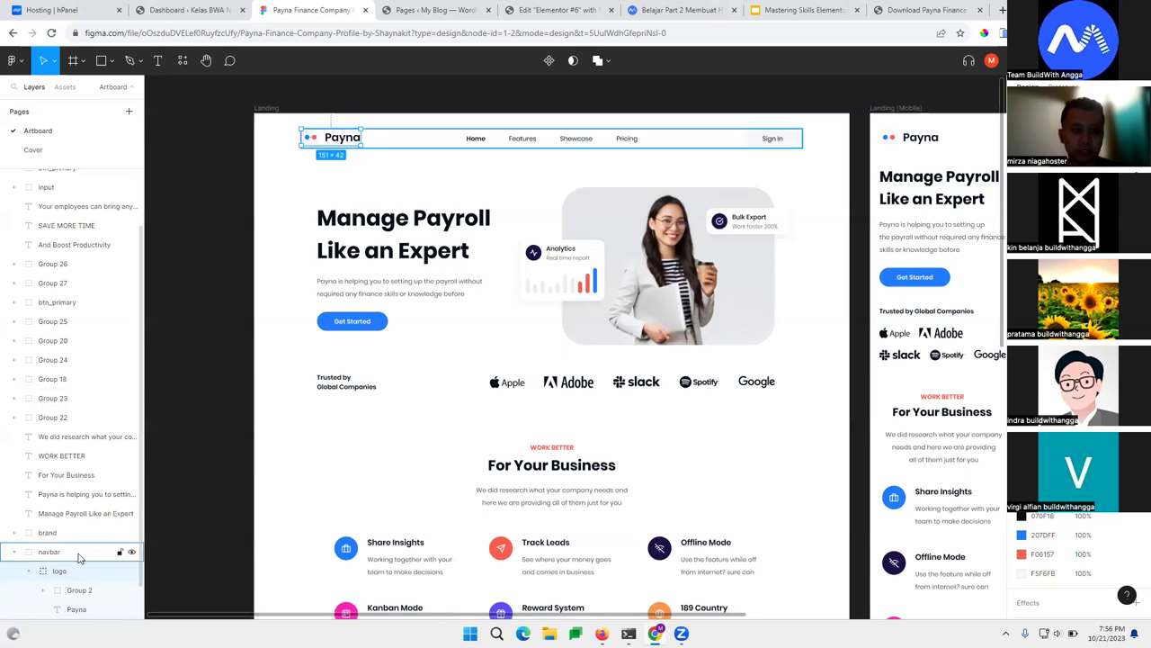
# Step: Preview the logo's PNG export, browse to the asset folder, then cancel saving
pyautogui.scroll(-1, 78, 558)
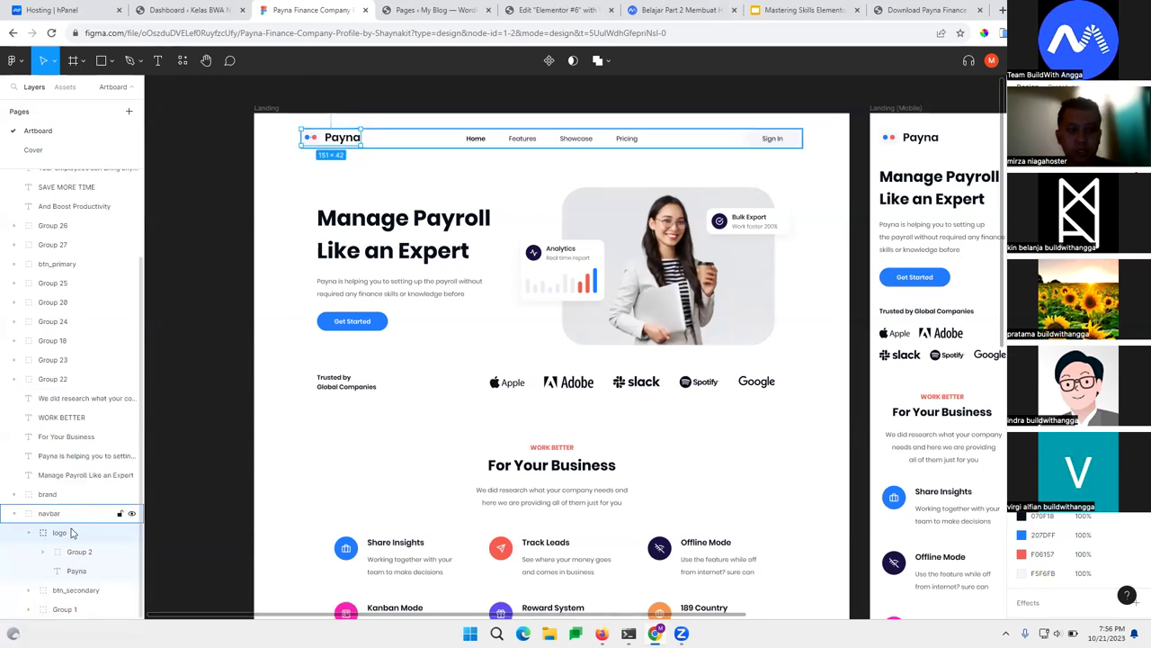
pyautogui.scroll(-3, 1080, 557)
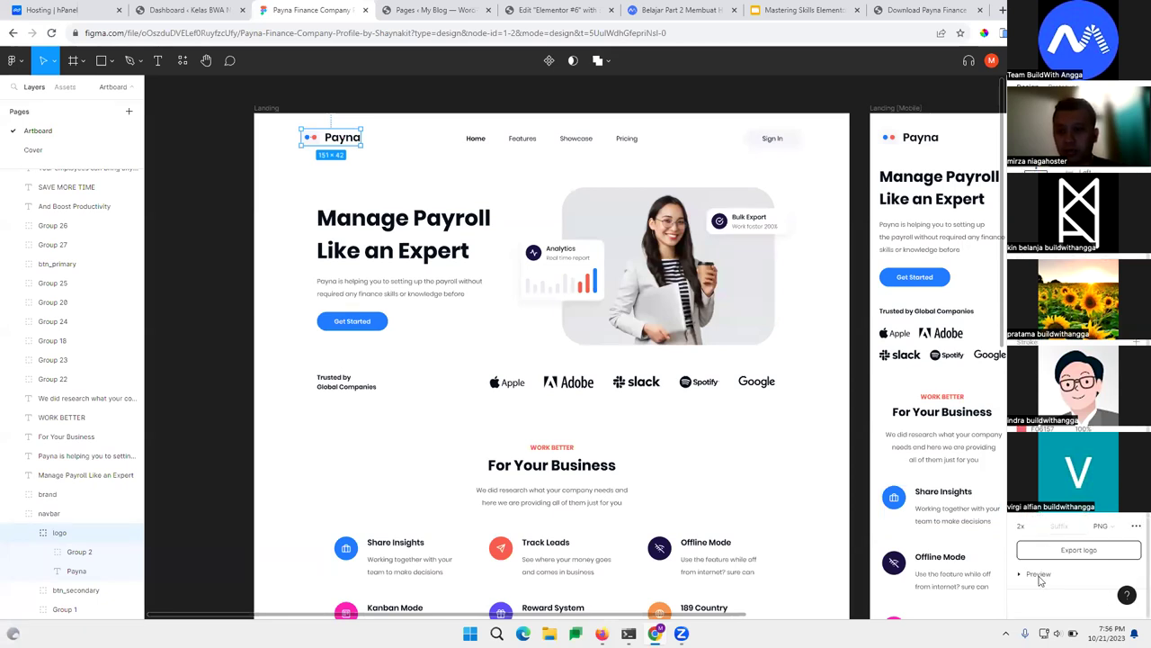
pyautogui.click(1039, 576)
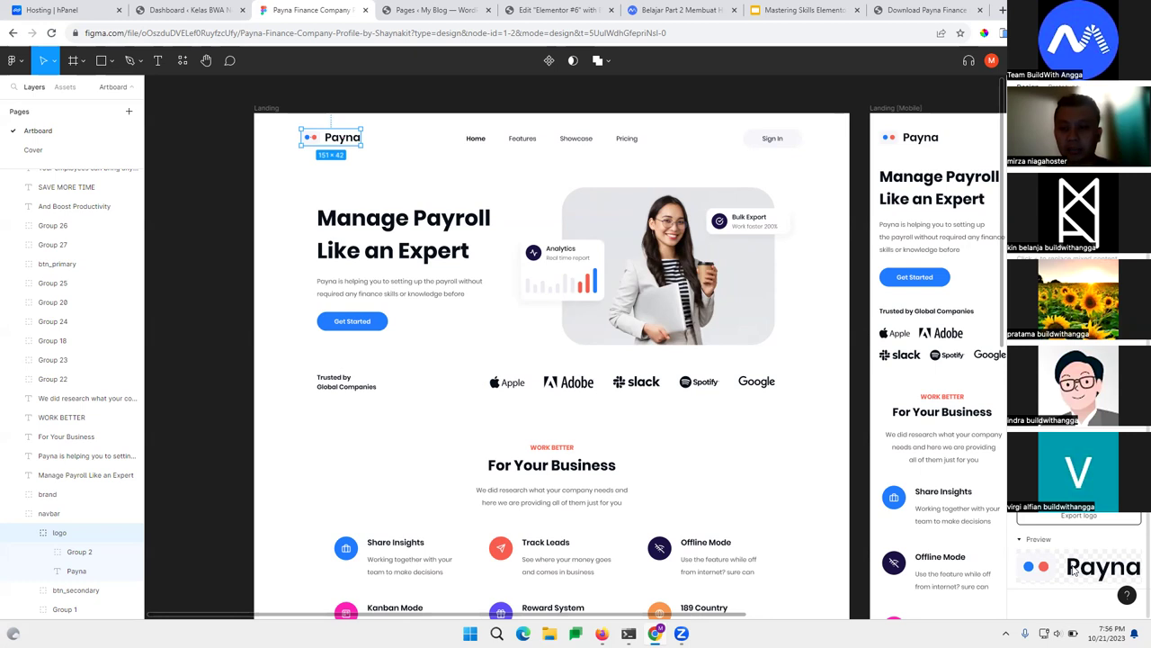
pyautogui.click(1063, 520)
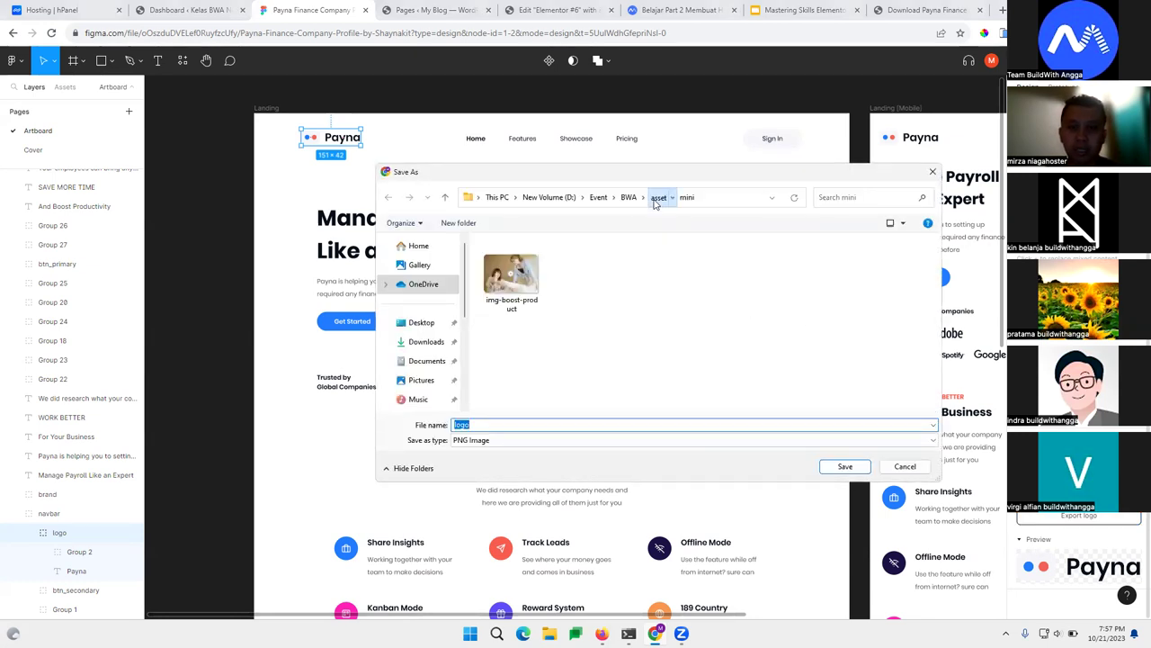
pyautogui.click(658, 197)
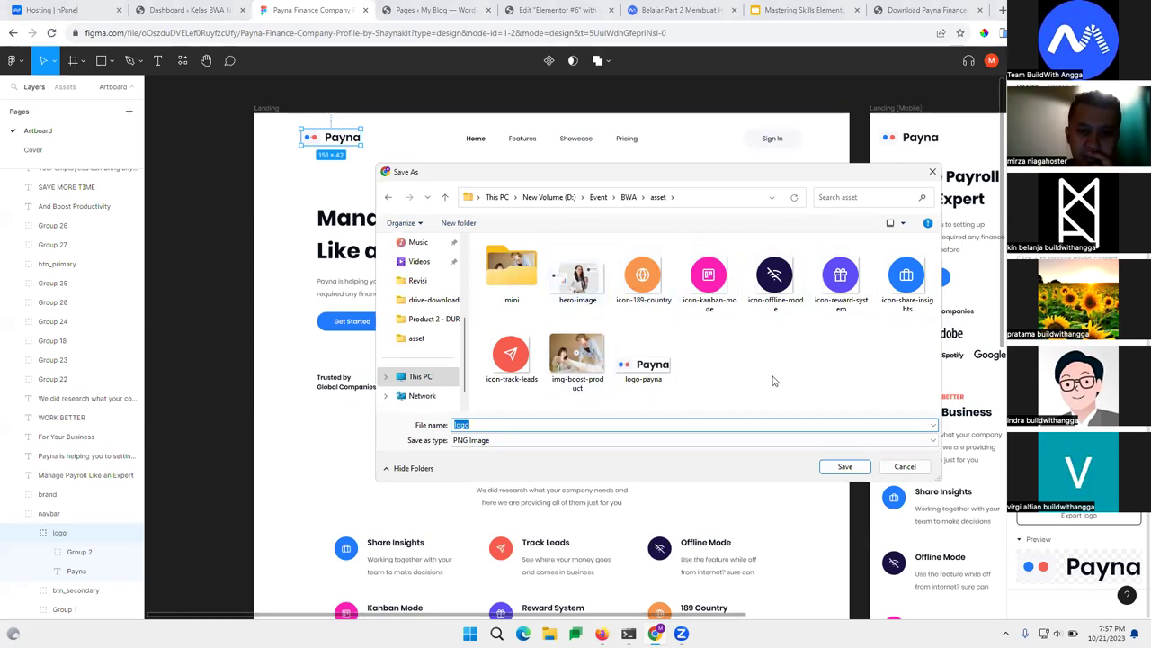
pyautogui.click(905, 467)
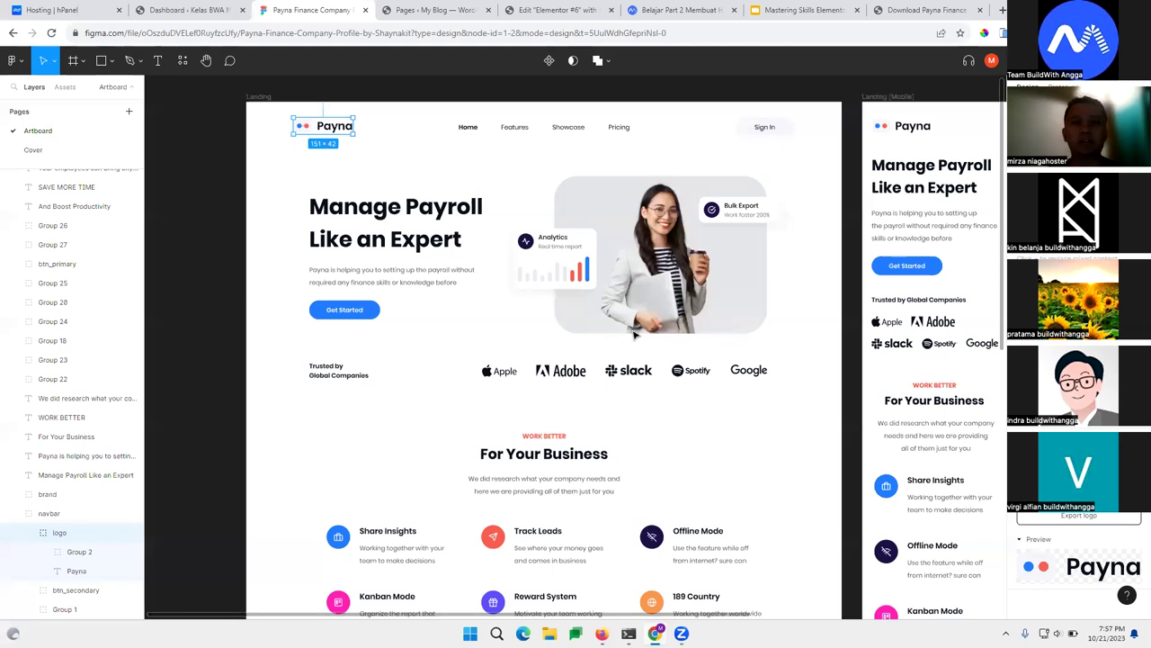
pyautogui.scroll(-2, 634, 335)
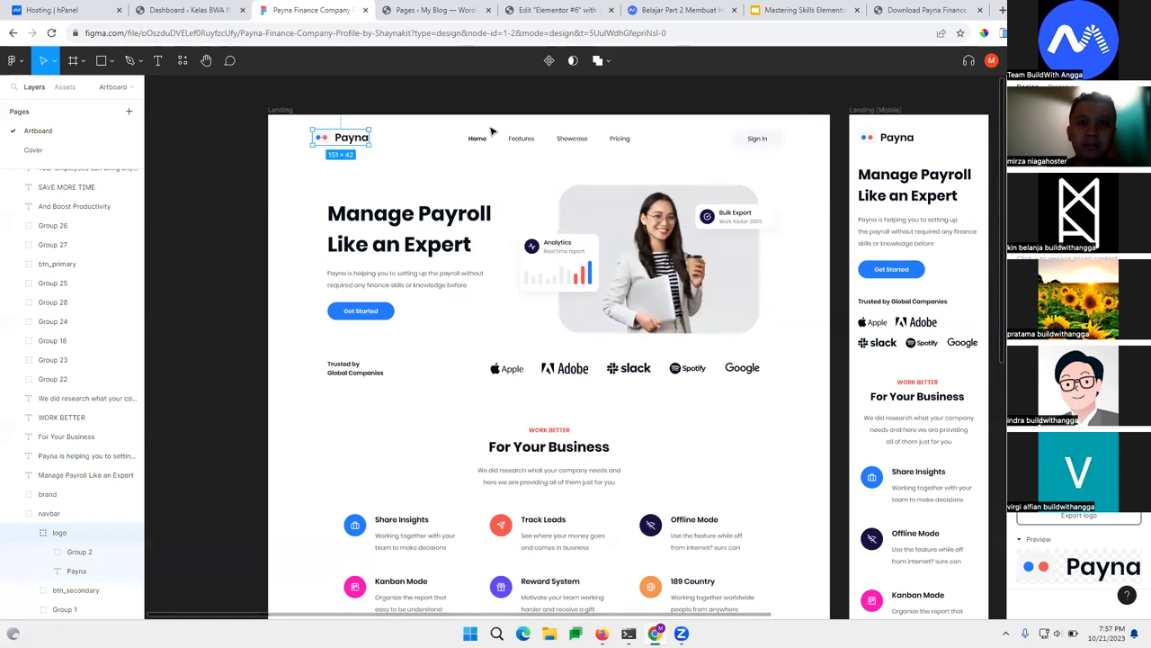
pyautogui.scroll(2, 491, 131)
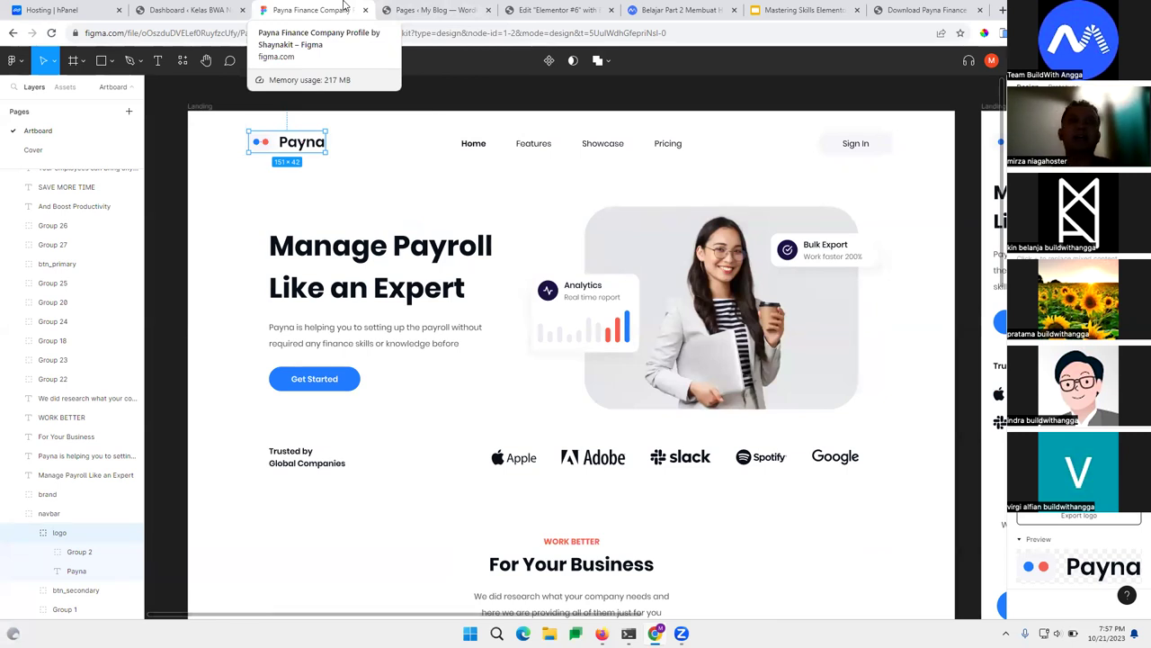
# Step: Go to the WordPress Add Plugins page and search for 'elementor'
pyautogui.click(209, 7)
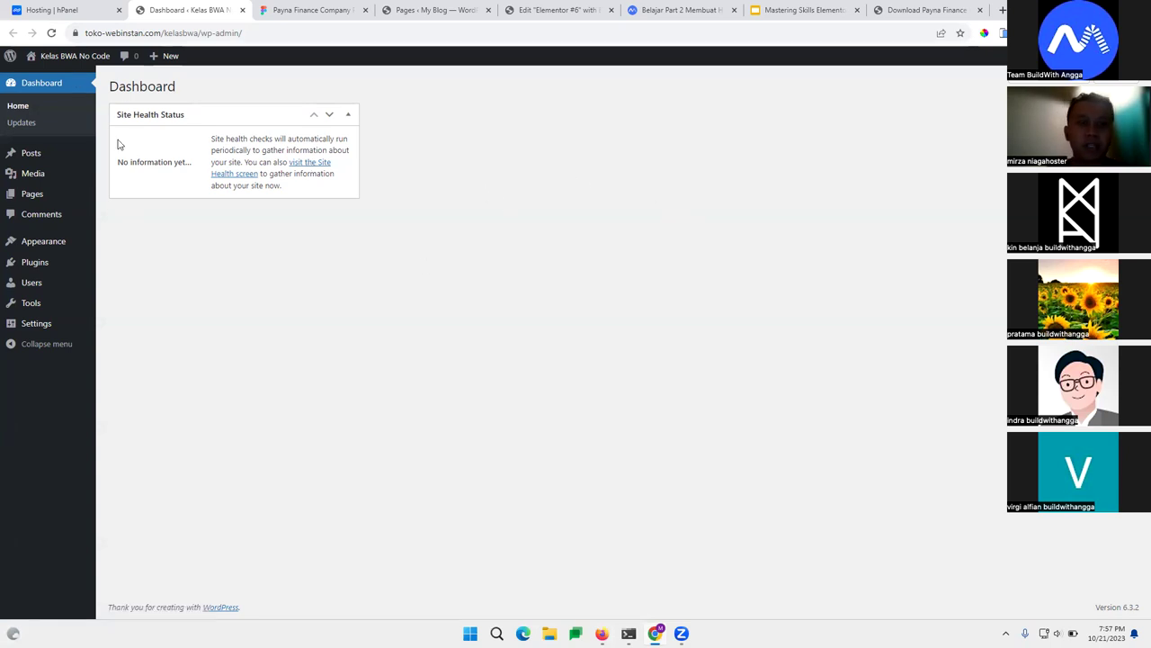
pyautogui.moveTo(82, 279)
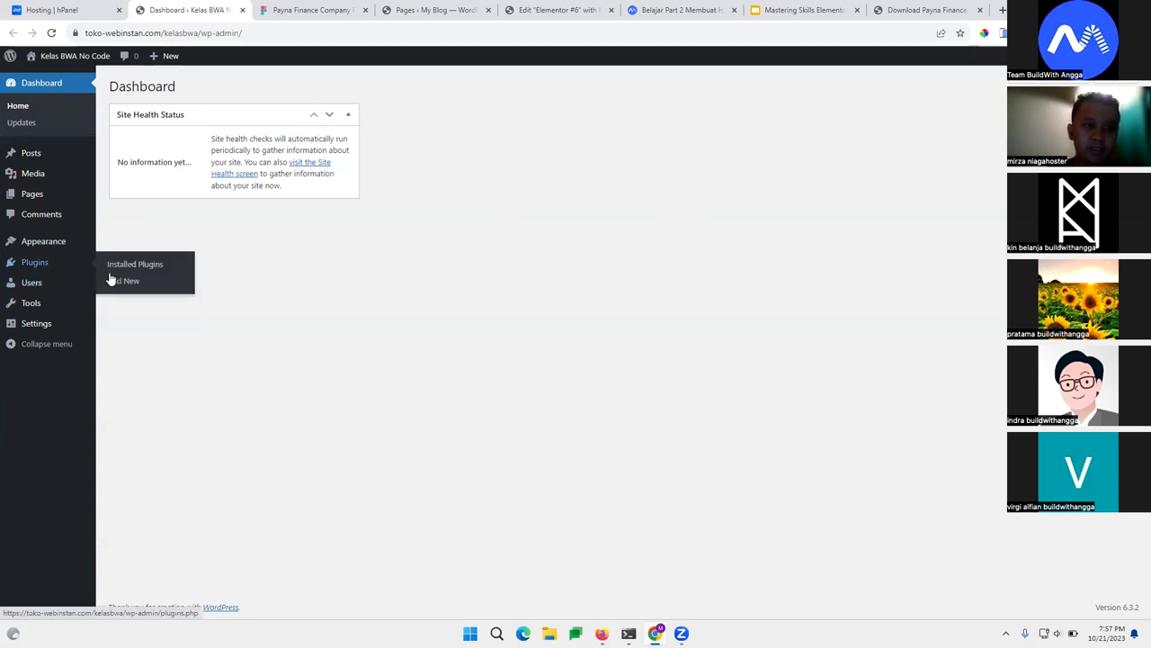
pyautogui.click(133, 282)
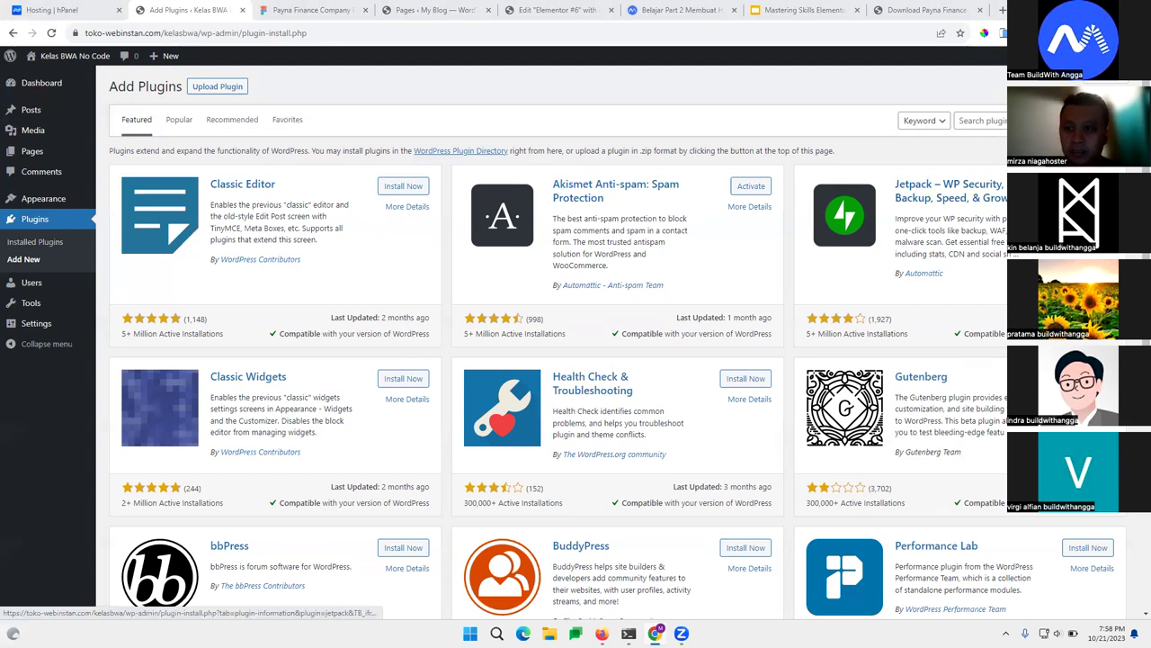
pyautogui.click(994, 123)
pyautogui.write('elemento')
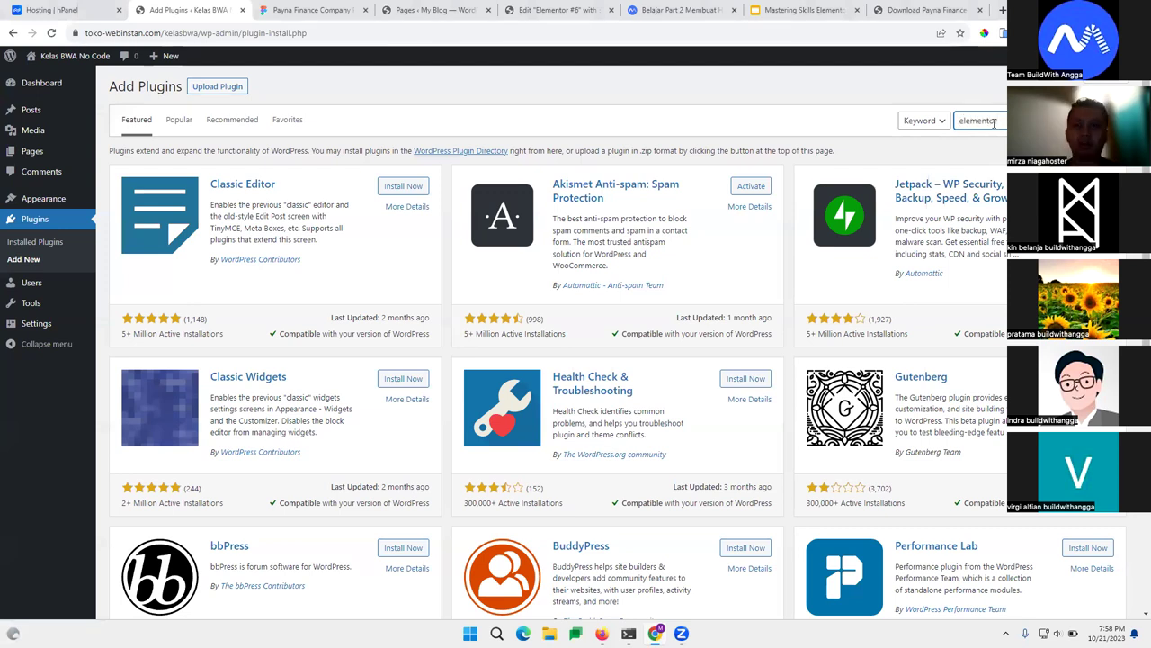
pyautogui.write('r')
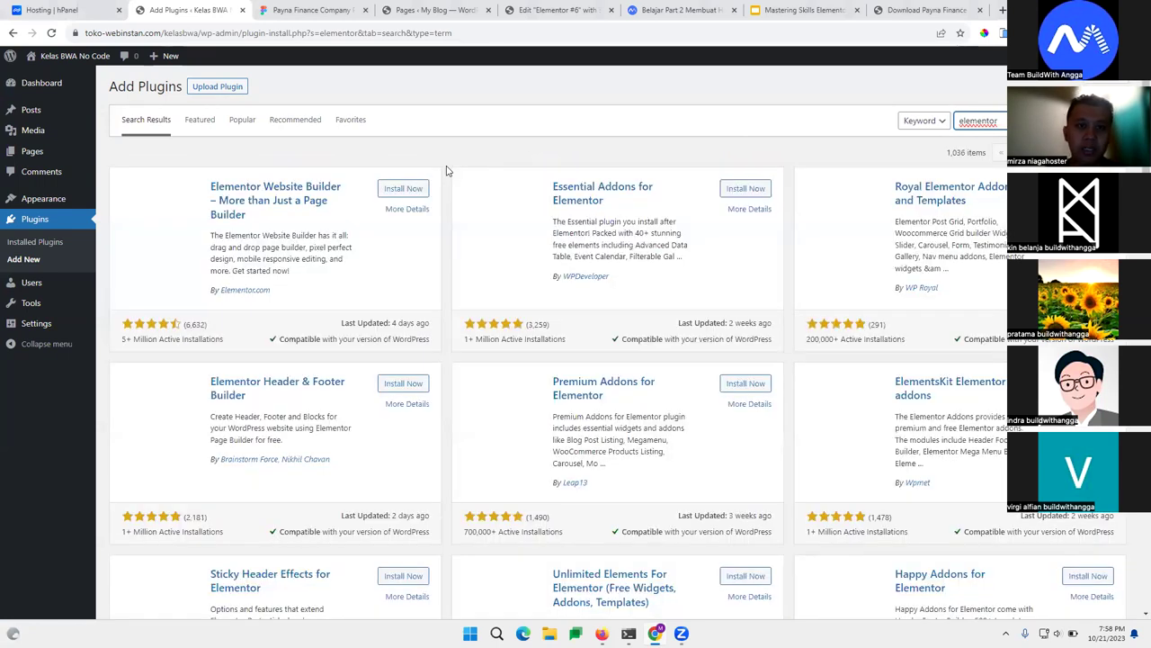
# Step: Install the Elementor Website Builder plugin and activate it
pyautogui.click(425, 189)
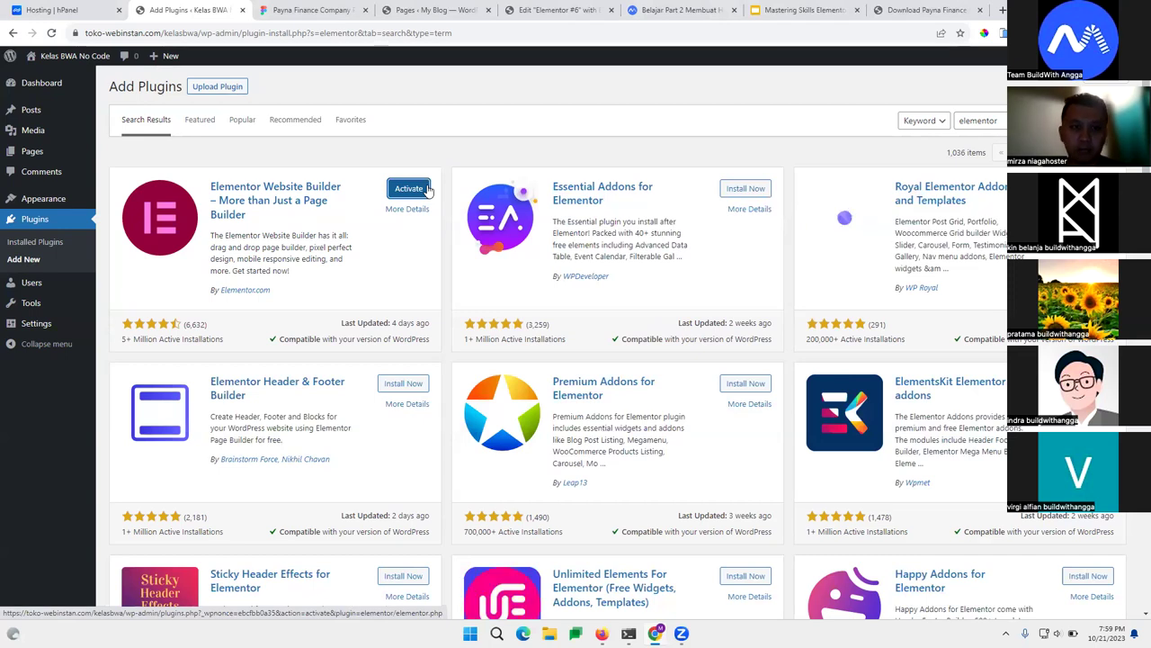
pyautogui.click(410, 189)
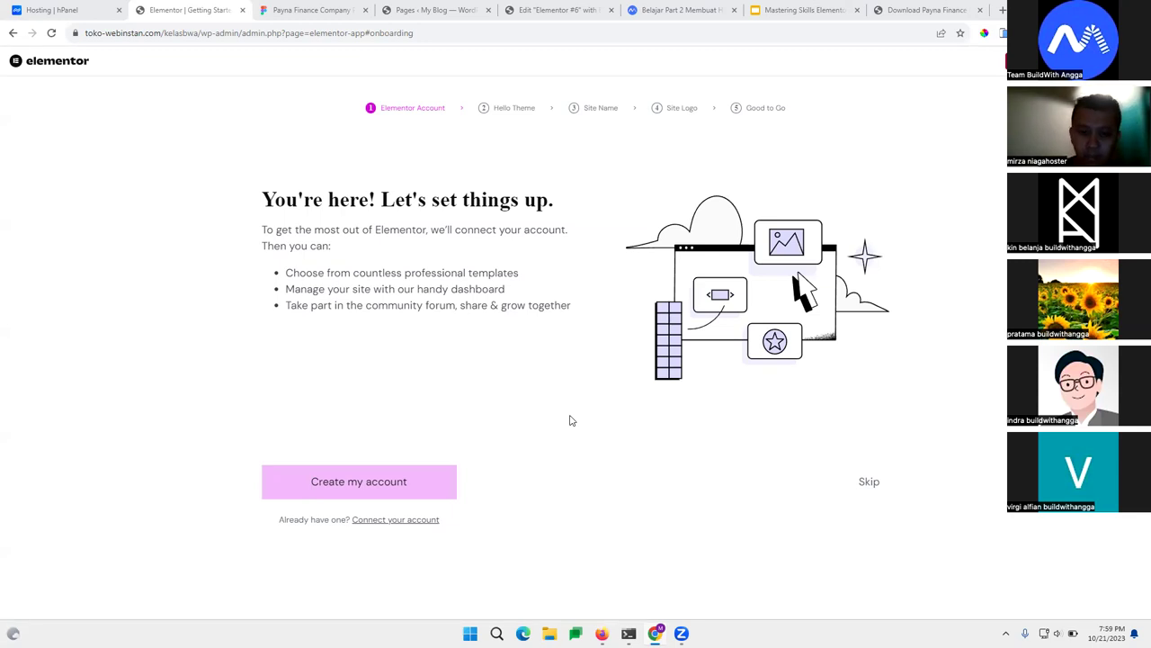
# Step: Skip the Elementor account, continue with Hello Theme, and accept the site name
pyautogui.click(866, 479)
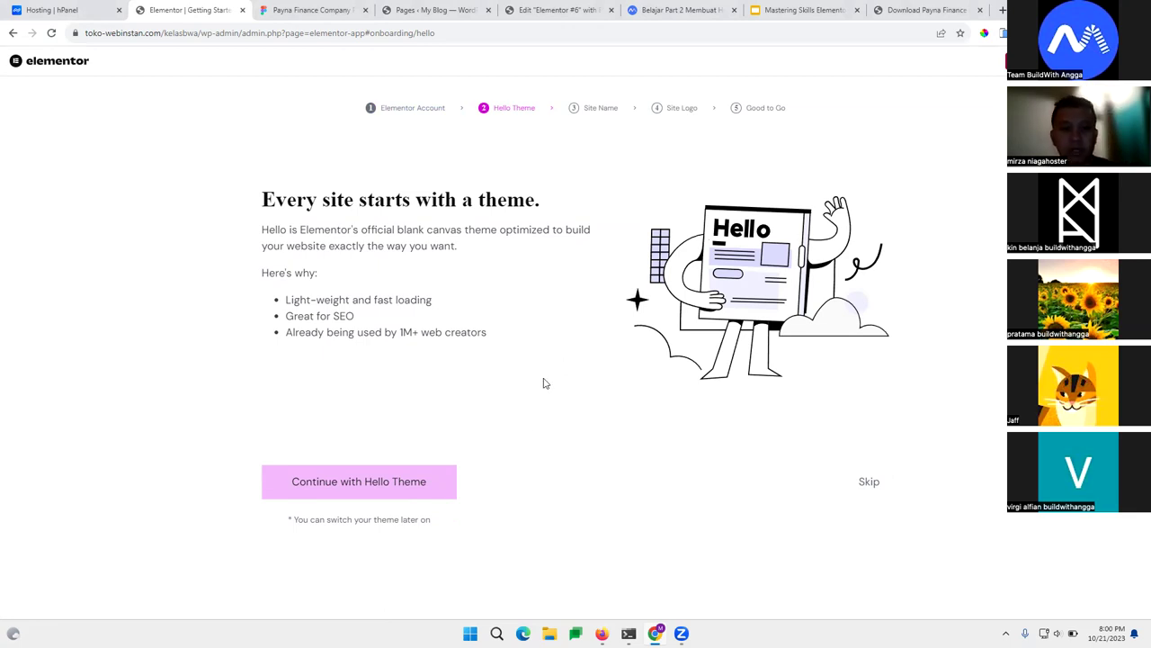
pyautogui.click(410, 486)
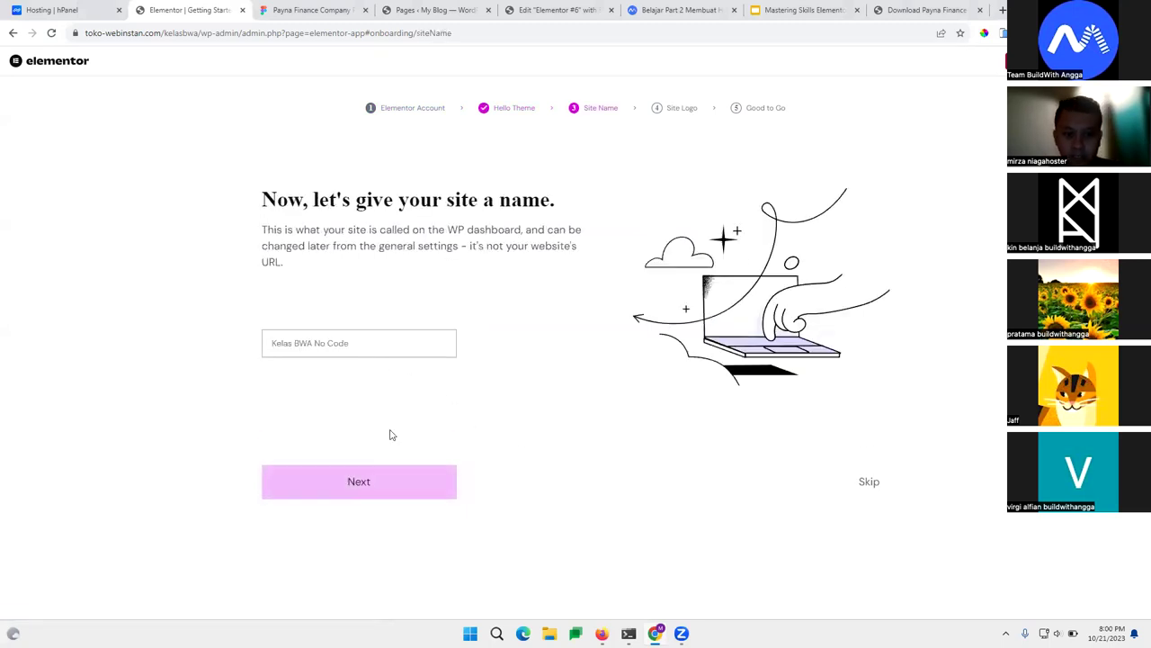
pyautogui.click(415, 494)
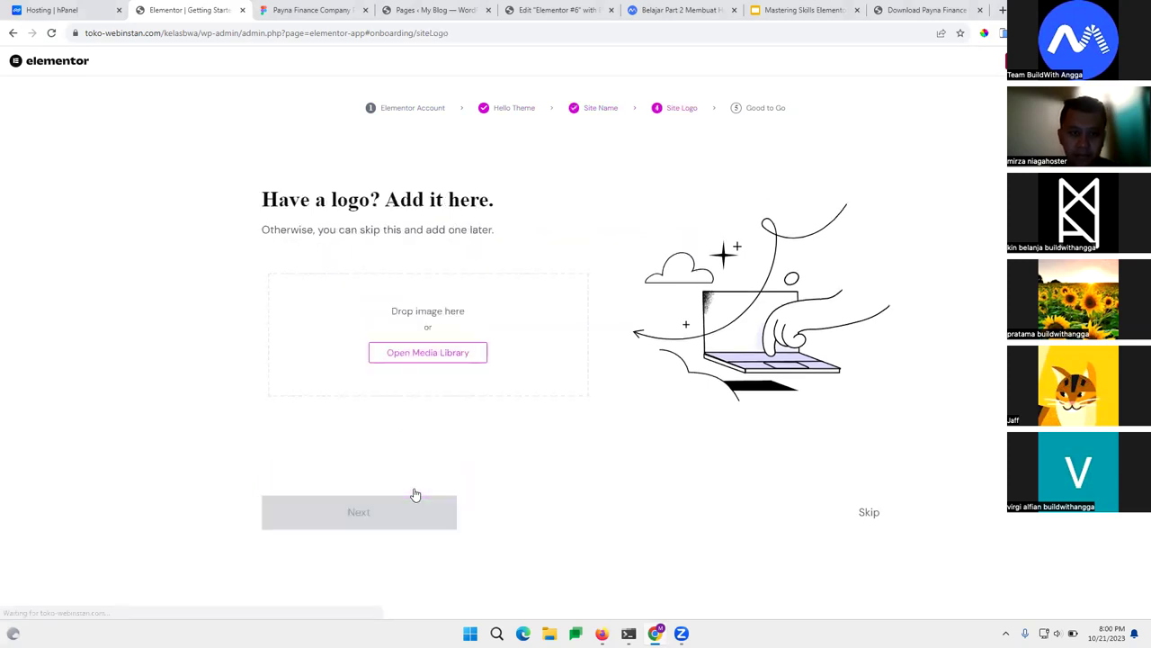
# Step: Browse to D:\Event\BWA\asset from the logo upload, then cancel without choosing a file
pyautogui.click(413, 354)
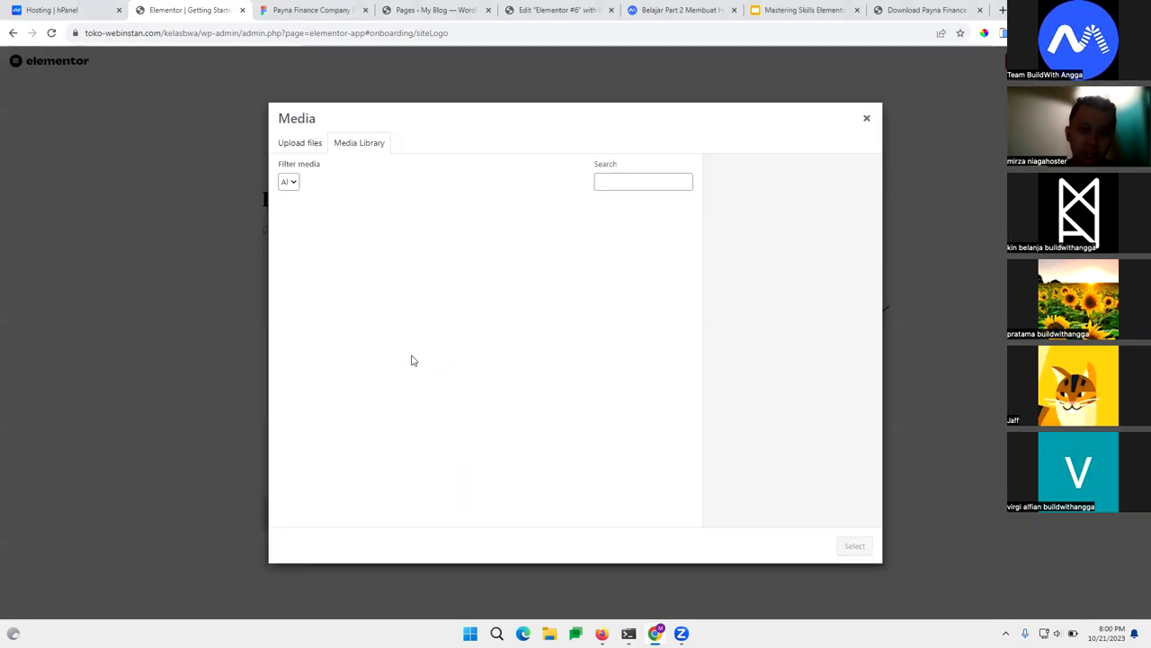
pyautogui.click(493, 358)
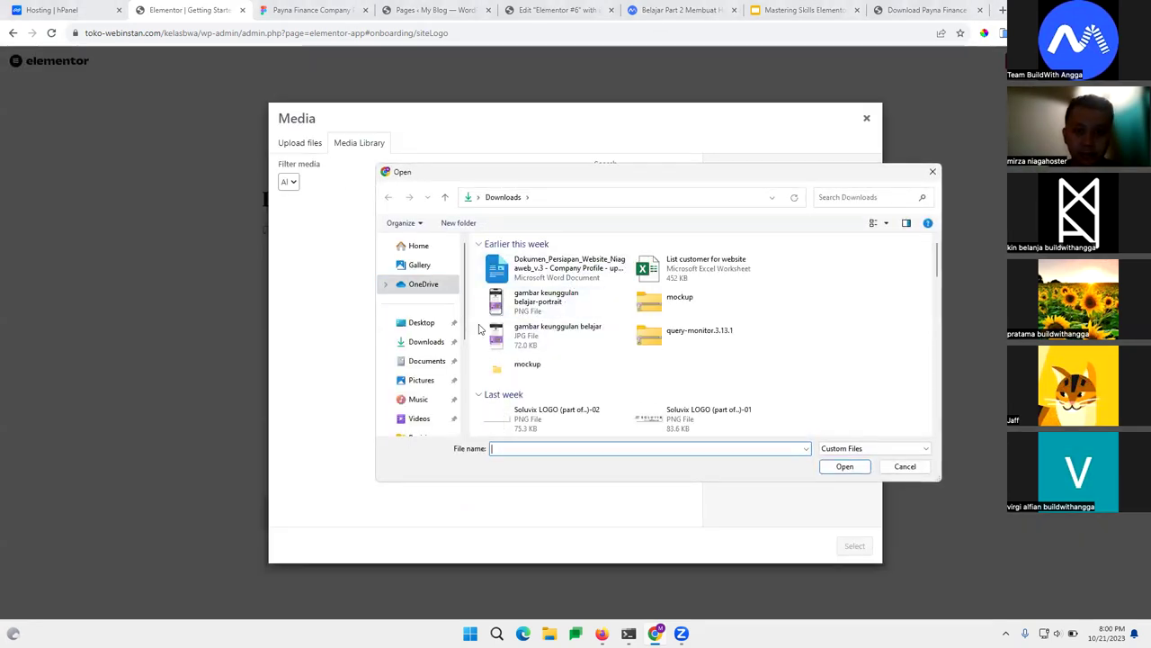
pyautogui.scroll(-3, 413, 351)
pyautogui.click(420, 376)
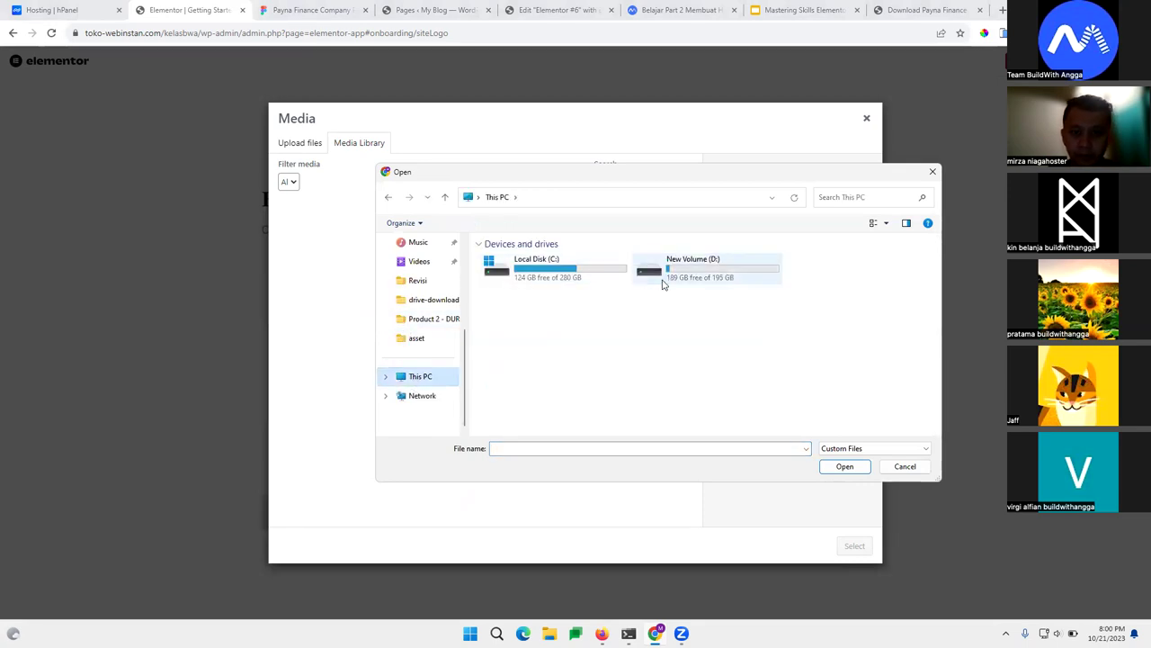
pyautogui.doubleClick(661, 274)
pyautogui.click(544, 263)
pyautogui.doubleClick(540, 265)
pyautogui.doubleClick(535, 266)
pyautogui.doubleClick(535, 266)
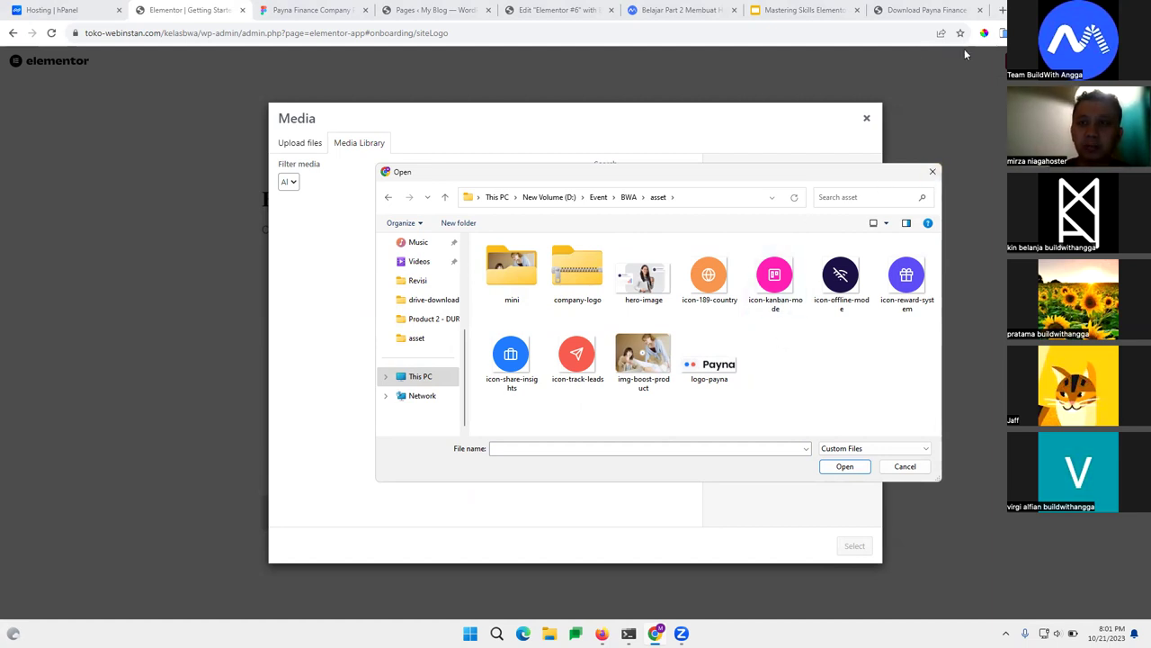
pyautogui.click(933, 171)
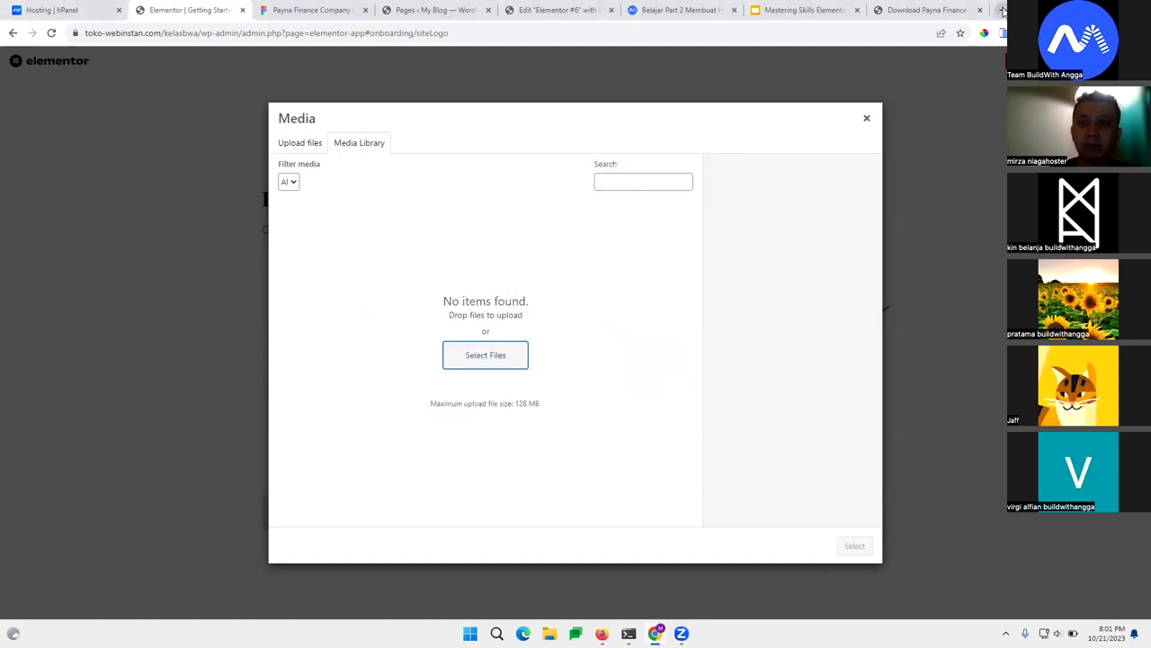
# Step: Open tinypng.com in a new browser tab
pyautogui.click(1002, 10)
pyautogui.write('t')
pyautogui.press('Return')
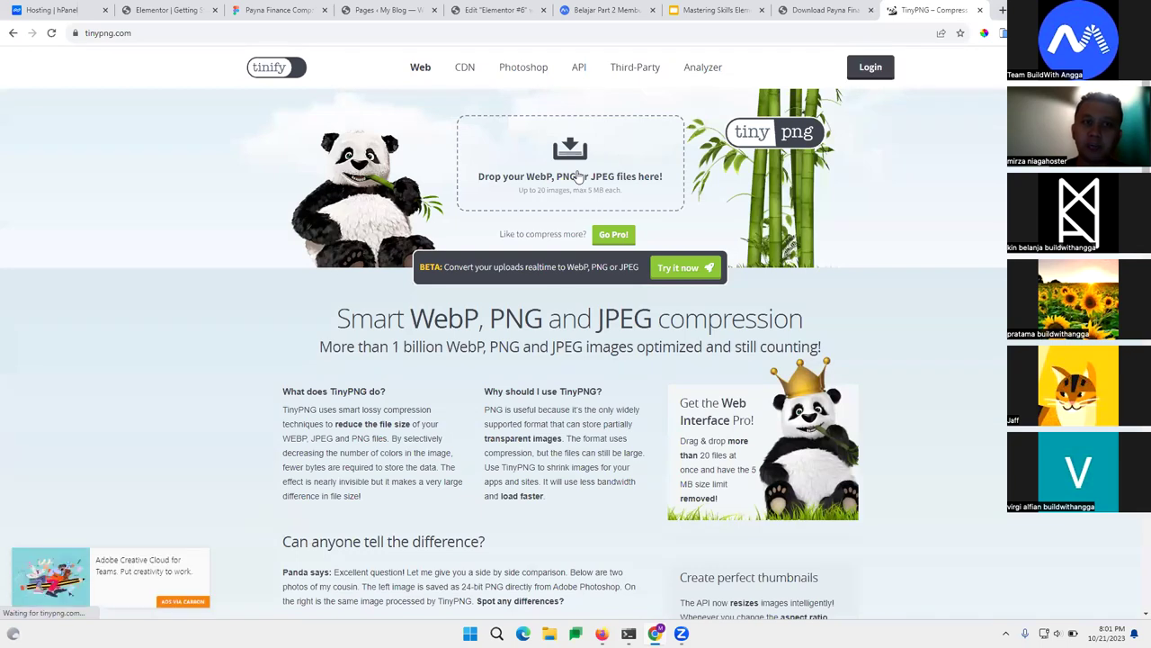
# Step: Upload D:\Event\BWA\asset\logo-payna.png to TinyPNG for compression
pyautogui.click(575, 178)
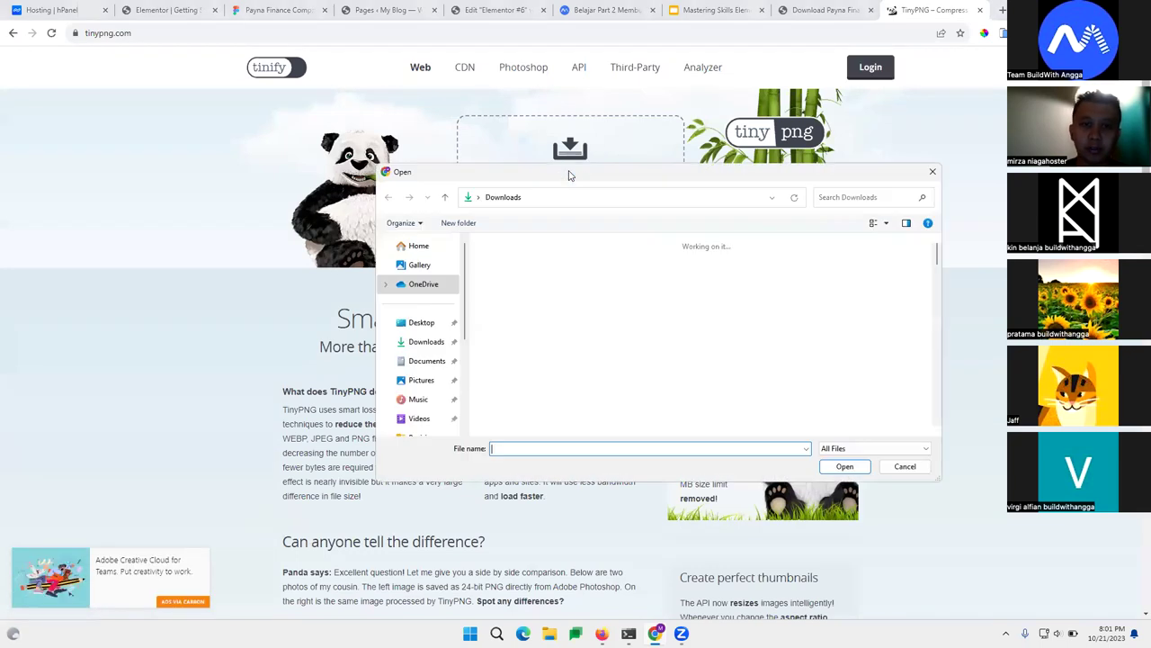
pyautogui.scroll(-3, 418, 378)
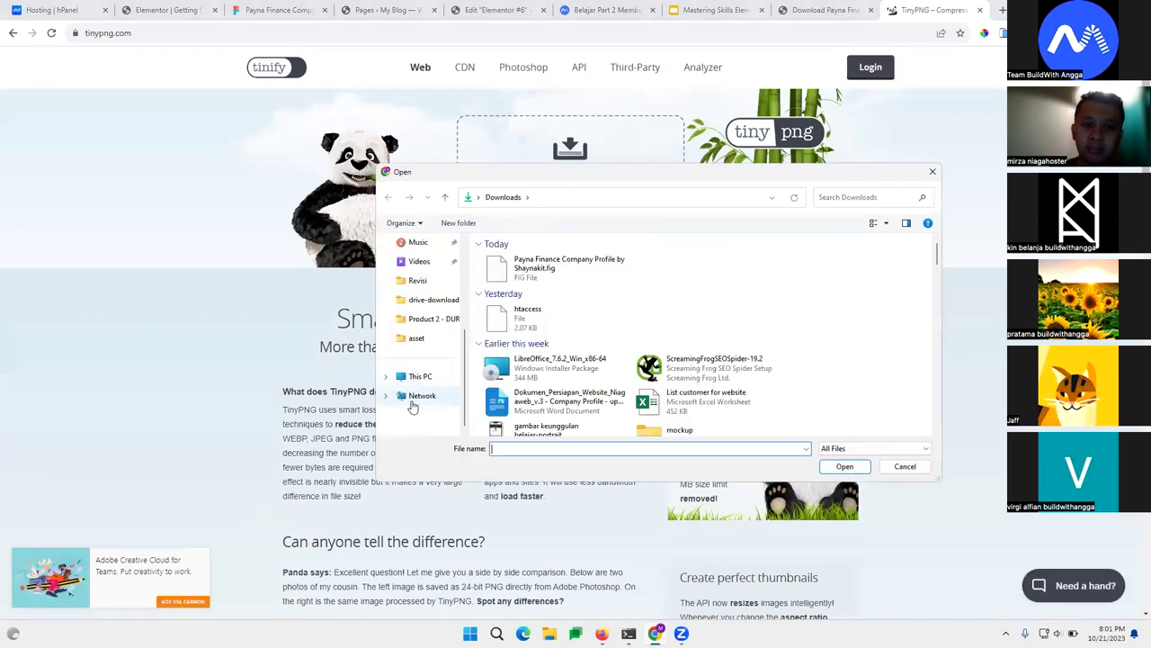
pyautogui.click(424, 380)
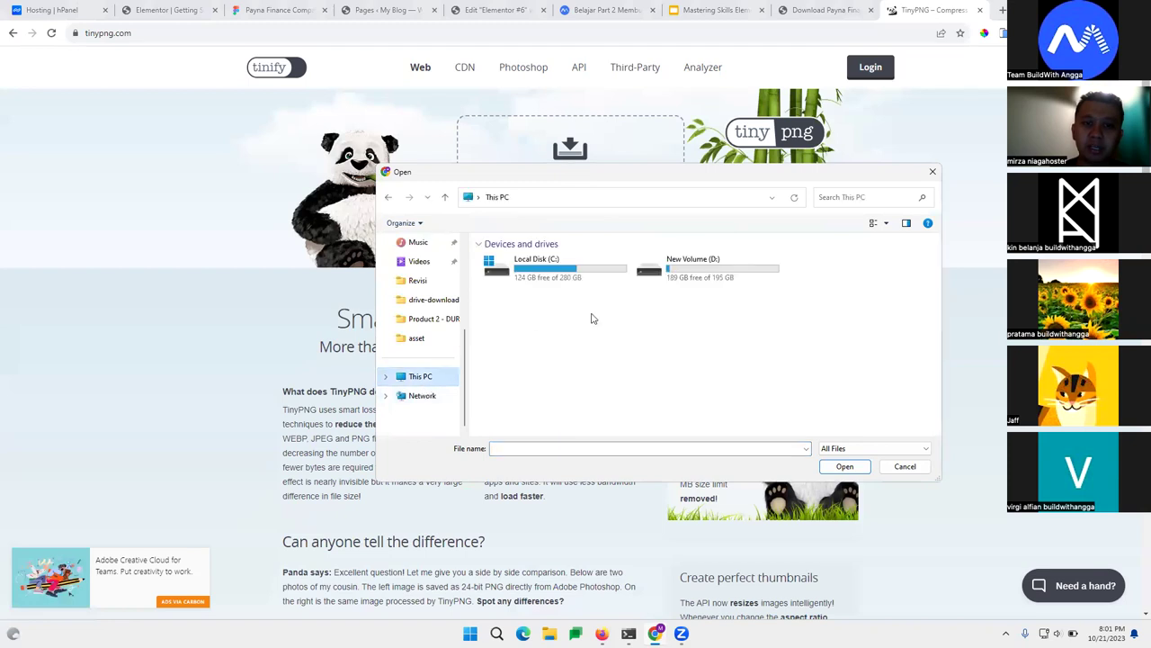
pyautogui.doubleClick(689, 289)
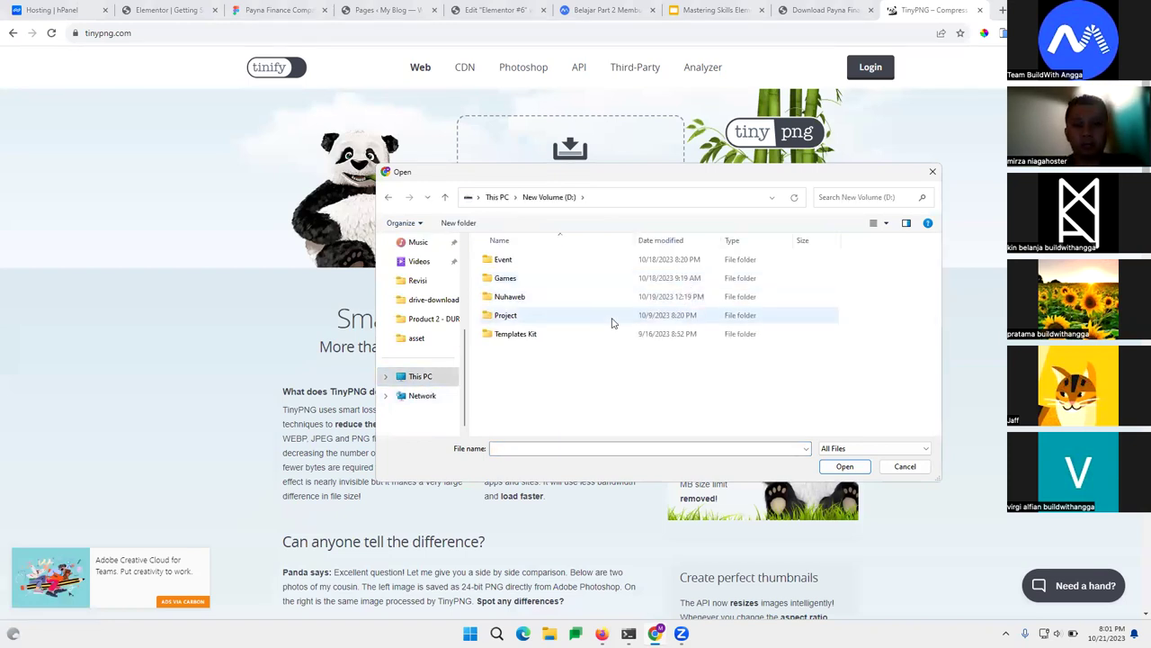
pyautogui.doubleClick(576, 265)
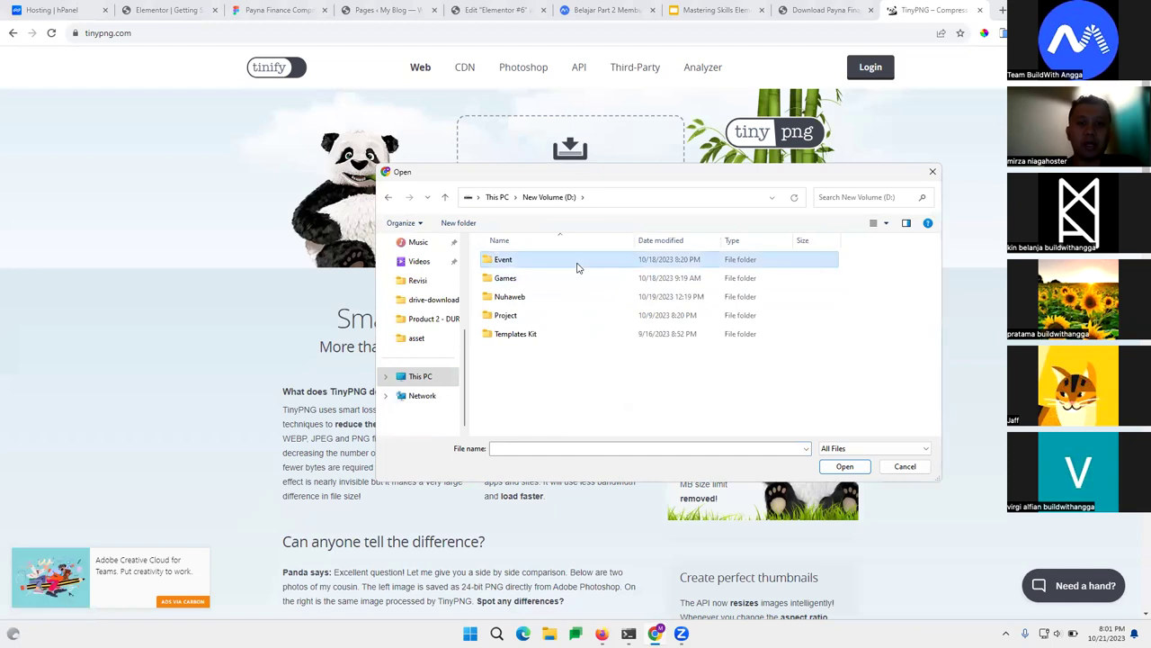
pyautogui.doubleClick(578, 263)
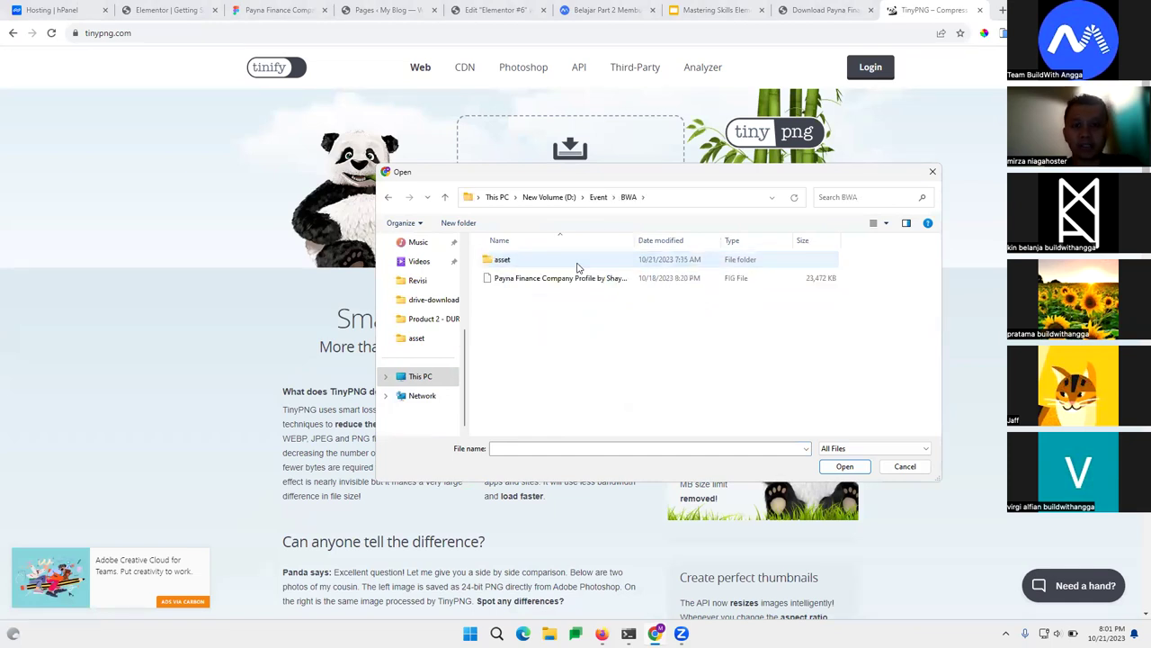
pyautogui.click(578, 264)
pyautogui.doubleClick(578, 264)
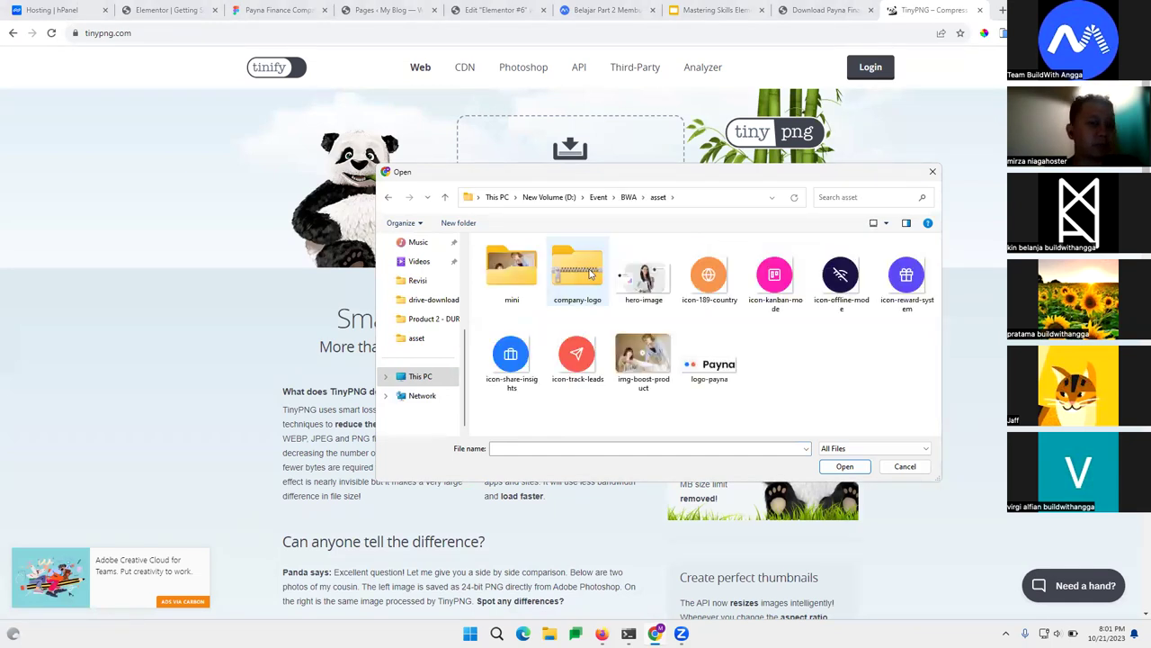
pyautogui.doubleClick(681, 354)
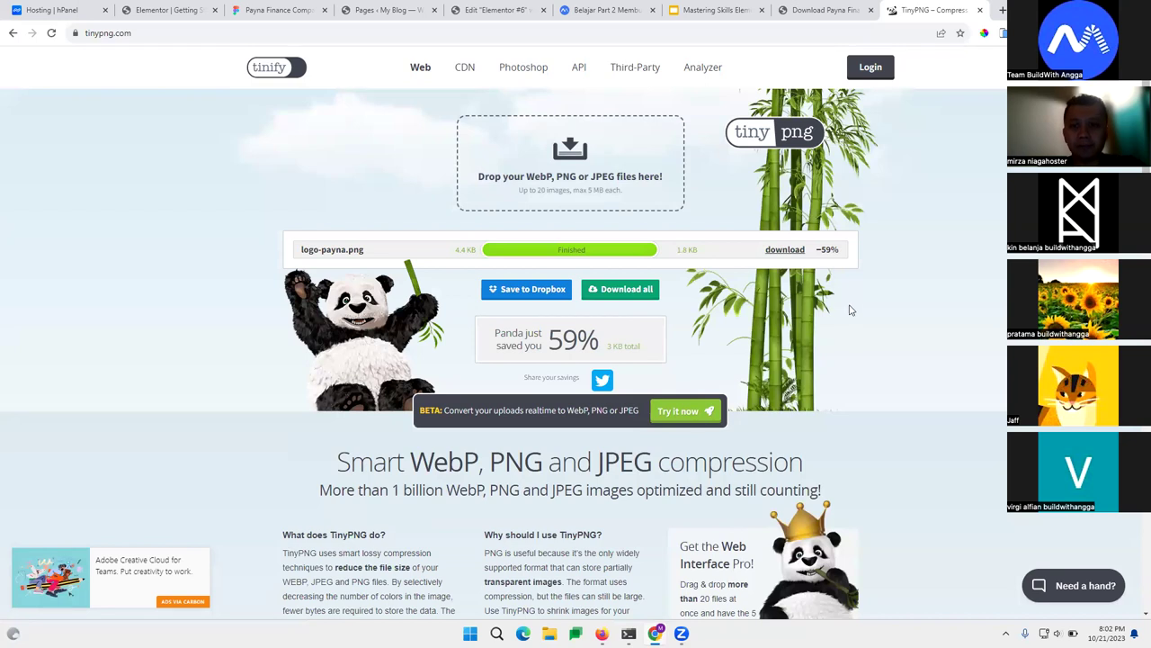
# Step: Save the 59%-smaller logo into the mini folder and return to the Elementor tab
pyautogui.click(782, 256)
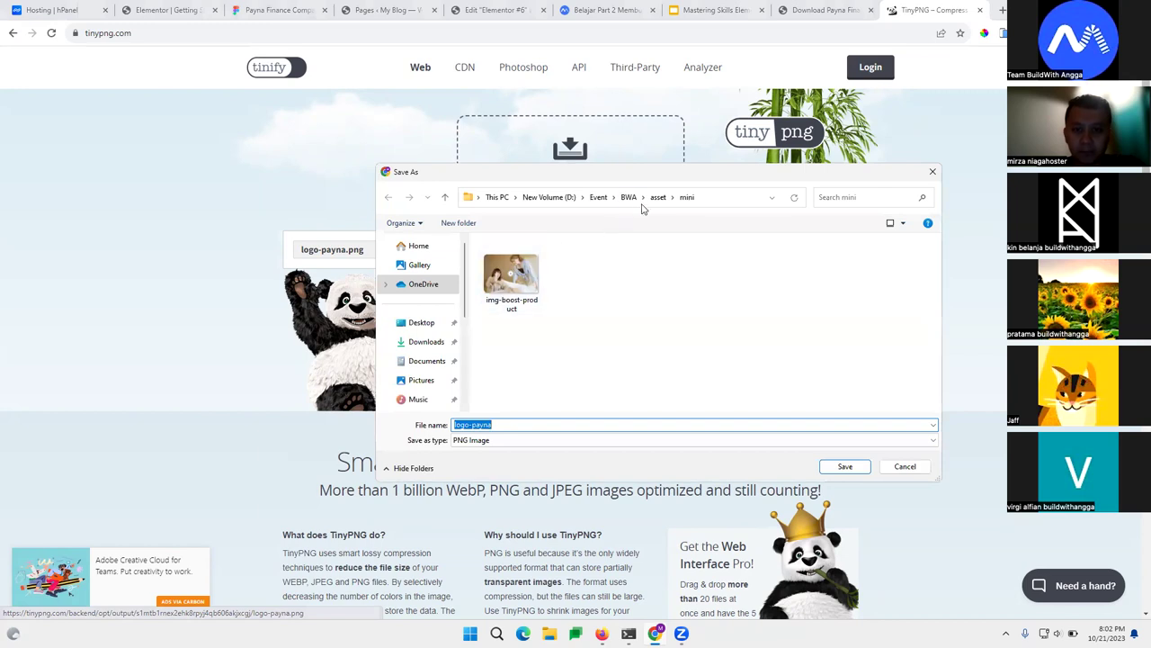
pyautogui.click(847, 466)
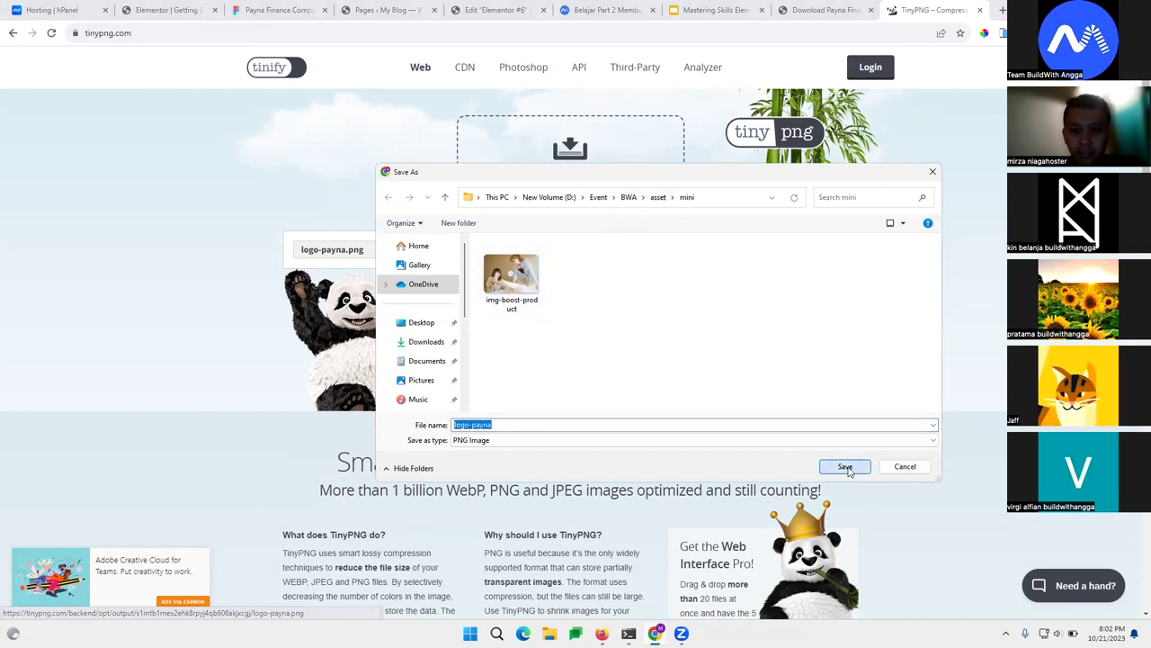
pyautogui.click(826, 10)
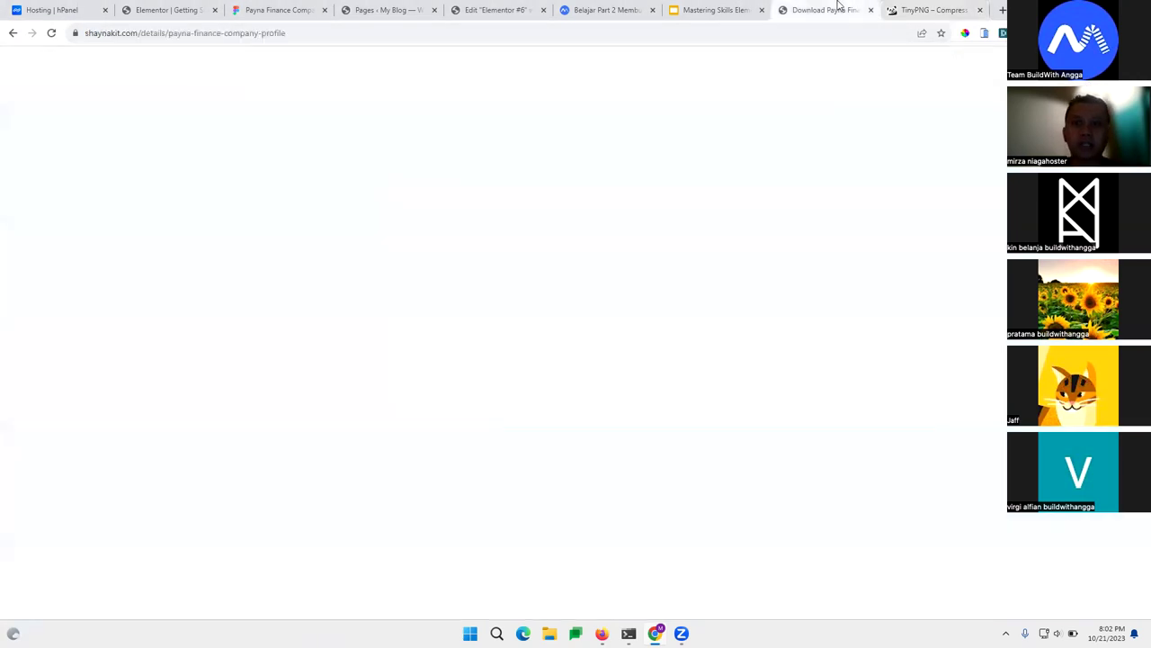
pyautogui.click(459, 9)
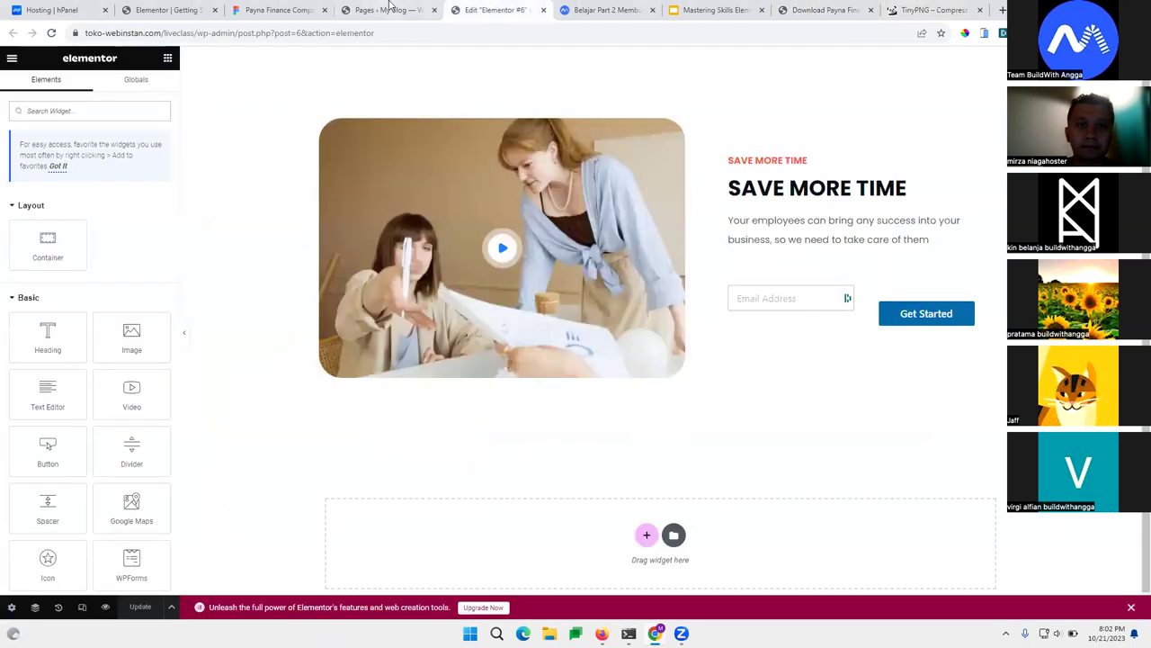
# Step: Upload asset\mini\logo-payna as the site logo and continue to the Good to Go step
pyautogui.click(392, 8)
pyautogui.click(174, 9)
pyautogui.click(487, 358)
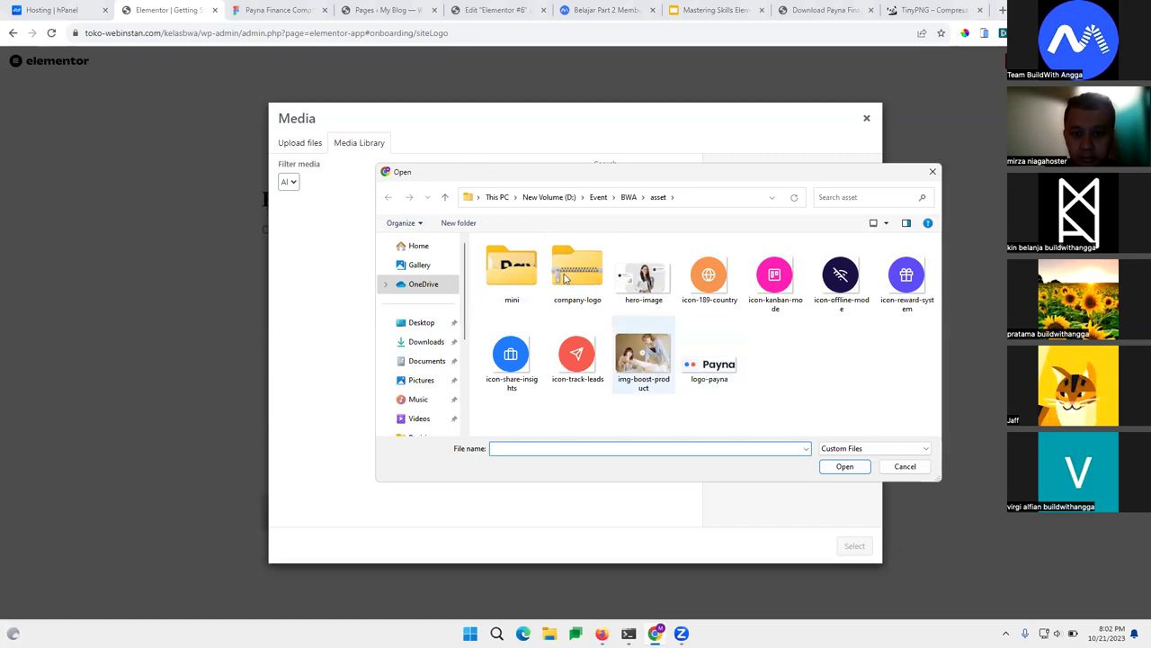
pyautogui.doubleClick(512, 269)
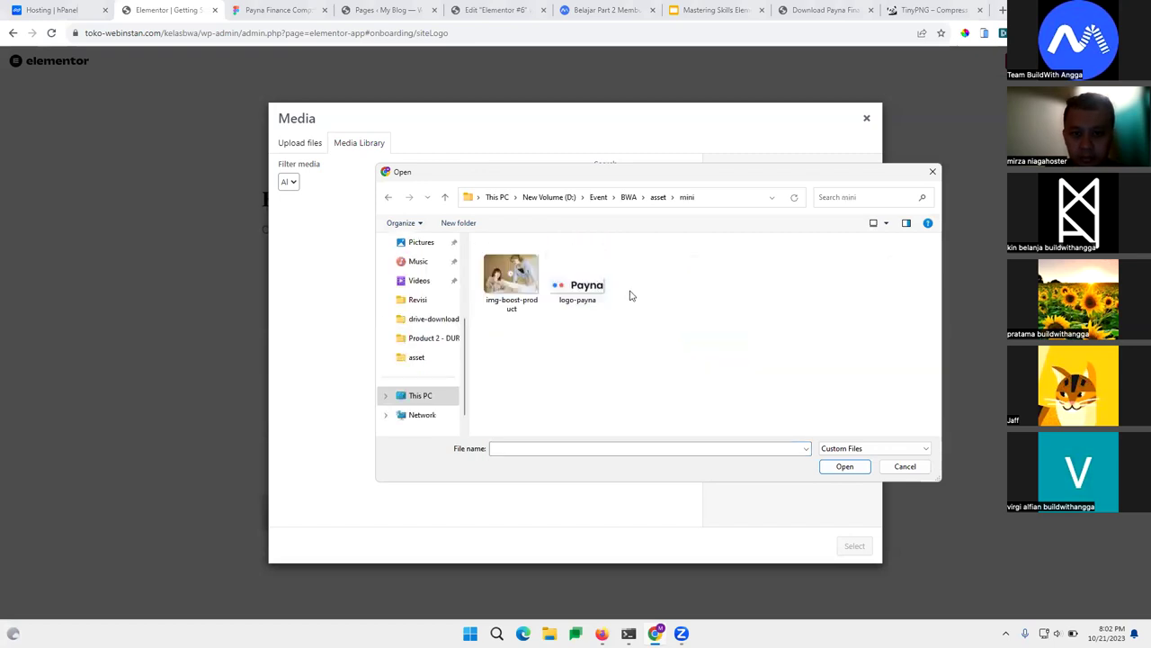
pyautogui.doubleClick(584, 286)
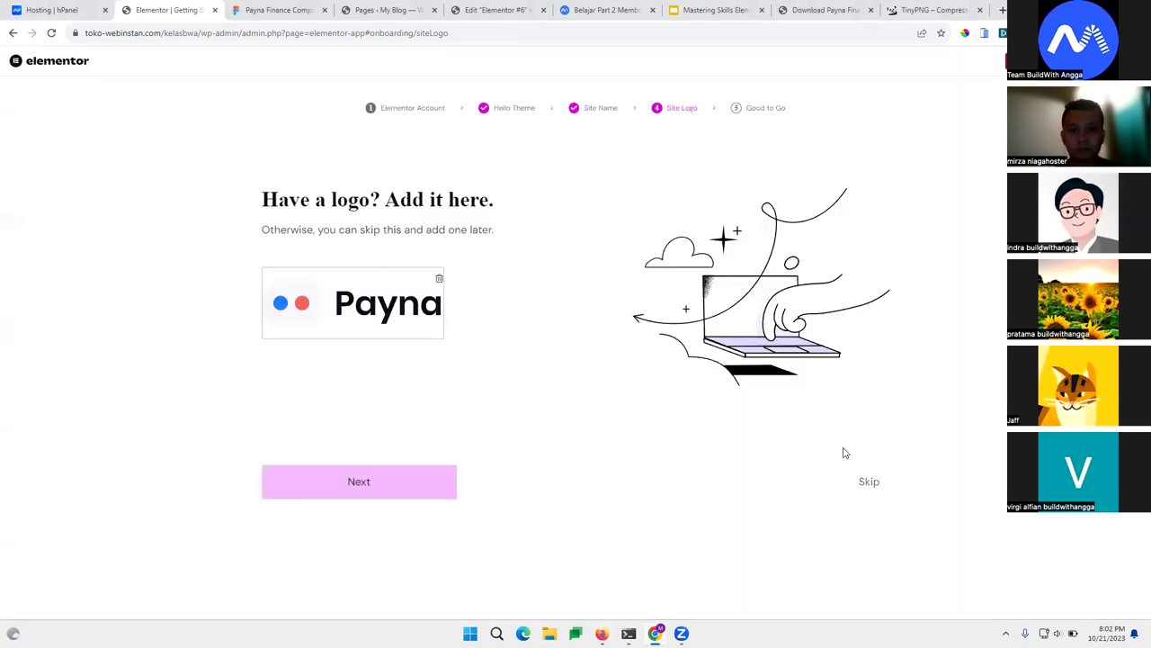
pyautogui.click(374, 474)
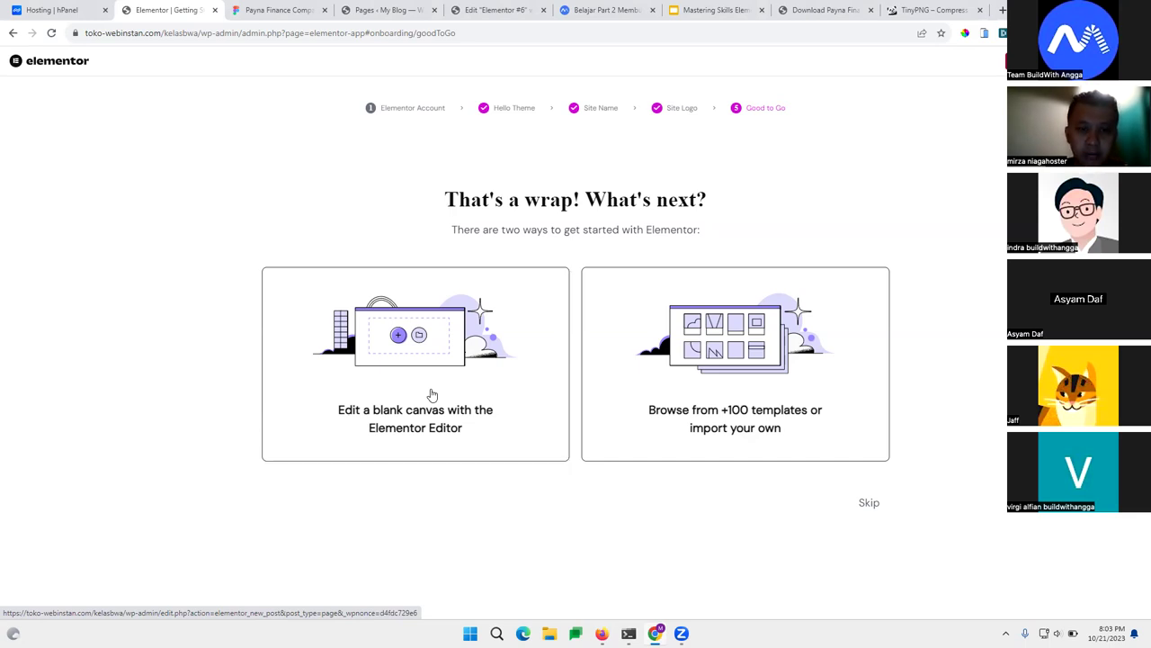
# Step: Create blank page Elementor #8, dismiss the AI announcement, and return to the Payna Figma design
pyautogui.click(432, 394)
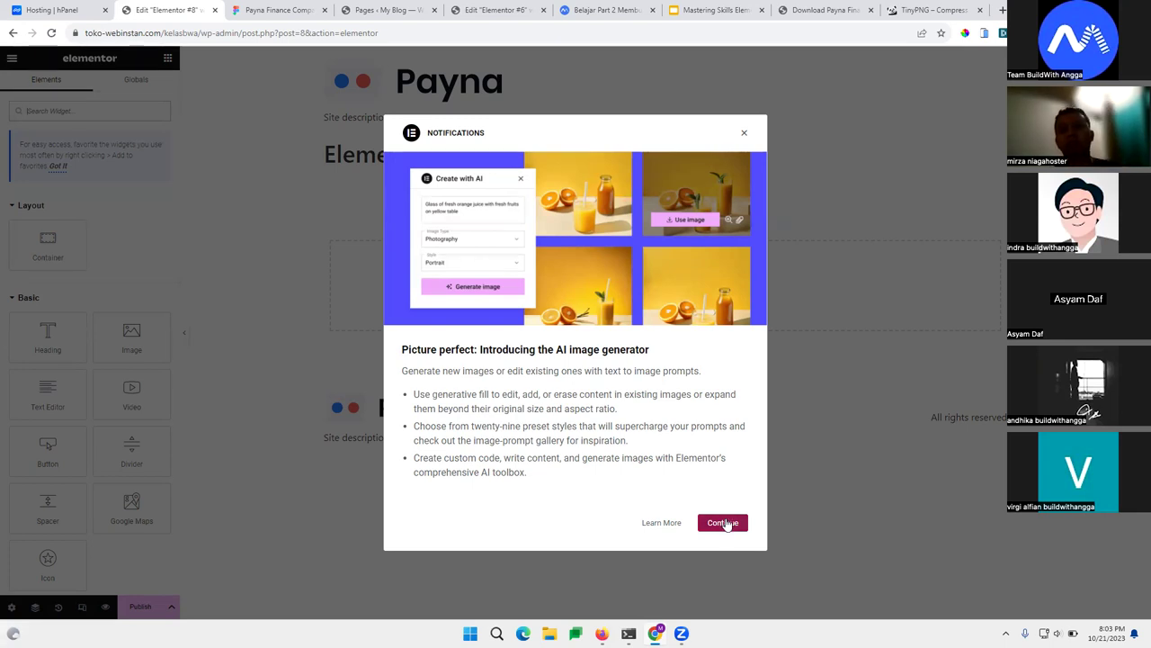
pyautogui.click(724, 525)
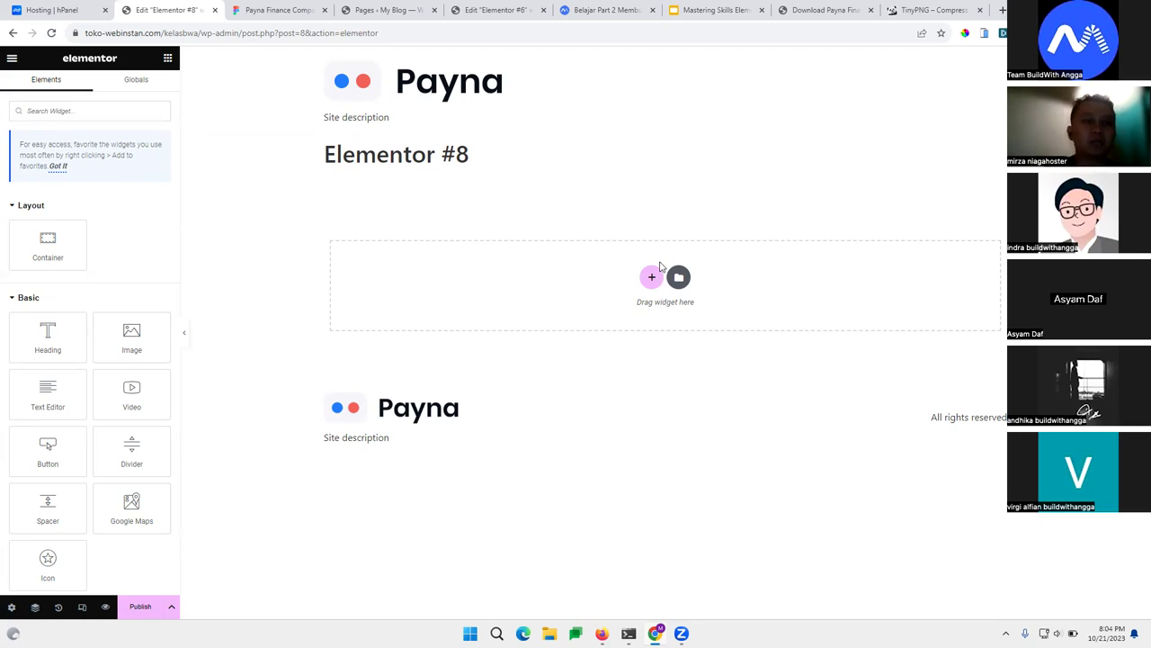
pyautogui.click(269, 5)
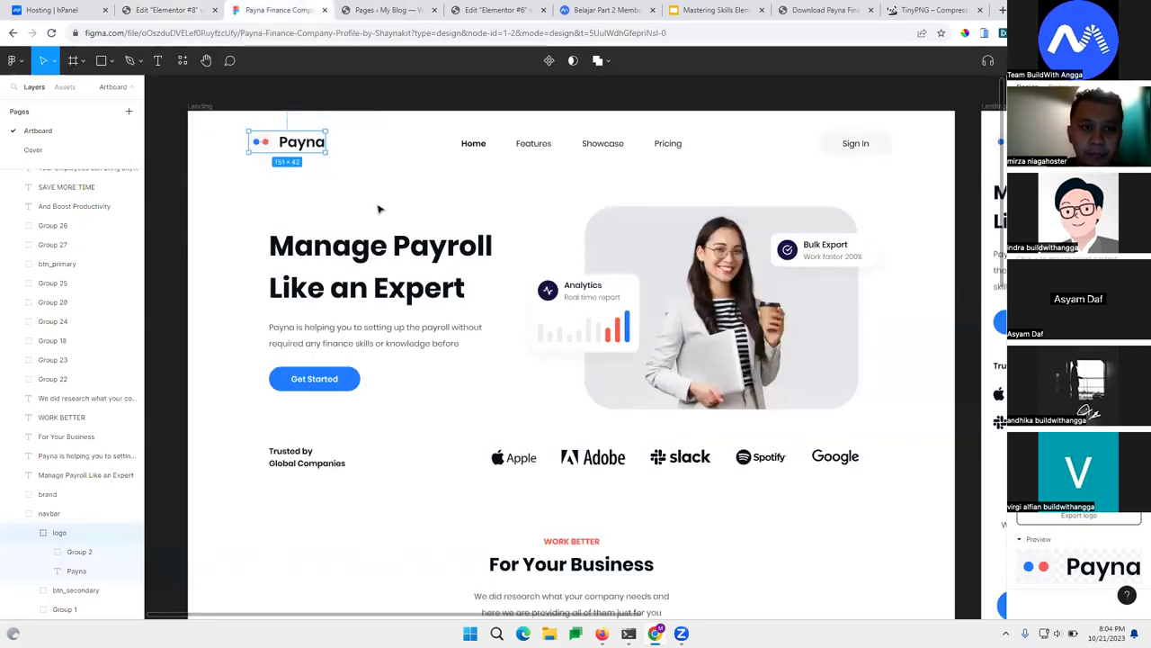
# Step: Check that the Payna navbar frame measures 1272×48, then return to the Elementor #8 editor
pyautogui.scroll(-3, 379, 210)
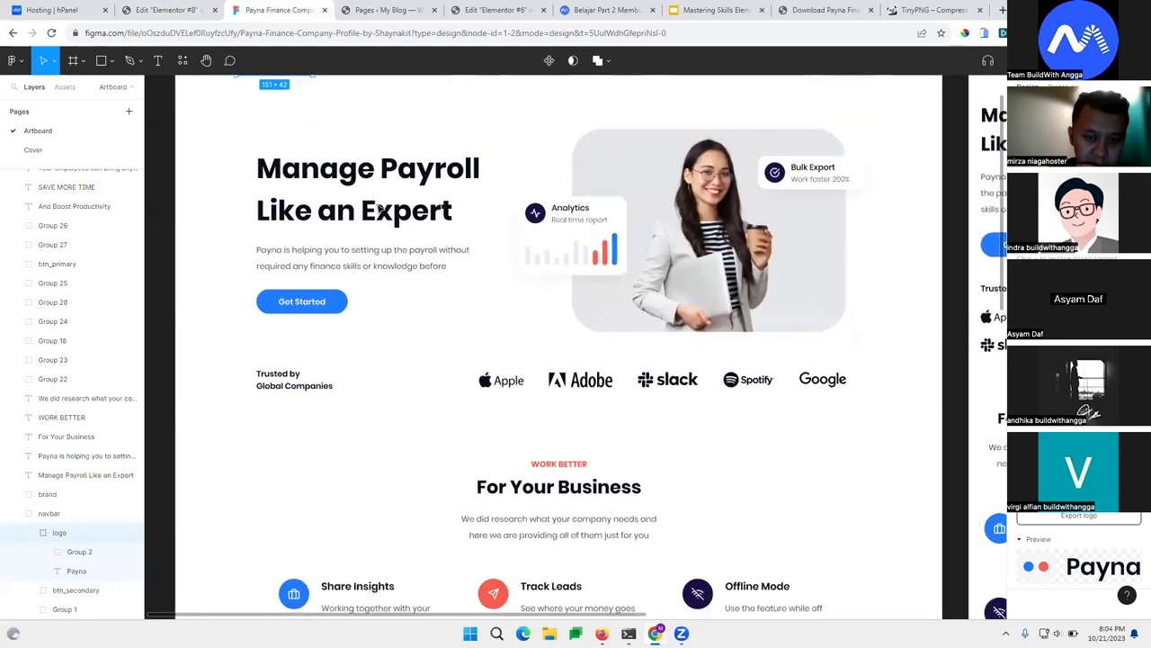
pyautogui.scroll(1, 378, 209)
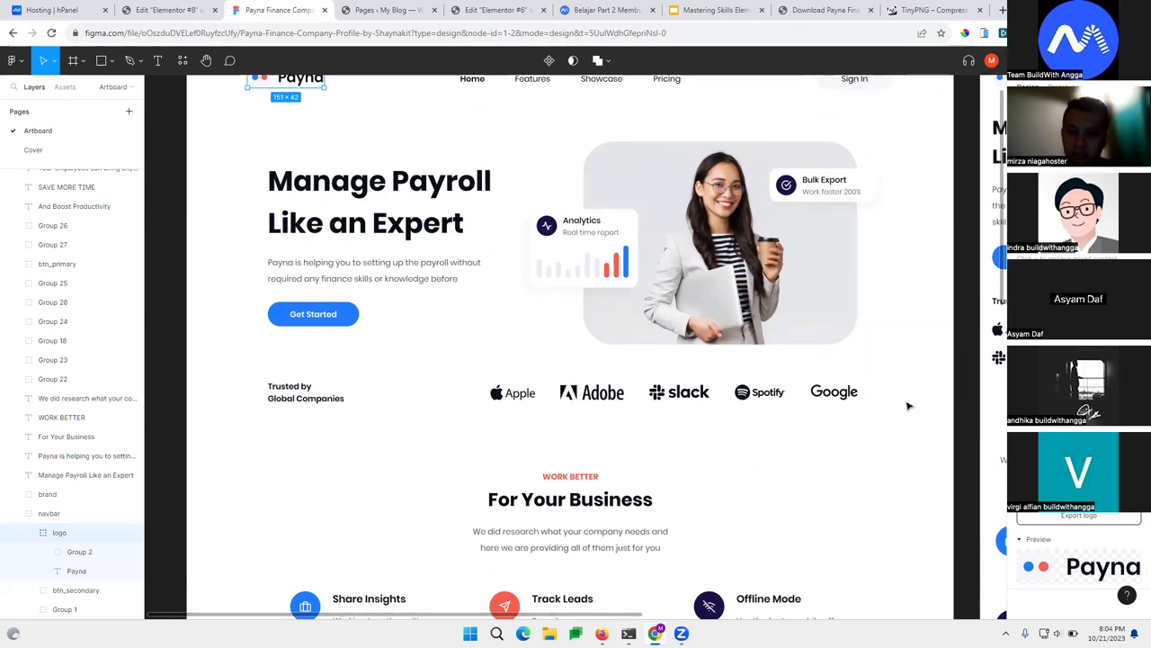
pyautogui.scroll(-5, 905, 401)
pyautogui.scroll(2, 904, 402)
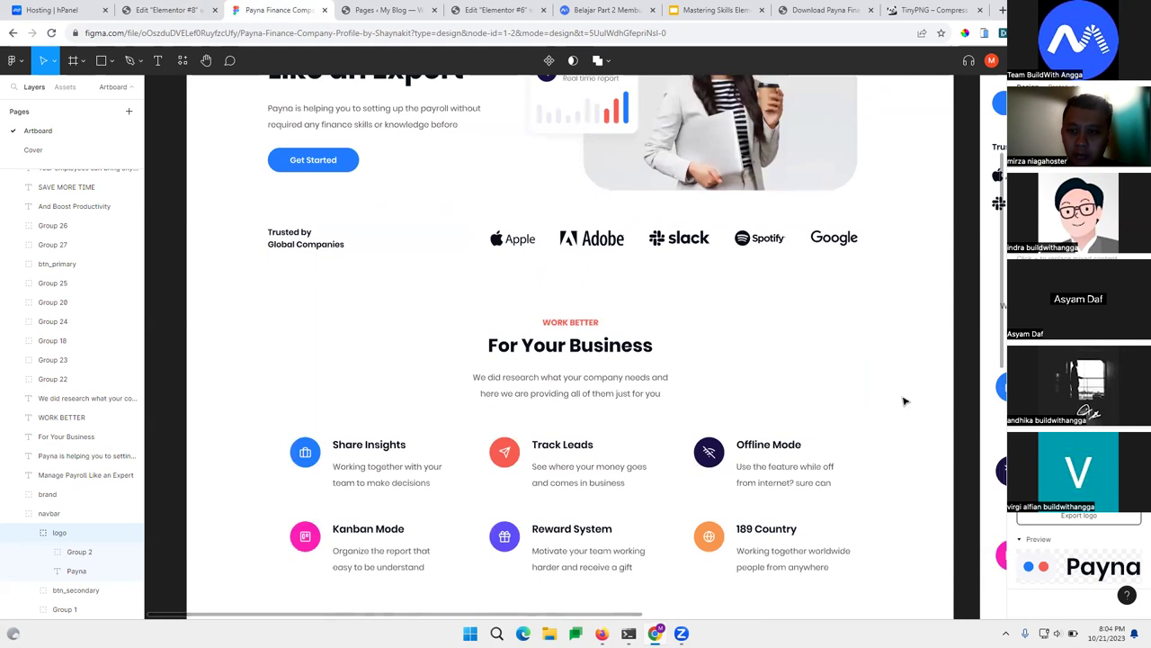
pyautogui.press('Escape')
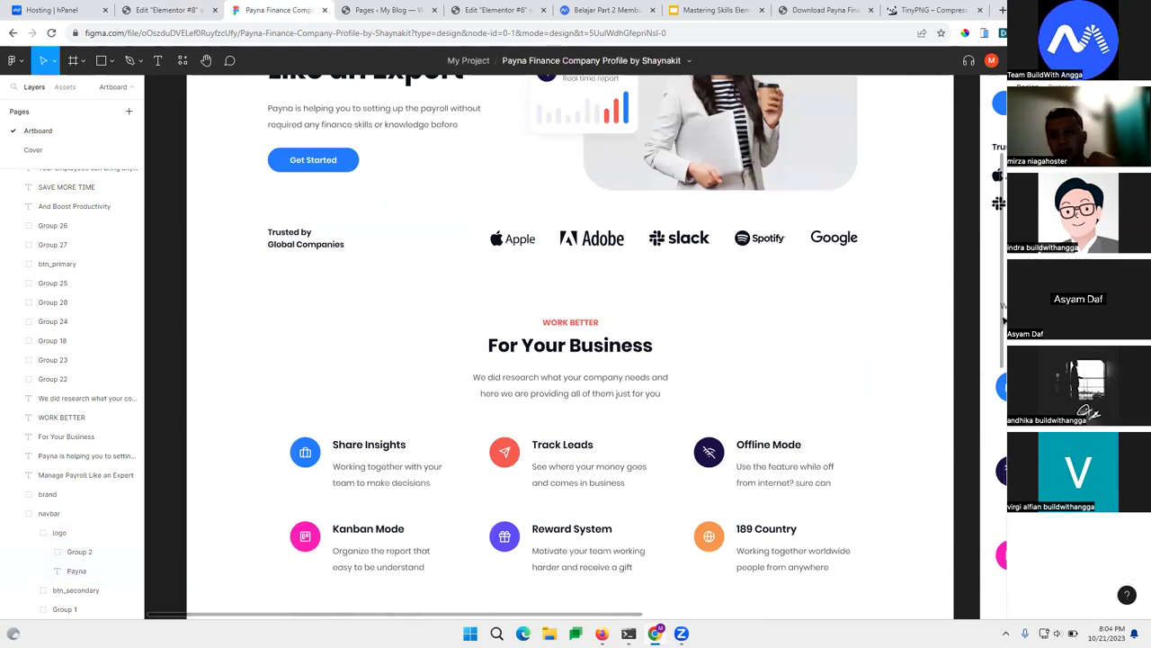
pyautogui.scroll(4, 458, 199)
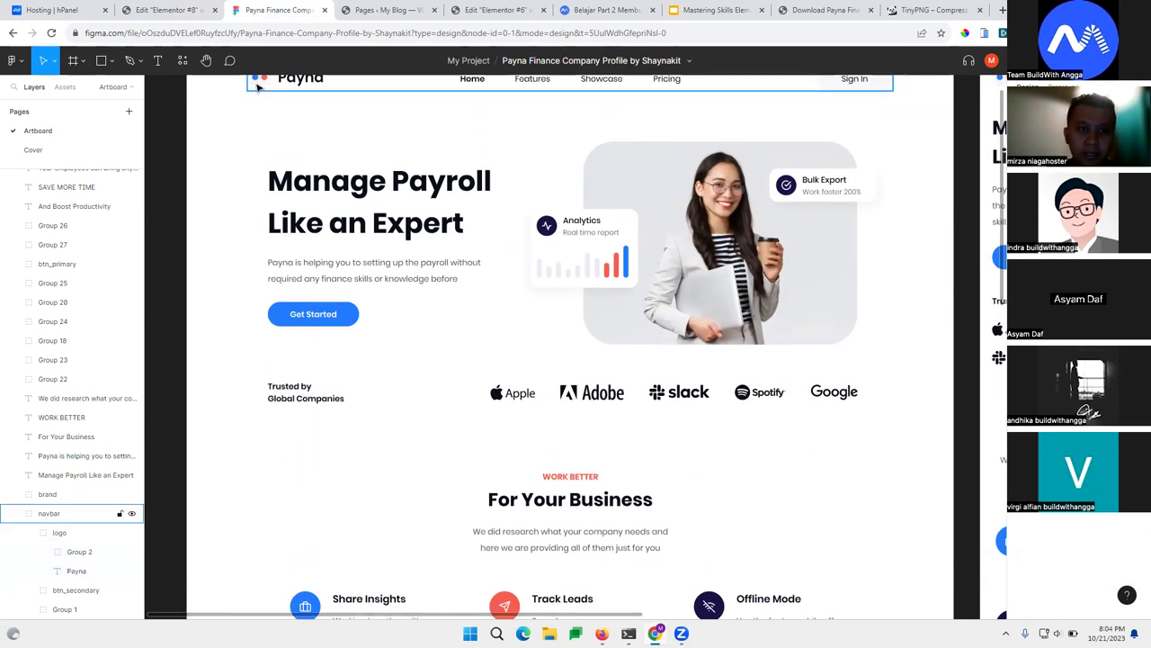
pyautogui.click(263, 89)
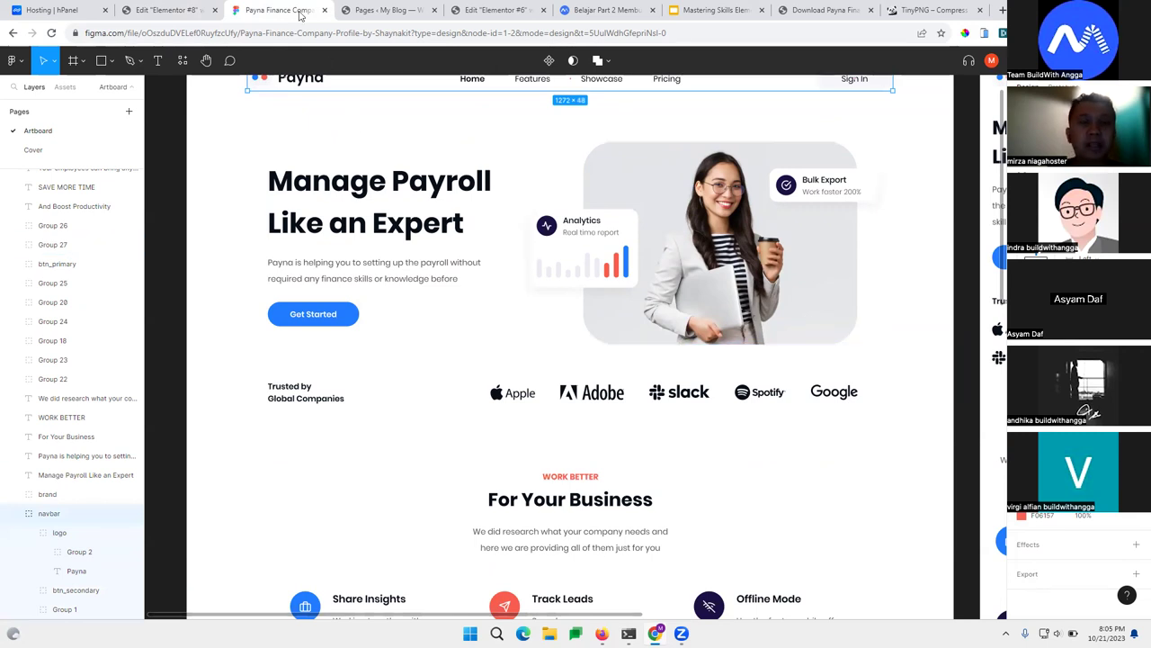
pyautogui.click(185, 8)
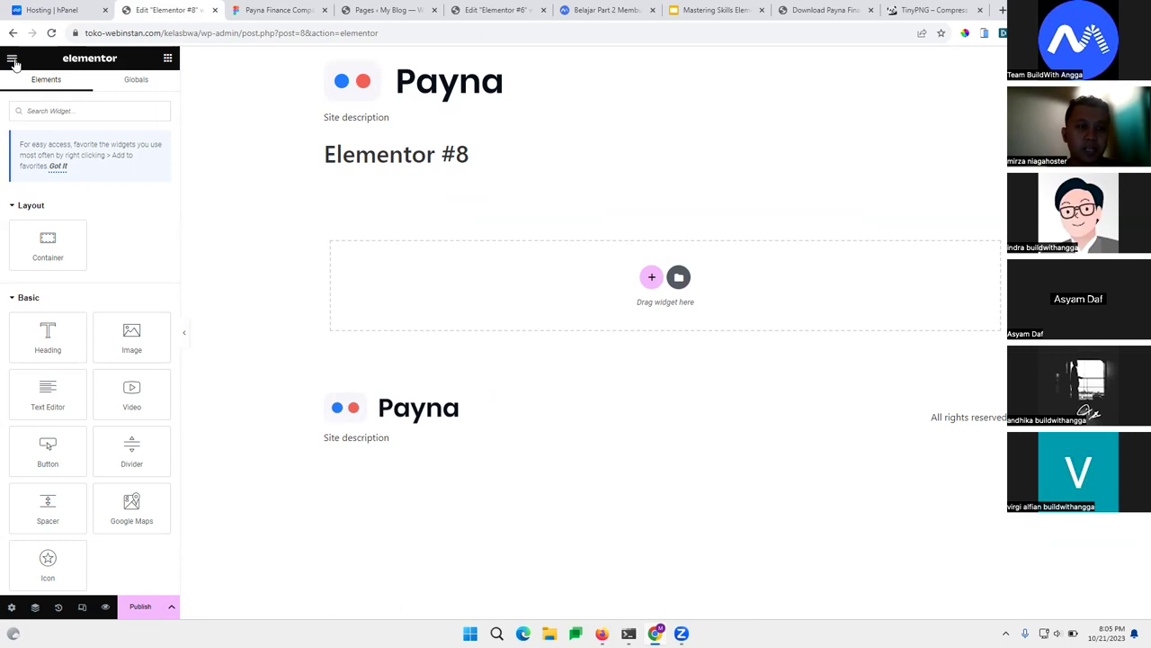
# Step: Open Site Settings from the editor's hamburger menu and go to Global Colors
pyautogui.click(12, 59)
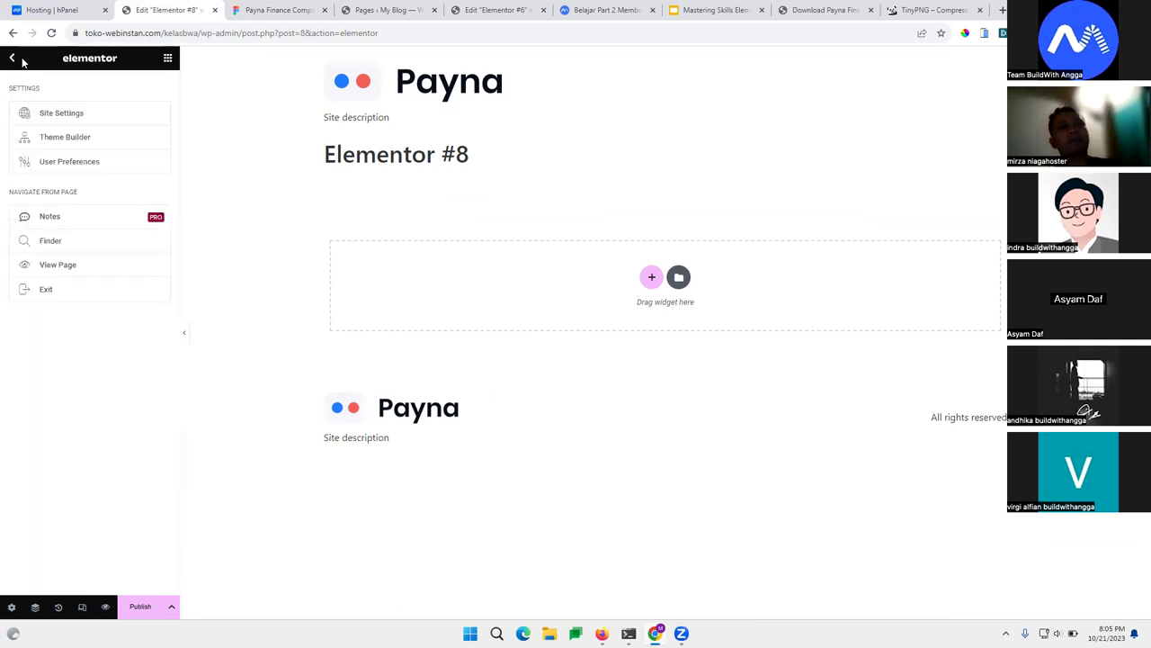
pyautogui.click(13, 61)
pyautogui.click(11, 60)
pyautogui.click(11, 61)
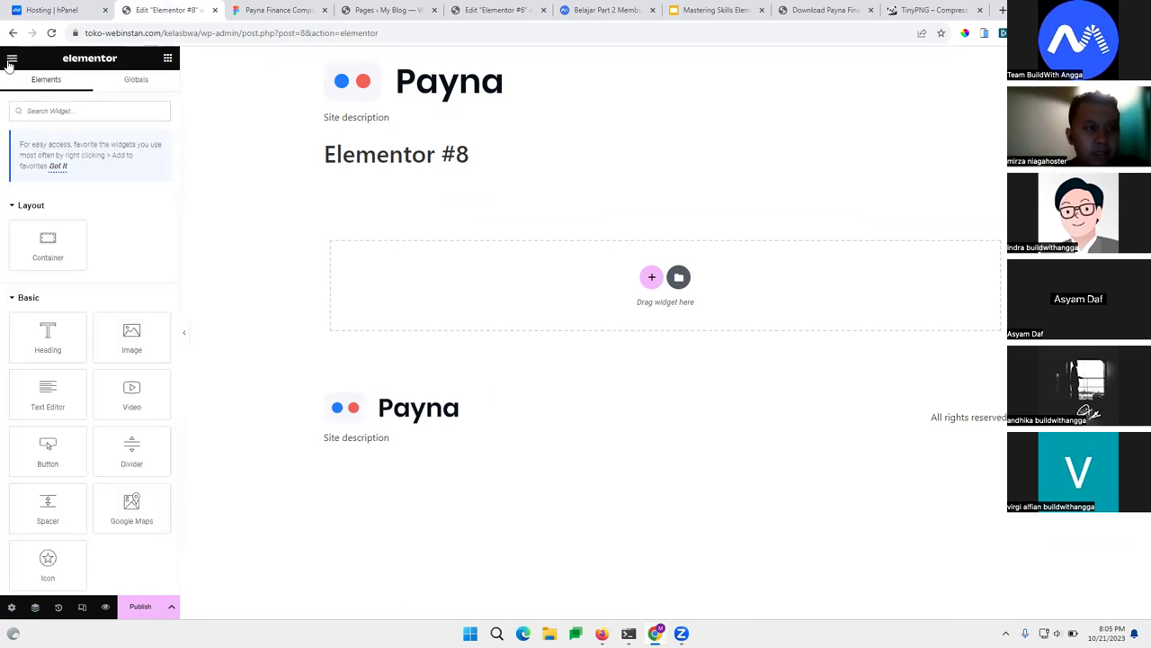
pyautogui.click(11, 60)
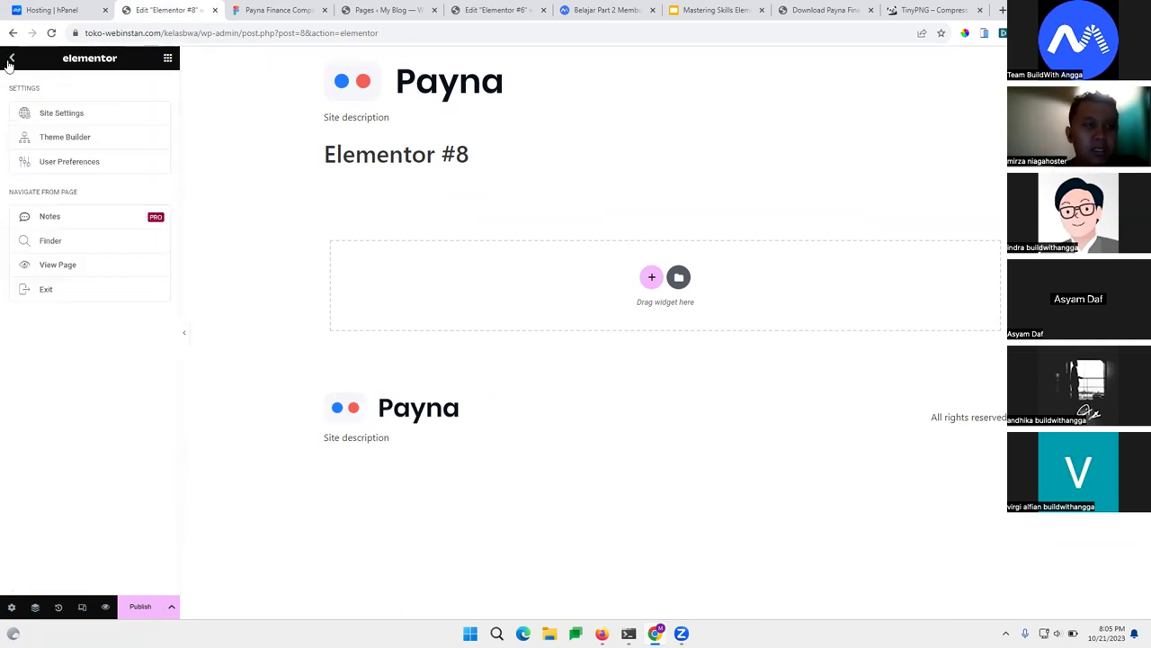
pyautogui.click(80, 116)
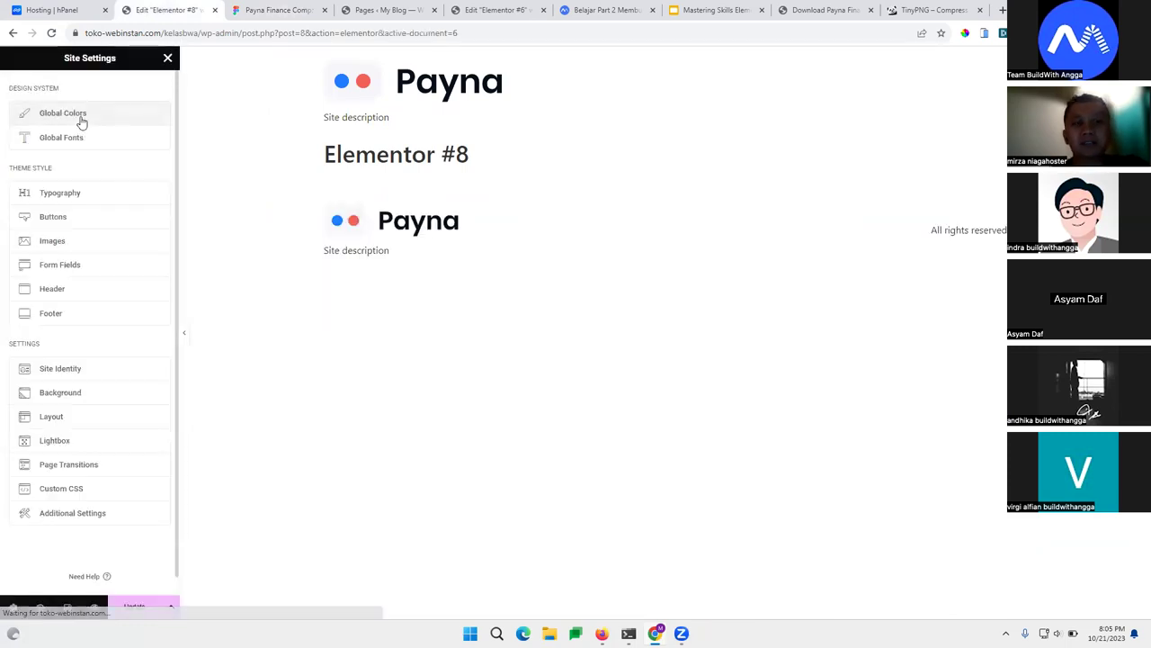
pyautogui.click(133, 120)
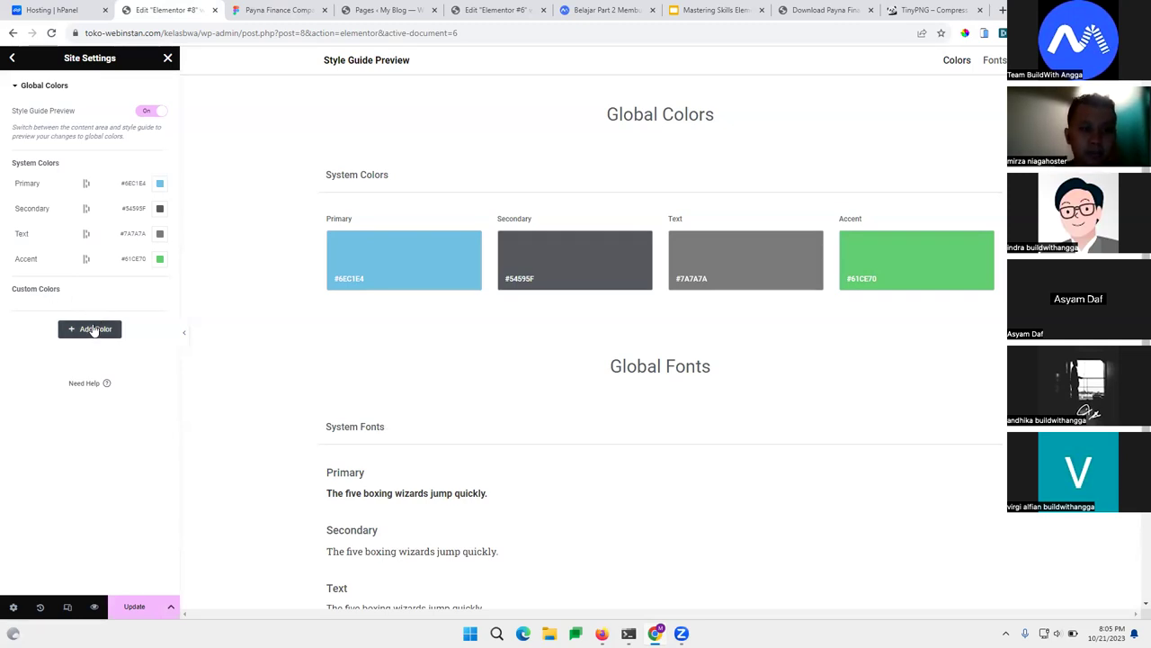
# Step: Add a custom global colour named Black with the value 070F18
pyautogui.click(99, 330)
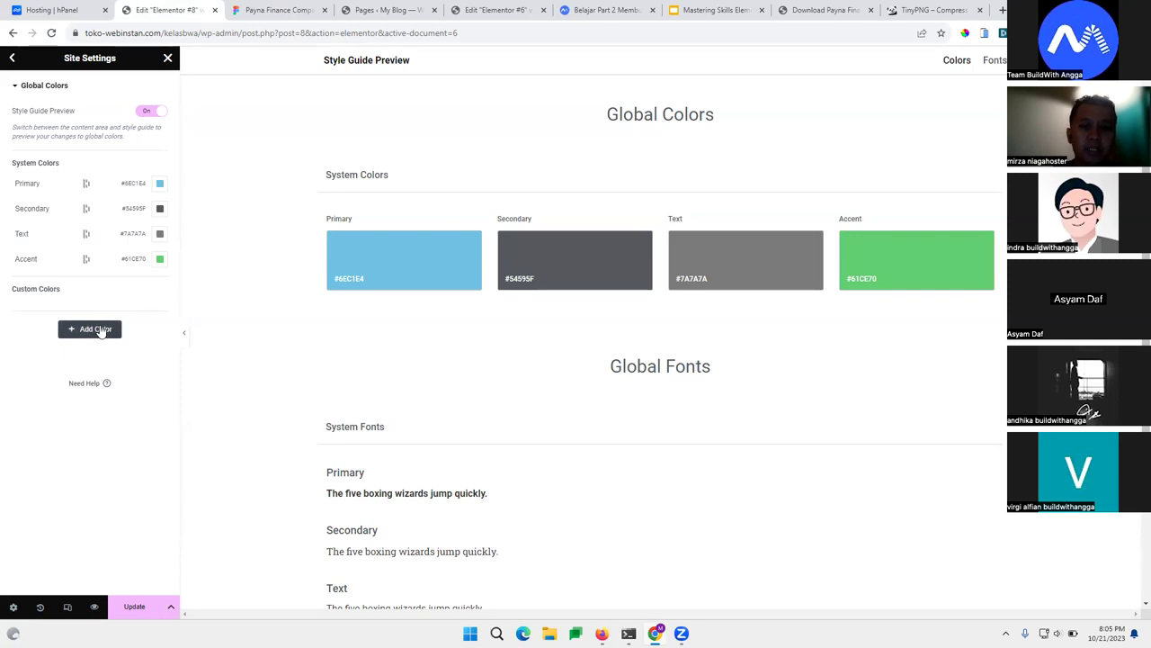
pyautogui.click(310, 8)
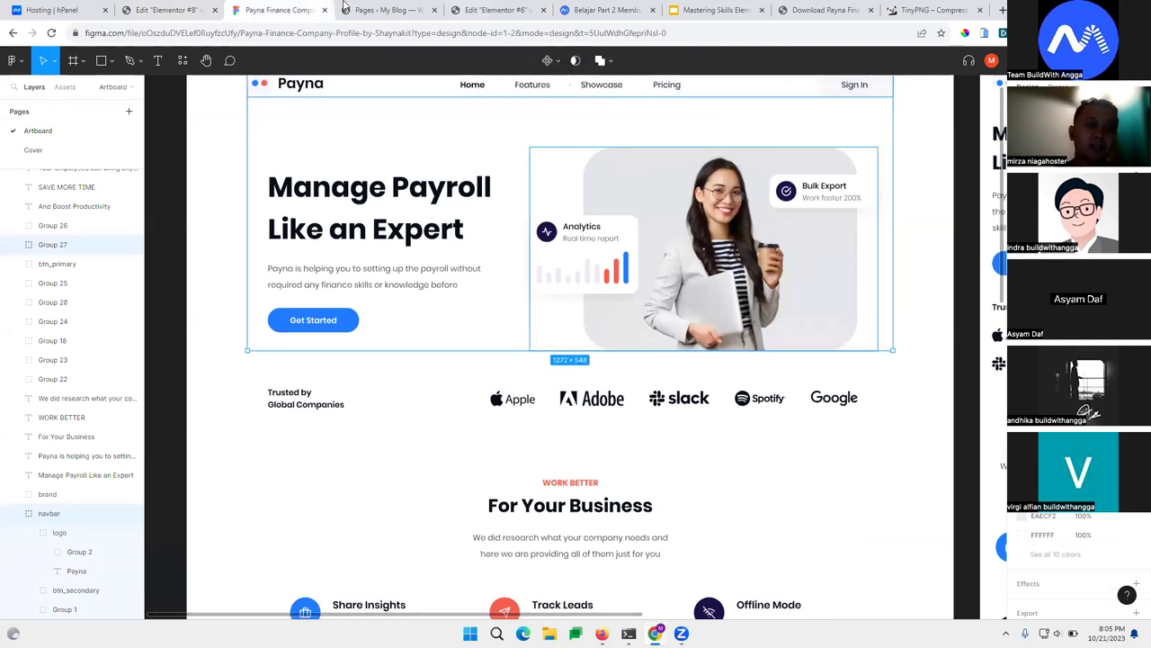
pyautogui.click(186, 8)
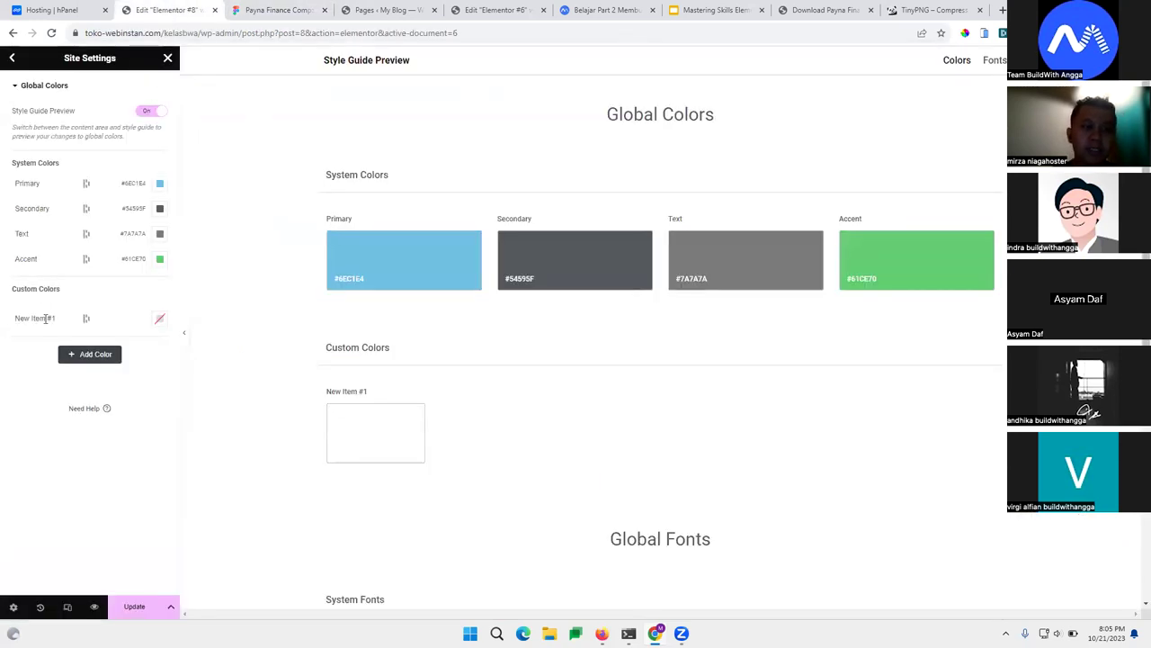
pyautogui.click(45, 319)
pyautogui.tripleClick(45, 318)
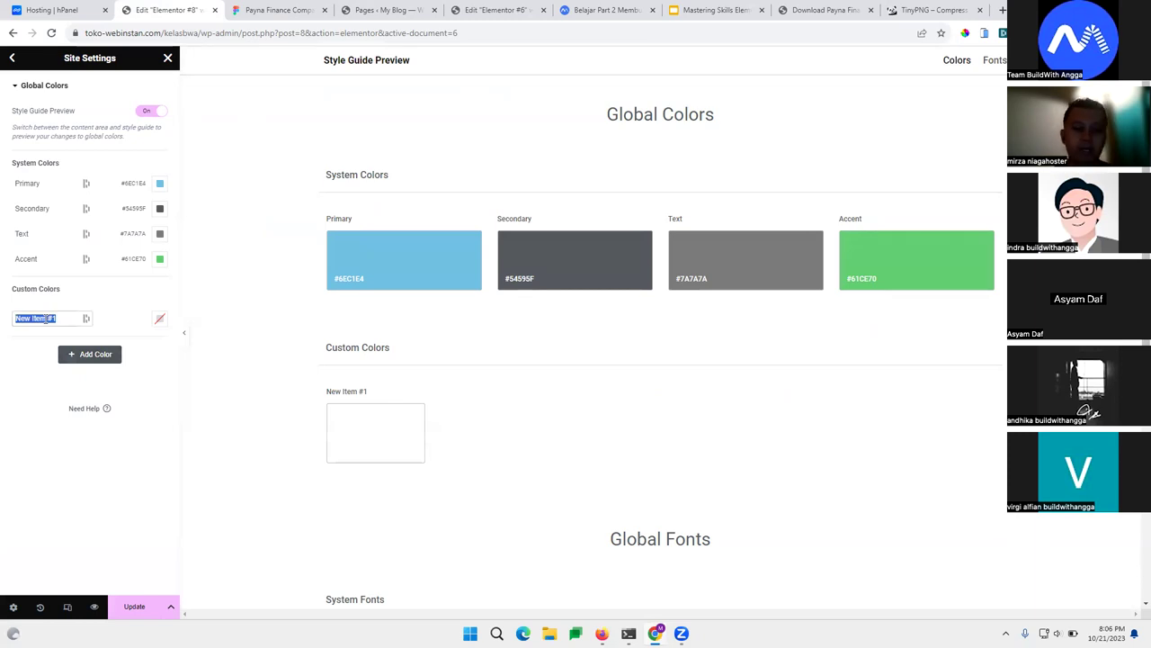
pyautogui.write('Black')
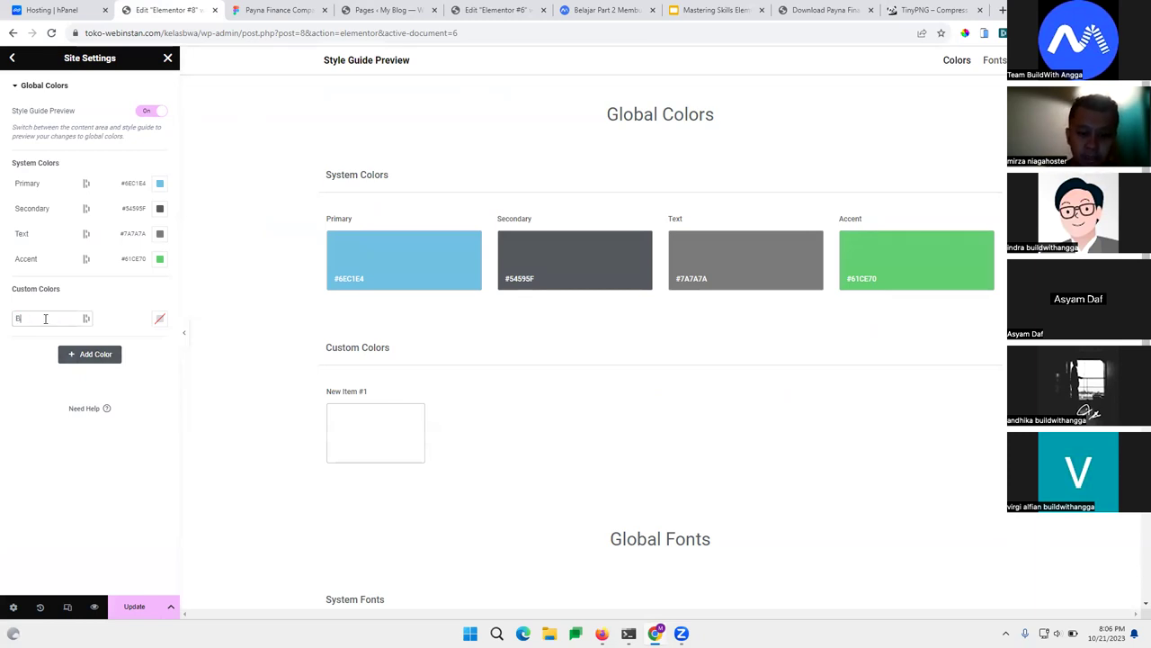
pyautogui.click(160, 320)
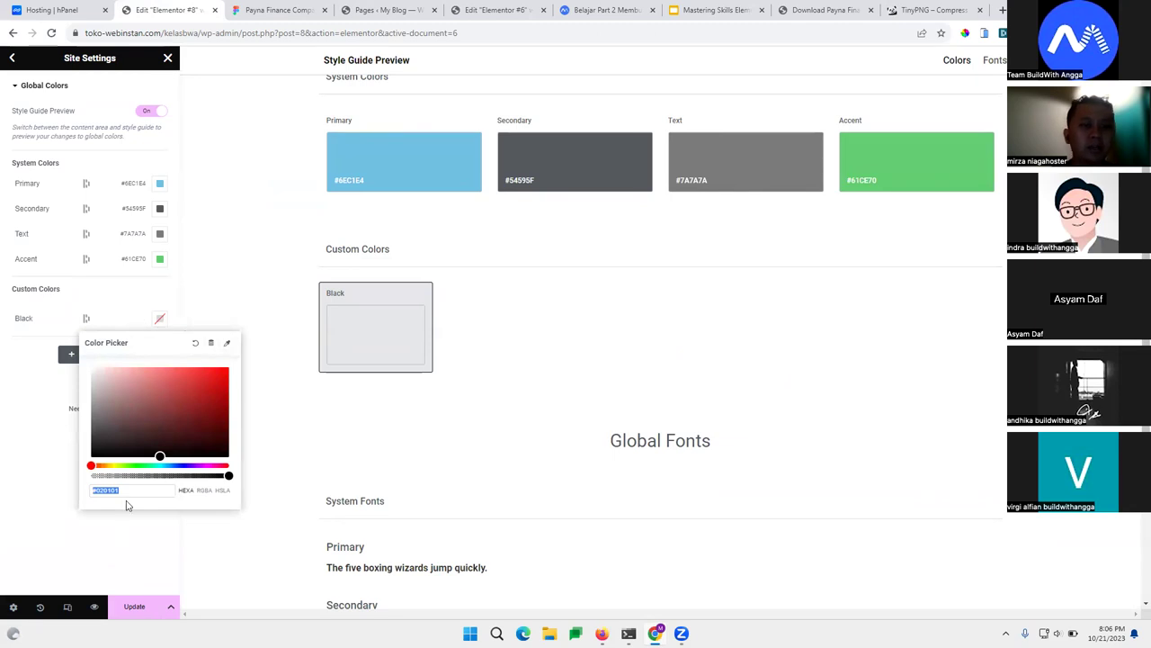
pyautogui.write('070F18')
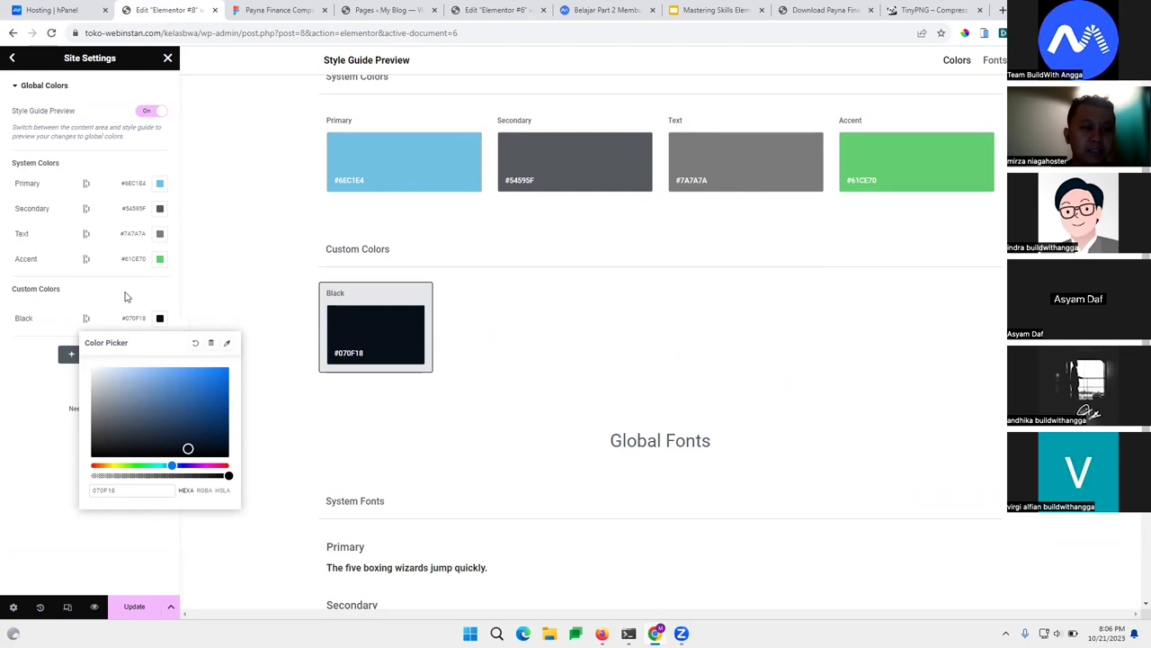
pyautogui.click(123, 296)
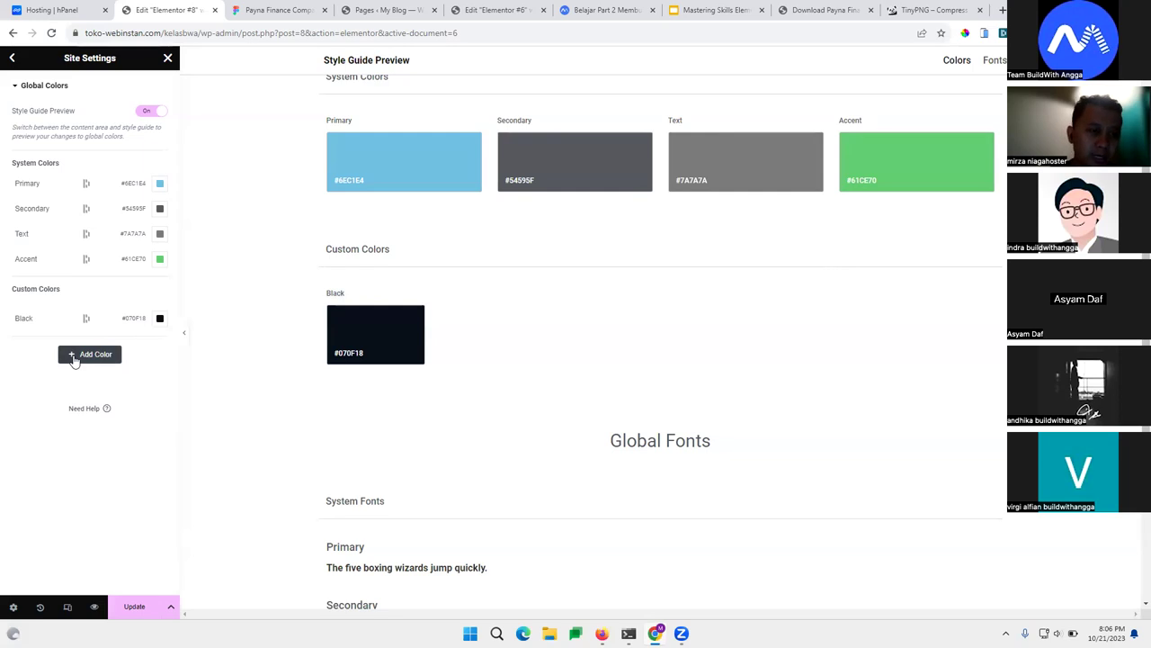
# Step: Add a second custom colour and check the WORK BETTER text colour in the Payna design
pyautogui.click(75, 357)
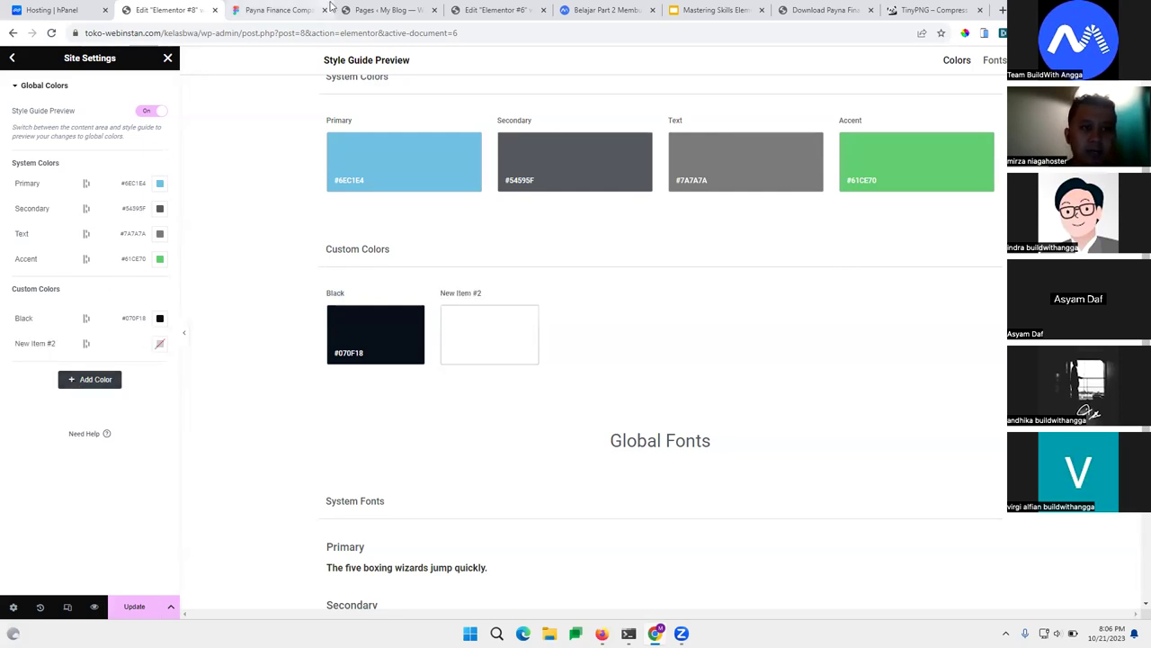
pyautogui.click(275, 10)
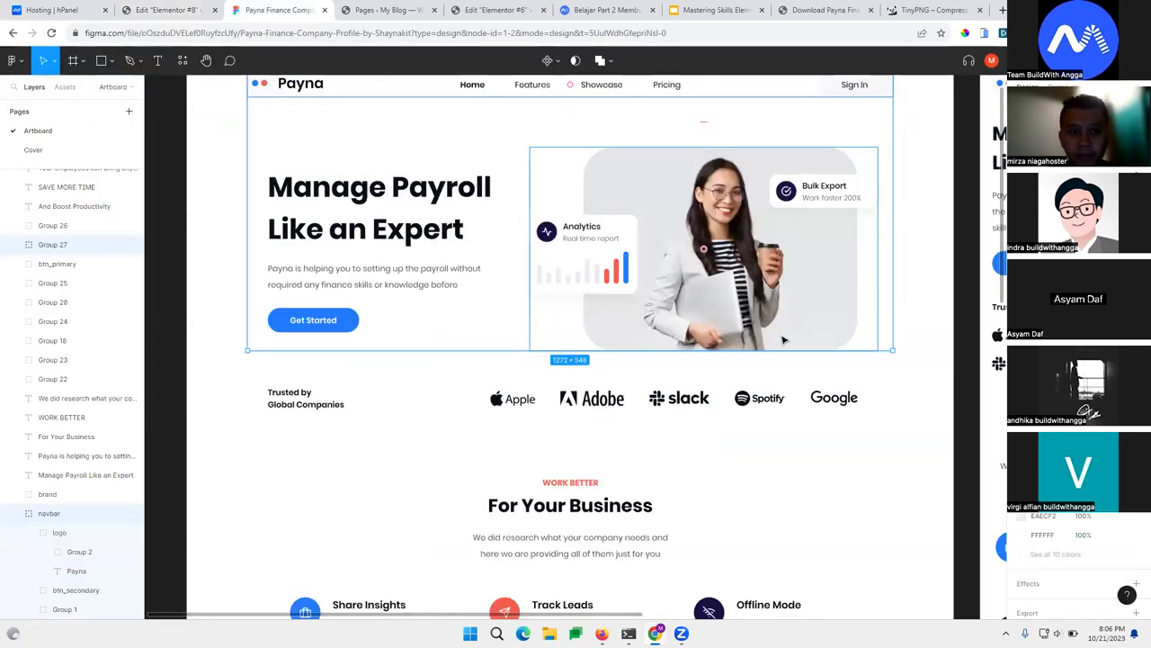
pyautogui.click(281, 85)
pyautogui.scroll(-2, 477, 452)
pyautogui.click(591, 407)
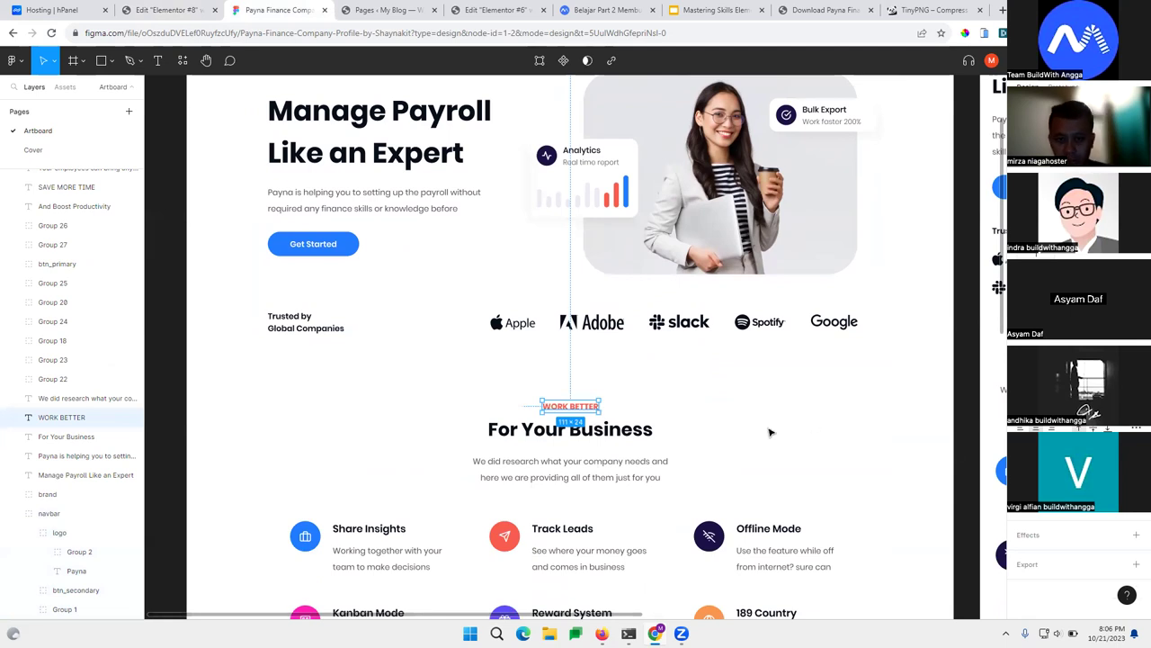
pyautogui.scroll(-3, 769, 432)
pyautogui.hscroll(1, 769, 431)
pyautogui.scroll(3, 771, 434)
pyautogui.hscroll(-2, 770, 435)
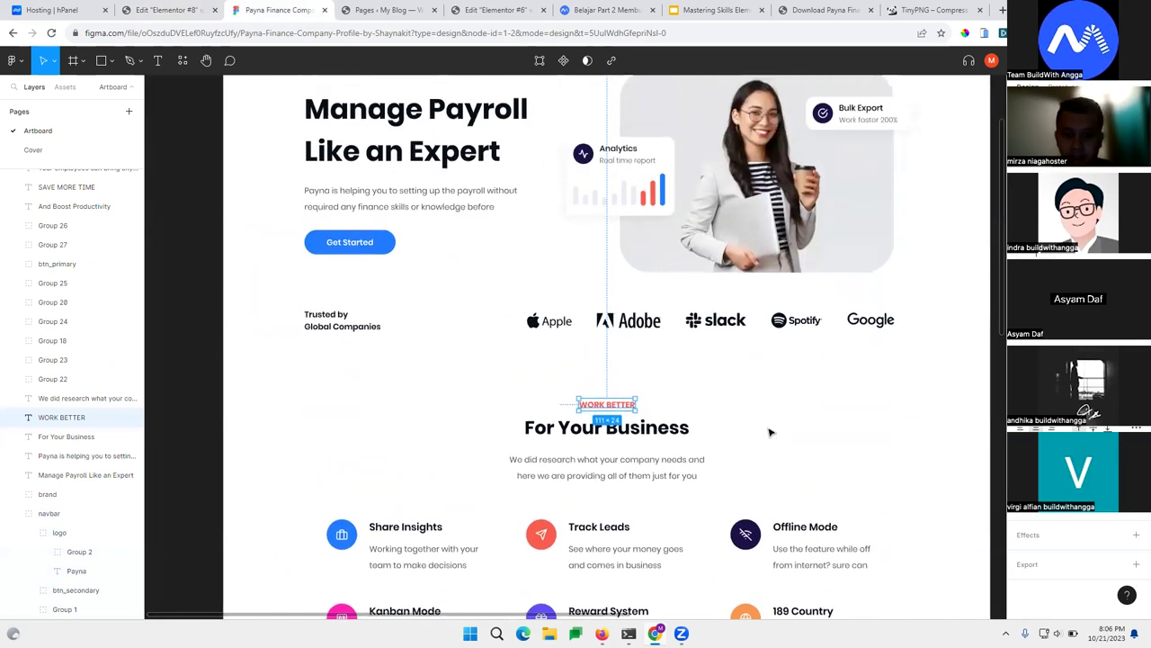
pyautogui.scroll(-2, 710, 439)
pyautogui.hscroll(1, 710, 439)
pyautogui.scroll(1, 541, 244)
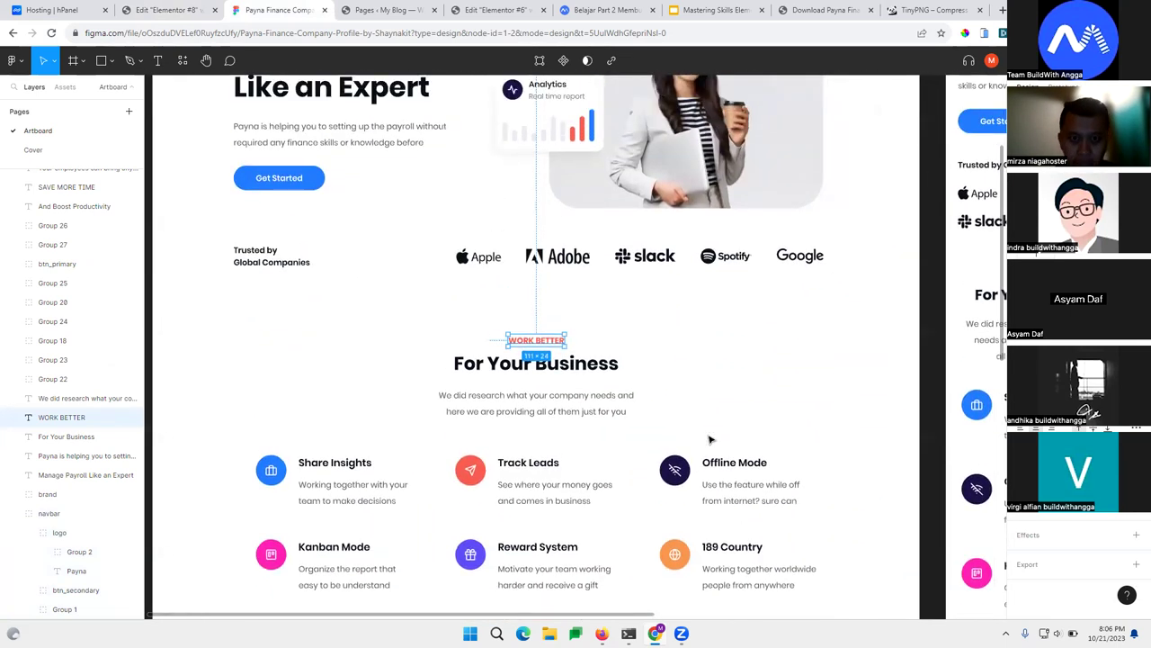
# Step: Set the second colour to F75C4E and name it Warm Orange
pyautogui.click(166, 10)
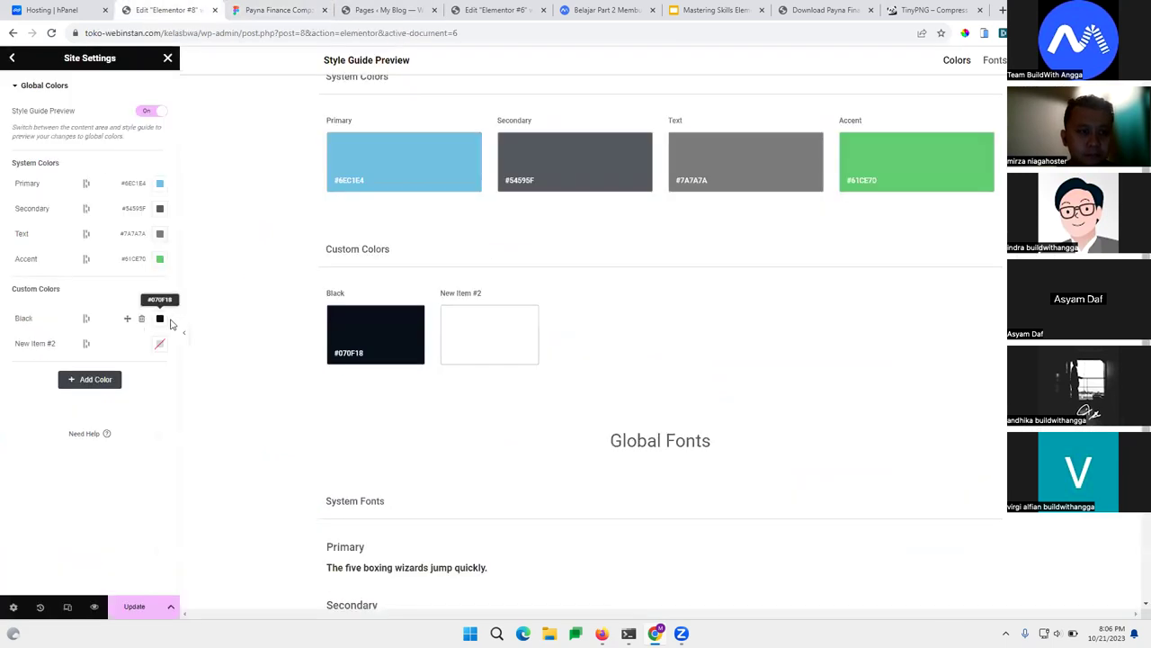
pyautogui.click(161, 344)
pyautogui.write('F75C4E')
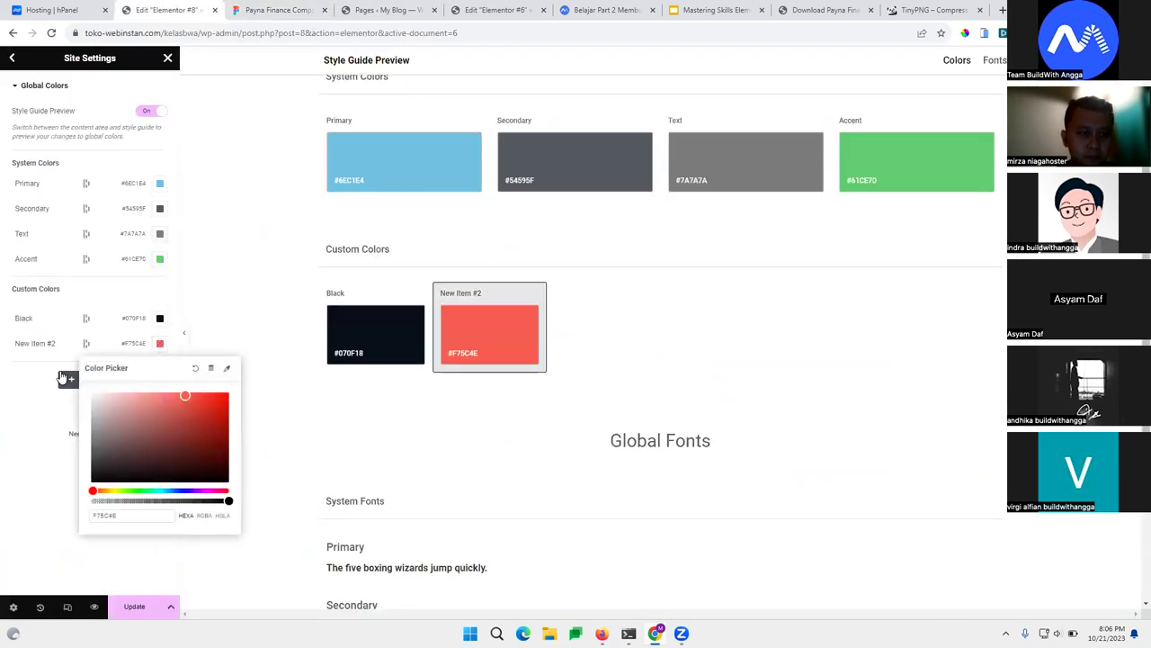
pyautogui.click(40, 343)
pyautogui.tripleClick(41, 343)
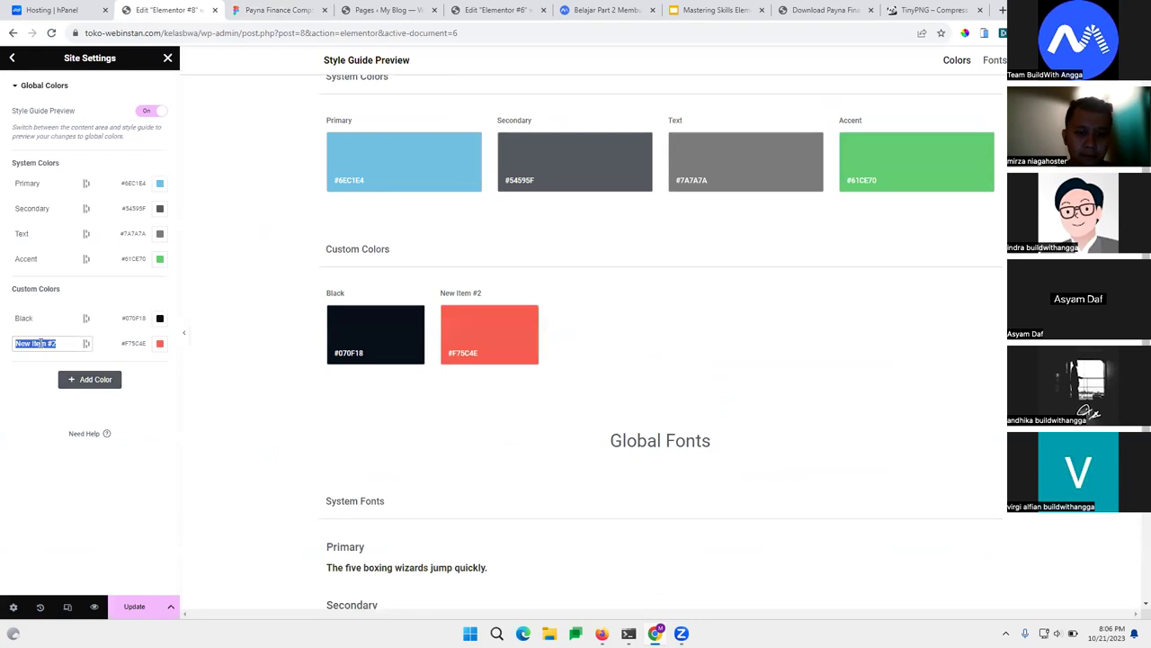
pyautogui.write('War')
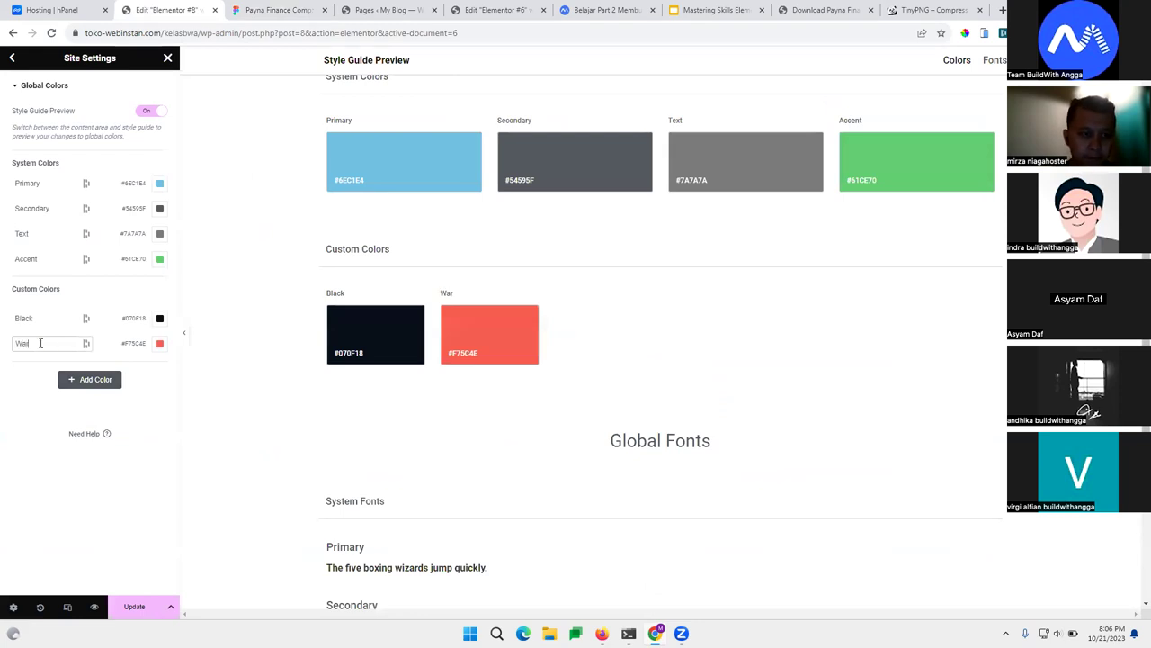
pyautogui.write('m Orange')
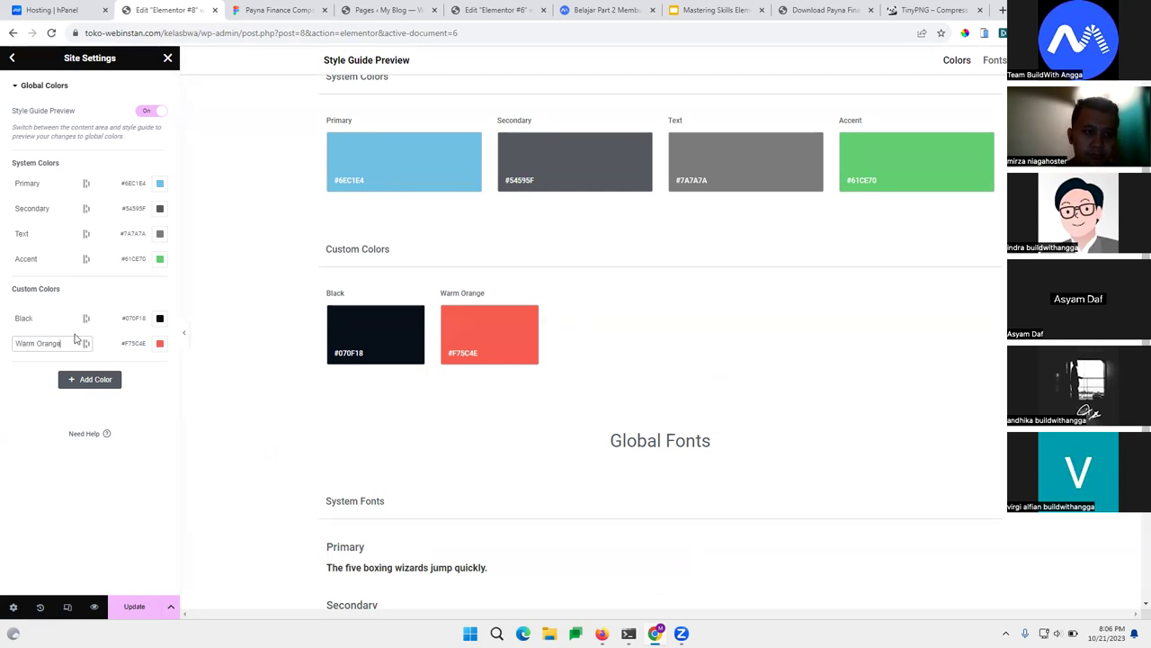
# Step: Add a third custom colour and copy the navbar's 207DFF blue from the Payna design
pyautogui.click(98, 385)
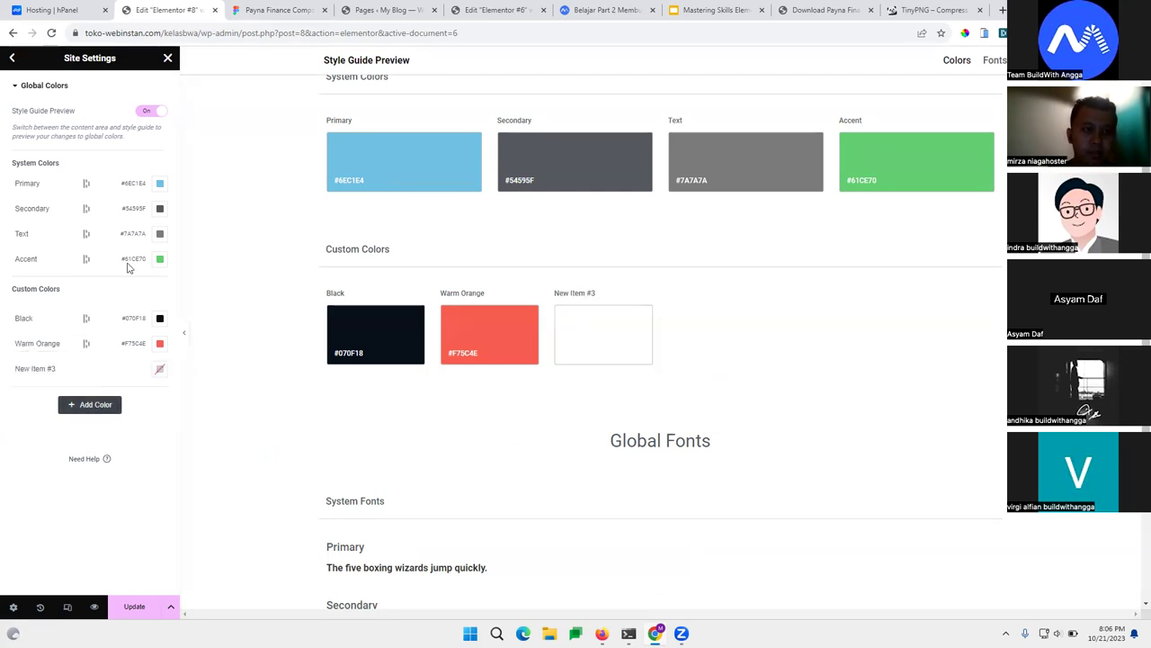
pyautogui.click(303, 6)
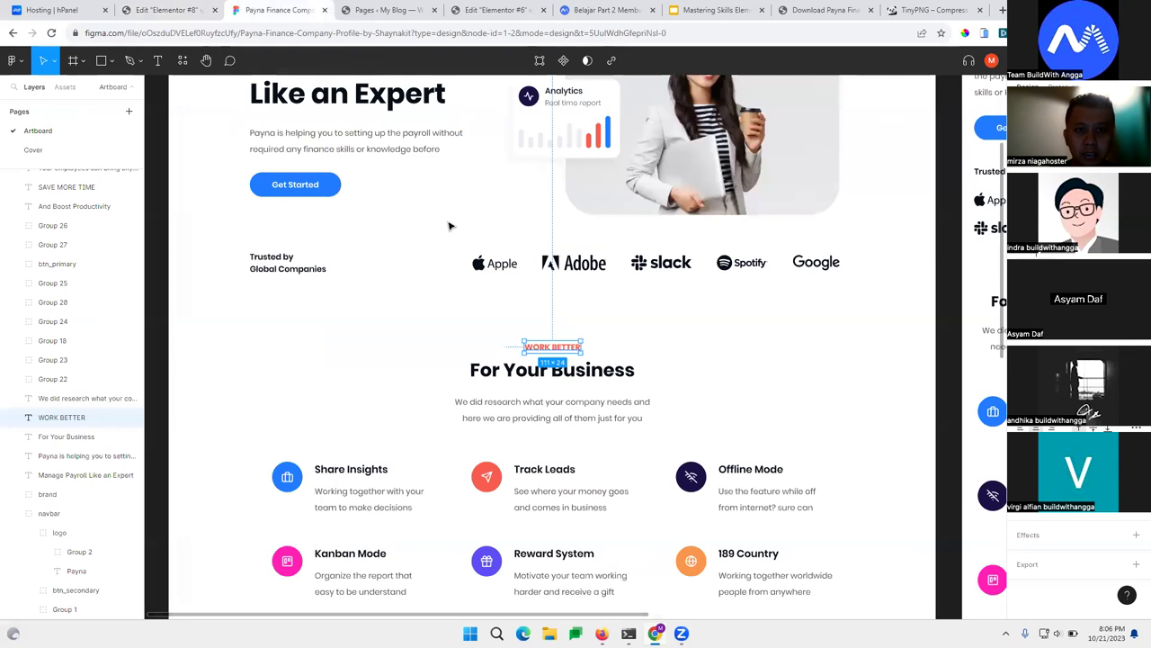
pyautogui.scroll(3, 450, 225)
pyautogui.scroll(-2, 450, 226)
pyautogui.scroll(-2, 451, 225)
pyautogui.scroll(4, 451, 226)
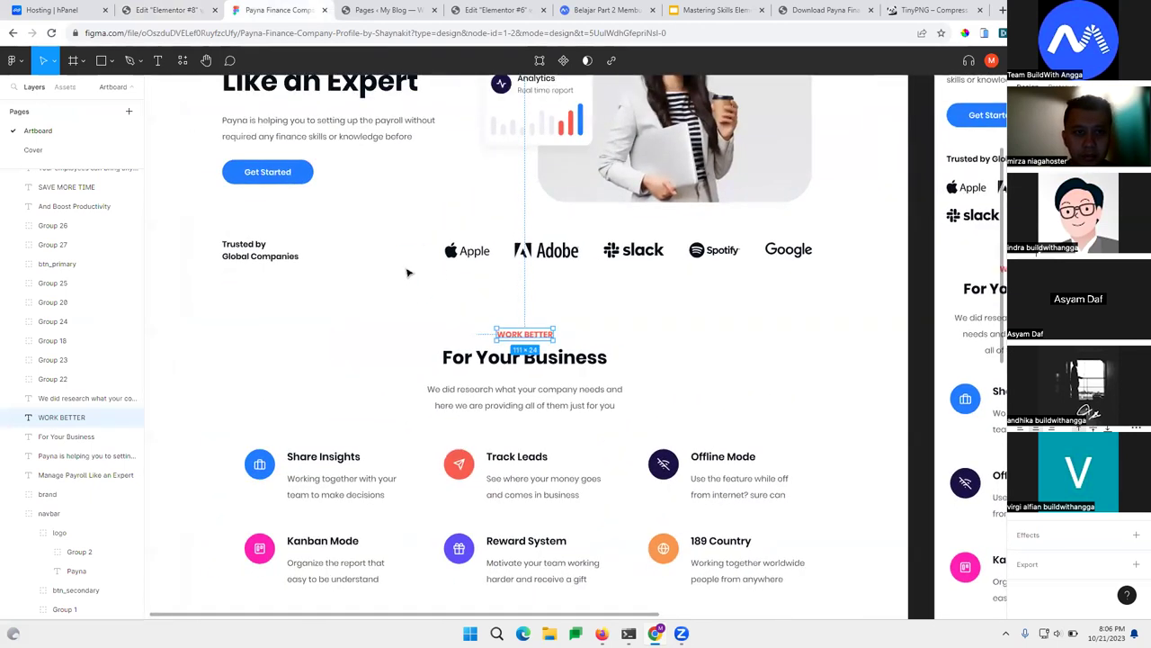
pyautogui.click(214, 126)
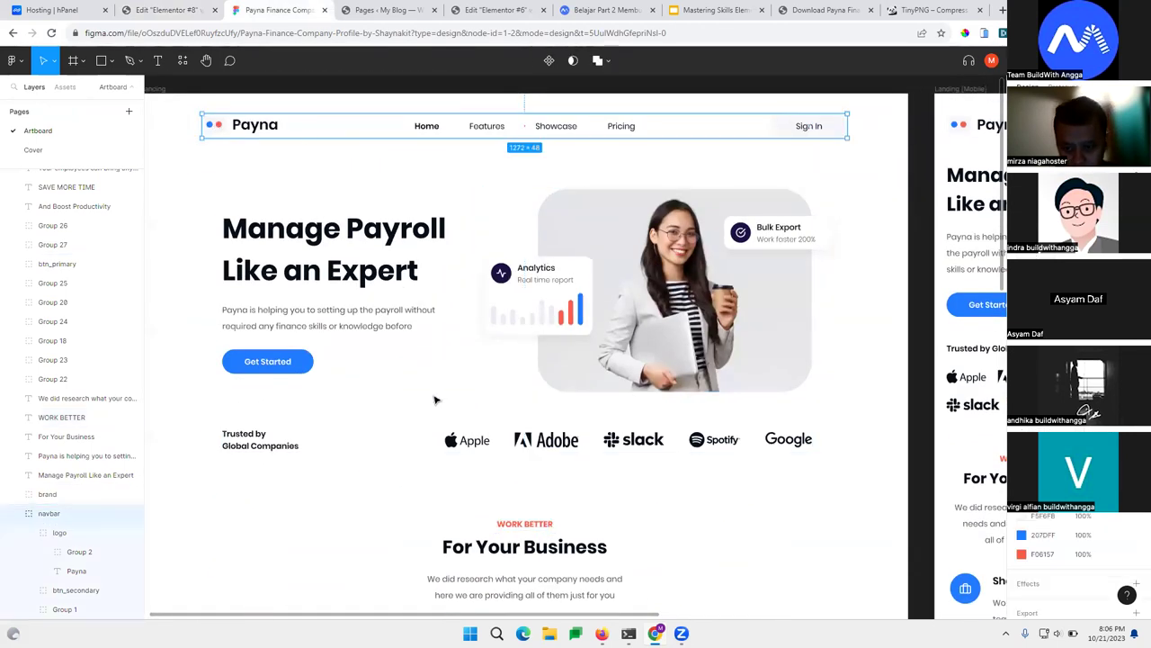
pyautogui.click(1052, 538)
pyautogui.hotkey('ctrl', 'c')
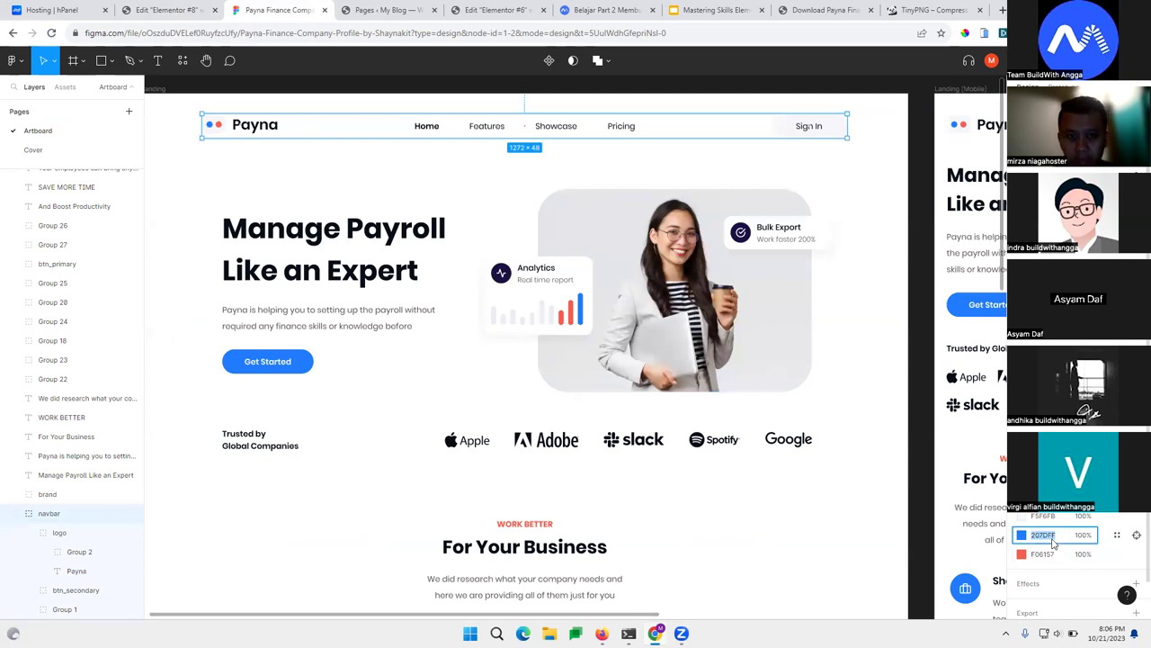
pyautogui.scroll(-5, 704, 365)
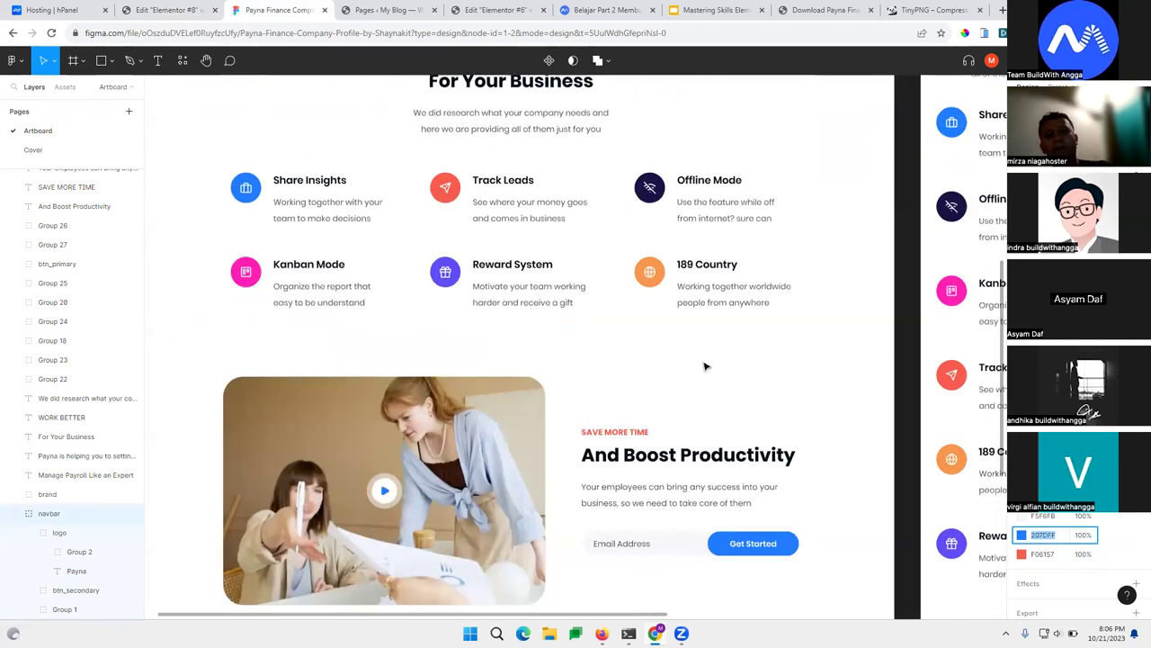
# Step: Set the third colour to 207DFF and name it Blue
pyautogui.click(163, 9)
pyautogui.click(159, 369)
pyautogui.hotkey('ctrl', 'v')
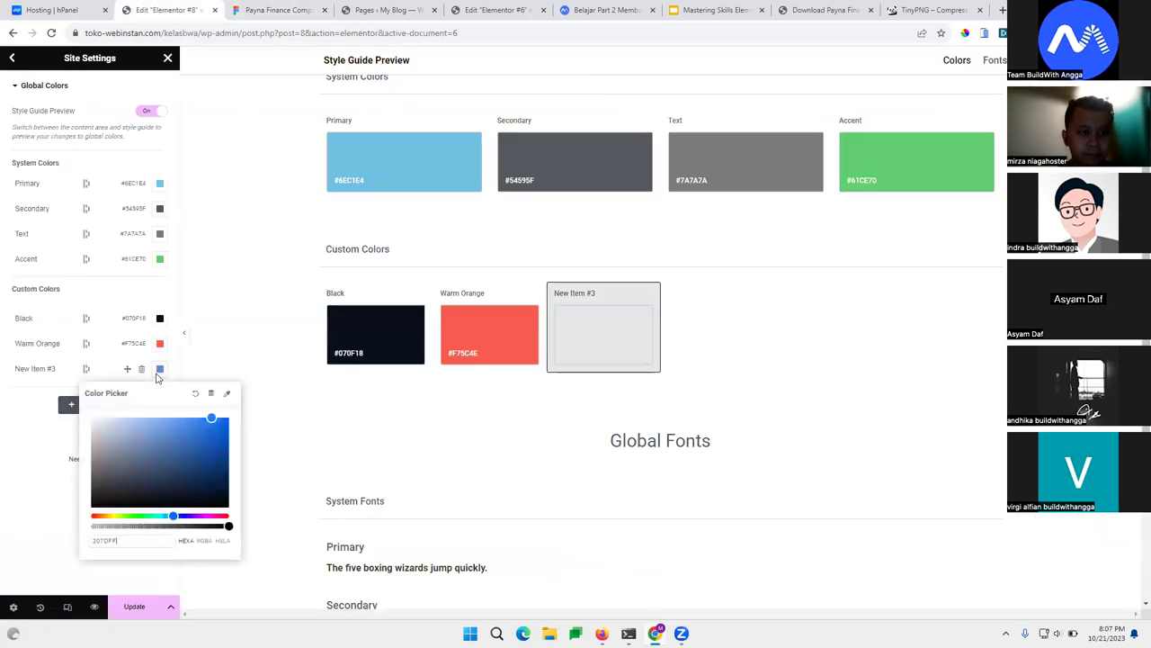
pyautogui.click(114, 369)
pyautogui.write('Blue')
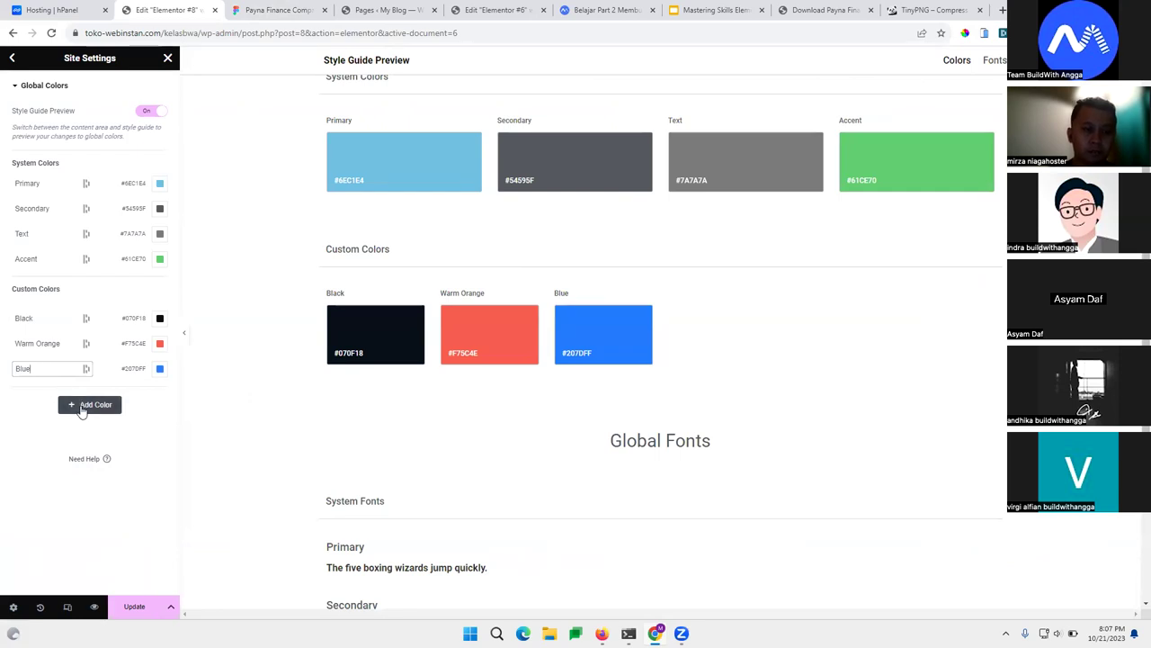
# Step: Add a fourth custom colour and scroll through the Payna design in Figma
pyautogui.click(80, 403)
pyautogui.click(279, 10)
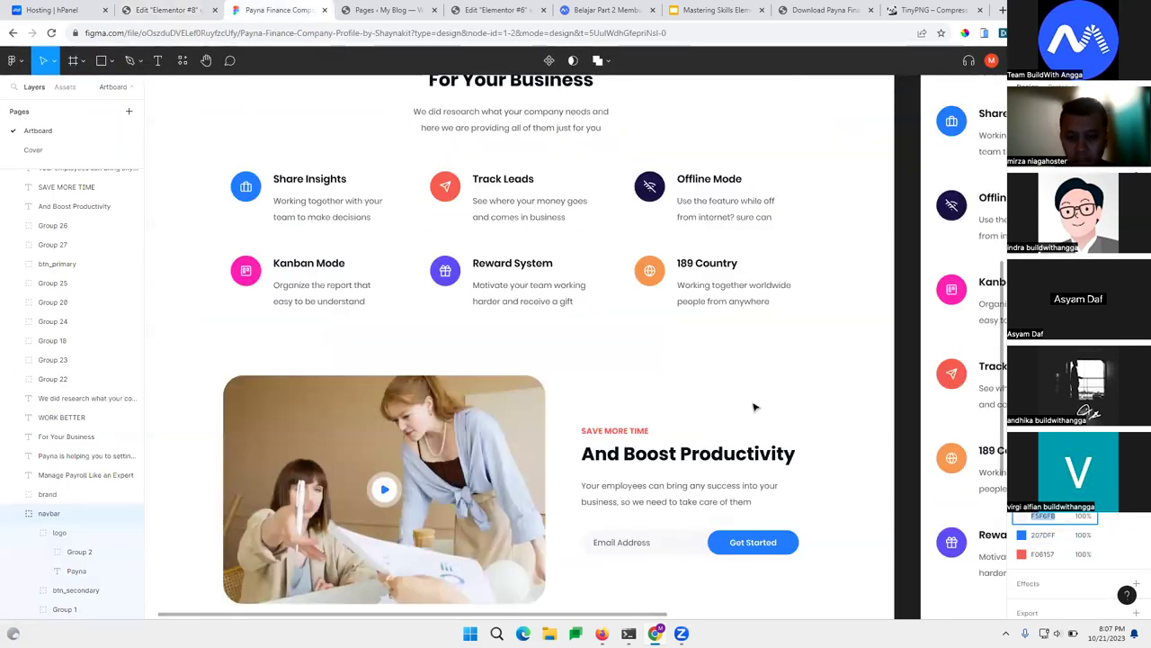
pyautogui.scroll(3, 754, 406)
pyautogui.scroll(5, 754, 406)
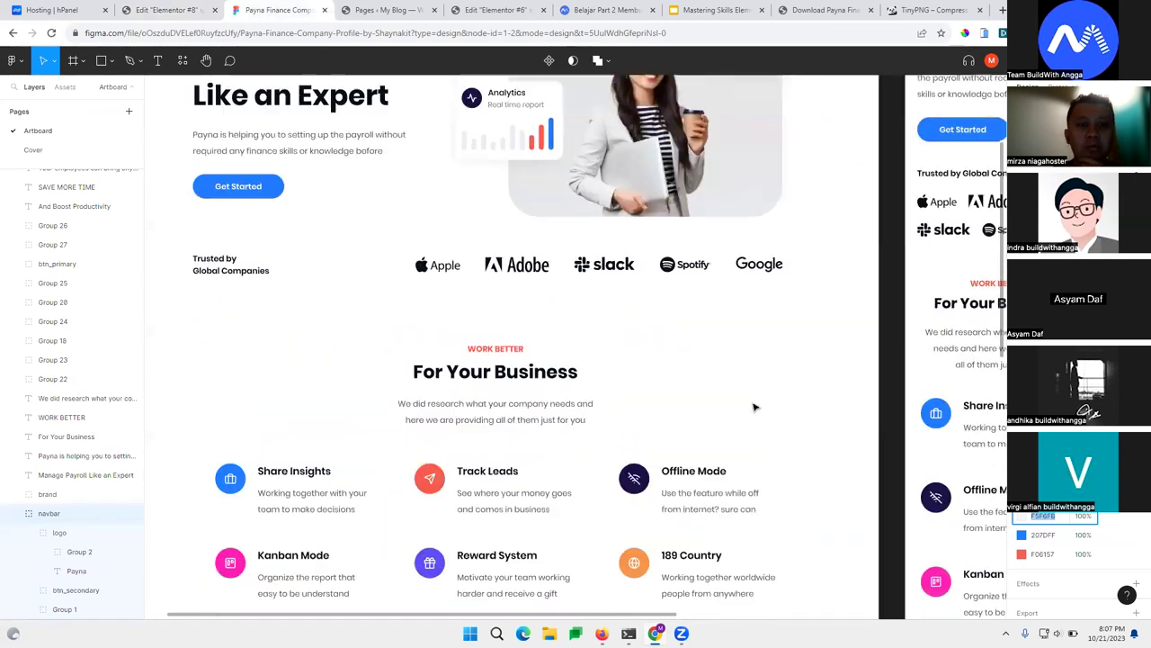
pyautogui.scroll(2, 754, 407)
pyautogui.scroll(-6, 754, 407)
pyautogui.scroll(6, 754, 406)
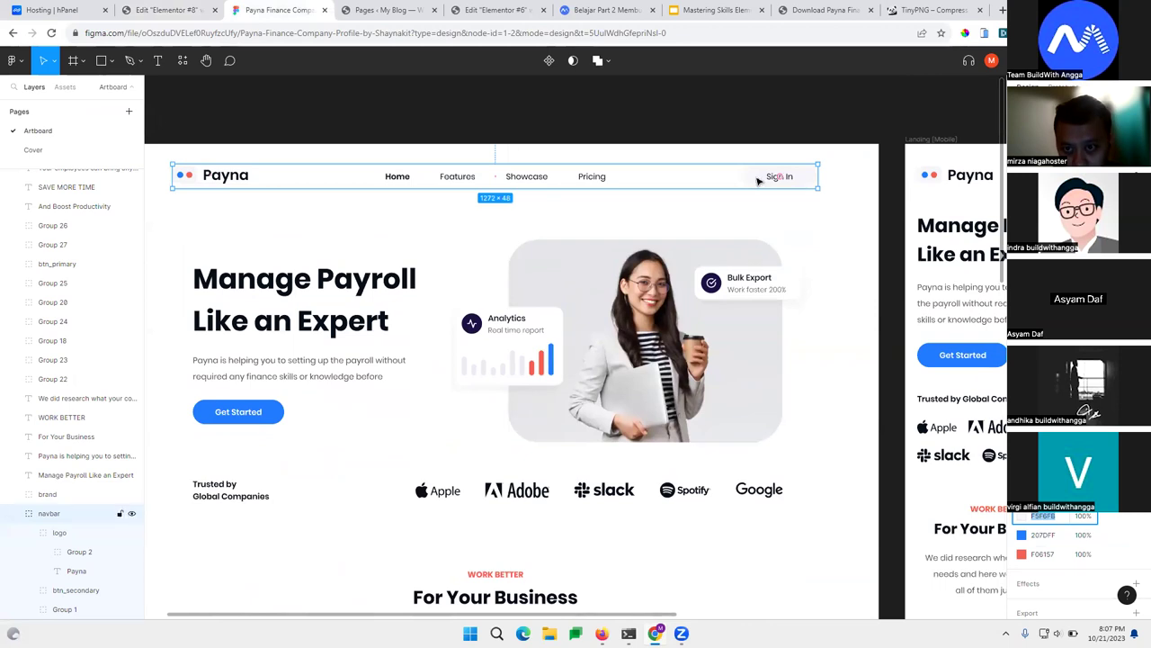
pyautogui.scroll(-1, 759, 180)
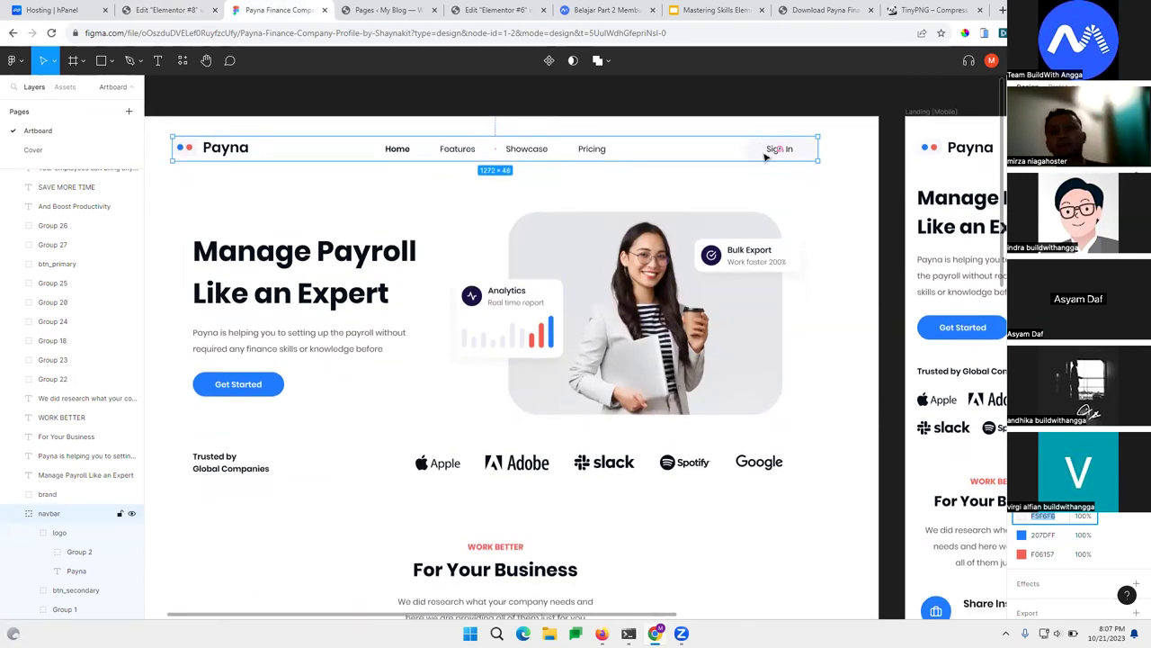
pyautogui.scroll(-6, 763, 156)
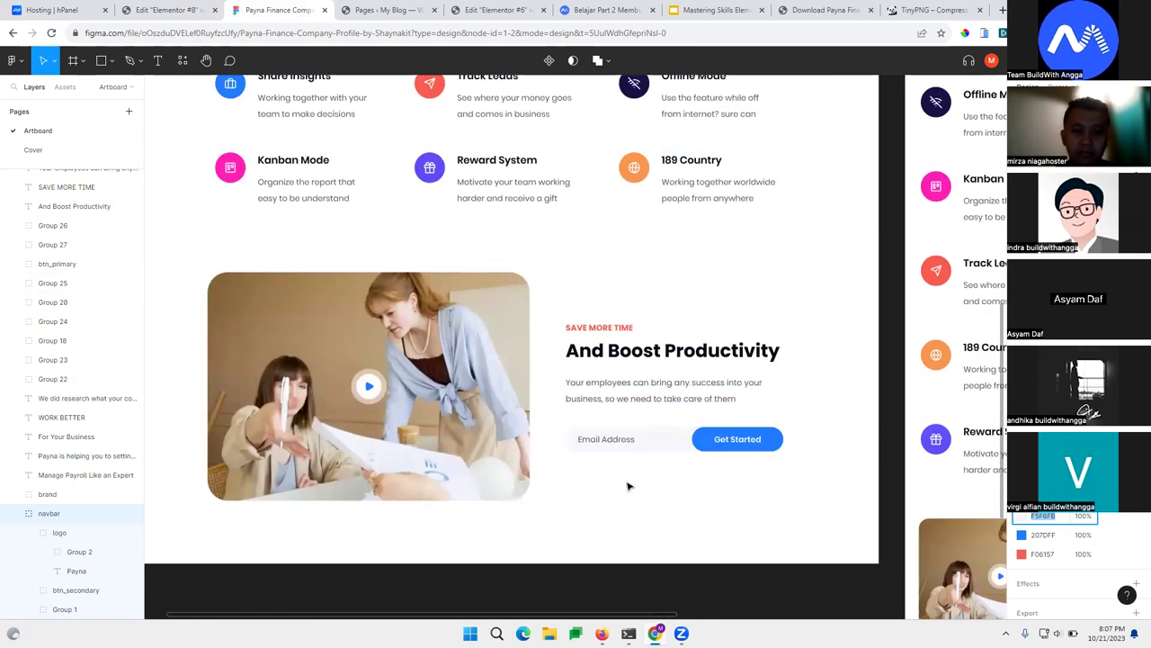
# Step: Name the fourth colour Grey with value F5F6FB and save the site settings
pyautogui.click(175, 9)
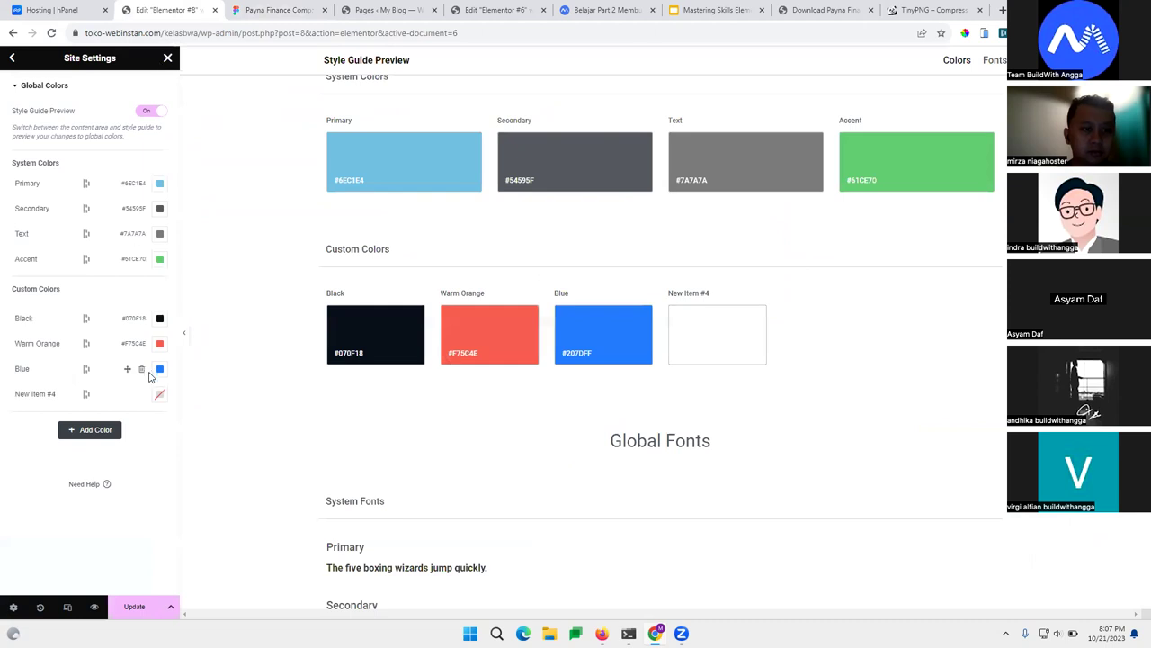
pyautogui.click(160, 395)
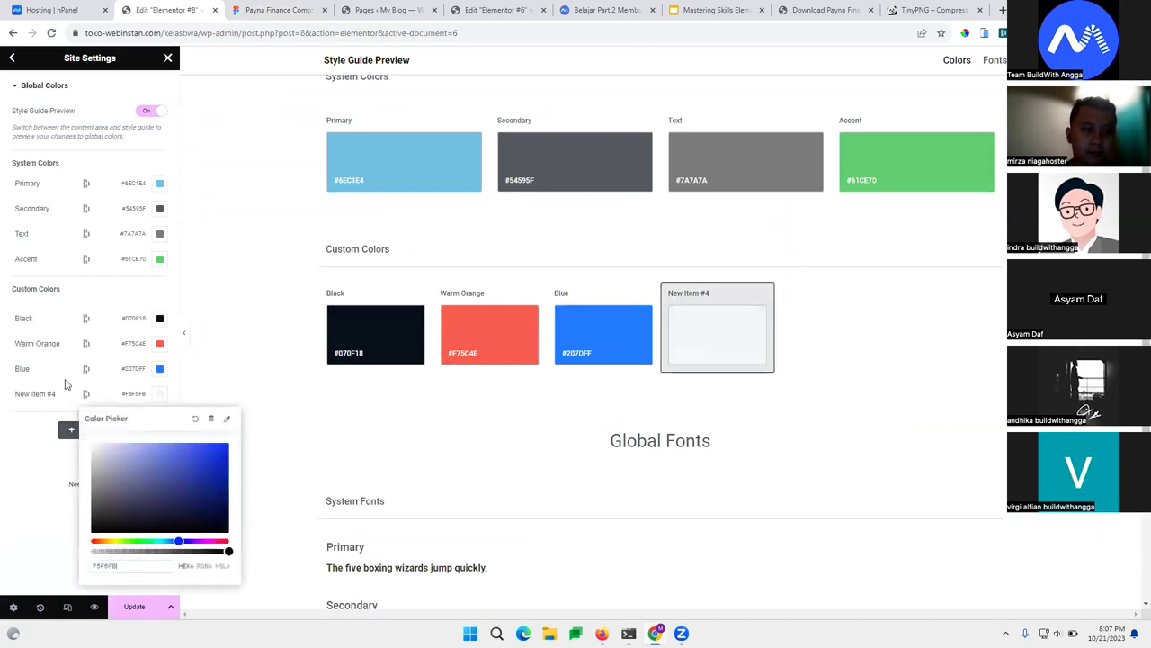
pyautogui.click(54, 388)
pyautogui.tripleClick(37, 389)
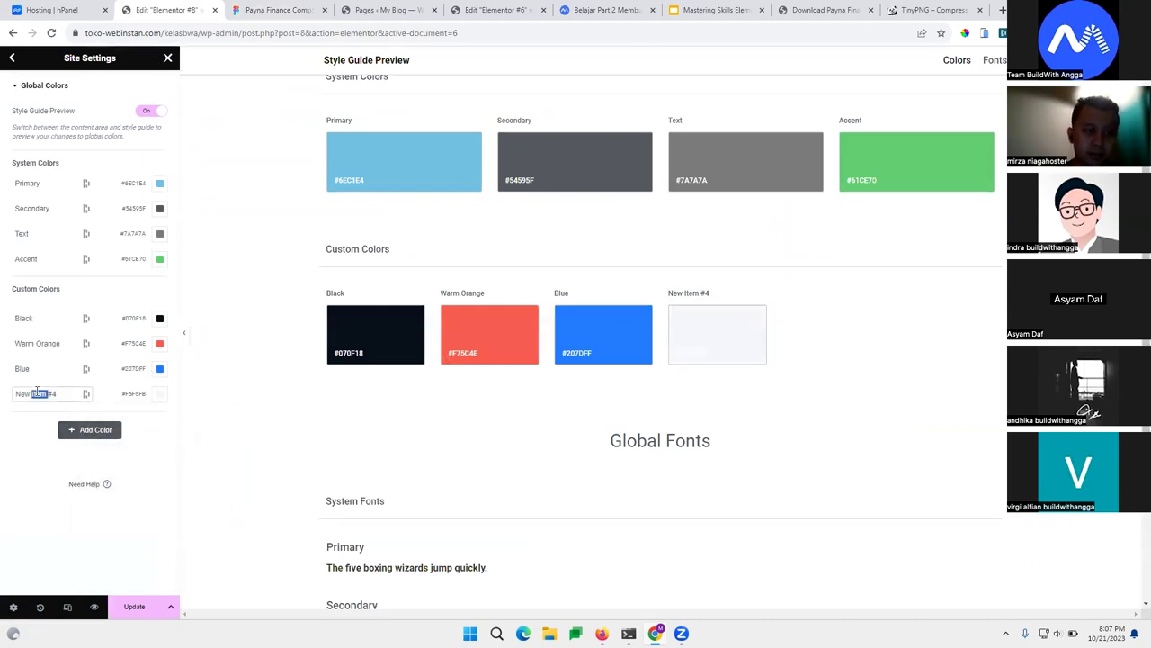
pyautogui.write('Grey')
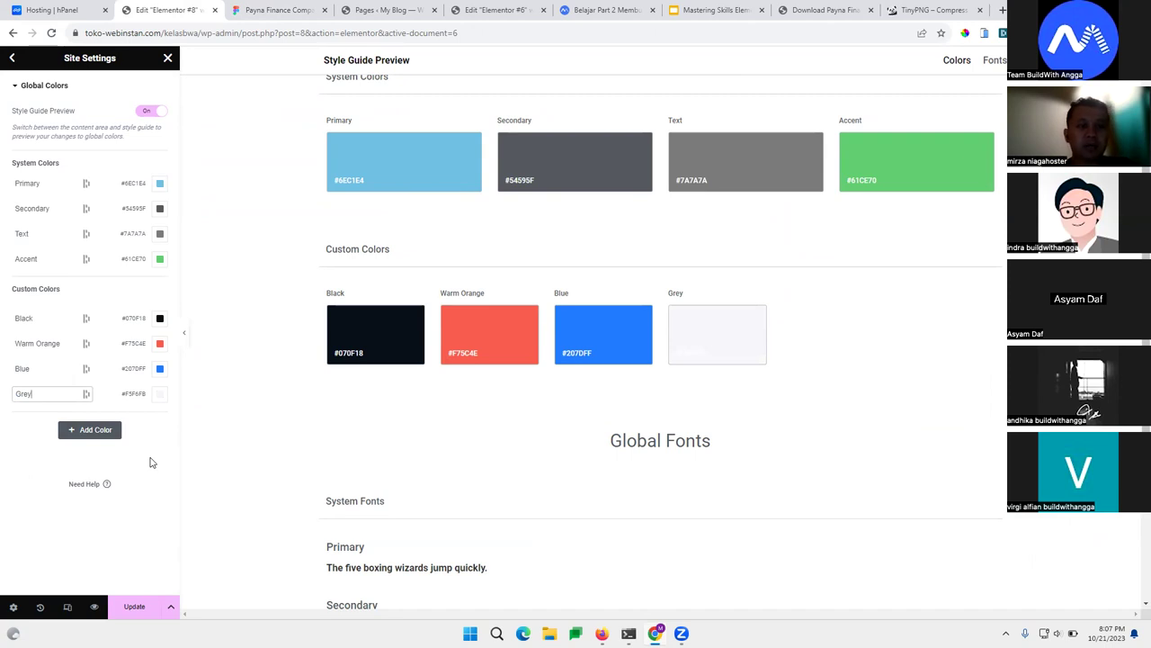
pyautogui.click(134, 605)
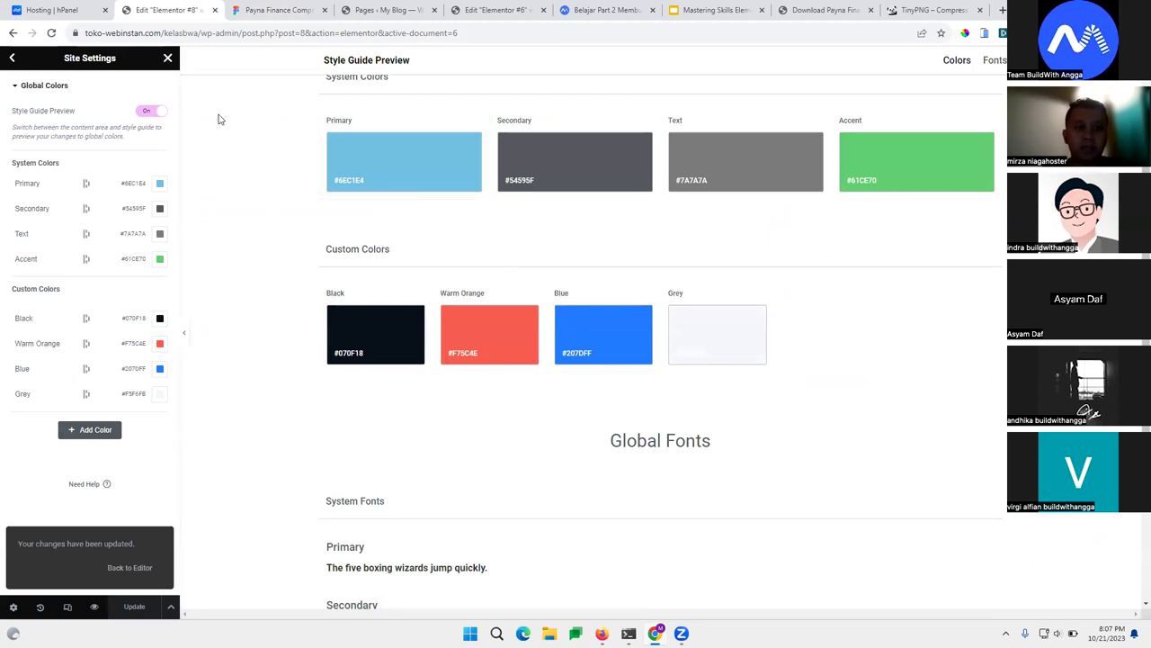
# Step: Go back to the Site Settings menu and open Global Fonts under Design System
pyautogui.click(10, 59)
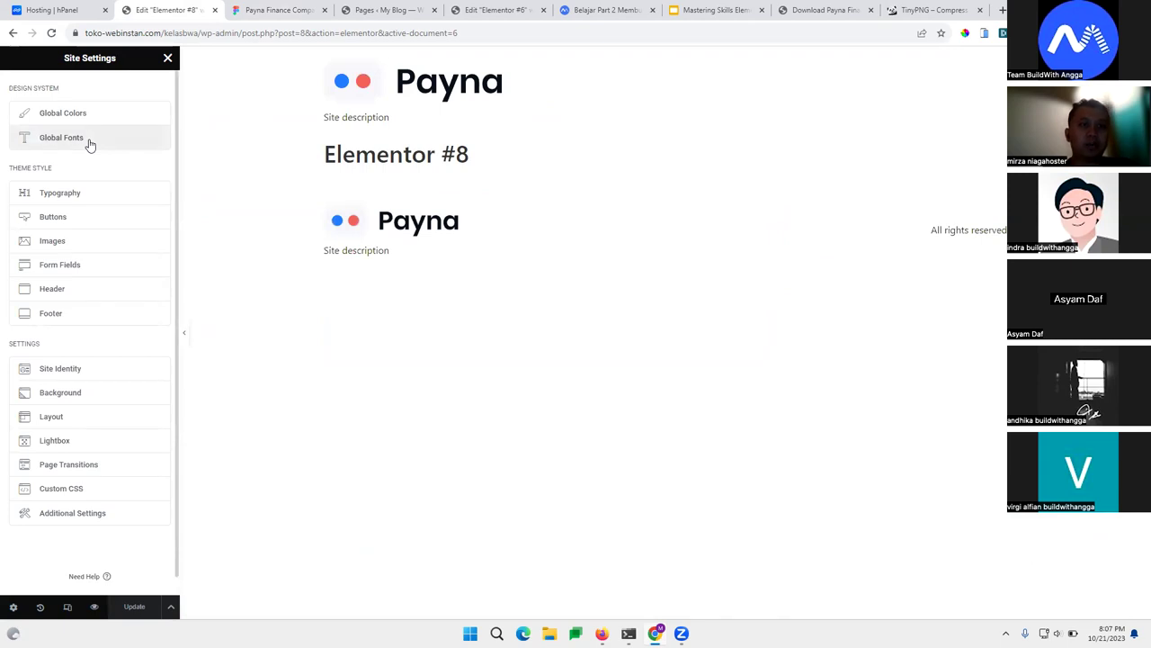
pyautogui.click(61, 138)
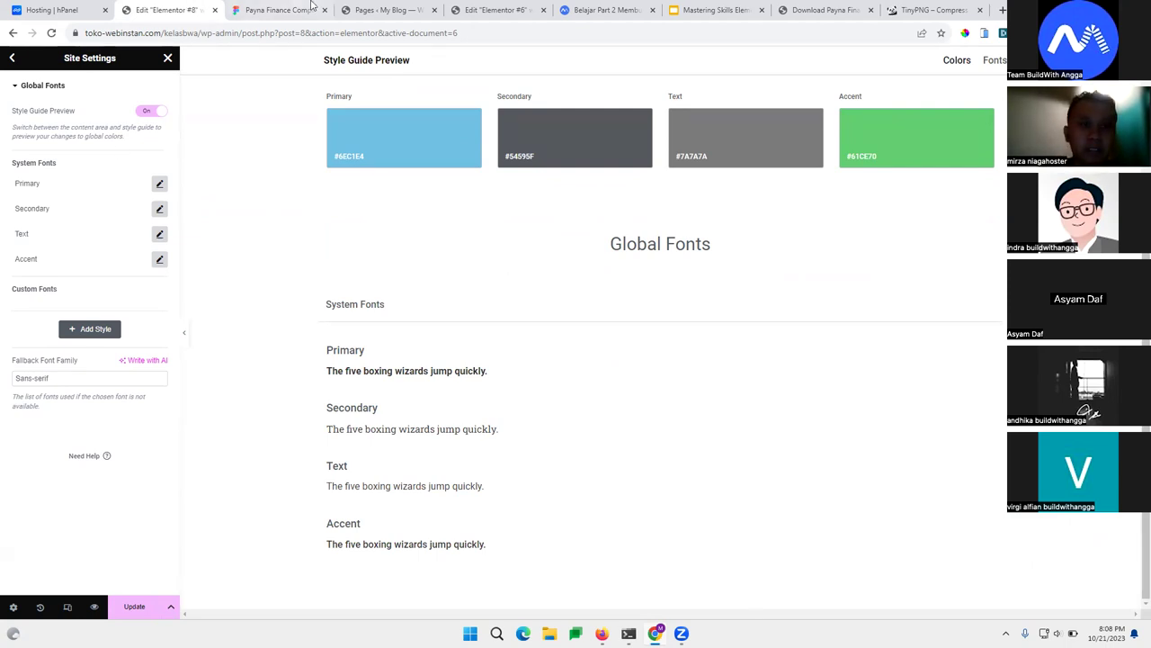
pyautogui.click(279, 10)
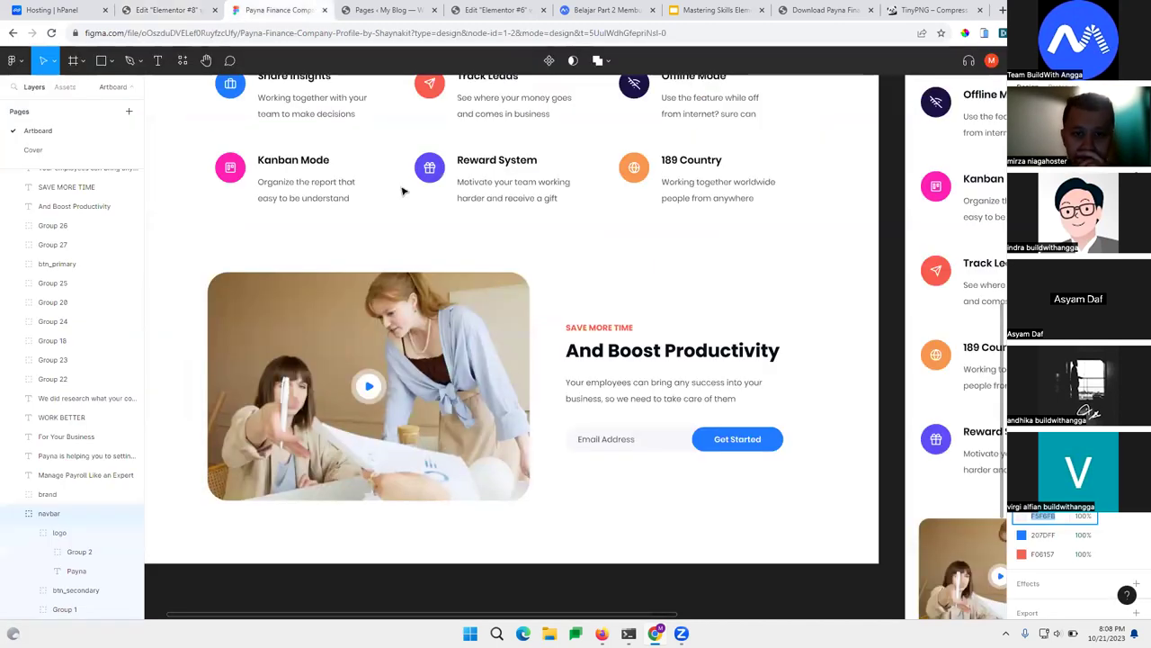
pyautogui.scroll(3, 411, 236)
pyautogui.scroll(-6, 413, 238)
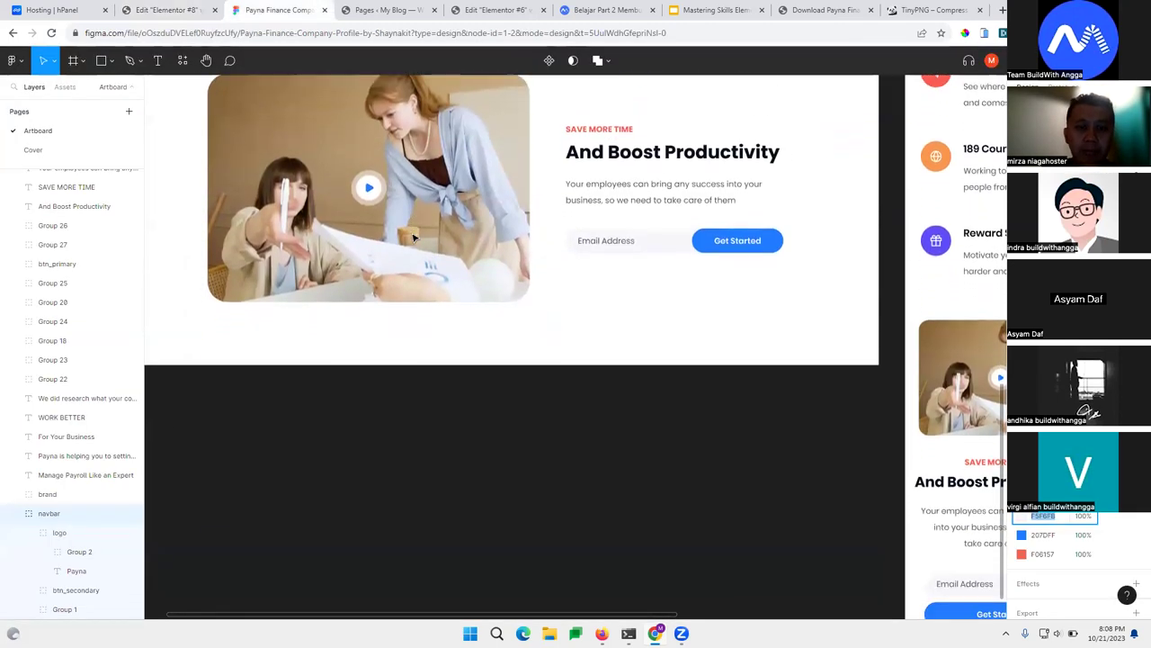
pyautogui.scroll(10, 414, 237)
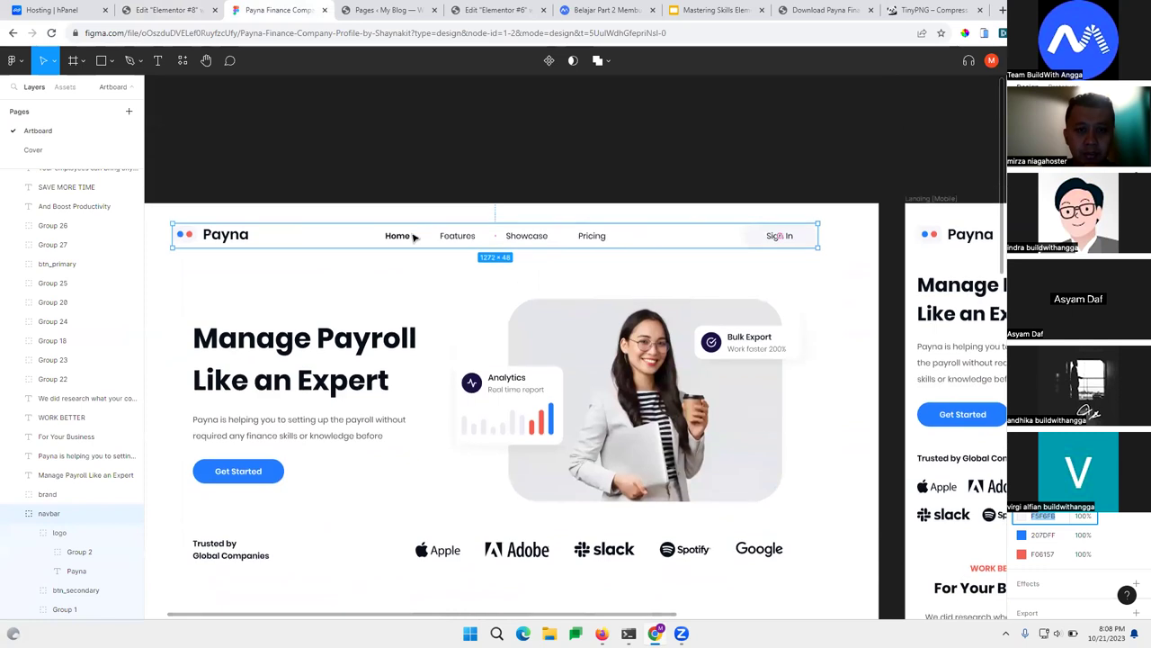
pyautogui.doubleClick(406, 238)
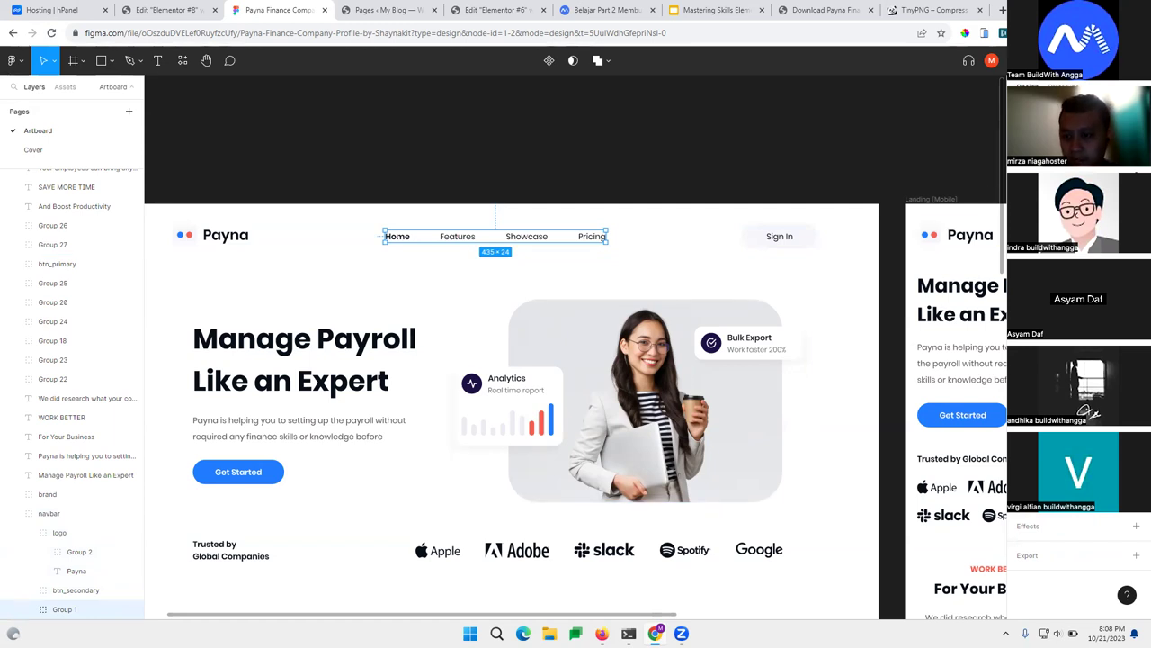
pyautogui.doubleClick(387, 339)
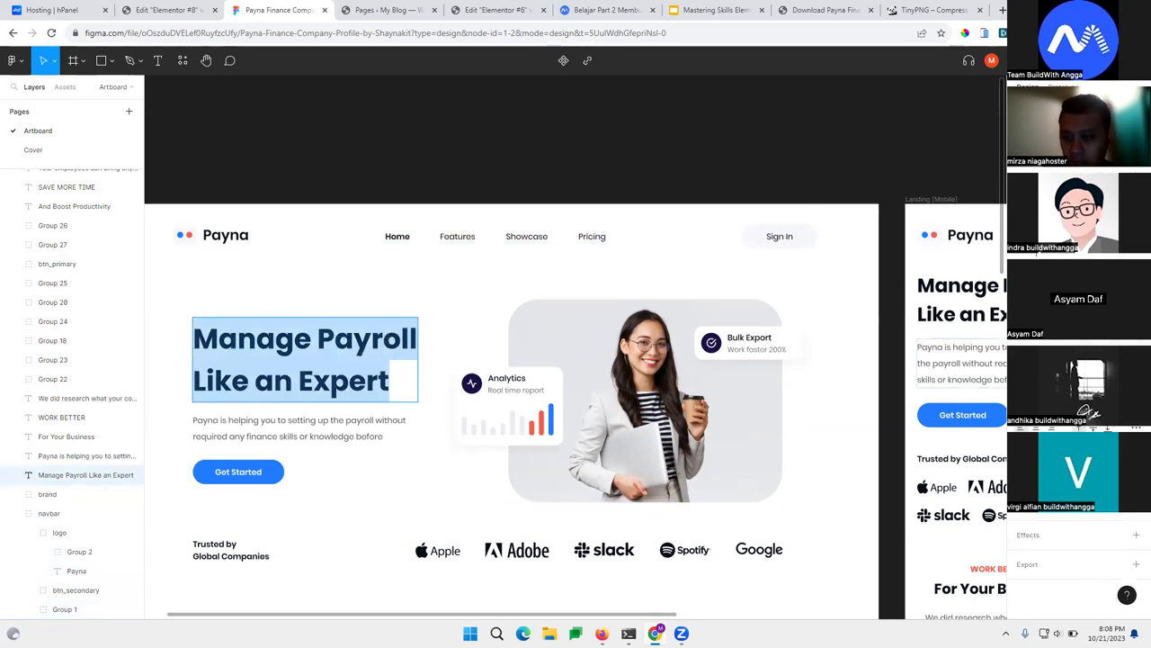
pyautogui.click(468, 234)
pyautogui.click(594, 237)
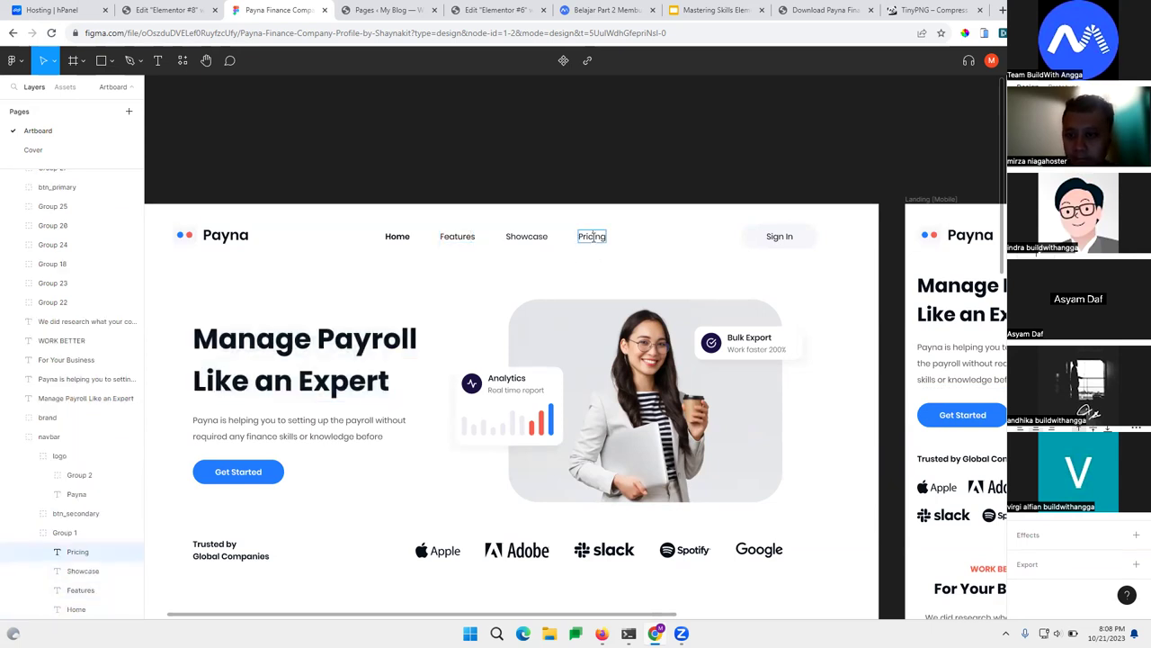
pyautogui.click(782, 243)
pyautogui.click(328, 340)
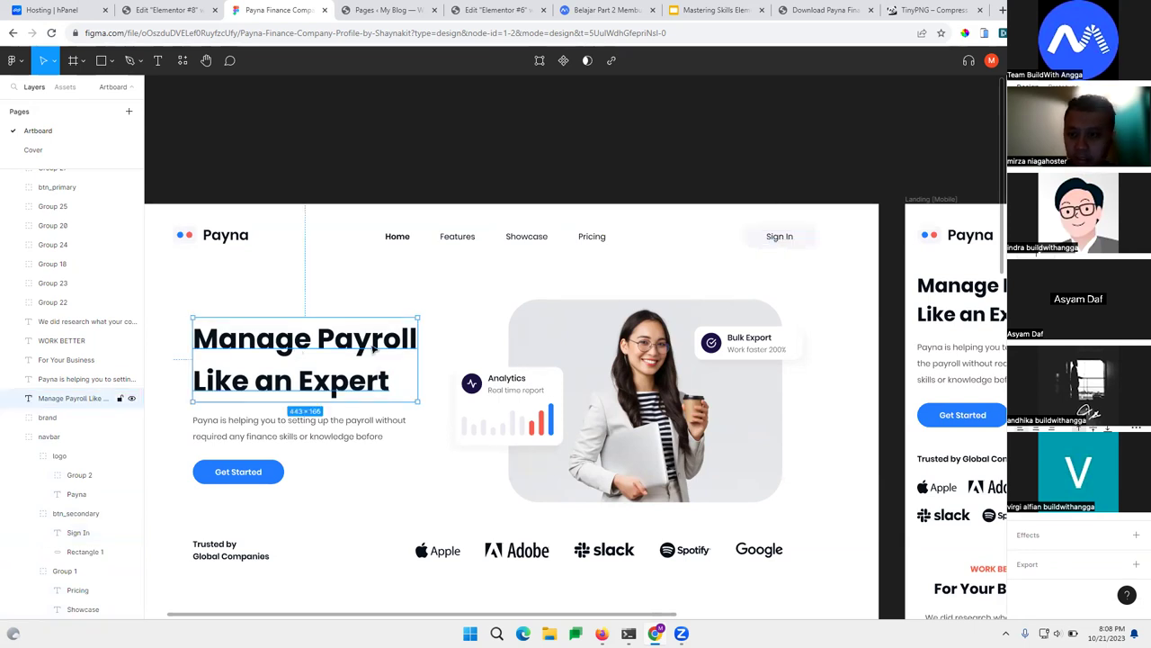
pyautogui.scroll(-3, 387, 355)
pyautogui.click(443, 409)
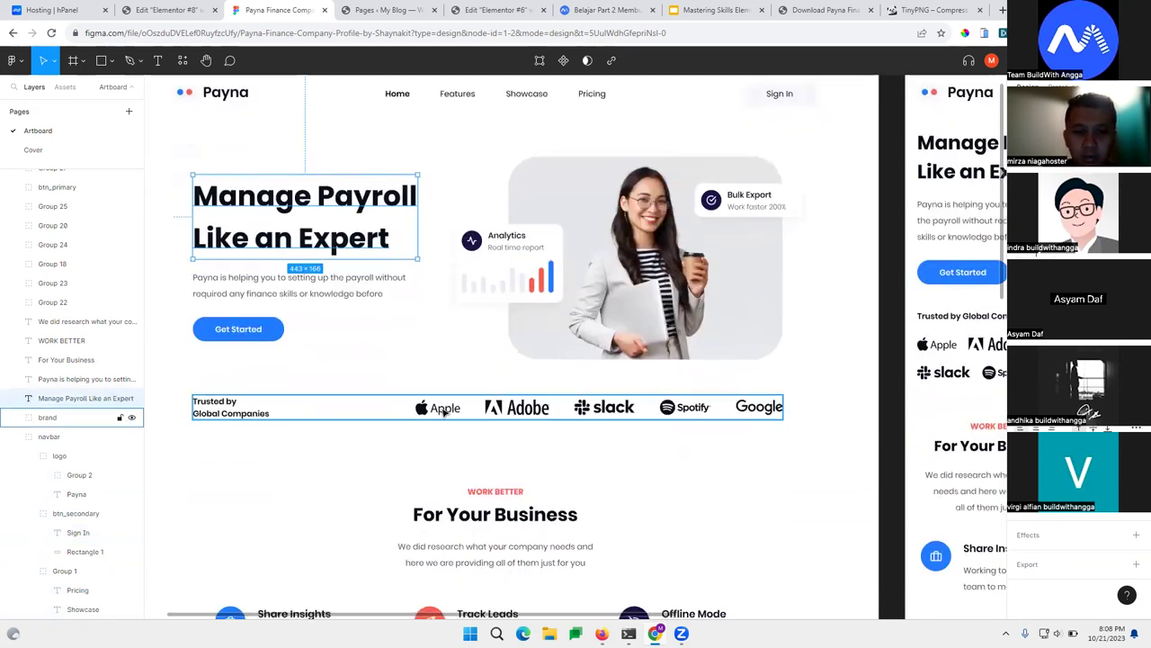
pyautogui.doubleClick(214, 411)
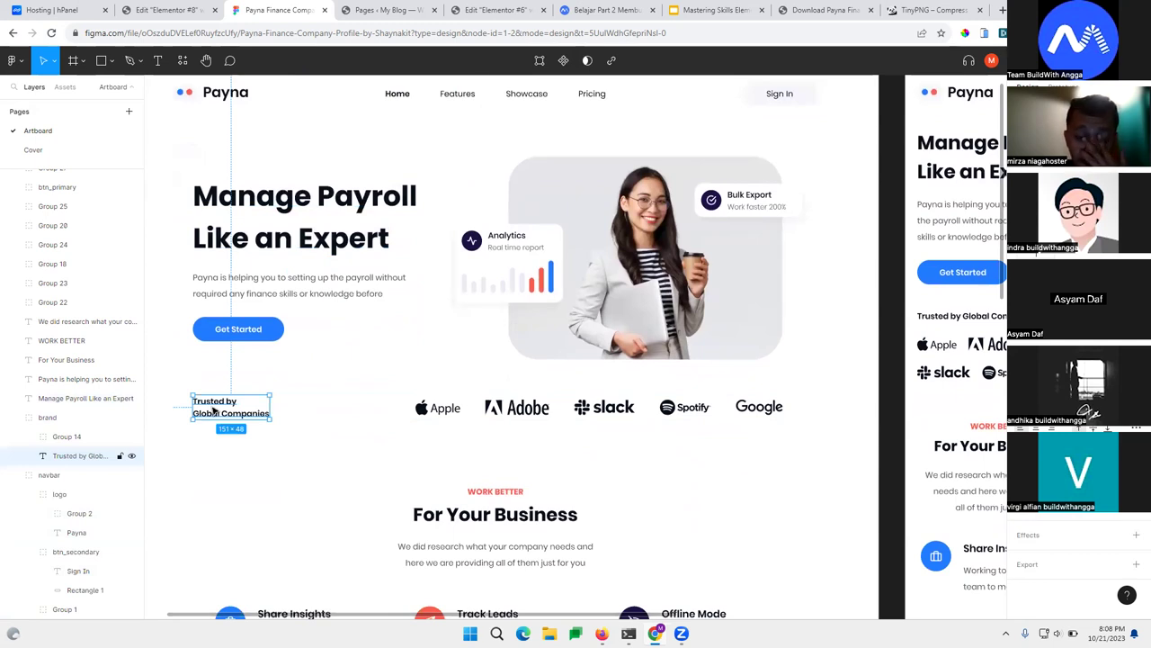
pyautogui.click(184, 9)
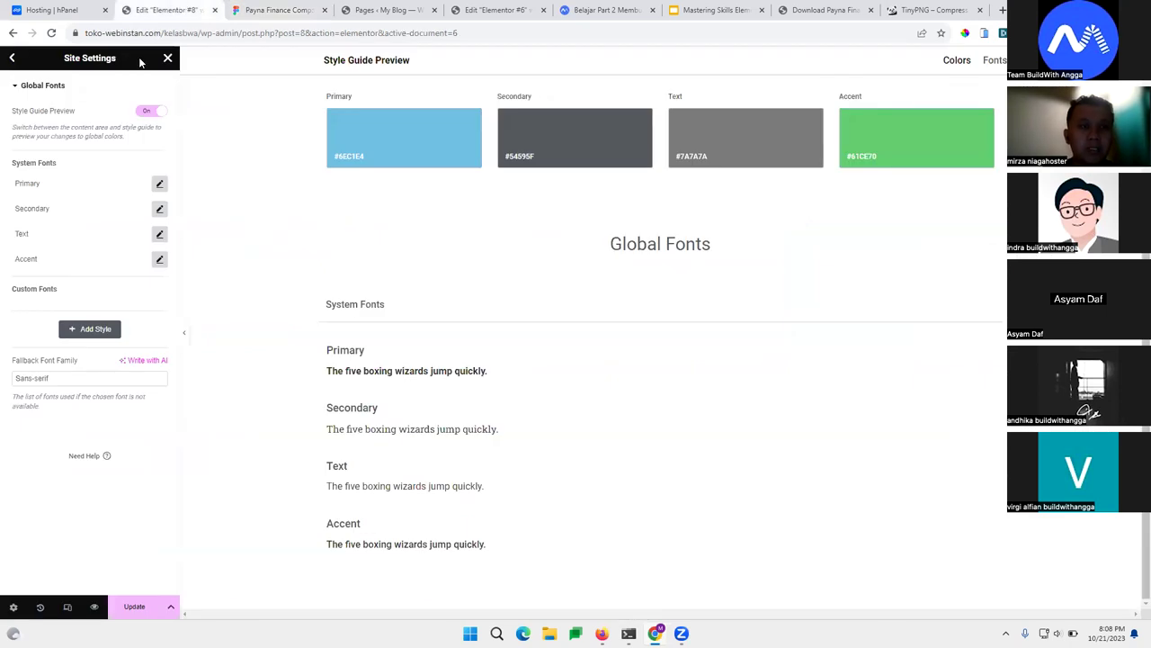
# Step: Set the Primary and Secondary system fonts' family to Poppins
pyautogui.click(159, 184)
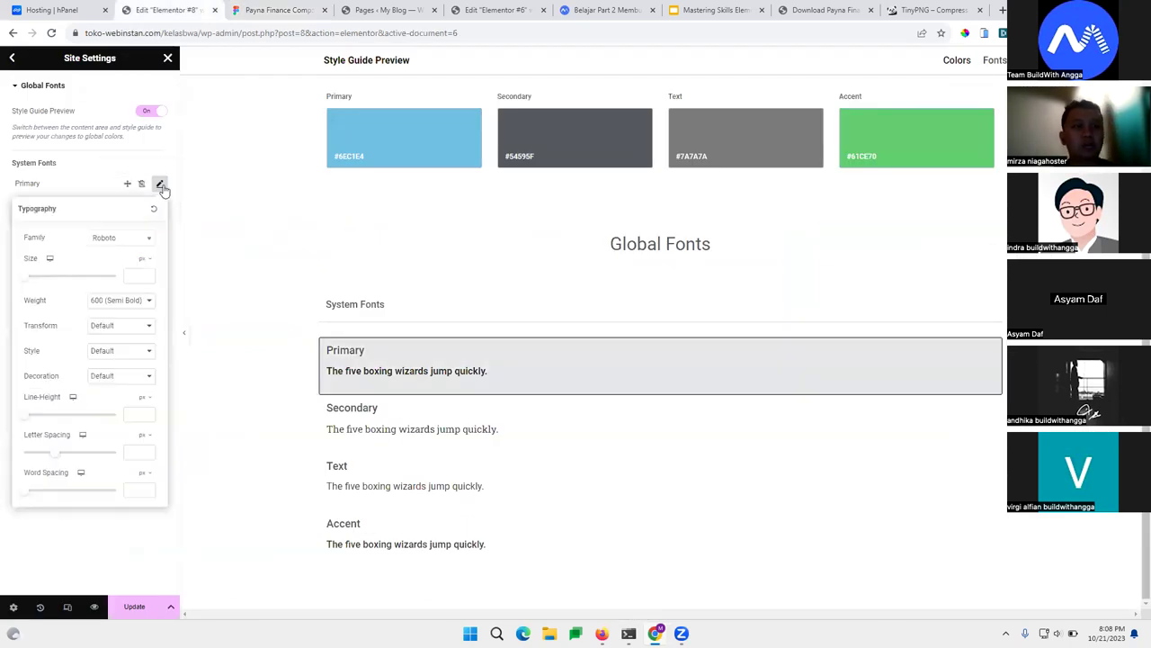
pyautogui.click(119, 241)
pyautogui.write('poppp')
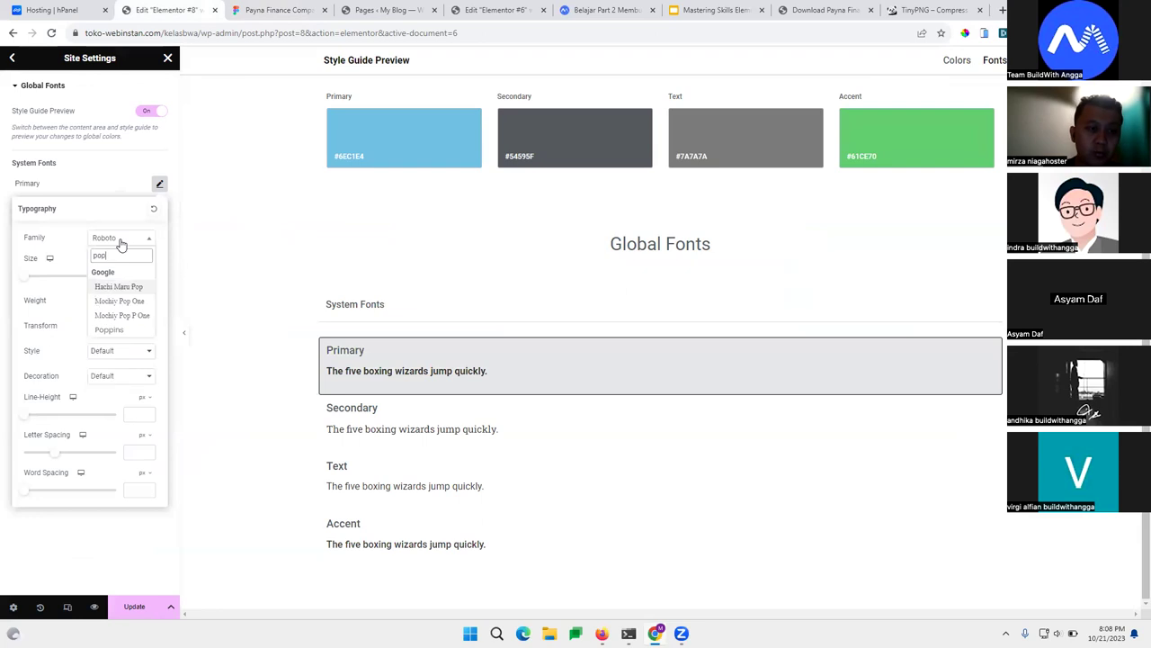
pyautogui.press('BackSpace')
pyautogui.press('Return')
pyautogui.click(101, 164)
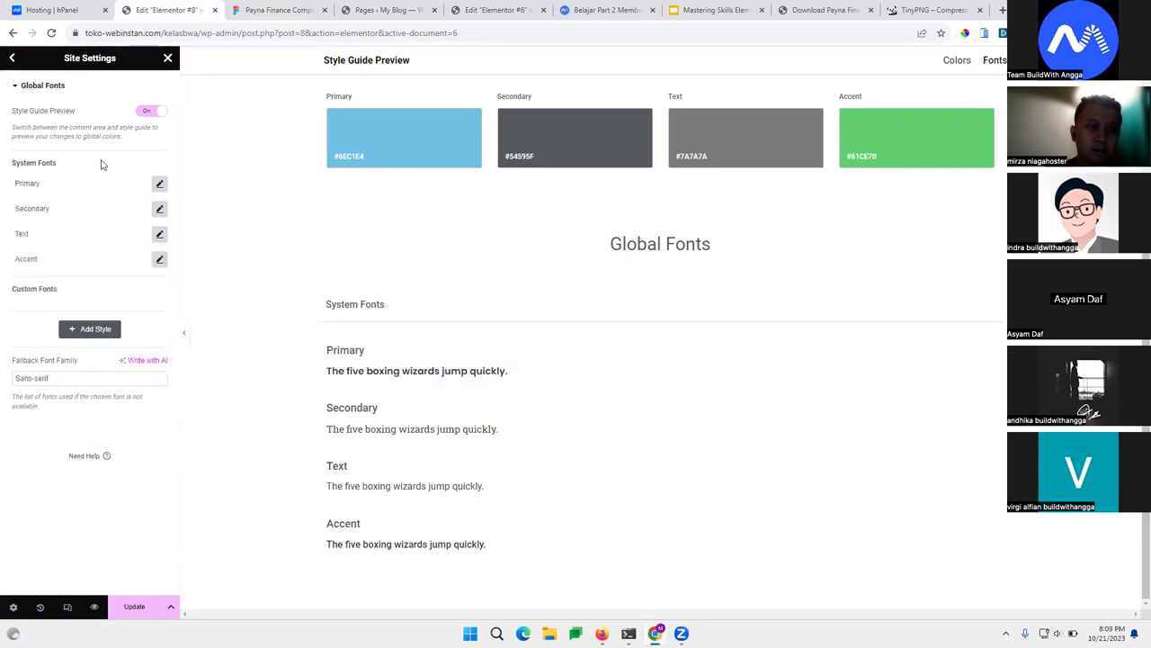
pyautogui.click(159, 209)
pyautogui.click(127, 262)
pyautogui.write('pop')
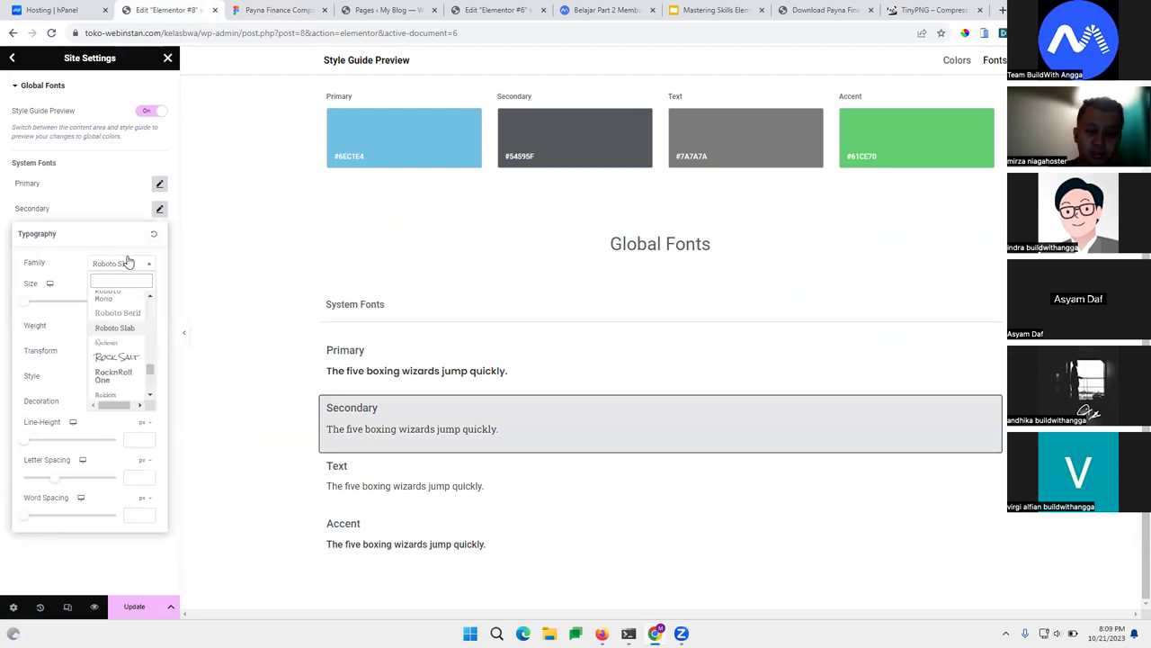
pyautogui.write('p')
pyautogui.click(108, 311)
pyautogui.click(88, 208)
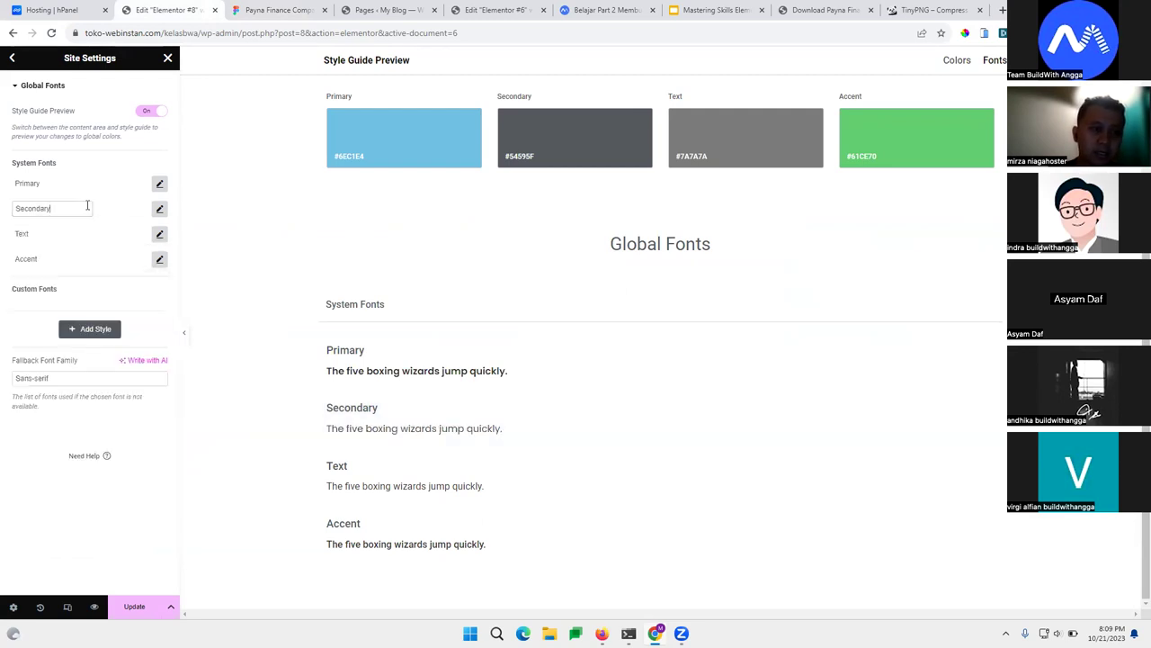
# Step: Set the Text and Accent system fonts' family to Poppins
pyautogui.click(159, 235)
pyautogui.click(127, 291)
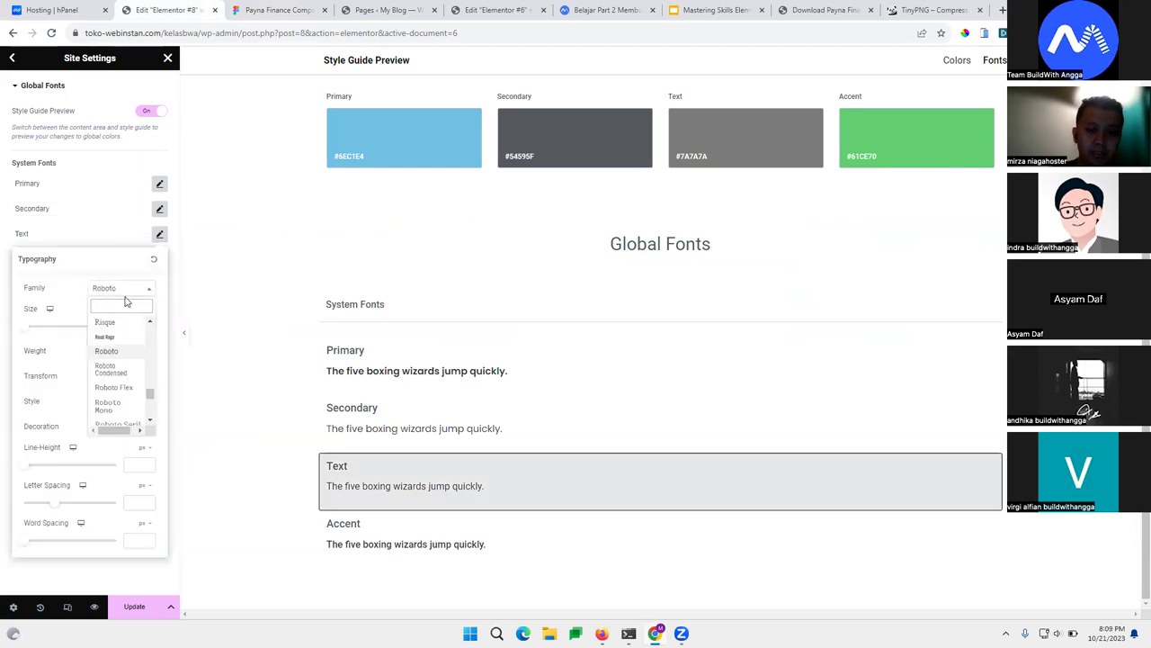
pyautogui.write('p')
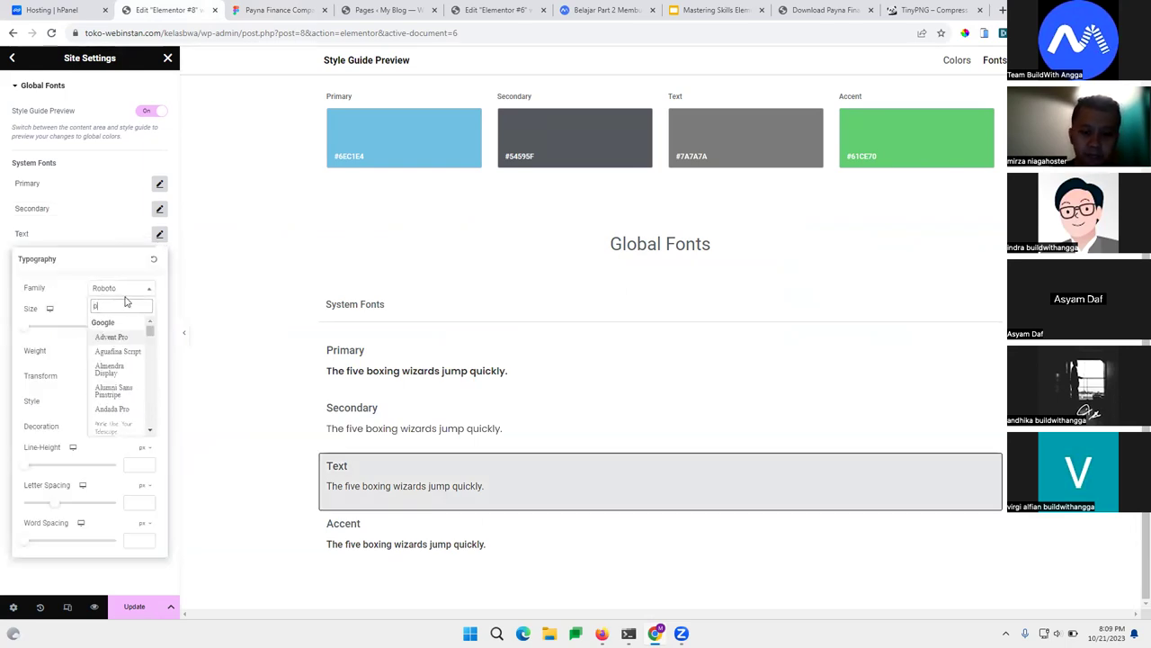
pyautogui.write('oo')
pyautogui.press('BackSpace')
pyautogui.write('p')
pyautogui.press('Return')
pyautogui.click(85, 228)
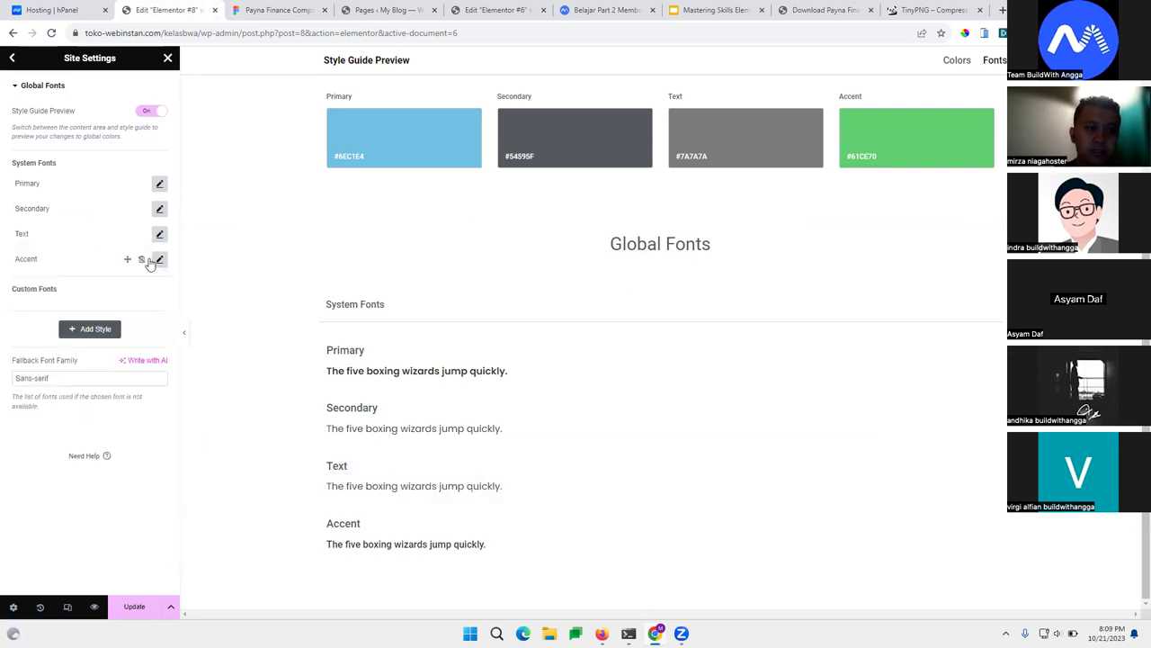
pyautogui.click(159, 258)
pyautogui.click(126, 321)
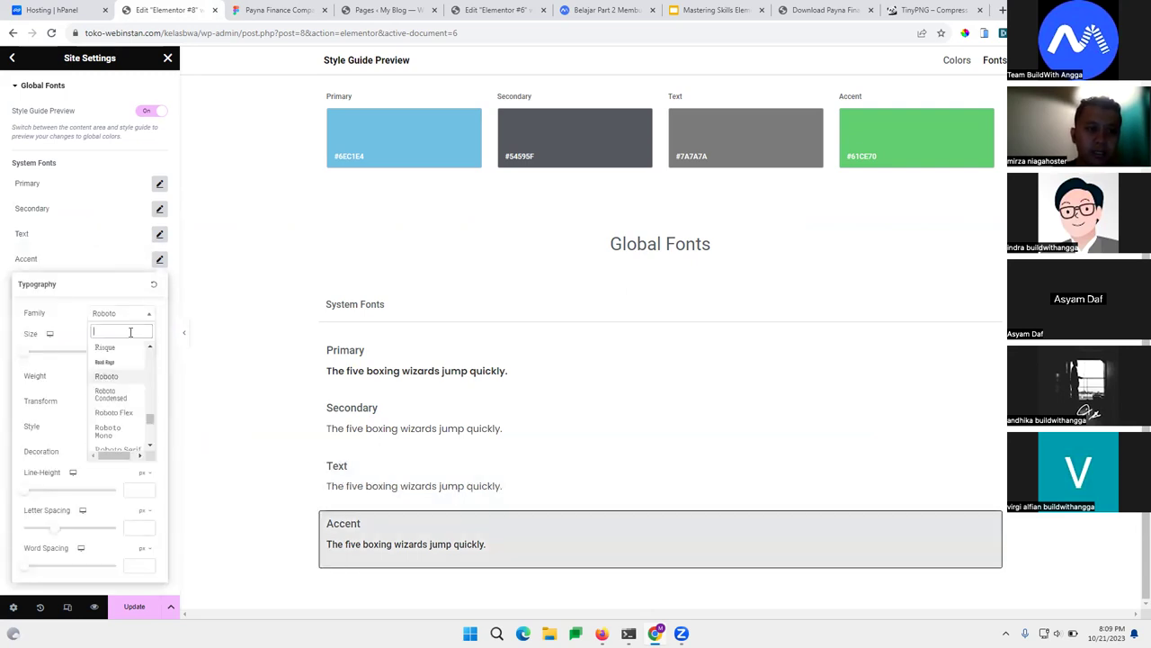
pyautogui.write('op')
pyautogui.write('poppins')
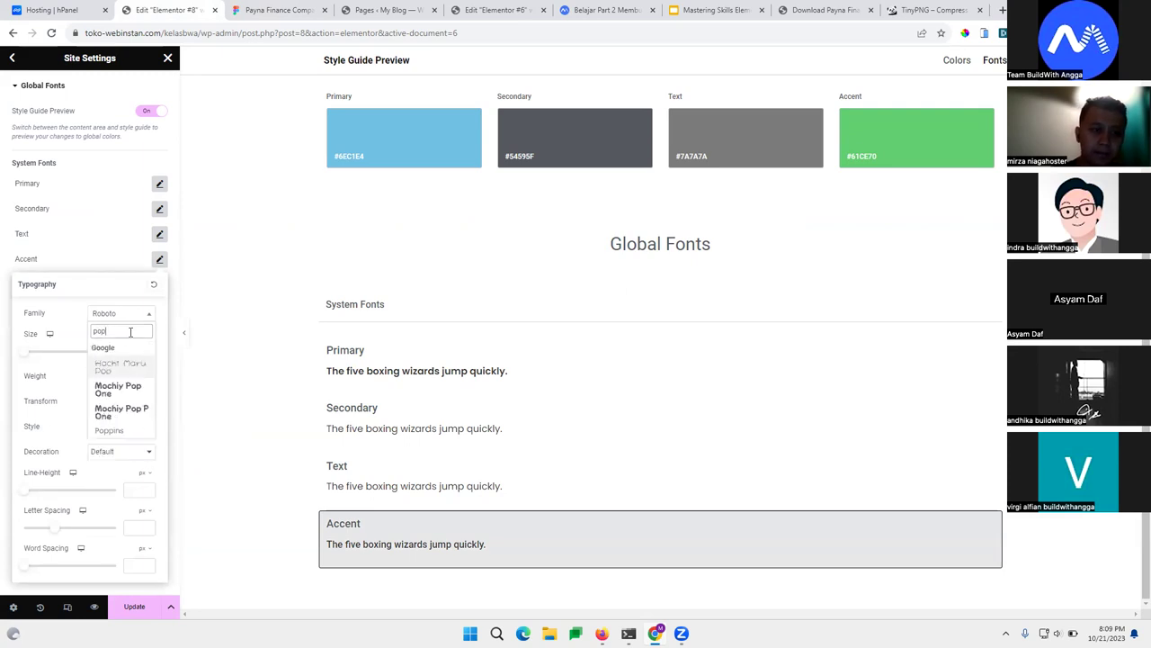
pyautogui.press('Return')
pyautogui.click(88, 260)
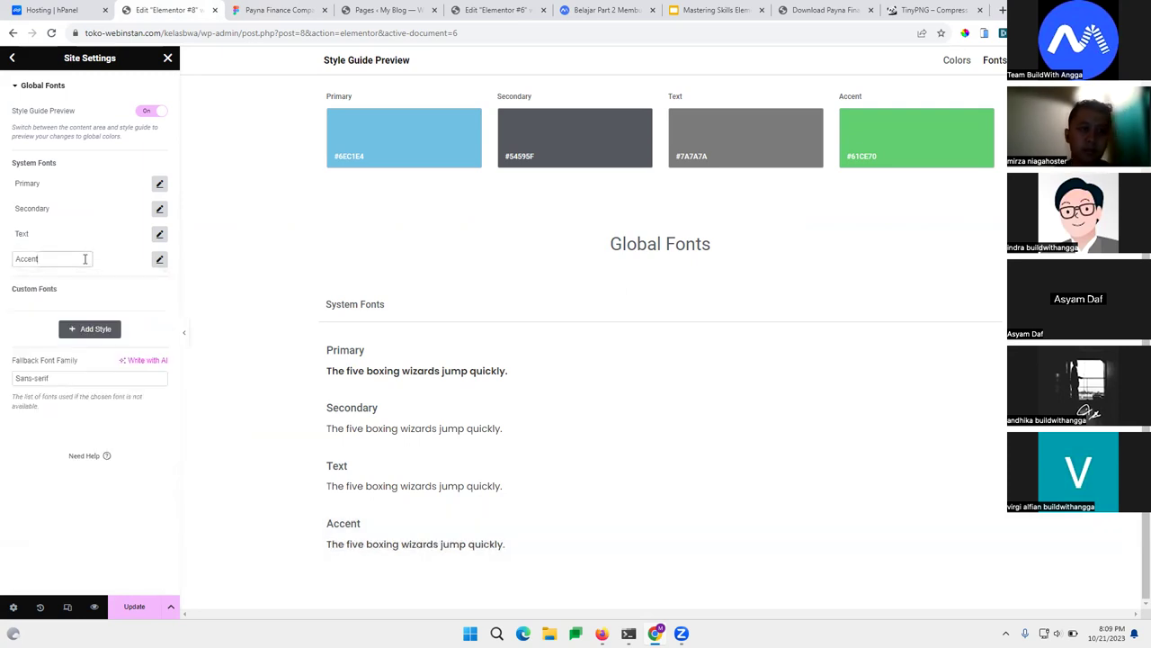
# Step: Edit the Accent and Secondary font names, then right-click the browser tab bar
pyautogui.click(97, 175)
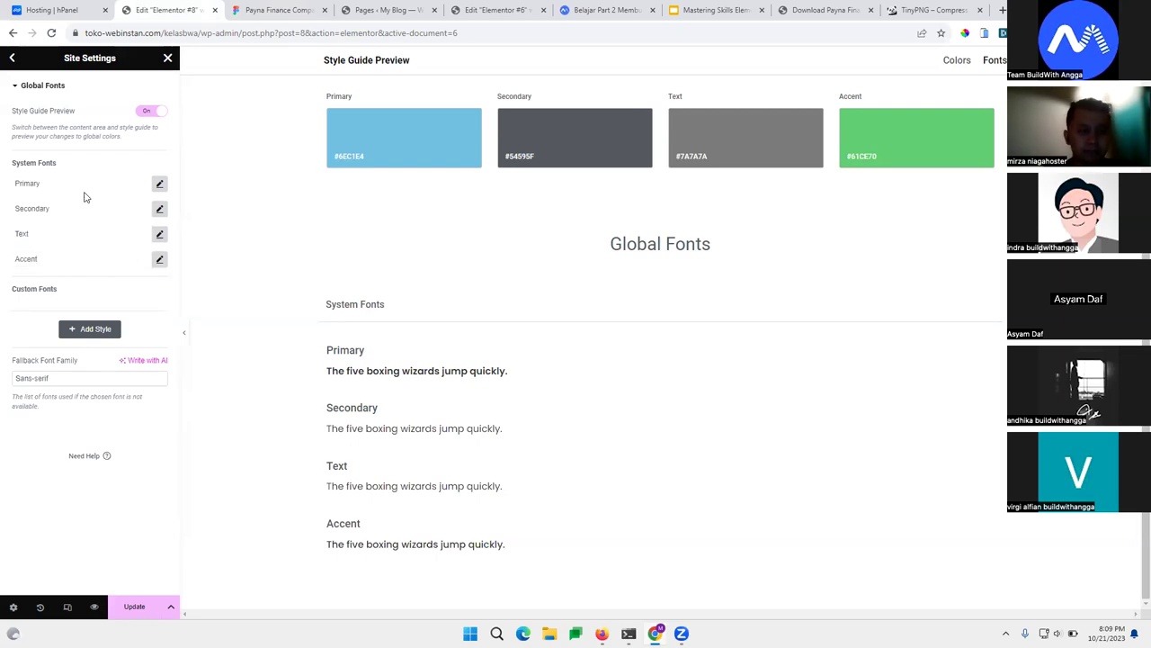
pyautogui.click(79, 208)
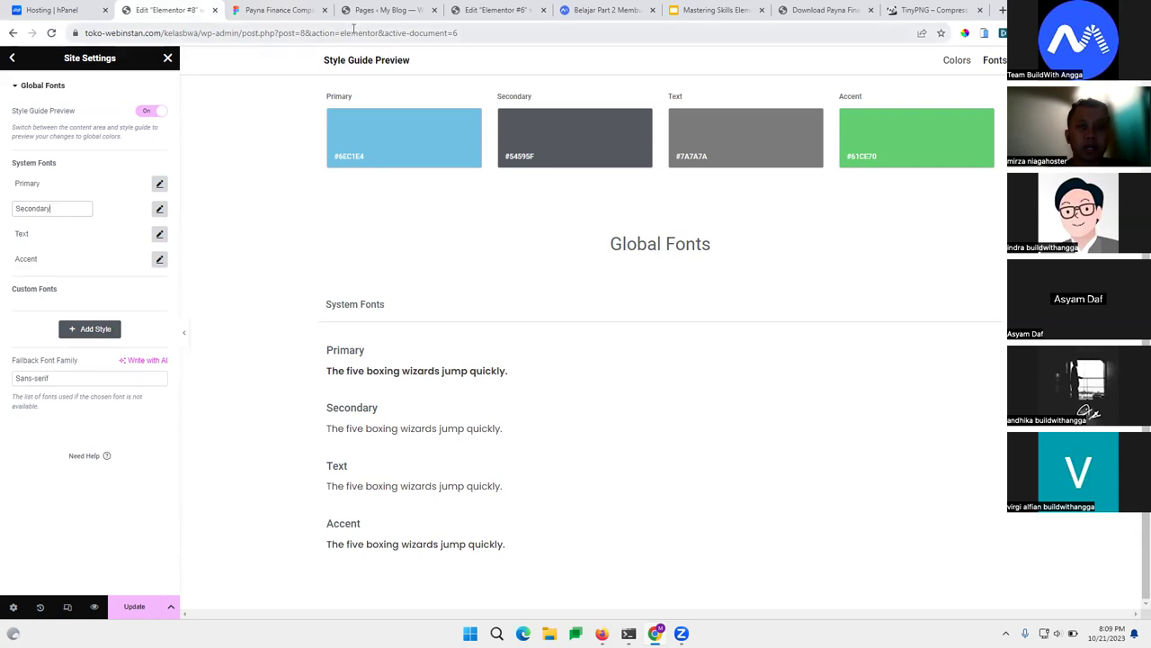
pyautogui.moveTo(494, 4)
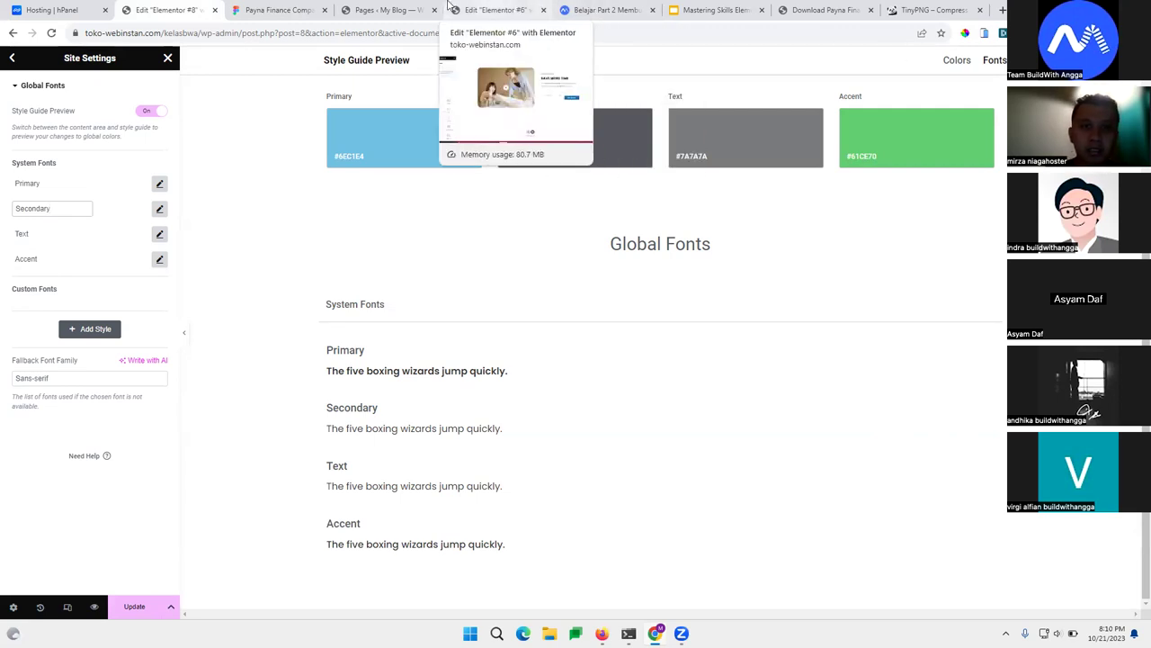
pyautogui.rightClick(513, 9)
# Step: Inspect the Manage Payroll Like an Expert heading's font family and weight in Figma
pyautogui.click(274, 4)
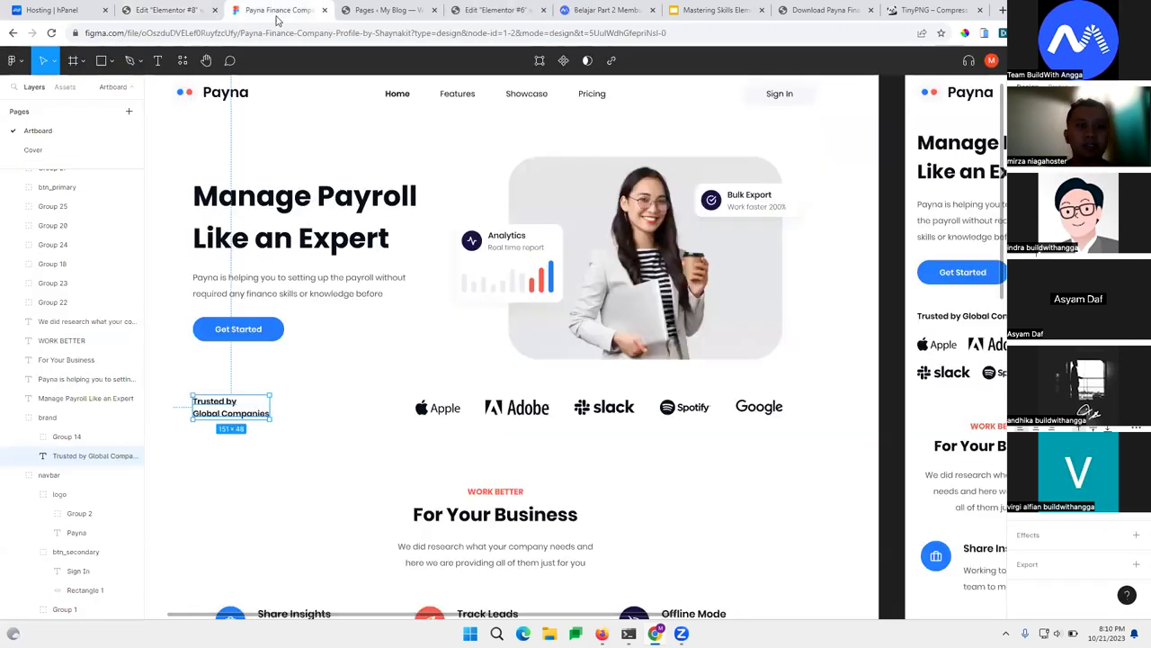
pyautogui.click(350, 196)
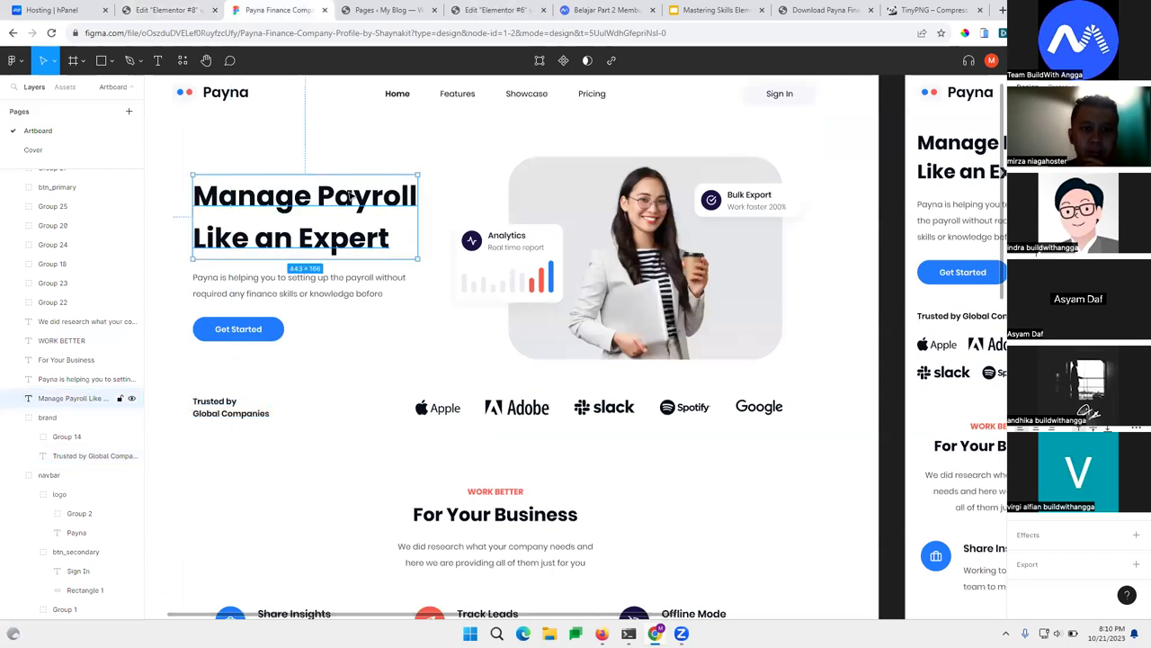
pyautogui.scroll(2, 350, 196)
pyautogui.hscroll(-1, 348, 194)
pyautogui.scroll(-2, 346, 190)
pyautogui.scroll(1, 349, 192)
pyautogui.scroll(-5, 350, 194)
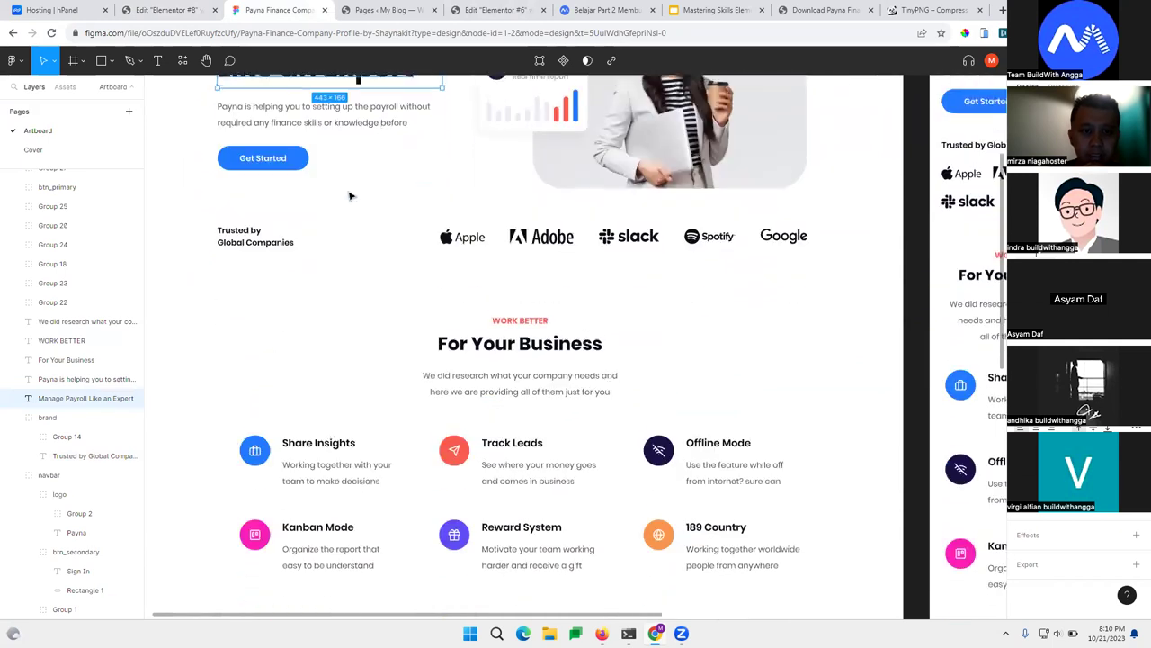
pyautogui.scroll(-3, 350, 196)
pyautogui.scroll(4, 350, 196)
pyautogui.hscroll(-1, 350, 196)
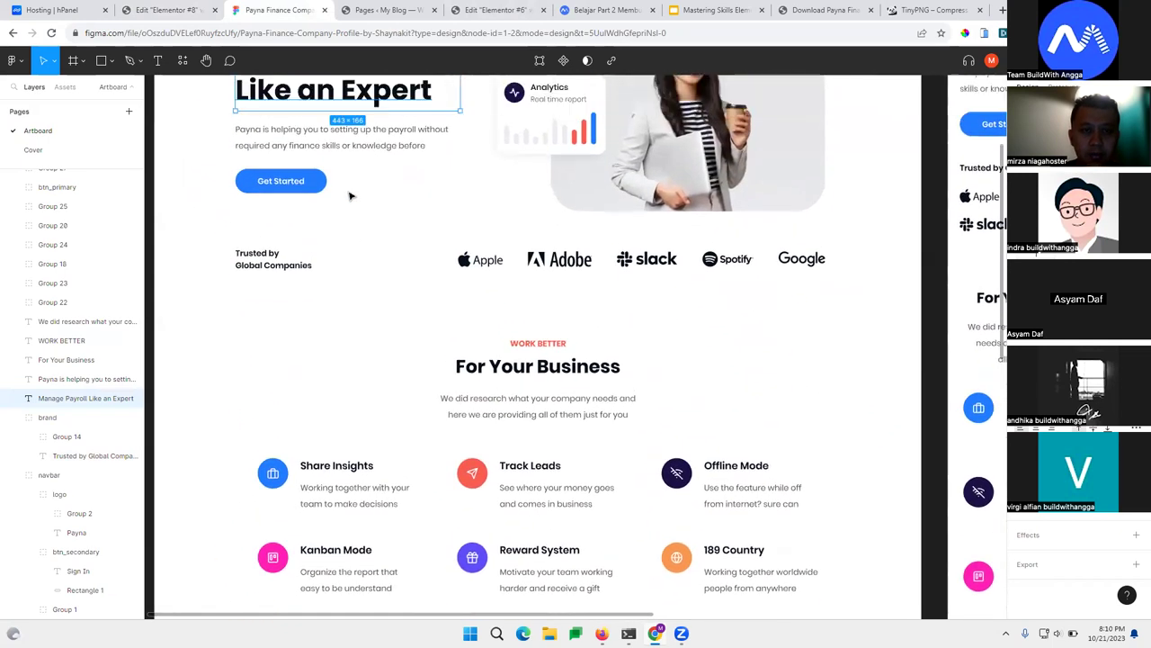
pyautogui.scroll(4, 350, 196)
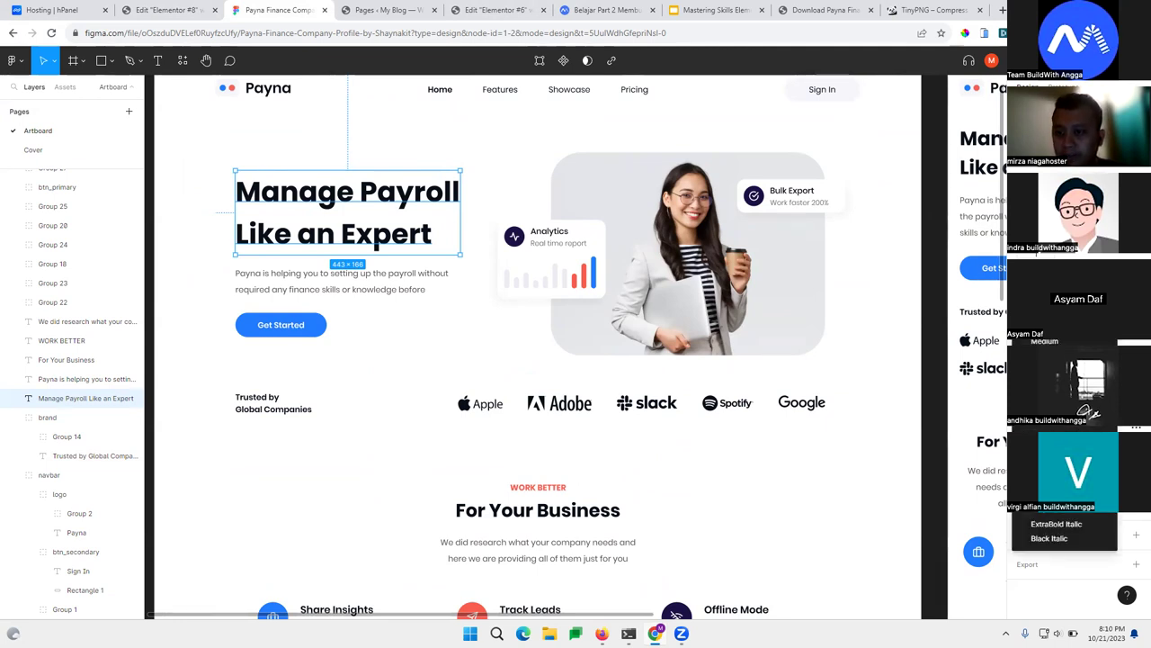
pyautogui.press('Escape')
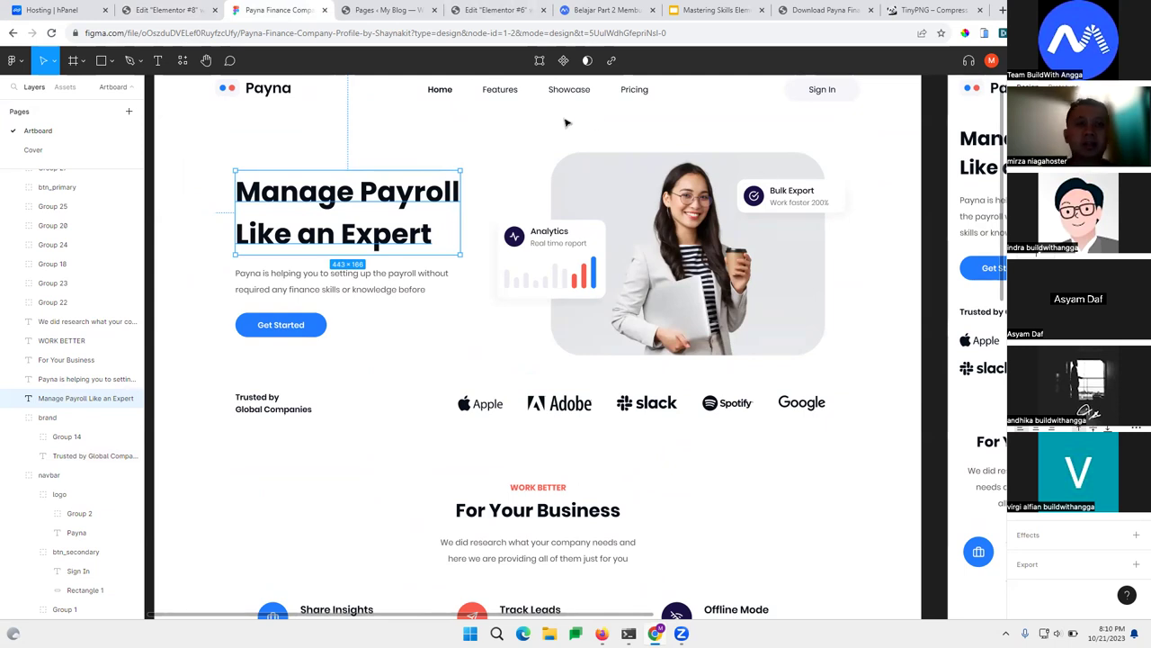
pyautogui.click(159, 7)
# Step: Add a new custom global font and name it Headline
pyautogui.click(90, 328)
pyautogui.click(45, 318)
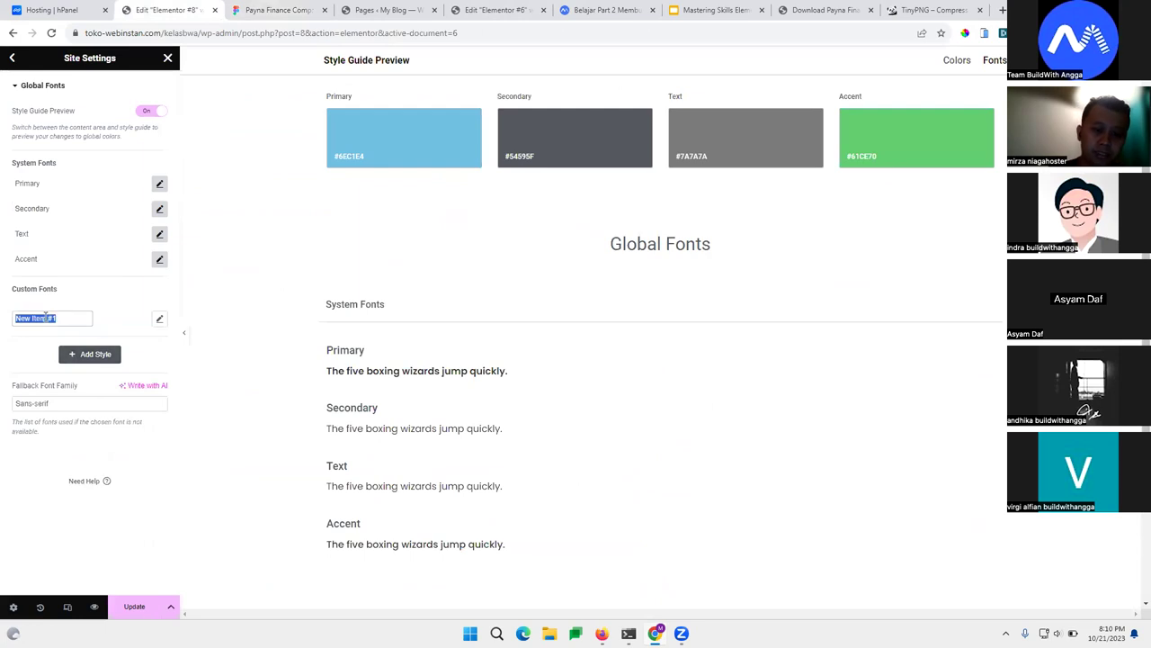
pyautogui.write('Head')
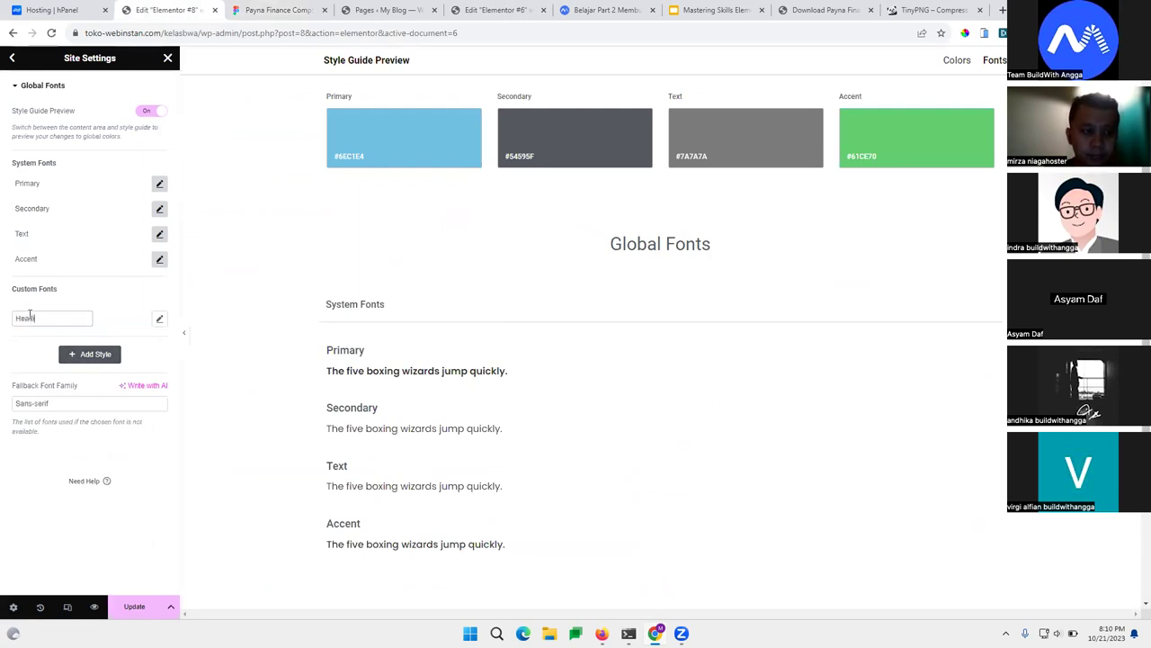
pyautogui.press('BackSpace')
pyautogui.press('BackSpace')
pyautogui.press('BackSpace')
pyautogui.press('BackSpace')
pyautogui.press('BackSpace')
pyautogui.press('BackSpace')
pyautogui.press('BackSpace')
pyautogui.write('HH')
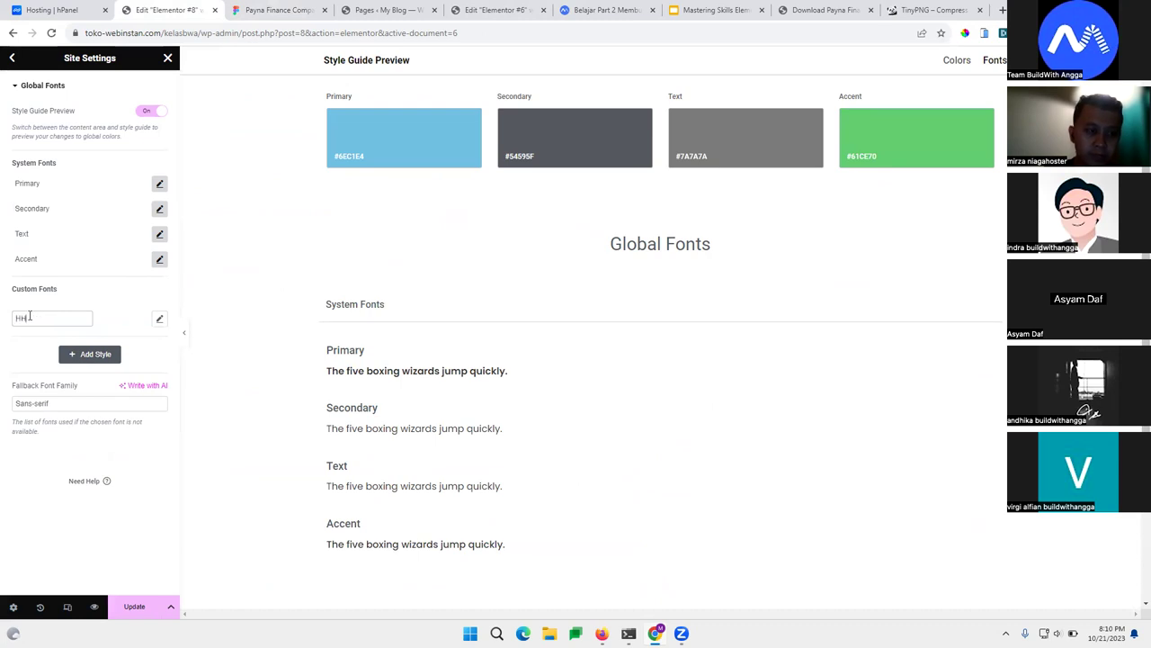
pyautogui.write('adline')
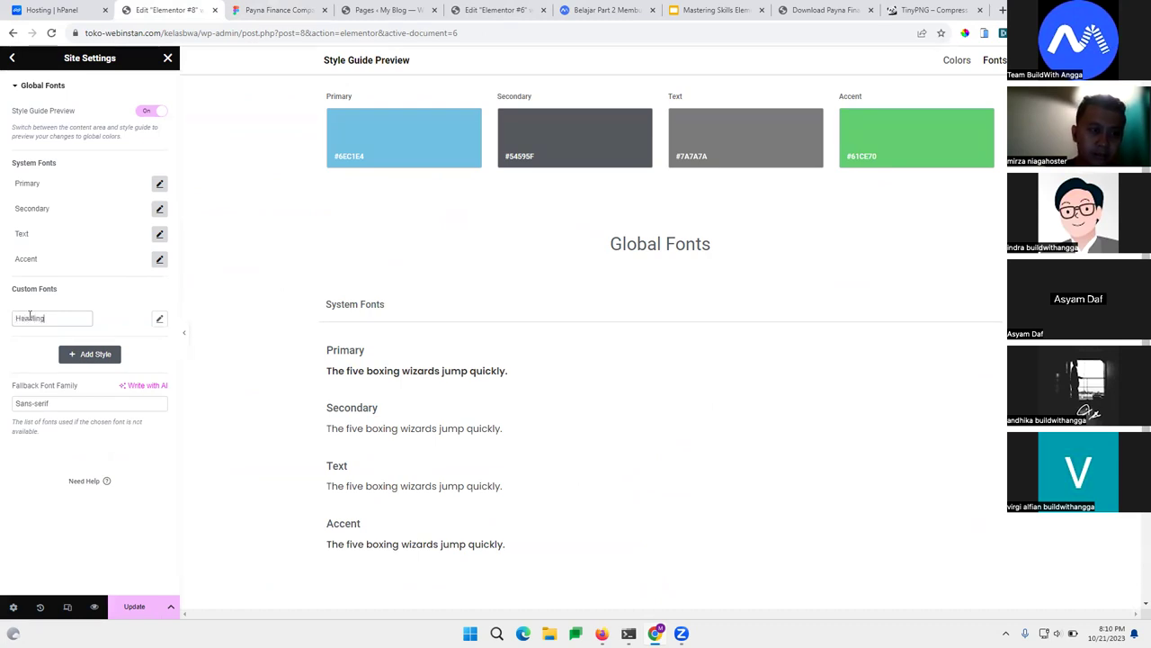
# Step: Give Headline Poppins, size 55, weight 700 (Bold), and add a second custom font entry
pyautogui.click(159, 319)
pyautogui.click(115, 373)
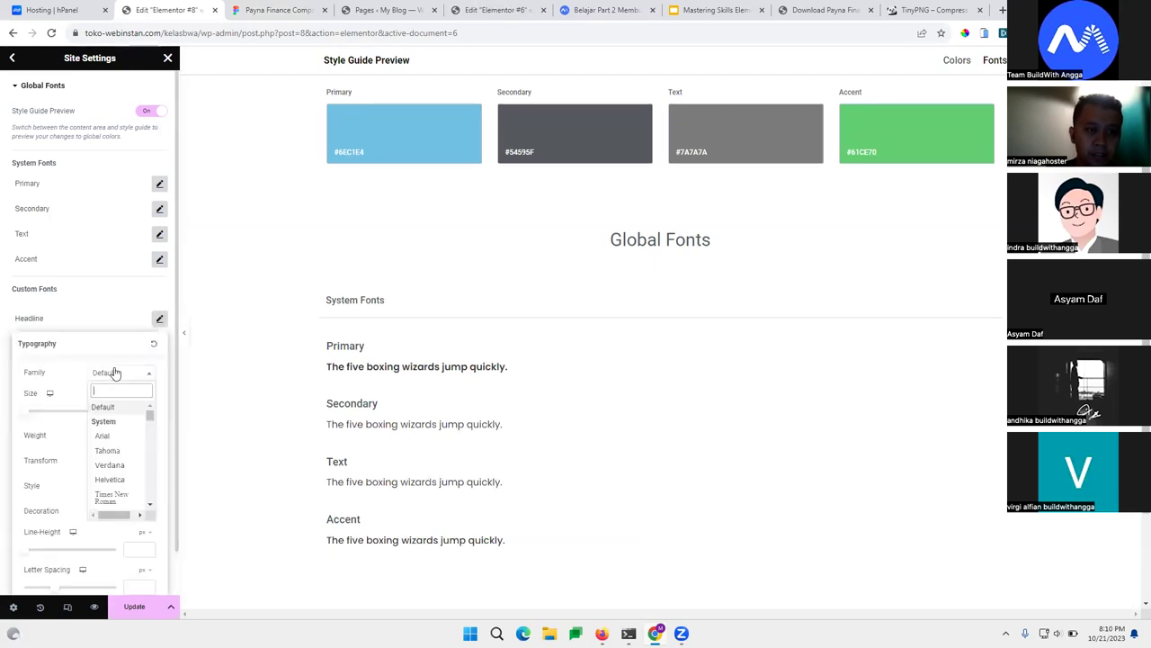
pyautogui.write('poppi')
pyautogui.press('Return')
pyautogui.click(134, 409)
pyautogui.write('50')
pyautogui.click(236, 9)
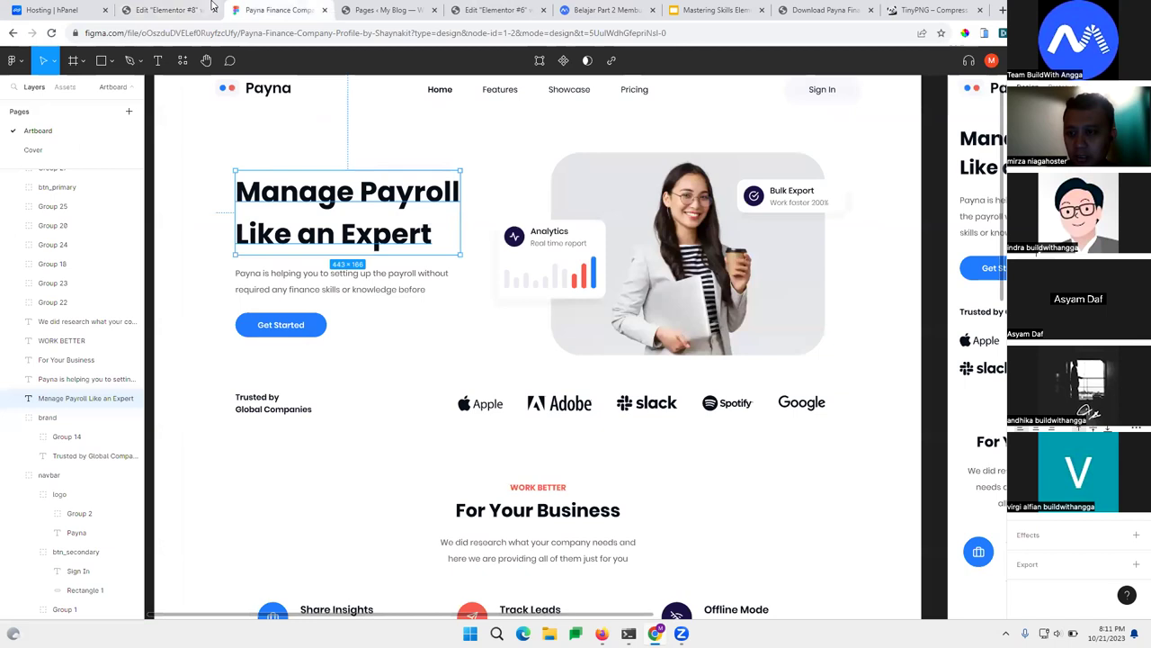
pyautogui.click(214, 8)
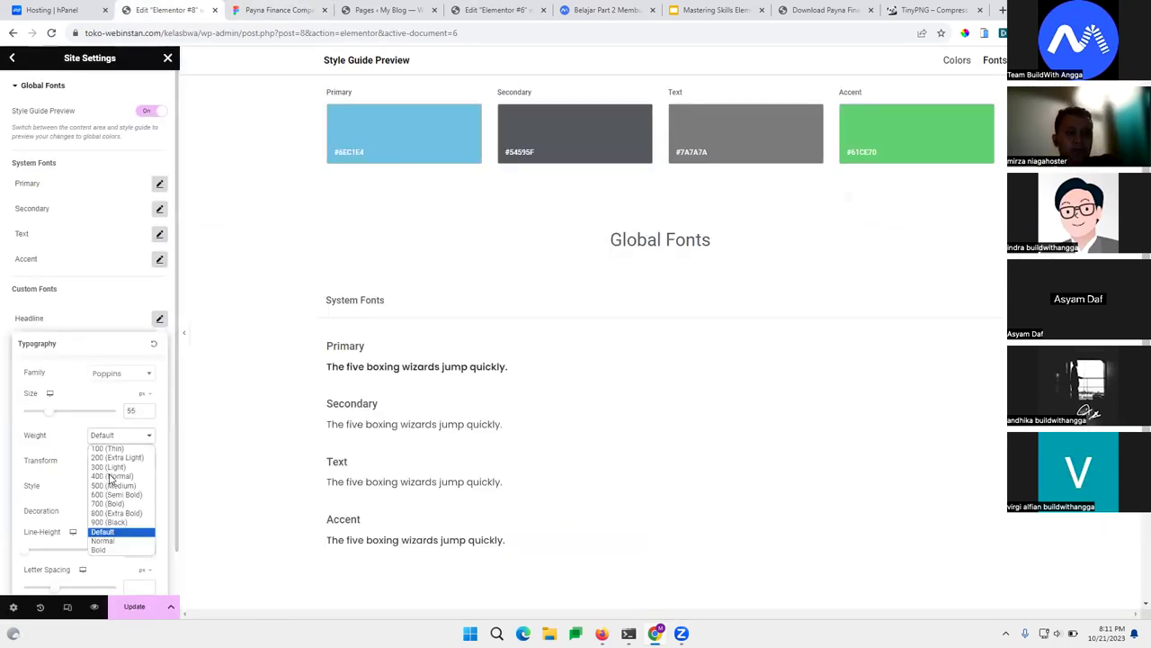
pyautogui.click(108, 504)
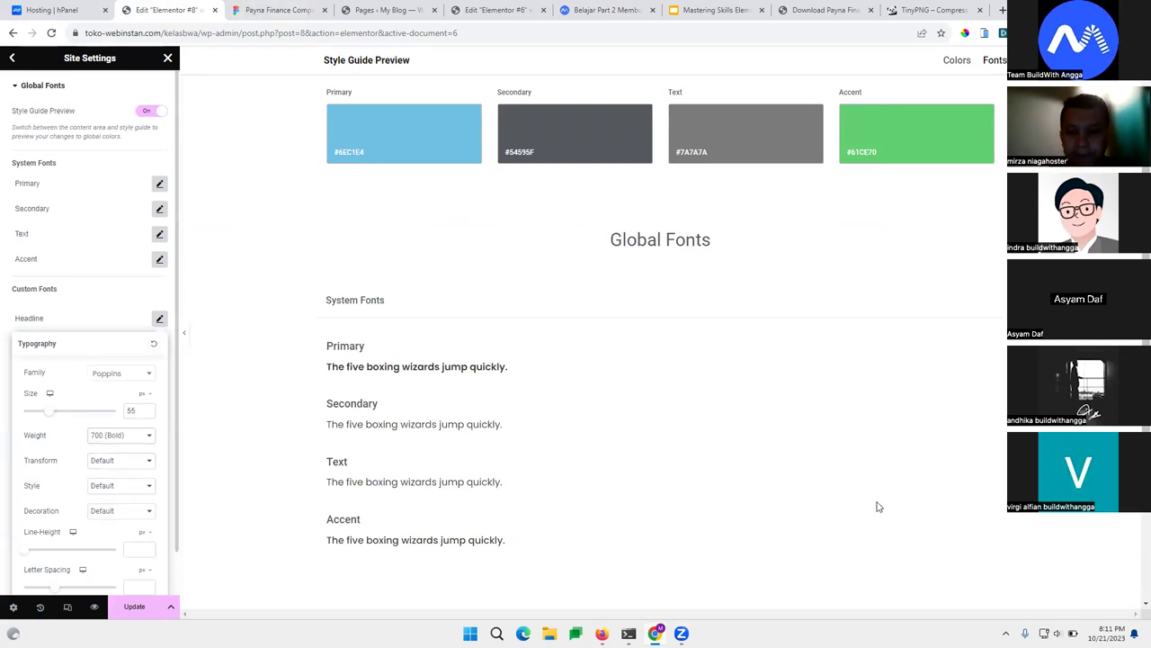
pyautogui.click(108, 304)
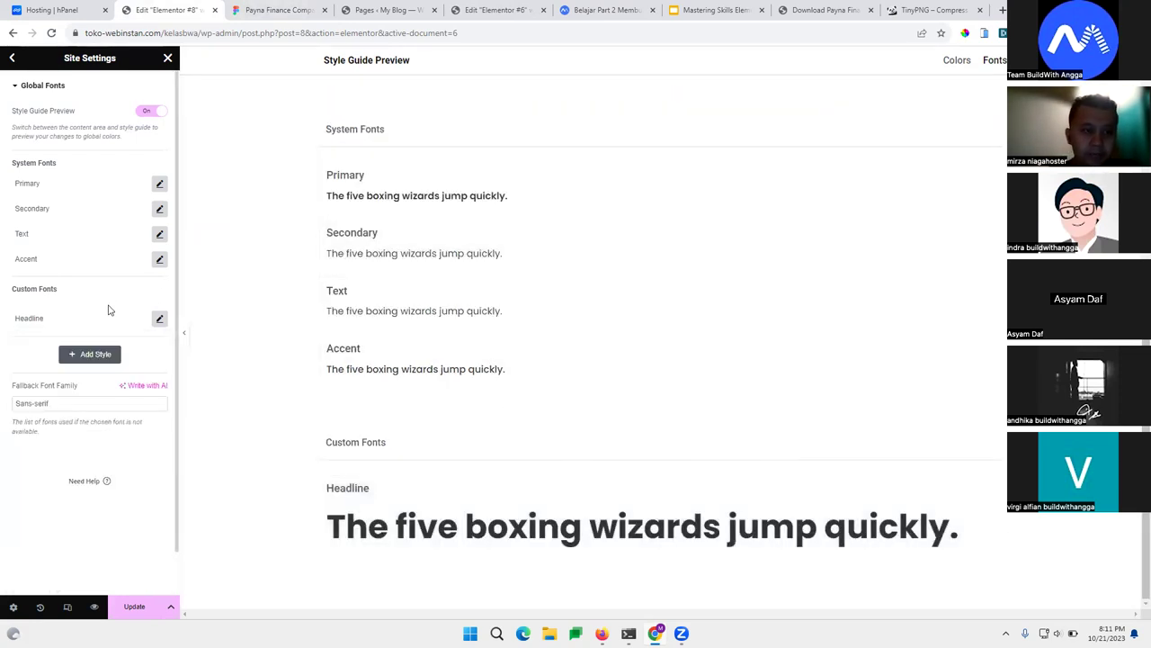
pyautogui.click(94, 355)
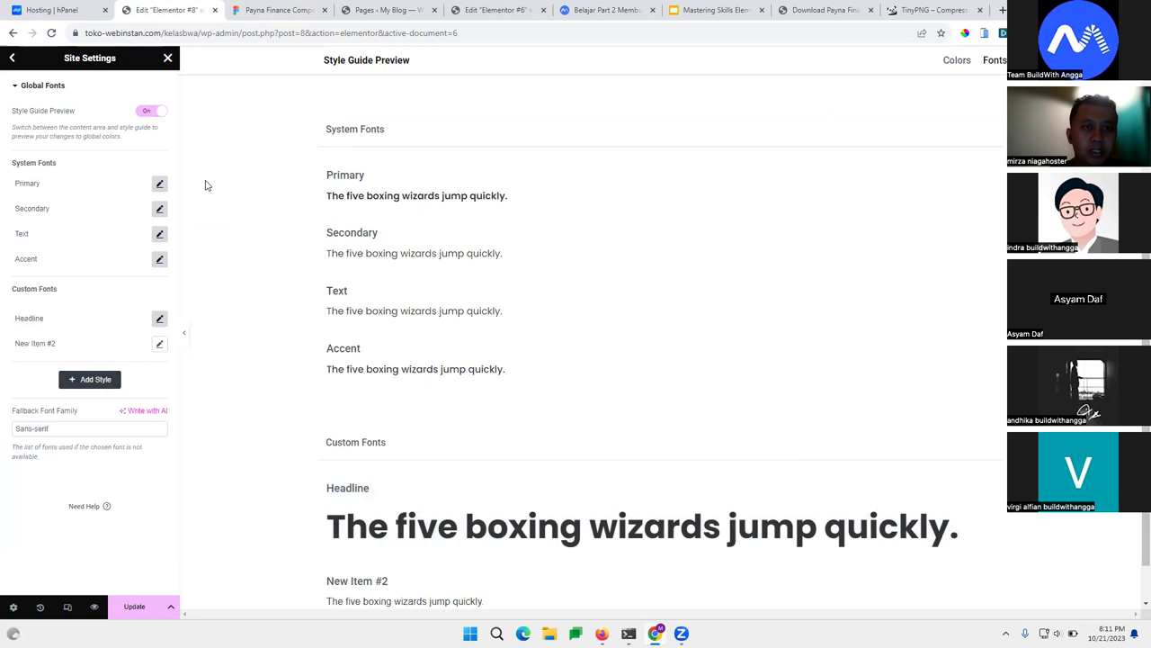
pyautogui.click(282, 9)
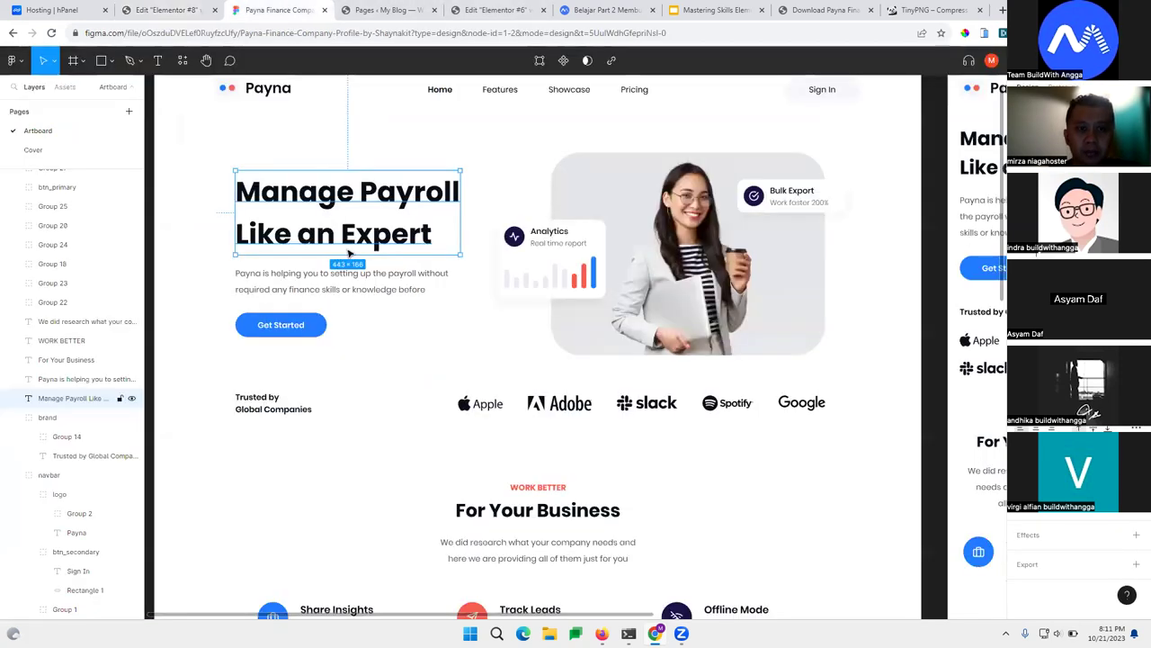
# Step: Inspect the Get Started and Sign In button text layers in the Payna design
pyautogui.scroll(-10, 349, 253)
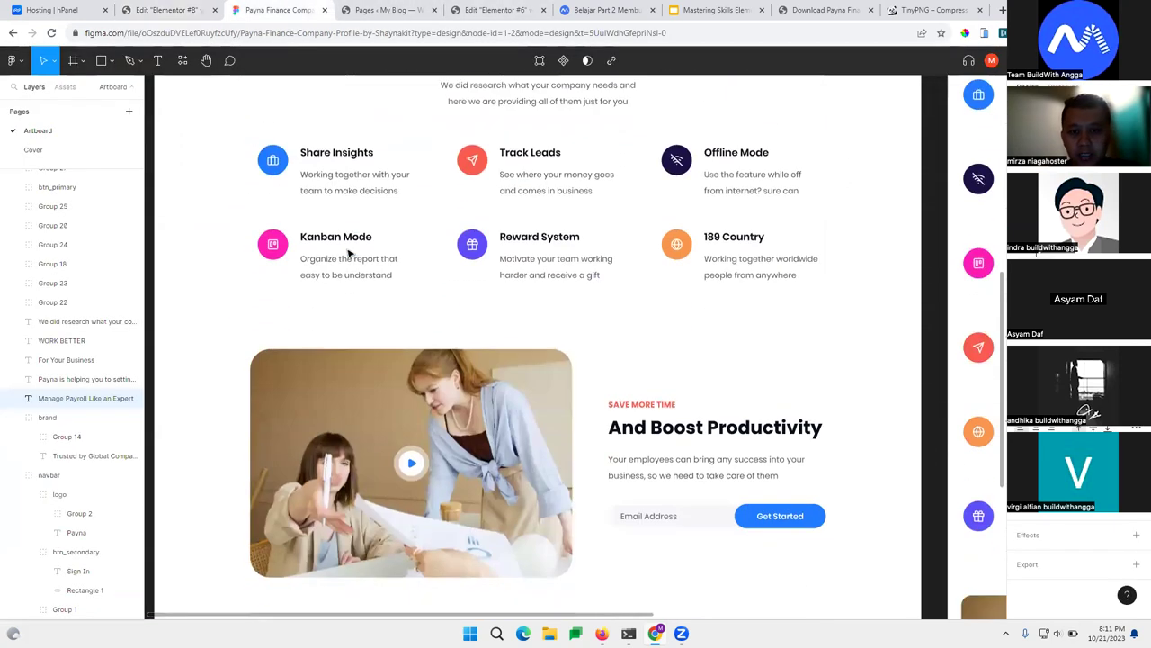
pyautogui.scroll(10, 349, 253)
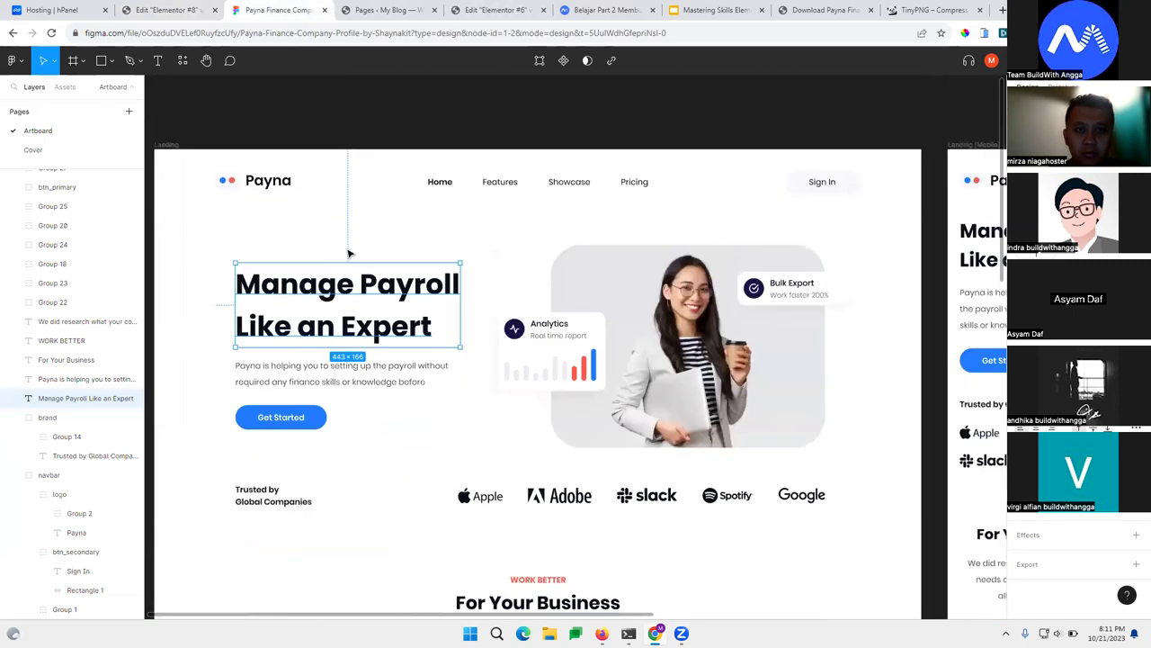
pyautogui.click(265, 423)
pyautogui.doubleClick(265, 423)
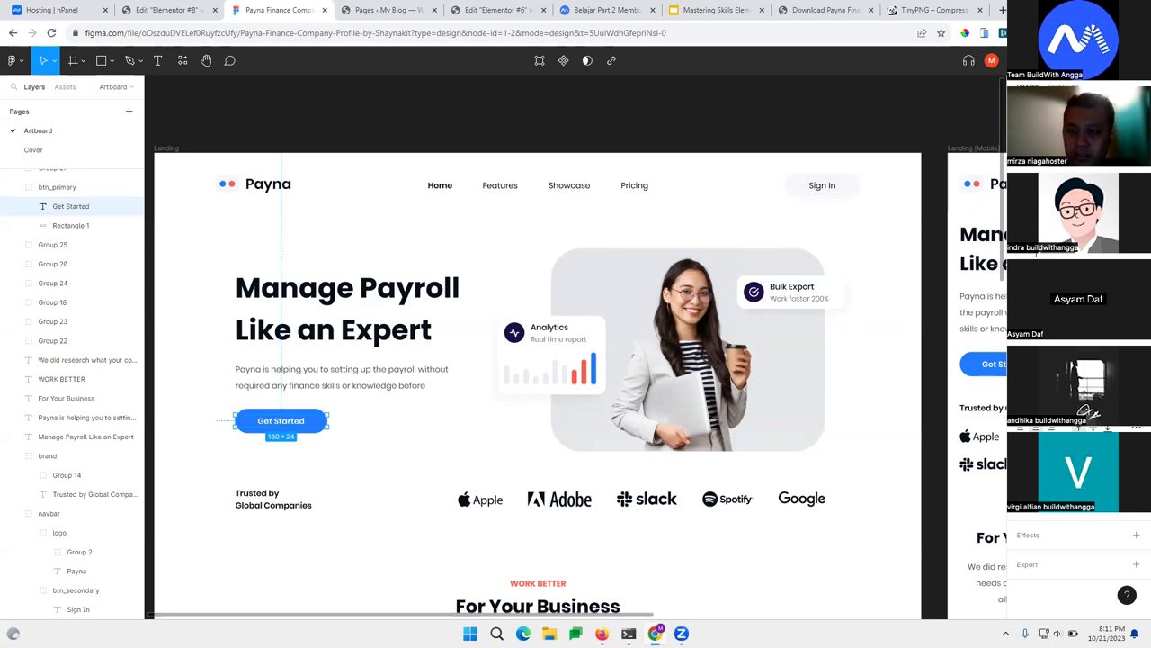
pyautogui.click(829, 187)
pyautogui.click(830, 188)
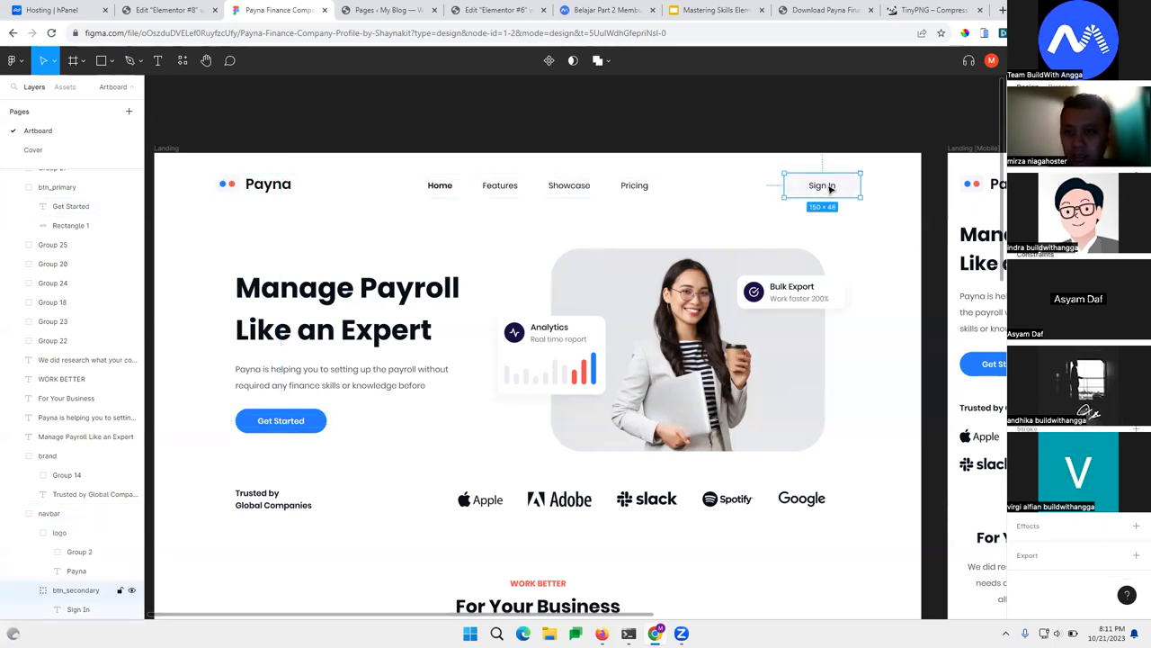
pyautogui.click(830, 188)
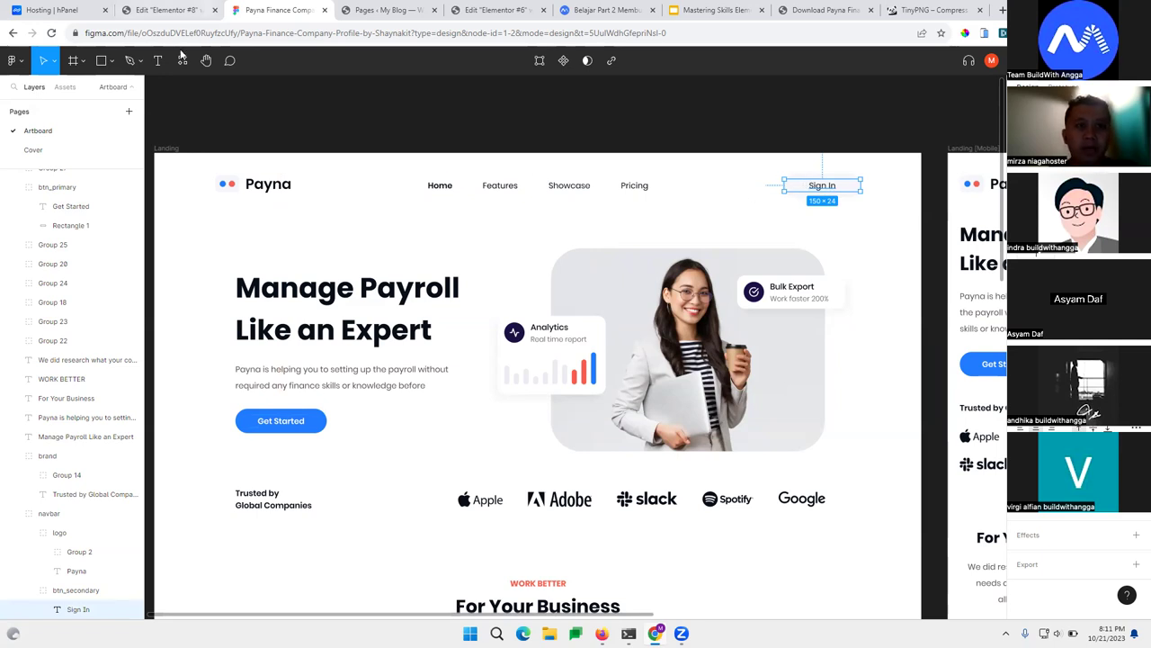
pyautogui.click(204, 5)
# Step: Rename the second custom font to 'Text Blue Button', correcting the misspelling
pyautogui.click(39, 344)
pyautogui.tripleClick(39, 344)
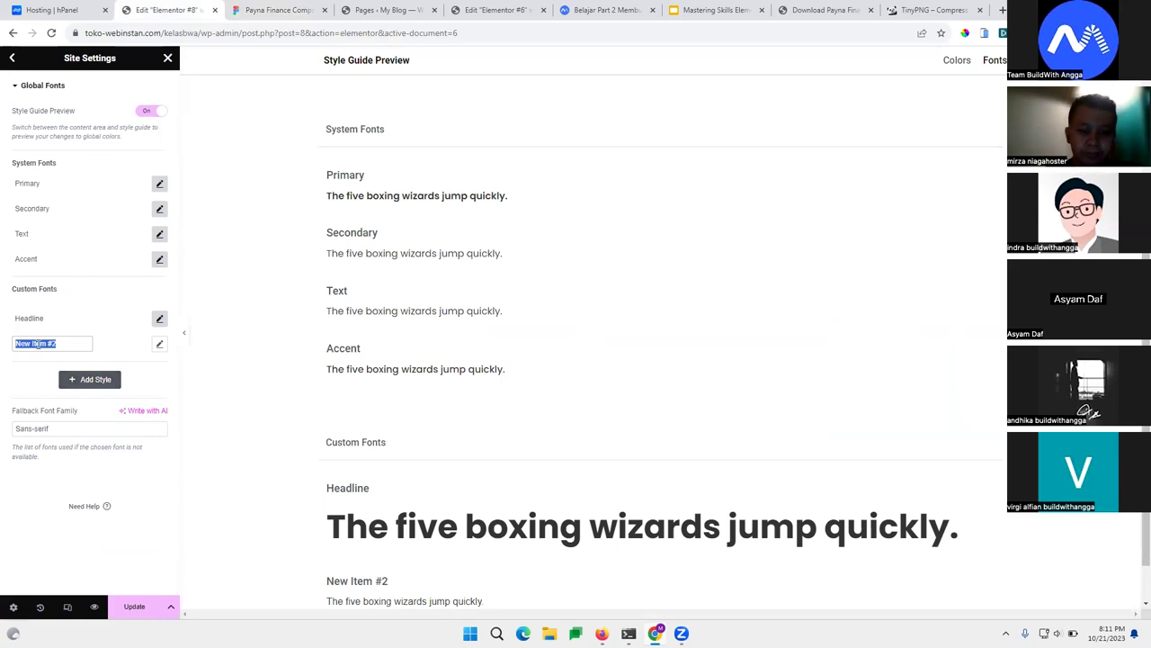
pyautogui.write('T')
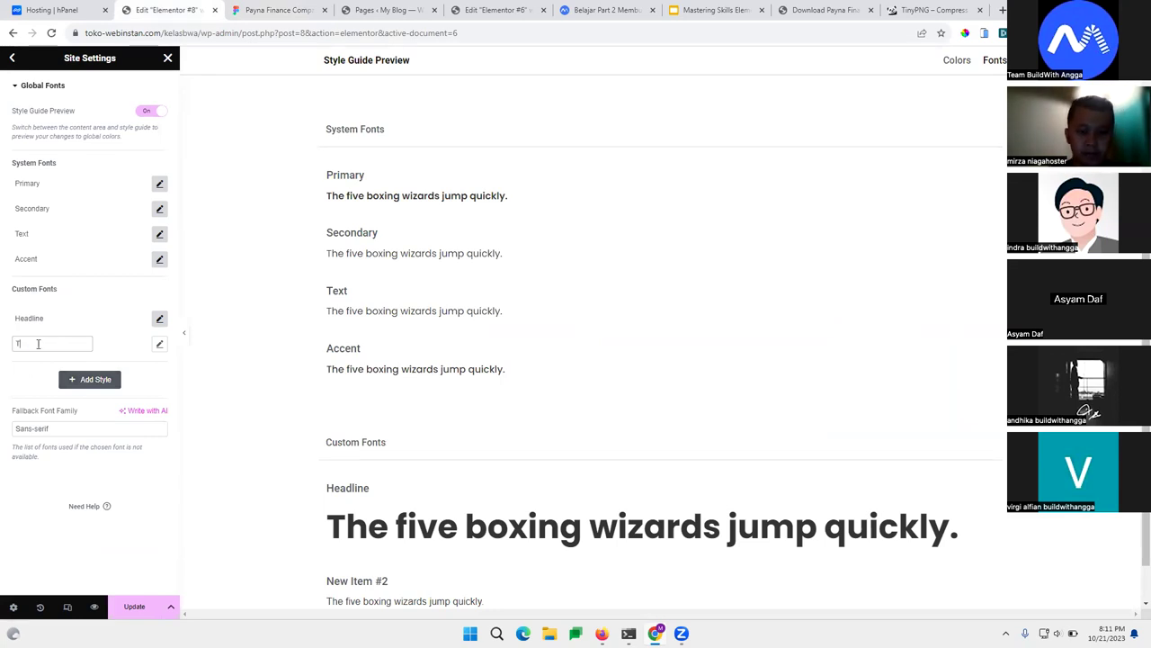
pyautogui.write('ext Blue Botton')
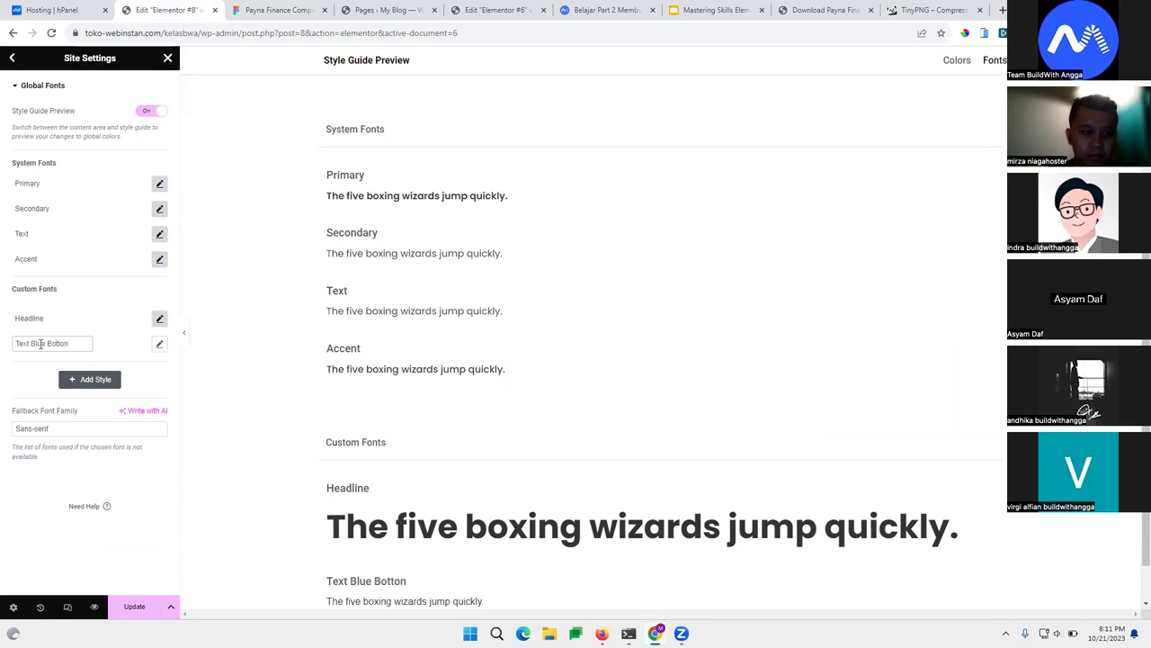
pyautogui.press('BackSpace')
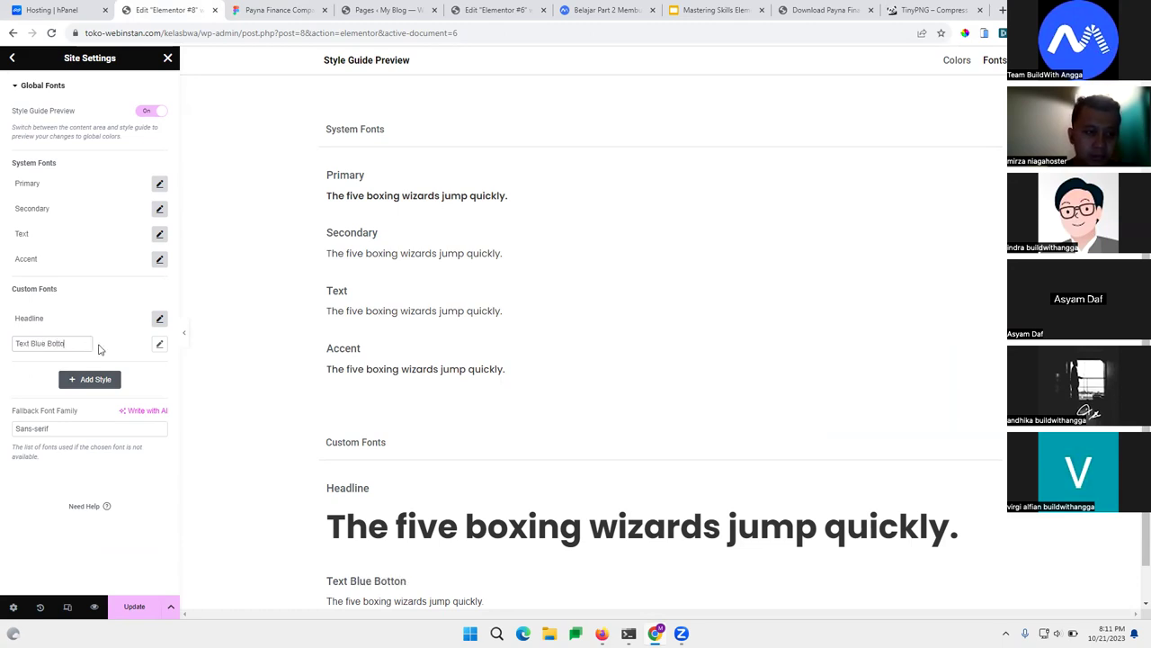
pyautogui.press('BackSpace')
pyautogui.press('BackSpace')
pyautogui.press('BackSpace')
pyautogui.press('BackSpace')
pyautogui.write('u')
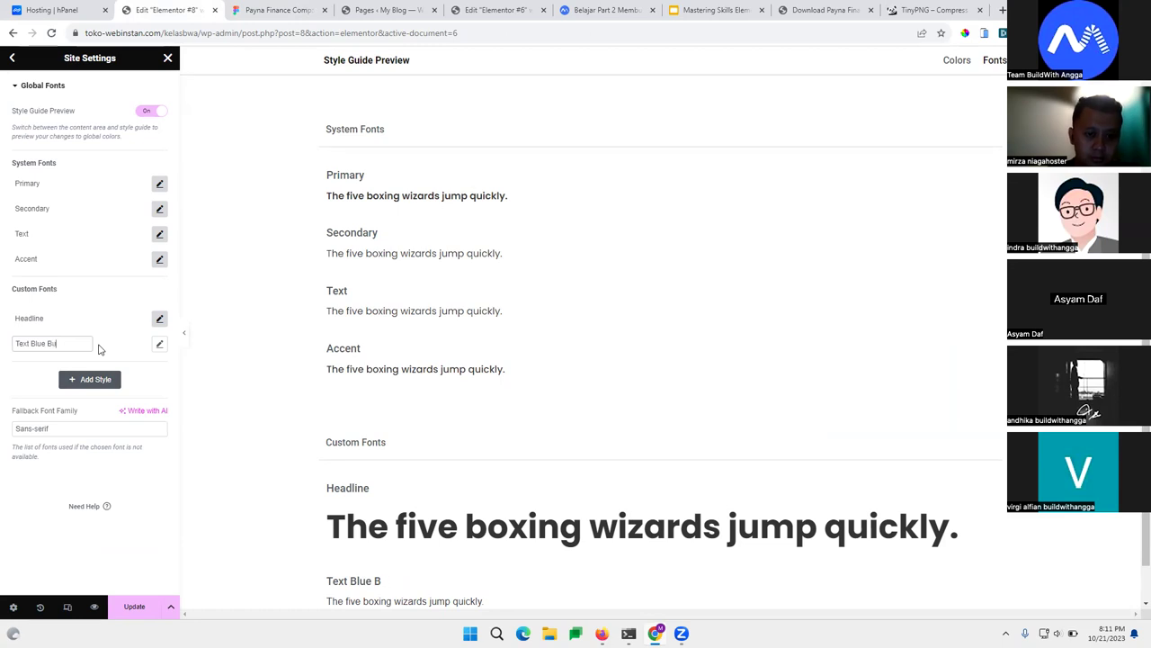
pyautogui.write('tton')
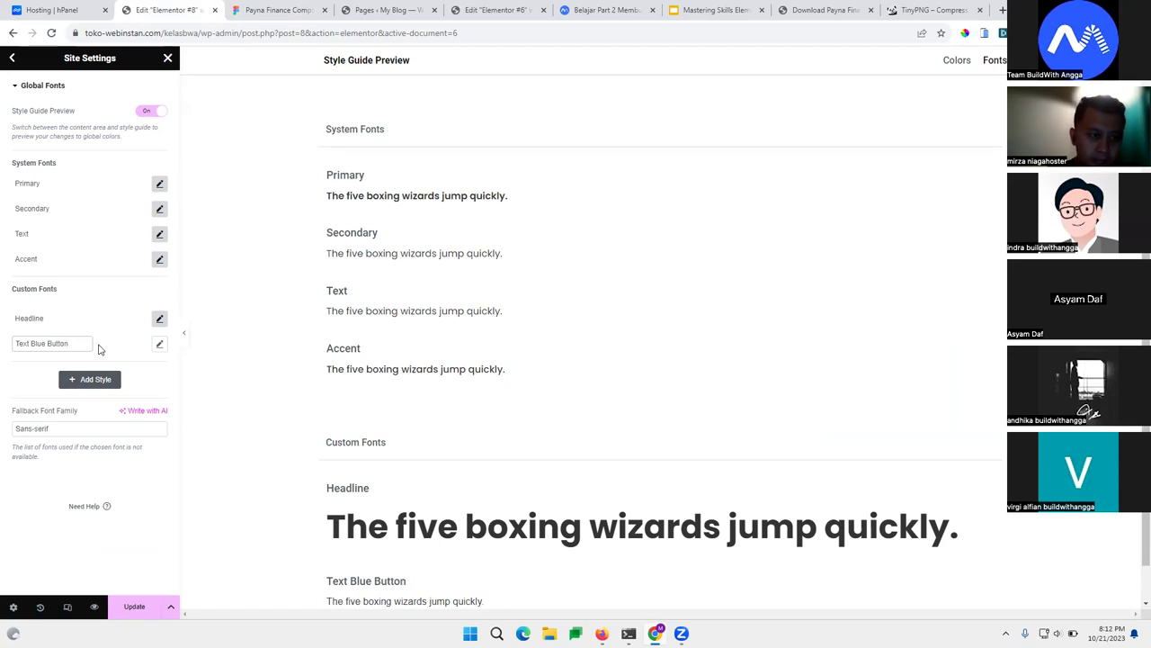
# Step: Add another custom font style named 'Text Grey Button'
pyautogui.click(83, 379)
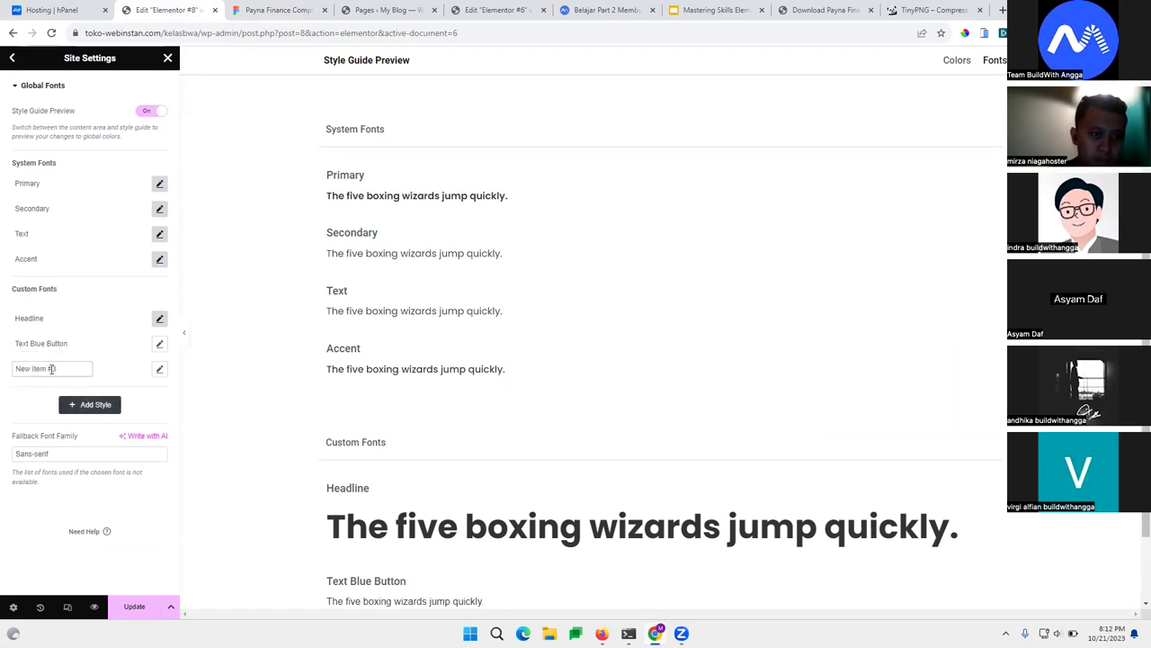
pyautogui.tripleClick(51, 368)
pyautogui.write('Tex')
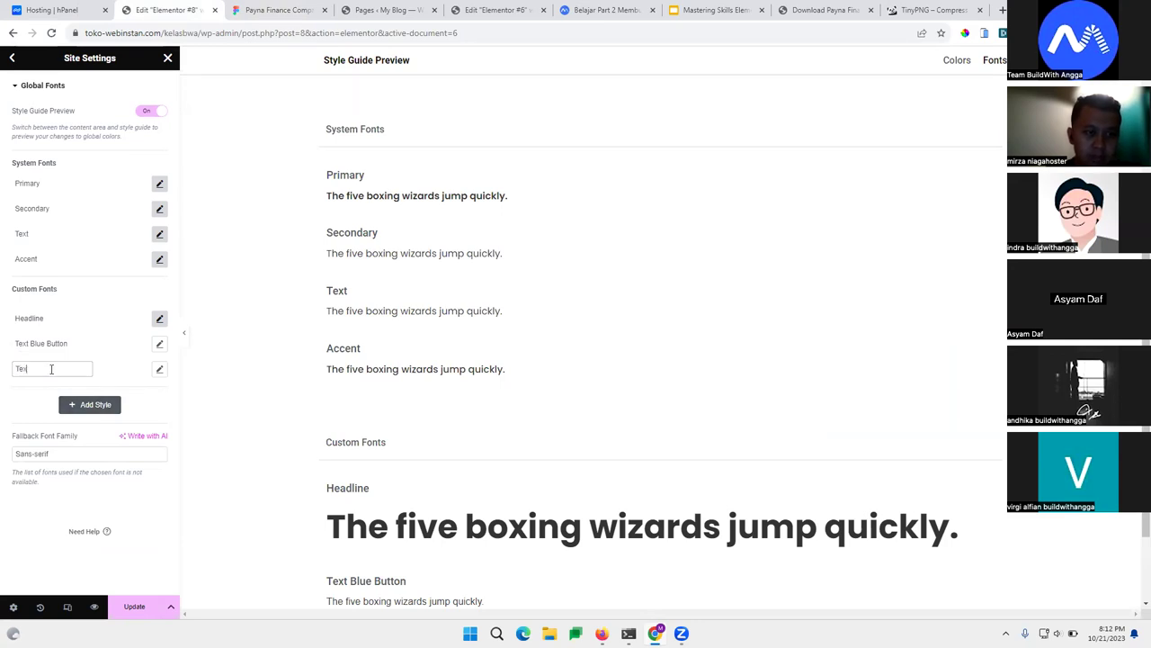
pyautogui.write('t Gray B')
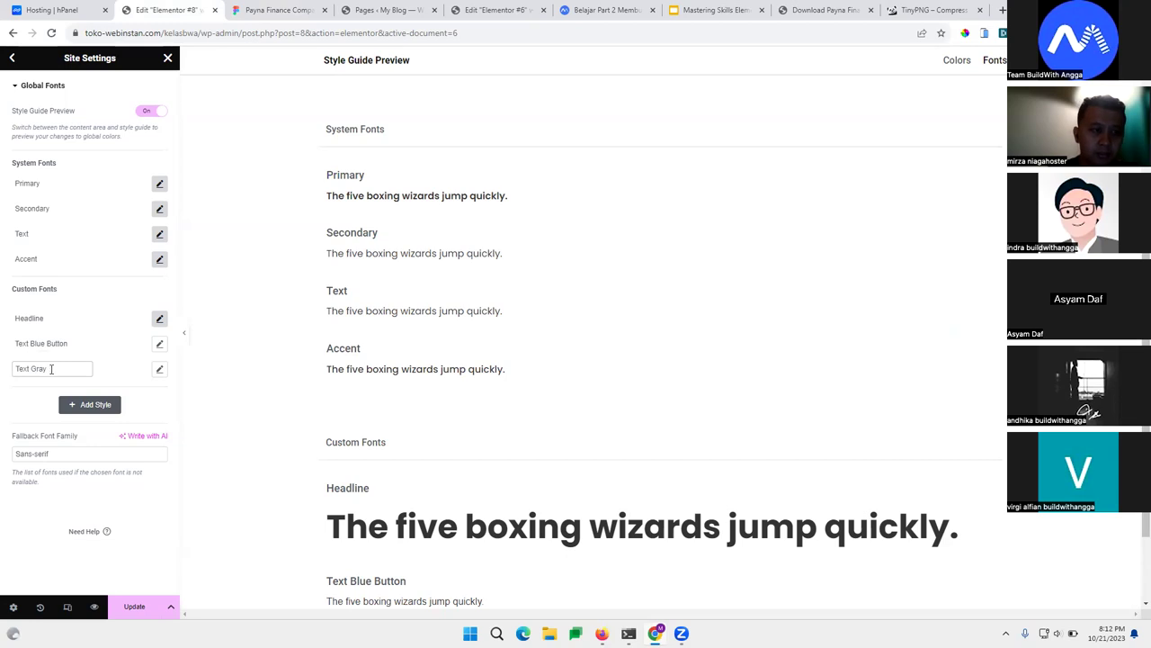
pyautogui.press('BackSpace')
pyautogui.press('BackSpace')
pyautogui.write('ey Button')
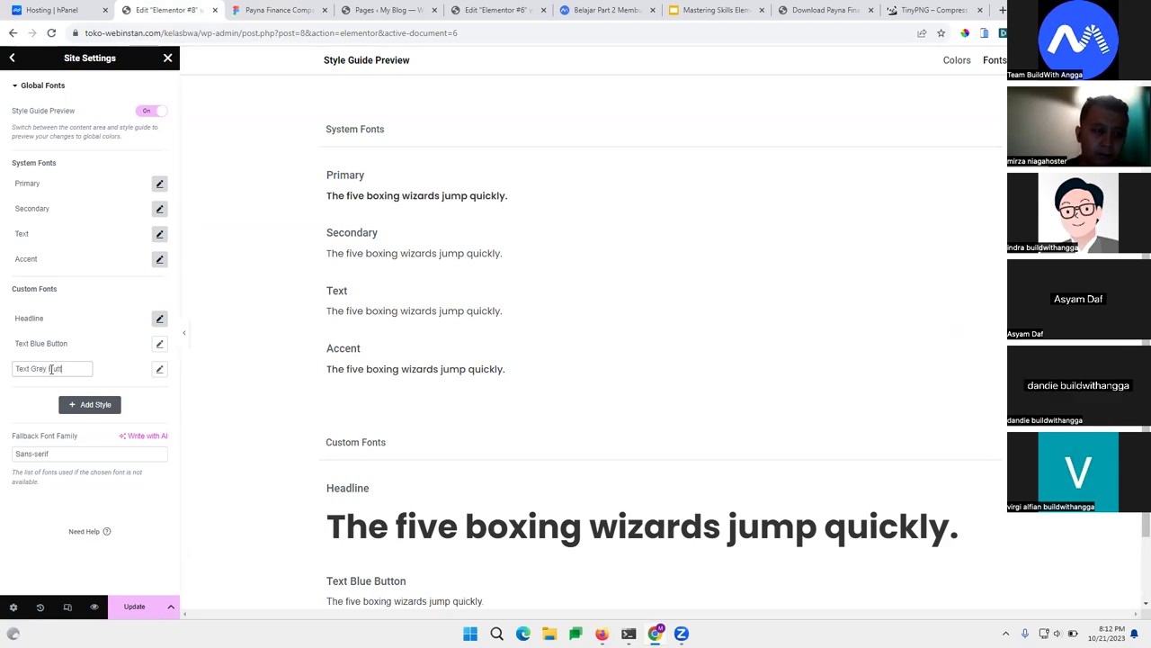
# Step: Set Text Blue Button's typography to Poppins, weight 600 Semi Bold
pyautogui.click(161, 345)
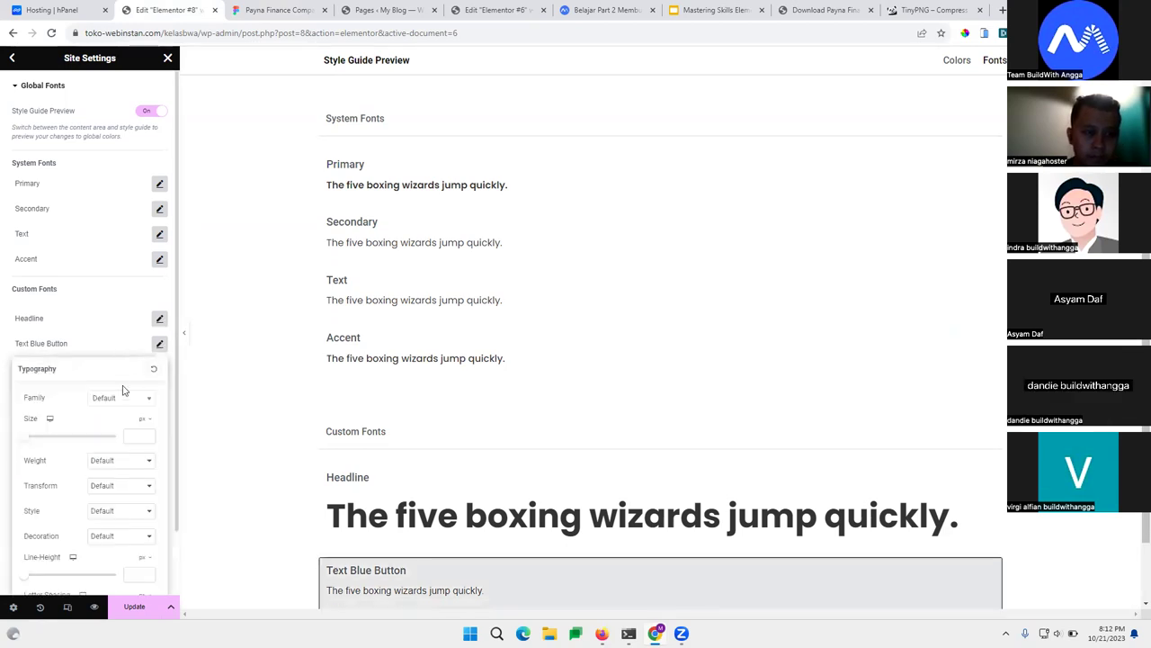
pyautogui.click(106, 399)
pyautogui.write('pop')
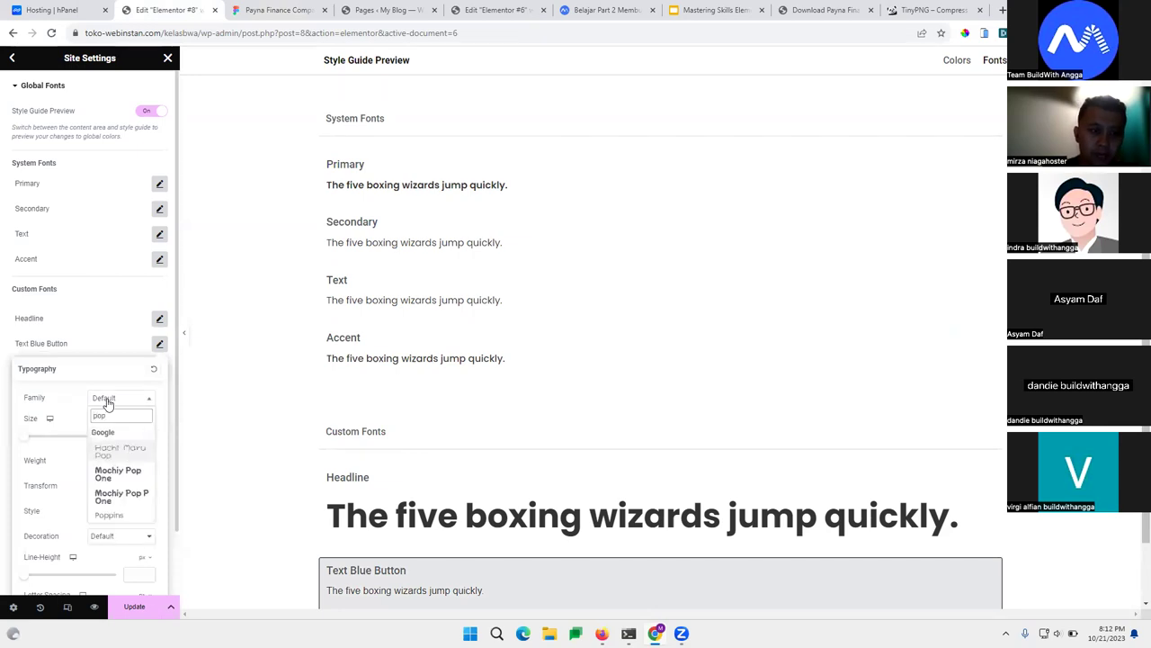
pyautogui.write('p')
pyautogui.press('Return')
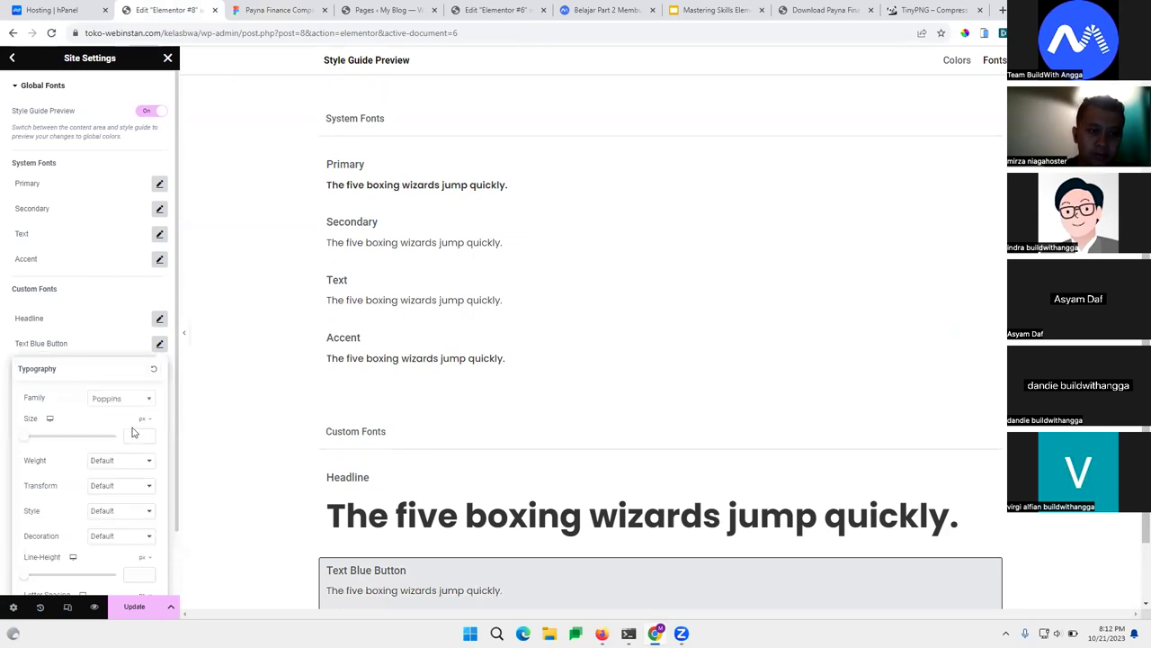
pyautogui.click(113, 461)
pyautogui.click(116, 518)
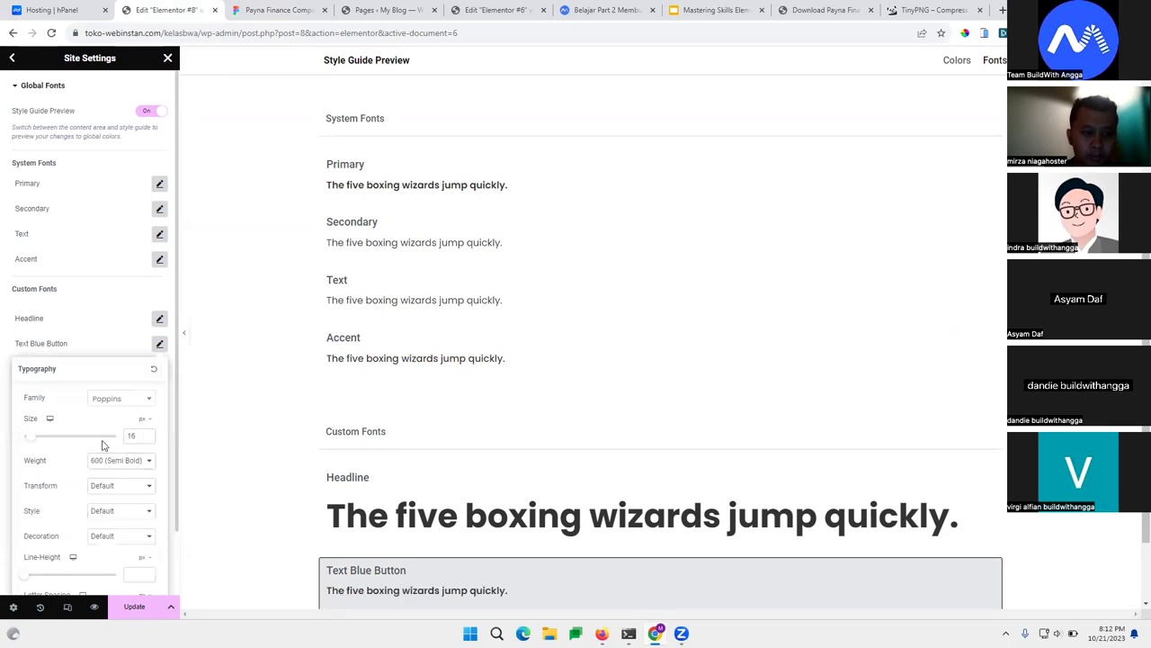
pyautogui.click(92, 357)
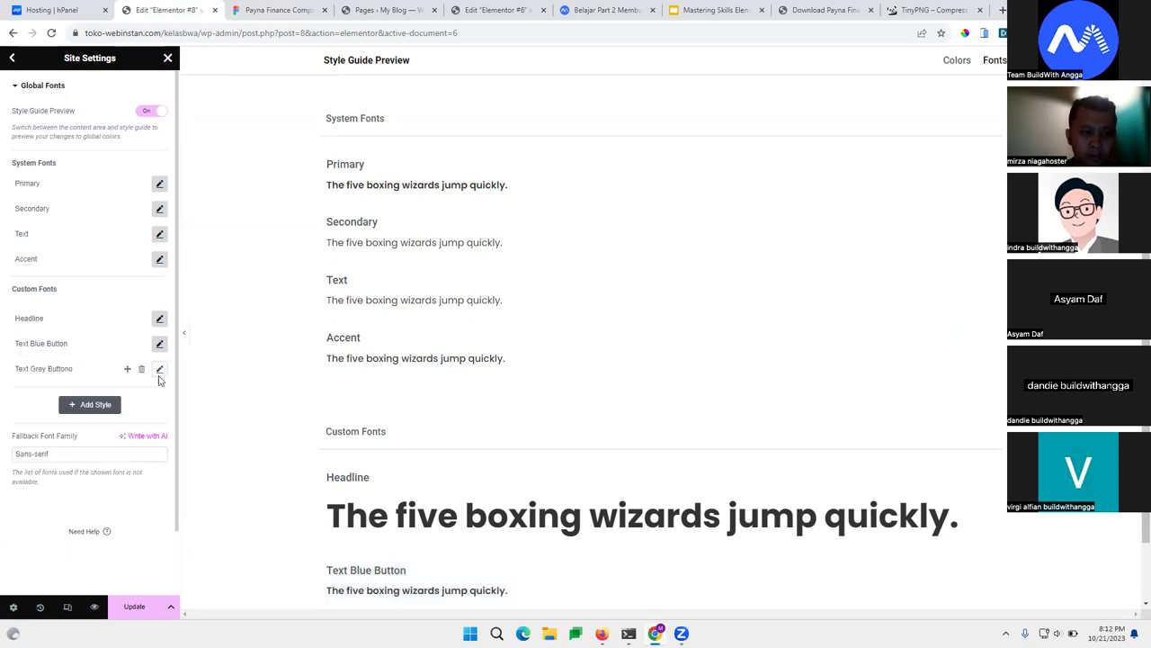
# Step: Set the Text Grey Button font weight to 400 Normal
pyautogui.click(159, 368)
pyautogui.click(88, 369)
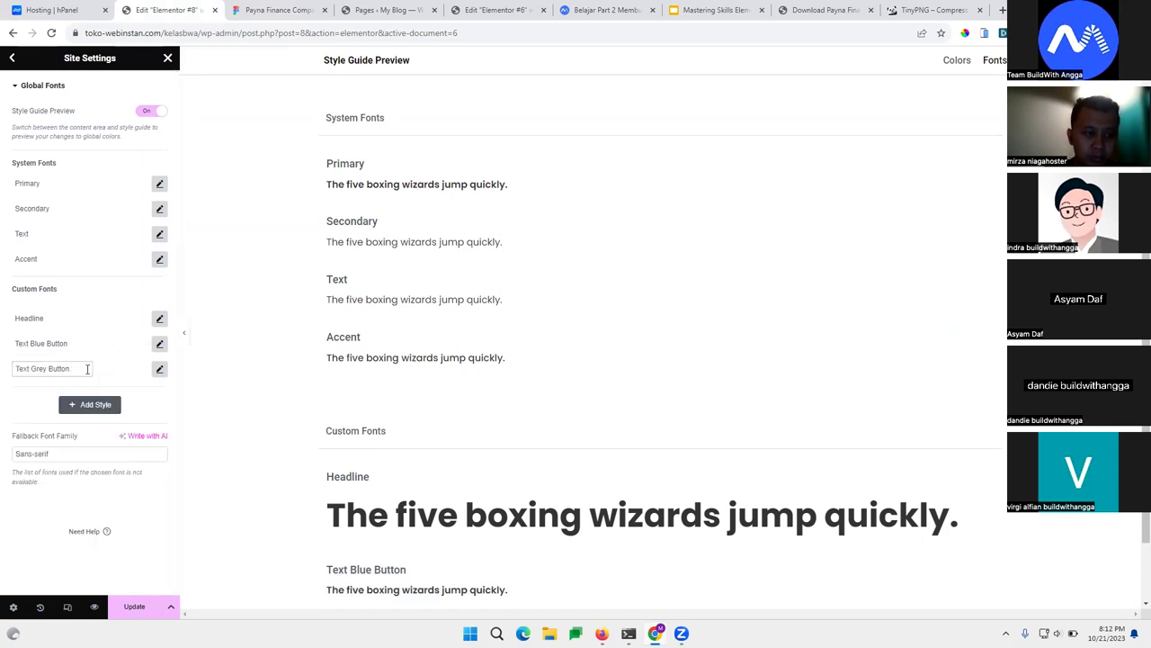
pyautogui.click(158, 371)
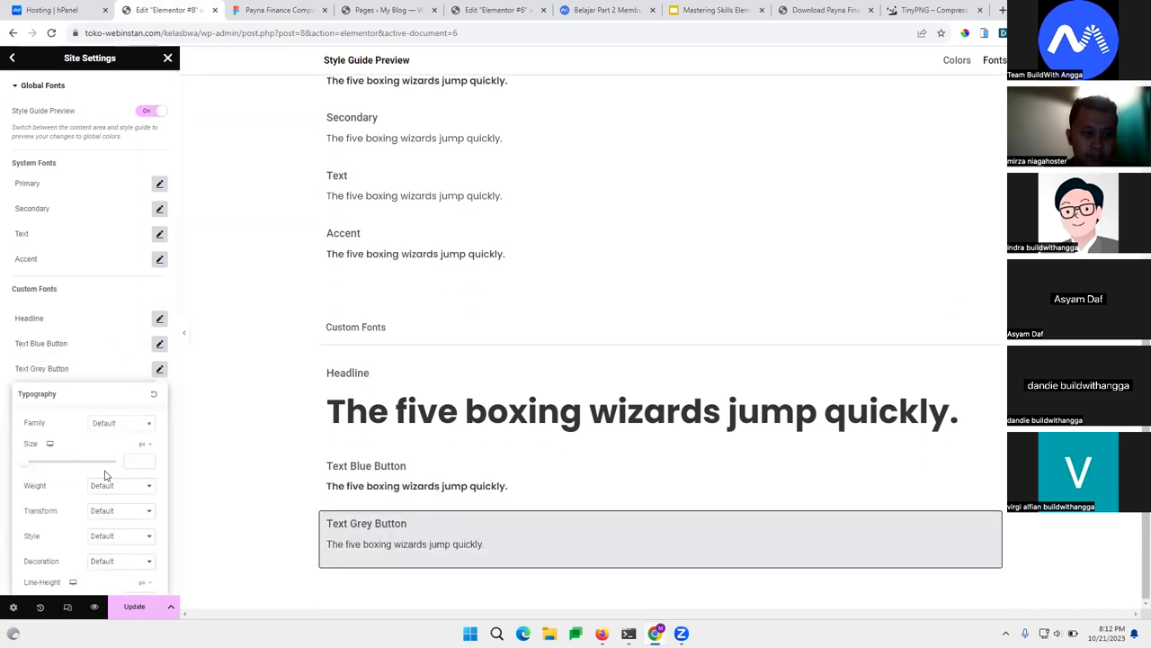
pyautogui.scroll(-1, 104, 467)
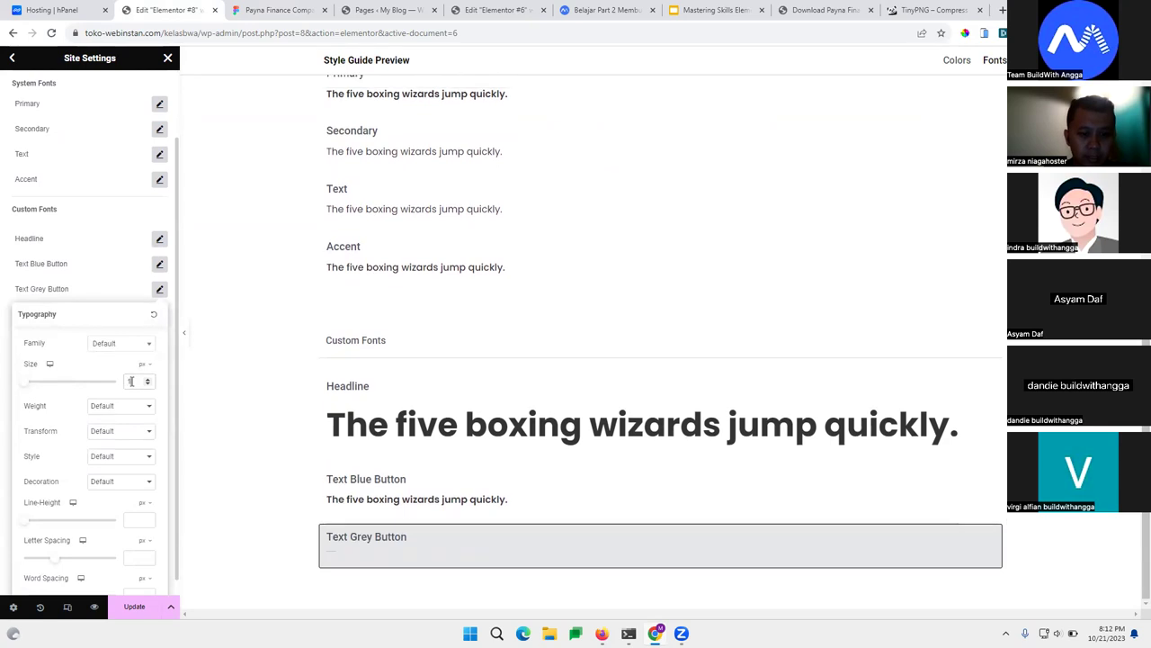
pyautogui.click(111, 409)
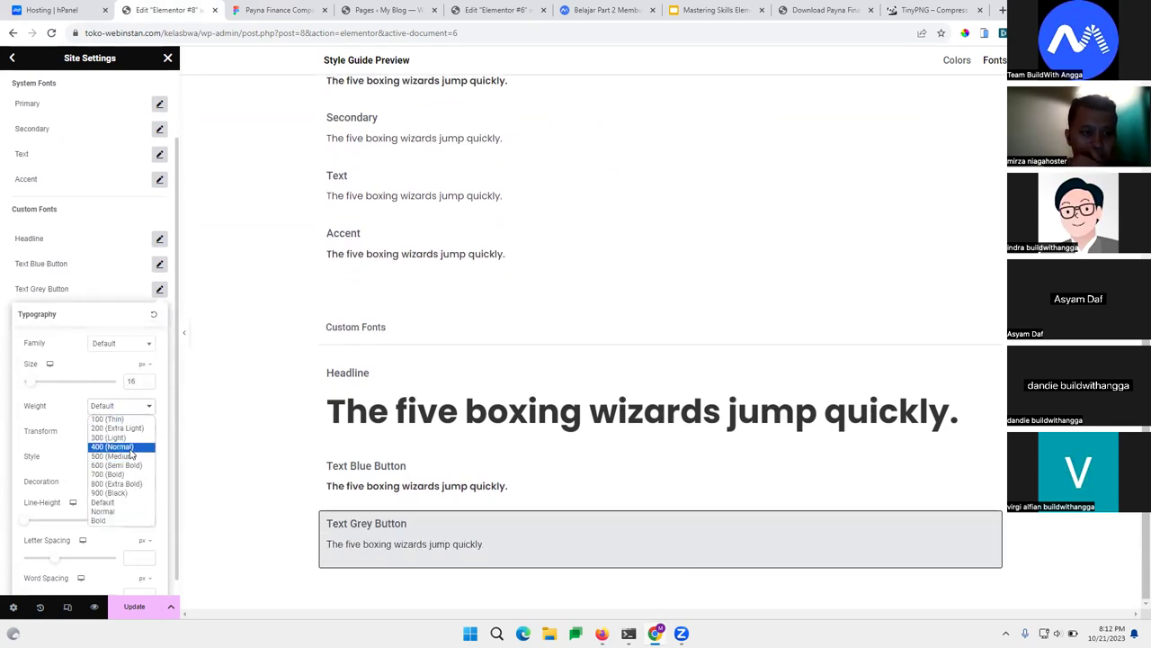
pyautogui.click(129, 450)
pyautogui.click(228, 309)
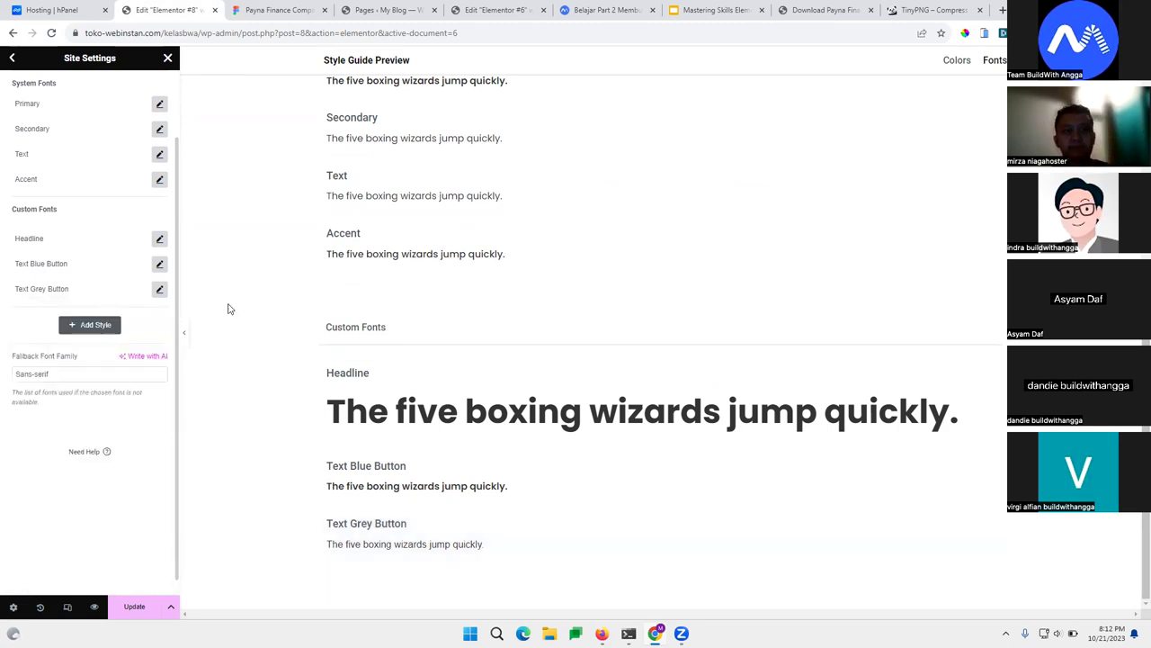
pyautogui.click(307, 8)
# Step: Select the 'Trusted by Global Companies' text in the Payna Figma design
pyautogui.scroll(-3, 407, 186)
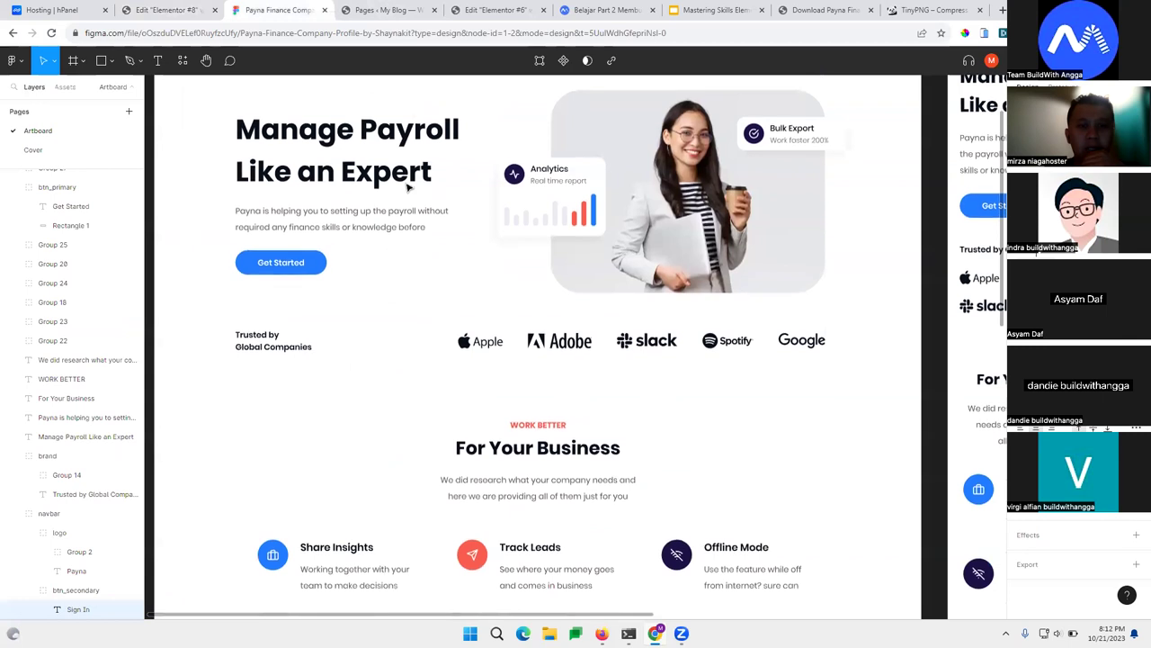
pyautogui.scroll(1, 341, 297)
pyautogui.click(268, 410)
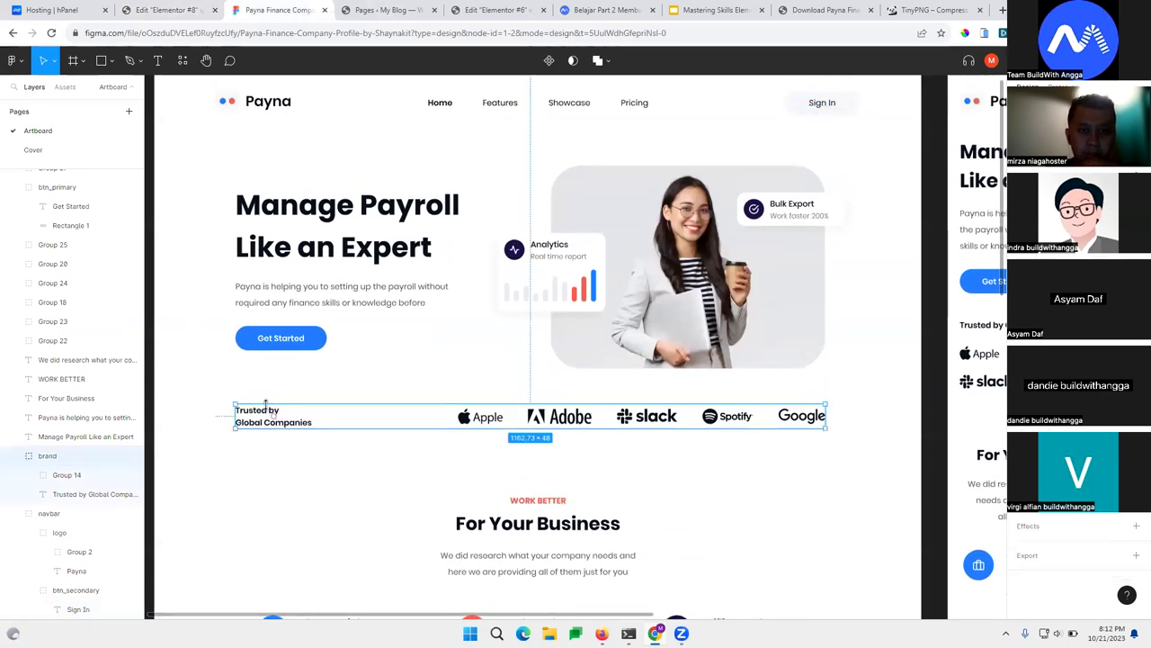
pyautogui.click(266, 410)
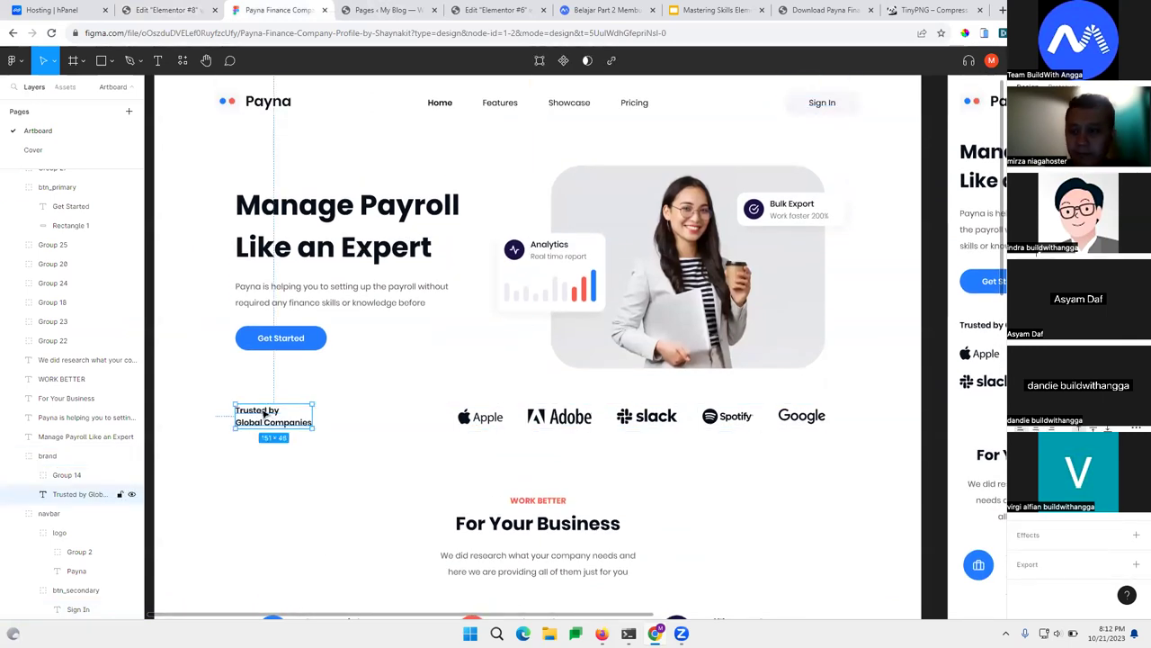
# Step: Inspect the 'For Your Business' and 'And Boost Productivity' headings, then return to Elementor
pyautogui.scroll(-5, 485, 360)
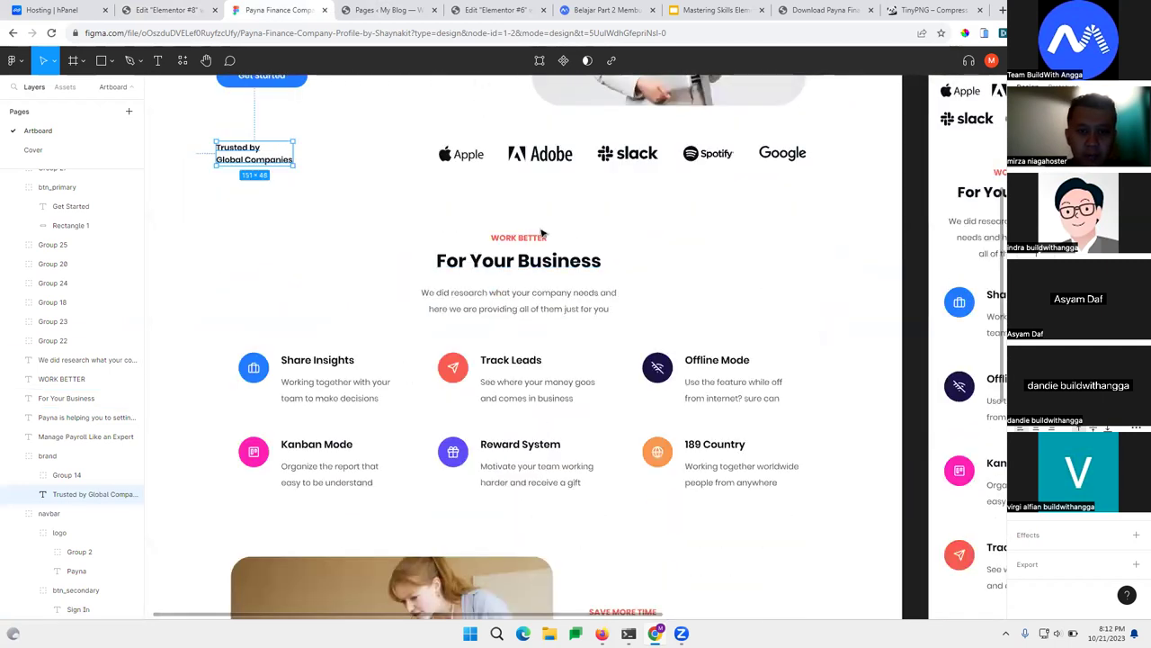
pyautogui.click(528, 267)
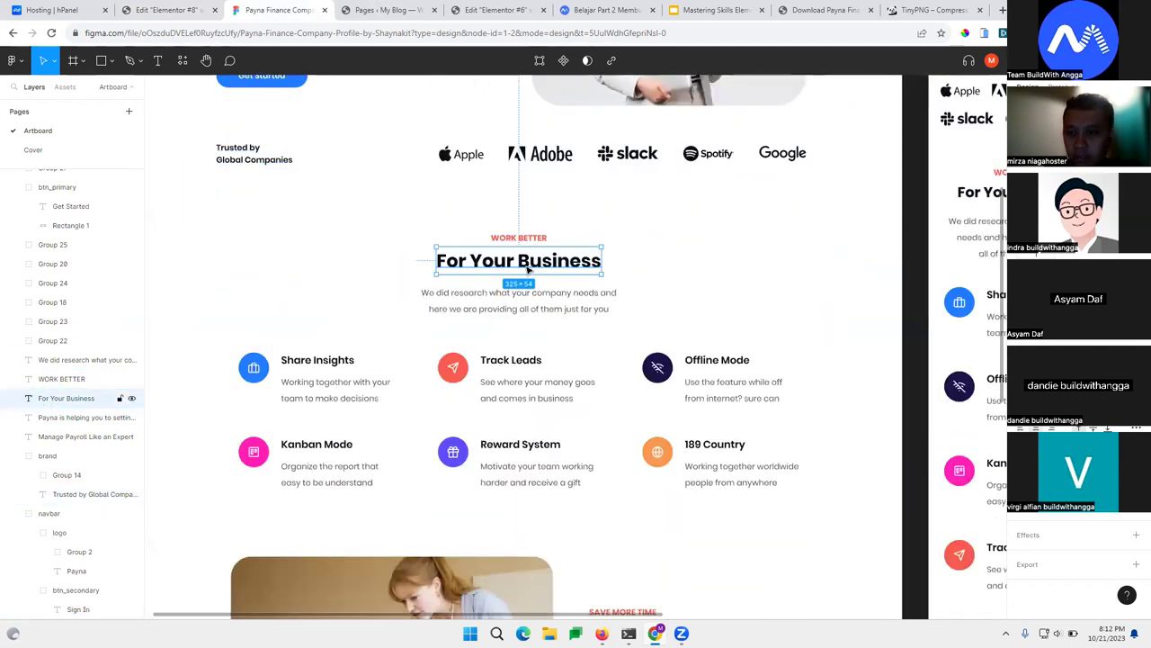
pyautogui.scroll(-6, 527, 268)
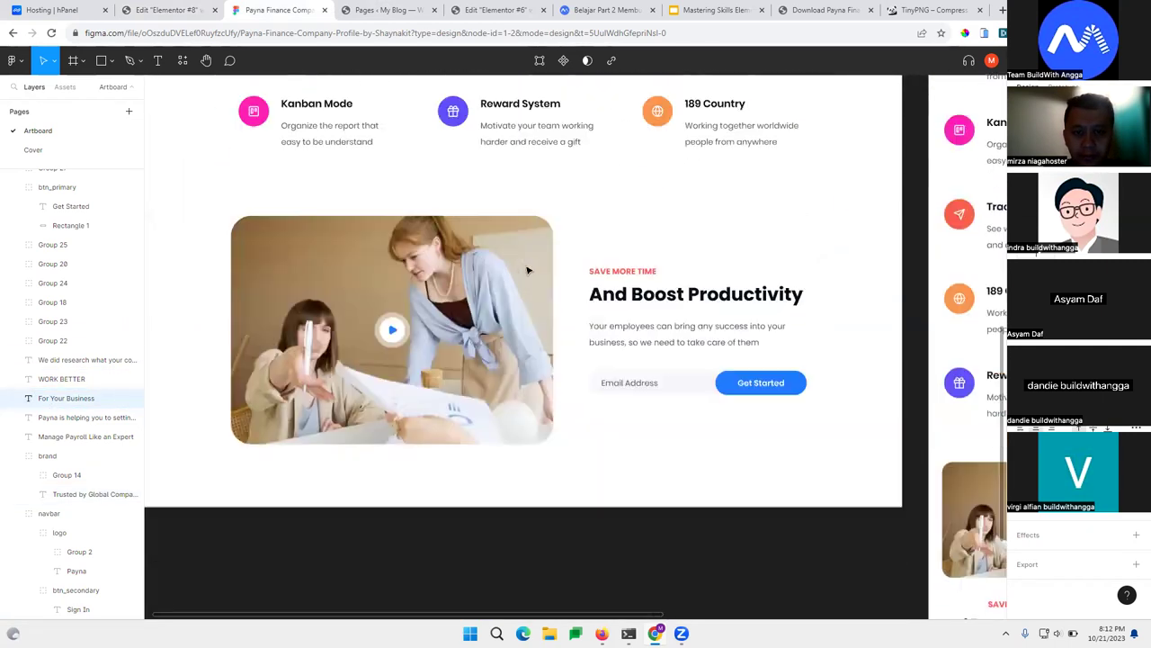
pyautogui.scroll(7, 528, 268)
pyautogui.scroll(2, 528, 273)
pyautogui.scroll(-4, 528, 270)
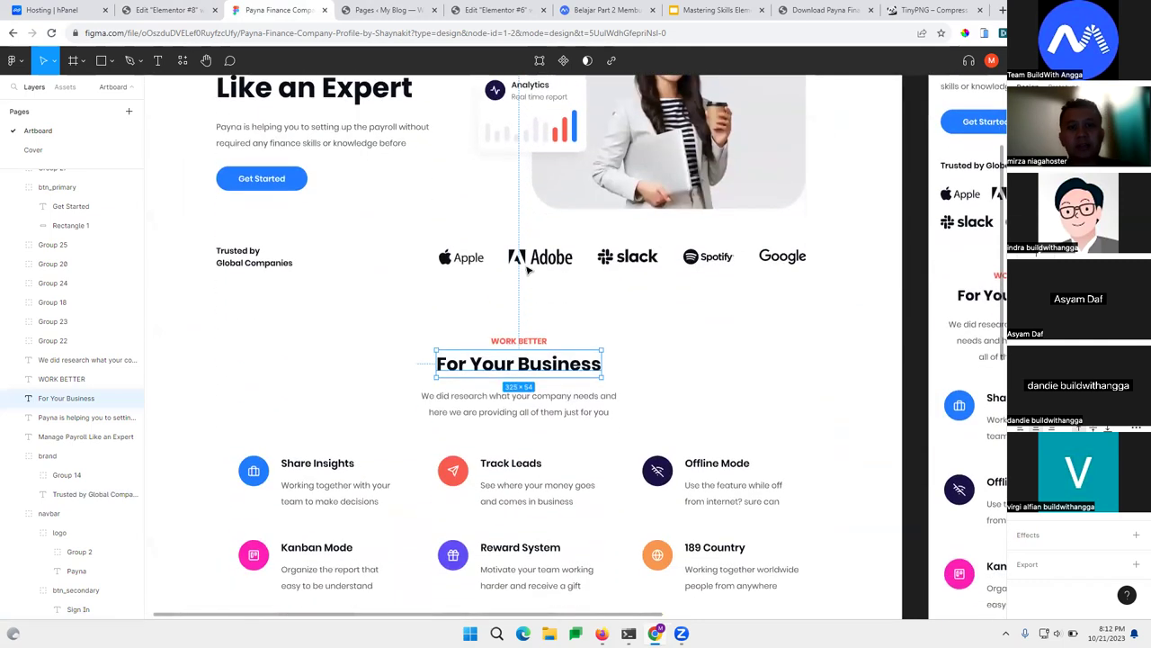
pyautogui.scroll(1, 528, 268)
pyautogui.scroll(-4, 528, 266)
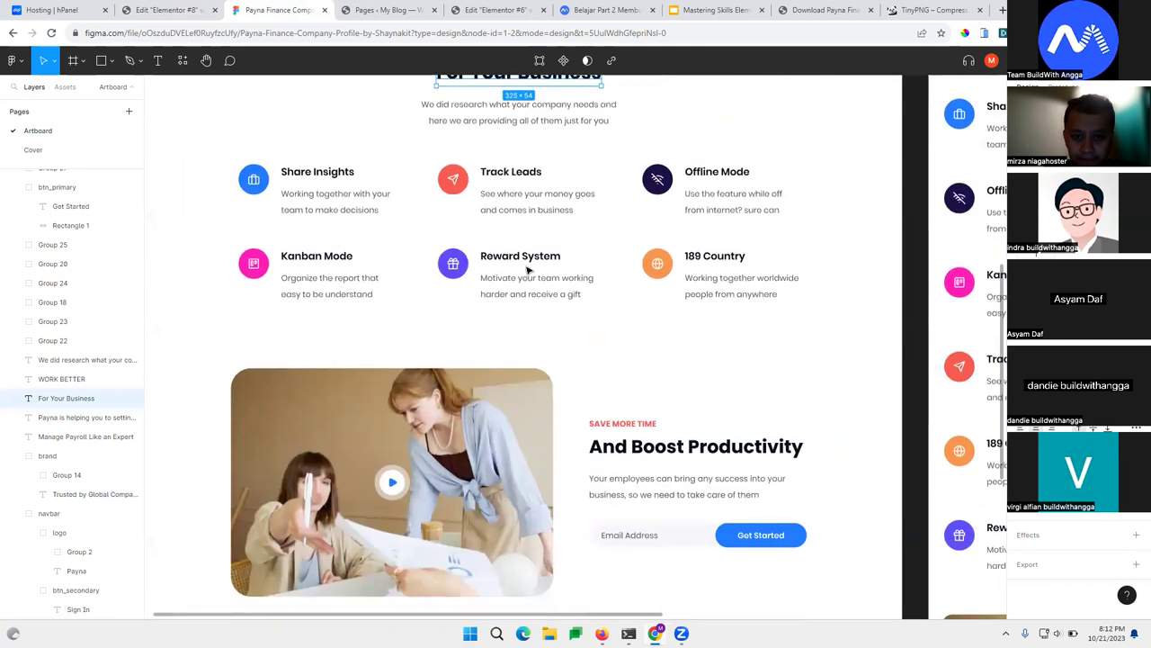
pyautogui.scroll(1, 569, 123)
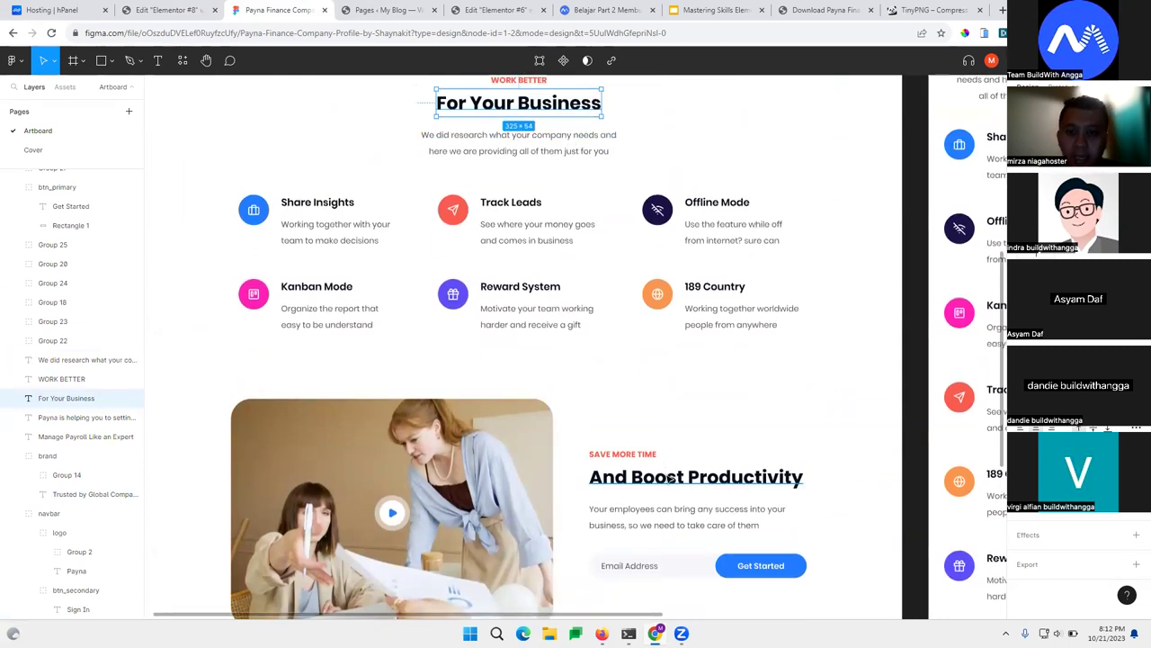
pyautogui.click(669, 480)
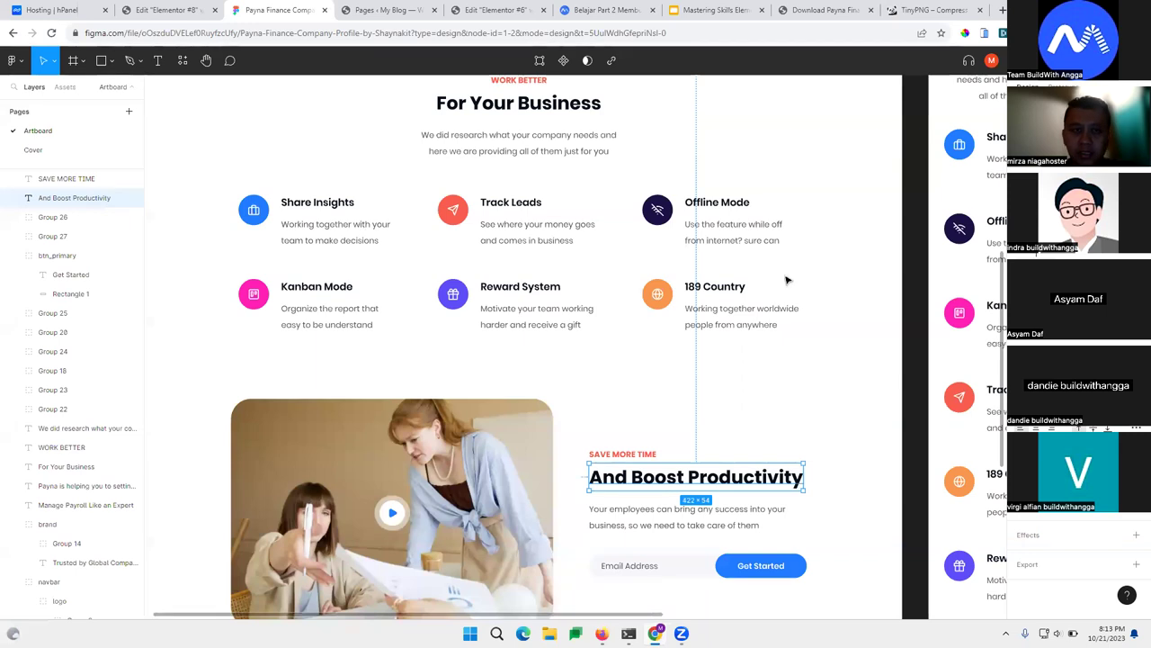
pyautogui.click(137, 7)
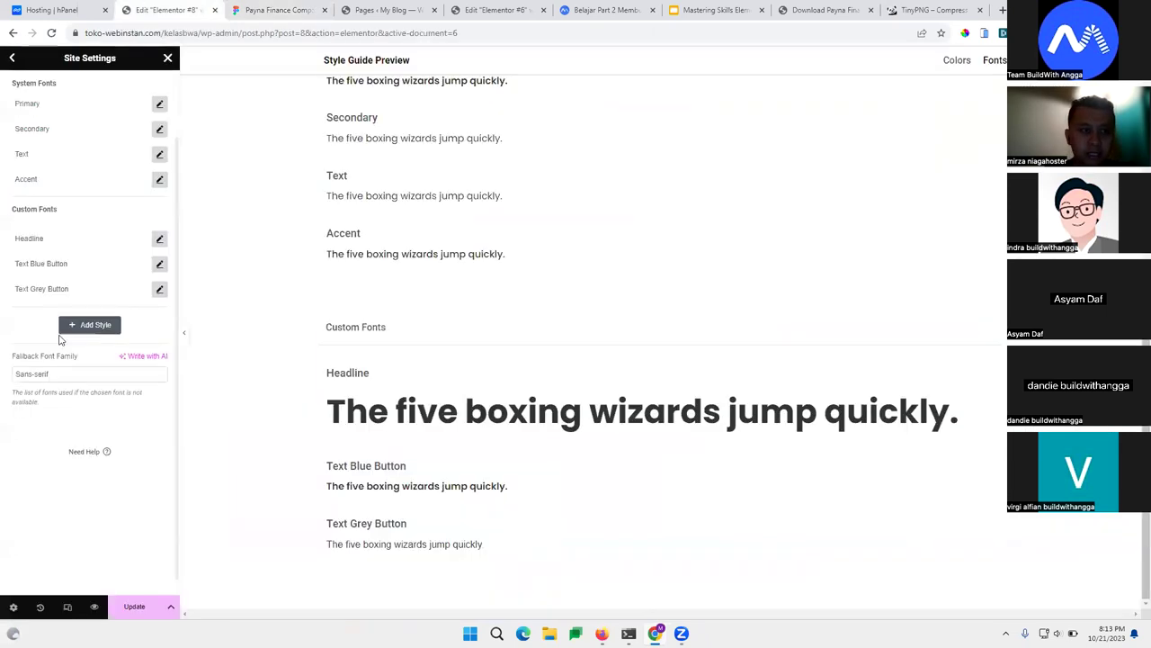
# Step: Add a new custom font style named 'Title Section'
pyautogui.click(81, 325)
pyautogui.click(61, 388)
pyautogui.hotkey('ctrl', 'a')
pyautogui.write('Title Sec')
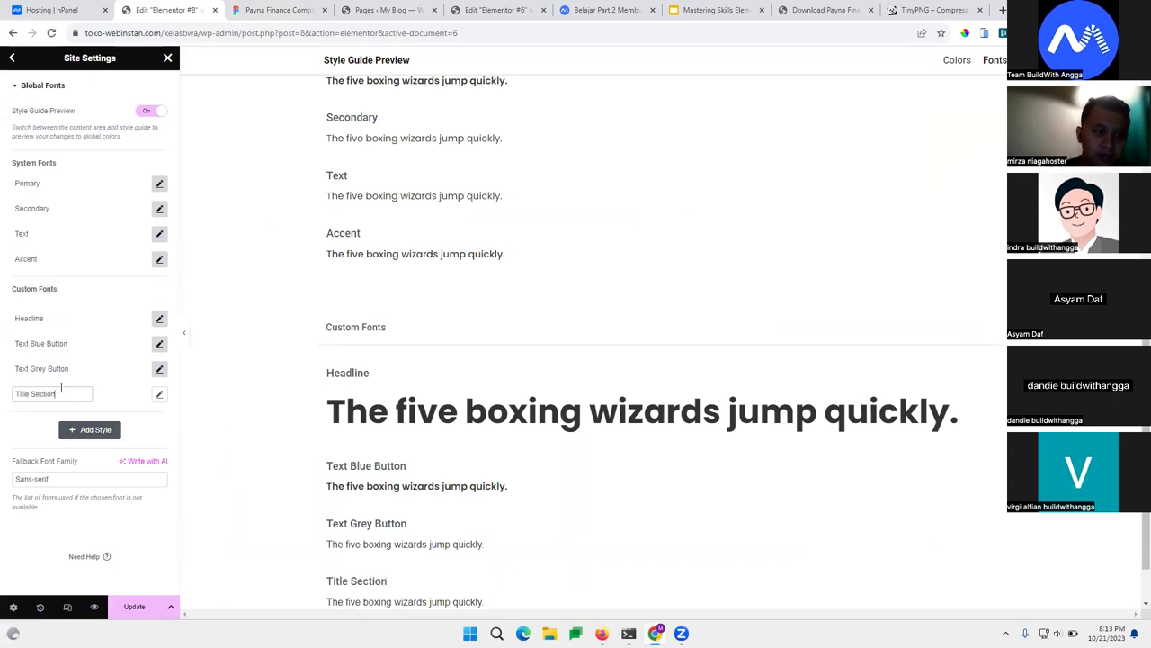
# Step: Give Title Section size 30, Bold weight and the Poppins family
pyautogui.click(158, 394)
pyautogui.click(130, 483)
pyautogui.write('30')
pyautogui.click(106, 509)
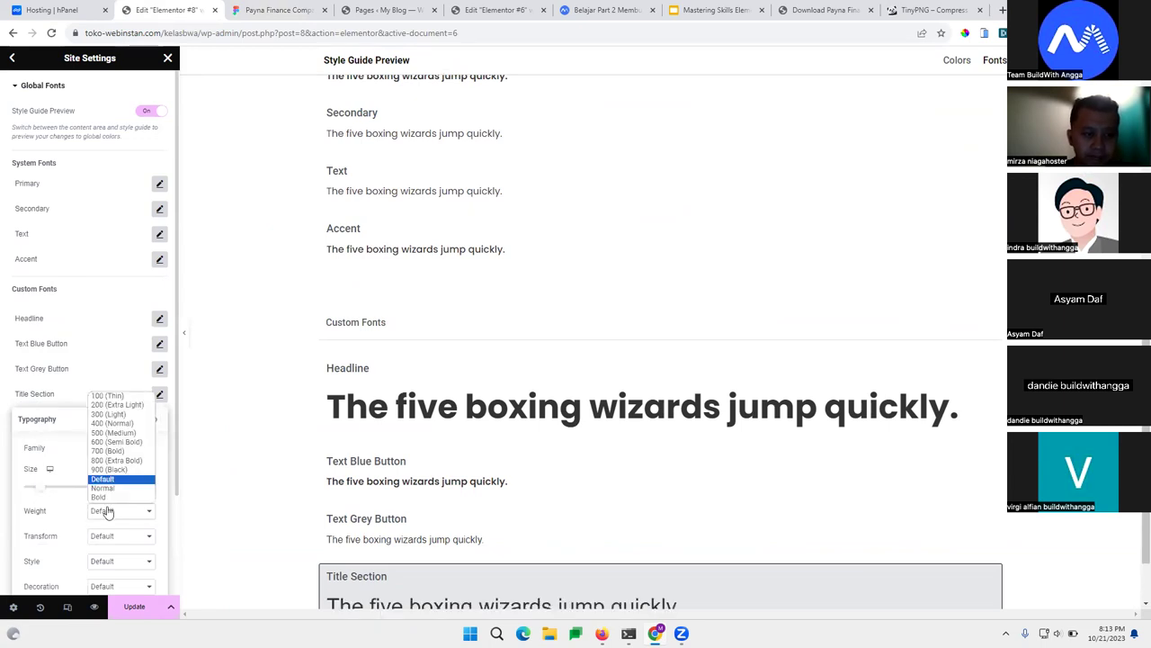
pyautogui.click(99, 496)
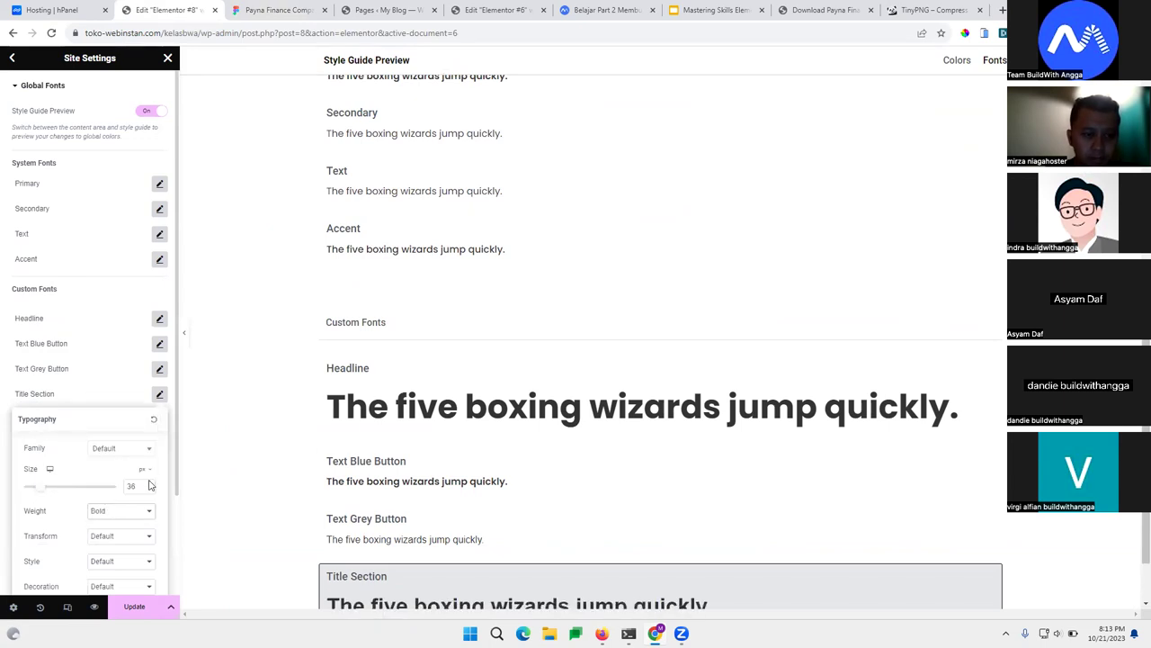
pyautogui.click(133, 451)
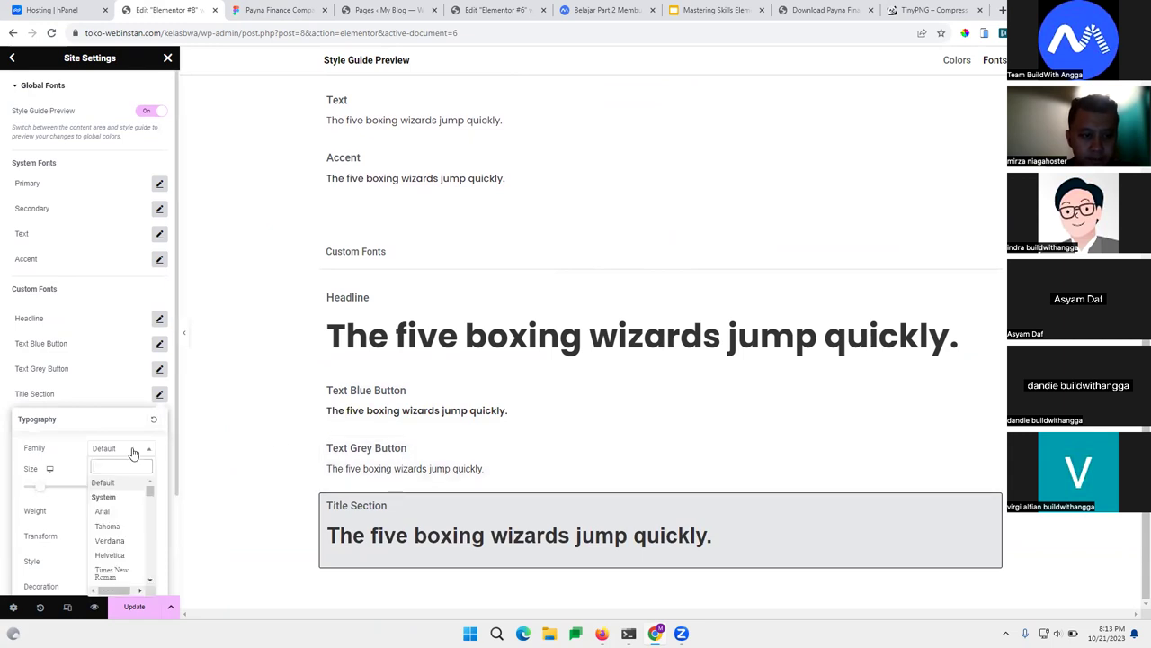
pyautogui.write('poppins')
pyautogui.press('Return')
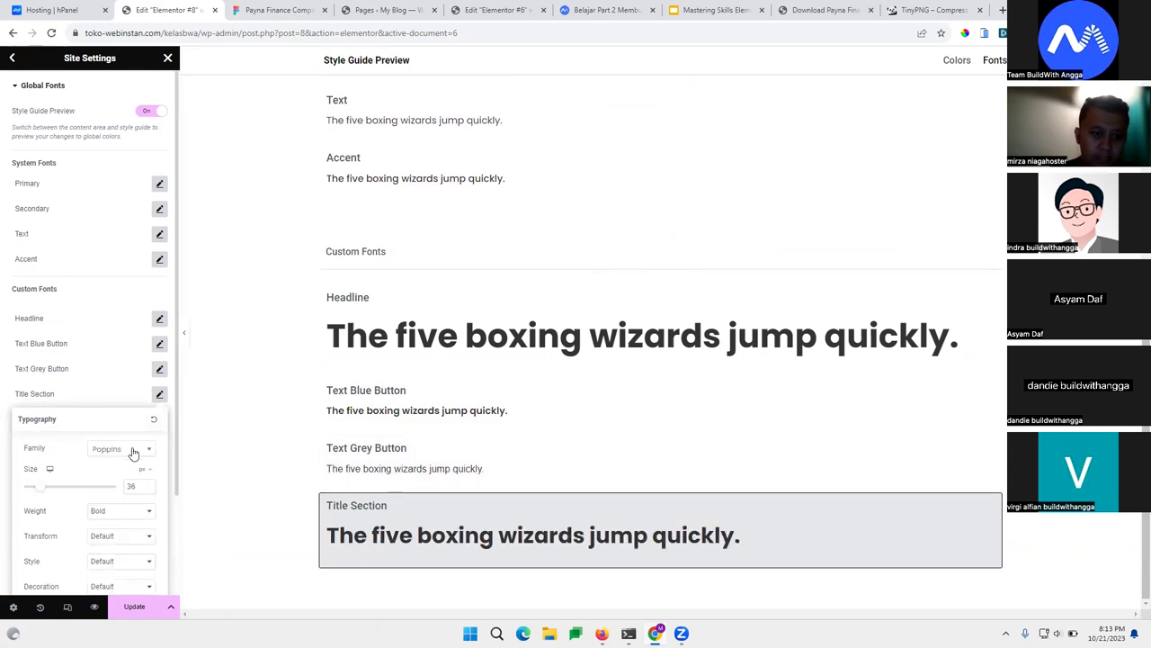
pyautogui.click(274, 10)
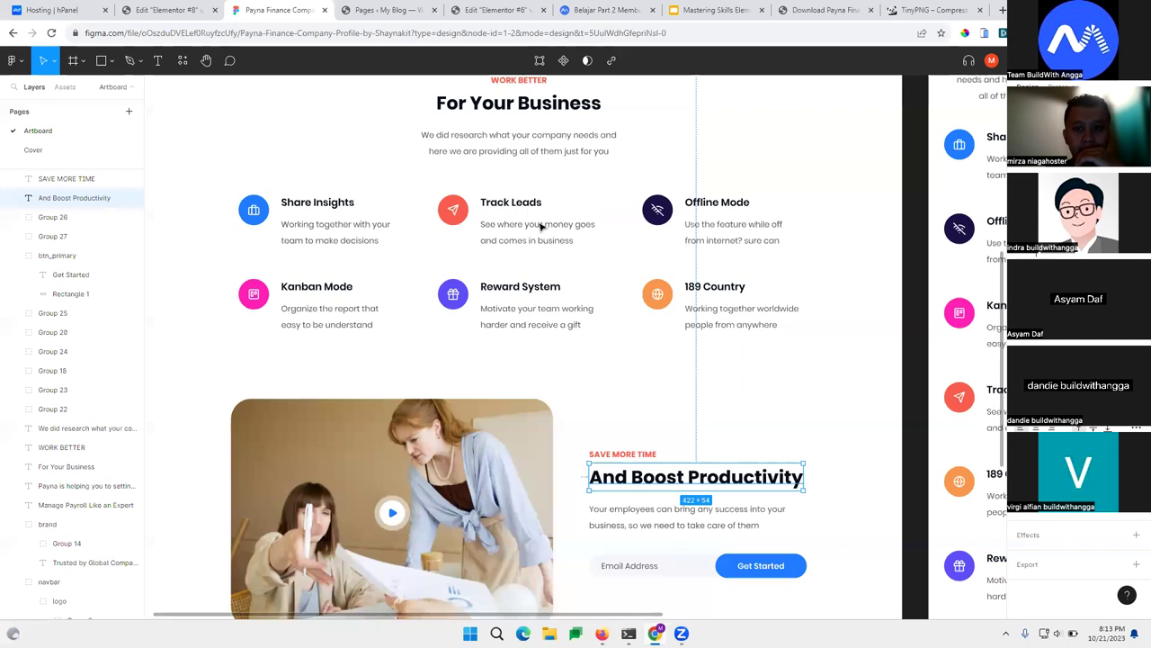
# Step: Match the Figma body paragraph: Text font size 16 with a 32 line height
pyautogui.scroll(-1, 580, 393)
pyautogui.click(617, 446)
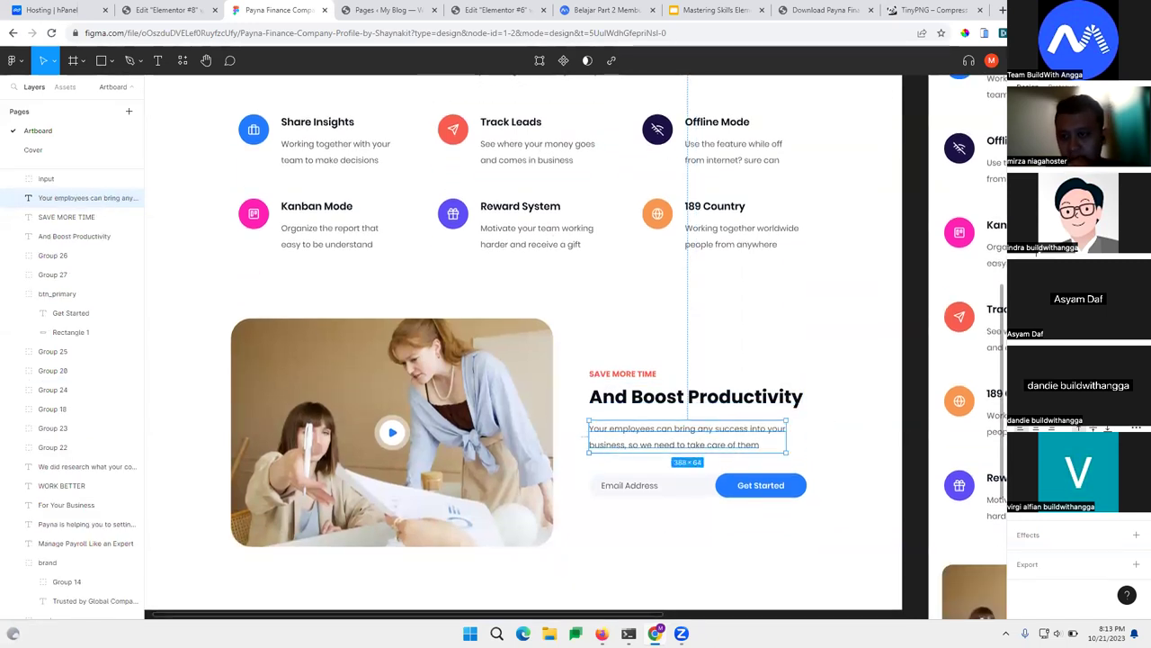
pyautogui.click(169, 10)
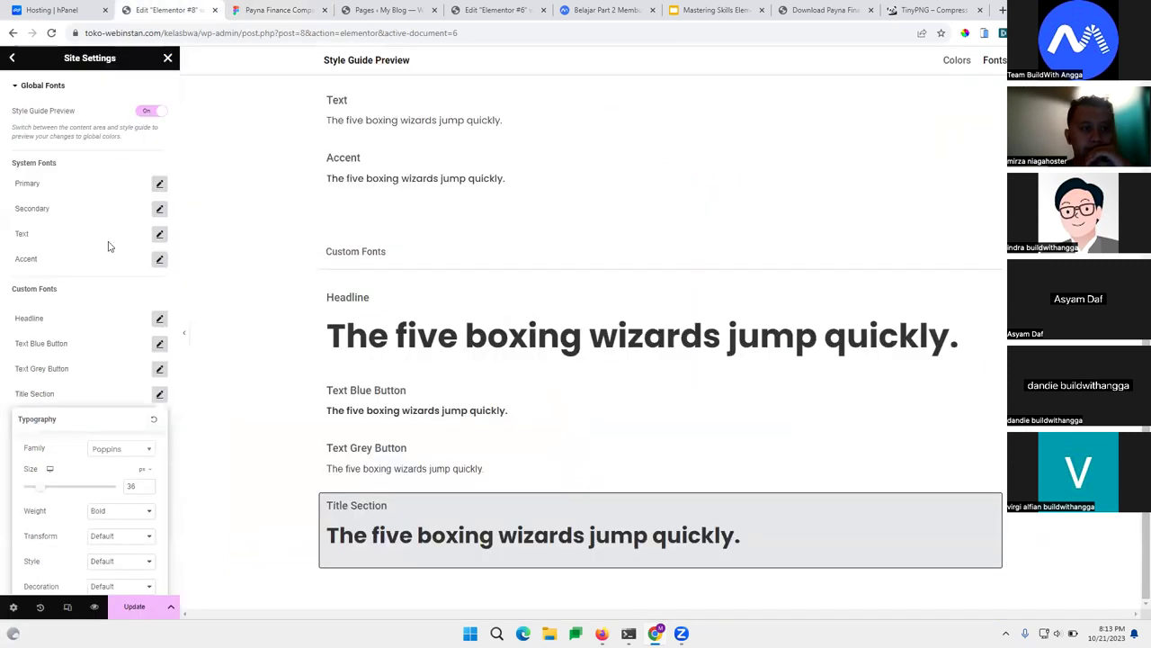
pyautogui.click(159, 233)
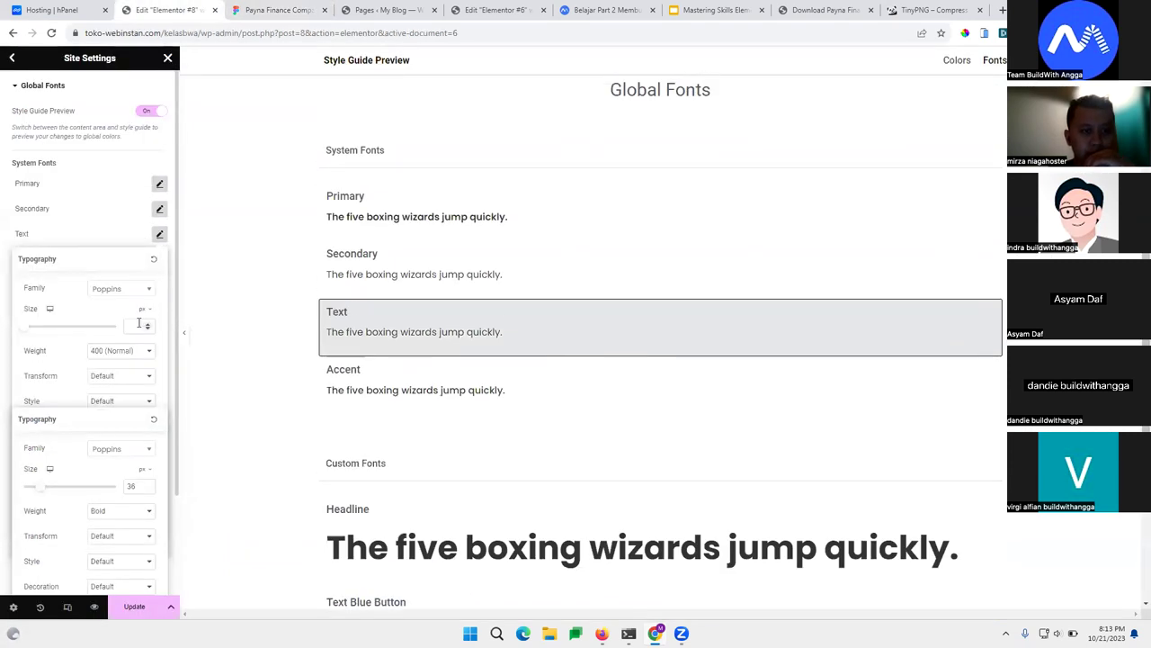
pyautogui.click(137, 324)
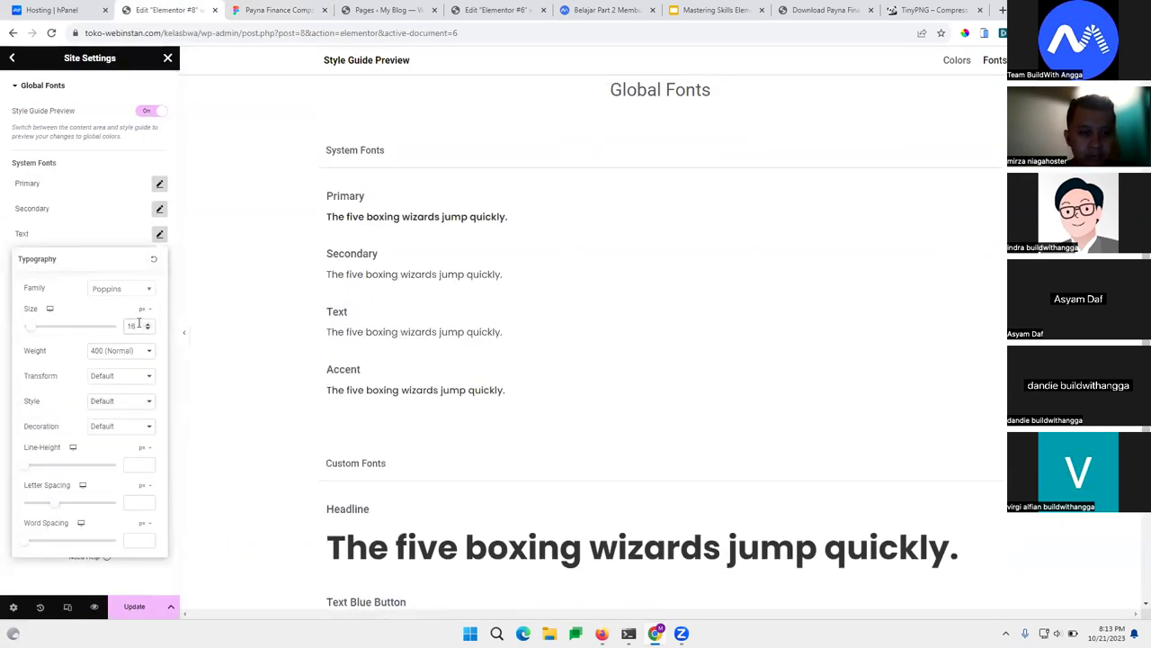
pyautogui.press('BackSpace')
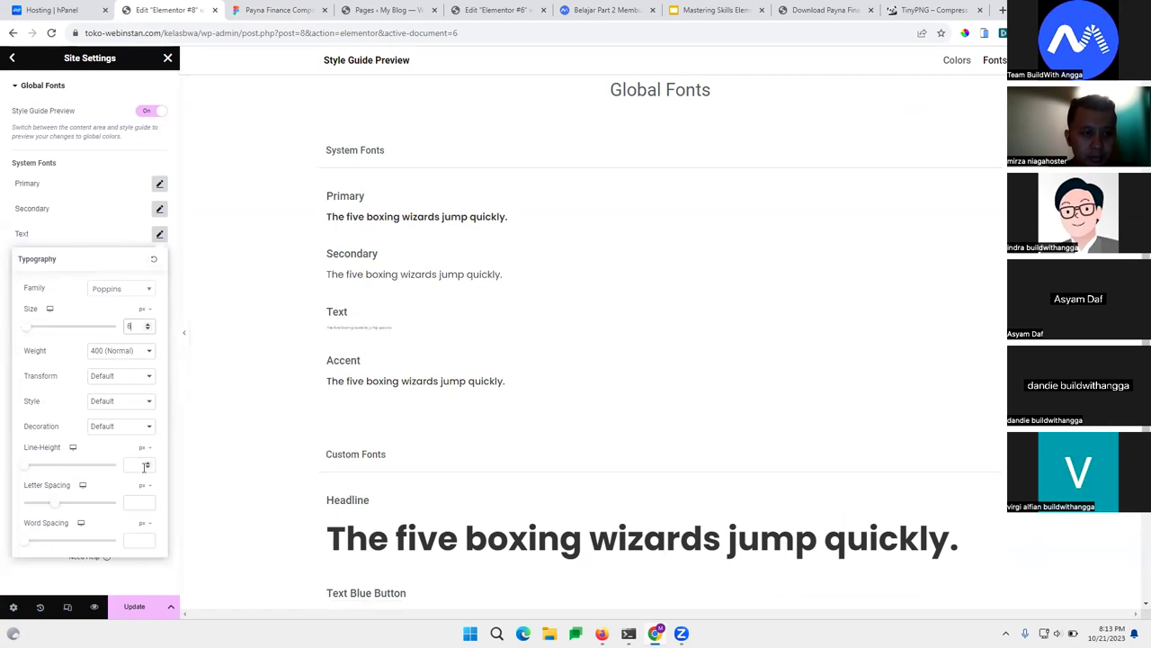
pyautogui.write('32')
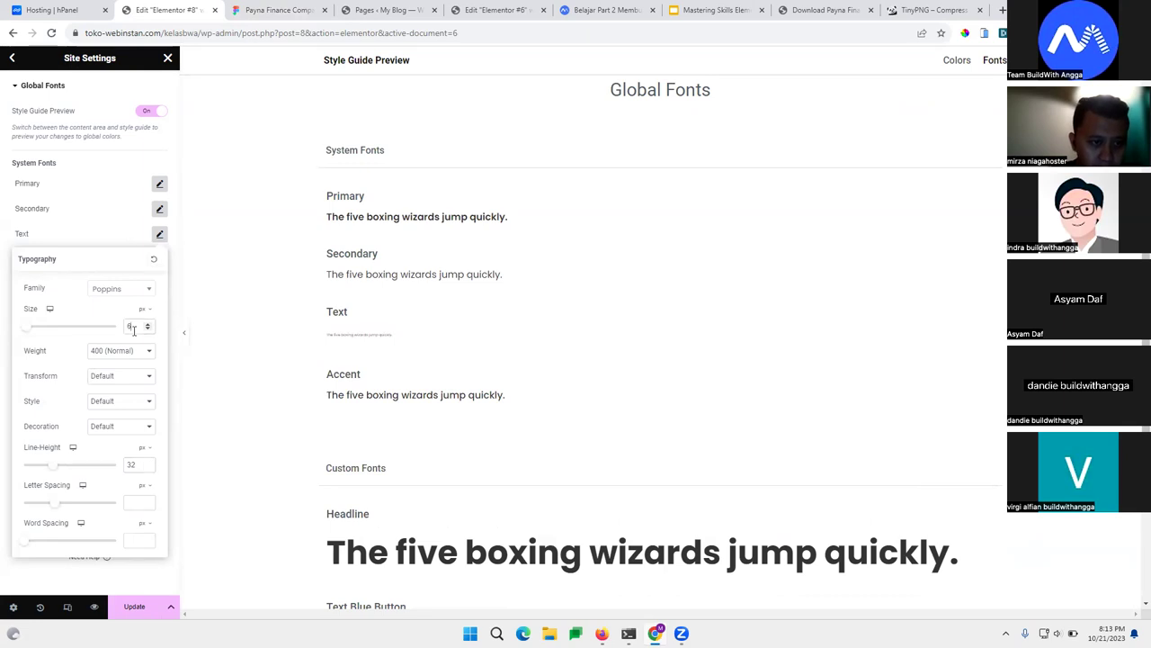
pyautogui.write('16')
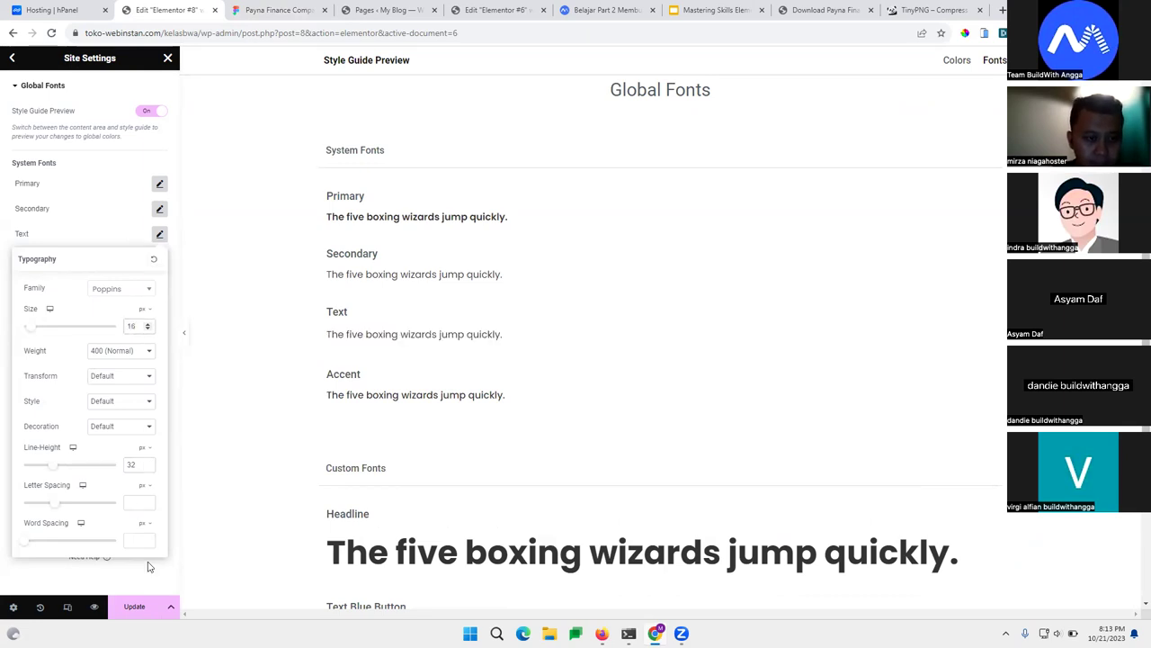
pyautogui.click(92, 210)
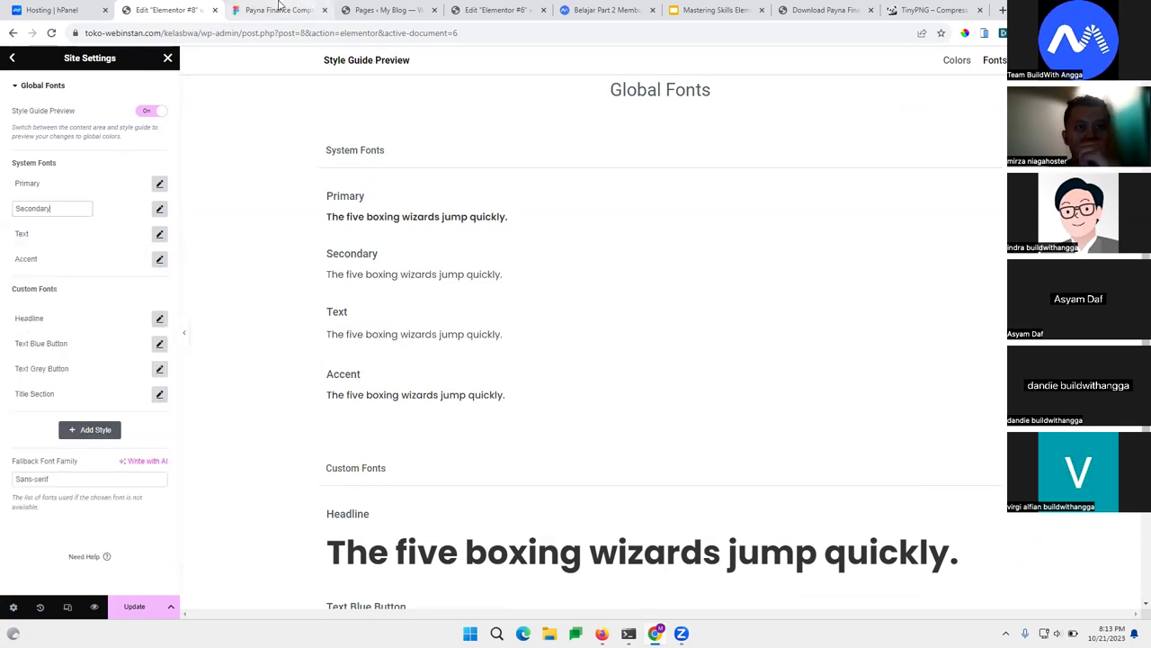
# Step: Select the SAVE MORE TIME label in the Payna Figma design to check its style
pyautogui.click(293, 7)
pyautogui.scroll(-3, 523, 339)
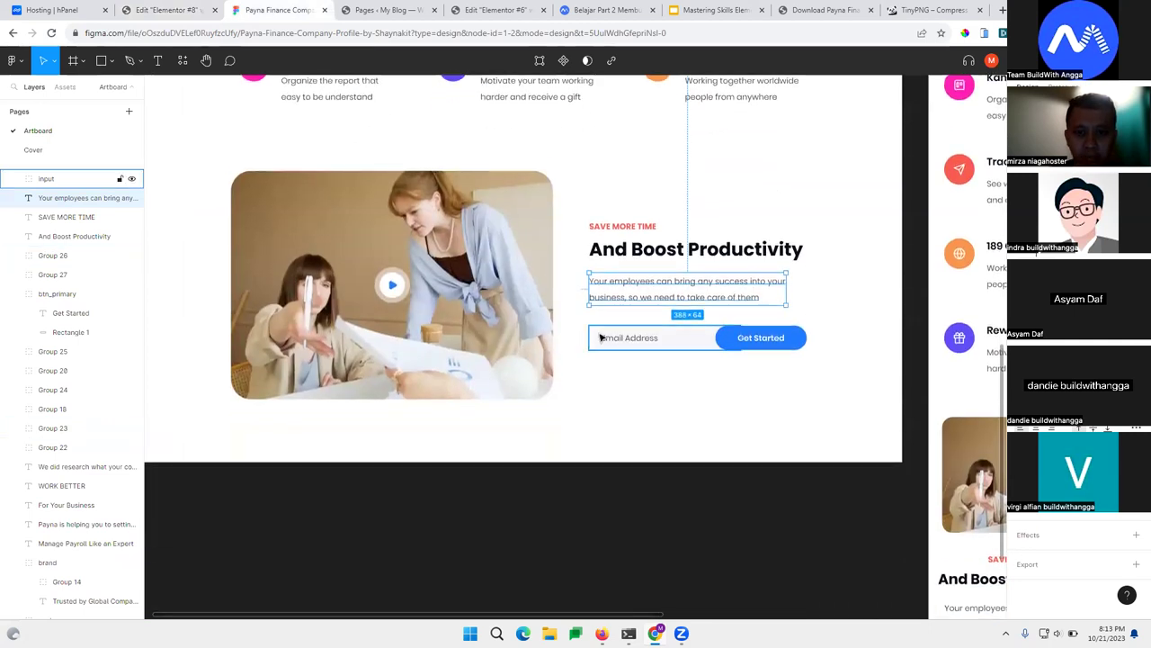
pyautogui.scroll(5, 601, 337)
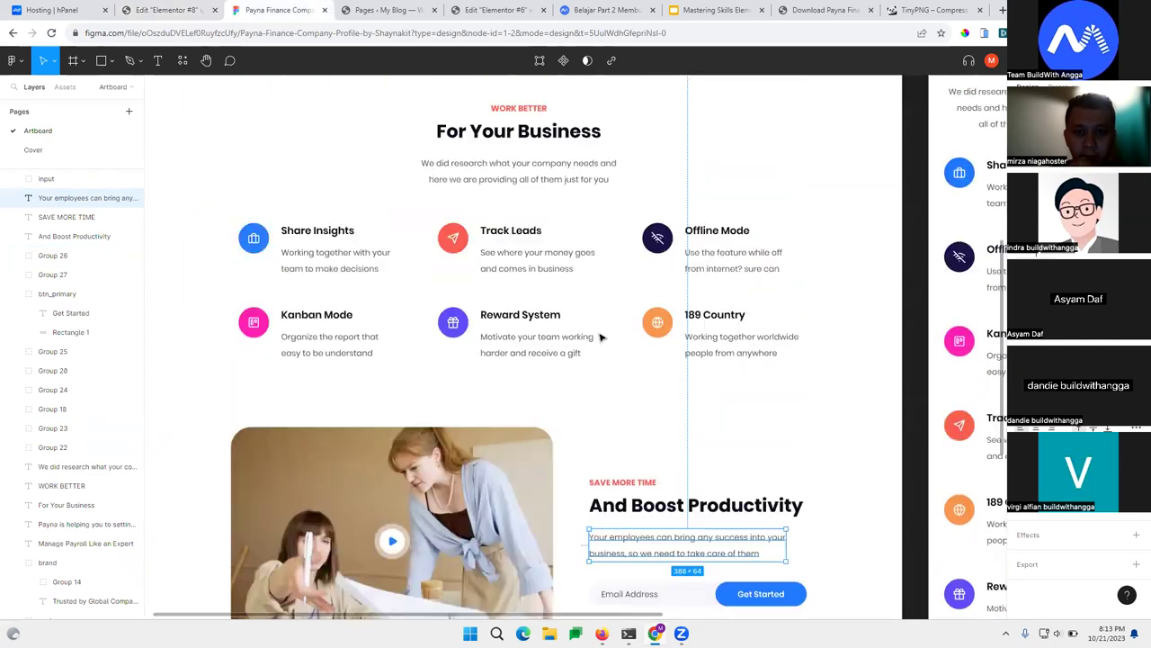
pyautogui.click(625, 483)
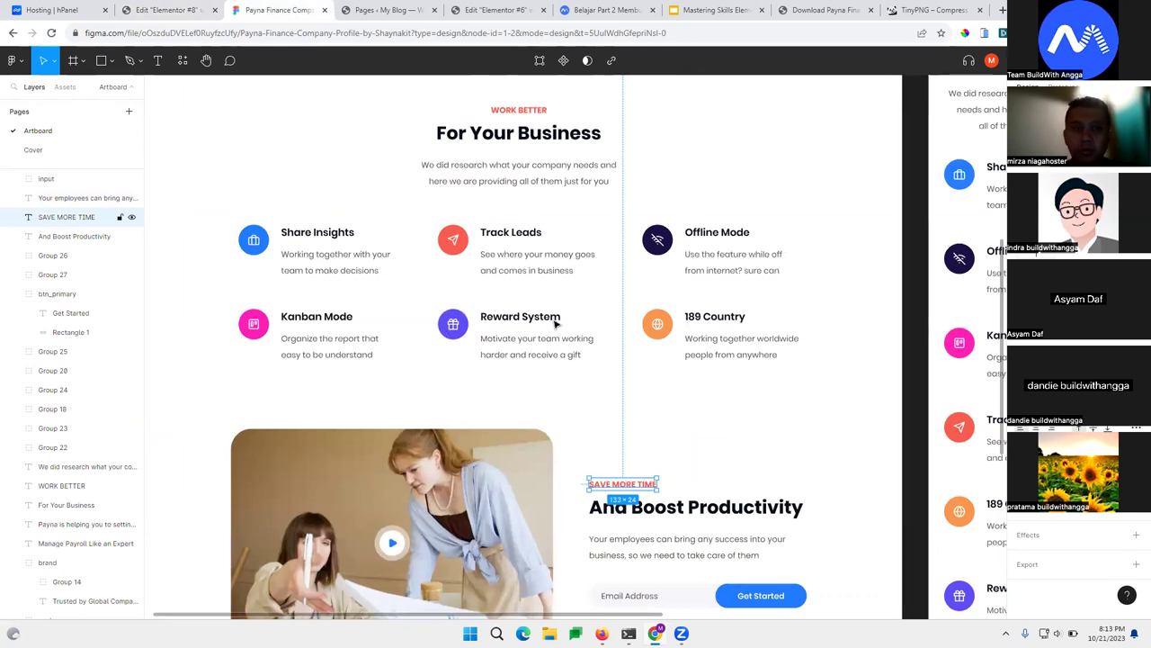
# Step: Add a new custom font style named 'SubTitle Section'
pyautogui.click(181, 9)
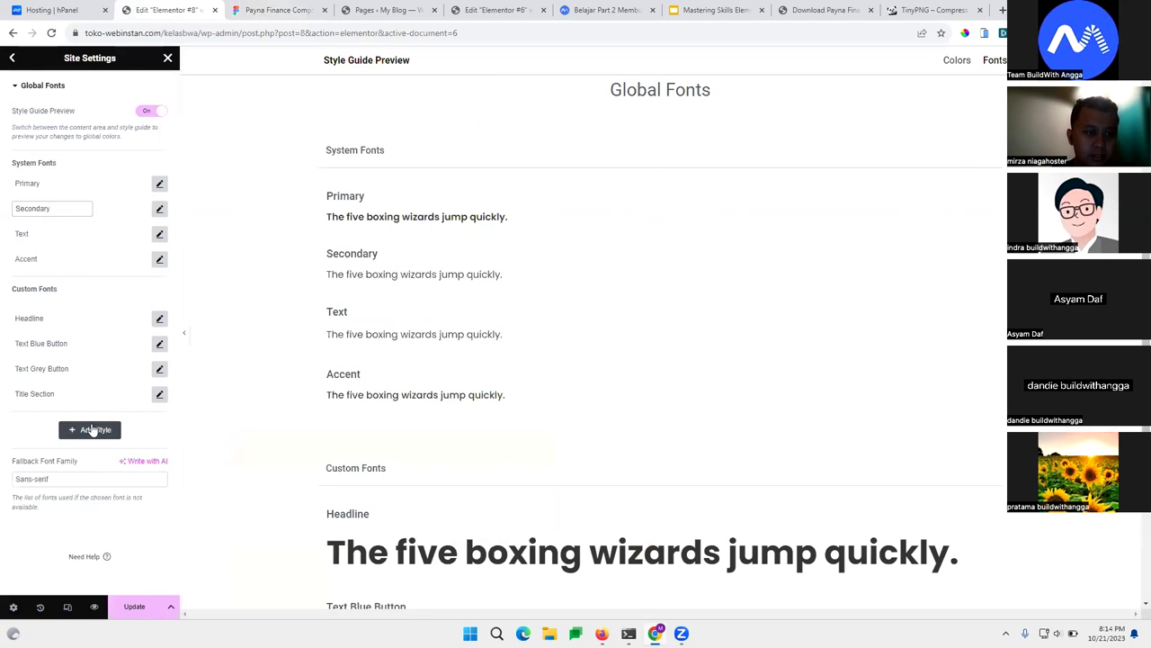
pyautogui.click(91, 428)
pyautogui.click(85, 420)
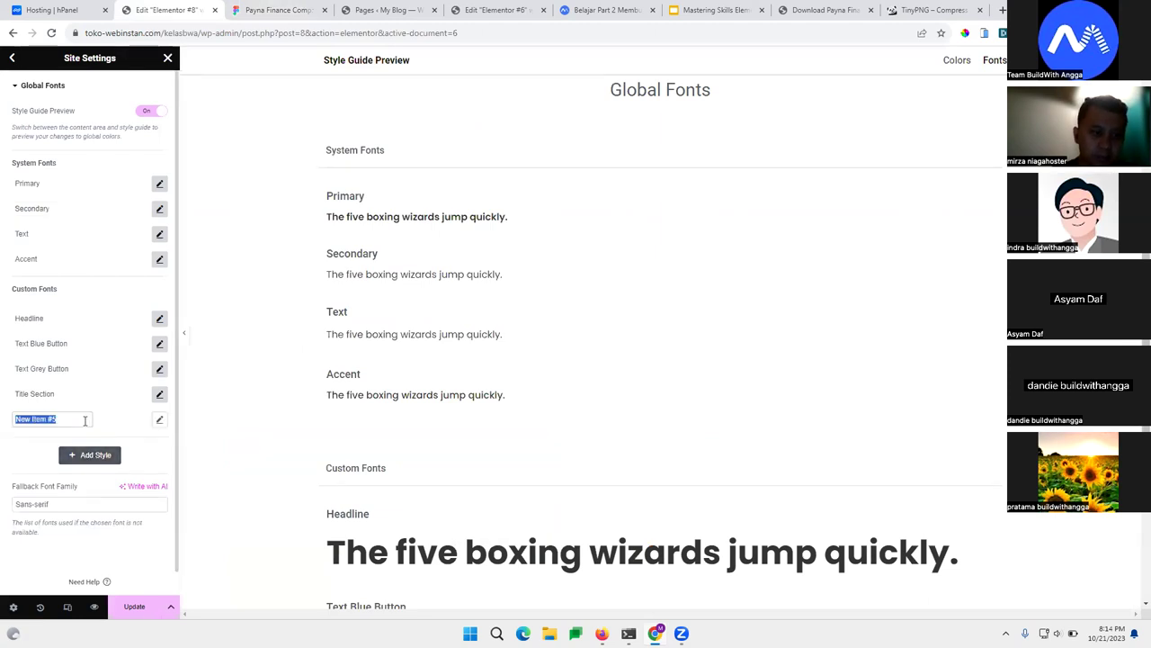
pyautogui.write('SubTitle Section')
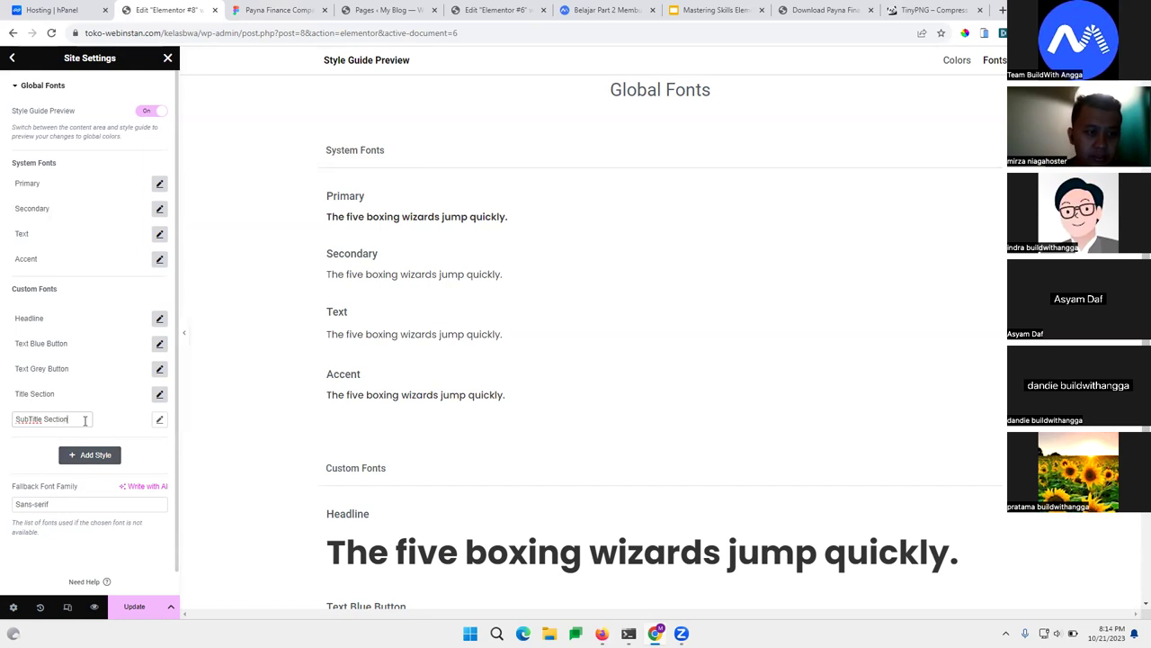
# Step: Set SubTitle Section to weight 700 Bold with uppercase text transform
pyautogui.click(158, 420)
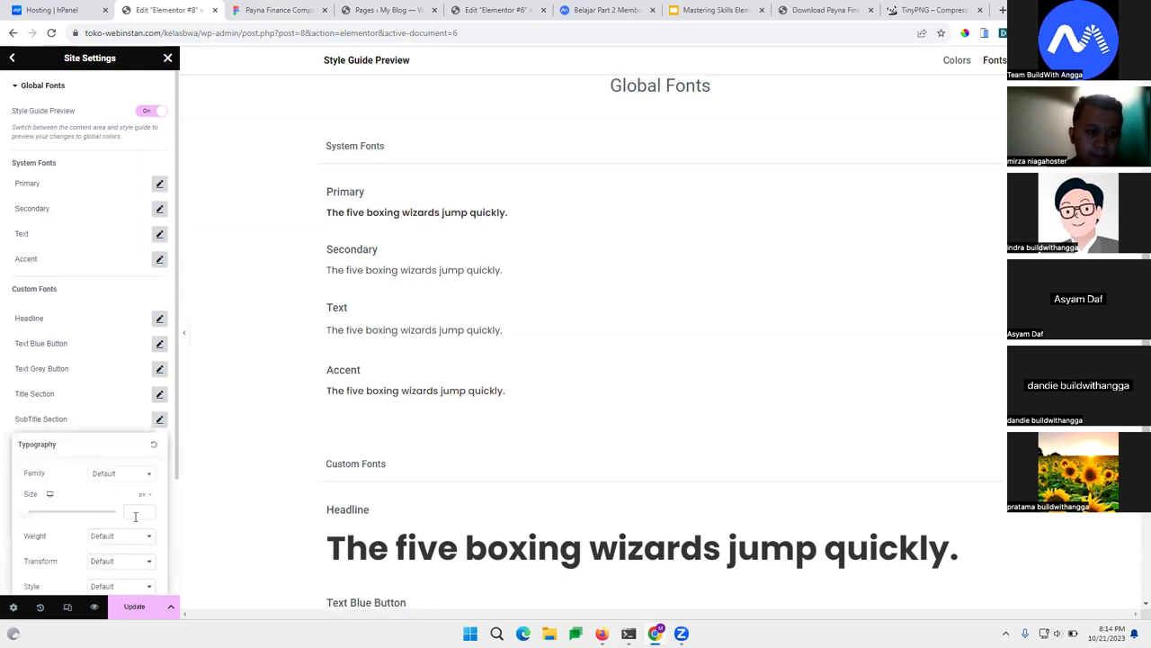
pyautogui.scroll(-2, 134, 513)
pyautogui.click(103, 424)
pyautogui.click(110, 492)
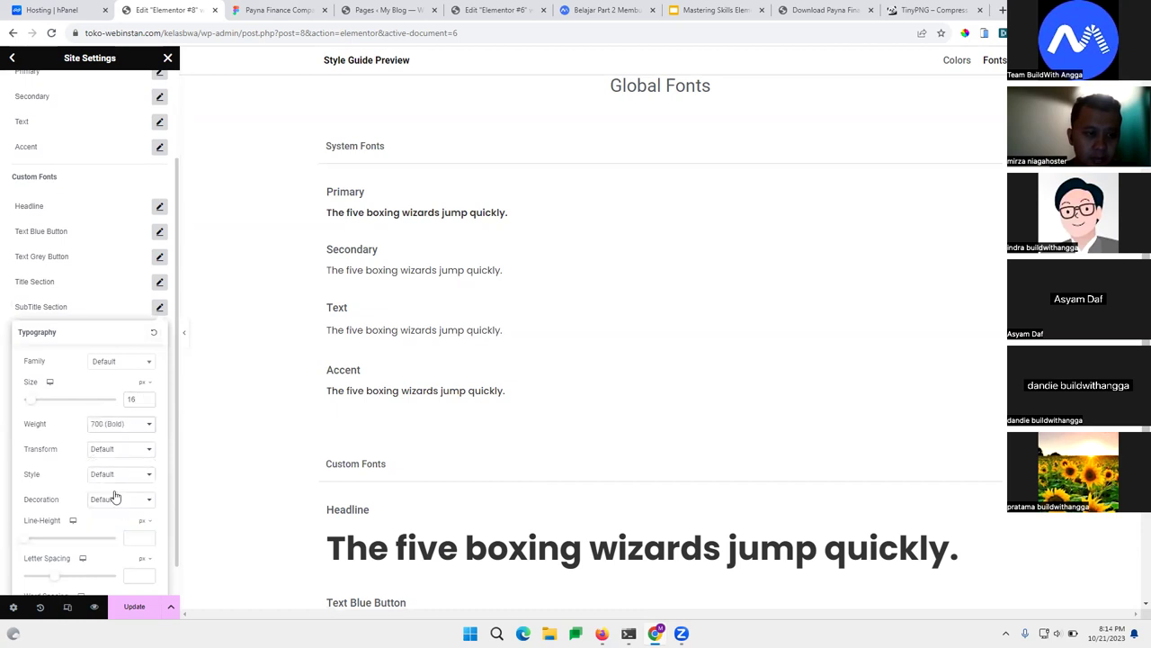
pyautogui.click(105, 450)
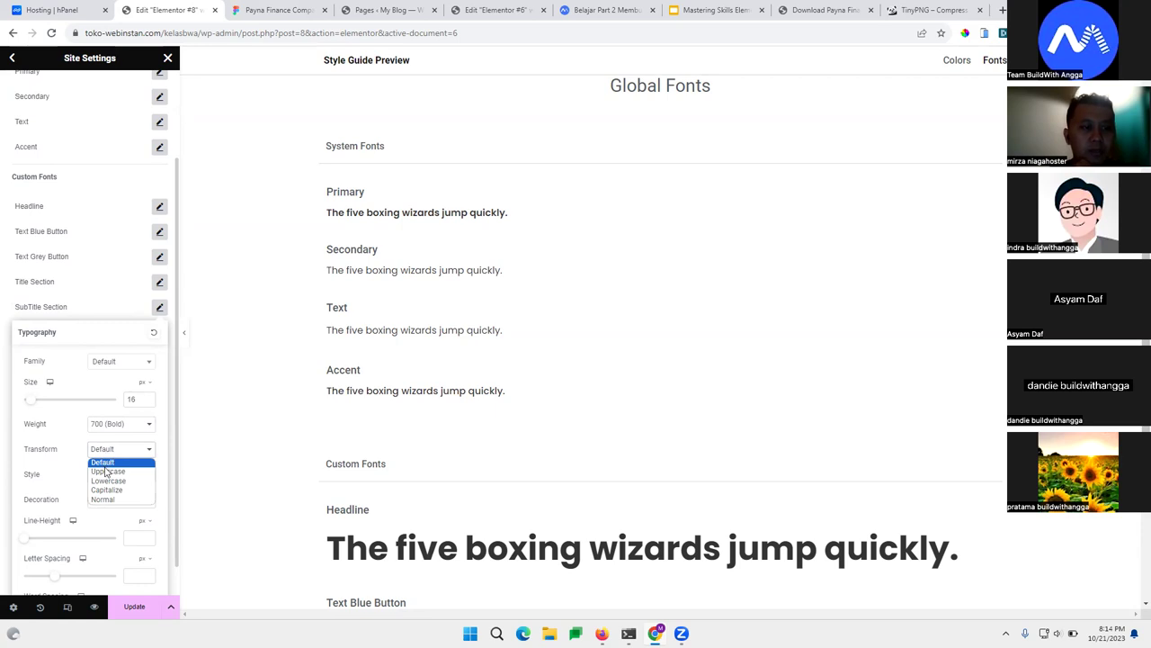
pyautogui.click(108, 471)
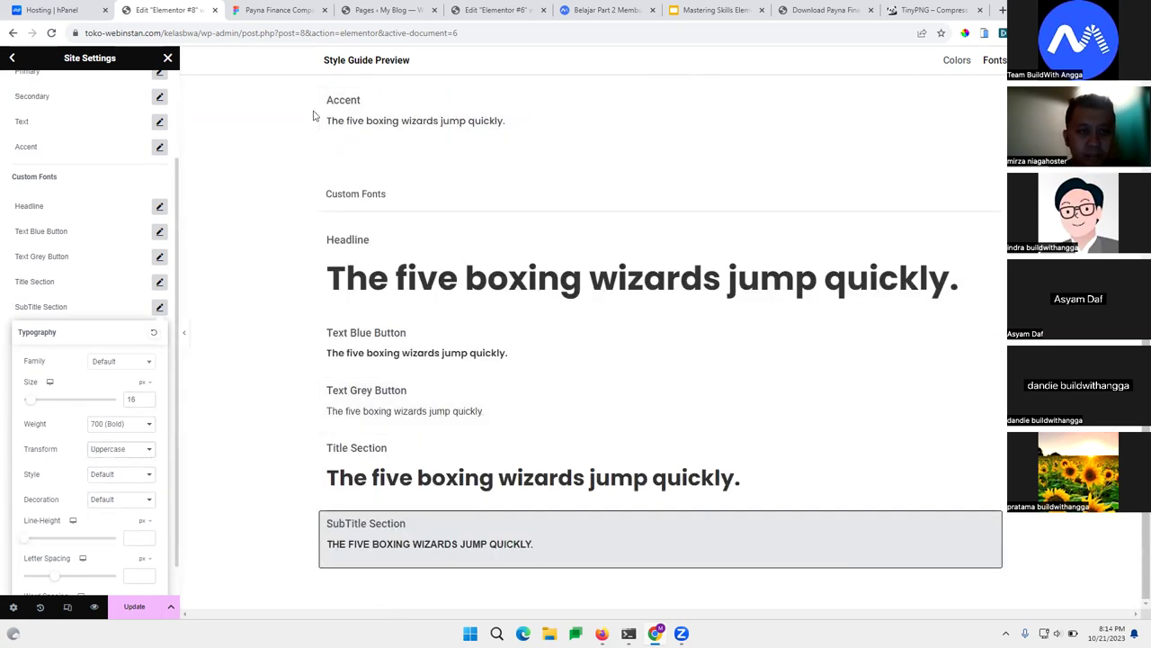
# Step: Set the SubTitle Section font family to Poppins
pyautogui.click(286, 9)
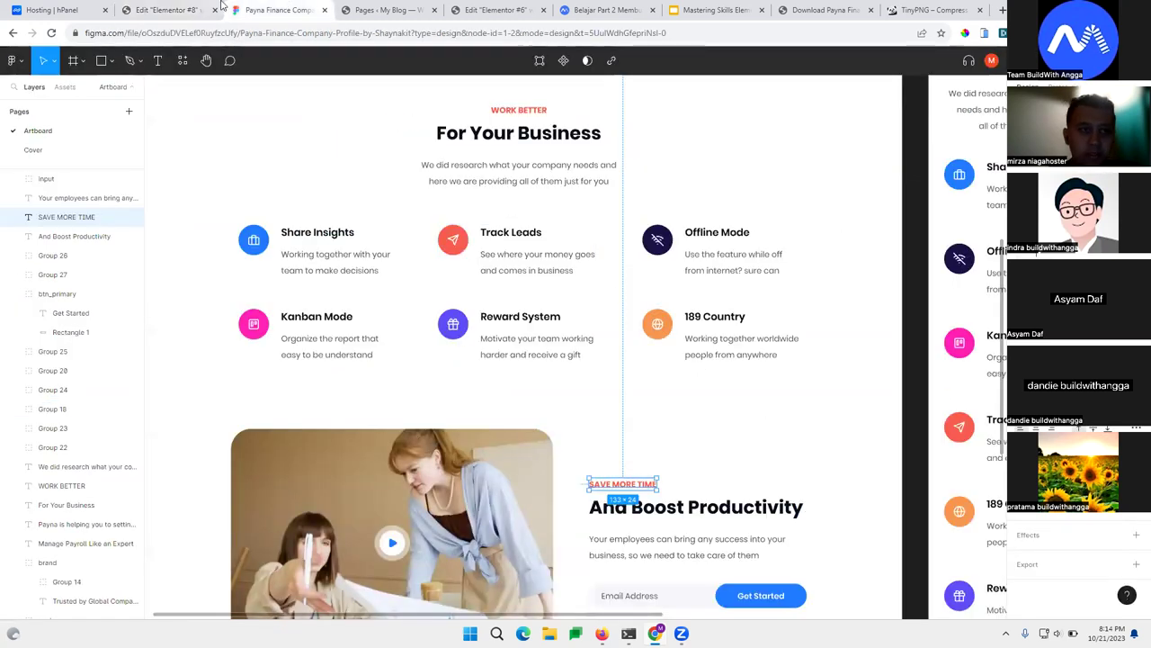
pyautogui.click(166, 10)
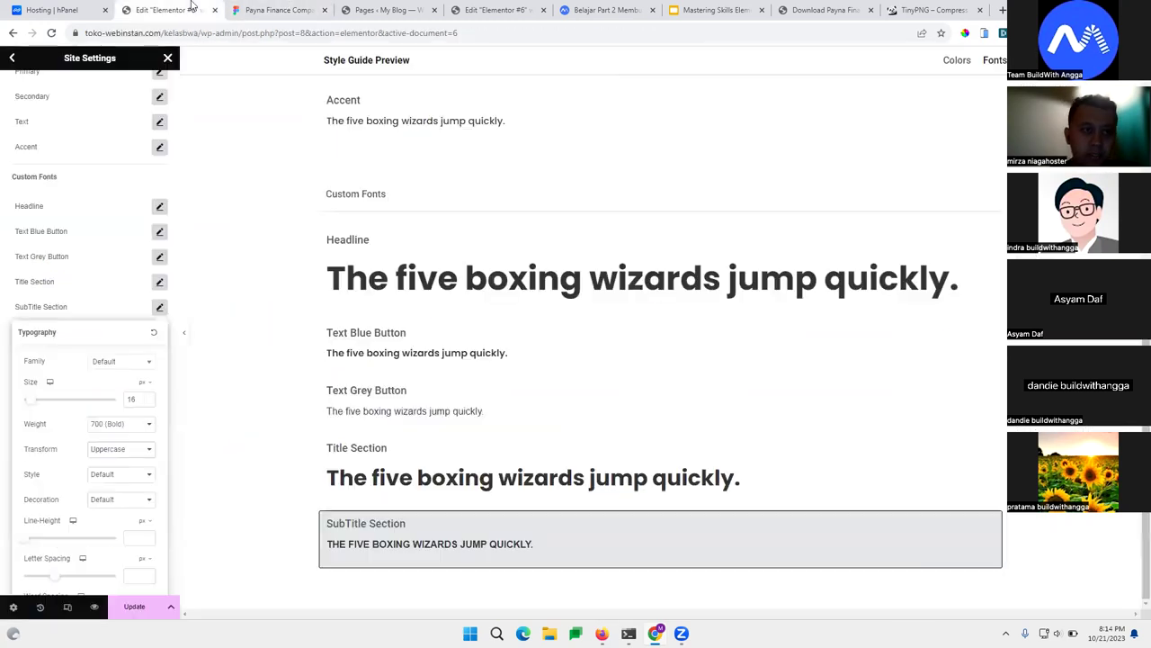
pyautogui.click(95, 360)
pyautogui.write('popp')
pyautogui.click(97, 389)
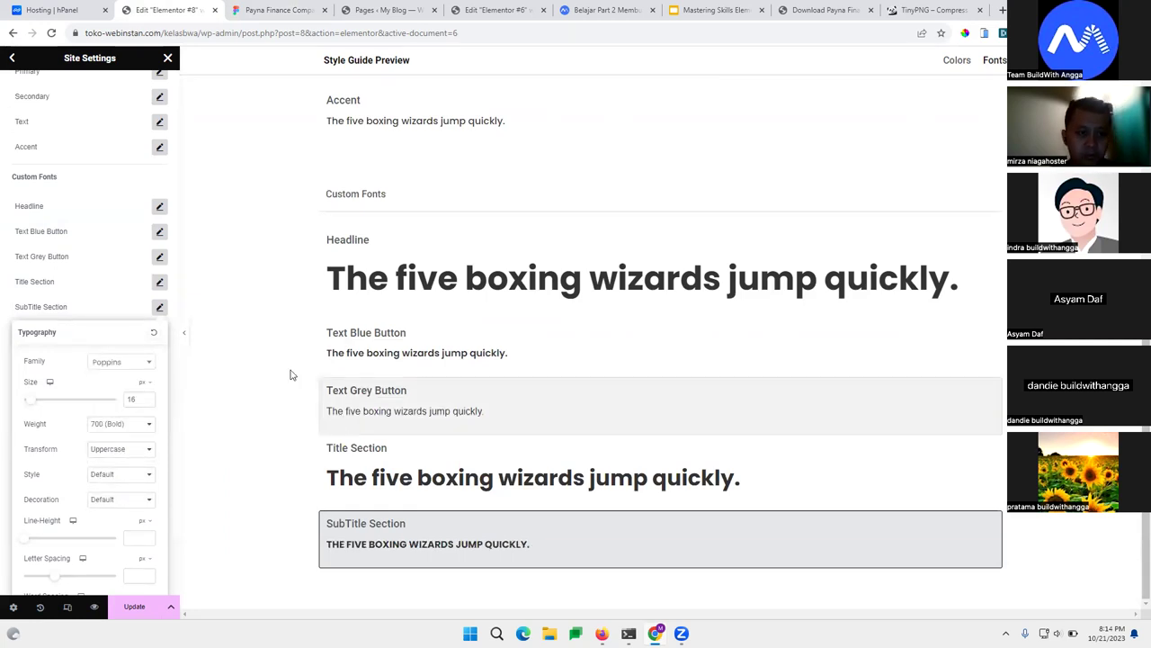
pyautogui.click(72, 306)
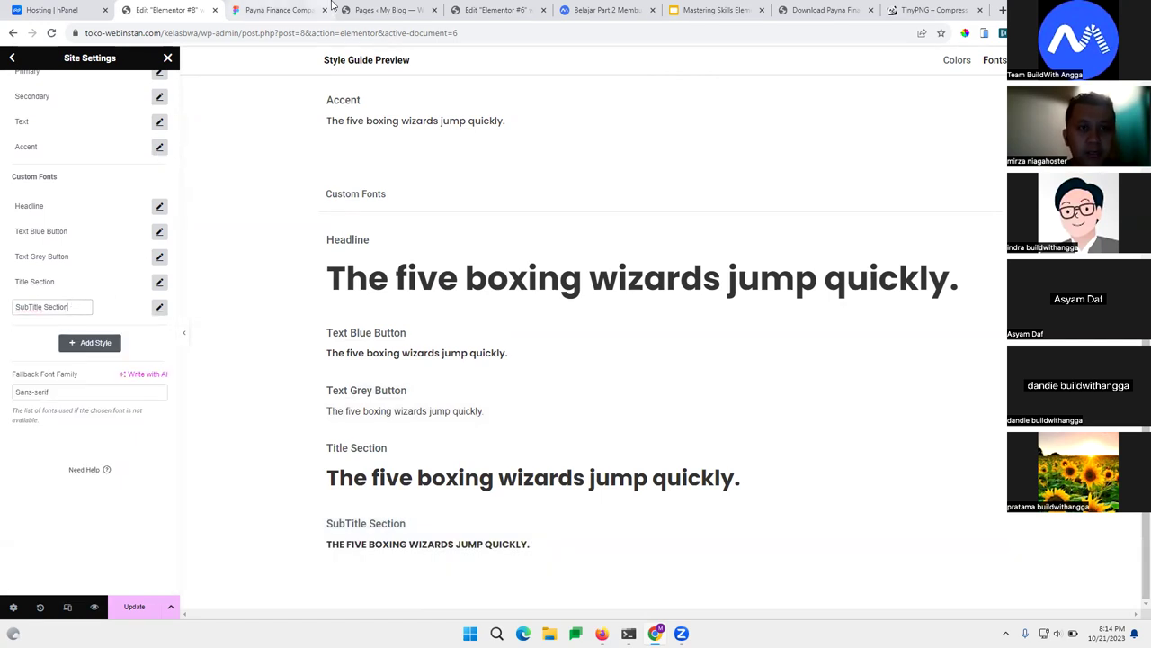
# Step: Inspect the Track Leads and Offline Mode feature titles in Figma, then add another font style
pyautogui.click(279, 9)
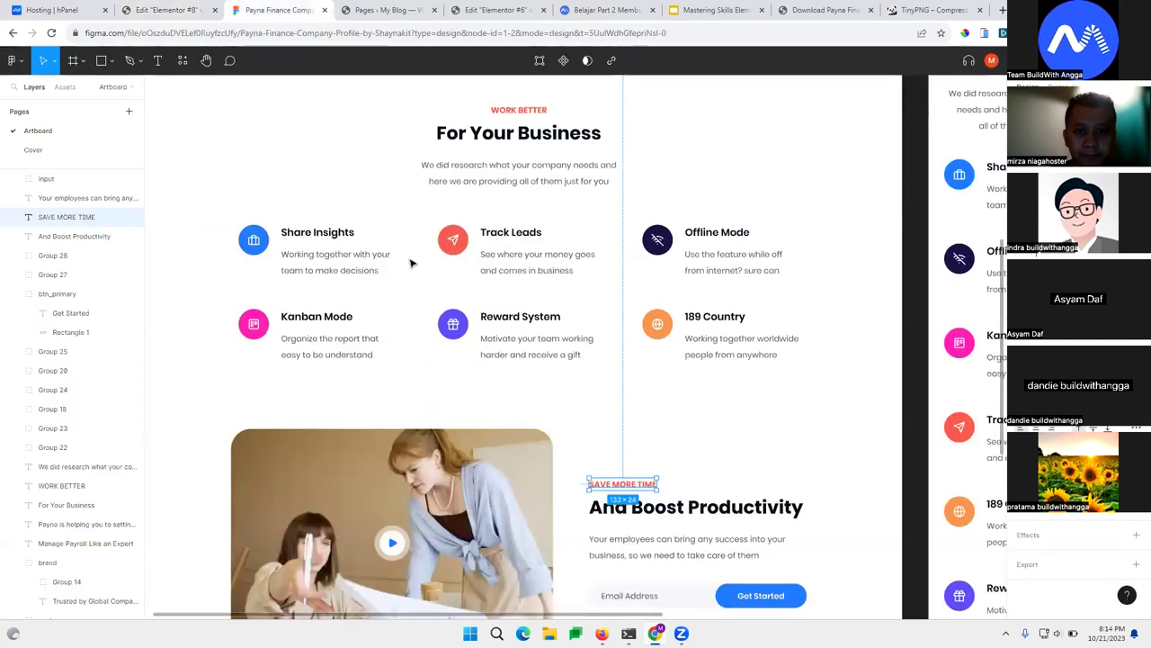
pyautogui.click(519, 241)
pyautogui.doubleClick(523, 237)
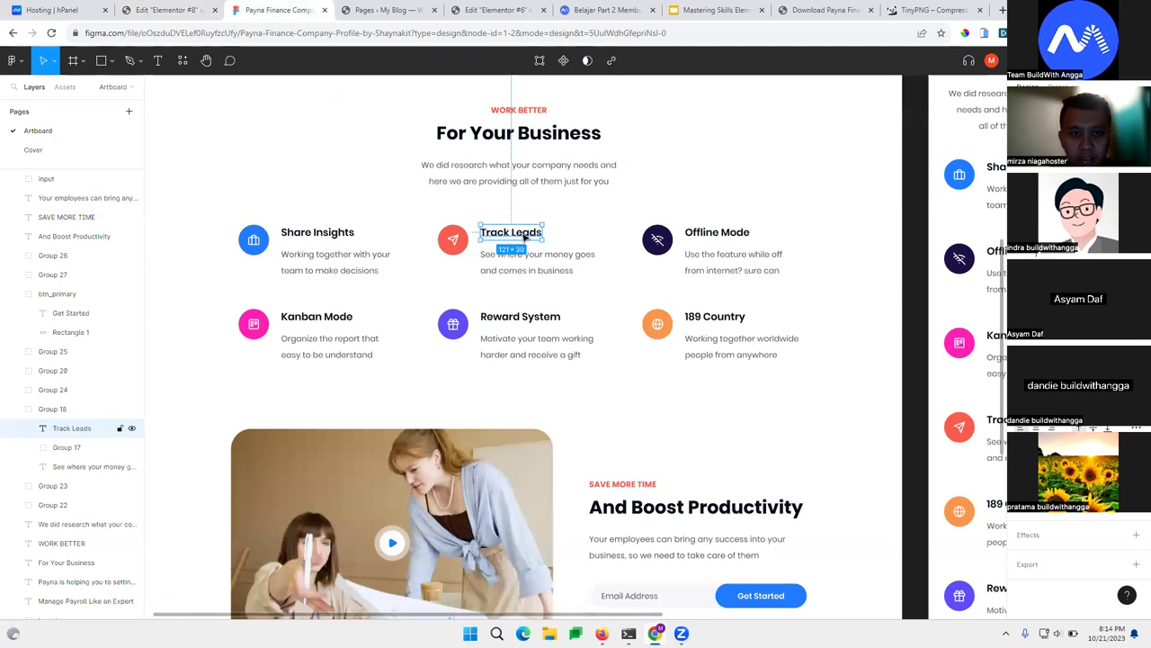
pyautogui.doubleClick(730, 235)
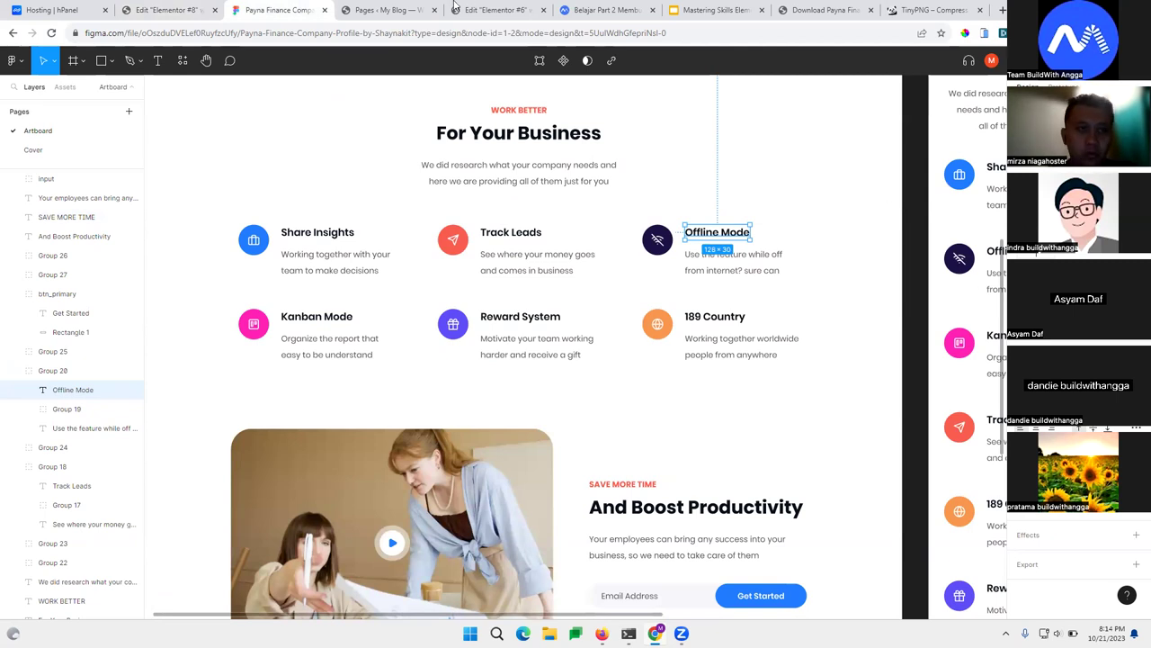
pyautogui.click(167, 9)
pyautogui.click(90, 342)
# Step: Name the new font style 'Feature Title' and set its weight to 600 Semi Bold
pyautogui.doubleClick(37, 419)
pyautogui.hotkey('ctrl', 'a')
pyautogui.write('Fea')
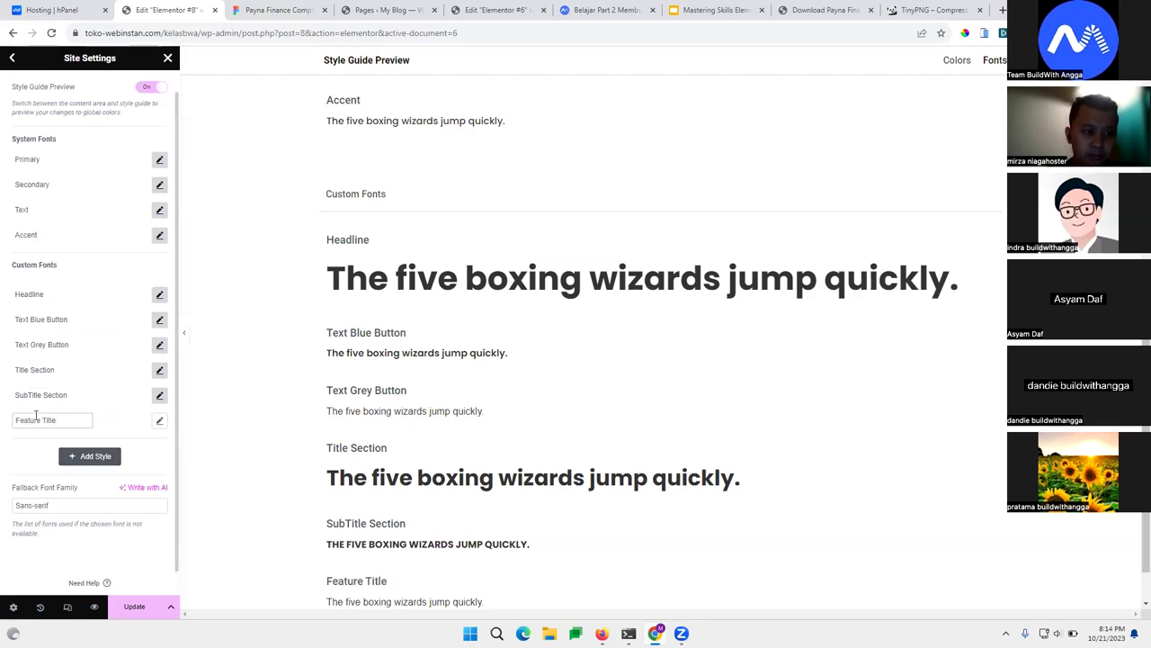
pyautogui.write('ture Title')
pyautogui.click(159, 420)
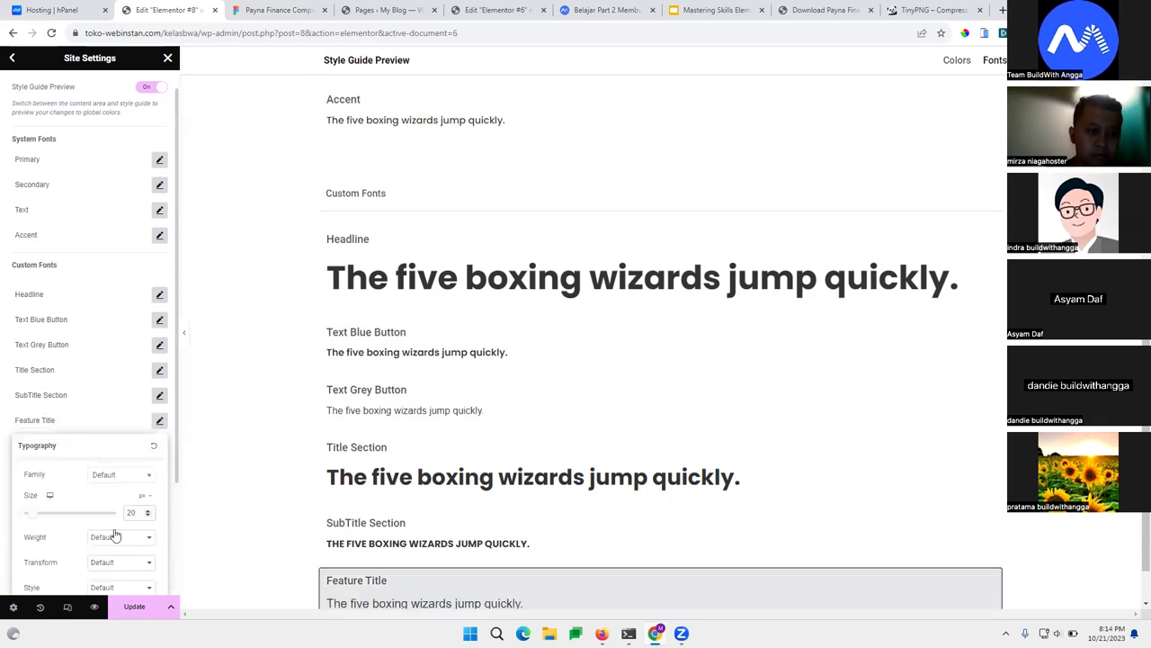
pyautogui.click(113, 537)
pyautogui.click(124, 468)
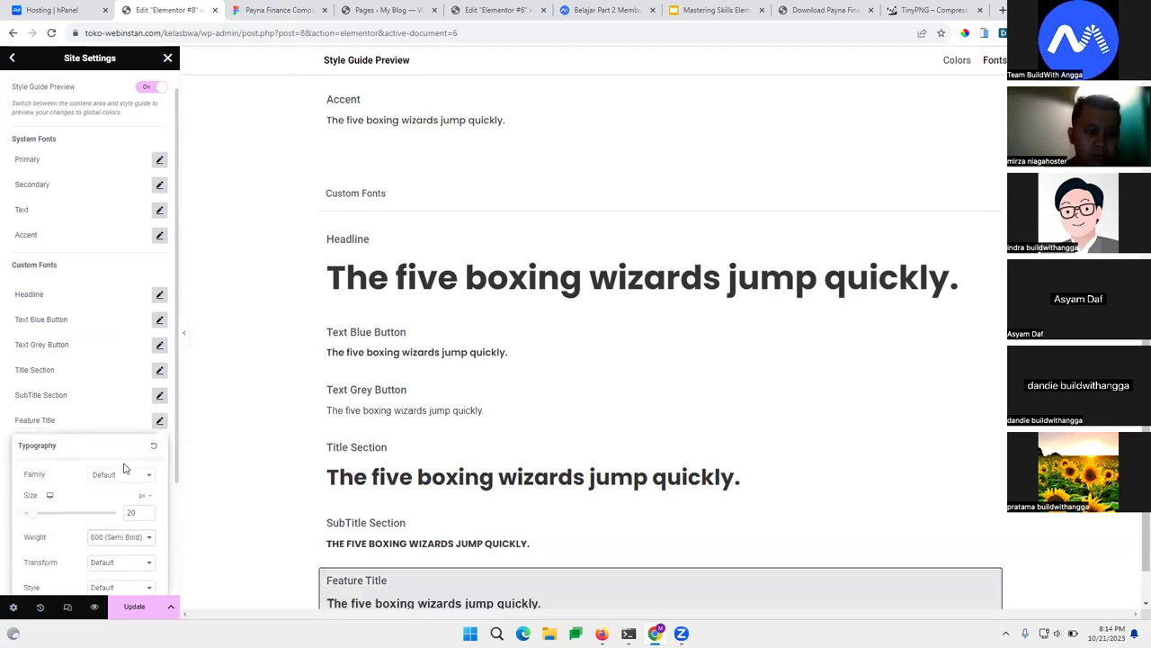
# Step: Set the Feature Title font family to Poppins
pyautogui.scroll(-3, 125, 468)
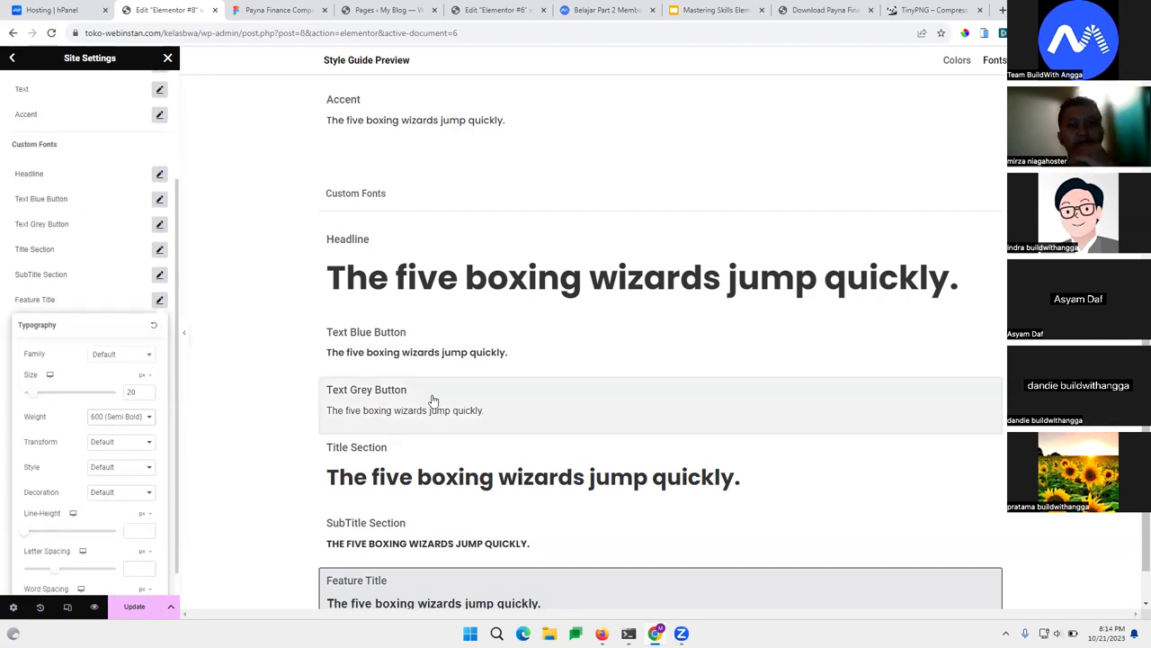
pyautogui.scroll(-1, 431, 400)
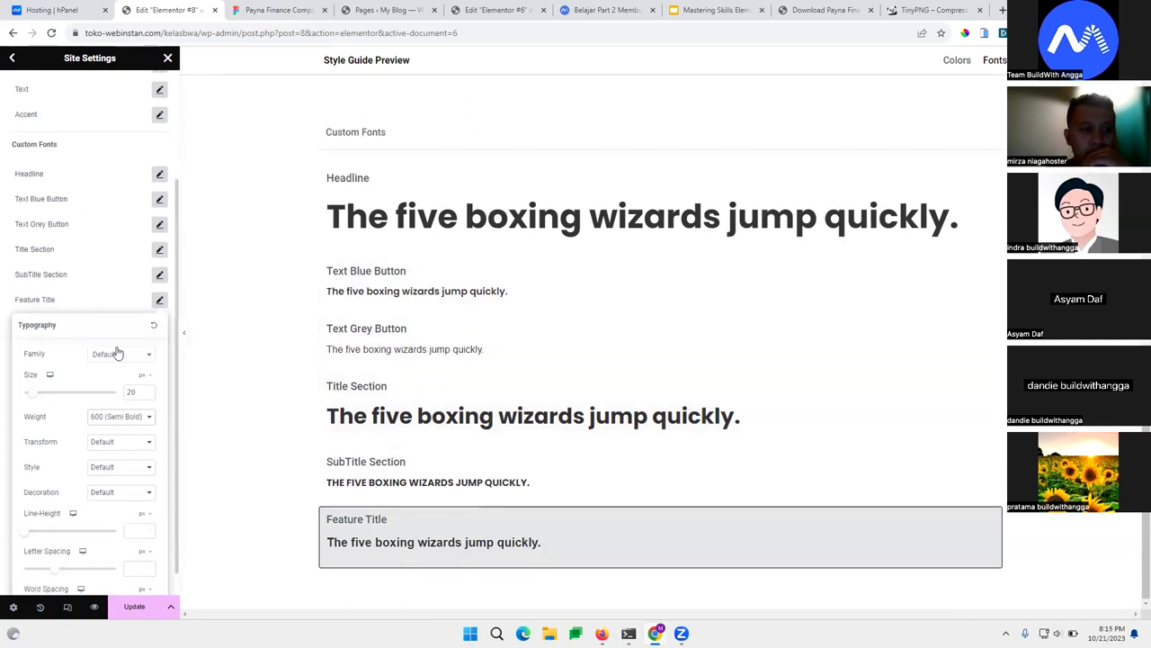
pyautogui.click(116, 354)
pyautogui.write('pop')
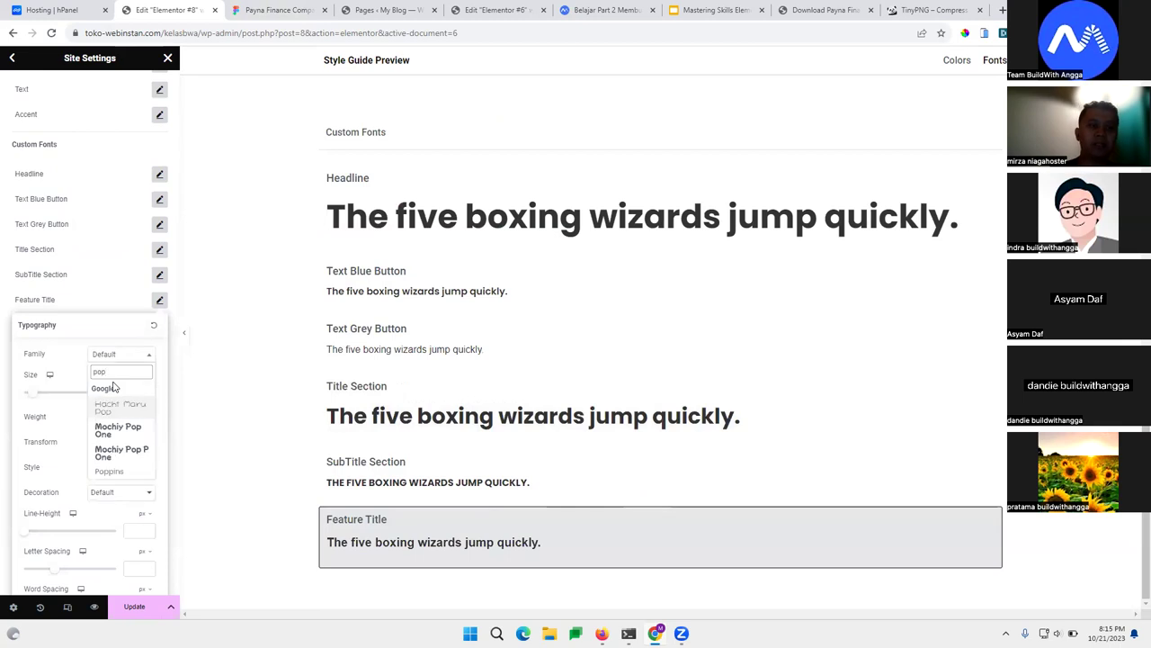
pyautogui.click(139, 471)
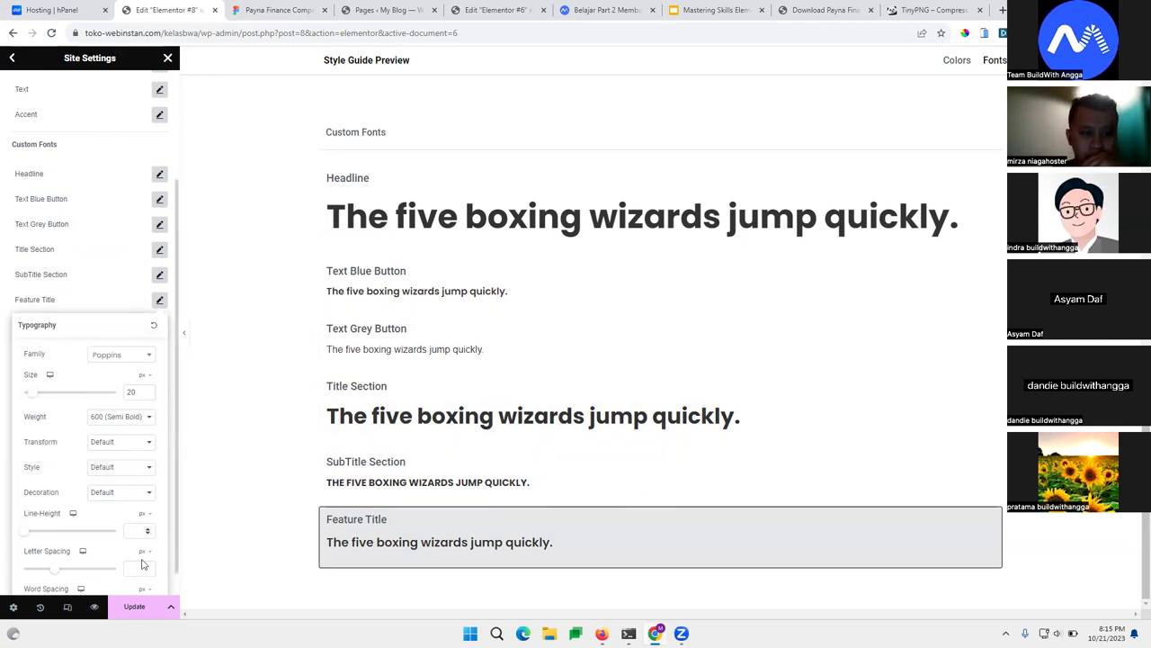
# Step: Compare against the Figma Track Leads heading, then save the site settings with Update
pyautogui.click(265, 9)
pyautogui.doubleClick(508, 235)
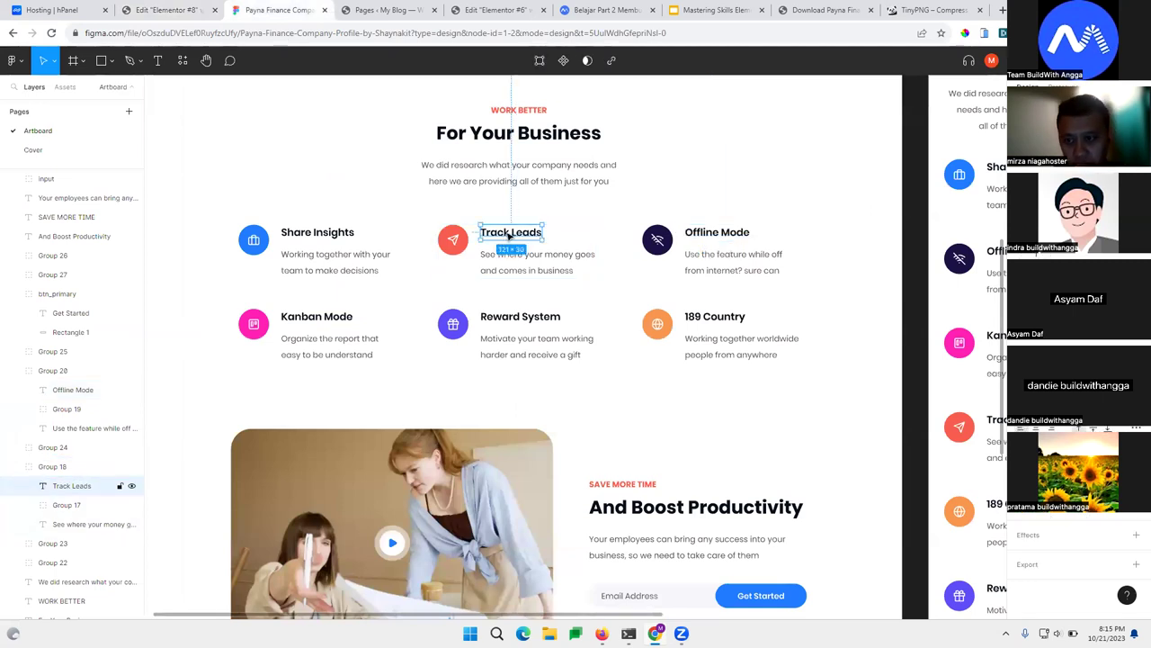
pyautogui.click(151, 9)
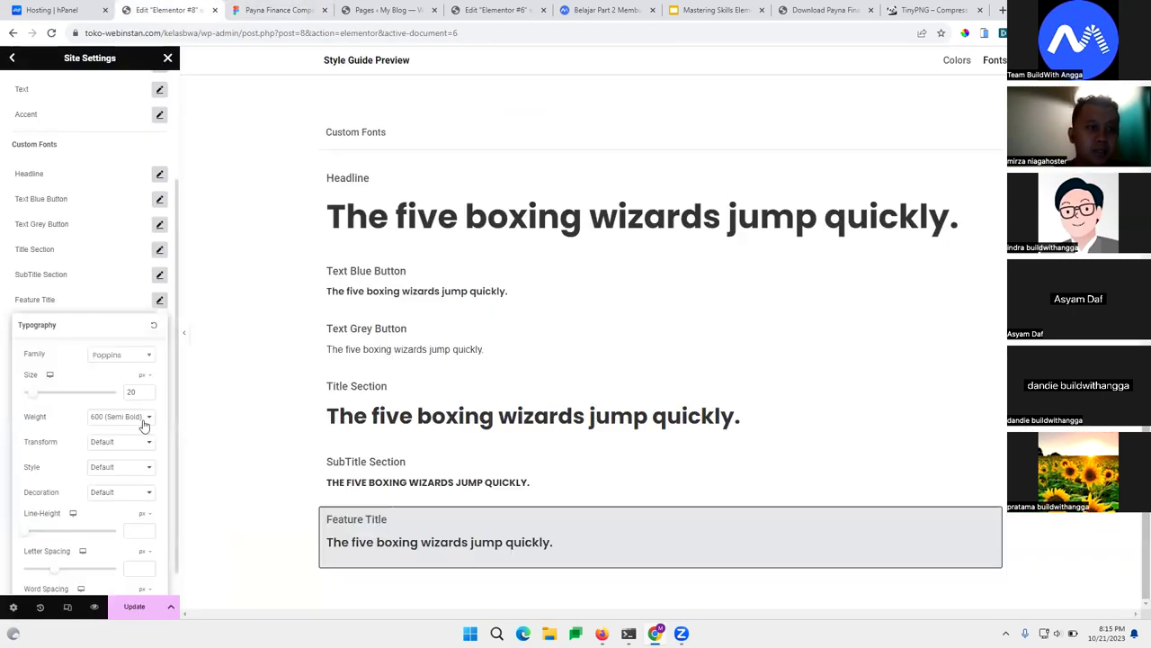
pyautogui.click(99, 295)
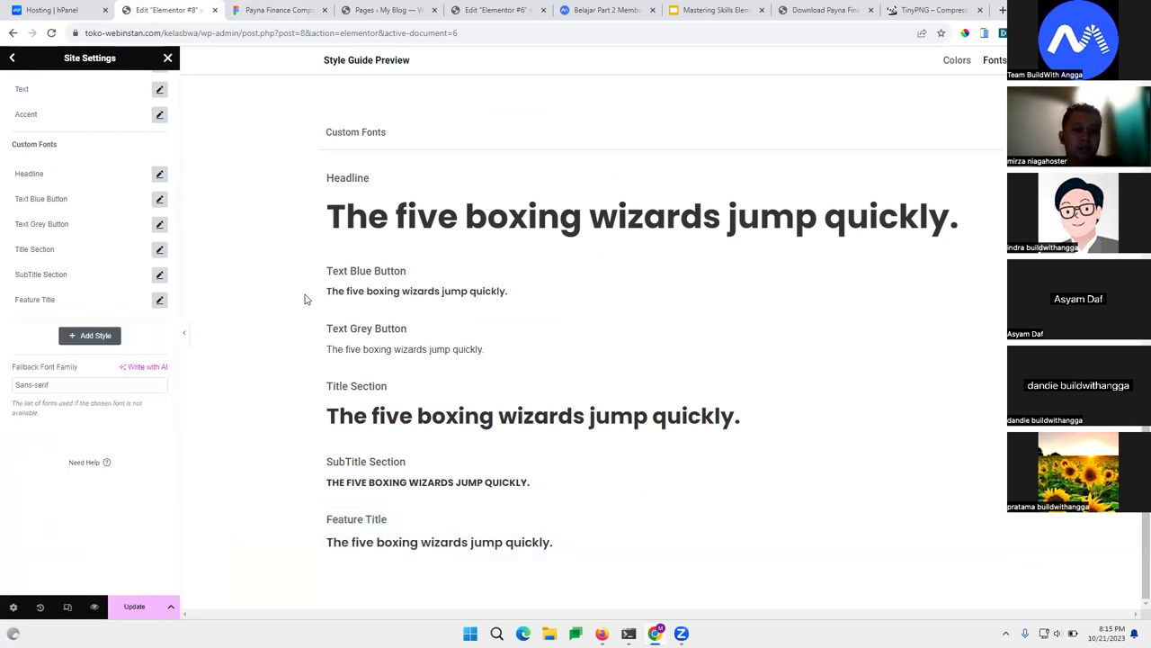
pyautogui.click(124, 615)
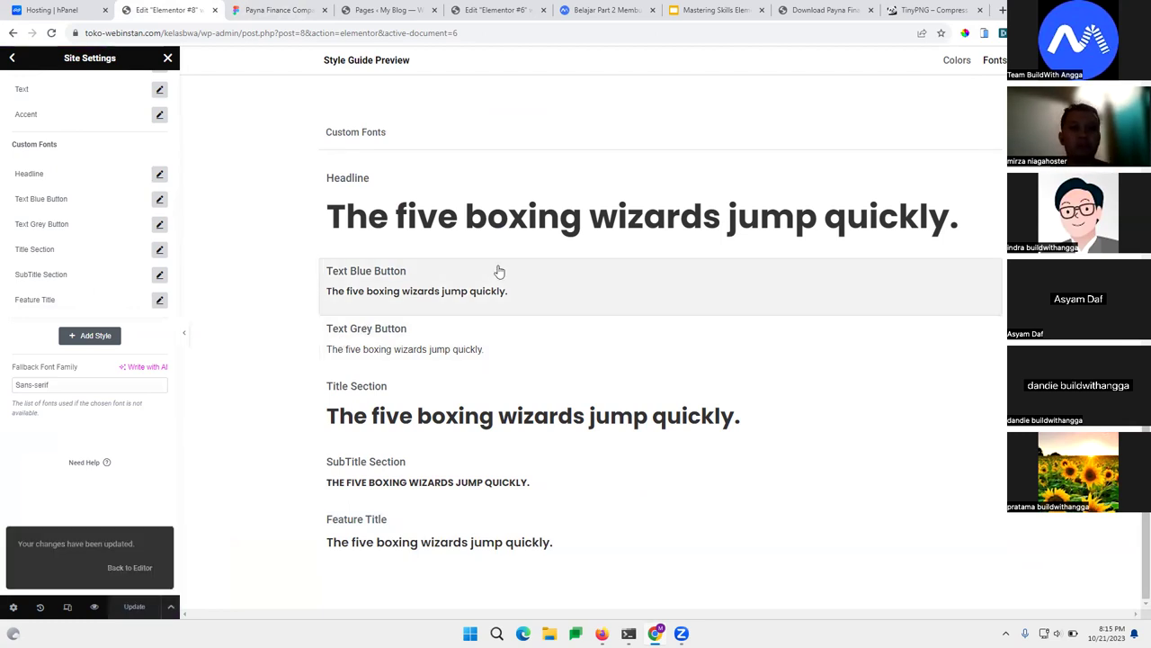
pyautogui.scroll(4, 499, 271)
pyautogui.scroll(2, 100, 174)
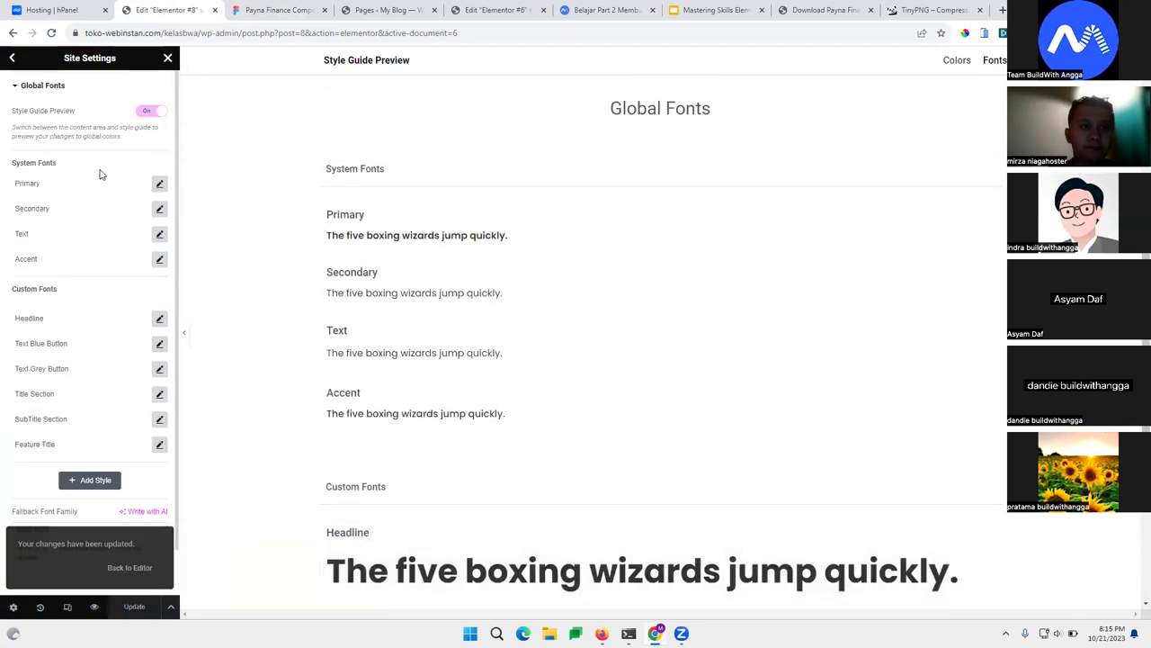
# Step: Navigate Site Settings to the Theme Style Buttons settings
pyautogui.click(12, 57)
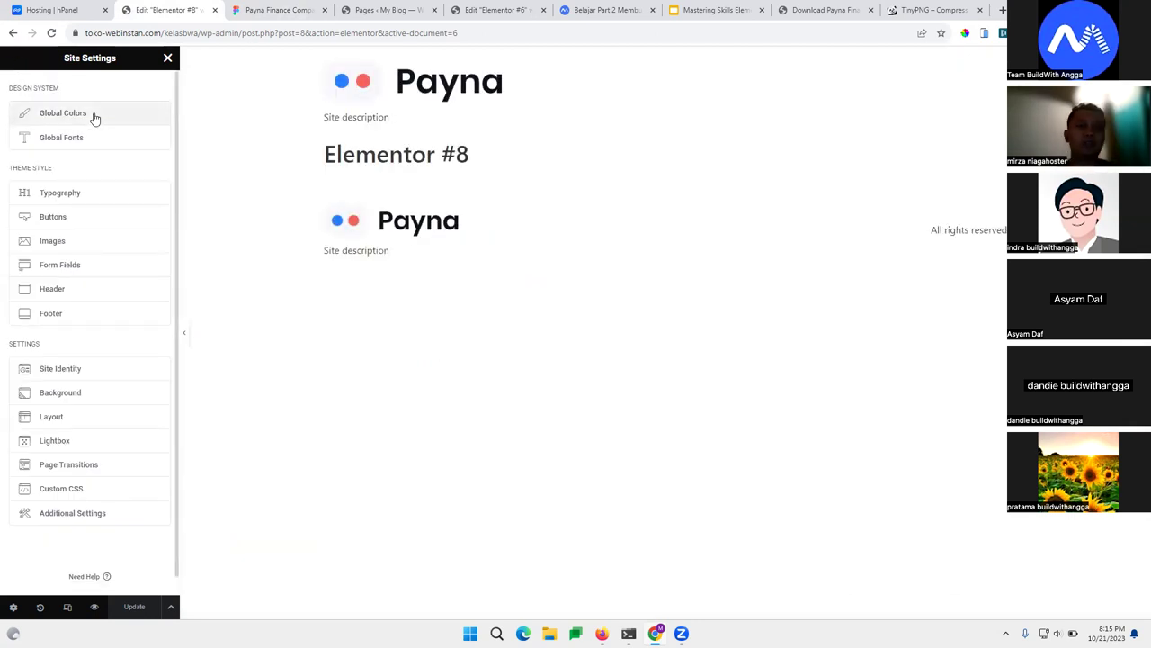
pyautogui.click(93, 197)
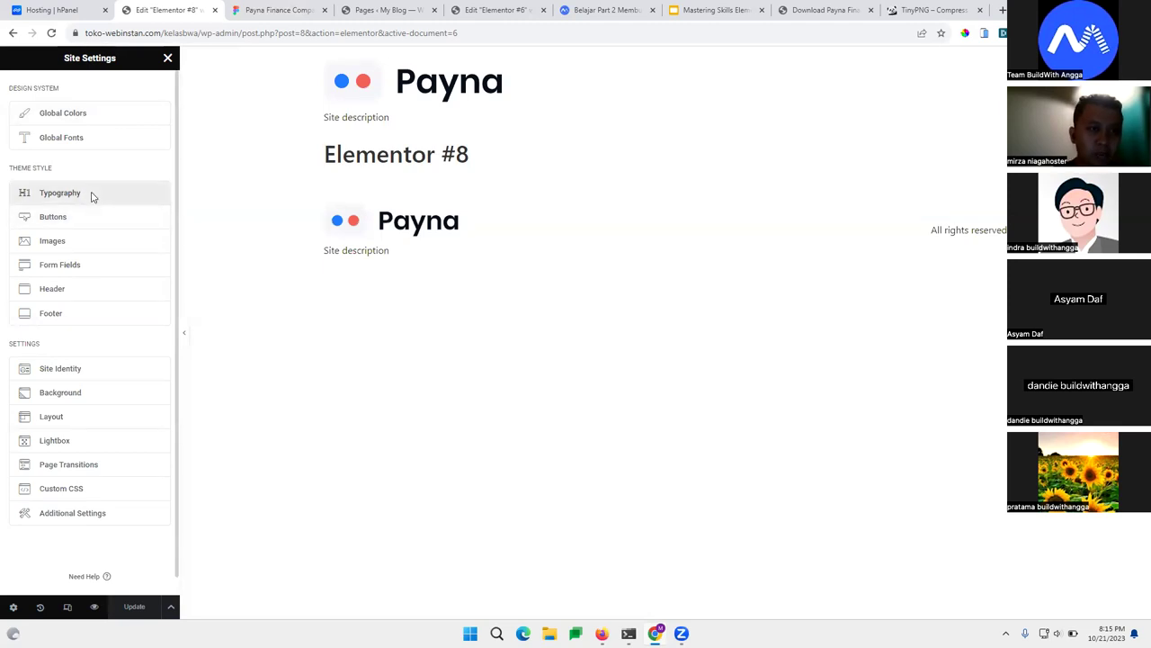
pyautogui.click(10, 58)
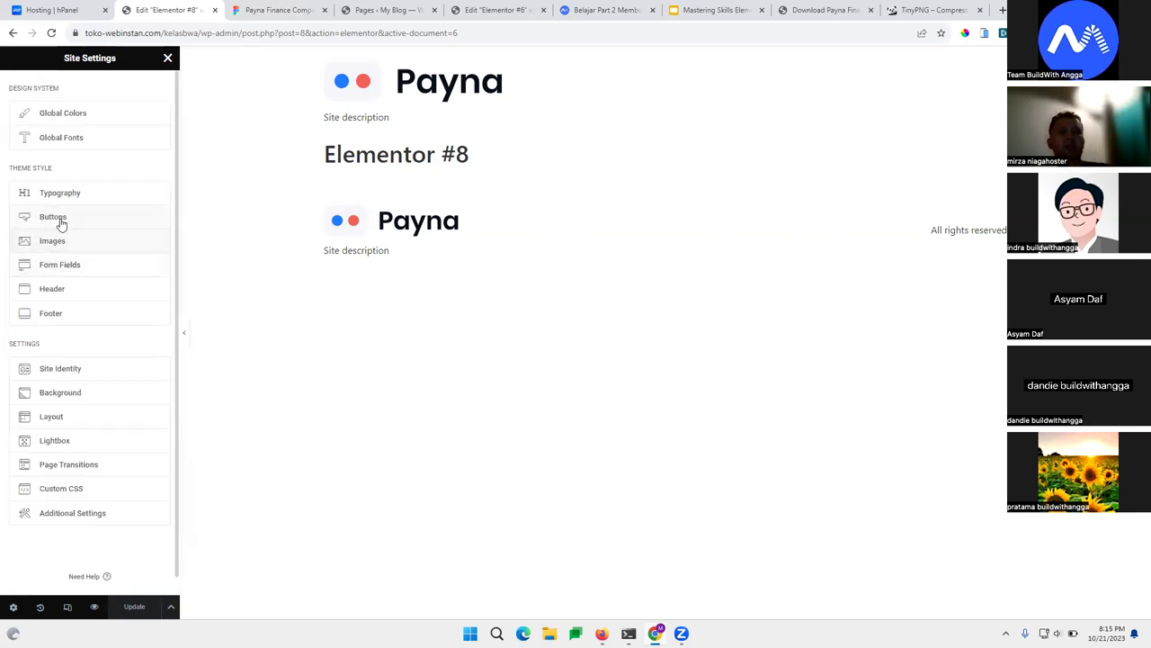
pyautogui.click(62, 222)
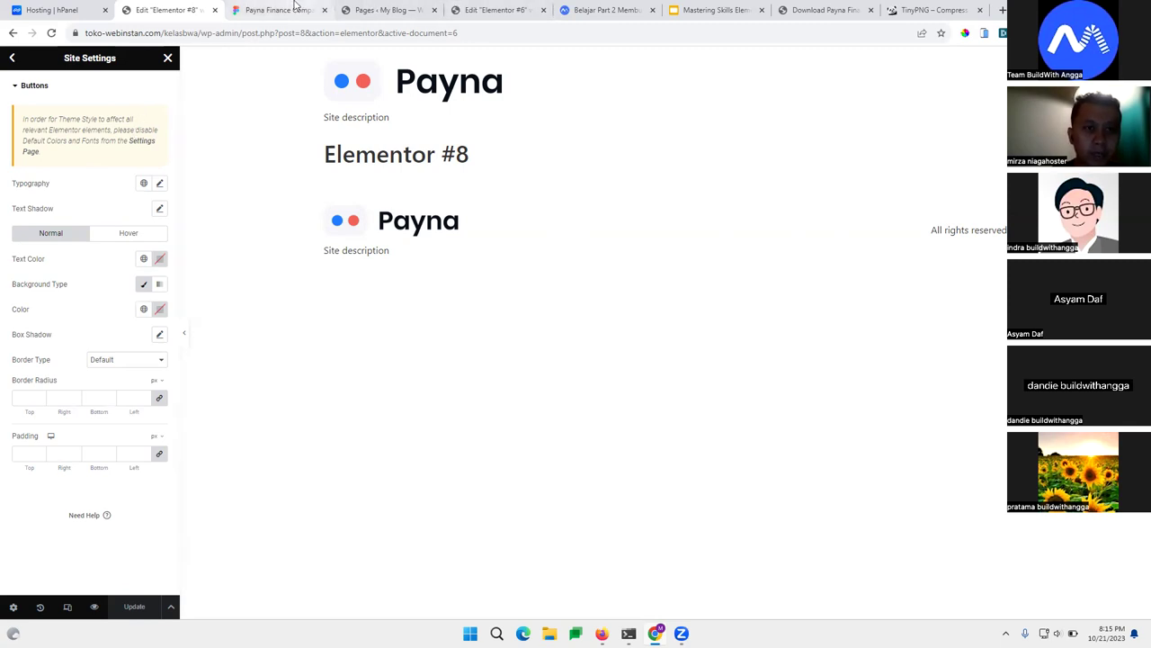
# Step: Check the Figma Sign In button shape and set the button border radius to 50
pyautogui.click(279, 10)
pyautogui.scroll(5, 528, 174)
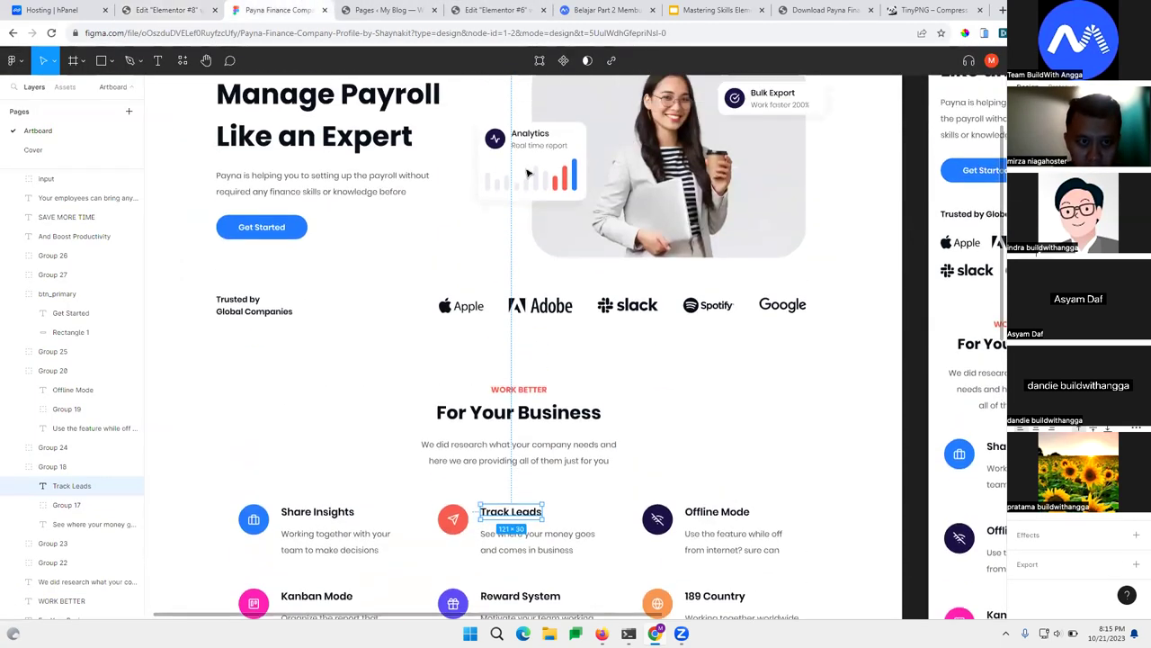
pyautogui.scroll(5, 527, 172)
pyautogui.click(781, 157)
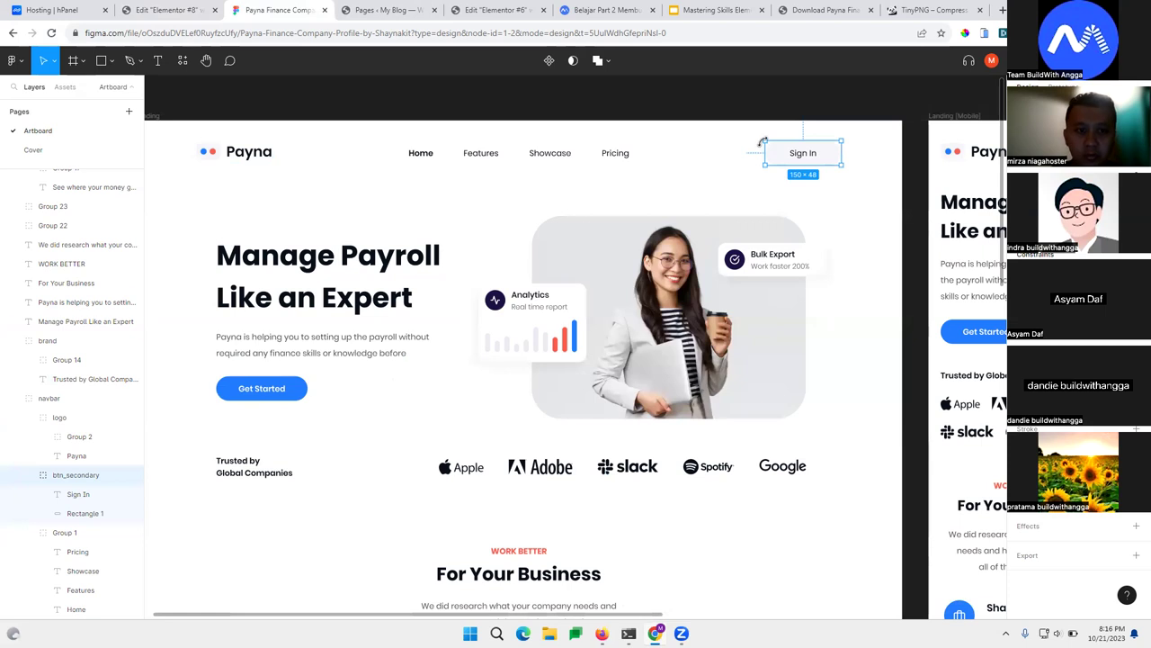
pyautogui.click(160, 9)
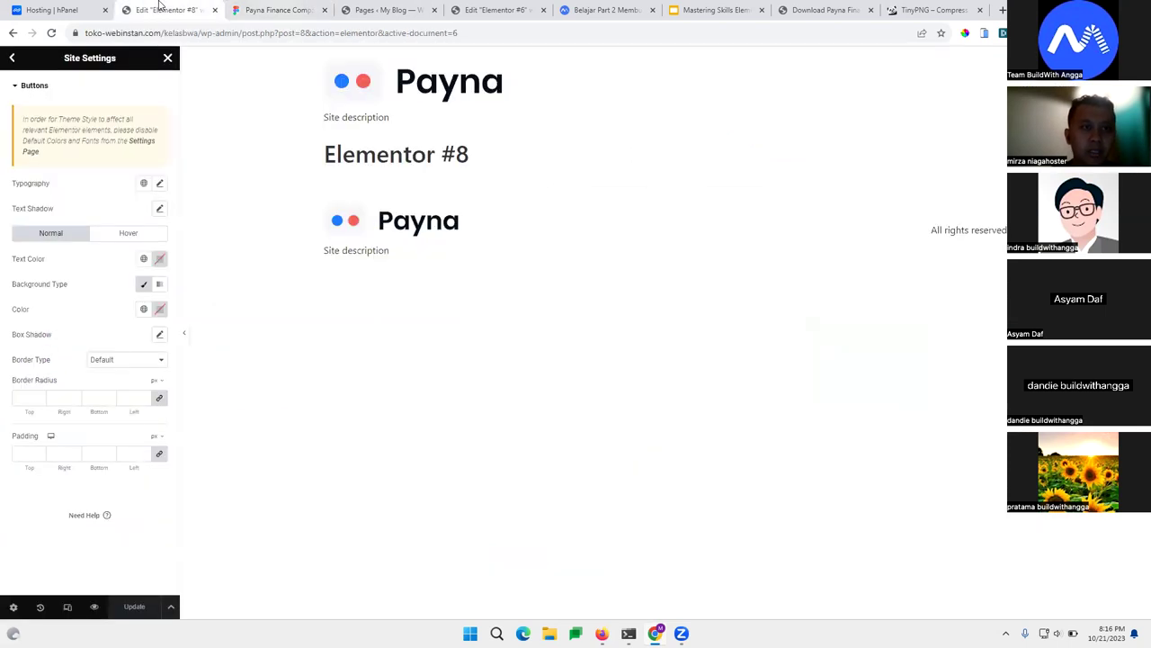
pyautogui.click(27, 397)
pyautogui.write('50')
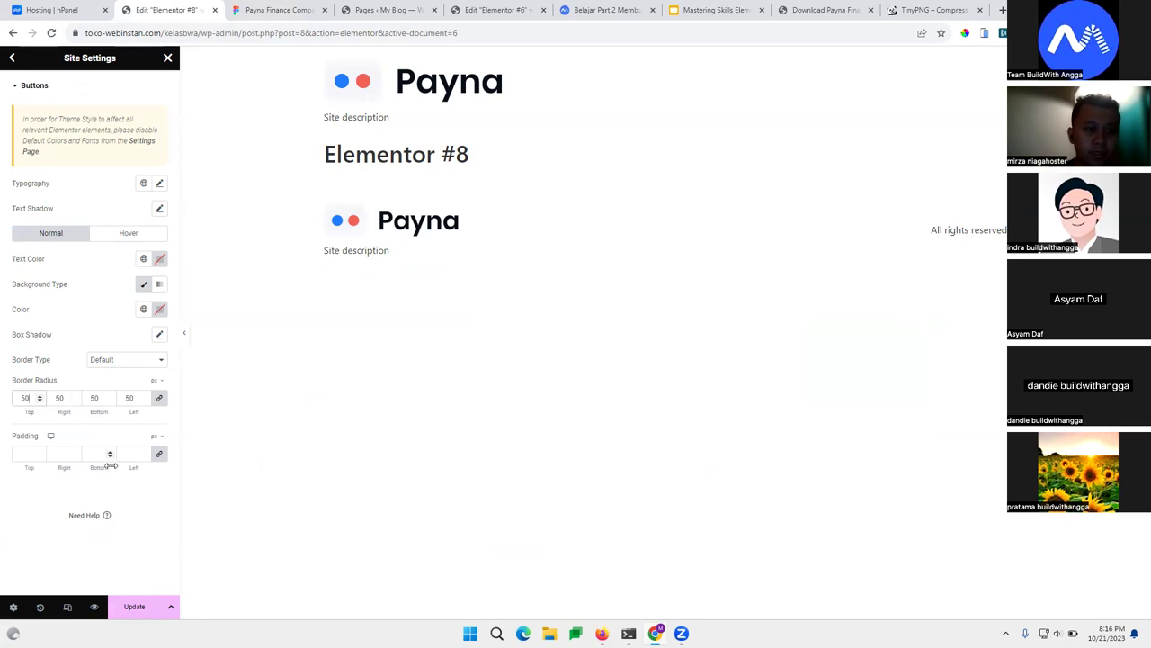
pyautogui.click(12, 59)
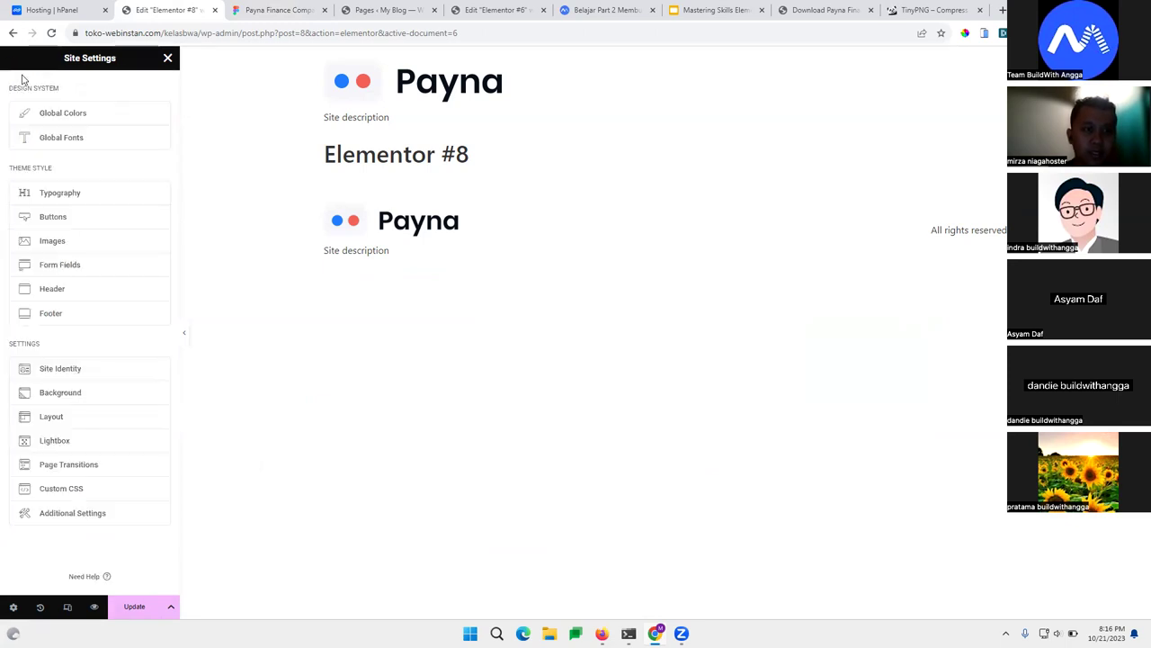
pyautogui.click(280, 10)
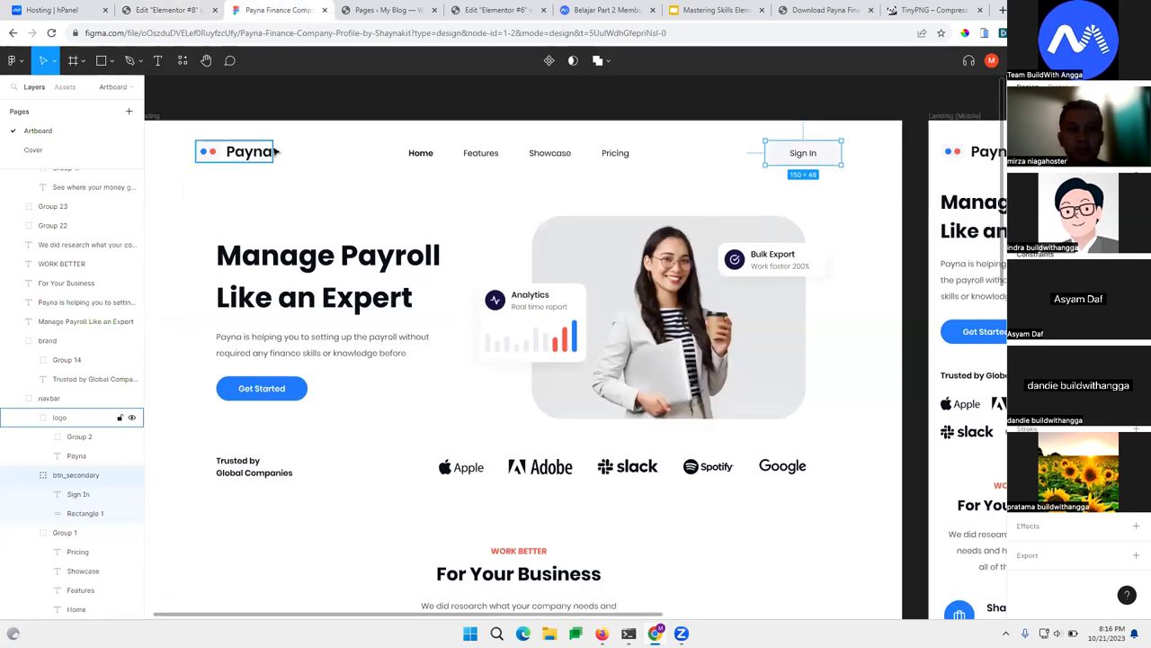
pyautogui.hotkey('ctrl', '-')
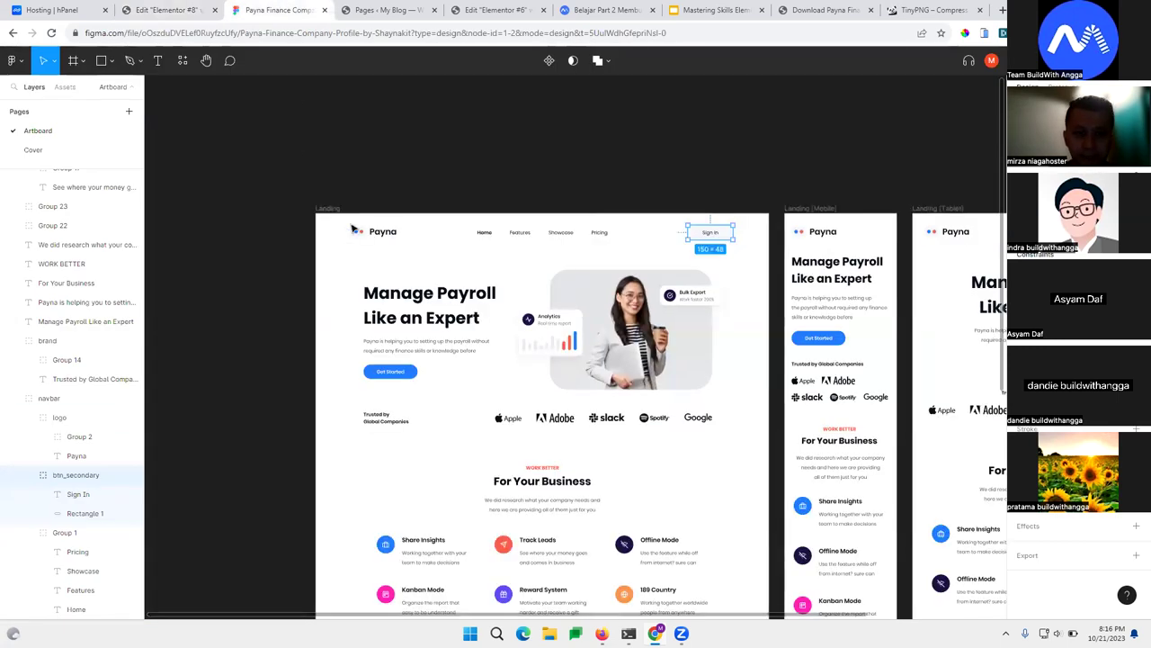
pyautogui.click(342, 224)
pyautogui.hscroll(2, 341, 224)
pyautogui.scroll(-1, 342, 224)
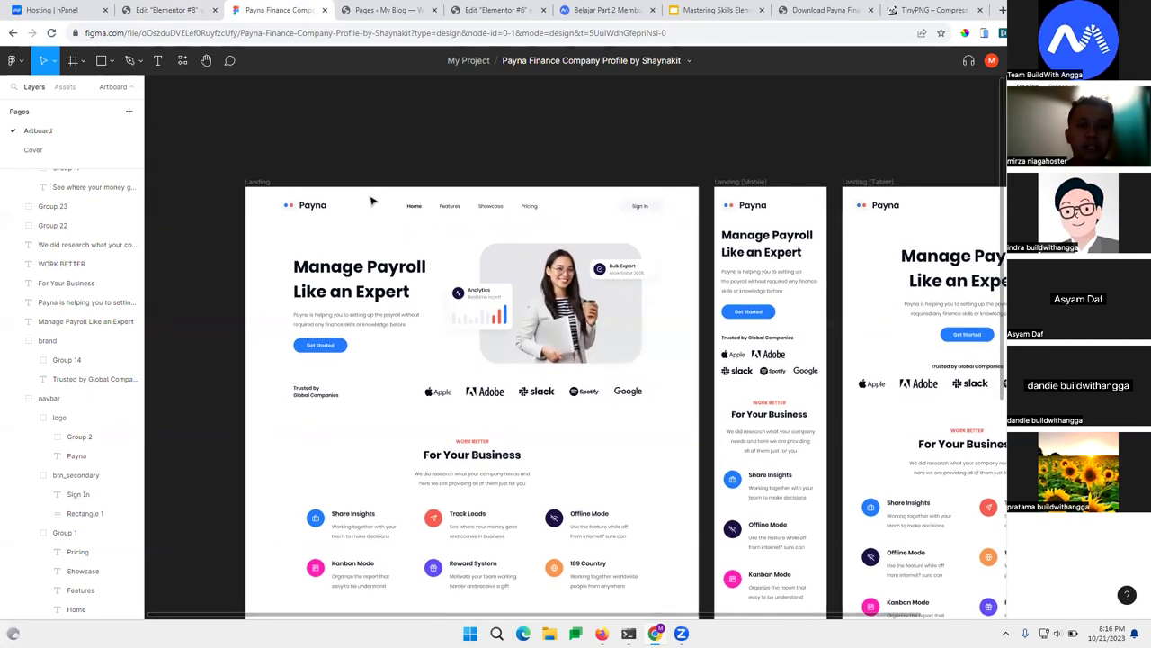
pyautogui.click(291, 210)
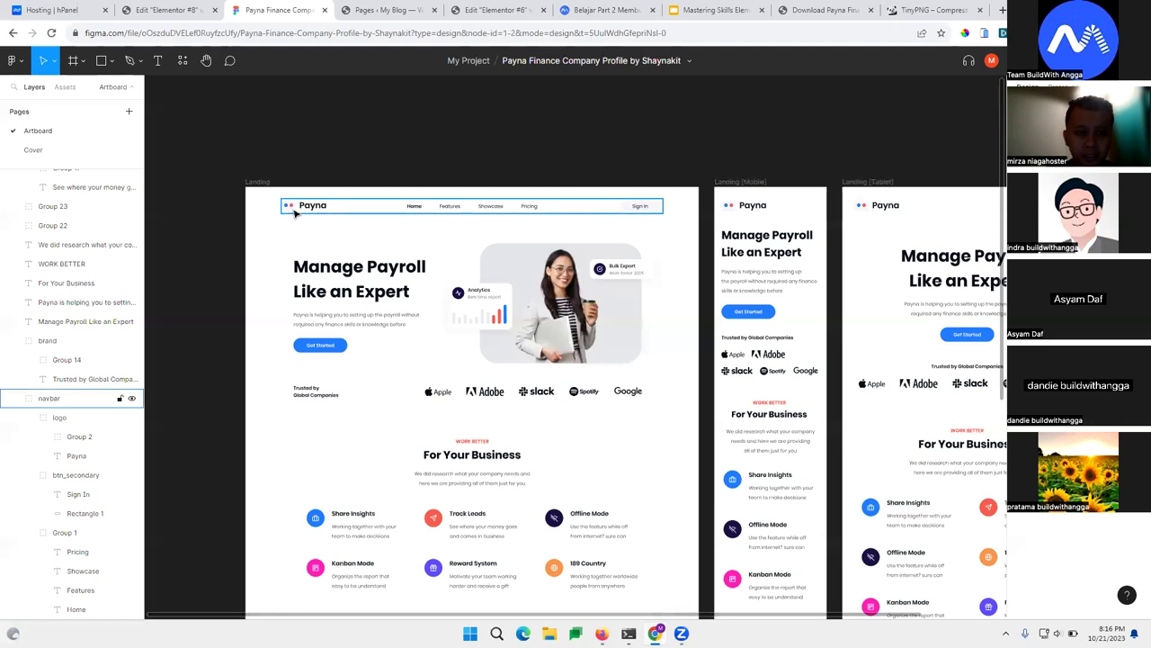
pyautogui.scroll(-1, 308, 316)
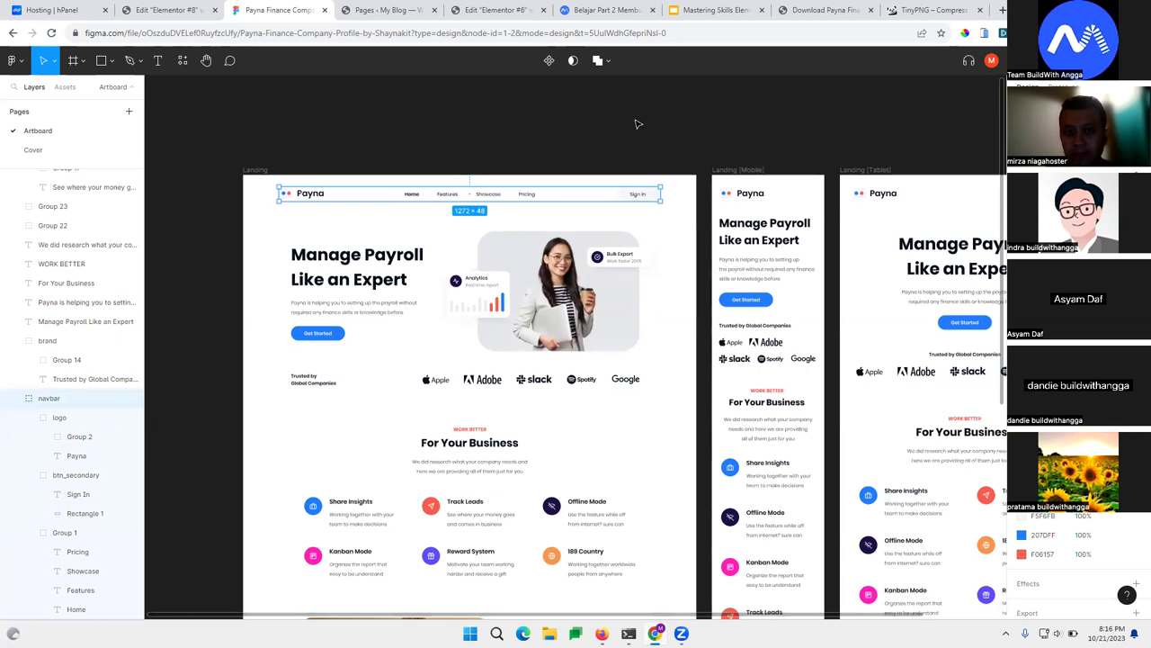
pyautogui.scroll(-2, 545, 261)
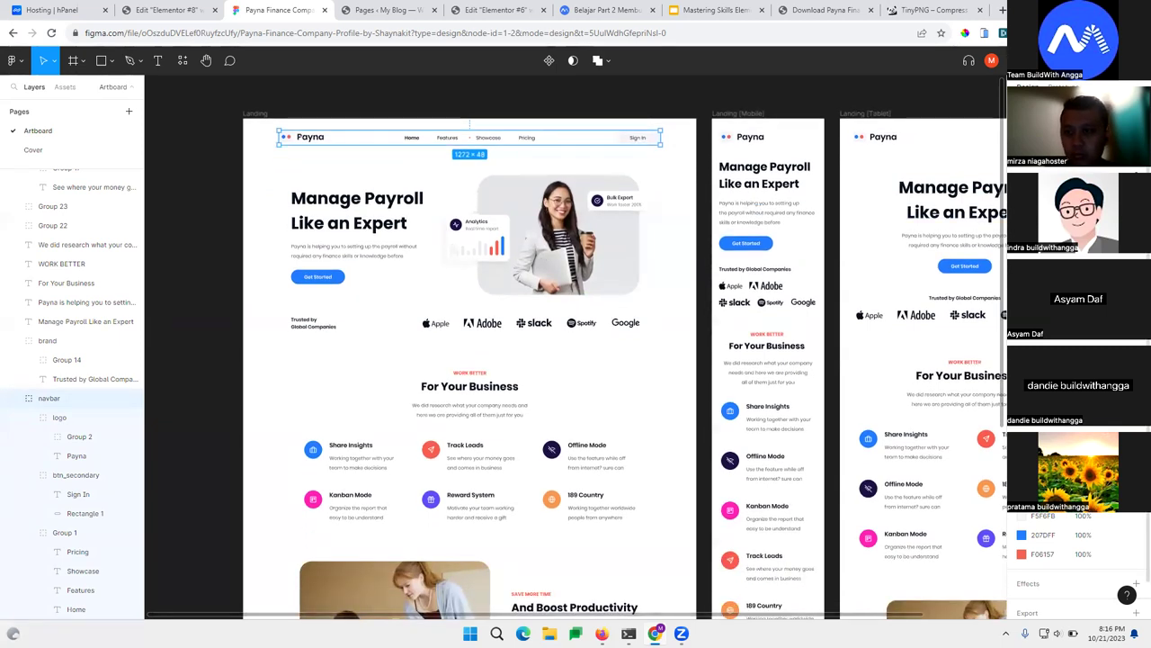
pyautogui.scroll(-8, 578, 319)
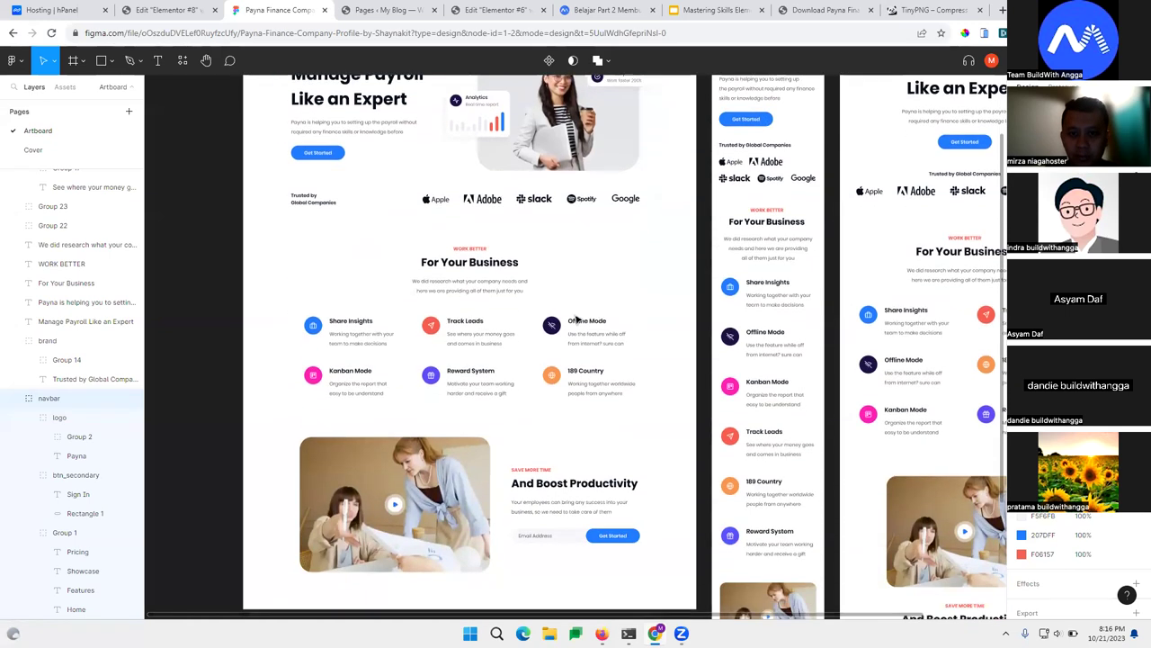
pyautogui.scroll(8, 577, 320)
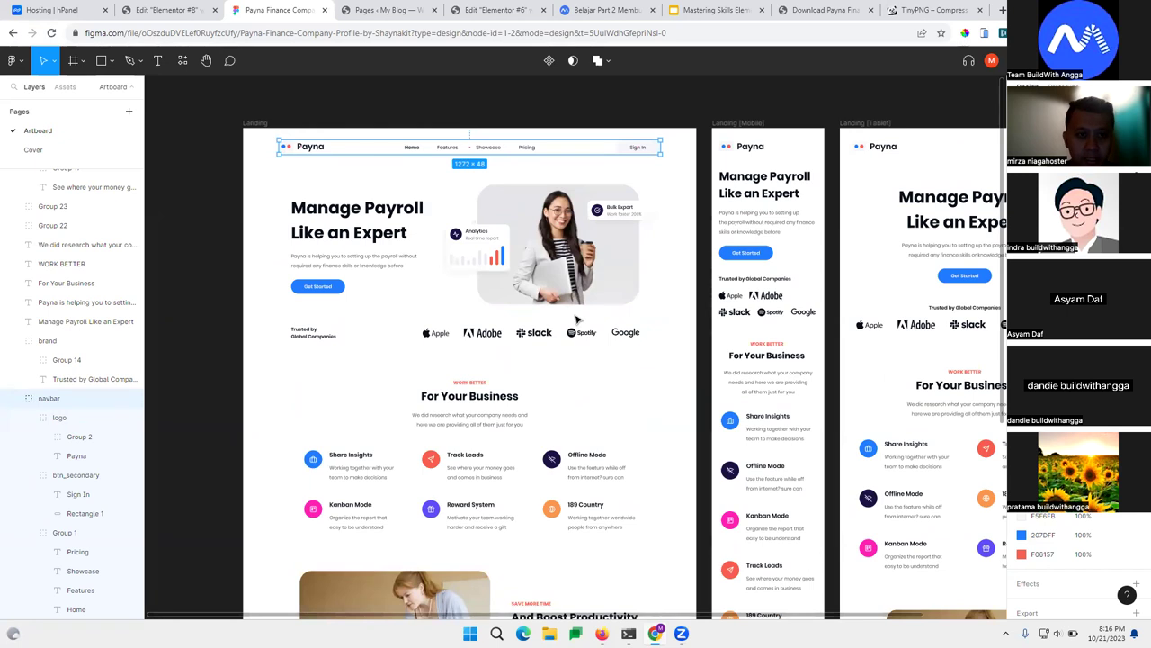
pyautogui.scroll(-1, 577, 320)
pyautogui.scroll(2, 578, 320)
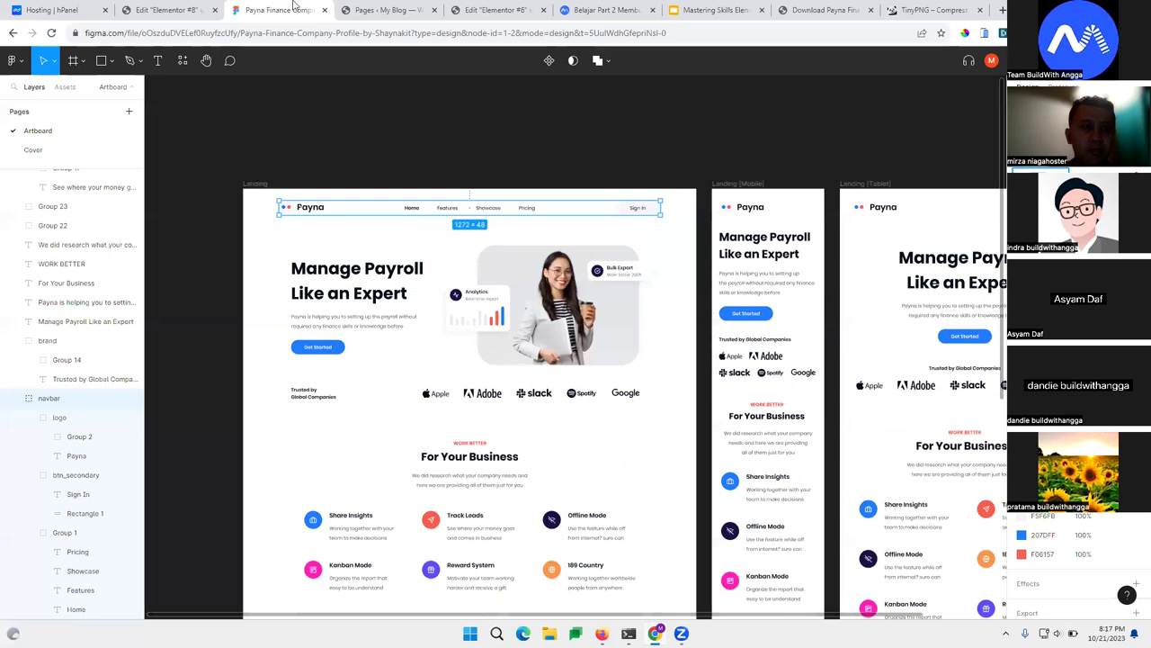
pyautogui.click(166, 10)
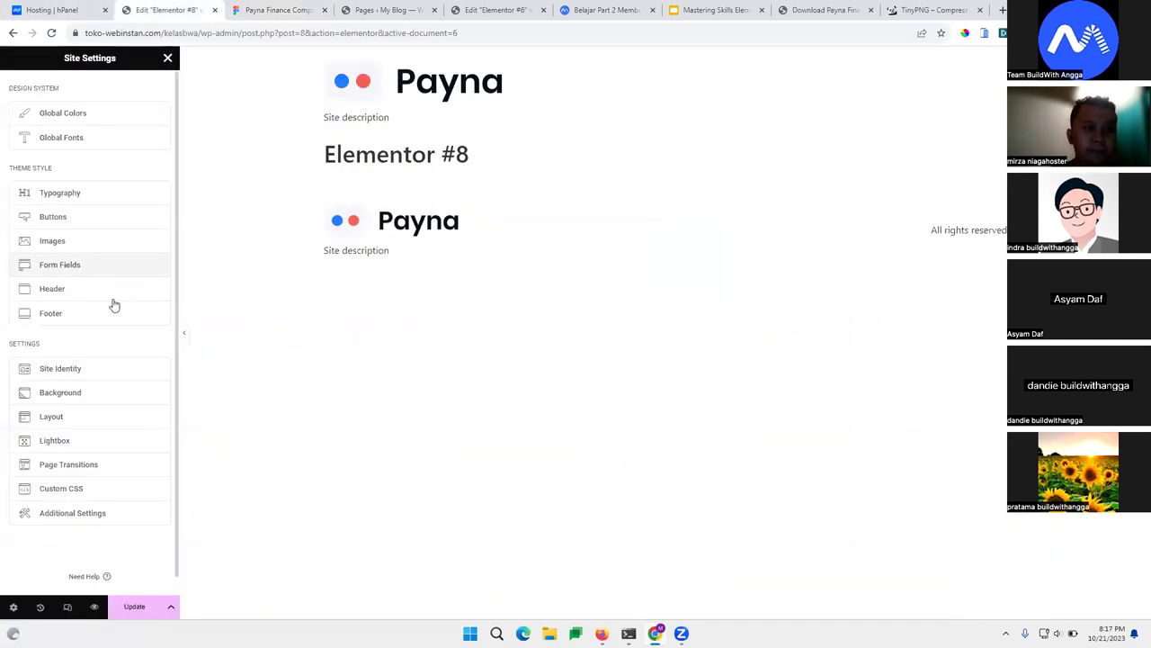
# Step: Change the Layout content width to 1272 px
pyautogui.click(97, 416)
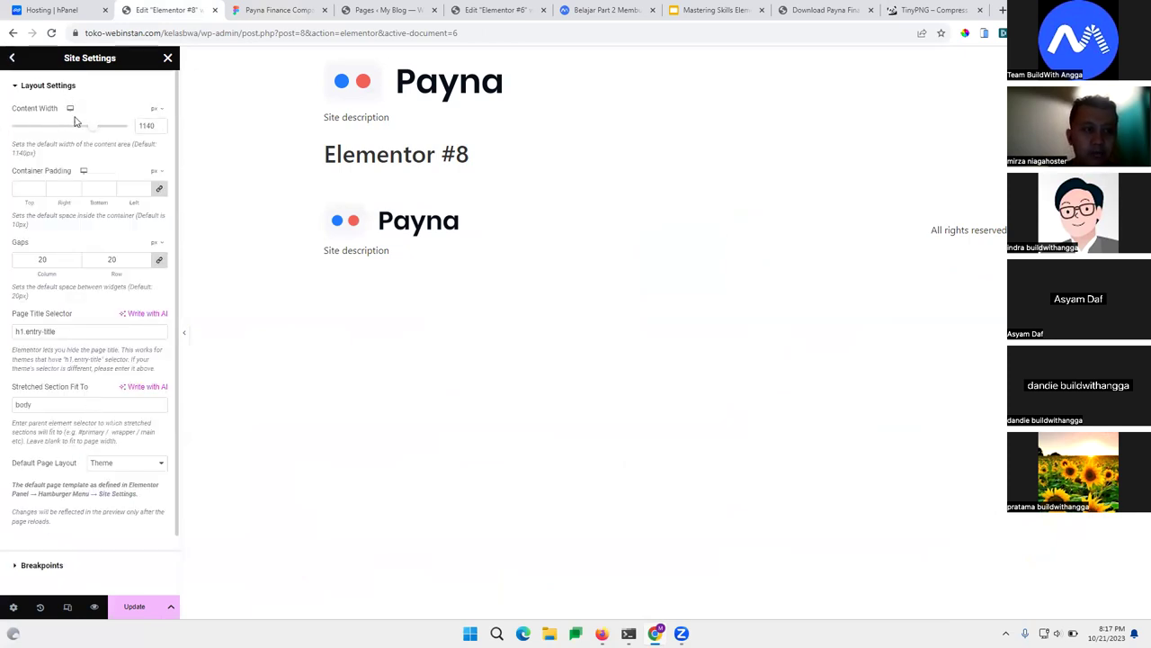
pyautogui.doubleClick(144, 126)
pyautogui.write('1272')
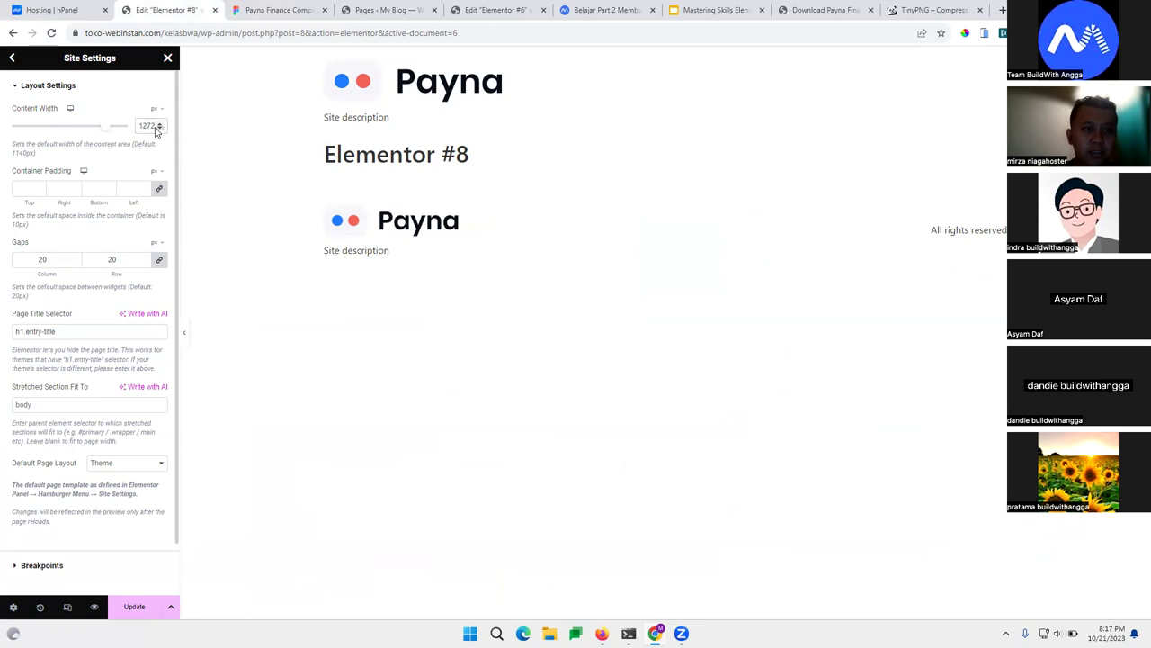
pyautogui.click(28, 188)
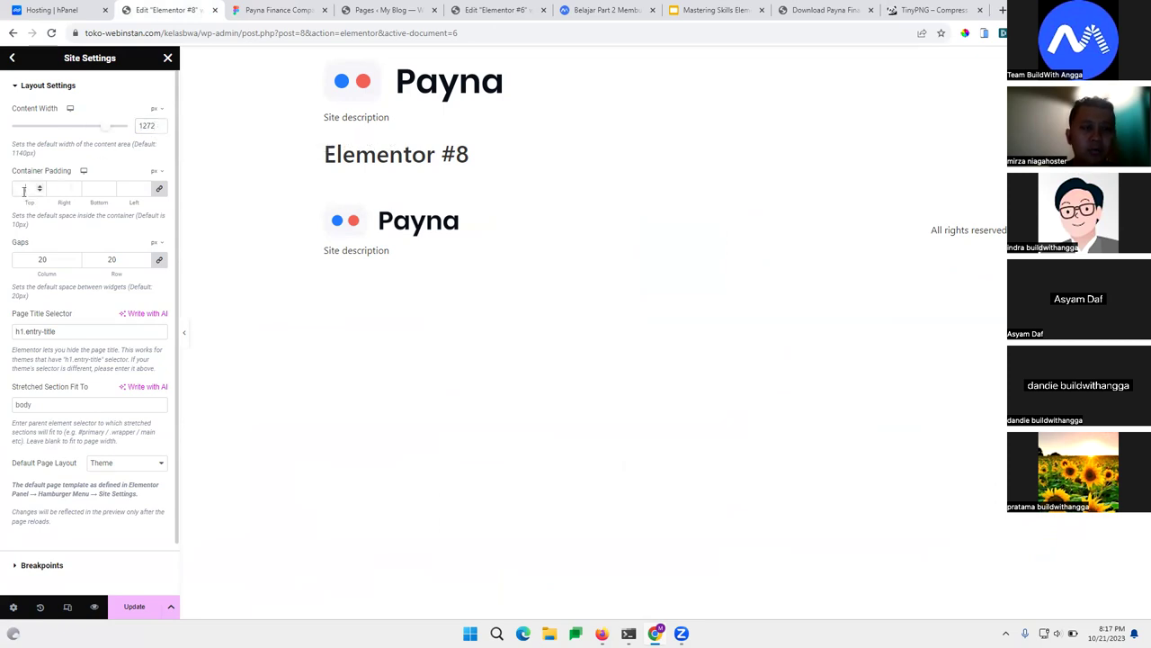
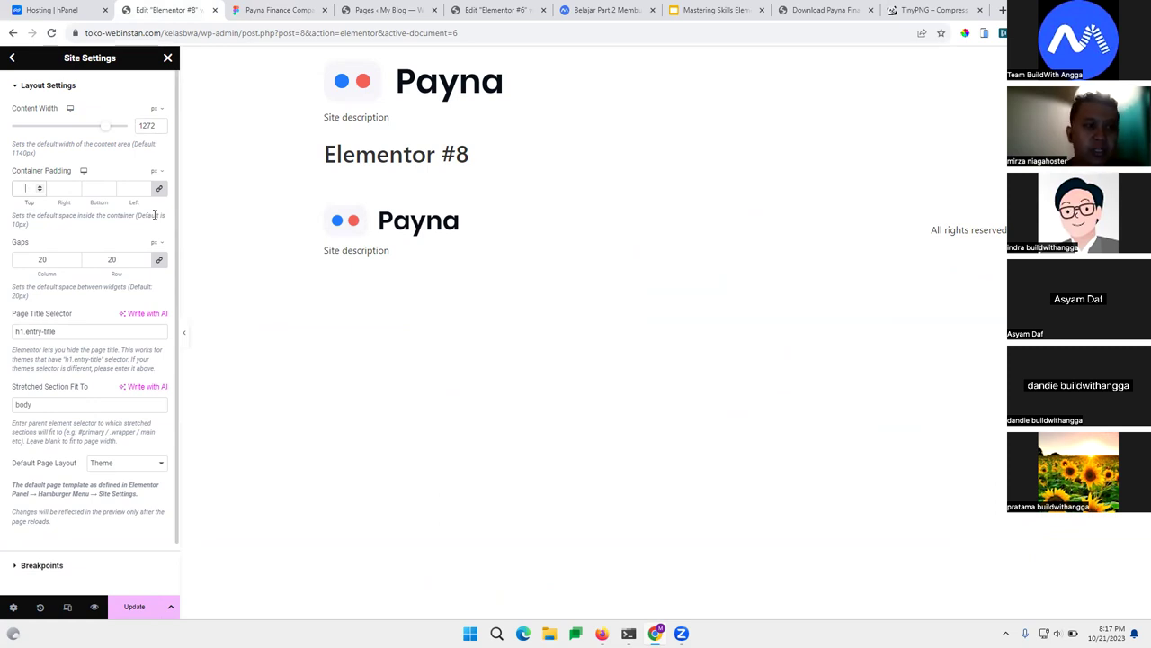
# Step: Enter 0 for Container Padding and 16 for Gaps, update the layout settings, and return to Site Settings
pyautogui.write('0')
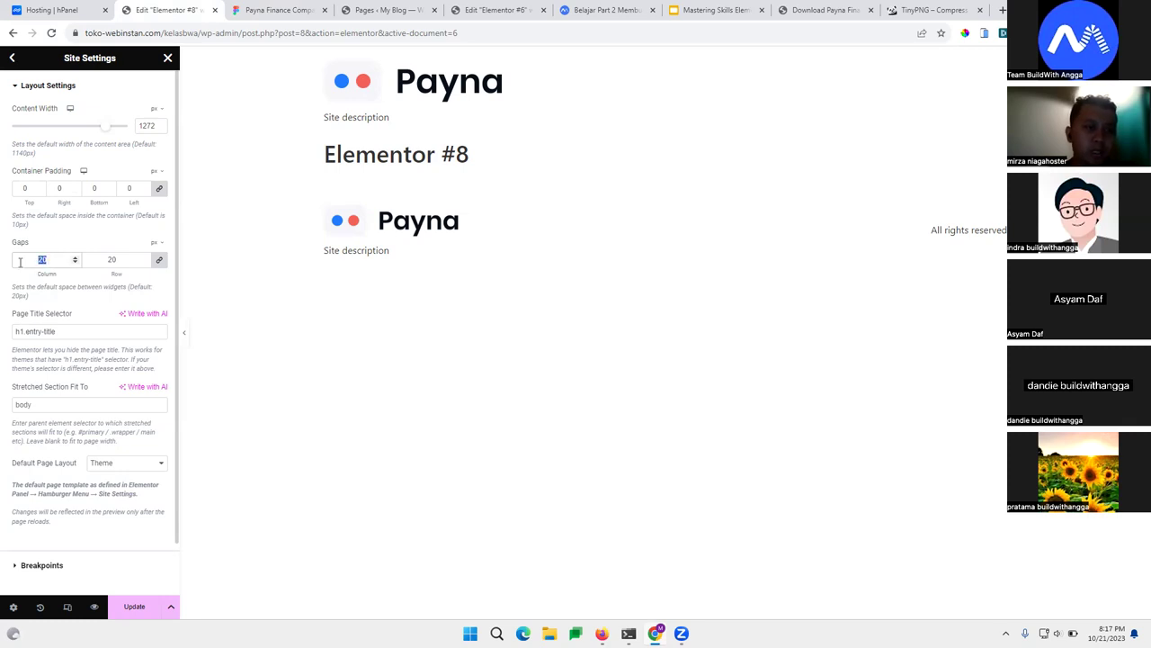
pyautogui.moveTo(55, 263); pyautogui.dragTo(29, 261)
pyautogui.write('16')
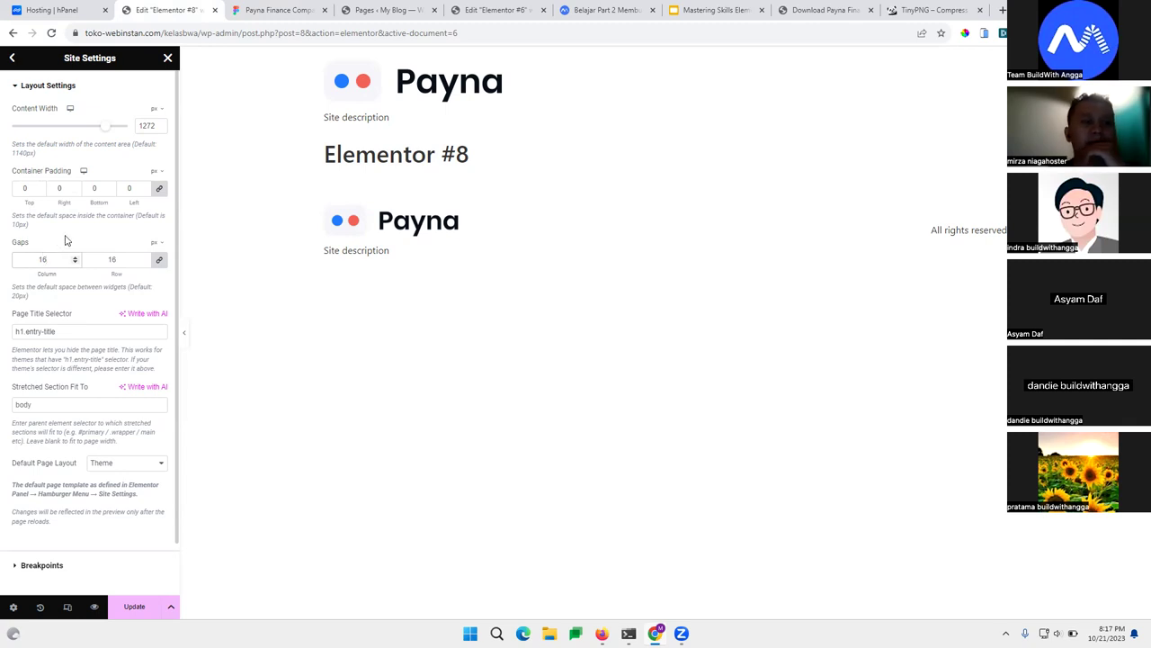
pyautogui.moveTo(56, 257); pyautogui.dragTo(9, 260)
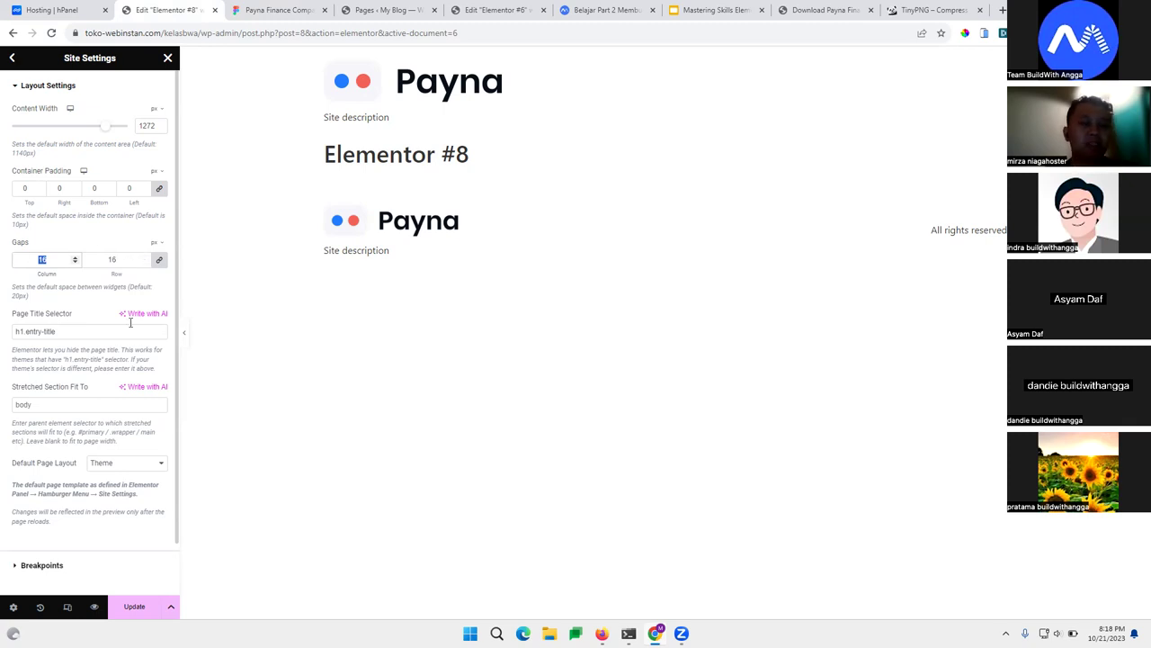
pyautogui.click(133, 607)
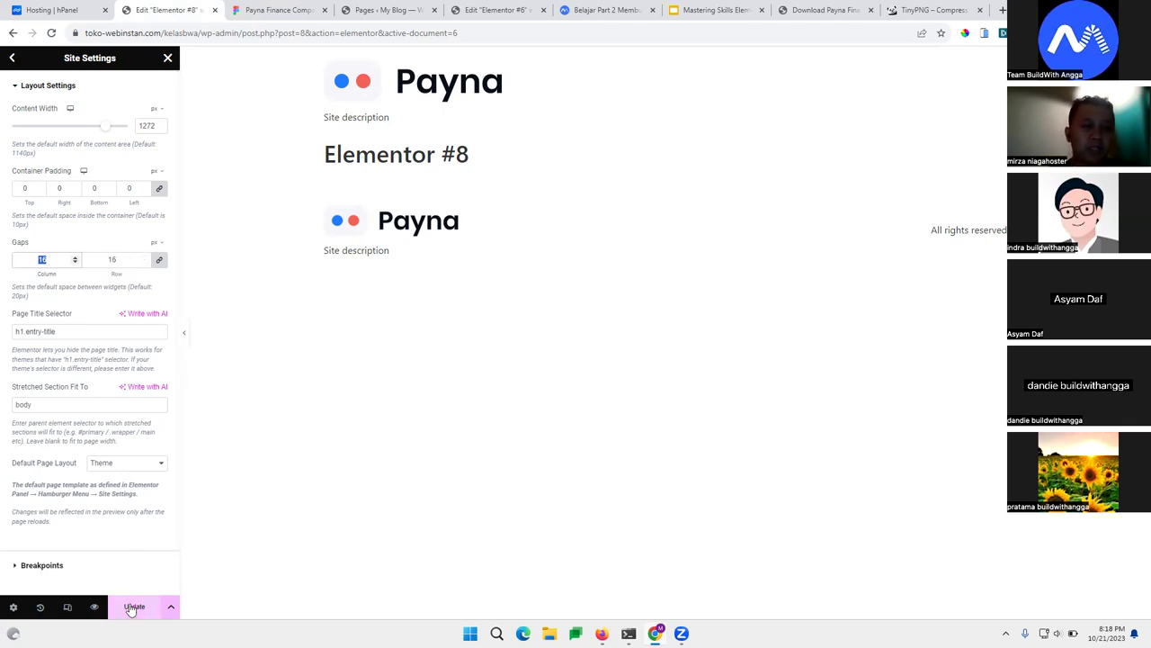
pyautogui.click(133, 608)
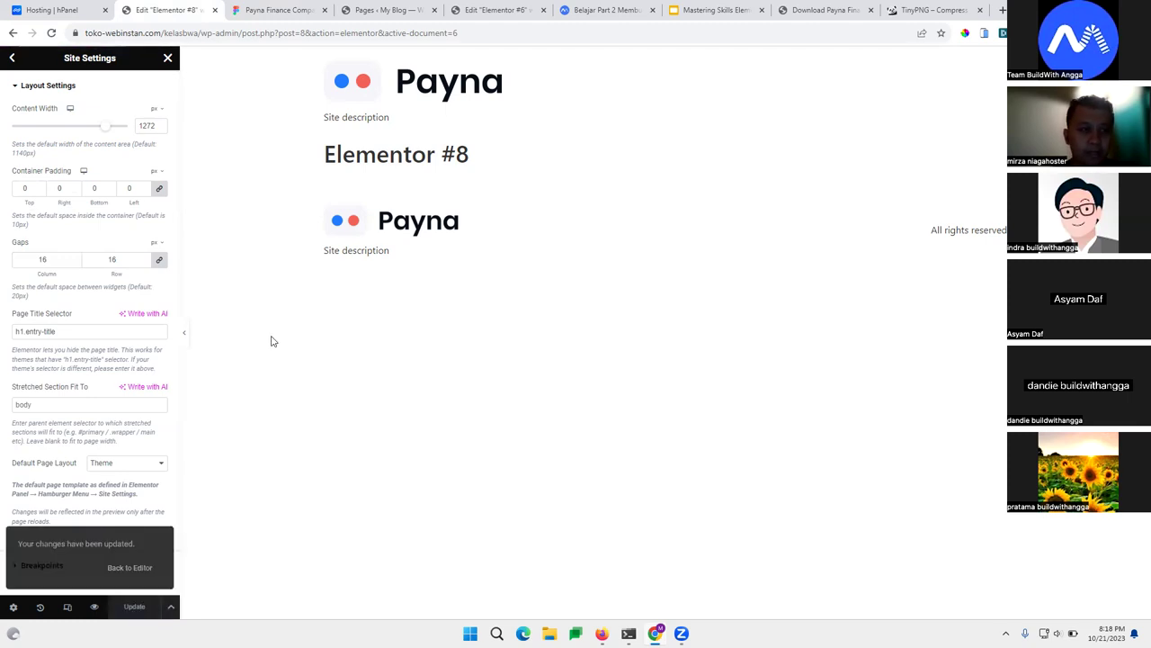
pyautogui.click(13, 59)
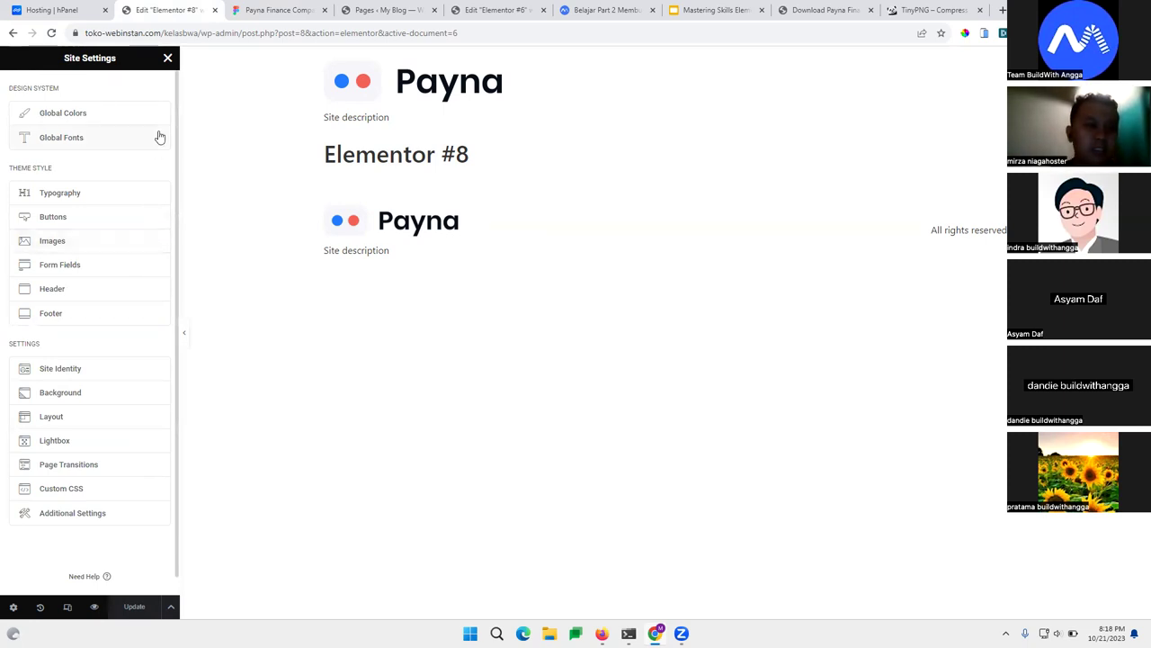
# Step: Close Site Settings and set the page layout to Elementor Canvas
pyautogui.click(168, 59)
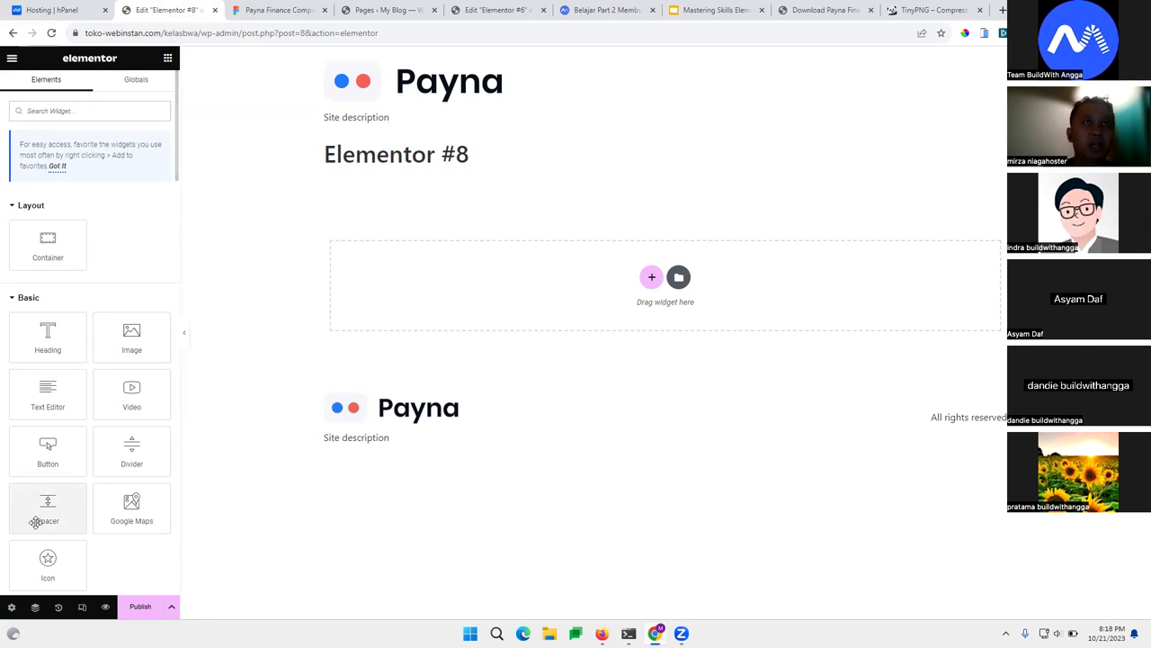
pyautogui.click(11, 607)
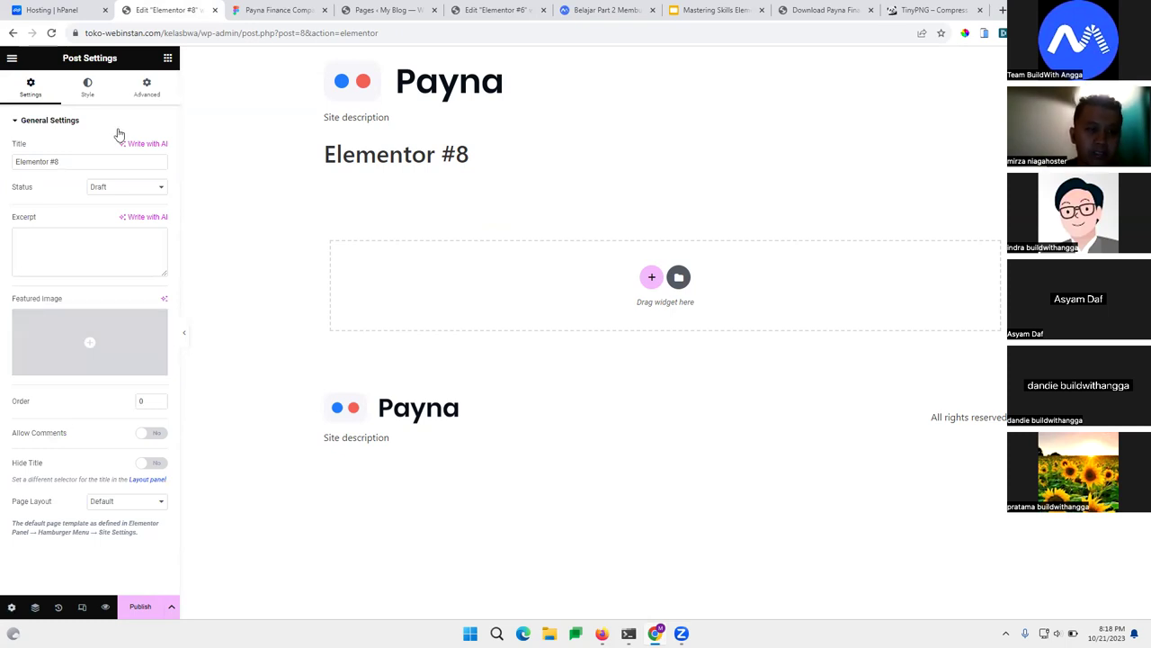
pyautogui.click(132, 501)
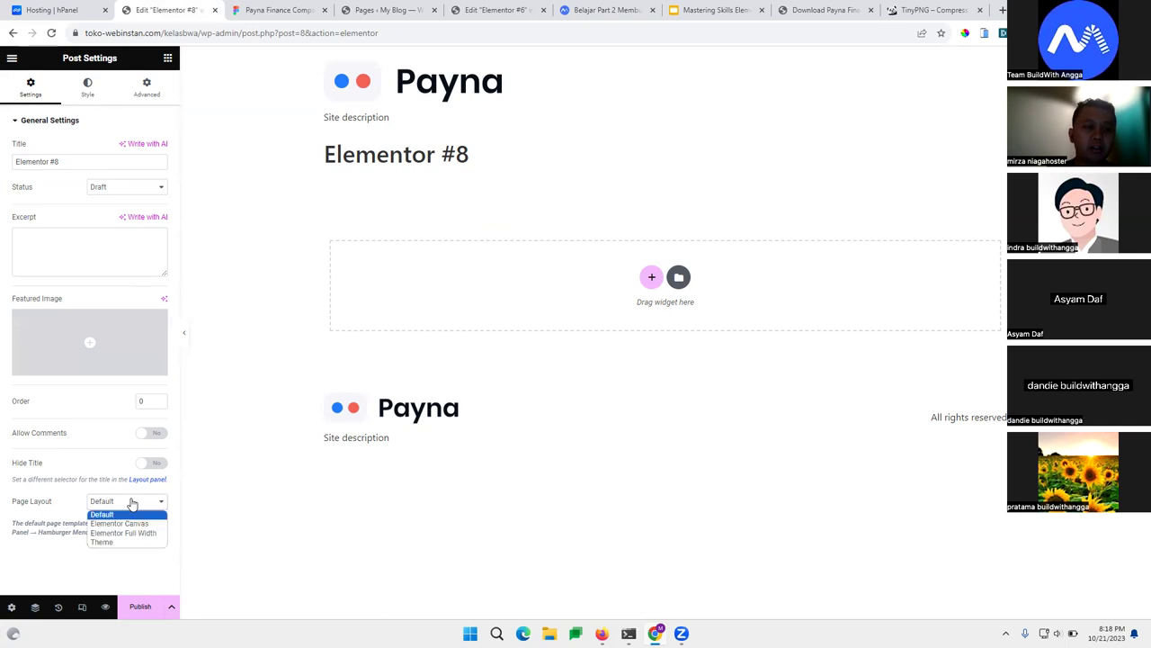
pyautogui.click(129, 524)
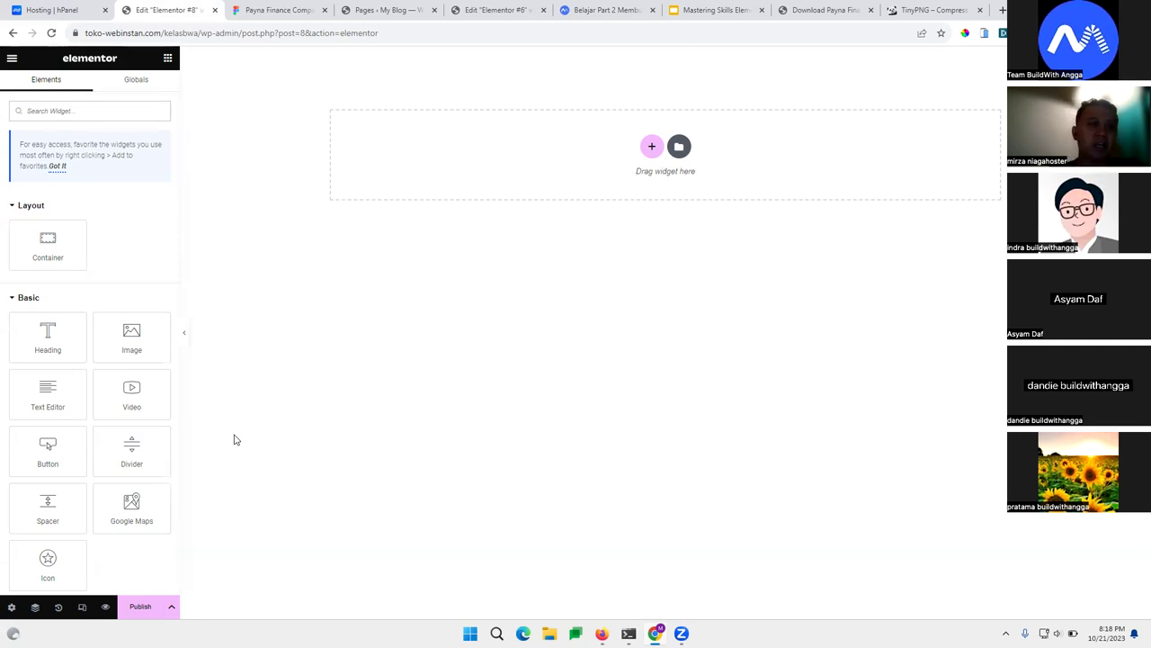
# Step: Try the Elementor Full Width page layout, then switch back to Elementor Canvas
pyautogui.click(11, 607)
pyautogui.click(117, 502)
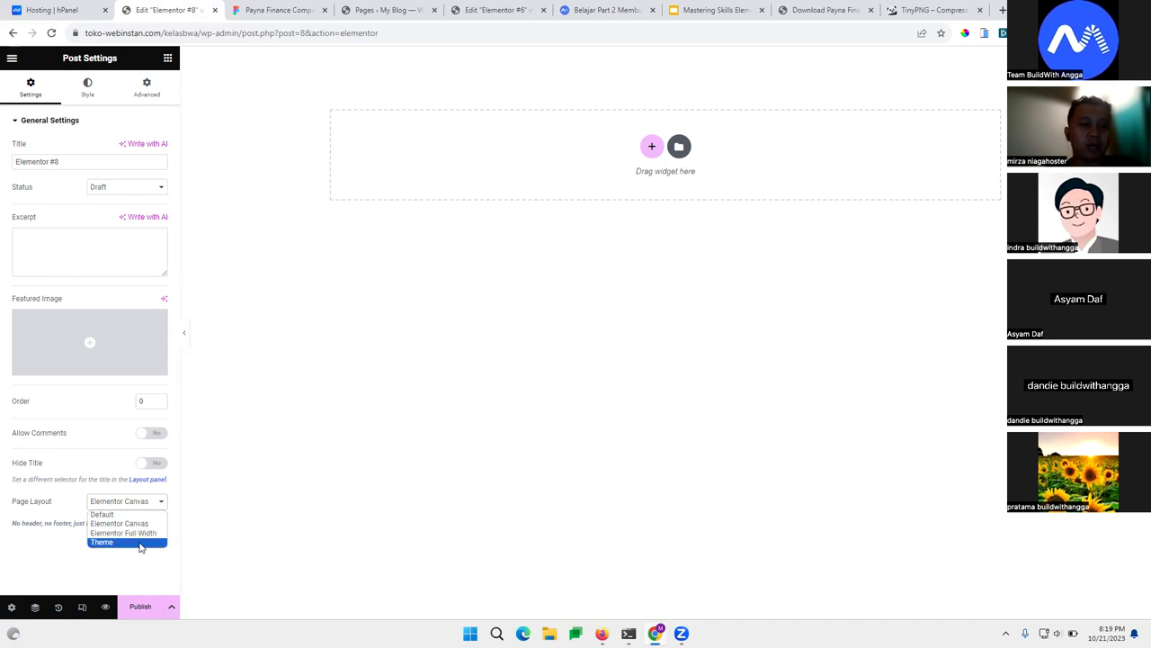
pyautogui.click(139, 533)
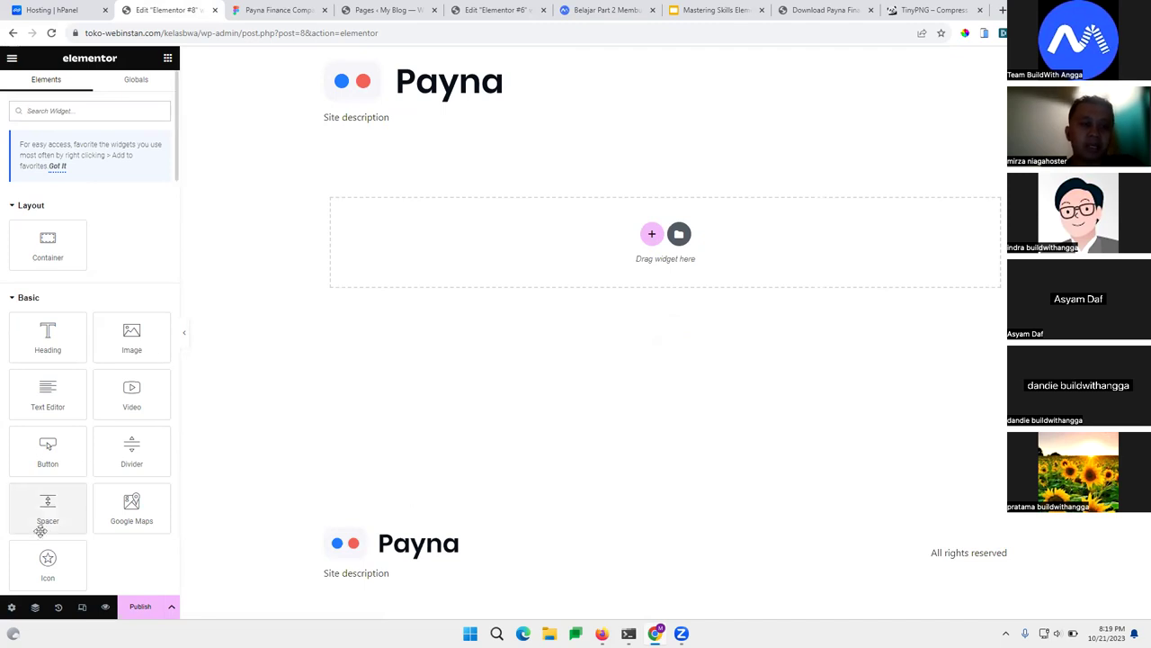
pyautogui.click(11, 606)
pyautogui.moveTo(135, 342)
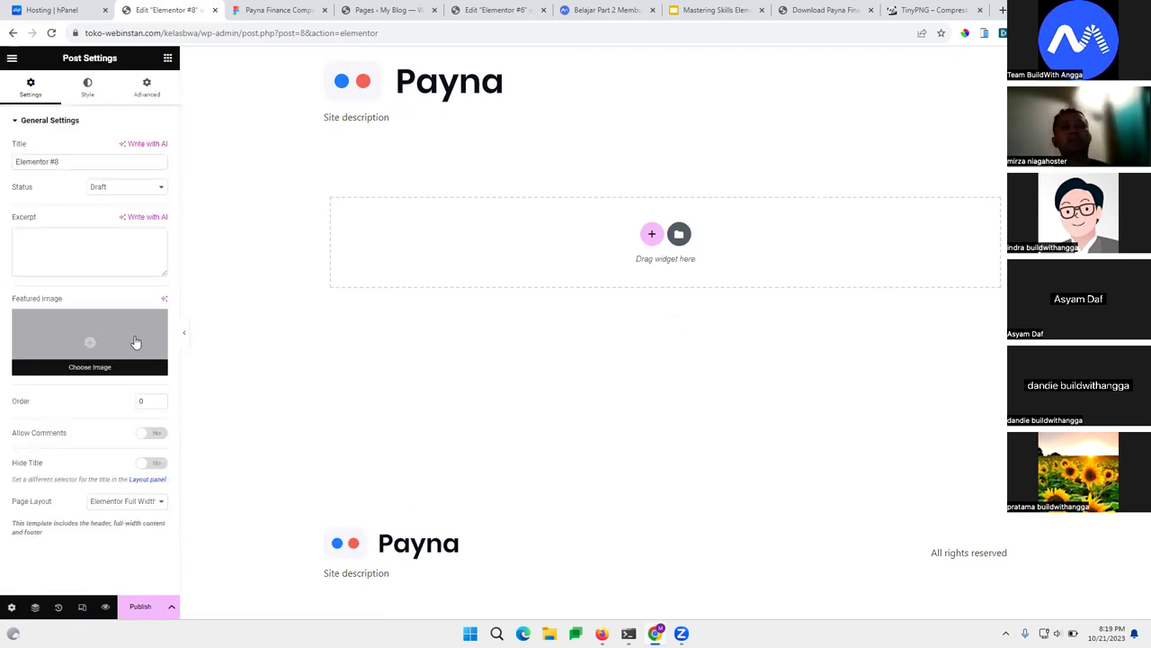
pyautogui.click(115, 501)
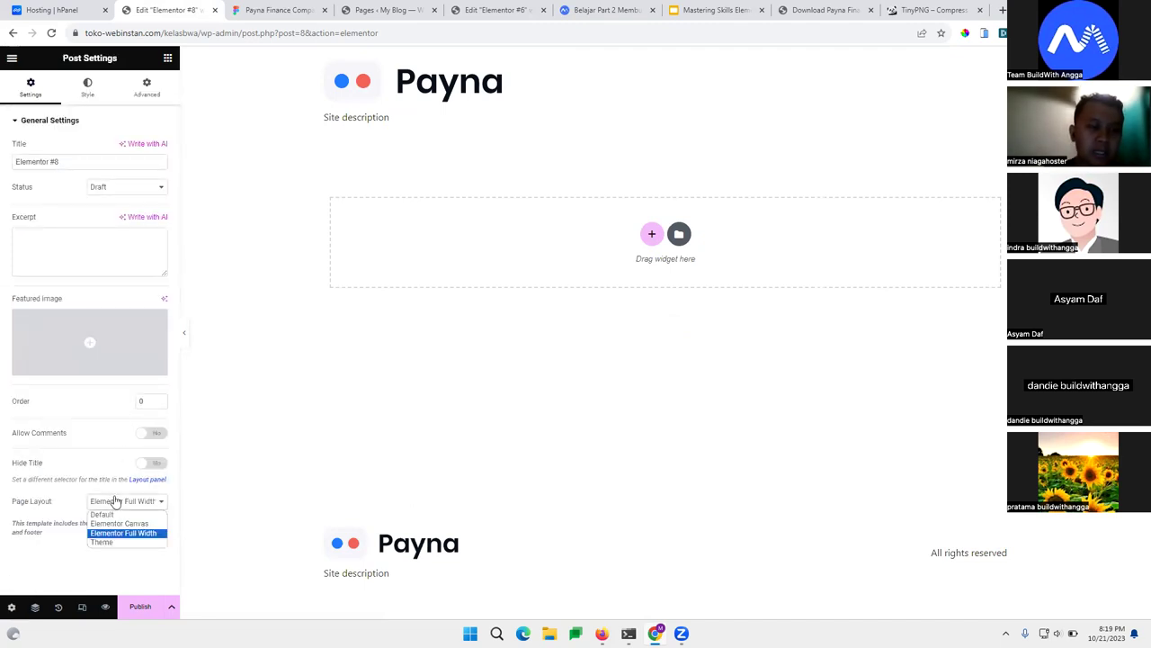
pyautogui.click(114, 525)
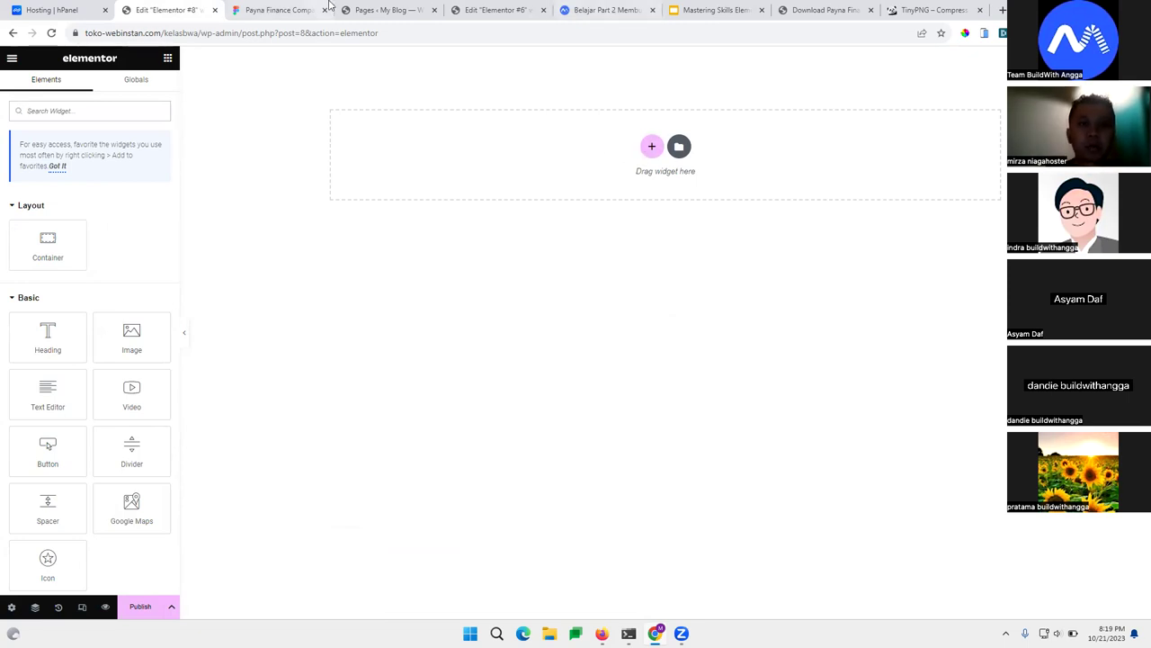
pyautogui.click(279, 10)
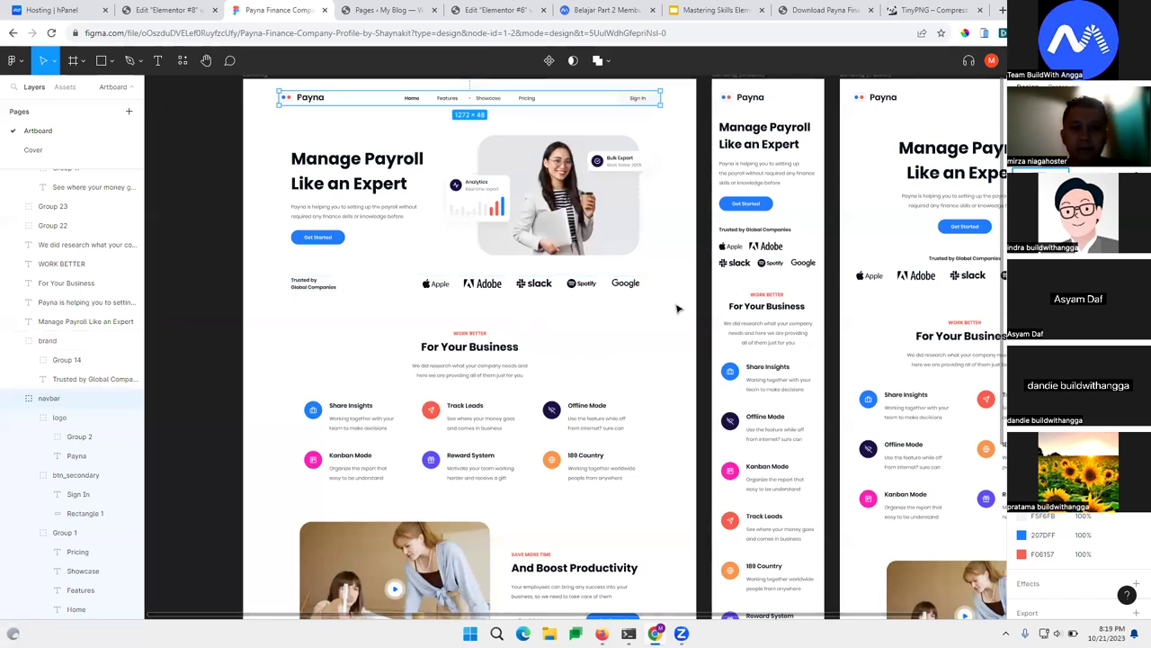
# Step: Scroll the Payna Landing frame in Figma and select the navbar to read its 1272 × 48 size
pyautogui.scroll(-2, 681, 305)
pyautogui.scroll(2, 677, 318)
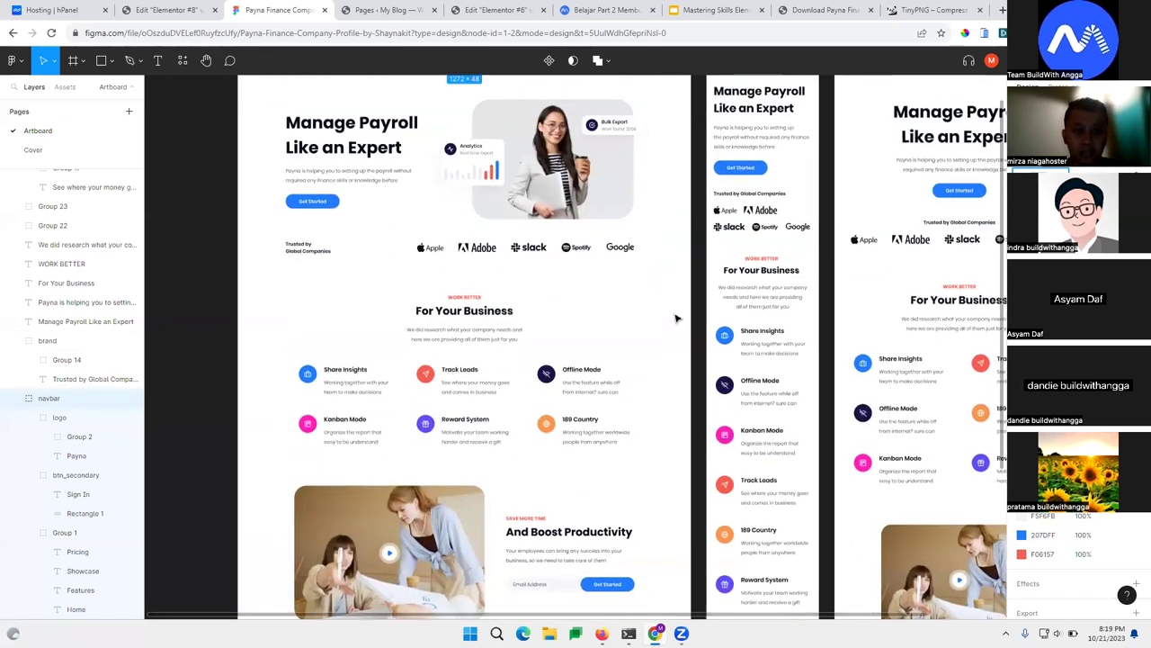
pyautogui.scroll(-2, 403, 327)
pyautogui.scroll(-1, 403, 327)
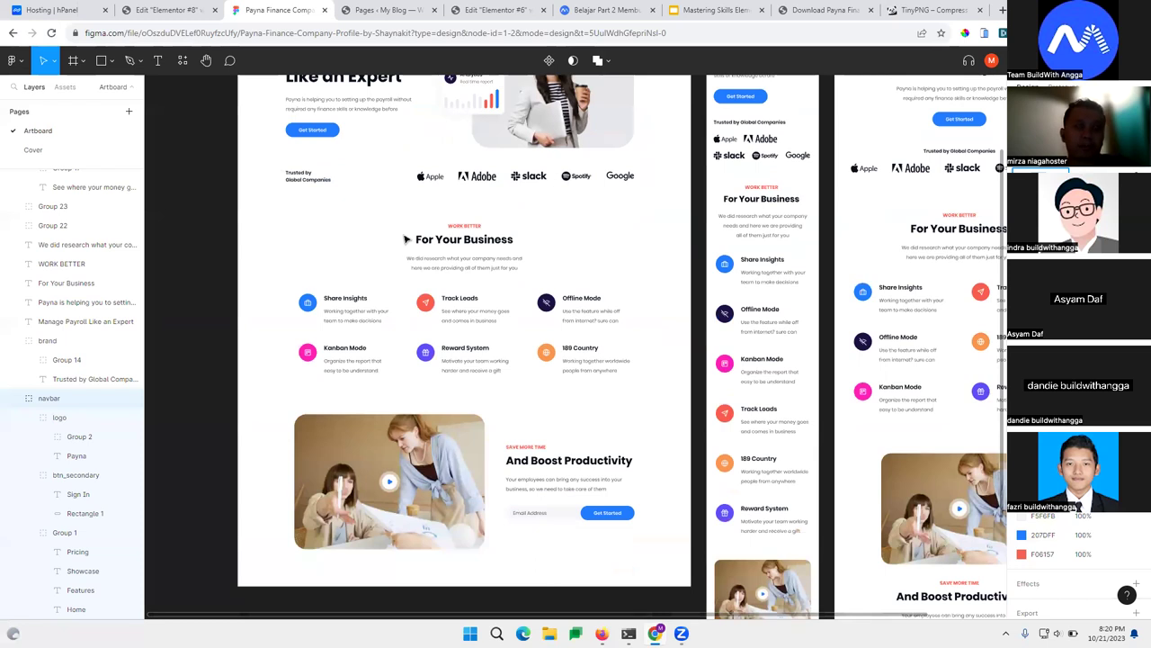
pyautogui.scroll(-2, 436, 310)
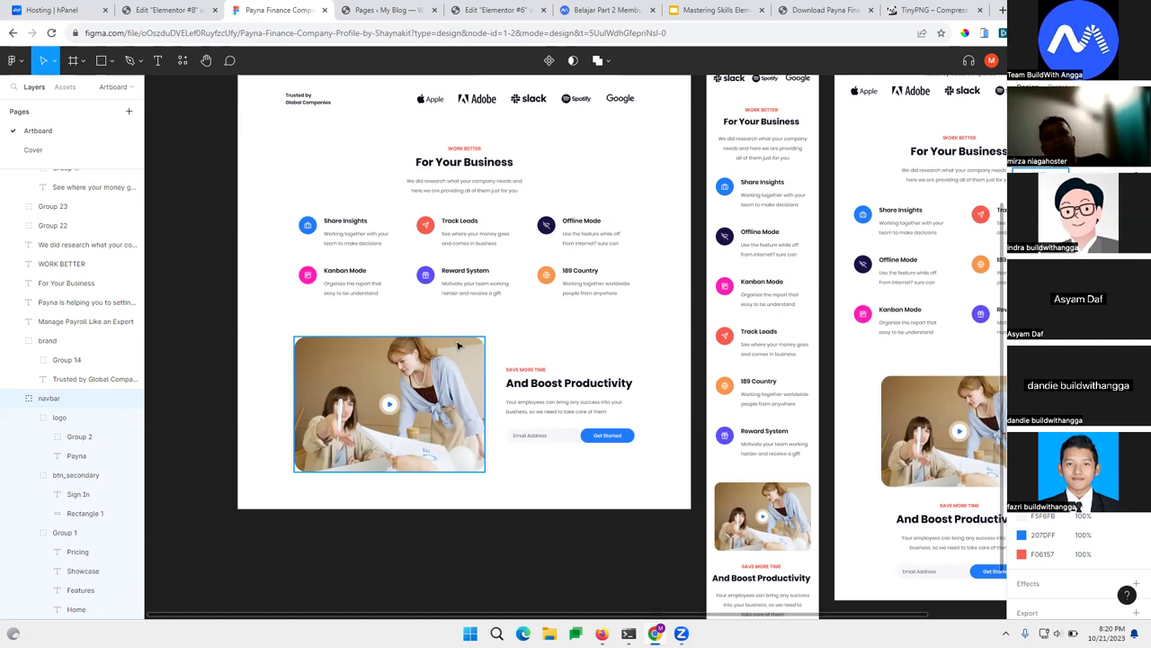
pyautogui.scroll(2, 564, 130)
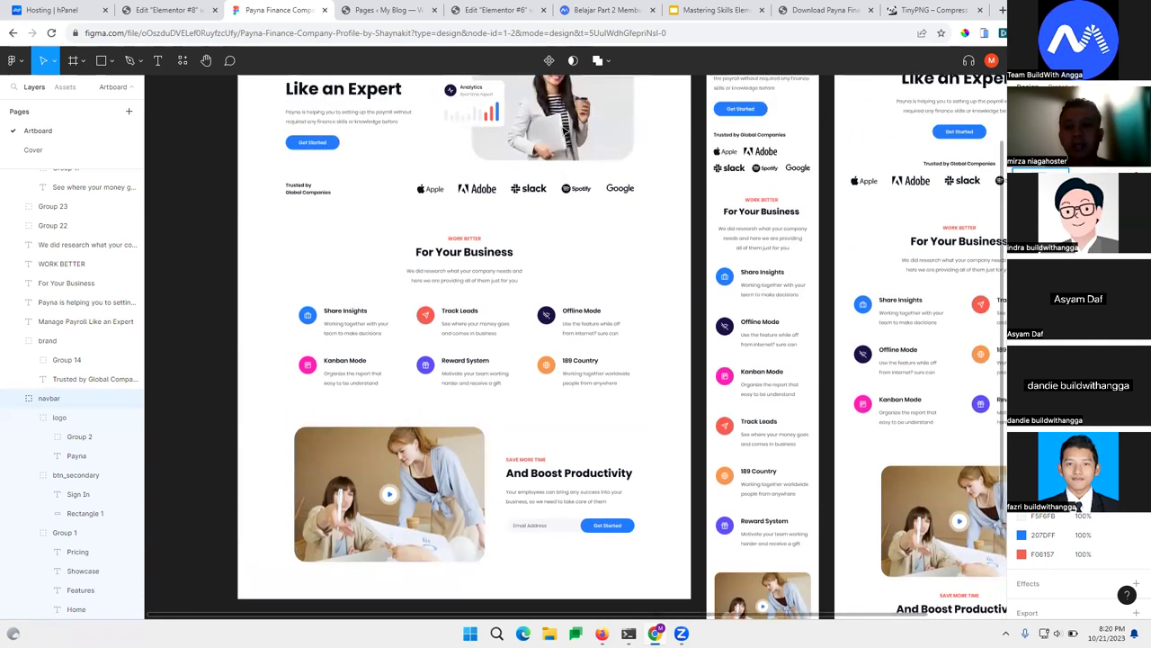
pyautogui.scroll(3, 565, 130)
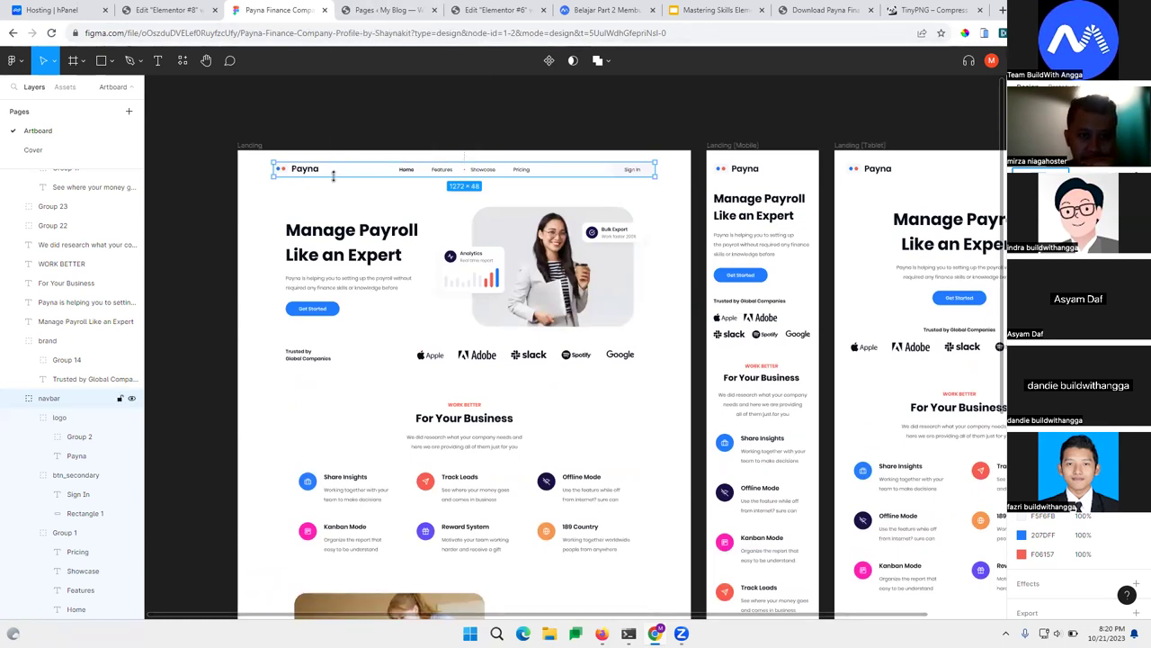
pyautogui.click(390, 186)
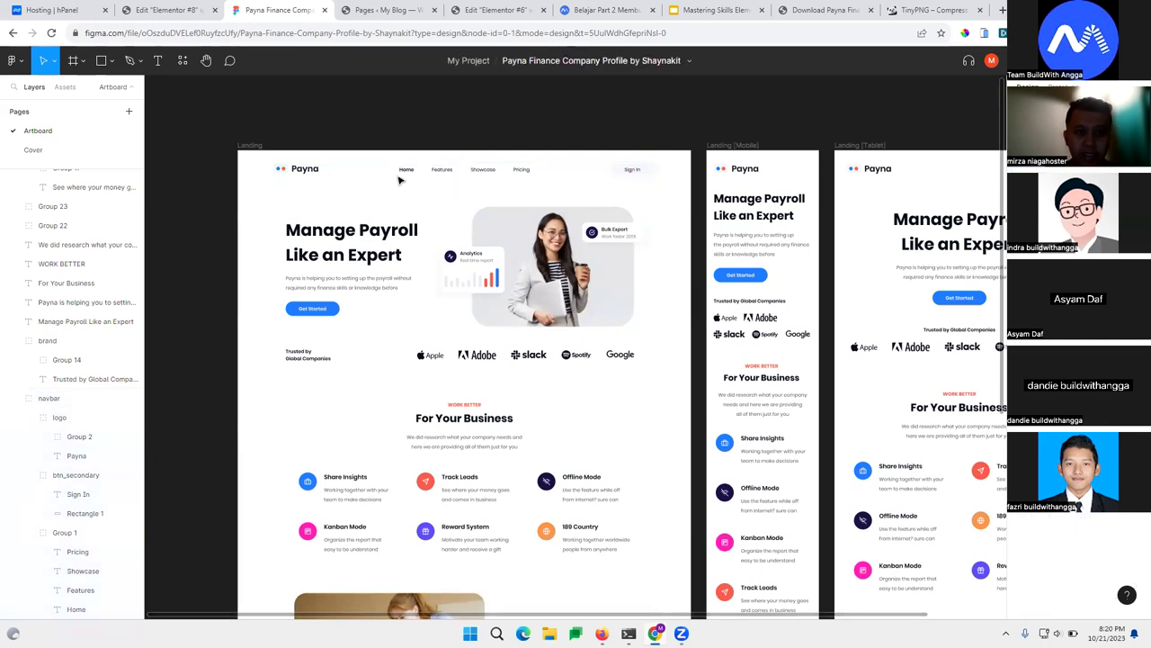
pyautogui.scroll(5, 402, 176)
pyautogui.scroll(-1, 410, 171)
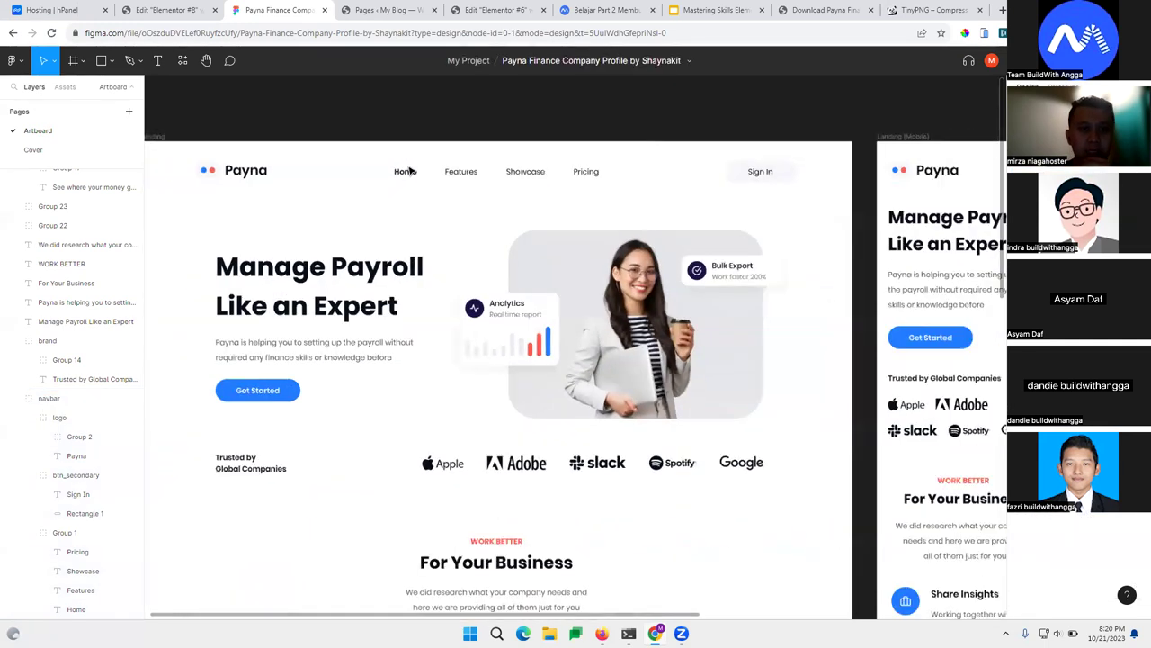
pyautogui.scroll(-1, 409, 171)
pyautogui.click(407, 172)
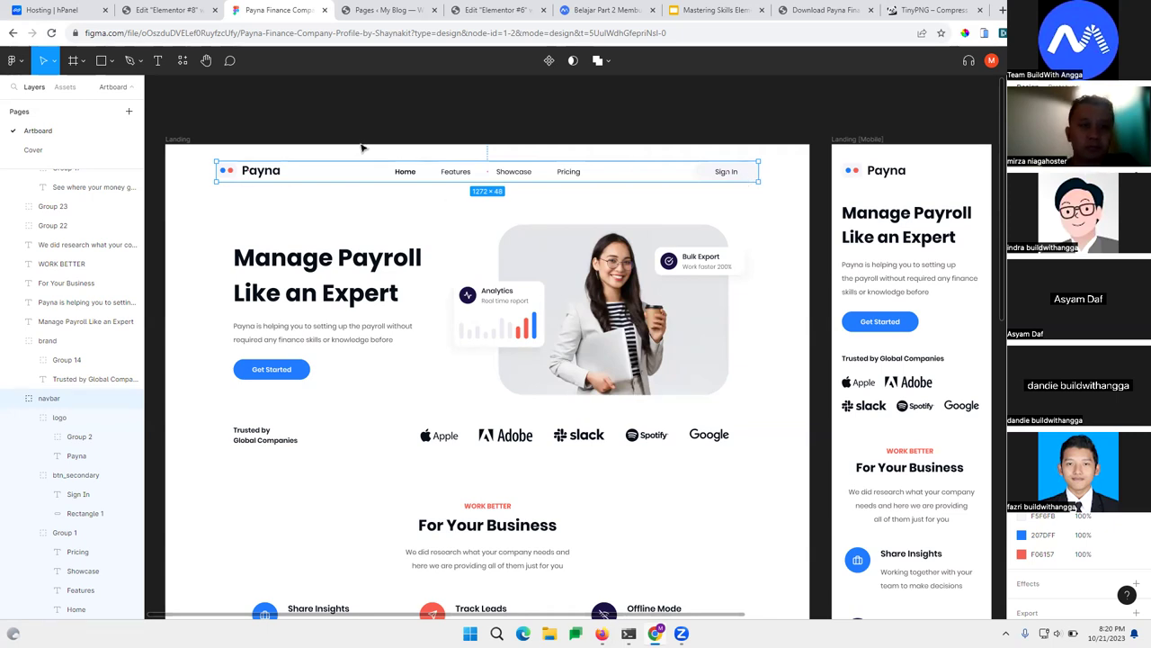
pyautogui.click(490, 10)
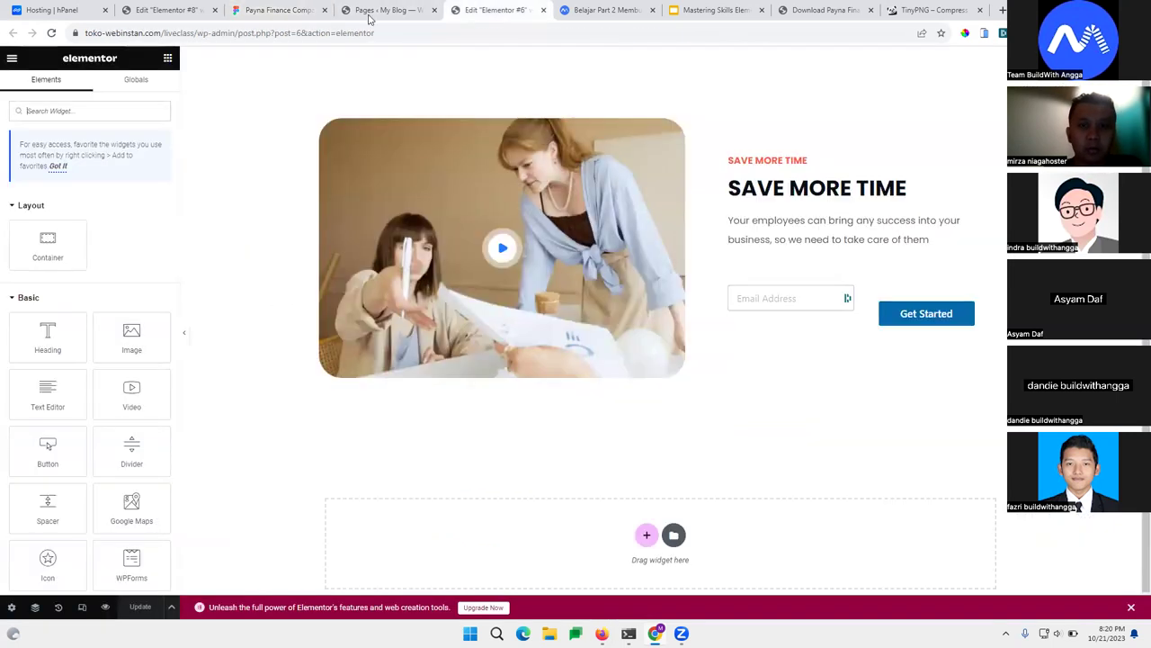
# Step: Add a container at the top of the Elementor #8 page using the three-column structure preset
pyautogui.click(167, 10)
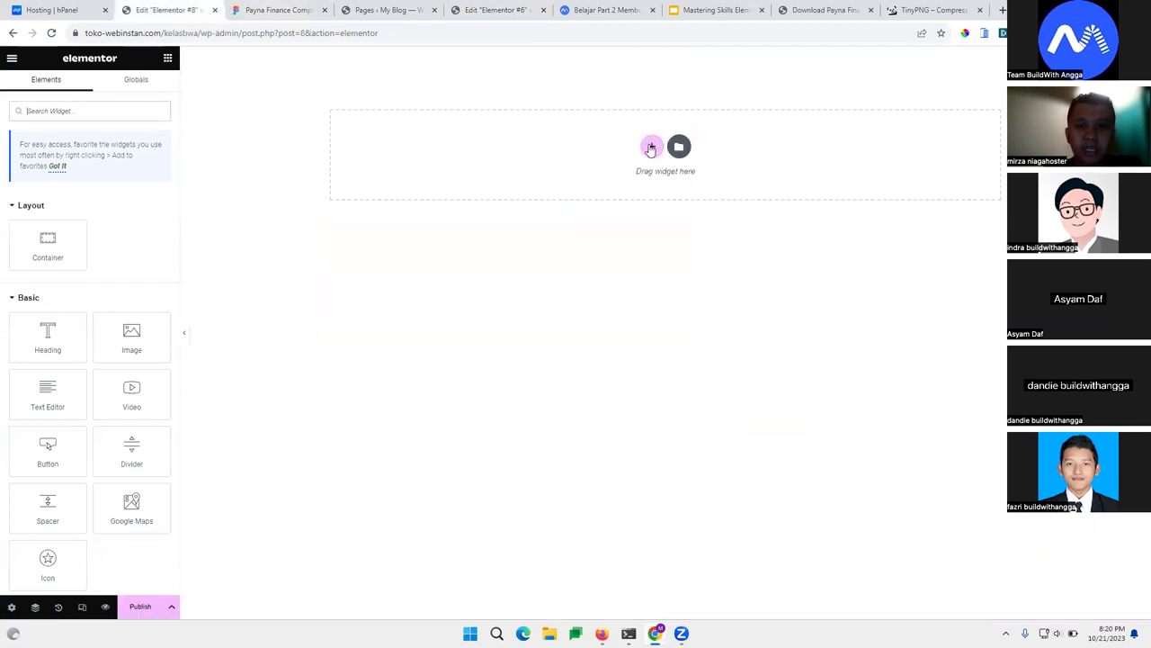
pyautogui.click(651, 147)
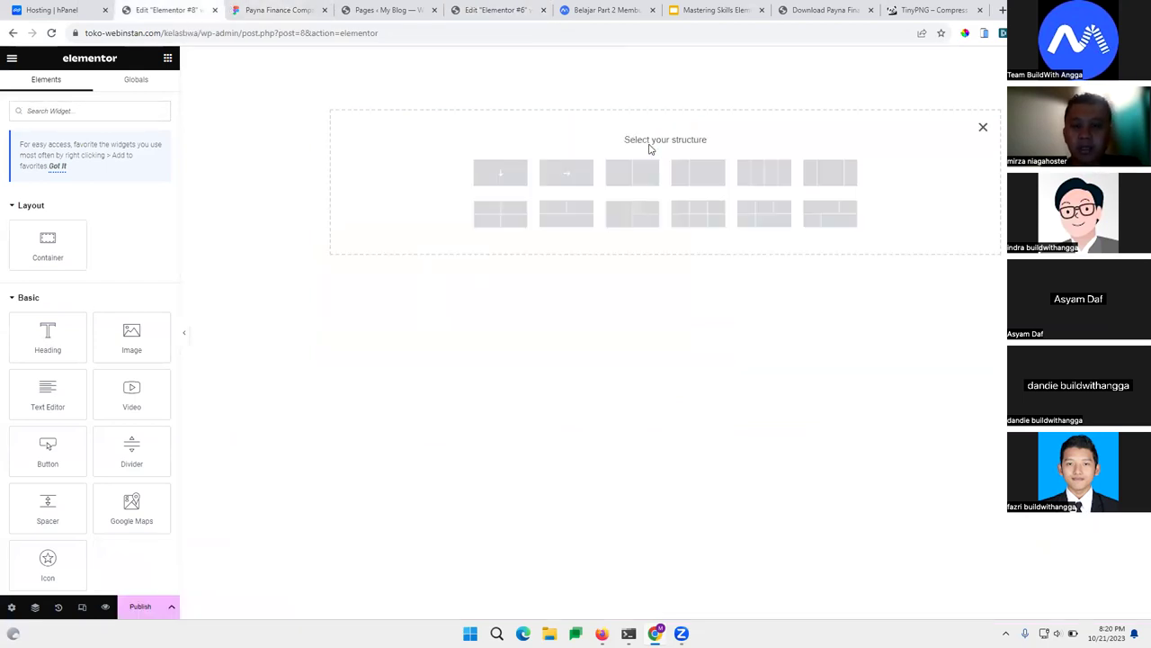
pyautogui.click(506, 179)
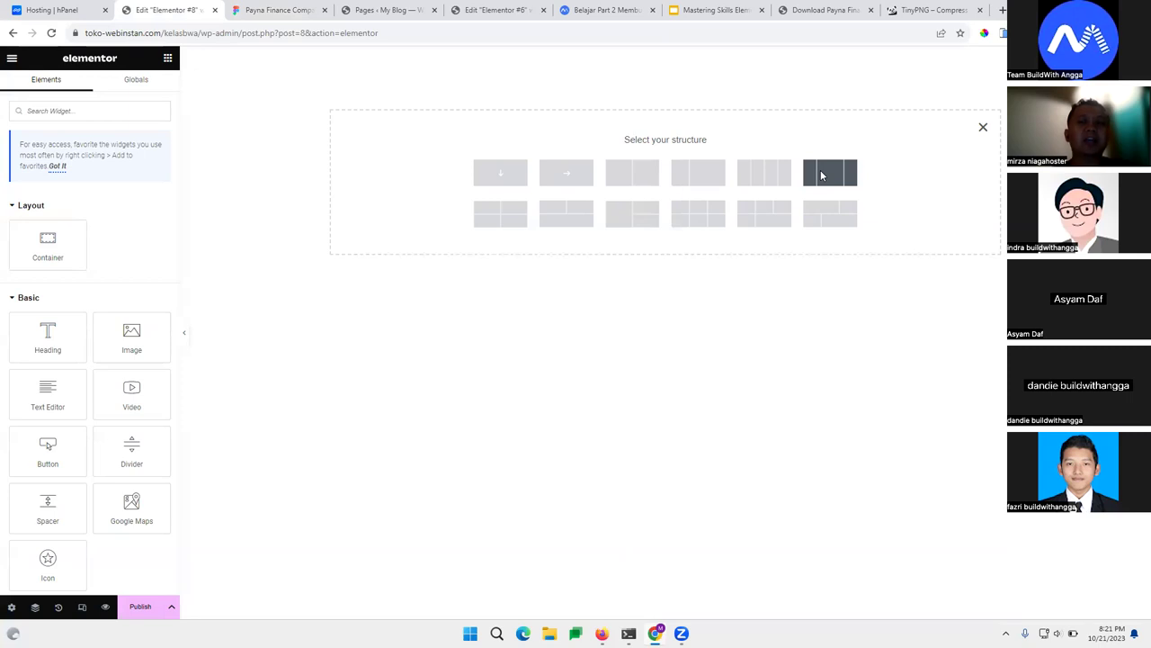
pyautogui.click(280, 9)
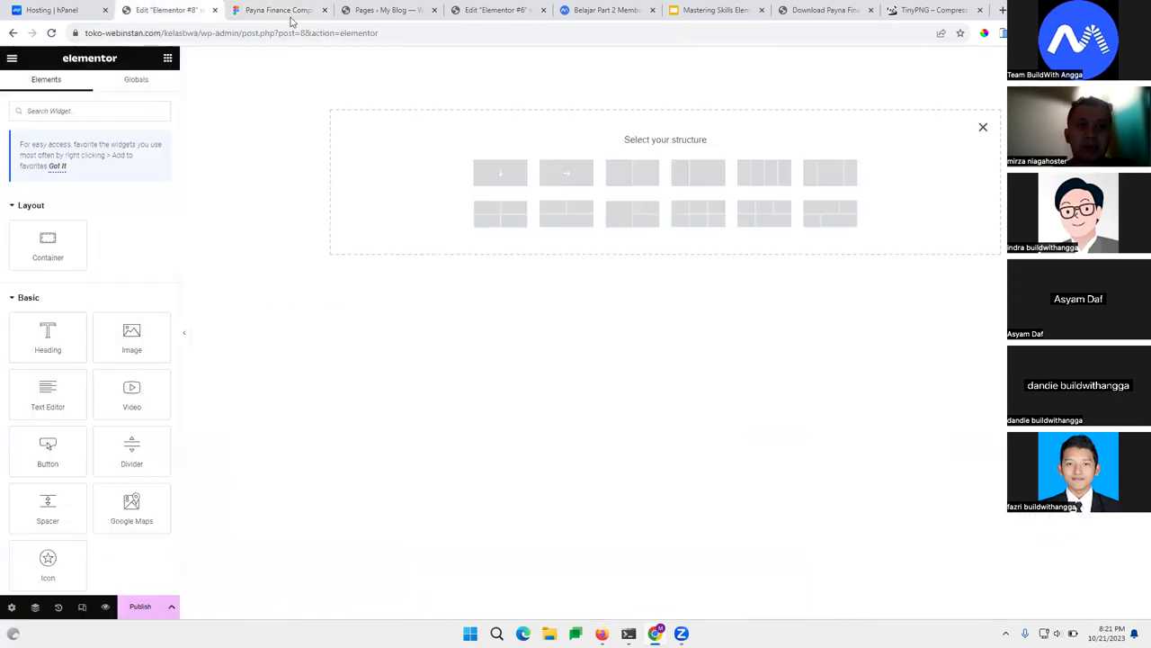
pyautogui.click(171, 10)
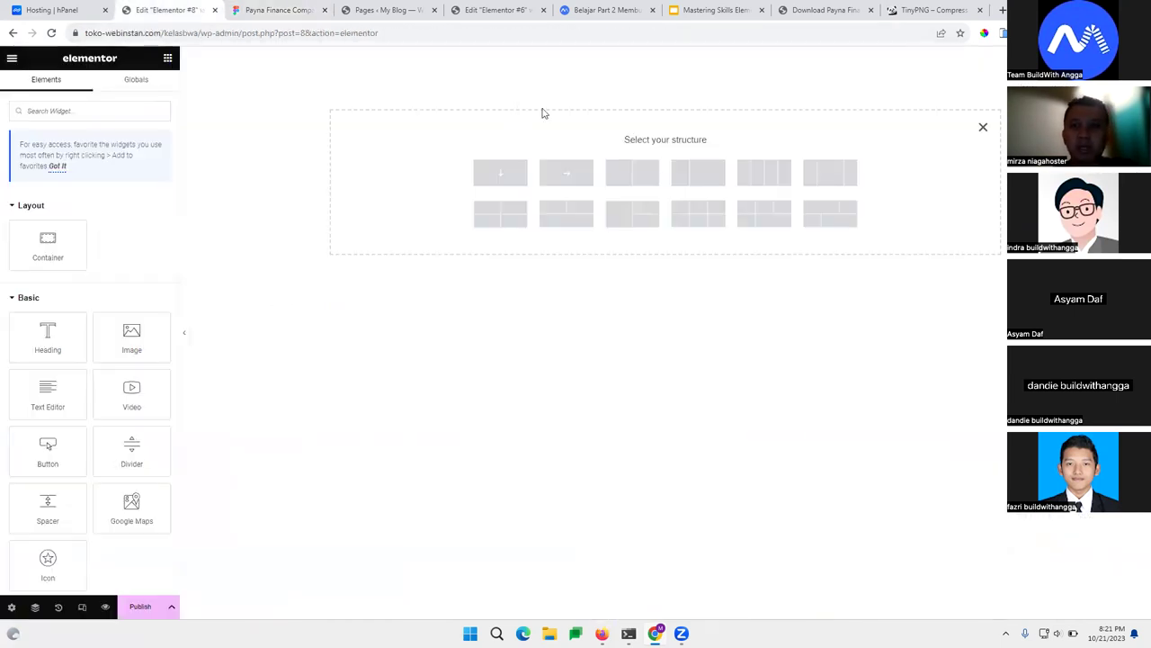
pyautogui.click(824, 174)
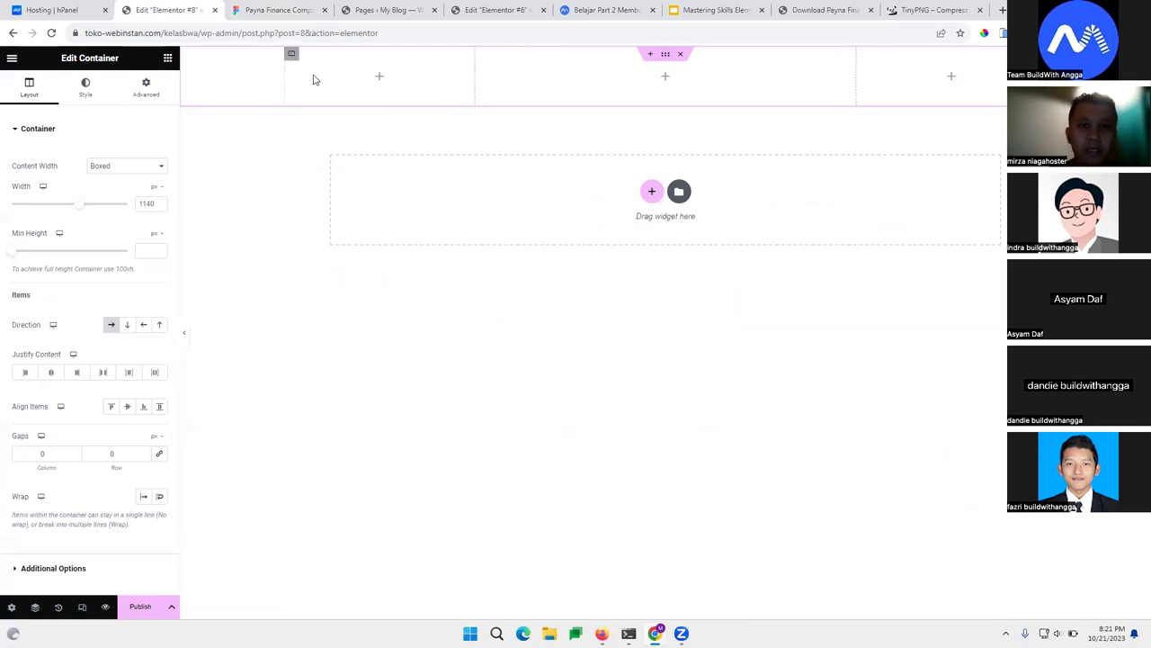
# Step: Drop an Image widget into the first column and a Button widget into the third column
pyautogui.click(168, 59)
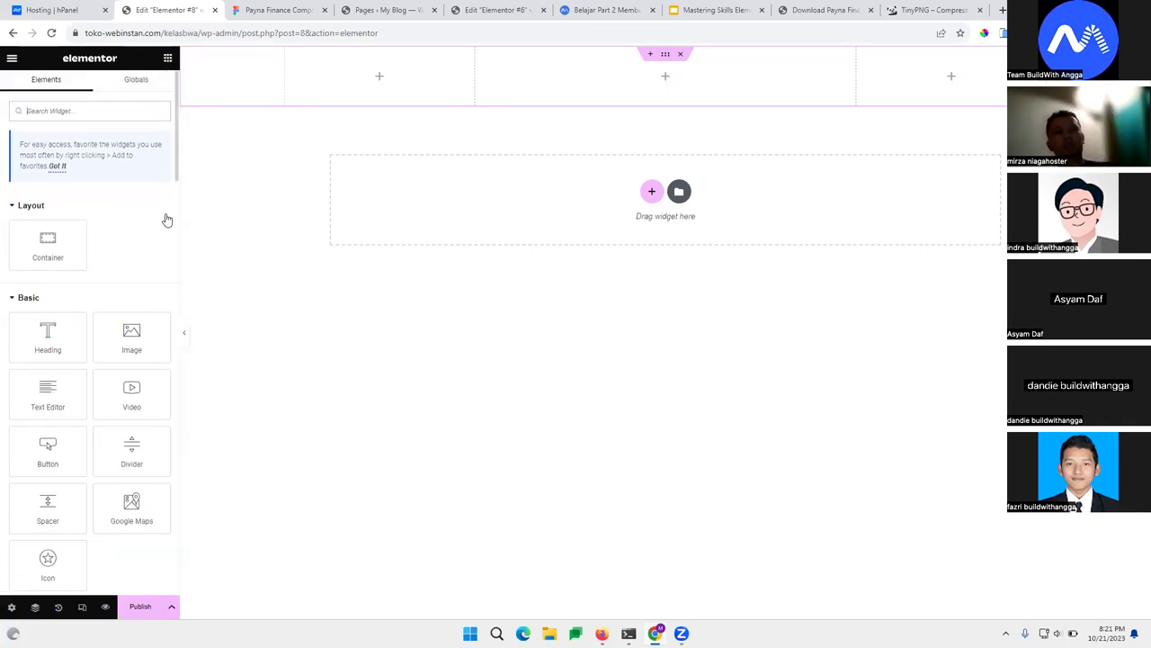
pyautogui.scroll(-1, 166, 220)
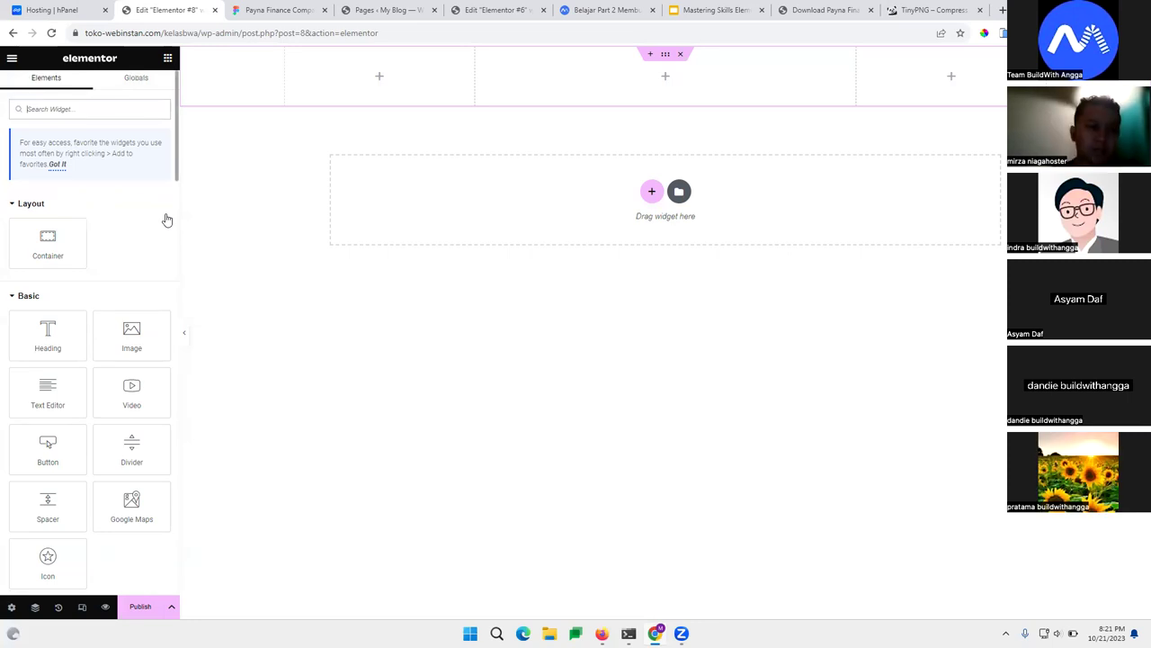
pyautogui.moveTo(131, 335); pyautogui.dragTo(249, 178)
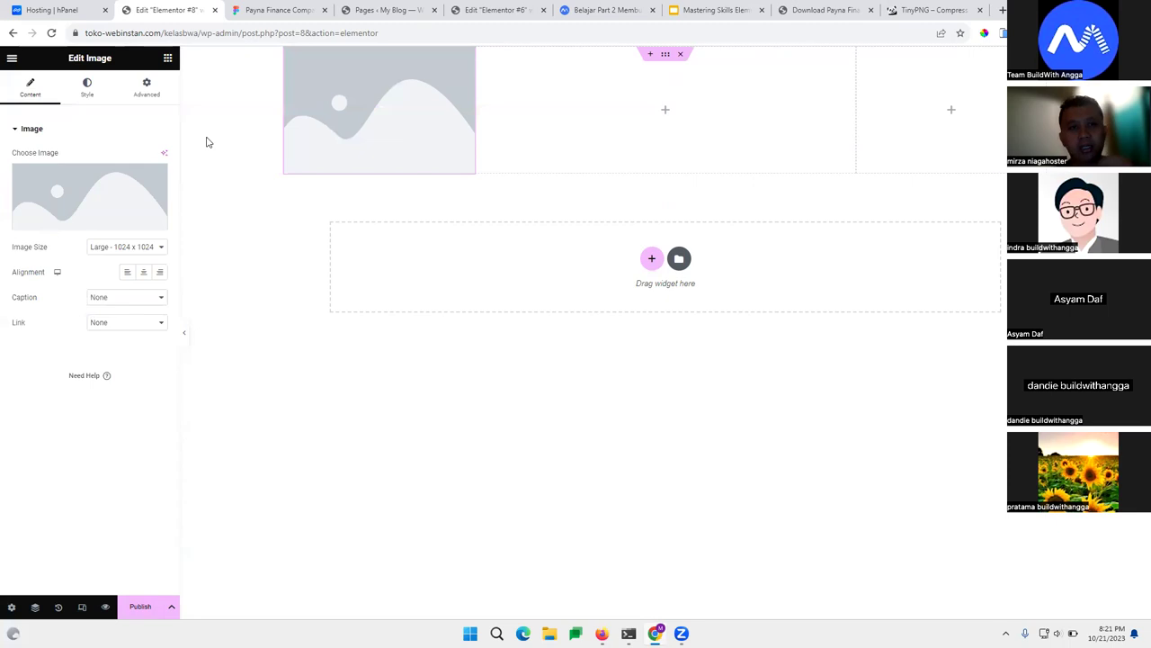
pyautogui.click(168, 58)
pyautogui.moveTo(52, 449); pyautogui.dragTo(904, 109)
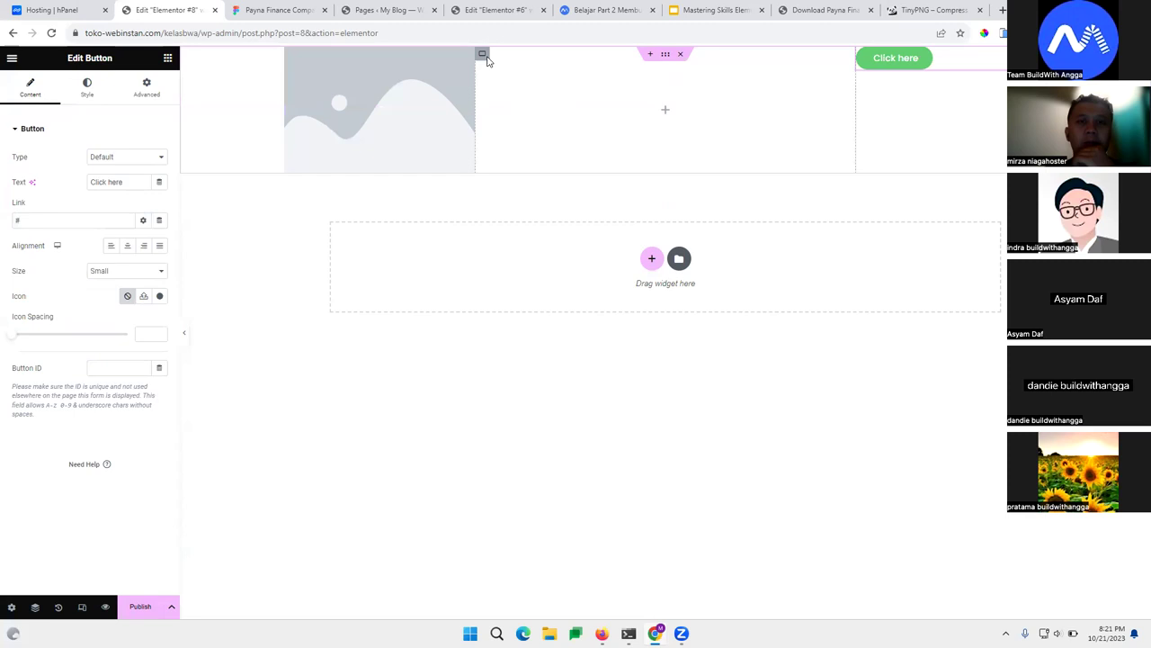
# Step: Place a nested container in the empty middle column, checking the Figma navbar for reference
pyautogui.click(321, 9)
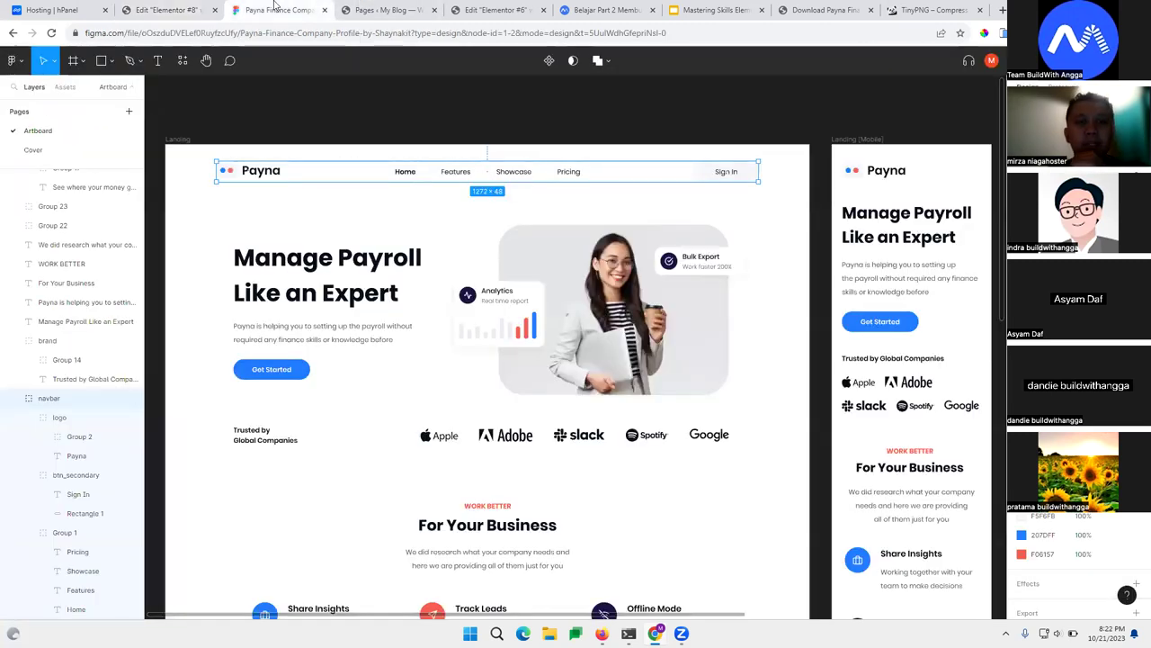
pyautogui.click(194, 9)
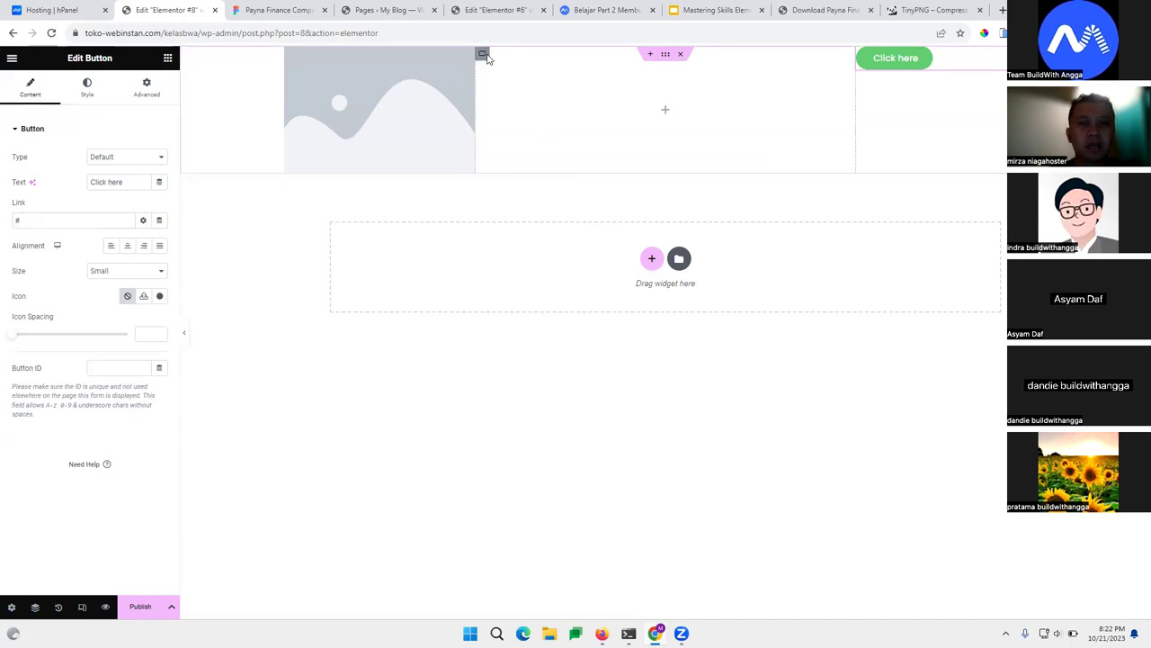
pyautogui.click(483, 55)
pyautogui.click(167, 58)
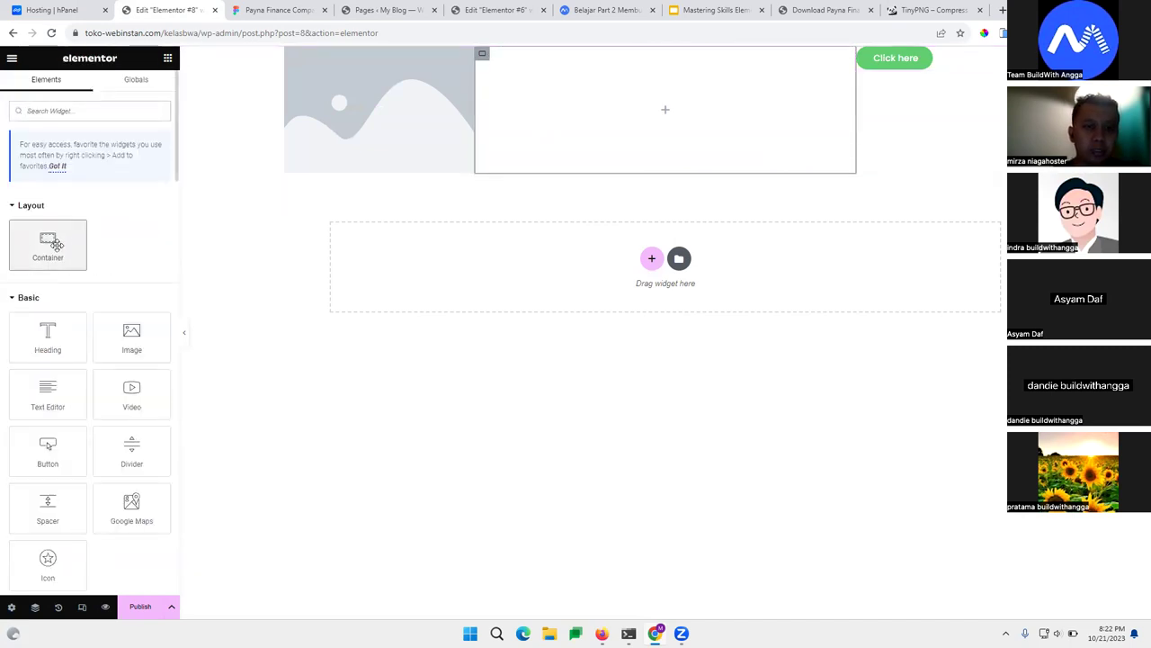
pyautogui.moveTo(56, 243); pyautogui.dragTo(548, 118)
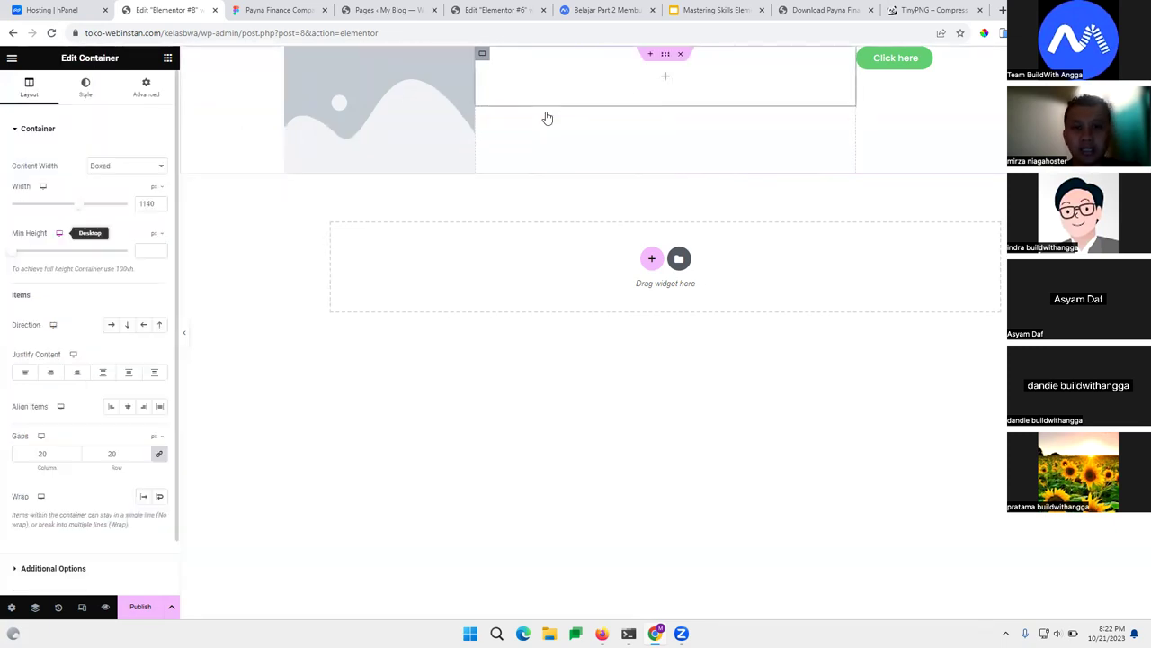
pyautogui.click(667, 56)
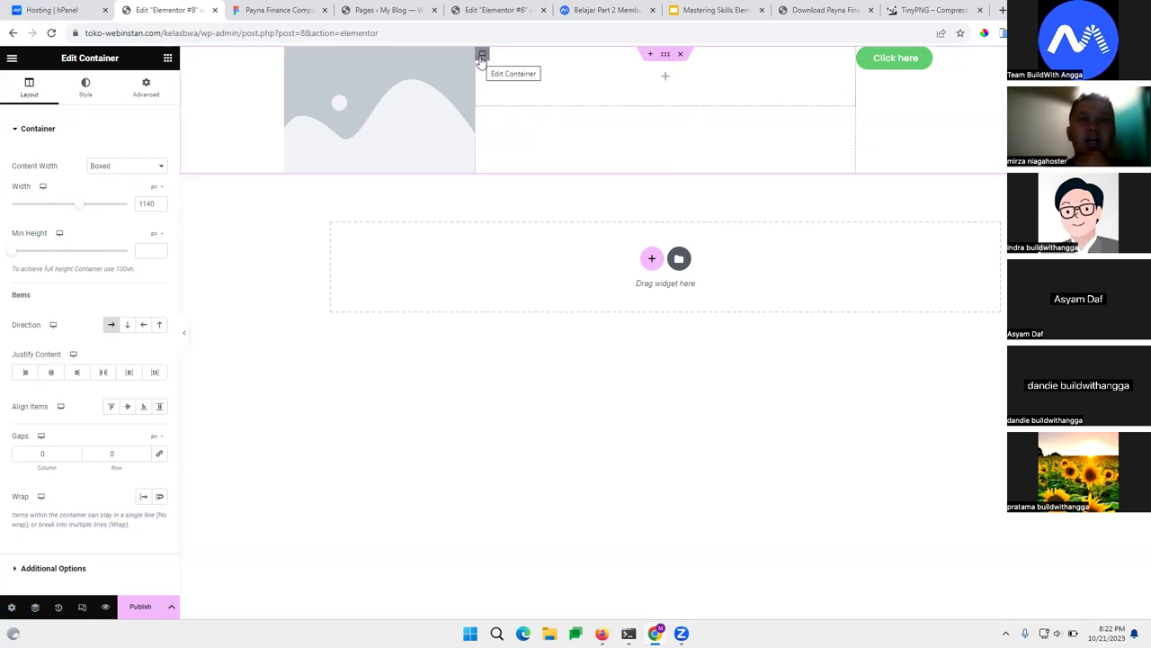
pyautogui.click(482, 55)
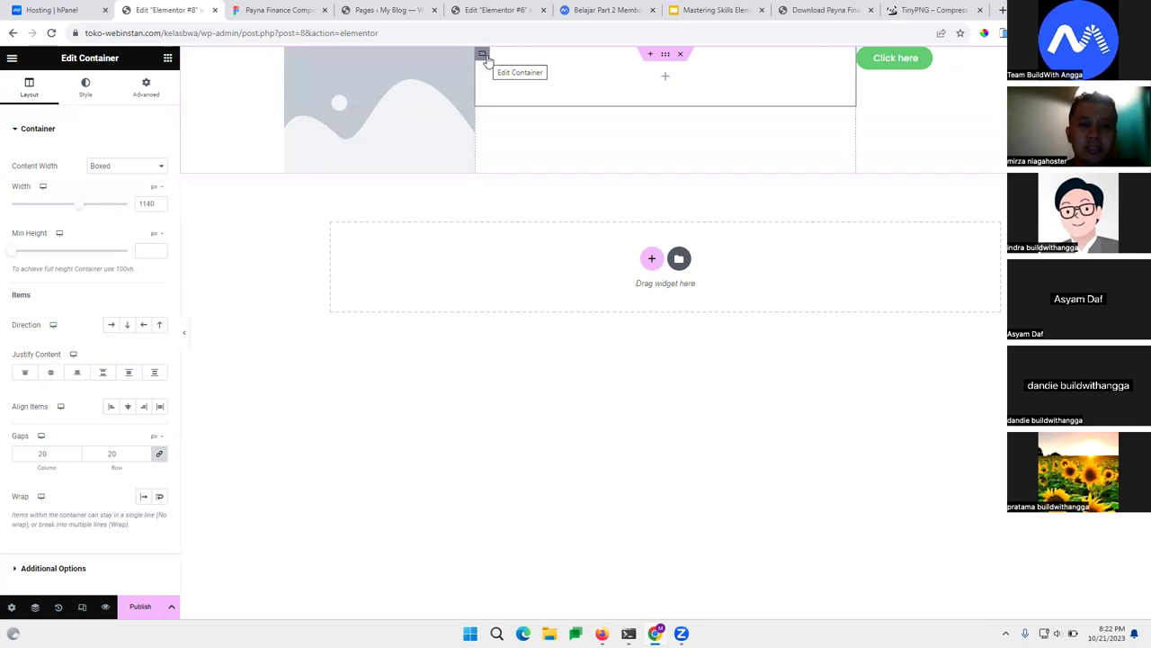
# Step: Add containers from the nested container's right-click menu until four are stacked, then view the Navigator
pyautogui.rightClick(486, 59)
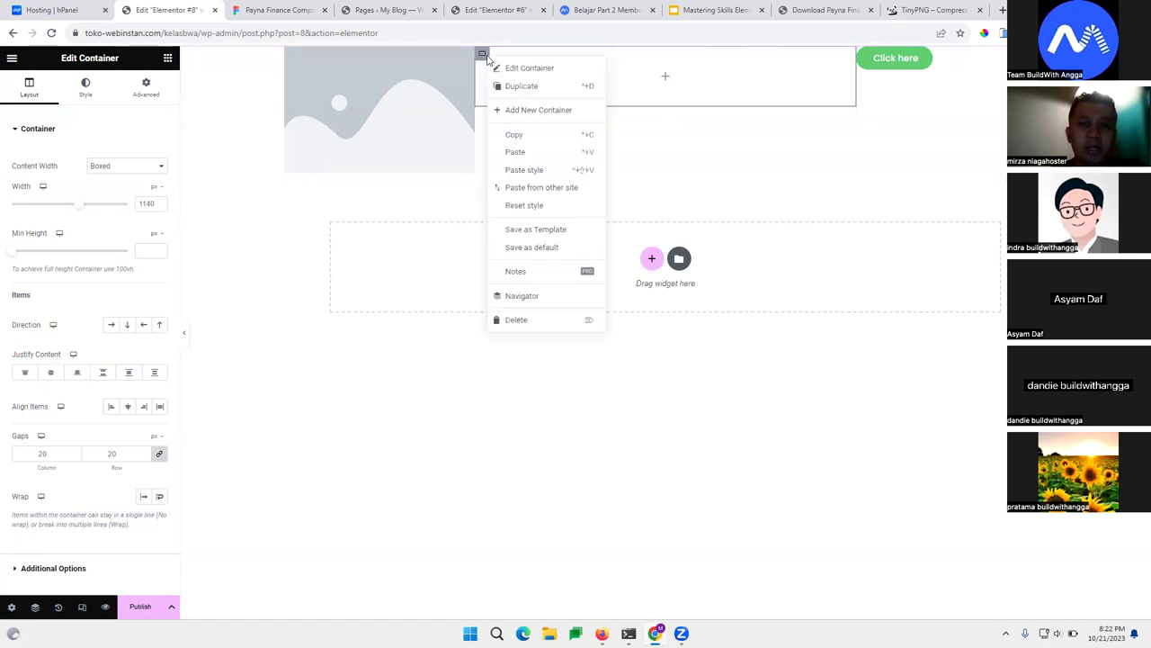
pyautogui.click(527, 113)
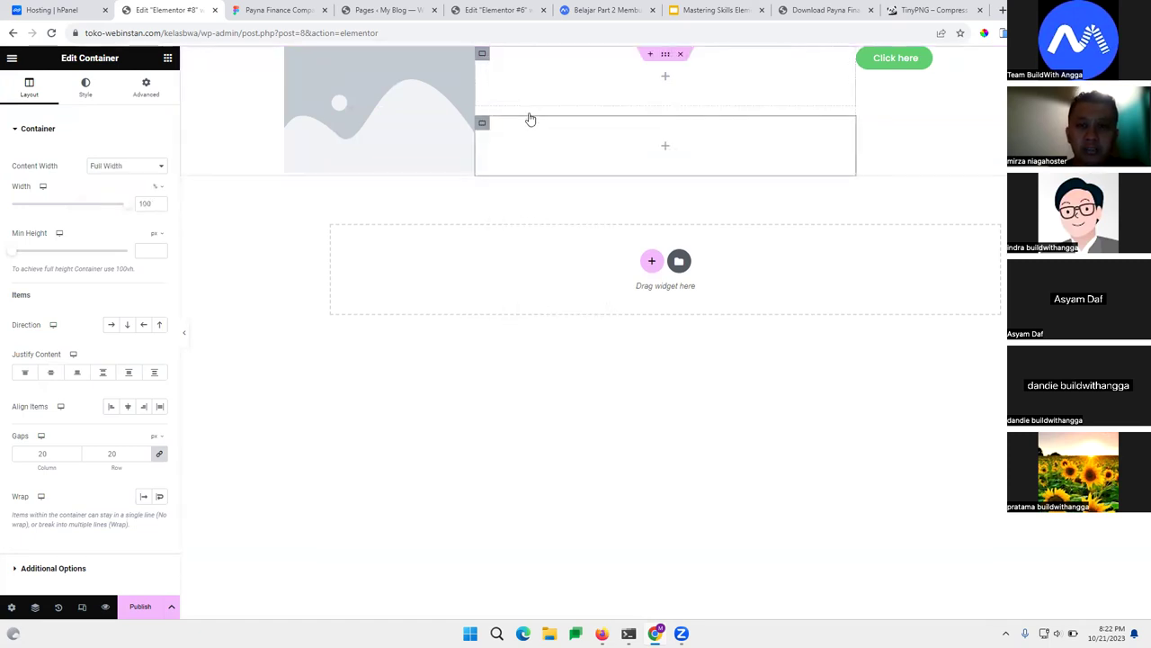
pyautogui.rightClick(483, 121)
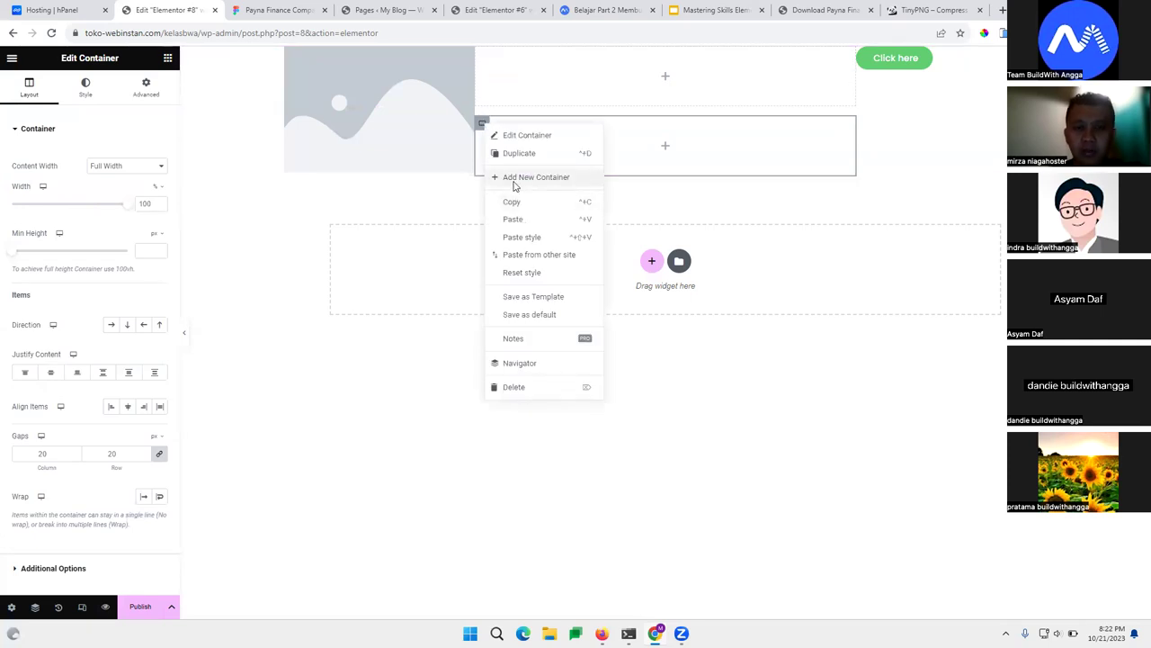
pyautogui.click(515, 186)
pyautogui.rightClick(483, 195)
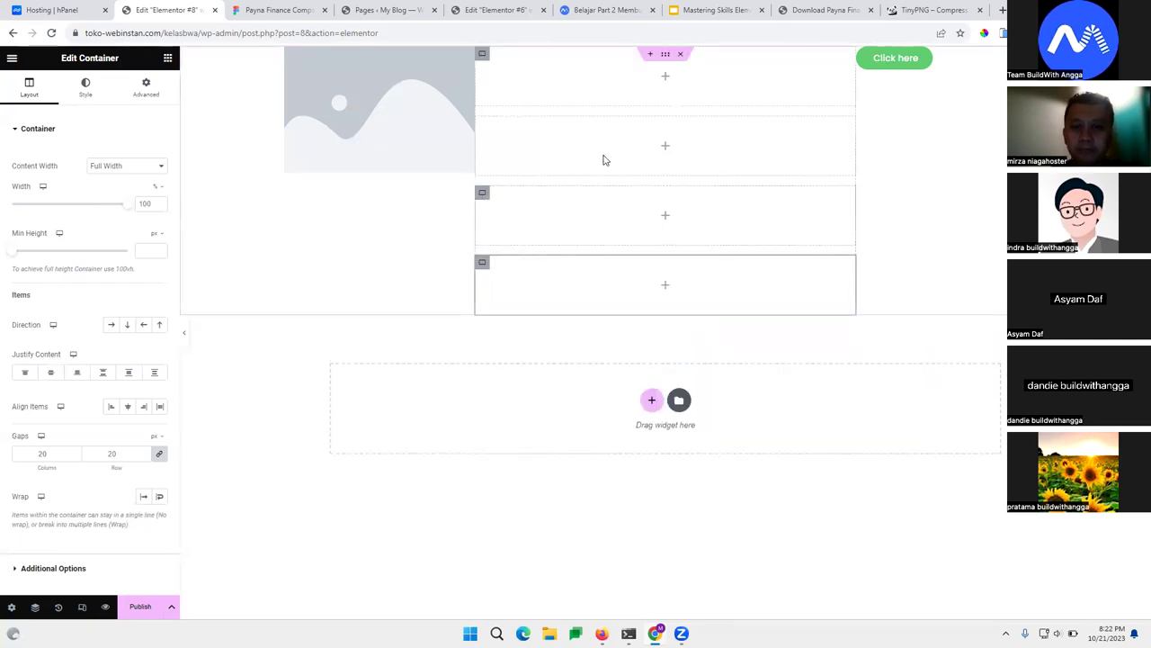
pyautogui.rightClick(577, 236)
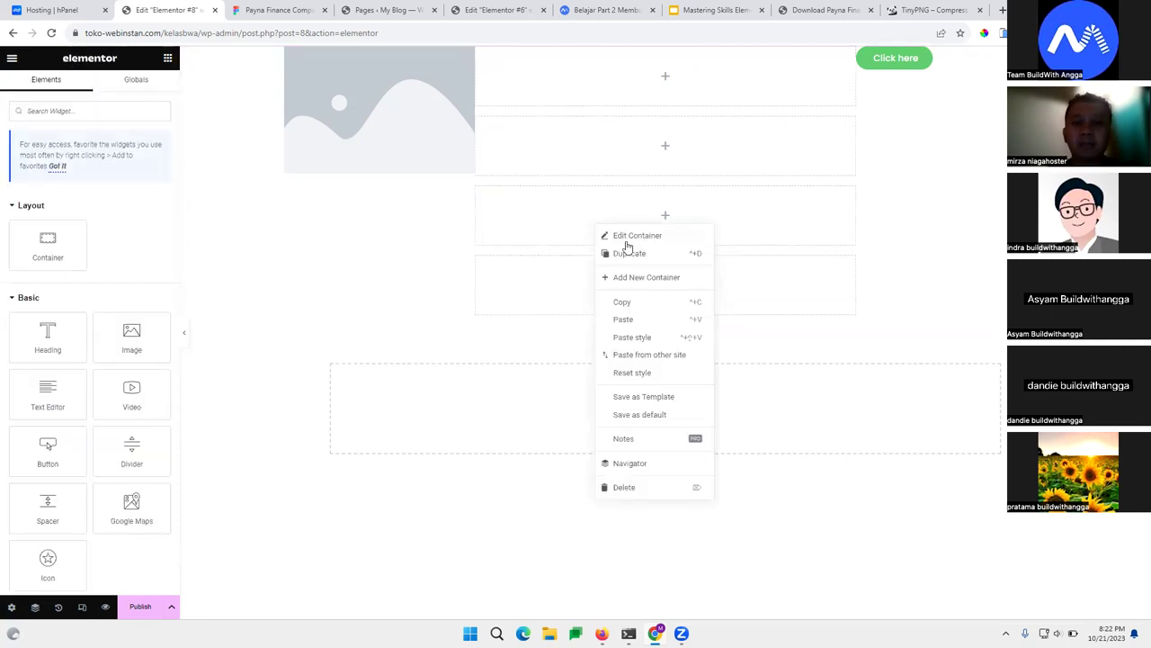
pyautogui.click(642, 464)
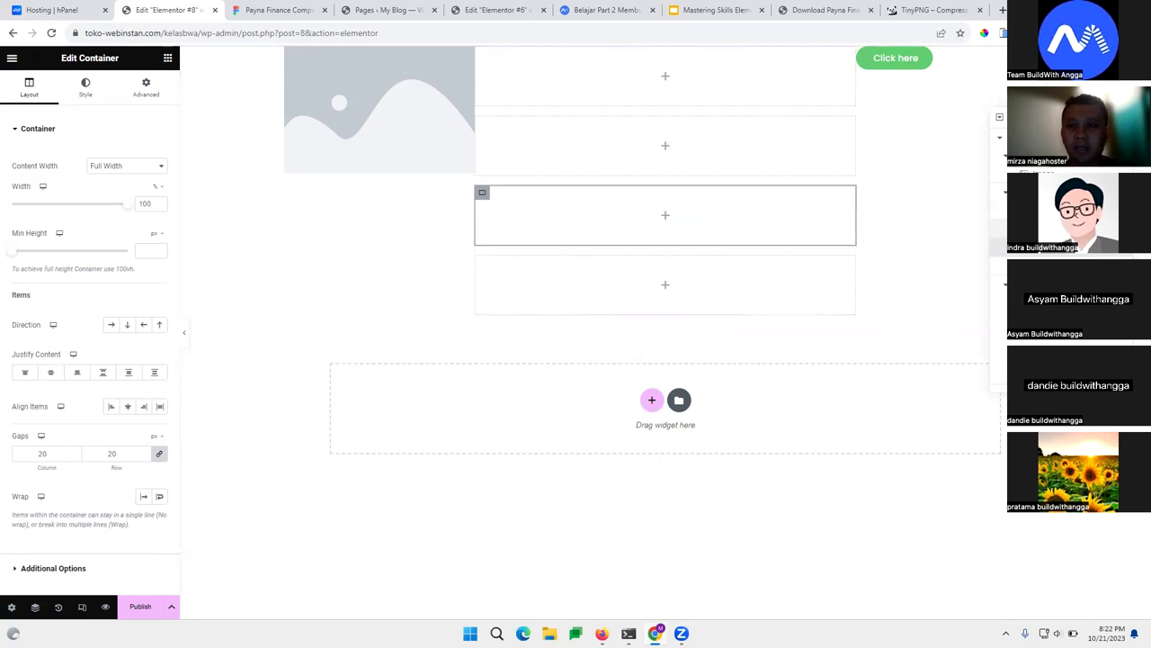
pyautogui.click(1000, 138)
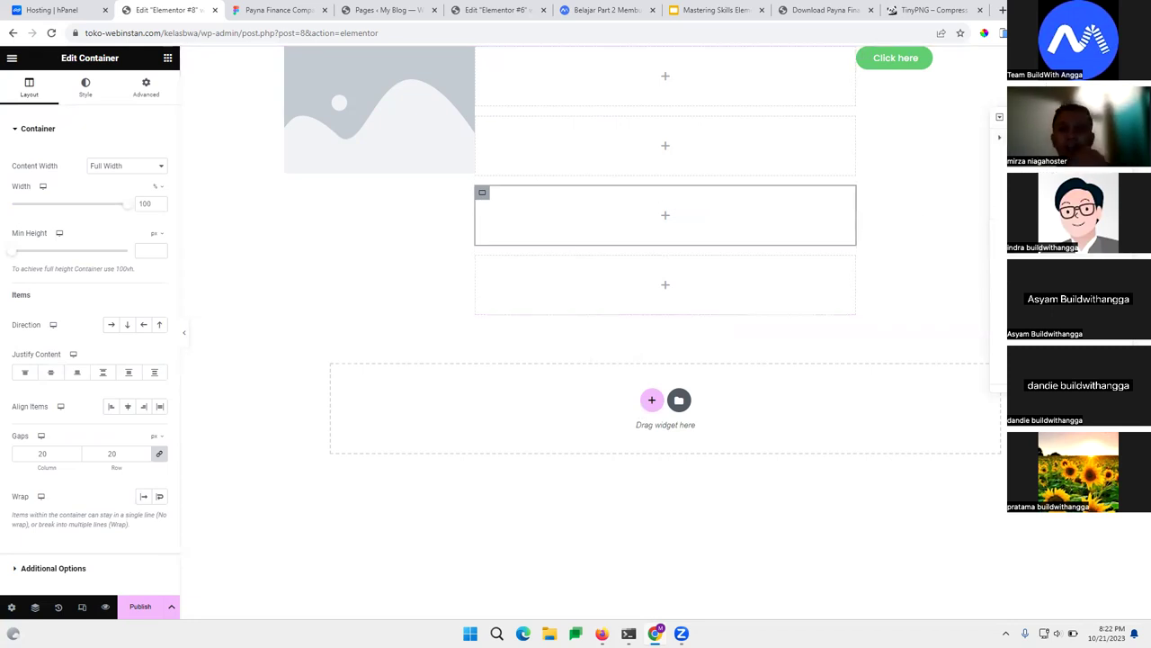
# Step: Rename the outer navbar container to 'Menu Navigation' in the Navigator and collapse its column branches
pyautogui.click(982, 97)
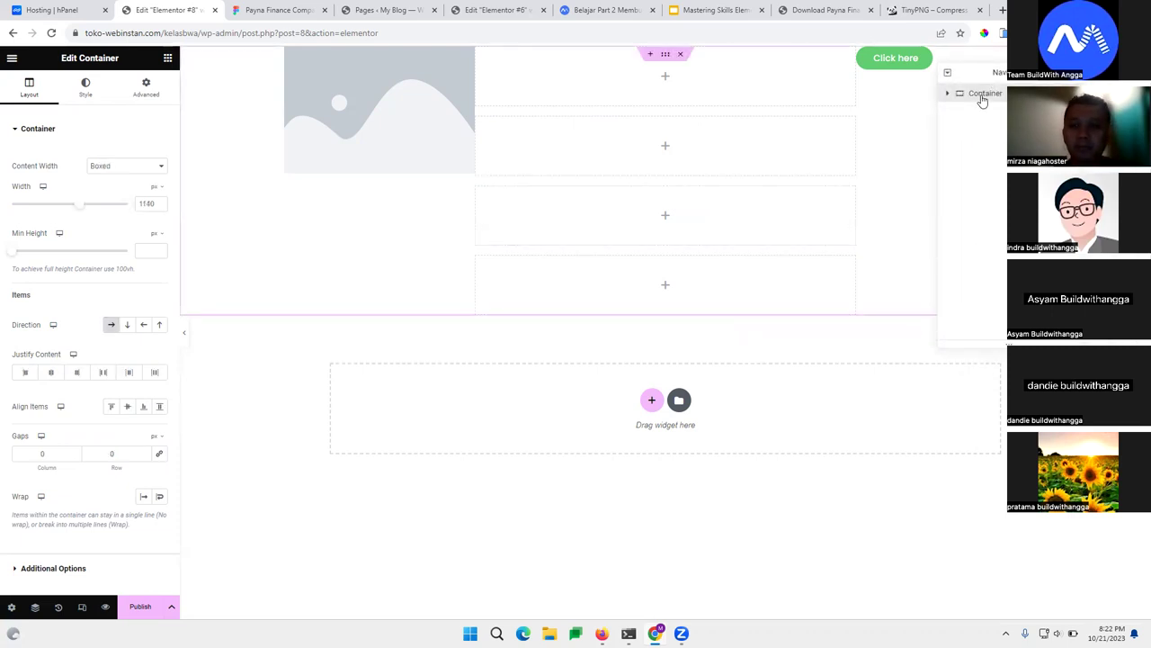
pyautogui.doubleClick(983, 95)
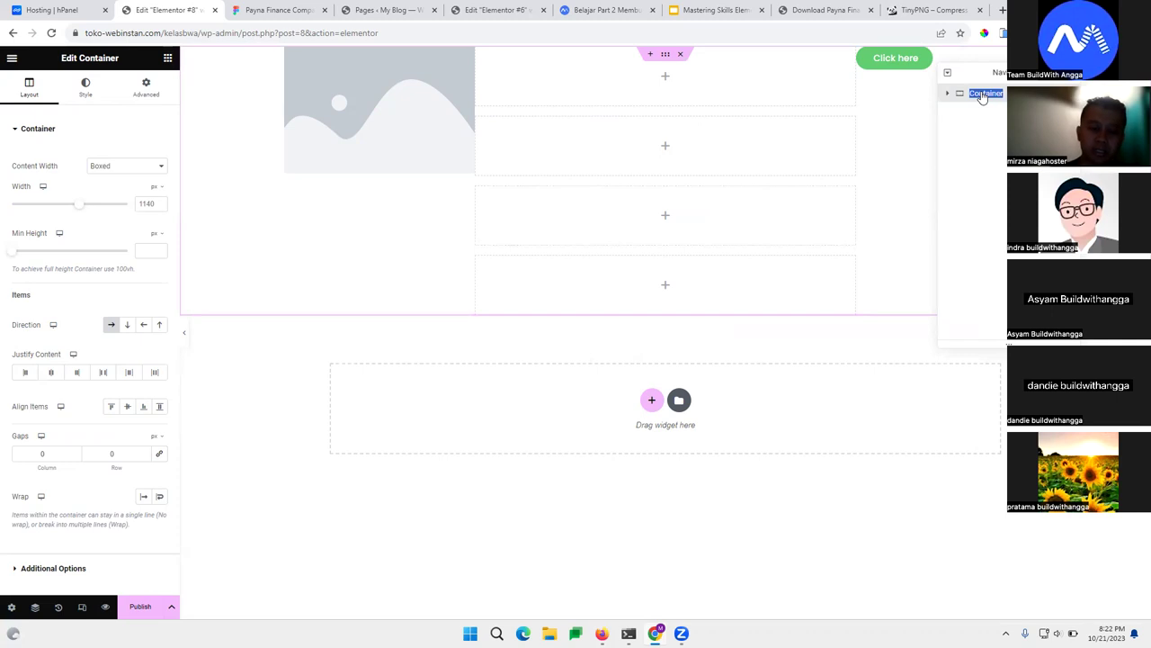
pyautogui.write('M')
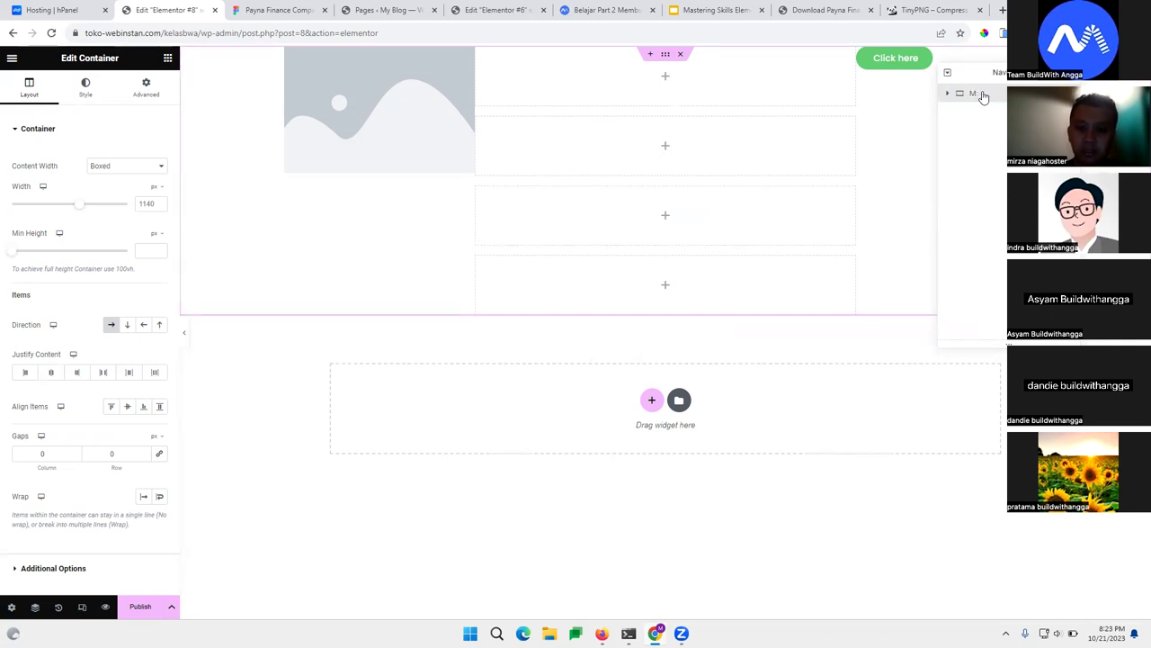
pyautogui.write('en')
pyautogui.write('u')
pyautogui.write(' Nav')
pyautogui.write('v')
pyautogui.write('g')
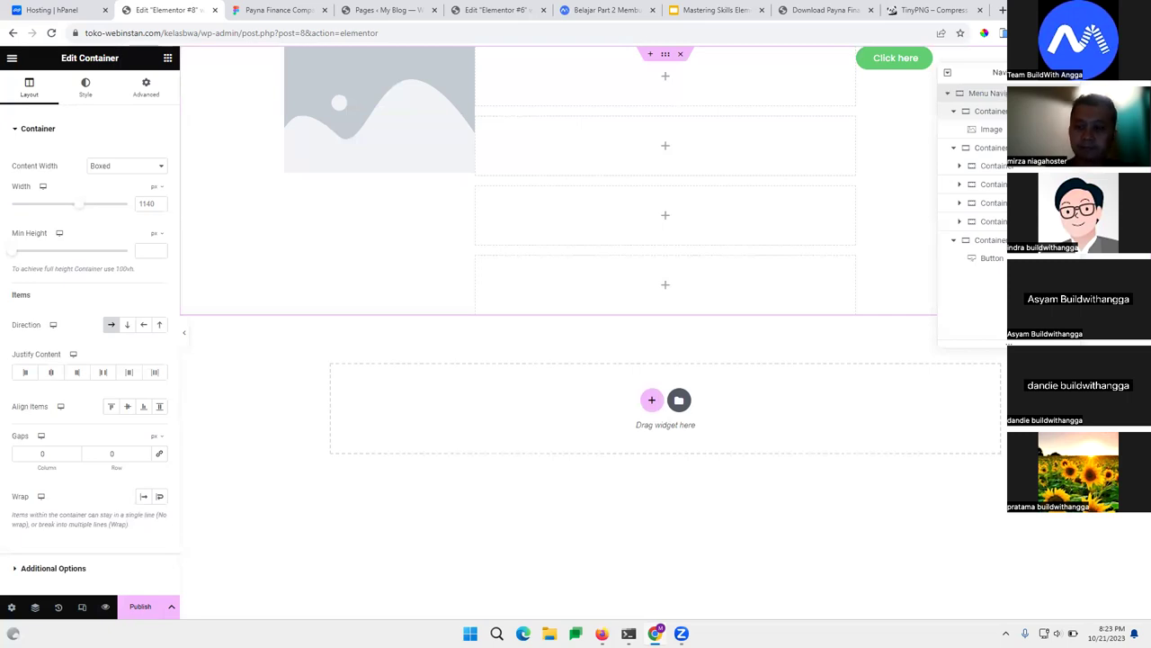
pyautogui.click(953, 110)
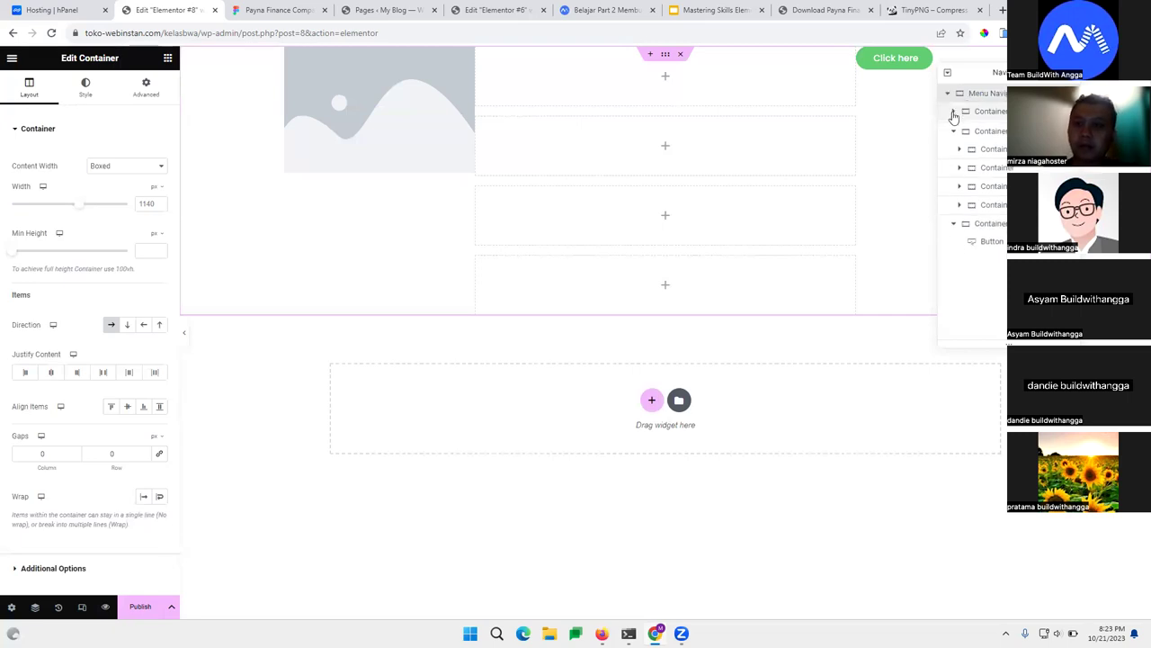
pyautogui.click(953, 129)
pyautogui.click(954, 148)
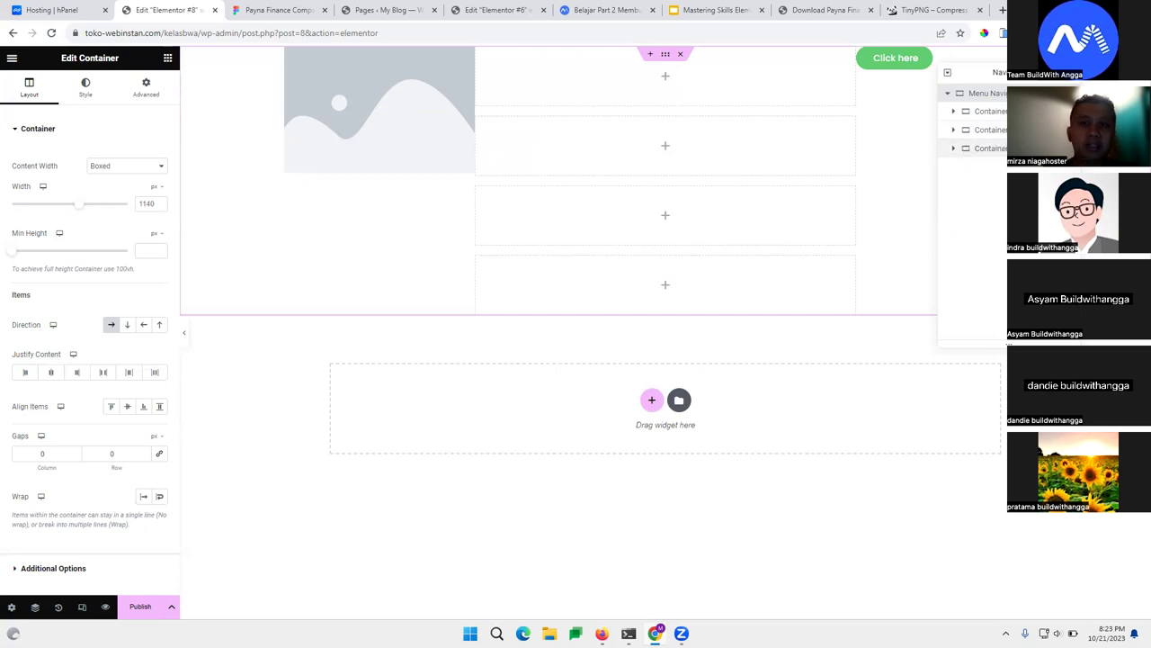
# Step: Name the three columns Logo, Menu and Button CTA, then select the Logo column's placeholder image
pyautogui.doubleClick(991, 112)
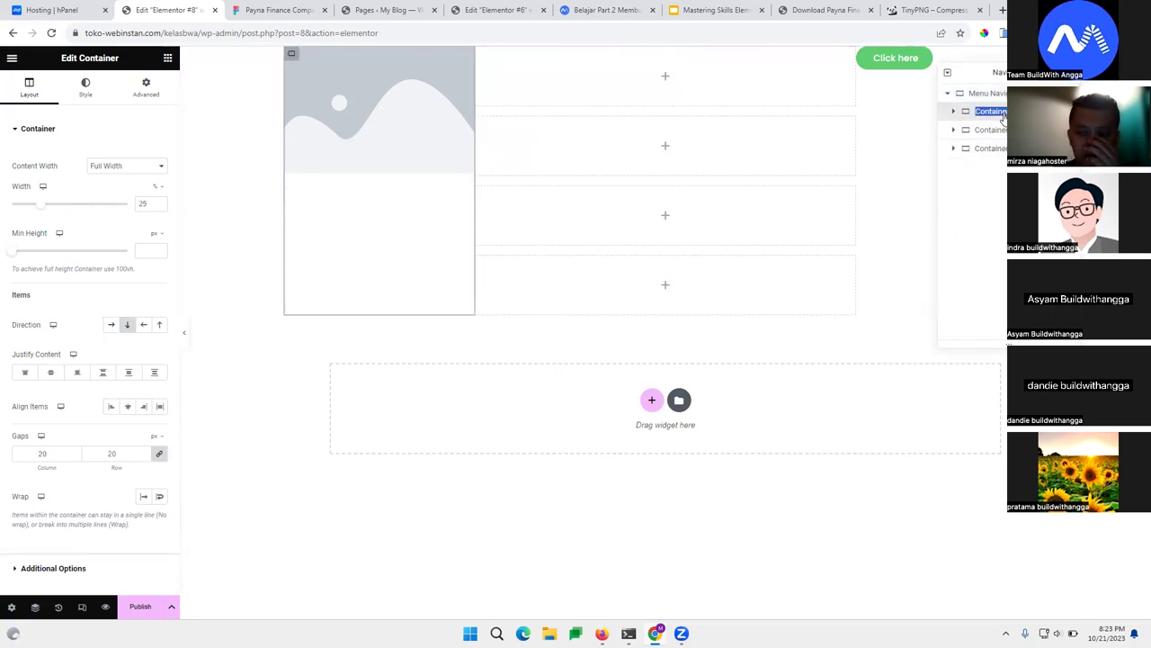
pyautogui.write('Logo')
pyautogui.press('Return')
pyautogui.doubleClick(991, 131)
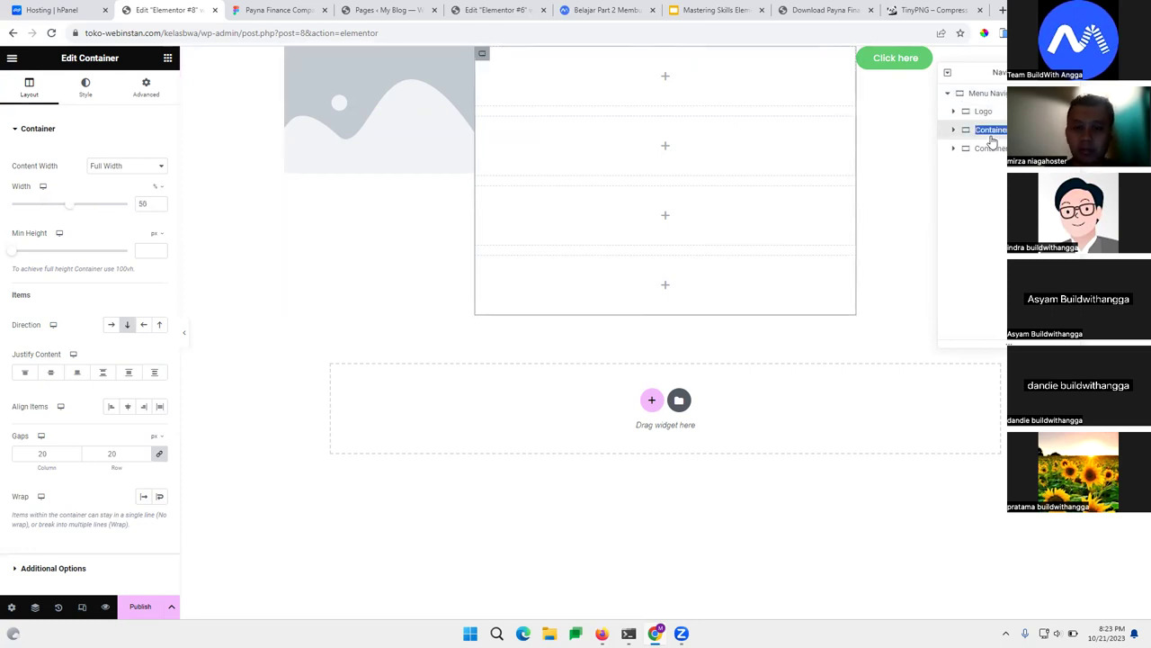
pyautogui.write('Menu')
pyautogui.press('Return')
pyautogui.click(957, 133)
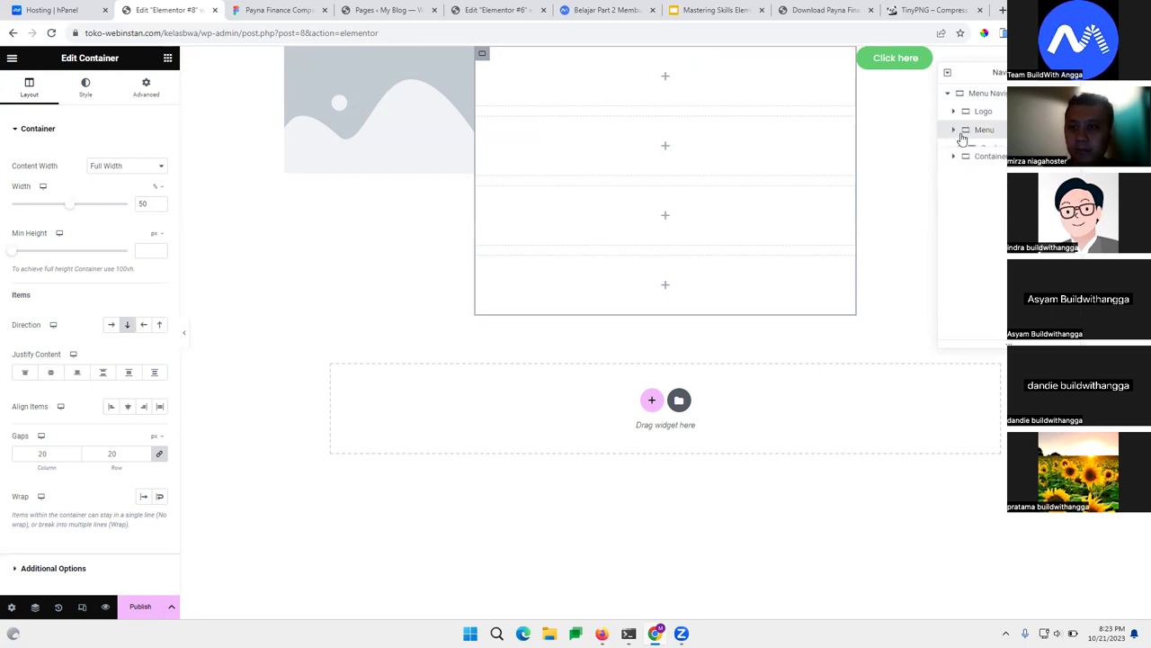
pyautogui.doubleClick(982, 150)
pyautogui.press('BackSpace')
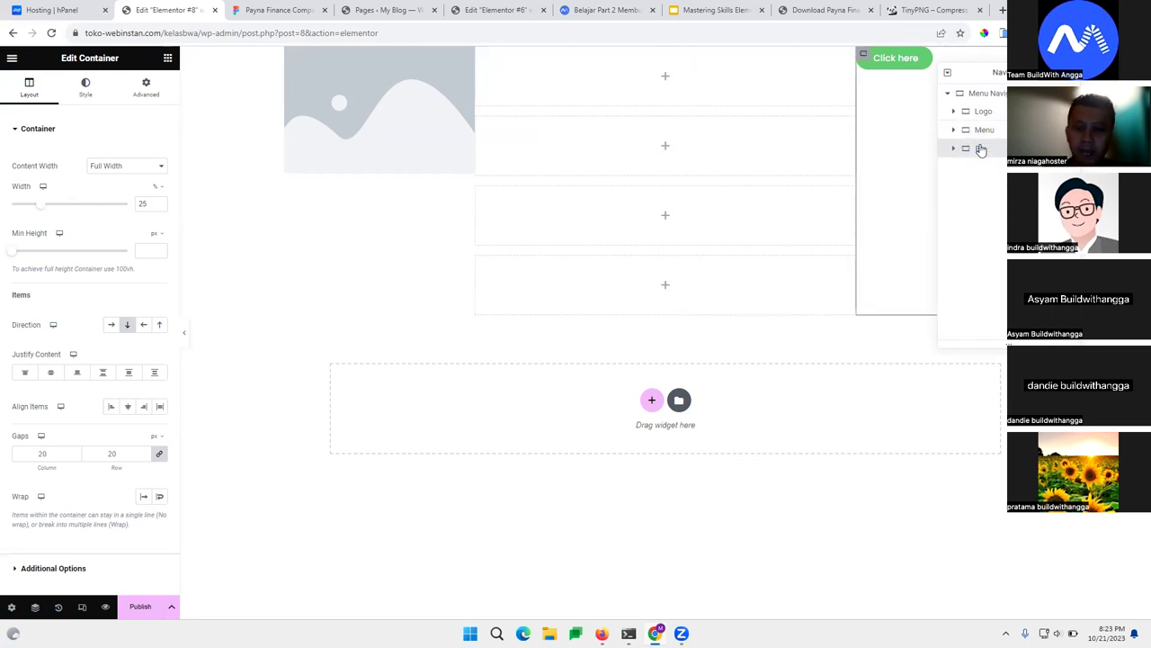
pyautogui.write('Button')
pyautogui.press('Return')
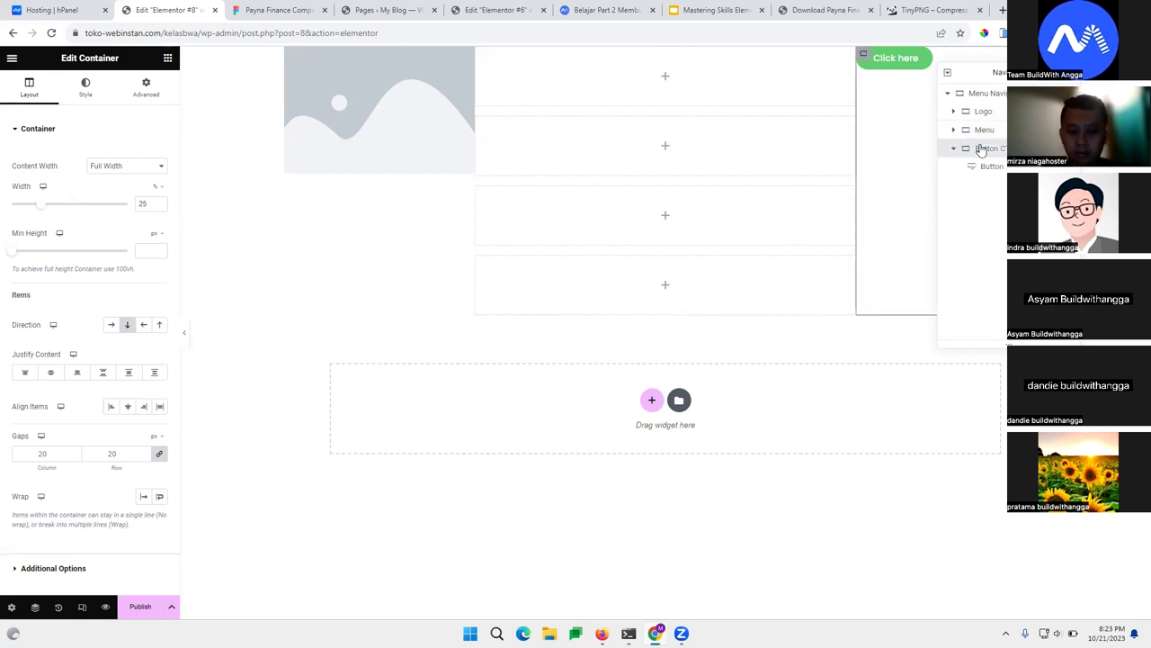
pyautogui.click(954, 147)
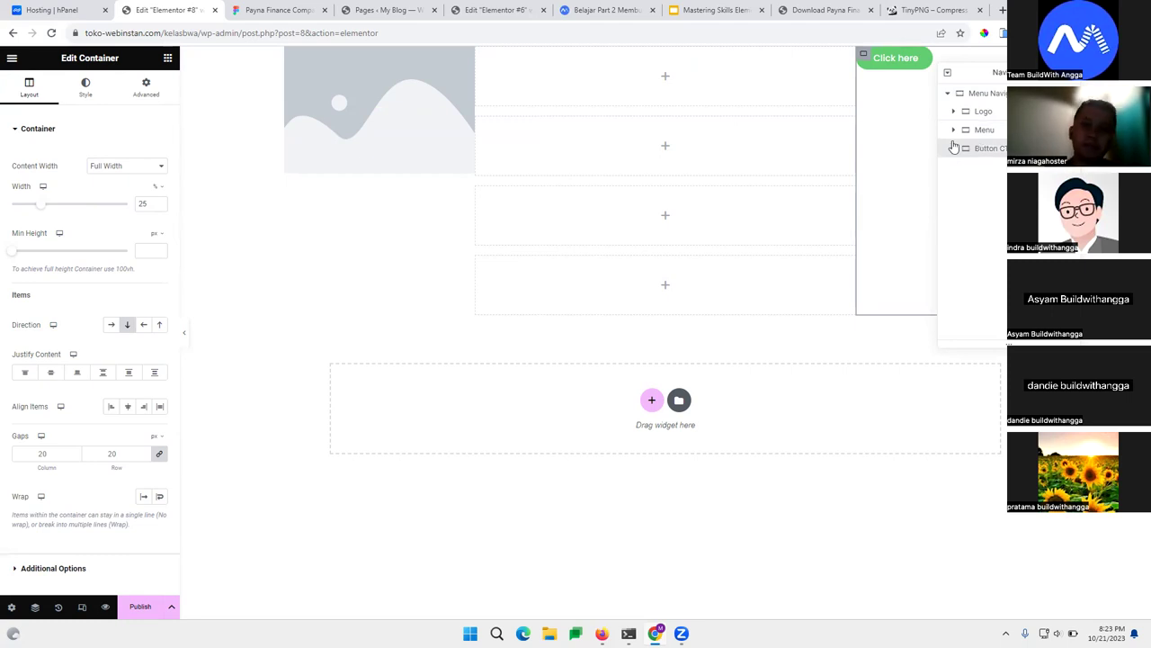
pyautogui.click(984, 113)
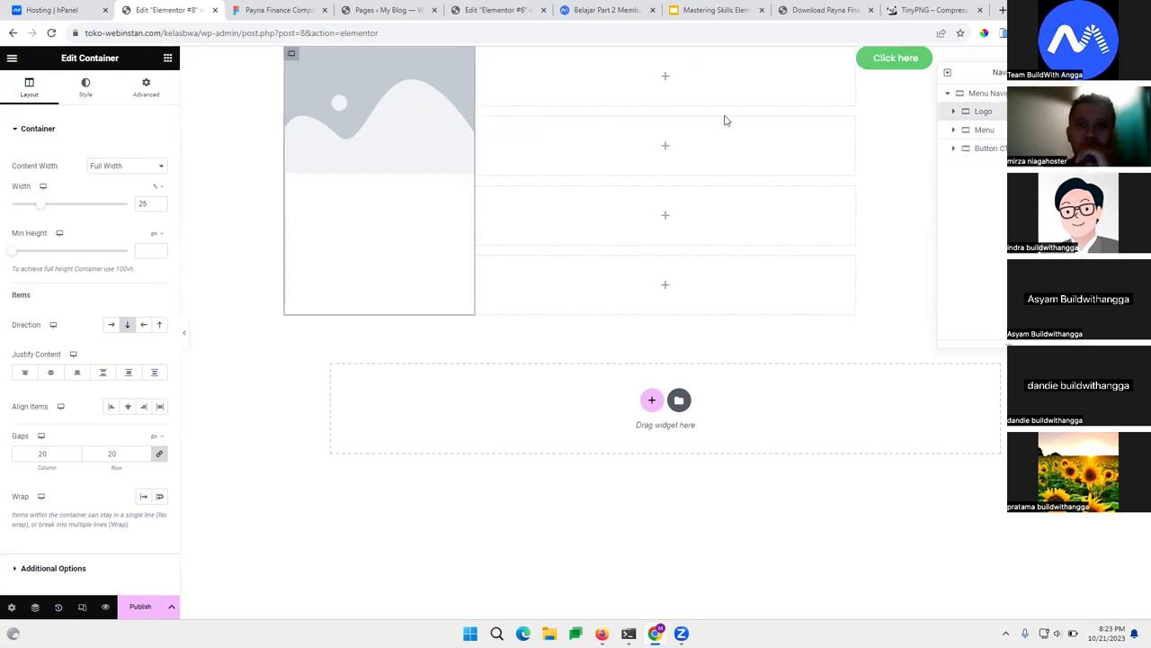
pyautogui.click(441, 129)
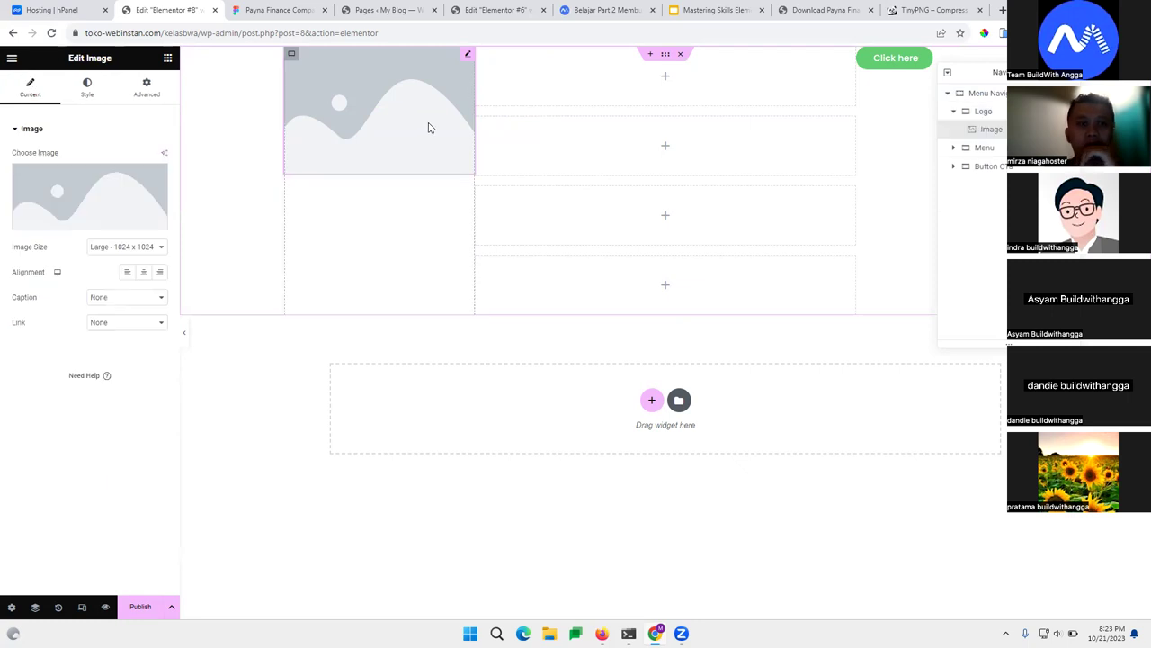
# Step: Insert the Payna logo from the Media Library into the image widget and set Image Size to Full
pyautogui.click(119, 197)
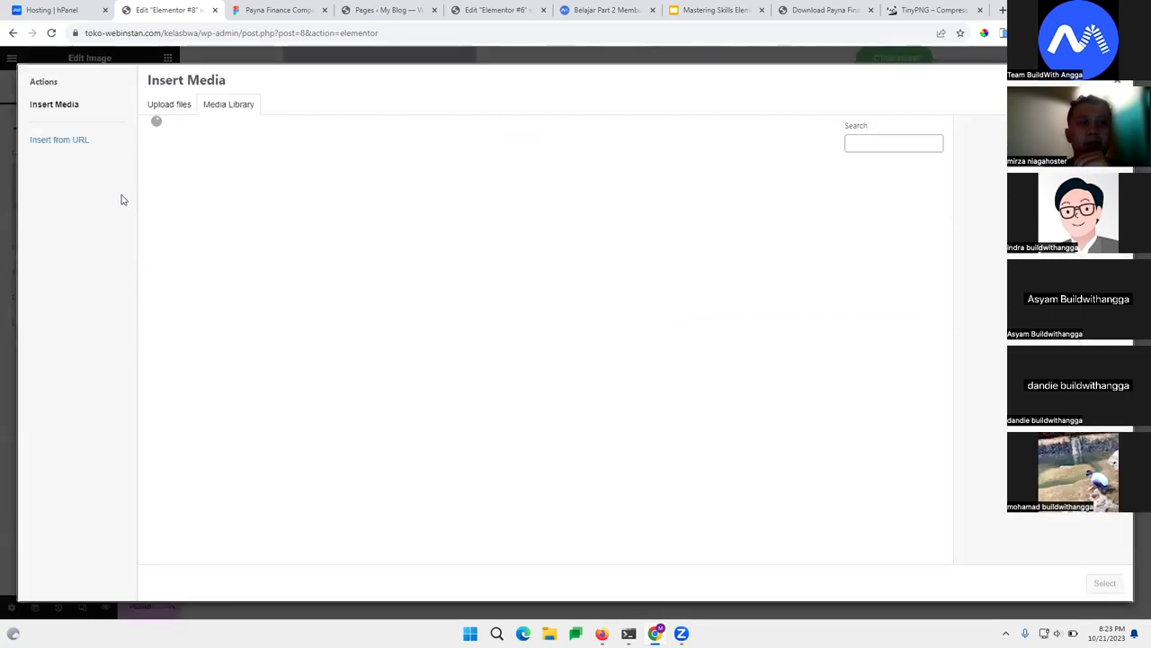
pyautogui.click(173, 187)
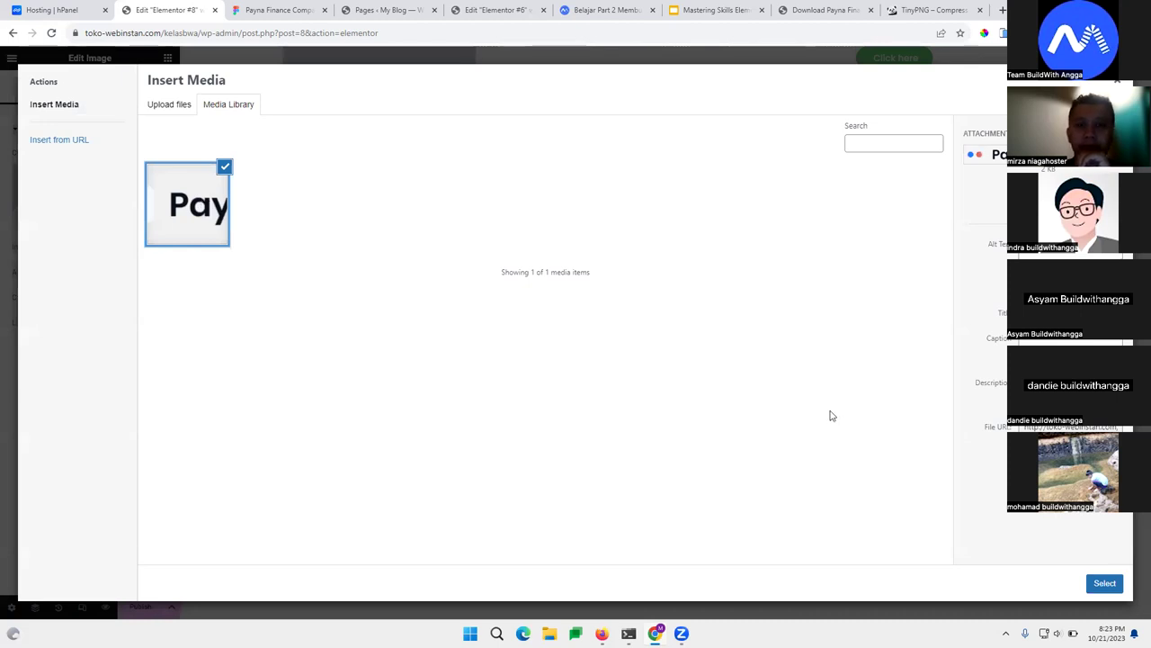
pyautogui.press('Return')
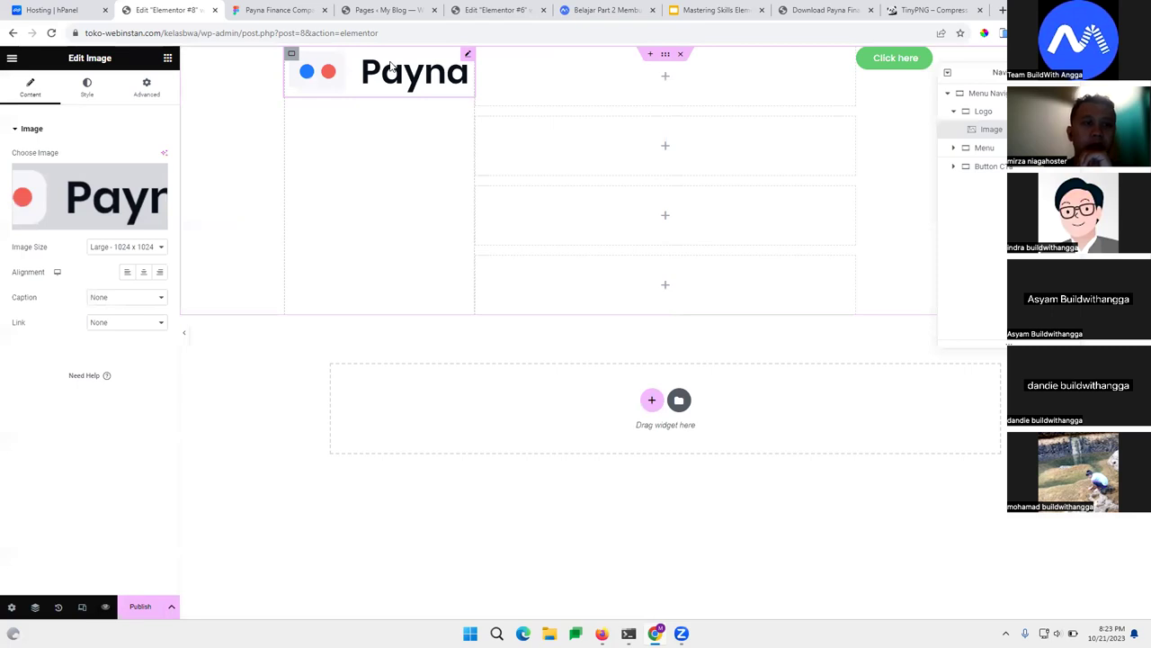
pyautogui.click(123, 247)
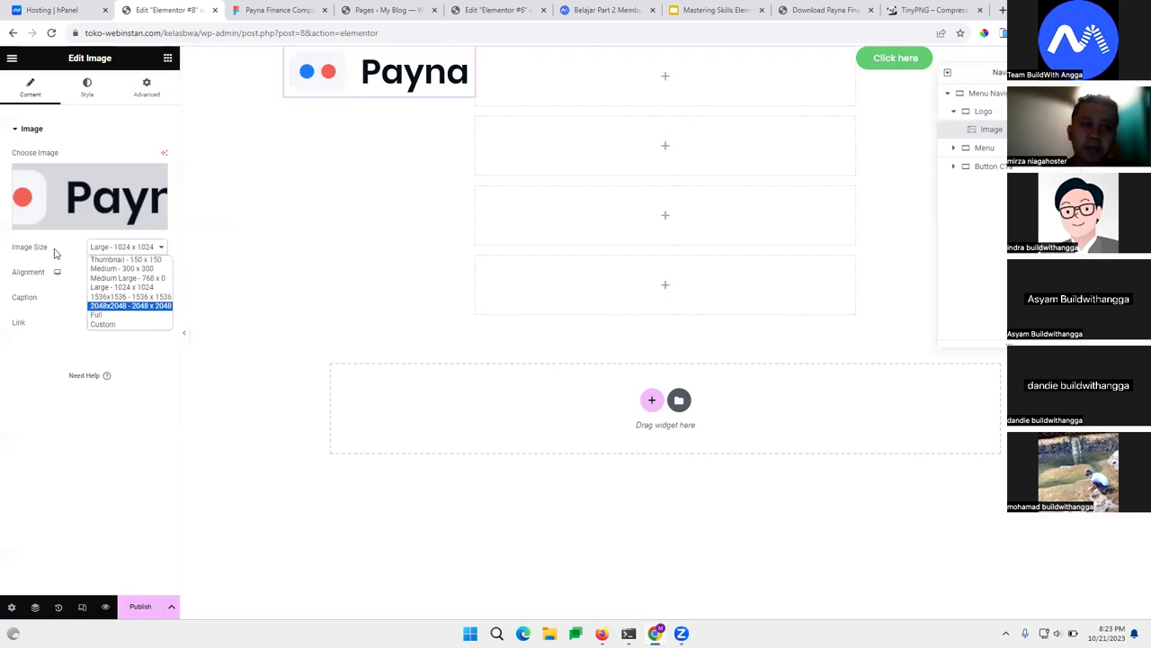
pyautogui.click(114, 315)
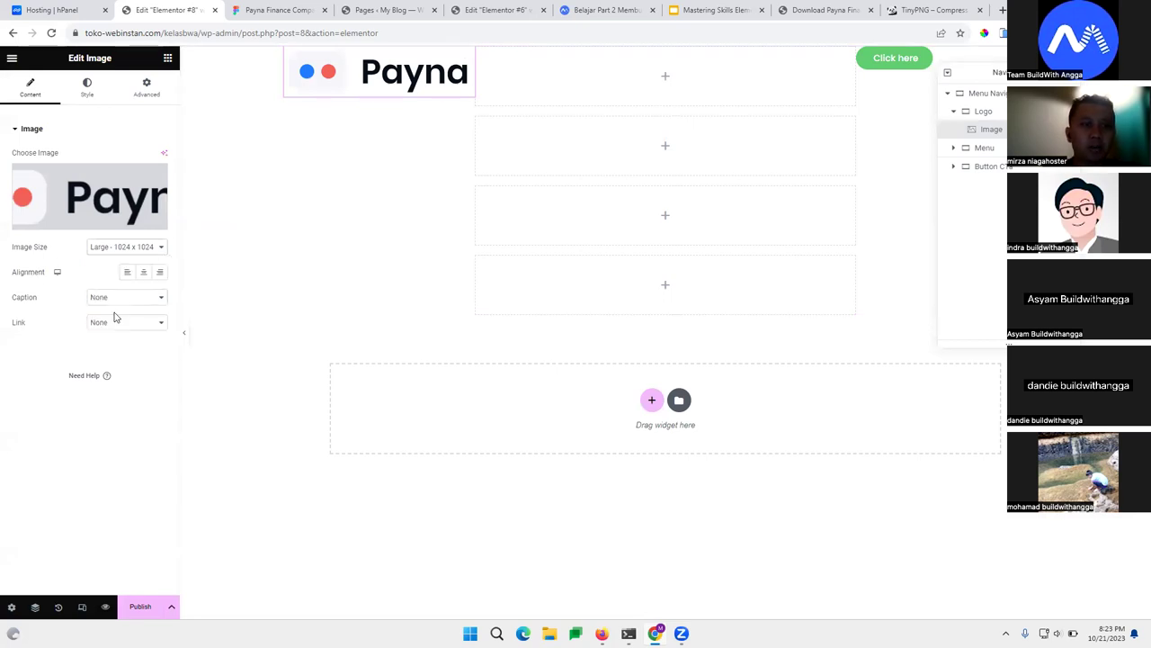
pyautogui.click(274, 10)
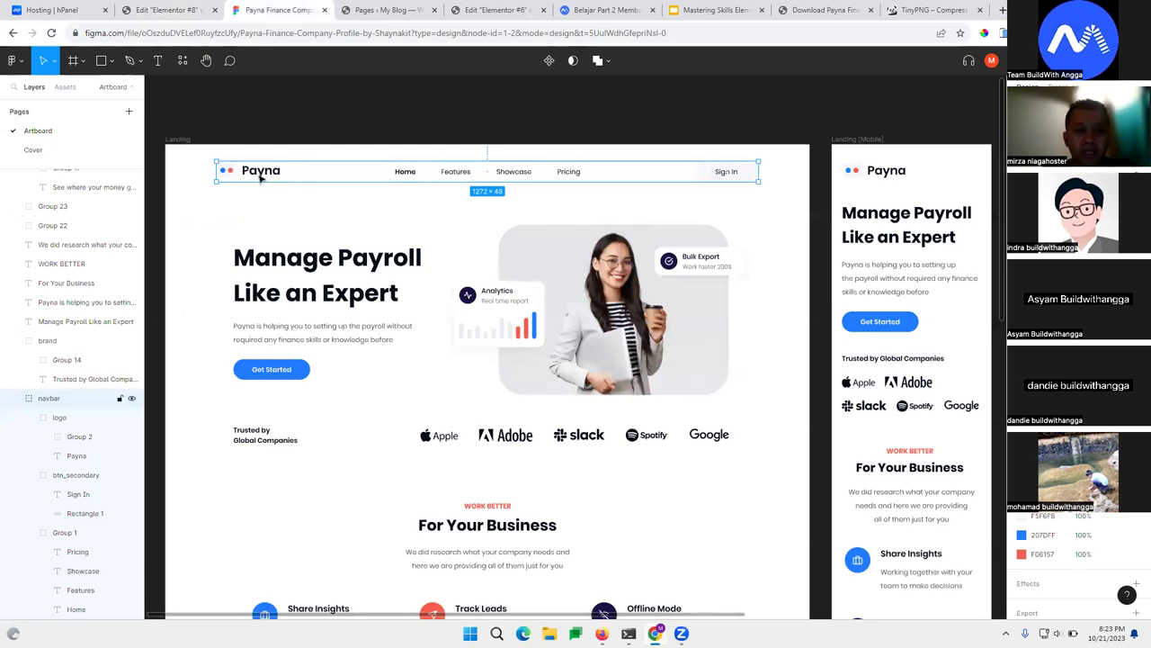
# Step: Select the logo layer in Figma to read its 151 × 42 size
pyautogui.doubleClick(260, 178)
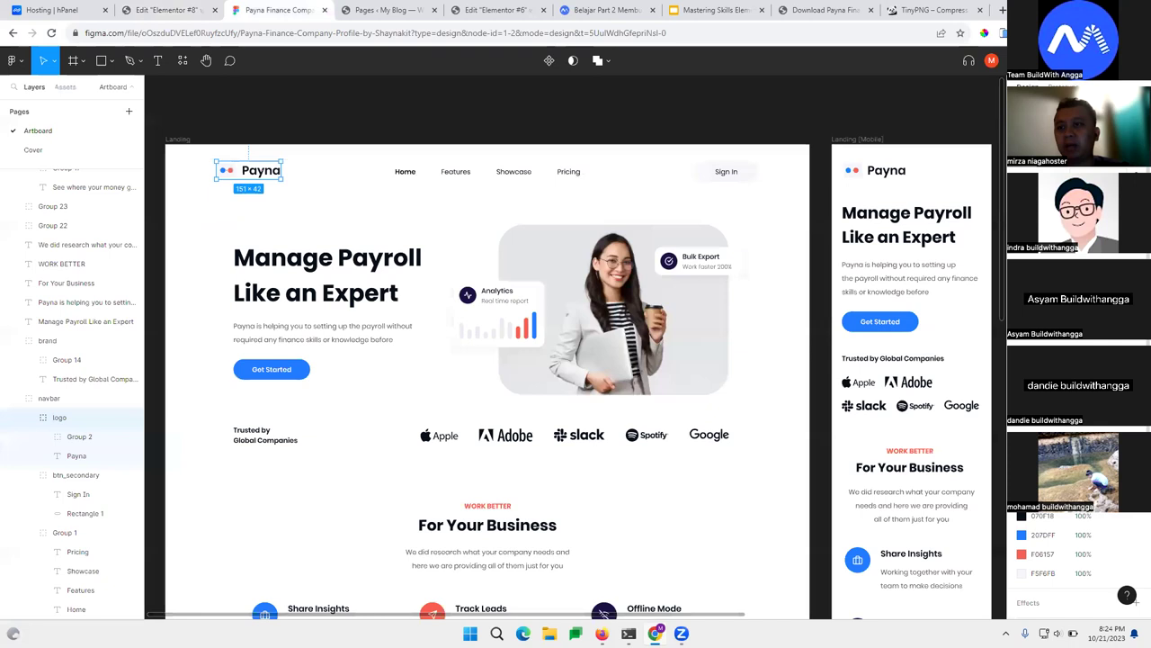
pyautogui.click(166, 10)
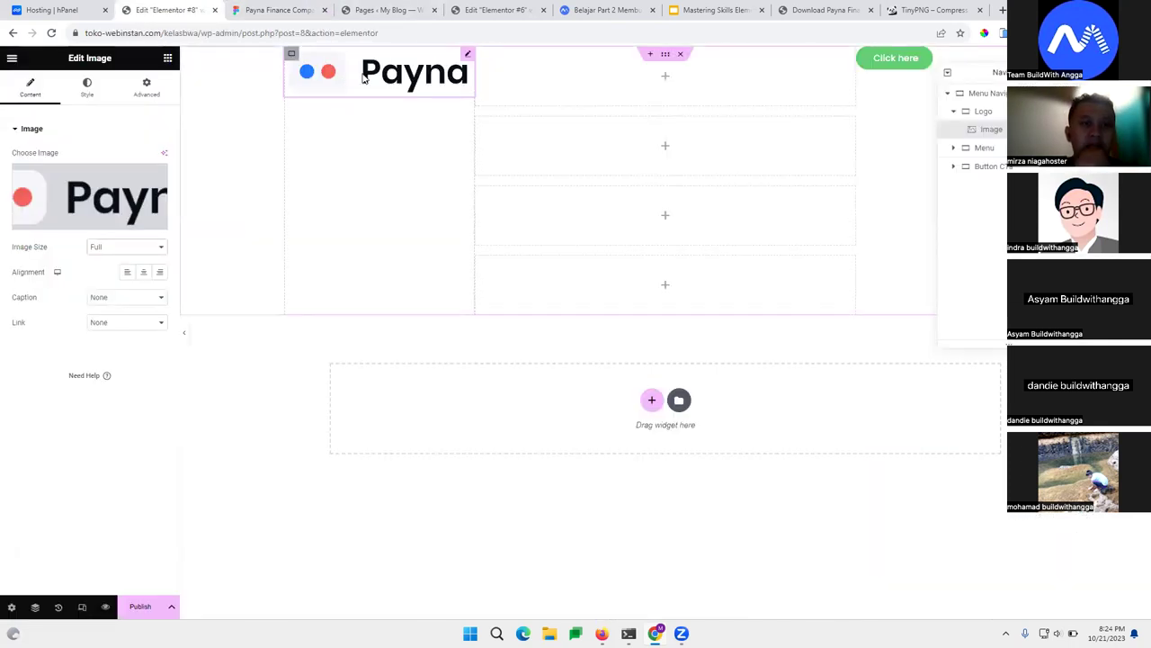
# Step: In the logo image's Style settings, set Max Width to 151 px and Height to 42
pyautogui.click(90, 90)
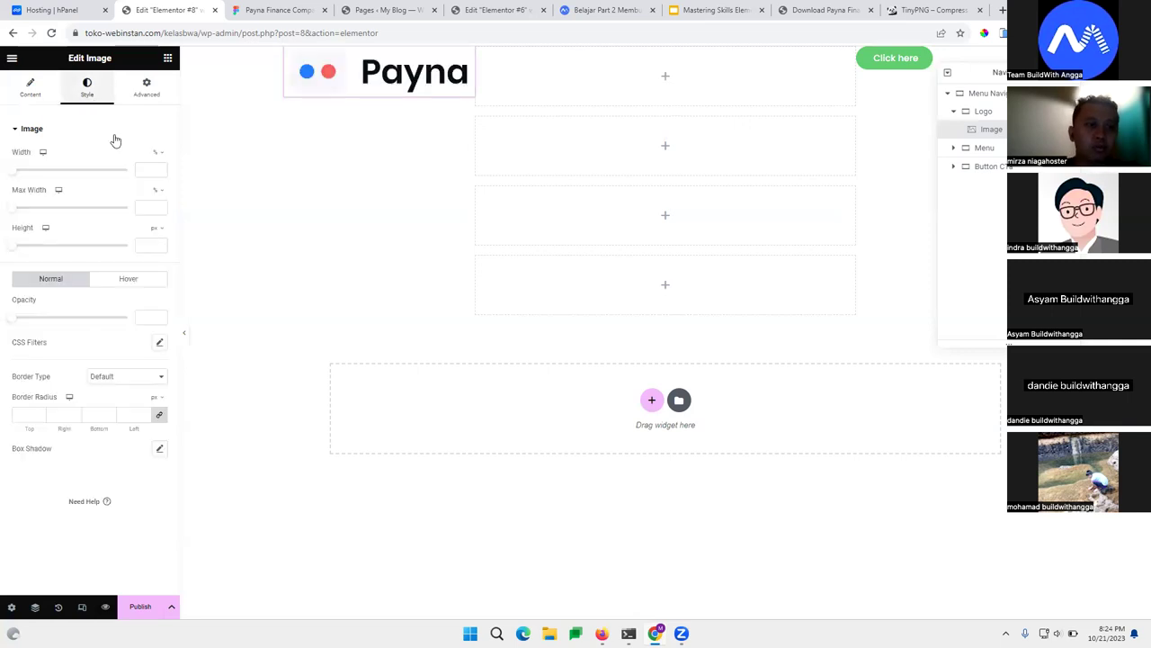
pyautogui.click(159, 191)
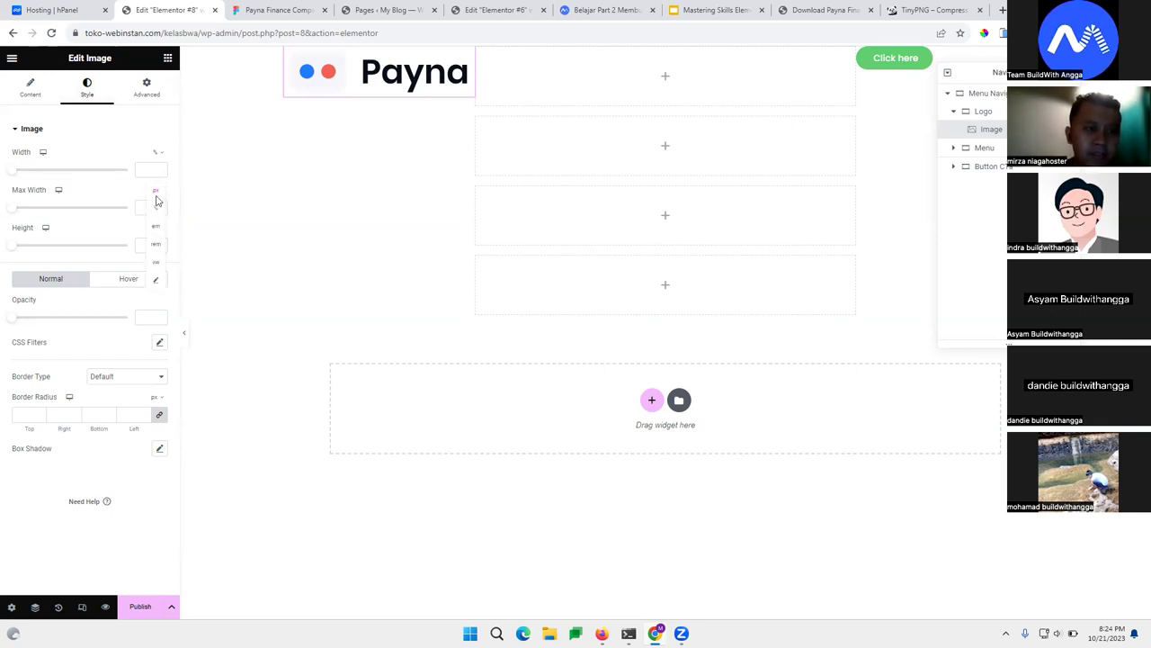
pyautogui.click(157, 196)
pyautogui.click(157, 196)
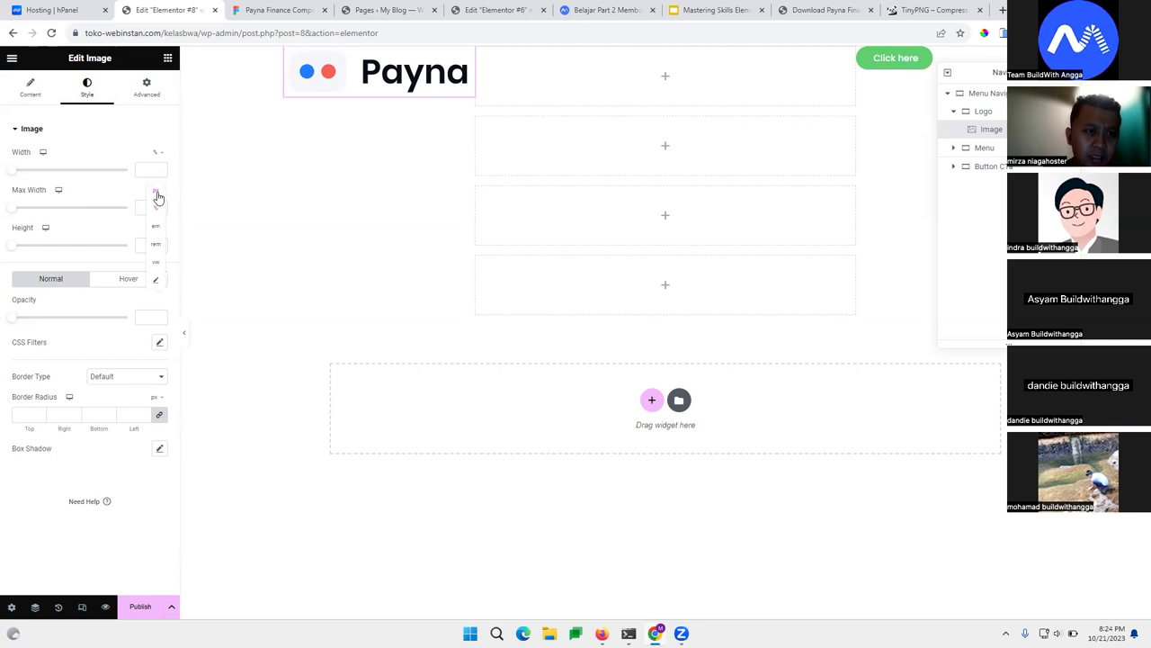
pyautogui.click(157, 195)
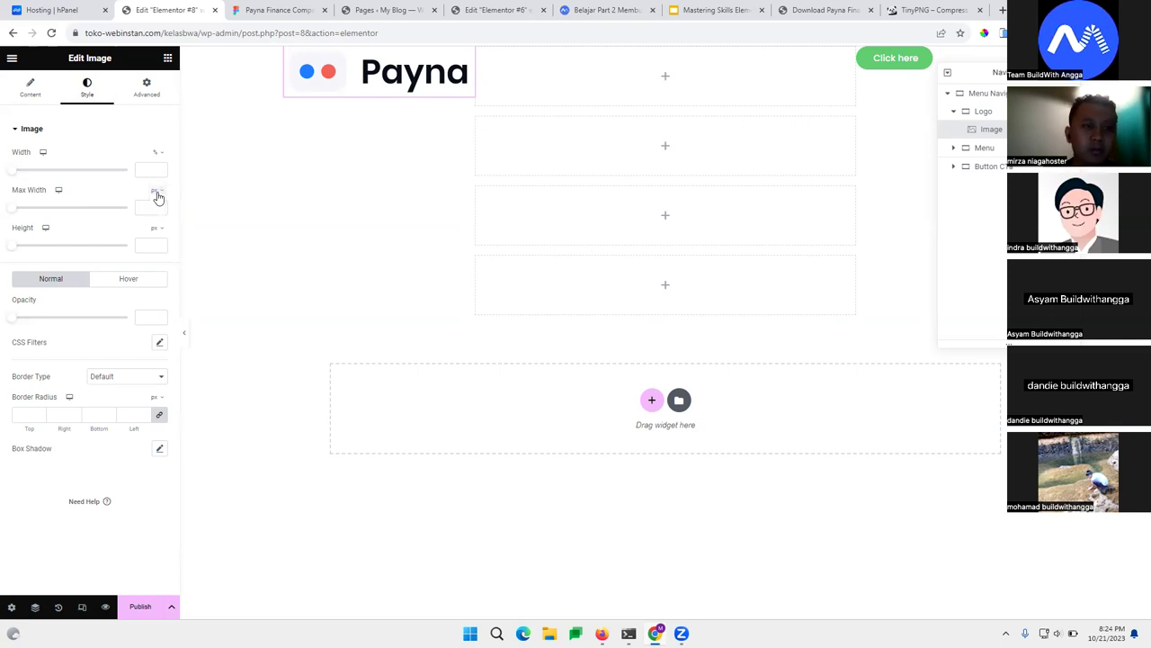
pyautogui.click(153, 207)
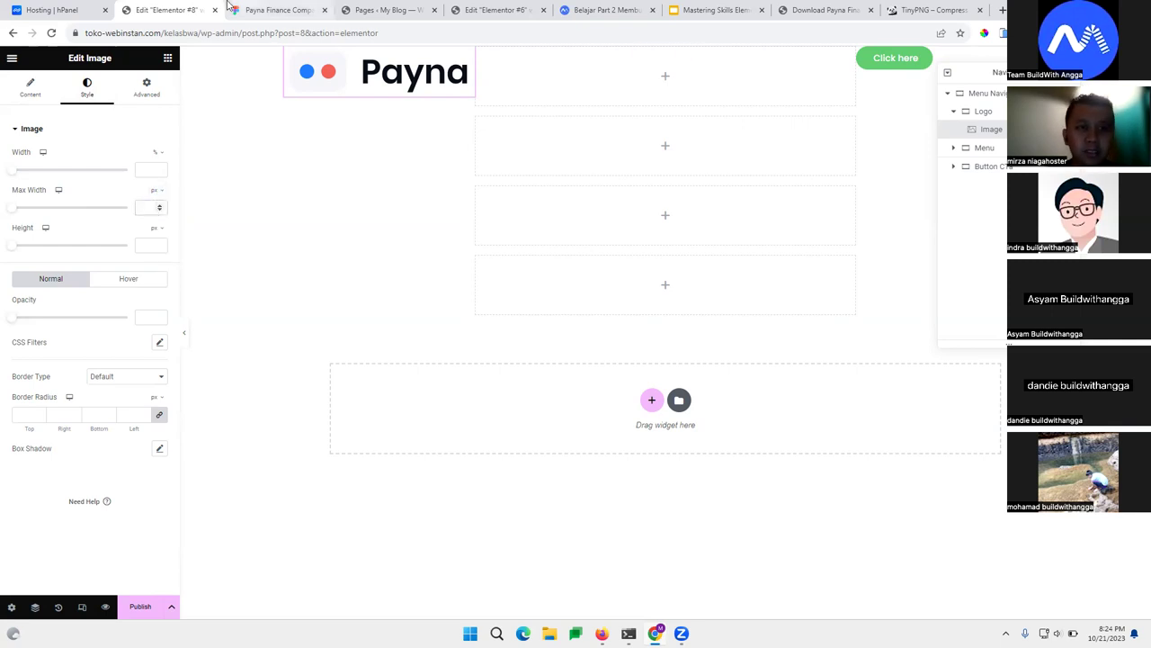
pyautogui.click(230, 7)
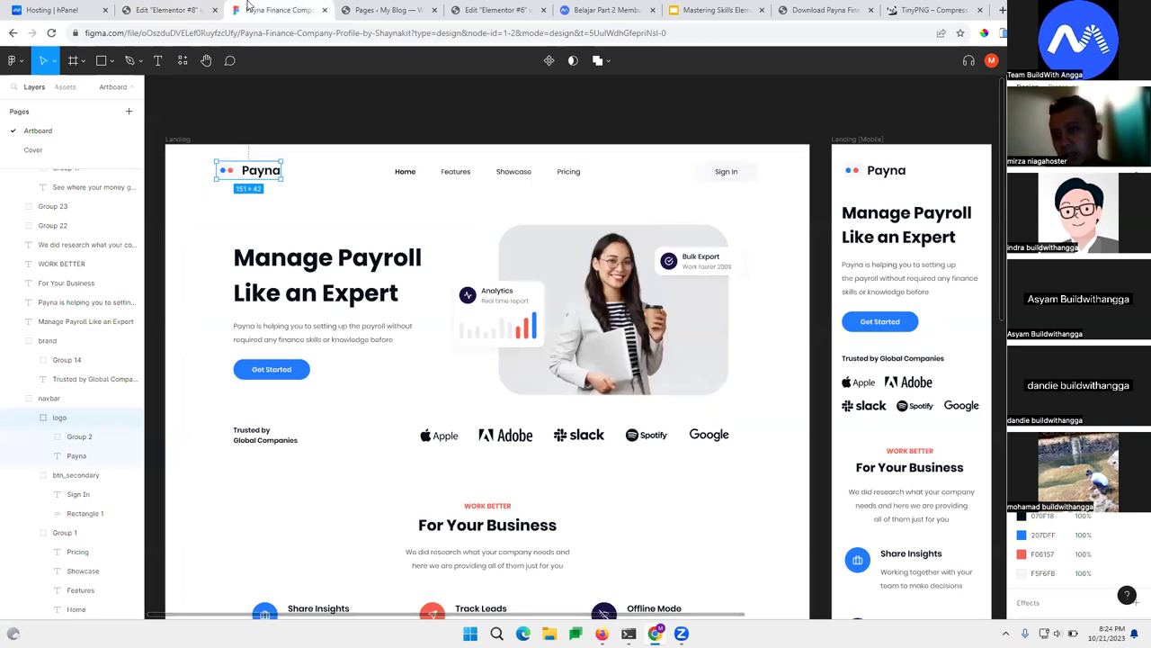
pyautogui.click(166, 9)
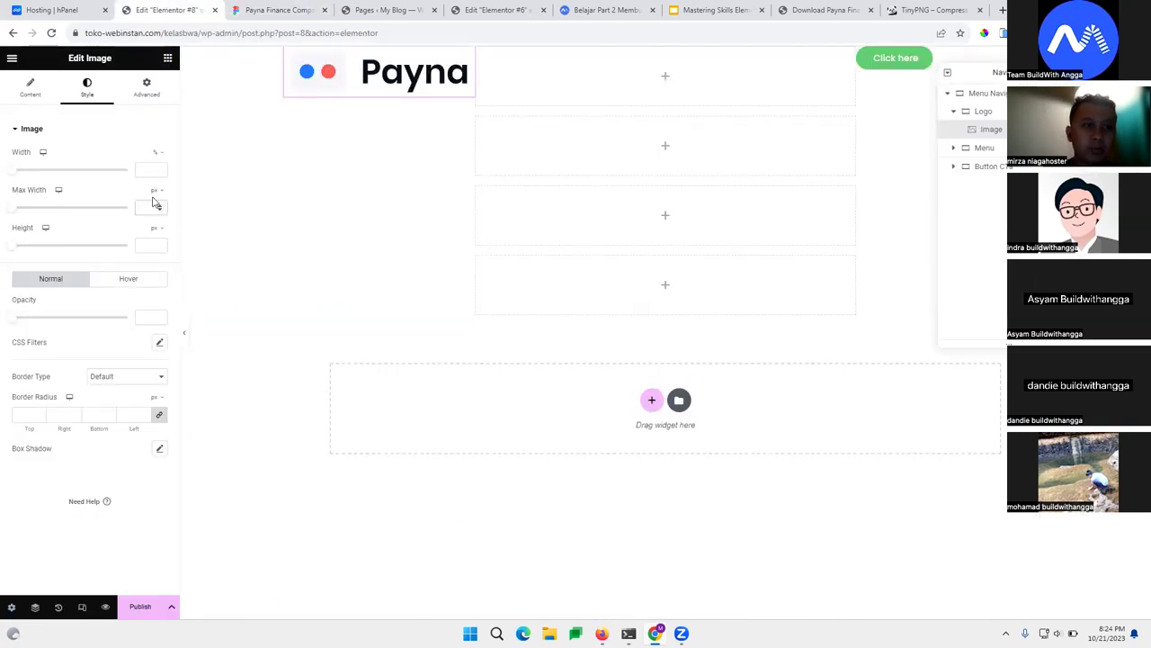
pyautogui.write('151')
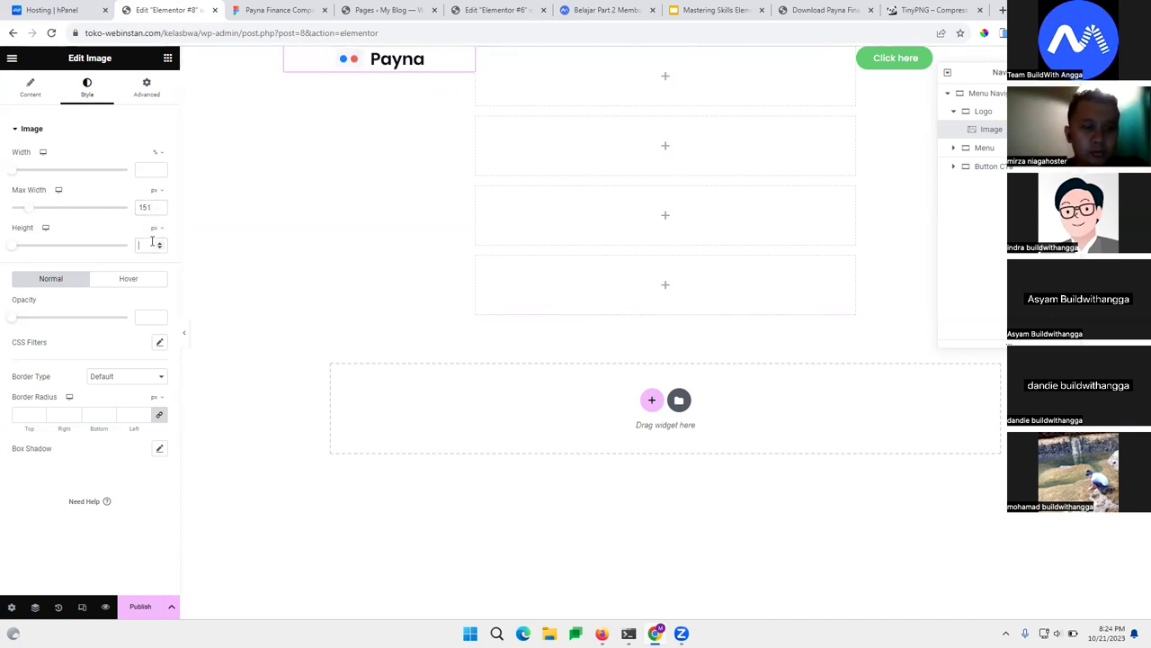
pyautogui.write('42')
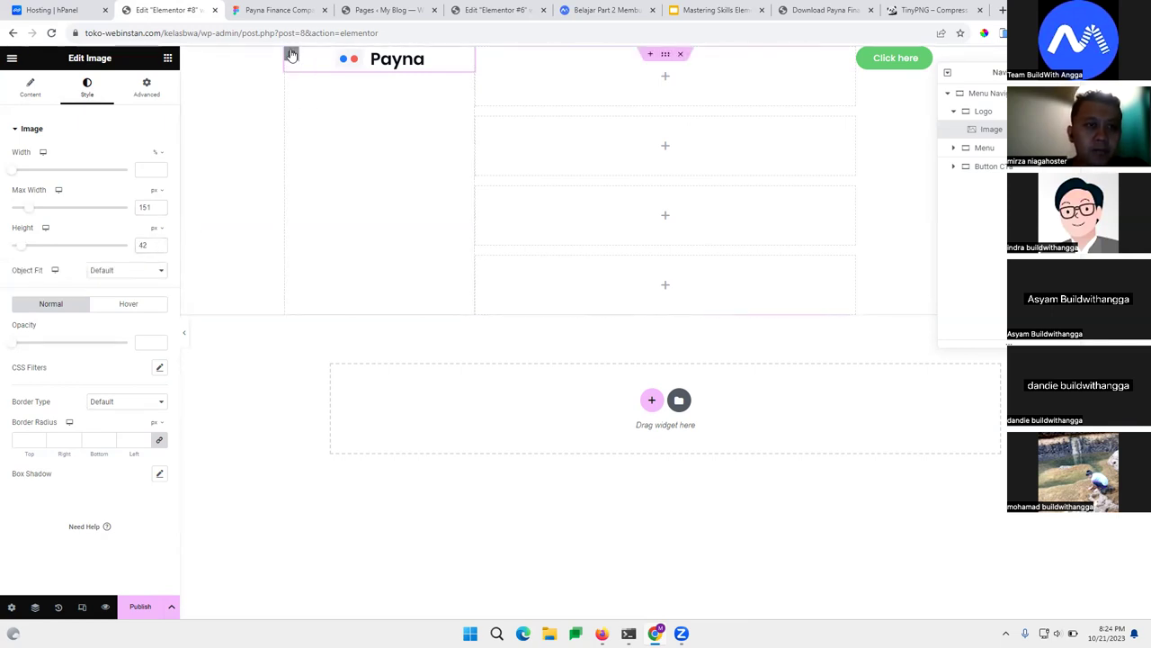
pyautogui.click(292, 55)
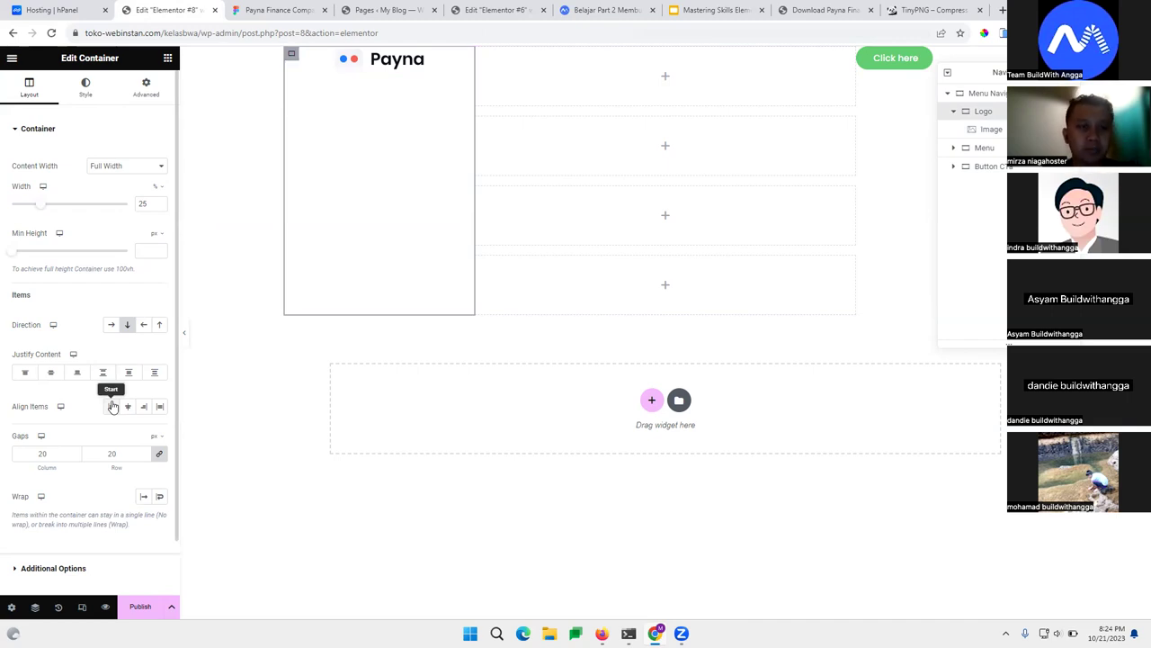
# Step: Set the Logo container's Align Items to Start, then select the Menu container in the Navigator
pyautogui.click(112, 407)
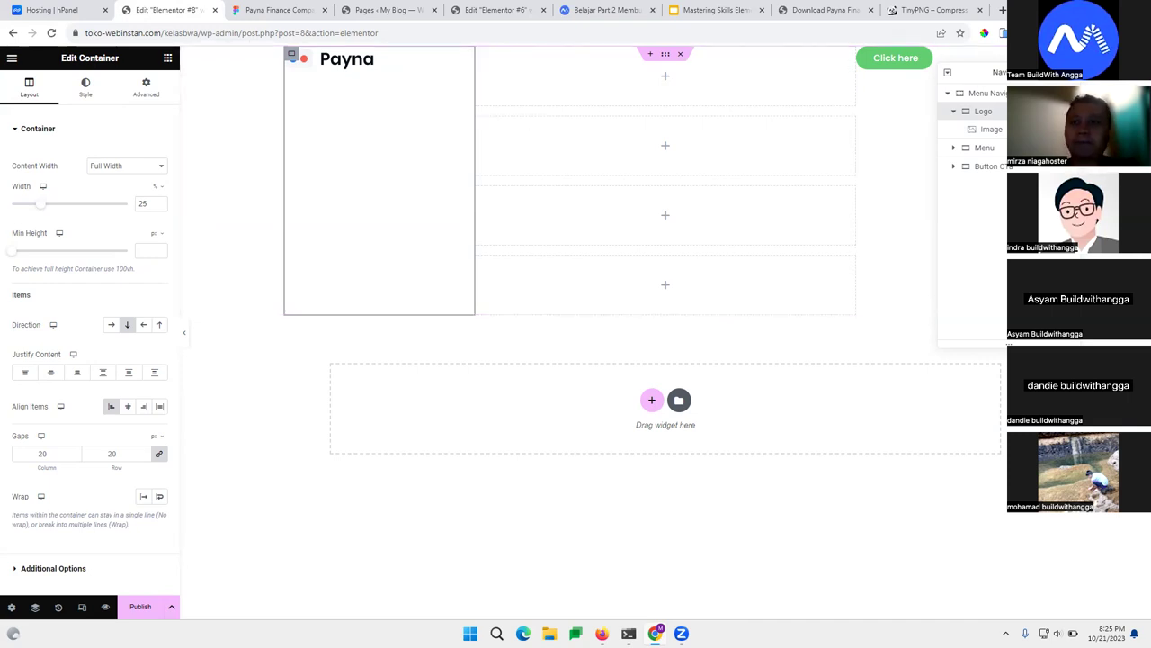
pyautogui.click(954, 111)
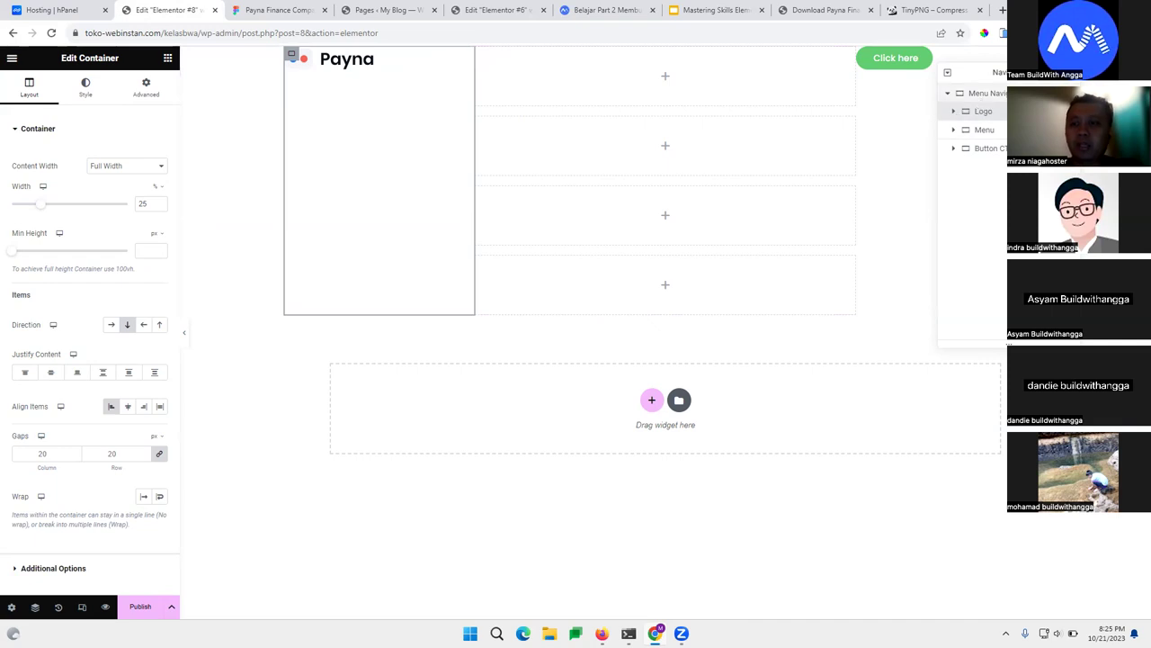
pyautogui.click(993, 128)
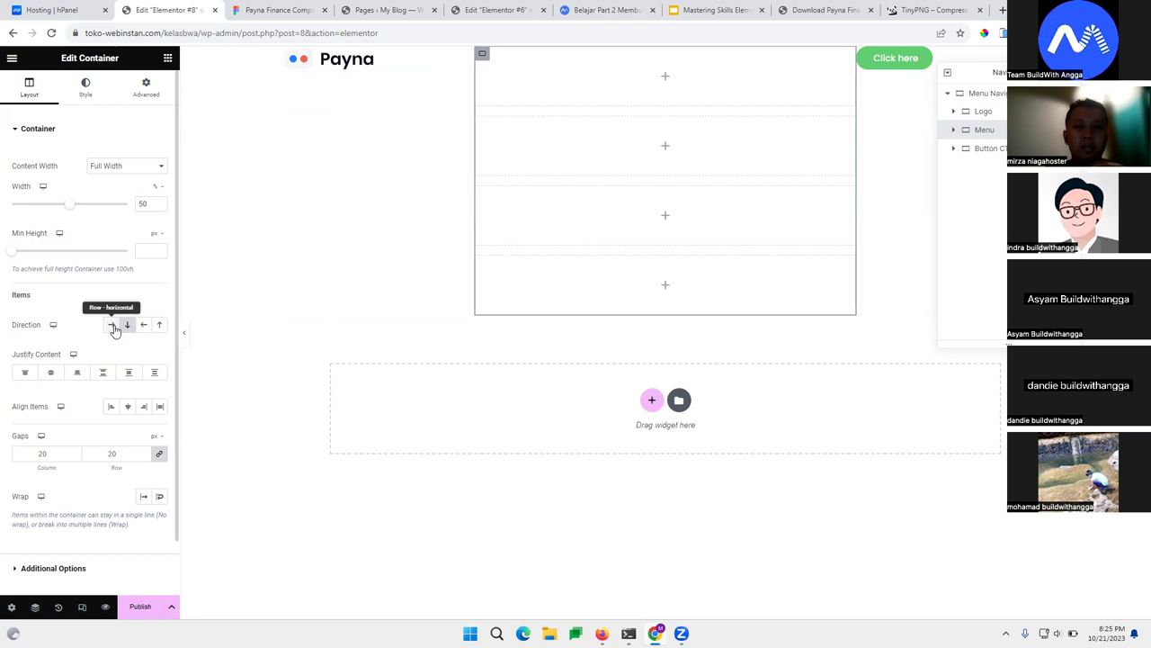
# Step: Set the Menu container's direction to Row and drop a Heading widget into its first column
pyautogui.click(112, 325)
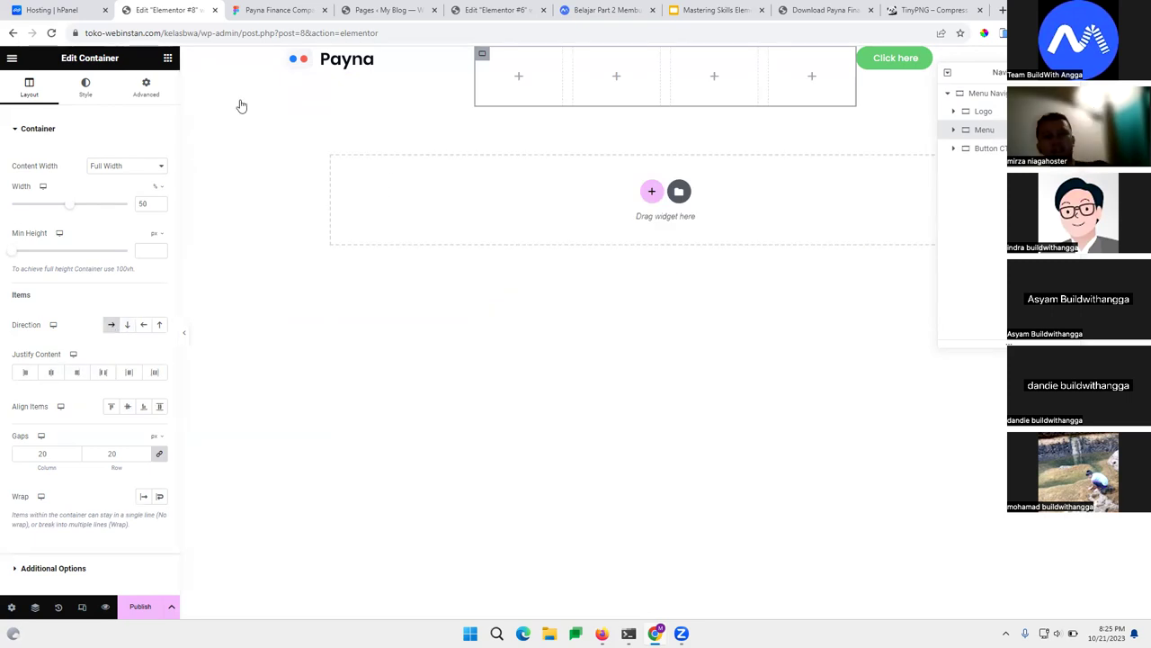
pyautogui.click(168, 67)
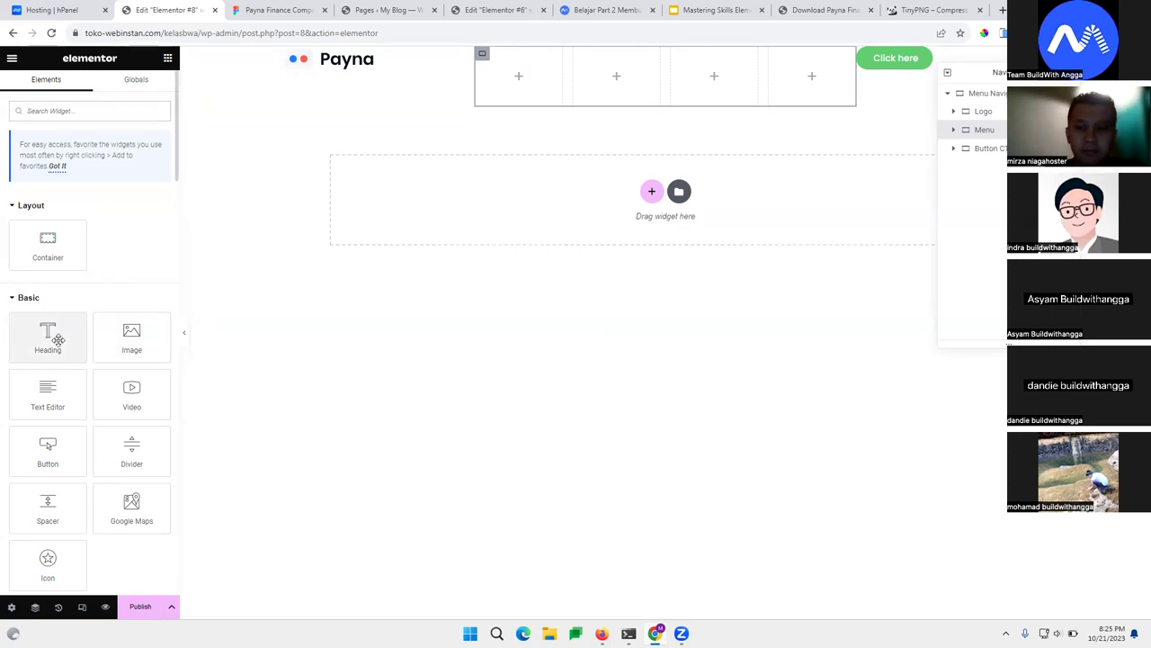
pyautogui.moveTo(57, 339); pyautogui.dragTo(543, 77)
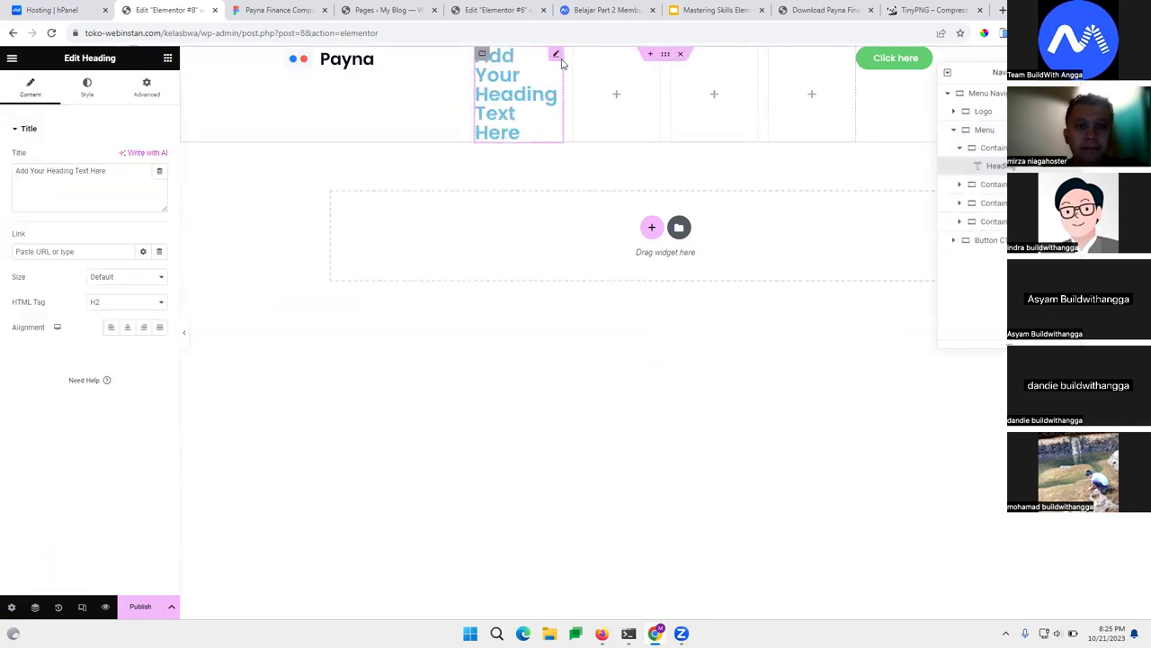
pyautogui.click(279, 10)
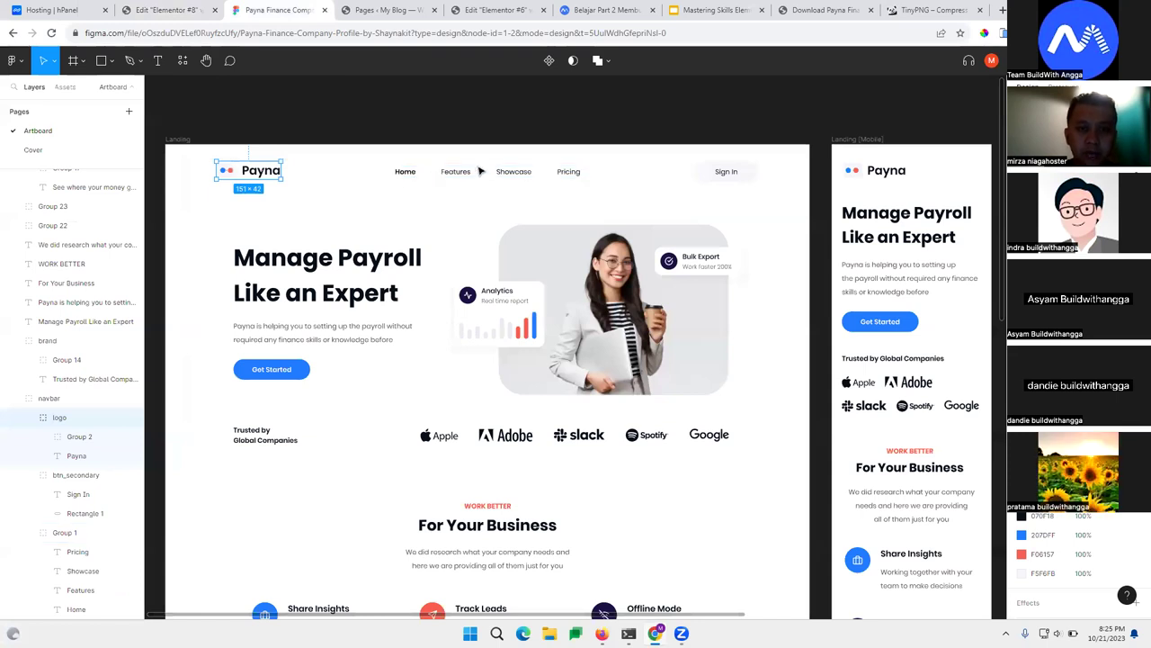
# Step: Check the sizes of the Home and Features navbar labels in the Figma design
pyautogui.click(413, 174)
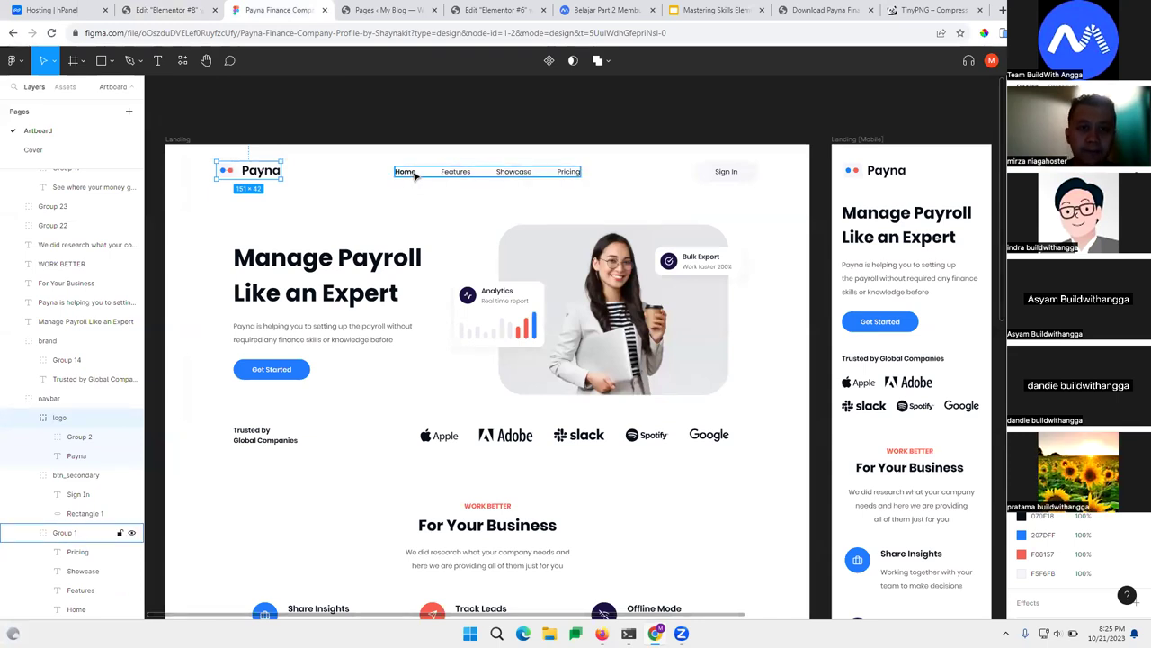
pyautogui.doubleClick(413, 175)
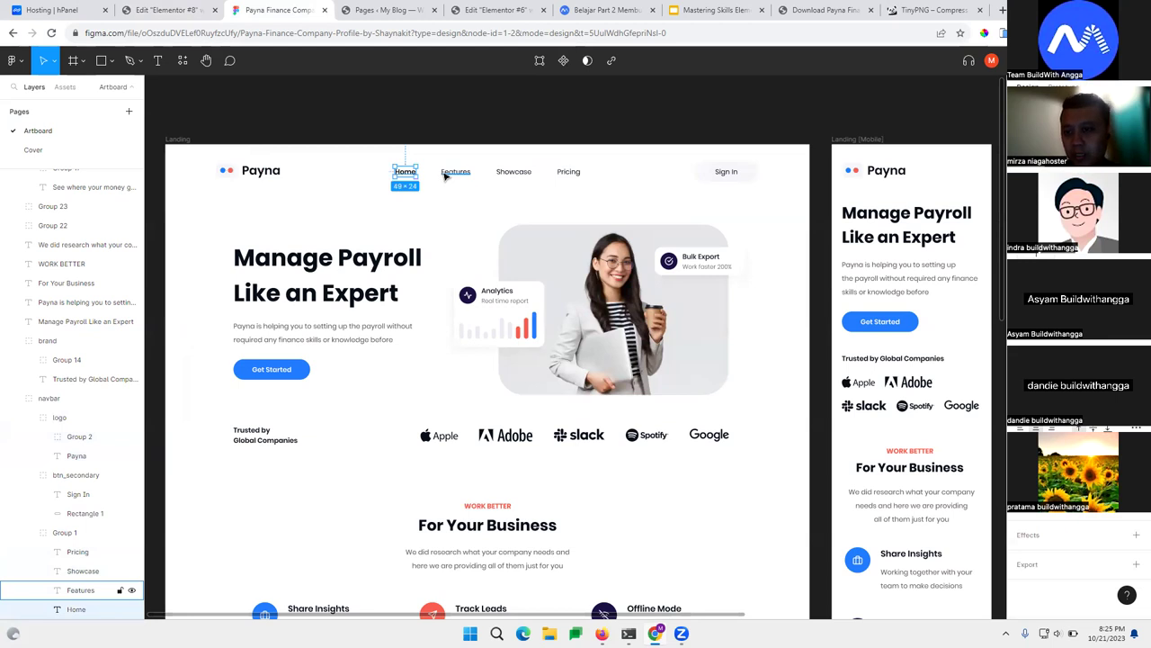
pyautogui.click(444, 176)
pyautogui.click(400, 171)
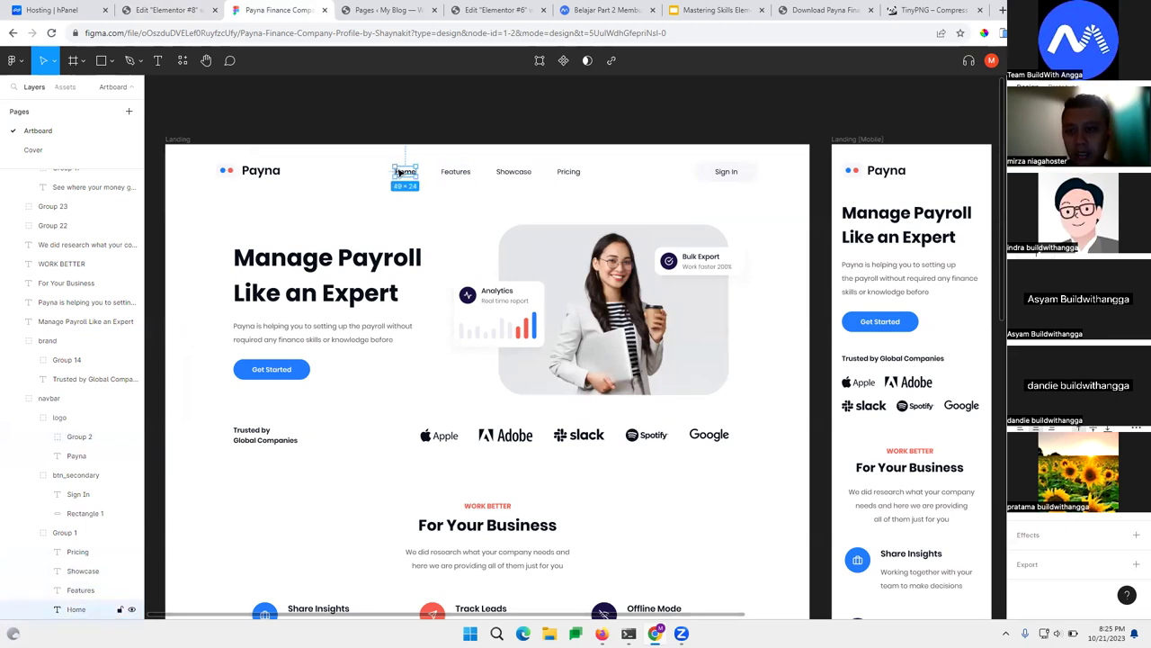
pyautogui.click(449, 177)
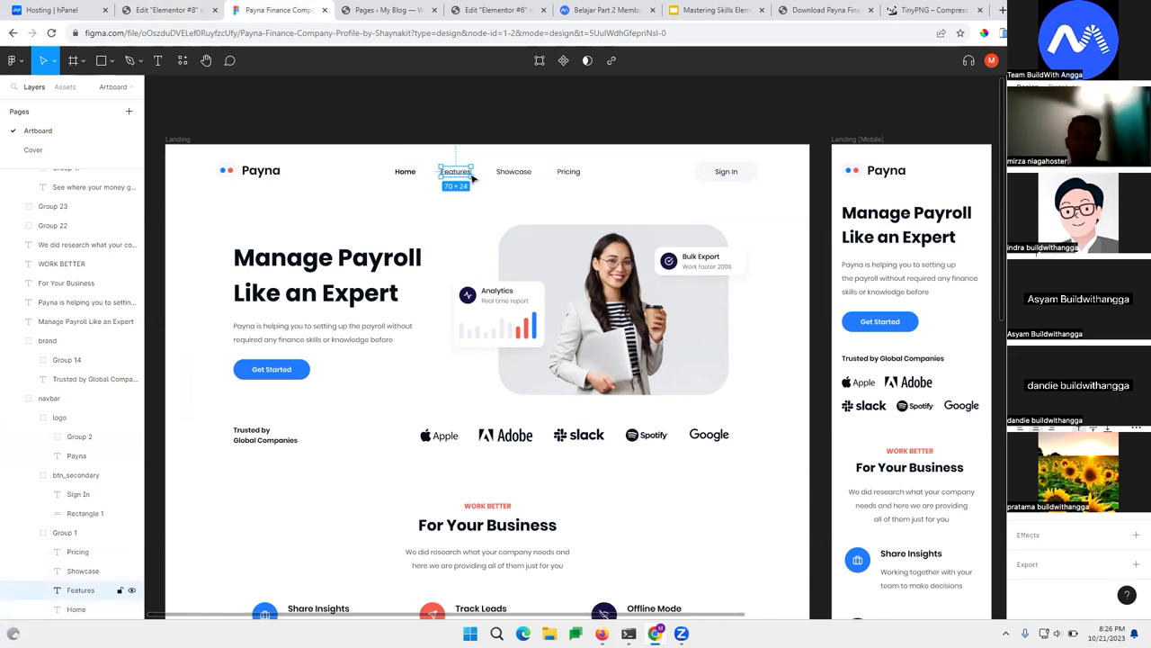
pyautogui.click(166, 10)
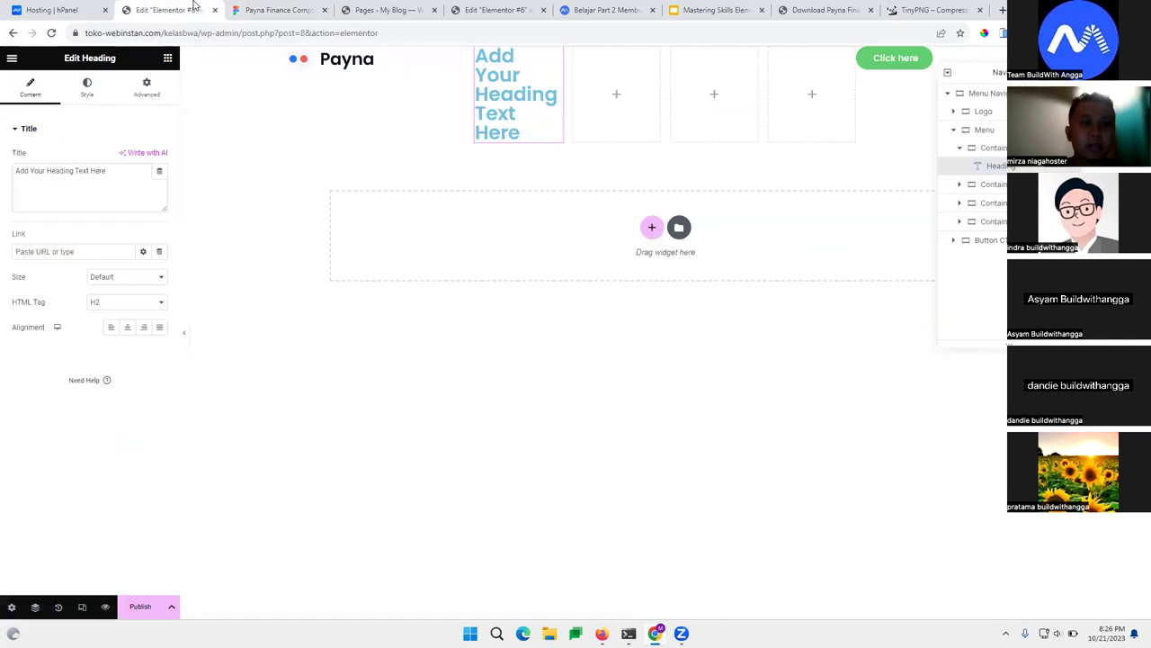
# Step: Retitle the placeholder heading 'Home' and duplicate it three times
pyautogui.tripleClick(76, 169)
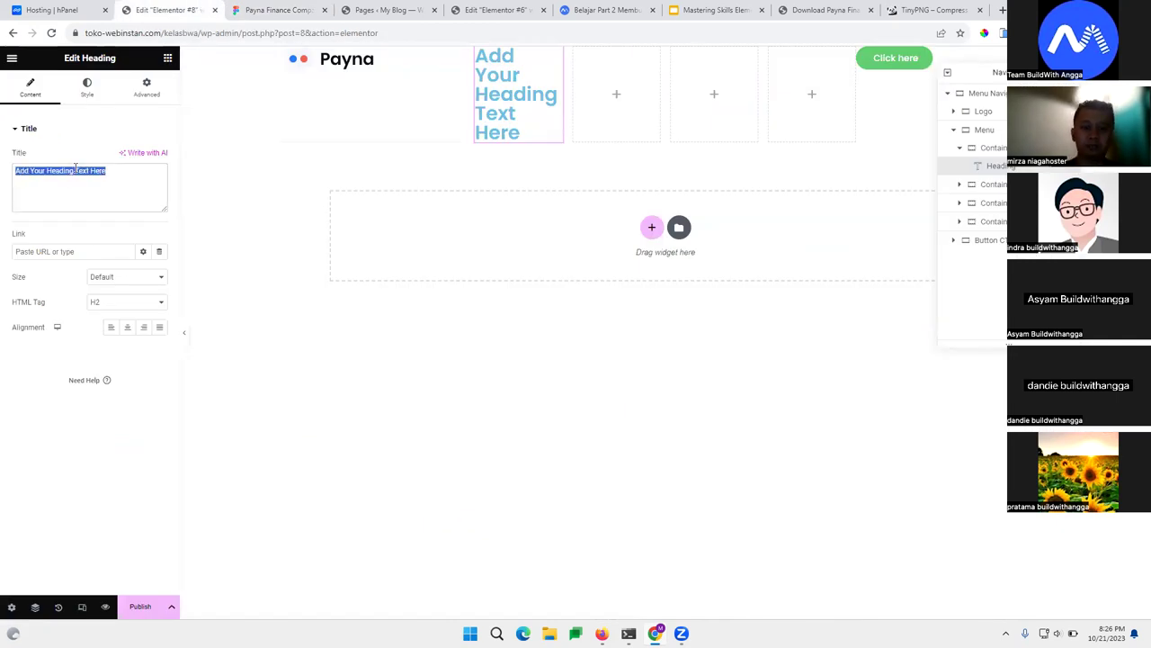
pyautogui.write('Home')
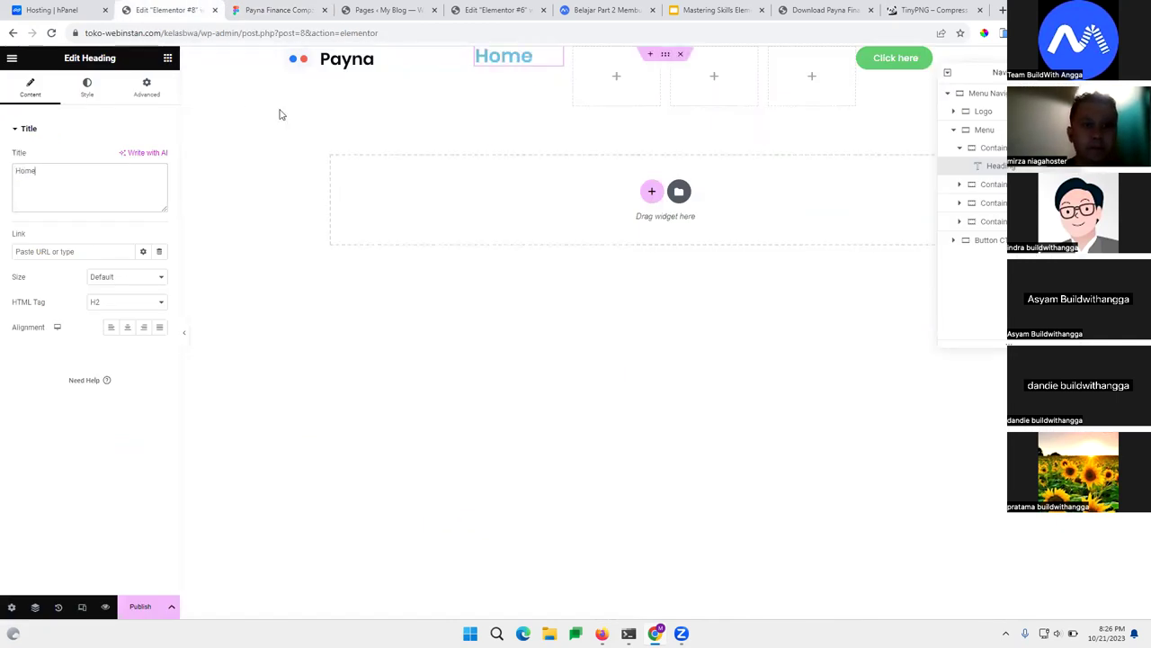
pyautogui.rightClick(523, 71)
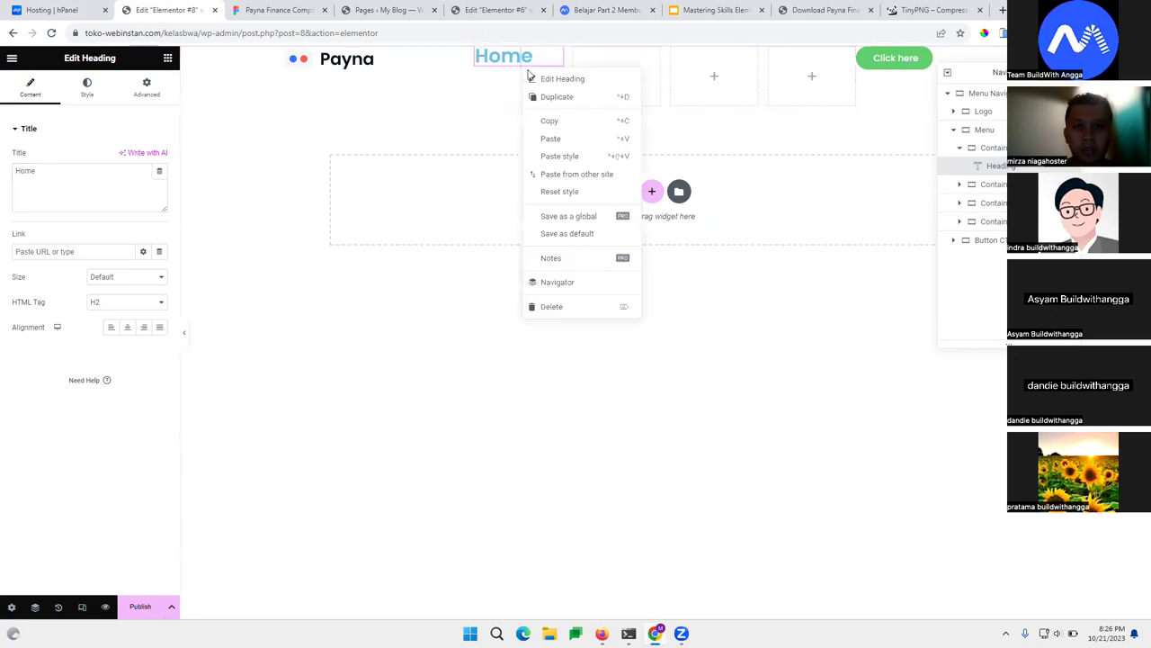
pyautogui.click(553, 57)
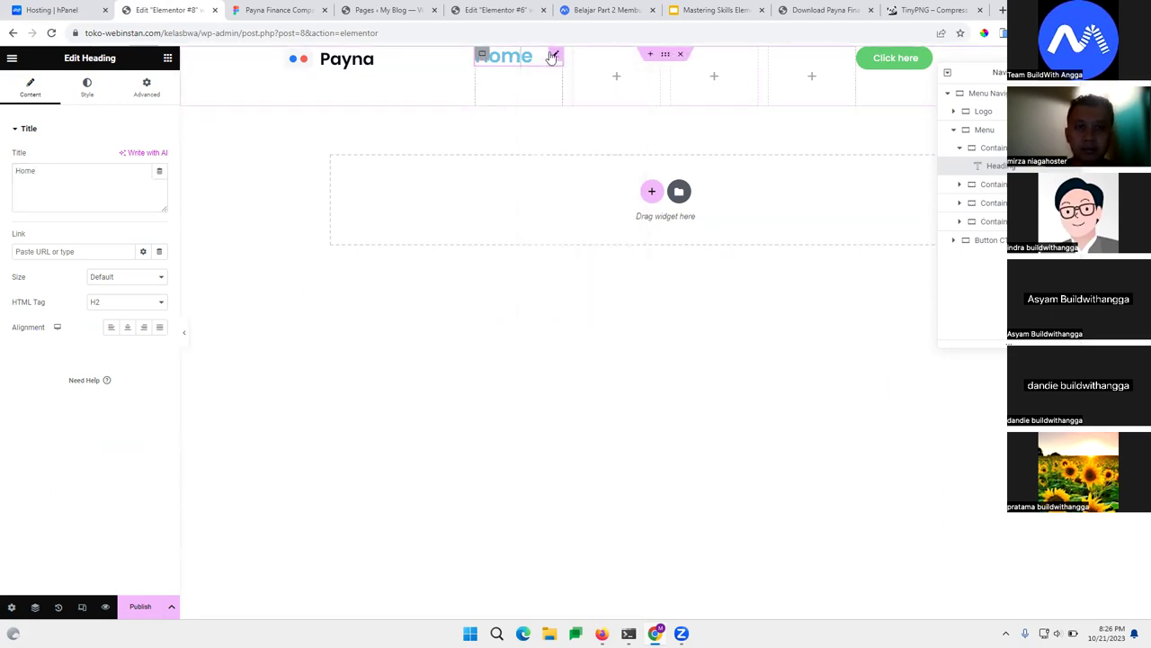
pyautogui.hotkey('ctrl', 'd')
pyautogui.hotkey('ctrl', 'd')
pyautogui.hotkey('ctrl', 'd')
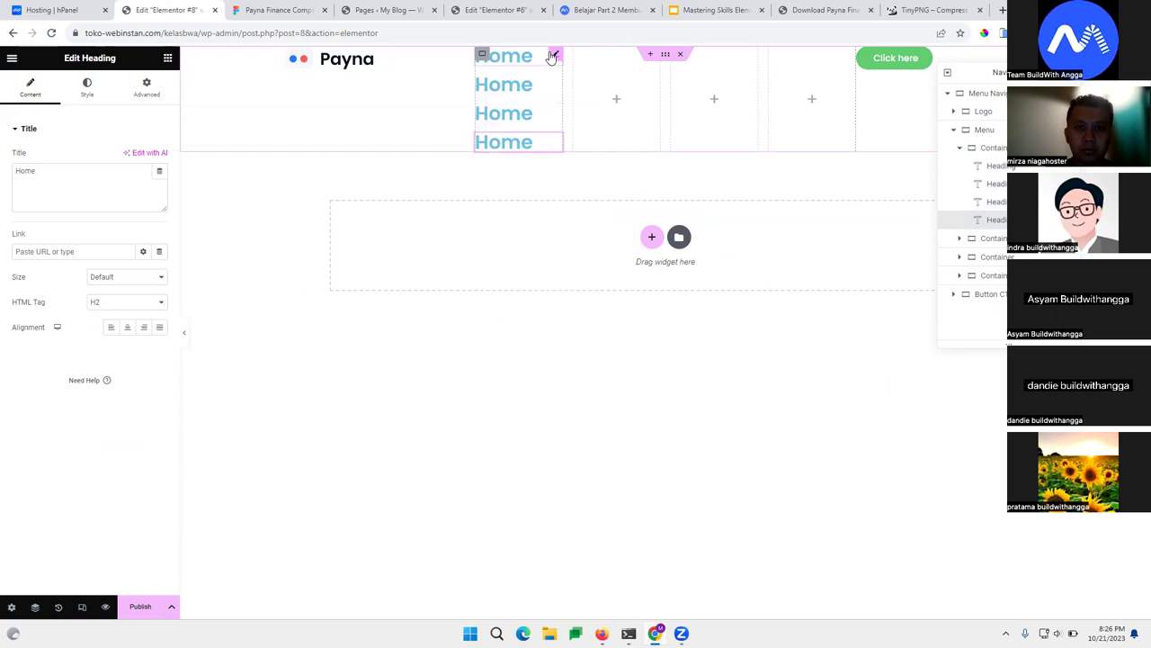
# Step: Rename the second heading to 'Features', correcting the typos
pyautogui.doubleClick(530, 76)
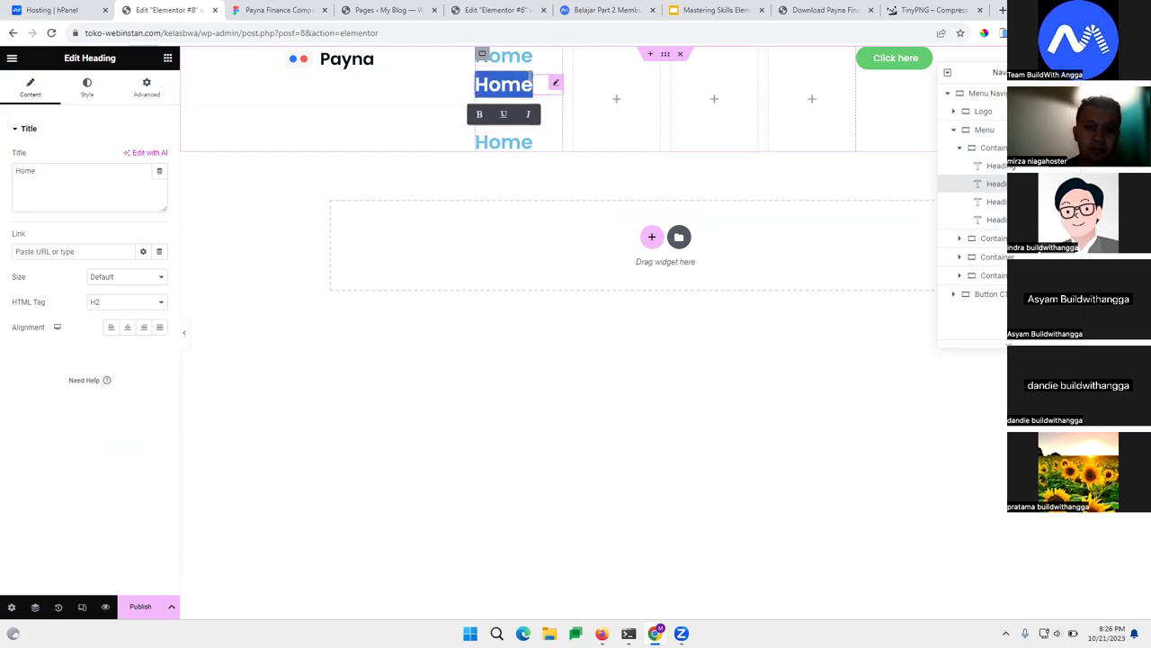
pyautogui.write('FEa')
pyautogui.press('BackSpace')
pyautogui.press('BackSpace')
pyautogui.write('eaatures')
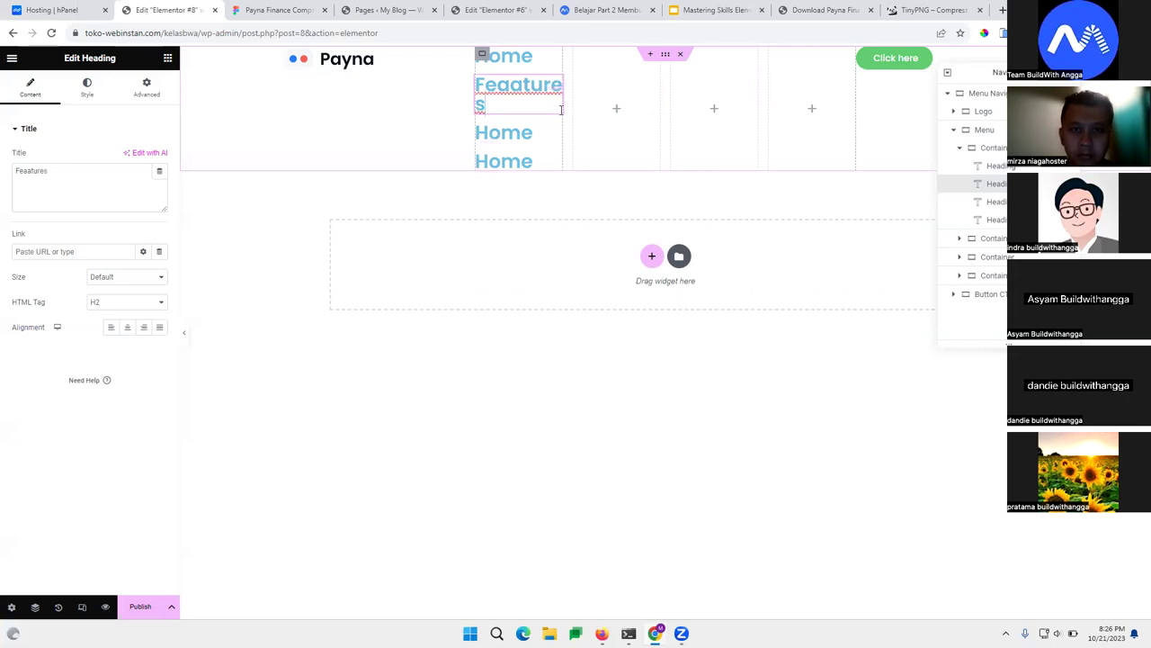
pyautogui.click(524, 89)
pyautogui.press('BackSpace')
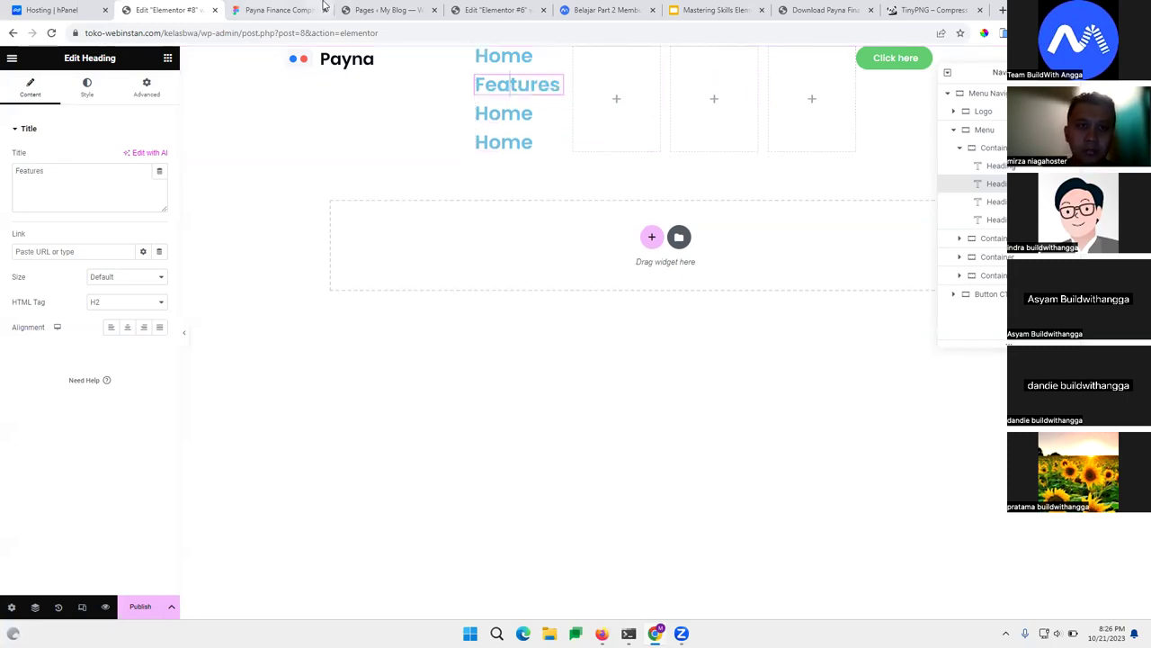
pyautogui.click(303, 9)
pyautogui.click(166, 9)
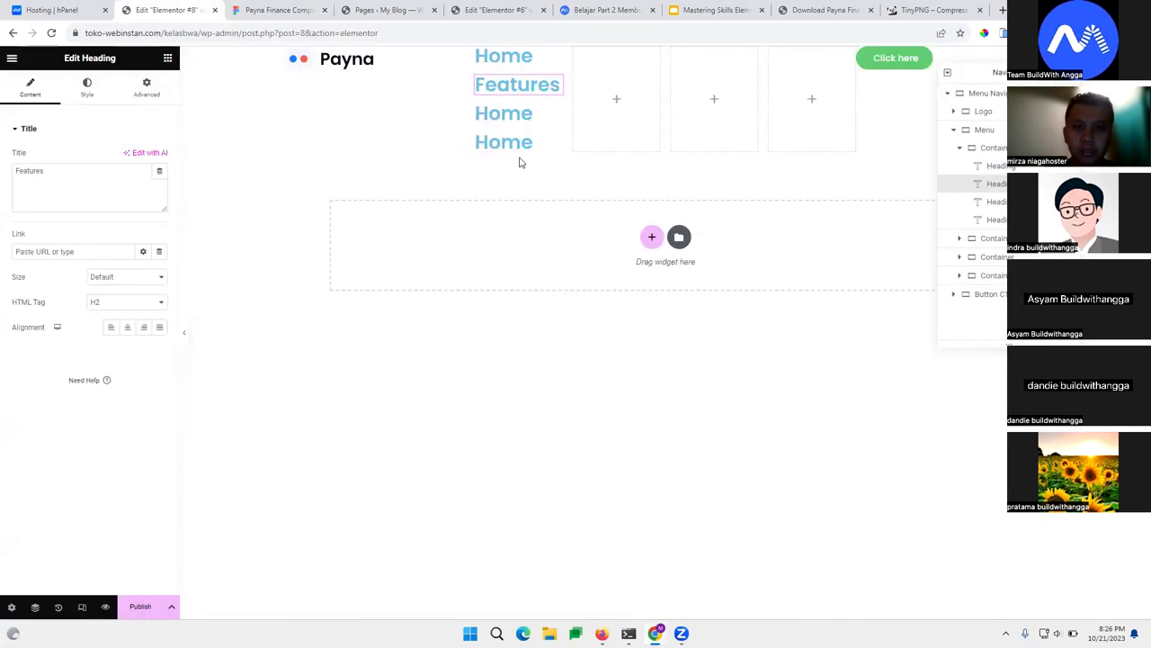
# Step: Rename the third and fourth headings to 'Showcase' and 'Pricing'
pyautogui.doubleClick(512, 113)
pyautogui.write('Sho')
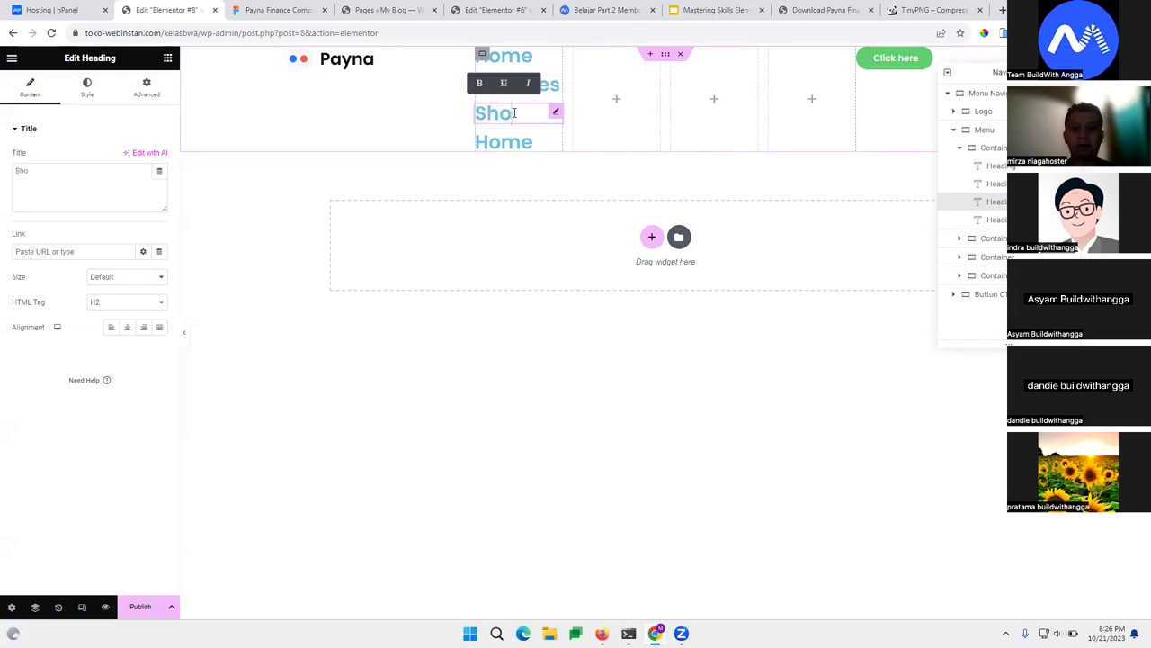
pyautogui.write('wcase')
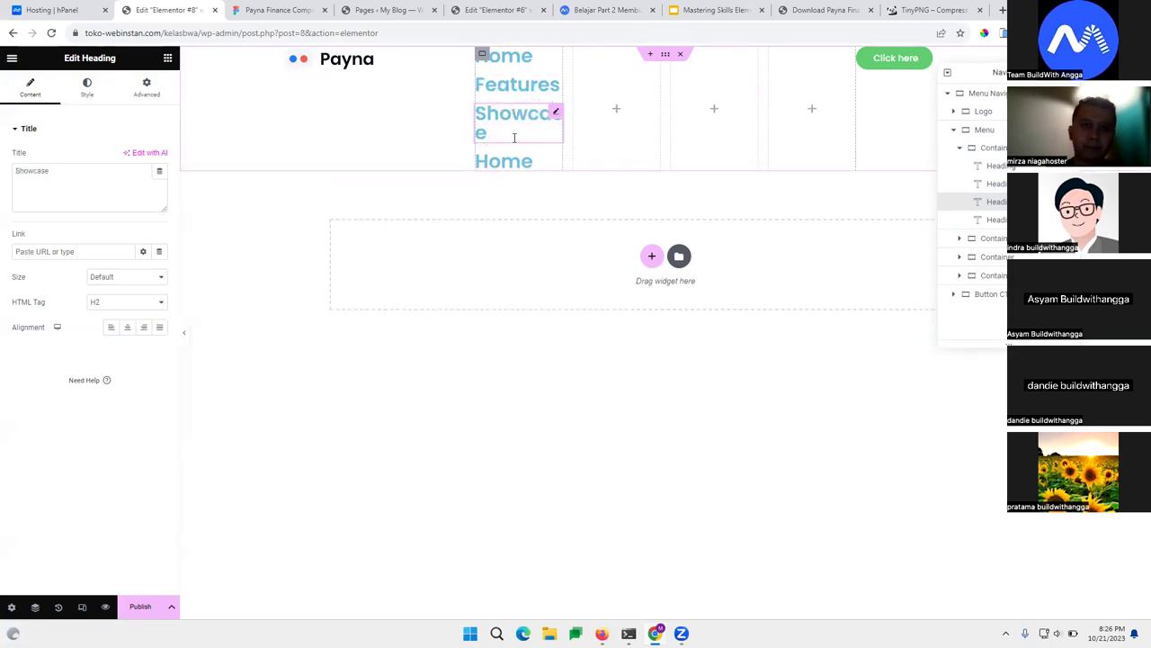
pyautogui.click(504, 144)
pyautogui.doubleClick(504, 144)
pyautogui.write('Pricing')
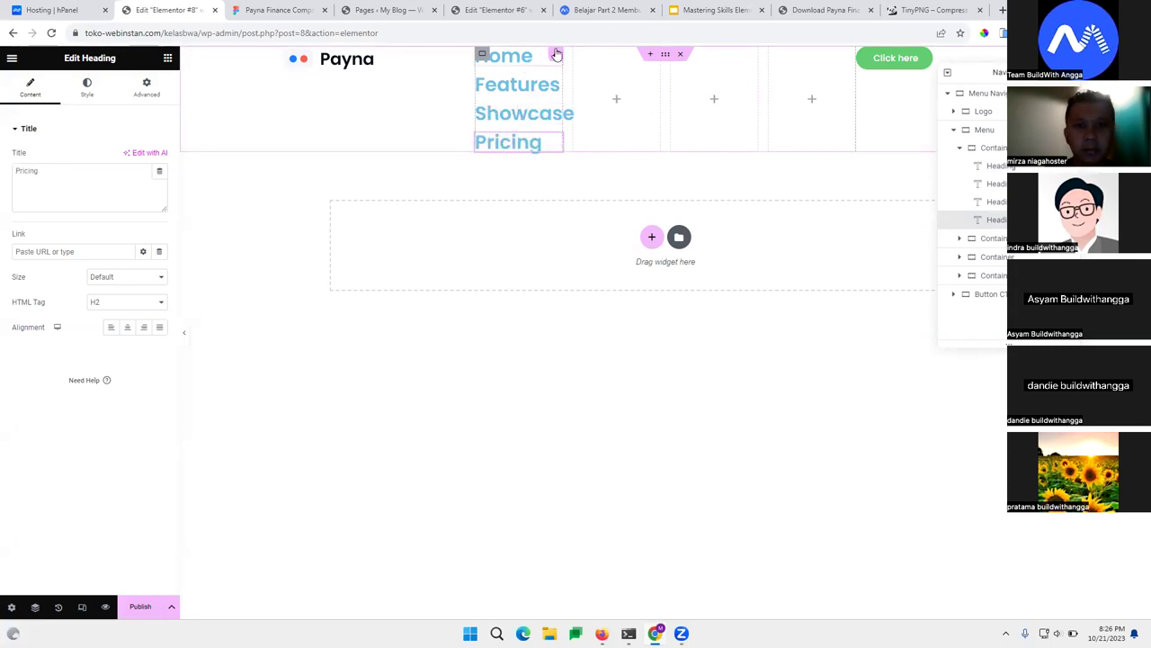
pyautogui.click(555, 54)
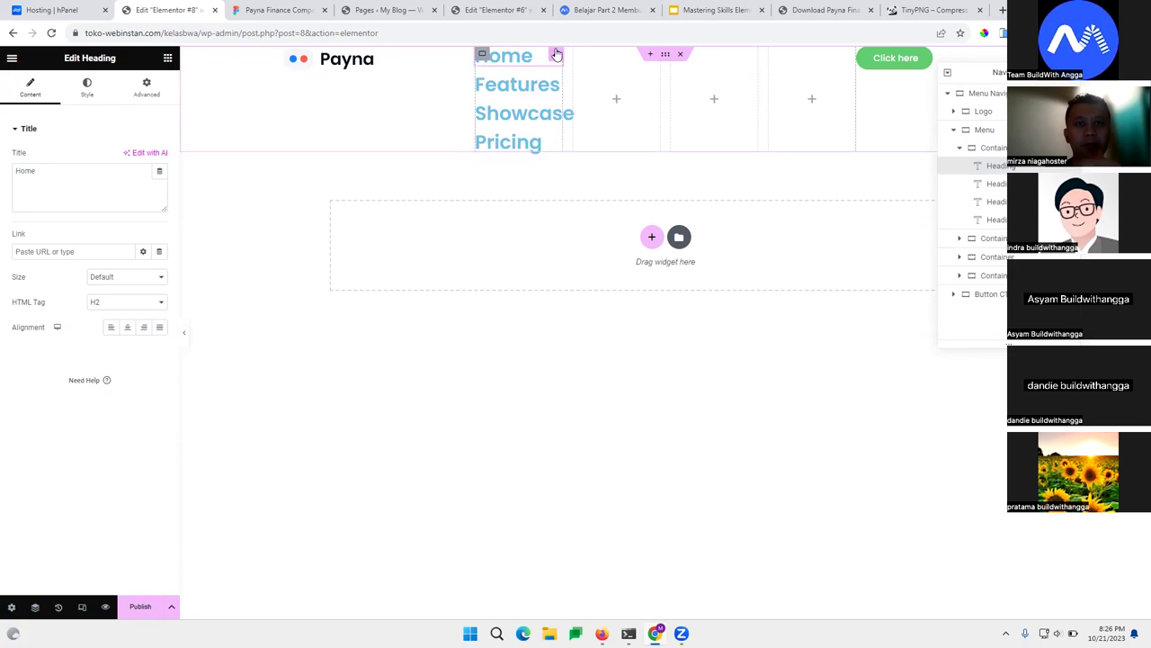
# Step: Set the Home heading's colour to the global Black
pyautogui.click(87, 90)
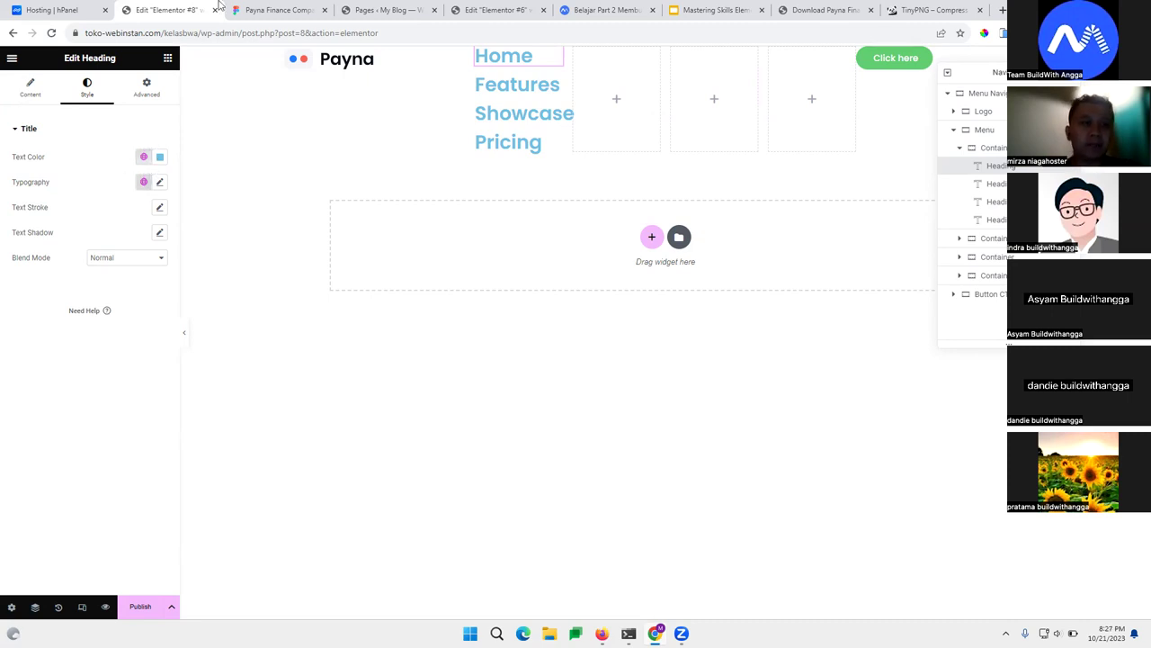
pyautogui.click(143, 158)
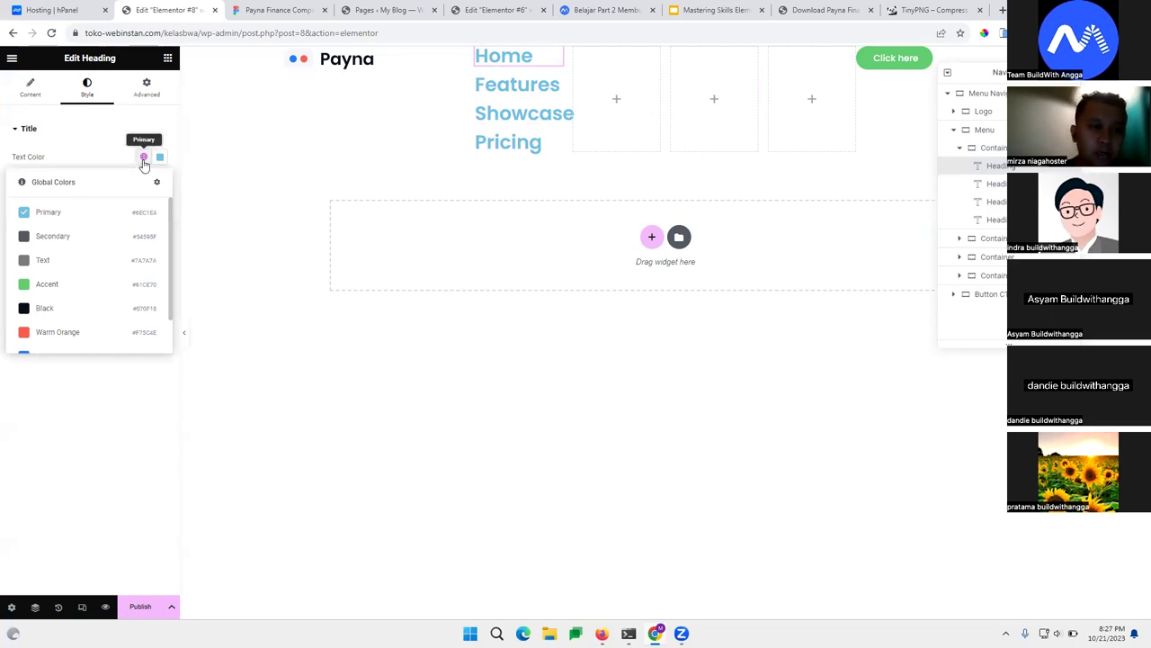
pyautogui.scroll(-1, 134, 228)
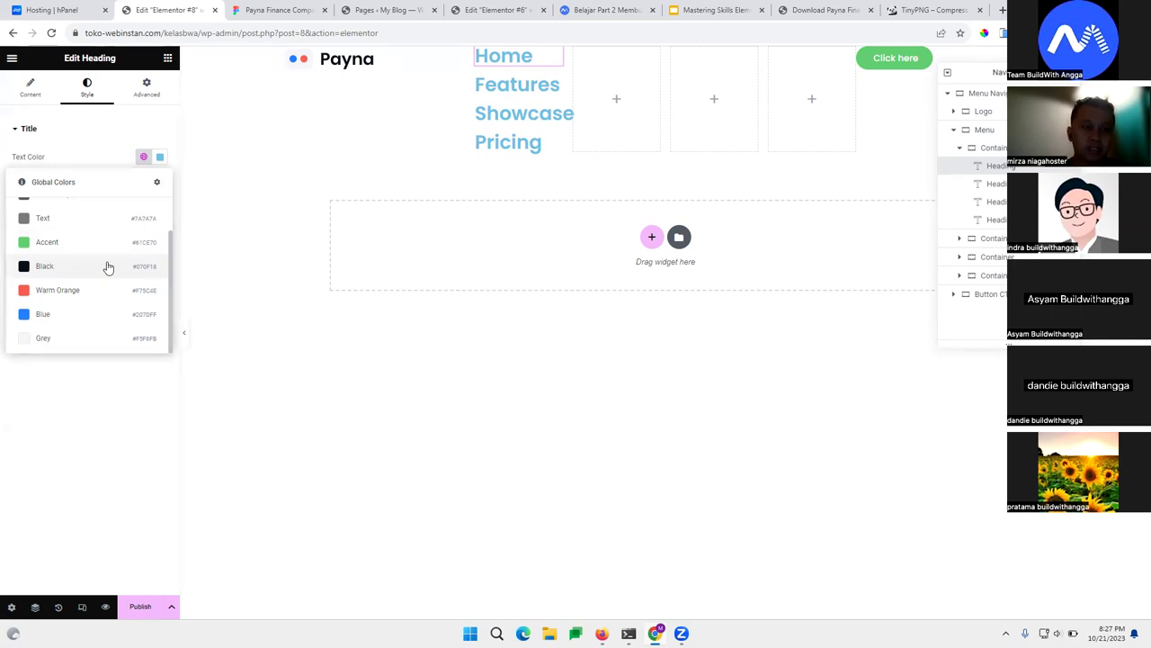
pyautogui.click(107, 266)
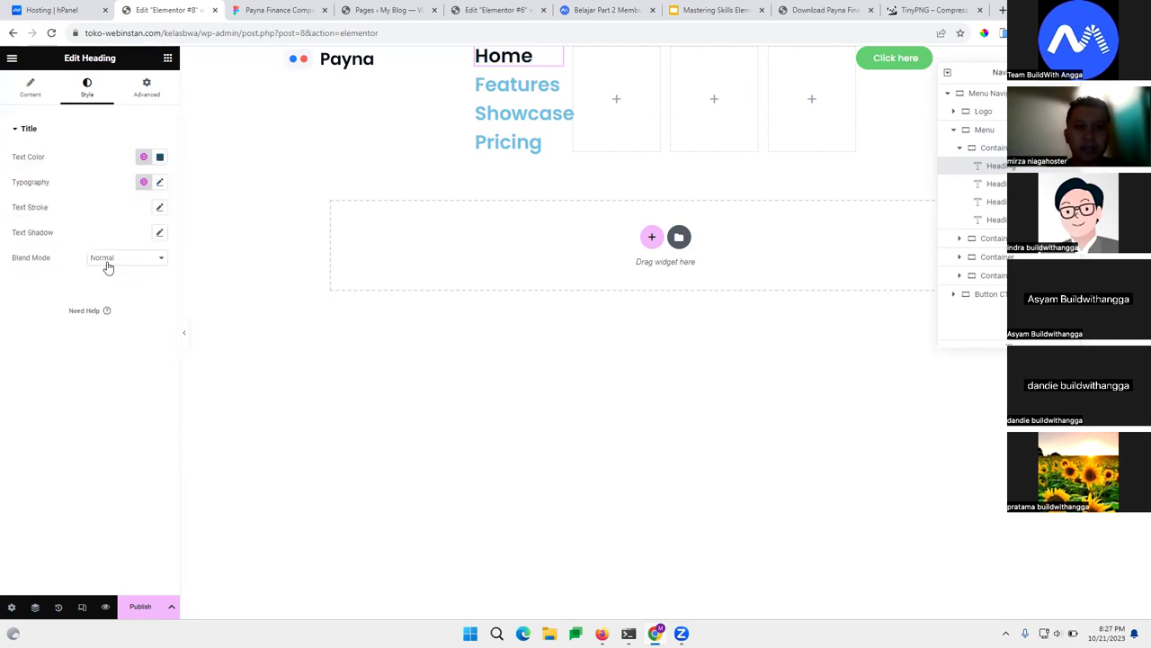
# Step: Apply a global font preset giving Home Poppins 16 px semi-bold text
pyautogui.click(143, 182)
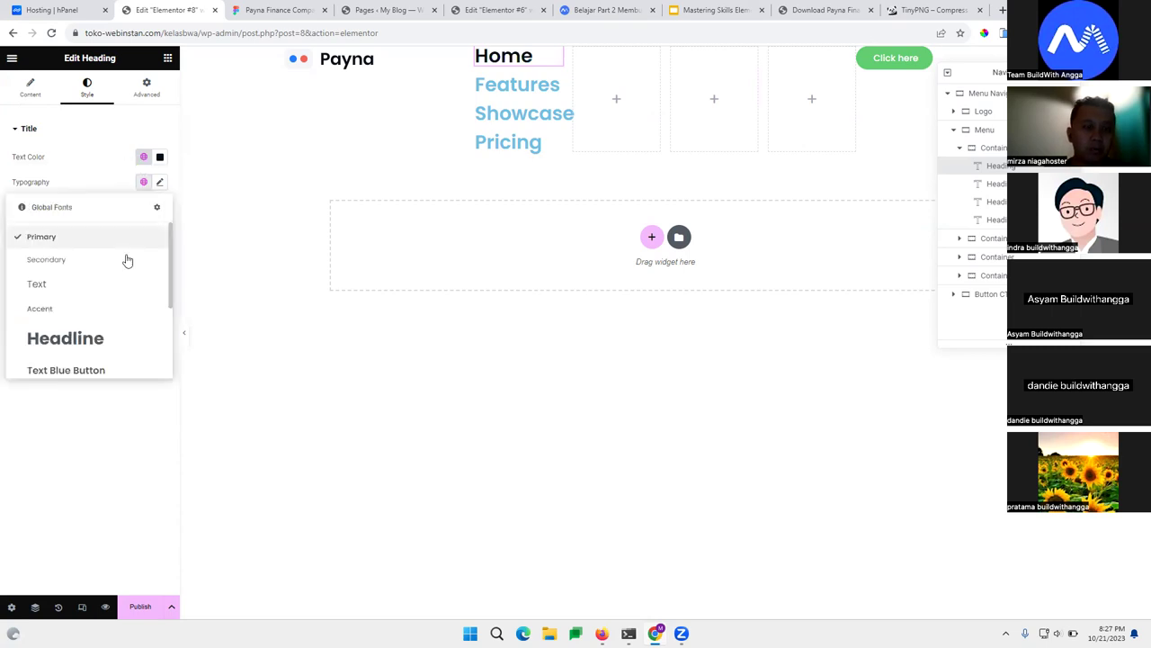
pyautogui.scroll(-2, 124, 269)
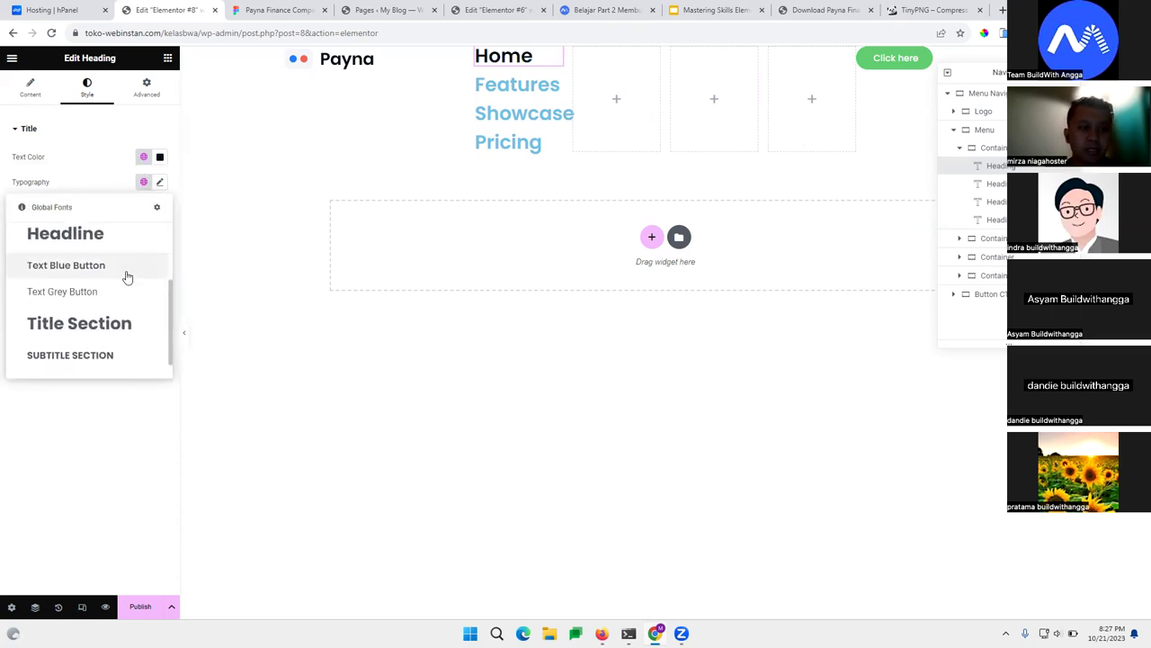
pyautogui.scroll(-1, 128, 277)
pyautogui.scroll(3, 127, 277)
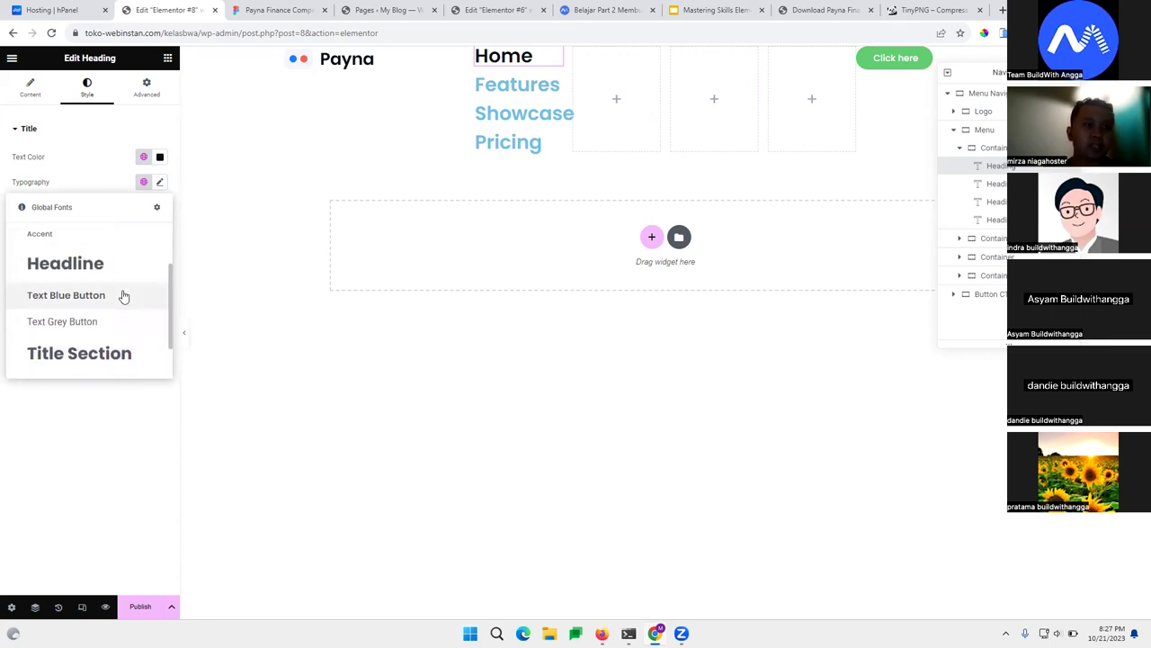
pyautogui.scroll(-2, 124, 297)
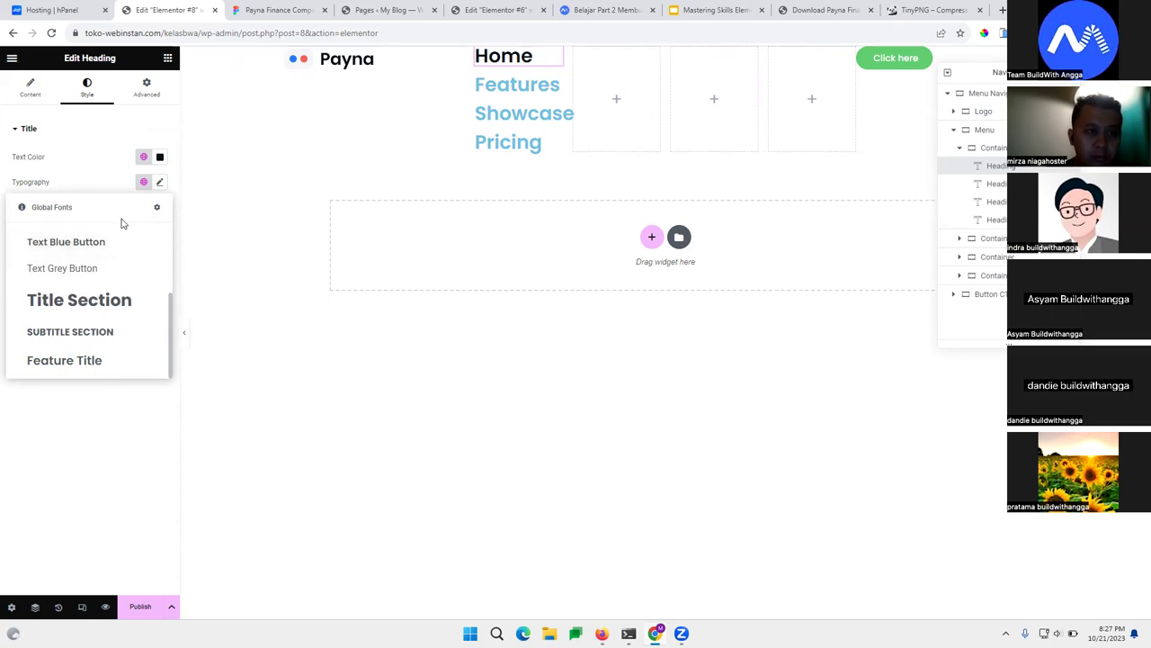
pyautogui.click(94, 257)
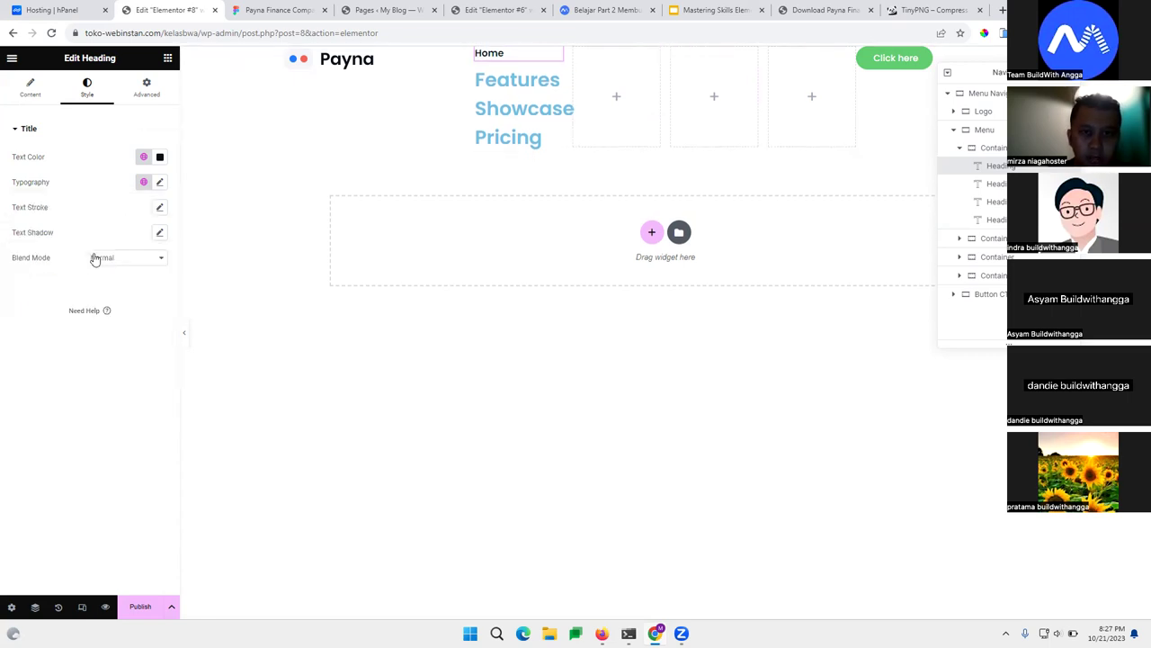
pyautogui.click(161, 183)
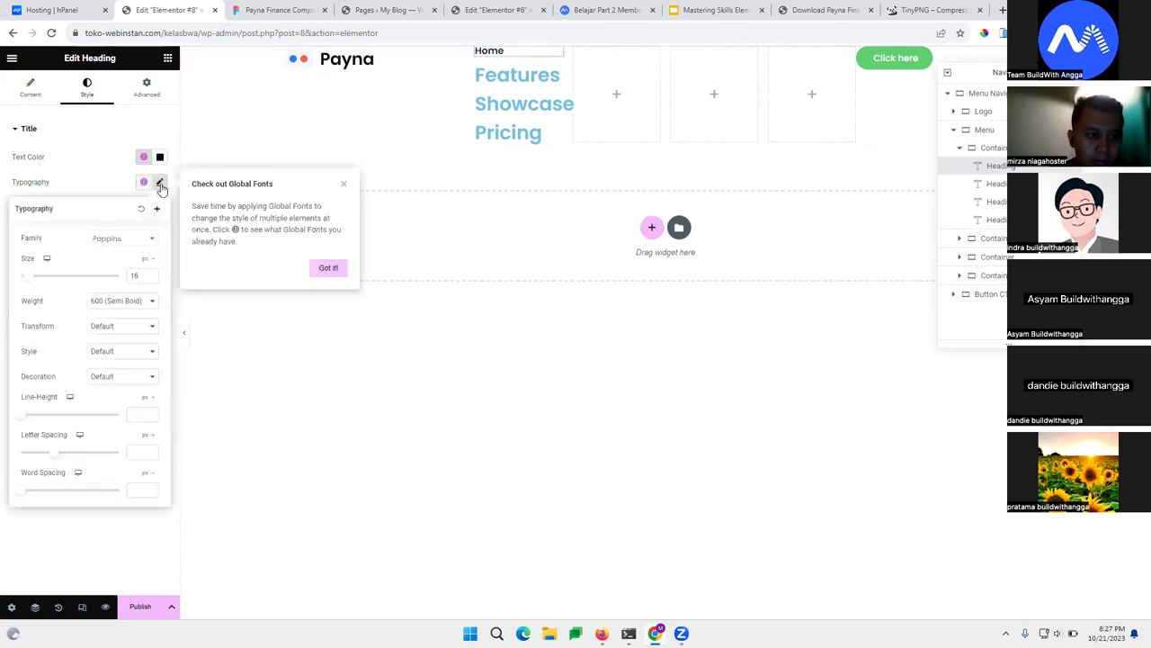
pyautogui.click(275, 9)
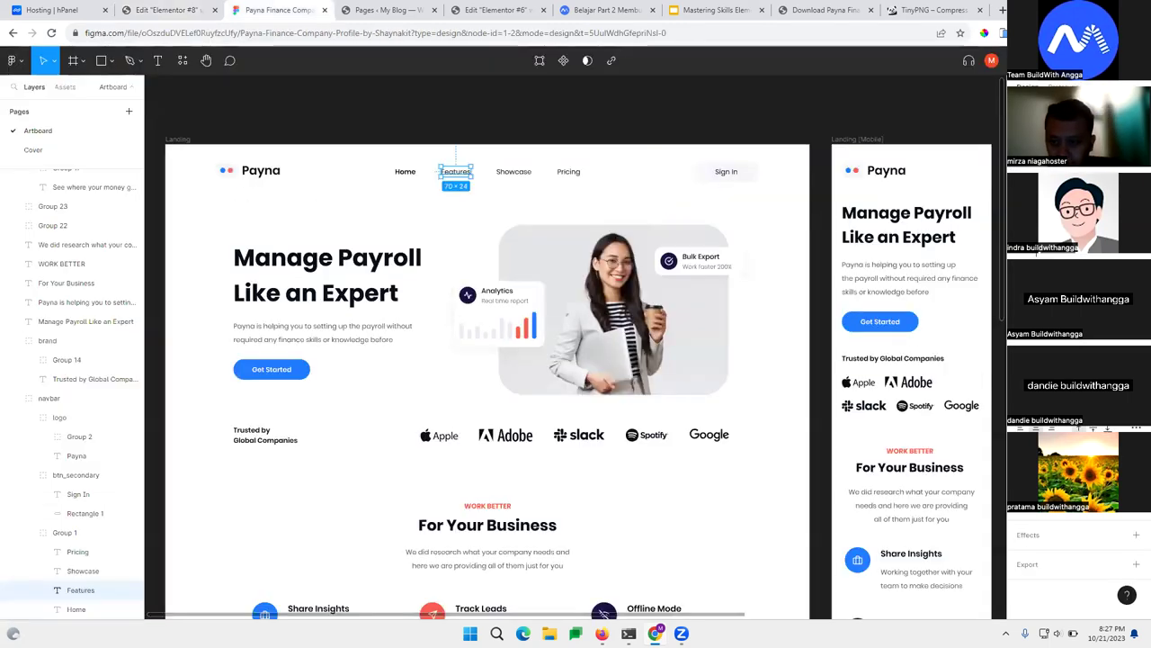
# Step: Confirm the Figma Home label measures 49 × 24, then return to Elementor
pyautogui.click(405, 173)
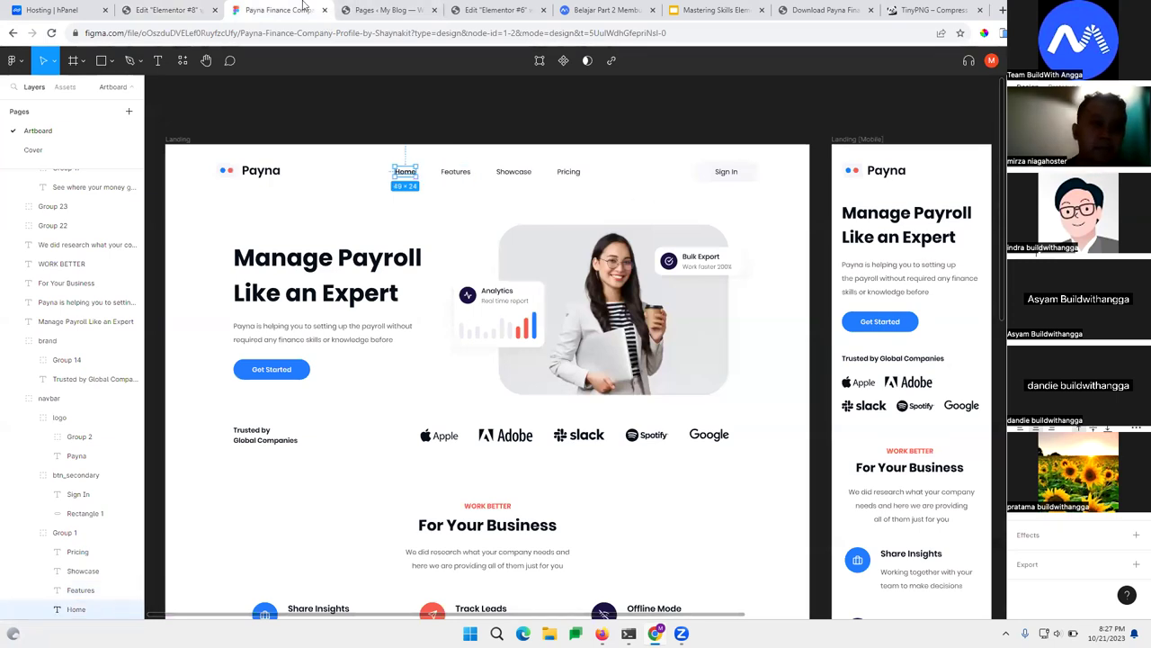
pyautogui.click(173, 9)
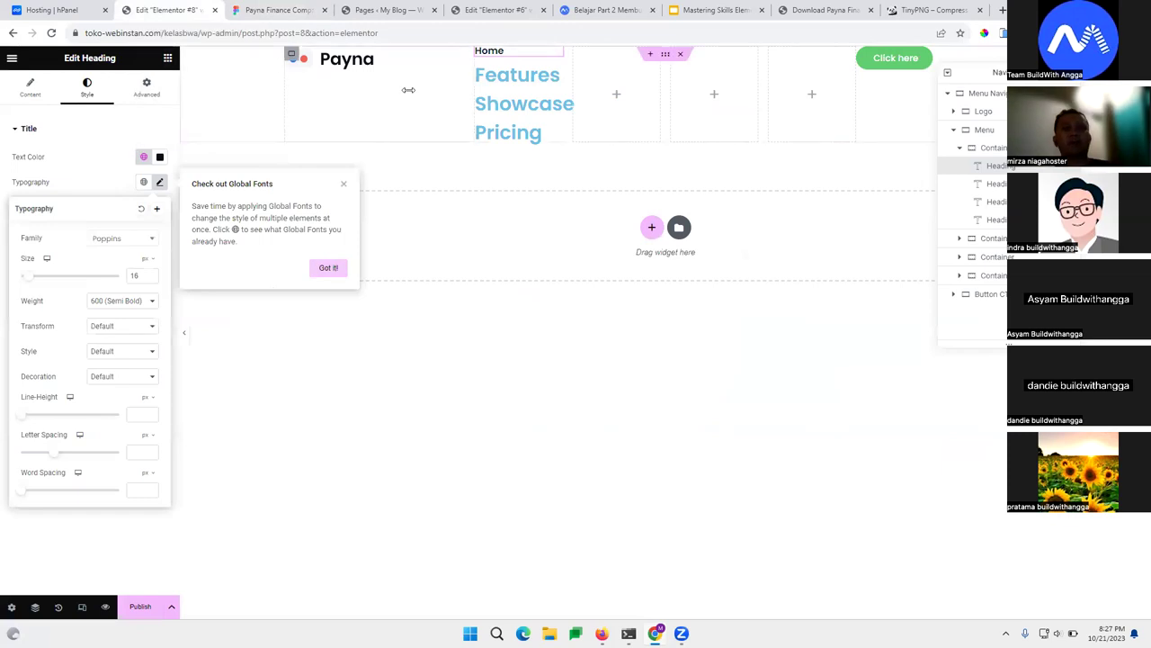
# Step: Copy the Home heading's style and paste it onto the Features heading
pyautogui.rightClick(505, 61)
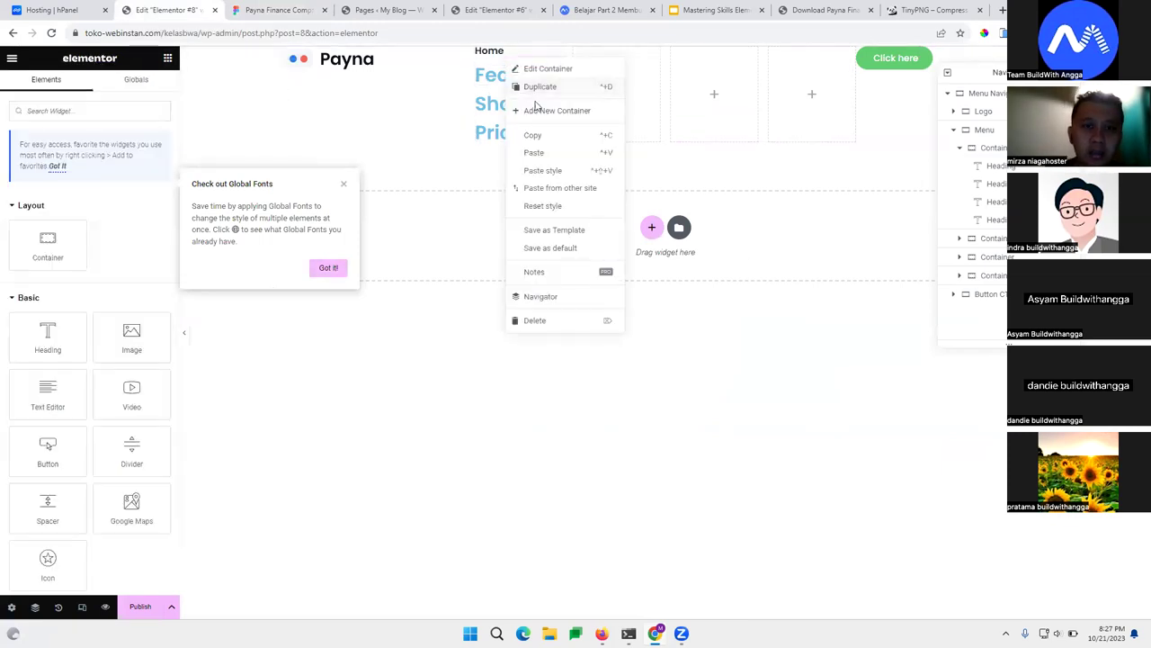
pyautogui.click(534, 136)
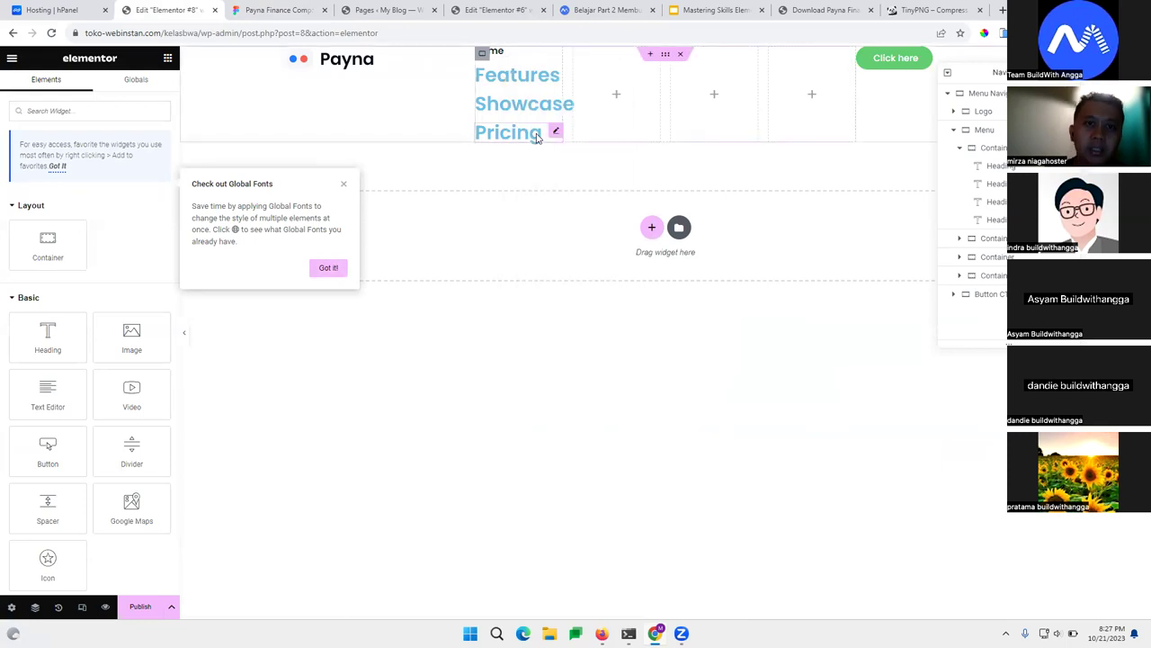
pyautogui.rightClick(509, 81)
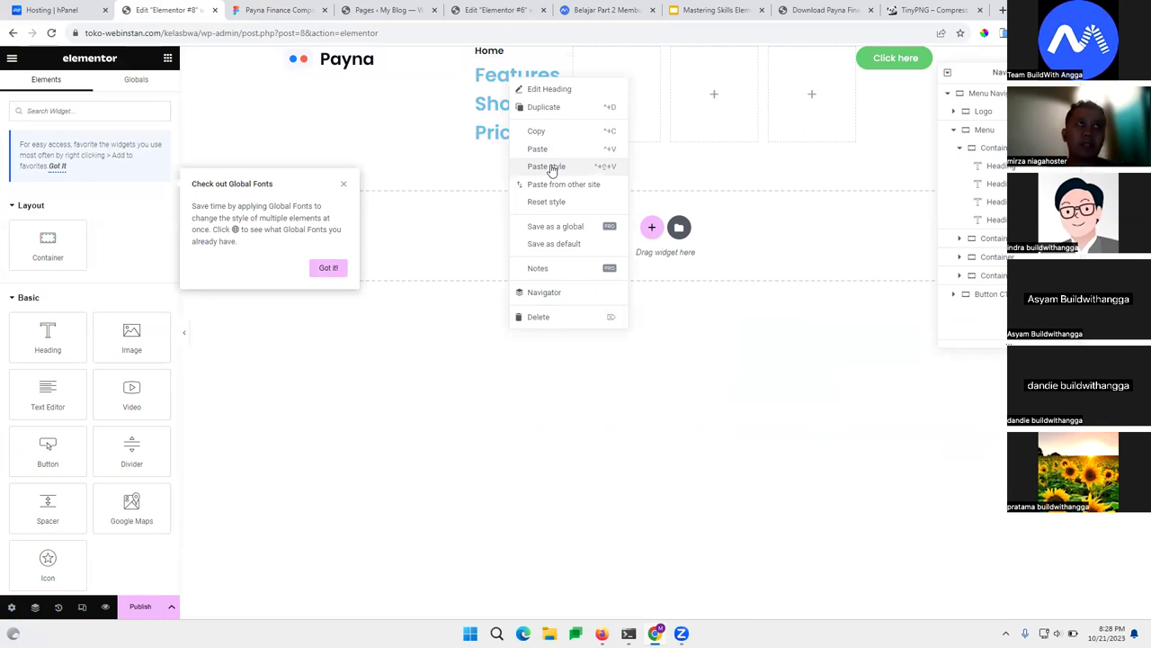
pyautogui.click(552, 167)
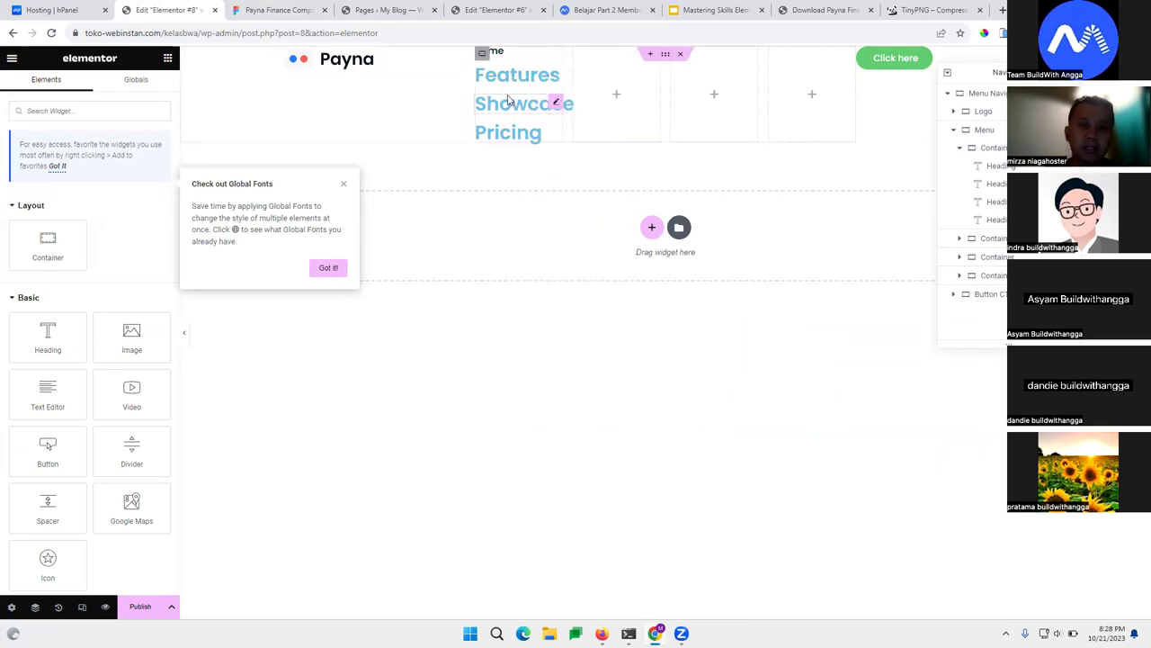
pyautogui.rightClick(497, 61)
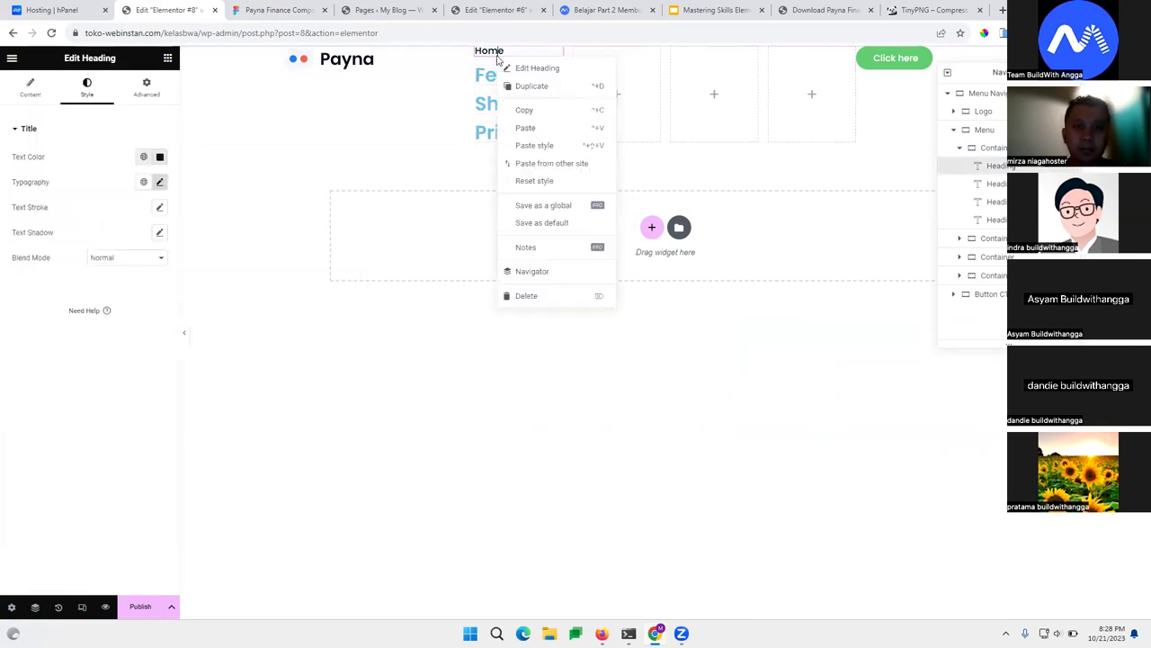
pyautogui.click(524, 109)
pyautogui.rightClick(498, 81)
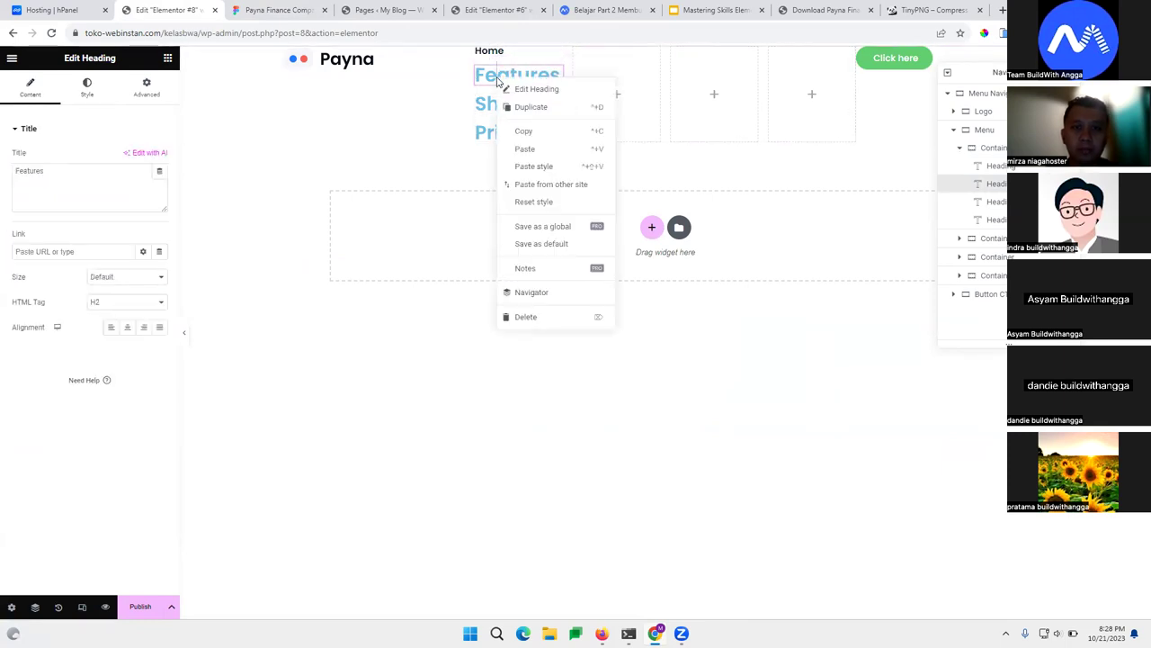
pyautogui.click(538, 166)
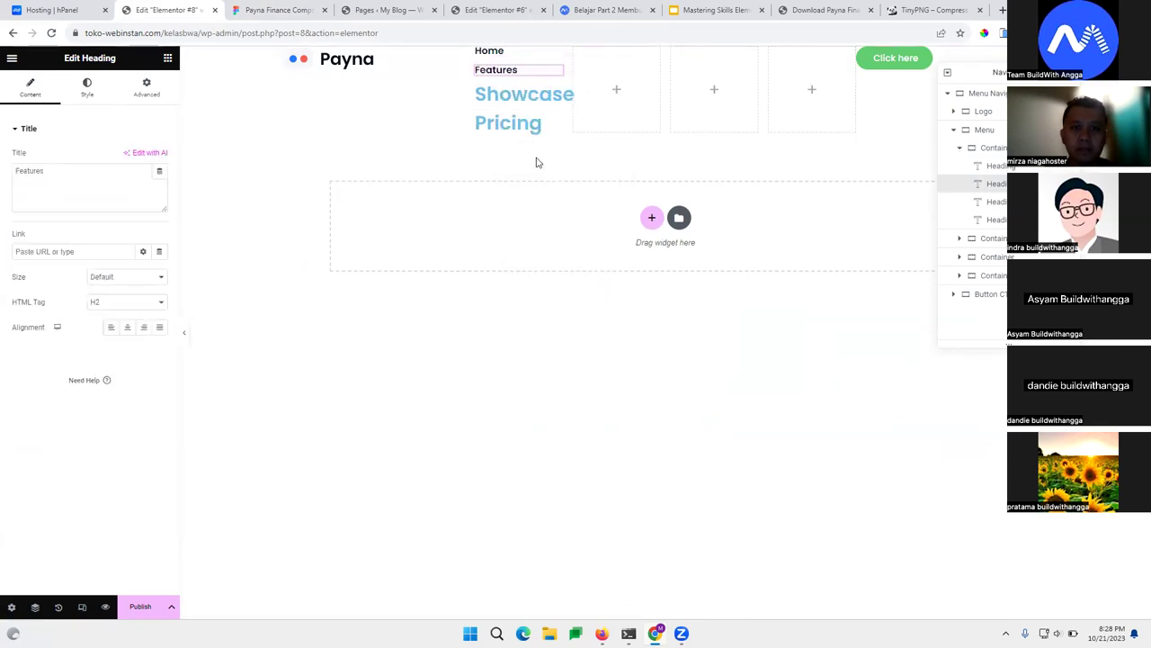
pyautogui.rightClick(508, 107)
pyautogui.press('Escape')
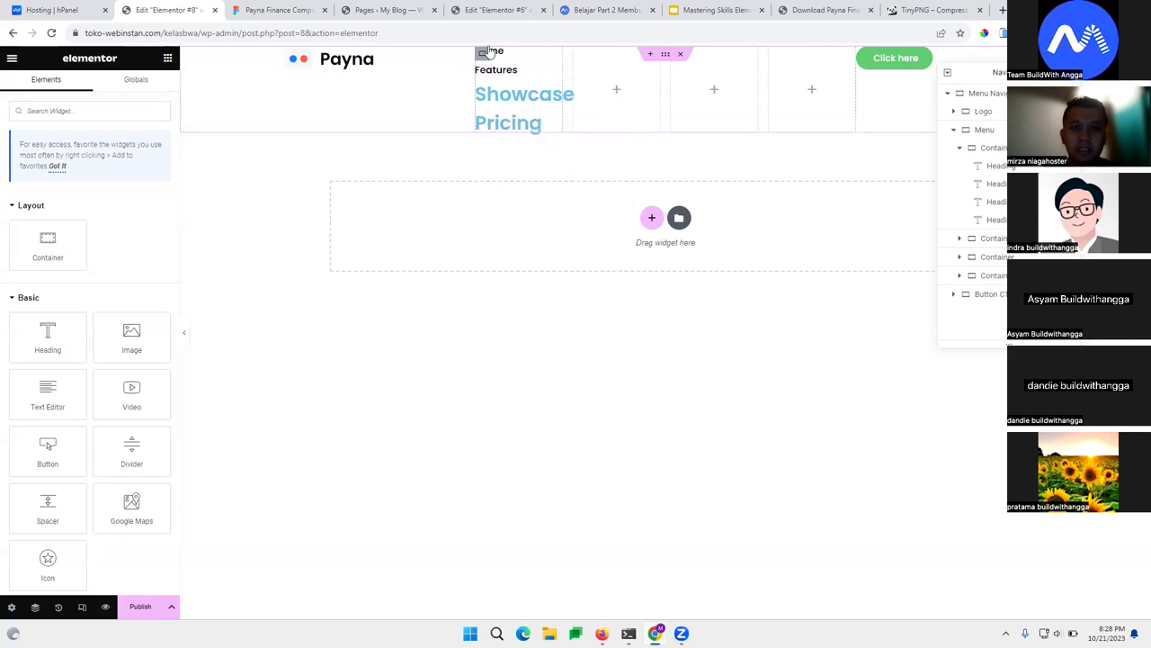
# Step: Set the Features heading's typography to the global Text Grey Button font
pyautogui.click(557, 72)
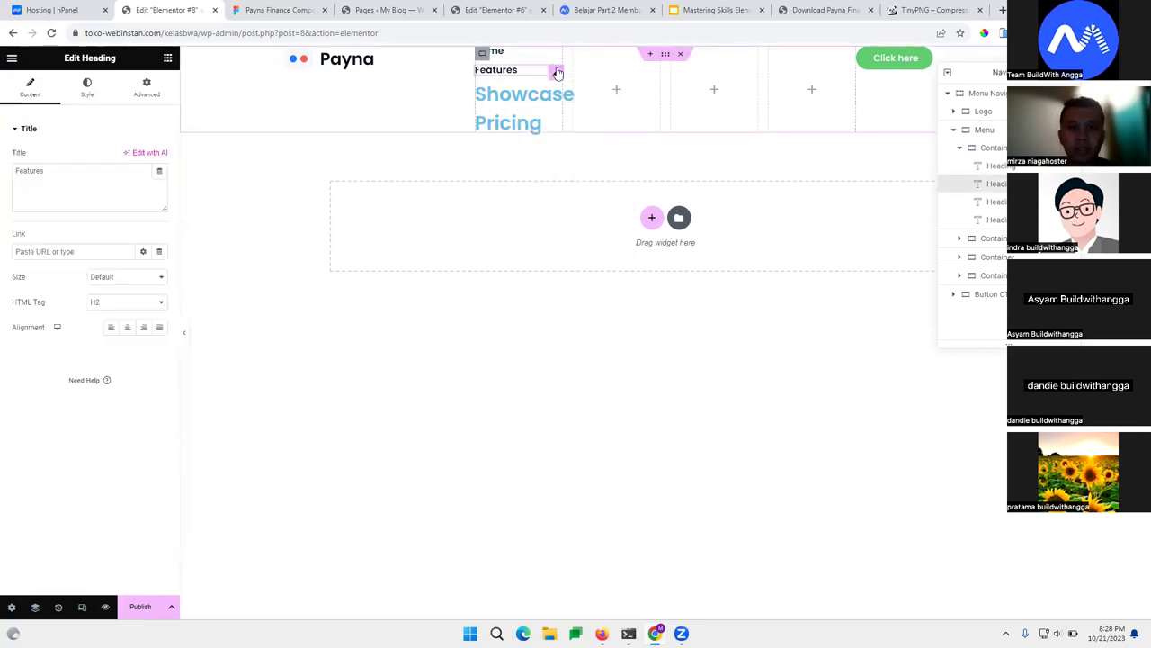
pyautogui.click(88, 88)
pyautogui.click(143, 183)
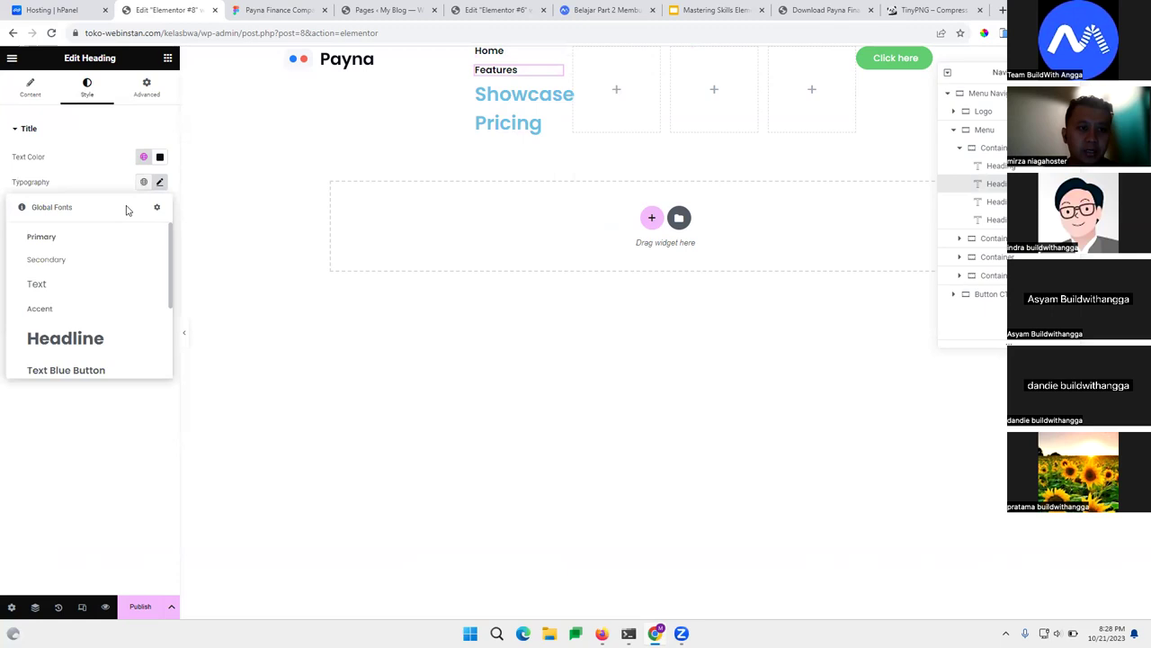
pyautogui.scroll(-3, 107, 303)
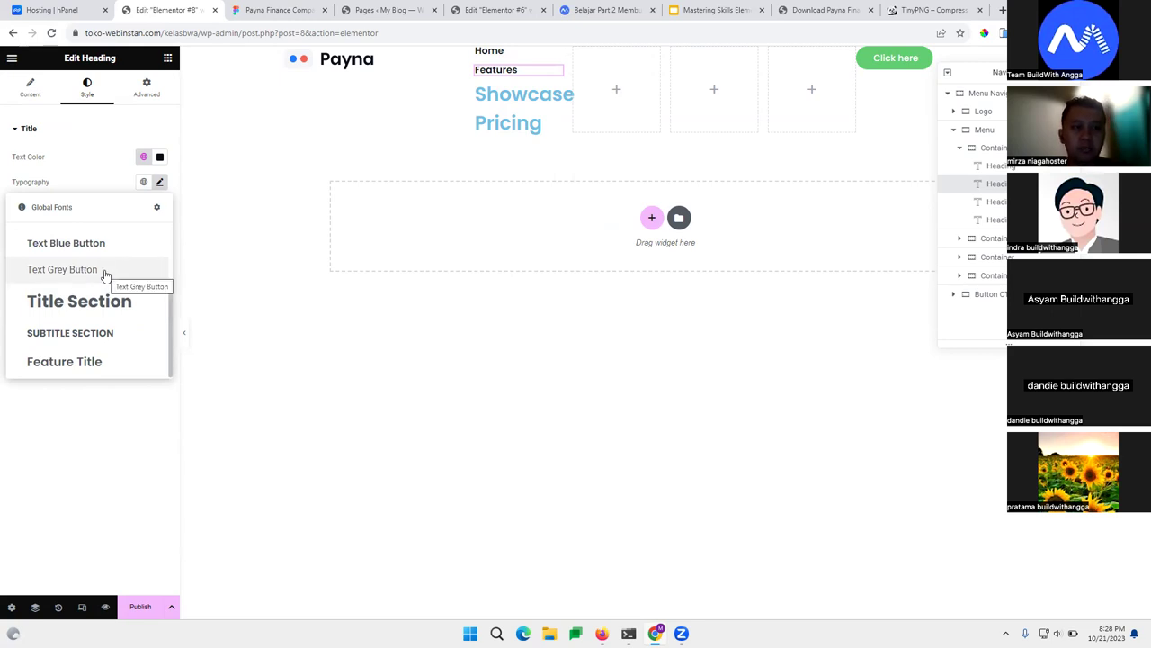
pyautogui.click(104, 272)
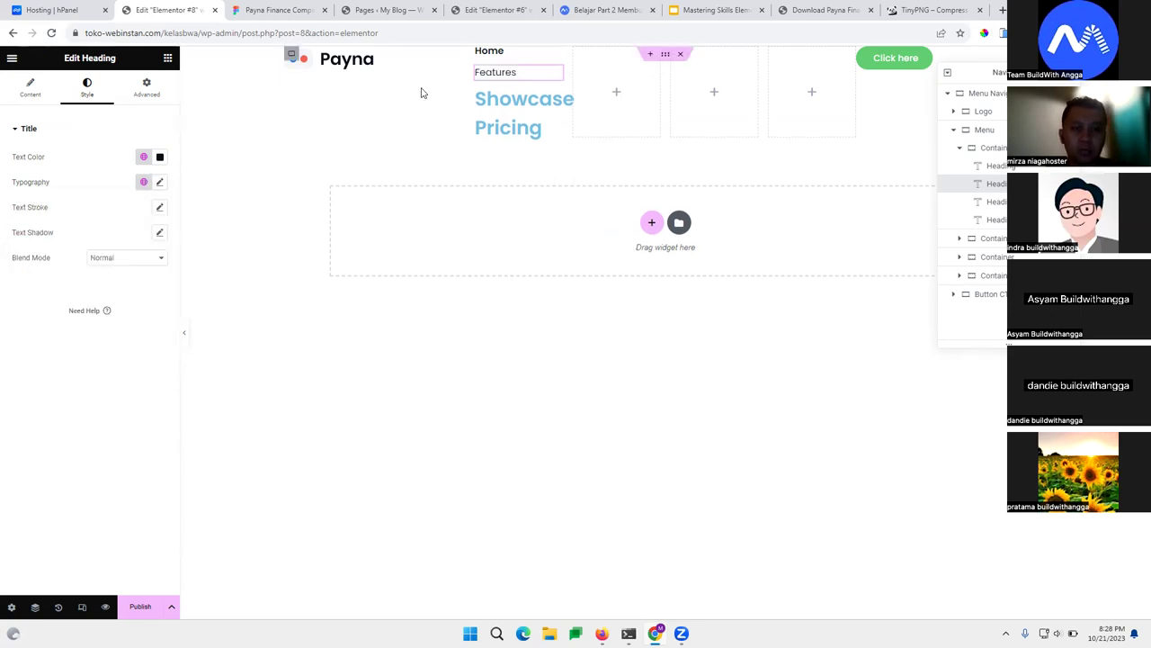
# Step: Paste the Features heading's style onto the Showcase and Pricing headings
pyautogui.rightClick(507, 77)
pyautogui.click(533, 120)
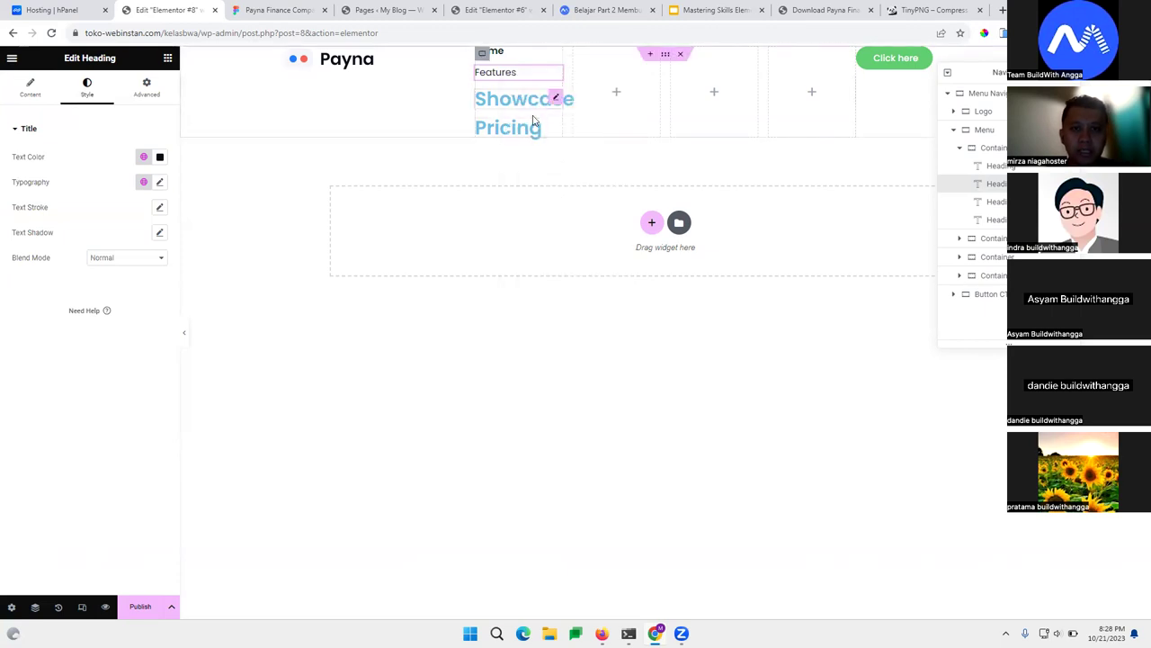
pyautogui.rightClick(524, 97)
pyautogui.click(545, 183)
pyautogui.rightClick(511, 126)
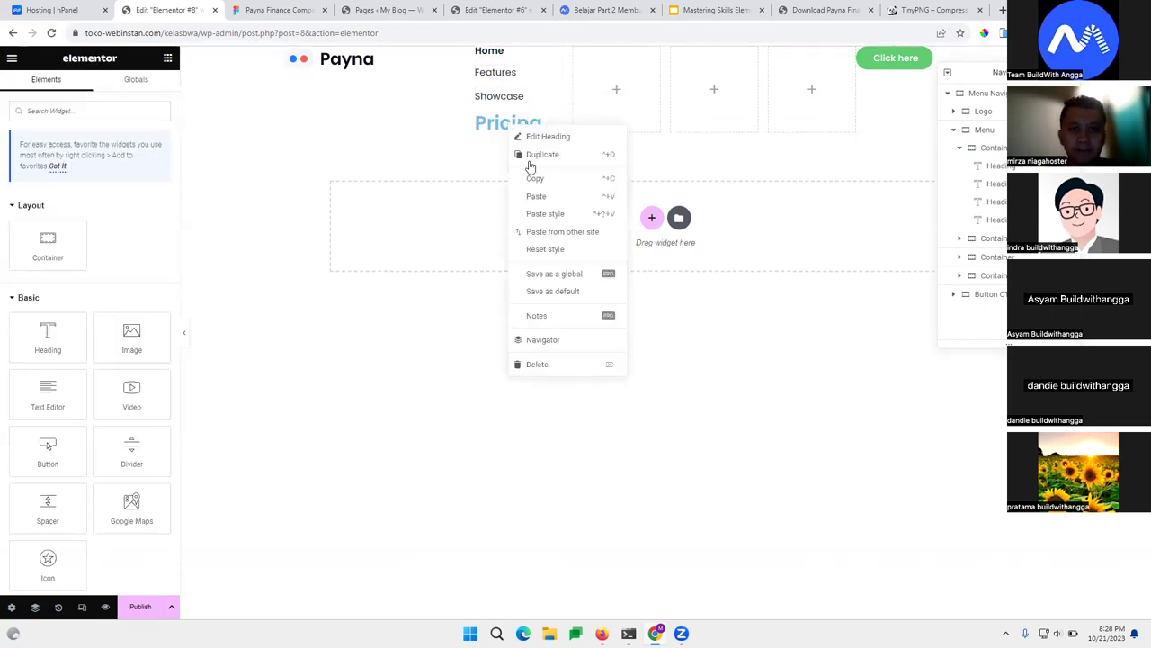
pyautogui.click(546, 216)
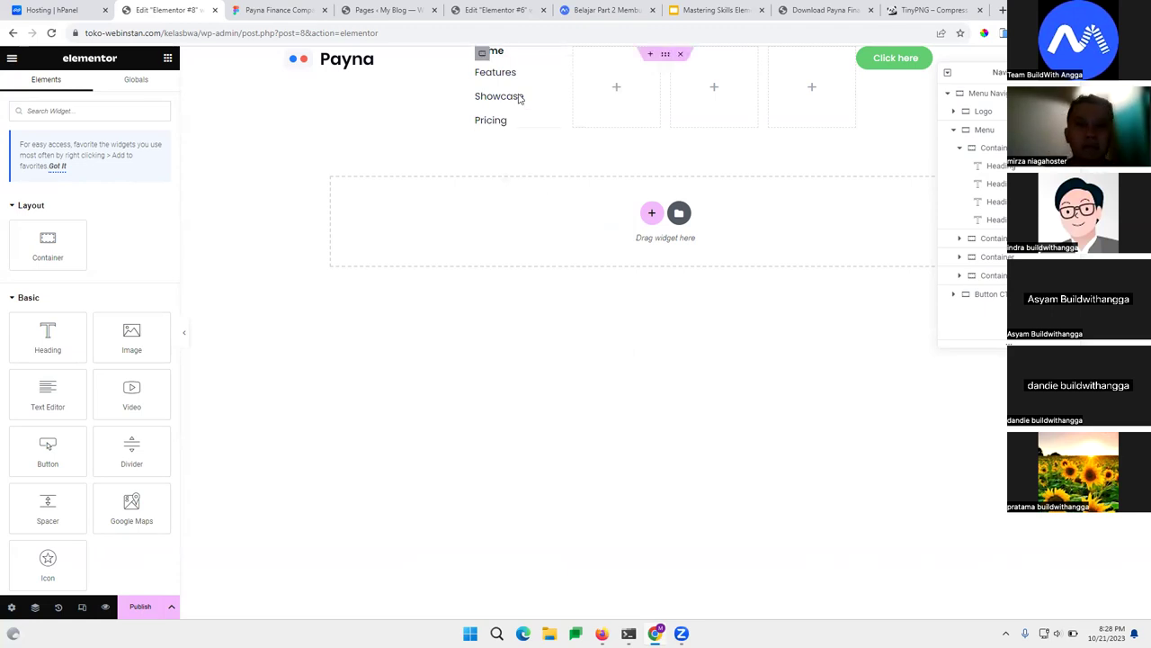
# Step: Move Home and Features into separate Menu columns, adding a new container beside Pricing
pyautogui.moveTo(556, 74); pyautogui.dragTo(754, 61)
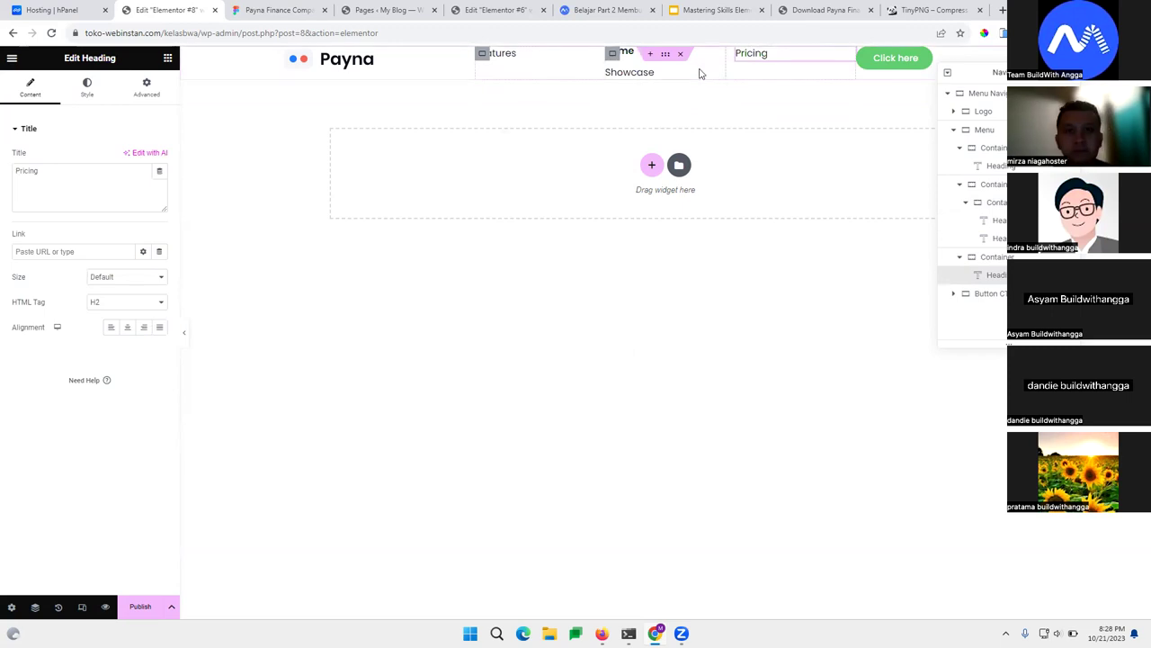
pyautogui.moveTo(621, 55); pyautogui.dragTo(529, 63)
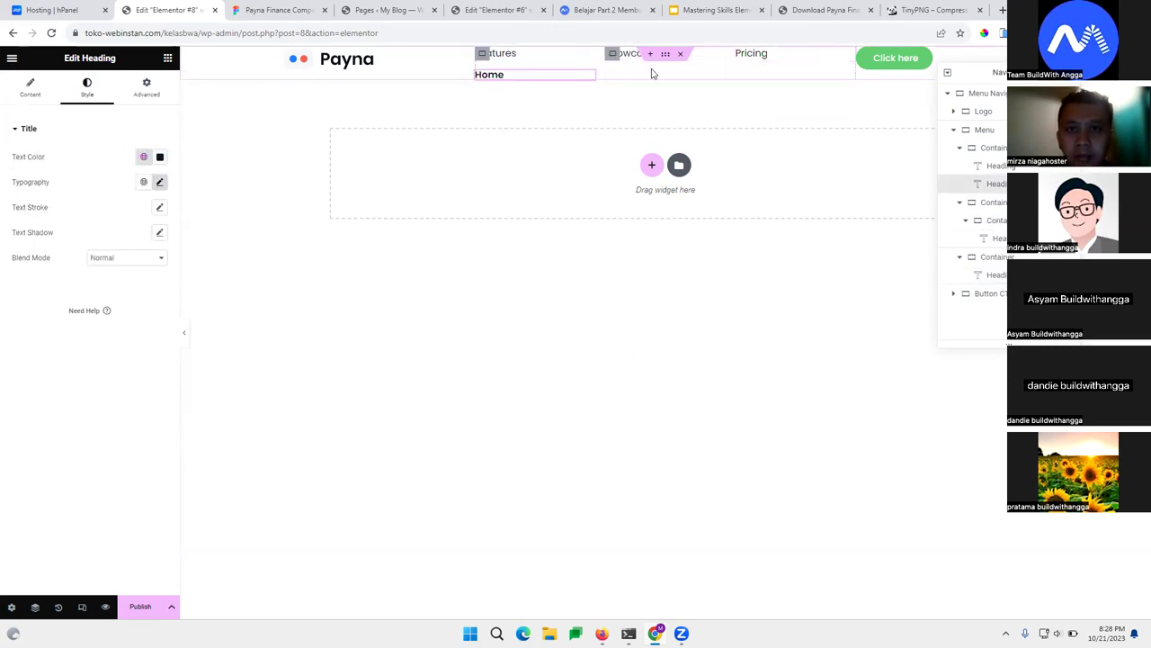
pyautogui.click(743, 54)
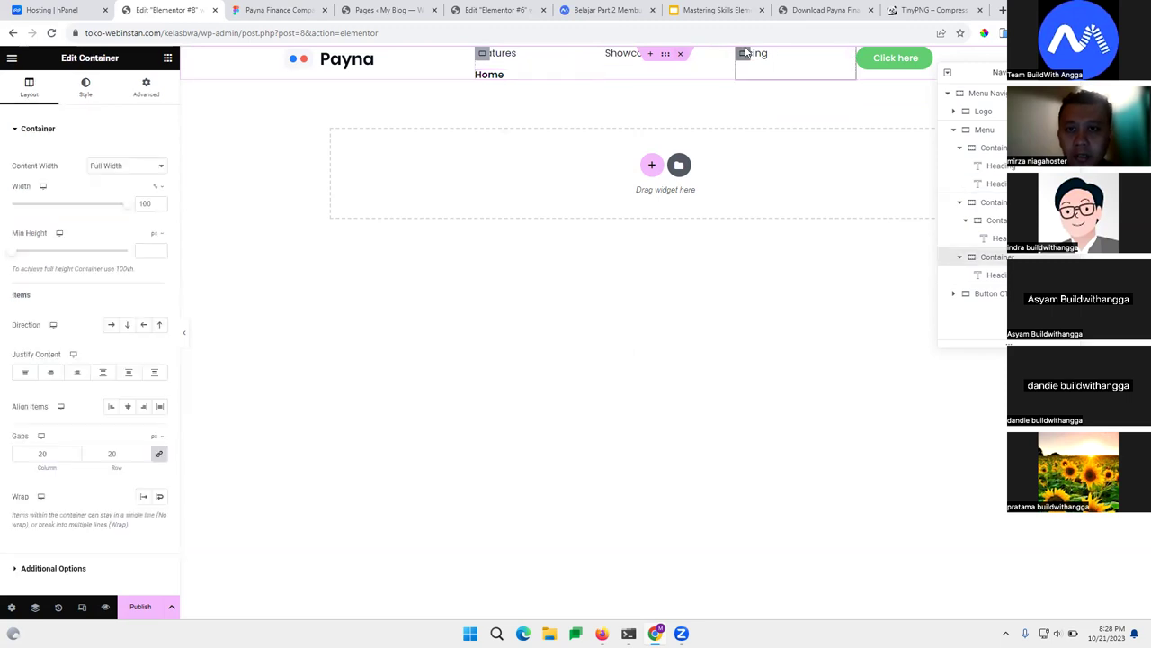
pyautogui.rightClick(744, 54)
pyautogui.click(782, 103)
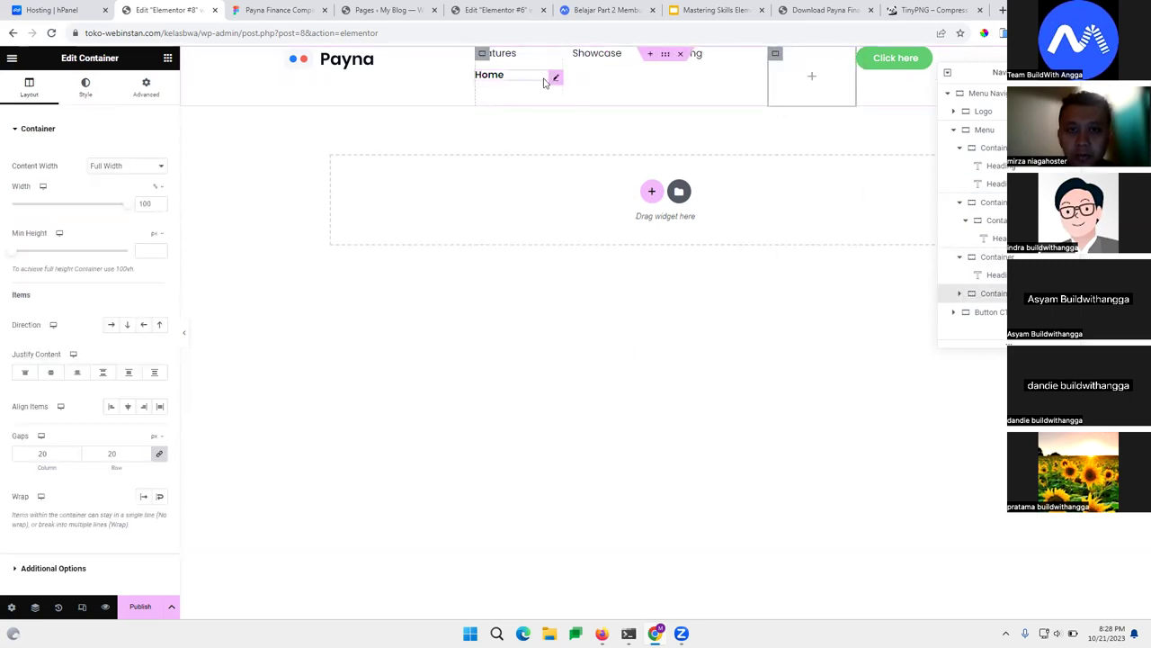
pyautogui.moveTo(554, 78); pyautogui.dragTo(789, 72)
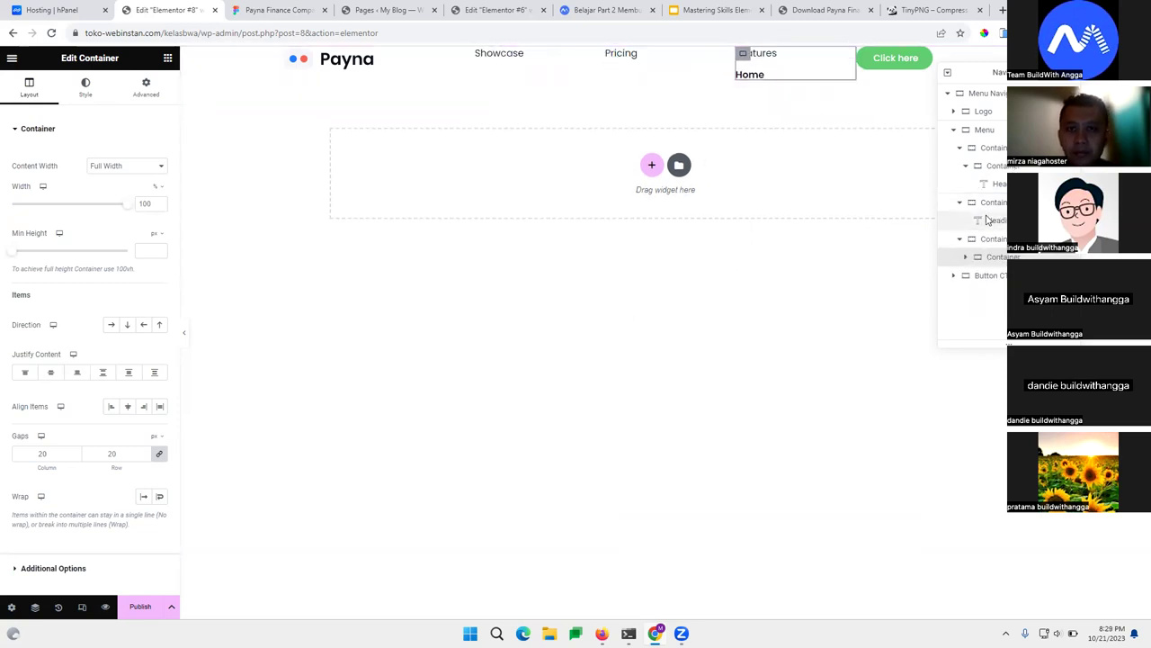
pyautogui.moveTo(987, 219); pyautogui.dragTo(989, 144)
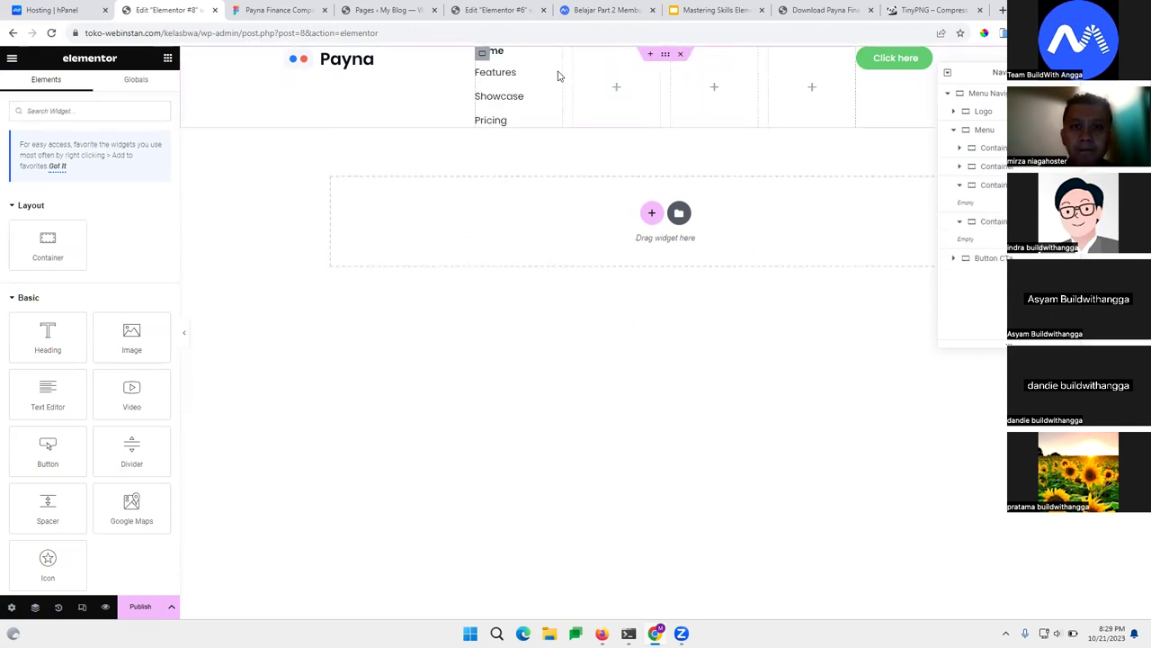
# Step: Place Features in the second navbar column and Pricing in the fourth
pyautogui.click(557, 76)
pyautogui.moveTo(558, 76); pyautogui.dragTo(702, 77)
pyautogui.moveTo(555, 75); pyautogui.dragTo(791, 64)
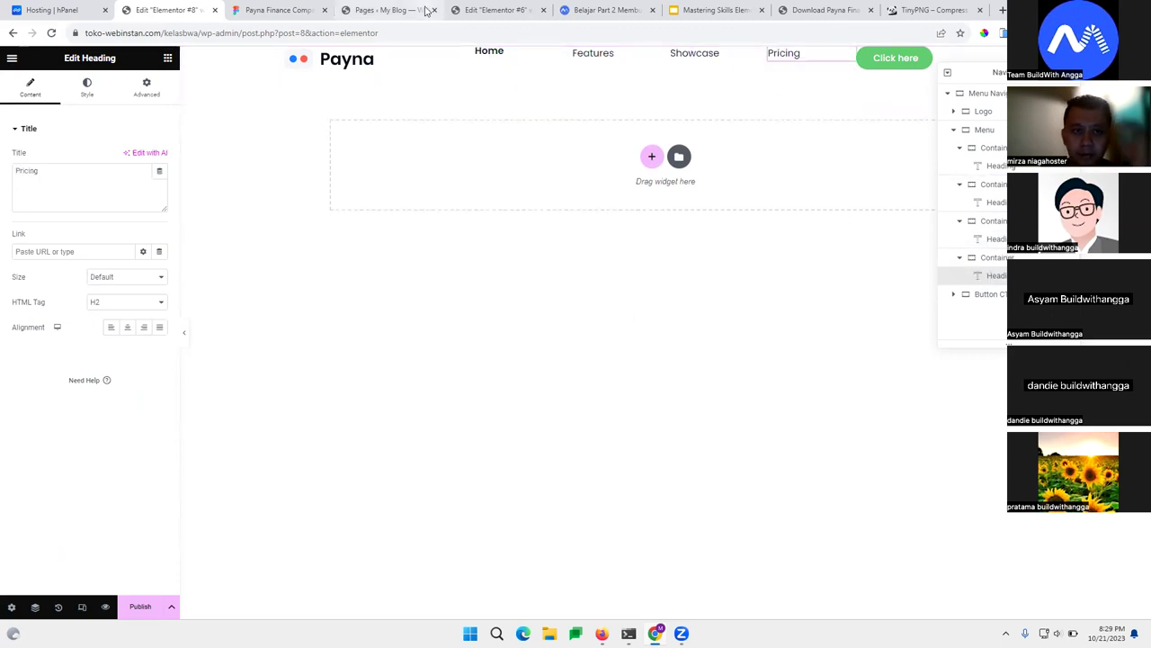
pyautogui.click(256, 10)
# Step: Change the navbar button's label from 'Click here' to 'Sign in'
pyautogui.click(175, 10)
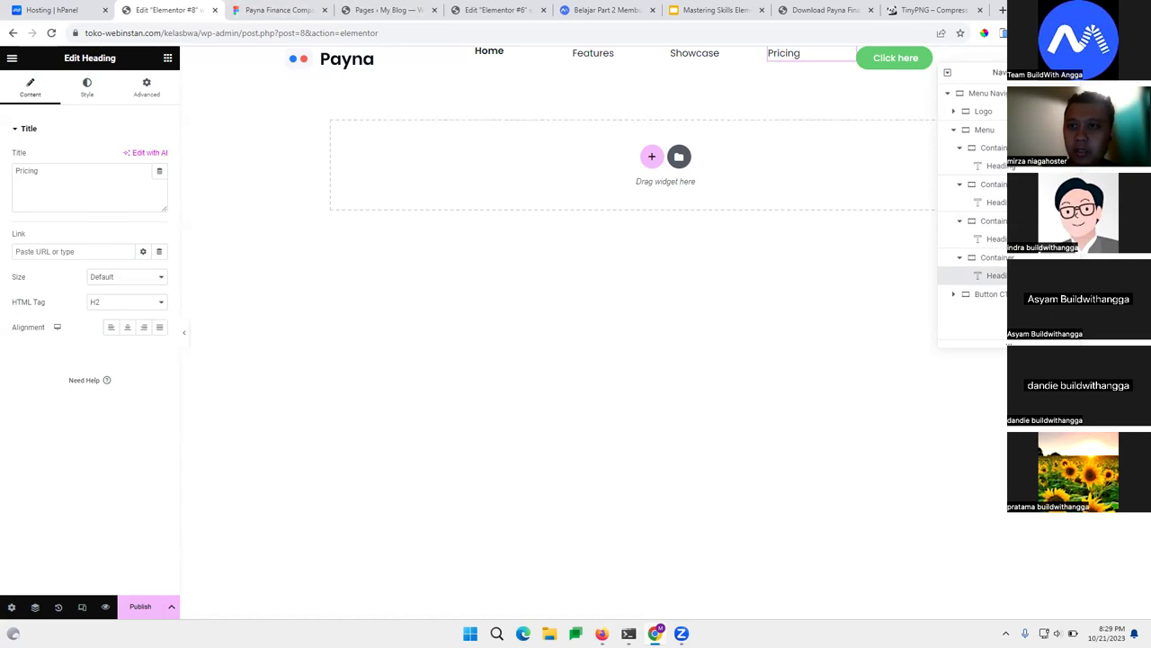
pyautogui.click(896, 57)
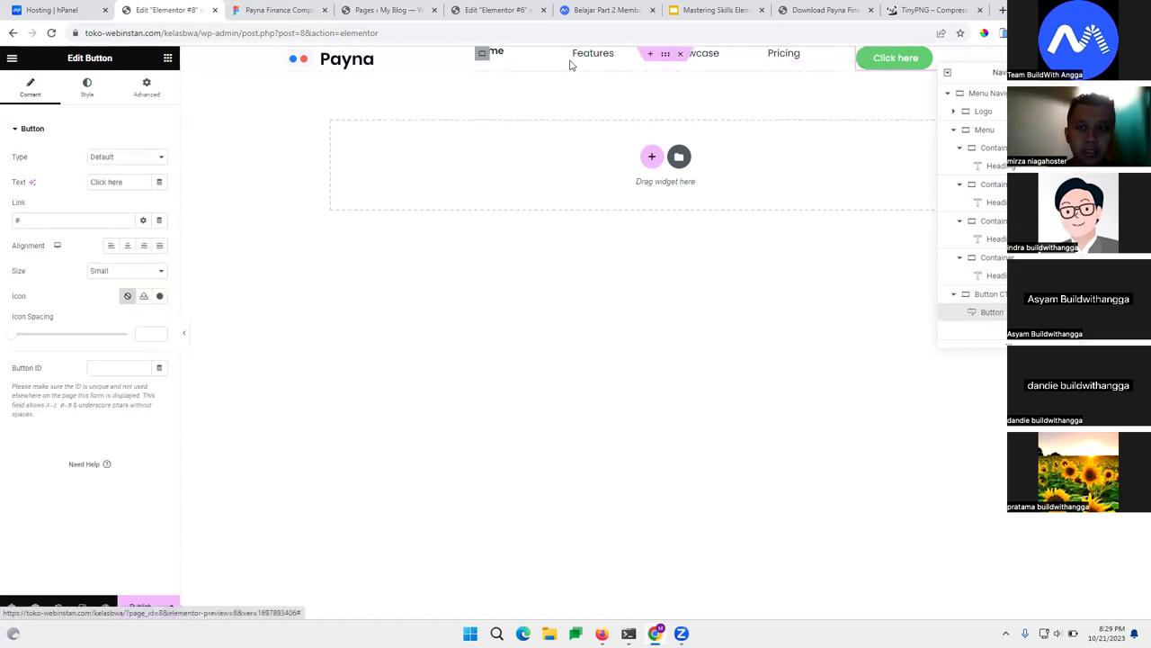
pyautogui.tripleClick(106, 184)
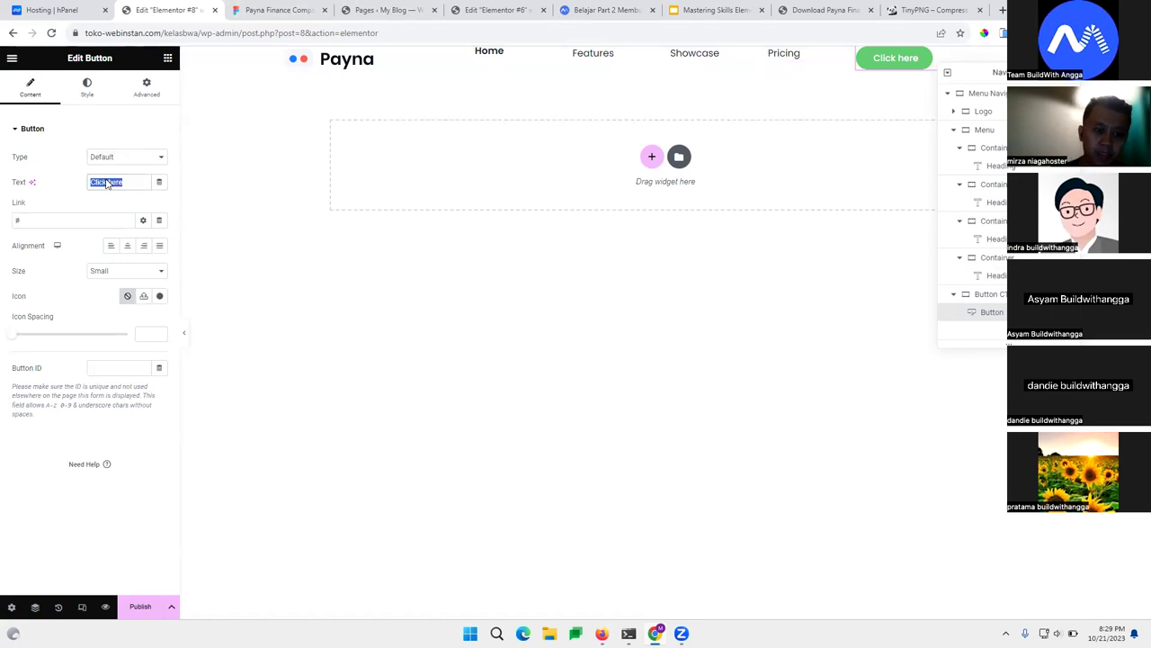
pyautogui.write('Sign in')
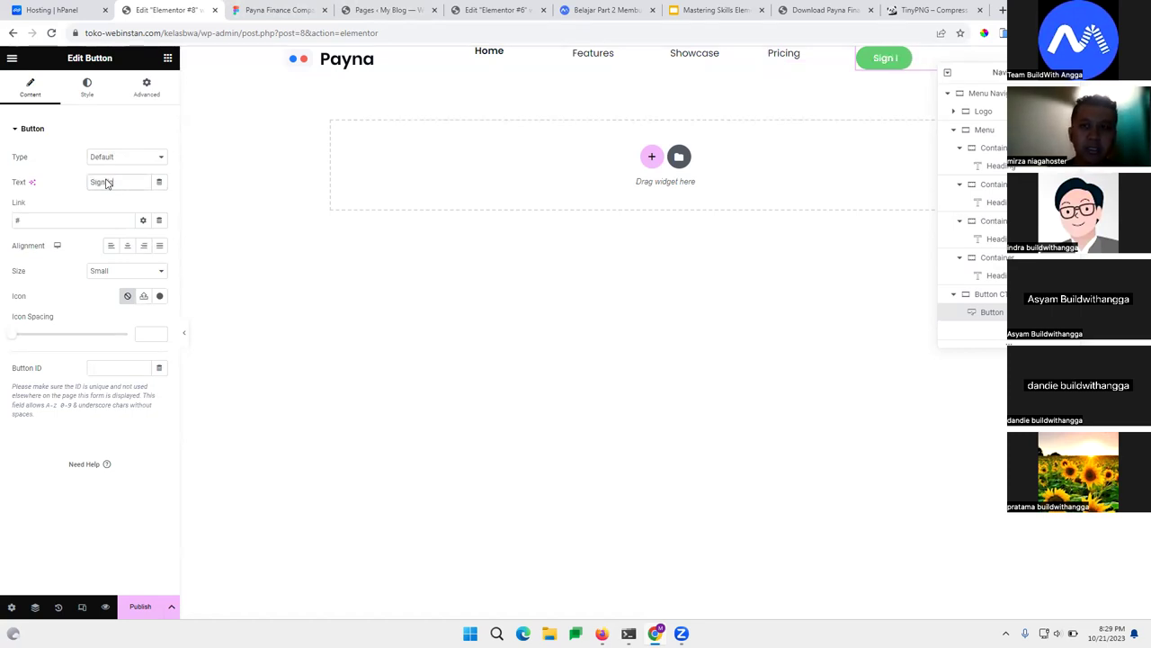
# Step: Give the Sign In button the global Text Grey Button font
pyautogui.click(90, 106)
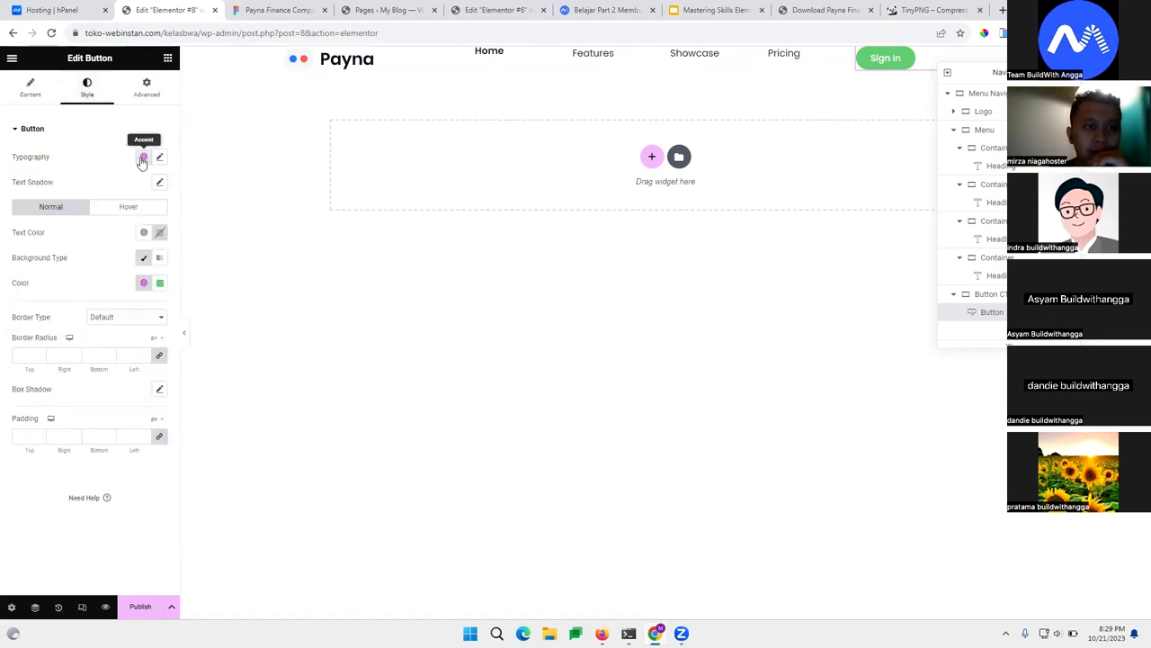
pyautogui.click(143, 157)
pyautogui.scroll(-2, 128, 275)
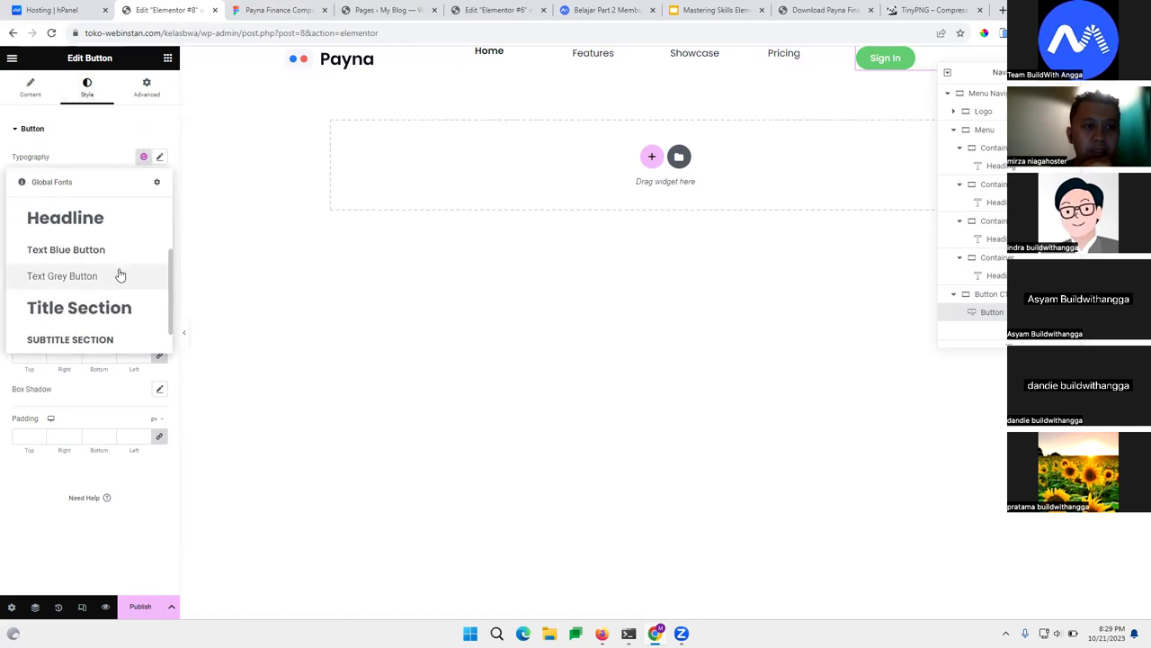
pyautogui.click(118, 273)
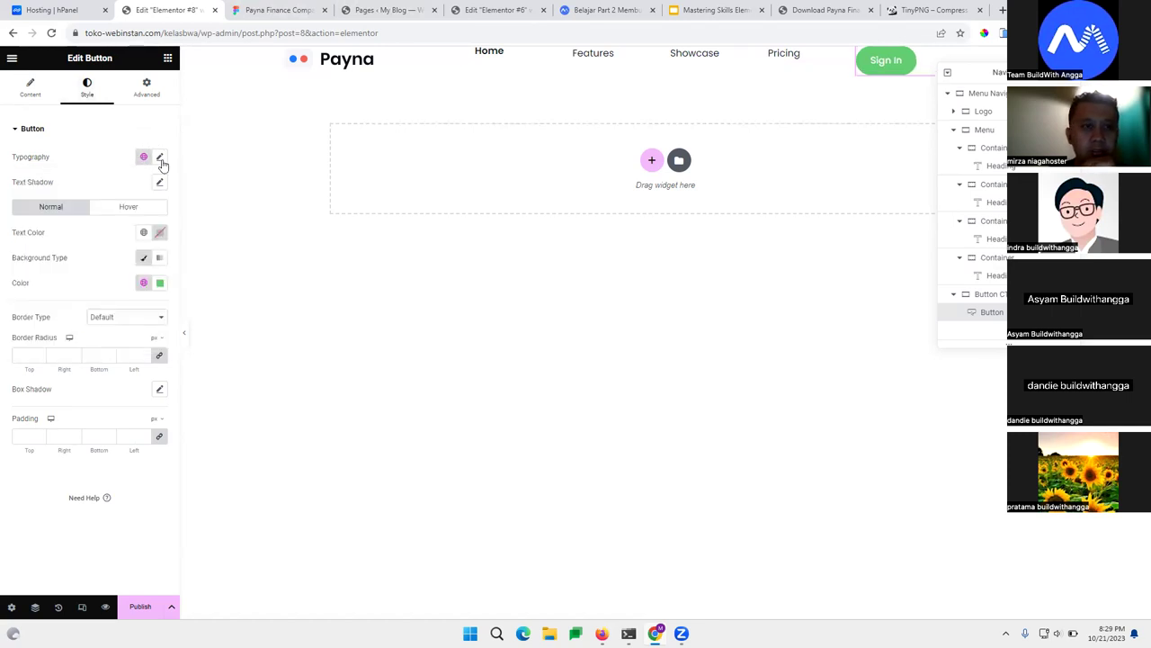
pyautogui.click(275, 10)
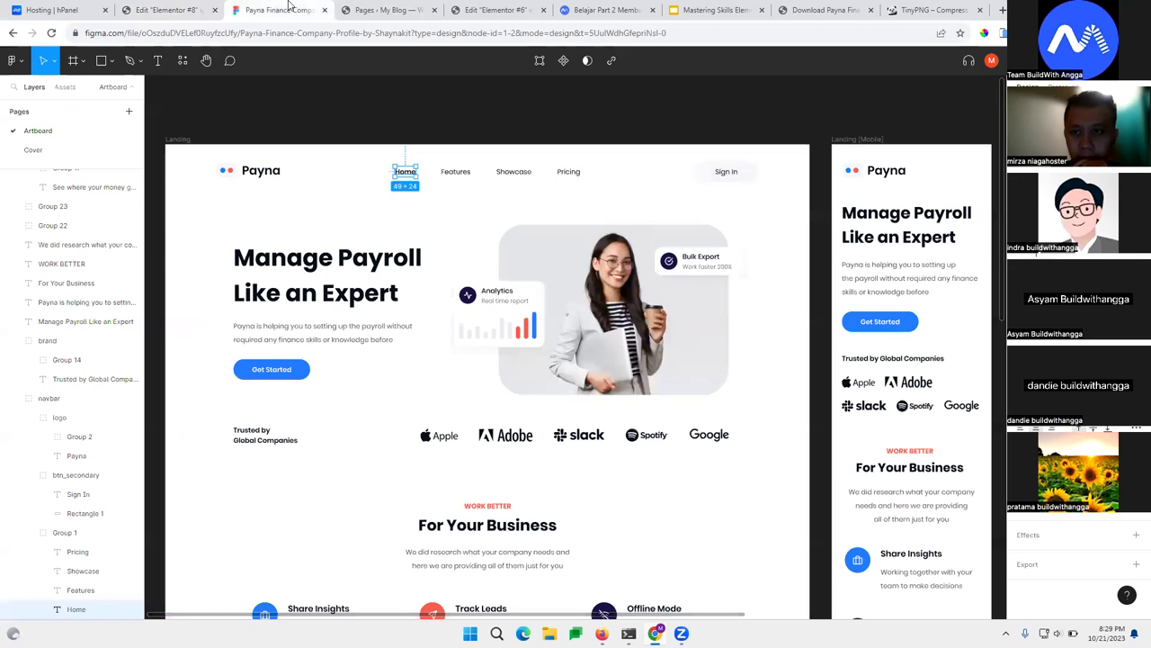
# Step: Inspect the Sign In text layer in Figma, measuring 150 × 24
pyautogui.doubleClick(751, 180)
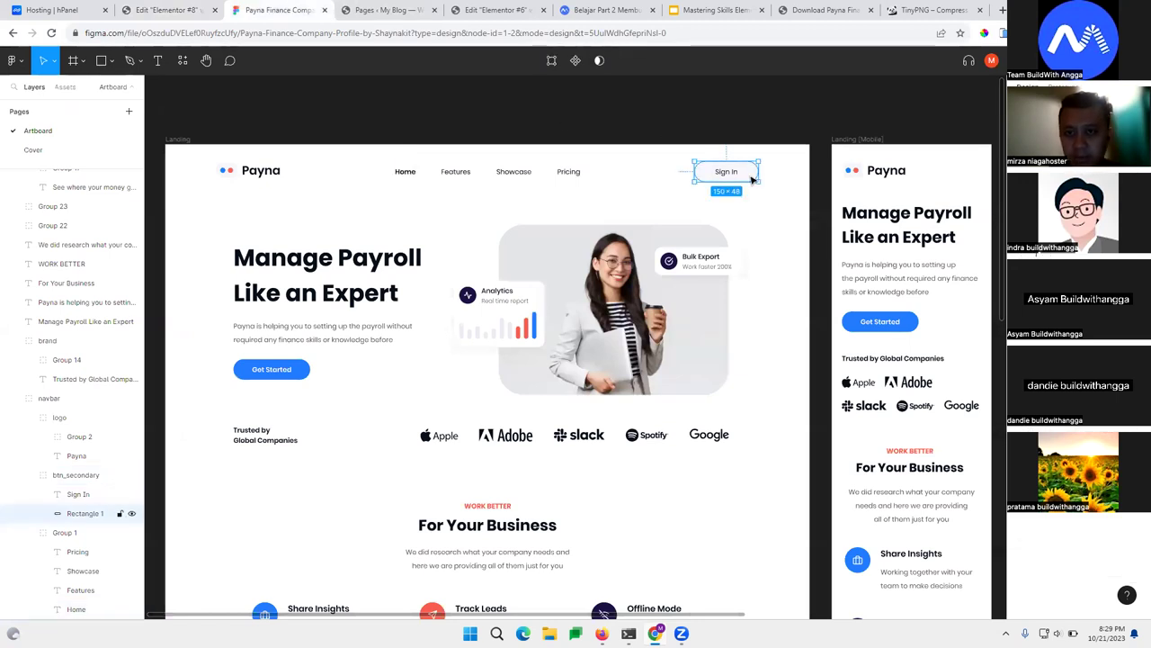
pyautogui.press('alt')
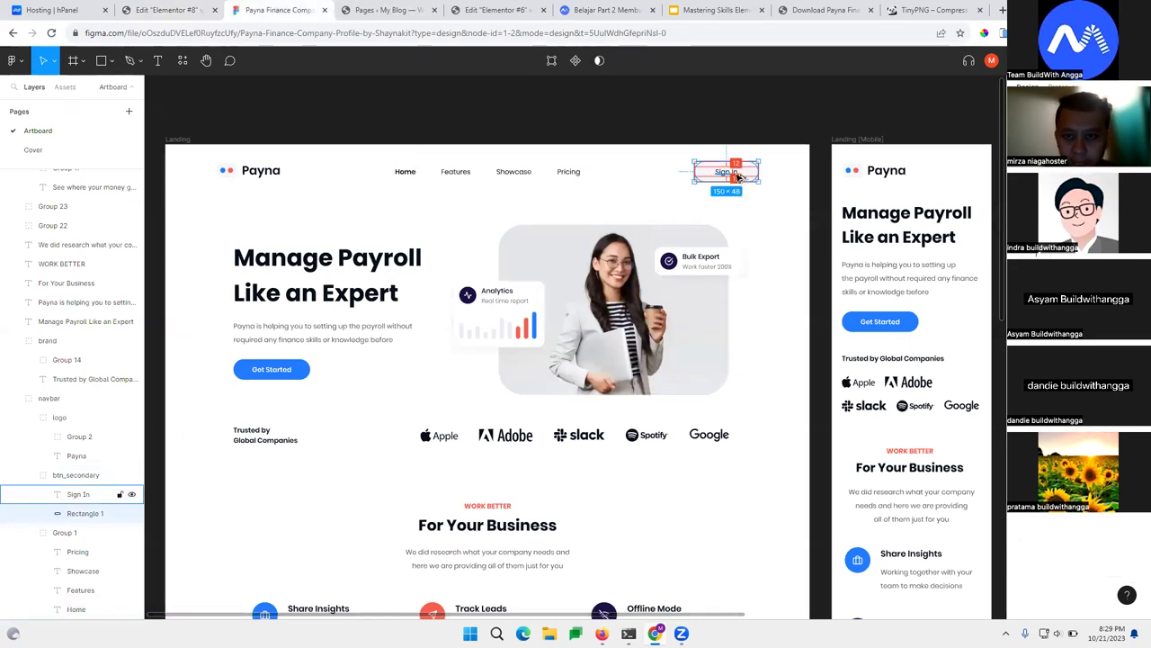
pyautogui.click(724, 171)
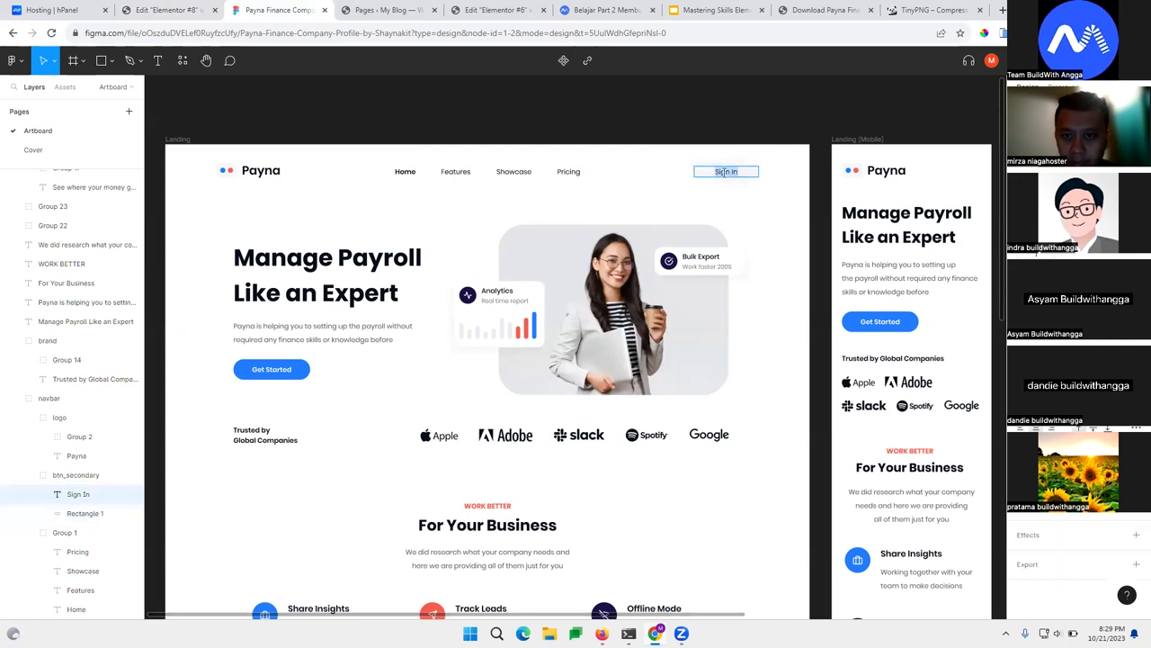
pyautogui.click(726, 172)
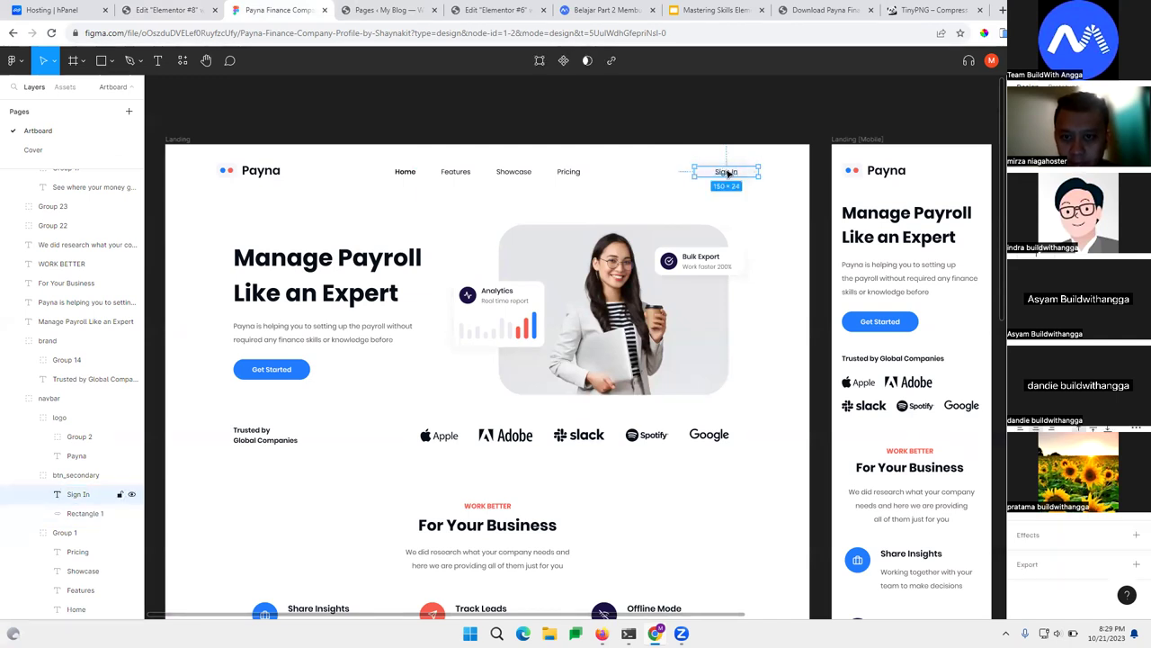
pyautogui.doubleClick(728, 171)
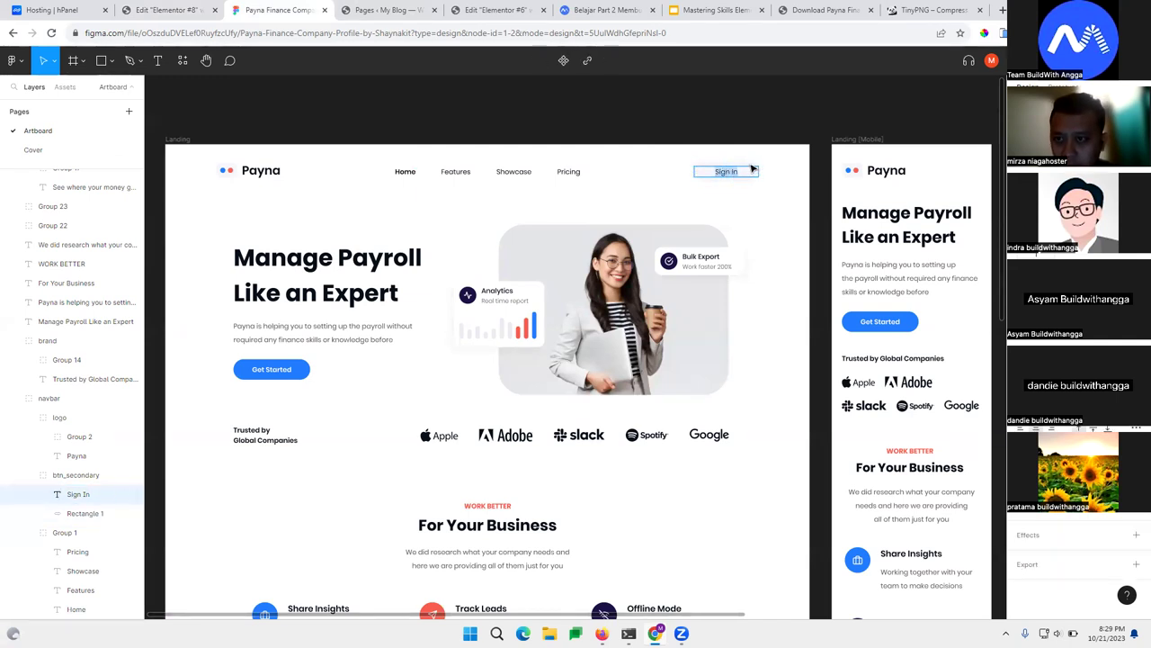
pyautogui.press('Escape')
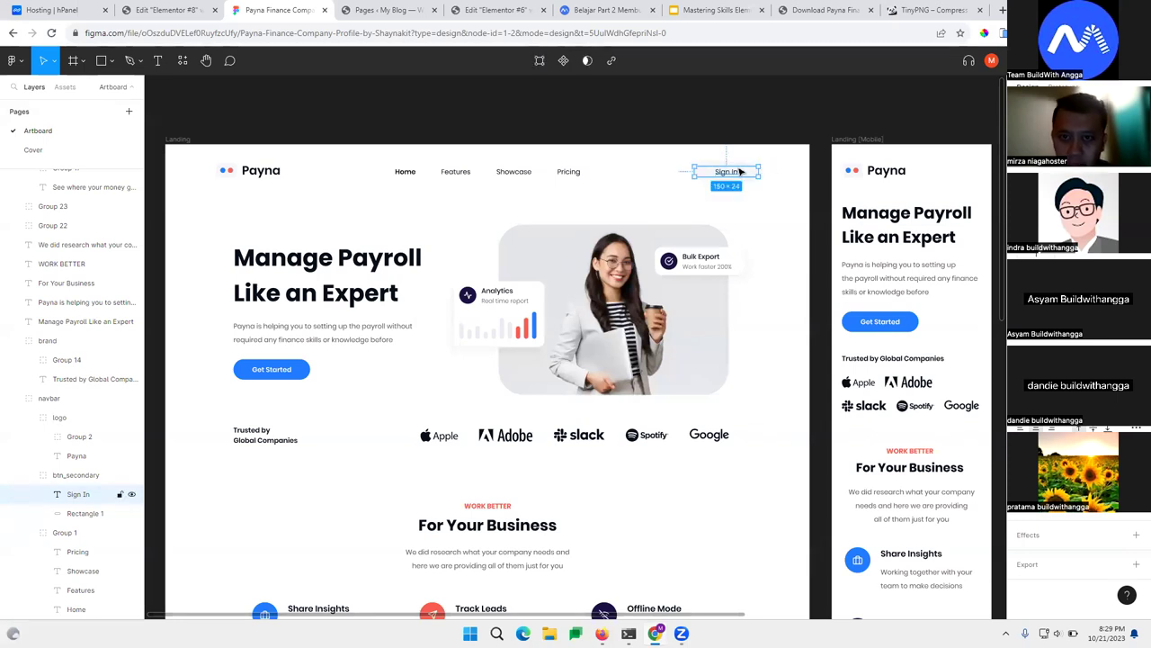
pyautogui.press('Escape')
# Step: Check the btn_secondary button group measures 150 × 48, then return to Elementor
pyautogui.doubleClick(705, 176)
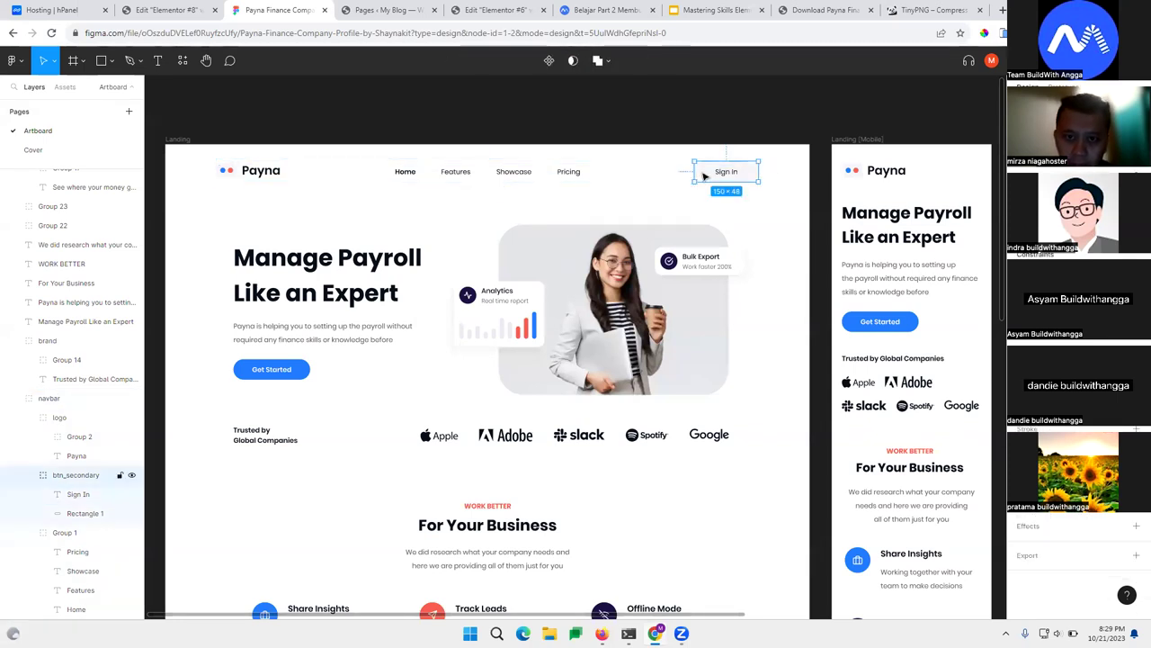
pyautogui.doubleClick(735, 173)
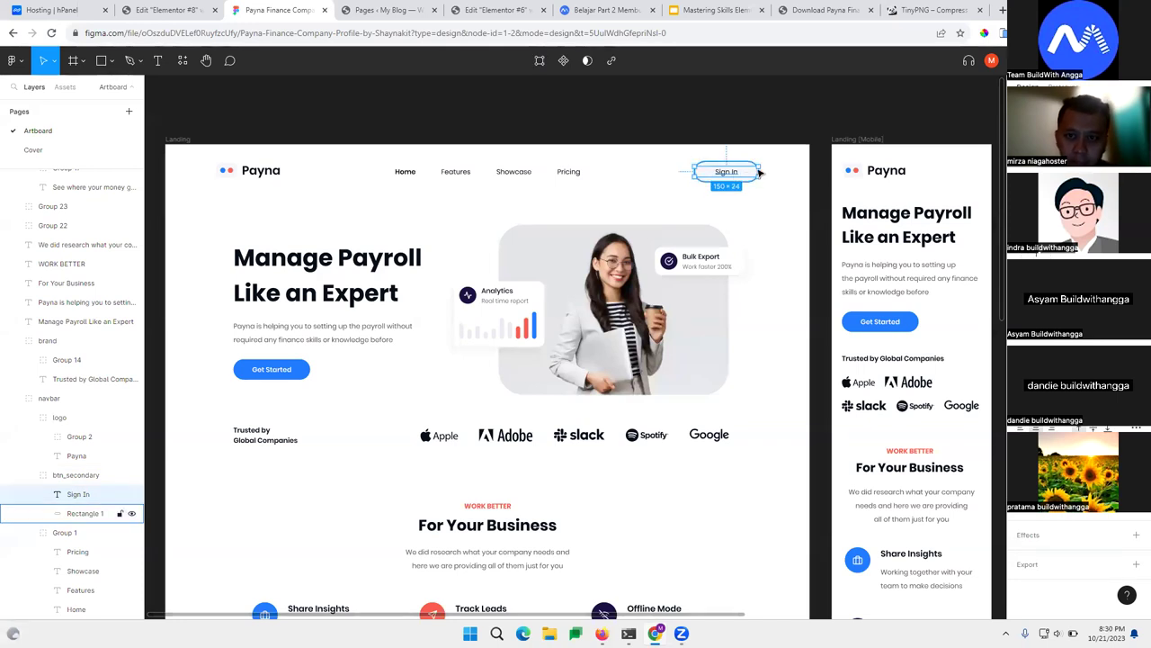
pyautogui.doubleClick(737, 171)
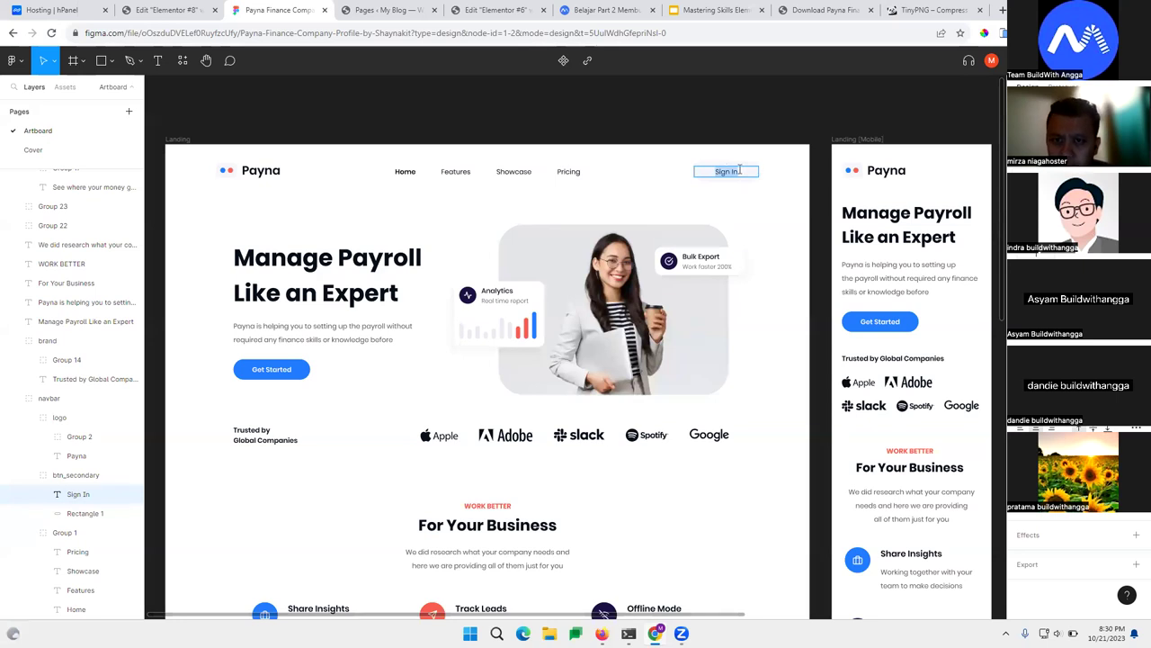
pyautogui.click(90, 493)
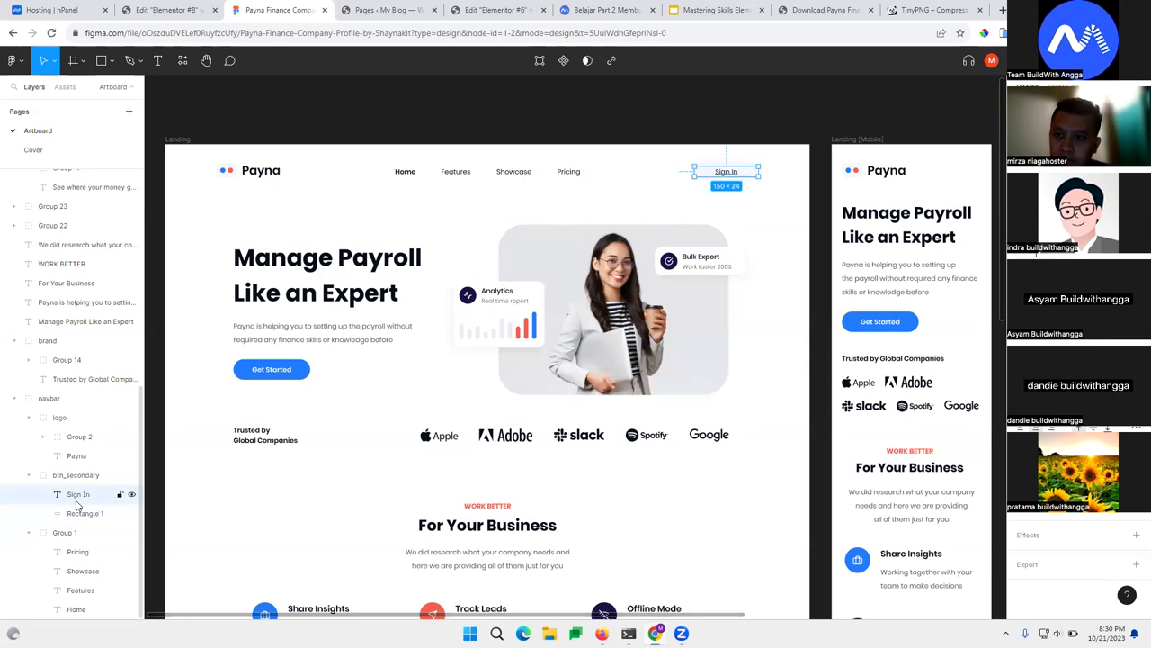
pyautogui.click(76, 474)
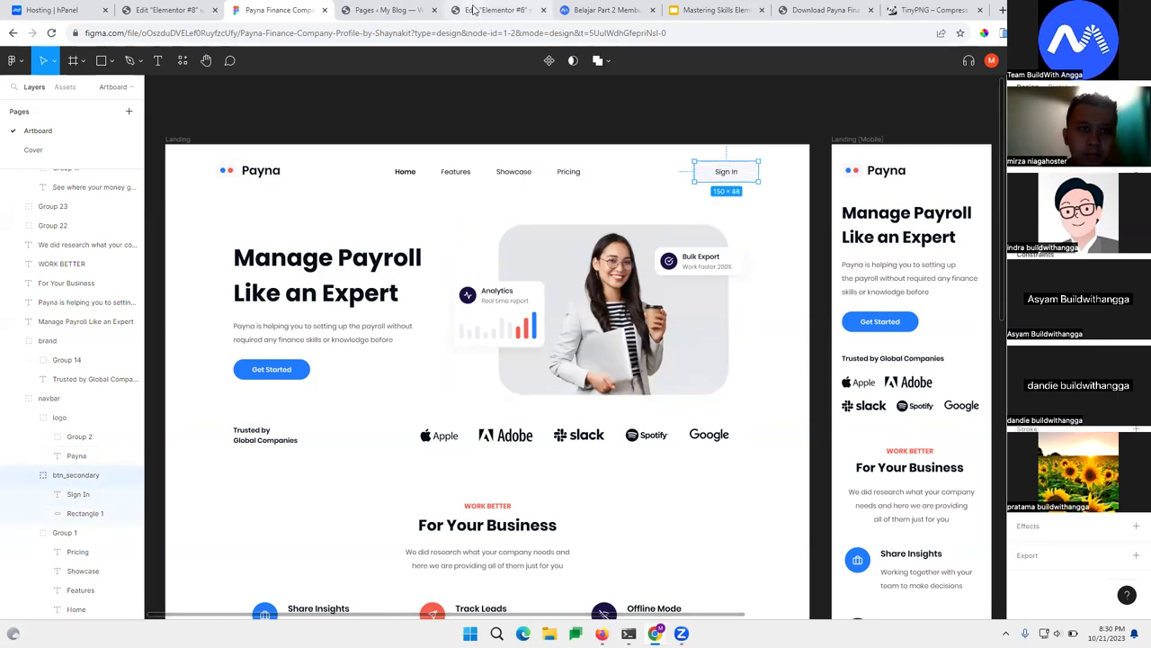
pyautogui.click(135, 9)
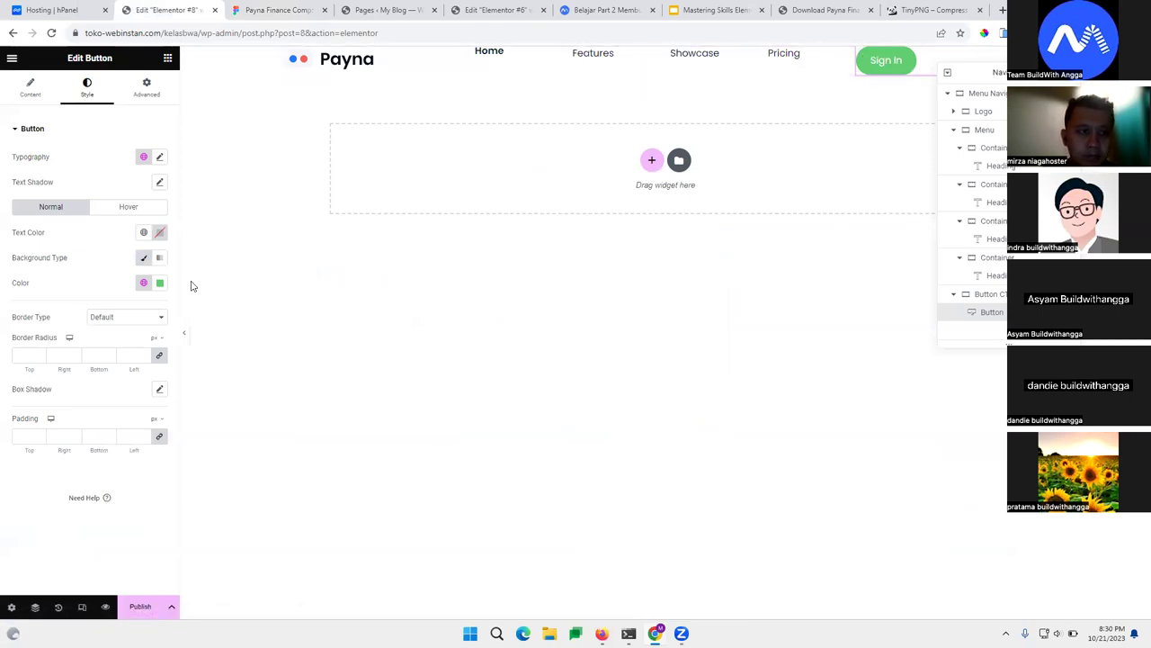
# Step: Set the Sign In button background to global White and its text to global Black
pyautogui.click(143, 282)
pyautogui.scroll(-1, 87, 395)
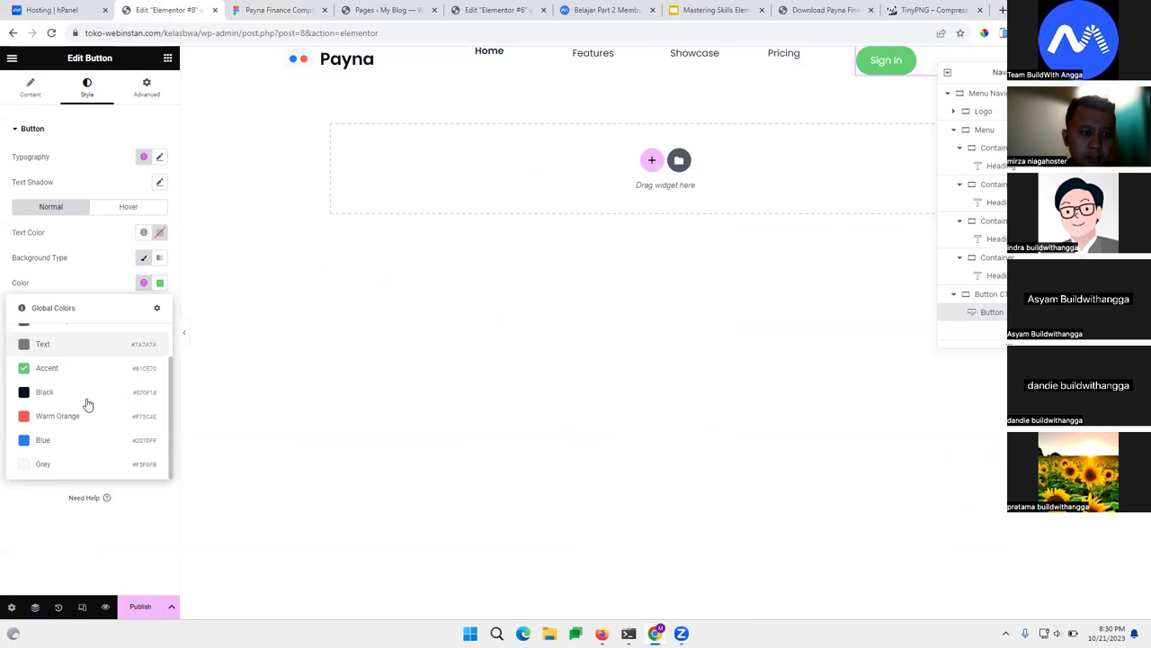
pyautogui.click(69, 459)
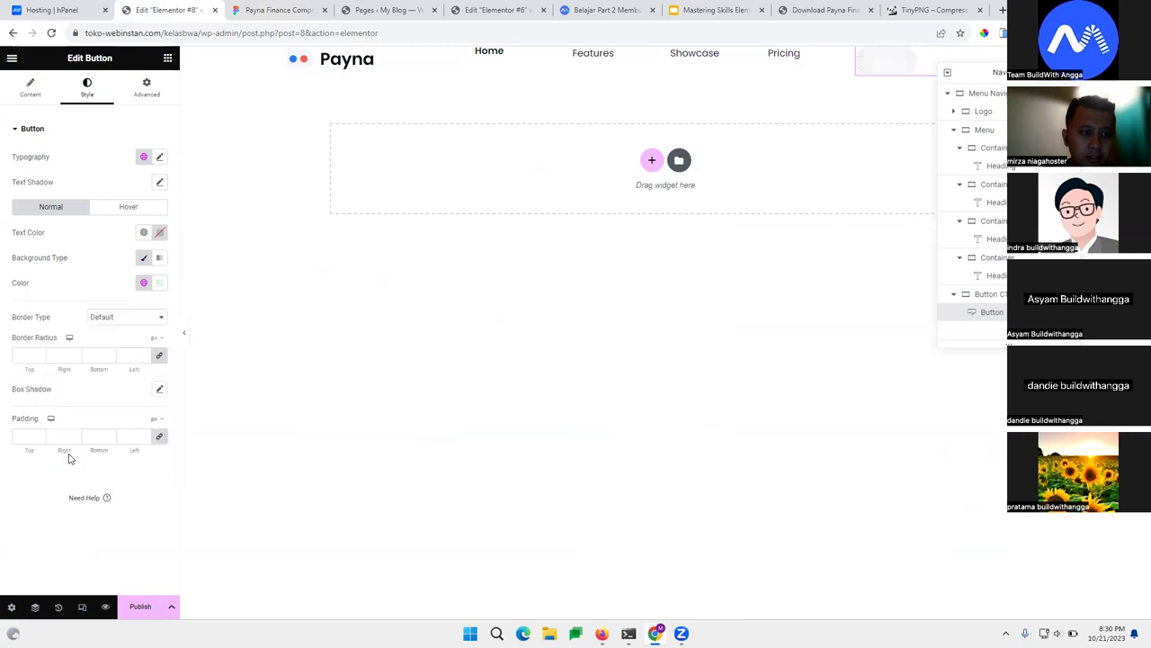
pyautogui.click(143, 233)
pyautogui.click(96, 382)
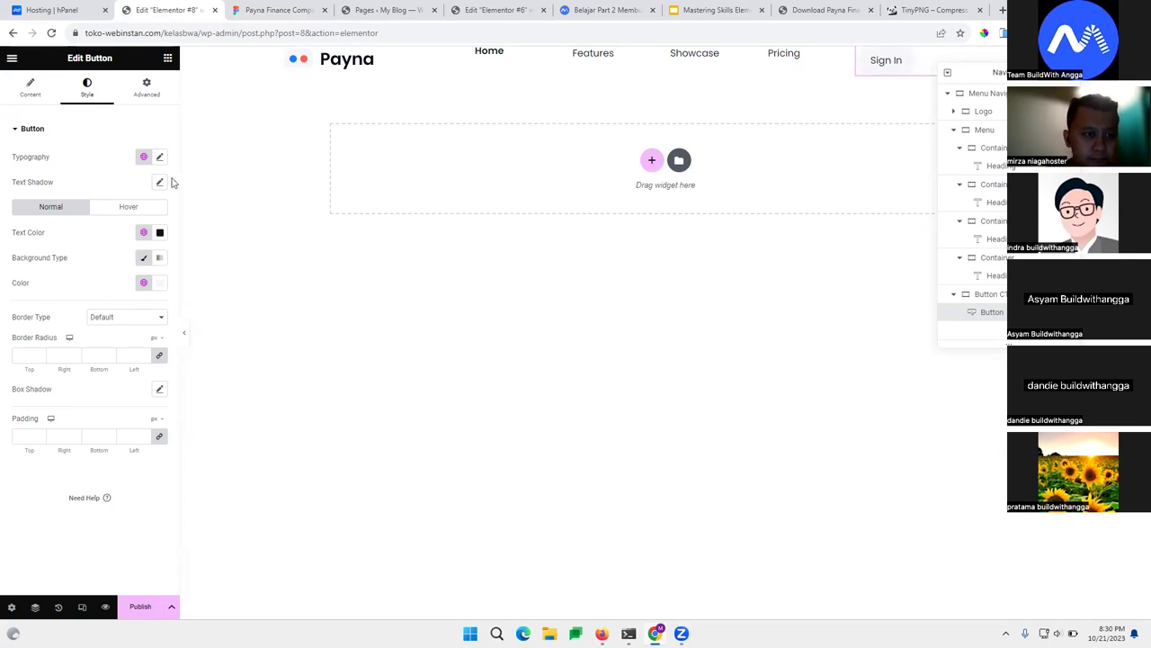
# Step: Glance at the button's content settings, then go back to Style and select Padding Top
pyautogui.click(29, 87)
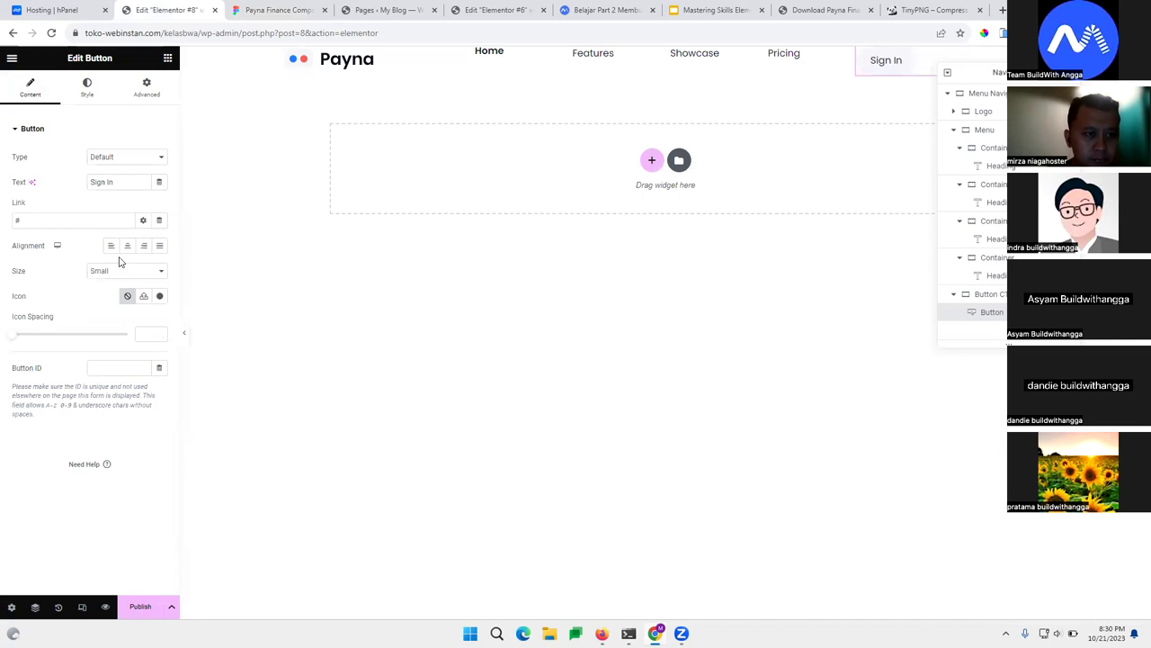
pyautogui.click(88, 90)
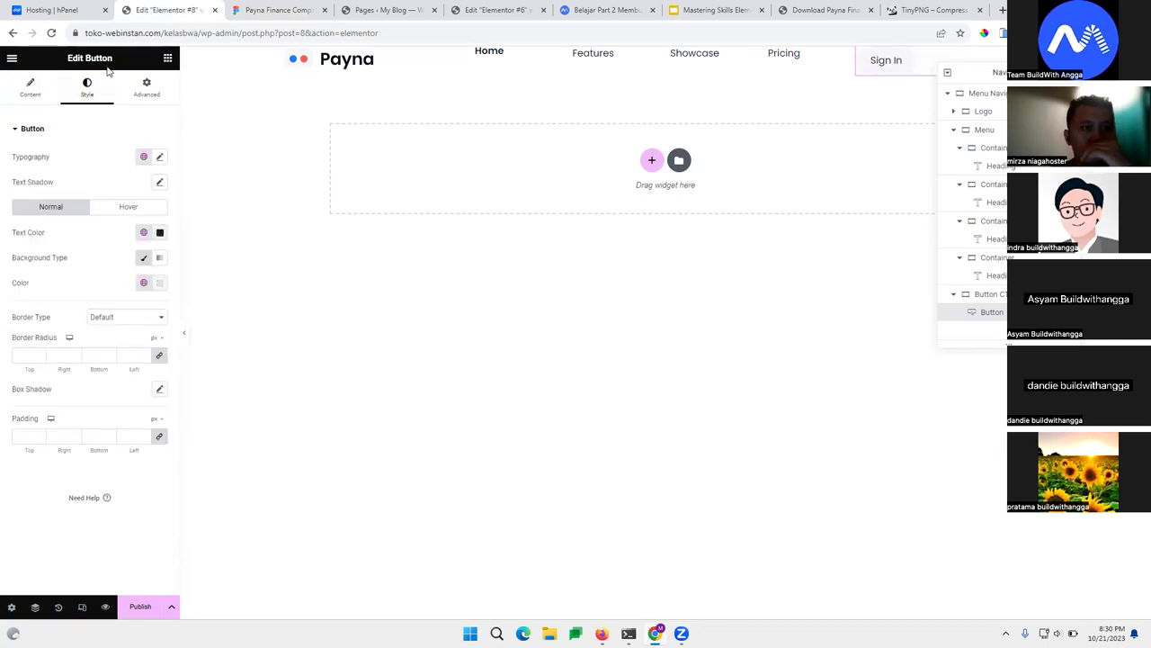
pyautogui.click(27, 435)
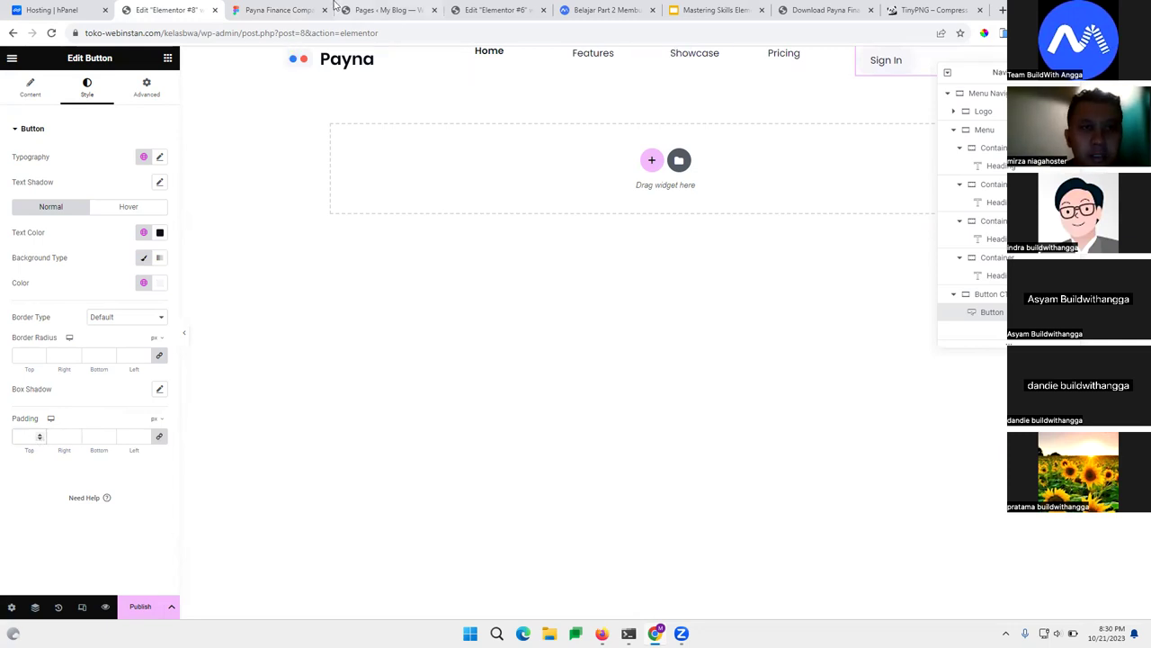
# Step: In Figma, zoom in on the Sign In button of the design
pyautogui.click(306, 10)
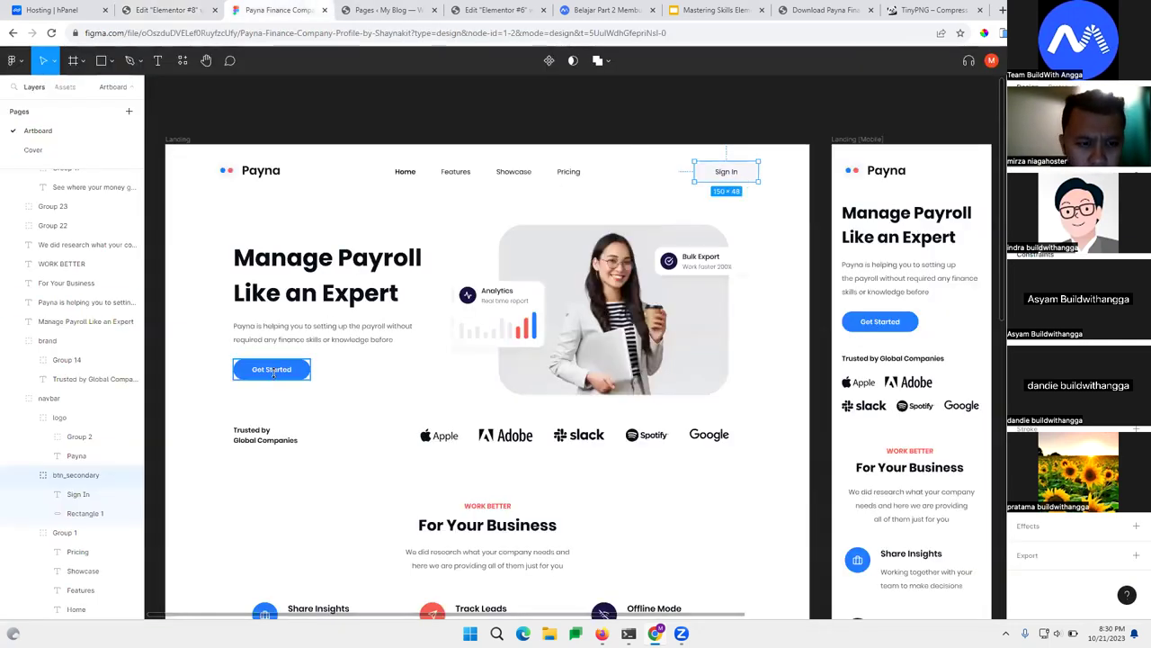
pyautogui.click(274, 370)
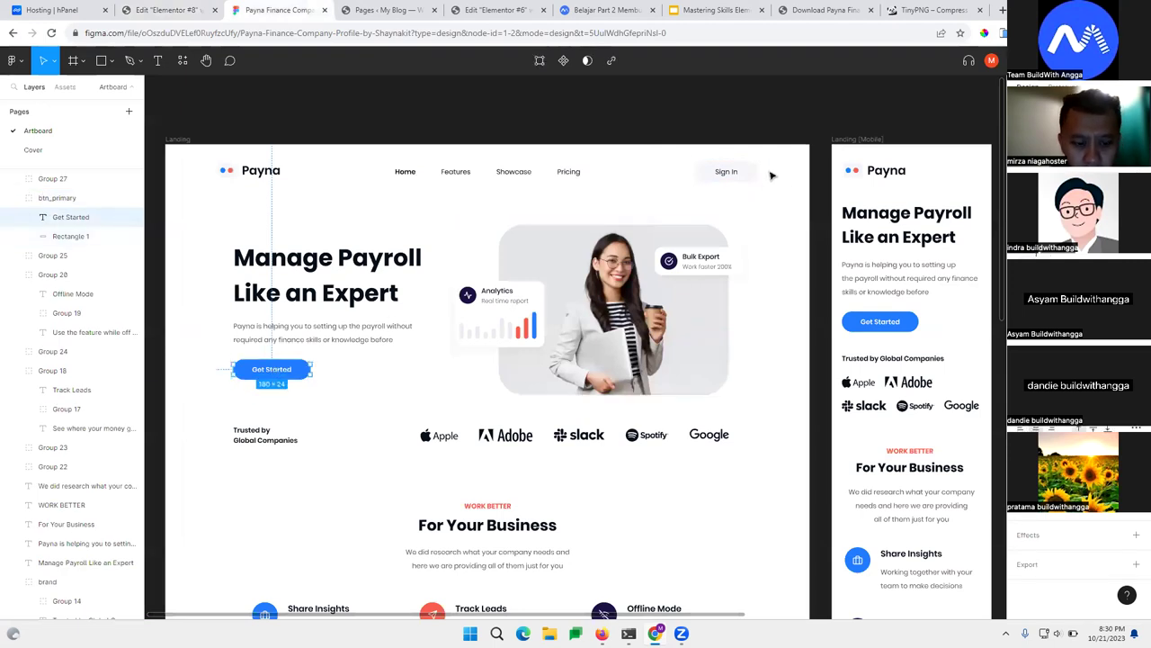
pyautogui.click(741, 165)
pyautogui.click(740, 165)
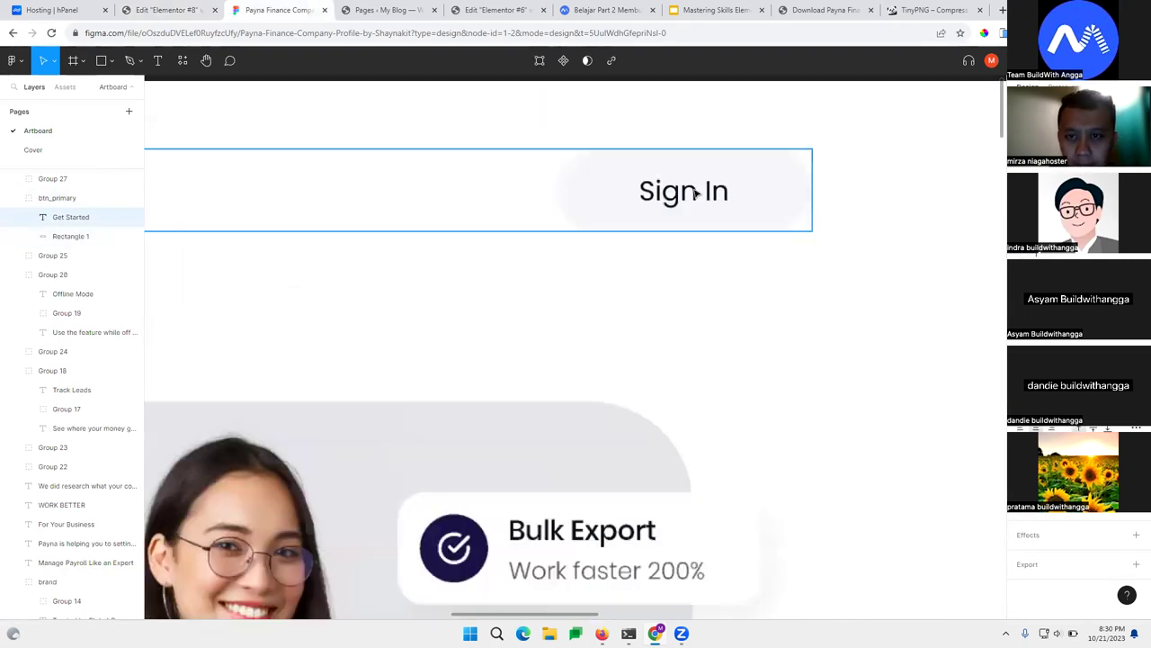
# Step: Shrink the Sign In text box to fit and read its 12 px vertical, 46 px side spacing
pyautogui.doubleClick(699, 207)
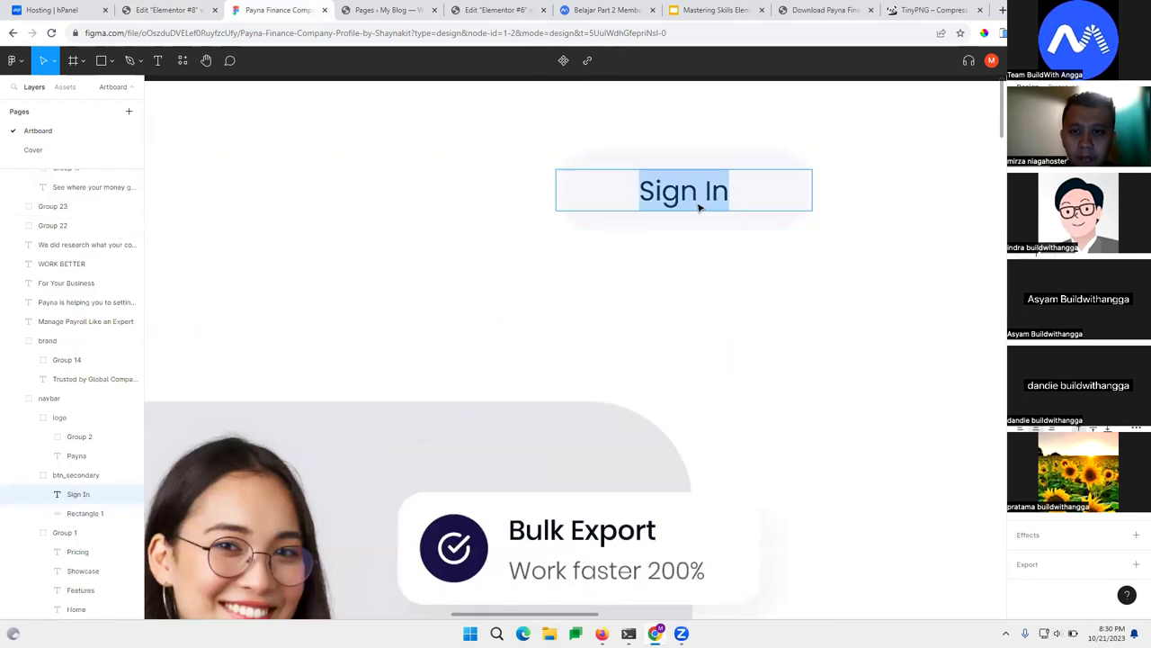
pyautogui.press('Escape')
pyautogui.moveTo(813, 192); pyautogui.dragTo(697, 196)
pyautogui.moveTo(781, 200)
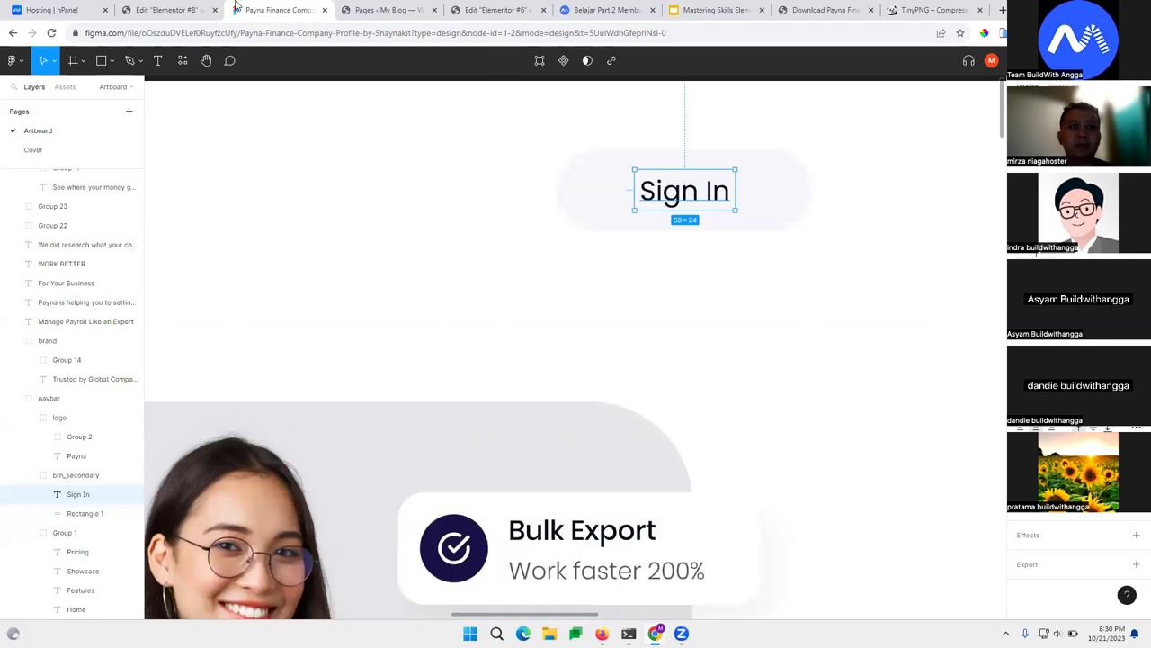
pyautogui.click(194, 9)
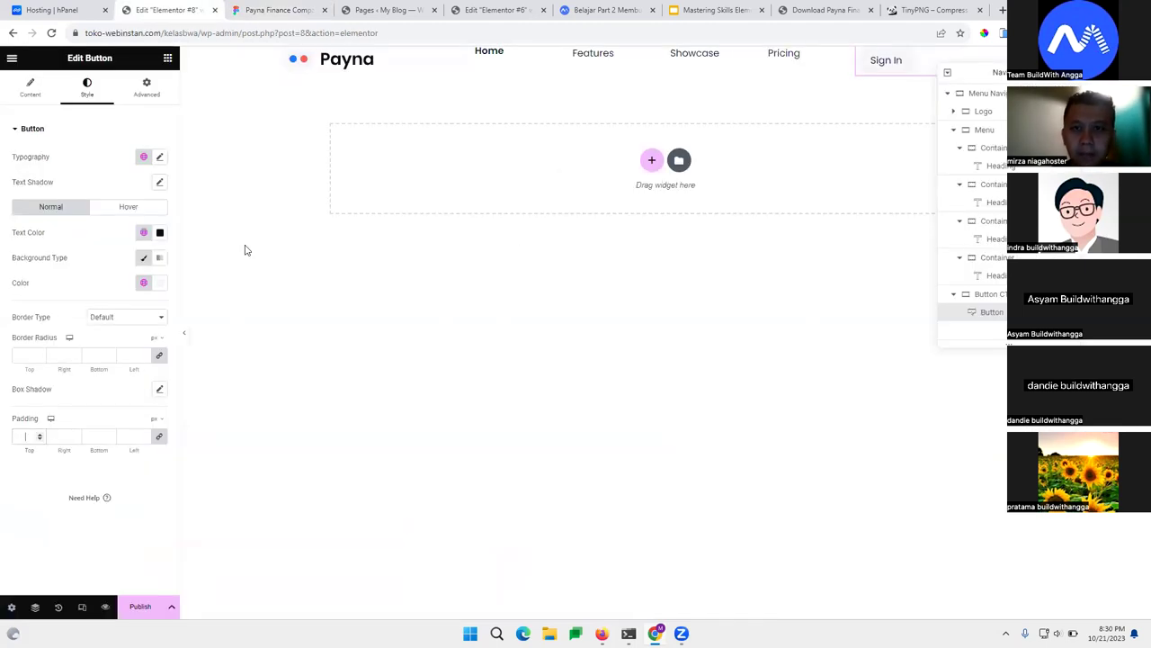
# Step: Enter 12 px top padding, unlink the sides, and give left and right 46 px padding
pyautogui.click(257, 9)
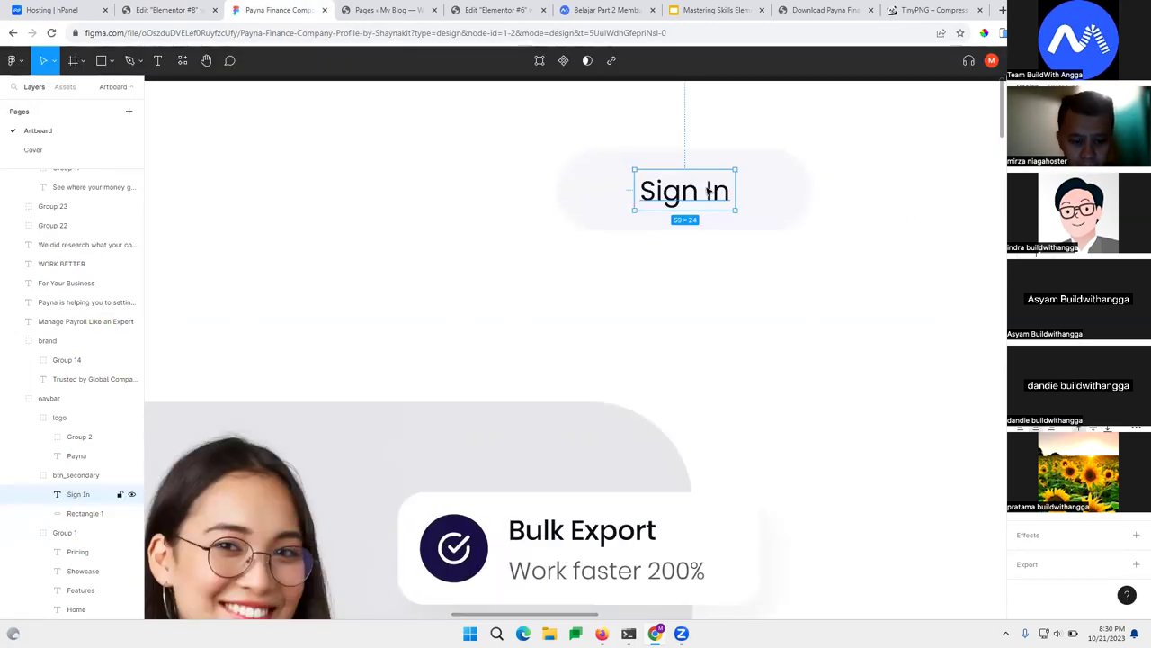
pyautogui.click(122, 9)
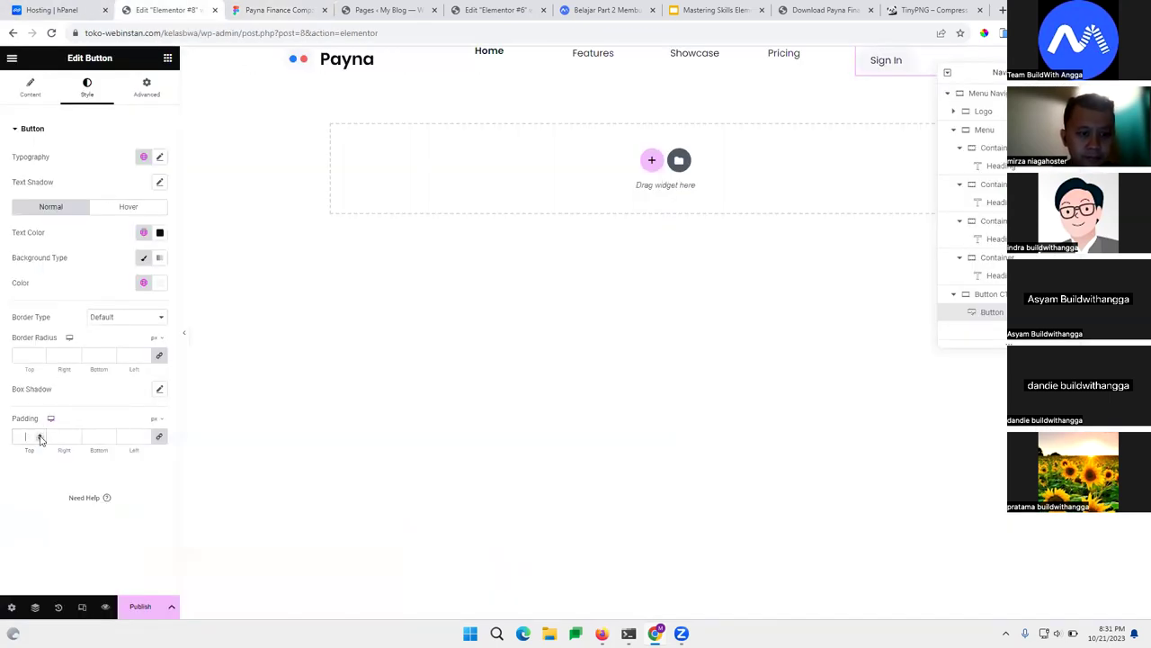
pyautogui.write('2')
pyautogui.click(159, 435)
pyautogui.write('46')
pyautogui.click(144, 434)
pyautogui.write('45')
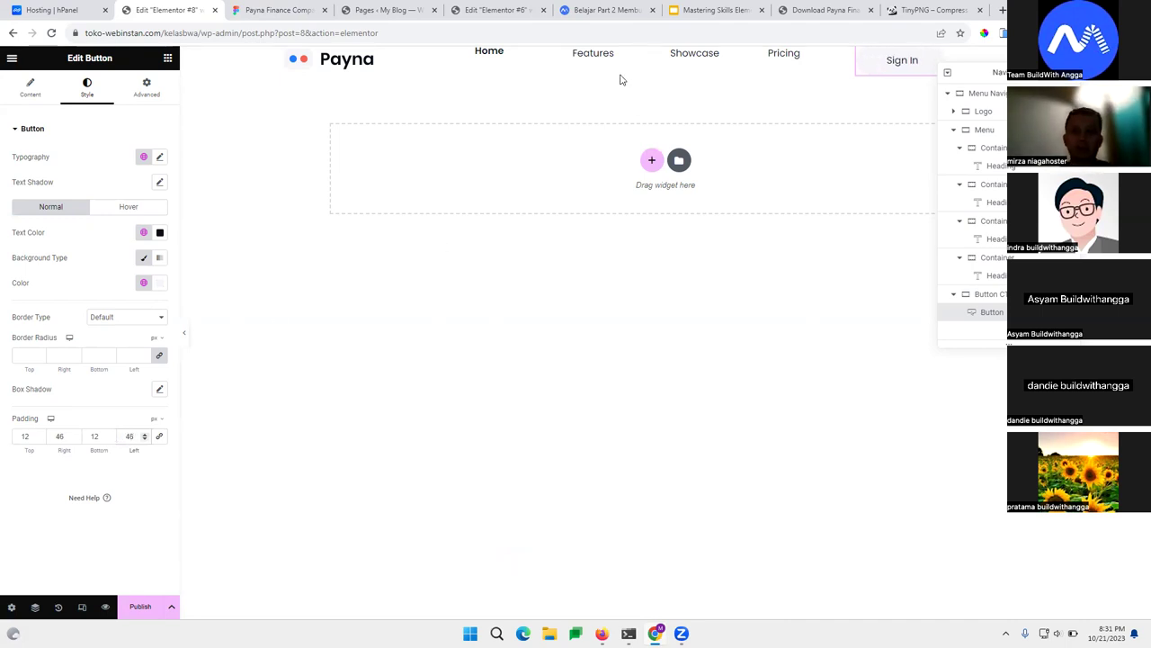
pyautogui.click(1079, 72)
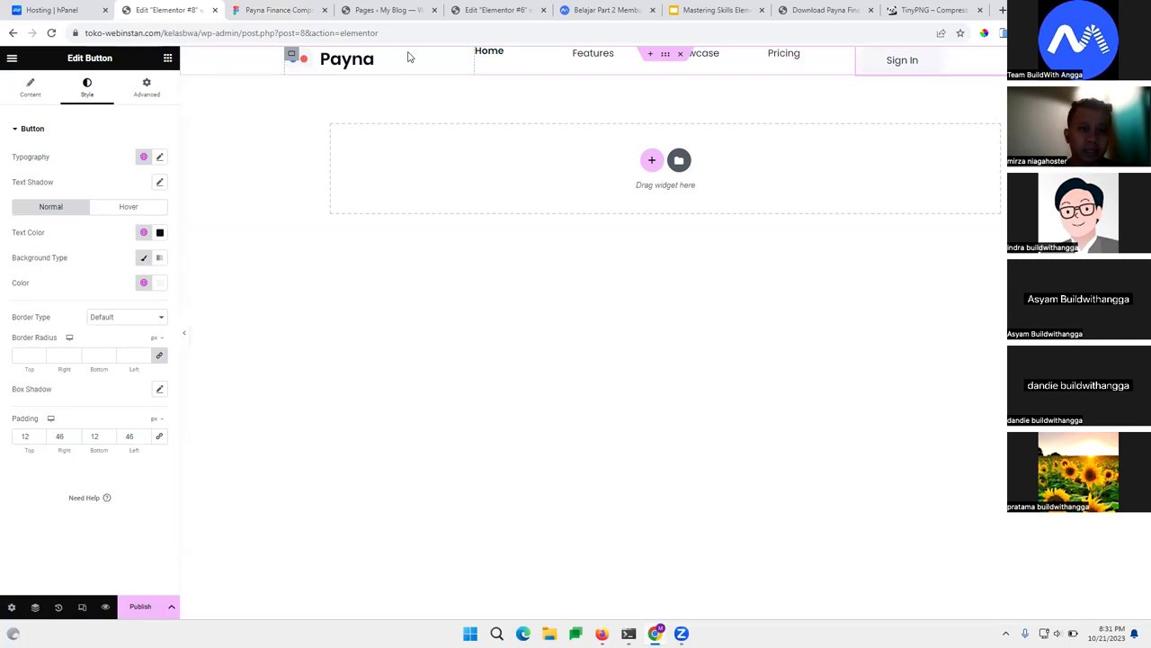
# Step: Centre the Payna logo vertically, then centre the Menu container's links horizontally and vertically
pyautogui.click(292, 57)
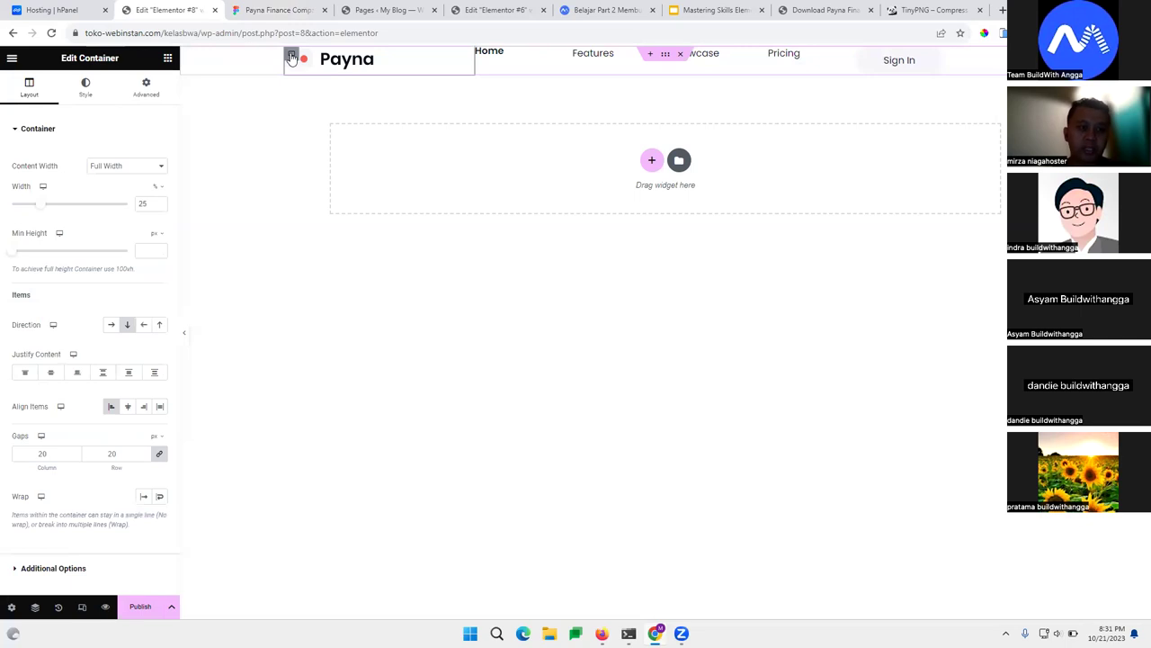
pyautogui.click(51, 374)
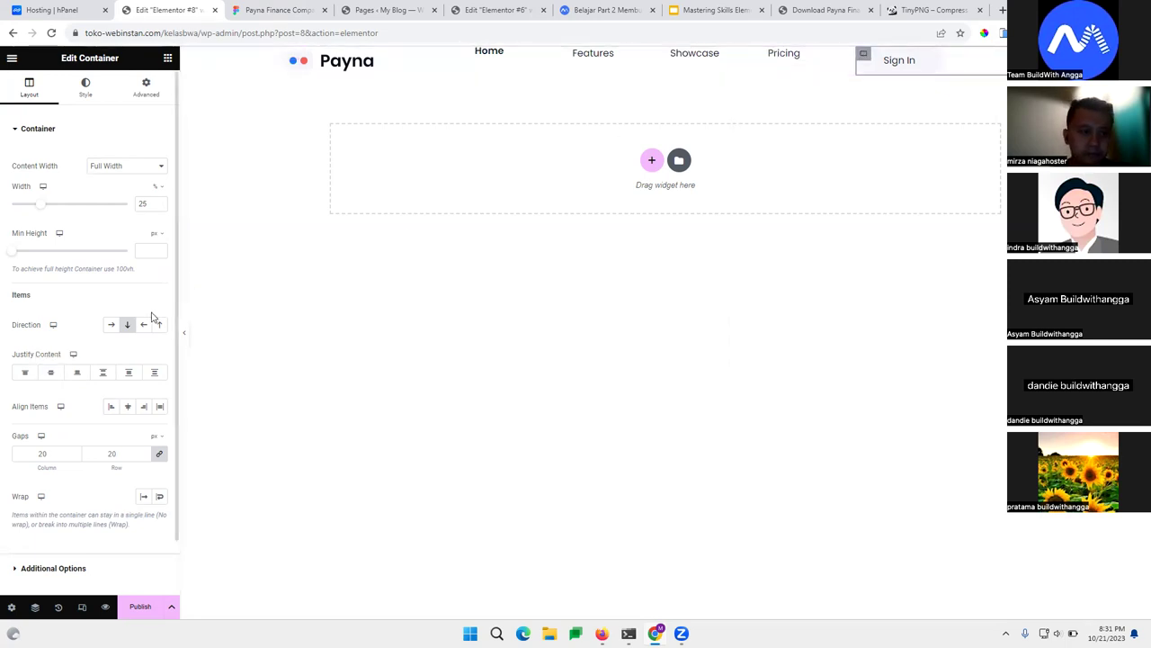
pyautogui.click(481, 53)
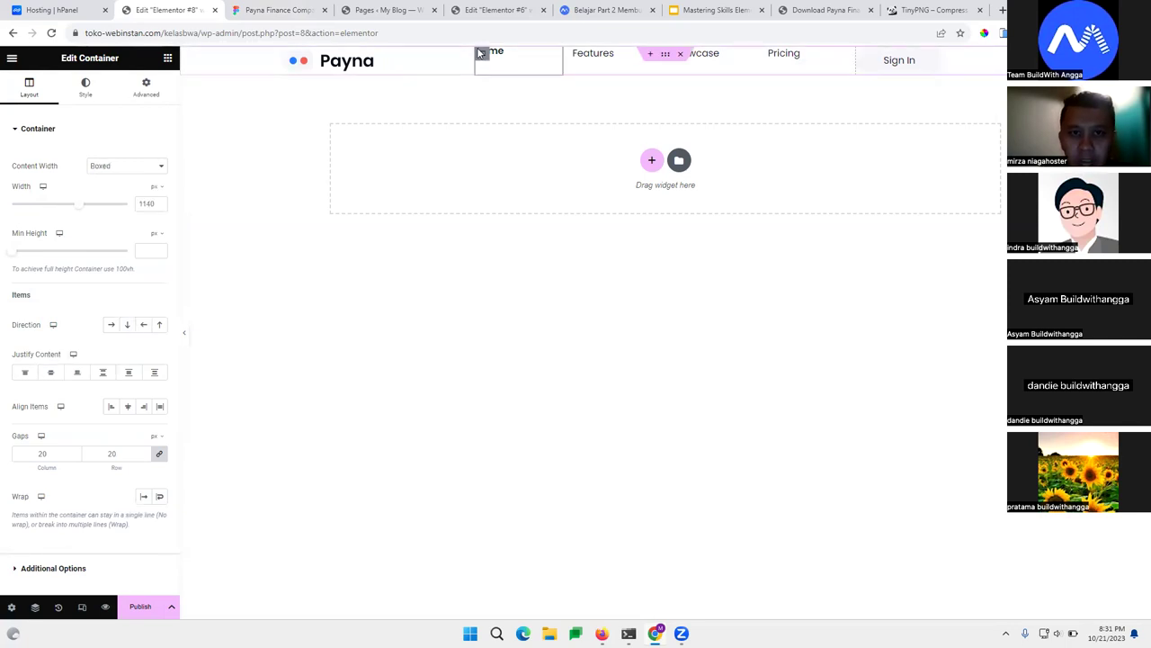
pyautogui.rightClick(481, 53)
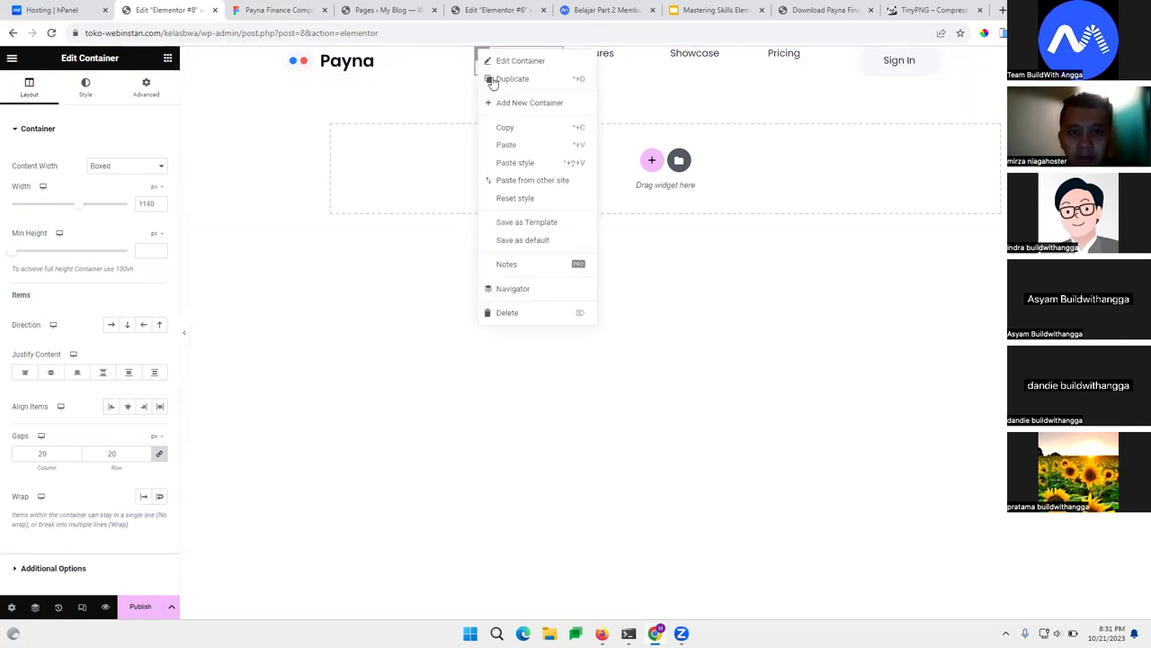
pyautogui.click(556, 288)
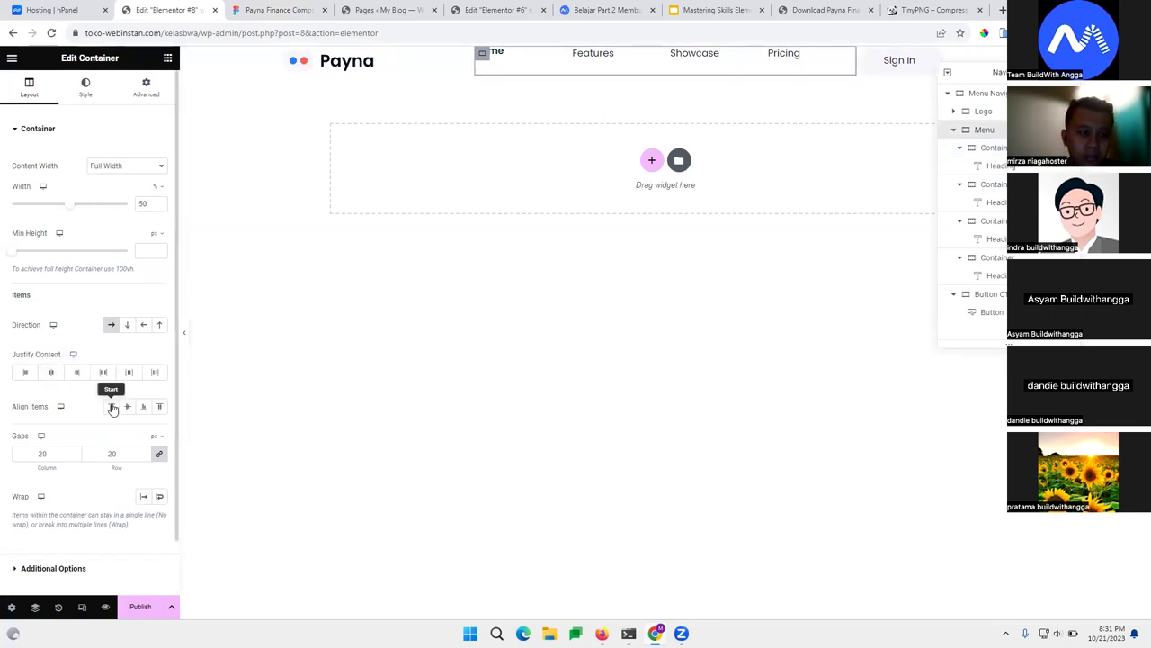
pyautogui.click(50, 371)
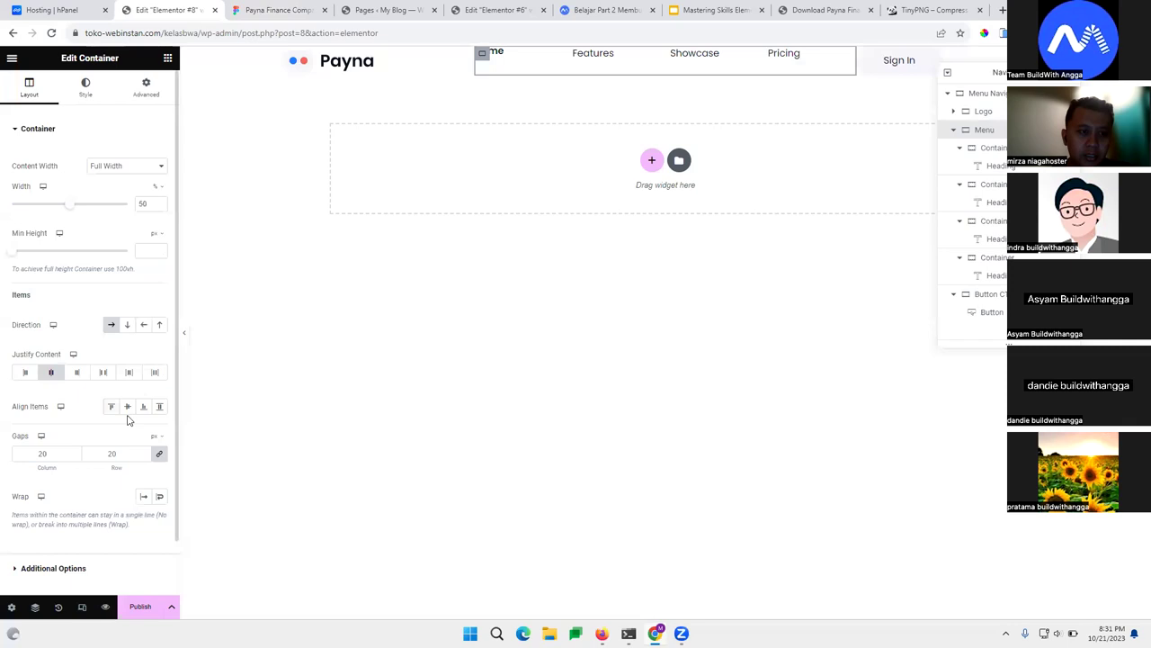
pyautogui.click(126, 408)
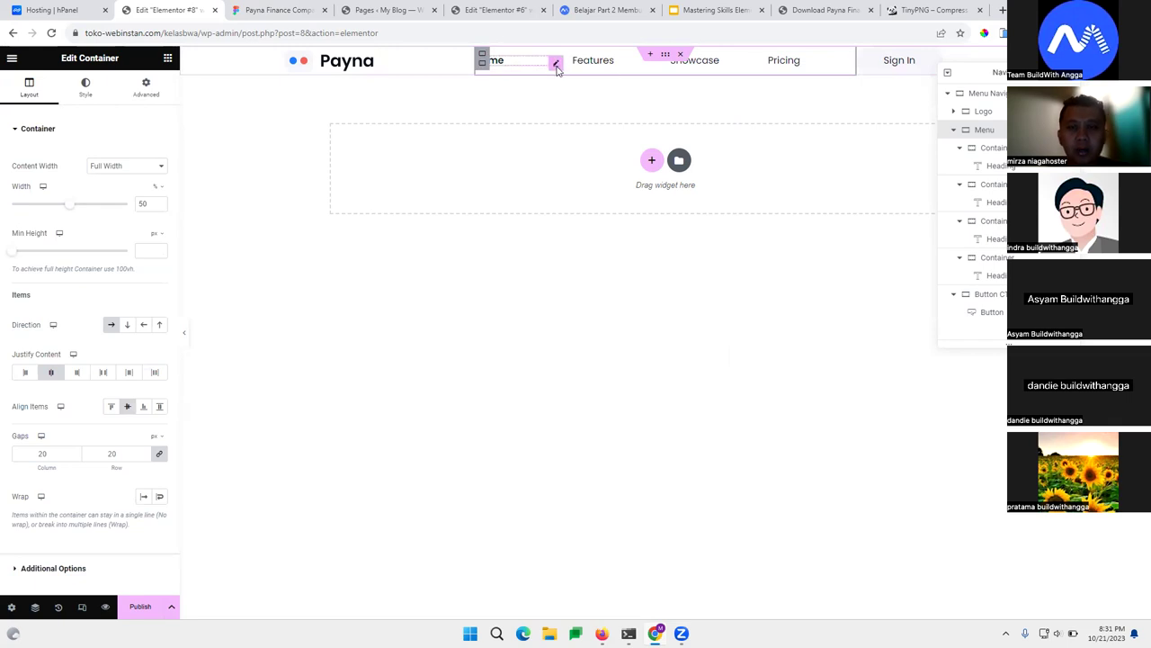
pyautogui.click(307, 8)
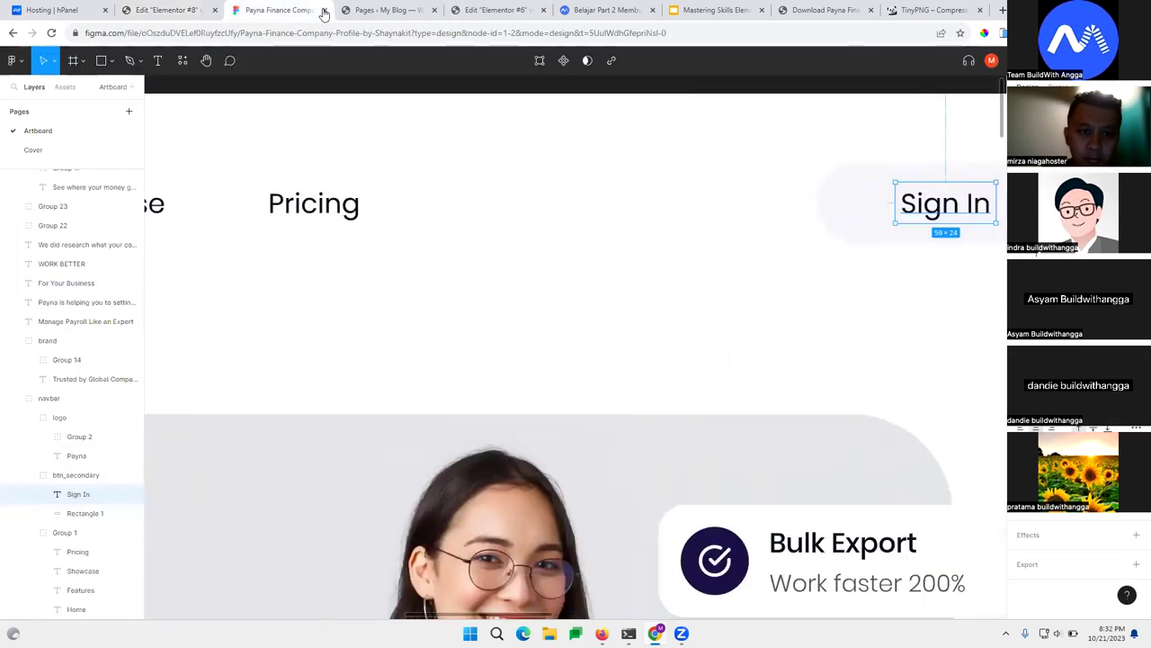
pyautogui.doubleClick(324, 221)
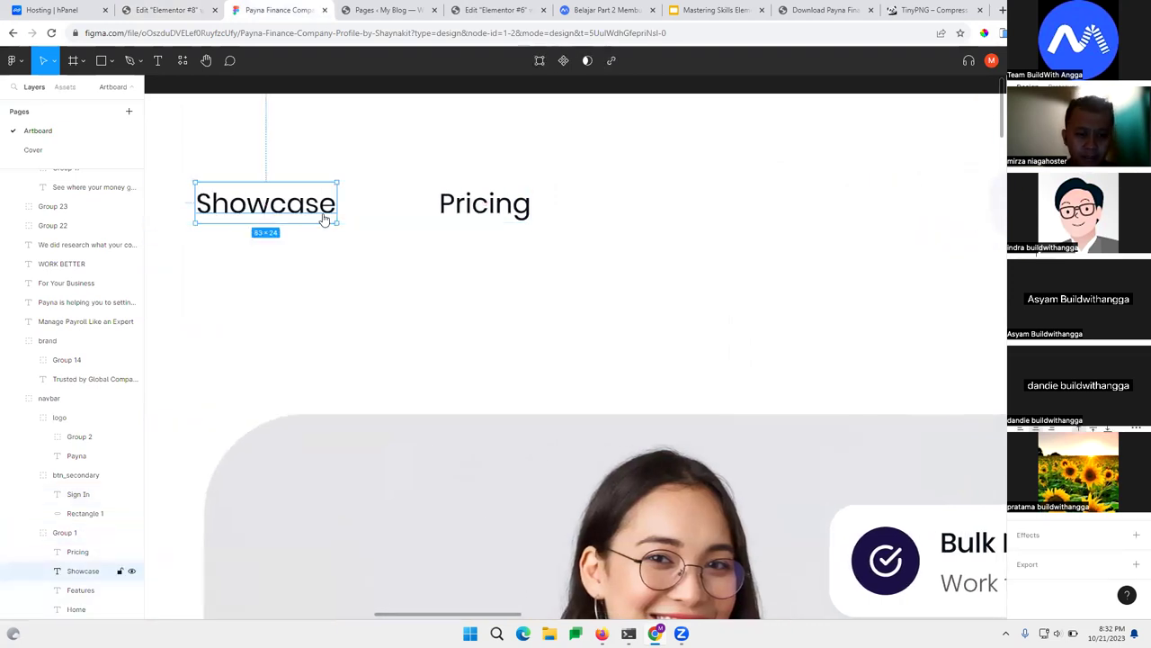
pyautogui.press('alt')
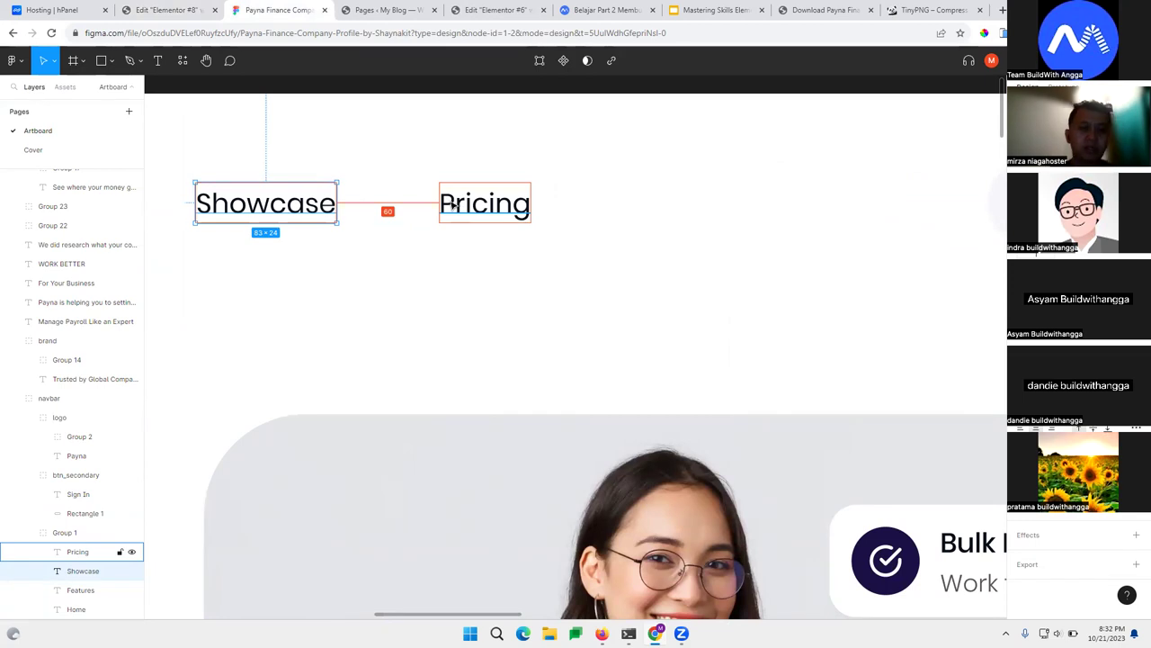
pyautogui.click(184, 7)
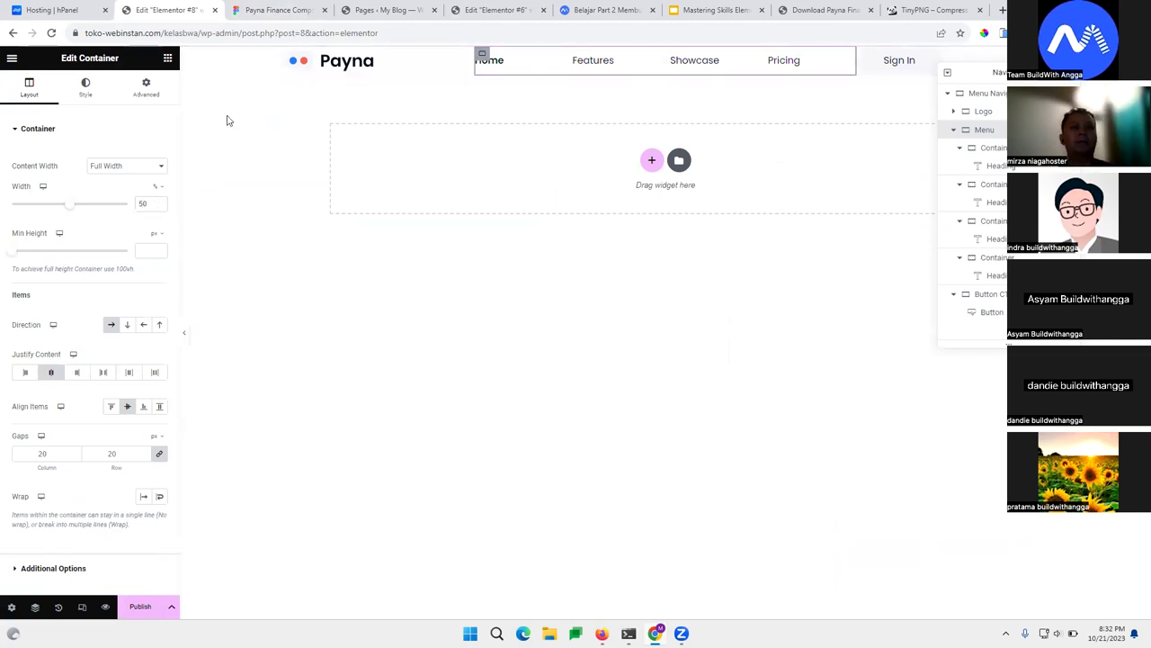
# Step: Try a 10% menu width, then set the Logo container width to 20%
pyautogui.doubleClick(140, 207)
pyautogui.write('1')
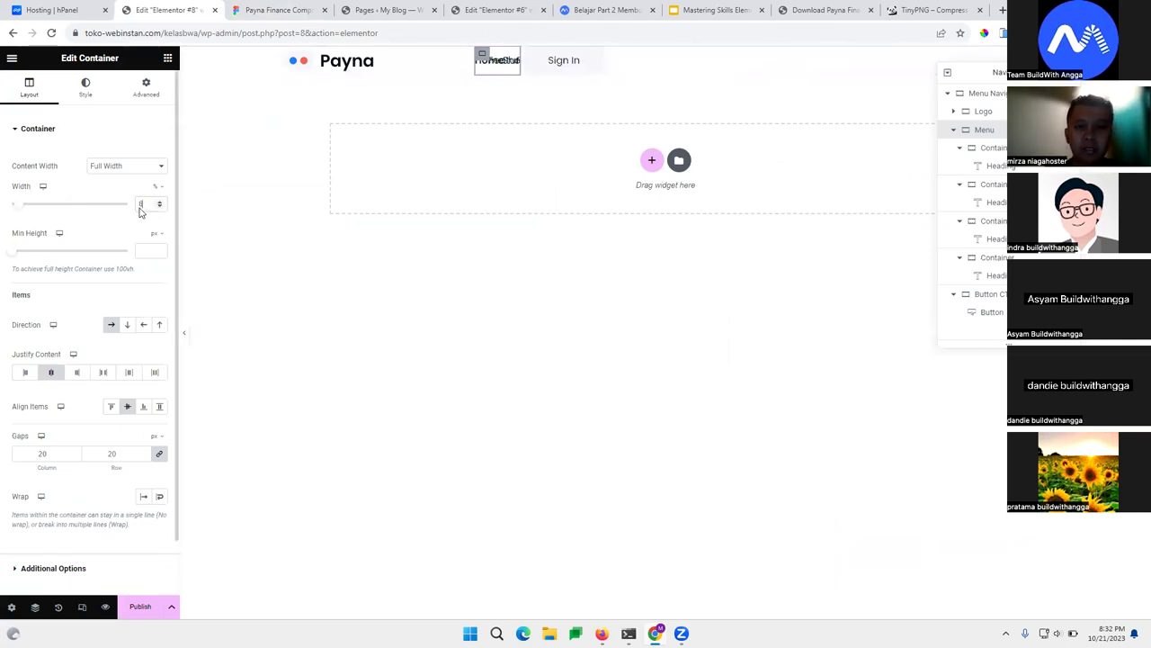
pyautogui.write('0')
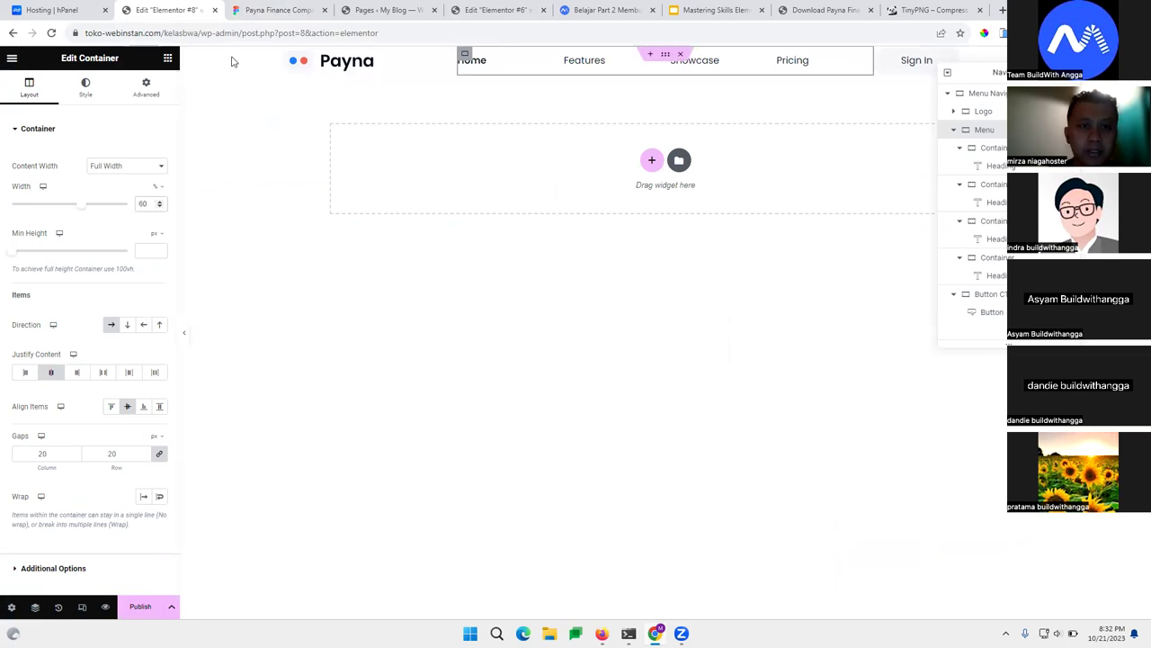
pyautogui.click(291, 56)
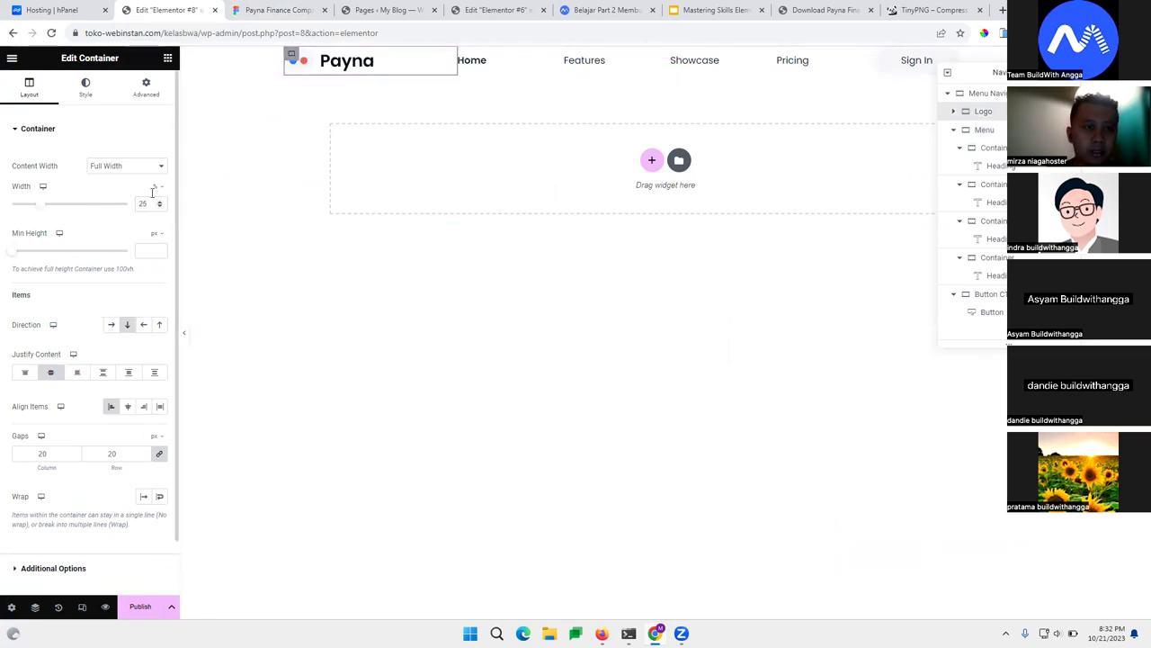
pyautogui.doubleClick(144, 204)
pyautogui.press('BackSpace')
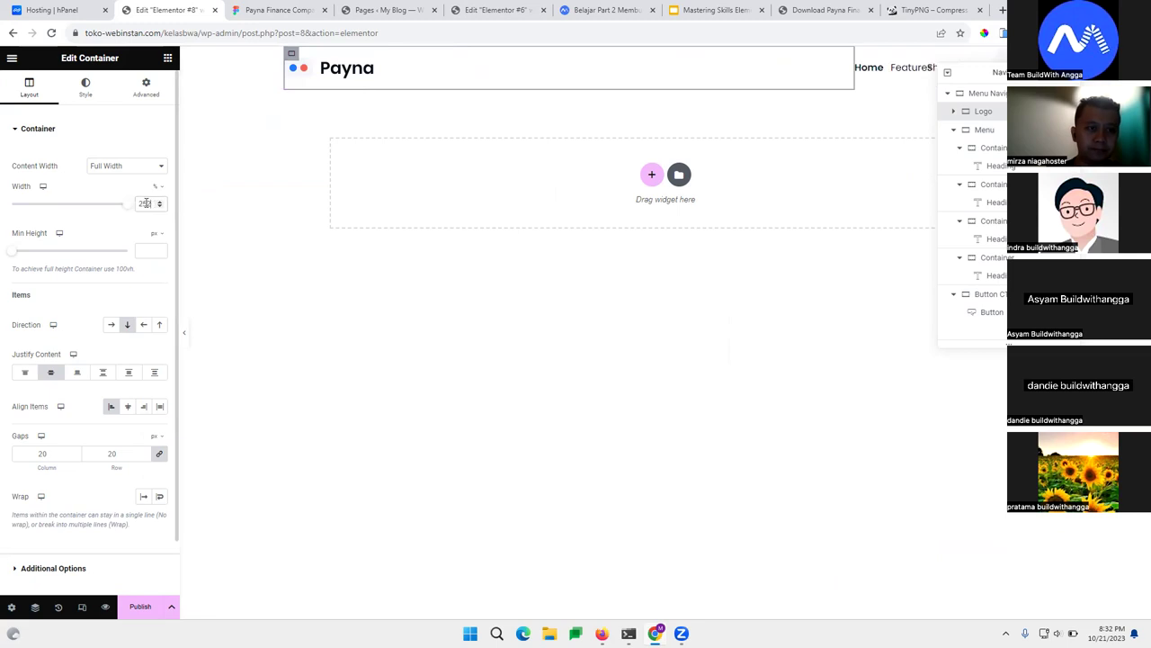
pyautogui.write('20')
pyautogui.hotkey('ctrl', 'z')
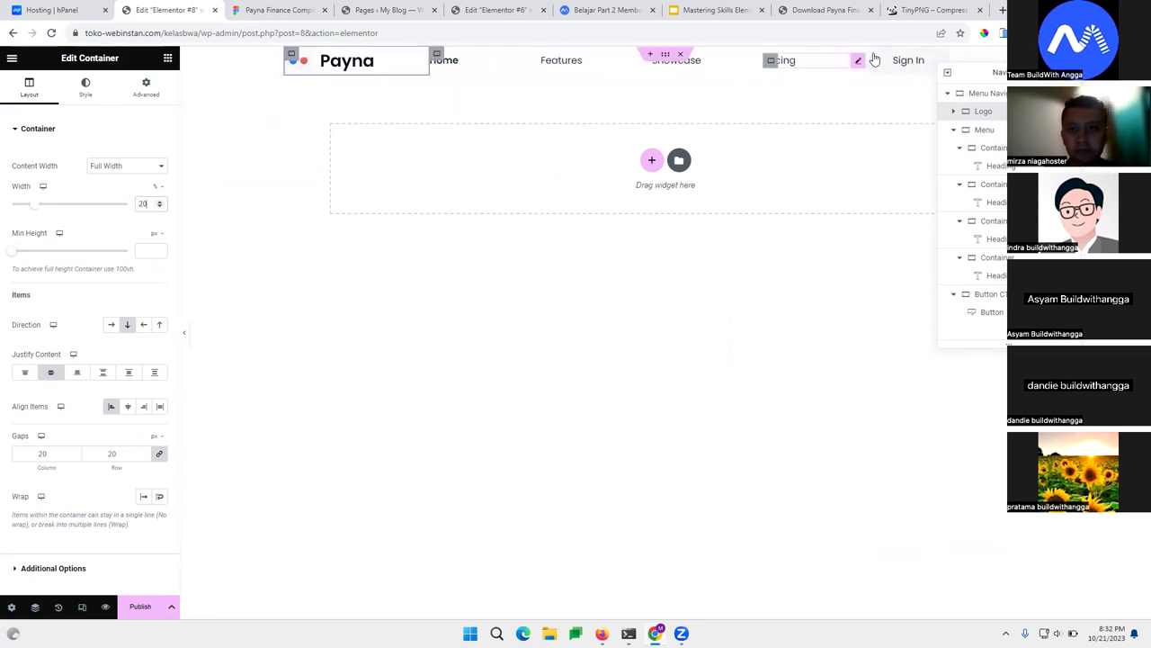
pyautogui.doubleClick(144, 205)
pyautogui.write('20')
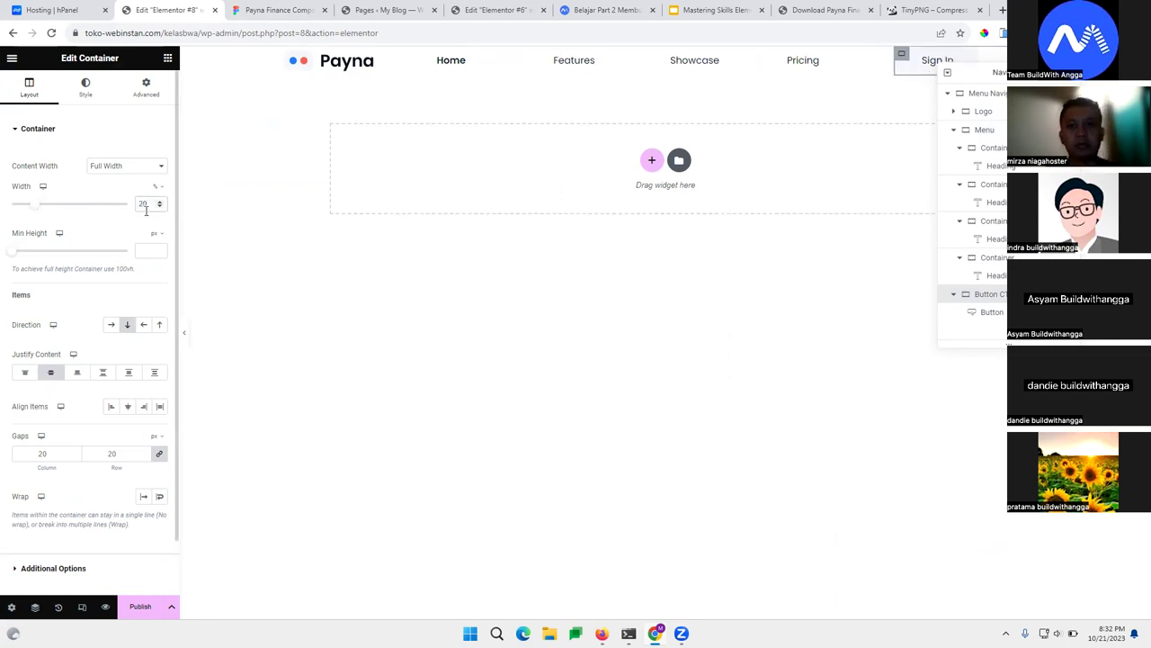
# Step: Experiment with the Home and Features link container widths, trying 60 and pixel units
pyautogui.click(444, 55)
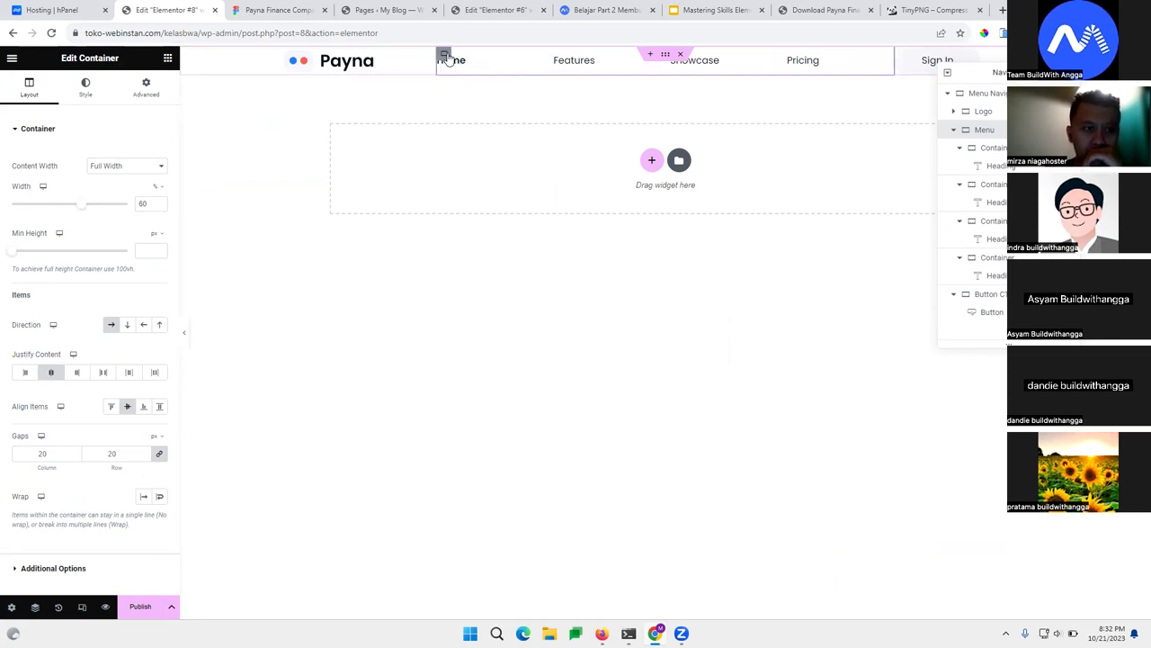
pyautogui.click(994, 148)
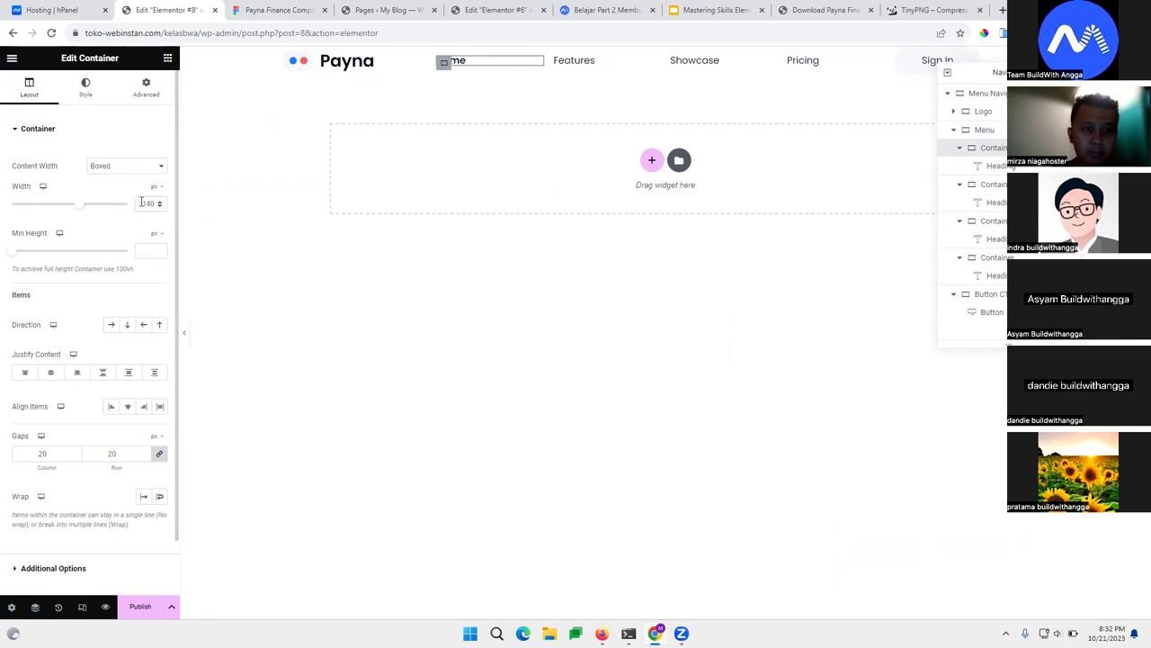
pyautogui.write('60')
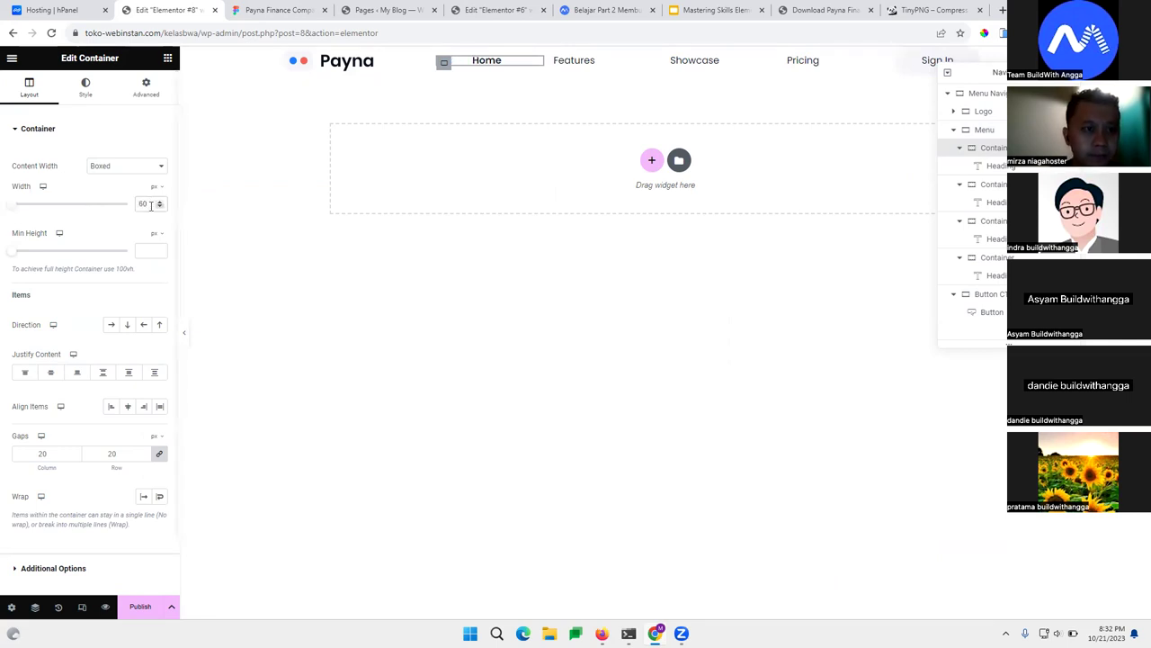
pyautogui.click(561, 60)
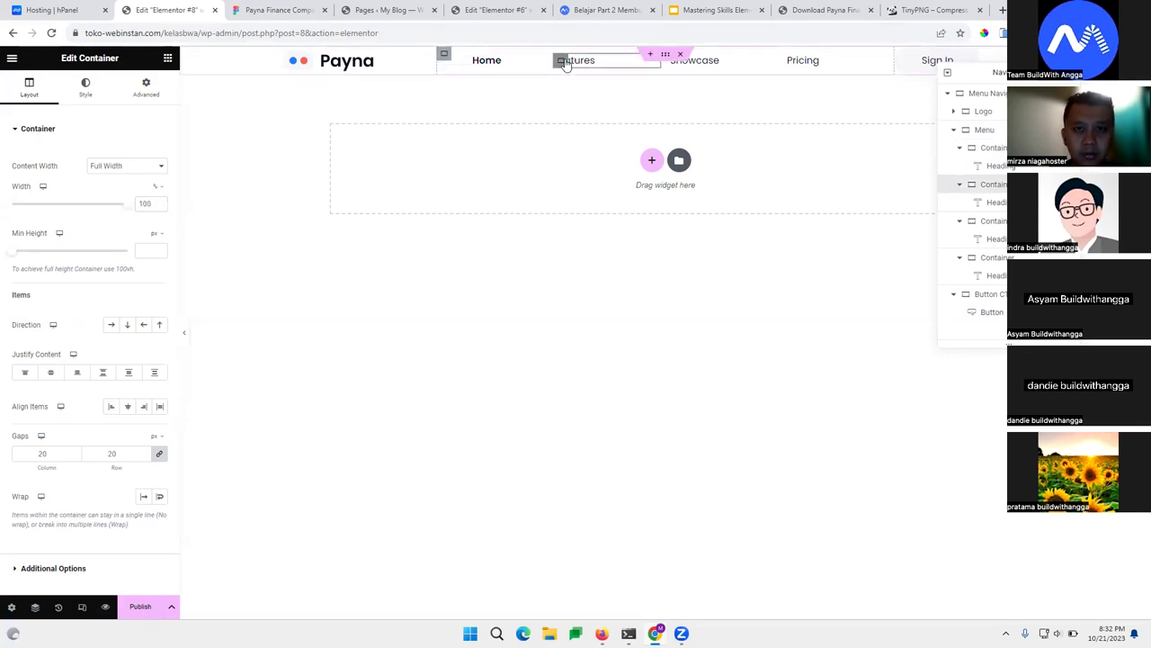
pyautogui.click(157, 188)
pyautogui.click(158, 192)
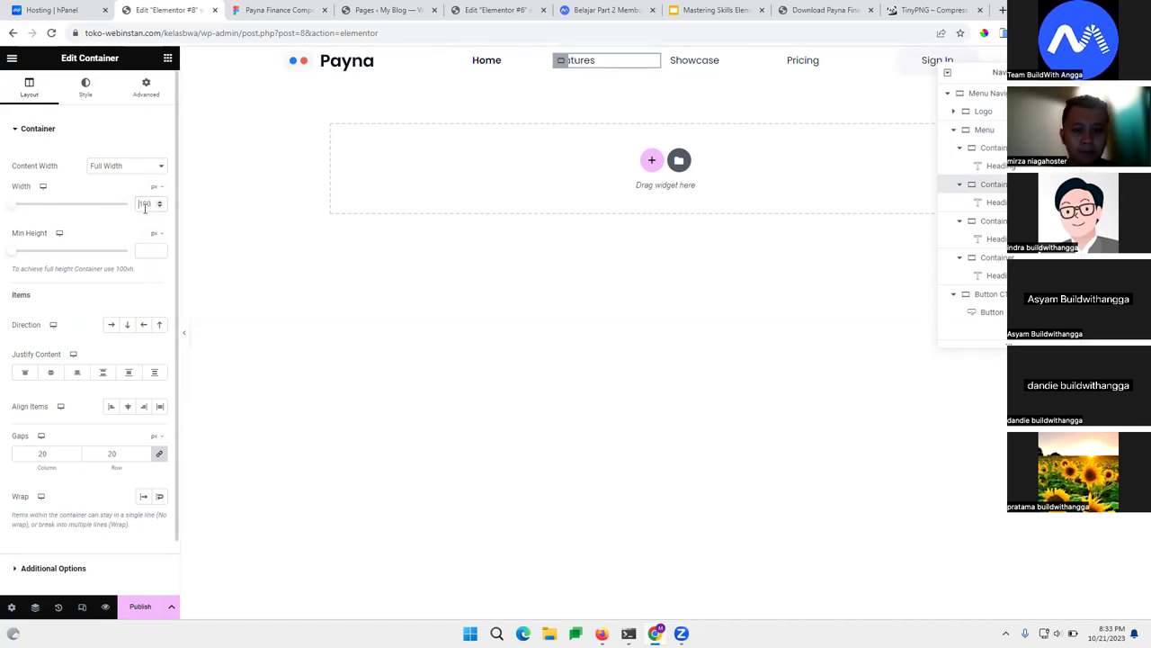
pyautogui.write('60')
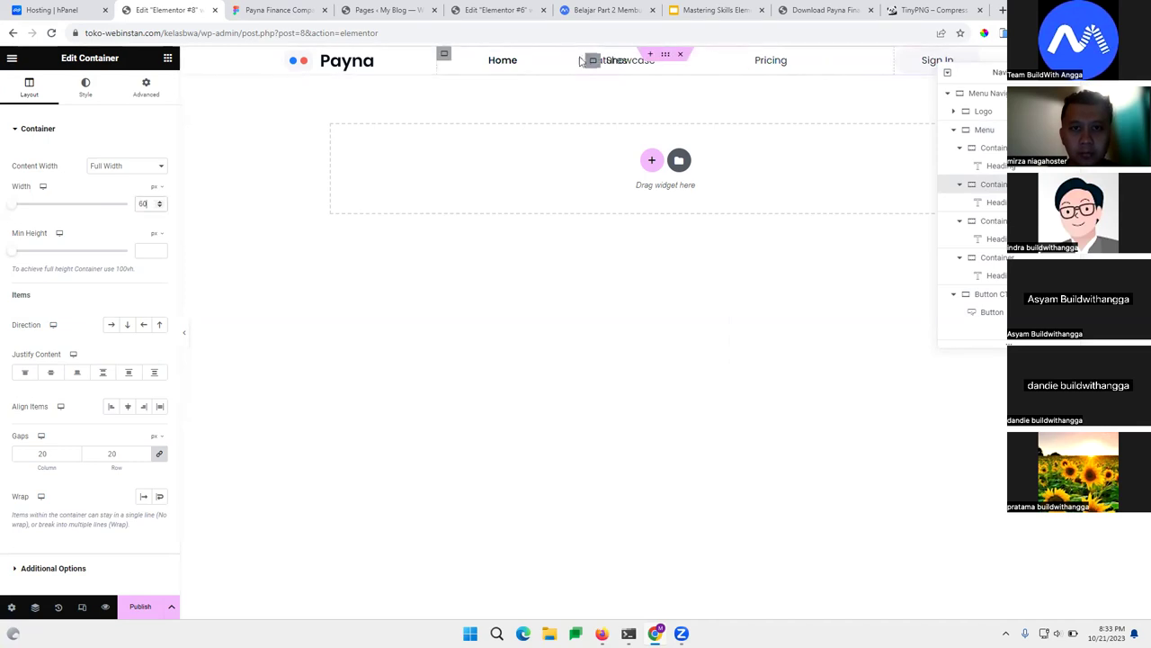
pyautogui.write('100')
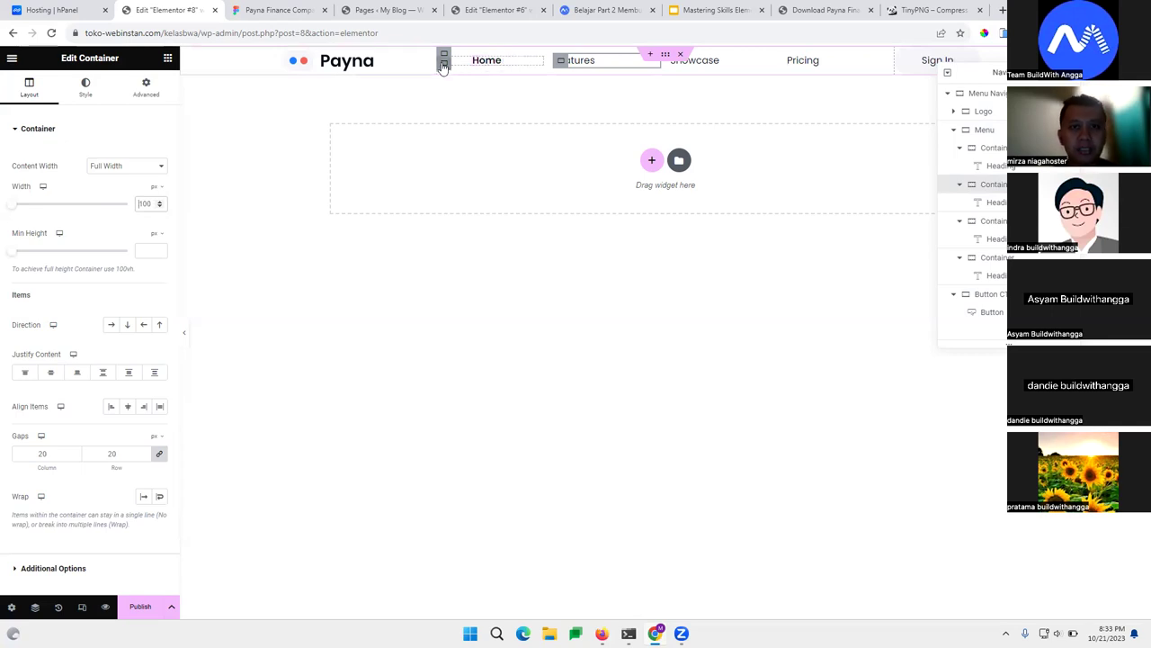
# Step: Bring the Menu container width down to 30%
pyautogui.click(442, 65)
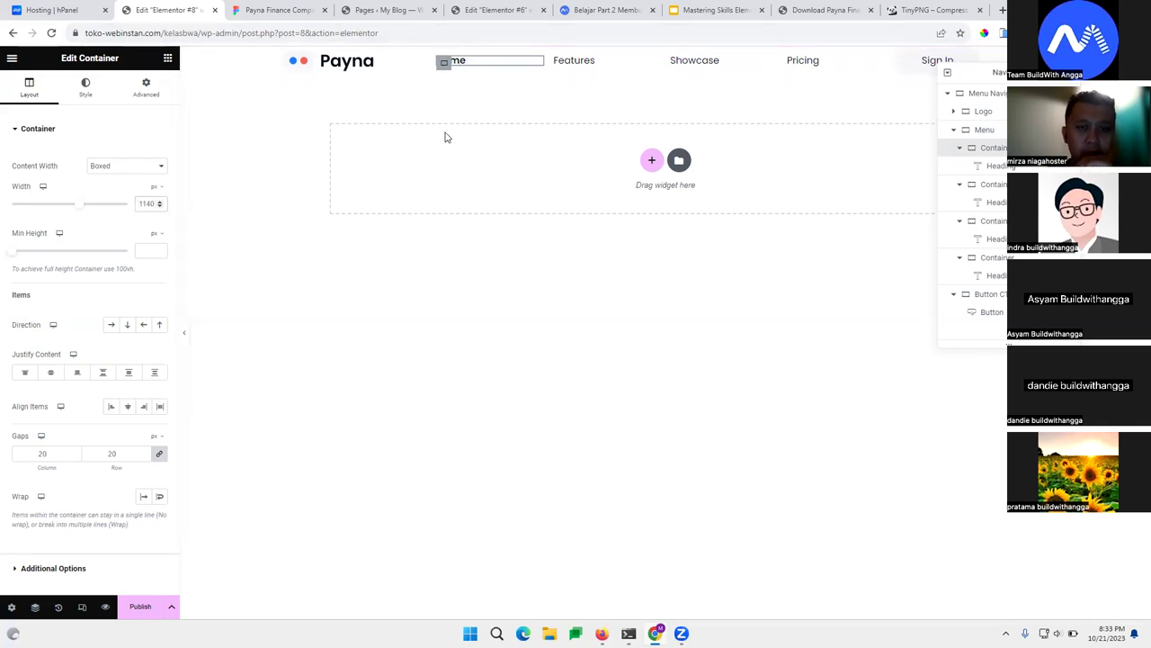
pyautogui.click(442, 56)
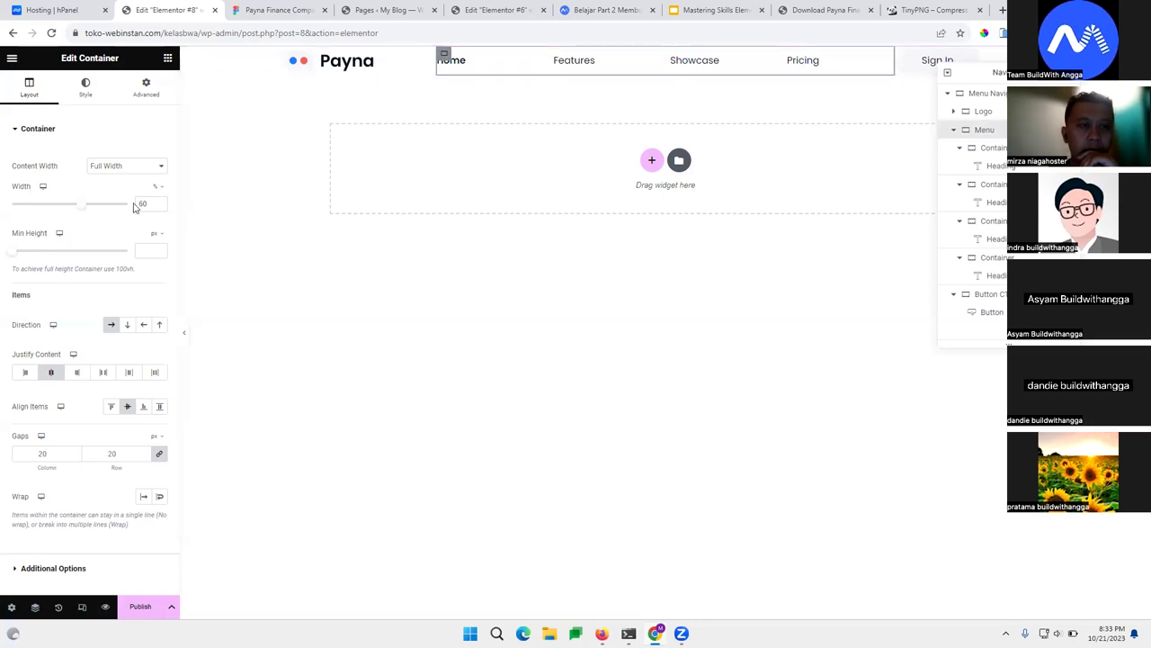
pyautogui.moveTo(80, 208); pyautogui.dragTo(49, 210)
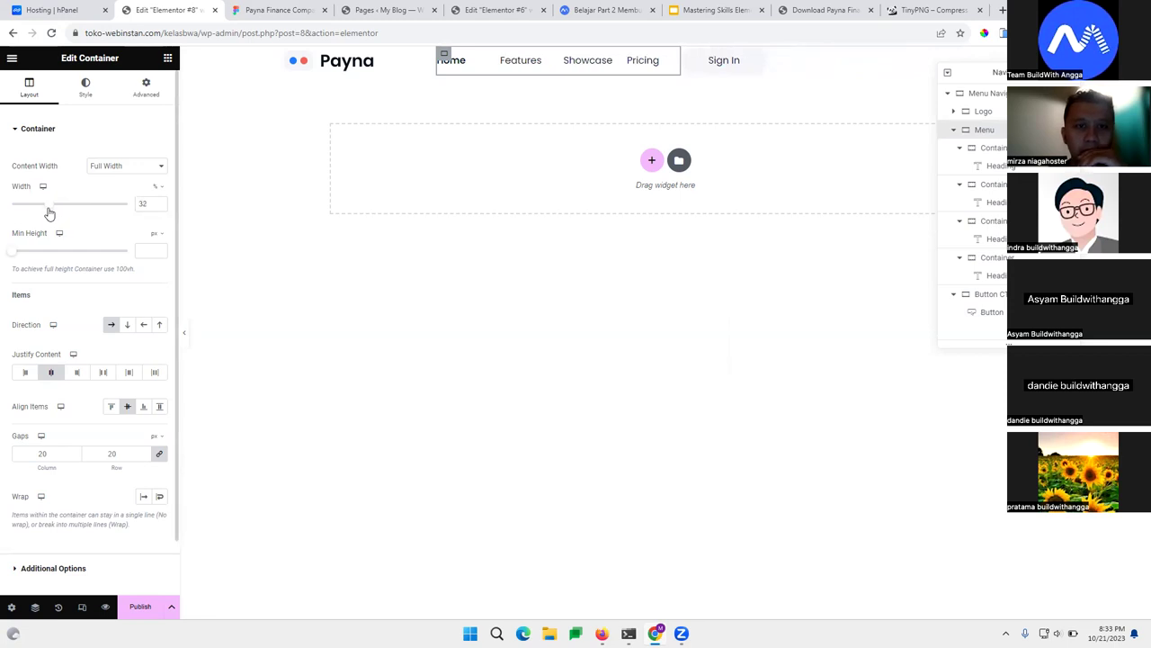
pyautogui.click(159, 206)
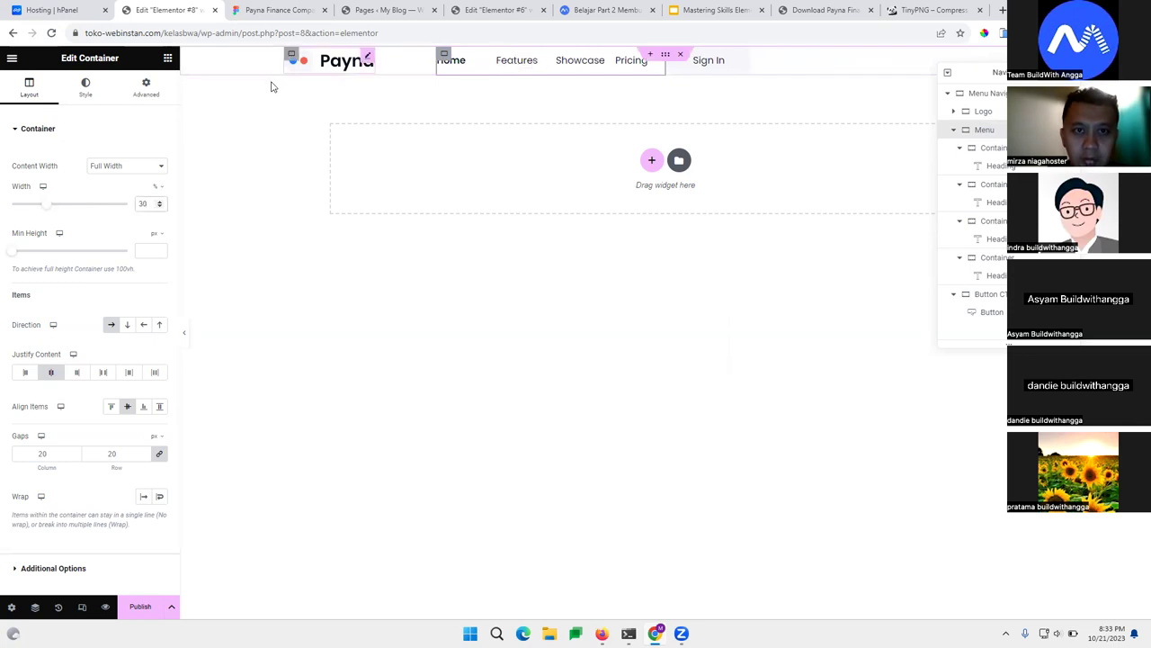
# Step: Try an inline auto width on the Home heading, then reset it to default
pyautogui.click(455, 61)
pyautogui.click(87, 88)
pyautogui.click(147, 90)
pyautogui.click(127, 251)
pyautogui.click(108, 281)
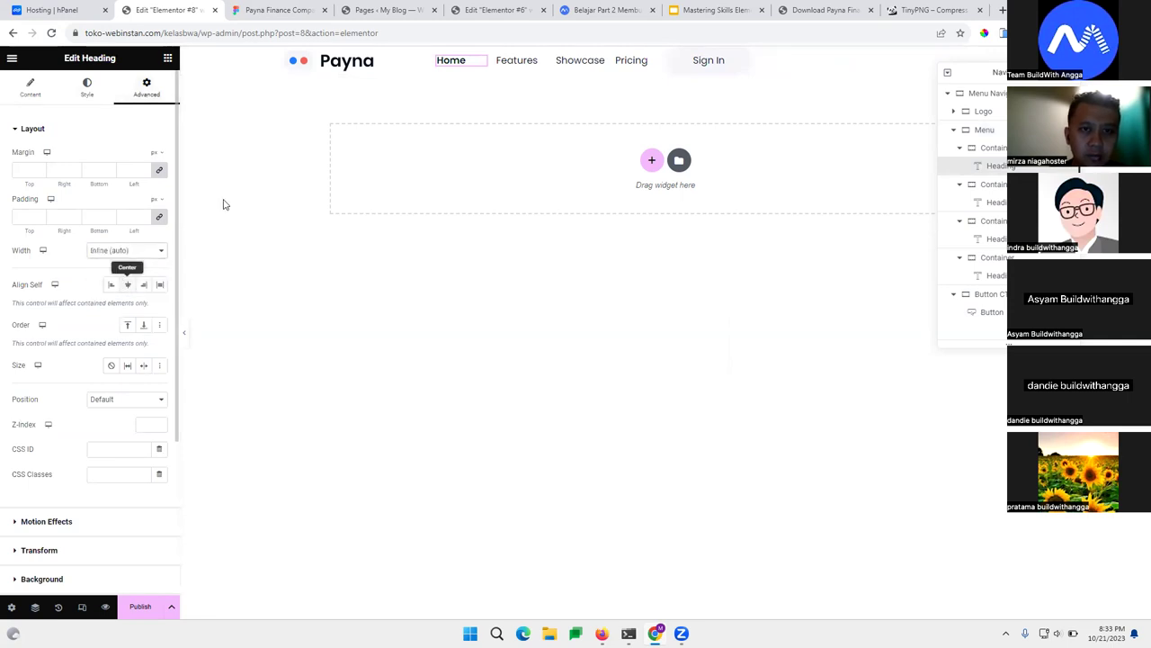
pyautogui.click(31, 86)
pyautogui.click(144, 87)
pyautogui.click(127, 250)
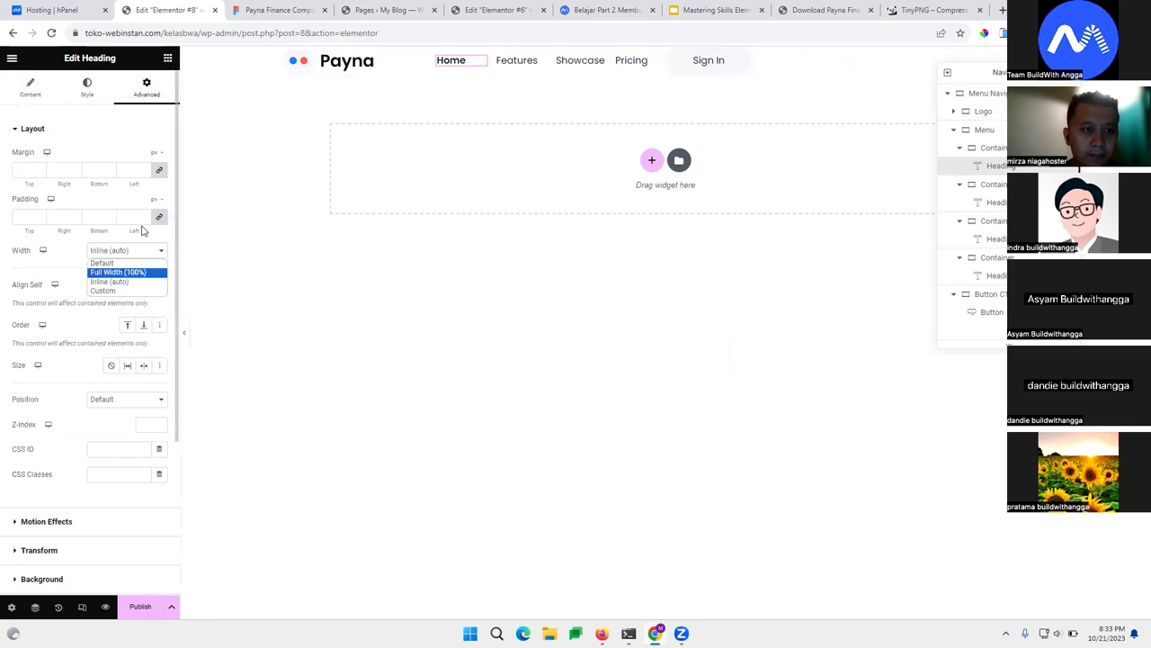
pyautogui.click(106, 262)
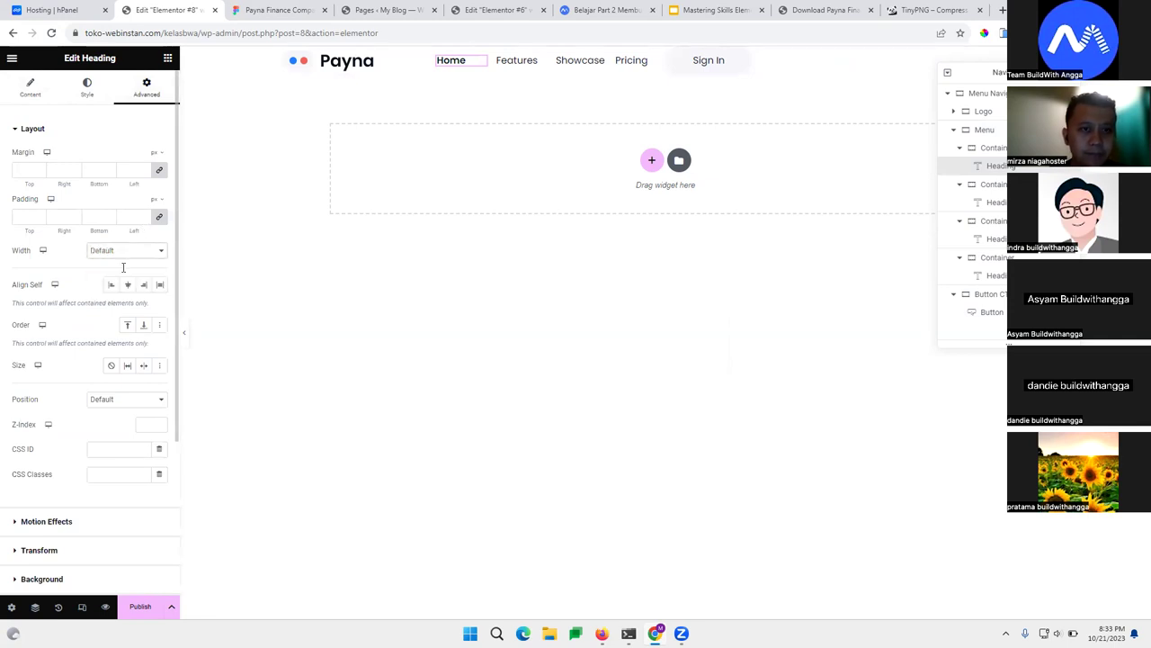
# Step: Adjust the Menu container width, settling at 40%
pyautogui.click(443, 54)
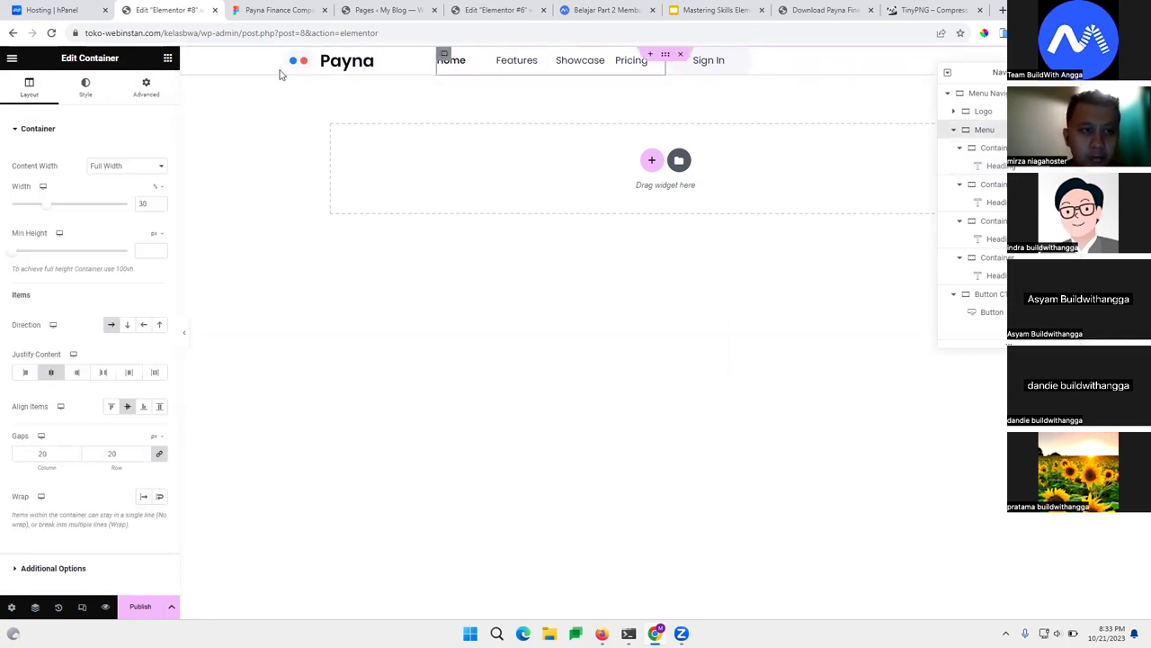
pyautogui.click(160, 202)
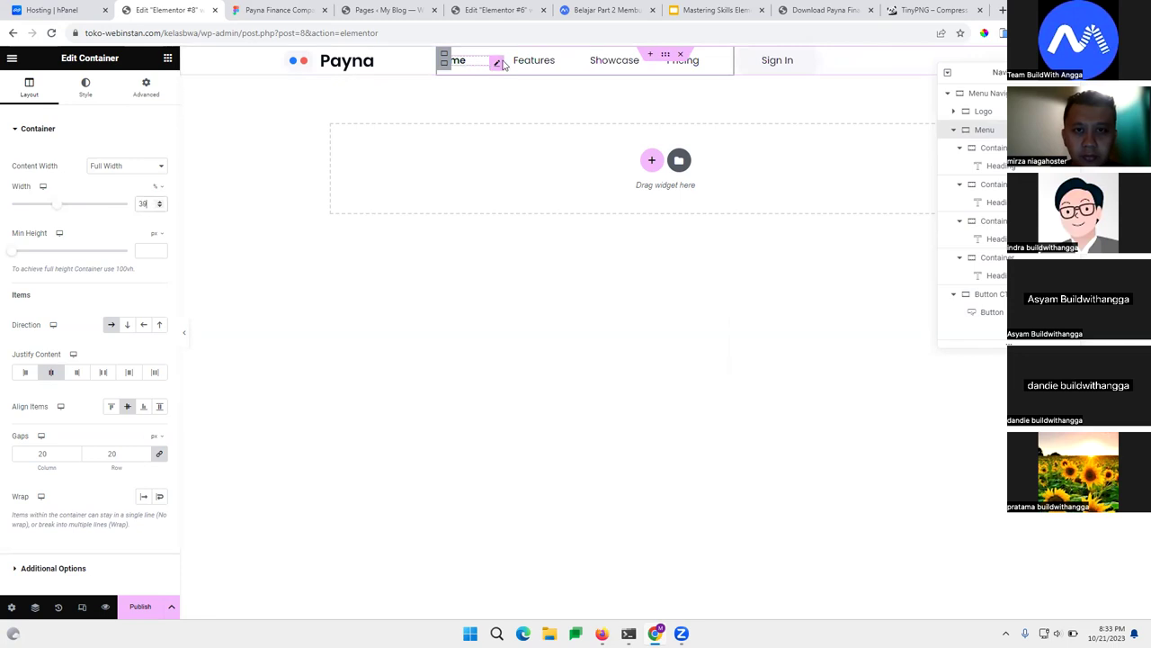
pyautogui.click(160, 206)
pyautogui.click(160, 206)
pyautogui.click(159, 201)
pyautogui.click(160, 201)
pyautogui.click(159, 202)
# Step: Set the Logo and Sign In containers to 30% width, aligning Sign In to the right edge
pyautogui.click(293, 61)
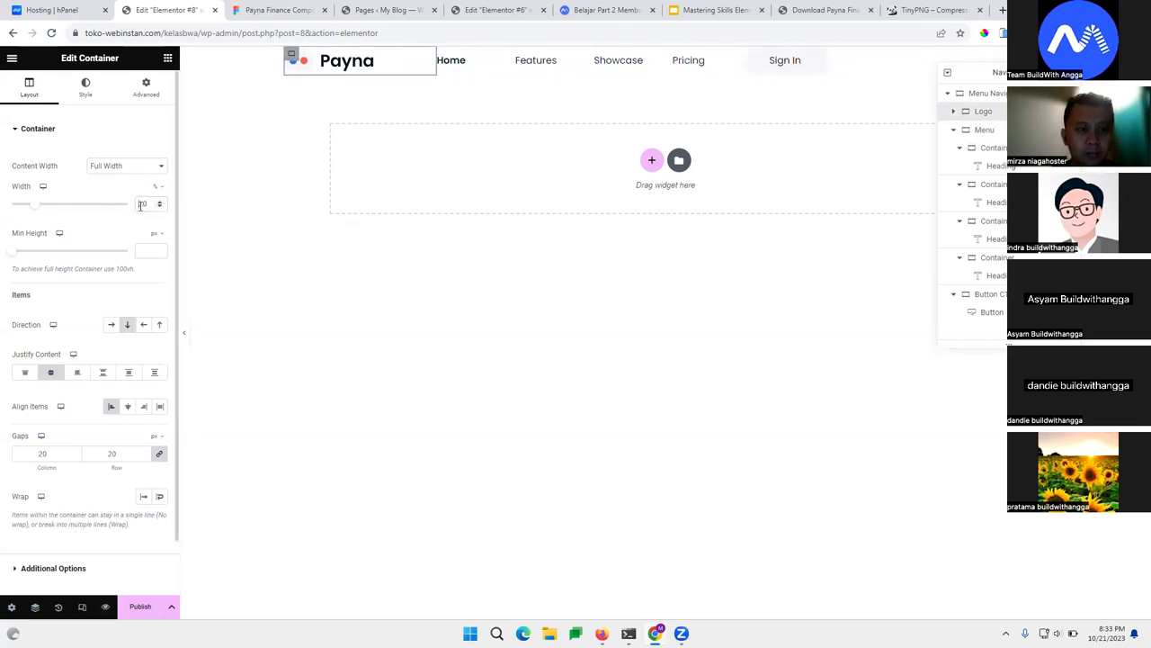
pyautogui.write('30')
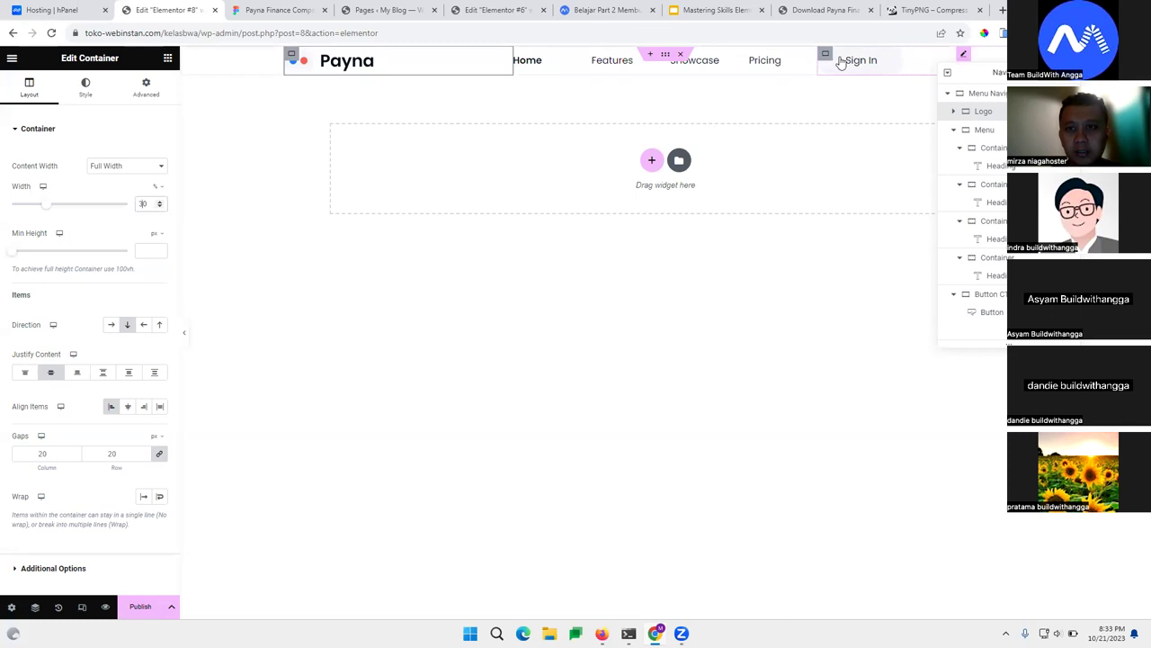
pyautogui.click(825, 56)
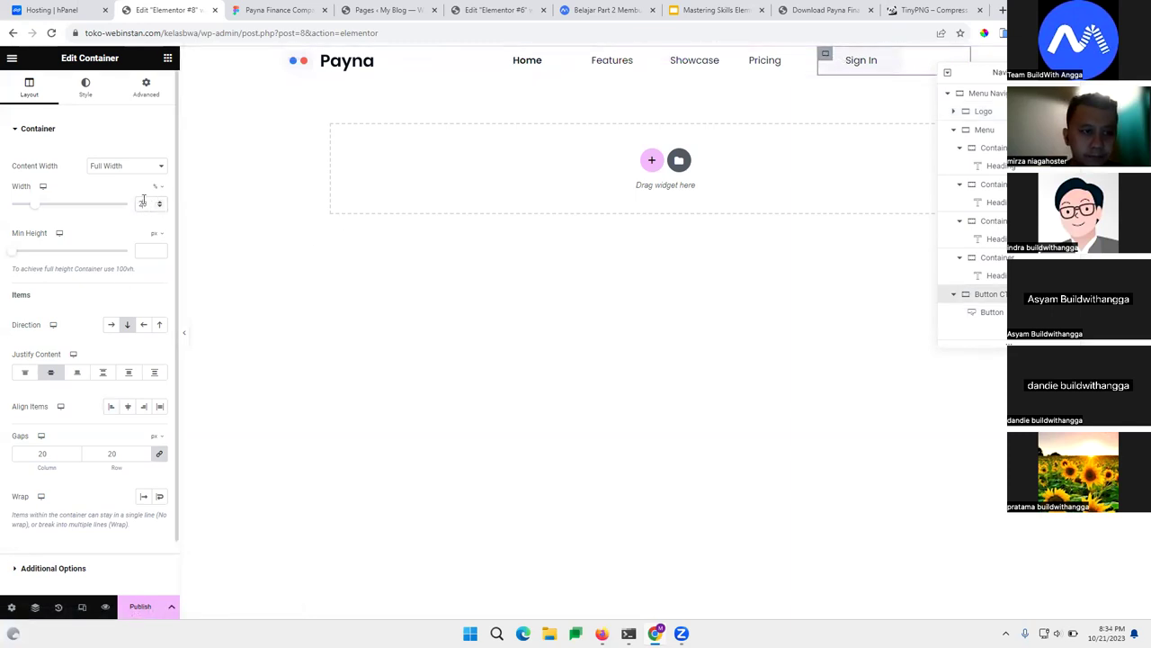
pyautogui.write('30')
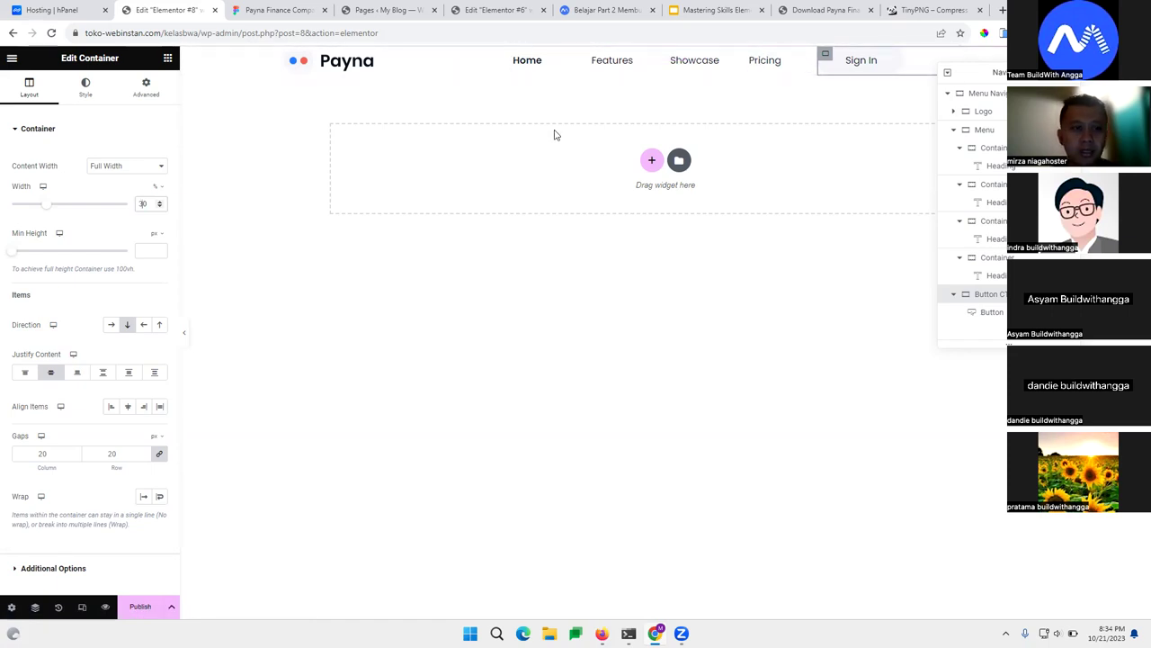
pyautogui.click(143, 406)
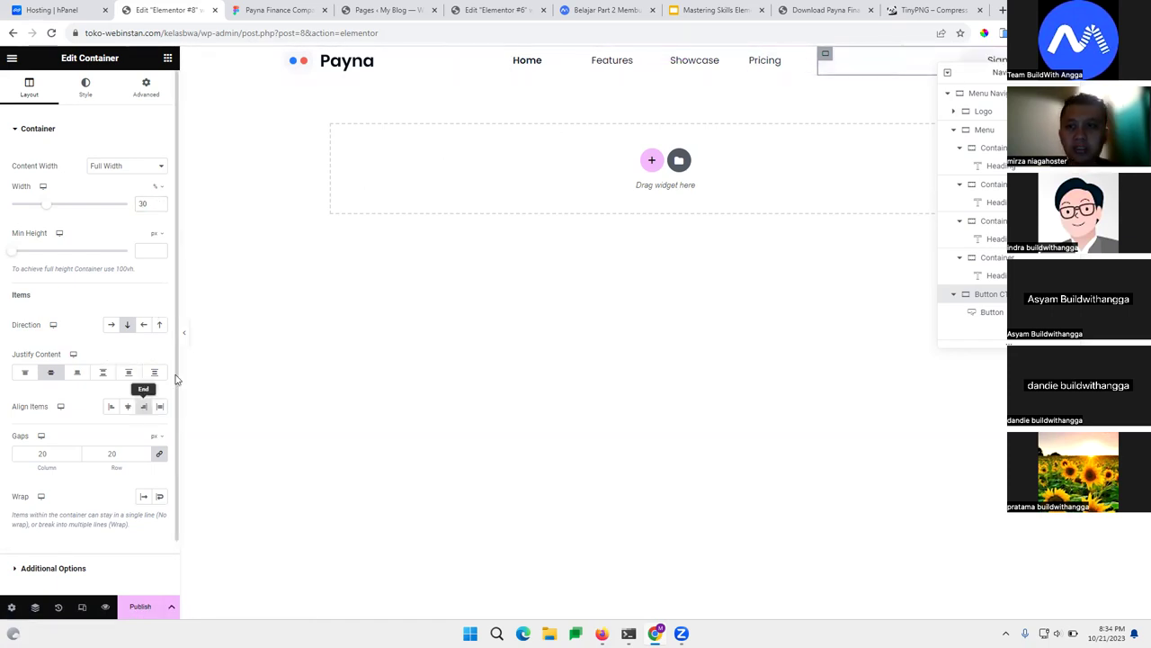
pyautogui.hotkey('ctrl', 'i')
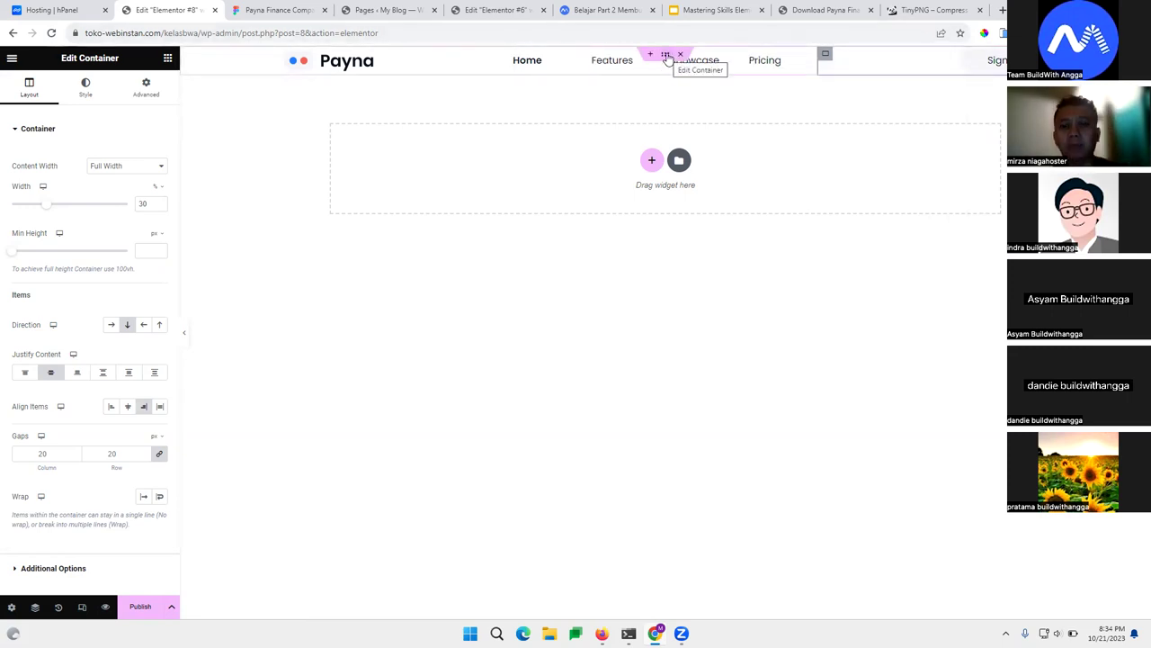
pyautogui.click(265, 10)
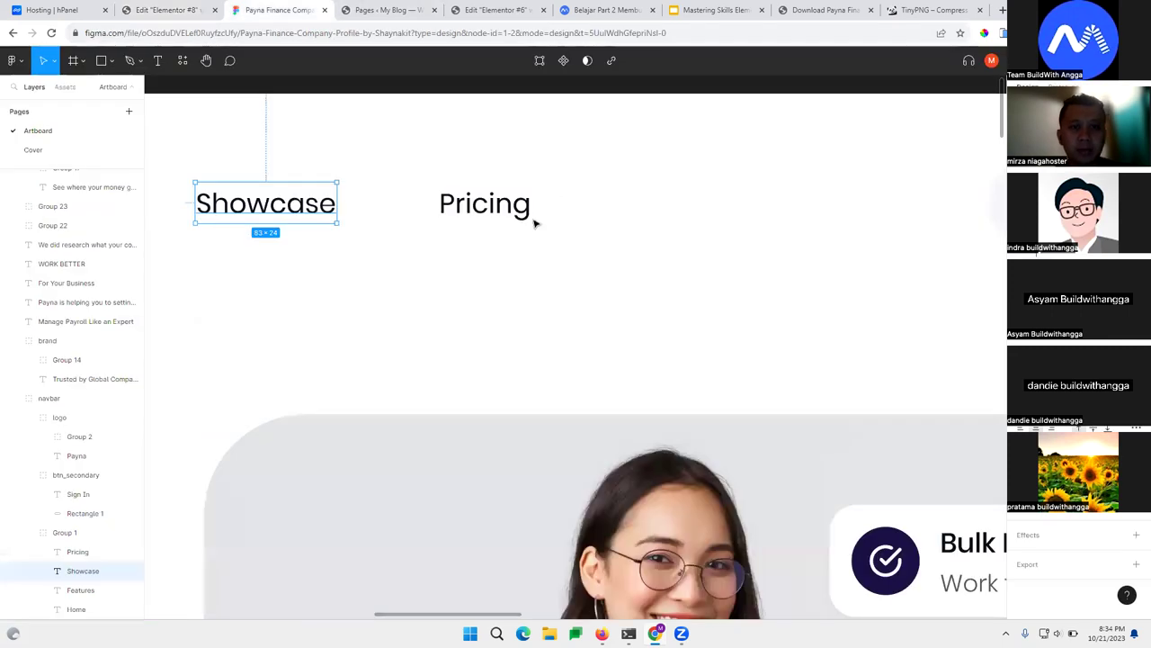
pyautogui.scroll(1, 530, 228)
pyautogui.press('alt')
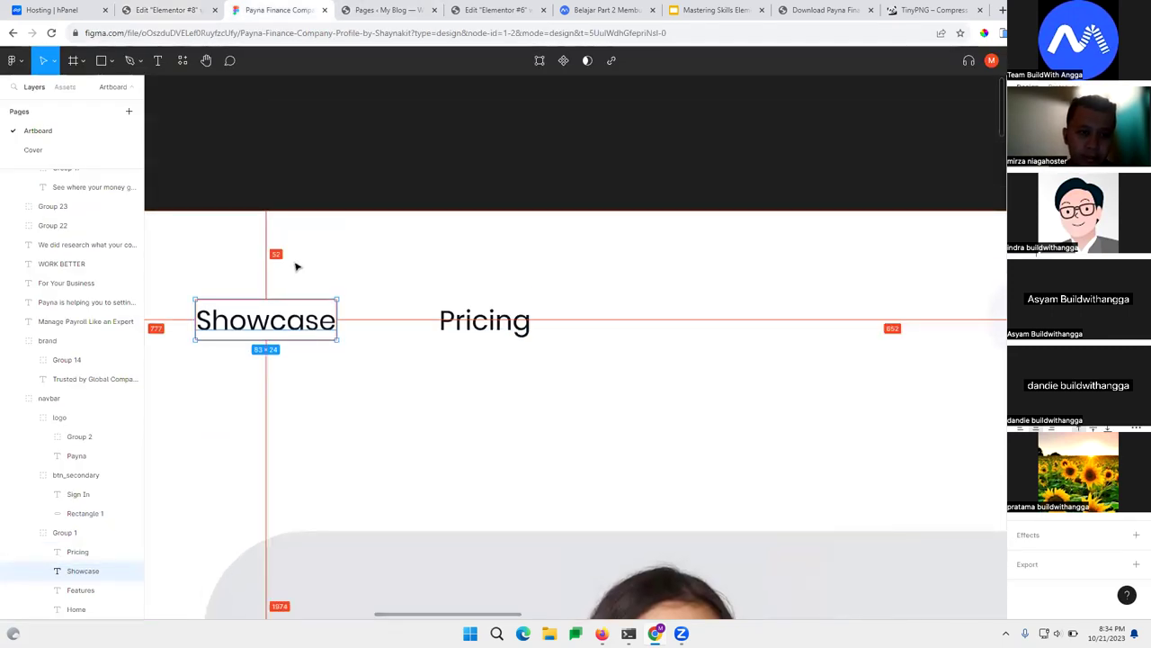
pyautogui.scroll(-5, 303, 396)
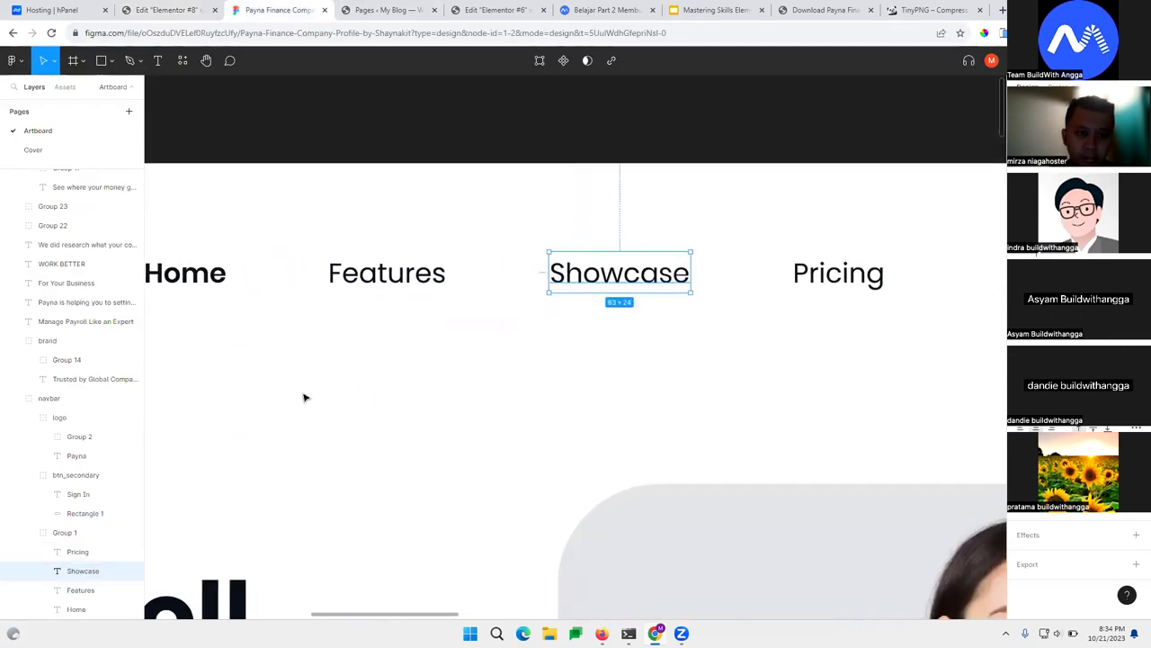
pyautogui.press('alt')
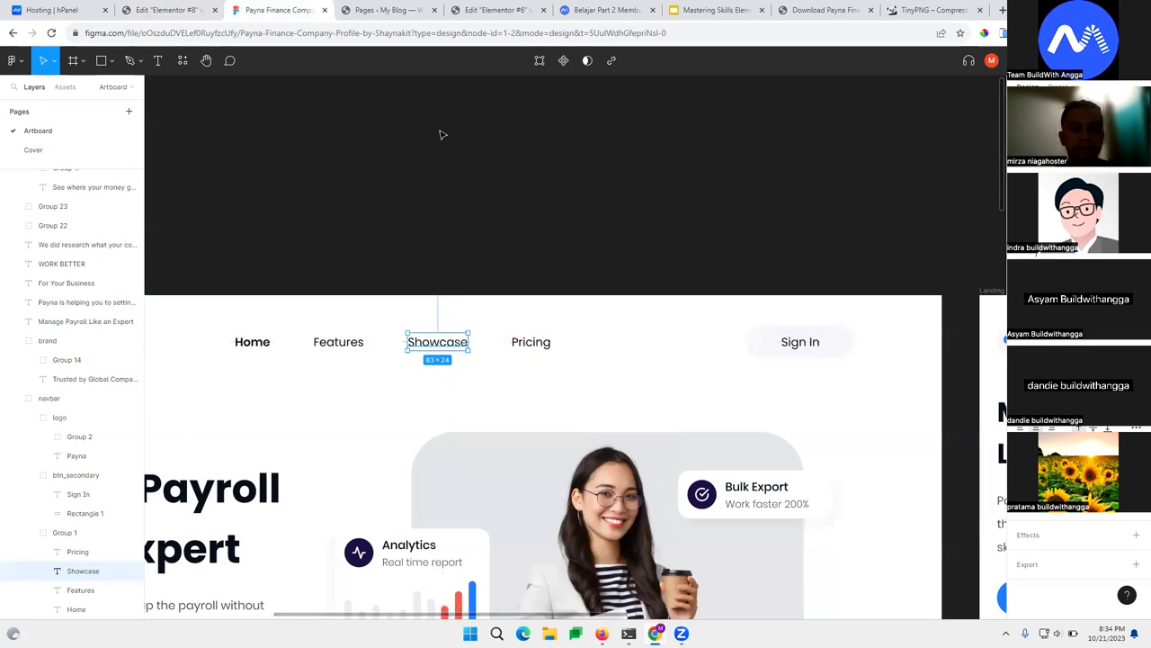
pyautogui.click(171, 10)
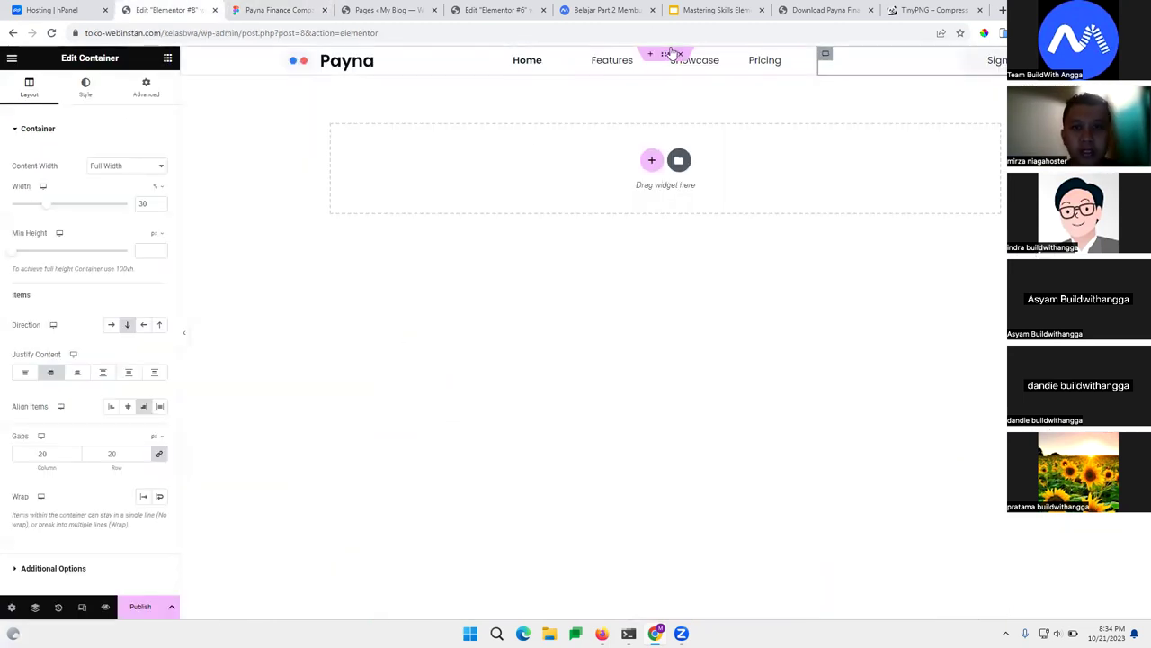
# Step: Select the navbar container and unlink its margin and padding sides
pyautogui.click(666, 54)
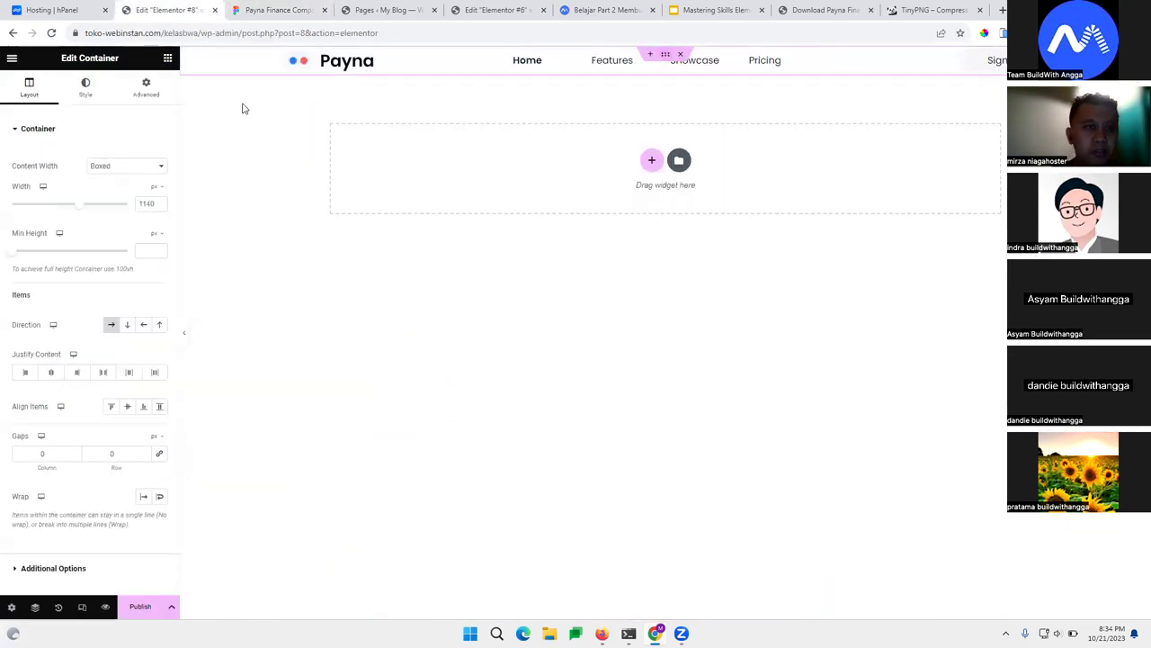
pyautogui.click(141, 89)
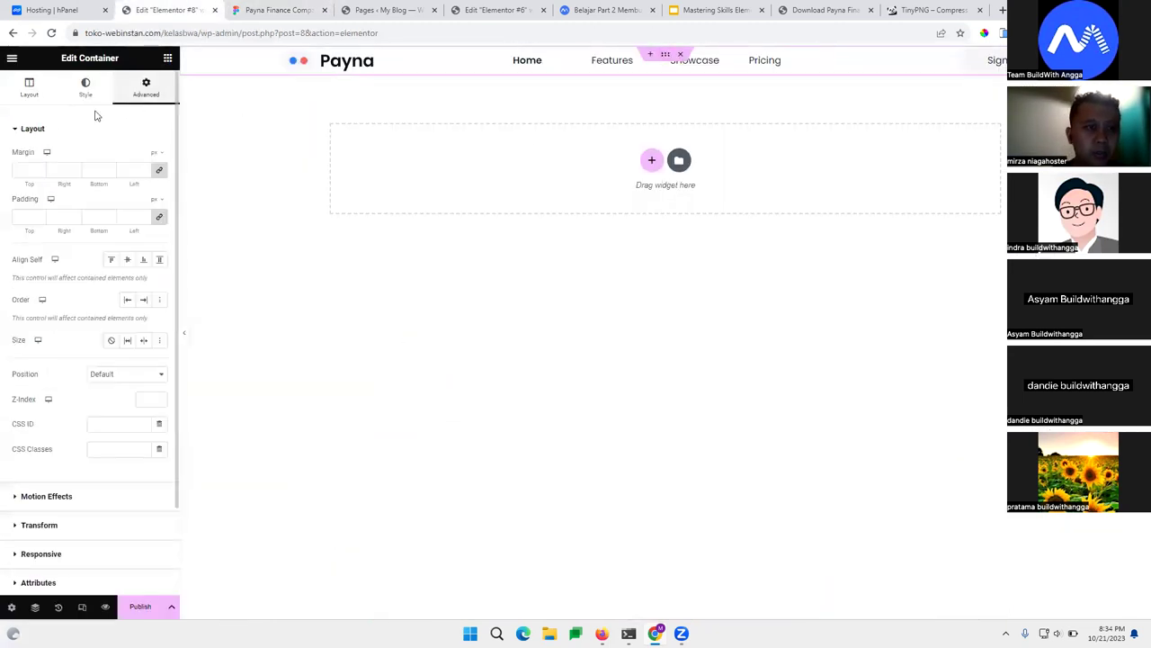
pyautogui.click(160, 172)
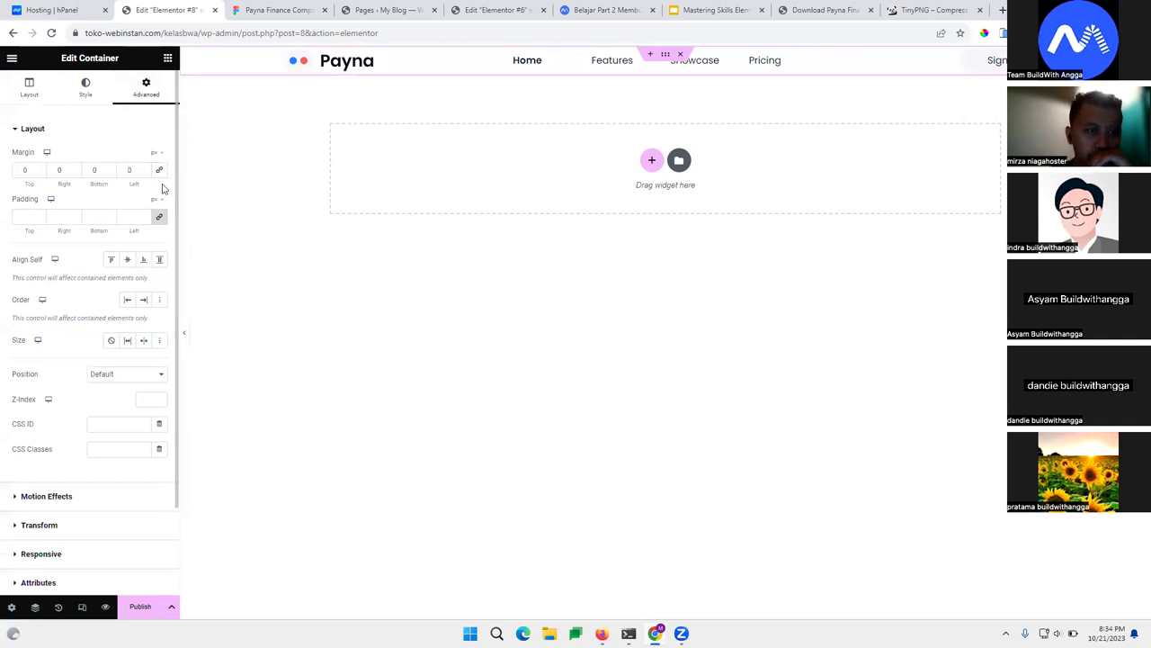
pyautogui.click(158, 219)
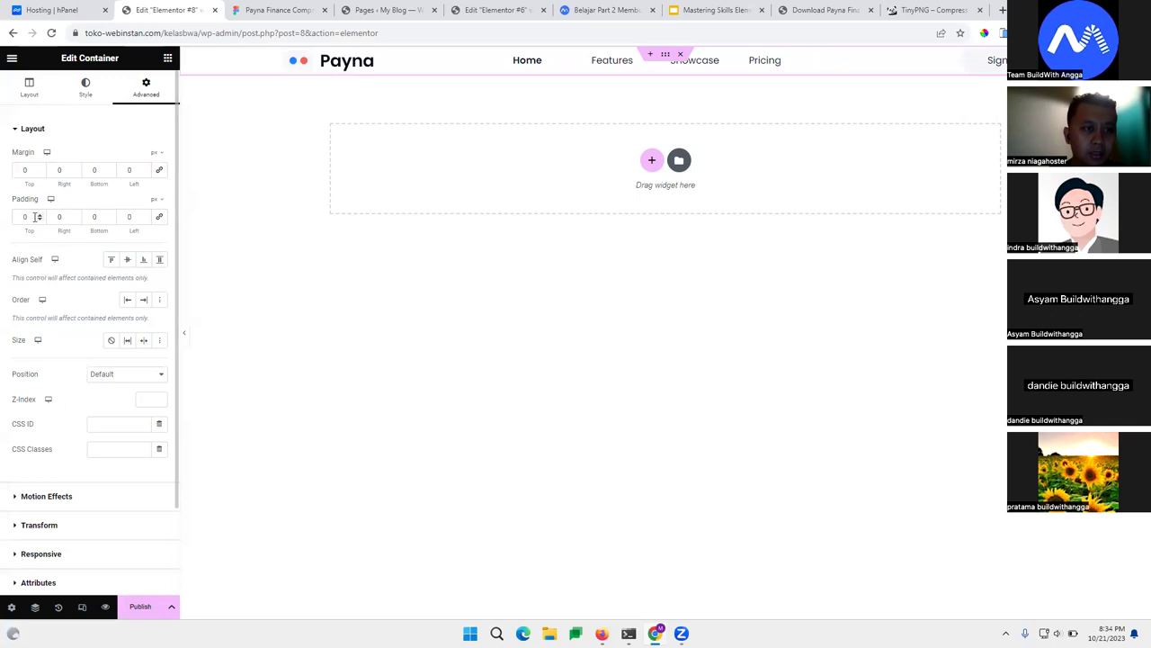
pyautogui.click(160, 220)
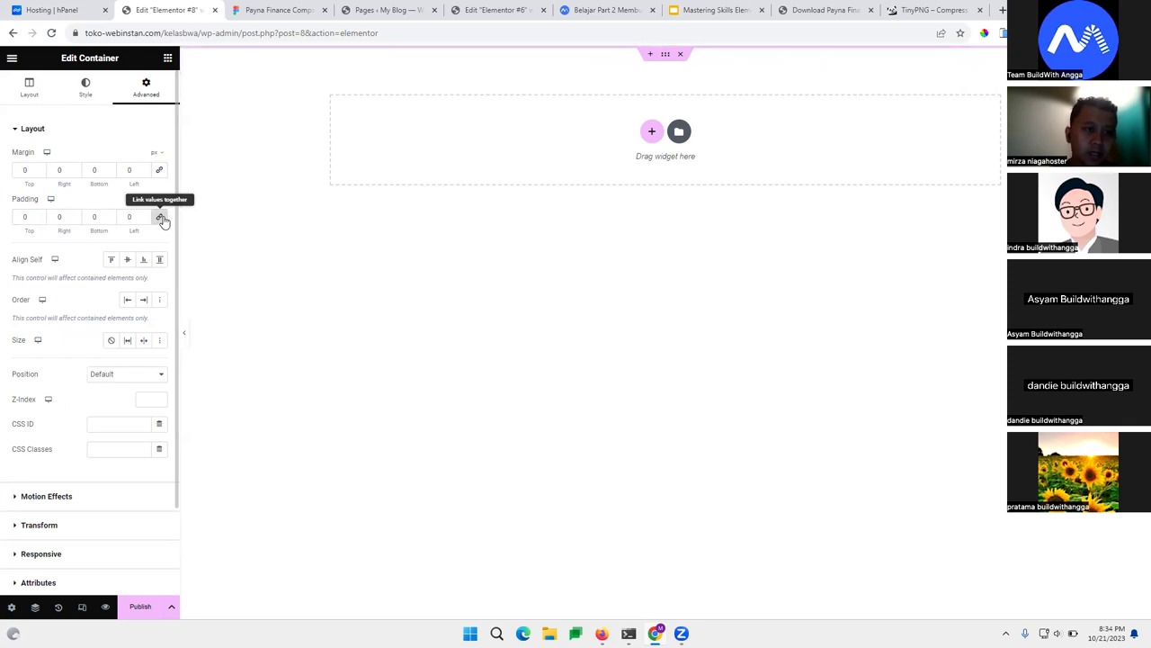
# Step: Set the navbar's top and bottom padding to 52 px and preview the page
pyautogui.click(25, 217)
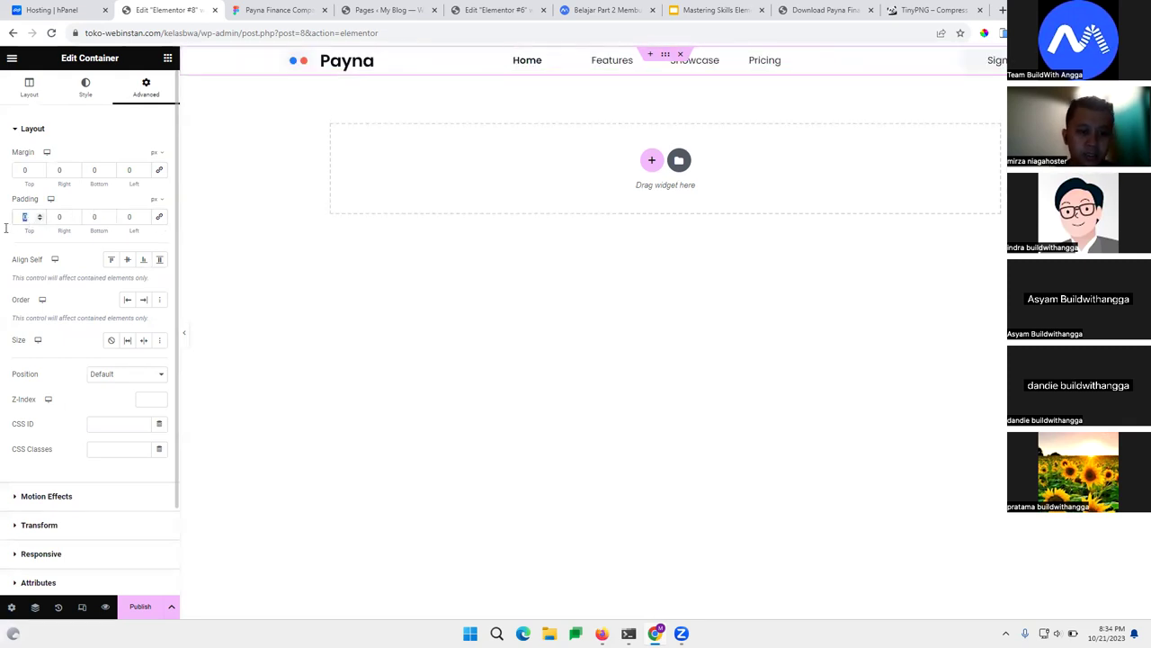
pyautogui.write('35')
pyautogui.moveTo(40, 216); pyautogui.dragTo(93, 217)
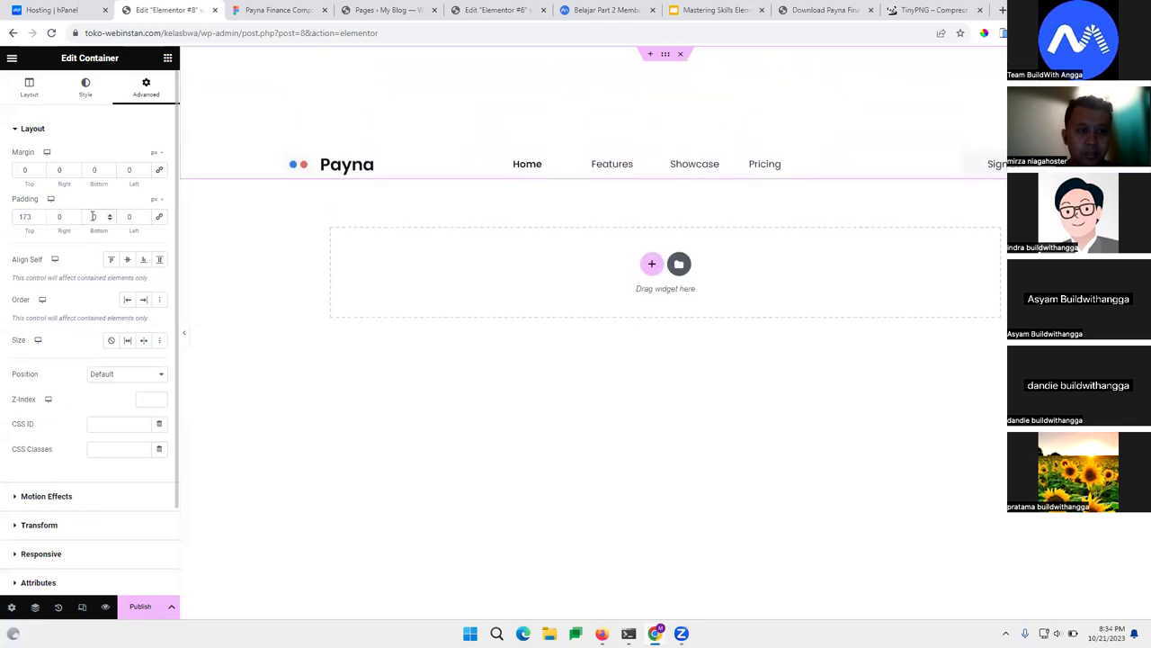
pyautogui.doubleClick(25, 217)
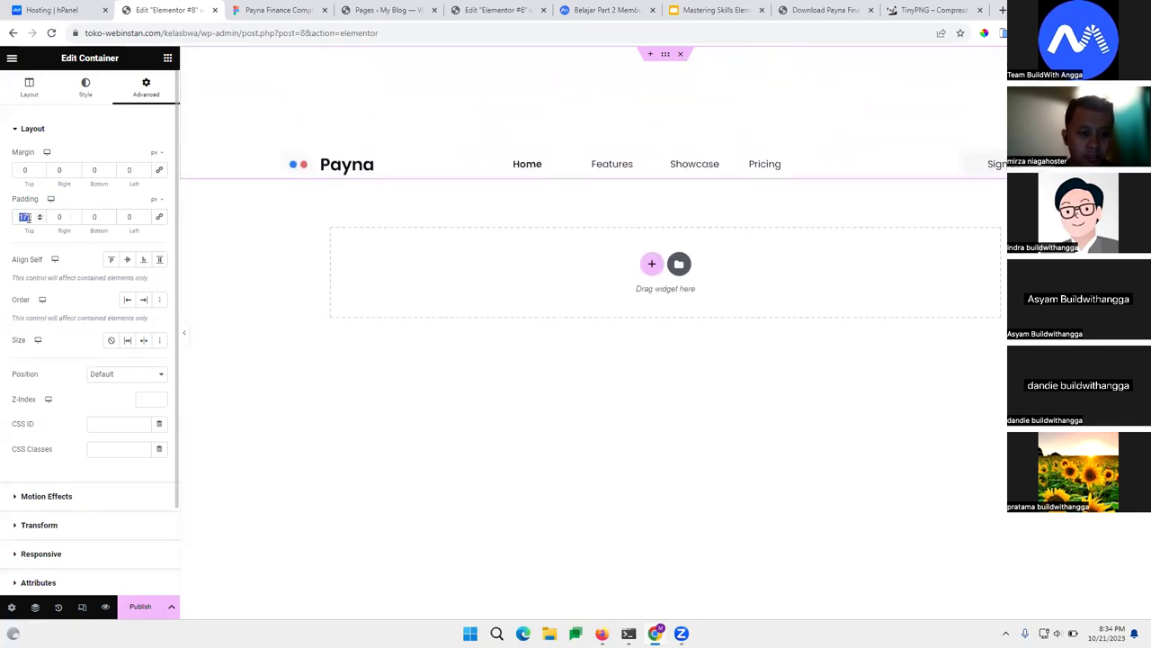
pyautogui.write('52')
pyautogui.click(92, 217)
pyautogui.write('52')
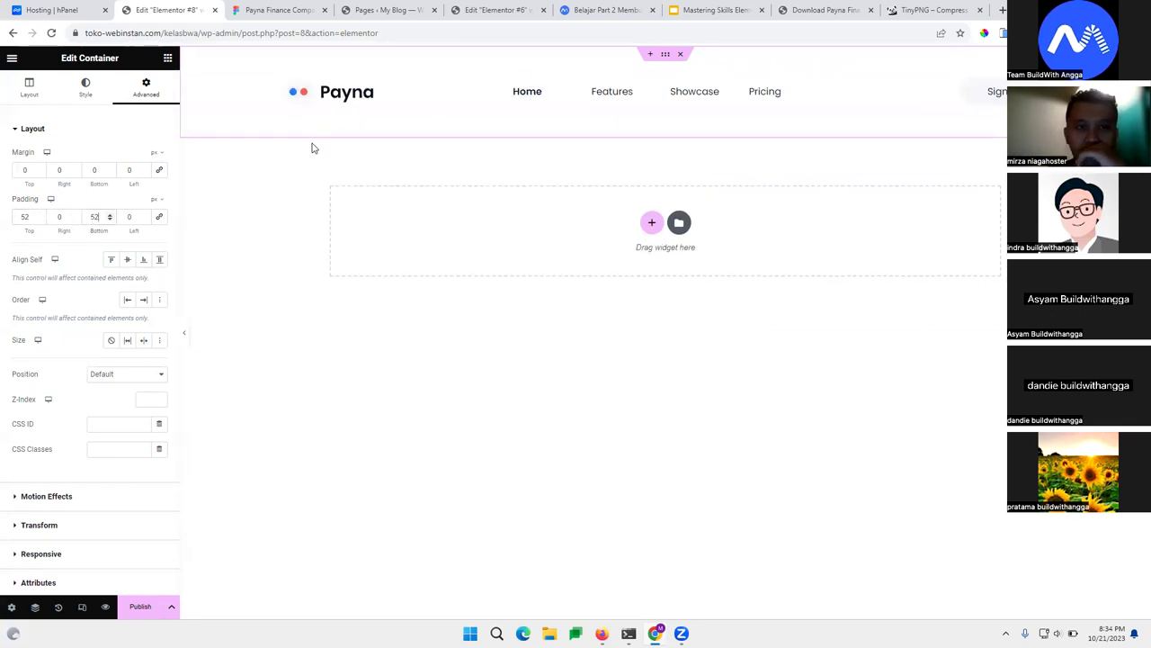
pyautogui.click(185, 332)
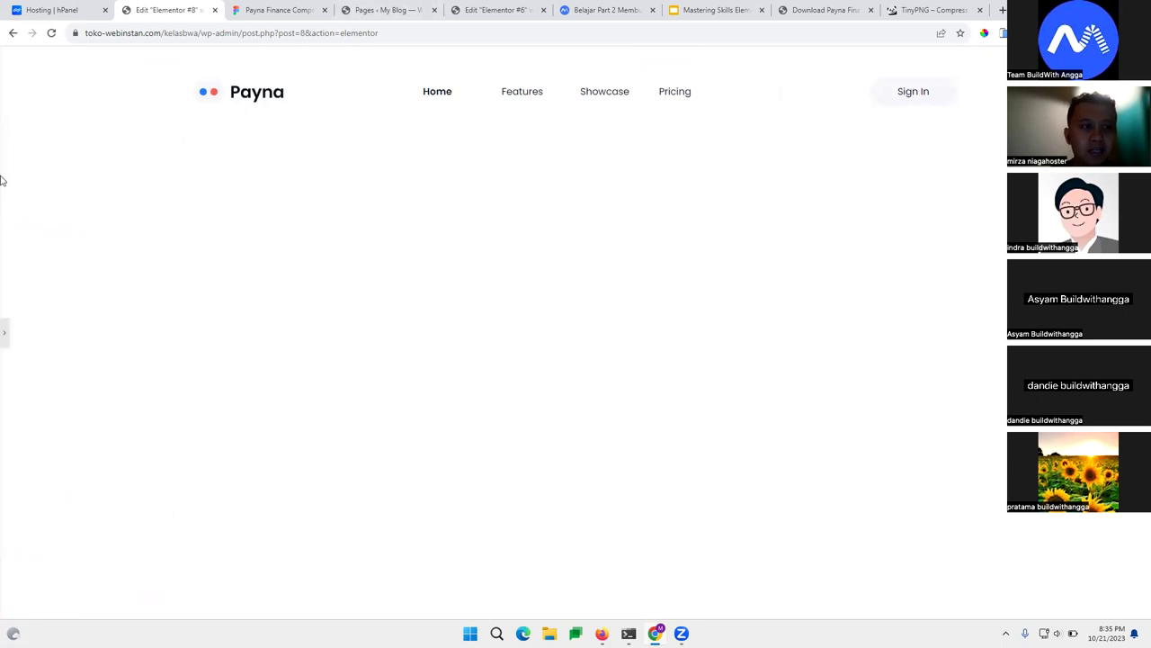
# Step: Publish the Elementor #8 page, then bring the Figma design back up
pyautogui.click(4, 333)
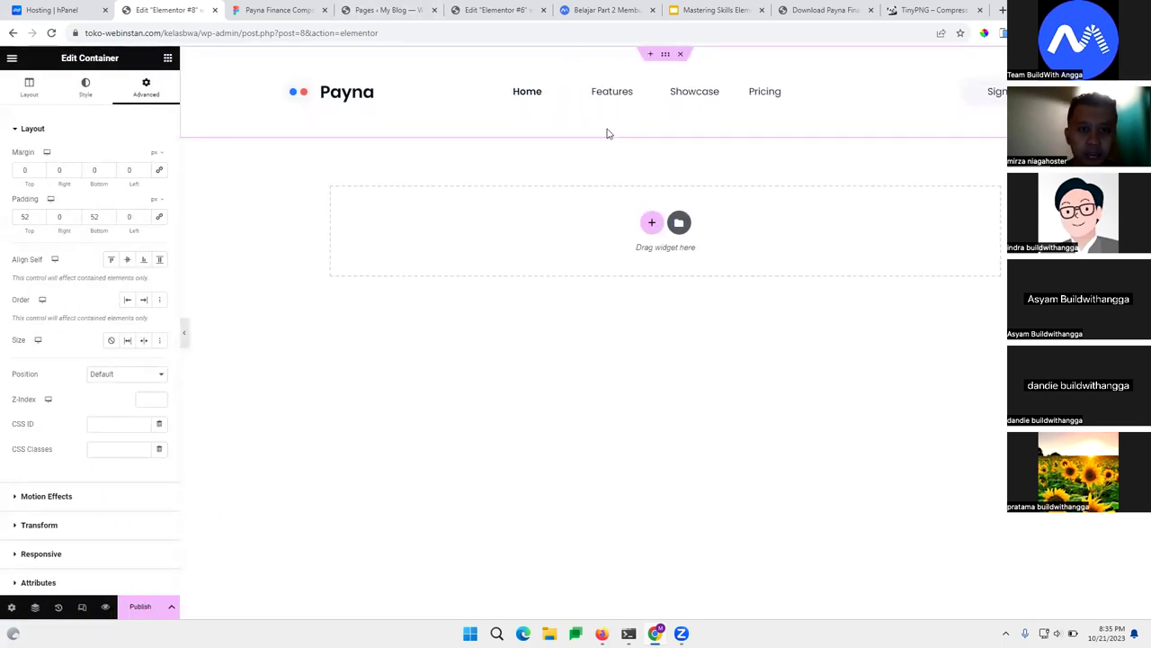
pyautogui.click(144, 607)
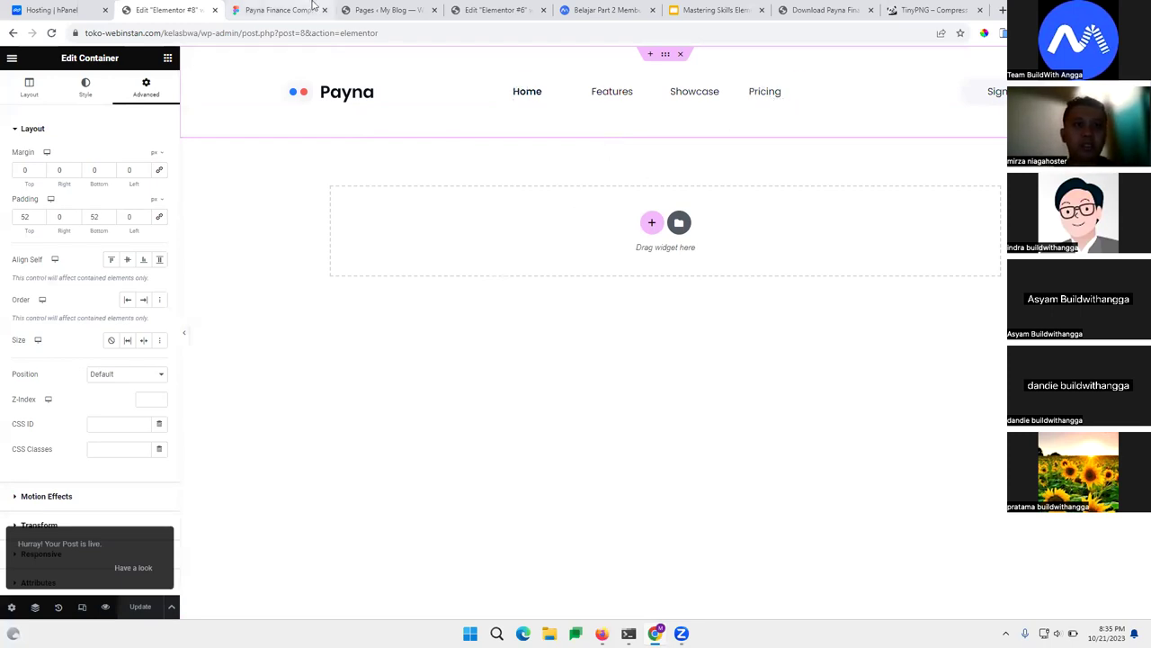
pyautogui.click(278, 10)
pyautogui.scroll(-5, 393, 184)
pyautogui.scroll(-2, 393, 184)
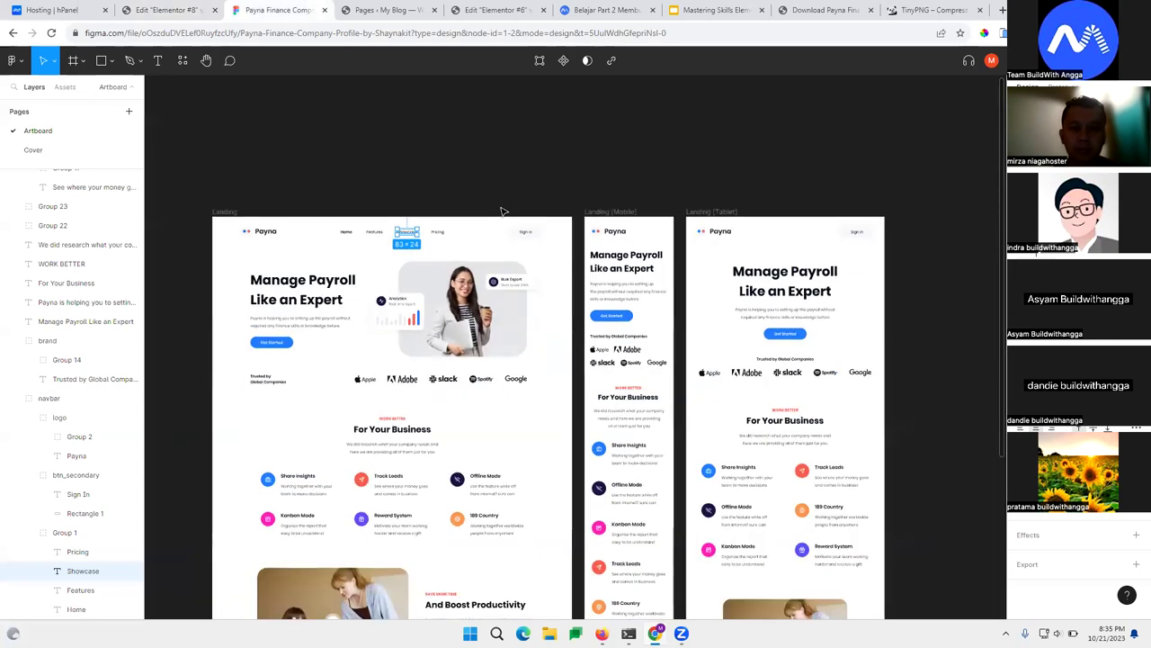
# Step: Zoom out over the Figma landing design, then return to the Elementor #8 editor
pyautogui.scroll(1, 502, 211)
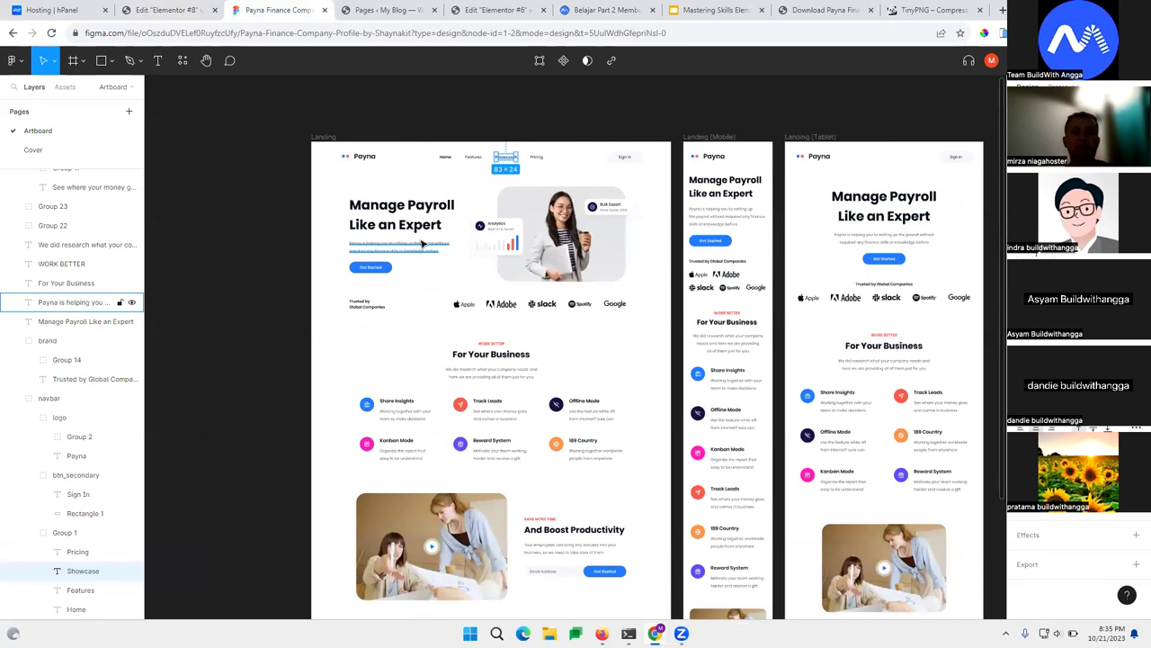
pyautogui.click(167, 9)
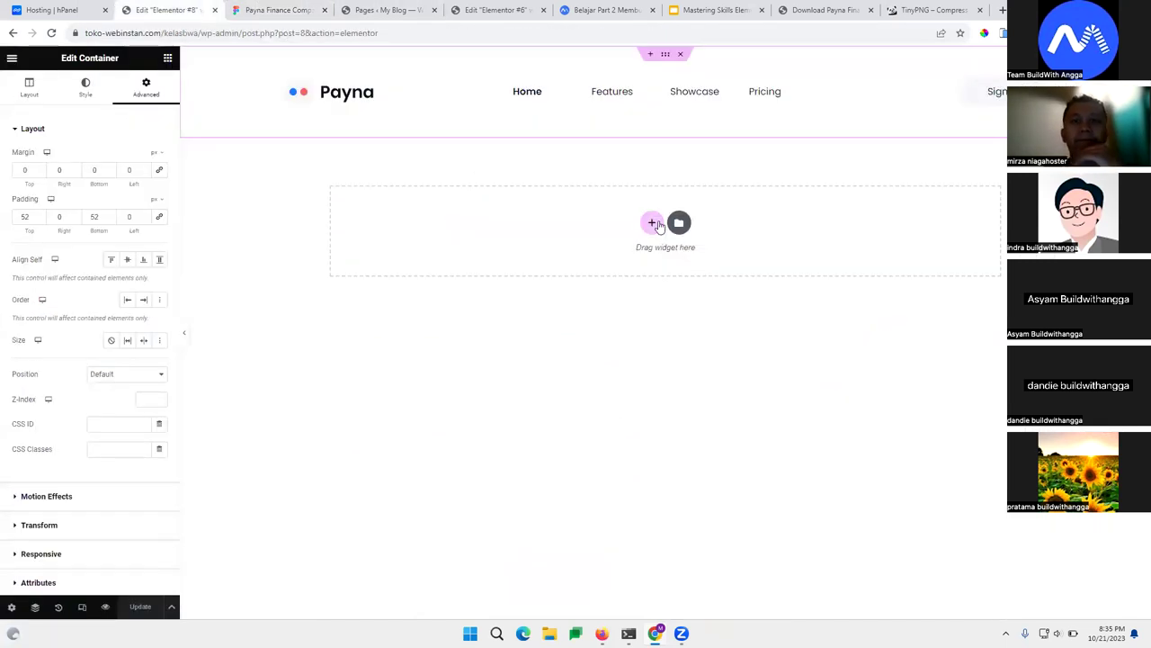
# Step: Add a two-column container below the navbar and check Figma's 685 × 400 hero image
pyautogui.click(654, 223)
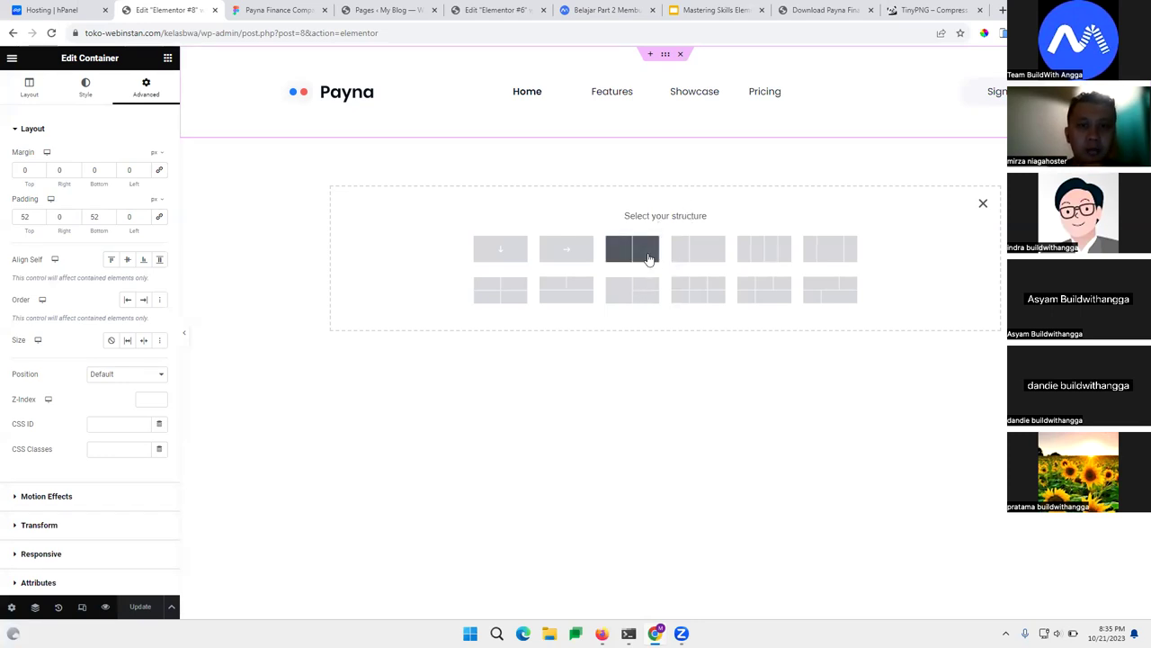
pyautogui.click(649, 252)
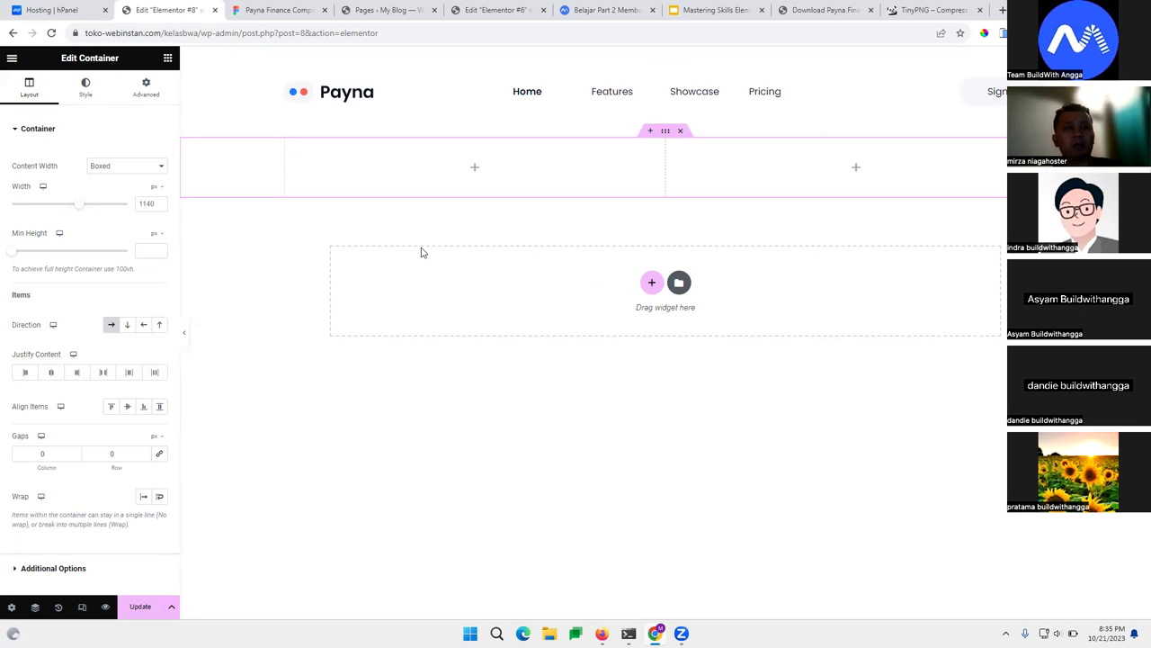
pyautogui.click(249, 8)
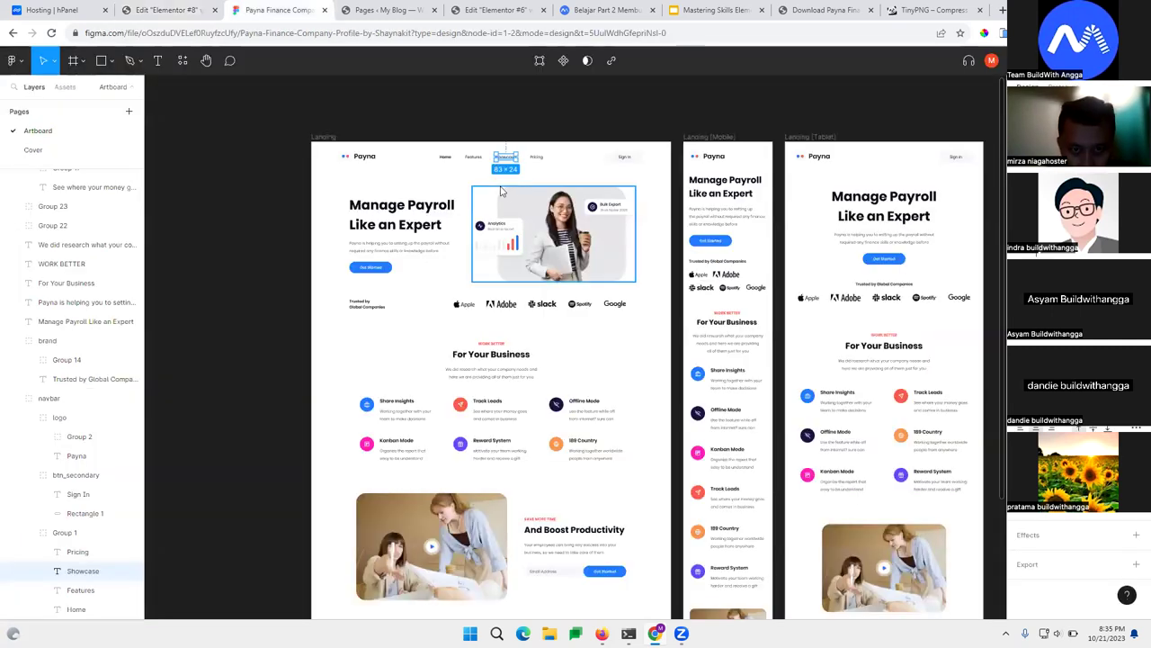
pyautogui.click(508, 194)
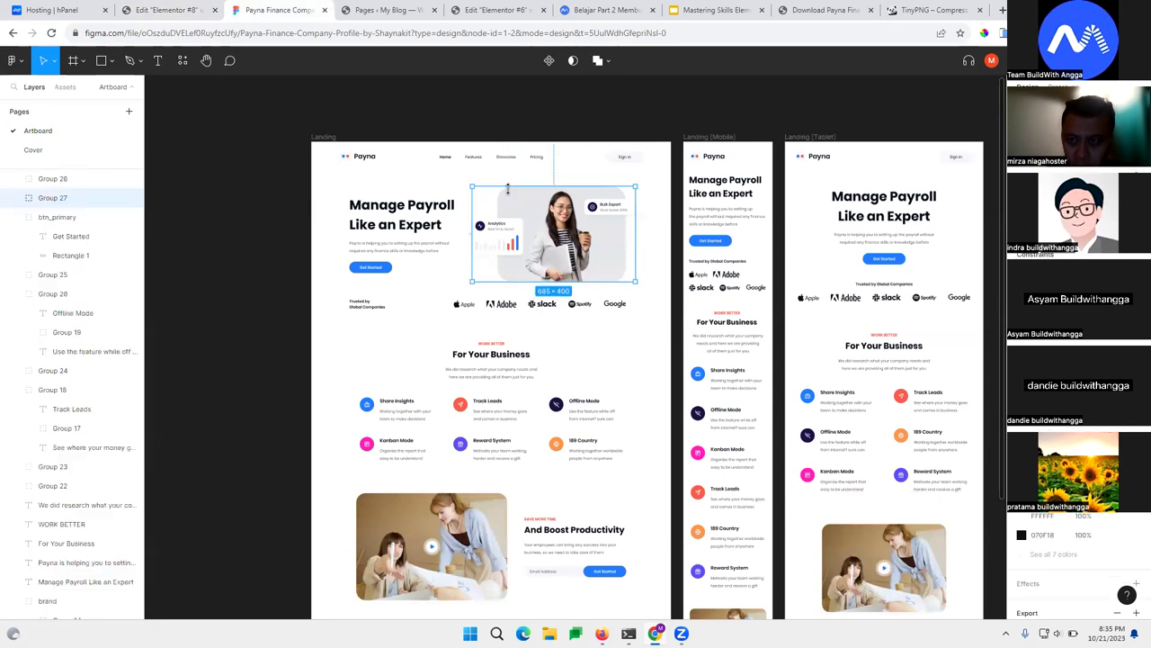
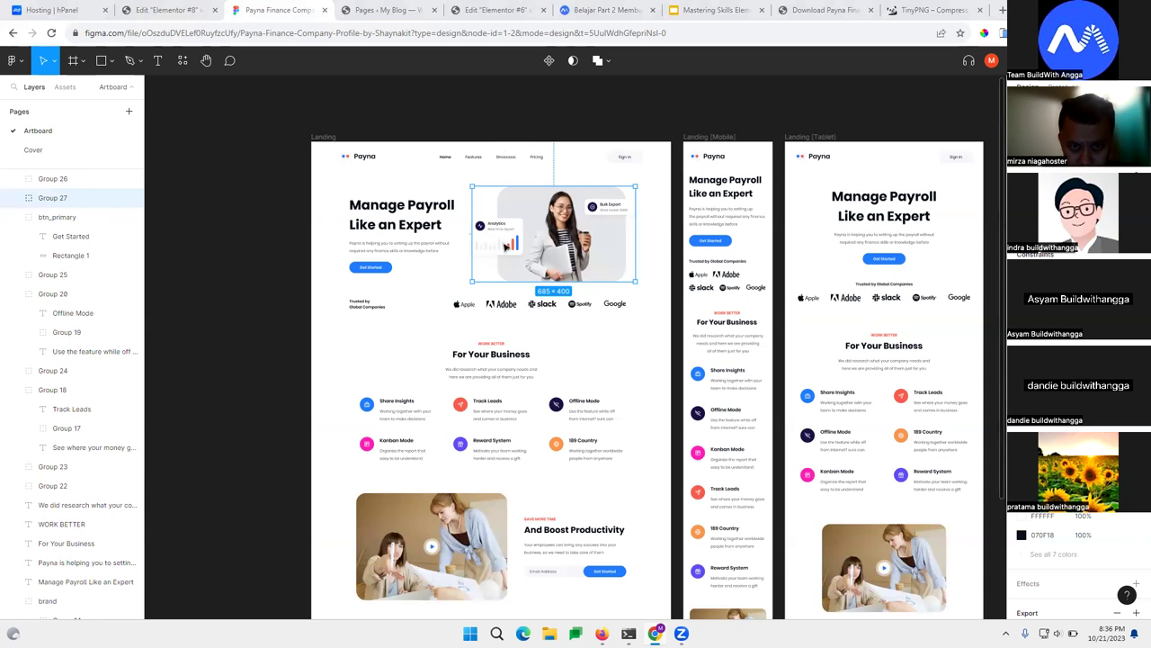
# Step: Make the hero's left column 40% and right column 60% wide, and drop an Image widget into the right one
pyautogui.click(214, 8)
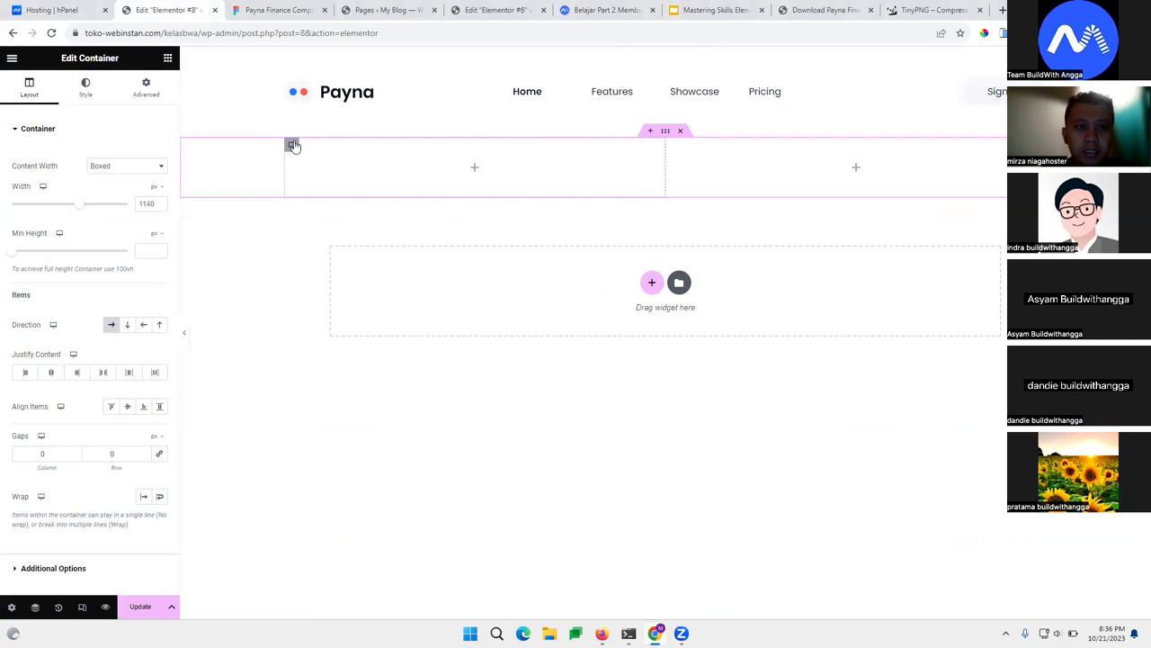
pyautogui.click(293, 145)
pyautogui.write('40')
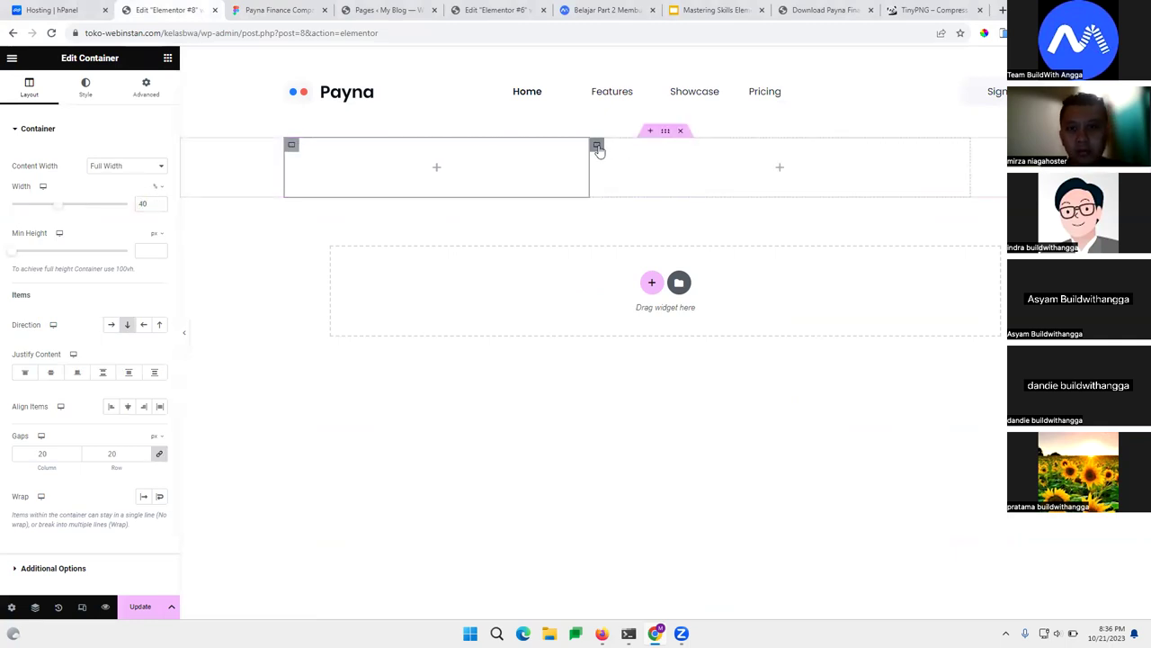
pyautogui.click(614, 147)
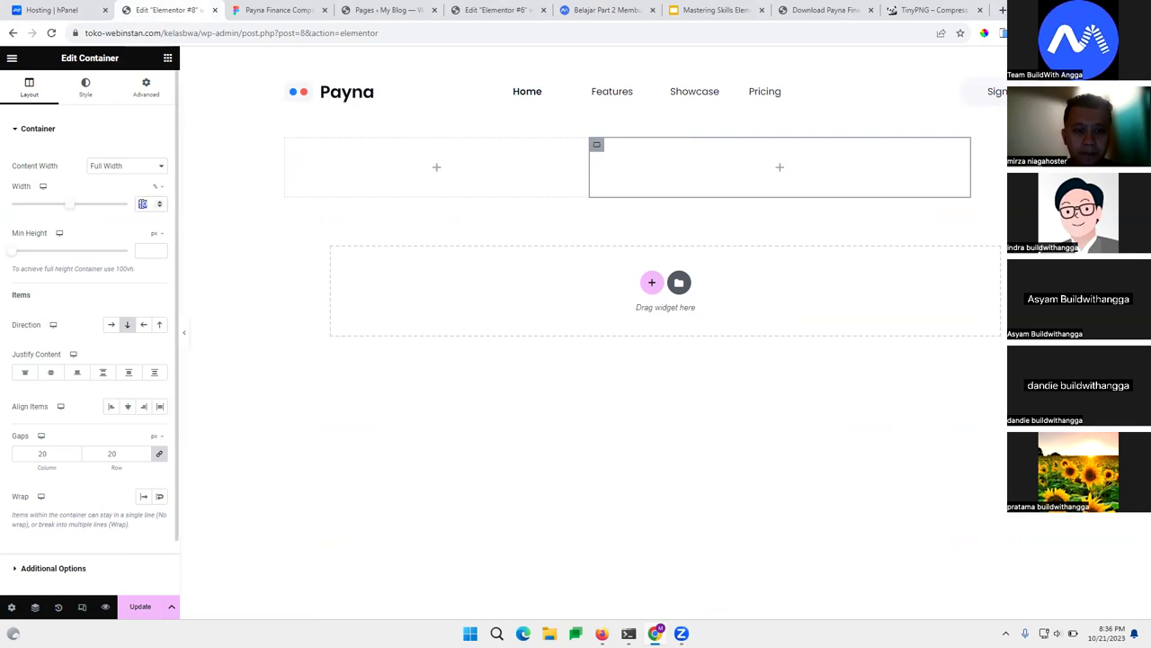
pyautogui.write('60')
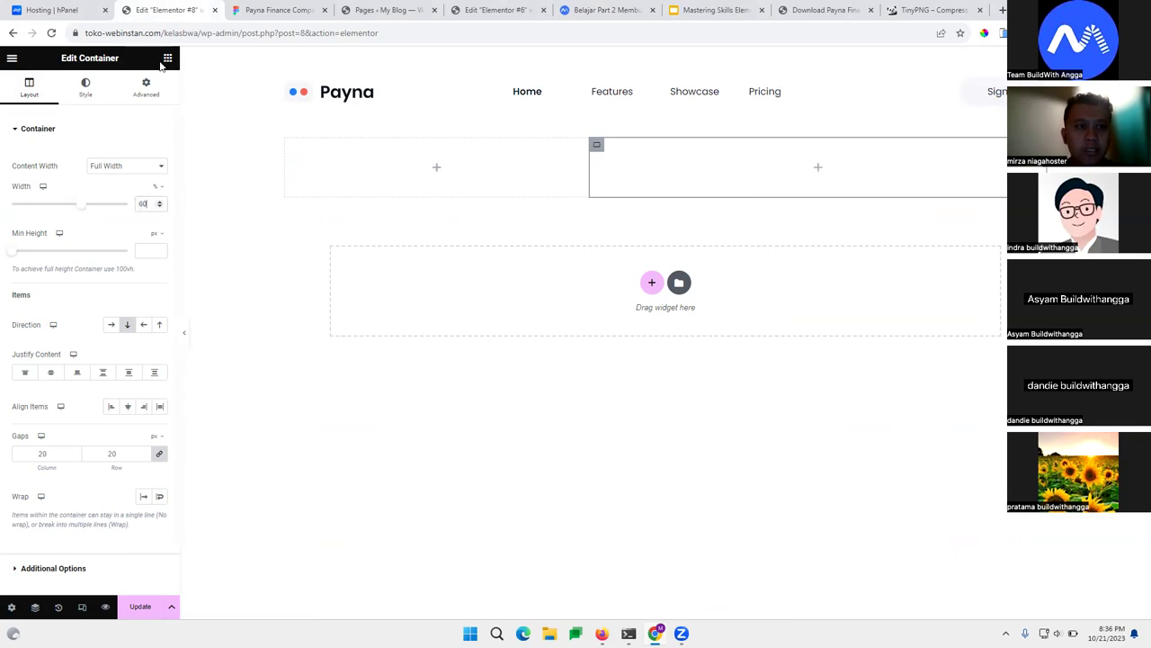
pyautogui.click(165, 61)
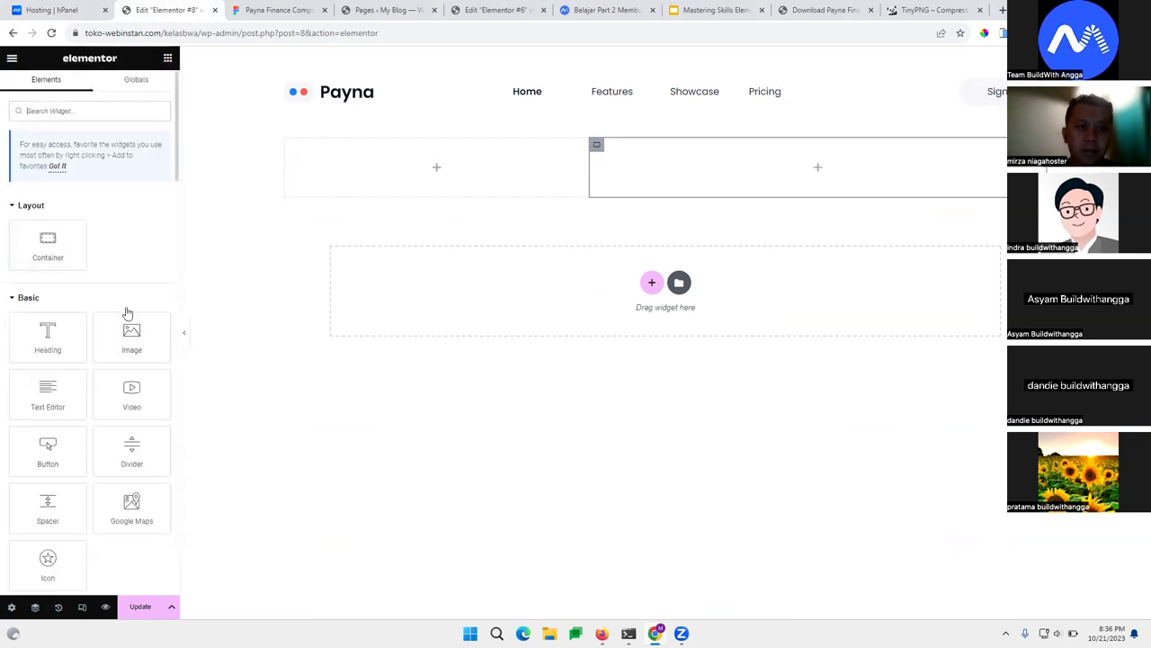
pyautogui.moveTo(129, 331); pyautogui.dragTo(784, 171)
# Step: Set the Image widget to Full size, then upload and insert the hero-image file
pyautogui.click(141, 246)
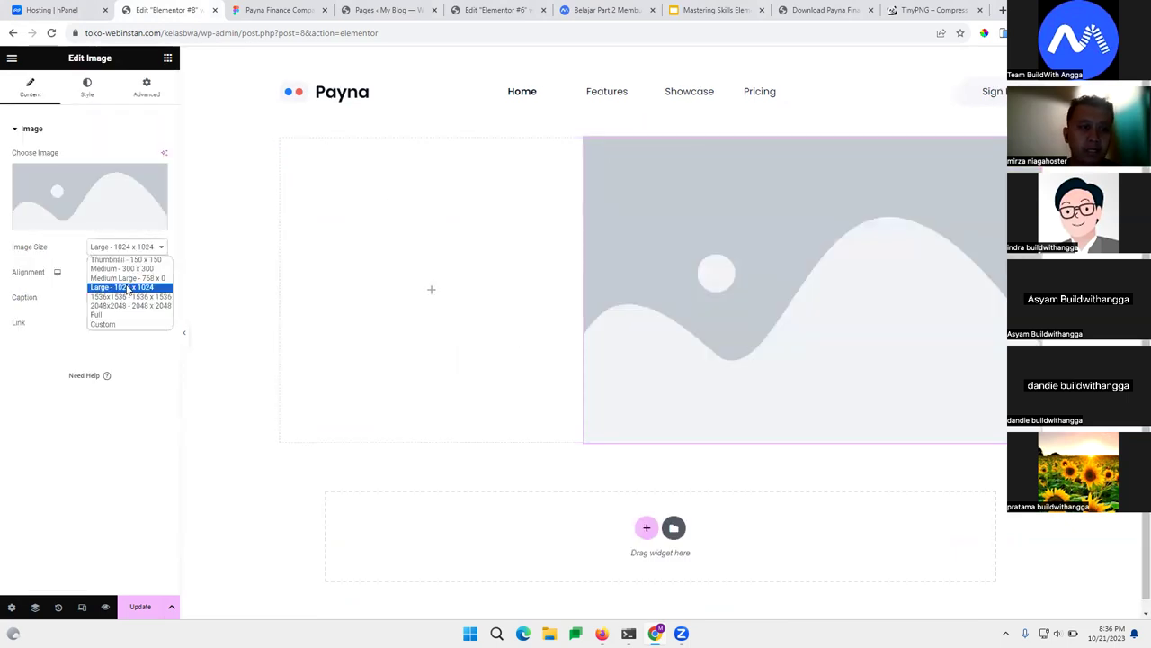
pyautogui.click(115, 317)
pyautogui.click(99, 223)
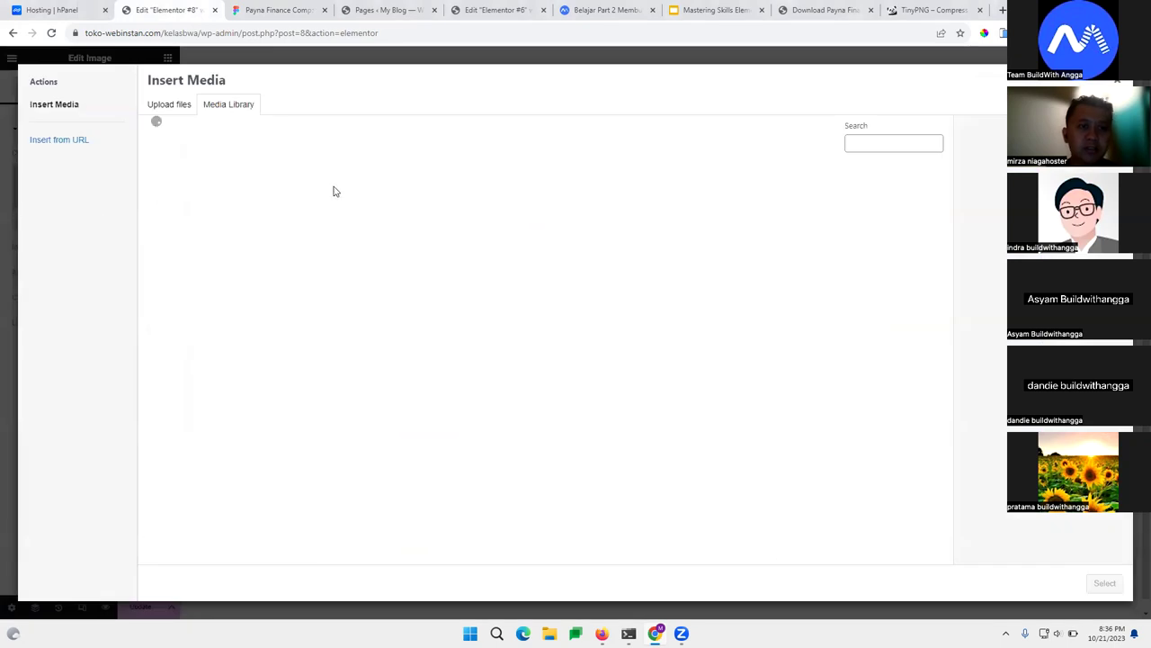
pyautogui.click(169, 104)
pyautogui.click(618, 304)
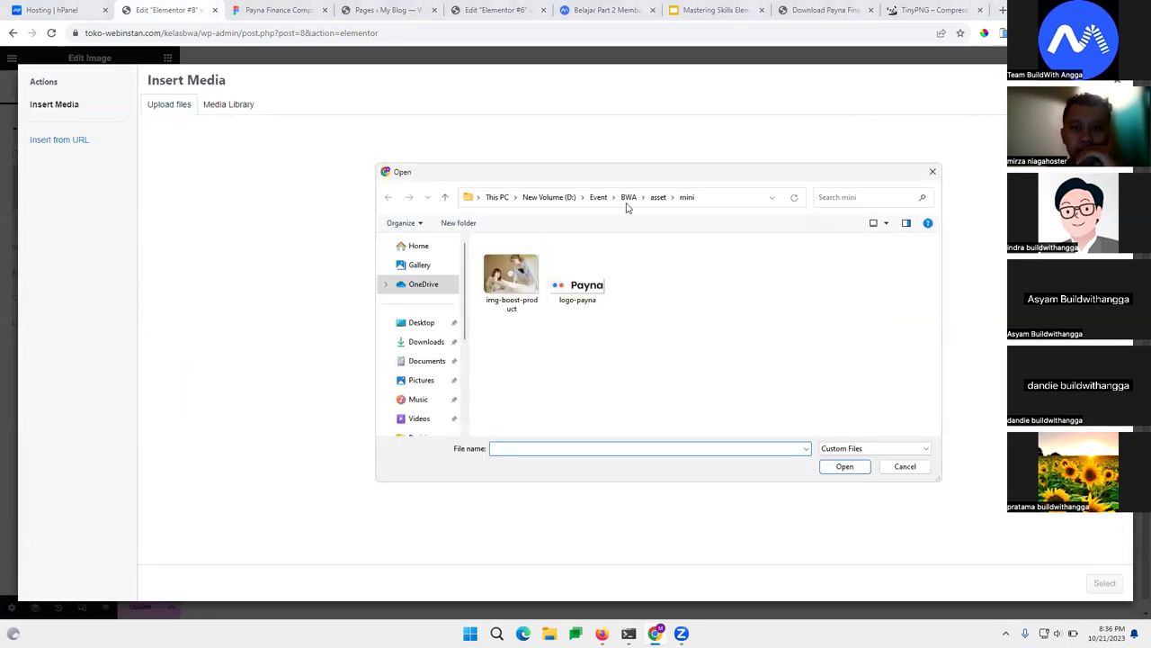
pyautogui.click(653, 199)
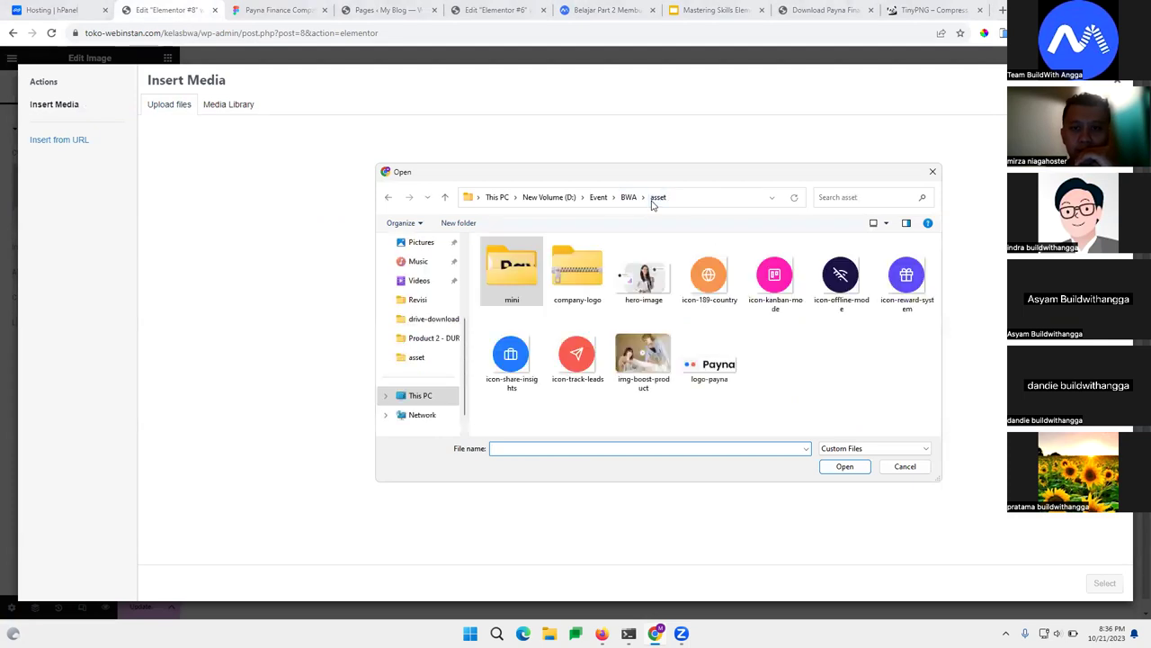
pyautogui.doubleClick(637, 286)
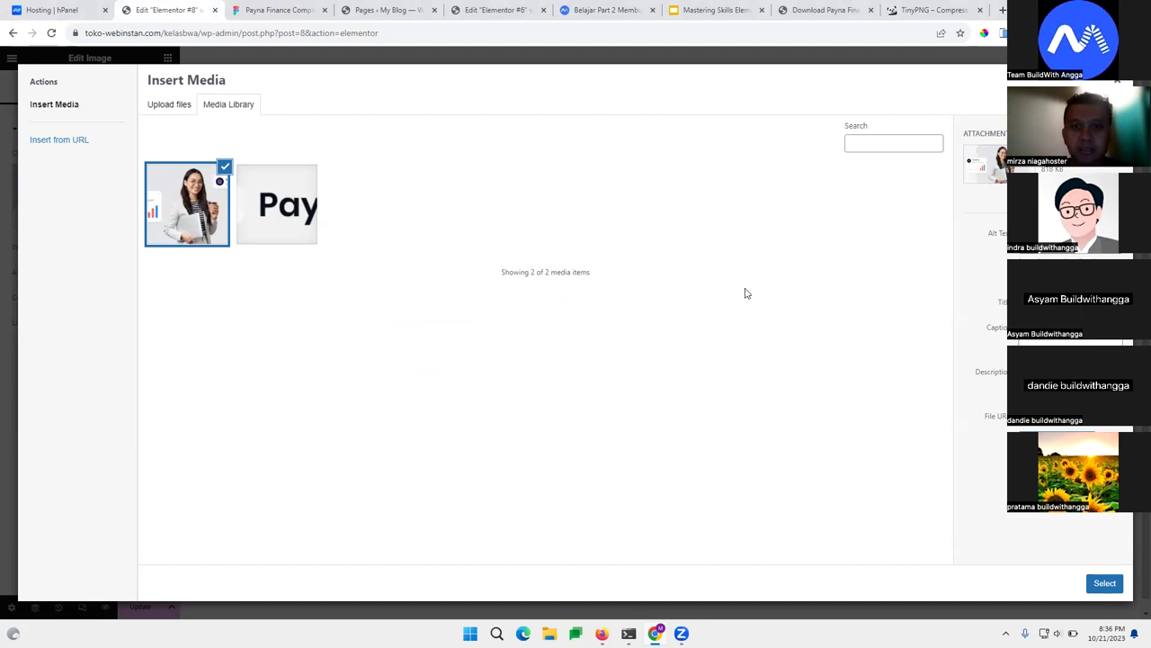
pyautogui.press('Return')
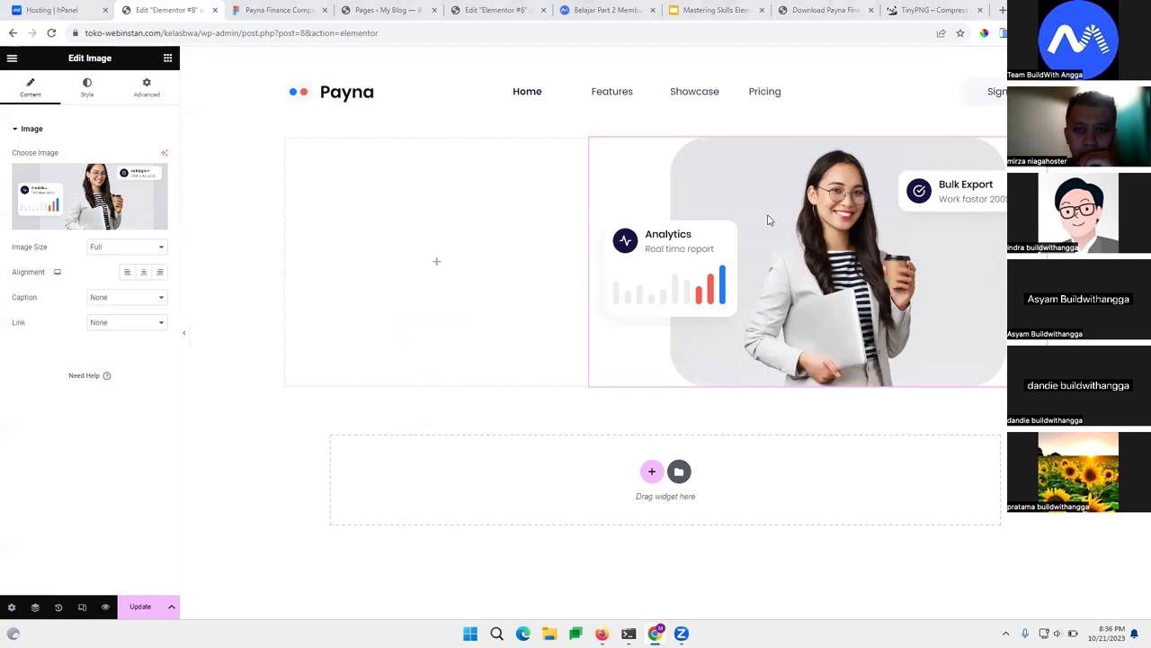
# Step: Give the hero image a 685 px max width and a 400 px height
pyautogui.click(304, 8)
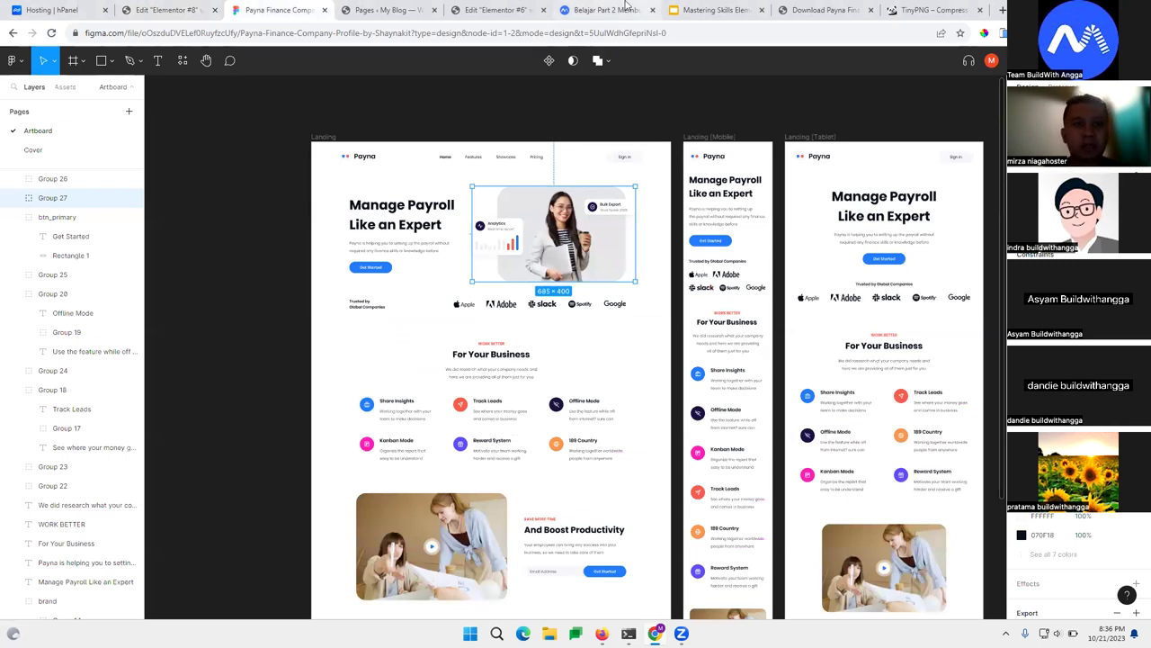
pyautogui.click(167, 9)
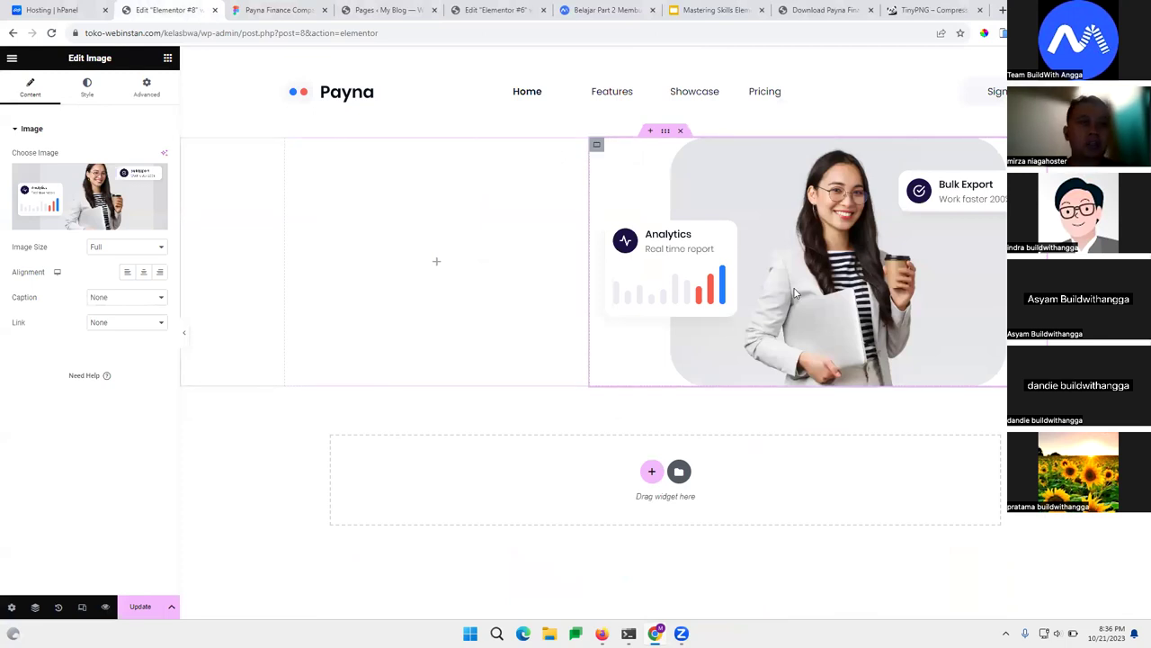
pyautogui.click(87, 87)
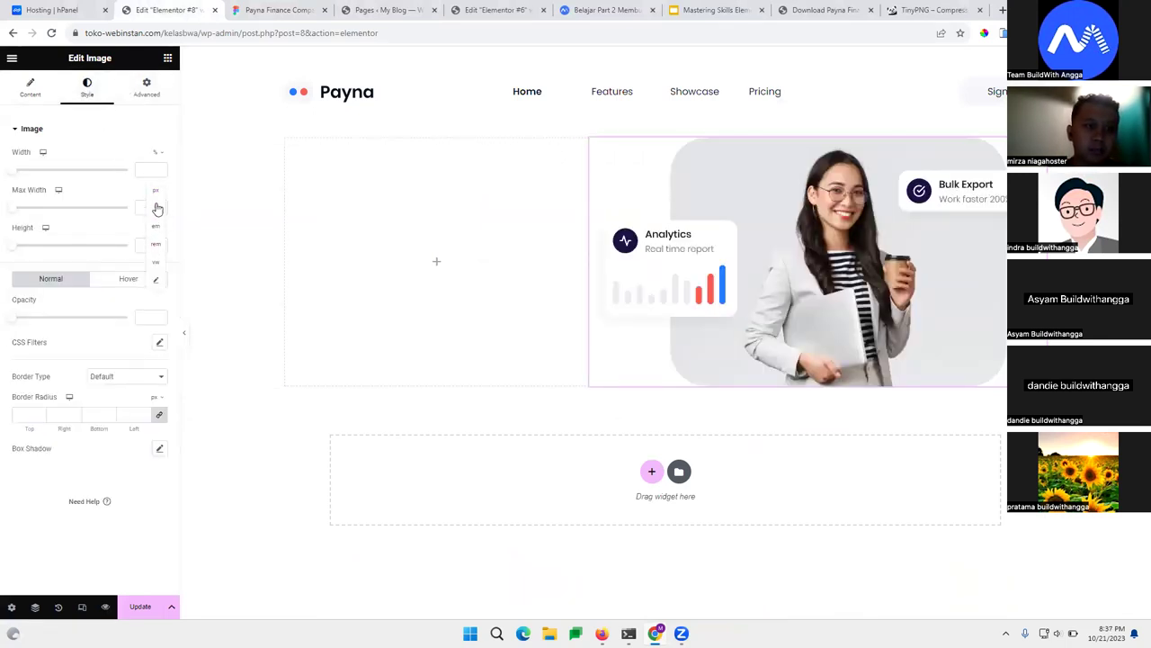
pyautogui.click(279, 10)
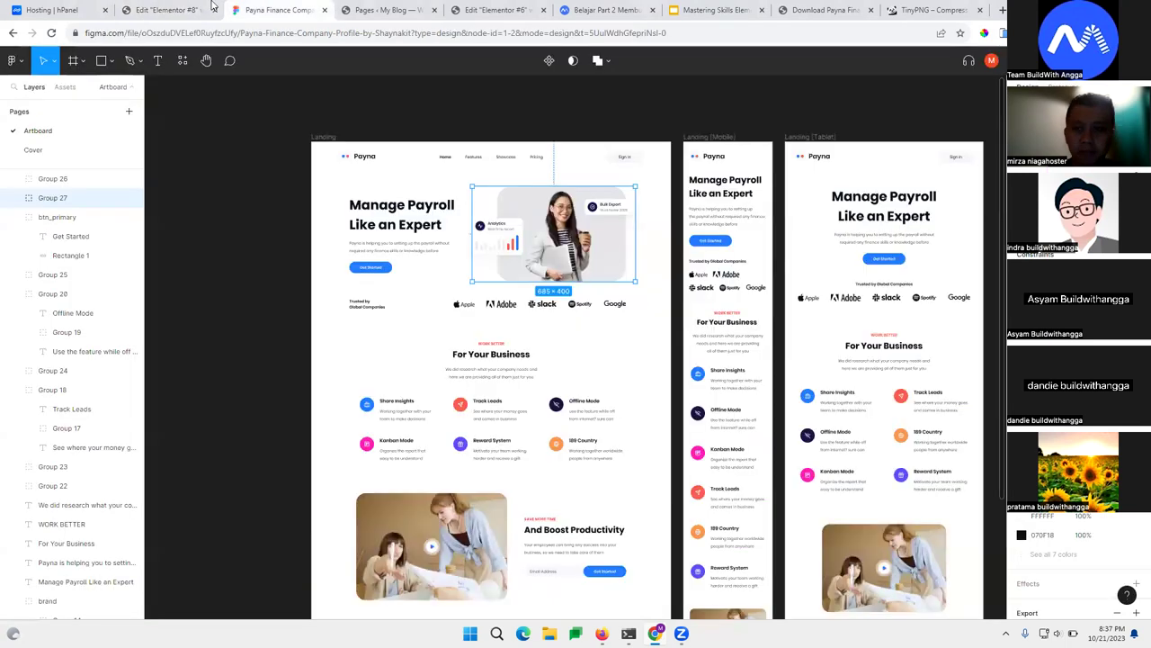
pyautogui.click(167, 10)
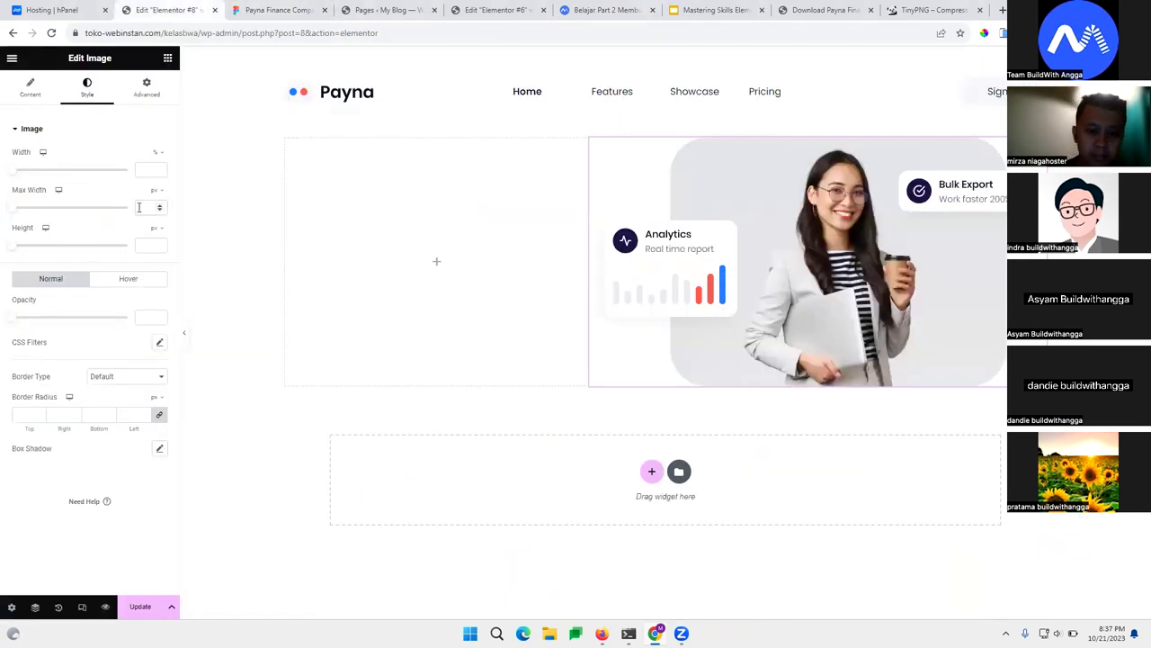
pyautogui.click(140, 207)
pyautogui.write('385')
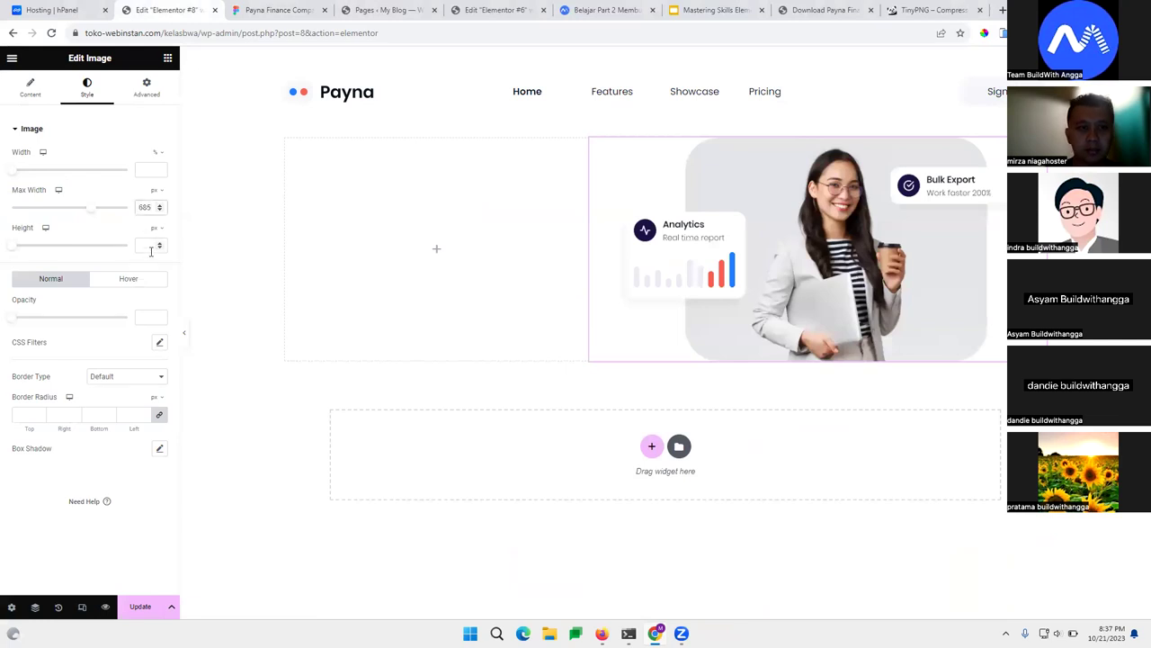
pyautogui.click(141, 245)
pyautogui.write('400')
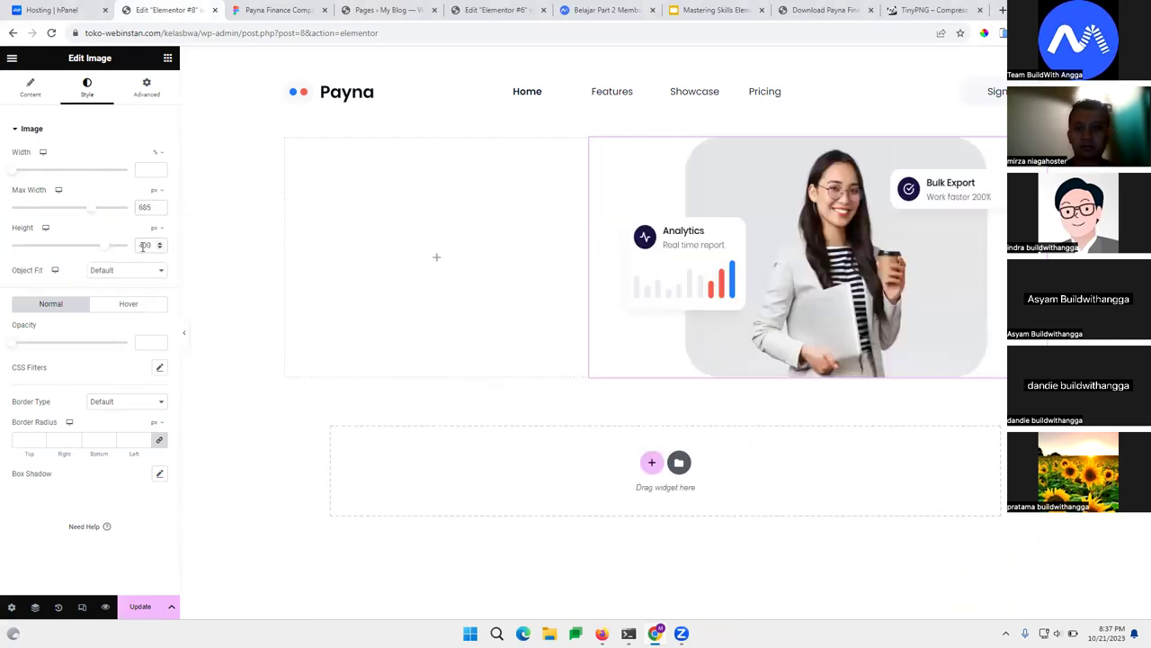
# Step: Set the image column's width to 60% and align its content to the start
pyautogui.click(596, 144)
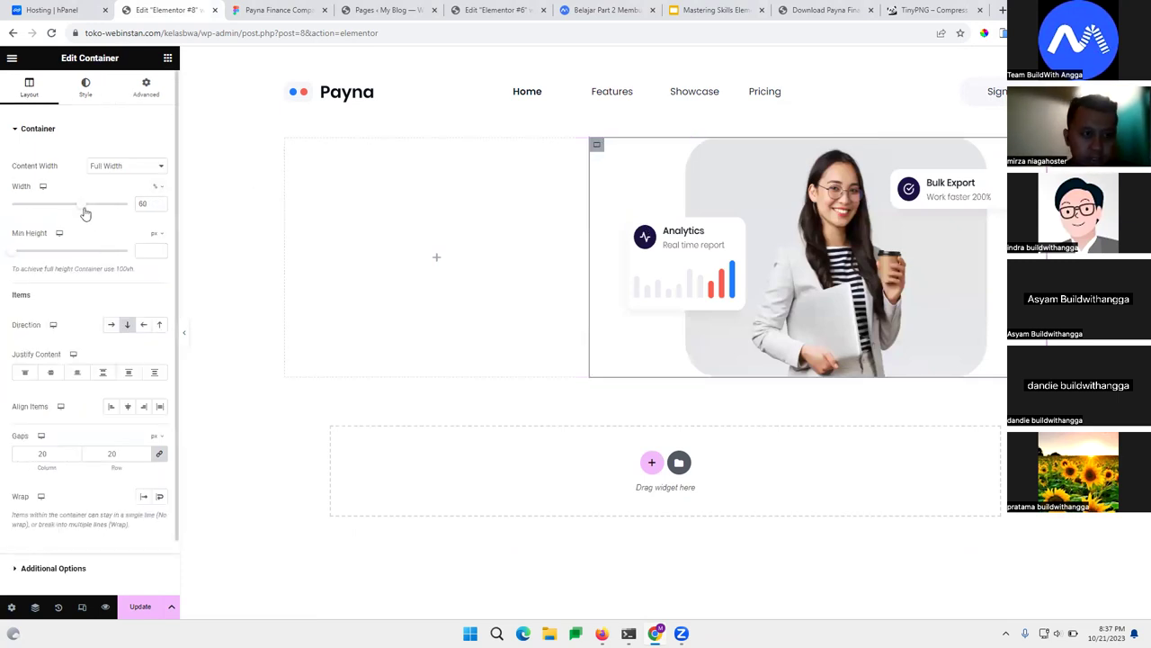
pyautogui.moveTo(90, 210); pyautogui.dragTo(74, 211)
pyautogui.click(162, 208)
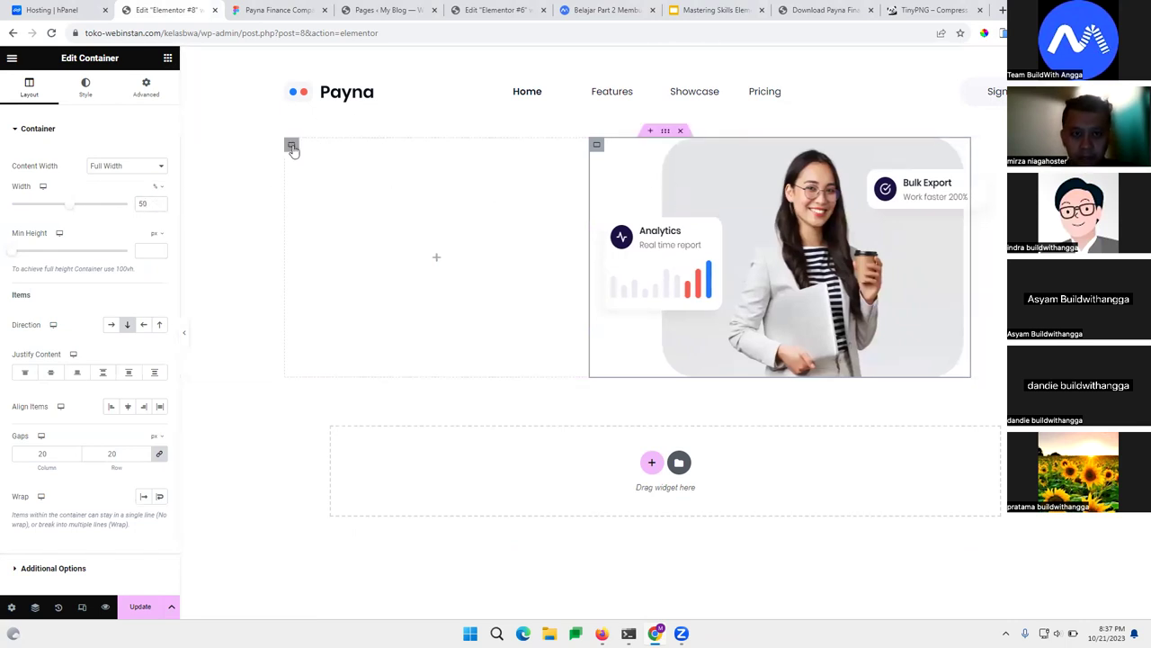
pyautogui.press('Up')
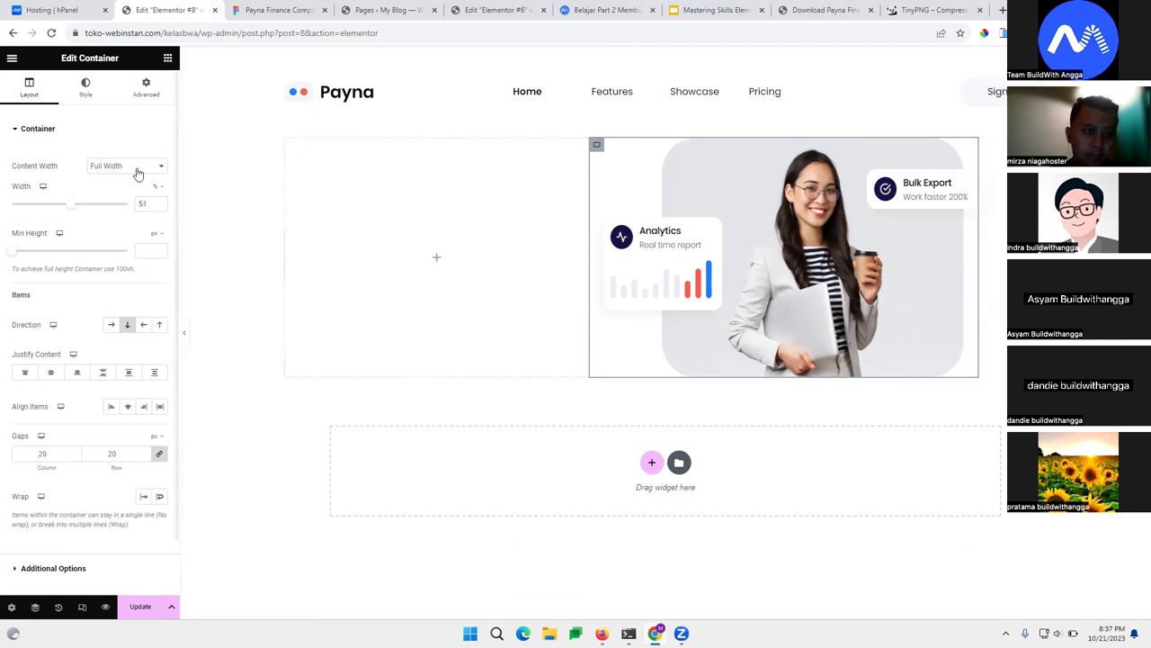
pyautogui.write('60')
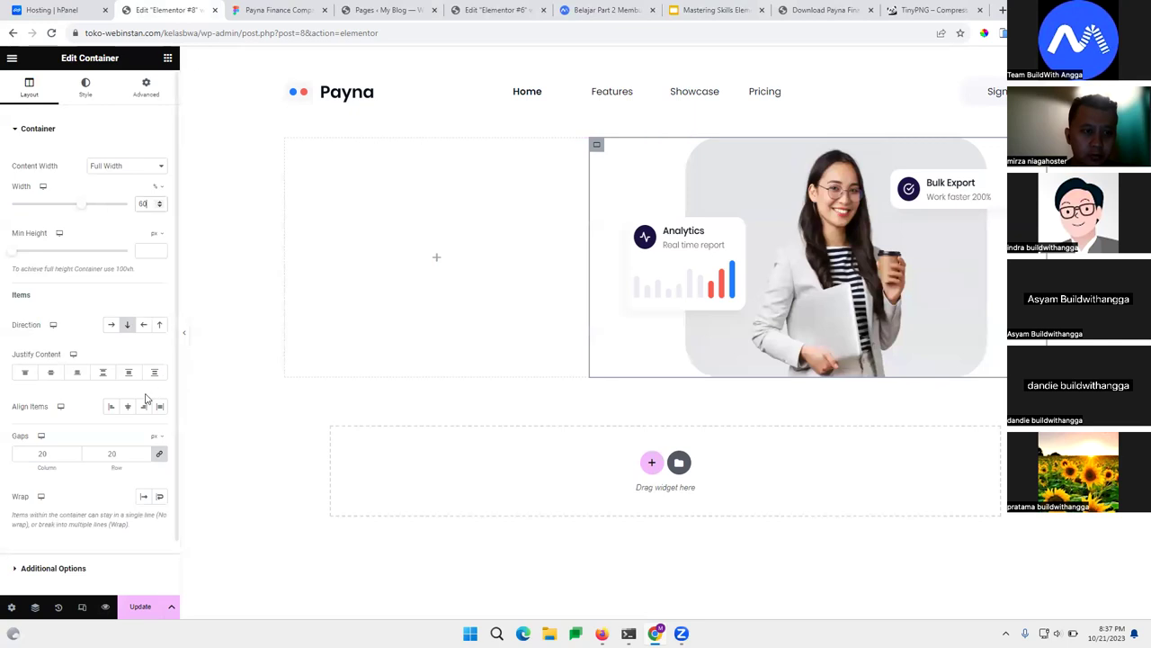
pyautogui.click(111, 405)
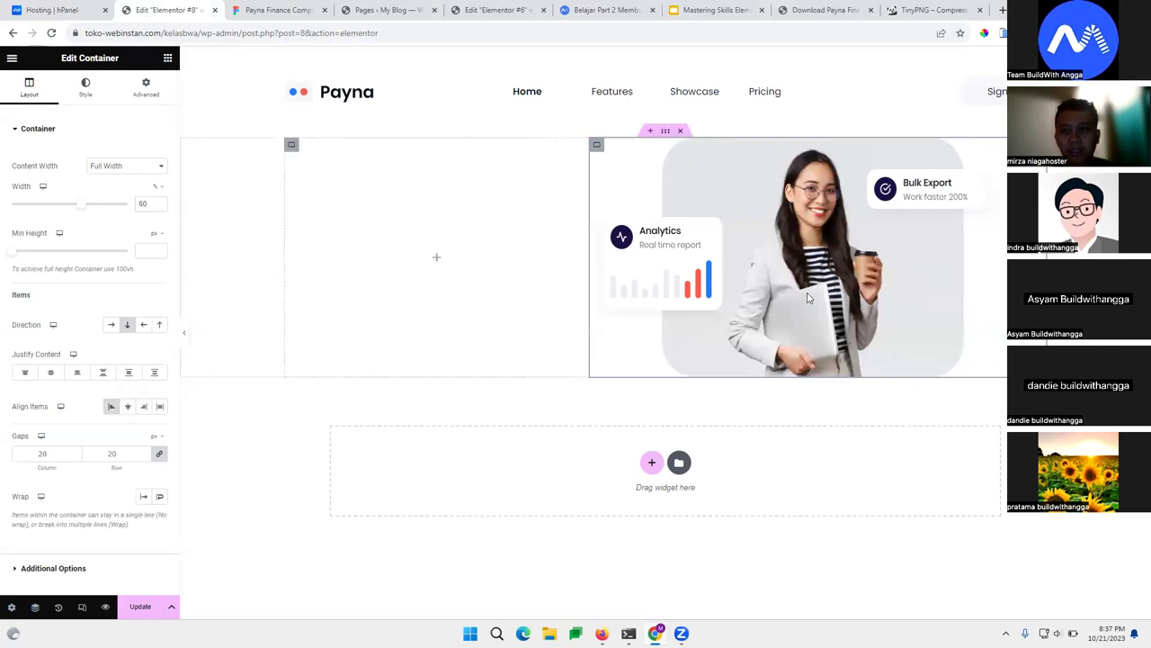
# Step: Select the empty left column and compare the hero text in the Figma design
pyautogui.click(386, 10)
pyautogui.click(290, 10)
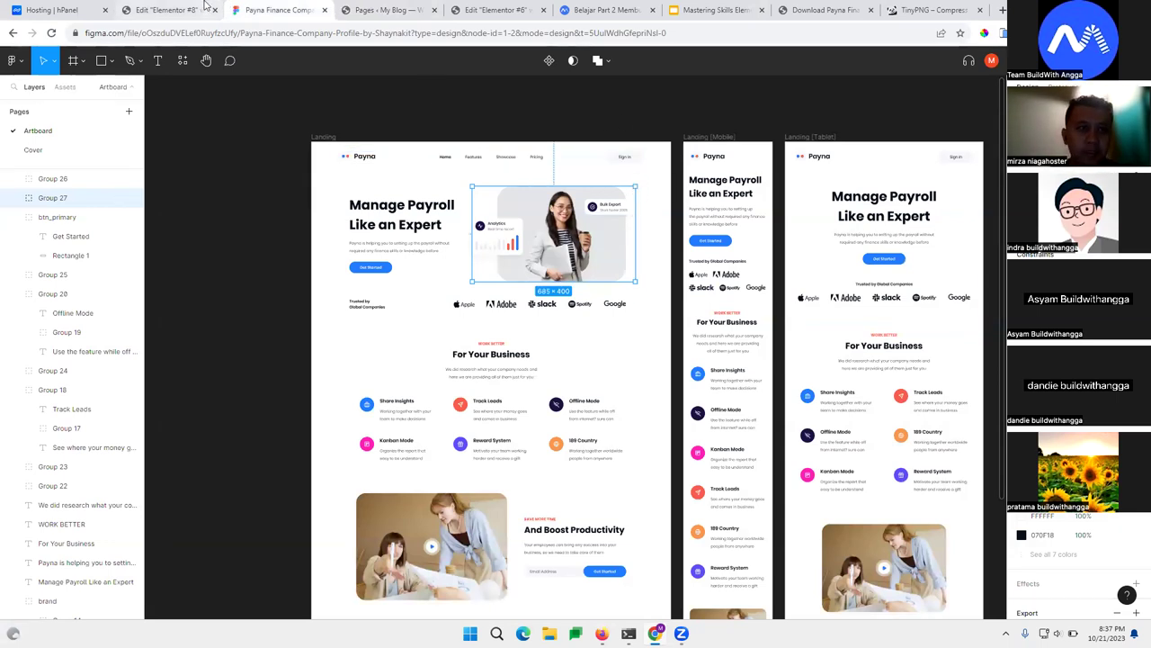
pyautogui.click(206, 8)
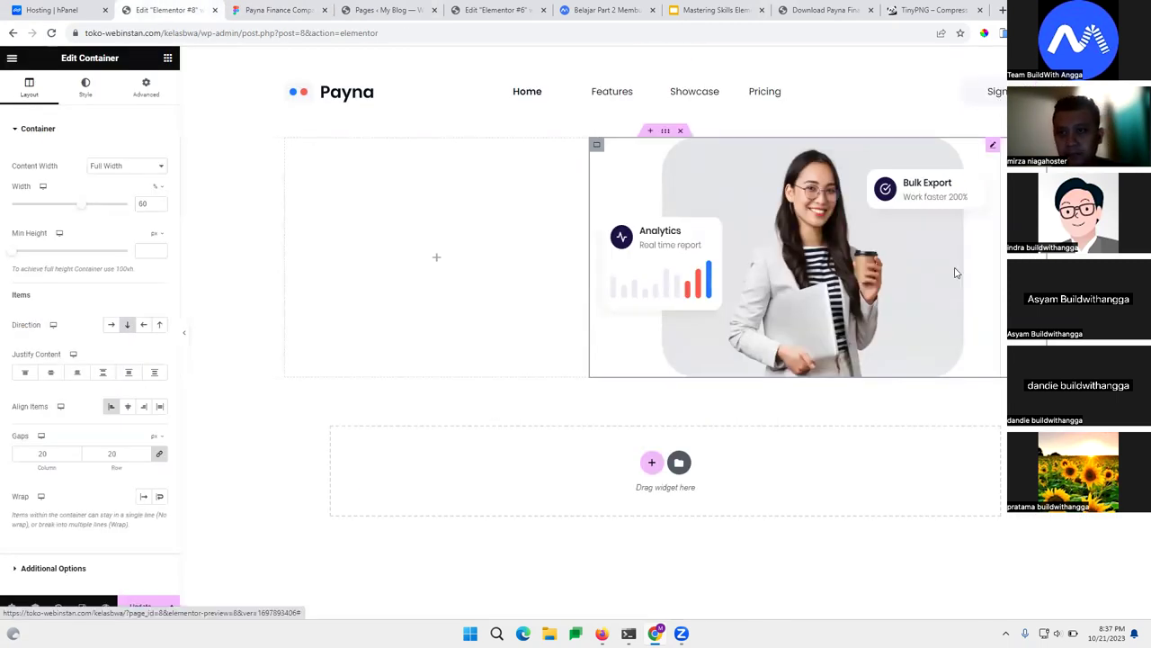
pyautogui.click(291, 146)
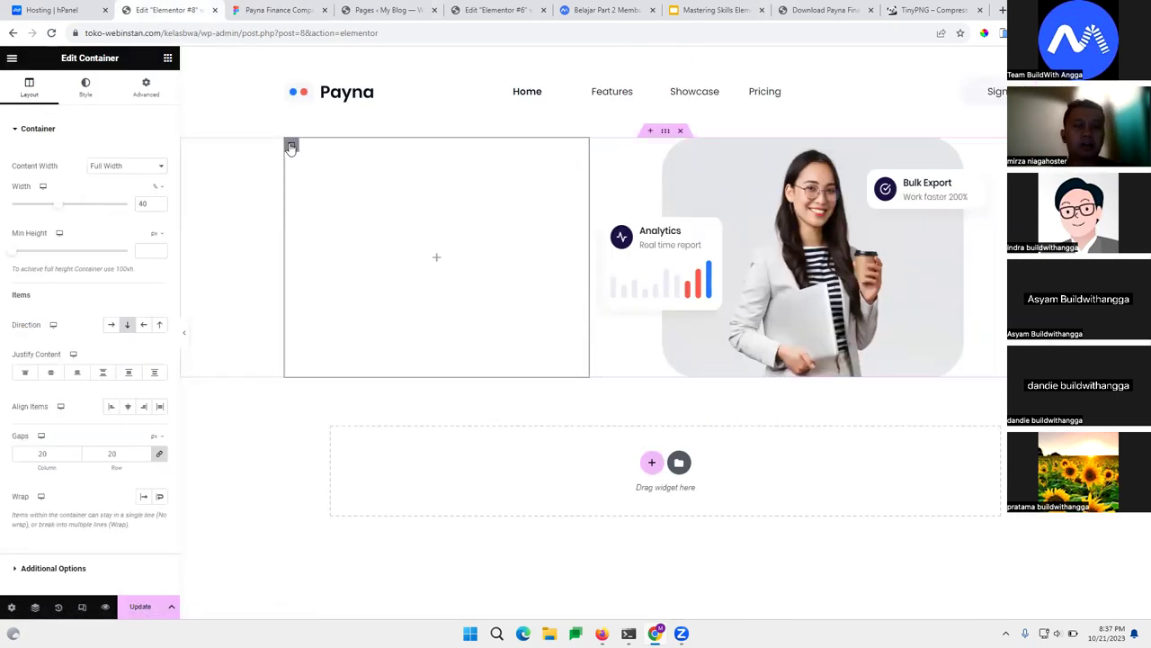
pyautogui.click(274, 7)
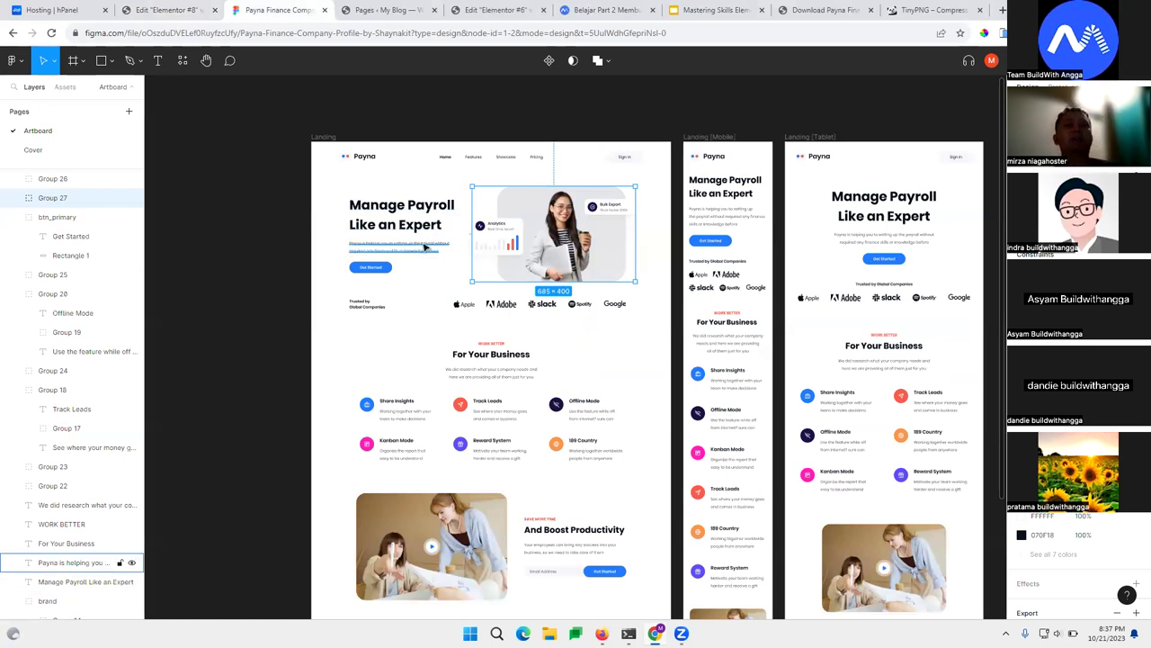
# Step: Add a heading, a text block and a button to the hero's left column
pyautogui.click(165, 10)
pyautogui.click(181, 83)
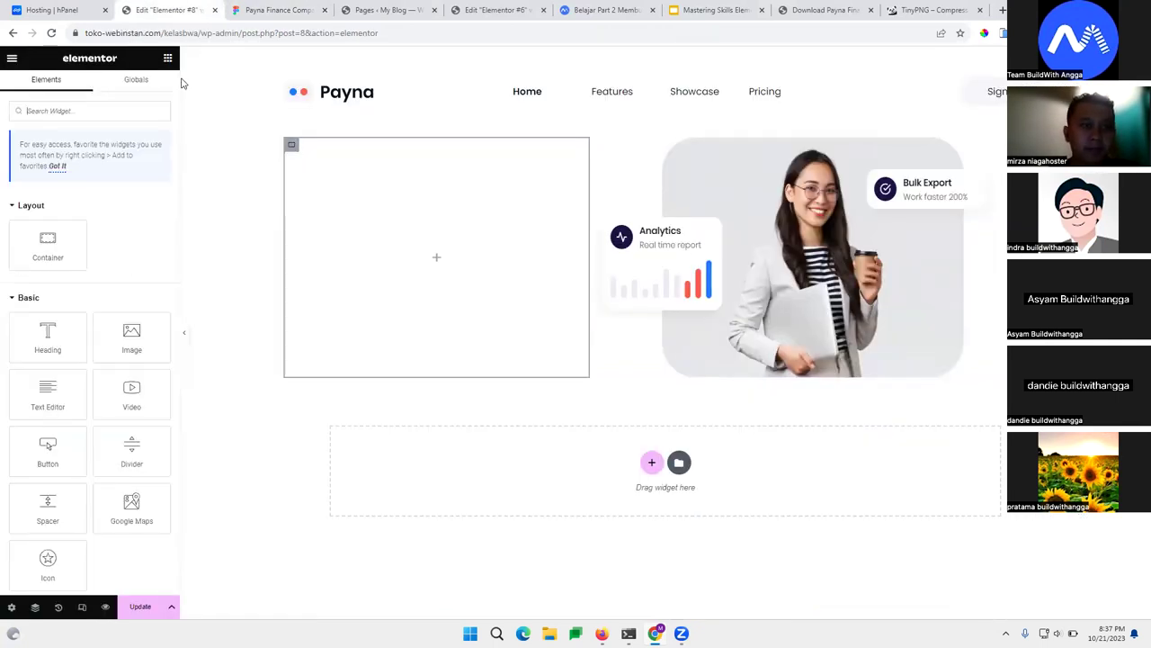
pyautogui.moveTo(48, 337); pyautogui.dragTo(436, 257)
pyautogui.click(168, 60)
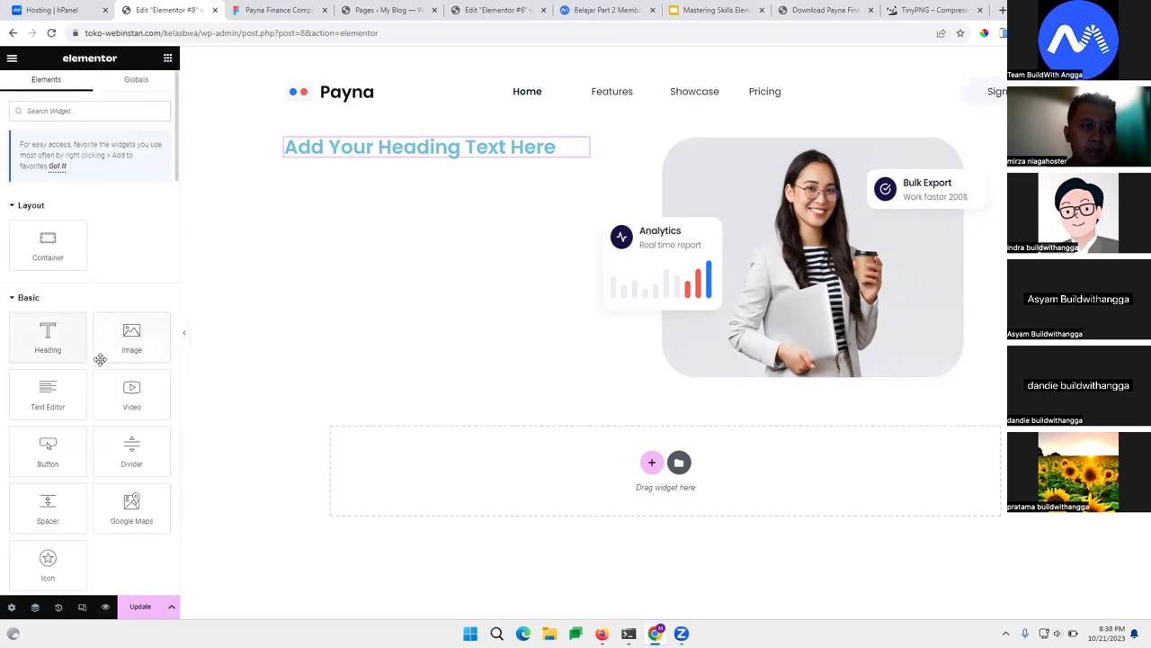
pyautogui.moveTo(333, 248); pyautogui.dragTo(412, 156)
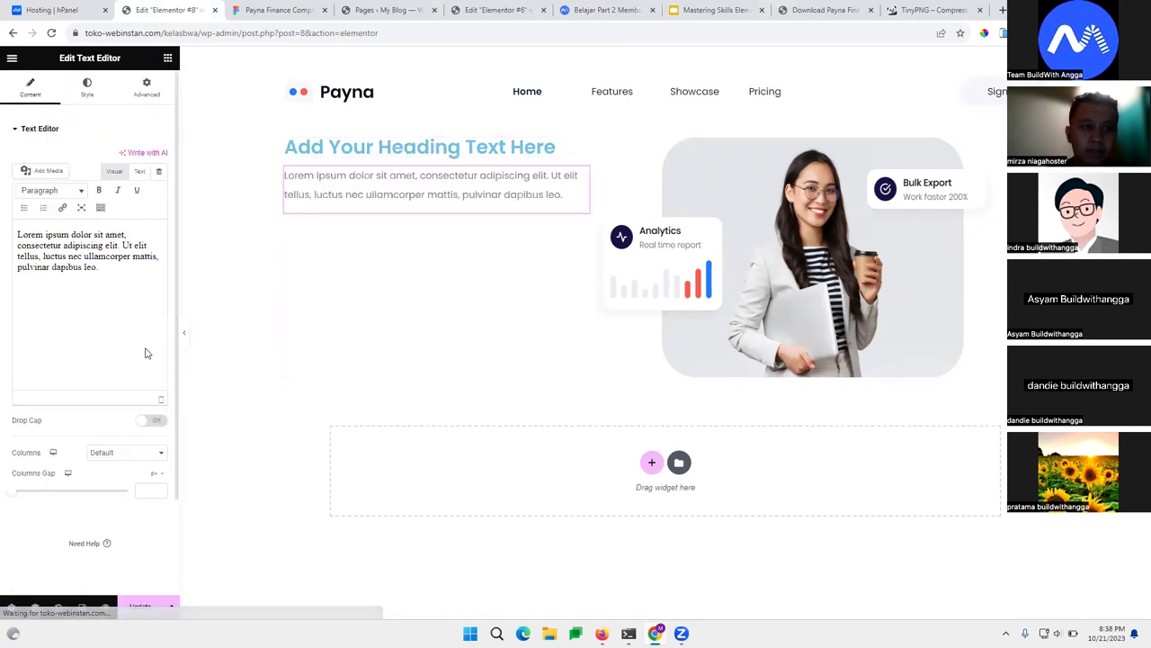
pyautogui.click(168, 57)
pyautogui.moveTo(57, 452); pyautogui.dragTo(445, 204)
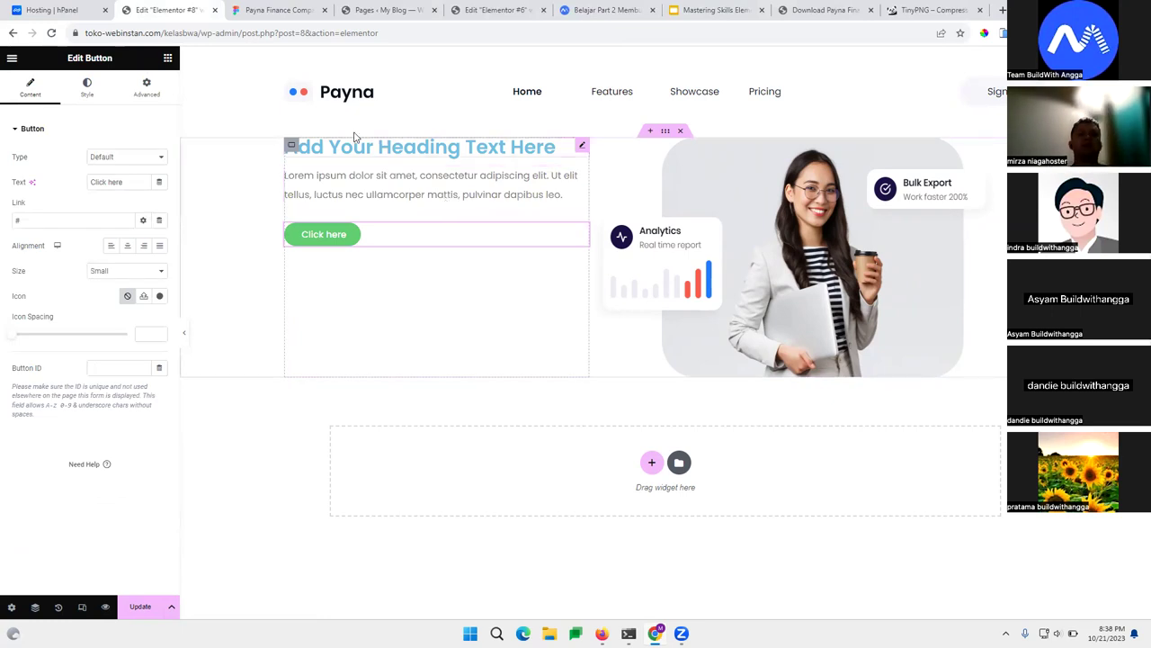
# Step: Center the left column's content vertically and select the heading for editing
pyautogui.click(292, 146)
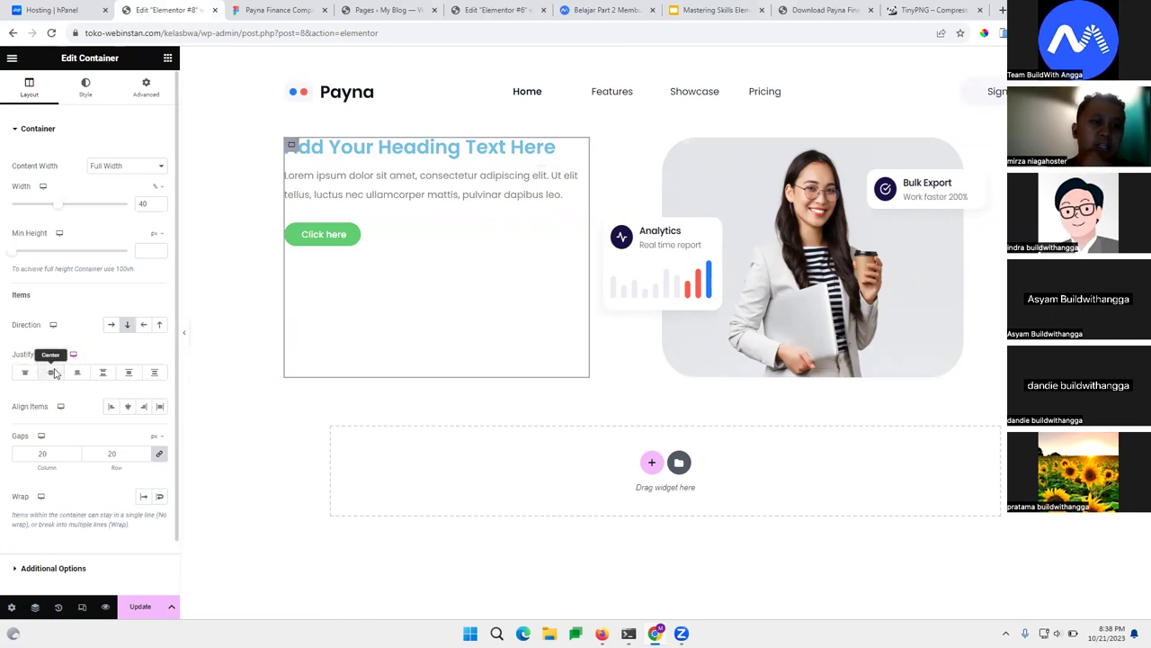
pyautogui.click(53, 372)
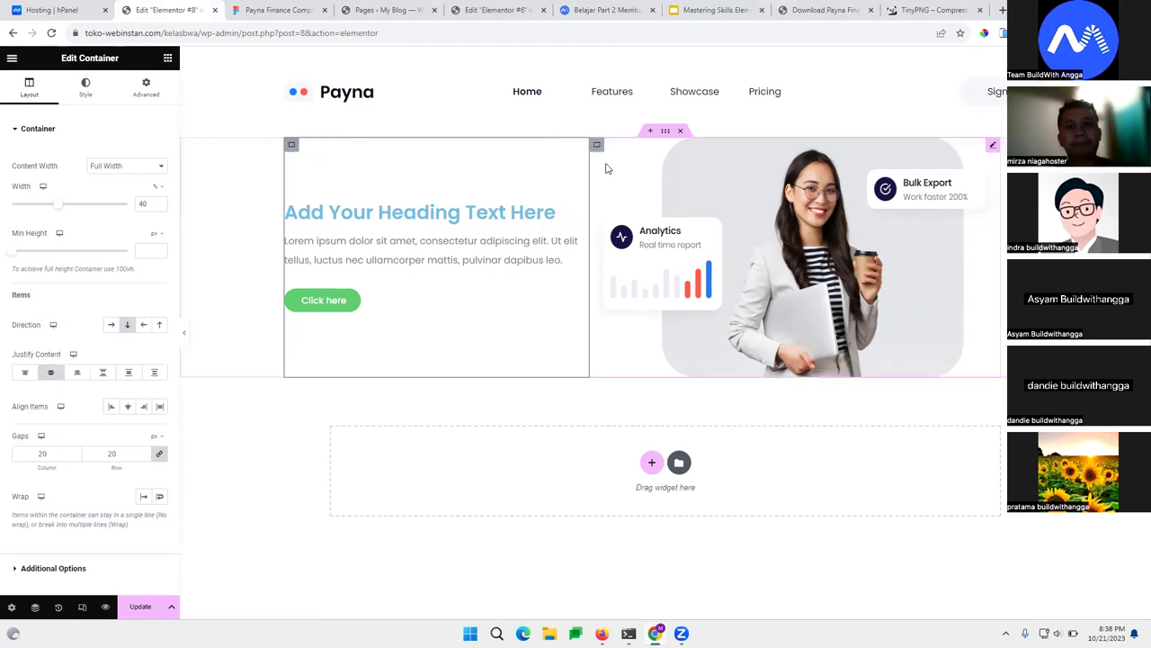
pyautogui.click(596, 145)
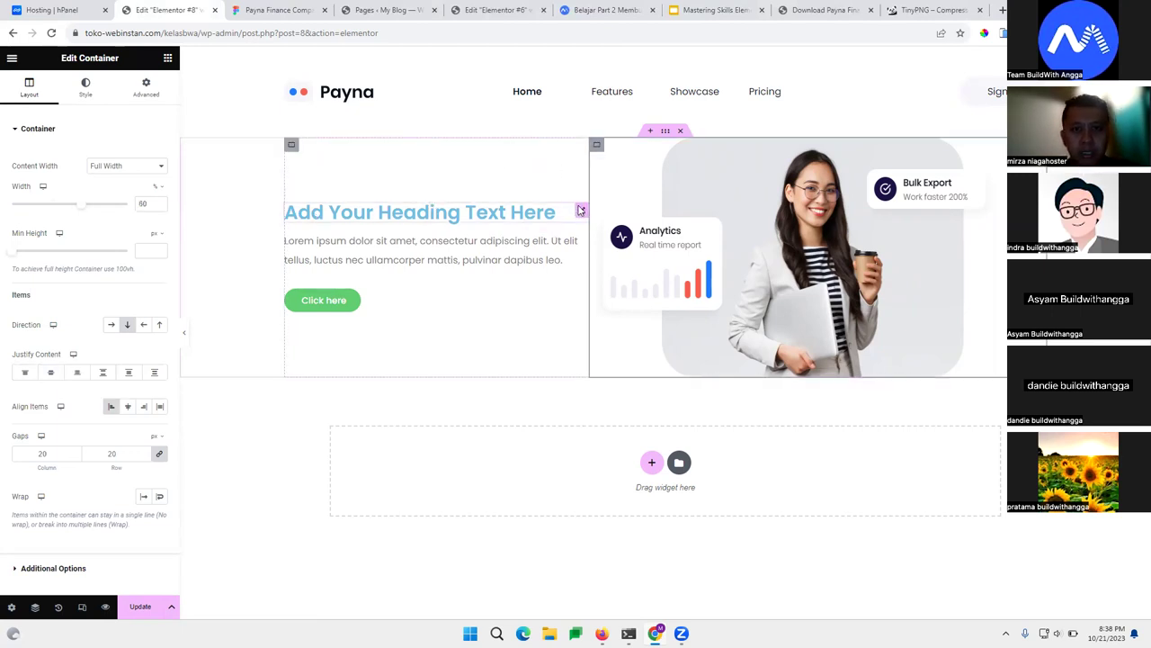
pyautogui.click(581, 210)
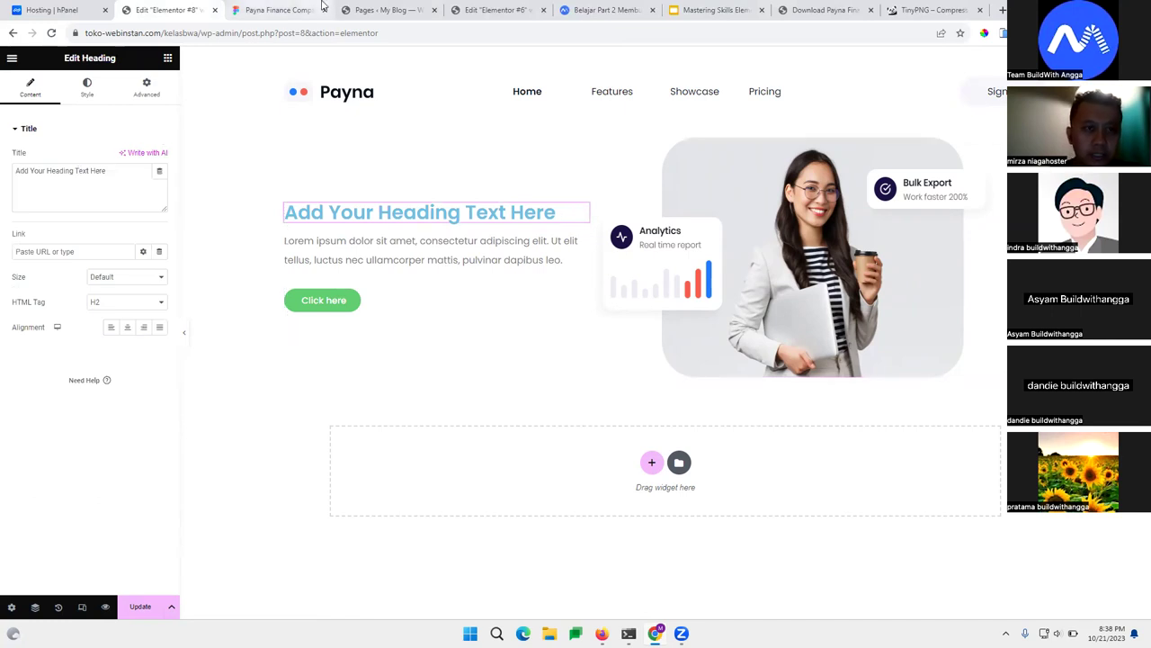
# Step: Copy the 'Manage Payroll Like an Expert' heading from Figma into the hero heading
pyautogui.click(322, 7)
pyautogui.click(409, 205)
pyautogui.doubleClick(410, 205)
pyautogui.hotkey('ctrl', 'c')
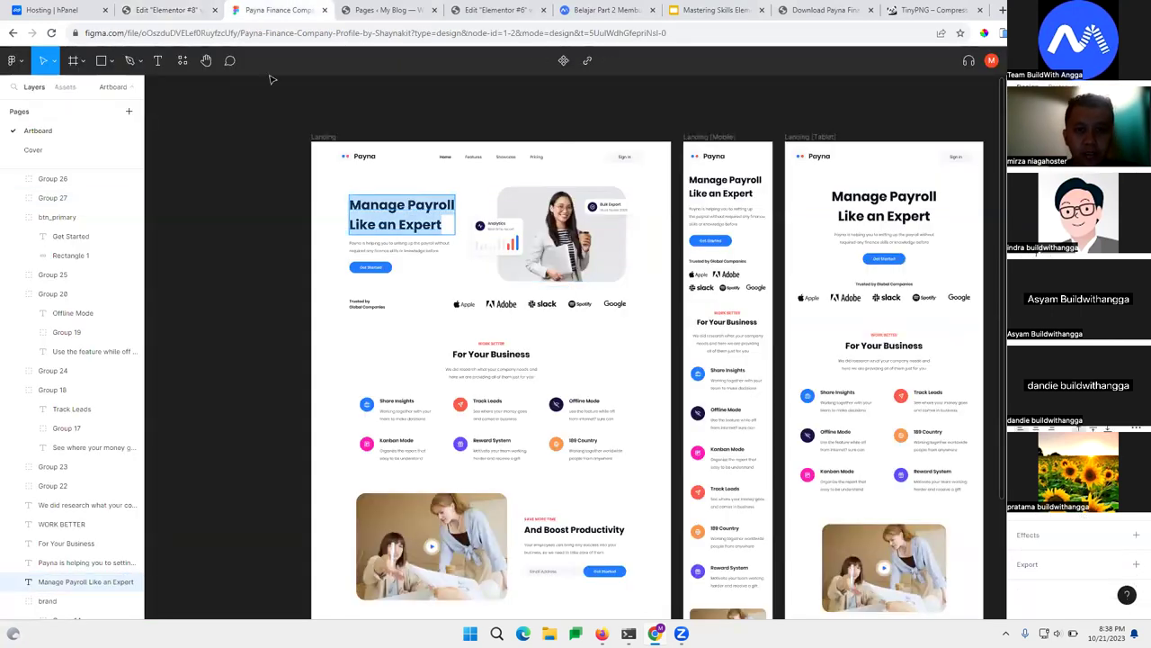
pyautogui.click(166, 10)
pyautogui.tripleClick(128, 171)
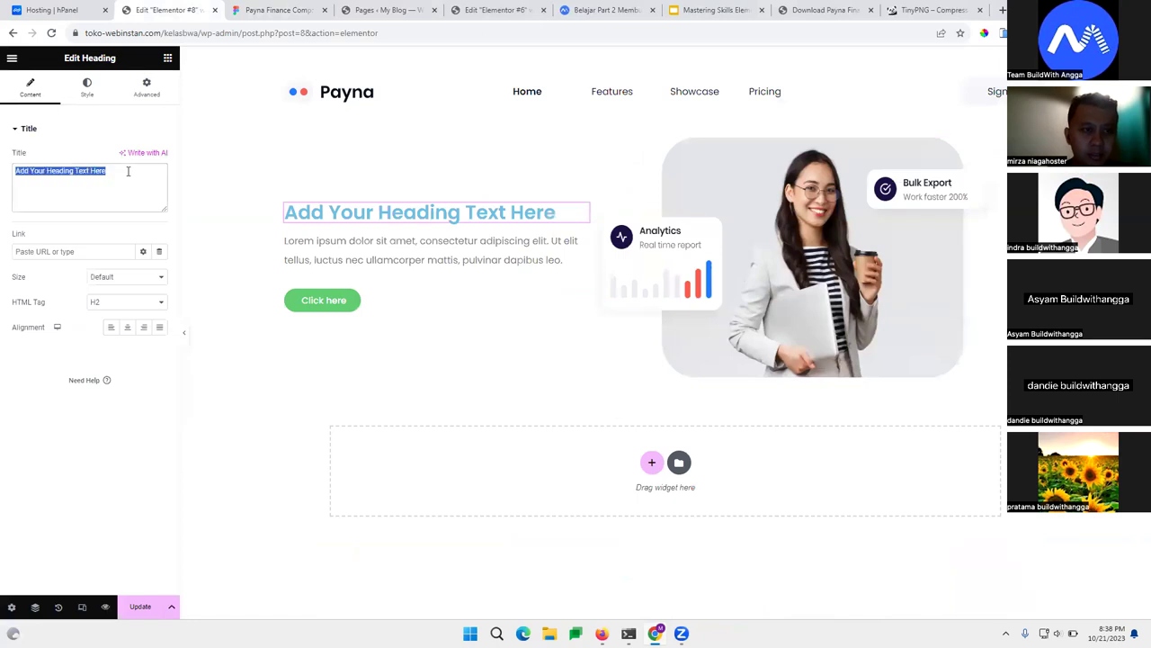
pyautogui.hotkey('ctrl', 'v')
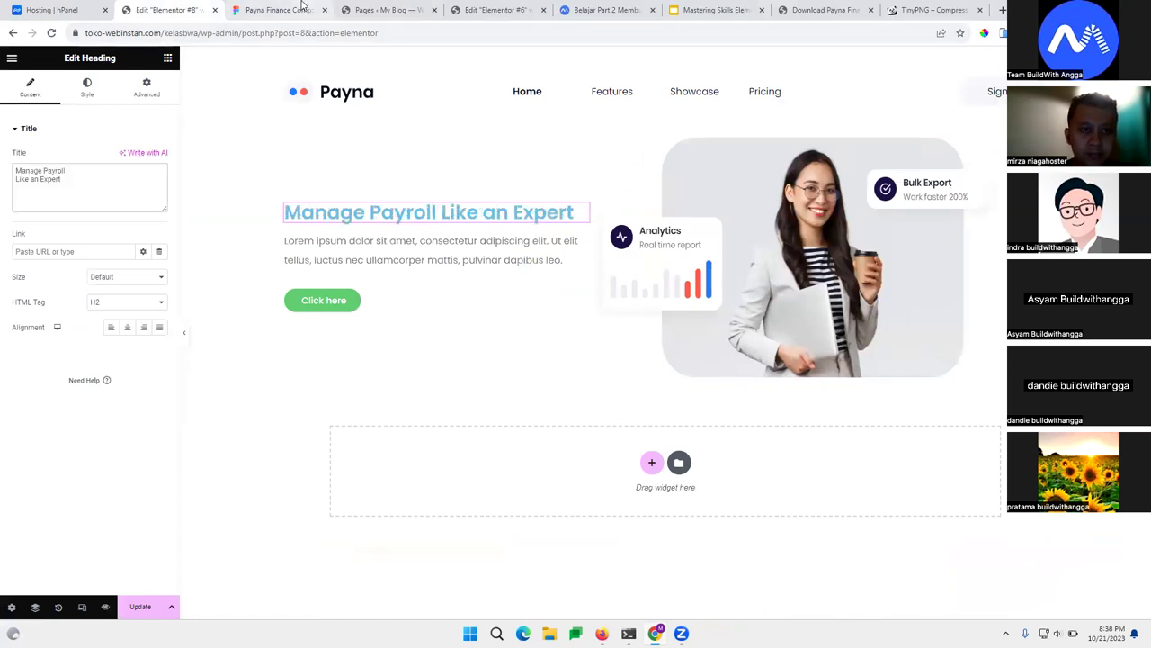
# Step: Paste the Payna description paragraph from Figma and label the button 'Get Started'
pyautogui.click(306, 10)
pyautogui.click(416, 245)
pyautogui.doubleClick(416, 244)
pyautogui.hotkey('ctrl', 'c')
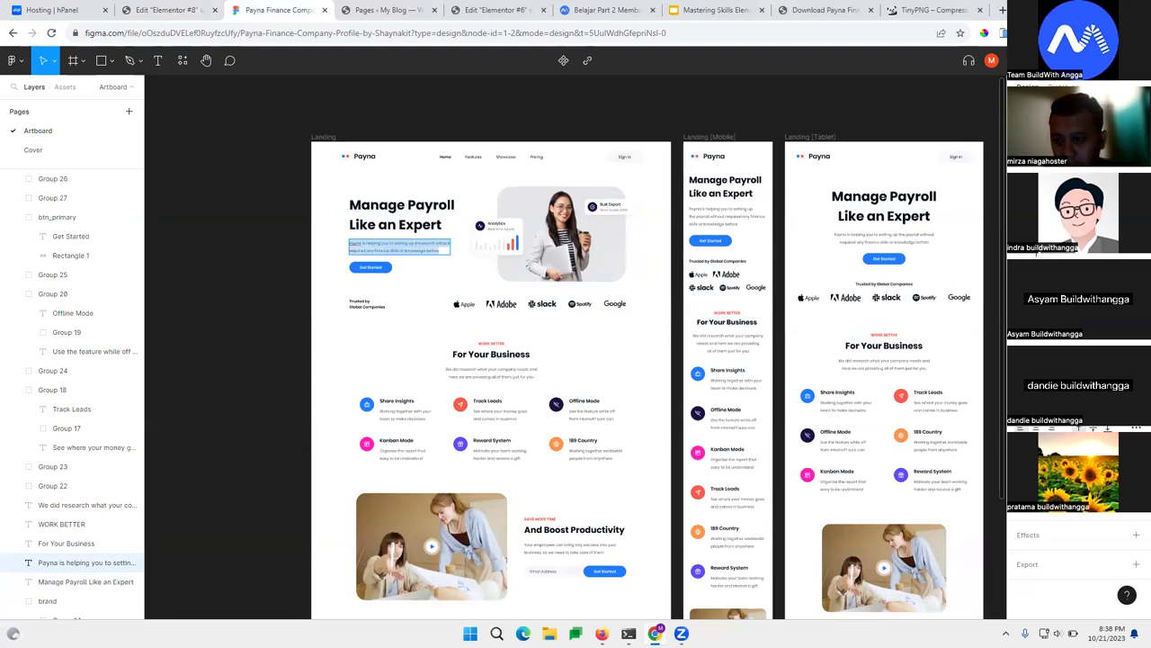
pyautogui.click(148, 9)
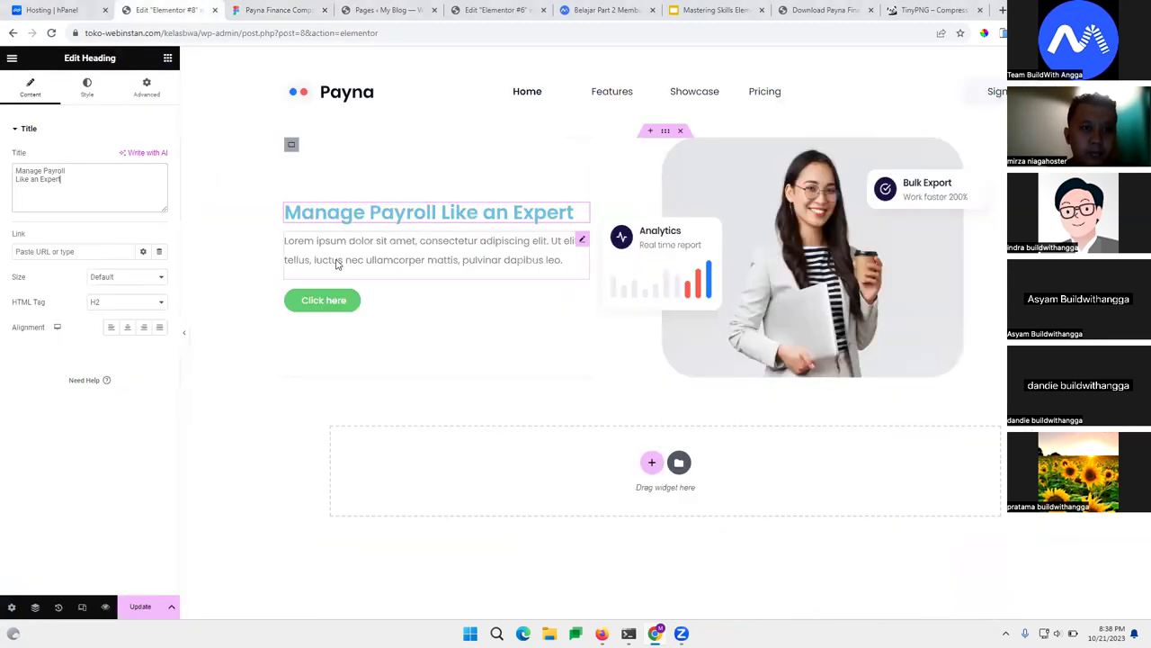
pyautogui.click(576, 241)
pyautogui.click(142, 171)
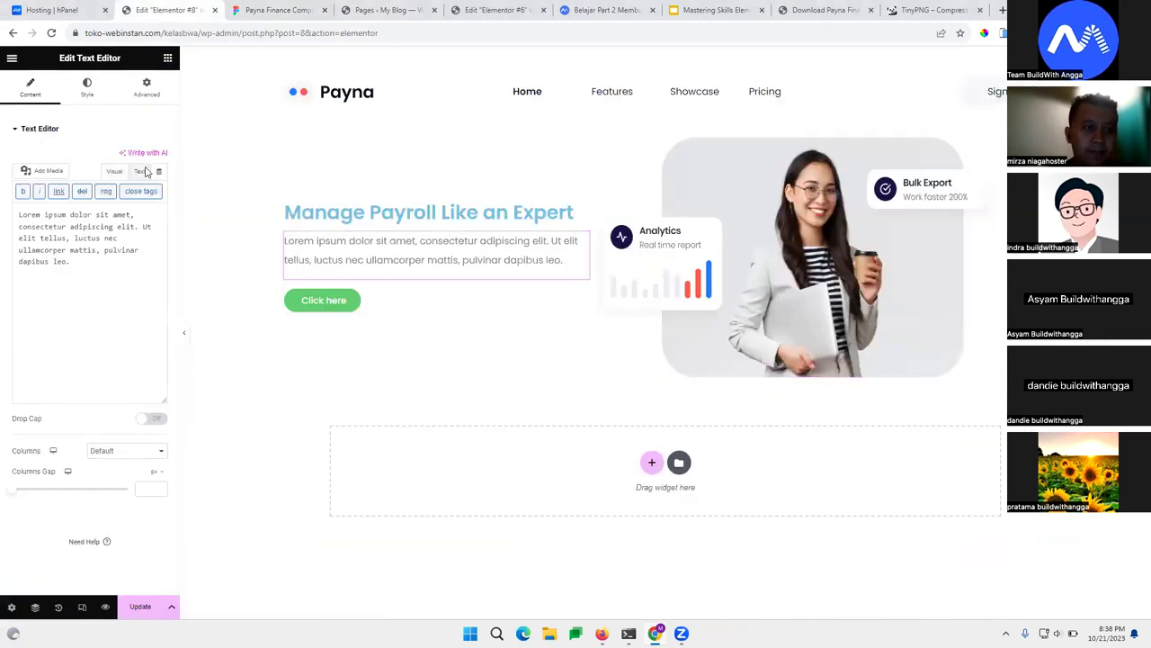
pyautogui.moveTo(72, 260); pyautogui.dragTo(18, 213)
pyautogui.hotkey('ctrl', 'v')
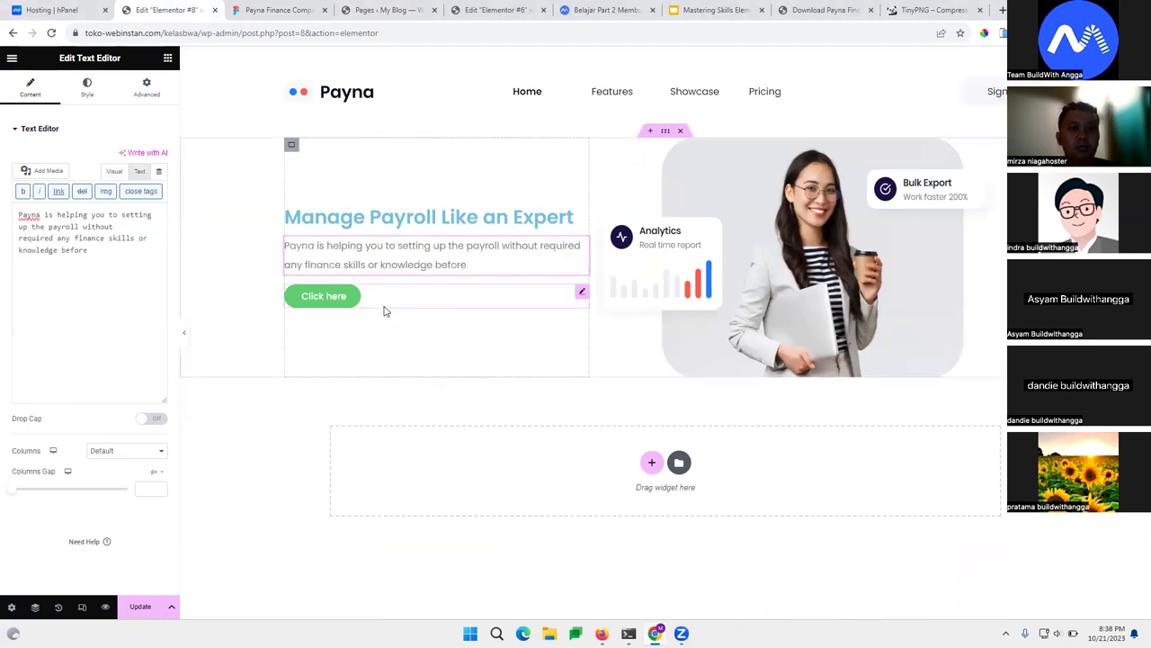
pyautogui.click(385, 305)
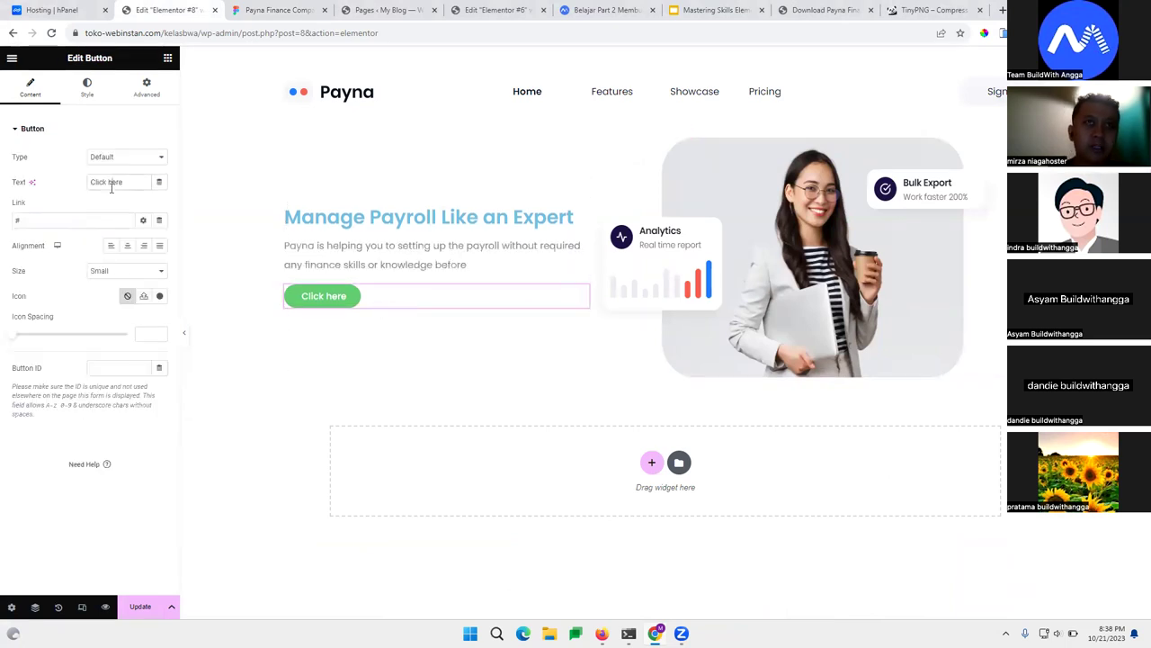
pyautogui.write('Get')
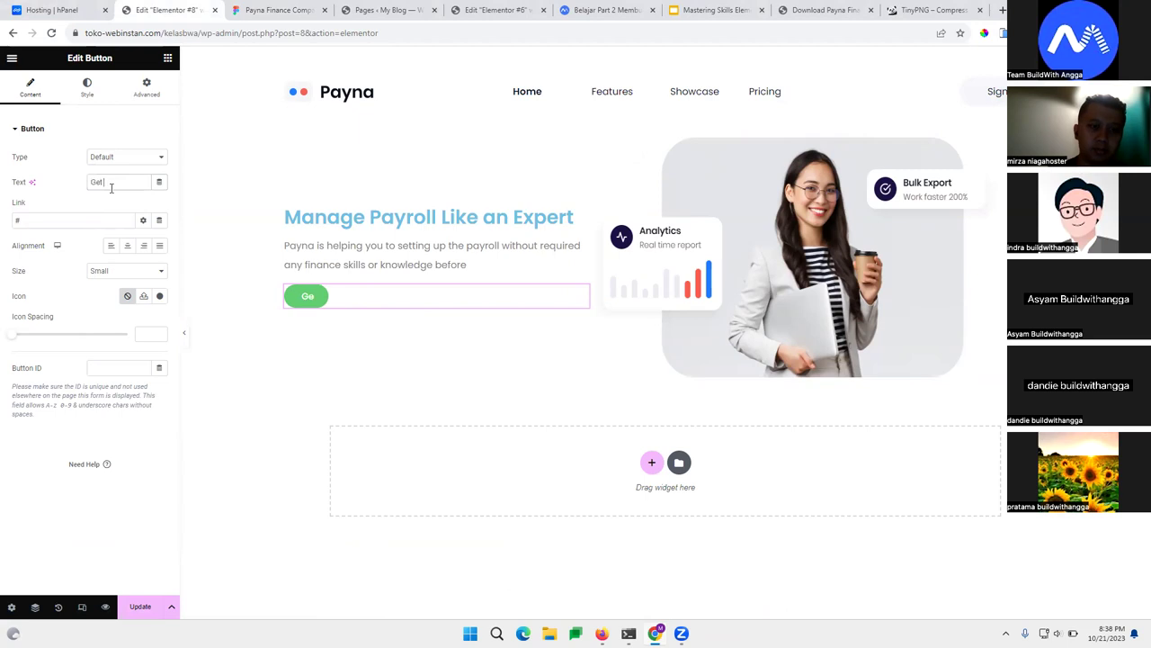
pyautogui.write(' Started')
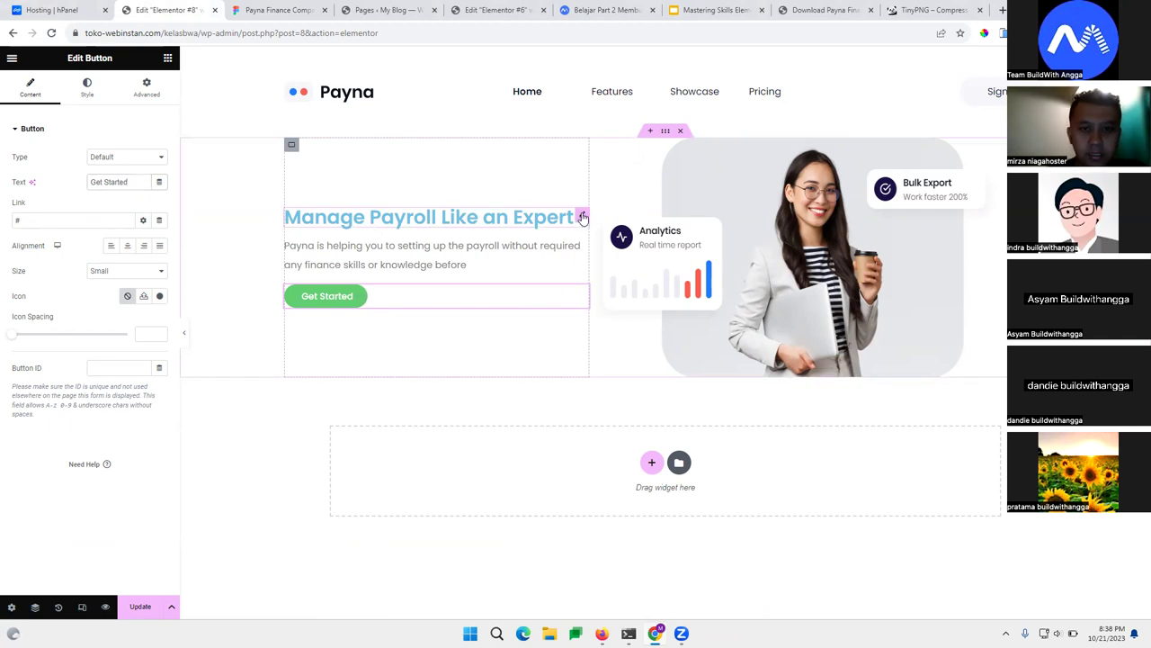
# Step: Color the hero heading with global Black and apply the Headline global font
pyautogui.click(582, 218)
pyautogui.click(87, 86)
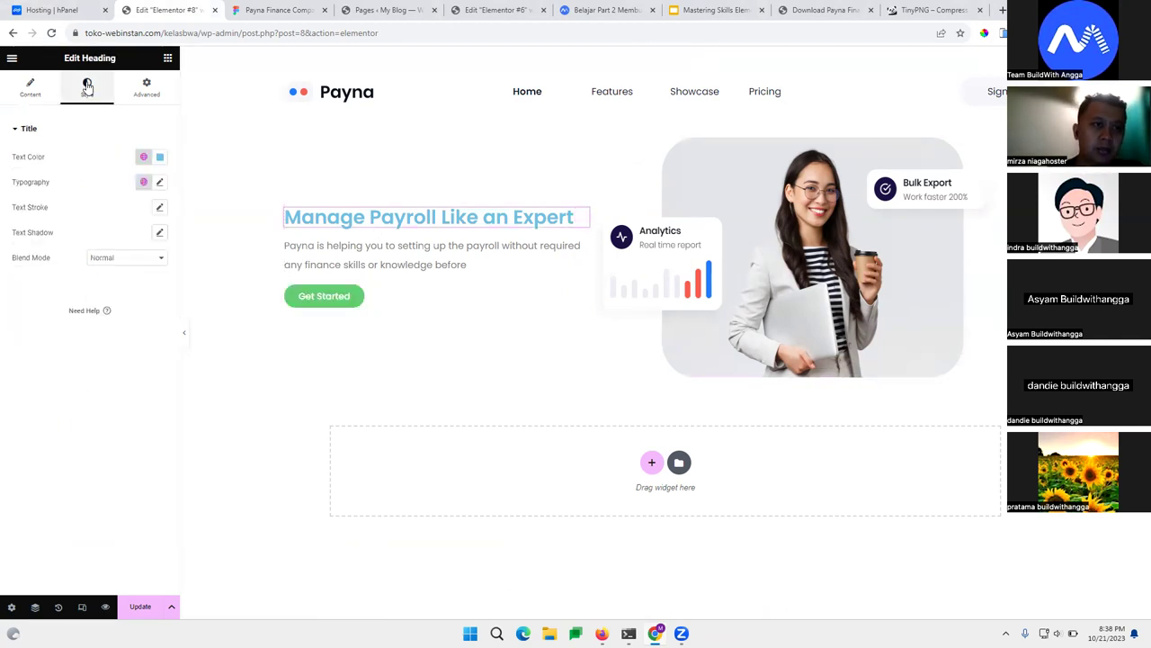
pyautogui.click(143, 156)
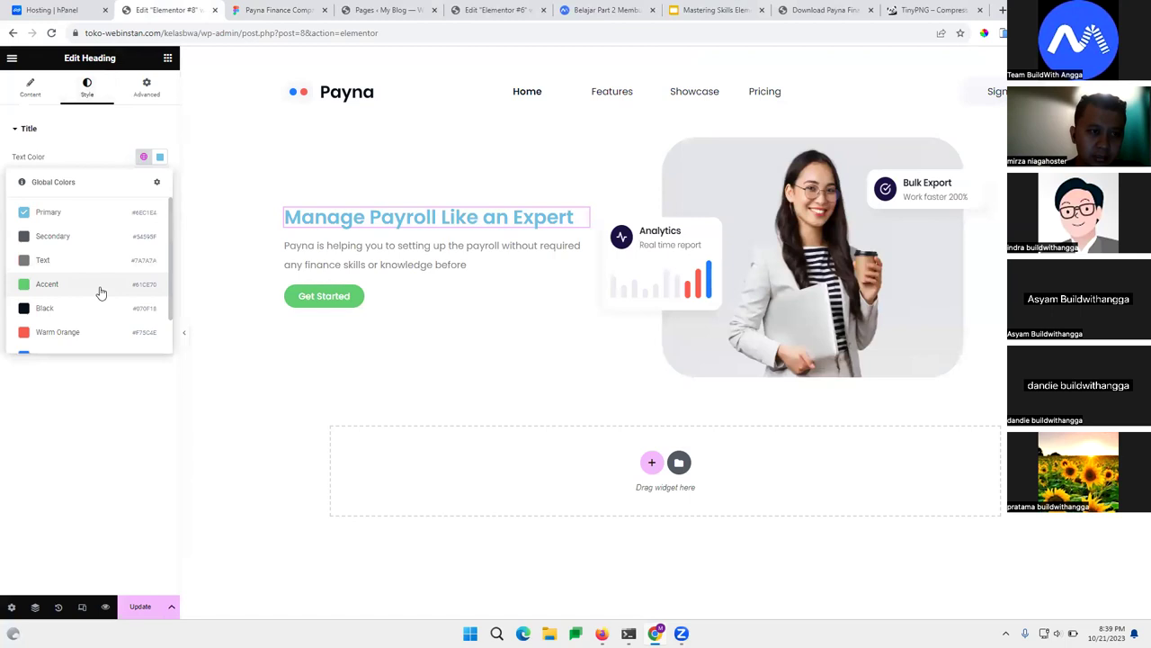
pyautogui.scroll(-1, 101, 292)
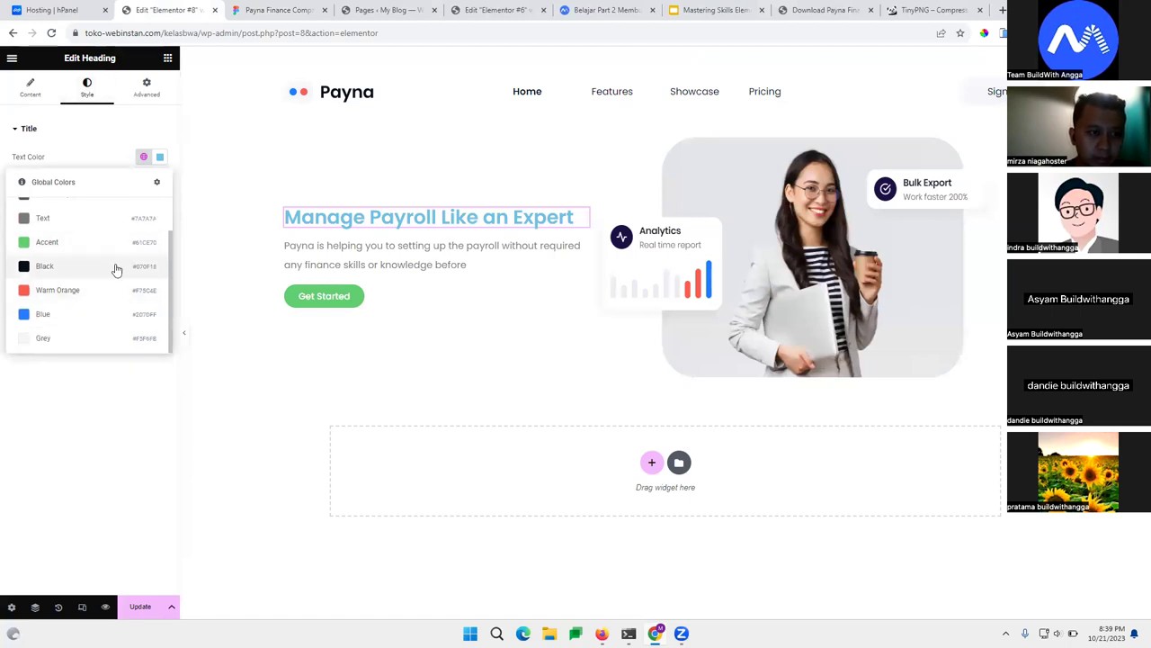
pyautogui.click(278, 11)
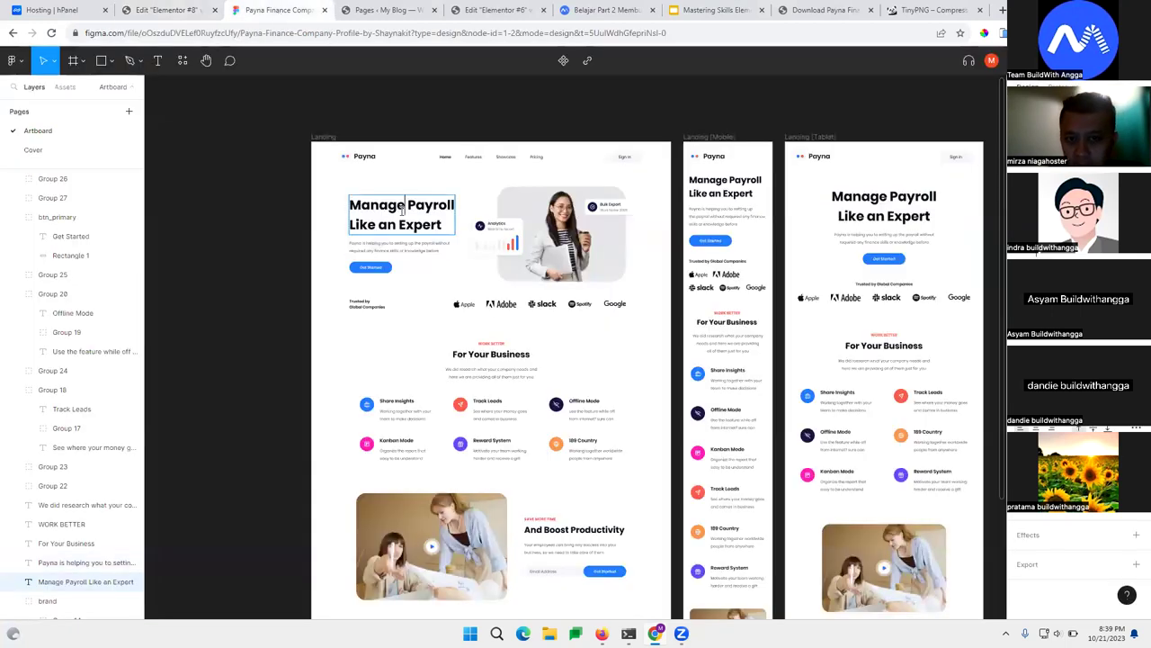
pyautogui.click(160, 9)
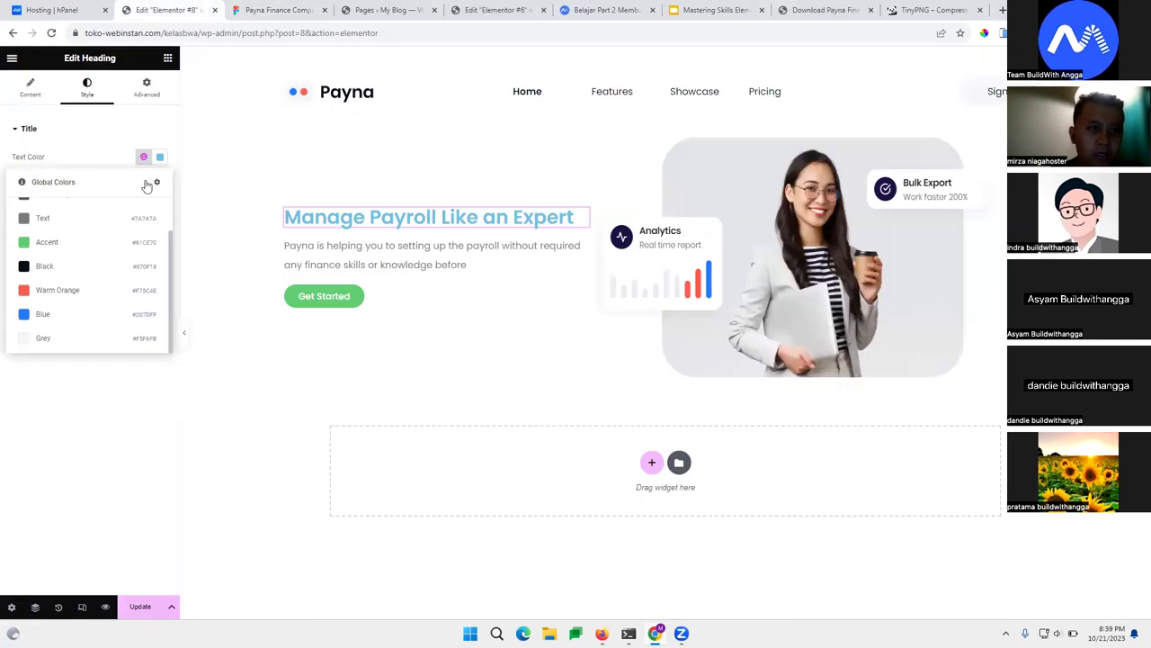
pyautogui.click(114, 273)
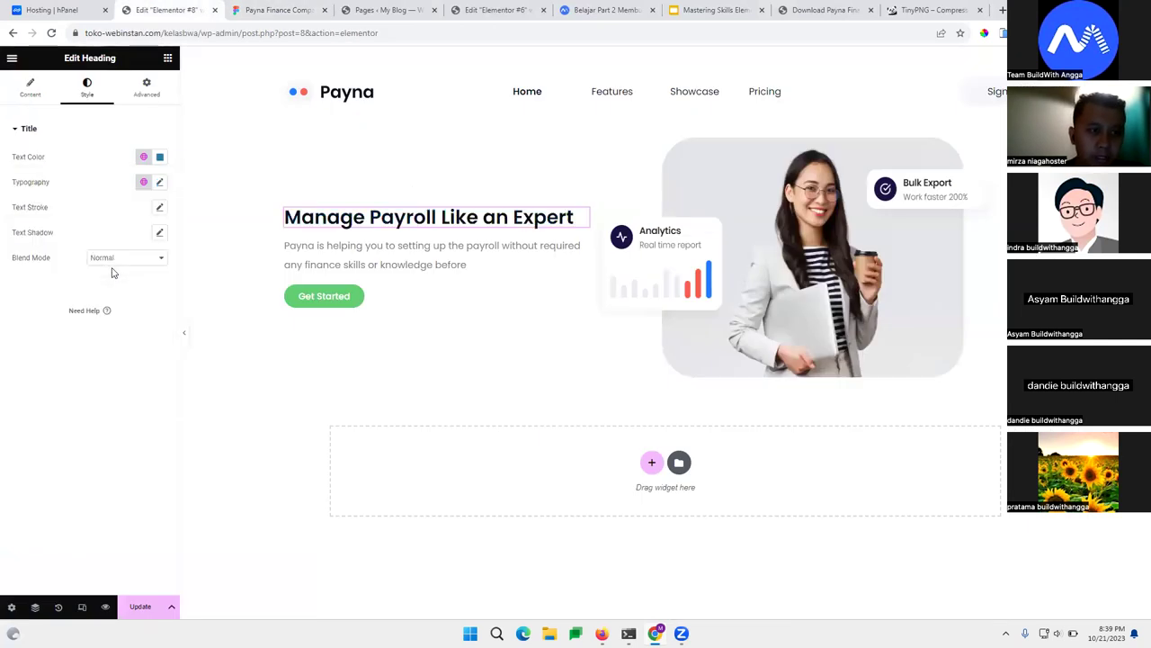
pyautogui.click(142, 183)
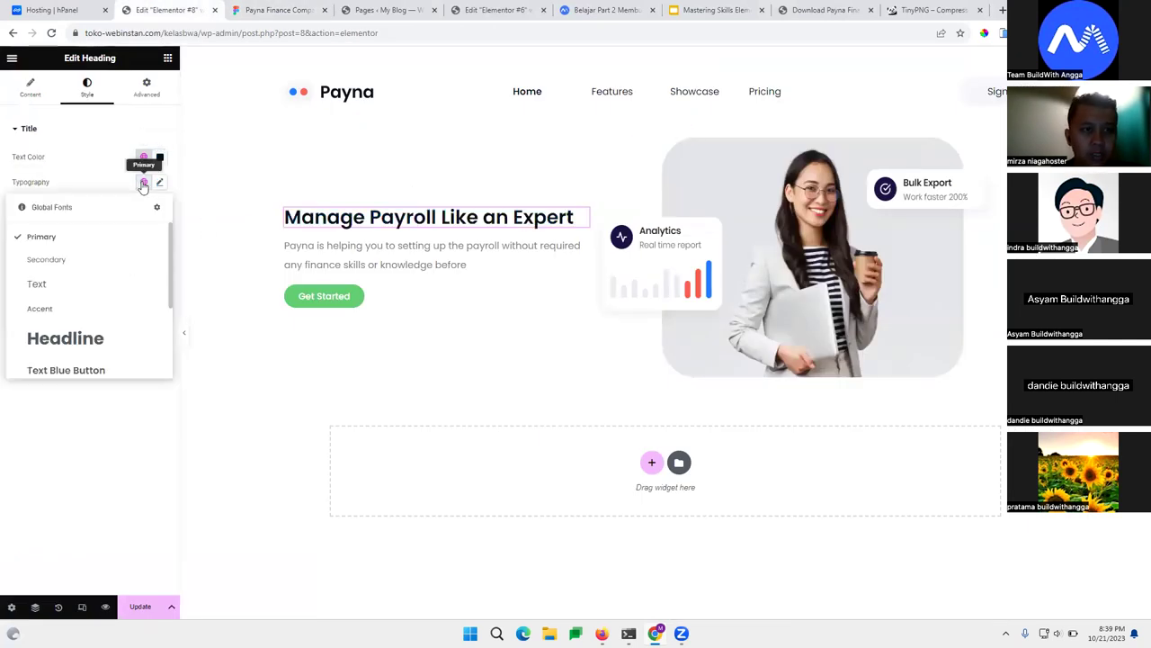
pyautogui.click(105, 333)
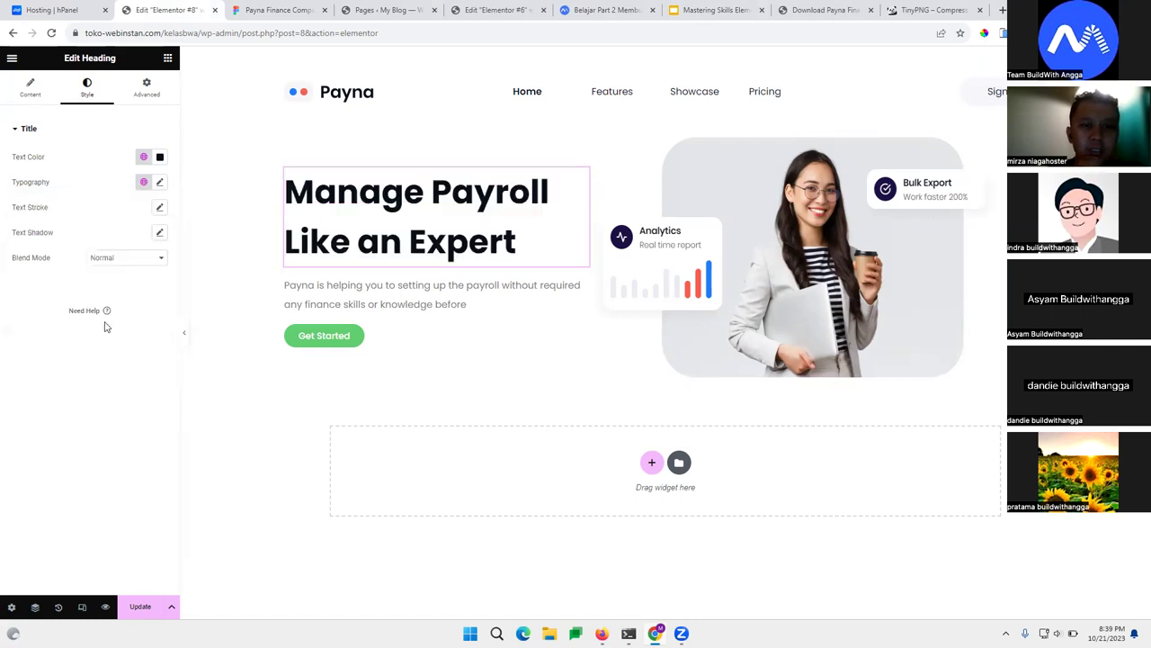
pyautogui.click(585, 293)
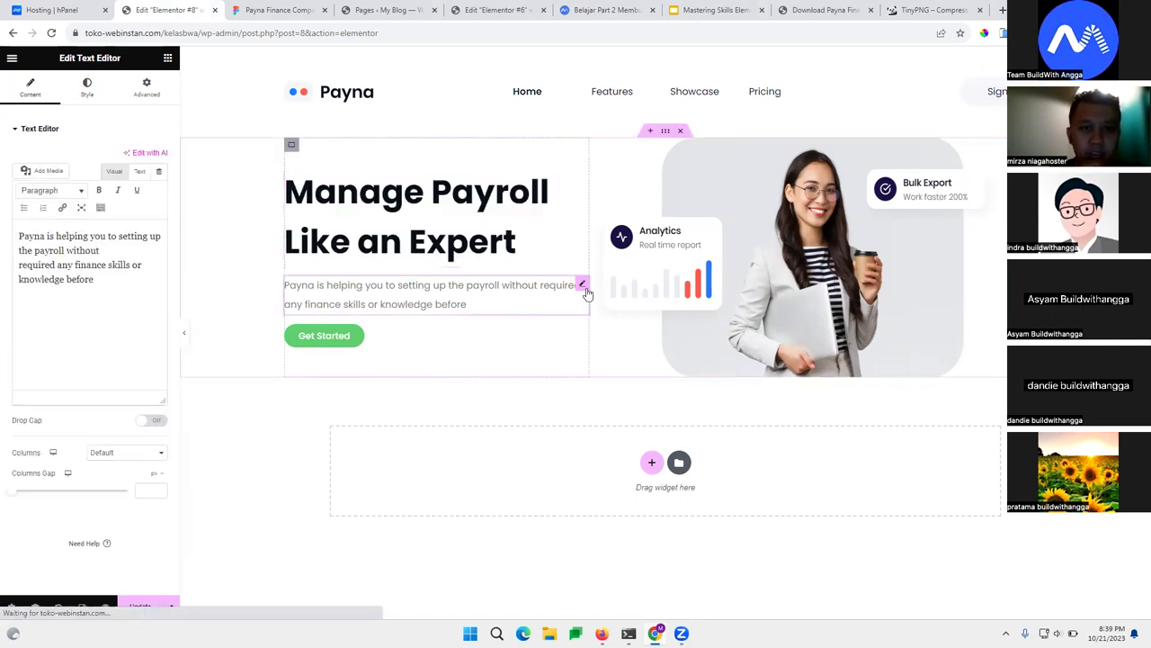
# Step: Review the paragraph's global colour options against the description style in Figma
pyautogui.click(88, 87)
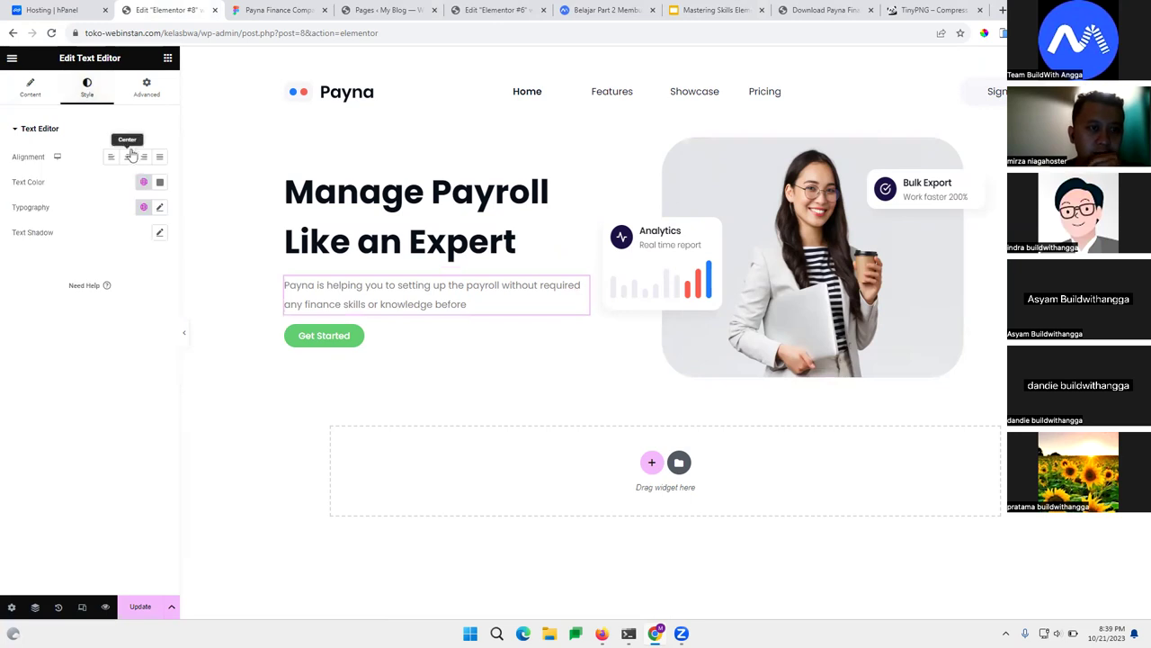
pyautogui.click(143, 182)
pyautogui.scroll(-1, 106, 329)
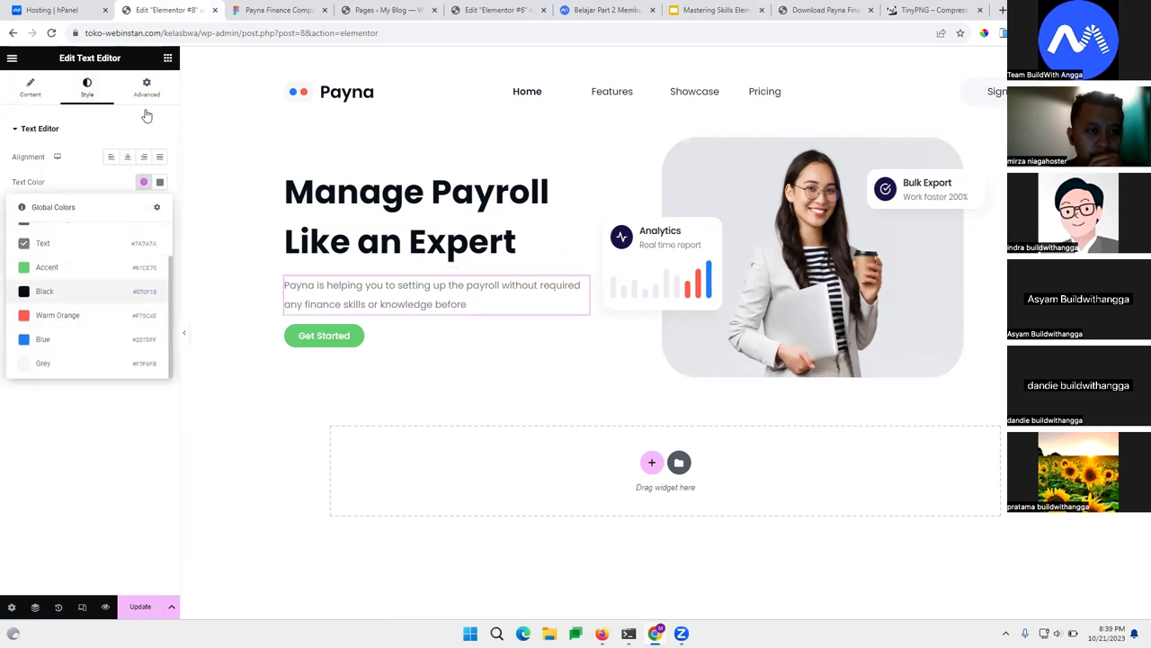
pyautogui.click(273, 10)
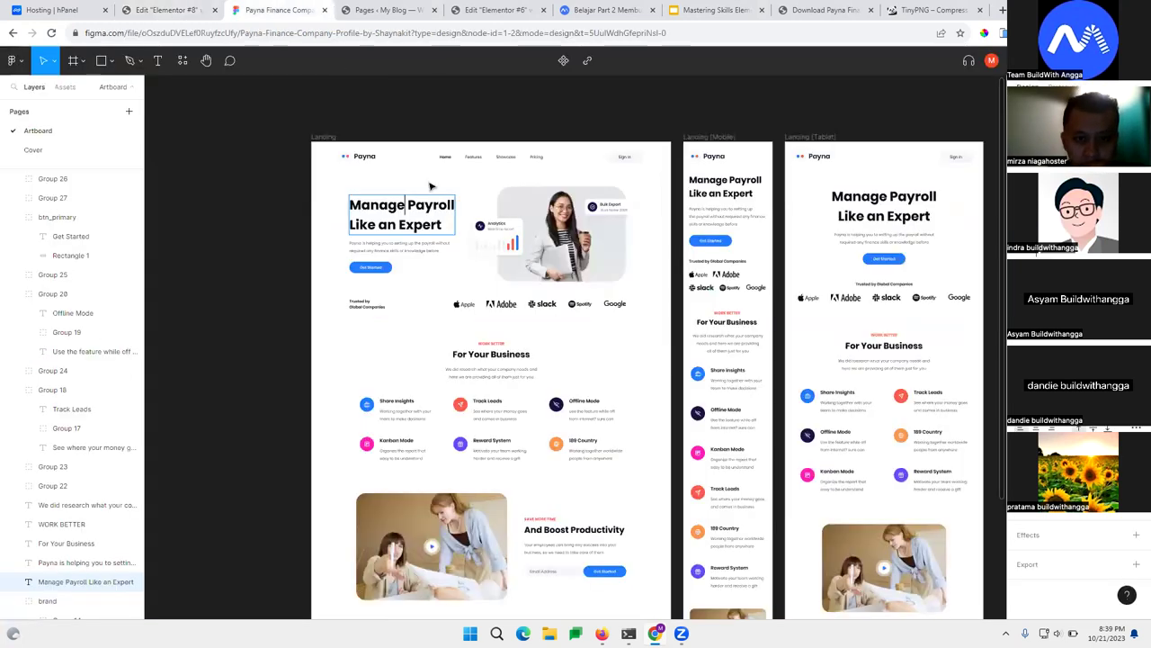
pyautogui.doubleClick(420, 253)
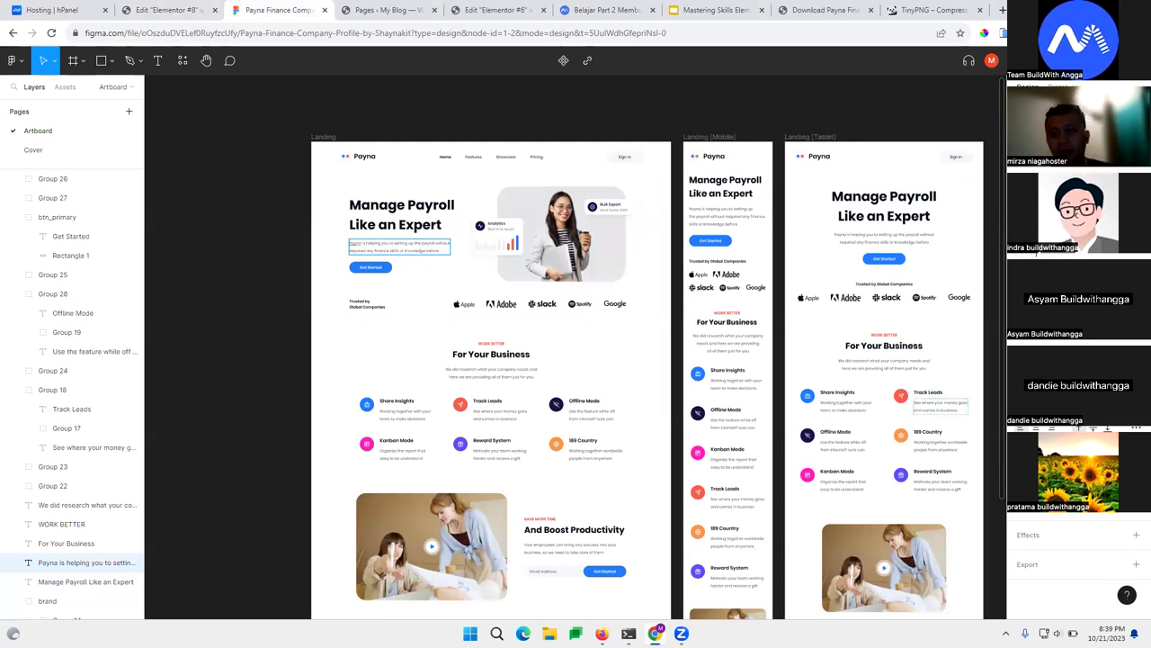
pyautogui.click(161, 10)
pyautogui.scroll(2, 135, 243)
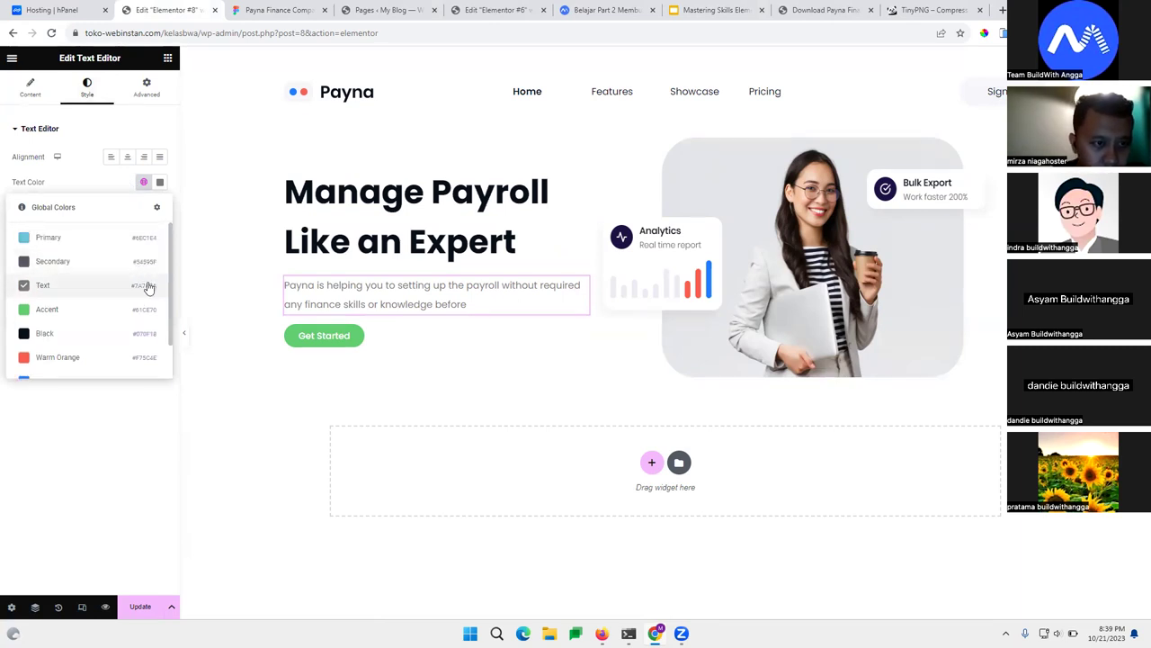
pyautogui.scroll(-2, 146, 317)
pyautogui.scroll(2, 140, 282)
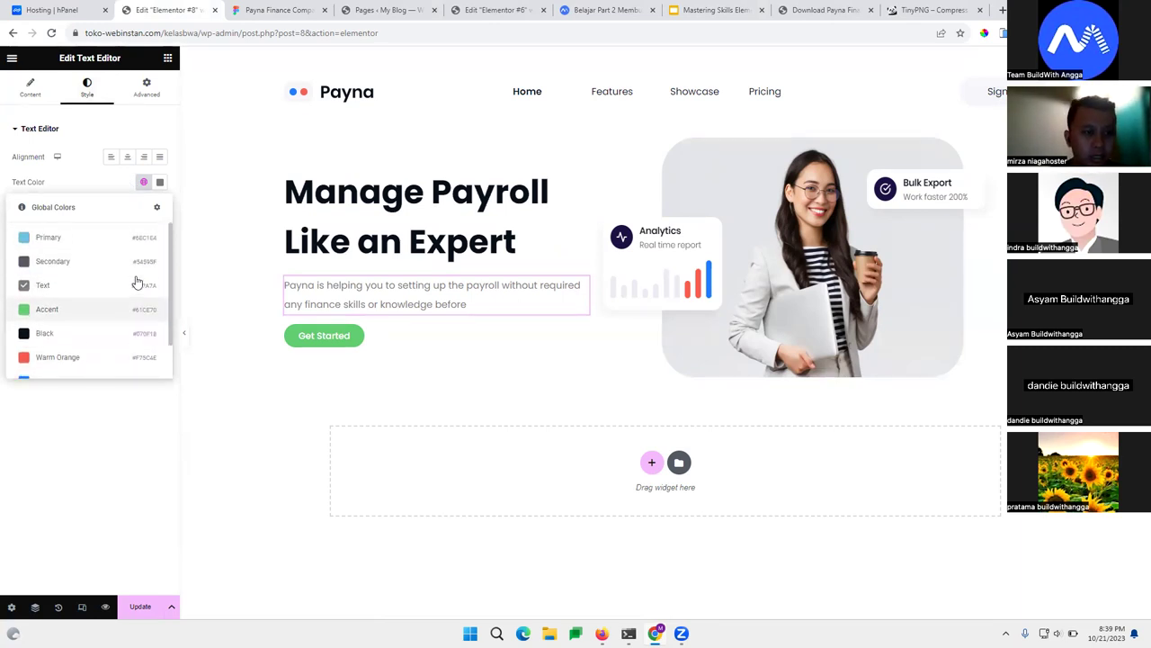
pyautogui.scroll(-1, 141, 293)
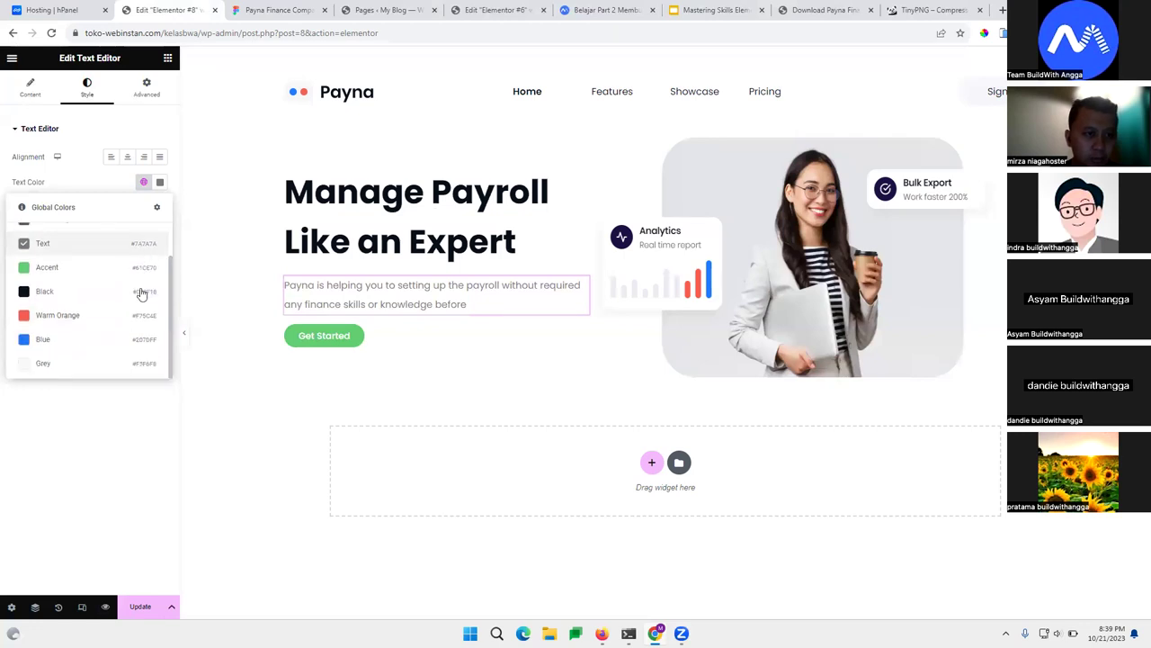
pyautogui.click(104, 189)
# Step: Save the paragraph's text colour as a new global colour named 'Font Text'
pyautogui.click(160, 182)
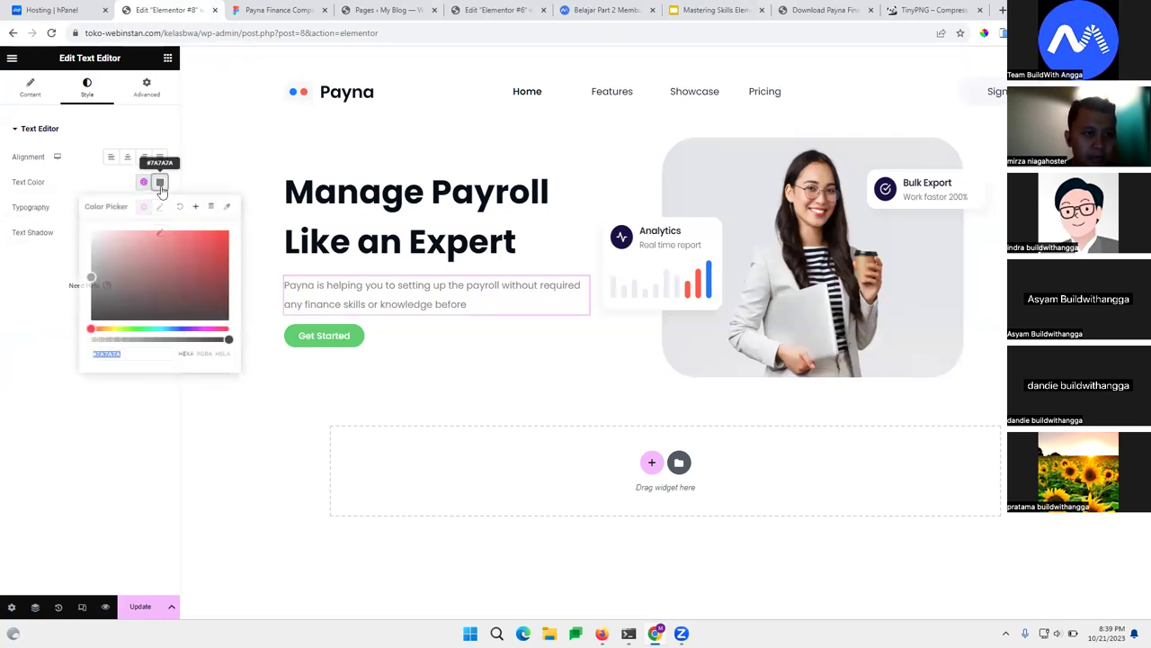
pyautogui.click(196, 208)
pyautogui.tripleClick(568, 336)
pyautogui.write('font')
pyautogui.press('BackSpace')
pyautogui.write('Font Te')
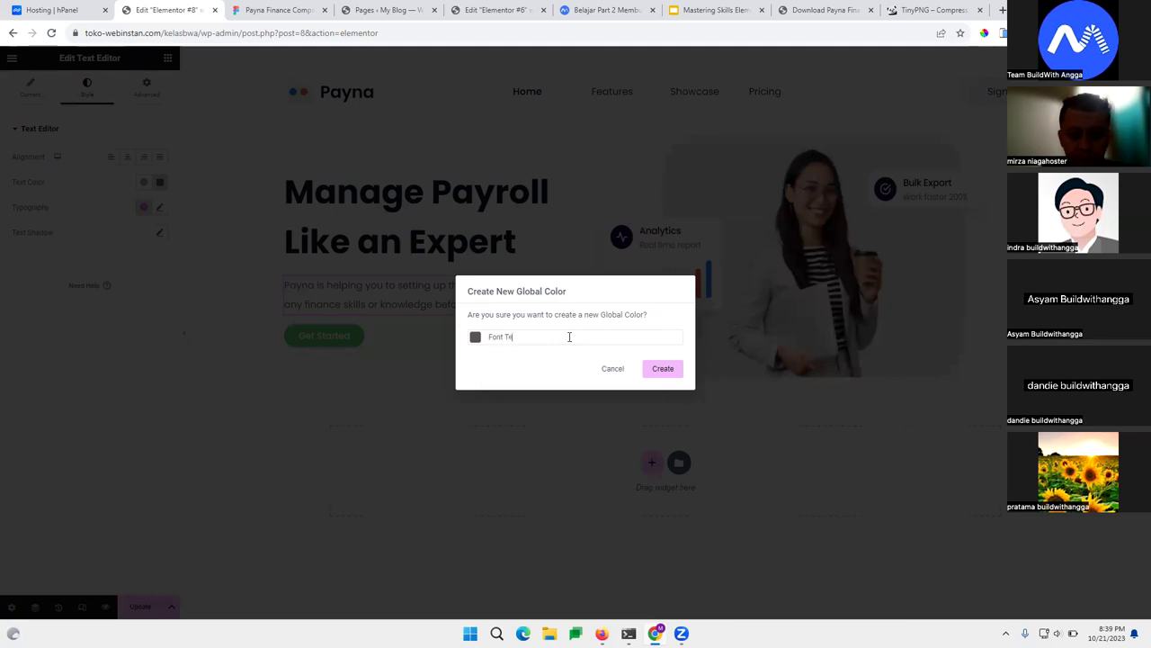
pyautogui.write('xt')
pyautogui.click(675, 367)
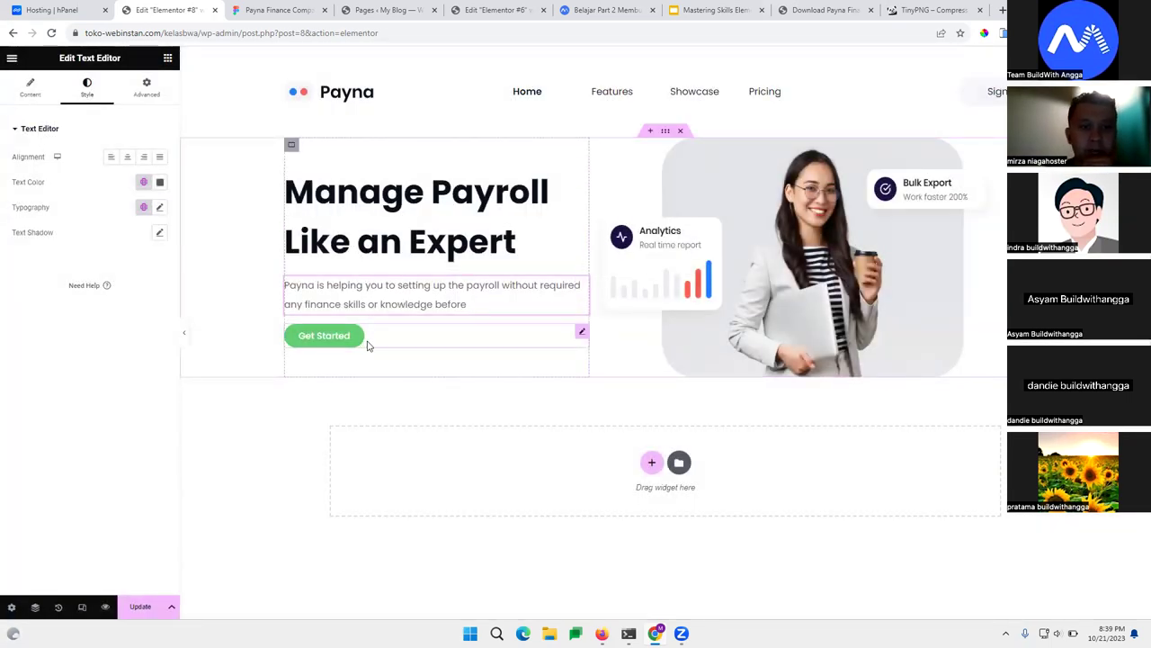
# Step: Give the Get Started button the global Blue background, then bring up the Figma design
pyautogui.click(367, 346)
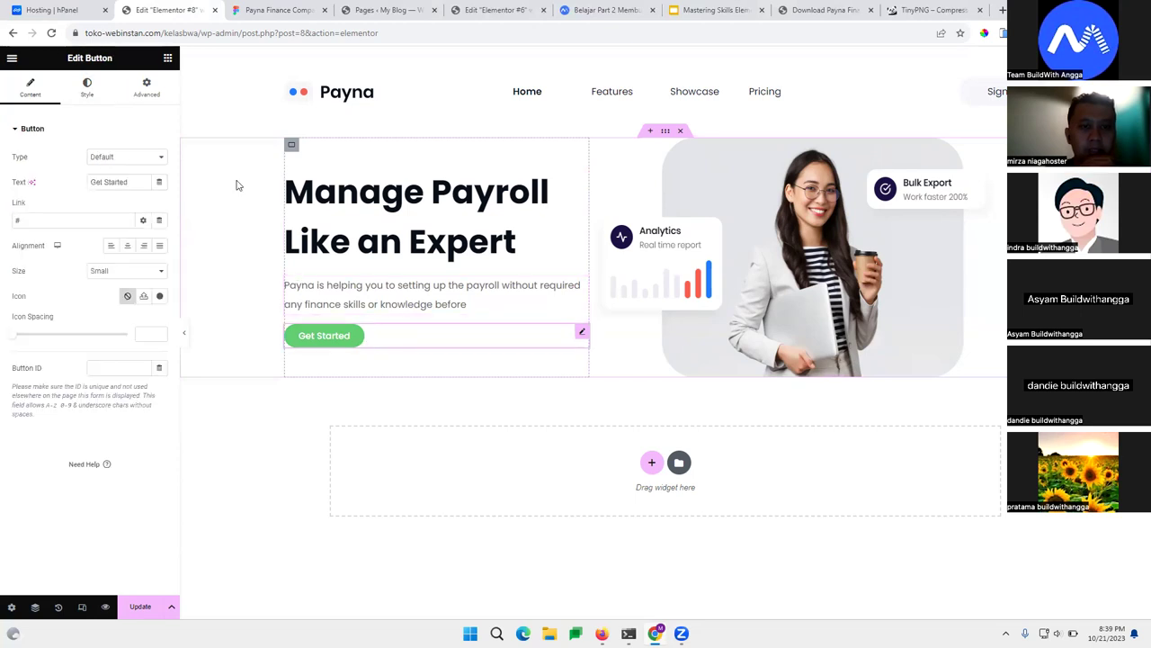
pyautogui.click(87, 88)
pyautogui.click(143, 283)
pyautogui.scroll(-2, 107, 413)
pyautogui.click(103, 419)
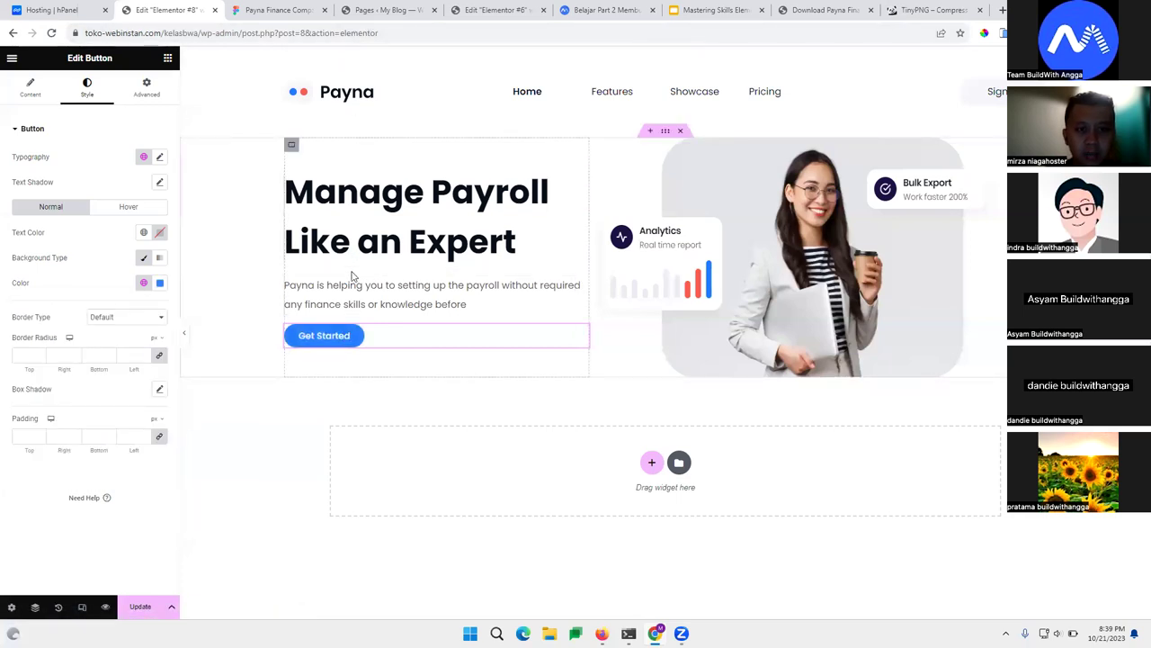
pyautogui.click(291, 145)
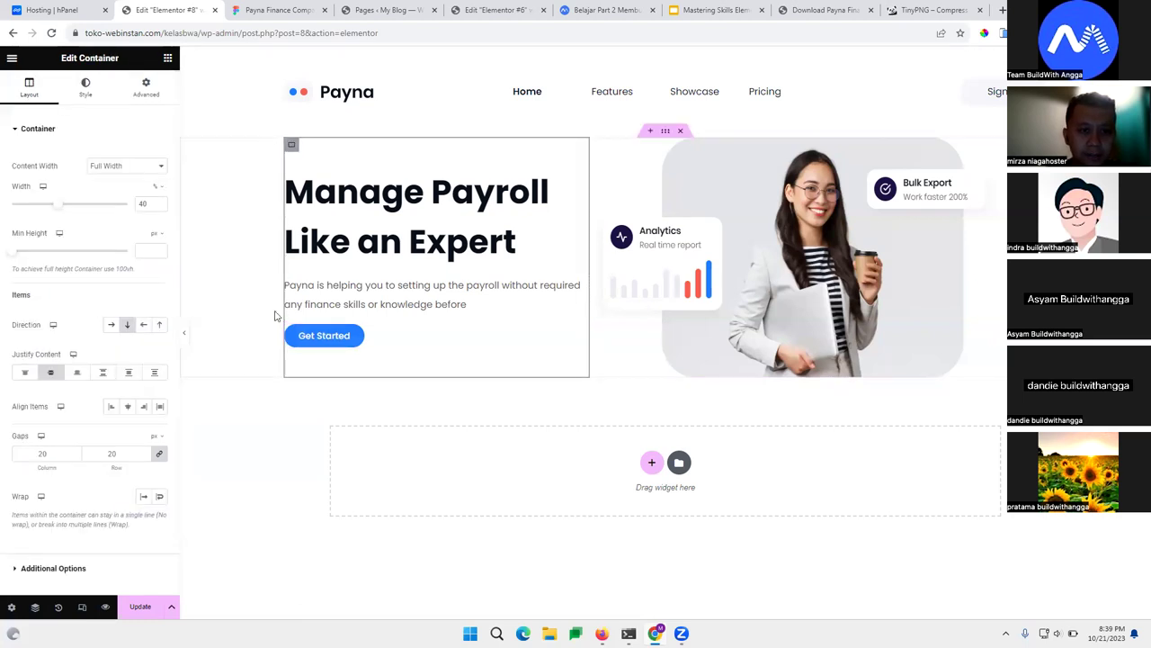
pyautogui.hotkey('ctrl', 'Tab')
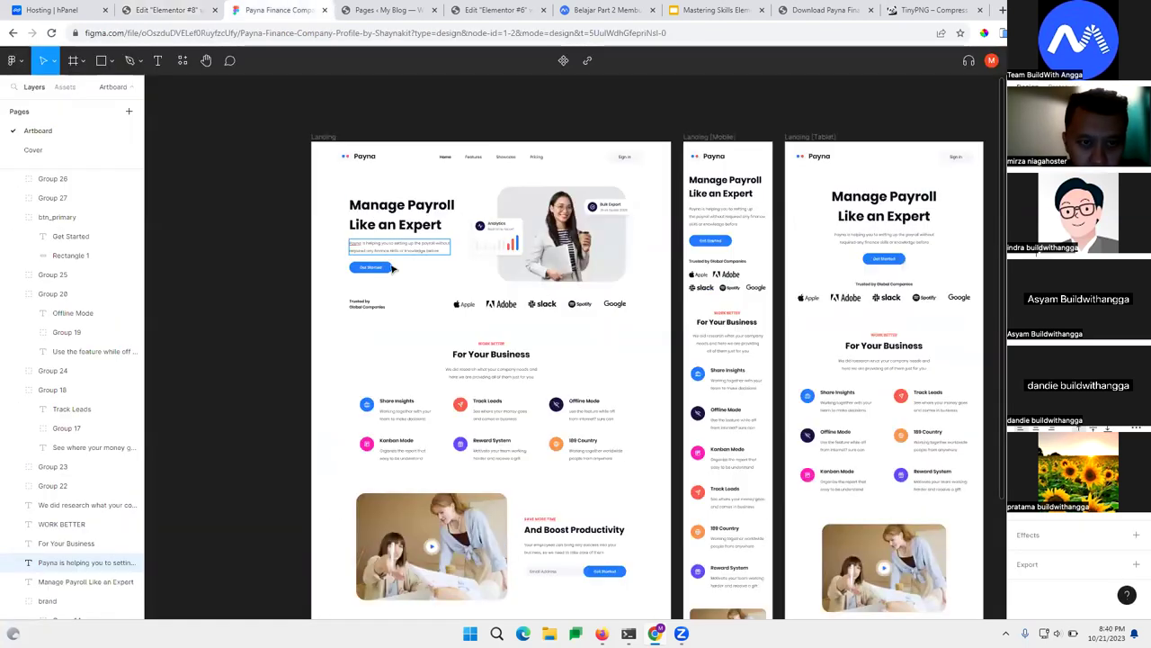
# Step: Remove the stray 'z' typed into the Figma Get Started button label
pyautogui.click(384, 267)
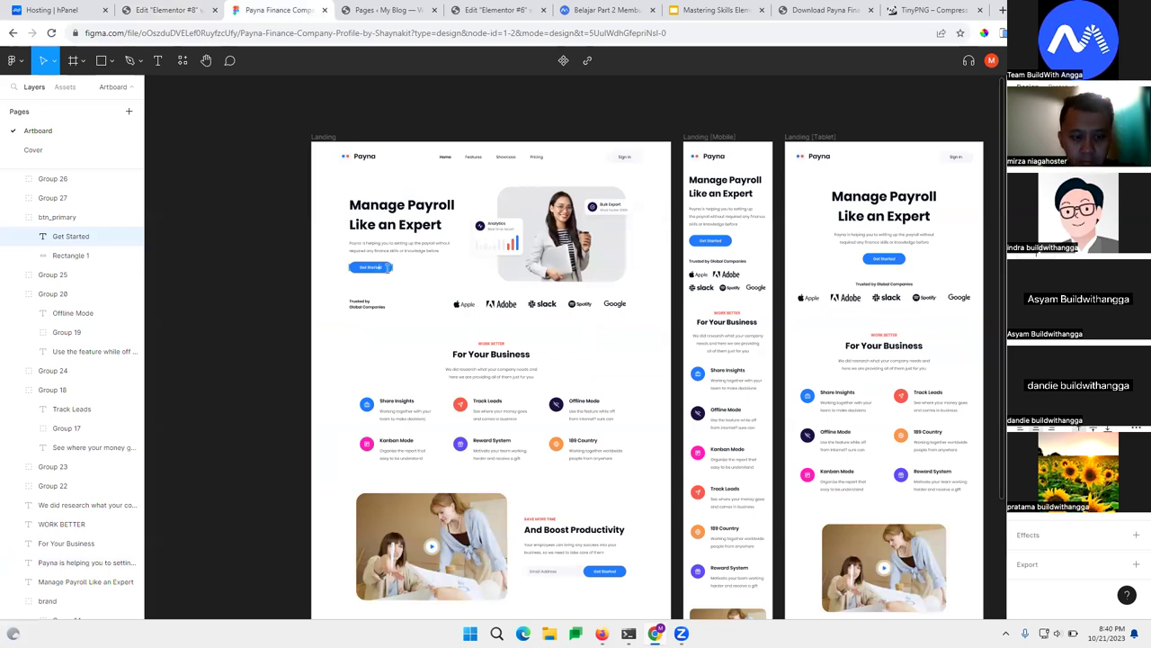
pyautogui.write('zzzzzzz')
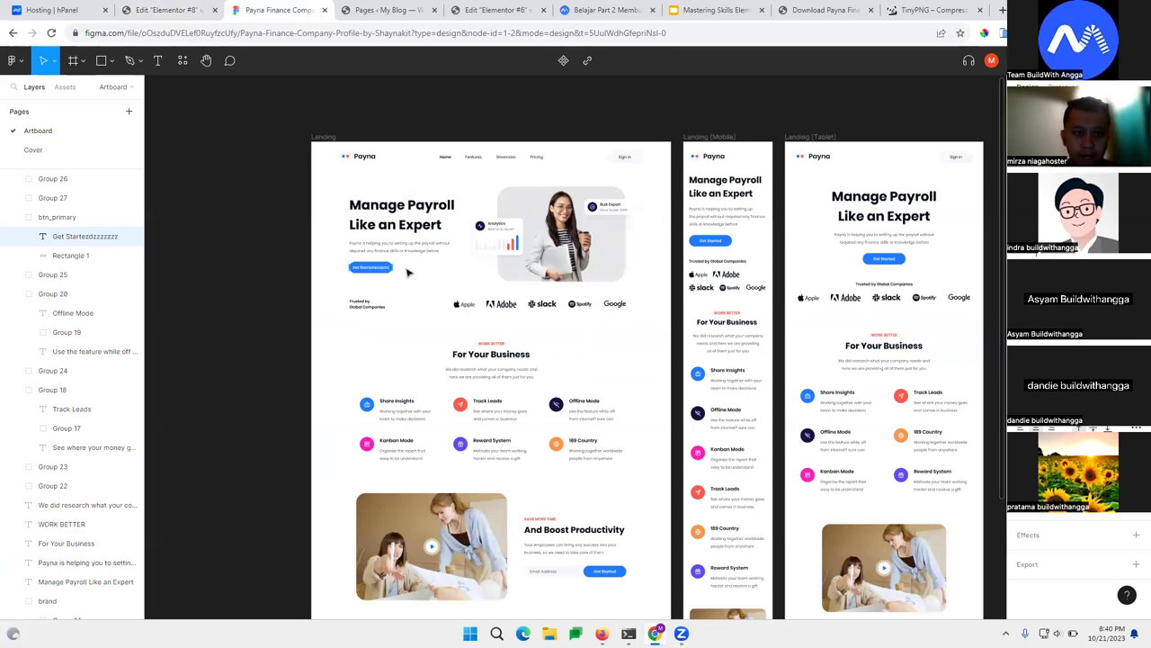
pyautogui.press('Escape')
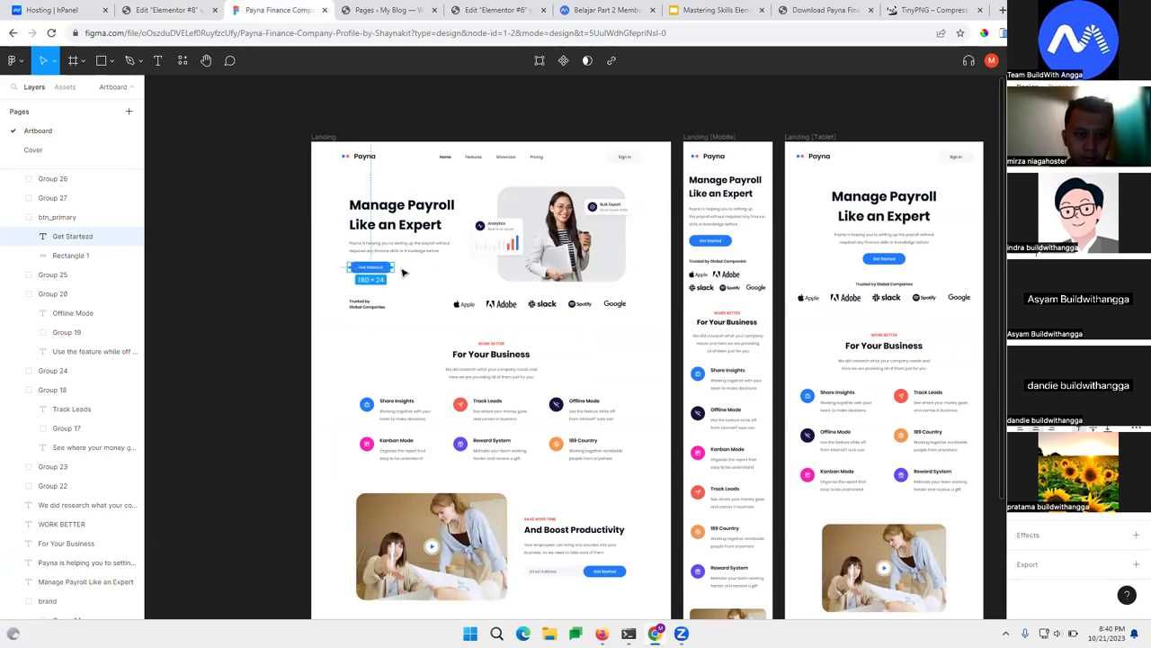
pyautogui.scroll(10, 404, 273)
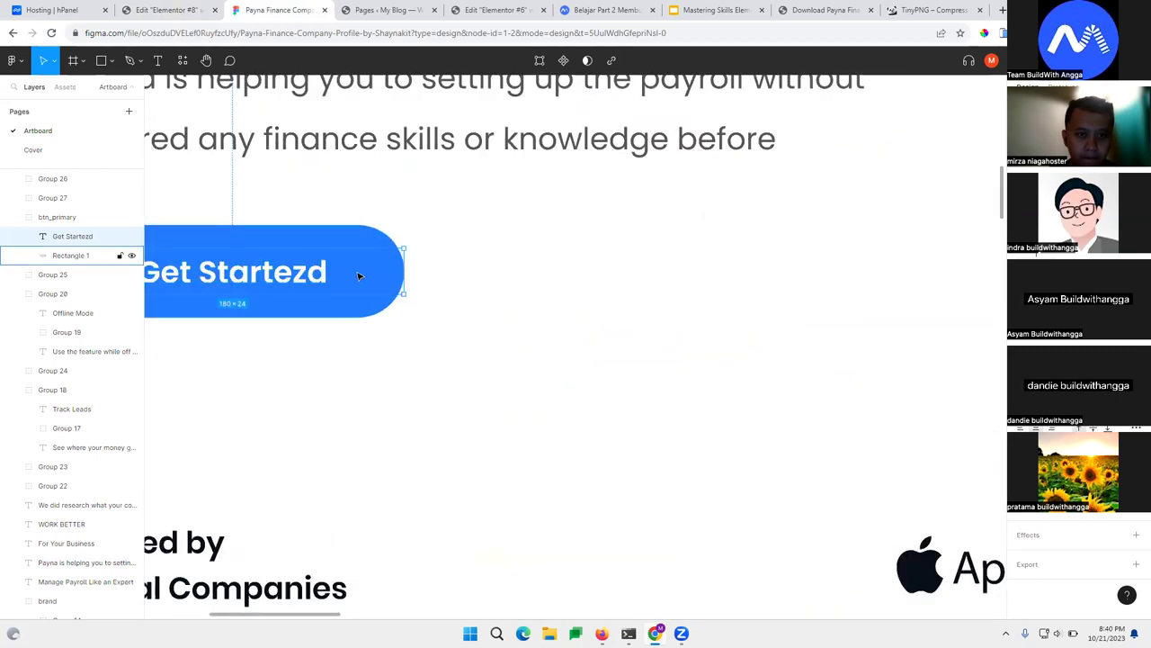
pyautogui.doubleClick(358, 276)
pyautogui.click(317, 266)
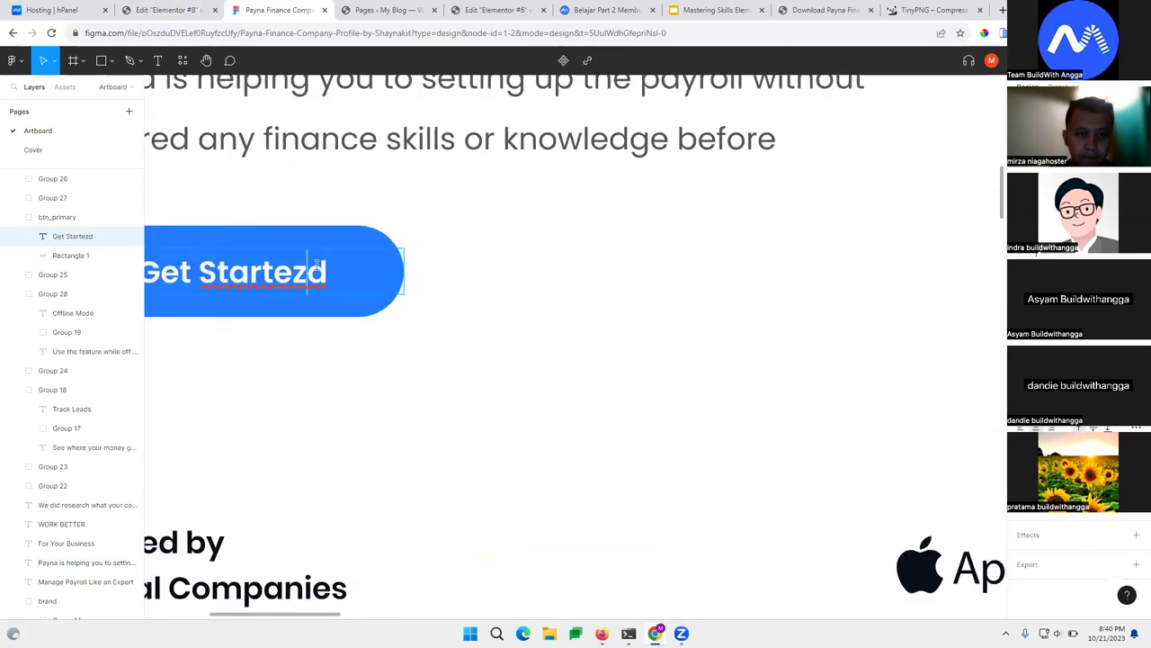
pyautogui.press('BackSpace')
pyautogui.hscroll(-4, 203, 263)
pyautogui.press('Escape')
# Step: Measure the button label's spacing: 12 above and below, about 44 at each side
pyautogui.click(255, 272)
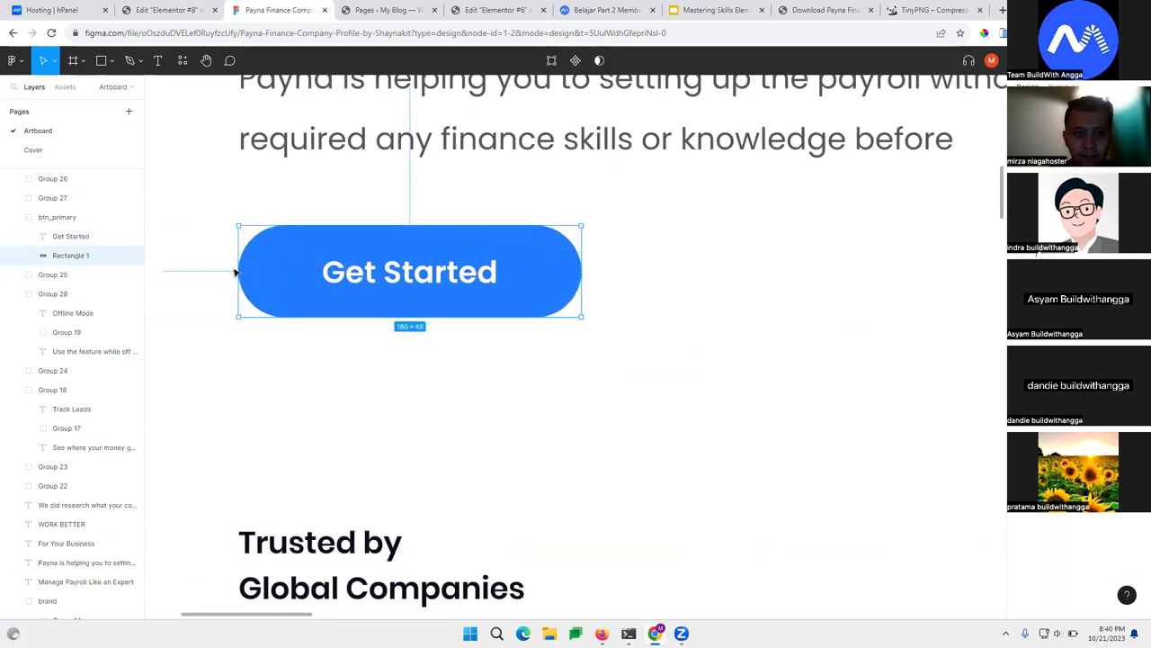
pyautogui.doubleClick(306, 277)
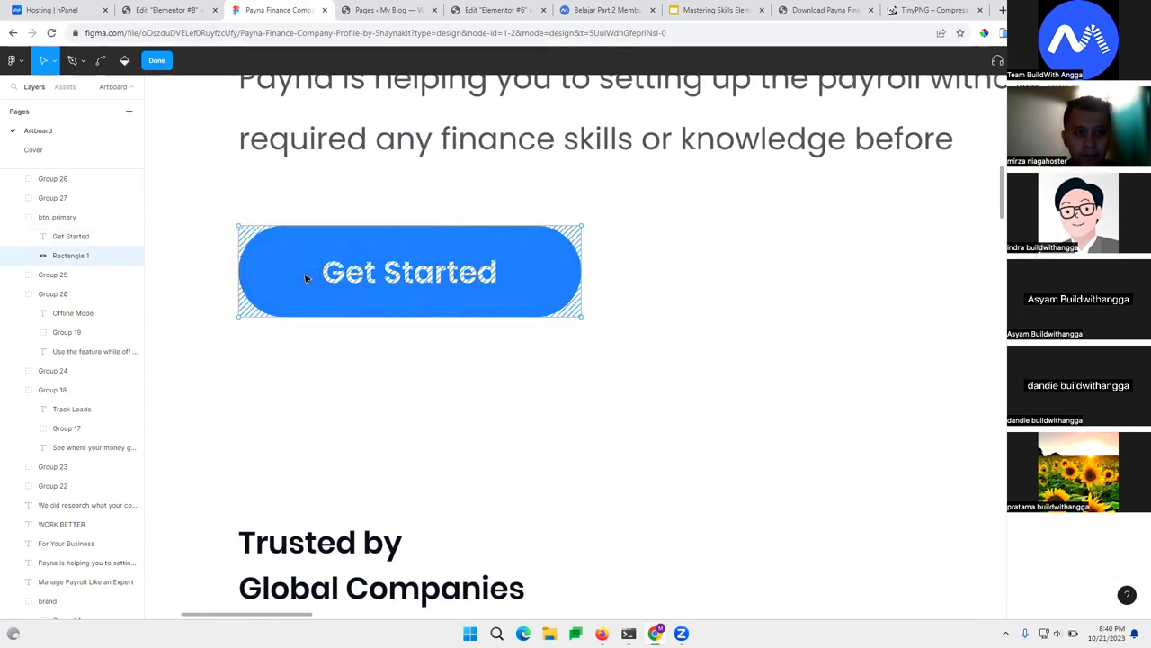
pyautogui.press('Escape')
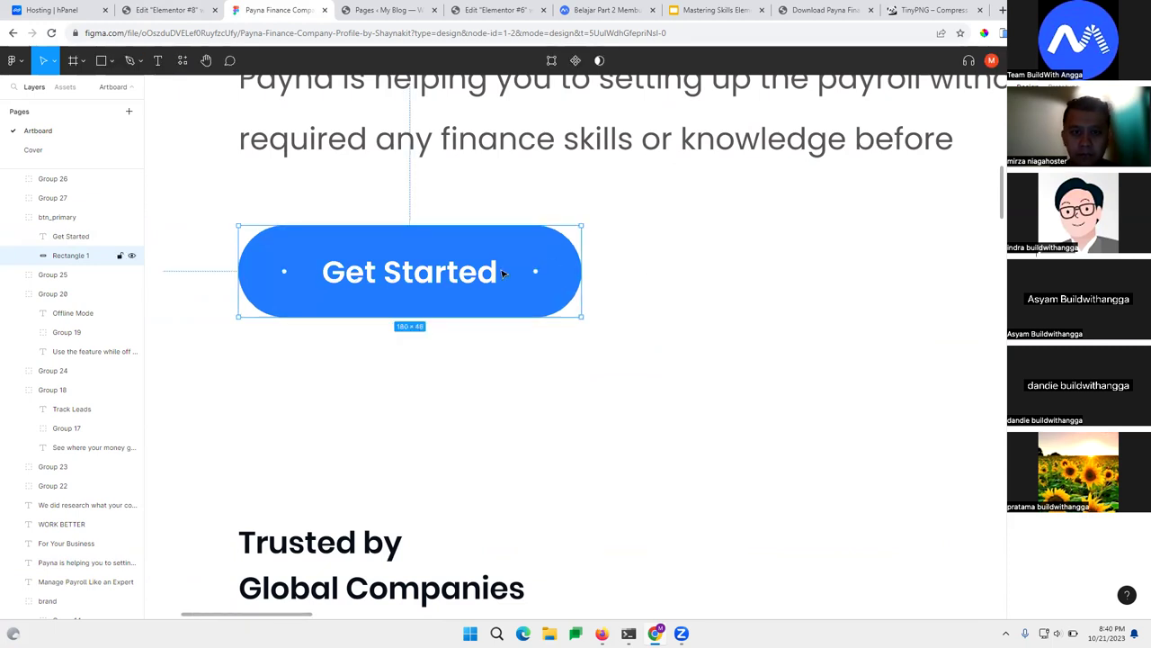
pyautogui.click(500, 273)
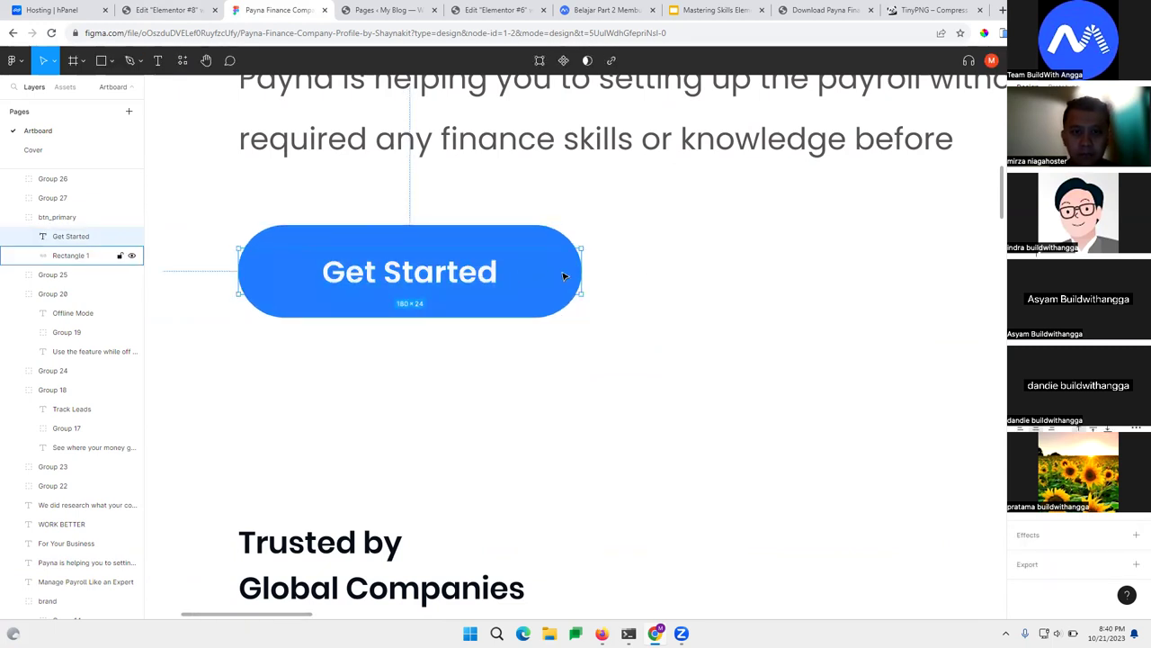
pyautogui.moveTo(582, 270); pyautogui.dragTo(474, 275)
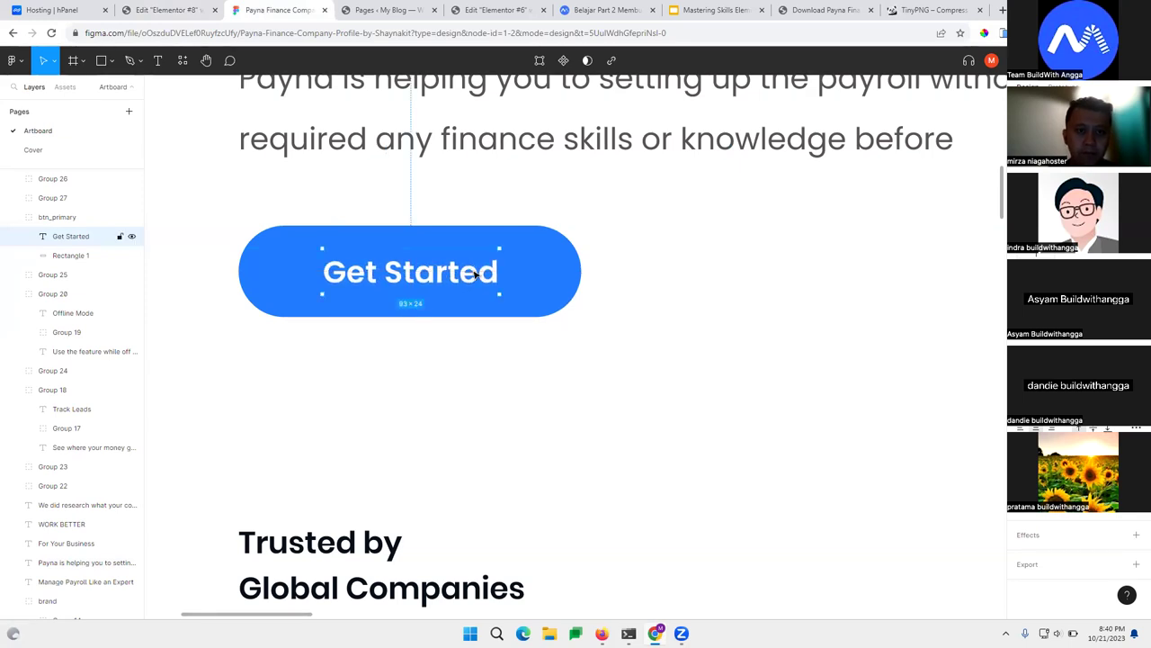
pyautogui.press('alt')
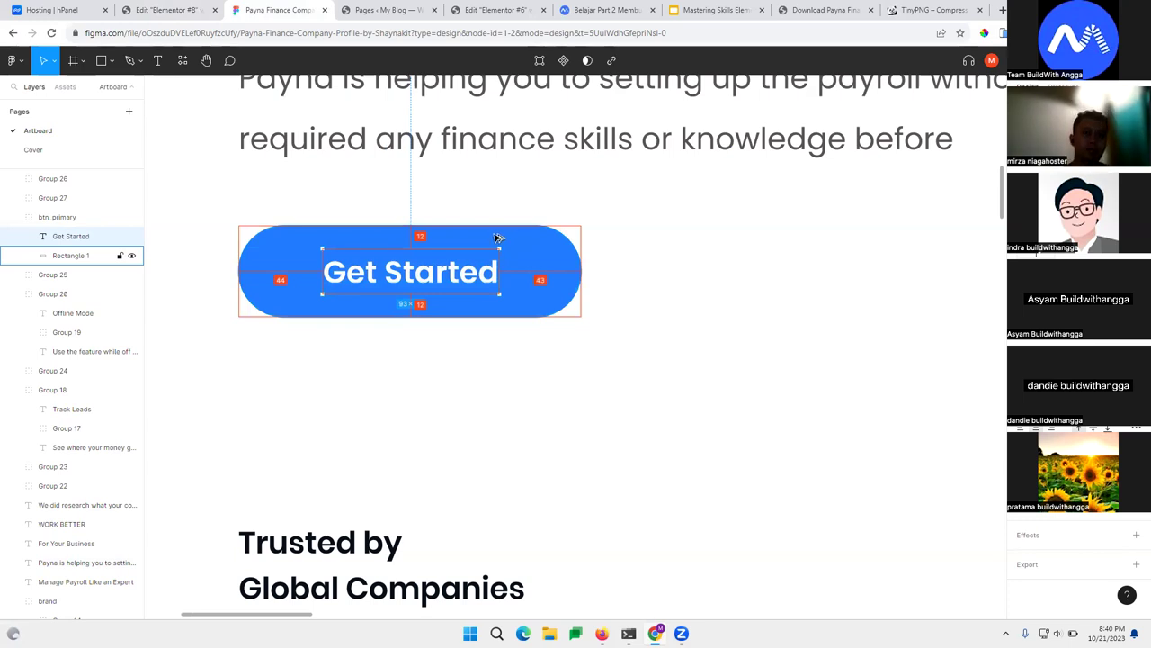
pyautogui.click(166, 10)
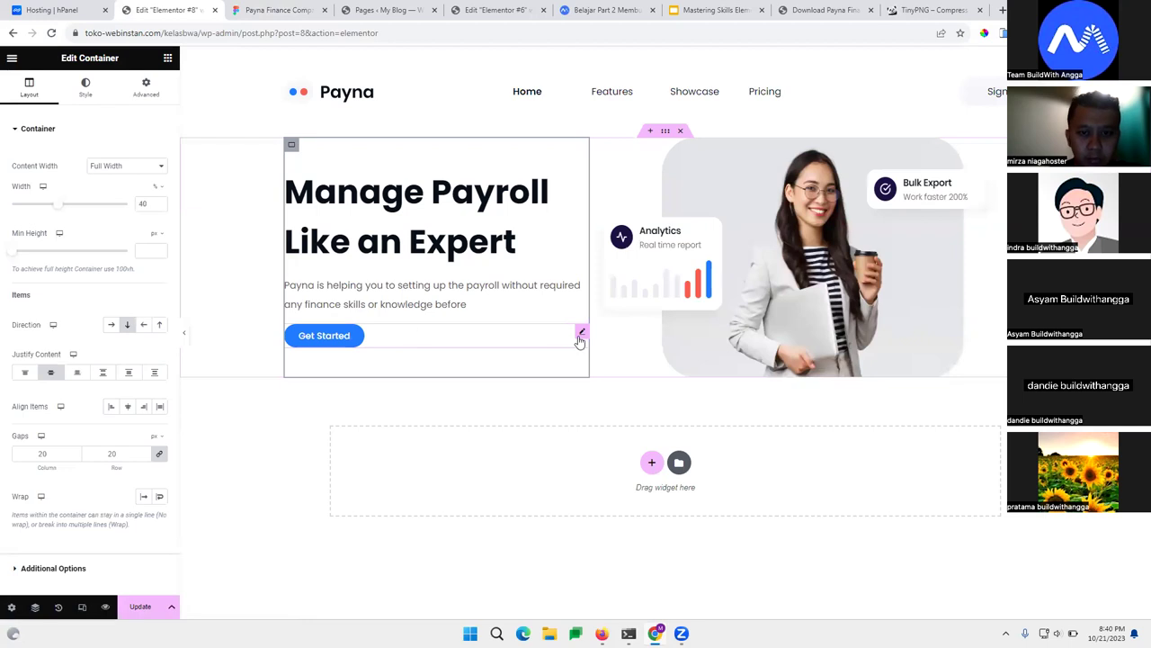
# Step: Set the Get Started button padding to 12 px vertical and 46 px horizontal, pasting a copied style
pyautogui.click(582, 335)
pyautogui.click(87, 93)
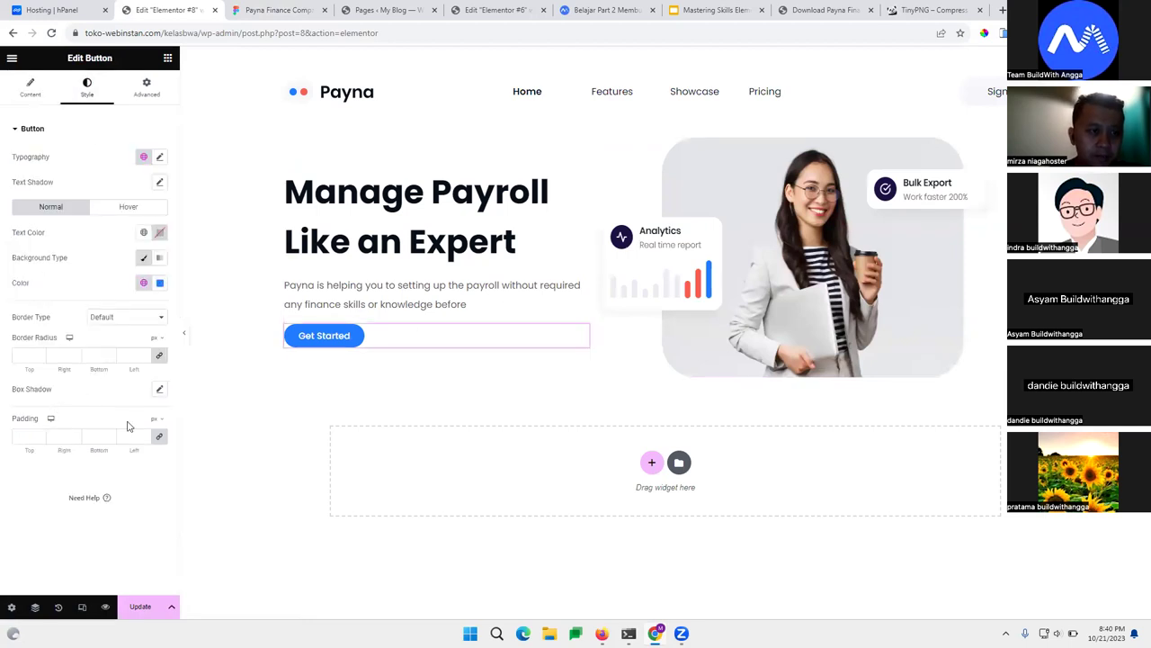
pyautogui.click(27, 435)
pyautogui.write('0')
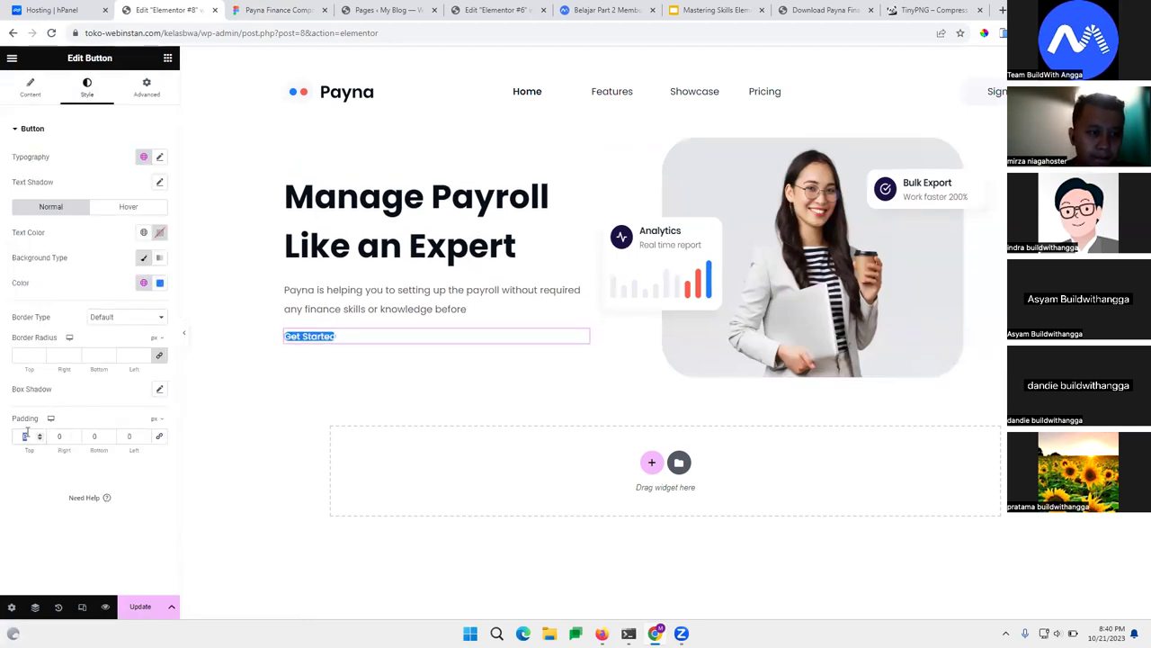
pyautogui.write('10')
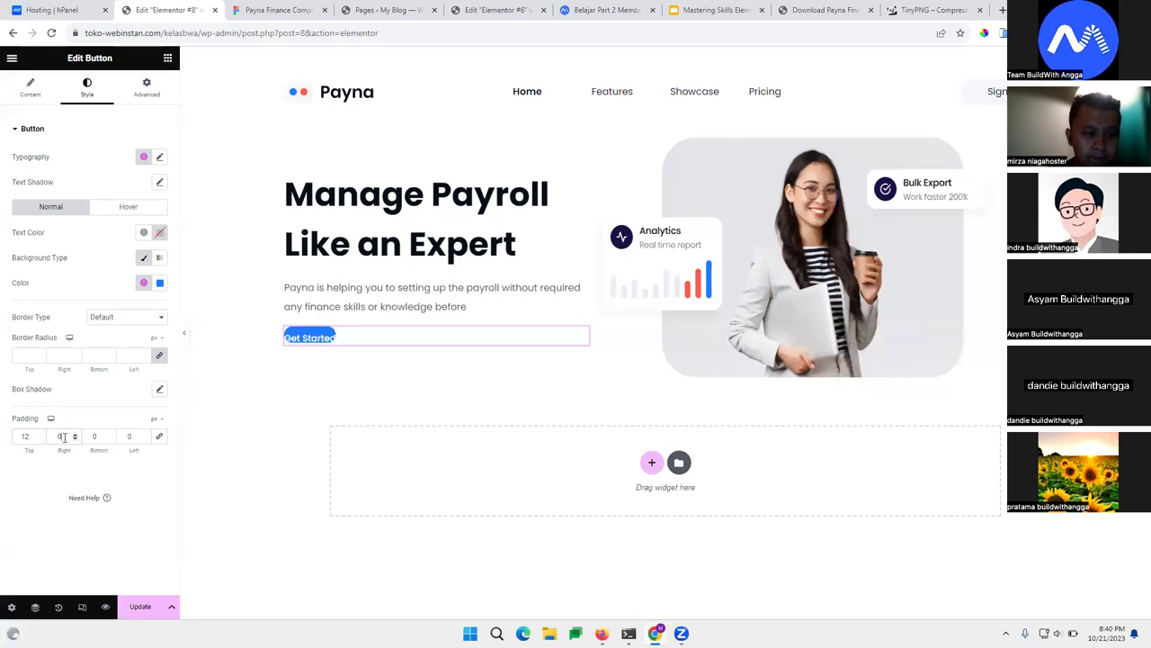
pyautogui.write('44')
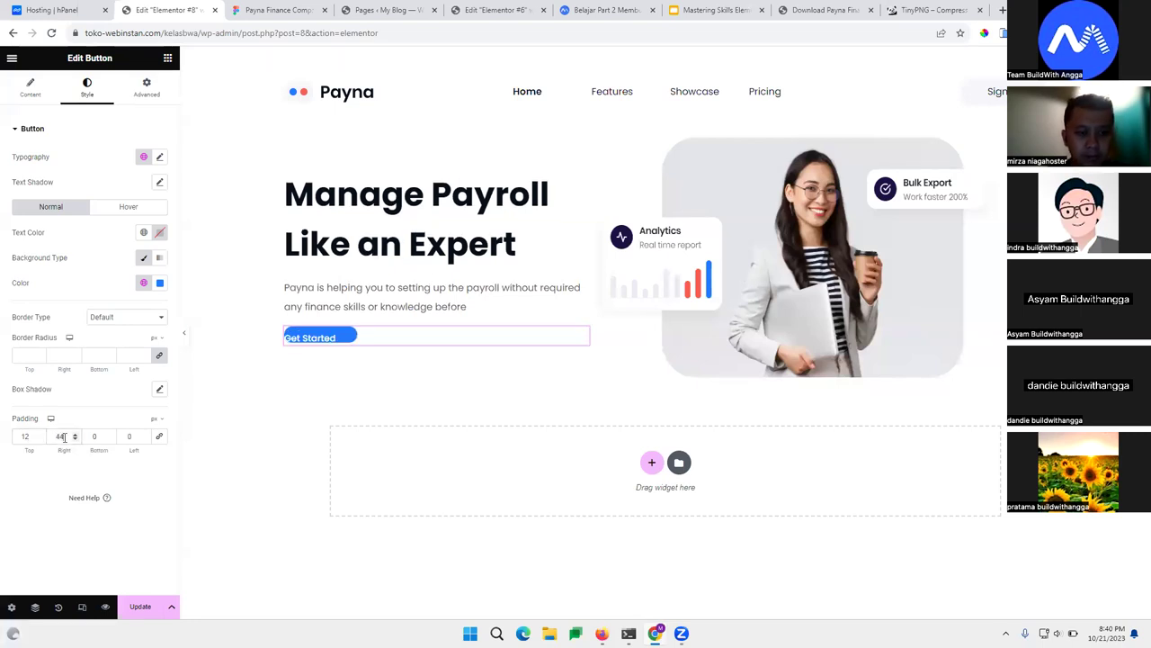
pyautogui.write('12')
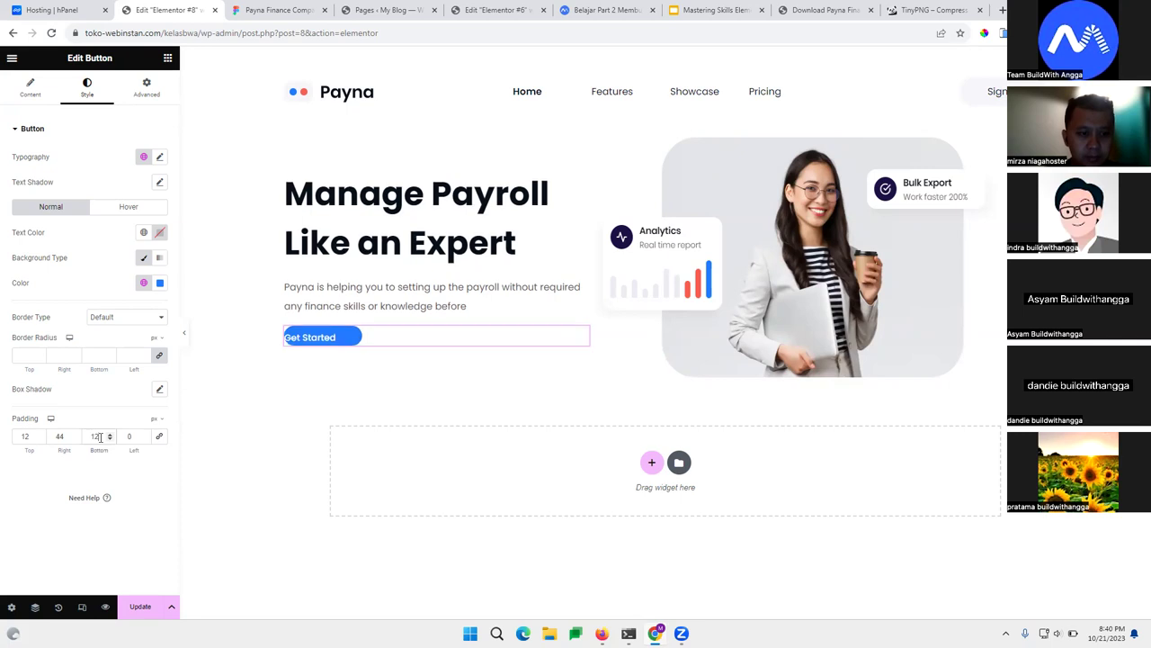
pyautogui.write('44')
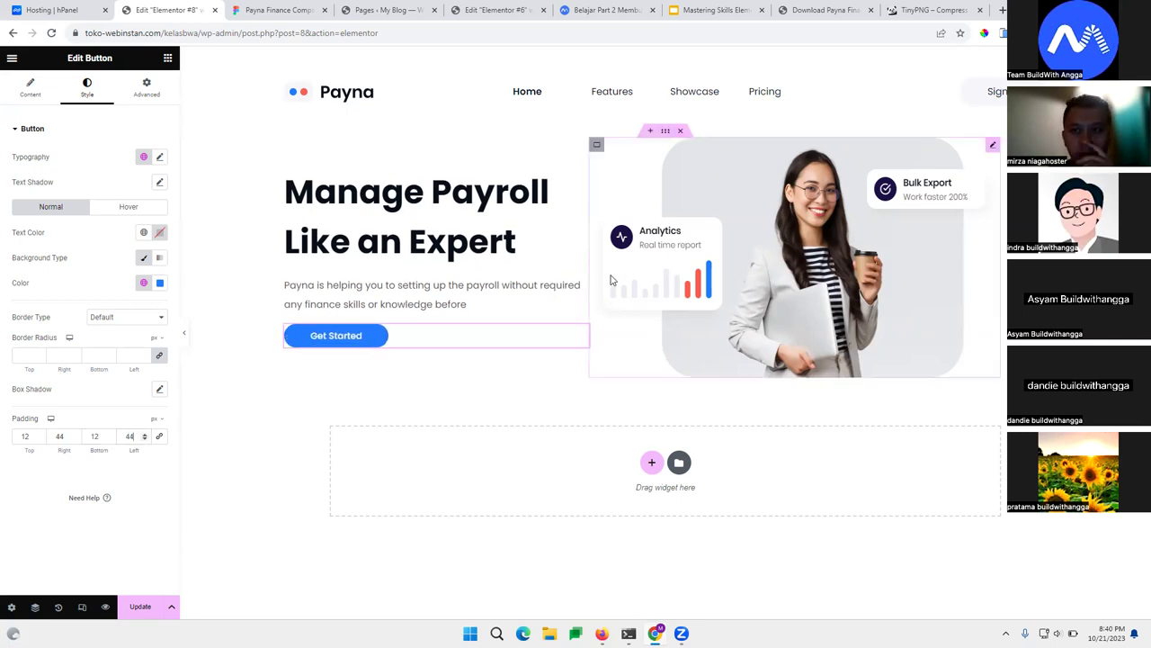
pyautogui.click(986, 99)
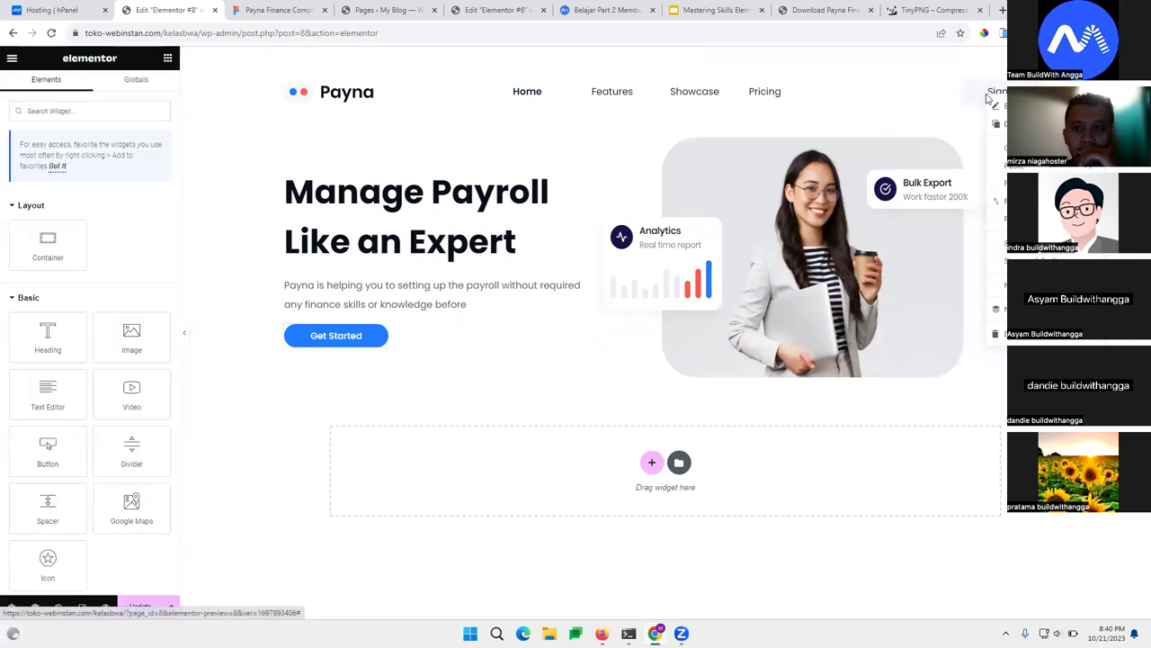
pyautogui.rightClick(396, 334)
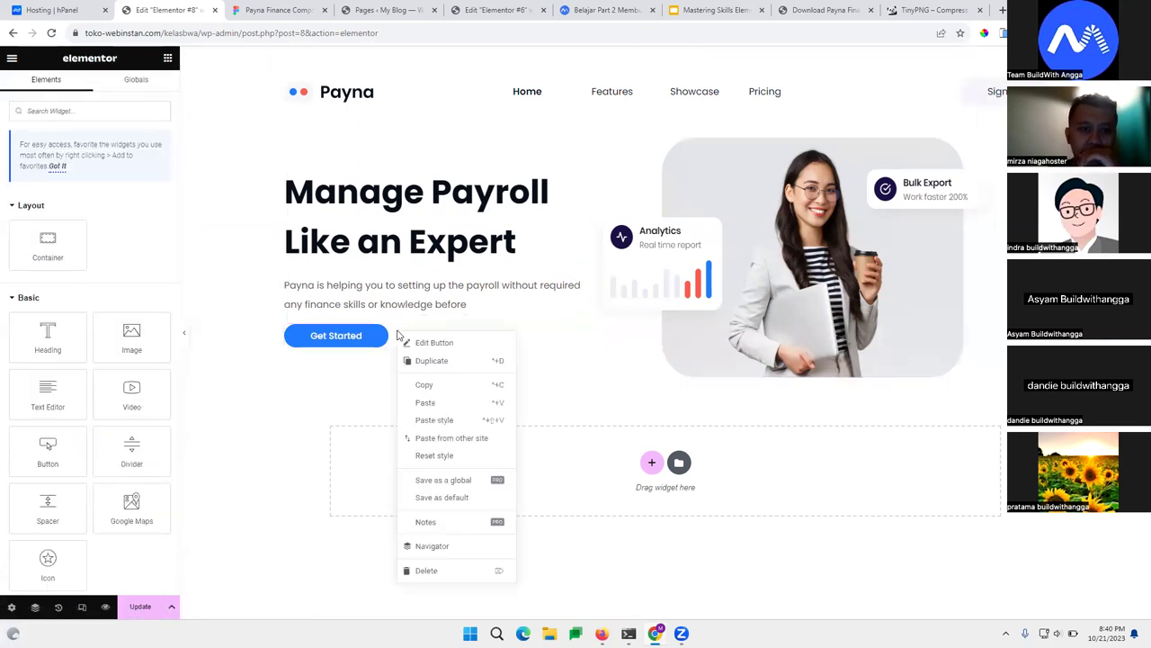
pyautogui.click(440, 422)
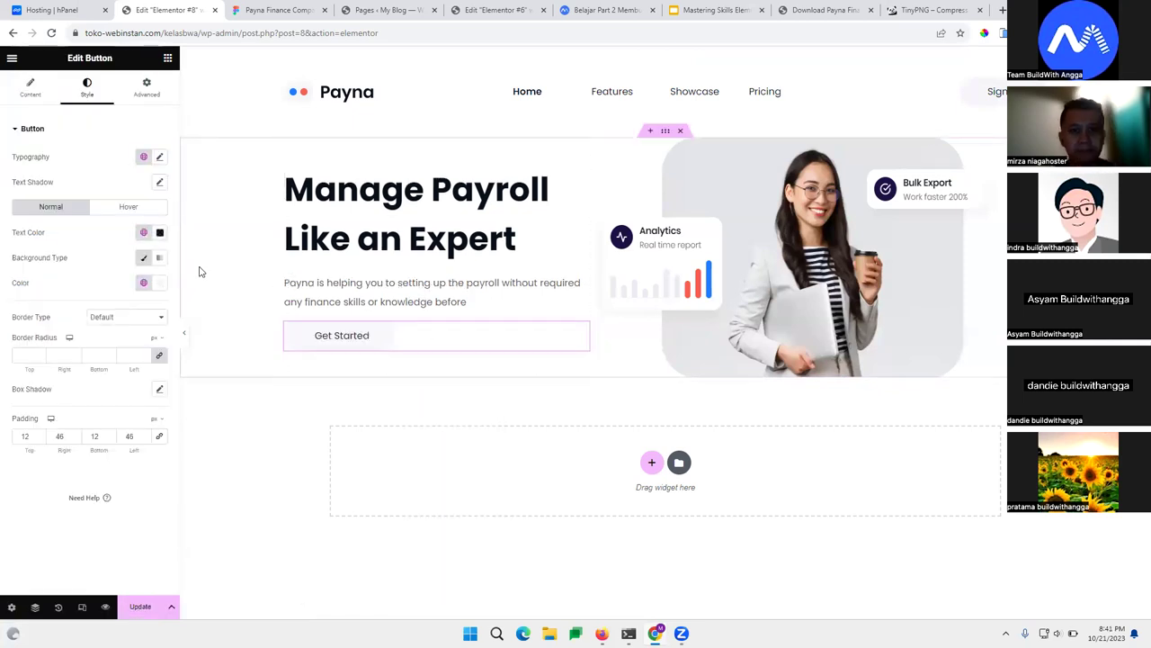
# Step: Apply the global Blue background, light global text colour and Text Blue Button font
pyautogui.click(145, 286)
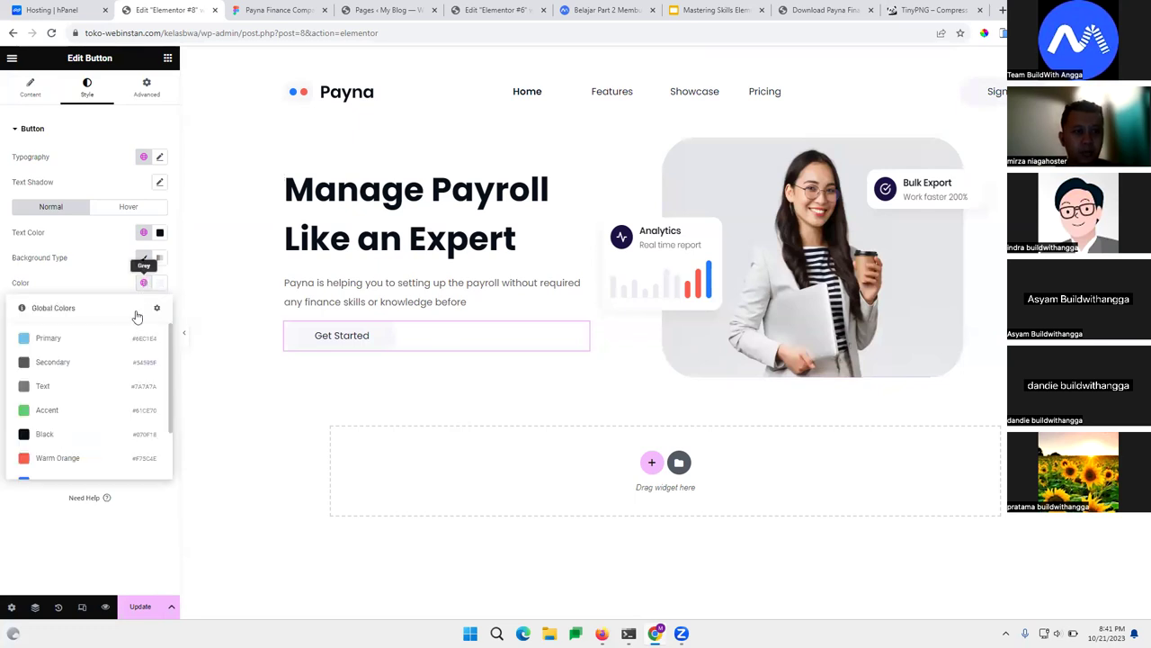
pyautogui.scroll(-2, 120, 419)
pyautogui.click(108, 411)
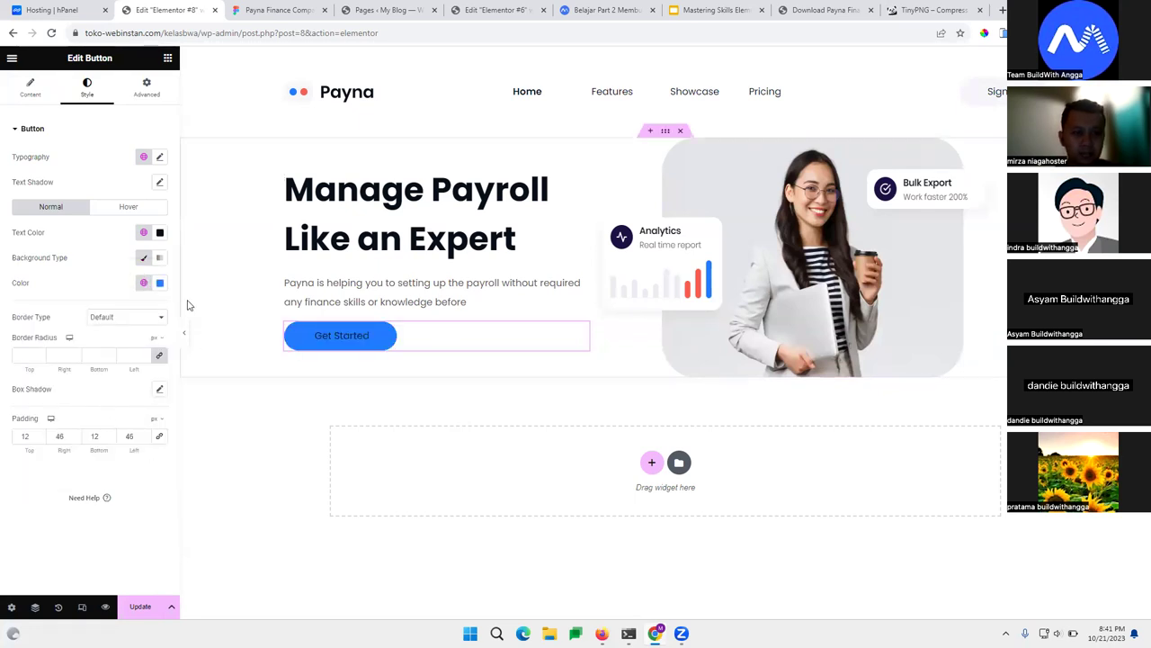
pyautogui.click(143, 232)
pyautogui.scroll(-2, 108, 350)
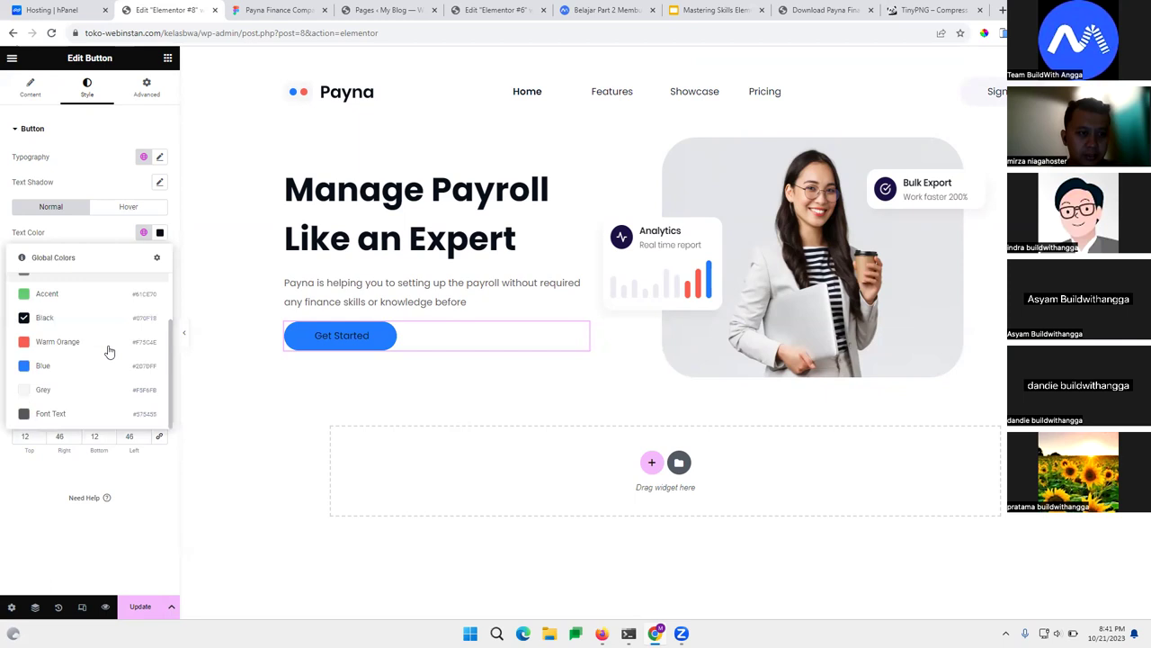
pyautogui.click(84, 386)
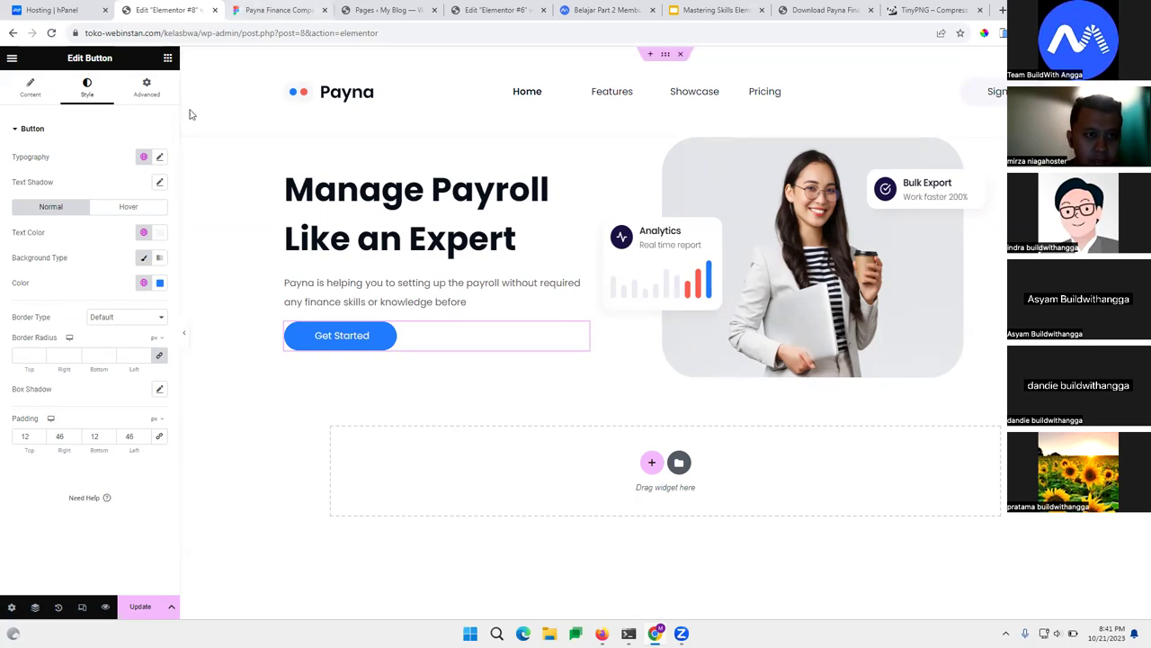
pyautogui.click(143, 157)
pyautogui.scroll(-3, 98, 285)
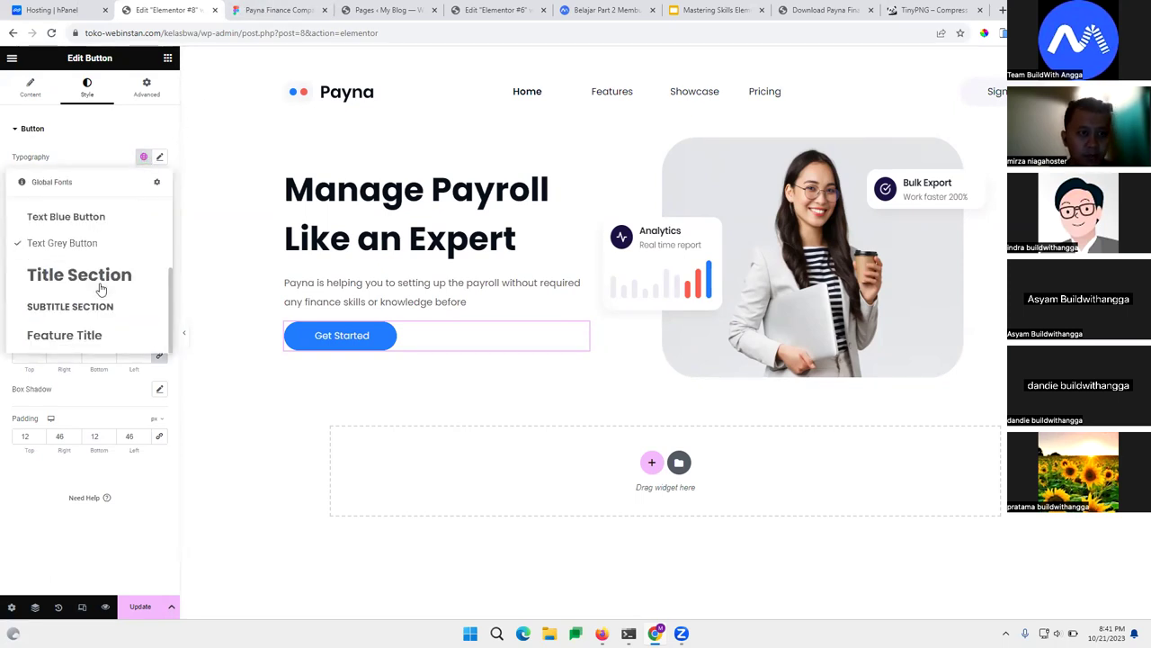
pyautogui.click(97, 220)
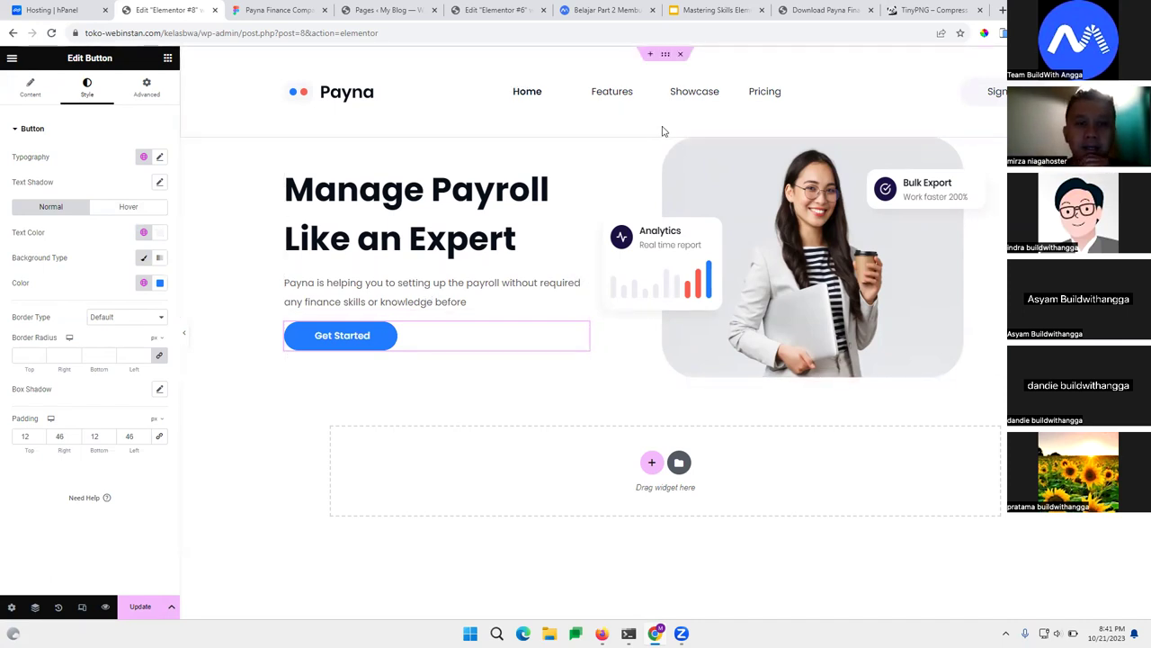
pyautogui.click(663, 131)
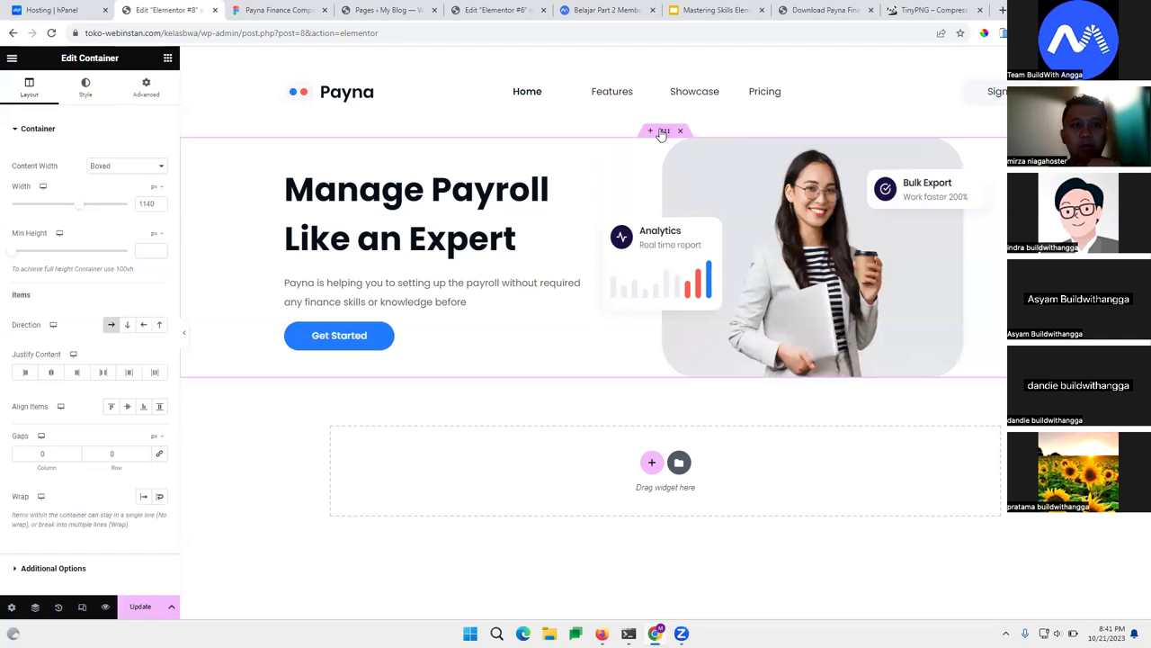
# Step: In Figma, measure the Payna navbar frame's distances to the design frame edges
pyautogui.click(145, 87)
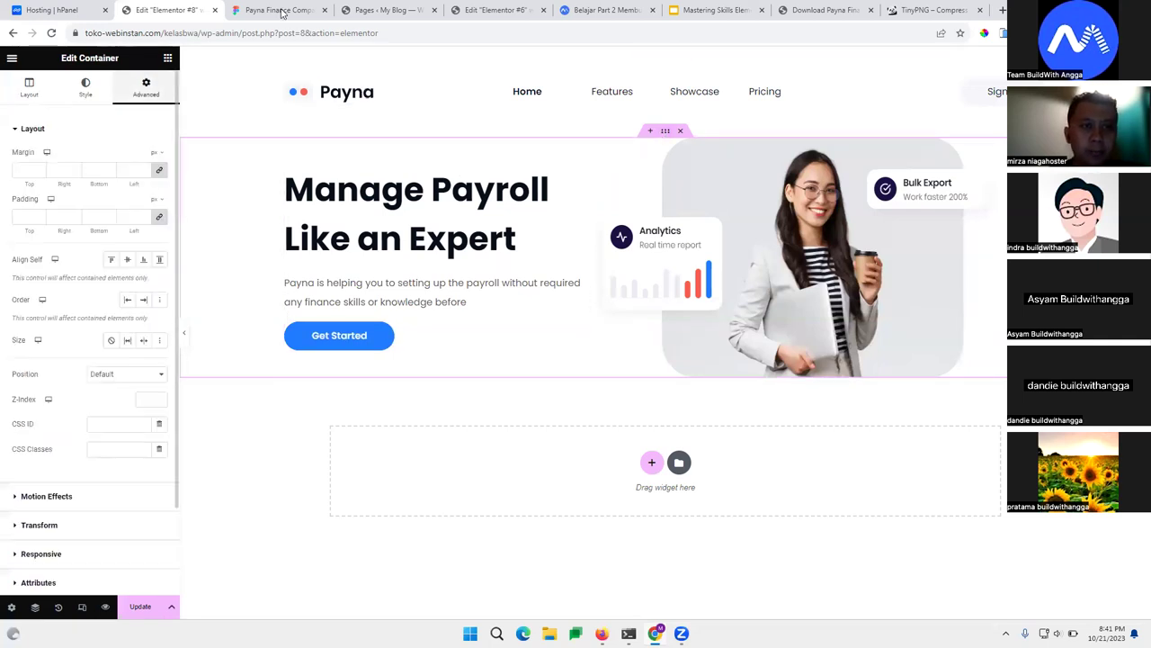
pyautogui.click(279, 10)
pyautogui.scroll(2, 555, 243)
pyautogui.scroll(-5, 555, 242)
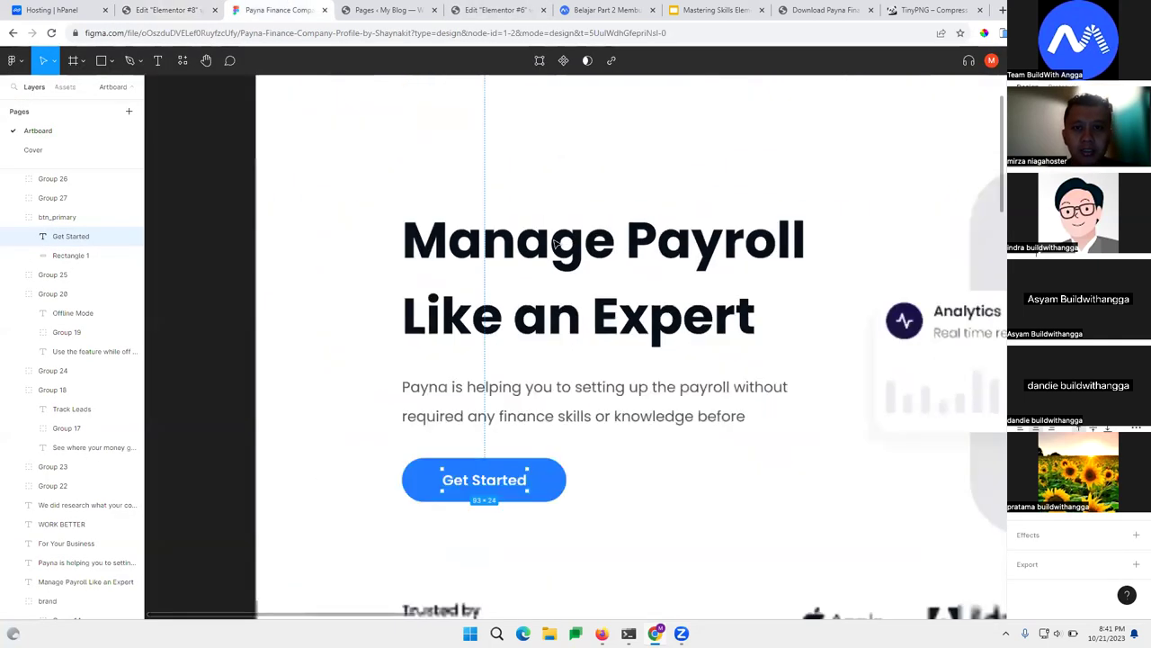
pyautogui.press('Escape')
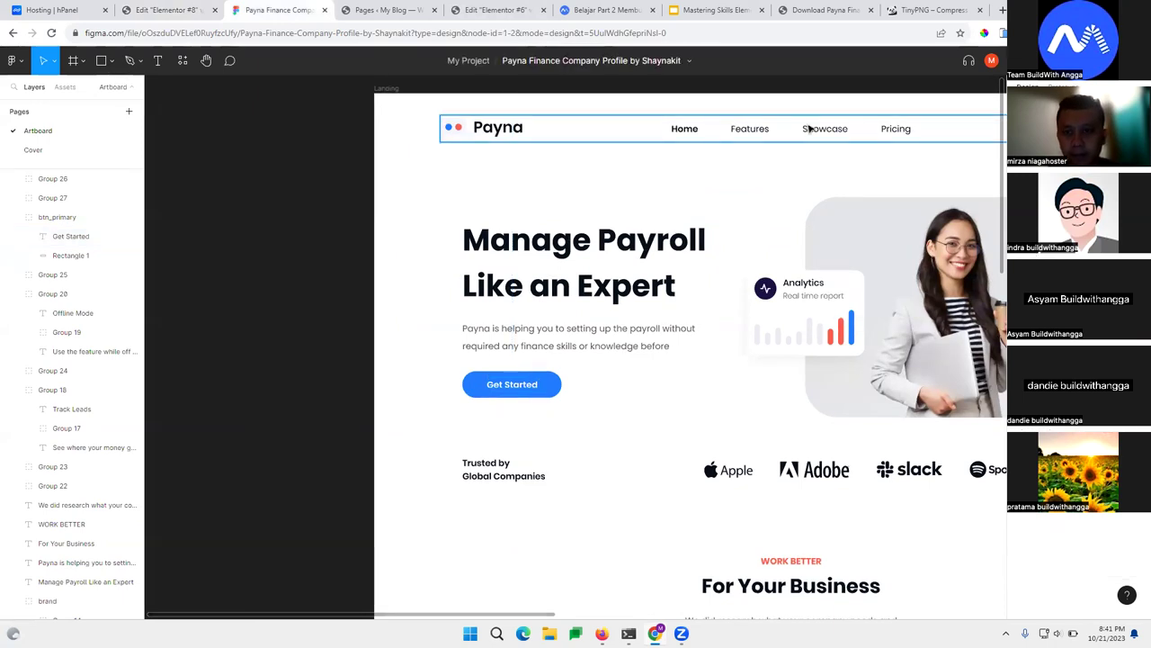
pyautogui.click(806, 128)
pyautogui.press('alt')
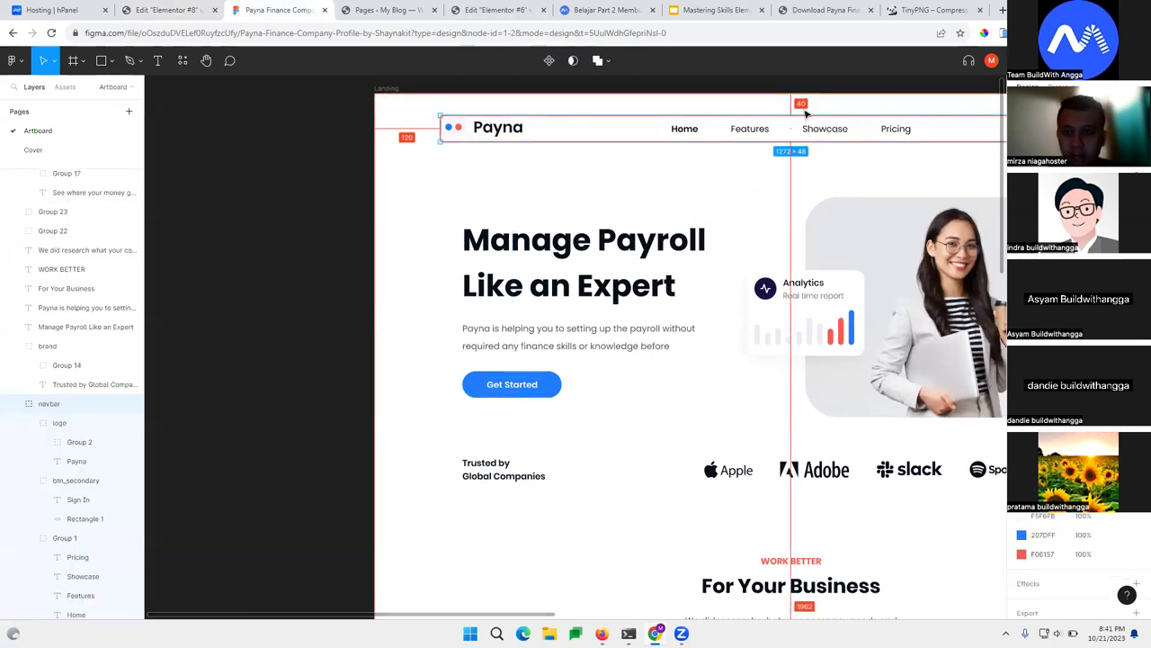
pyautogui.press('Escape')
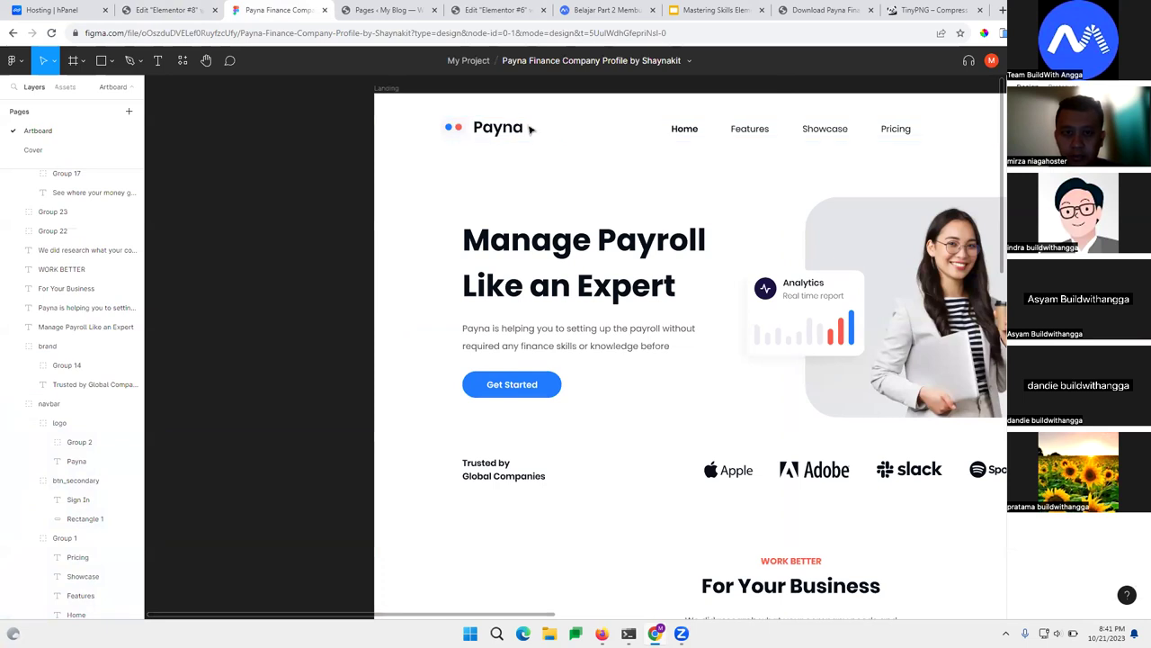
# Step: Measure spacing around the 435×24 navigation links group and the 150×48 Sign In button
pyautogui.click(674, 129)
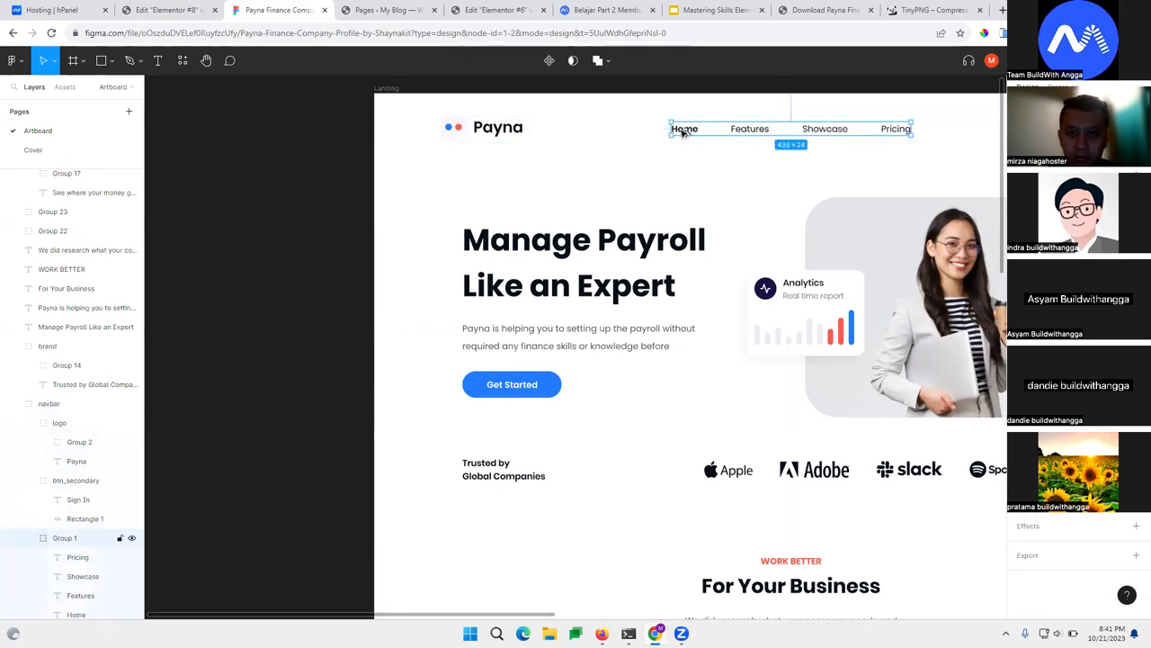
pyautogui.press('alt')
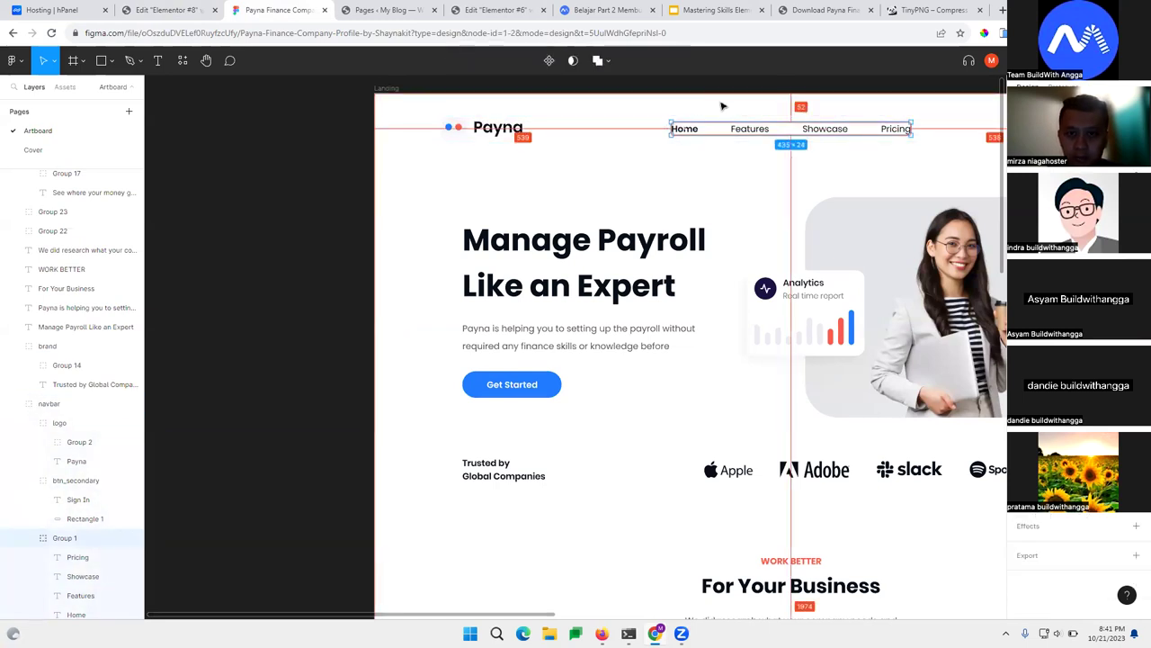
pyautogui.hscroll(5, 683, 117)
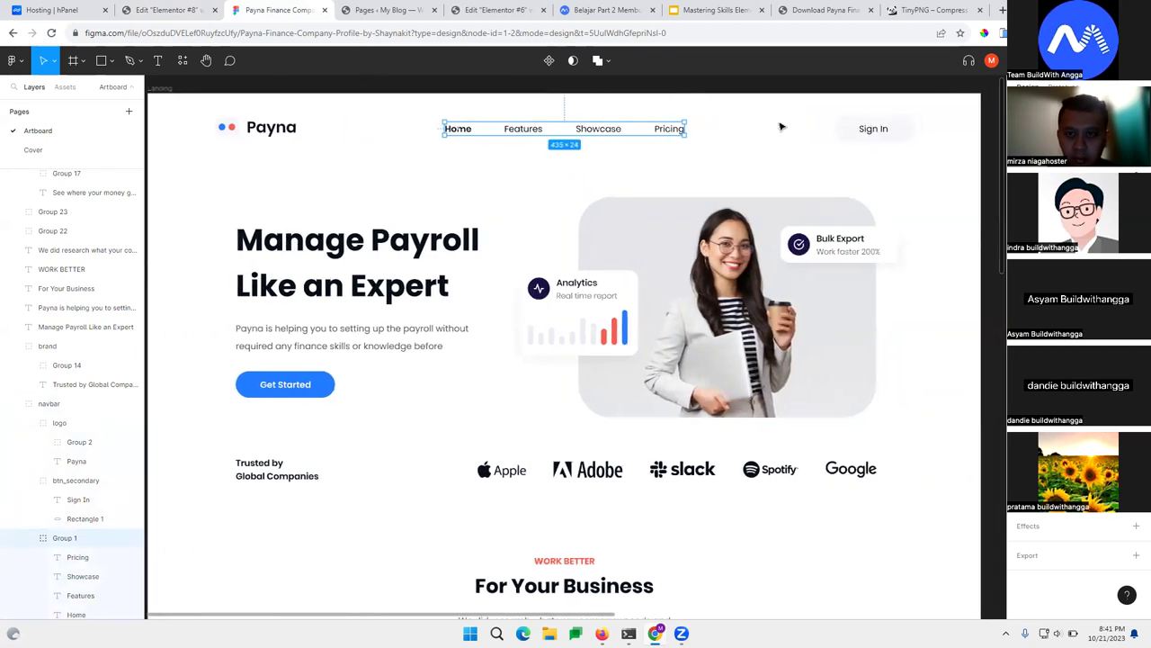
pyautogui.click(882, 123)
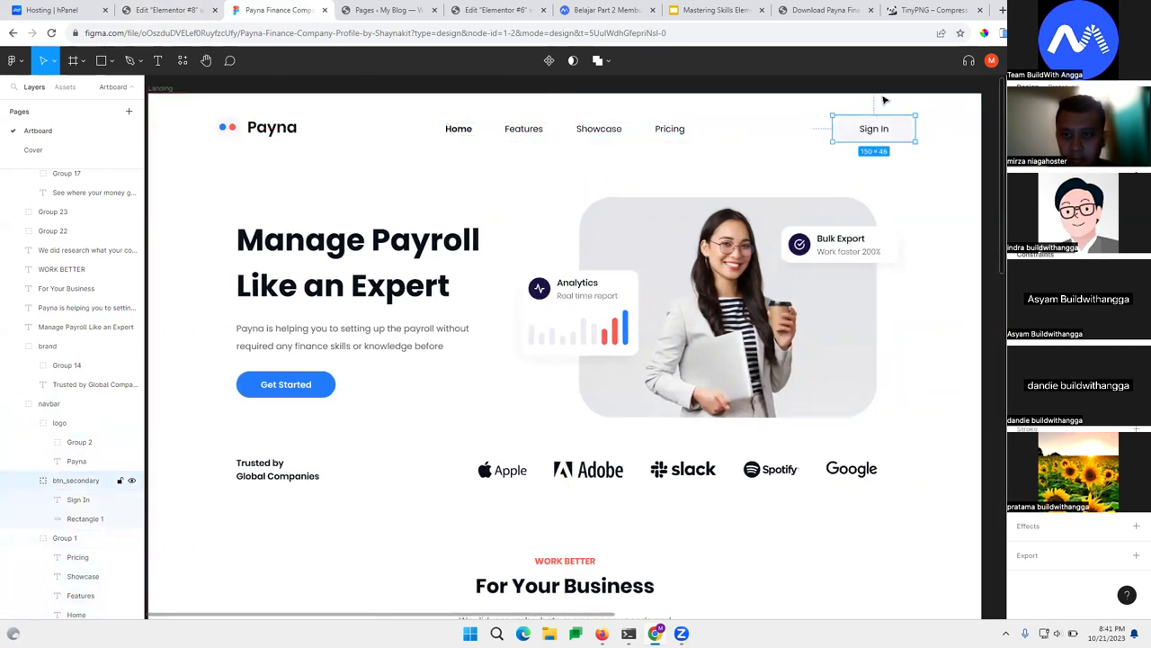
pyautogui.press('alt')
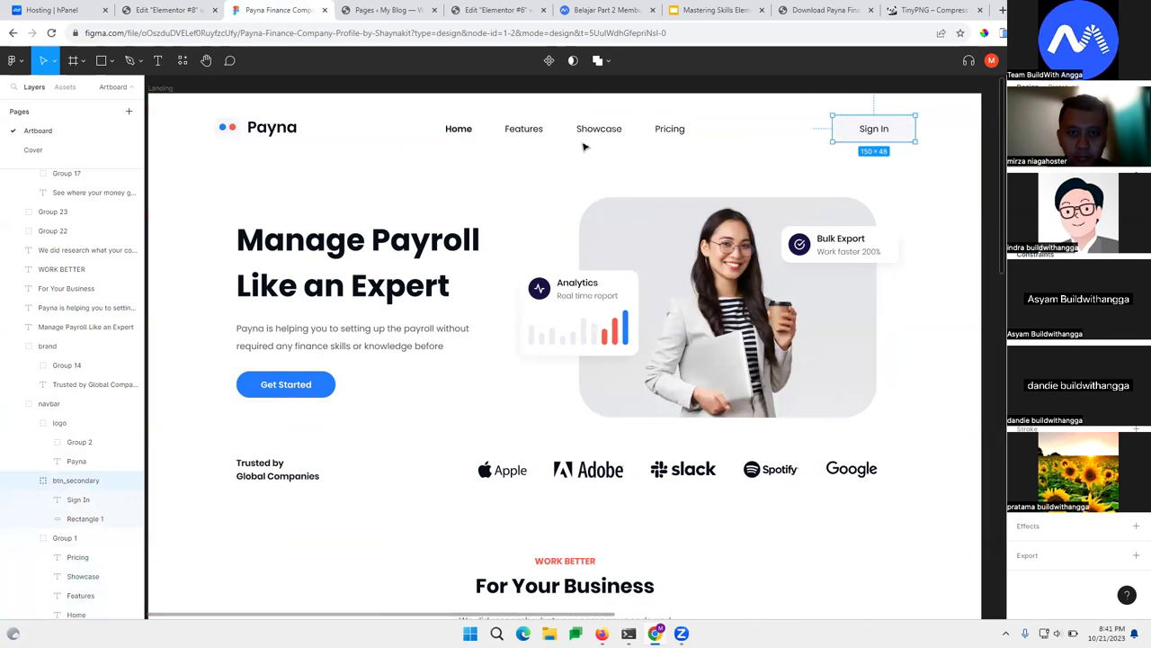
pyautogui.click(168, 10)
pyautogui.click(672, 56)
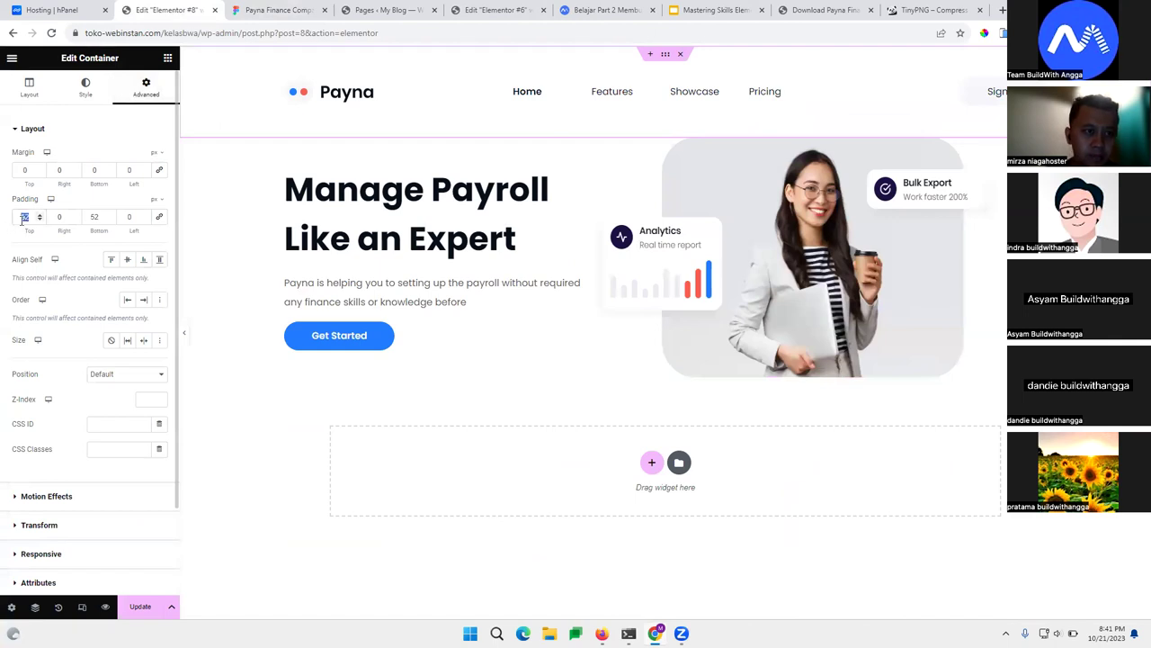
# Step: Set the header container's top and bottom padding to 40 px
pyautogui.write('40')
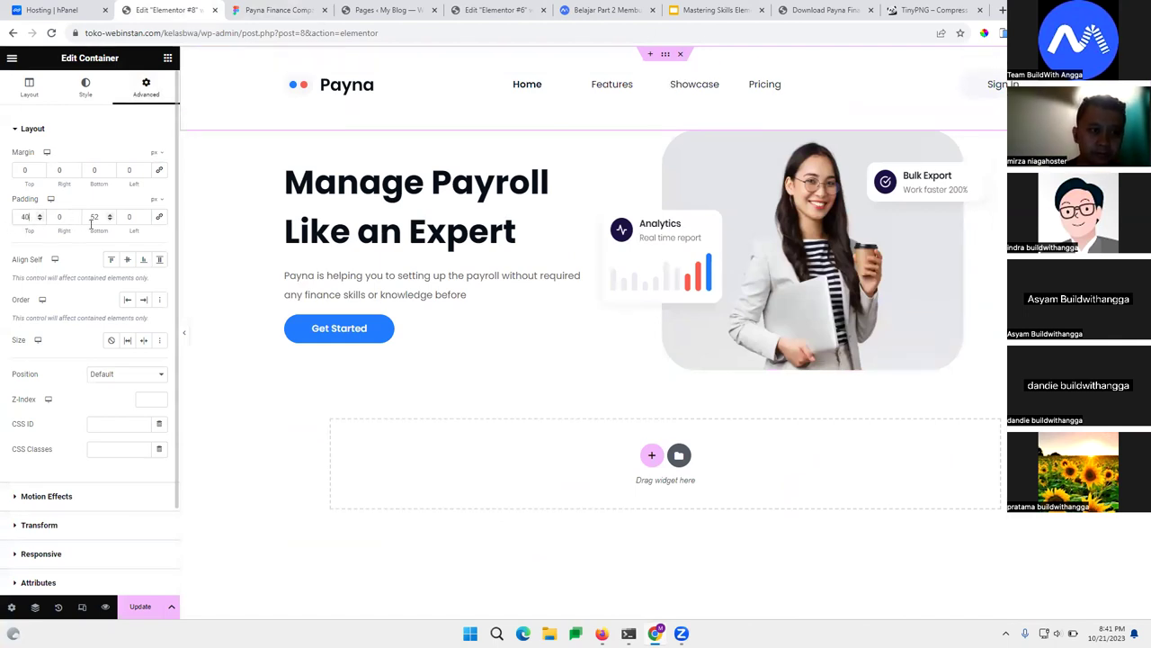
pyautogui.write('40')
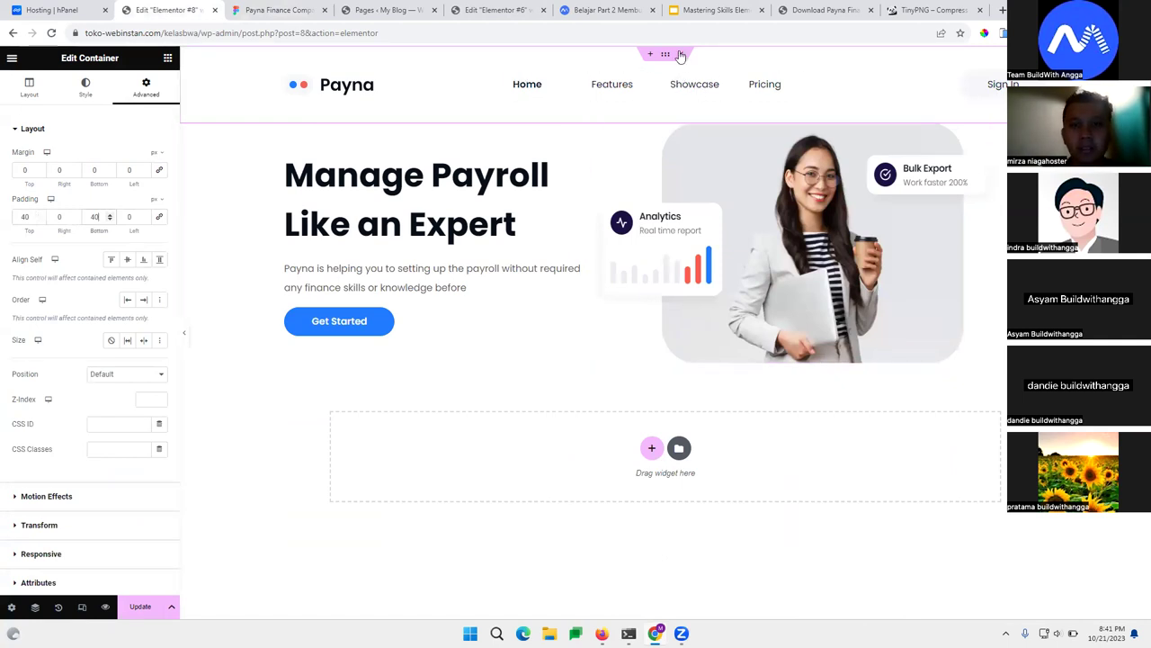
pyautogui.click(281, 9)
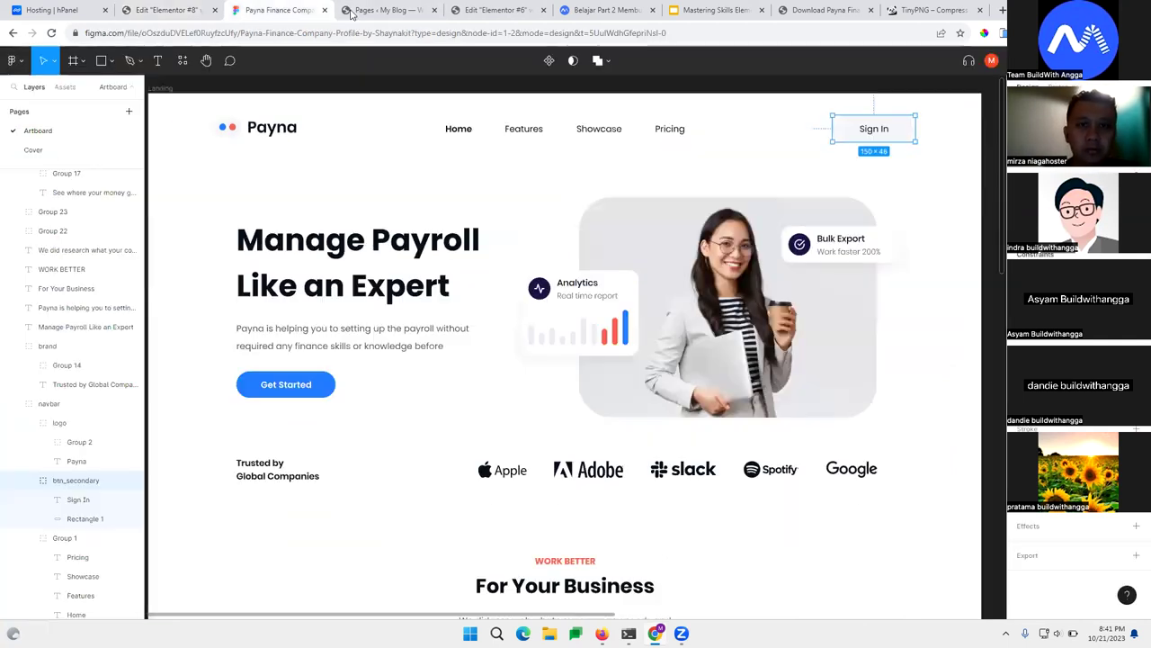
# Step: Measure the 685×400 hero image group in Figma, which sits 100 px below the navbar
pyautogui.click(641, 220)
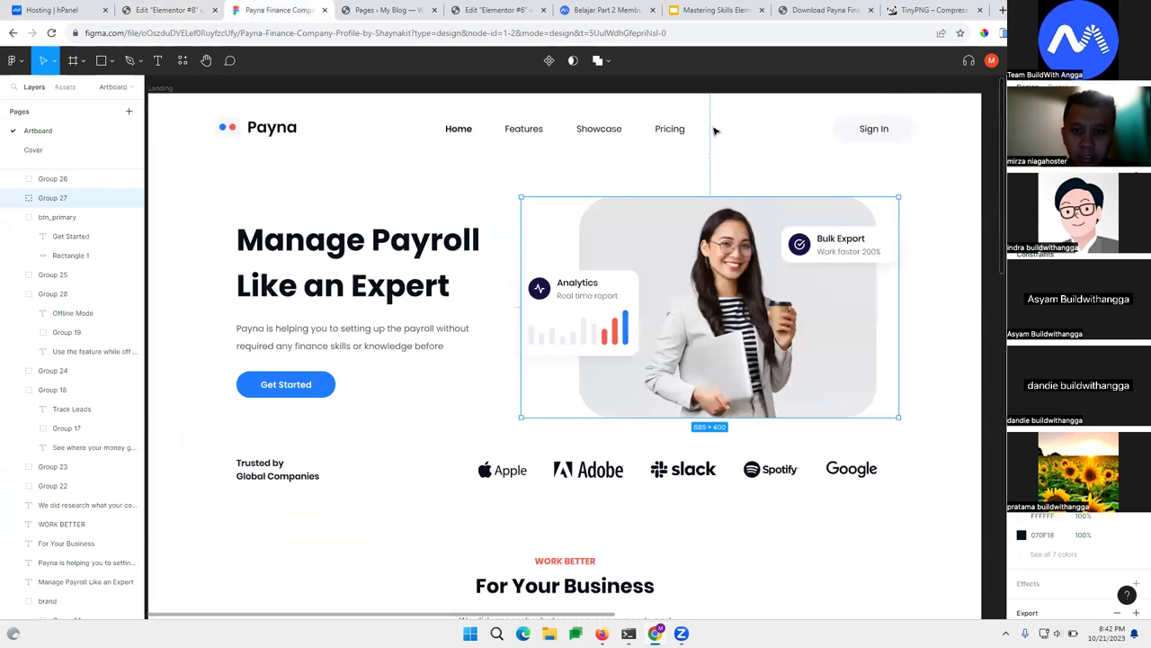
pyautogui.press('alt')
pyautogui.press('alt')
pyautogui.press('alt')
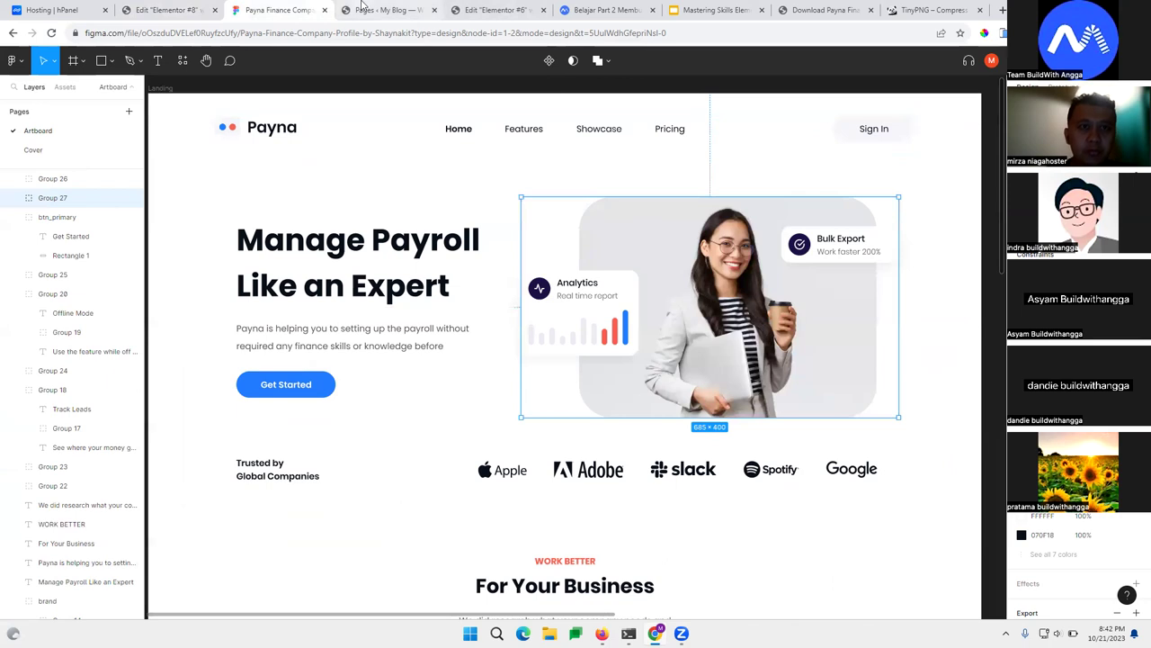
pyautogui.click(191, 10)
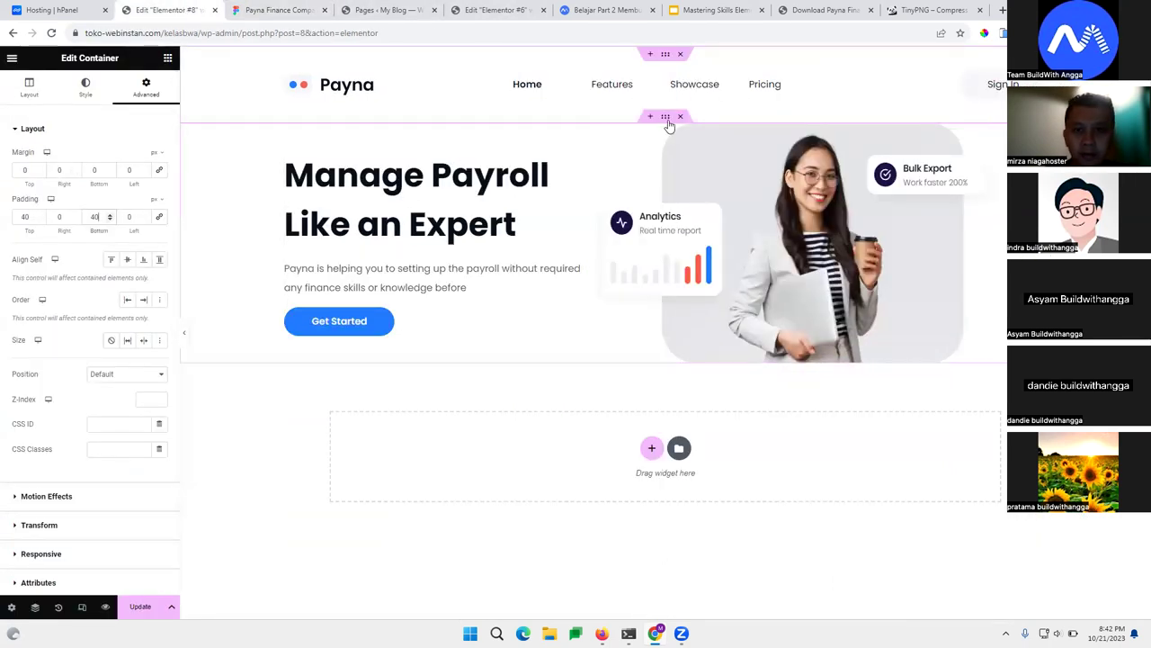
# Step: Unlink the hero container's padding values and set top and bottom to 60 px
pyautogui.click(244, 197)
pyautogui.click(151, 215)
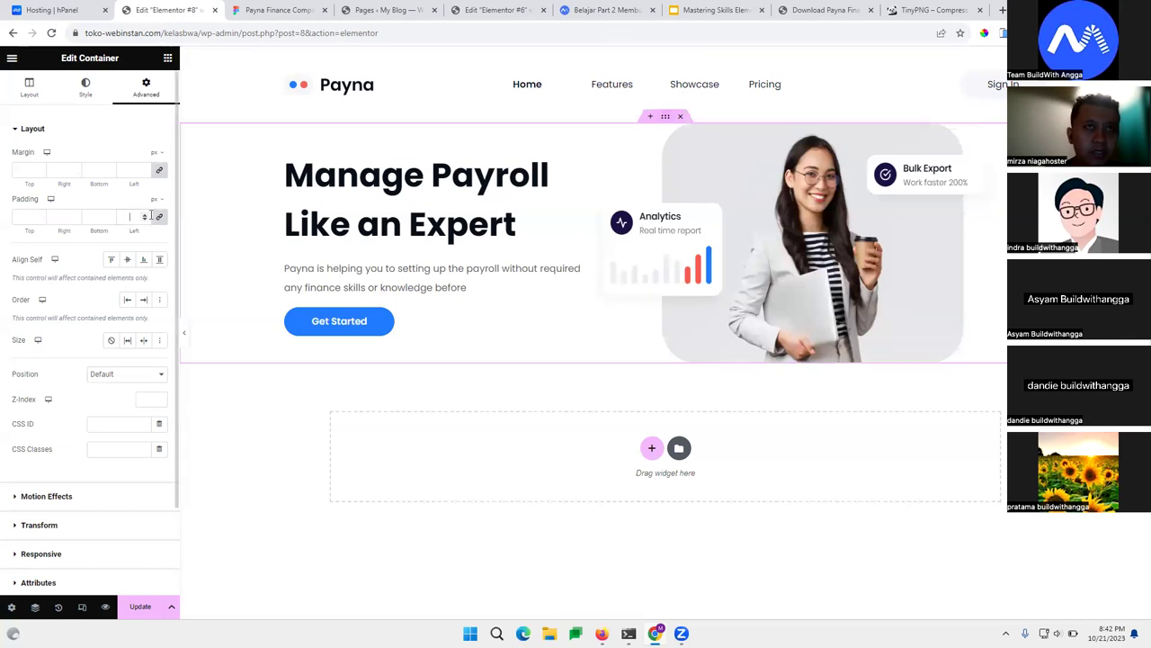
pyautogui.rightClick(159, 219)
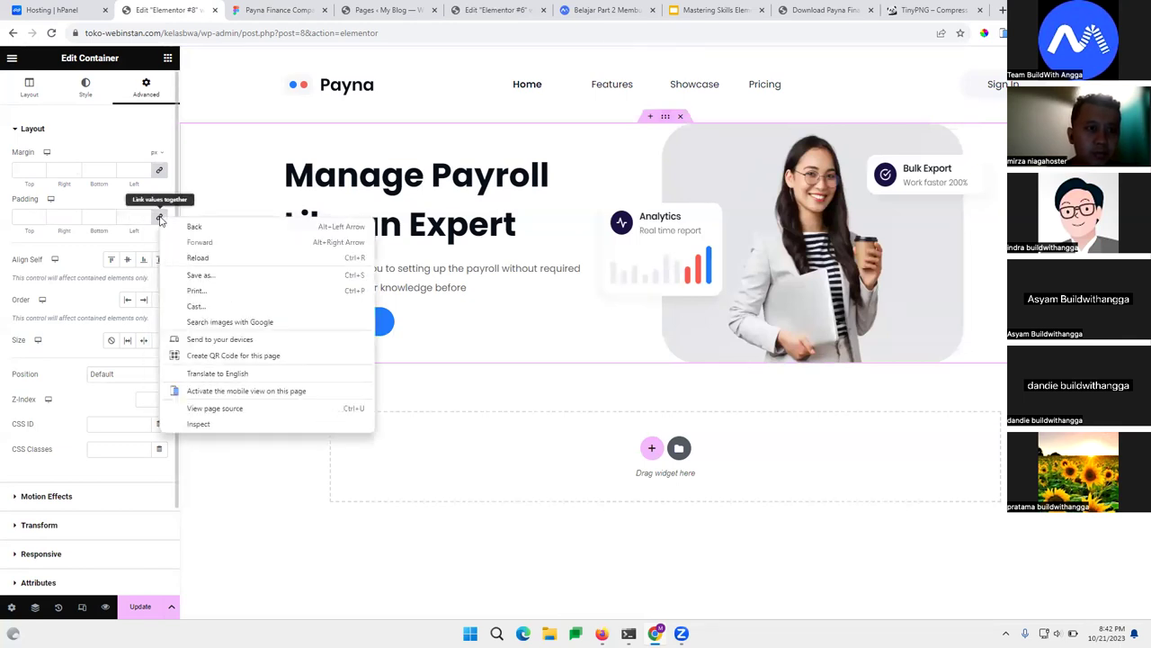
pyautogui.click(159, 219)
pyautogui.click(159, 219)
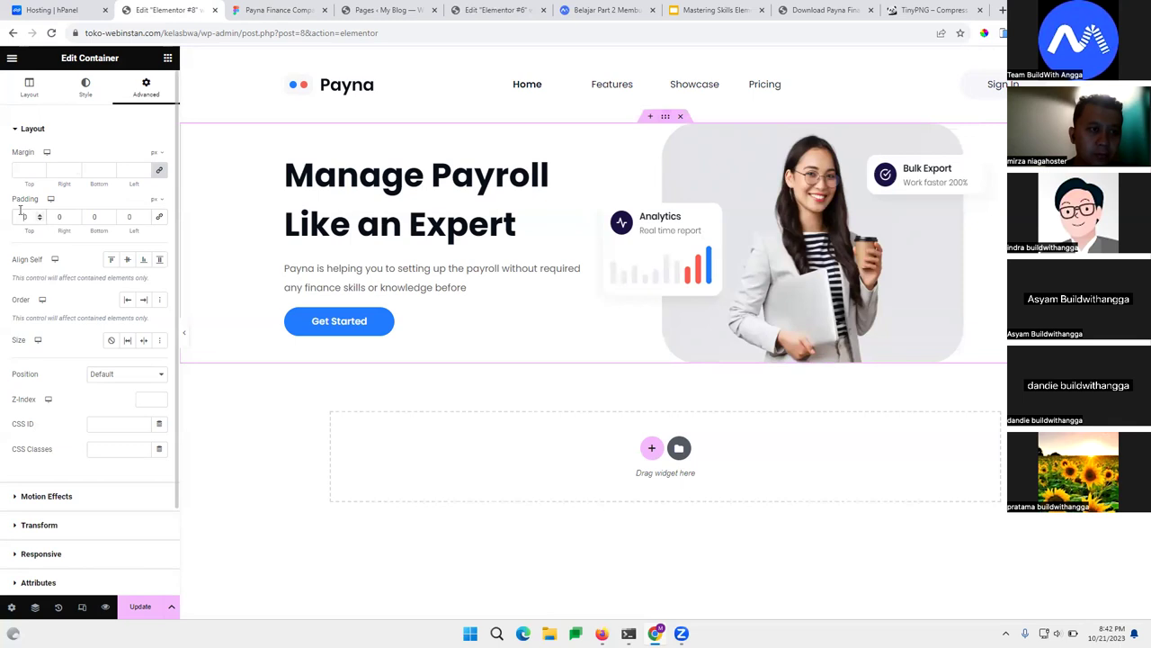
pyautogui.click(22, 216)
pyautogui.write('40')
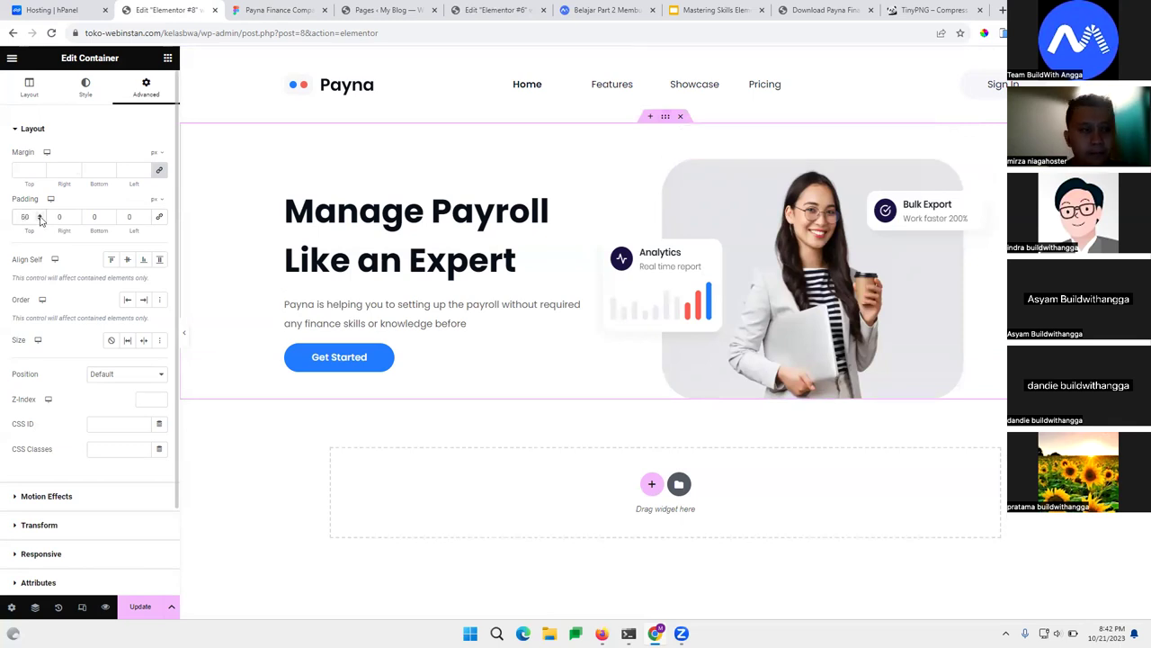
pyautogui.click(92, 217)
pyautogui.write('40')
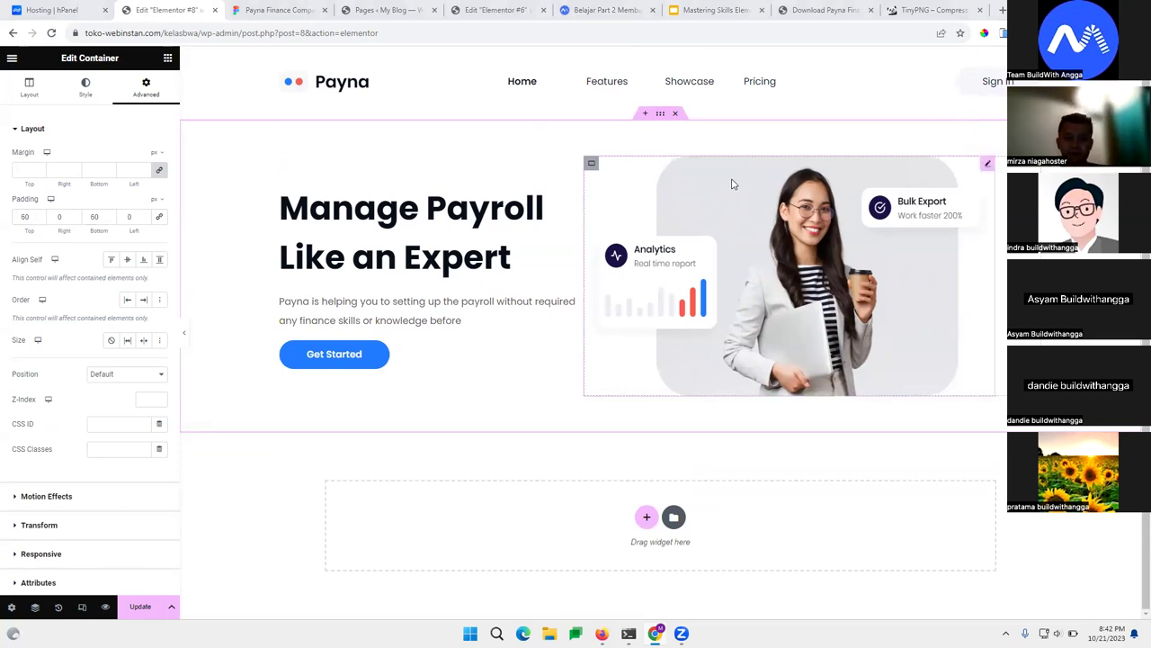
# Step: Collapse the editor panel to preview the page full width, then restore it
pyautogui.click(184, 332)
pyautogui.click(4, 332)
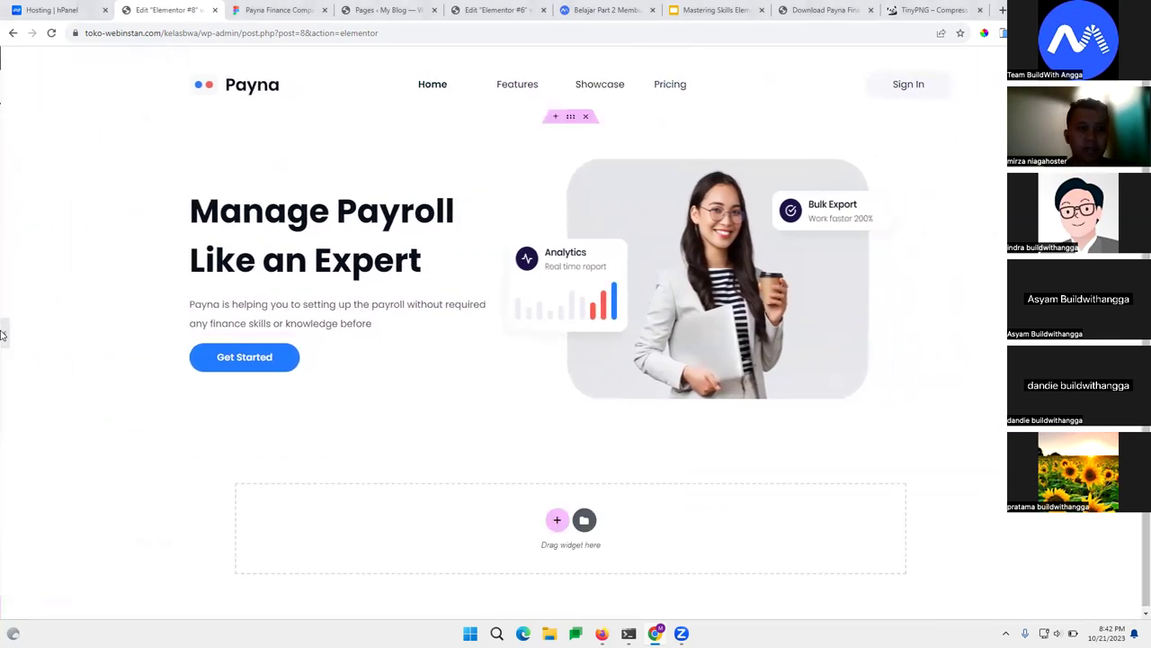
pyautogui.click(286, 9)
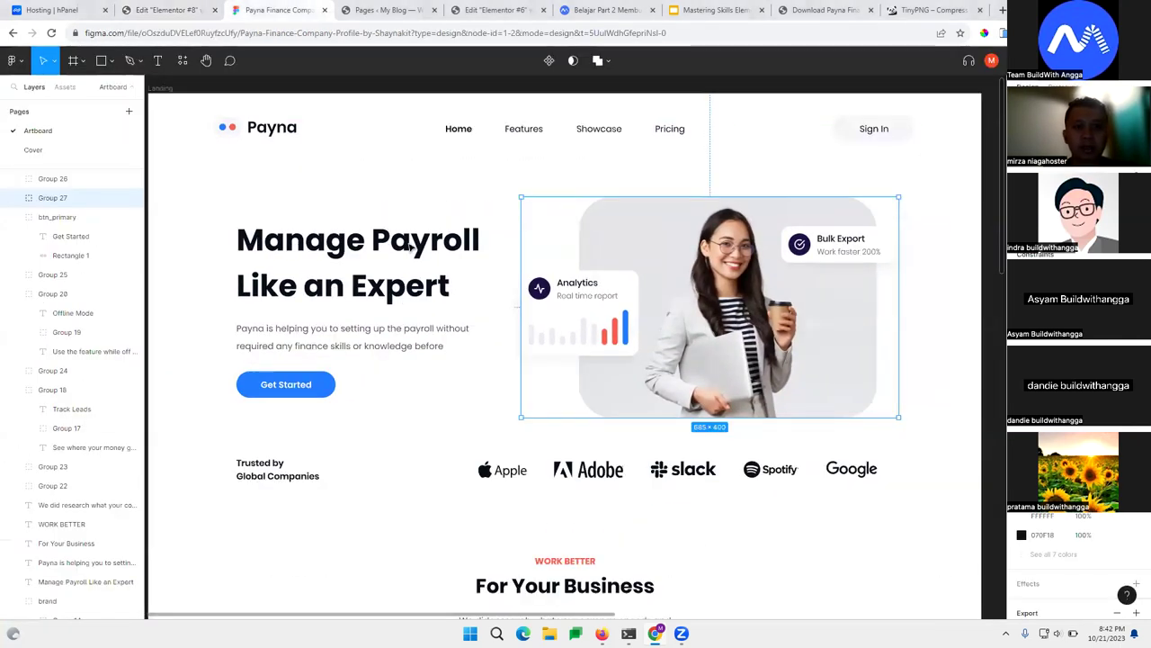
# Step: Scroll the Figma design down and select the 151×48 'Trusted by Global Companies' label
pyautogui.scroll(-5, 429, 387)
pyautogui.scroll(-1, 429, 387)
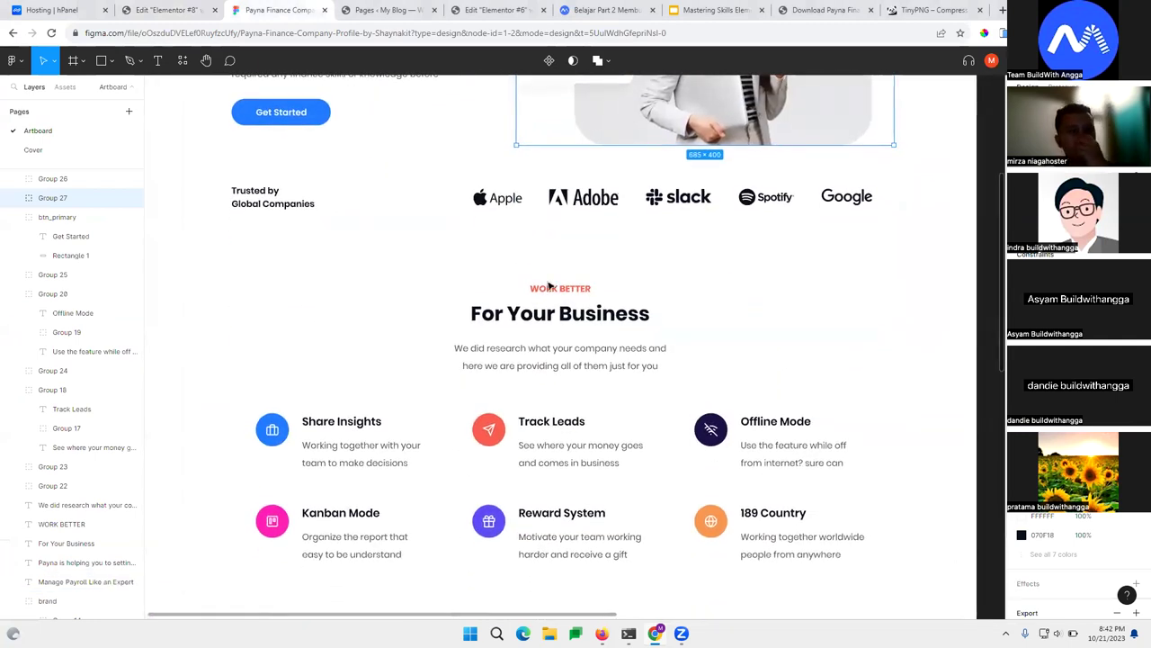
pyautogui.scroll(-2, 355, 216)
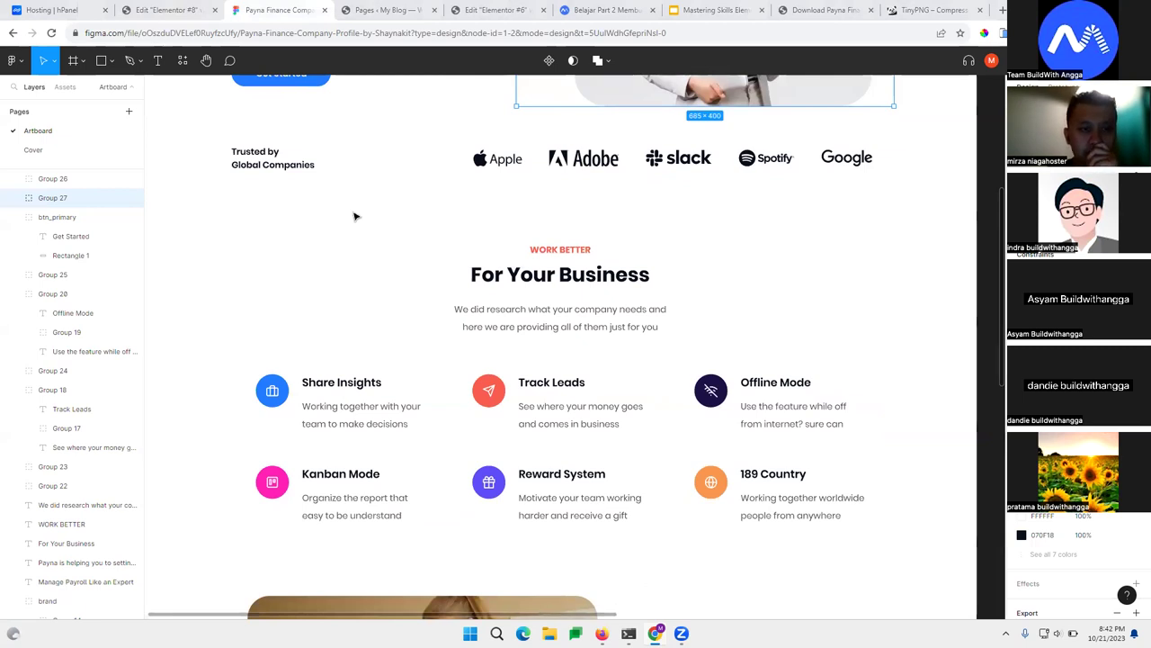
pyautogui.scroll(-1, 355, 216)
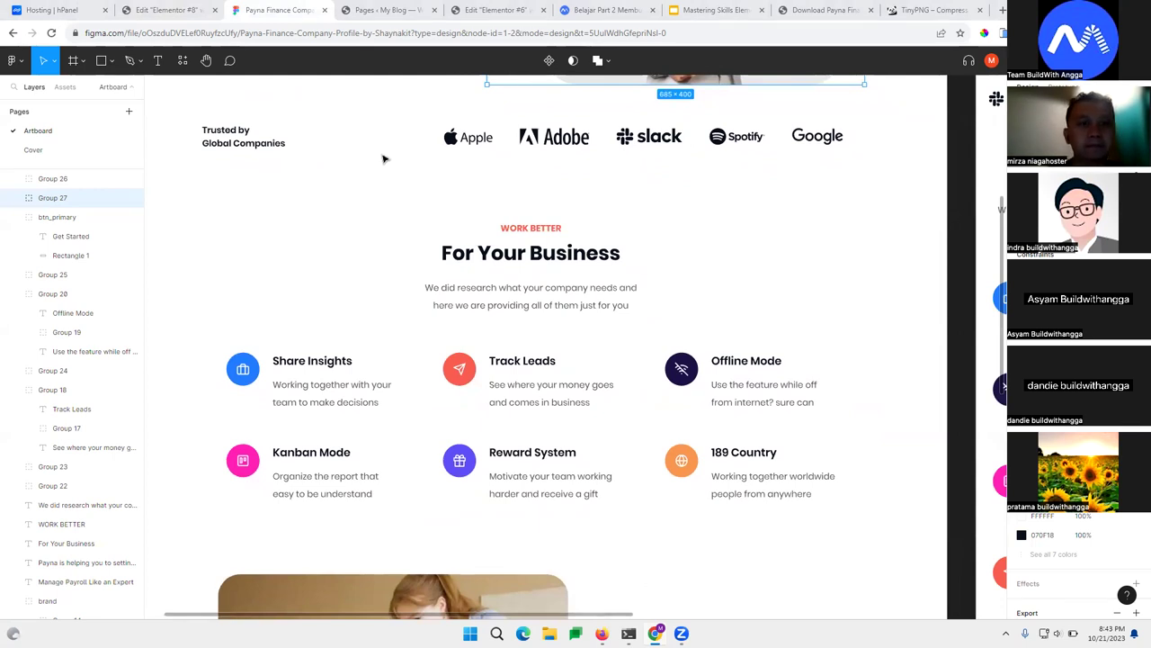
pyautogui.doubleClick(257, 142)
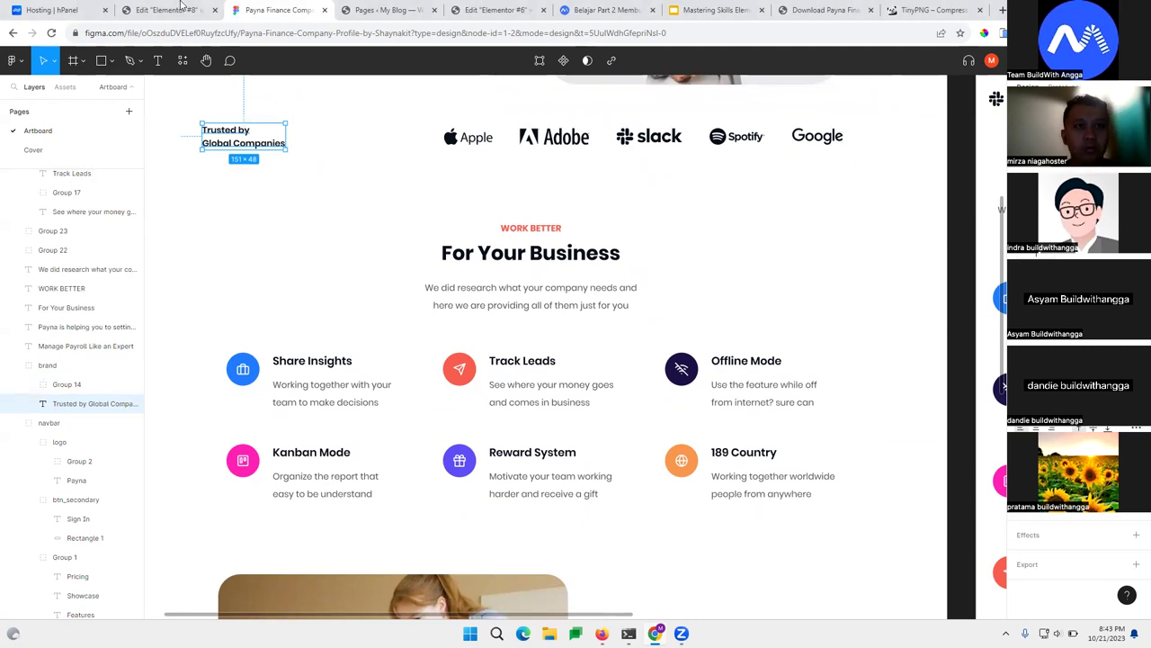
pyautogui.click(180, 7)
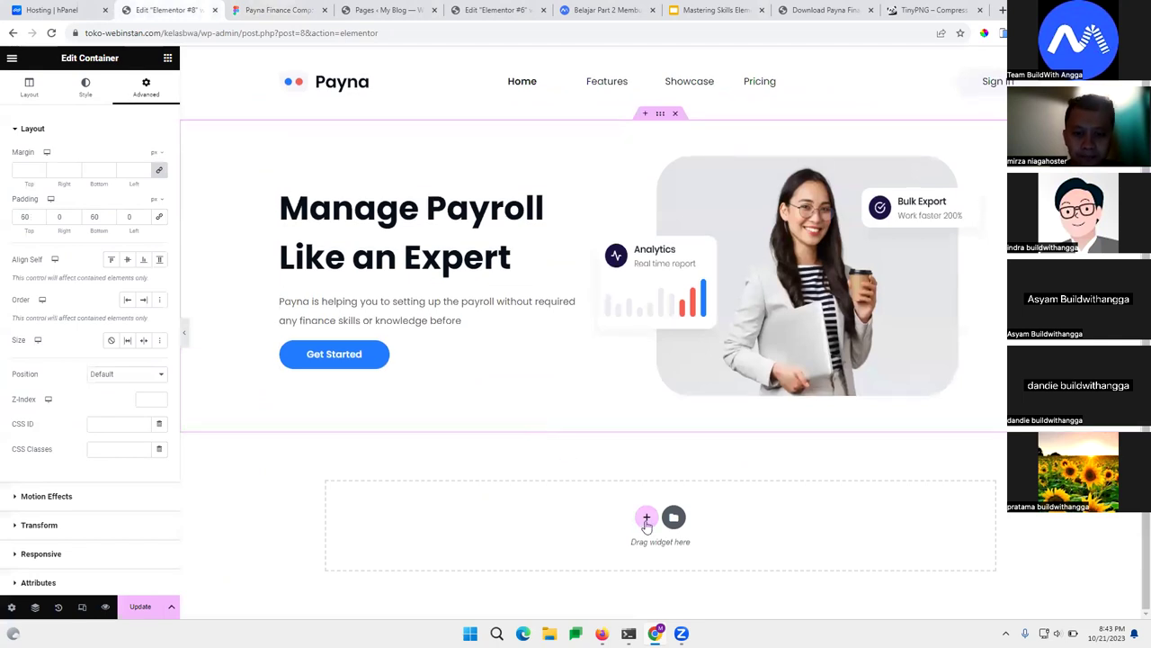
# Step: Add a two-column container below the hero section, checking the Figma layout
pyautogui.click(646, 518)
pyautogui.scroll(-1, 585, 542)
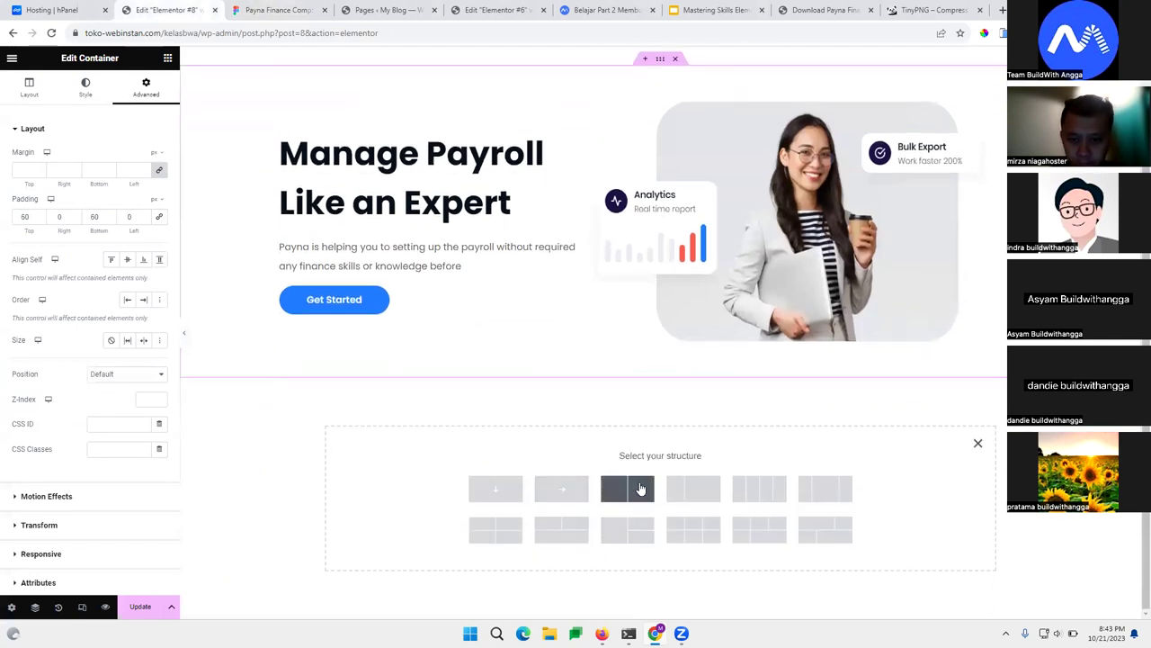
pyautogui.click(261, 13)
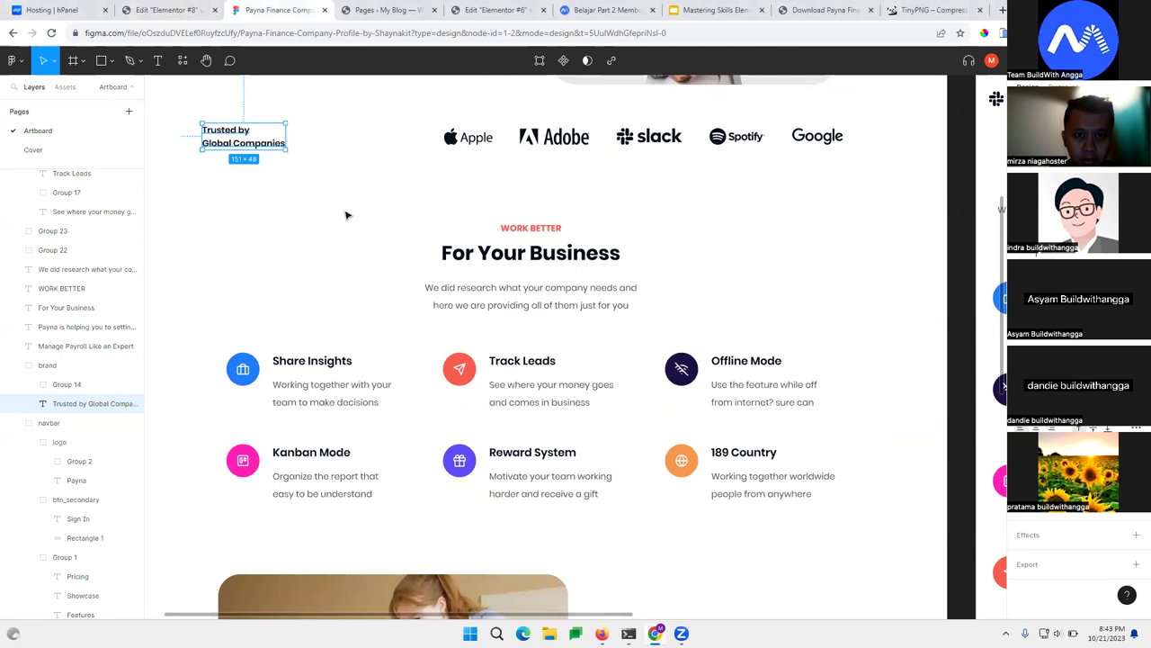
pyautogui.scroll(3, 477, 157)
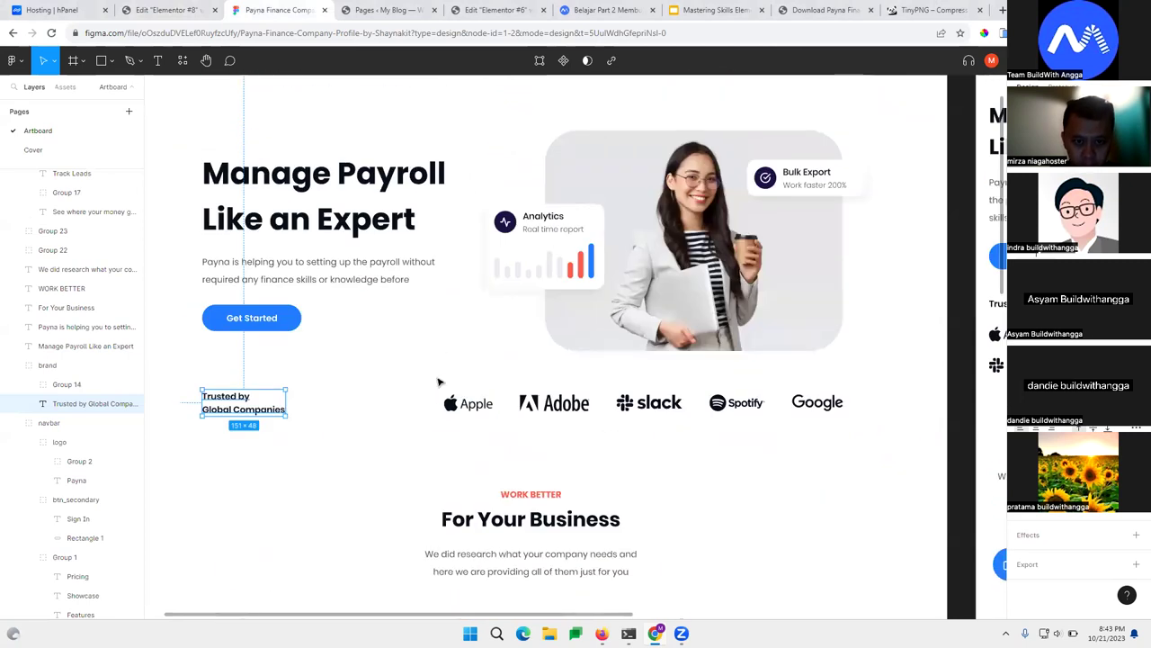
pyautogui.scroll(2, 462, 406)
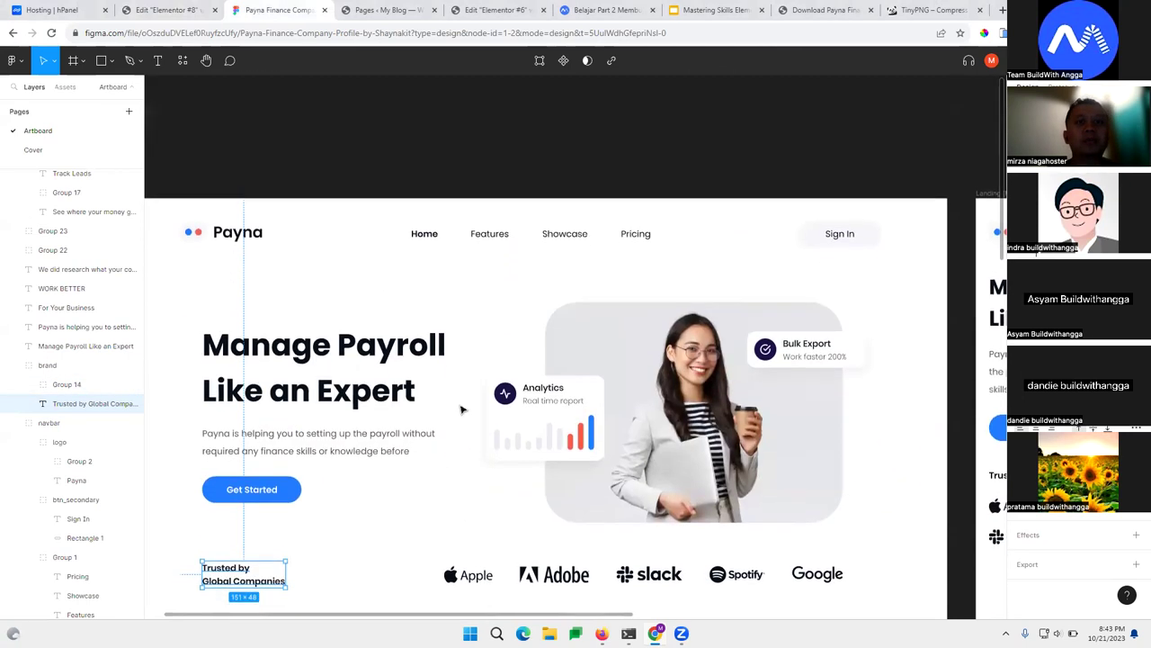
pyautogui.scroll(-3, 461, 407)
pyautogui.hotkey('ctrl', 'shift', 'Tab')
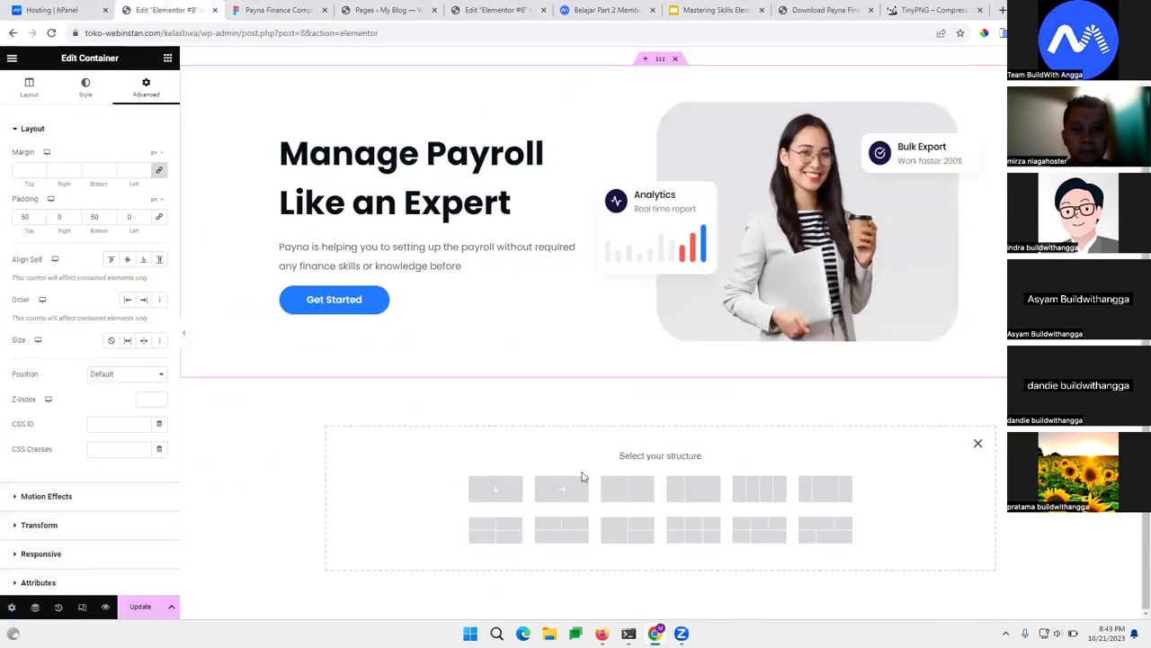
pyautogui.click(620, 491)
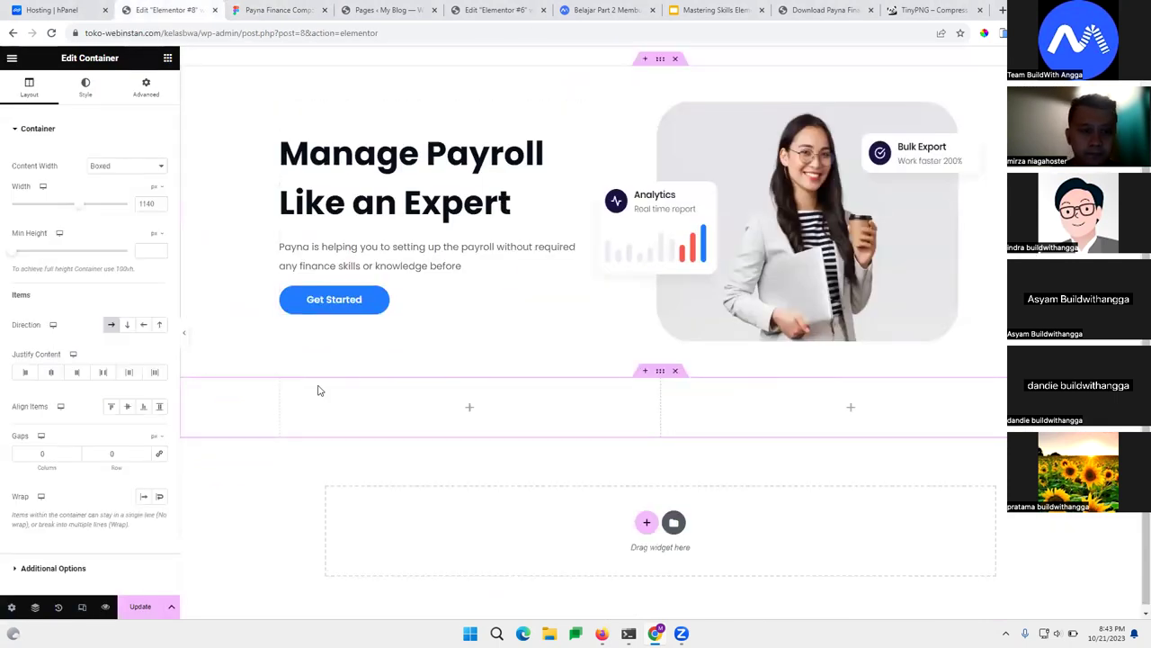
# Step: Set the left column width to 40% and the right column to 60%
pyautogui.click(286, 385)
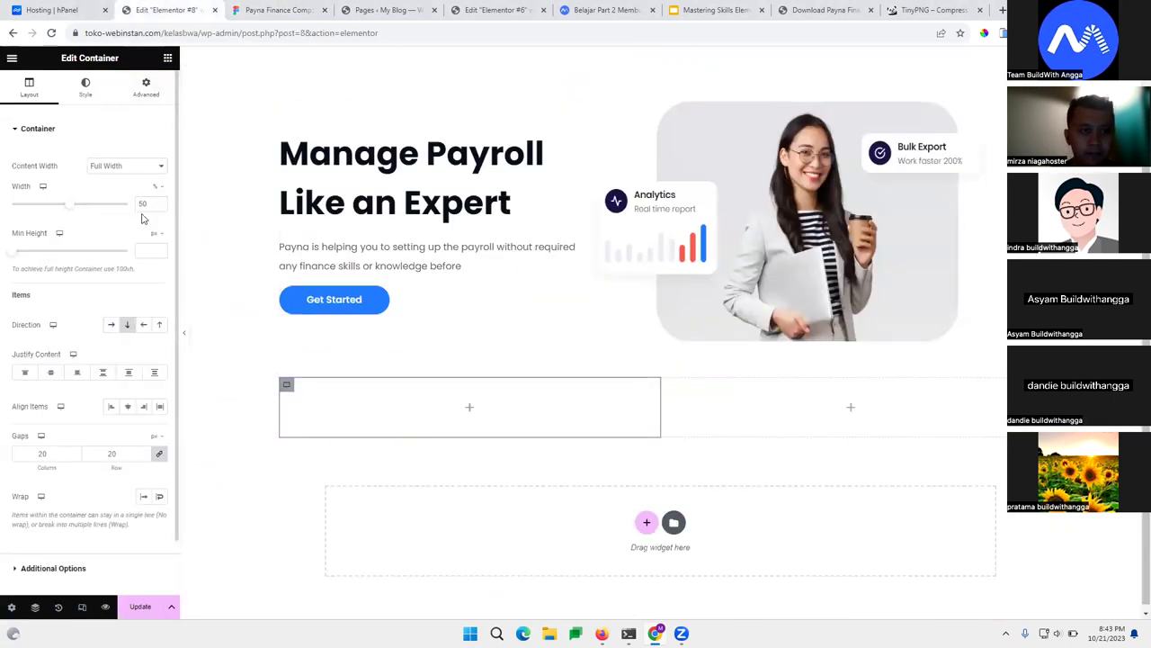
pyautogui.write('40')
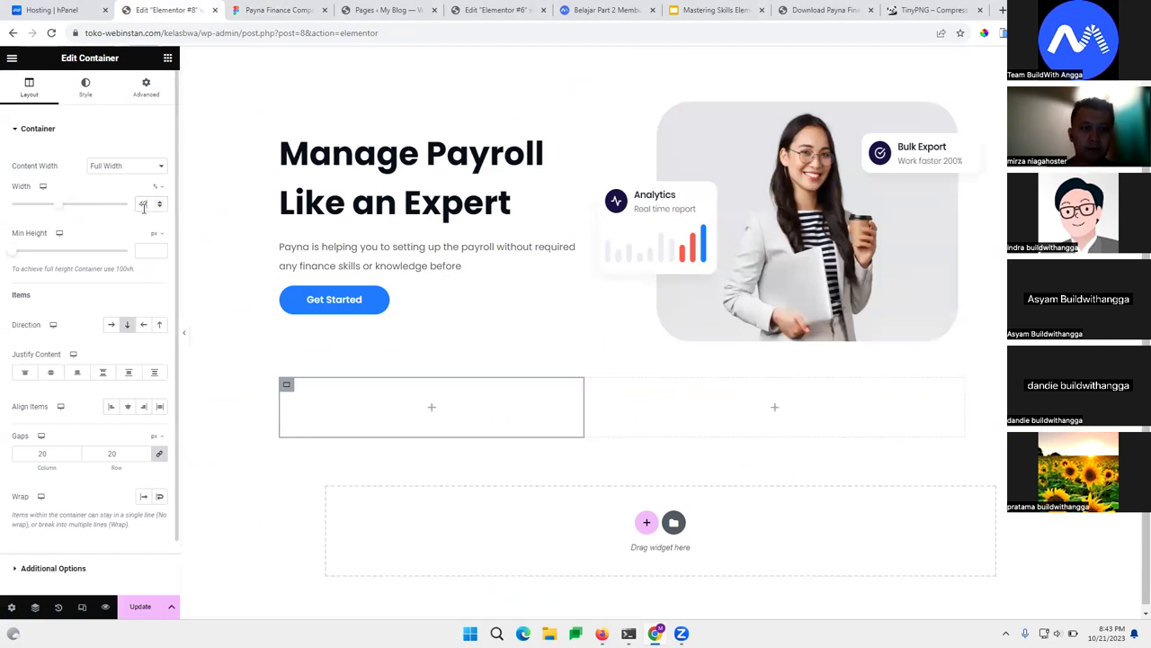
pyautogui.click(592, 385)
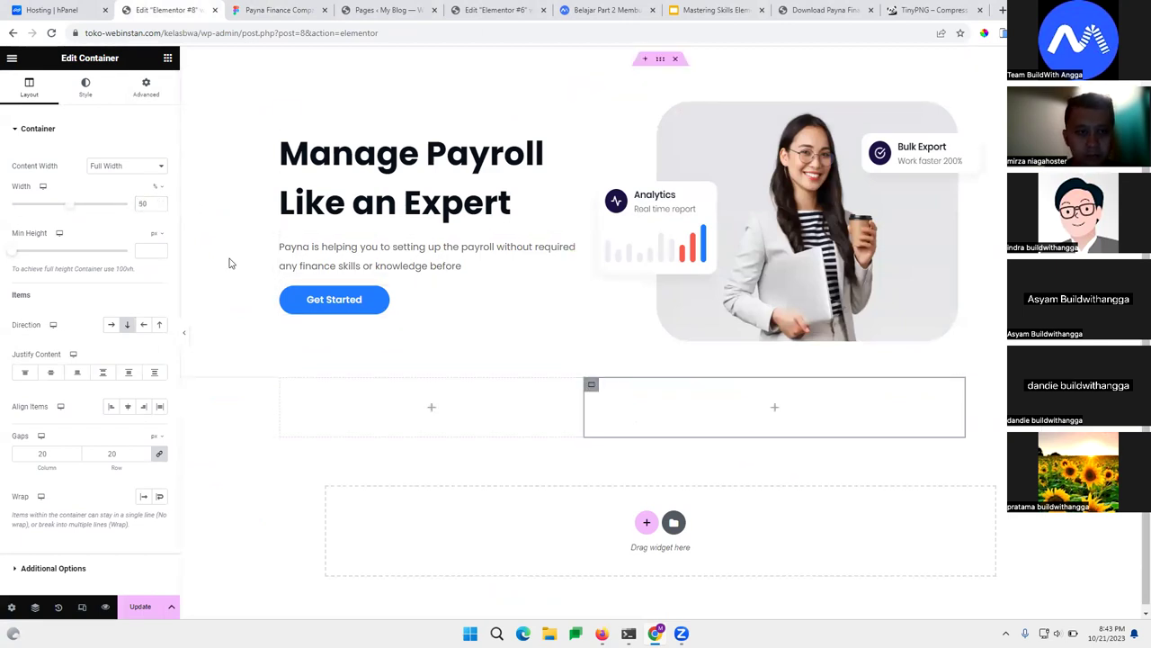
pyautogui.write('60')
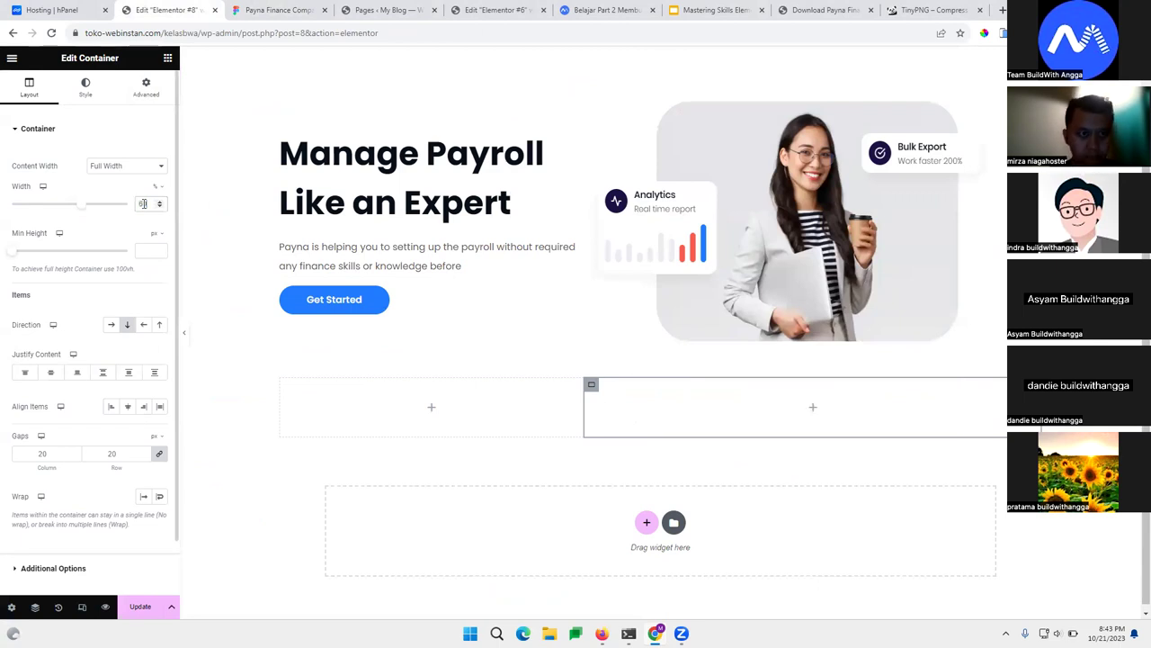
pyautogui.click(287, 385)
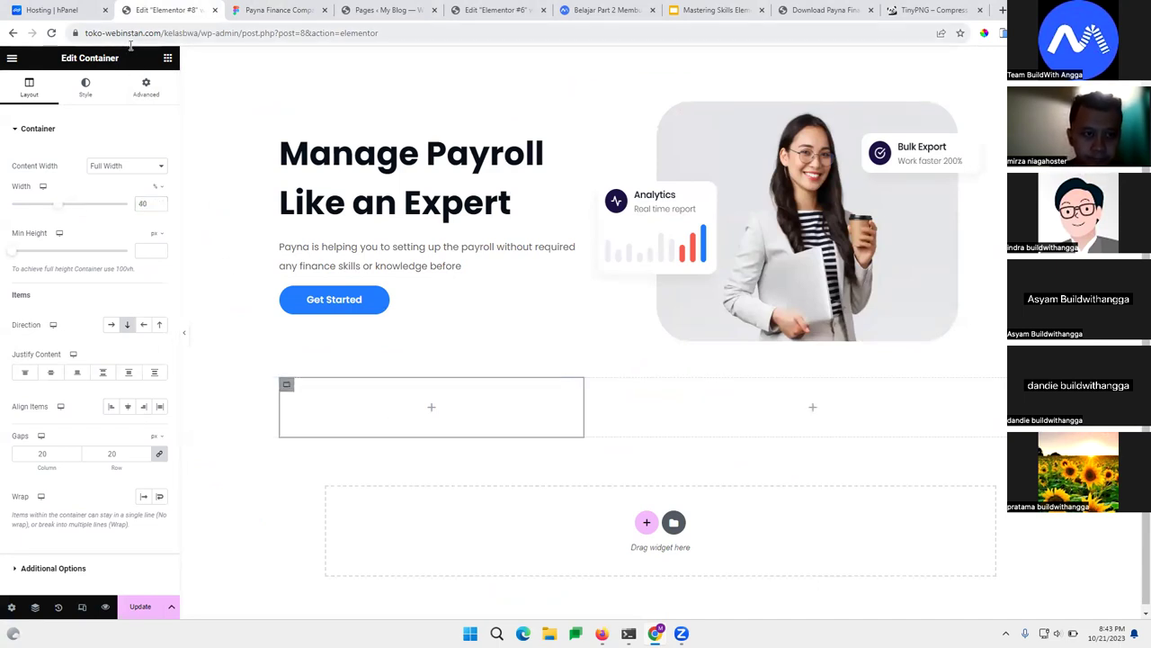
pyautogui.click(168, 58)
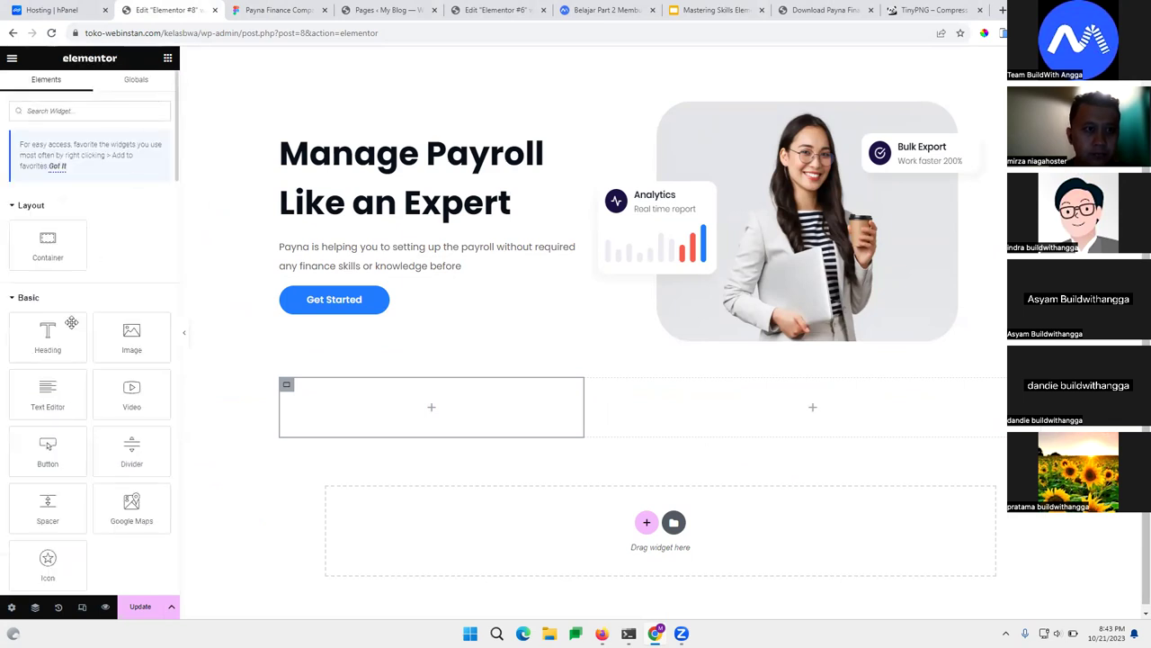
# Step: Place a Text Editor widget in the left column and paste 'Trusted by Global Companies'
pyautogui.moveTo(48, 393); pyautogui.dragTo(378, 406)
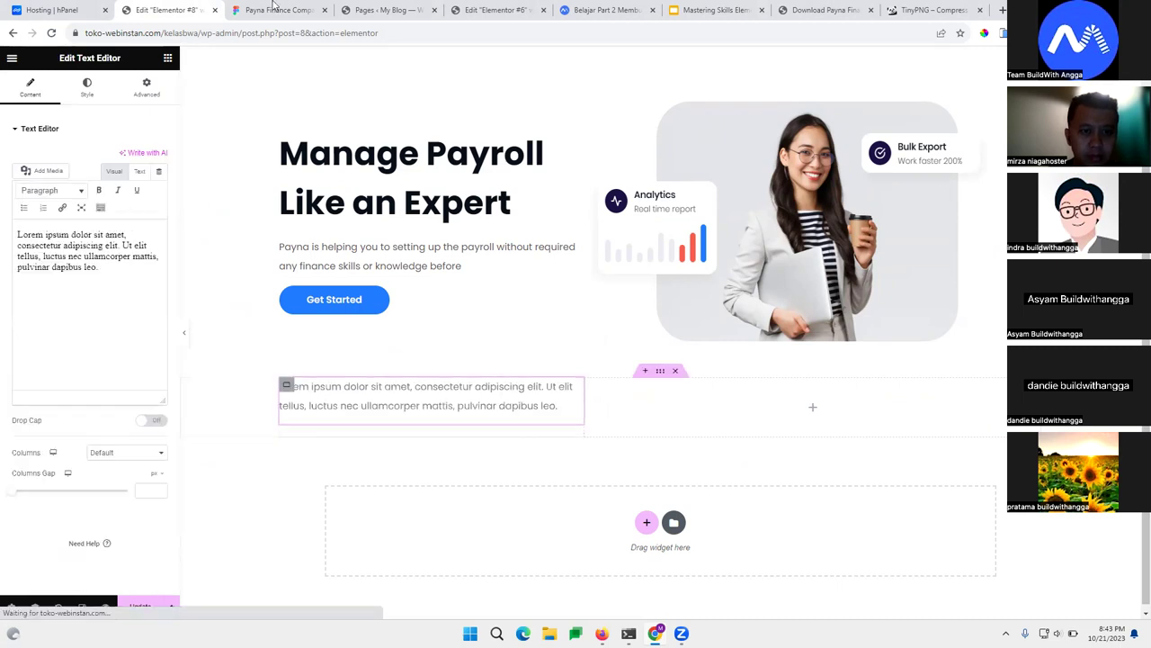
pyautogui.click(275, 9)
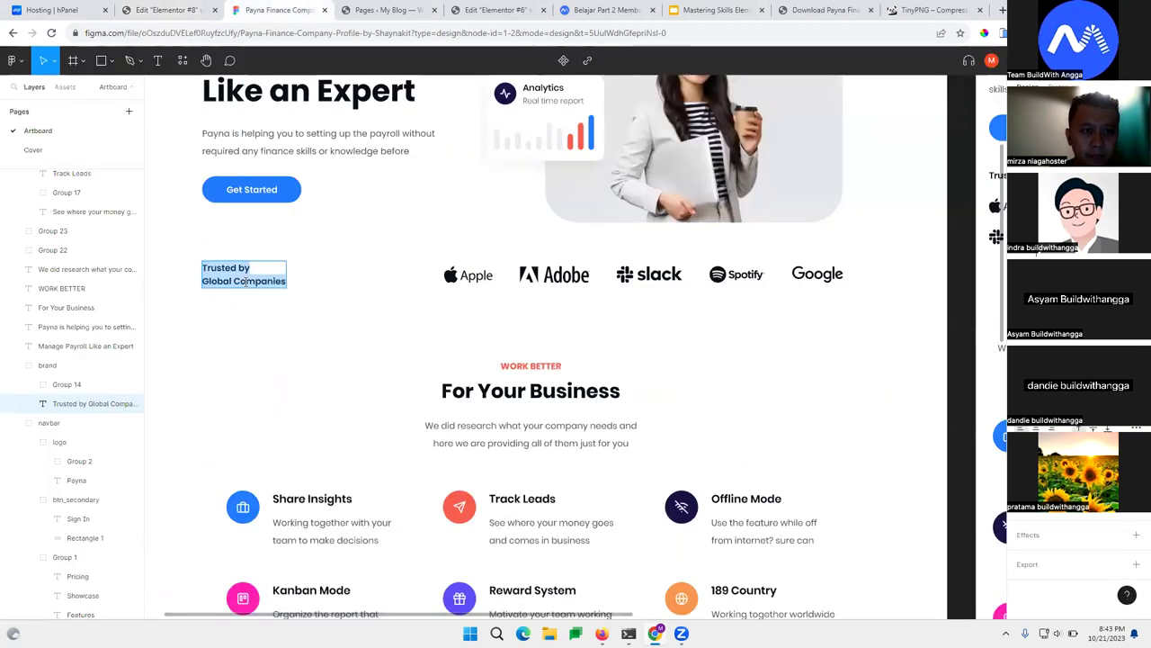
pyautogui.click(202, 7)
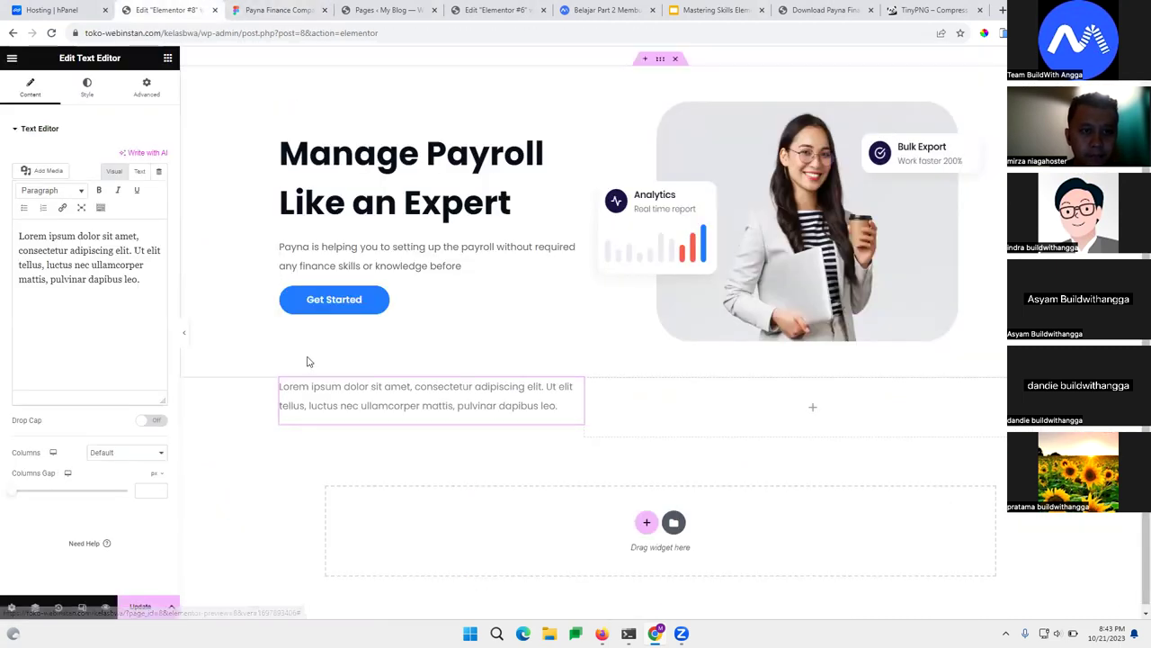
pyautogui.tripleClick(142, 252)
pyautogui.click(139, 172)
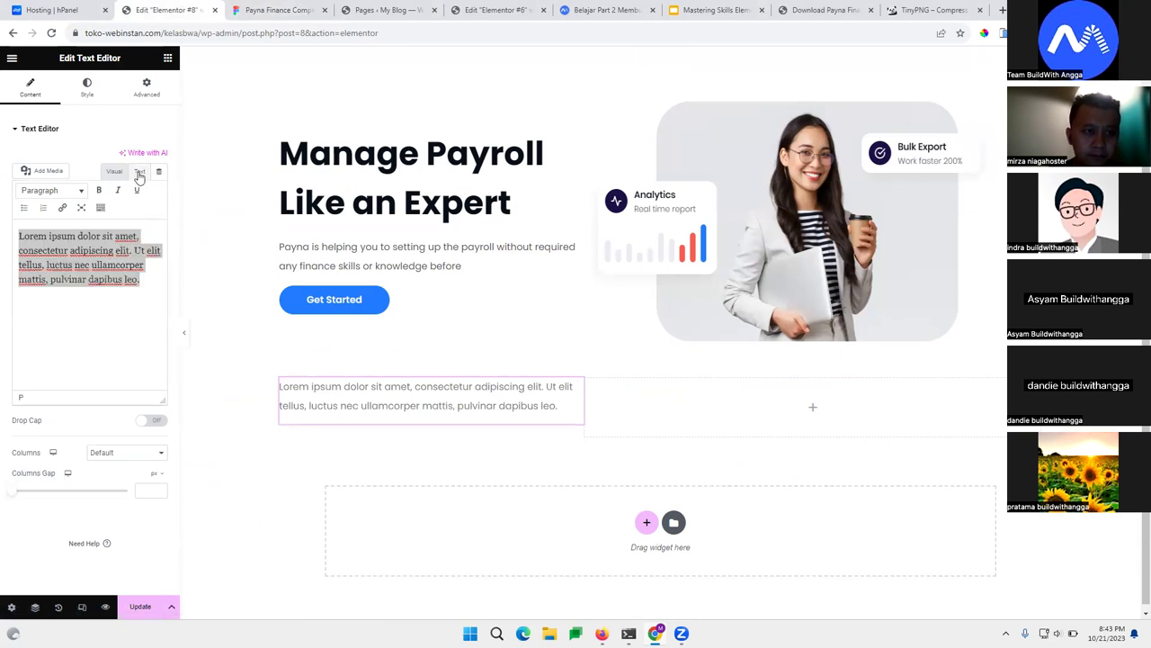
pyautogui.tripleClick(117, 248)
pyautogui.write('Trusted by Global Companies')
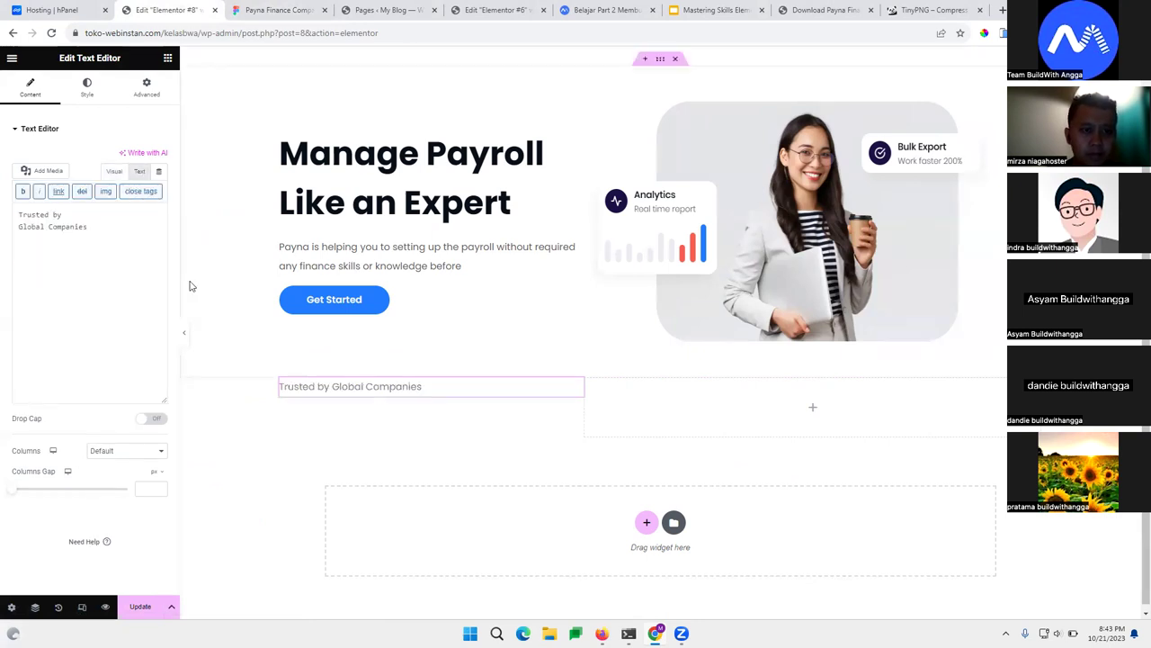
# Step: Break the text onto two lines with a <br> after 'Trusted by'
pyautogui.click(114, 171)
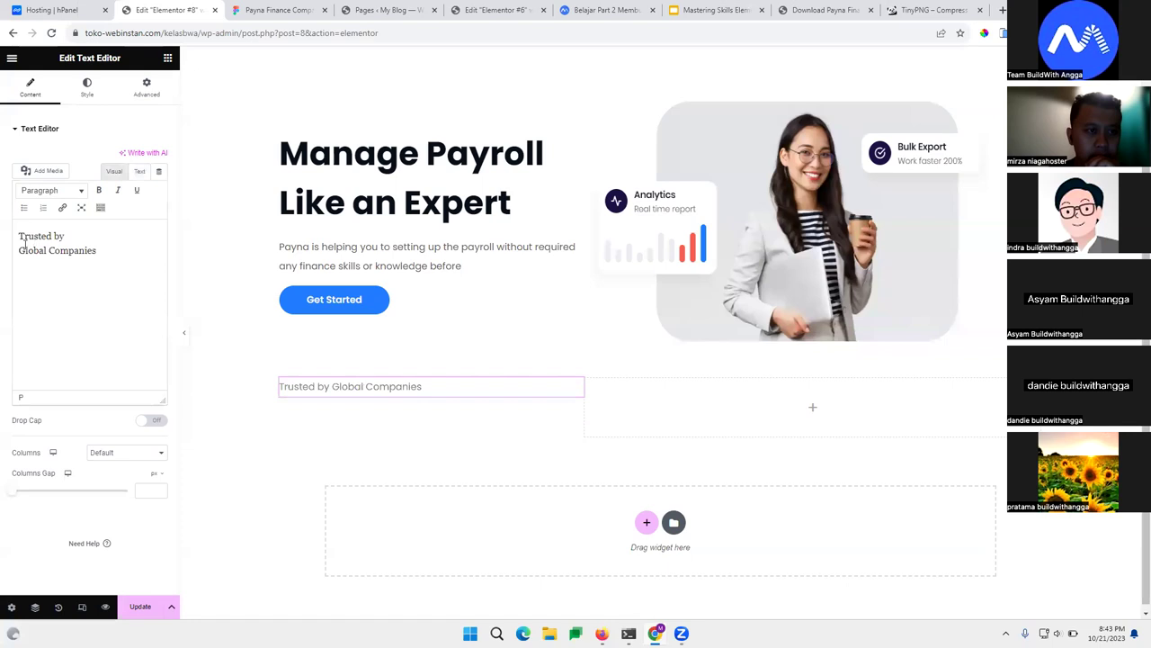
pyautogui.press('BackSpace')
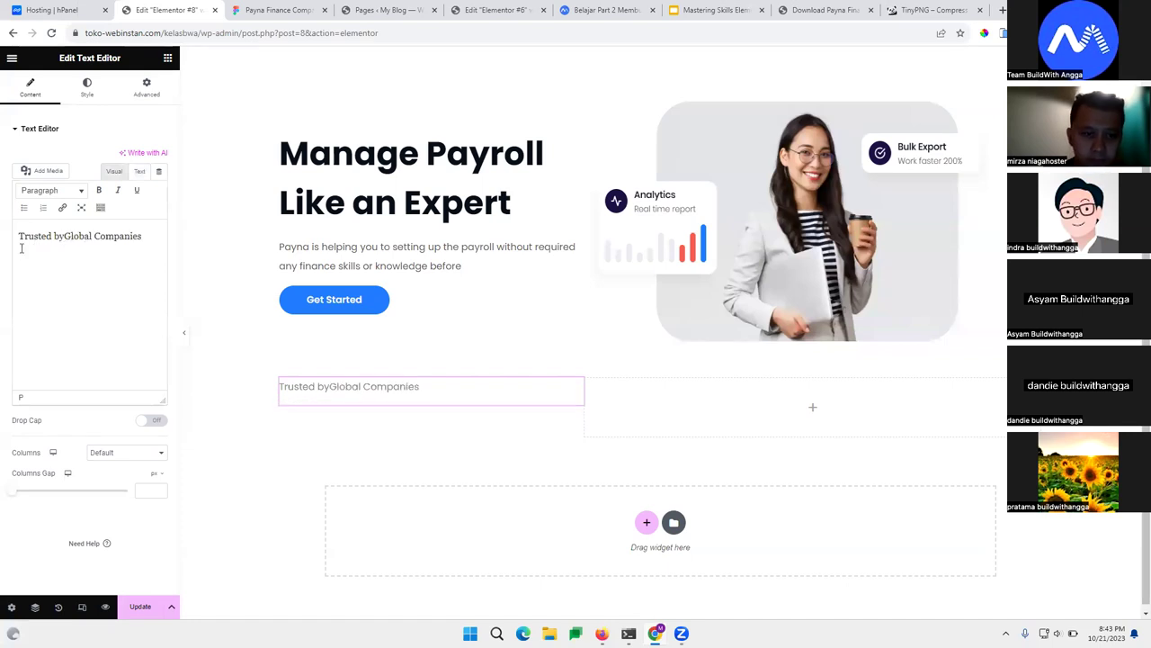
pyautogui.press('Return')
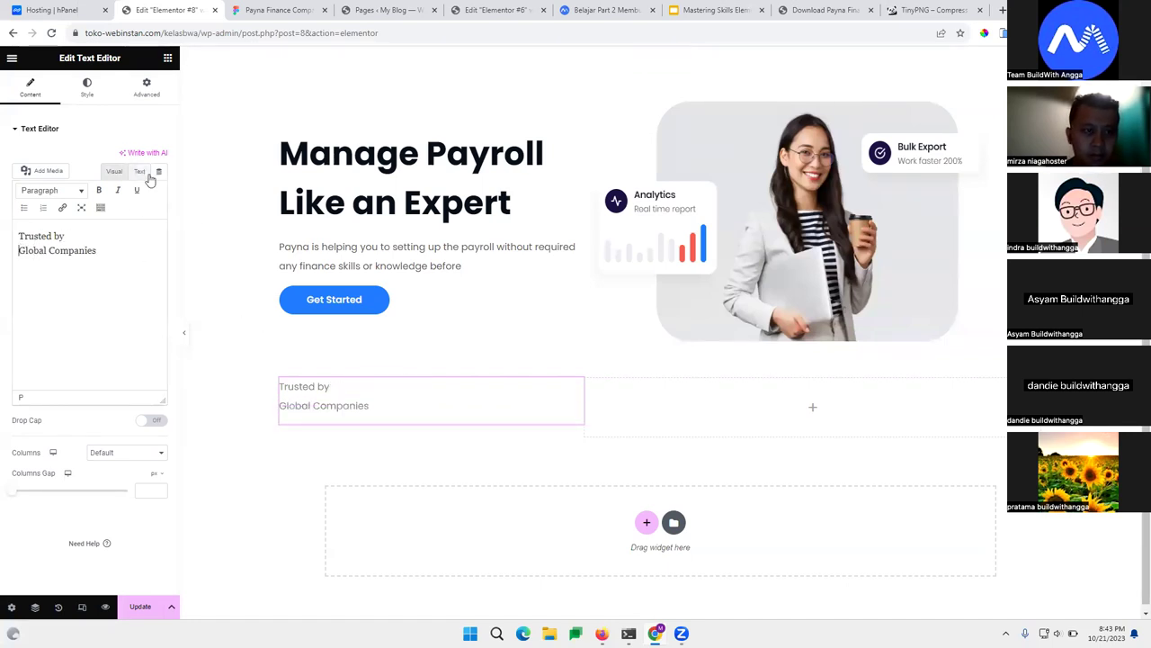
pyautogui.click(140, 172)
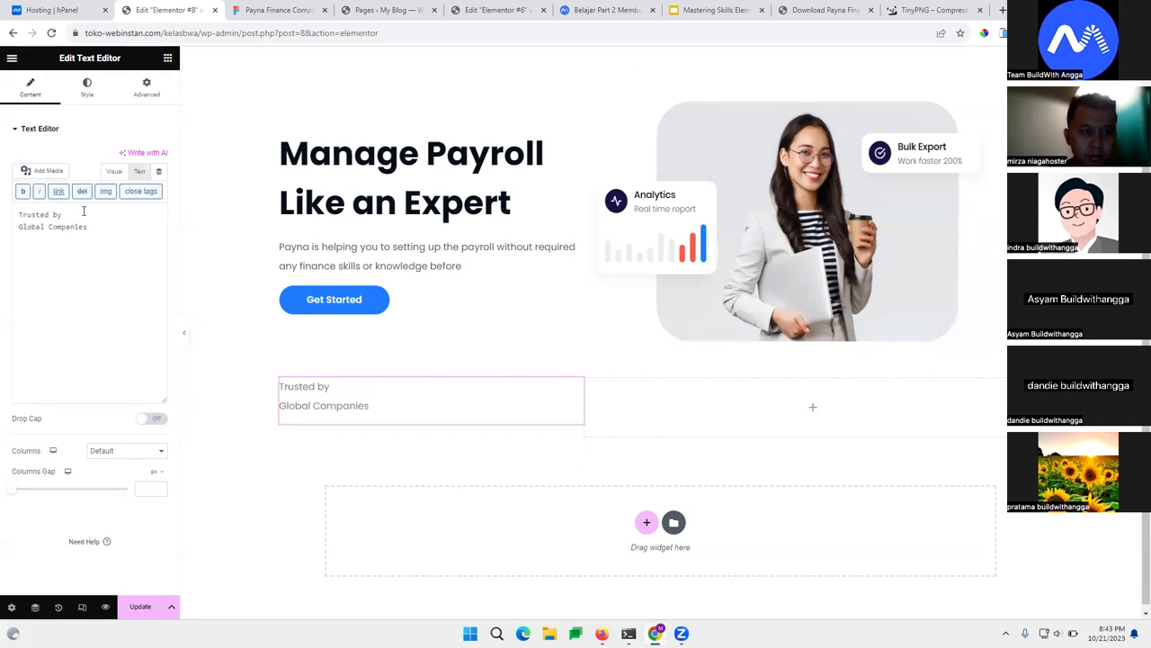
pyautogui.write('<br>')
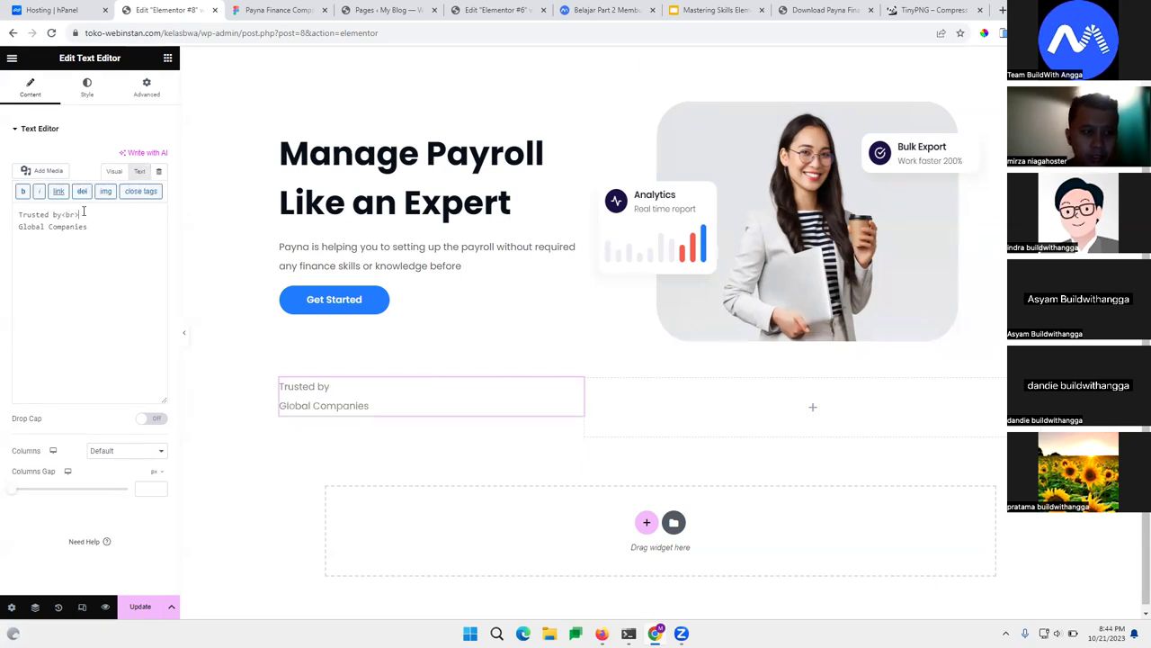
pyautogui.click(286, 386)
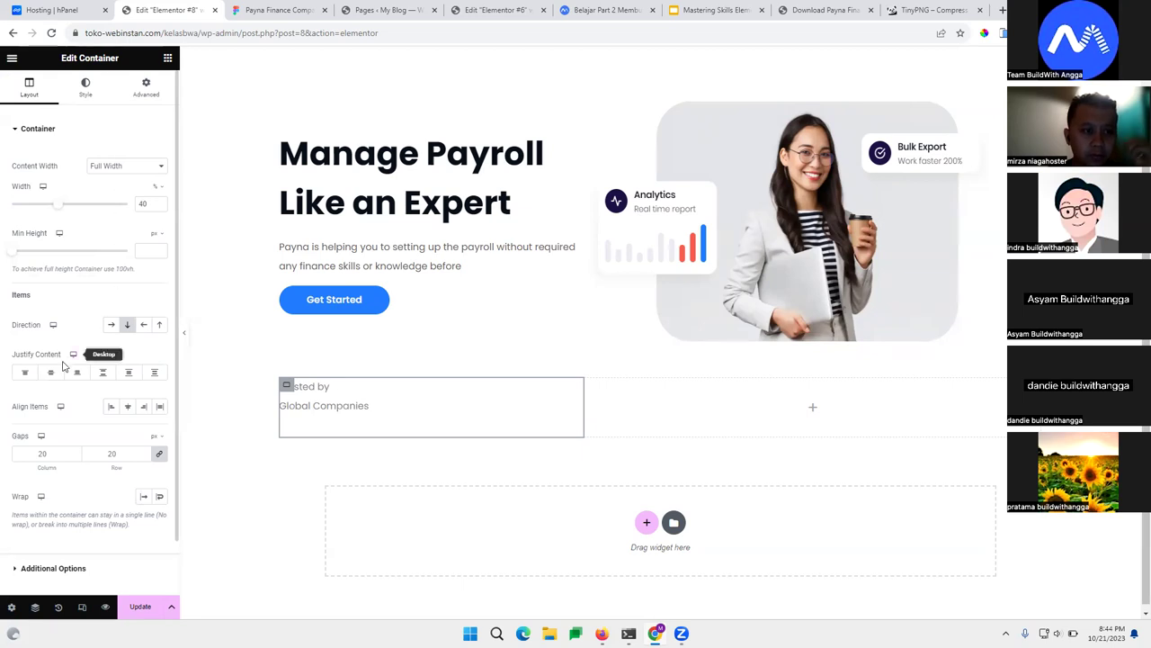
# Step: Center the text vertically and style it global Black with the Text Blue Button font preset
pyautogui.click(52, 372)
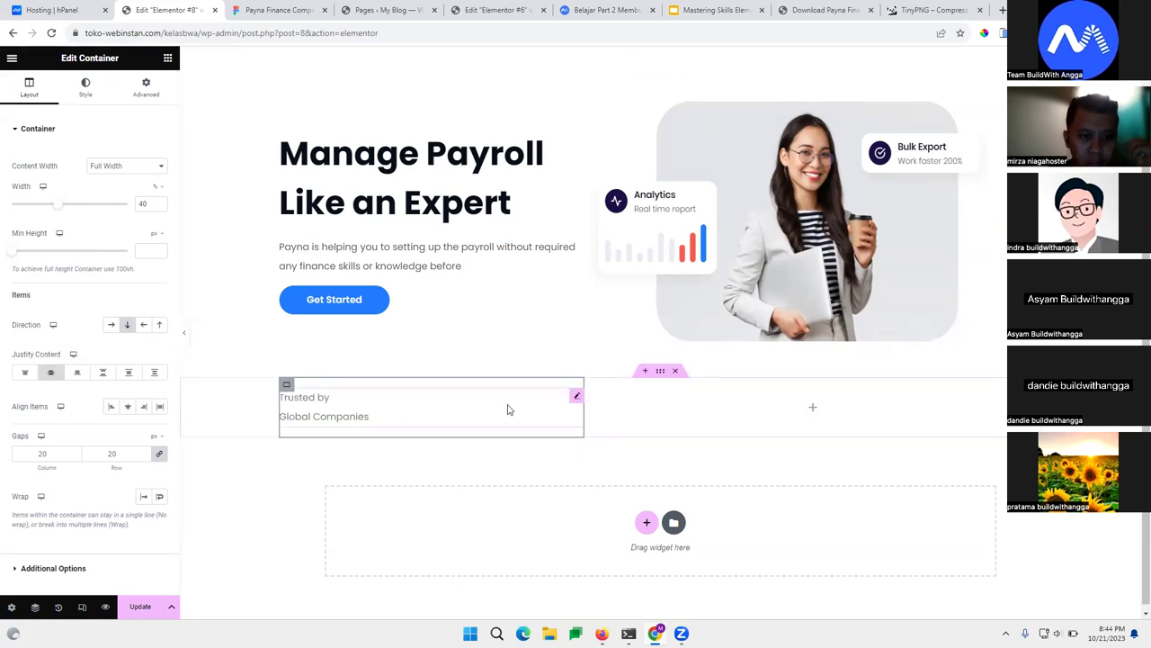
pyautogui.click(95, 88)
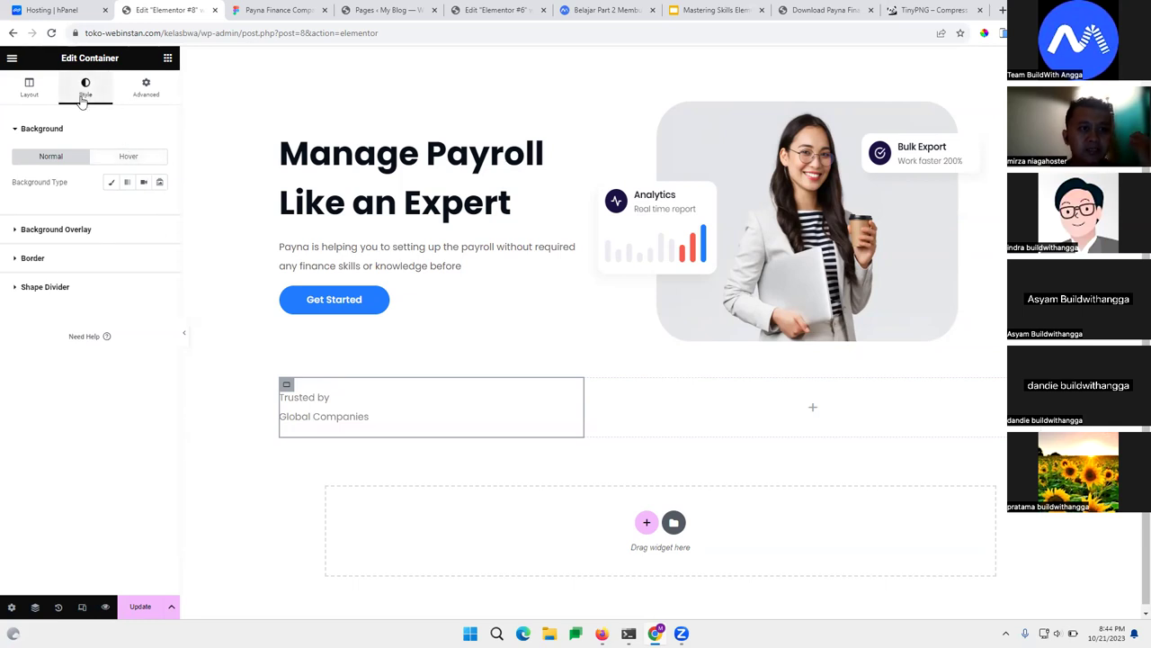
pyautogui.click(414, 410)
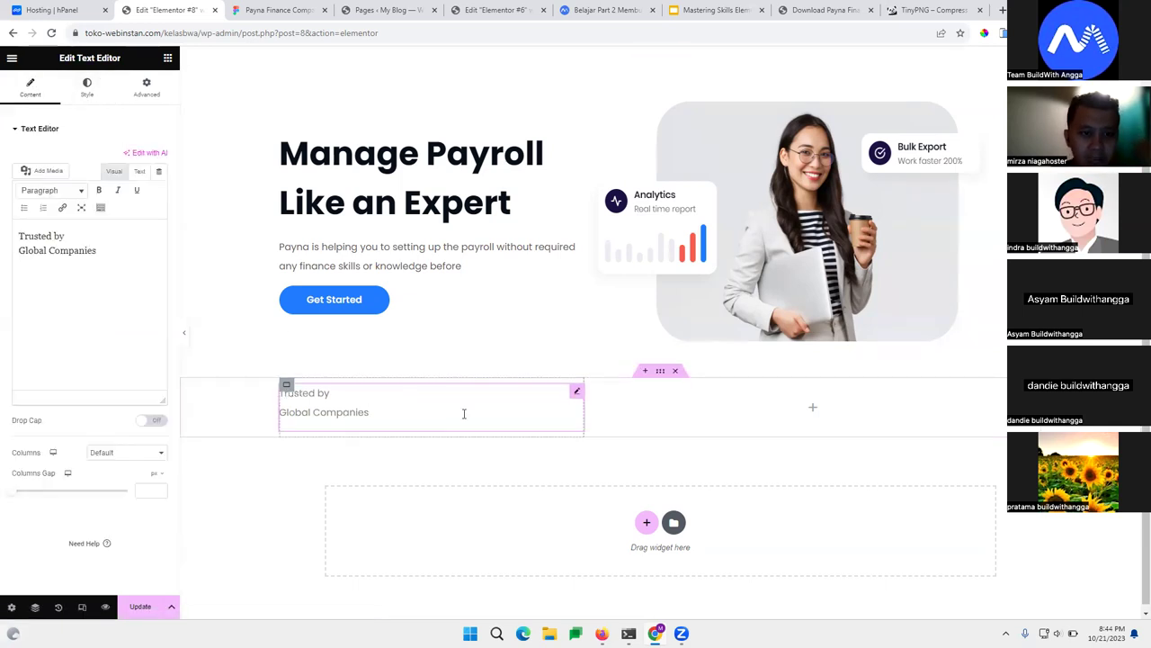
pyautogui.click(86, 87)
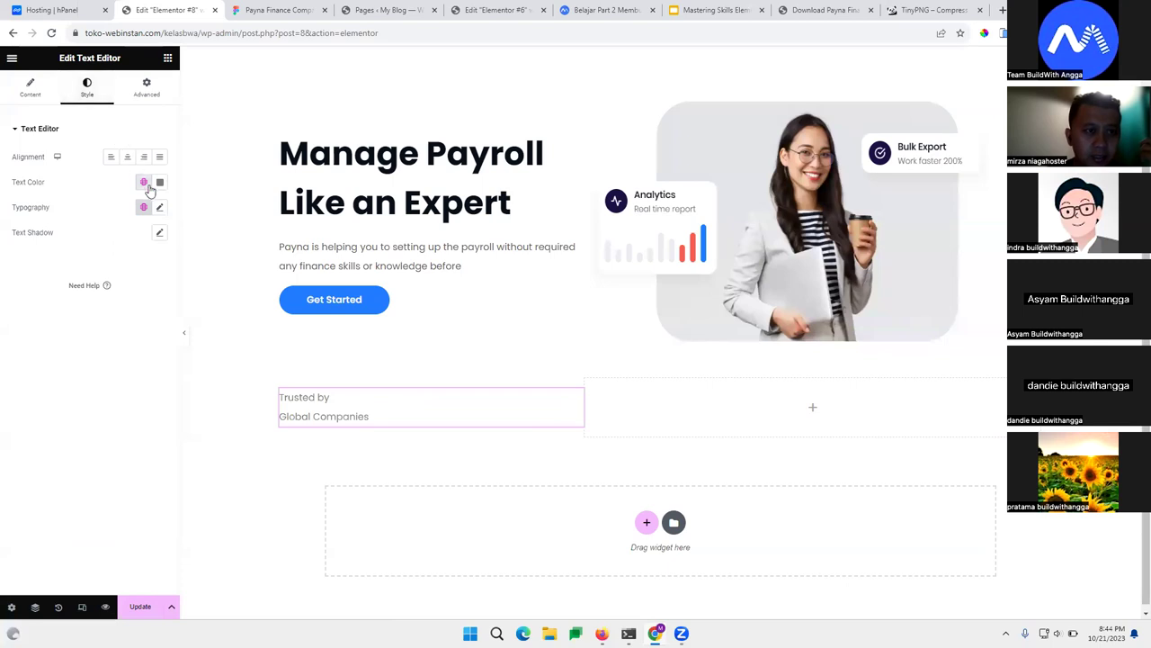
pyautogui.click(149, 186)
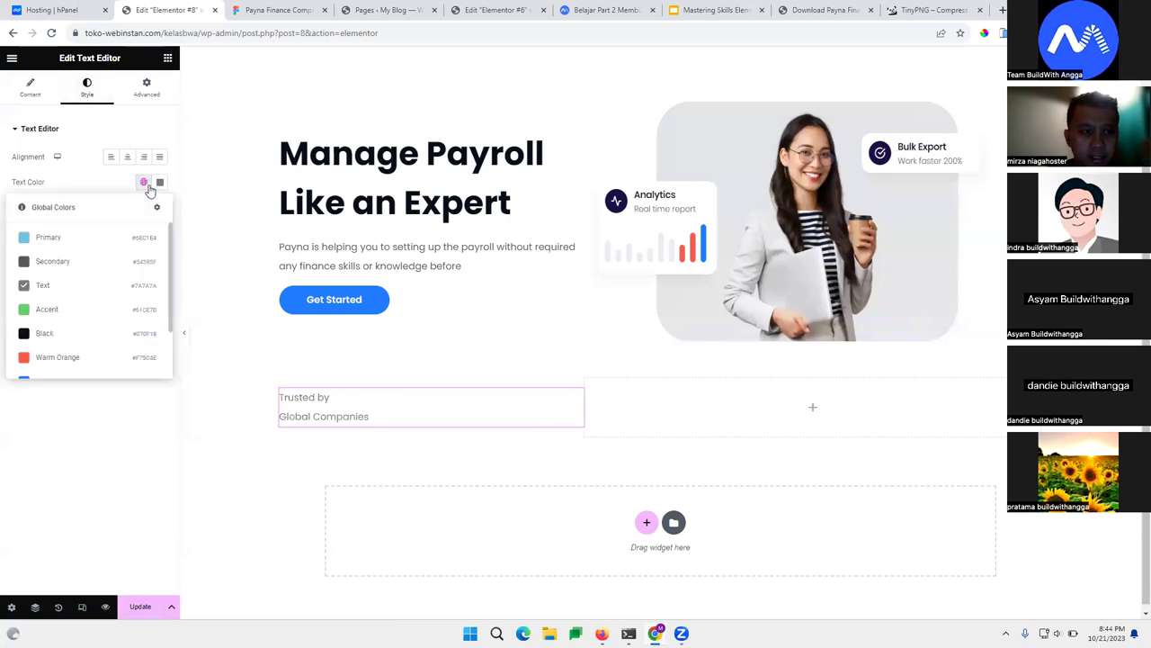
pyautogui.click(107, 332)
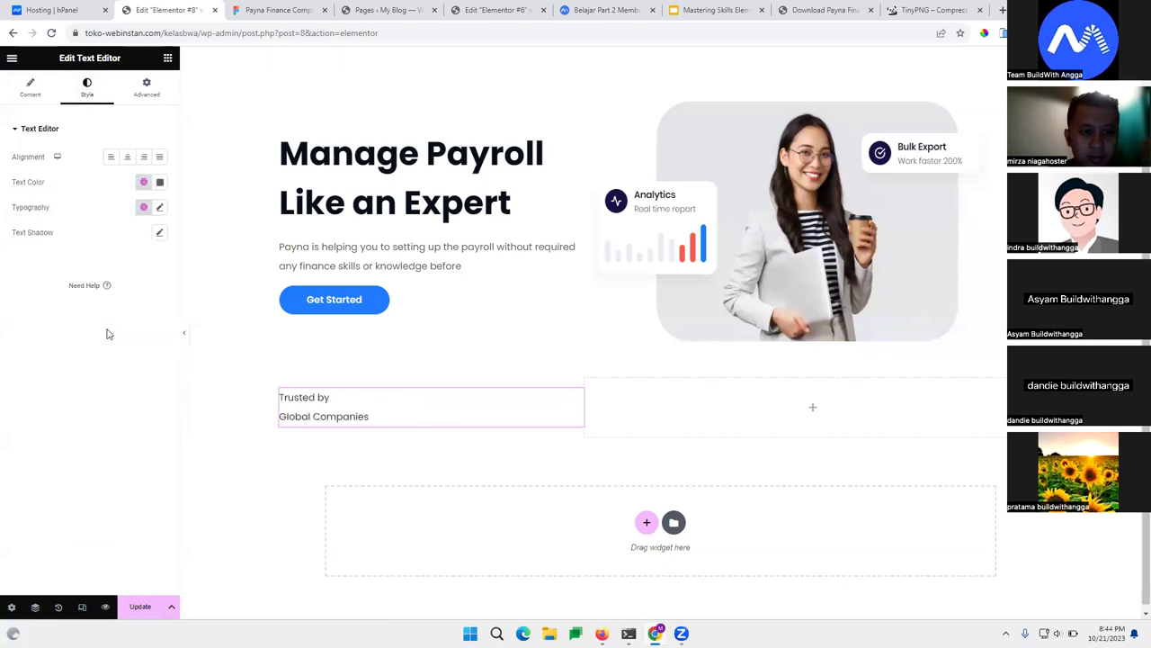
pyautogui.click(143, 207)
pyautogui.scroll(-2, 91, 349)
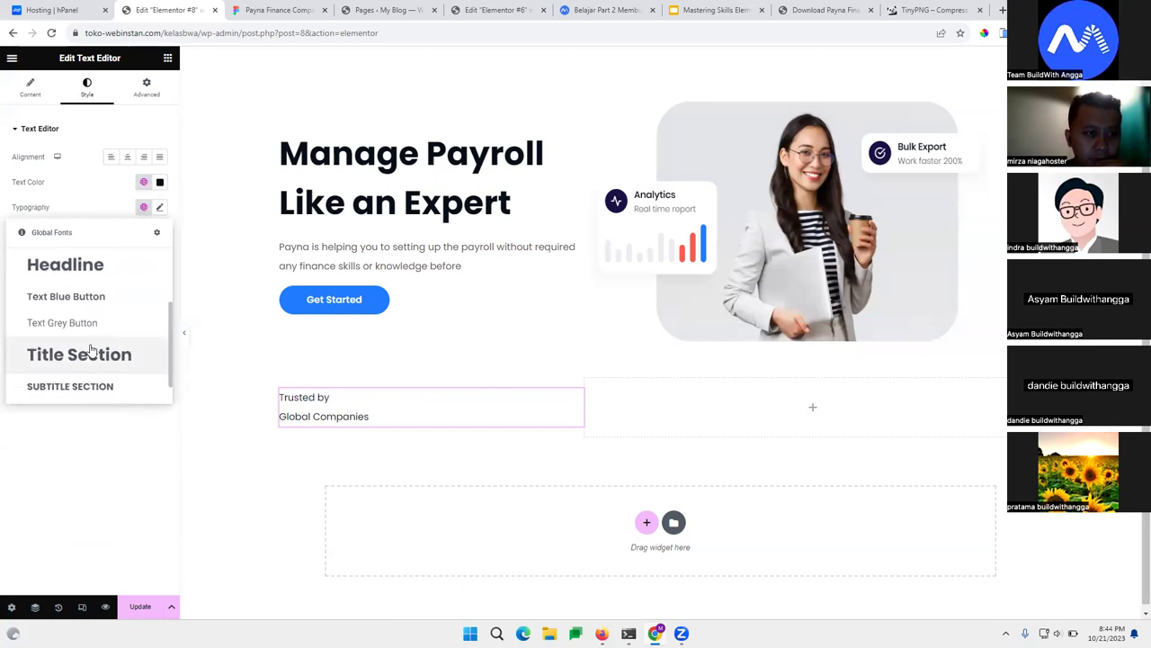
pyautogui.click(106, 297)
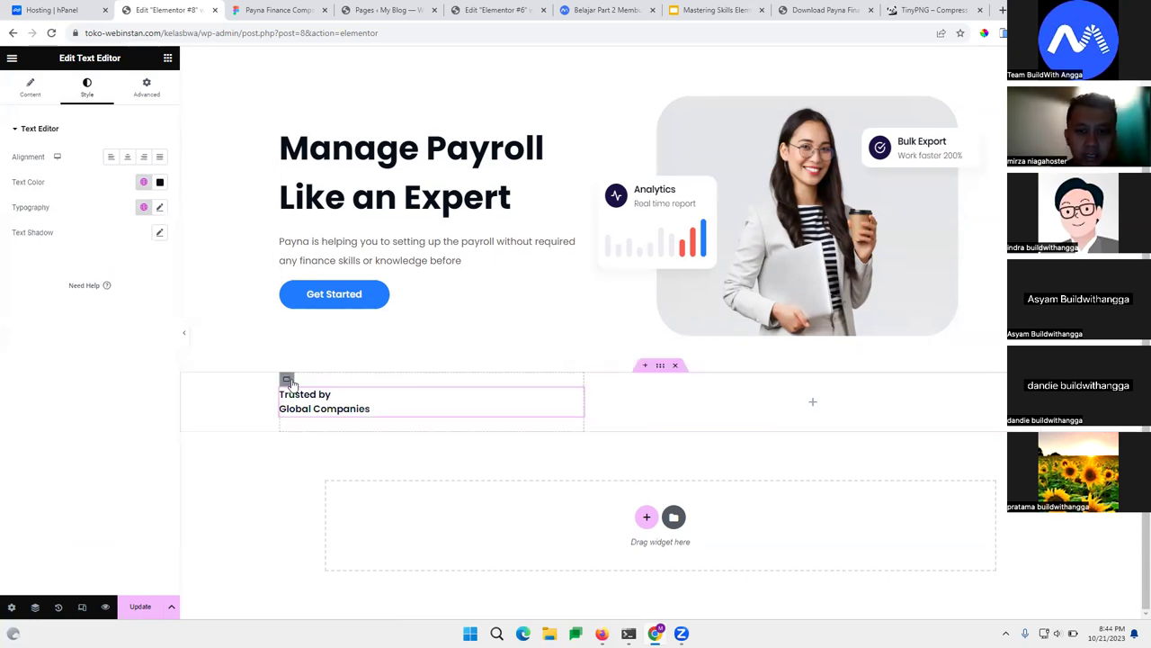
# Step: Narrow the Trusted by column to 30% width
pyautogui.click(424, 374)
pyautogui.scroll(1, 545, 377)
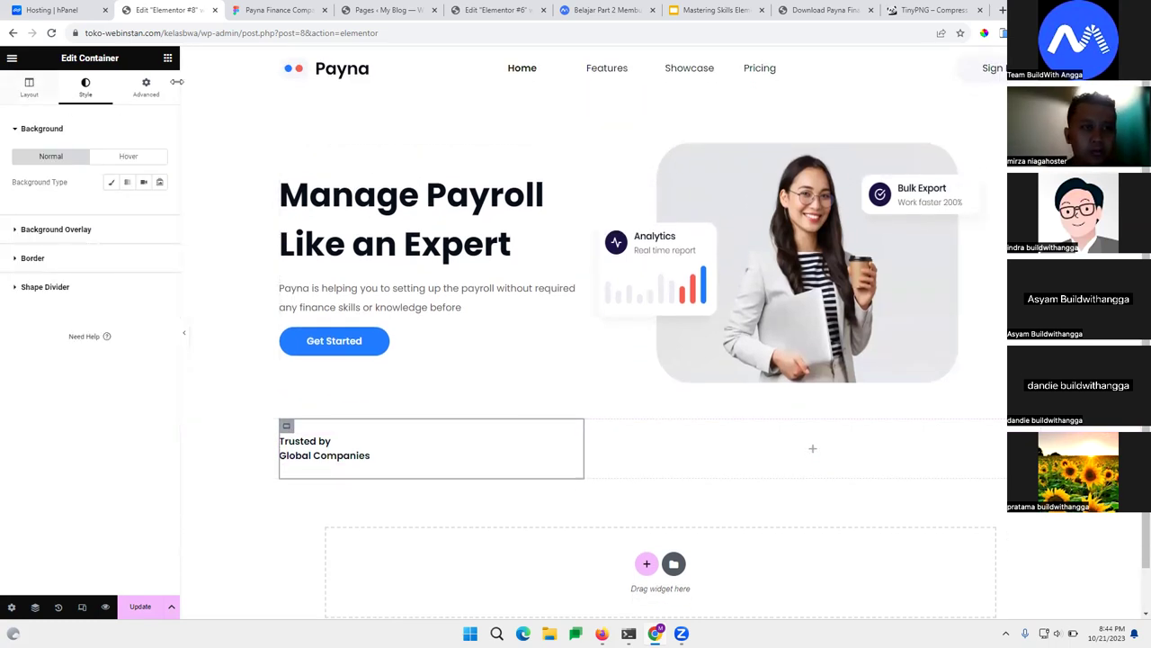
pyautogui.click(28, 87)
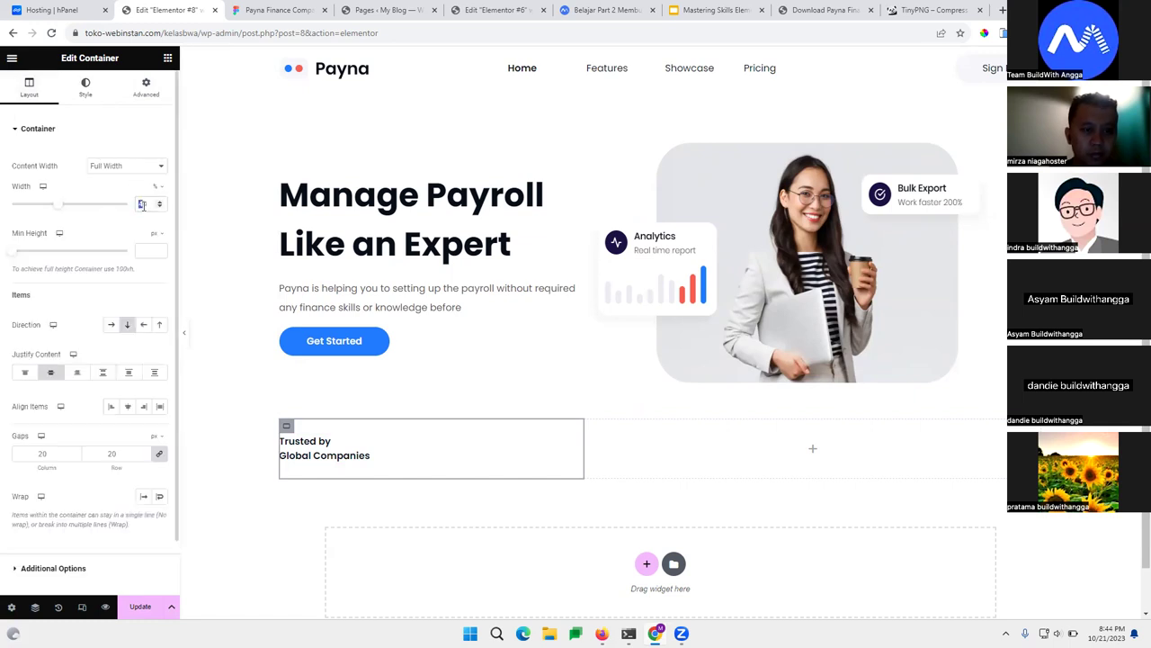
pyautogui.scroll(-5, 141, 204)
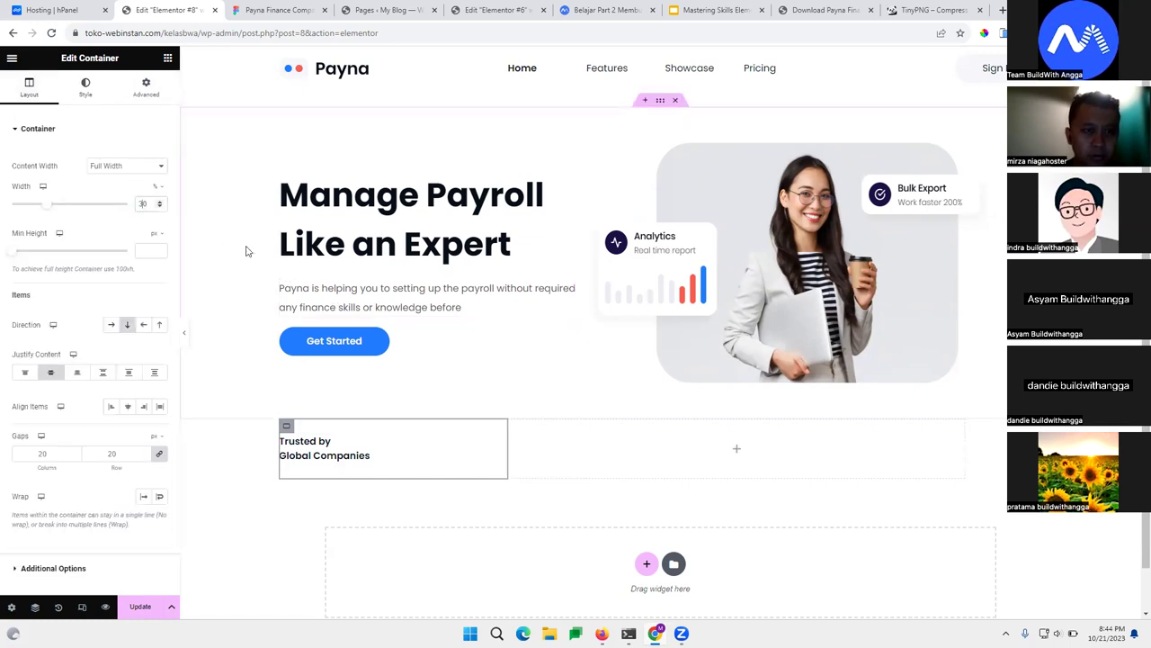
pyautogui.click(517, 434)
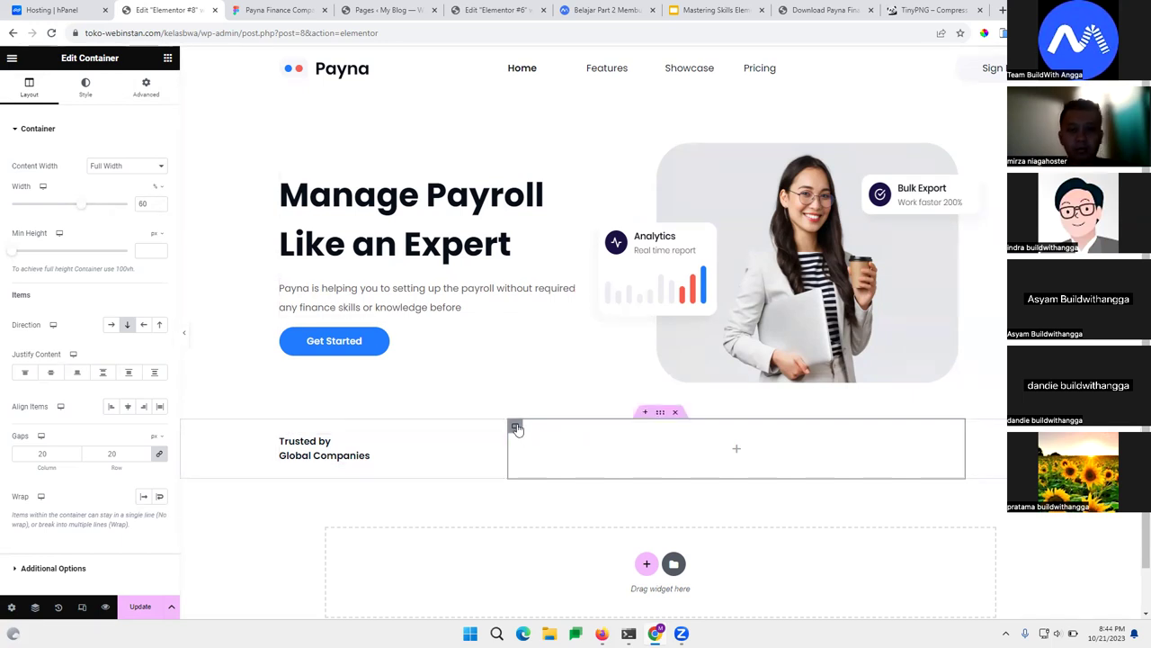
pyautogui.click(167, 57)
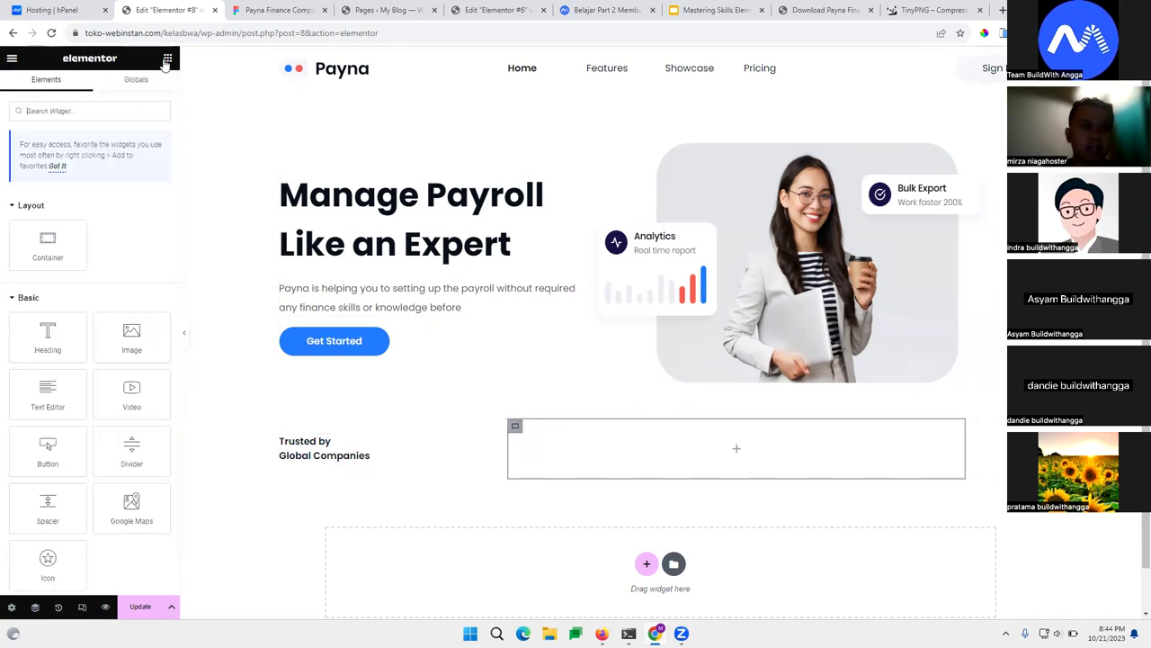
# Step: Add an Image widget to the right container and extract the zipped company-logo archive
pyautogui.moveTo(132, 331); pyautogui.dragTo(604, 444)
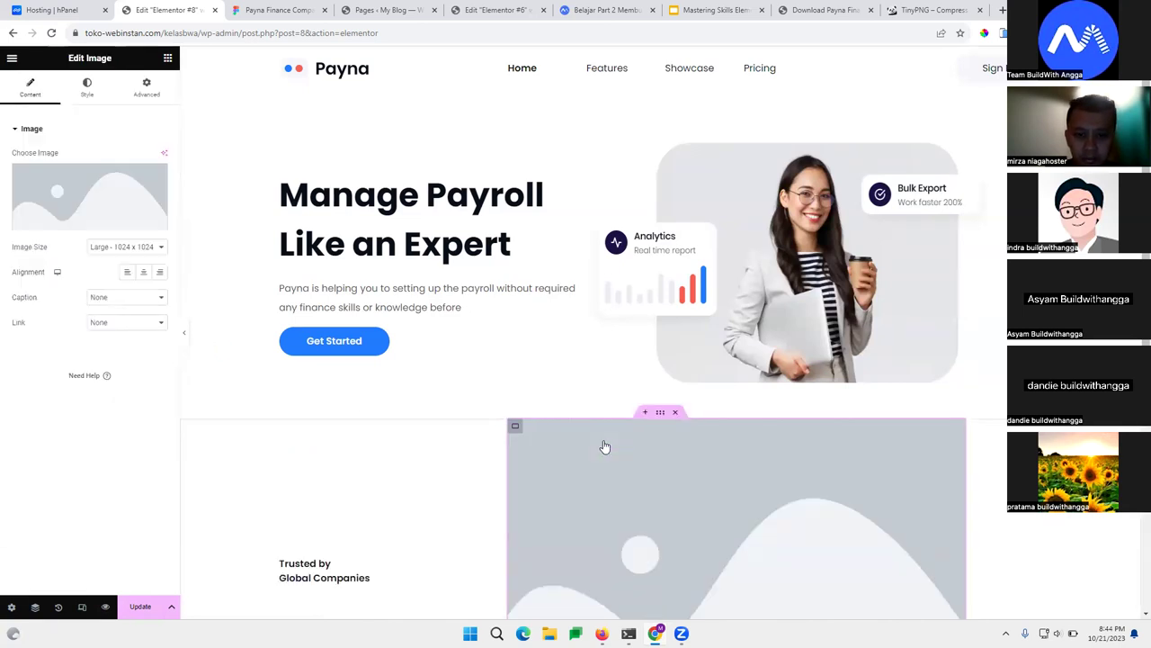
pyautogui.click(100, 179)
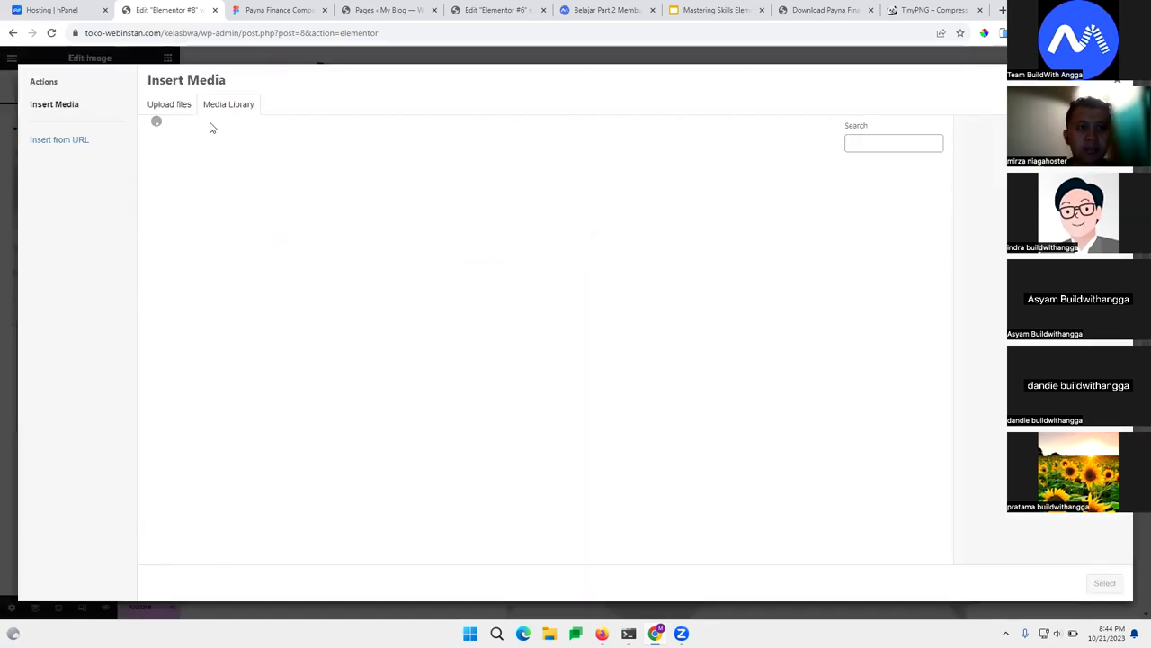
pyautogui.click(172, 108)
pyautogui.click(612, 305)
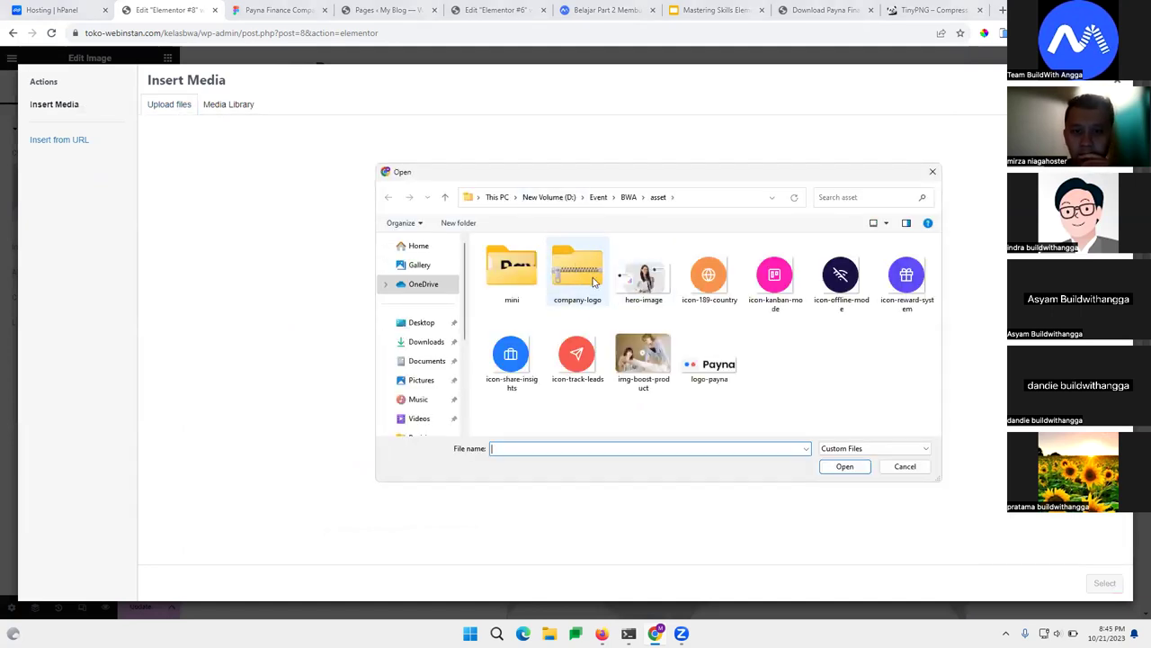
pyautogui.click(594, 278)
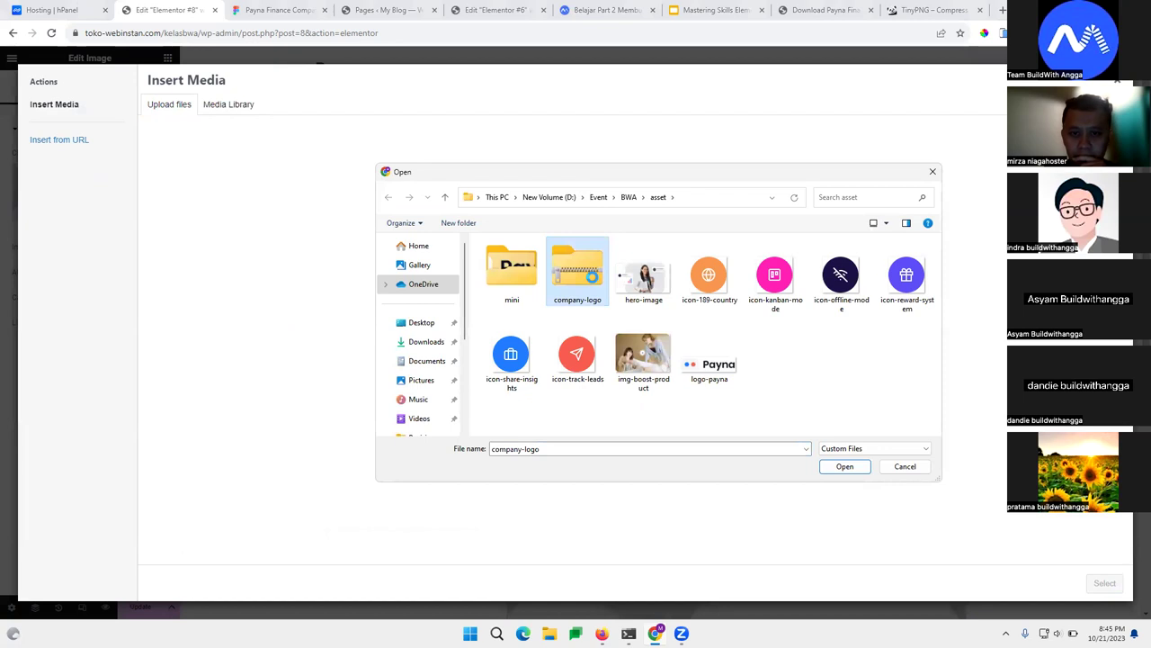
pyautogui.rightClick(594, 281)
pyautogui.click(673, 390)
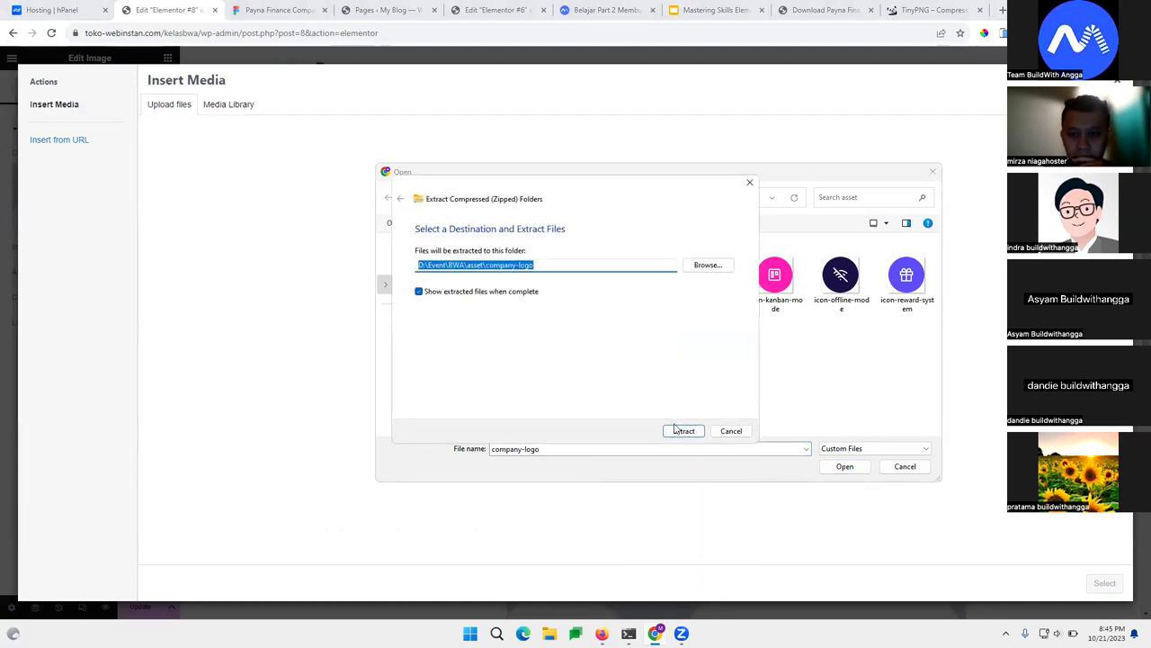
pyautogui.click(683, 431)
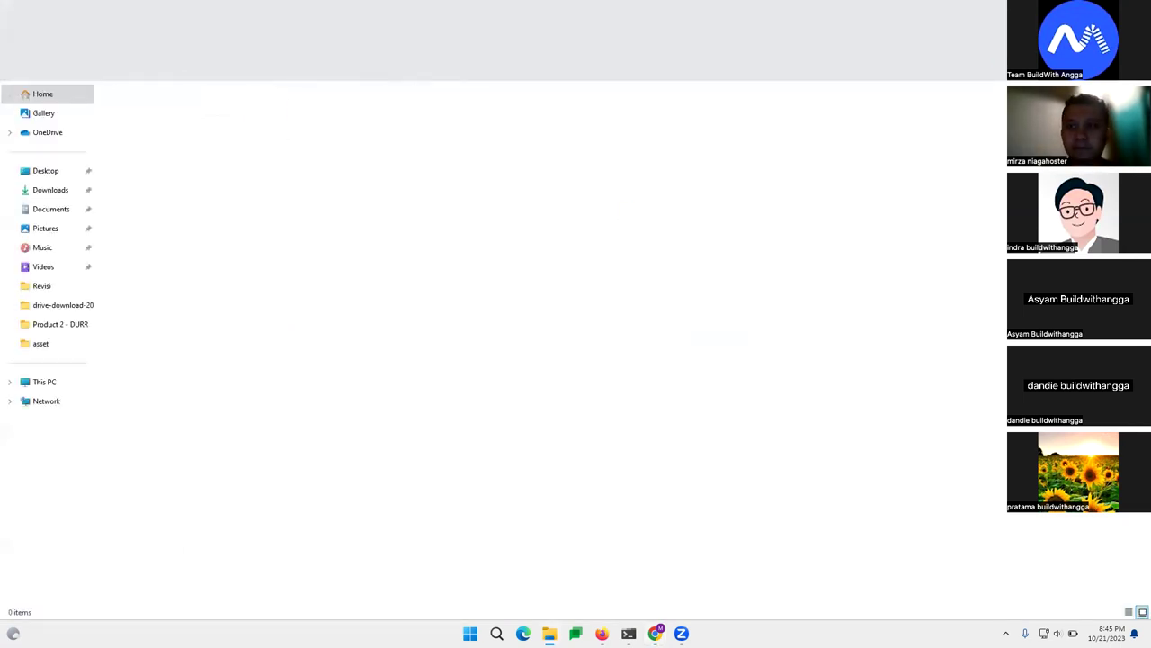
# Step: Upload the five logos (Apple, Google, Adobe, Slack, Spotify) to the media library
pyautogui.hotkey('alt', 'Tab')
pyautogui.doubleClick(511, 268)
pyautogui.moveTo(861, 344); pyautogui.dragTo(511, 263)
pyautogui.click(845, 465)
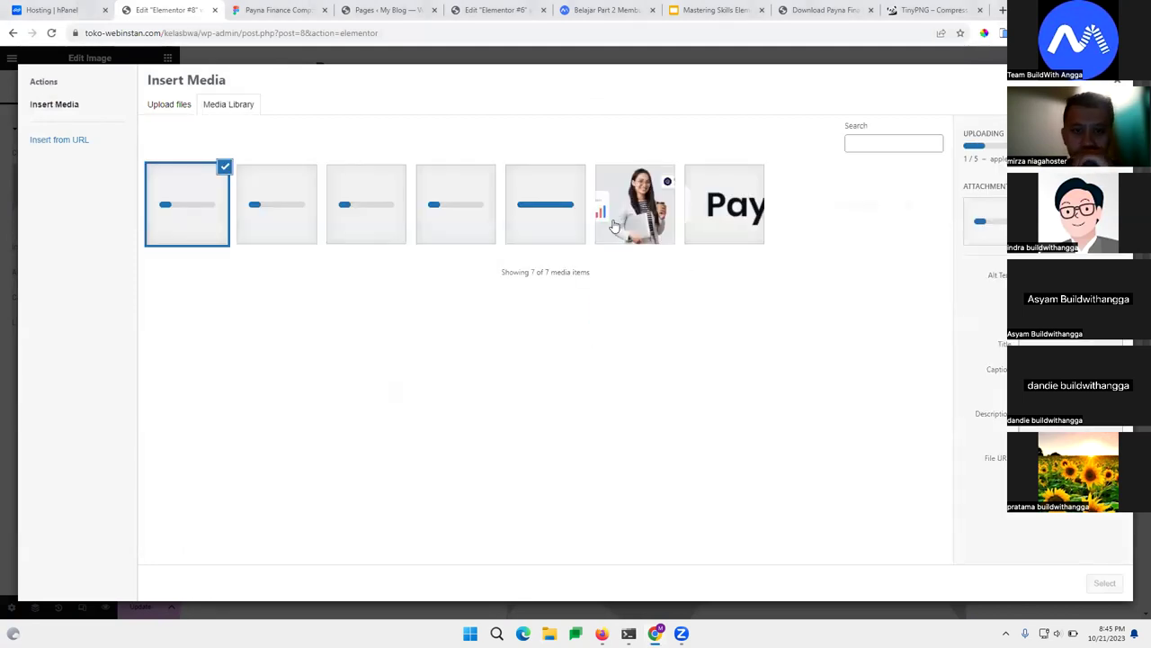
# Step: Insert the Apple logo from the uploads into the image widget
pyautogui.click(275, 8)
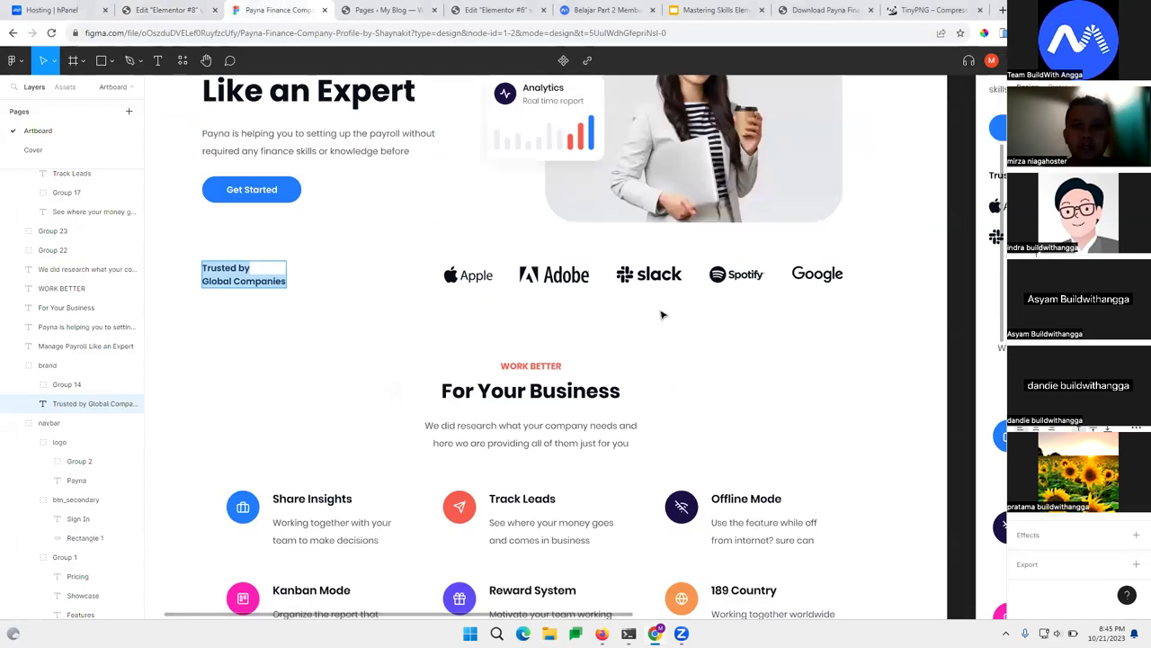
pyautogui.click(85, 9)
pyautogui.click(162, 9)
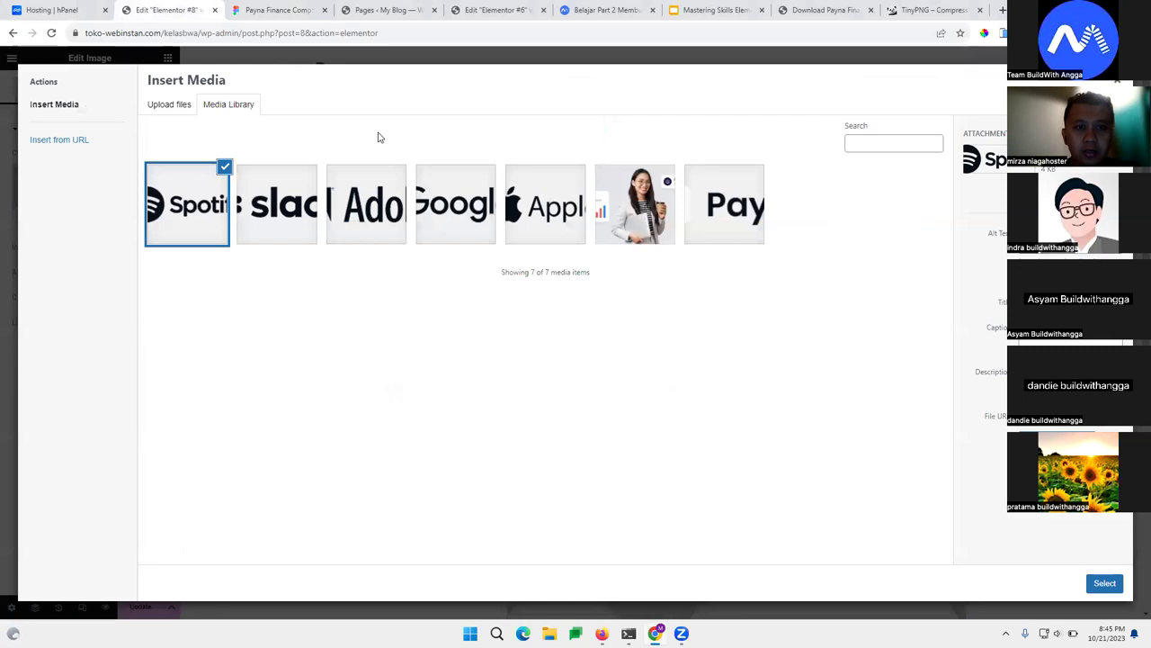
pyautogui.click(577, 221)
pyautogui.click(472, 212)
pyautogui.click(522, 220)
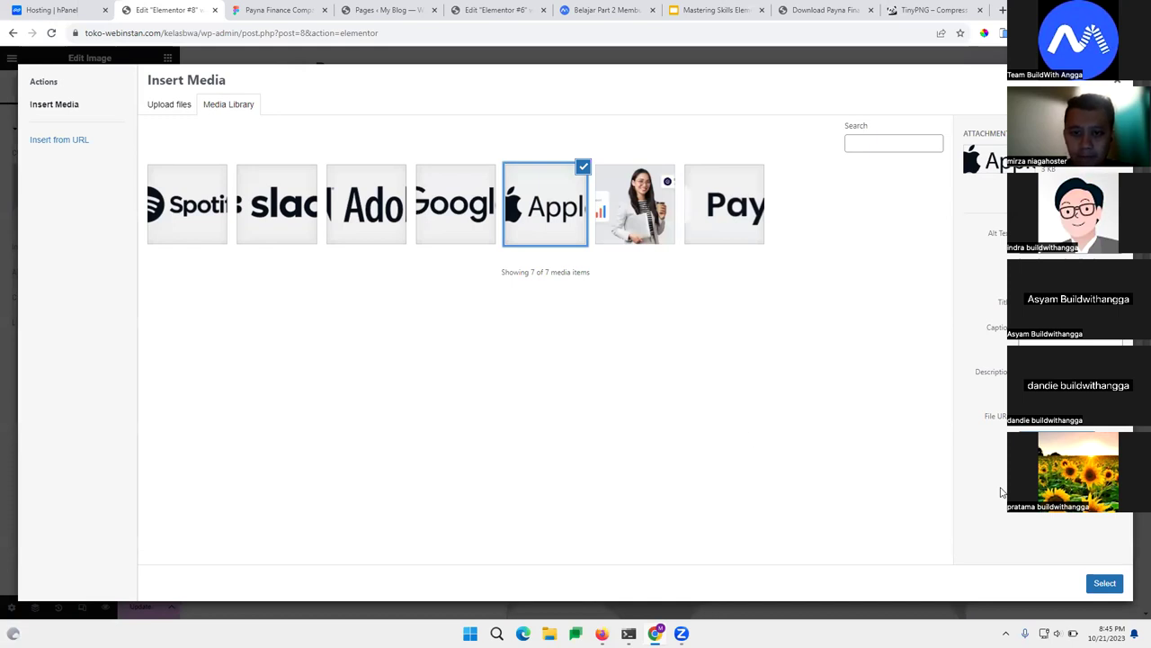
pyautogui.click(1104, 583)
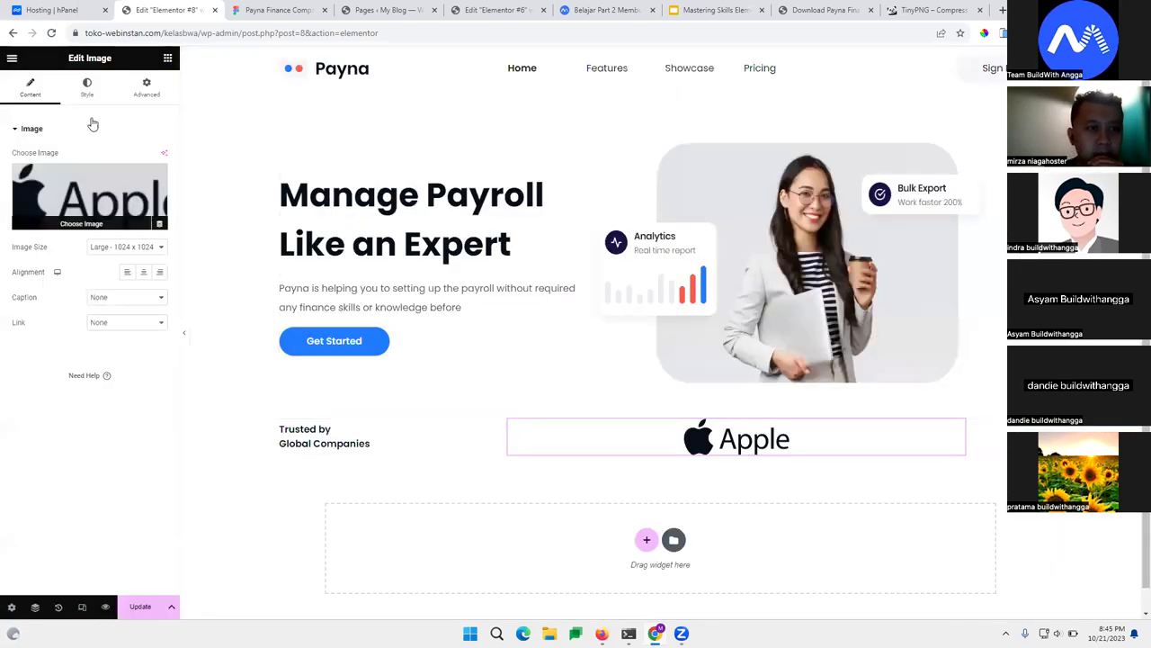
# Step: Match the Figma size by giving the Apple logo 88 px max width and 30 px height
pyautogui.click(278, 10)
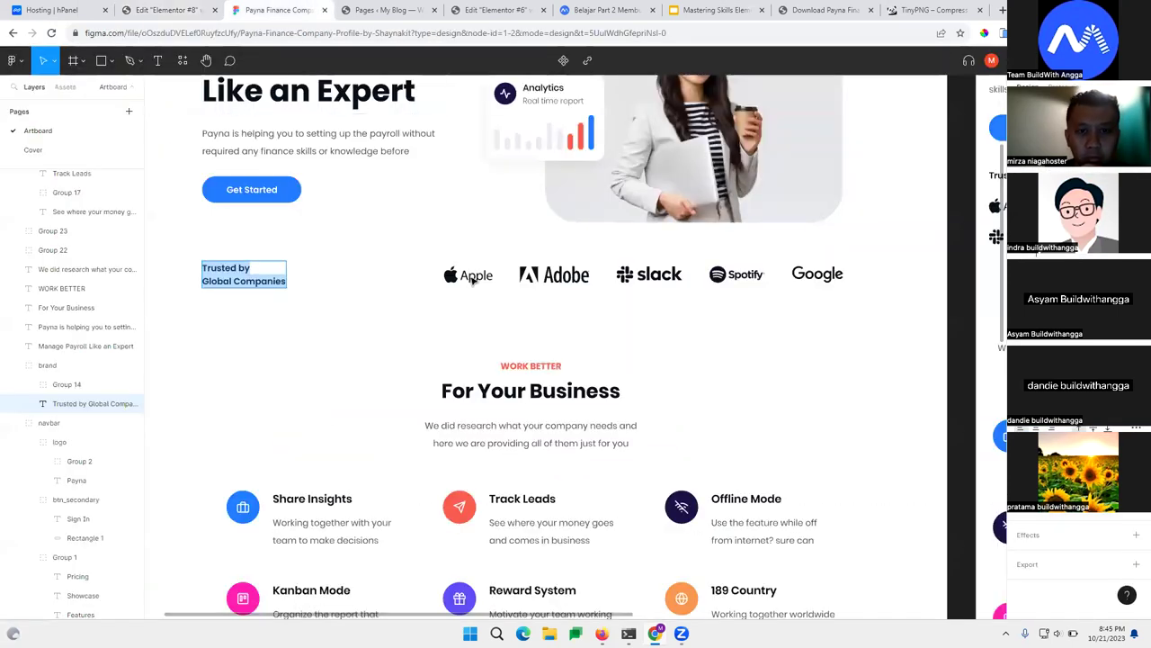
pyautogui.doubleClick(471, 279)
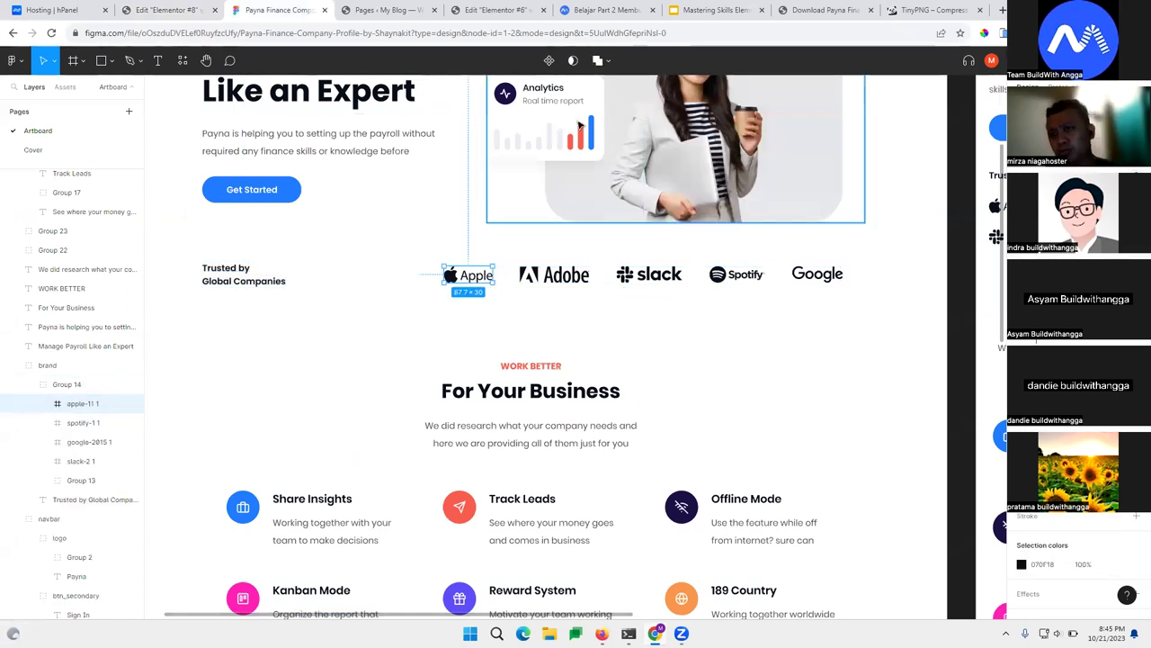
pyautogui.click(170, 9)
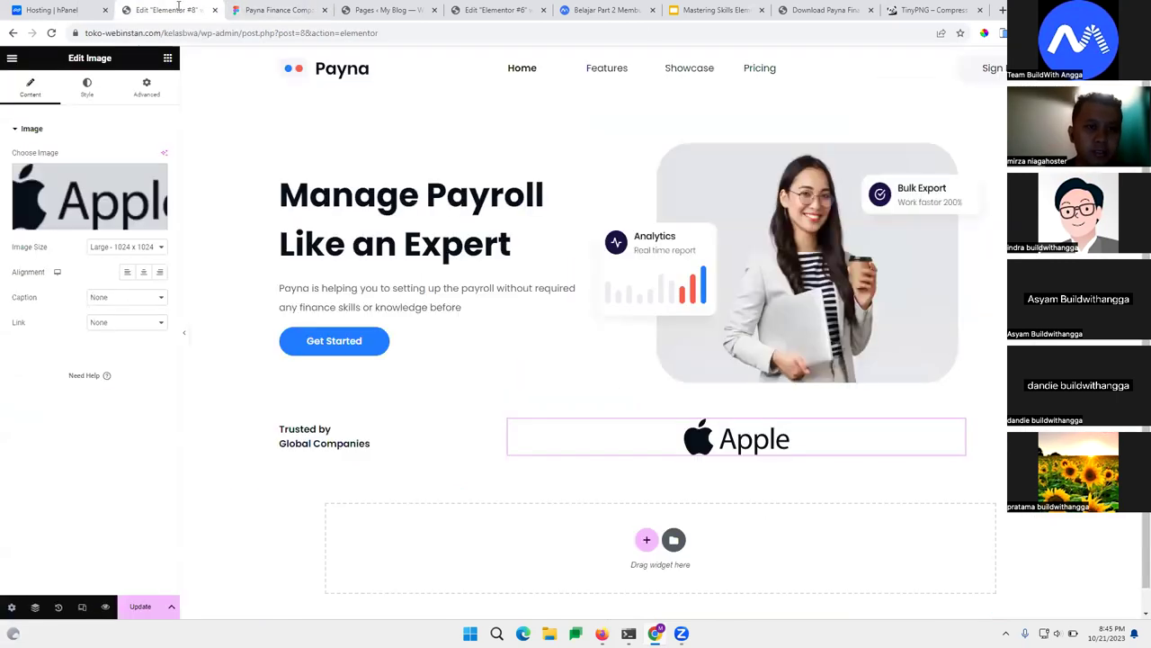
pyautogui.click(87, 87)
pyautogui.click(157, 191)
pyautogui.click(157, 194)
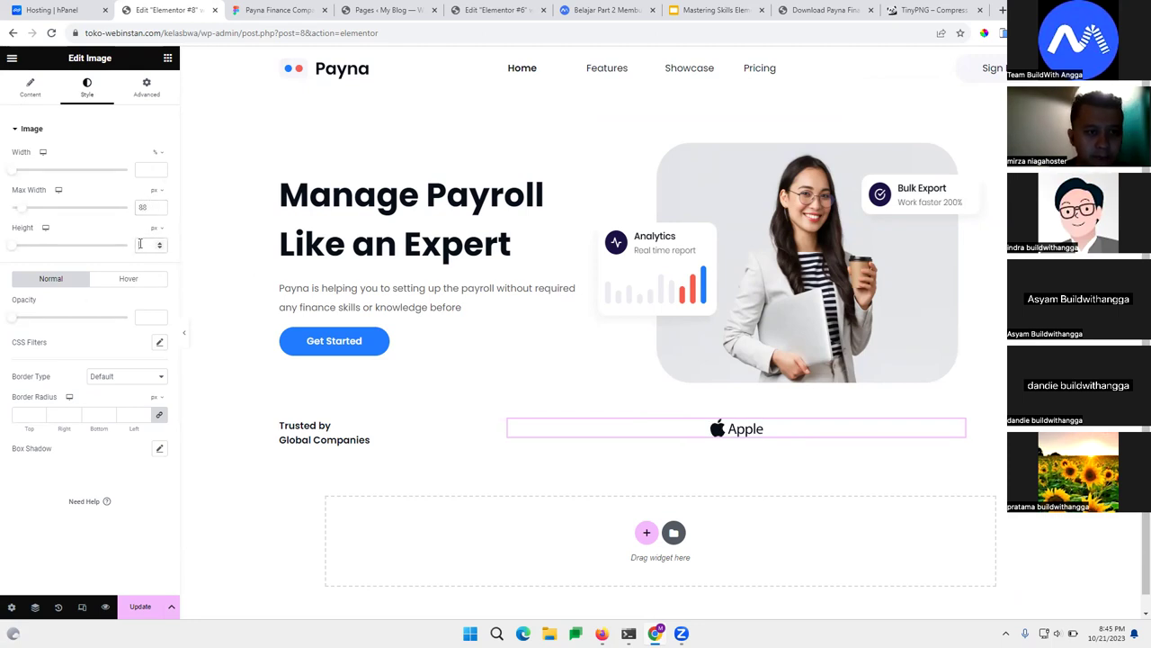
pyautogui.click(140, 244)
pyautogui.write('10')
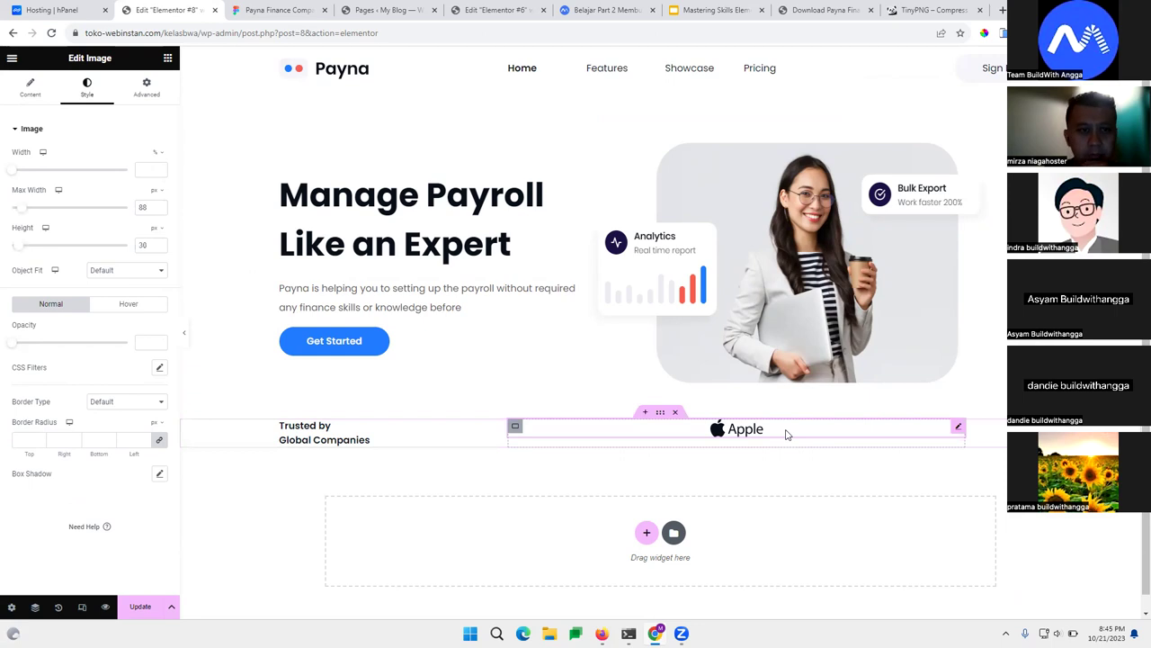
# Step: Set the logo's width to Inline (auto) and duplicate the image widget
pyautogui.click(170, 85)
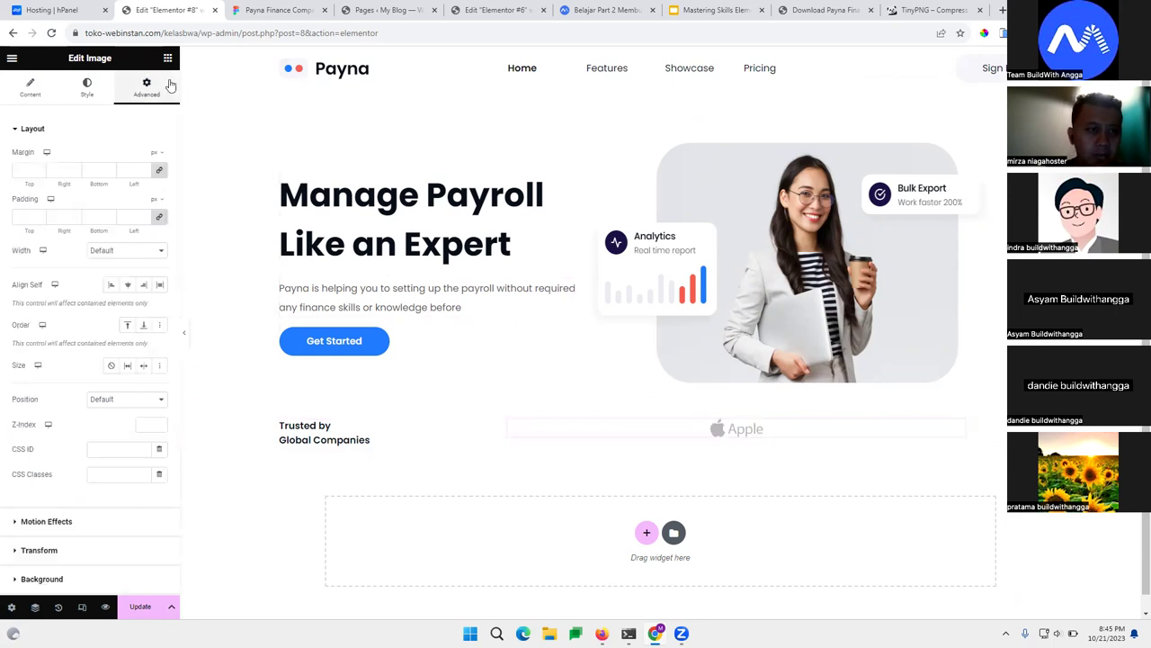
pyautogui.click(110, 252)
pyautogui.click(118, 284)
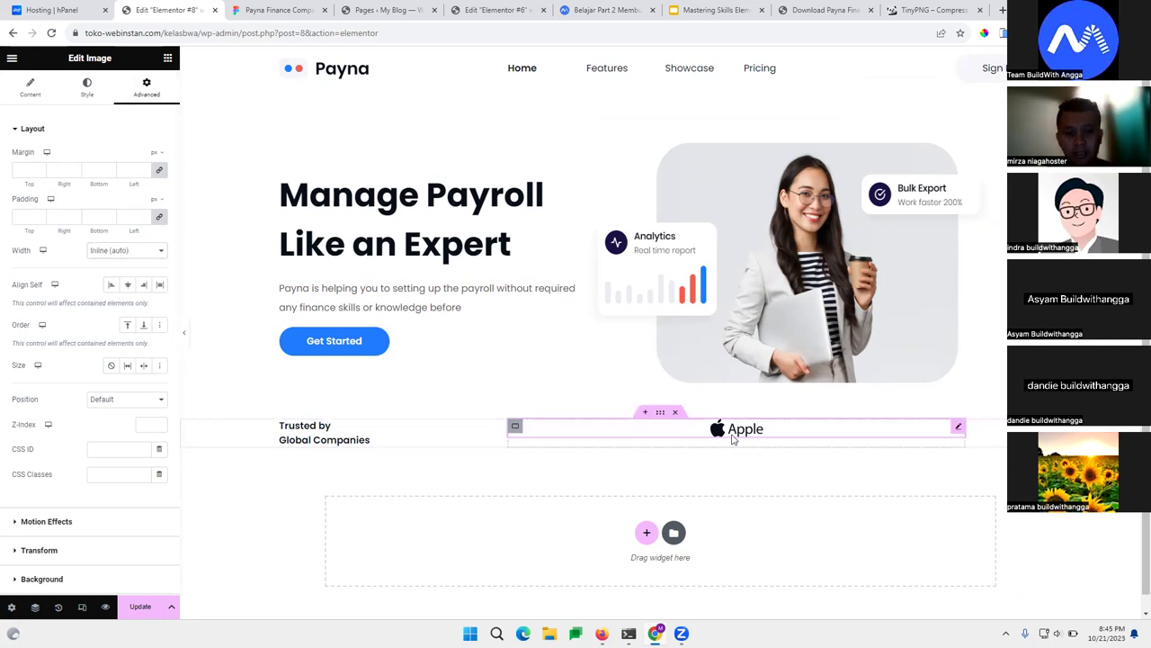
pyautogui.hotkey('ctrl', 'd')
pyautogui.hotkey('ctrl', 'd')
pyautogui.hotkey('ctrl', 'd')
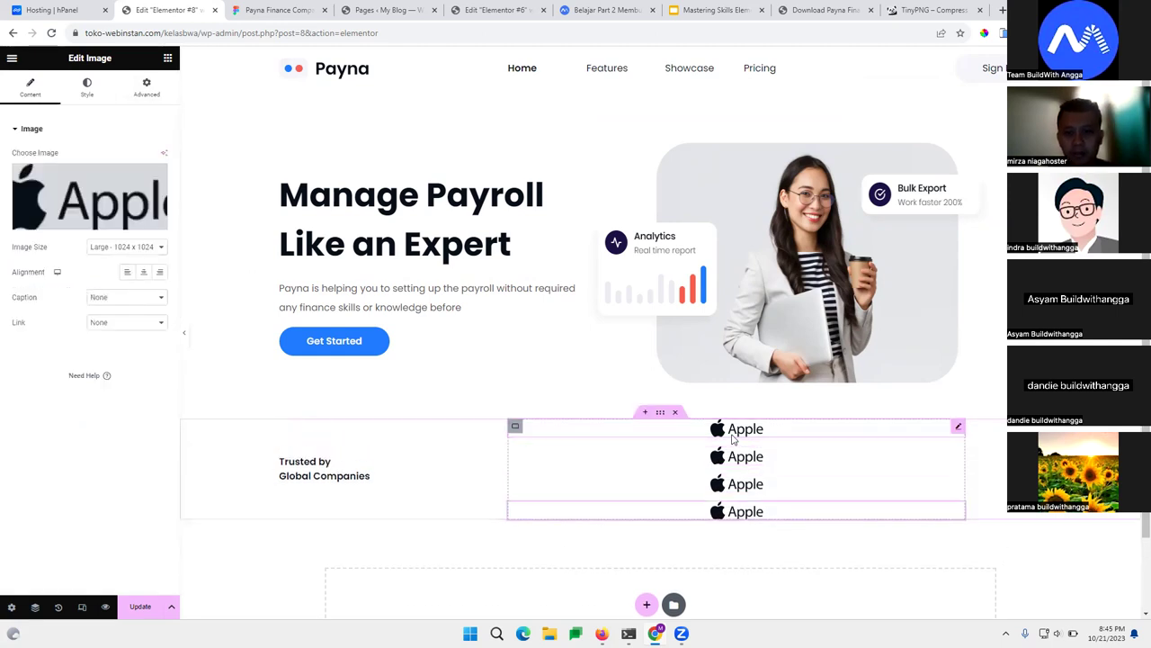
# Step: Set the logo container to Row - horizontal with items centred vertically
pyautogui.click(516, 426)
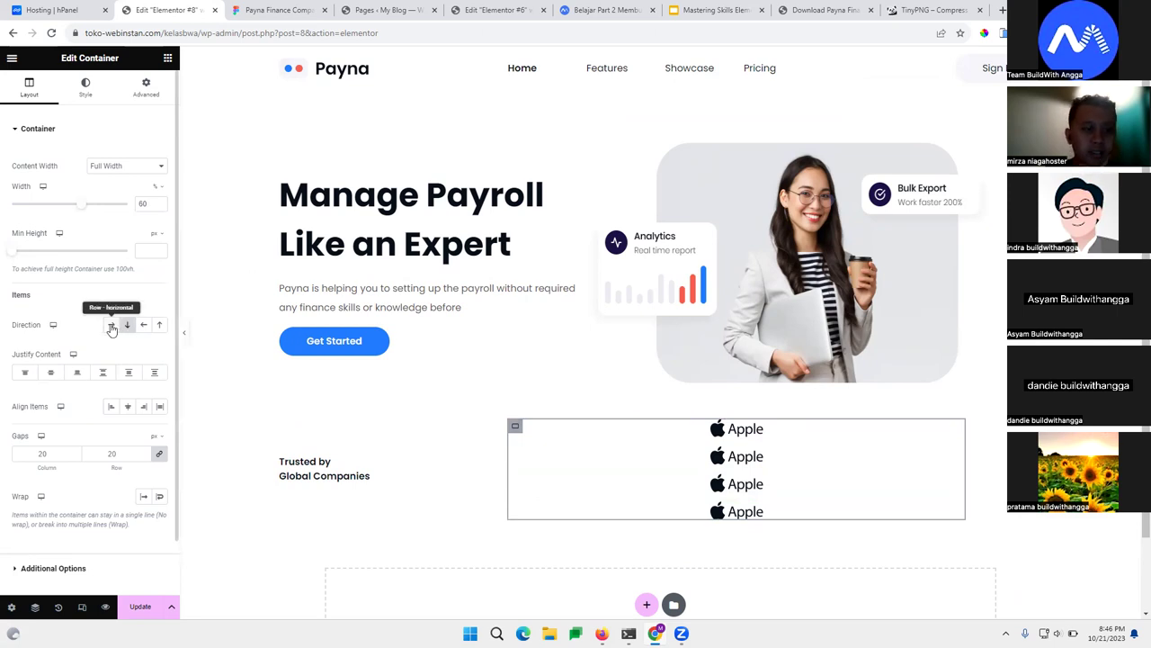
pyautogui.click(108, 324)
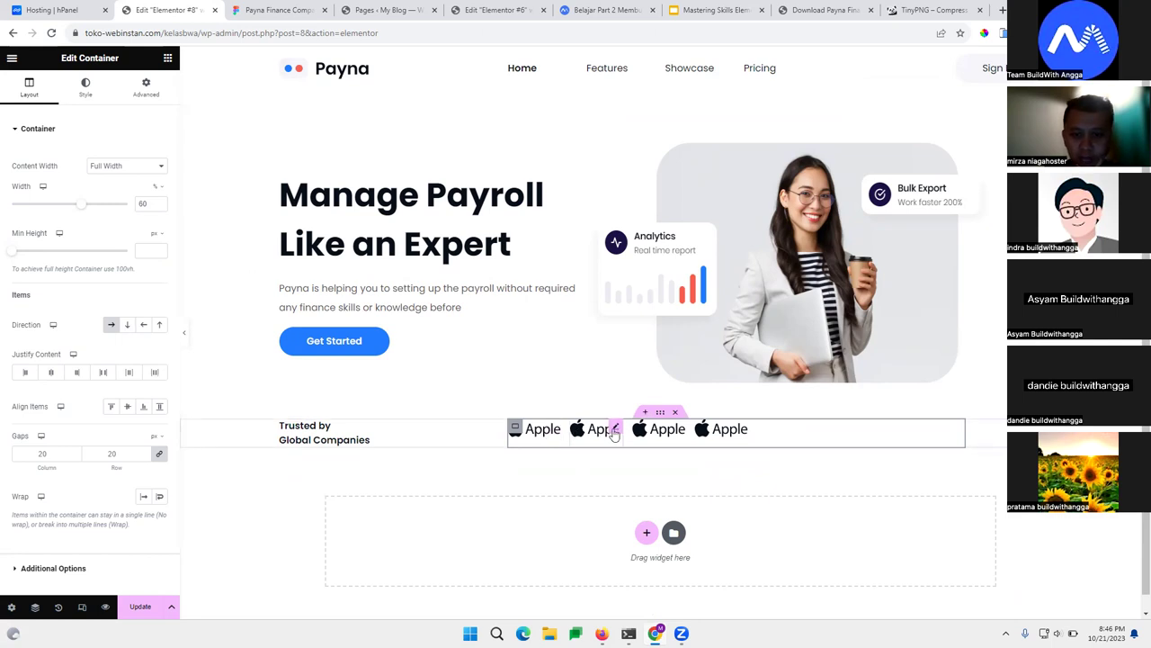
pyautogui.click(127, 405)
pyautogui.click(591, 439)
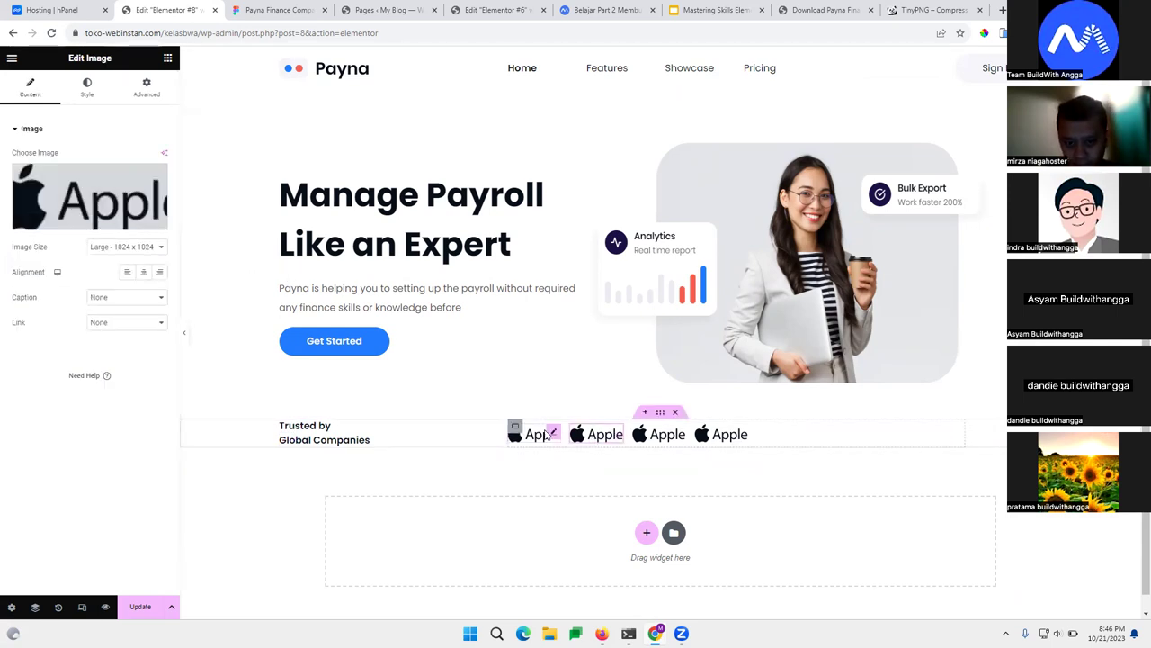
# Step: Replace the second logo with the Adobe logo from the Media Library
pyautogui.click(115, 190)
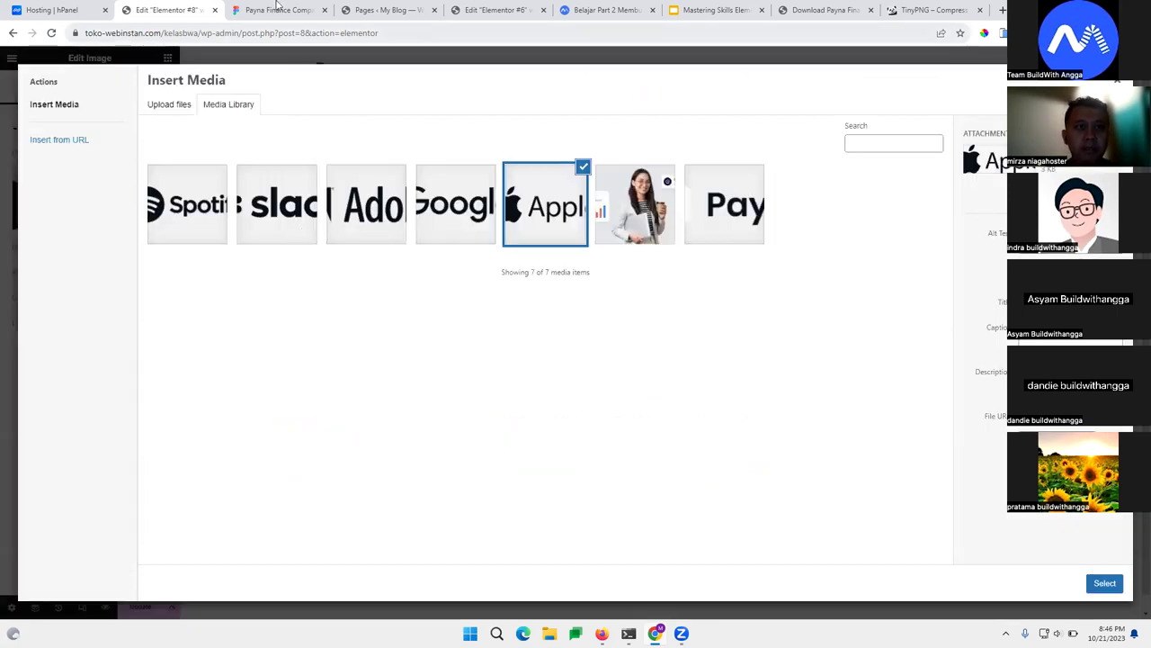
pyautogui.click(277, 9)
pyautogui.click(183, 9)
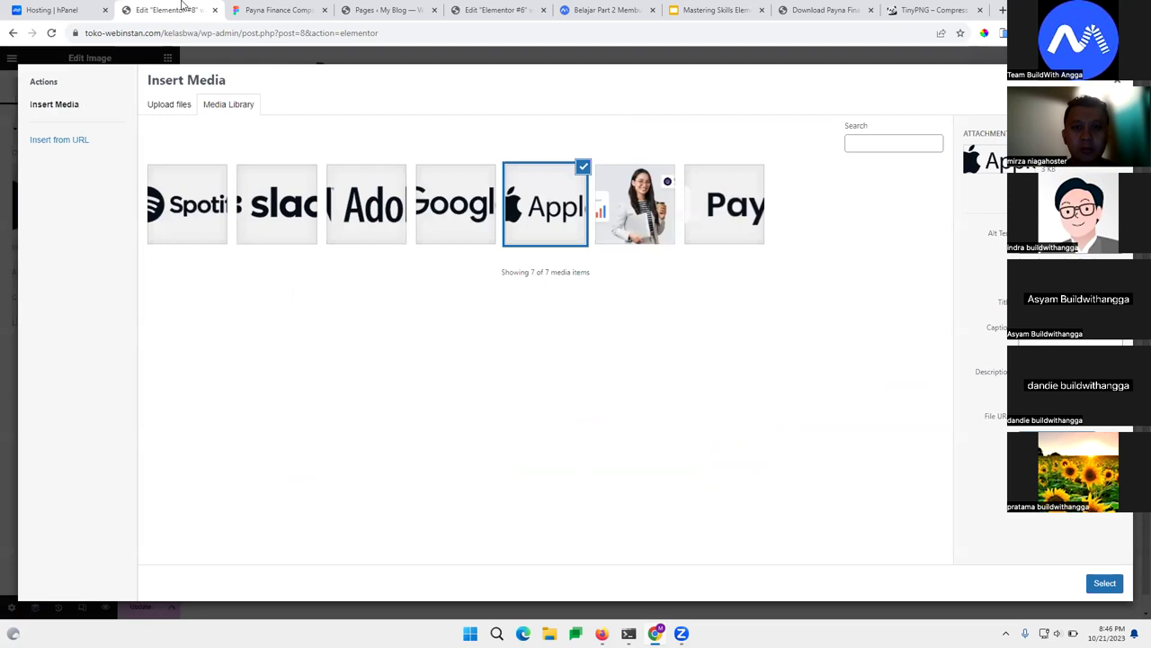
pyautogui.click(346, 180)
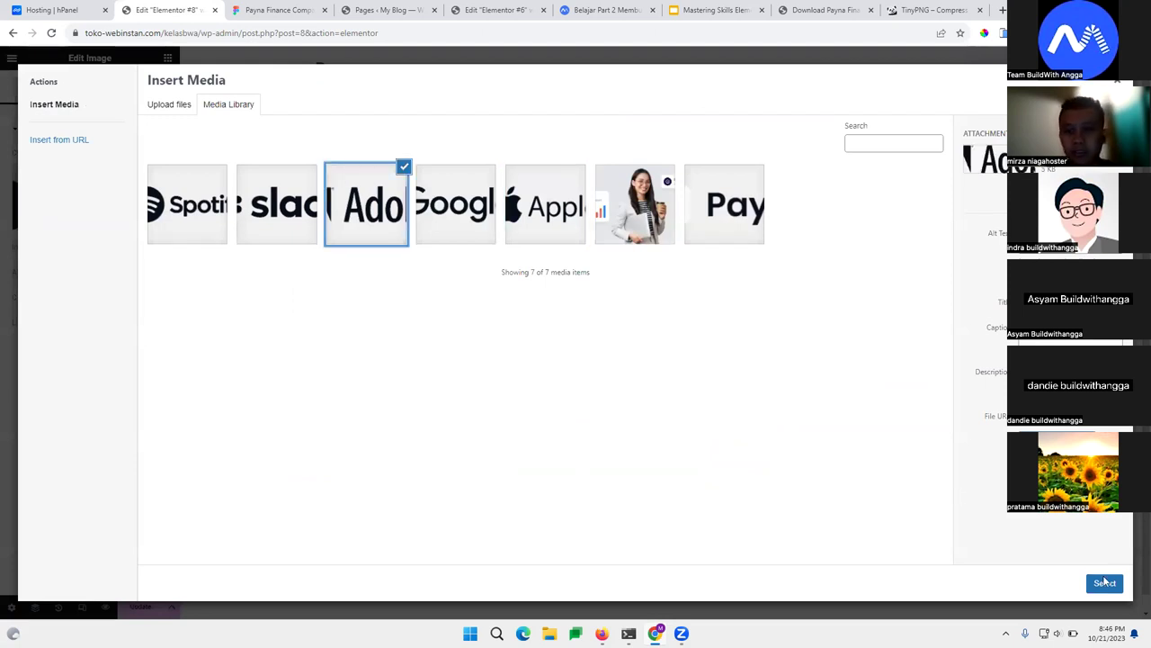
pyautogui.click(1105, 582)
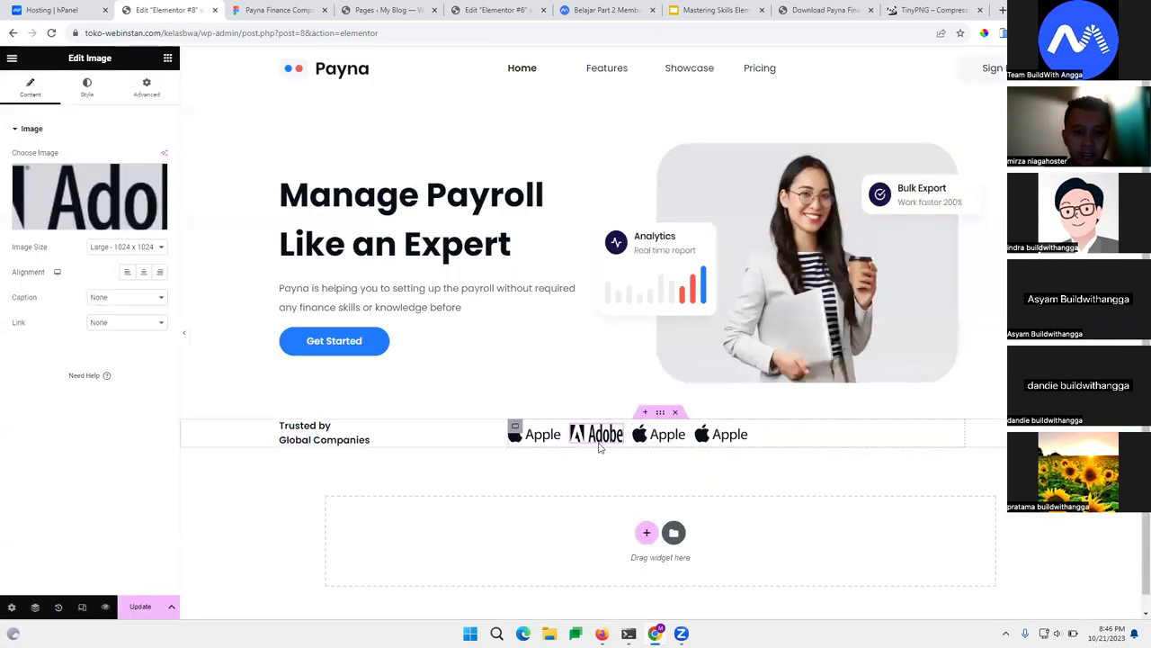
# Step: Swap the third logo for the Slack logo and check the order in Figma
pyautogui.click(663, 436)
pyautogui.click(90, 196)
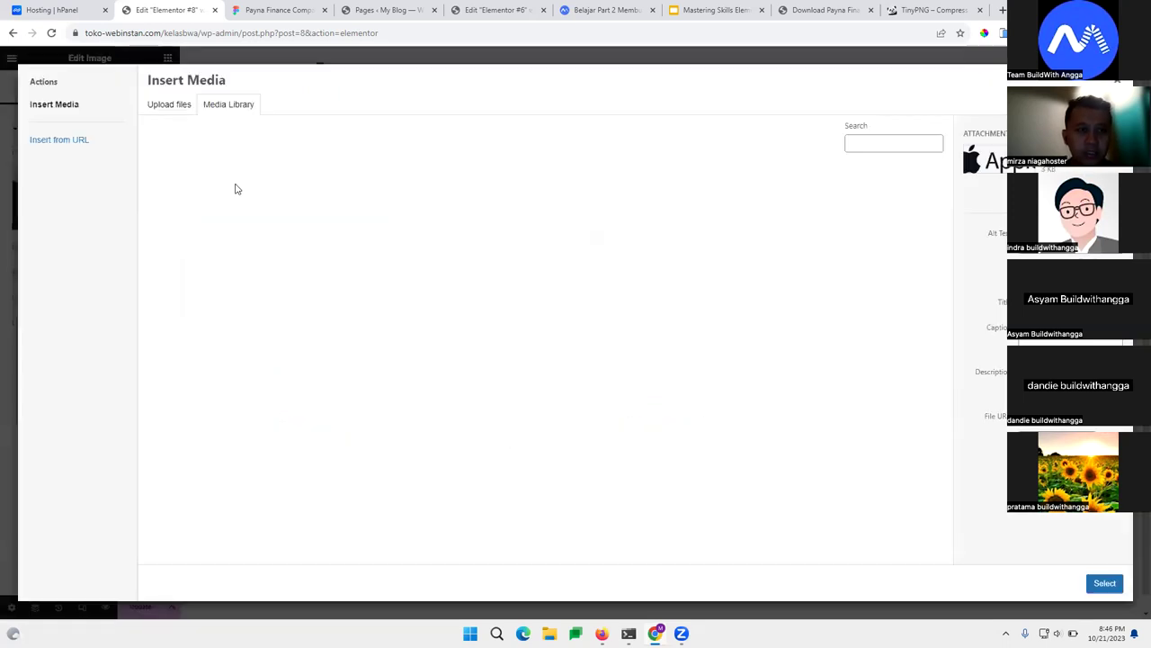
pyautogui.click(263, 200)
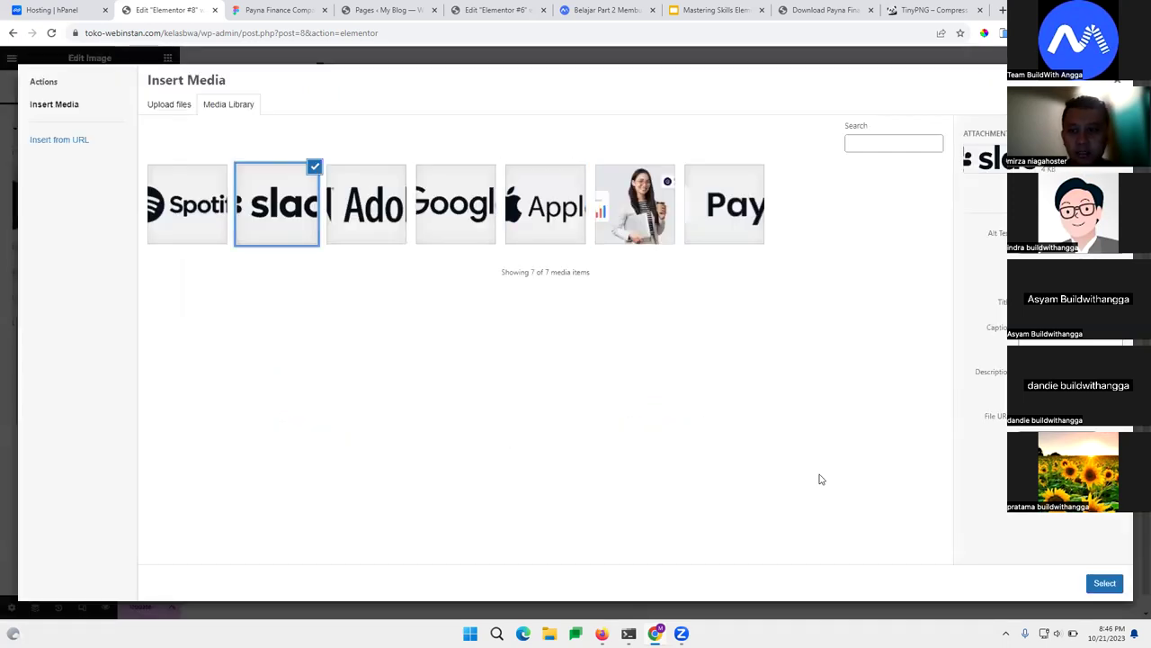
pyautogui.click(1105, 582)
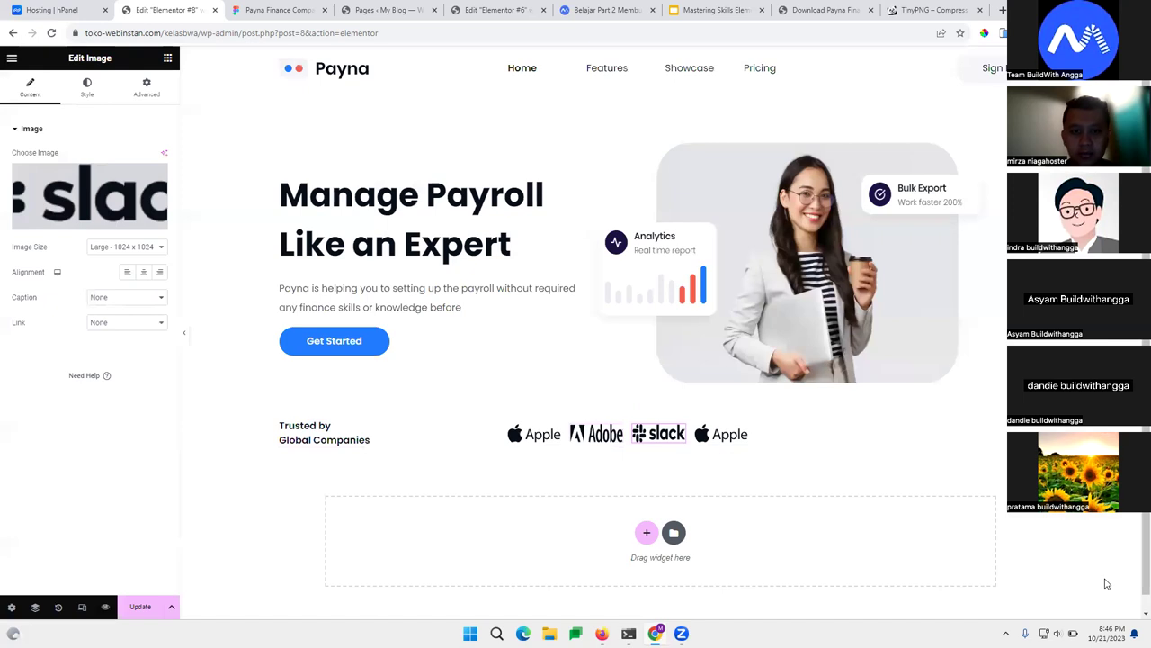
pyautogui.click(252, 10)
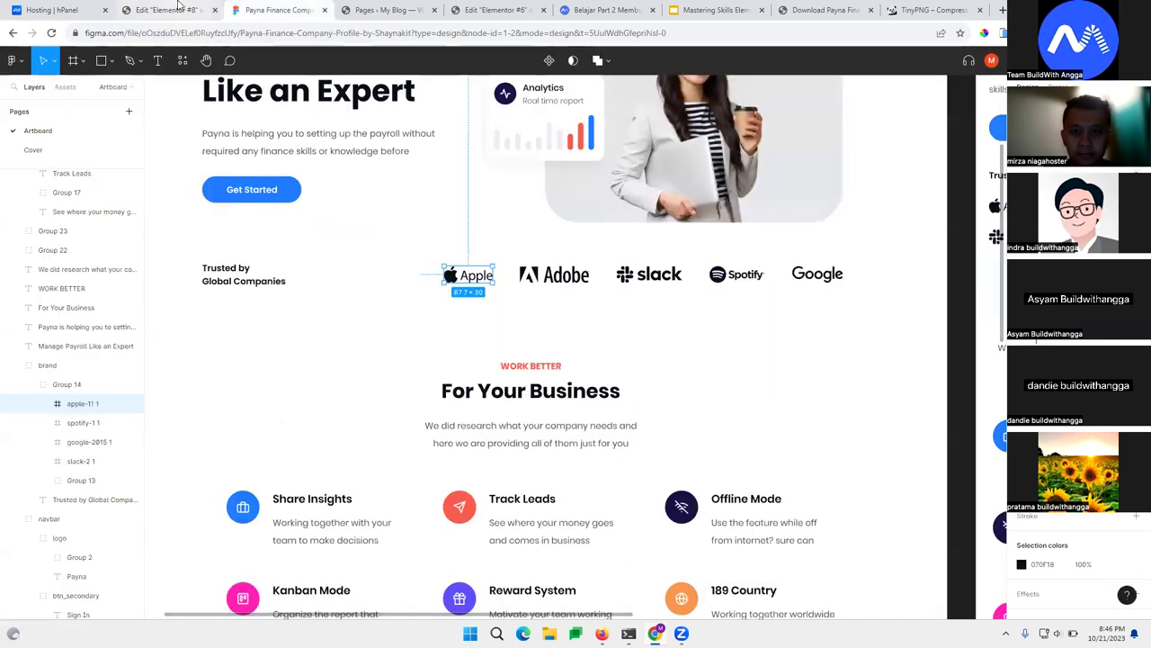
pyautogui.click(169, 10)
# Step: Replace the fourth logo with the Spotify logo
pyautogui.click(726, 434)
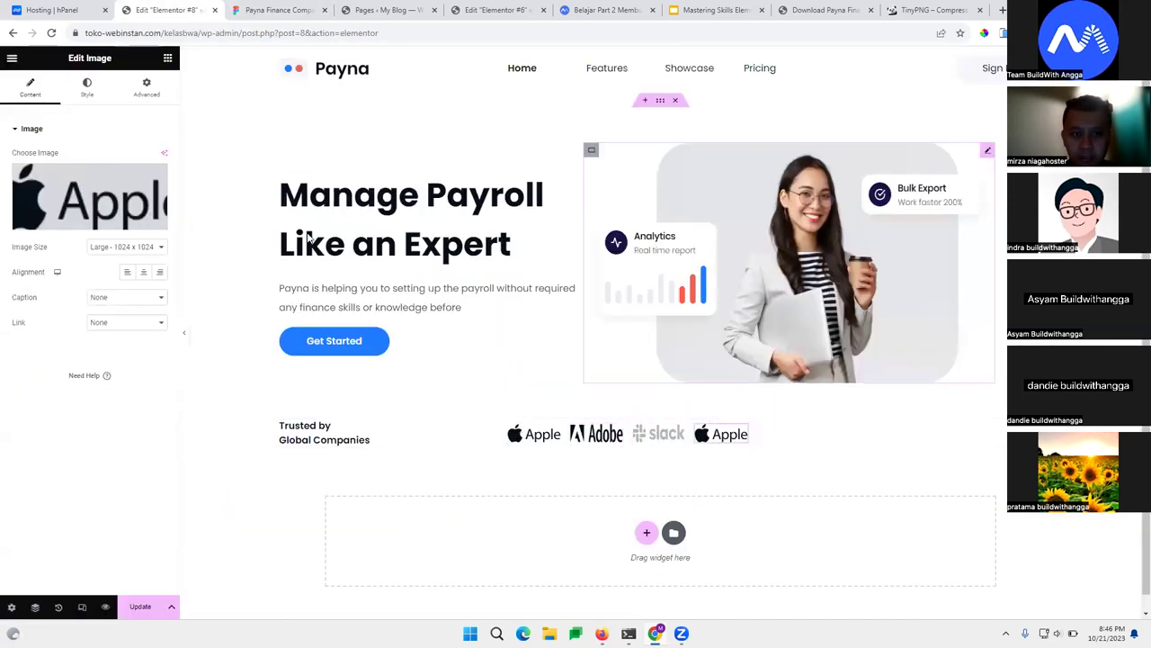
pyautogui.click(90, 194)
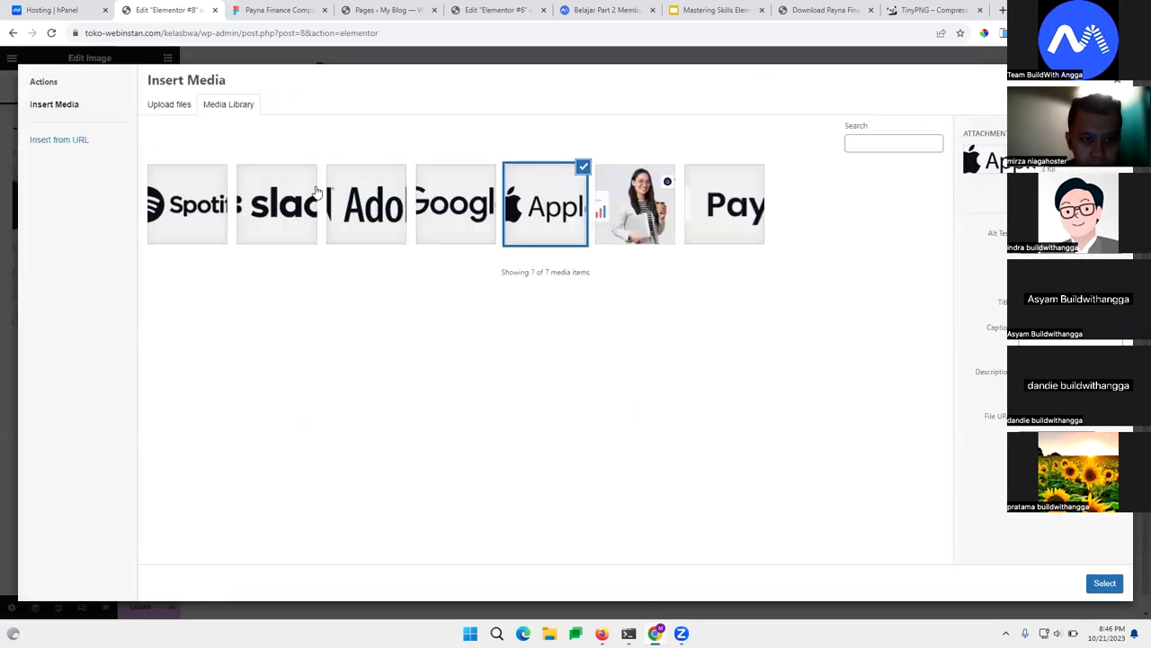
pyautogui.click(223, 218)
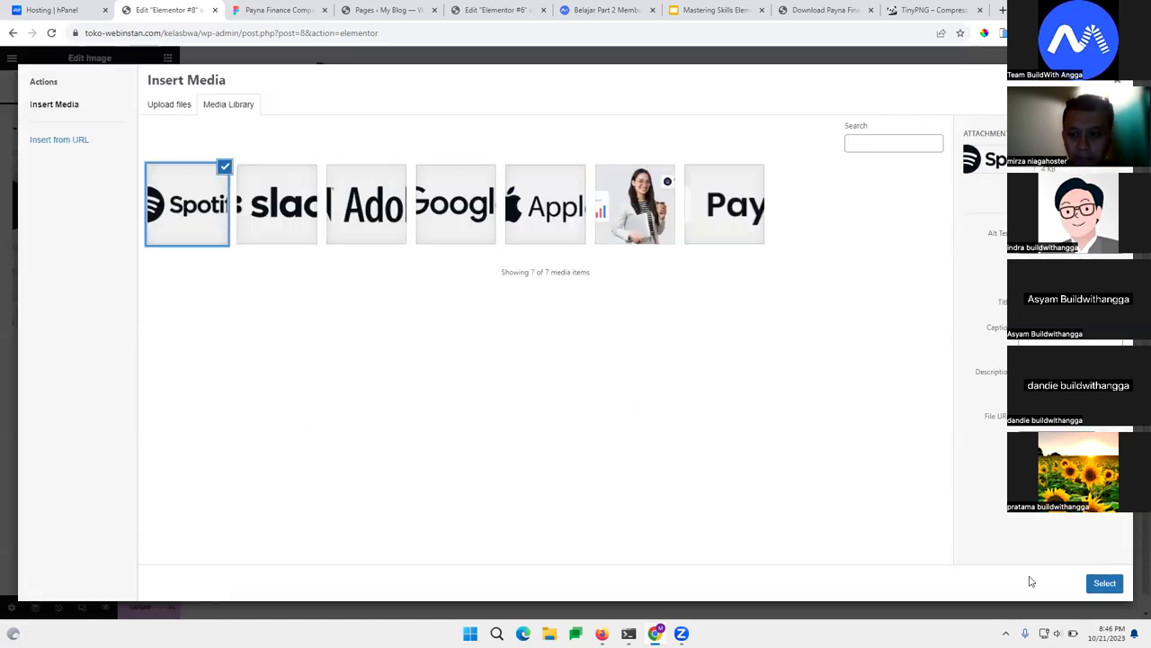
pyautogui.click(1093, 584)
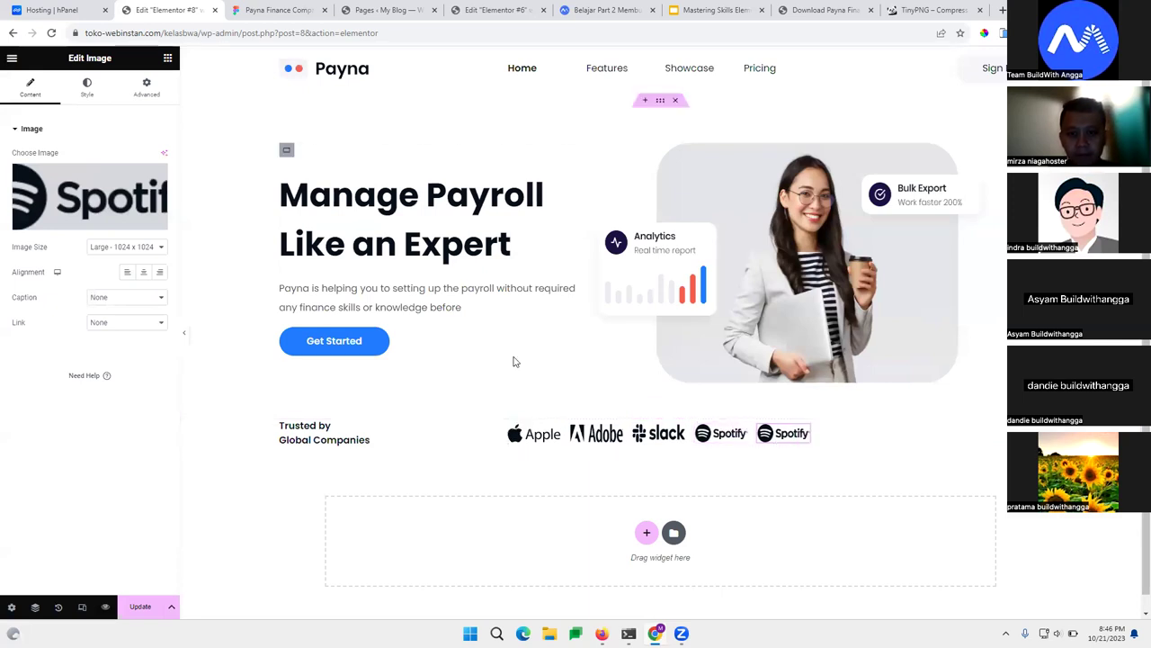
# Step: Set the last logo image to the Google logo
pyautogui.click(113, 196)
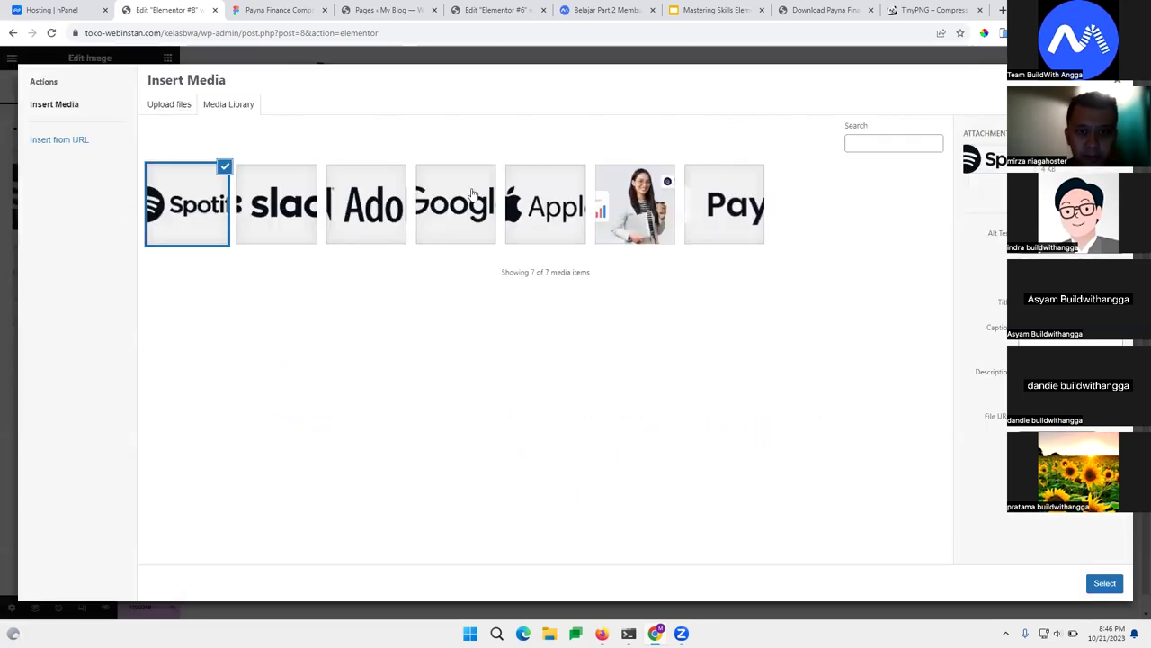
pyautogui.click(455, 204)
pyautogui.click(1103, 583)
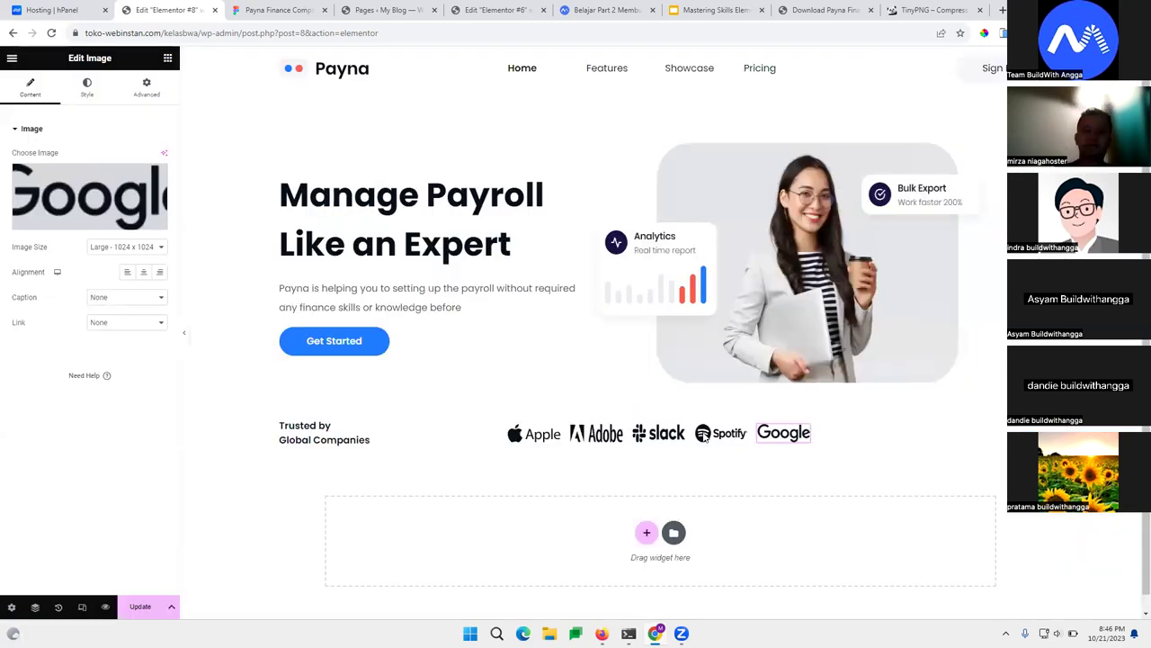
pyautogui.scroll(-1, 670, 407)
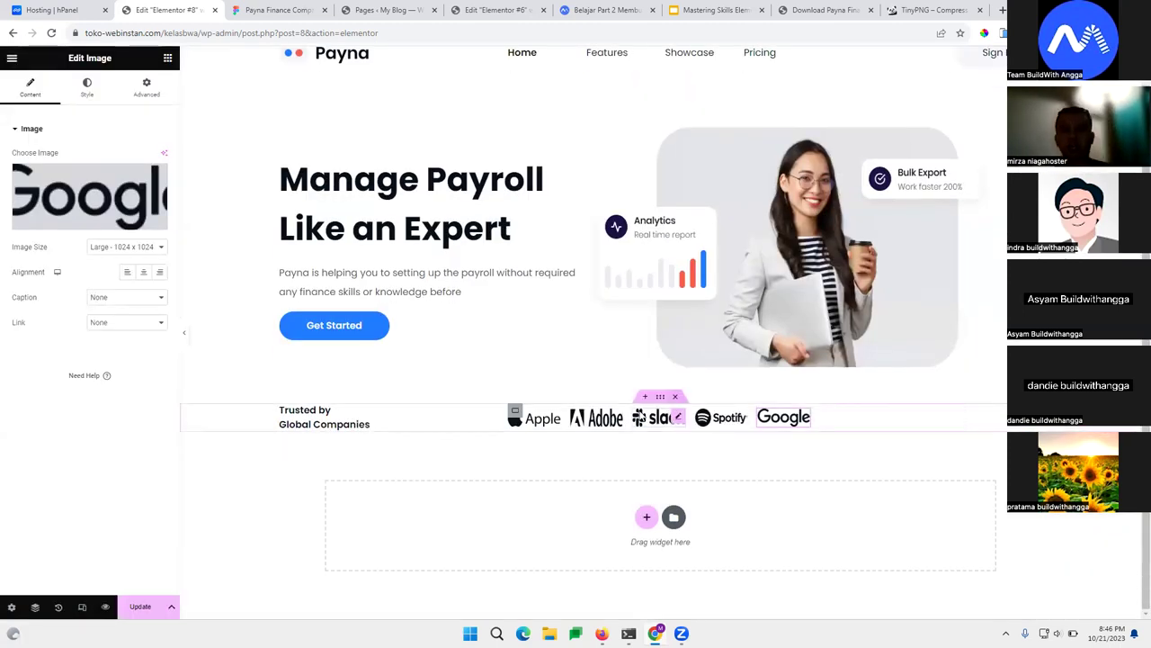
# Step: Clear the 30 px Height on the Adobe and Slack logo images
pyautogui.click(593, 423)
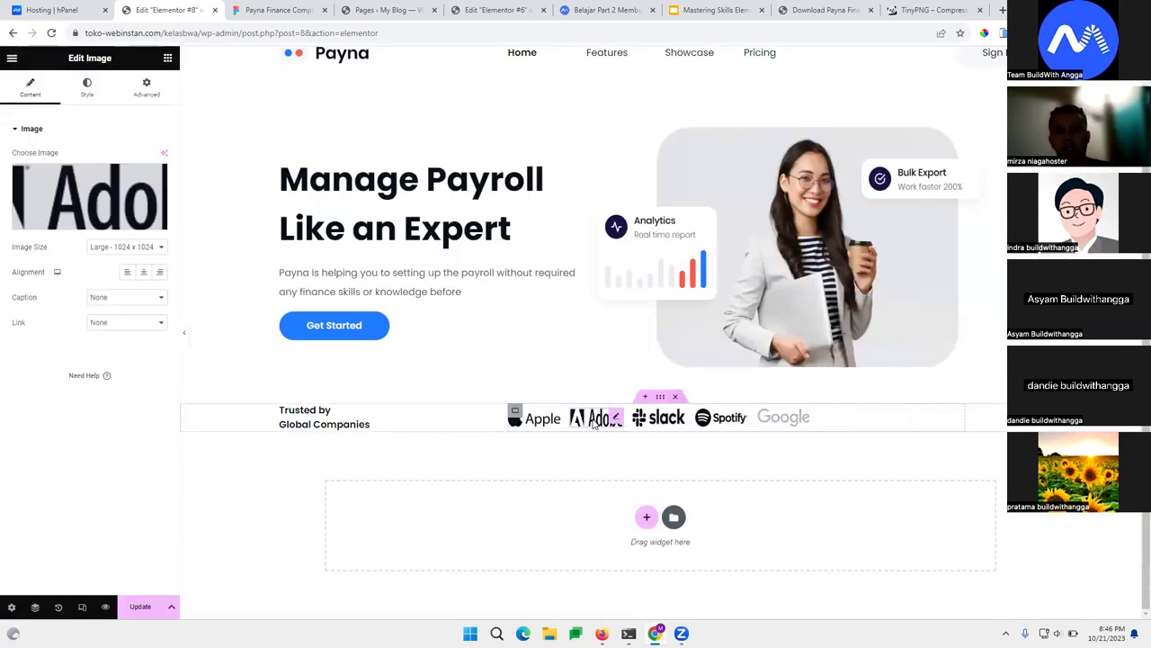
pyautogui.click(87, 88)
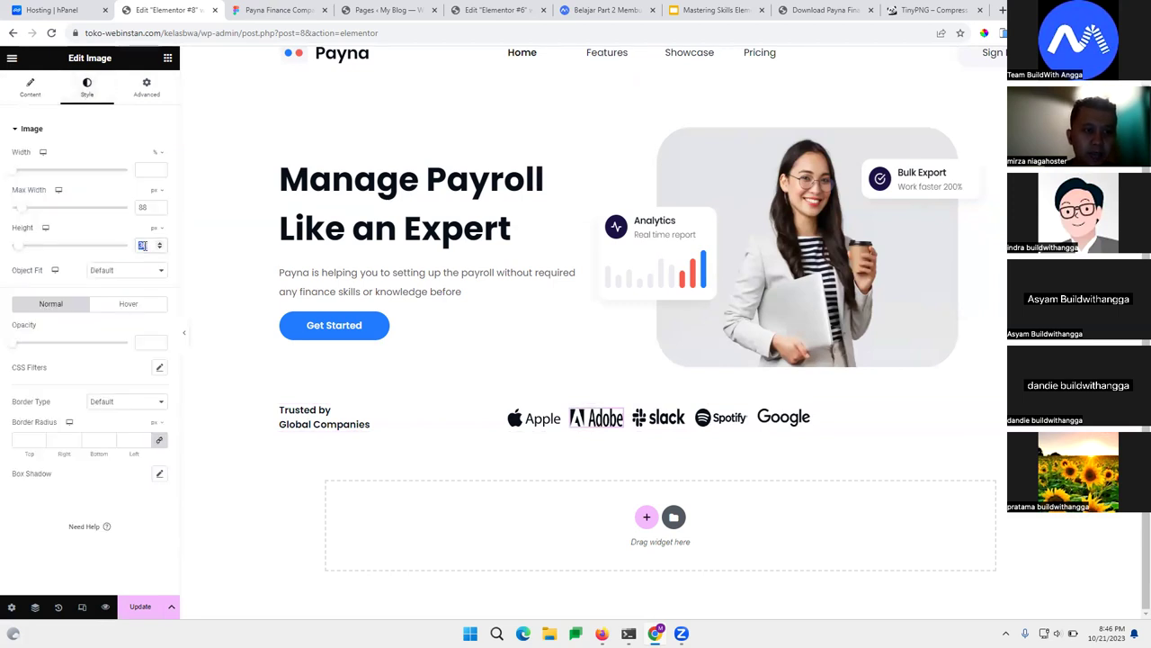
pyautogui.press('BackSpace')
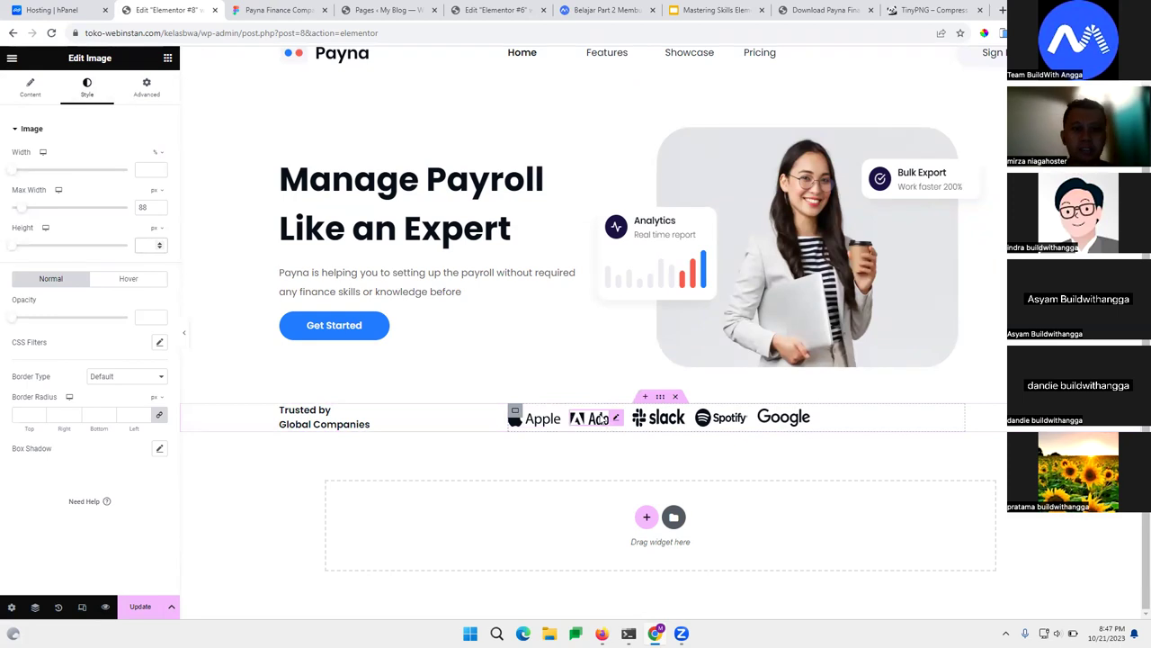
pyautogui.click(670, 416)
pyautogui.click(106, 91)
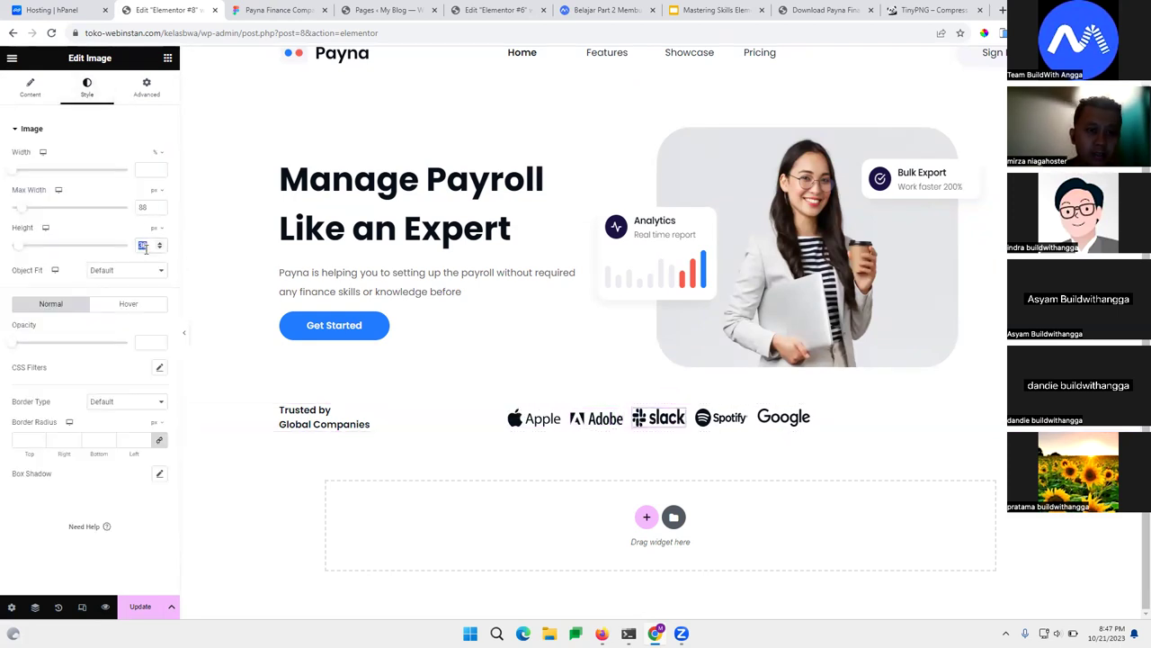
pyautogui.press('BackSpace')
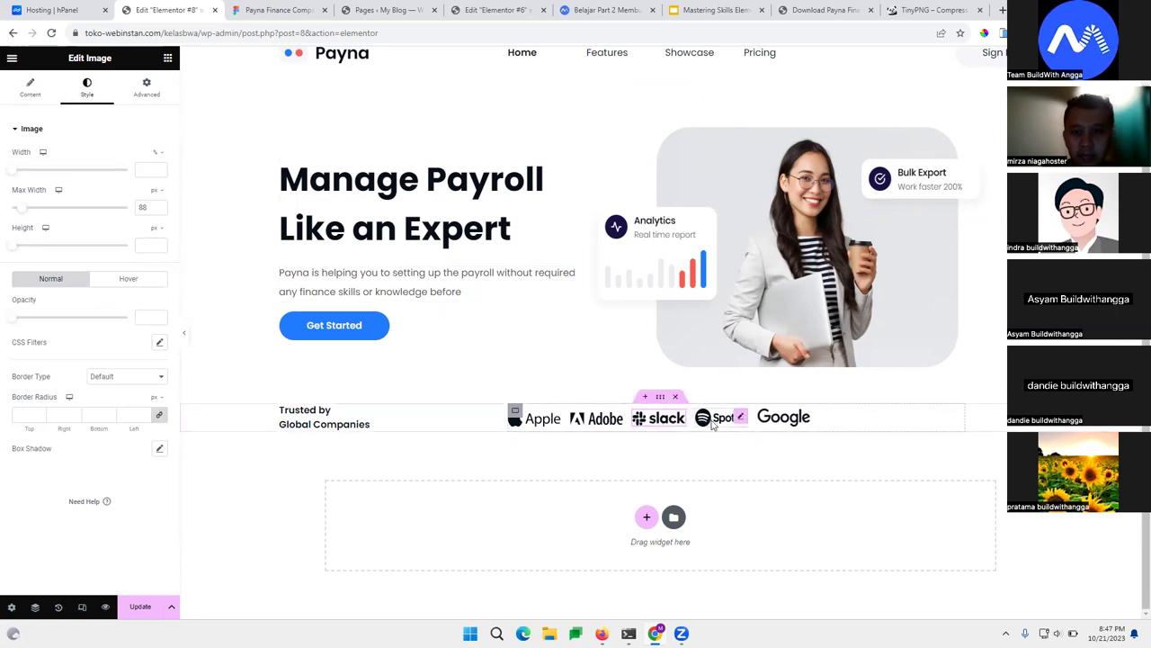
# Step: Clear the 30 px Height on the Spotify and Google logo images
pyautogui.click(721, 417)
pyautogui.click(87, 85)
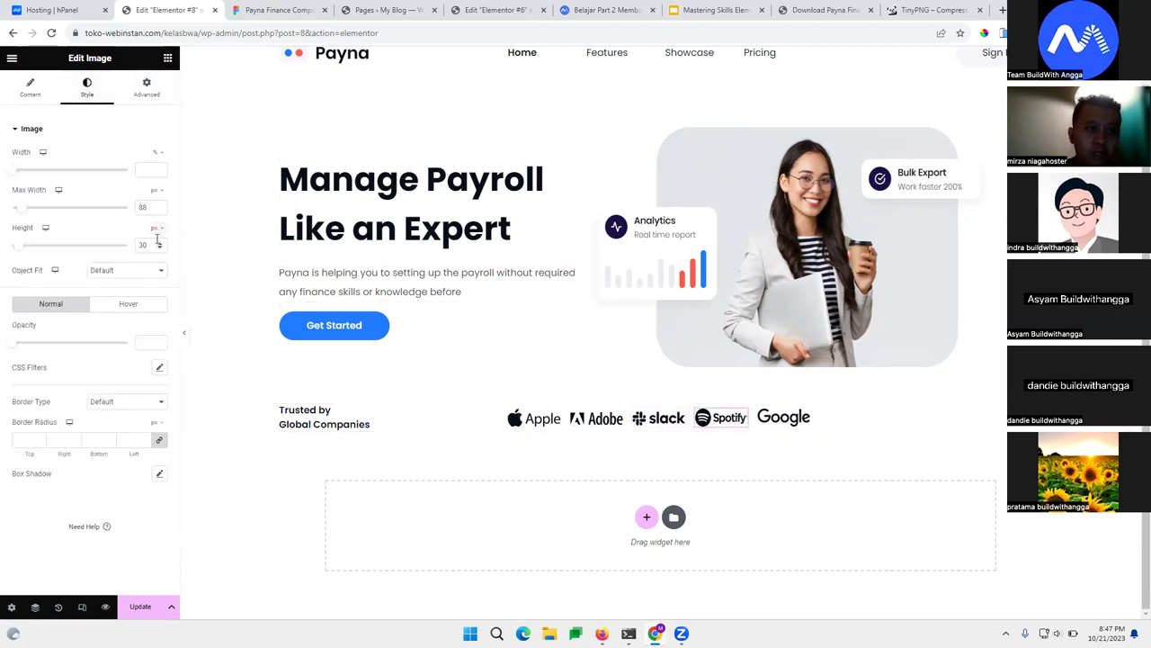
pyautogui.click(151, 245)
pyautogui.press('BackSpace')
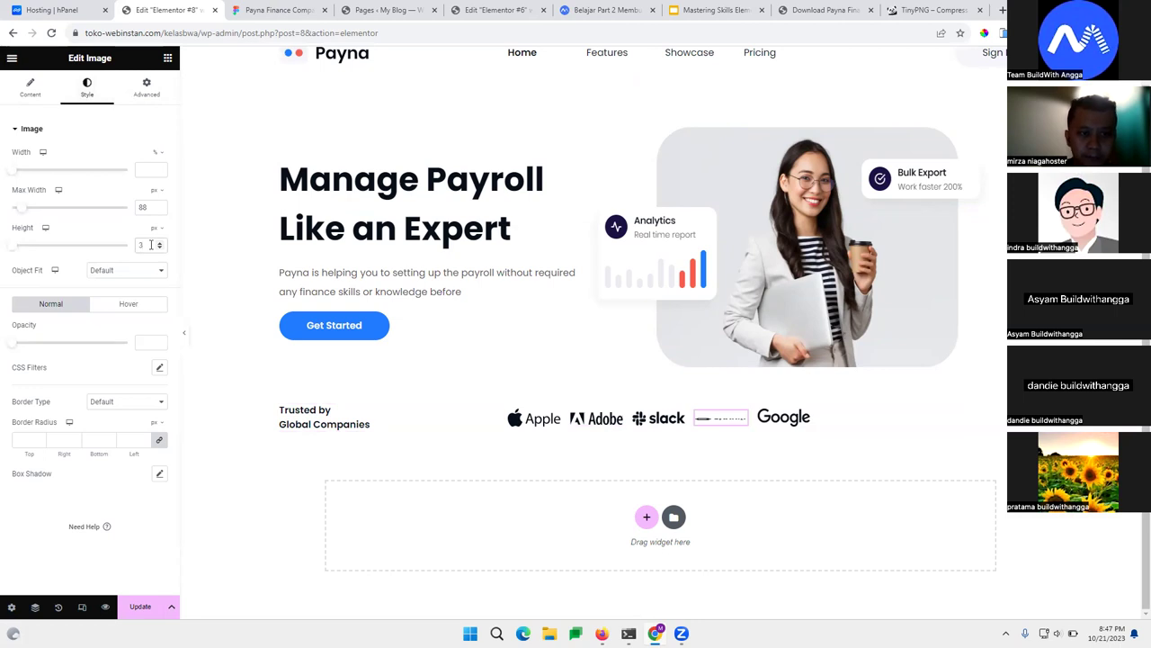
pyautogui.press('BackSpace')
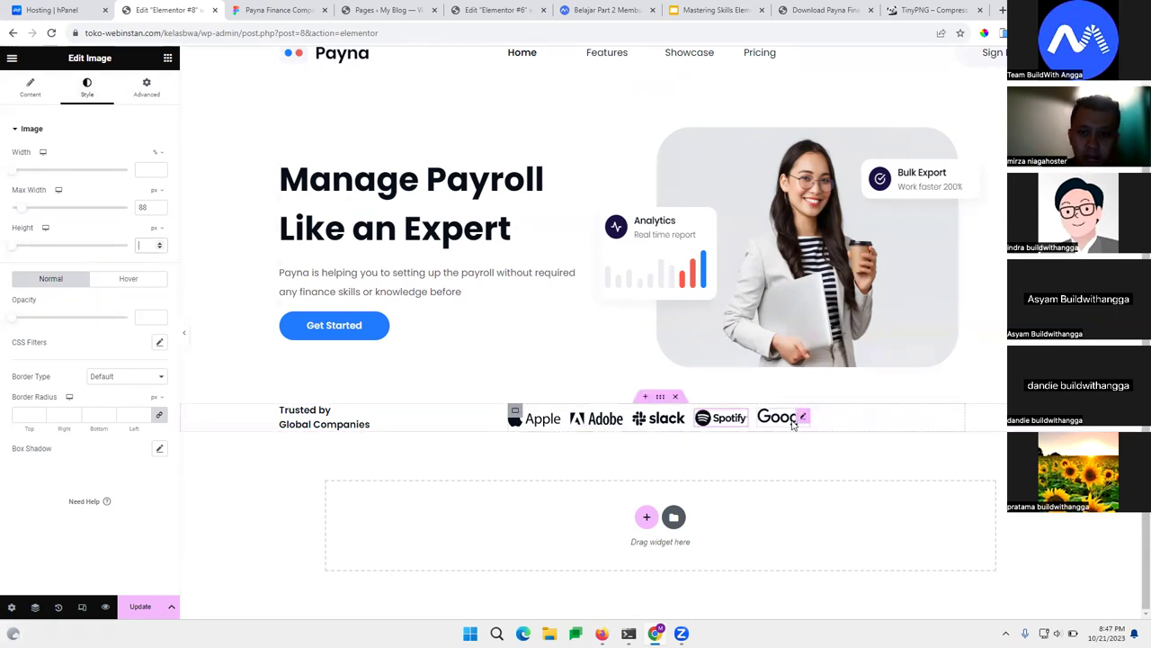
pyautogui.click(793, 424)
pyautogui.click(87, 85)
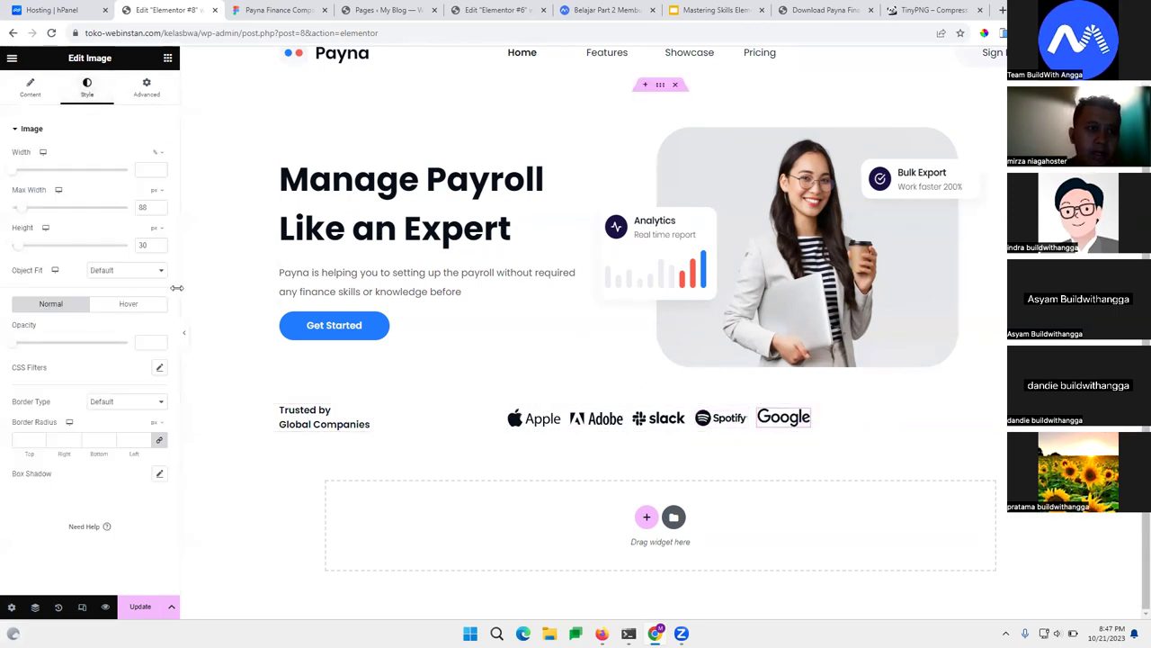
pyautogui.press('BackSpace')
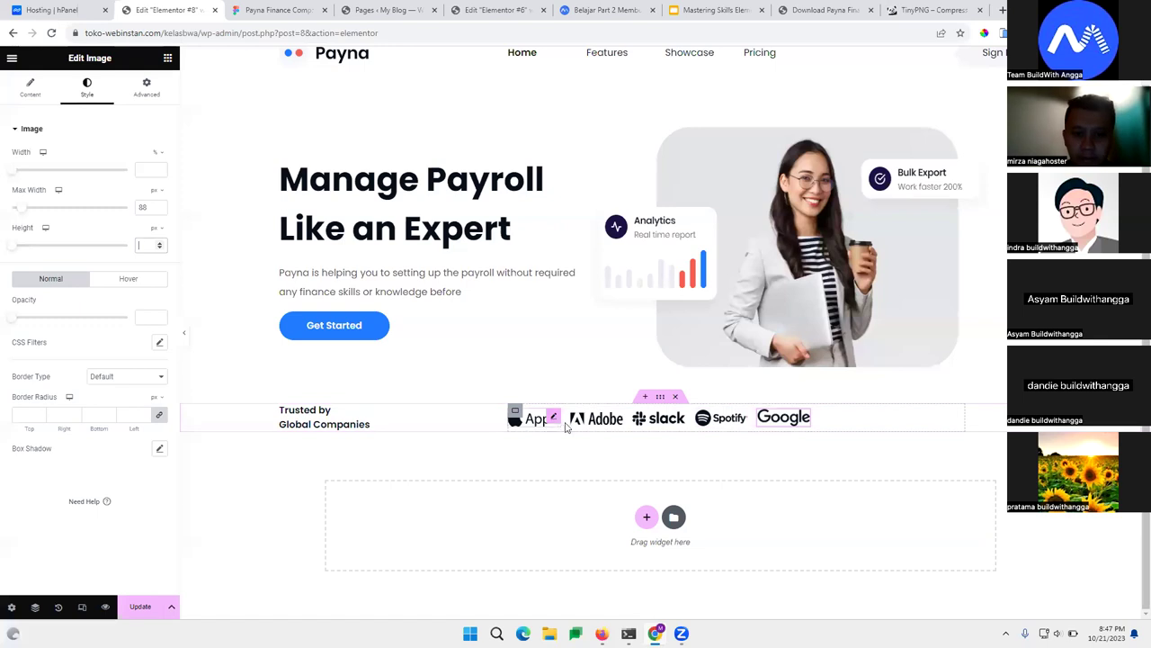
# Step: Give the logos container a 50 gap and Justify Content End
pyautogui.click(303, 9)
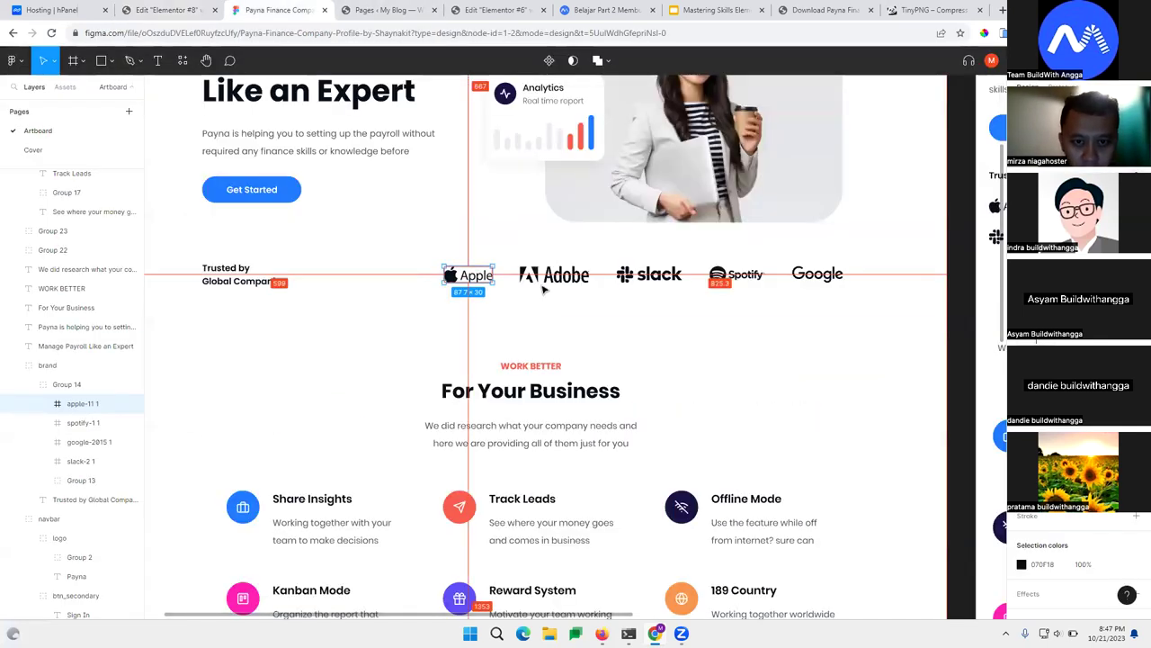
pyautogui.hotkey('ctrl', 'shift', 'Tab')
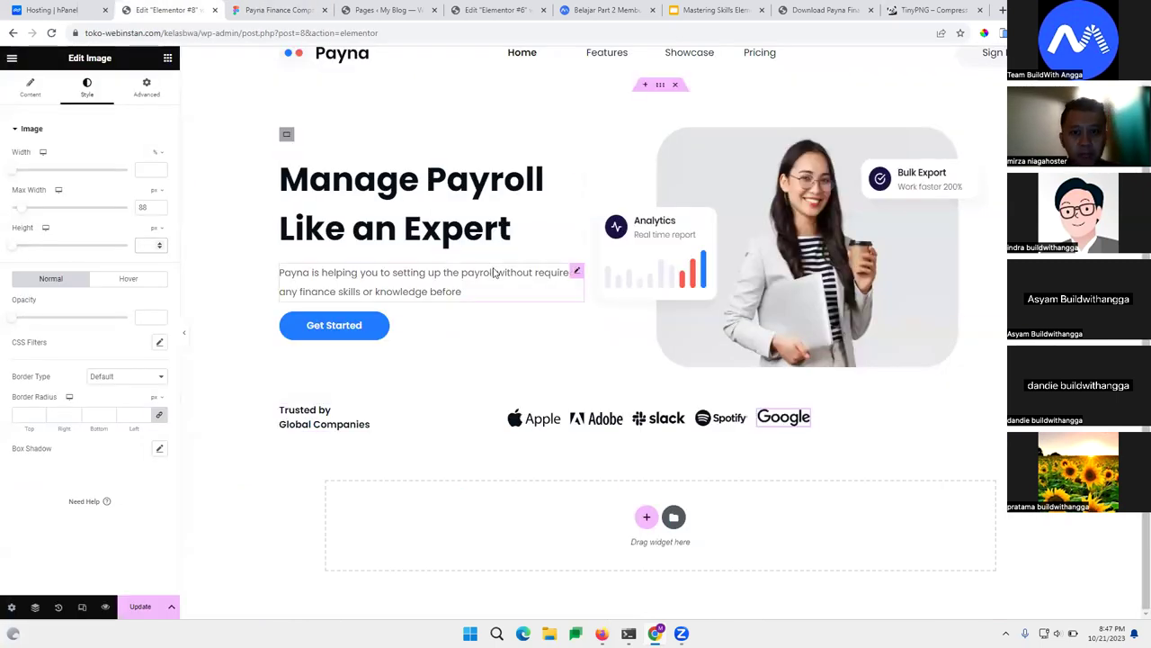
pyautogui.click(511, 417)
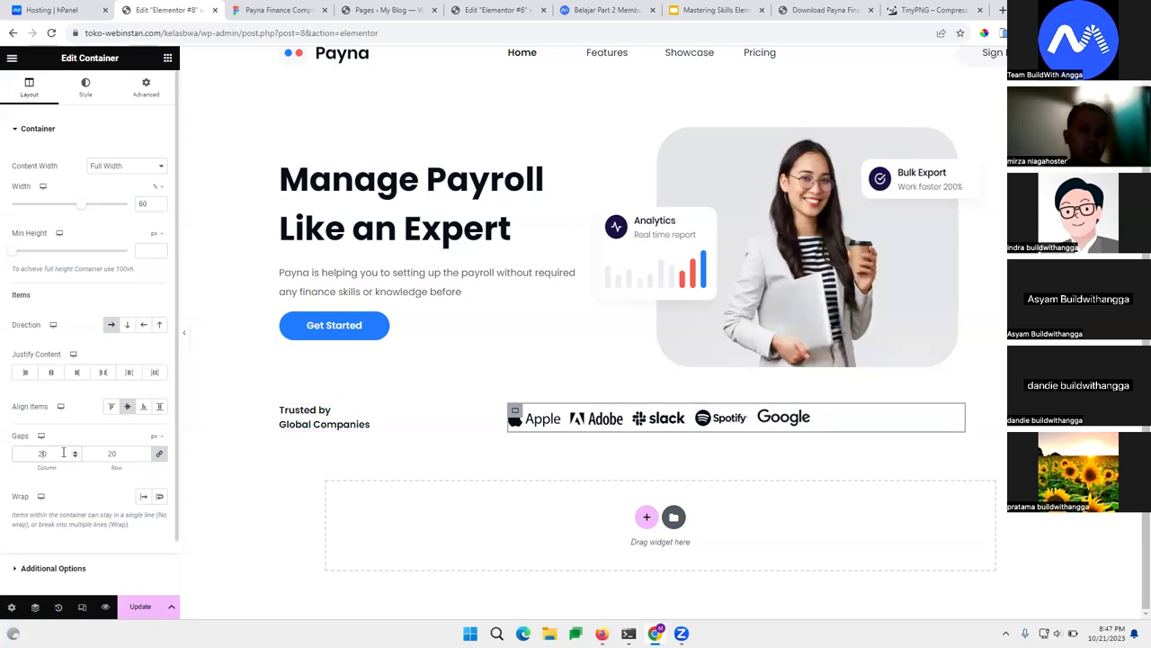
pyautogui.write('50')
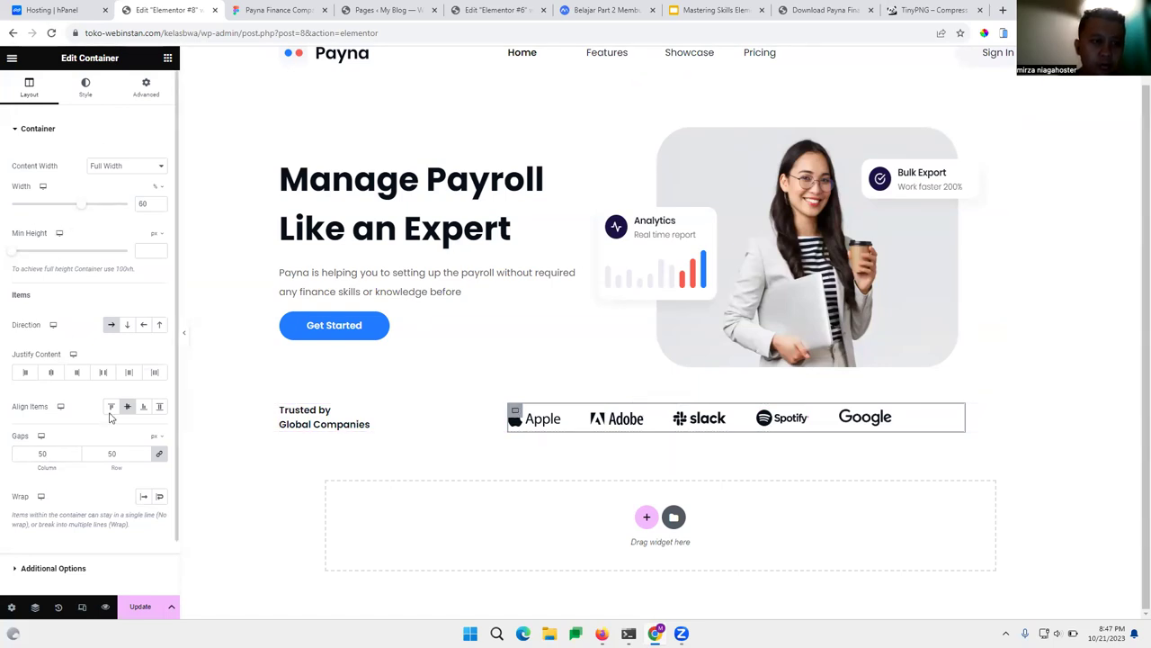
pyautogui.click(81, 376)
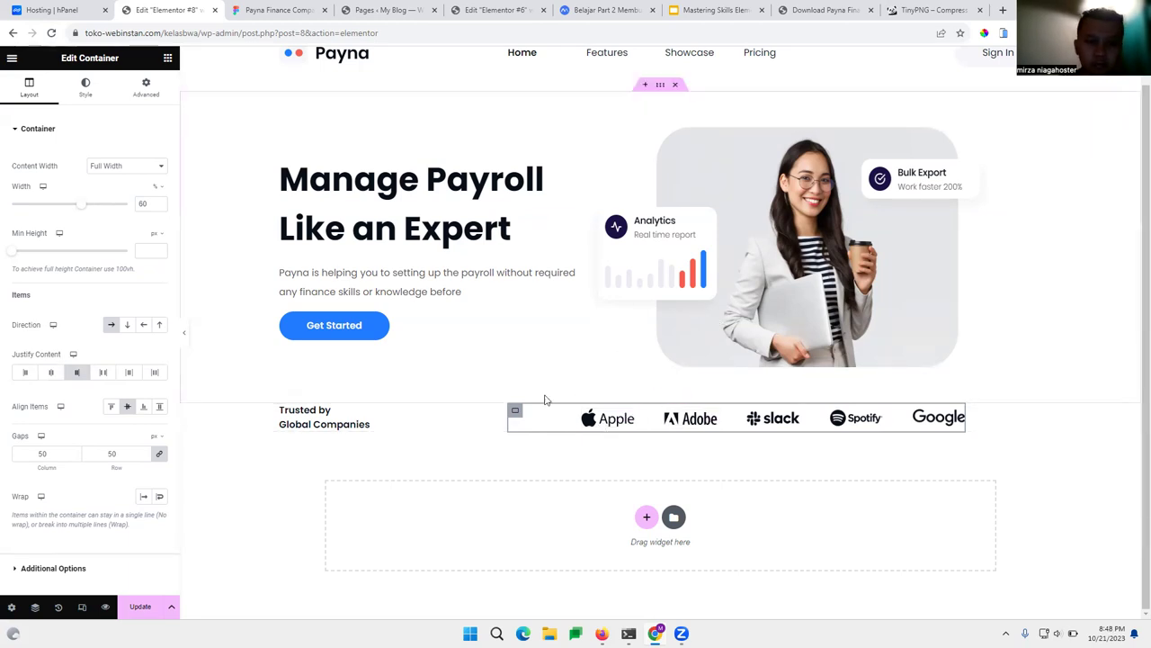
pyautogui.click(279, 10)
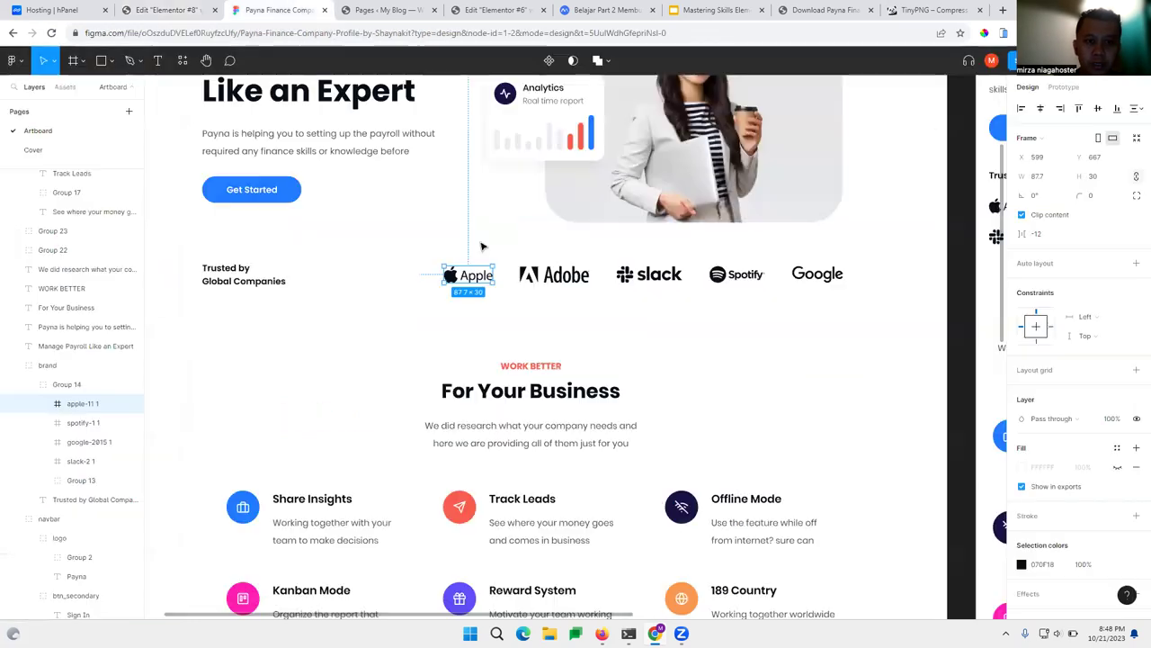
pyautogui.click(554, 274)
pyautogui.rightClick(555, 274)
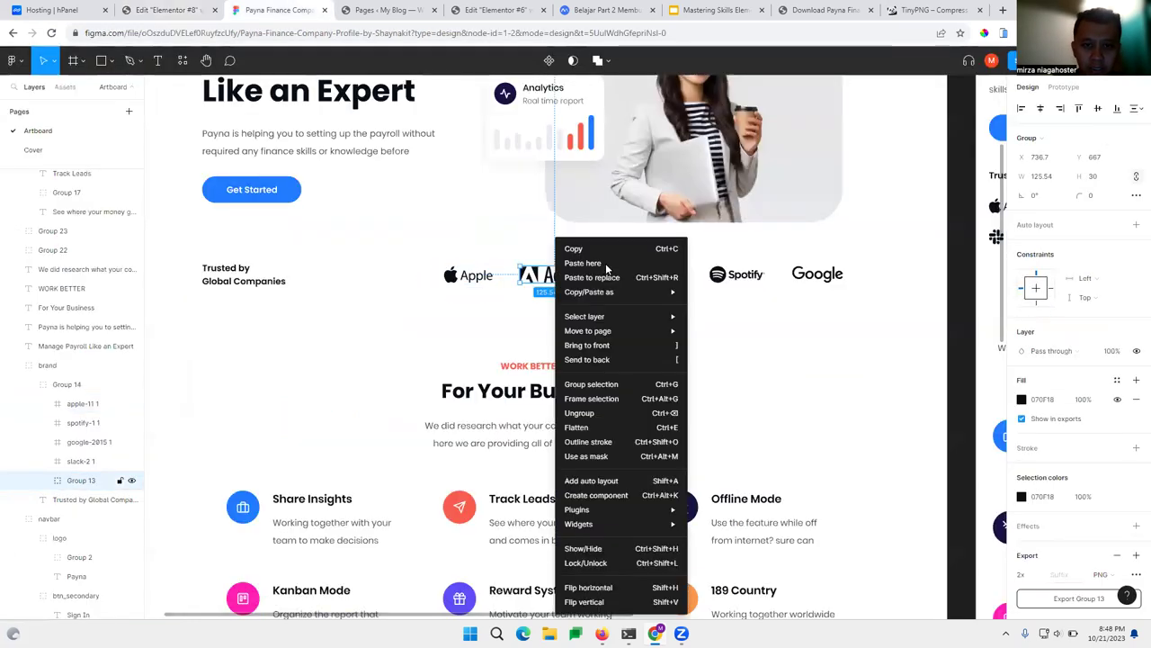
pyautogui.click(527, 244)
pyautogui.press('alt')
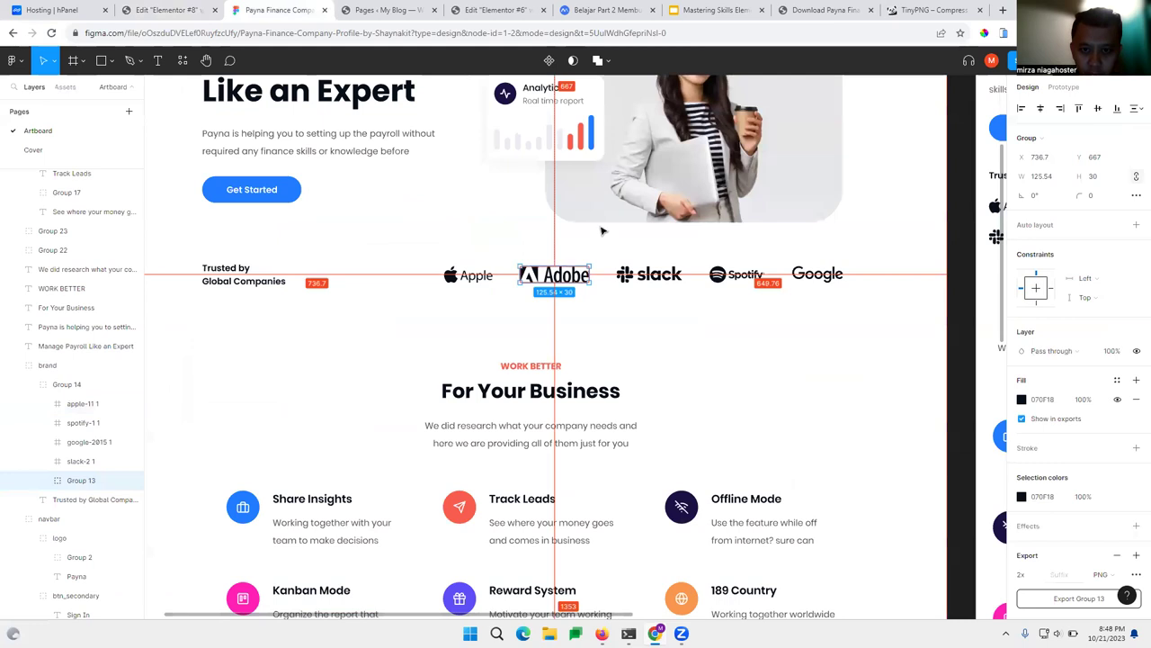
pyautogui.click(243, 270)
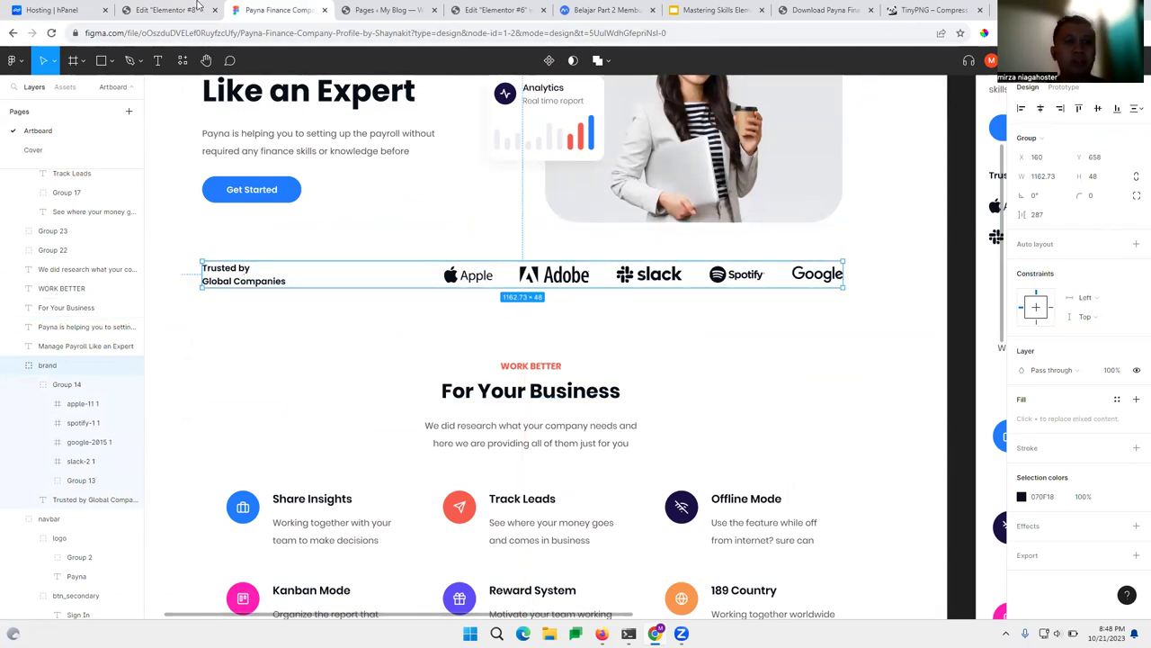
pyautogui.click(198, 7)
pyautogui.click(141, 103)
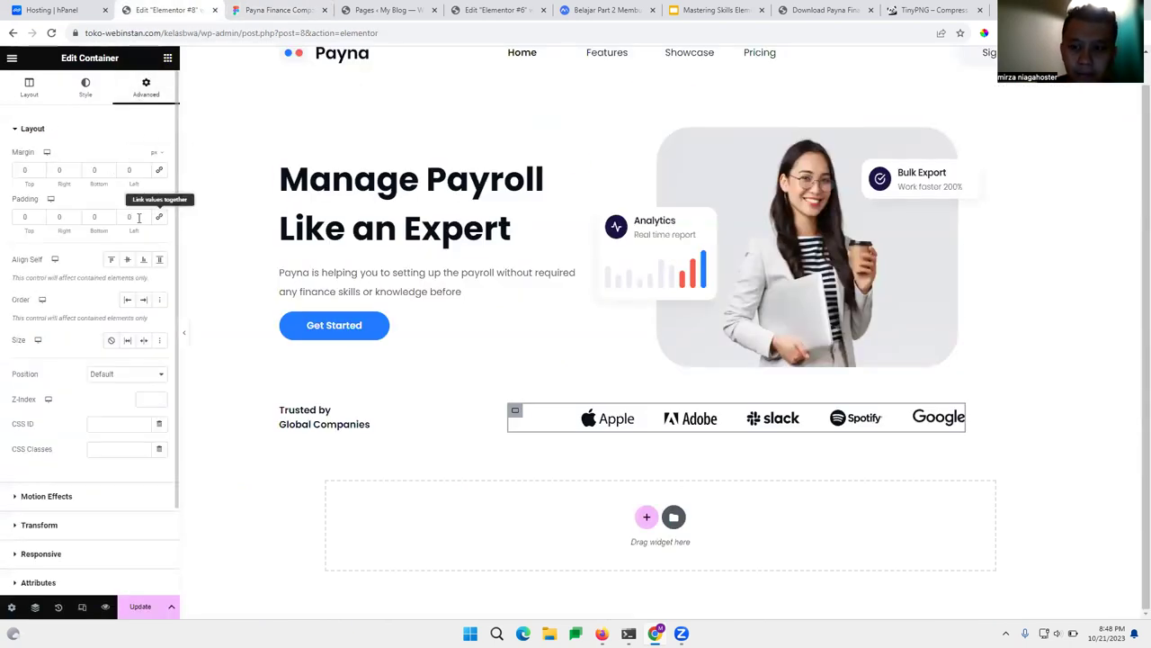
# Step: Set the logo strip's top and bottom padding to 20
pyautogui.write('20')
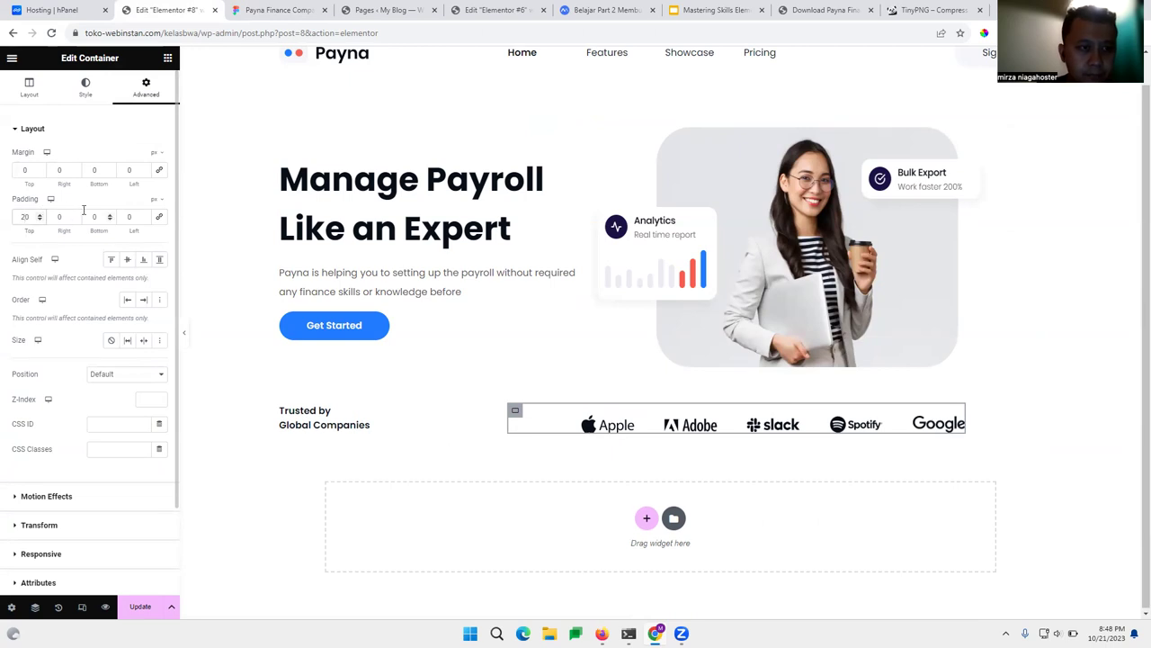
pyautogui.click(87, 213)
pyautogui.write('20')
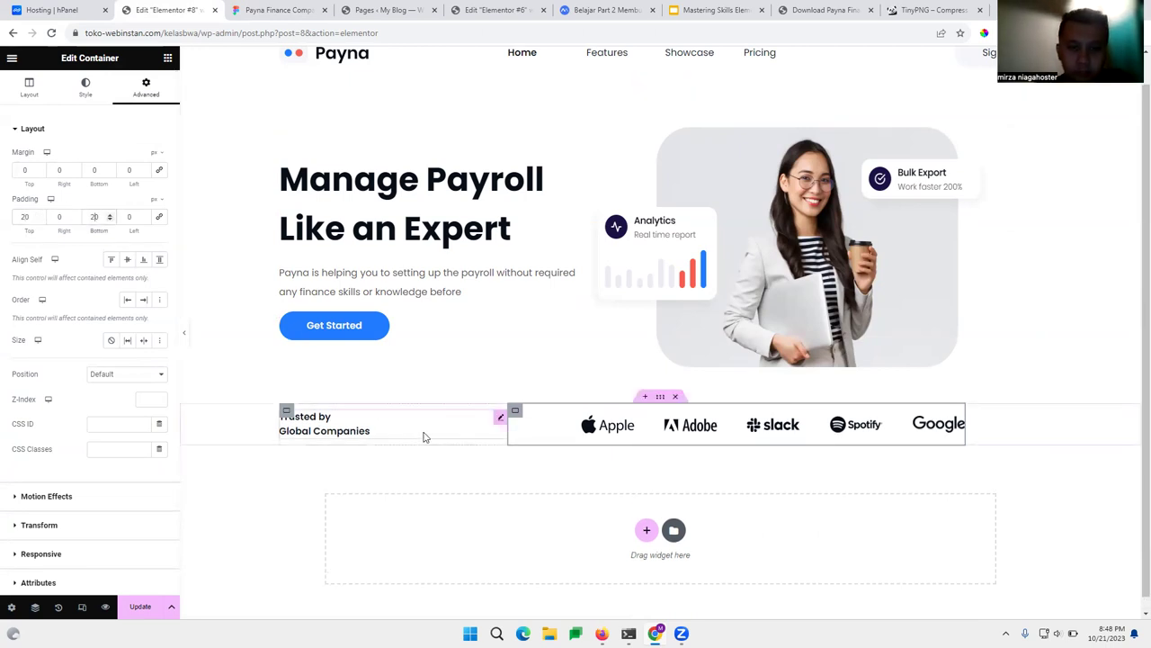
# Step: Select the full-width logo row and start a new section beneath it
pyautogui.click(659, 401)
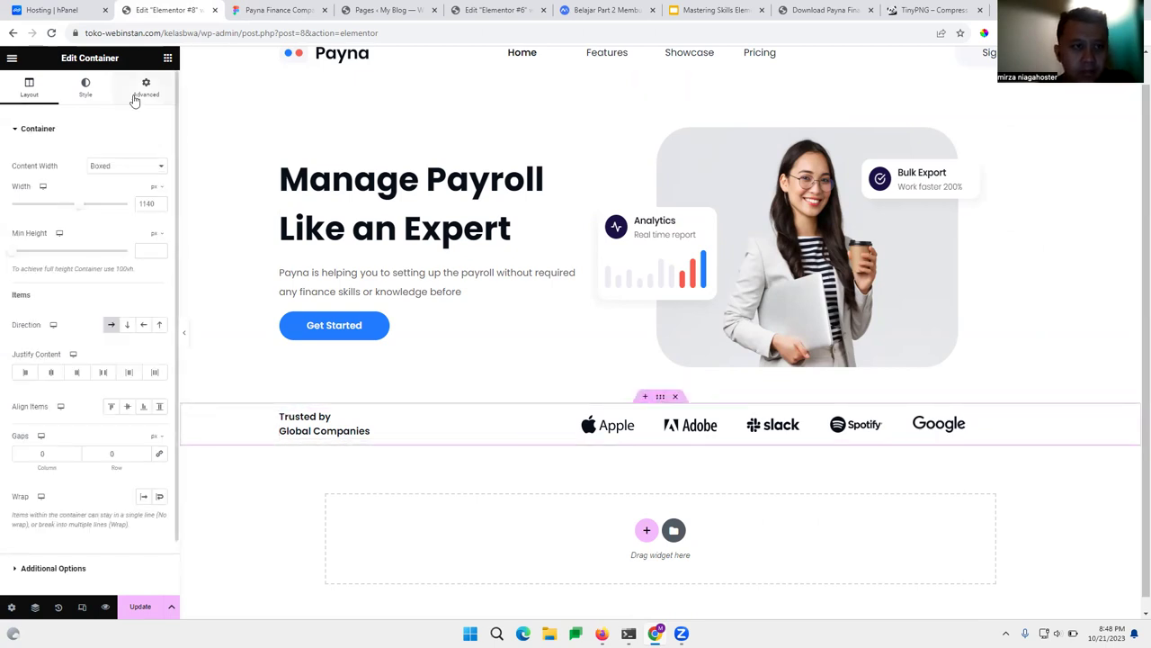
pyautogui.click(135, 98)
pyautogui.scroll(-1, 707, 455)
pyautogui.click(647, 516)
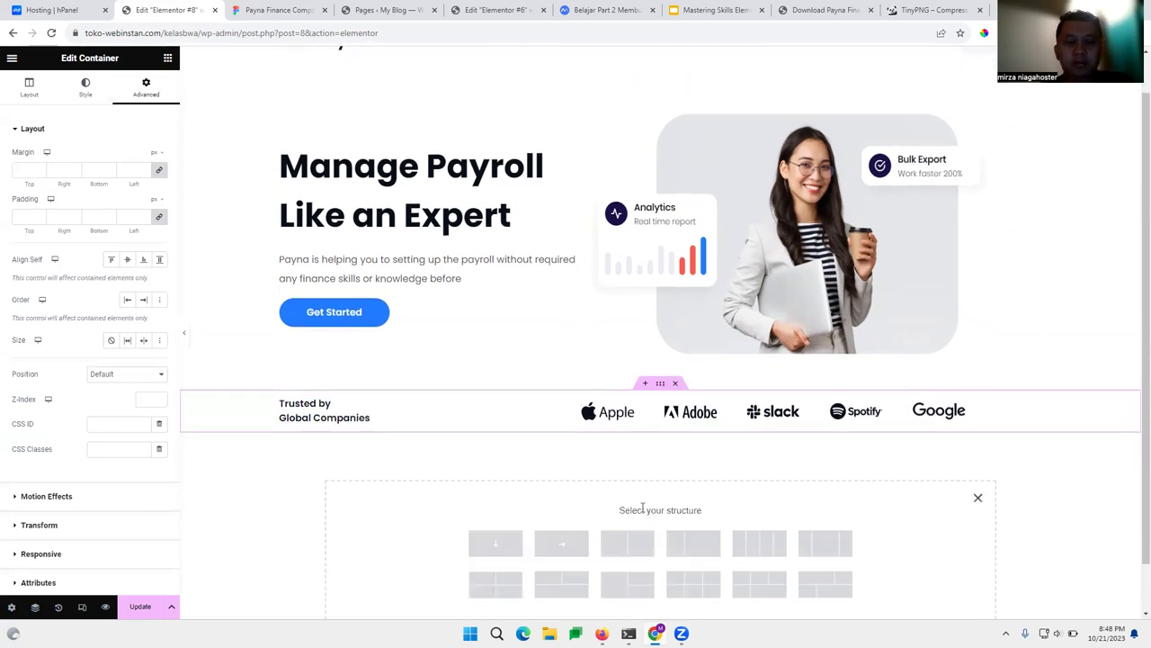
# Step: Review the next Figma section, then choose the single-column structure for the new section
pyautogui.scroll(-1, 469, 463)
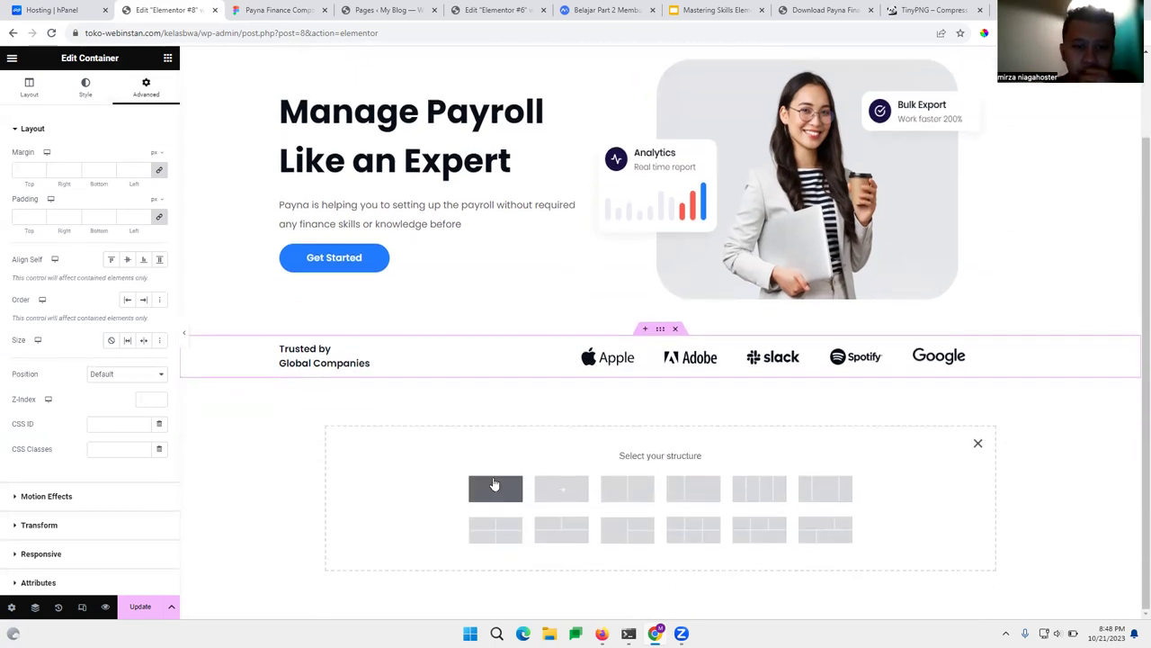
pyautogui.click(279, 10)
pyautogui.scroll(-4, 528, 306)
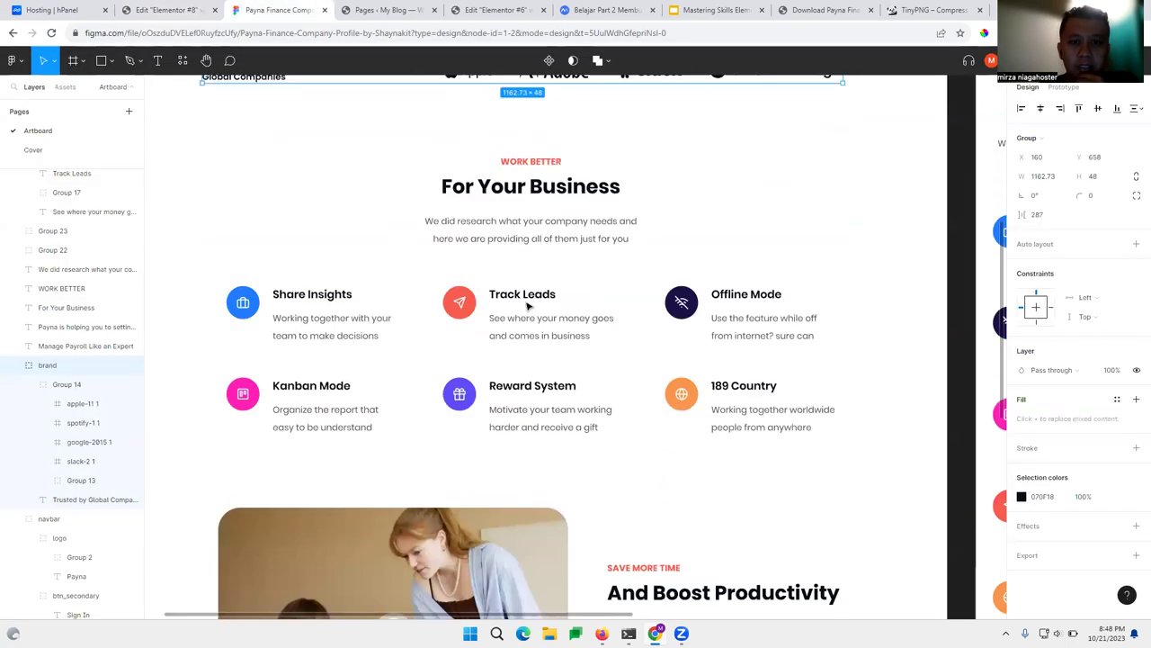
pyautogui.scroll(-3, 528, 303)
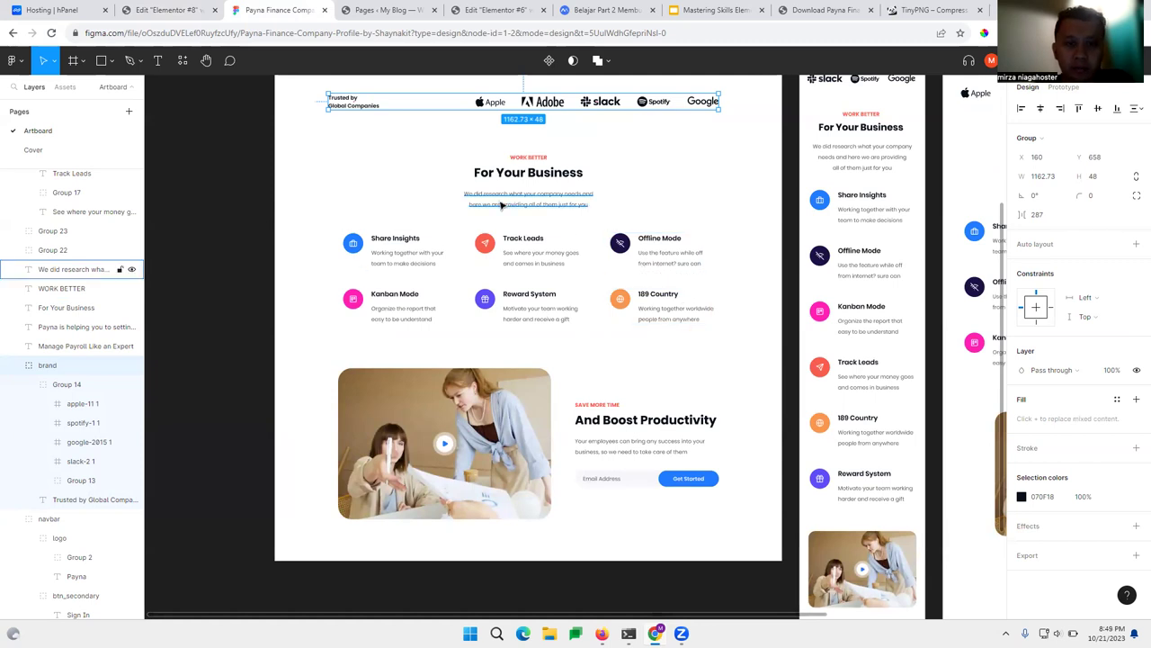
pyautogui.click(162, 10)
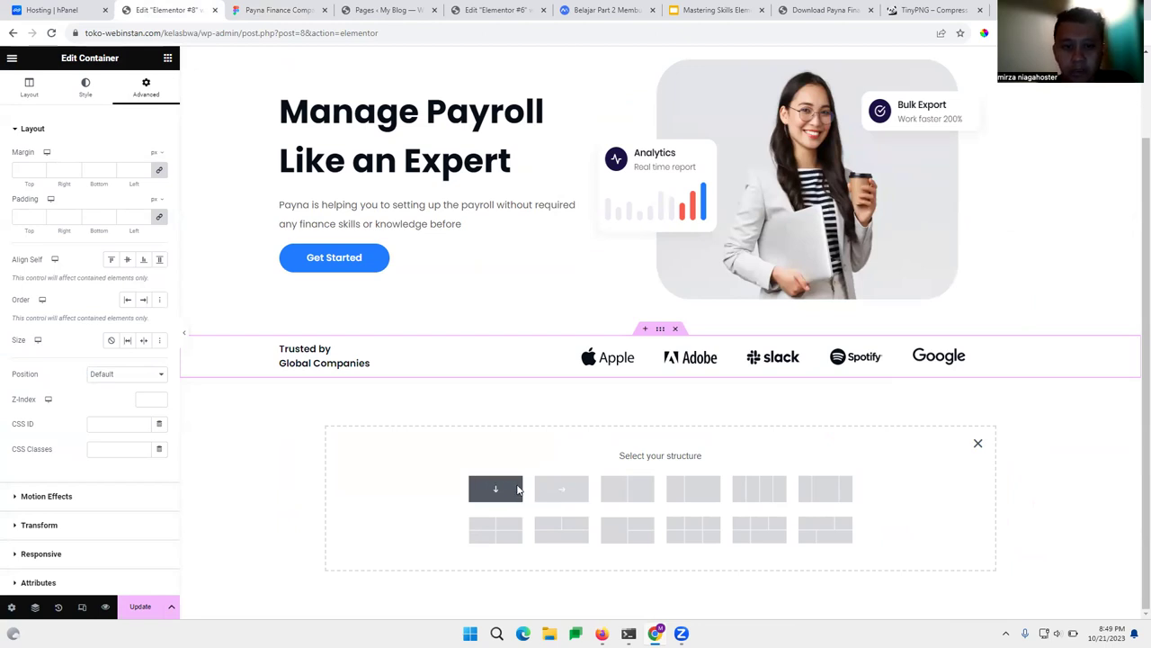
pyautogui.click(518, 489)
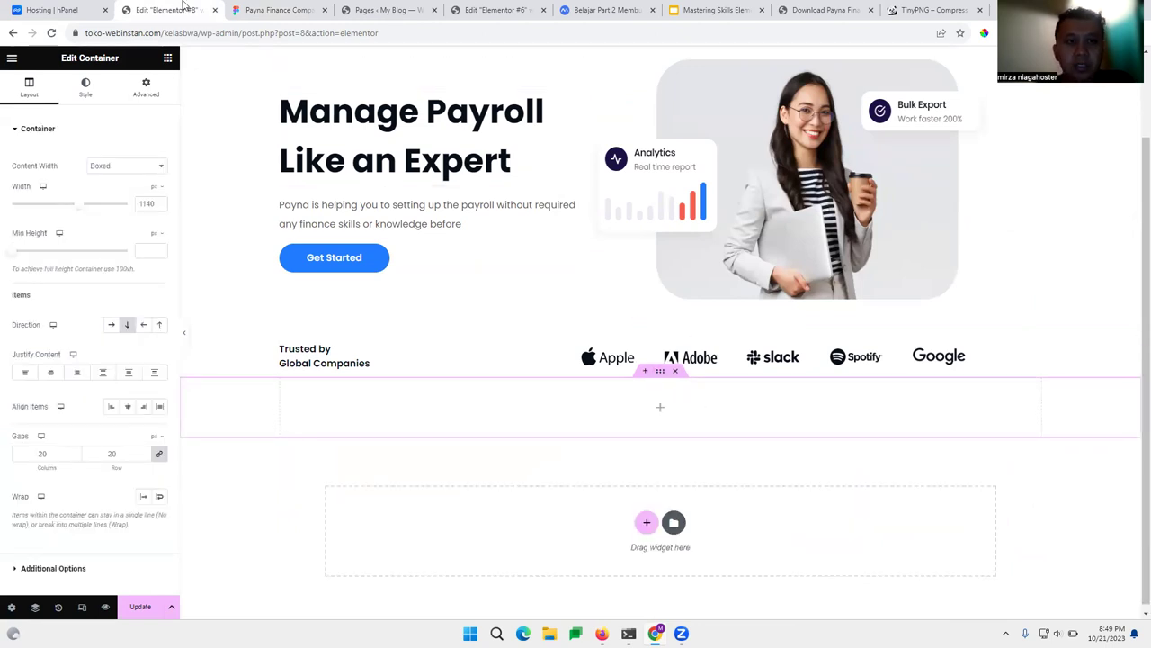
# Step: Inspect the WORK BETTER label and description paragraph in the Figma design
pyautogui.click(277, 10)
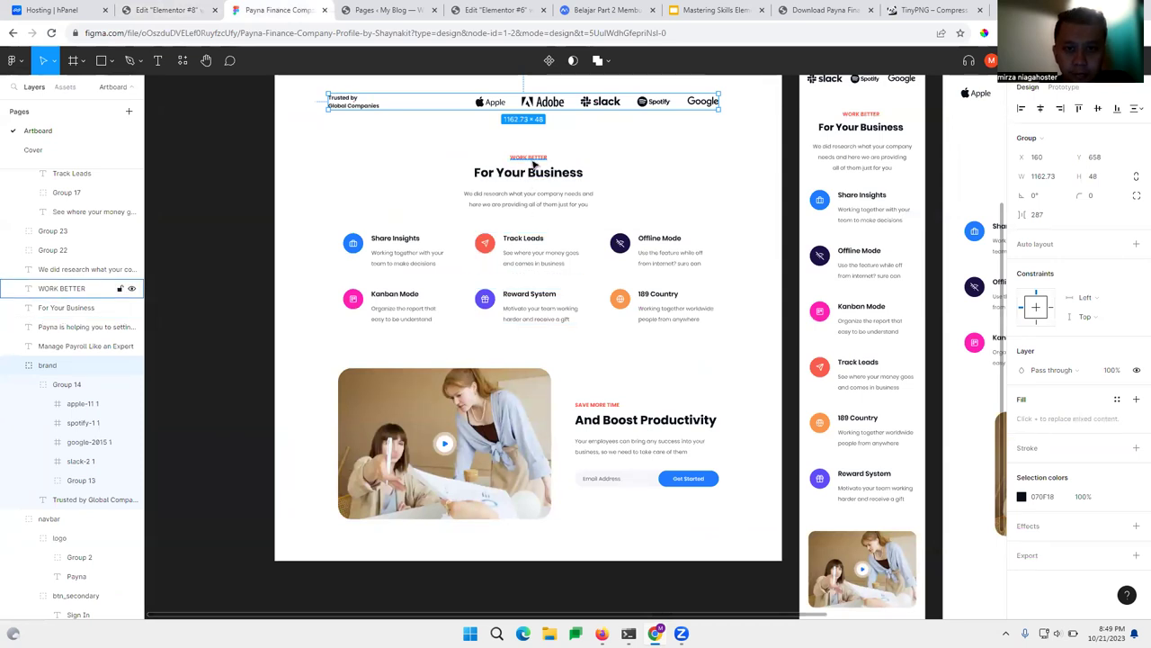
pyautogui.click(534, 160)
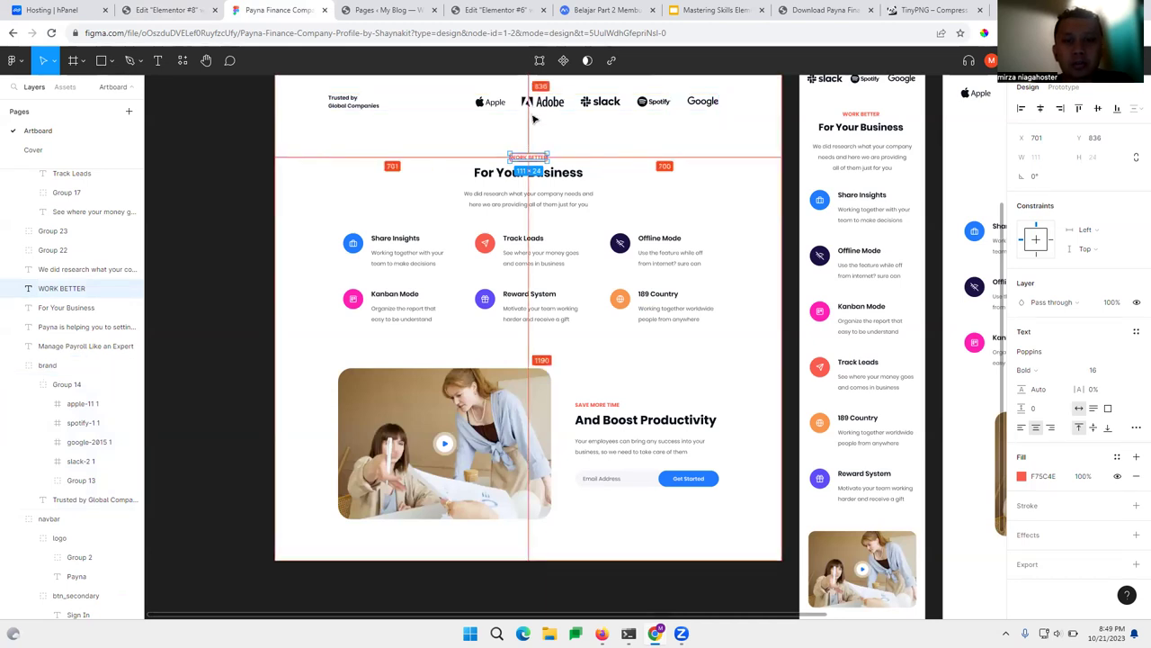
pyautogui.click(531, 200)
pyautogui.click(169, 10)
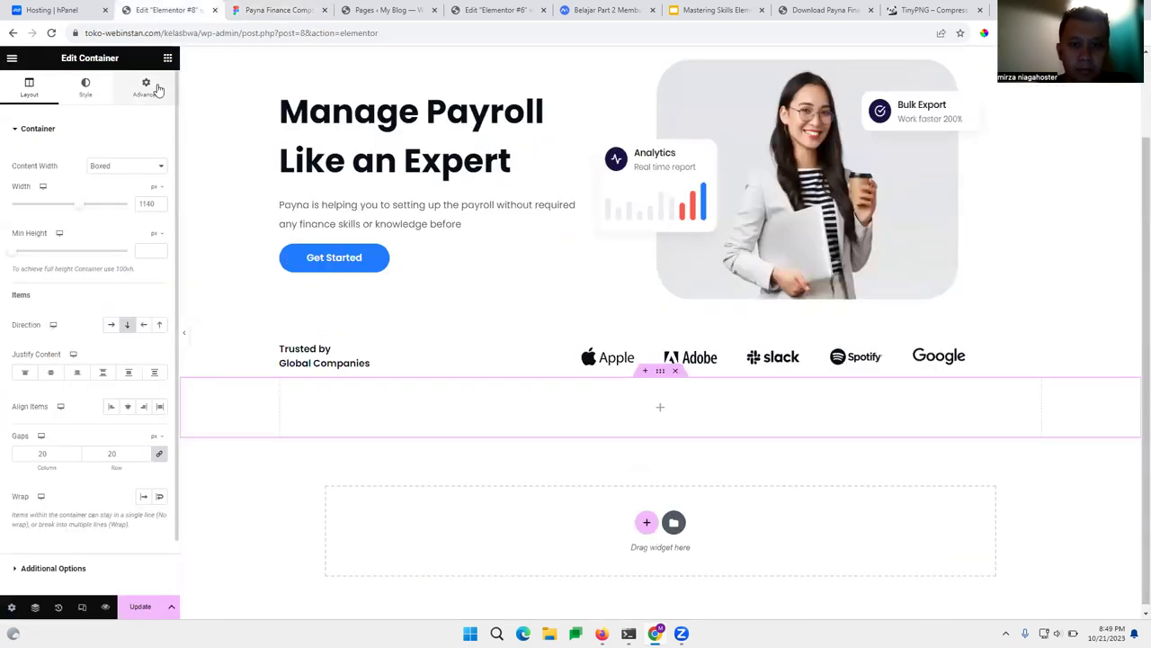
# Step: Set the new container's padding to 100 top and 70 bottom
pyautogui.click(151, 87)
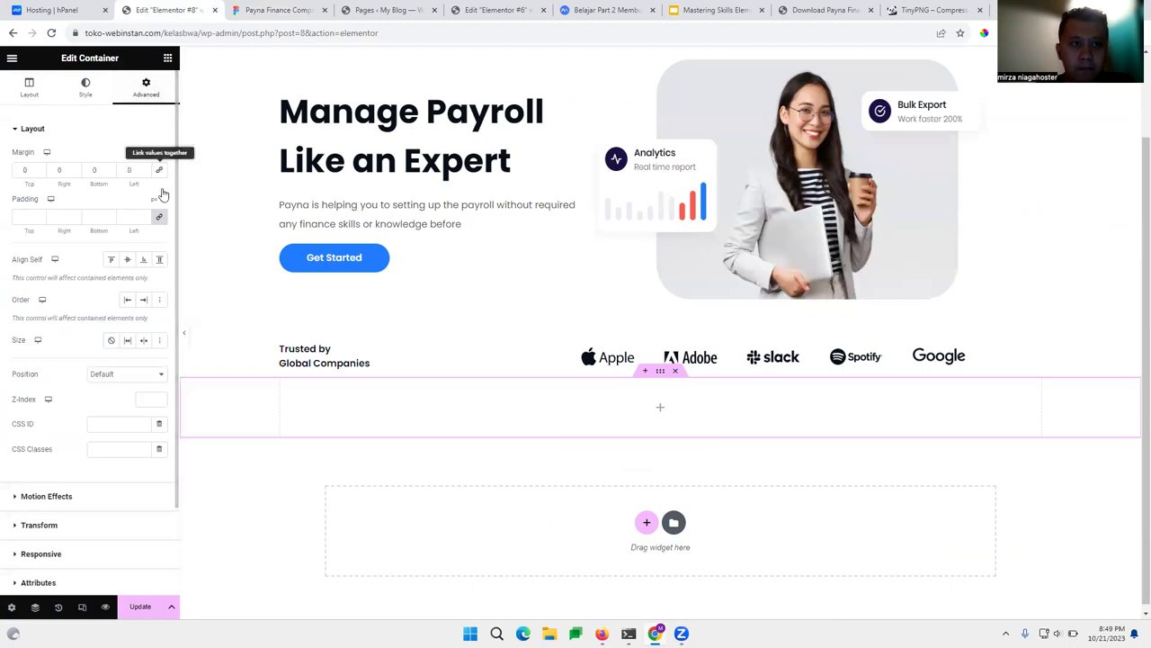
pyautogui.click(27, 212)
pyautogui.write('100')
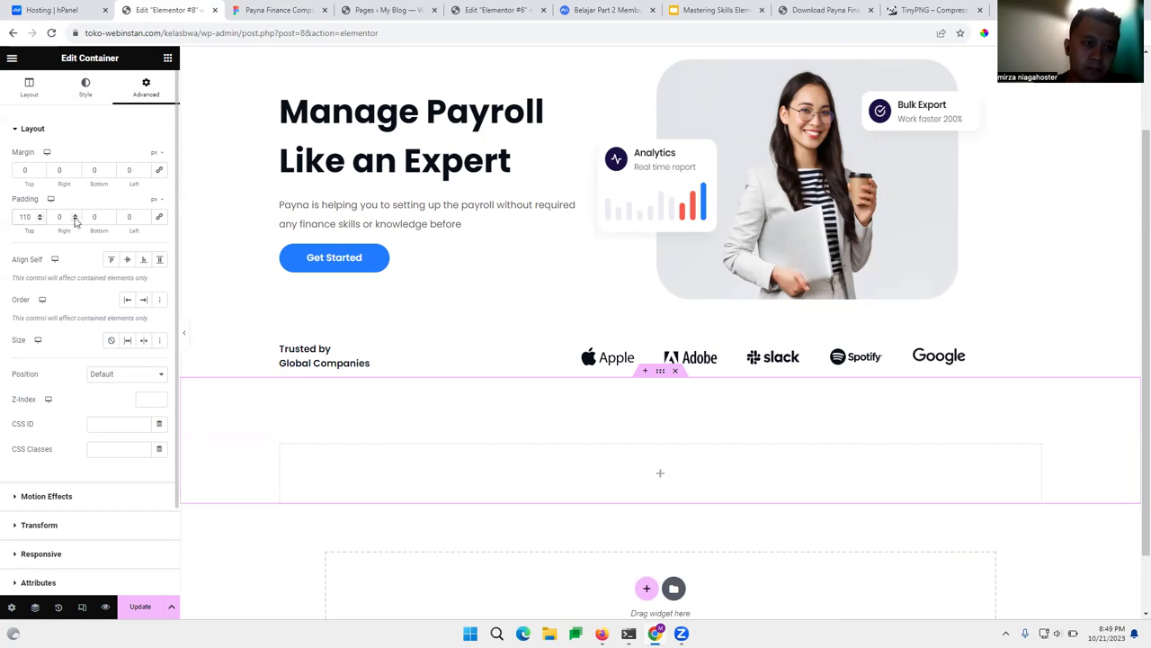
pyautogui.click(93, 217)
pyautogui.write('70')
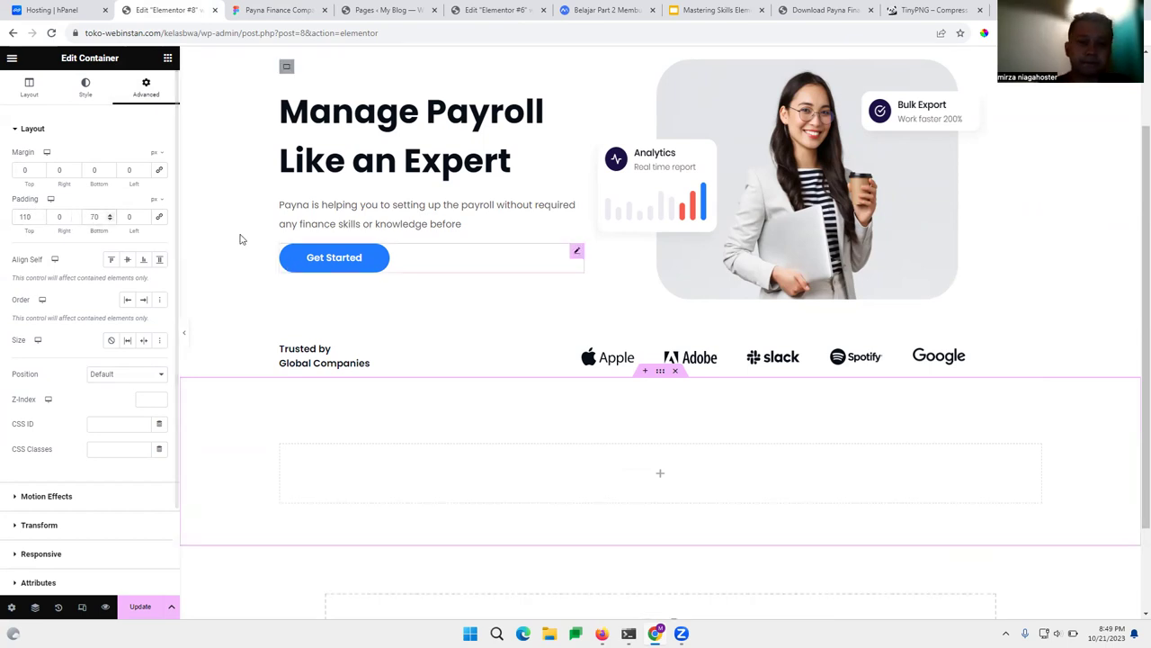
# Step: Center the container's contents with Justify Content and Align Items Center
pyautogui.click(169, 60)
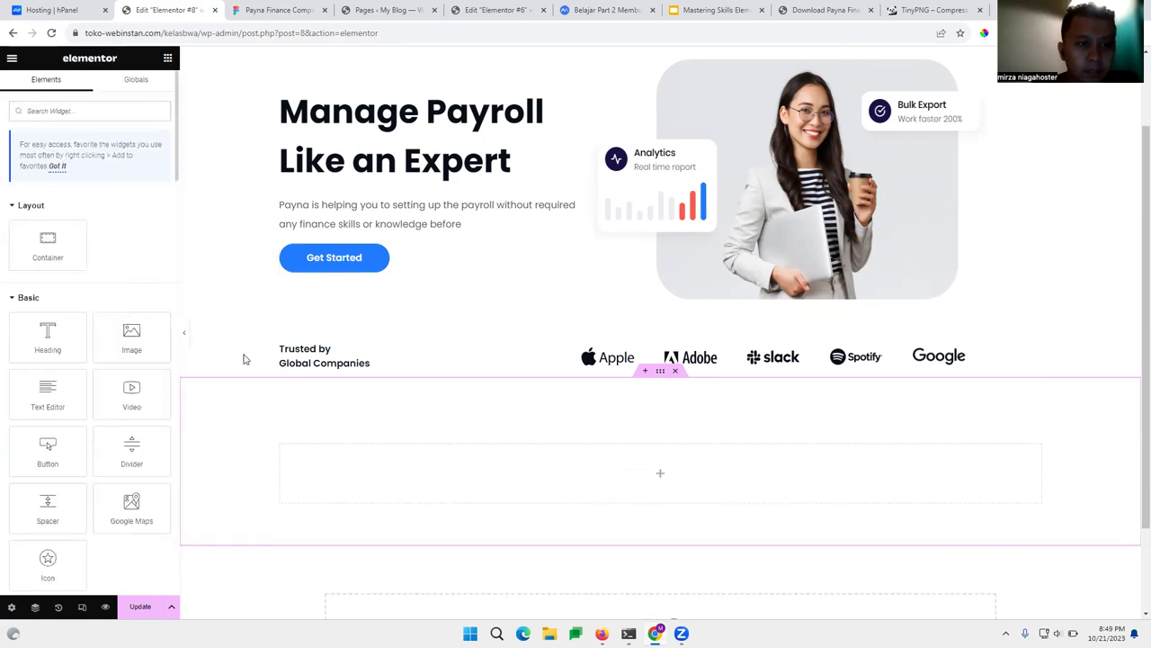
pyautogui.click(661, 372)
pyautogui.click(29, 85)
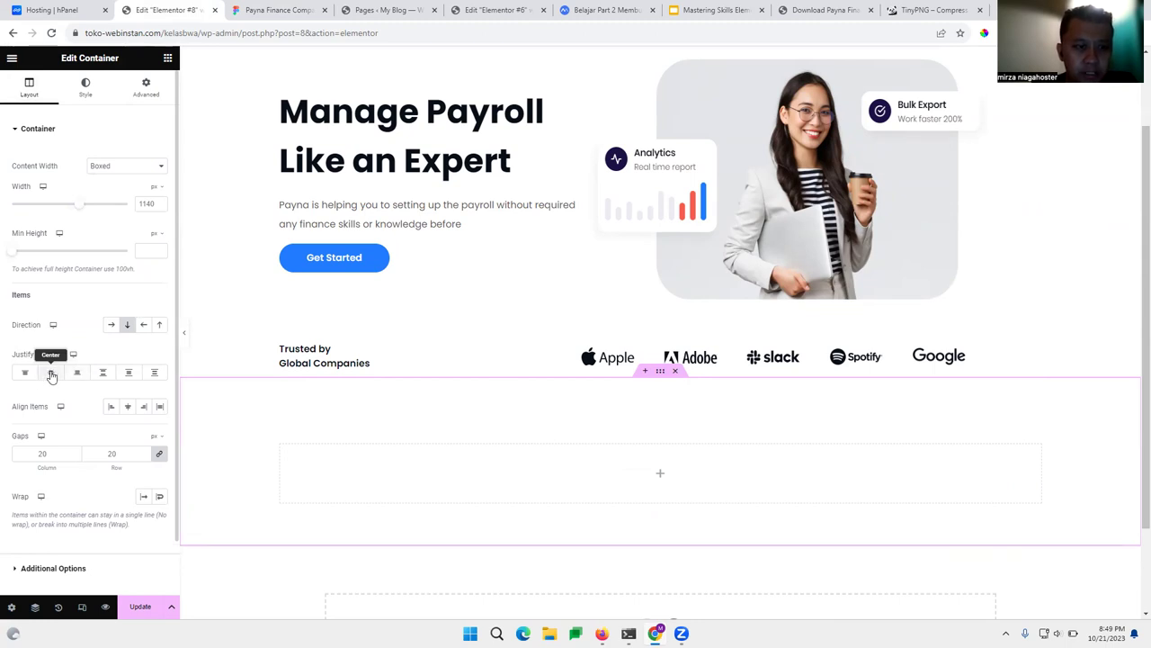
pyautogui.click(50, 373)
pyautogui.click(128, 406)
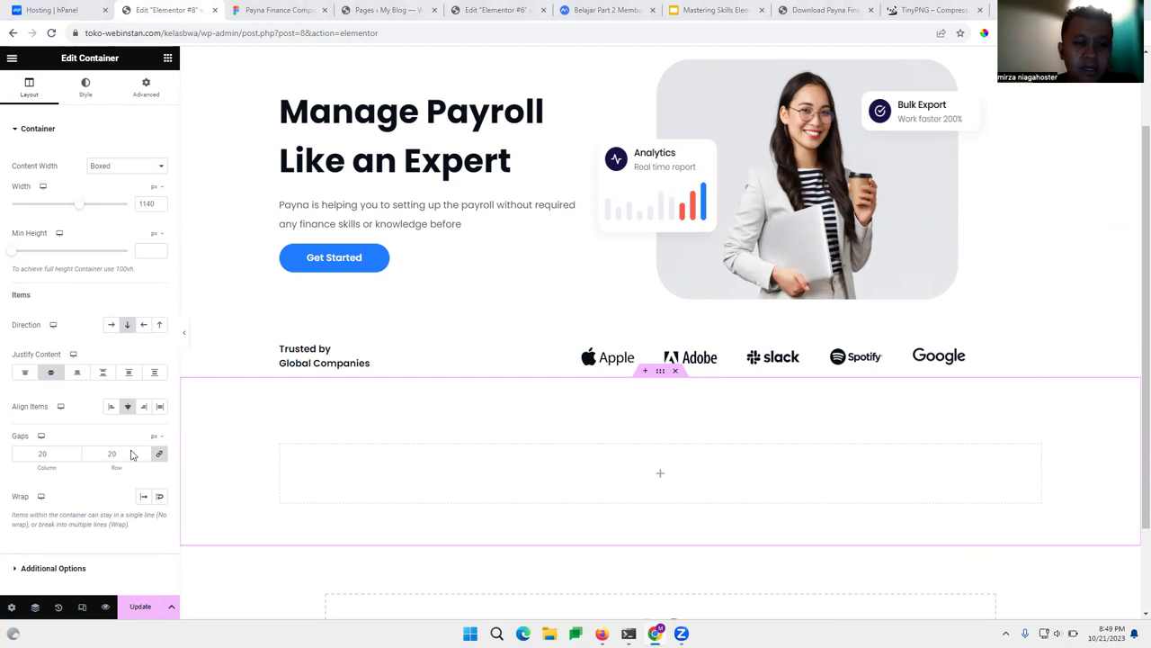
# Step: Measure the spacing between WORK BETTER and For Your Business in Figma
pyautogui.click(265, 9)
pyautogui.click(532, 173)
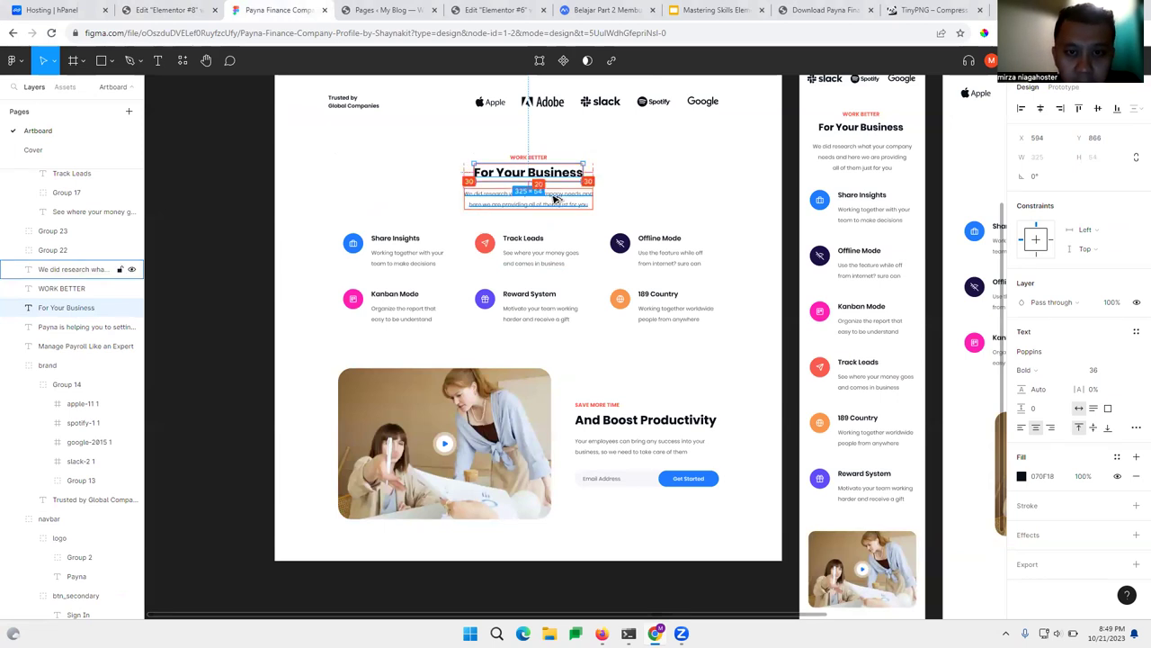
pyautogui.click(541, 156)
pyautogui.press('alt')
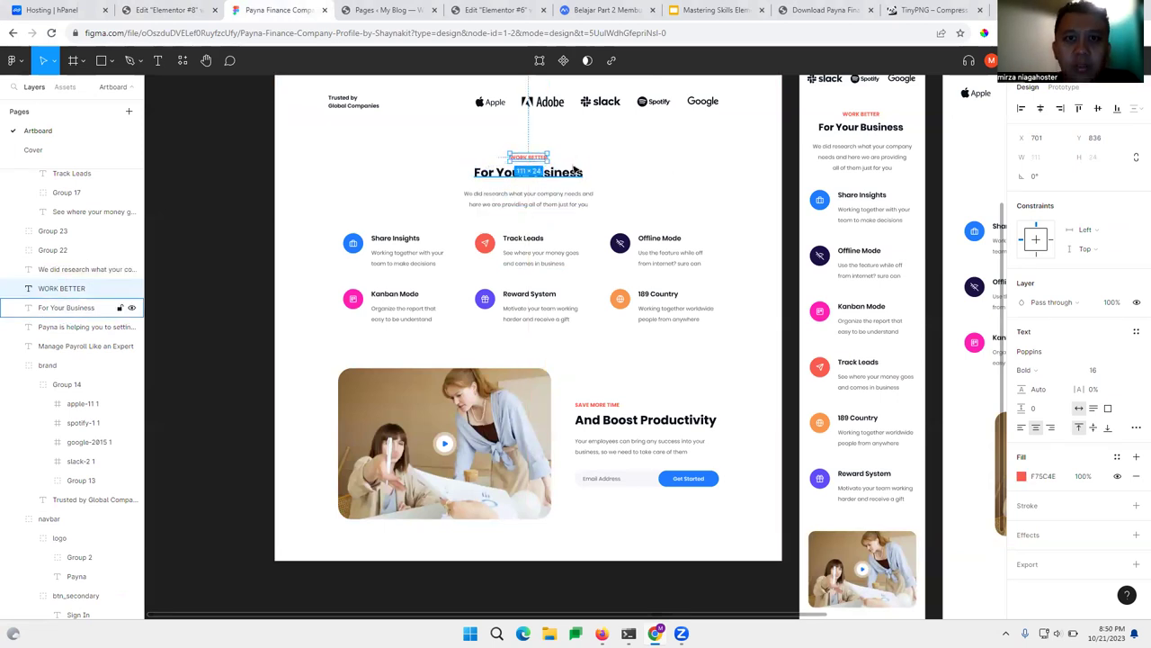
pyautogui.click(166, 9)
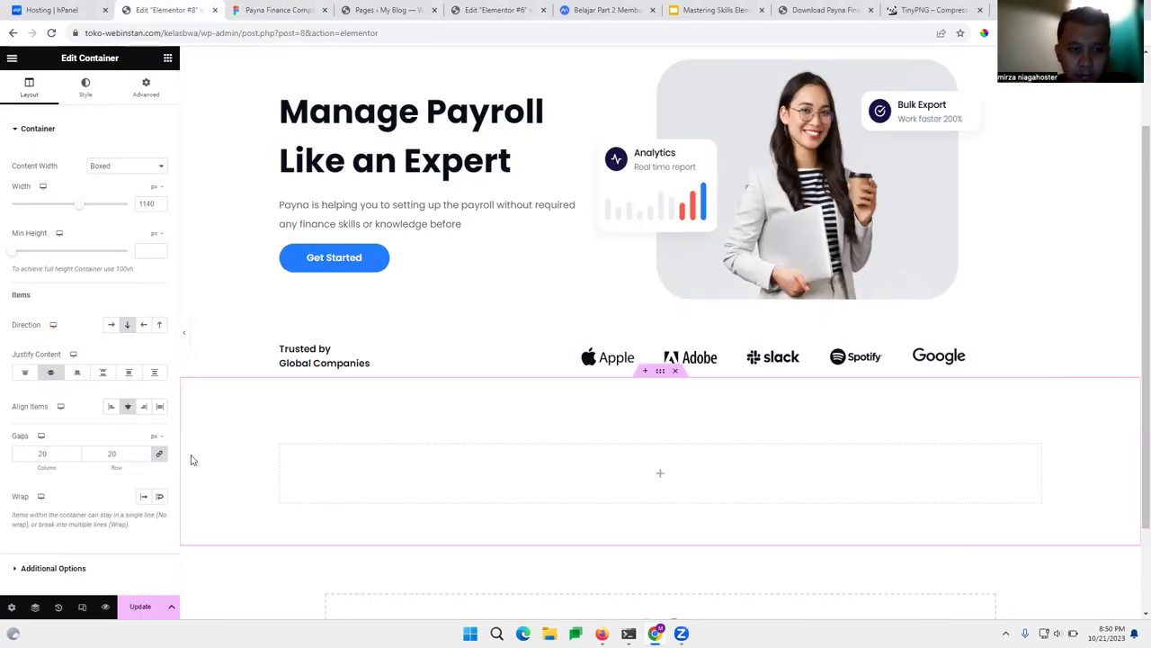
pyautogui.scroll(-1, 481, 470)
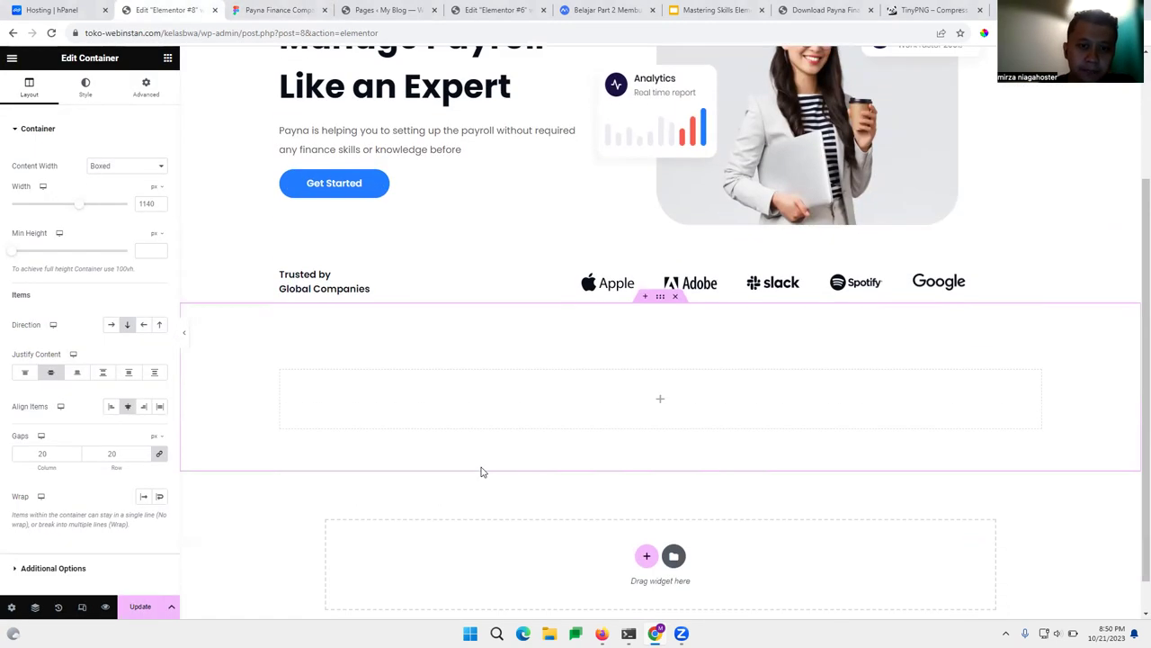
# Step: Add two Heading widgets and a Text Editor widget to the empty section
pyautogui.click(167, 58)
pyautogui.moveTo(67, 329); pyautogui.dragTo(471, 416)
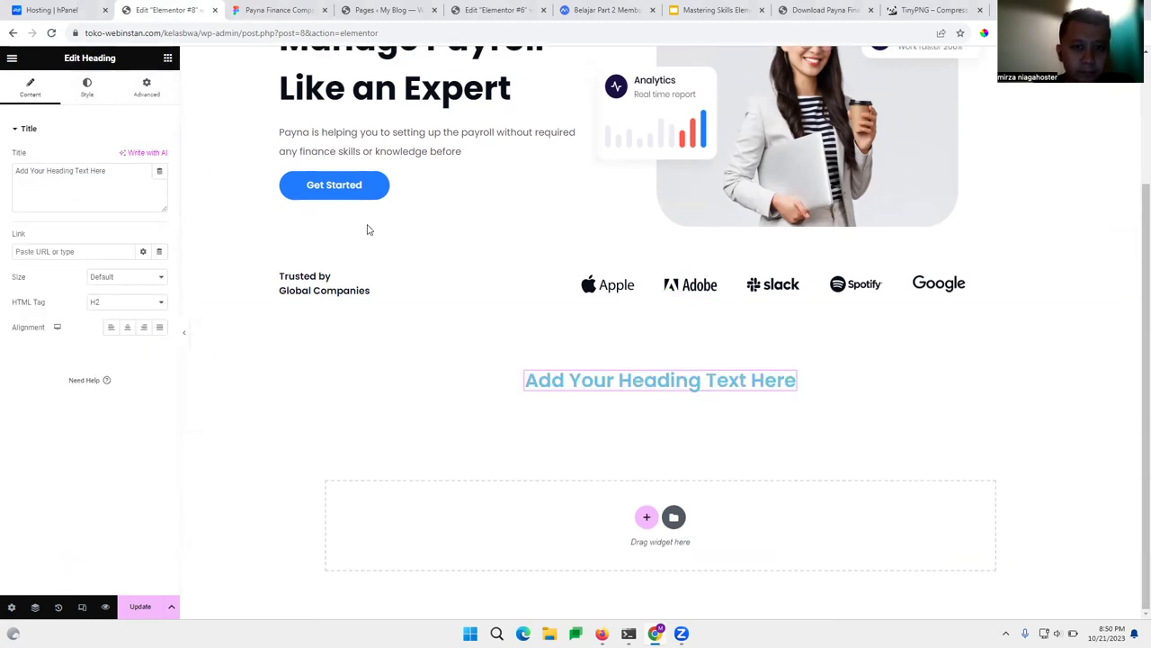
pyautogui.hotkey('ctrl', 'd')
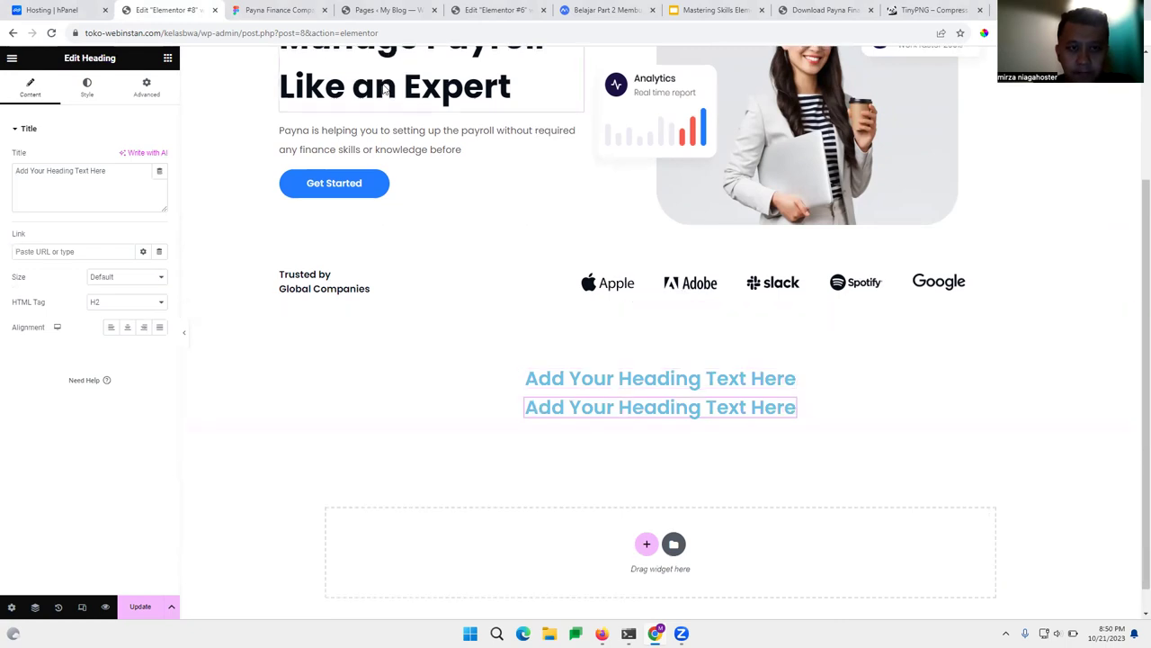
pyautogui.click(166, 58)
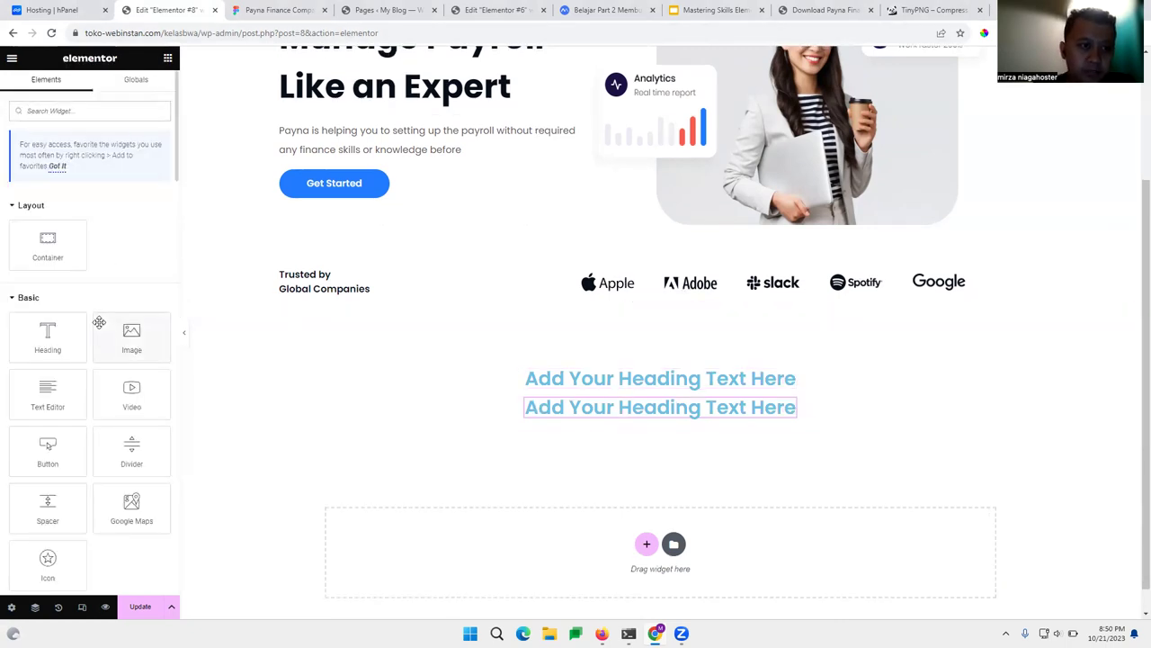
pyautogui.moveTo(51, 397); pyautogui.dragTo(630, 415)
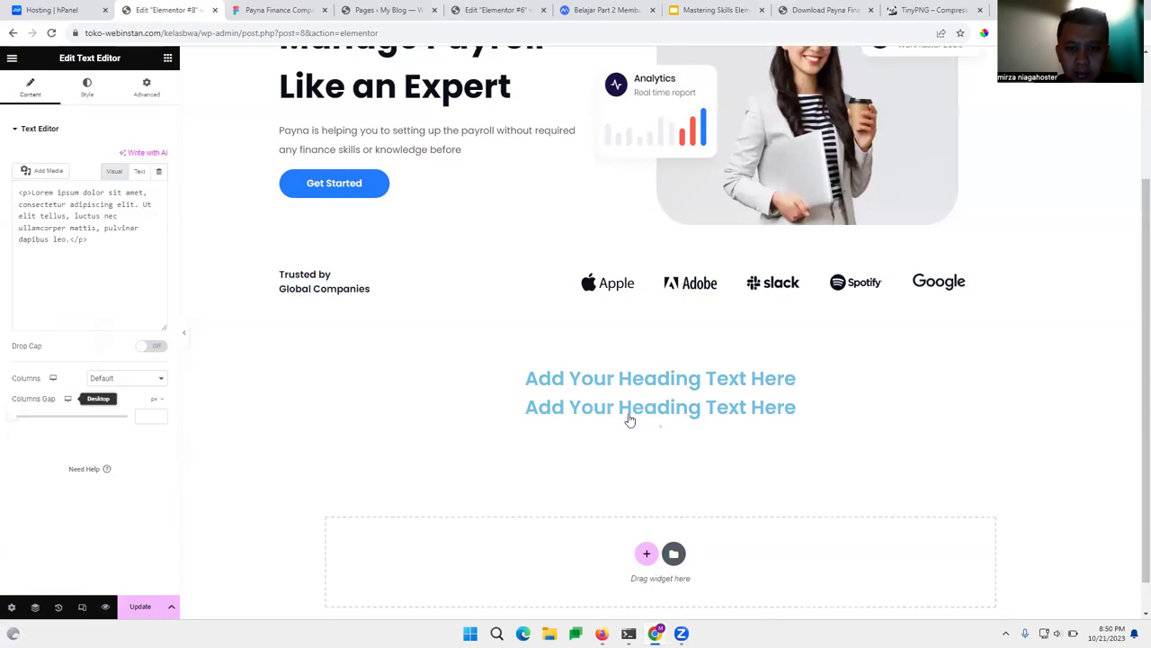
# Step: Replace the Text Editor's Lorem placeholder with the Figma company-research description
pyautogui.click(270, 10)
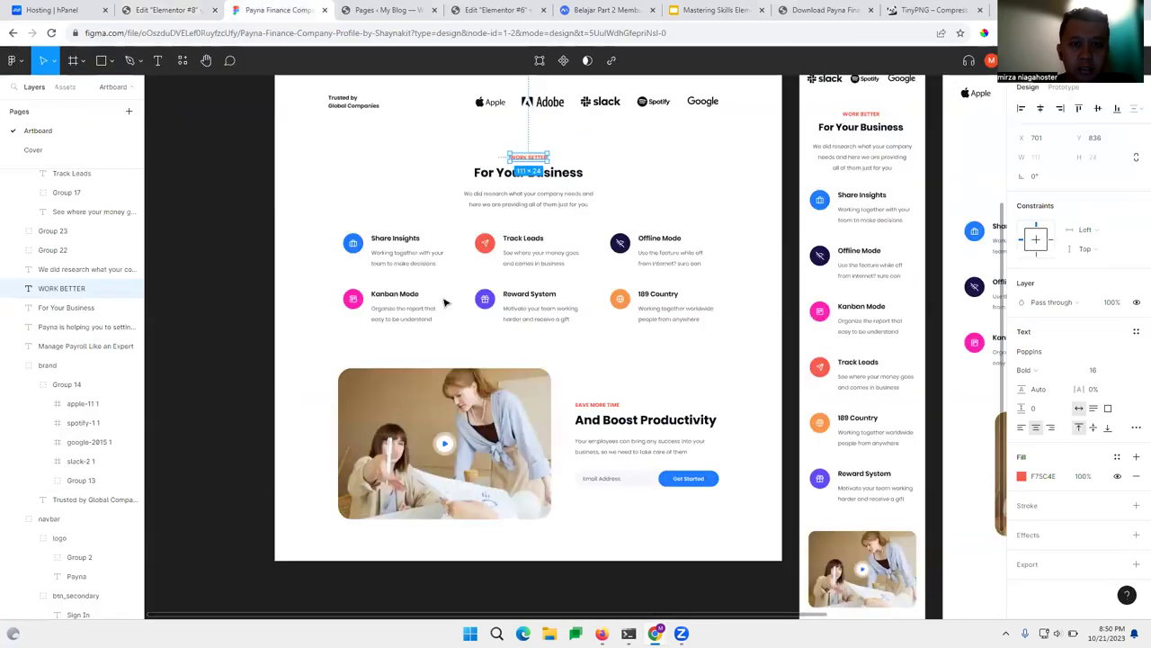
pyautogui.click(531, 195)
pyautogui.doubleClick(530, 196)
pyautogui.hotkey('ctrl', 'c')
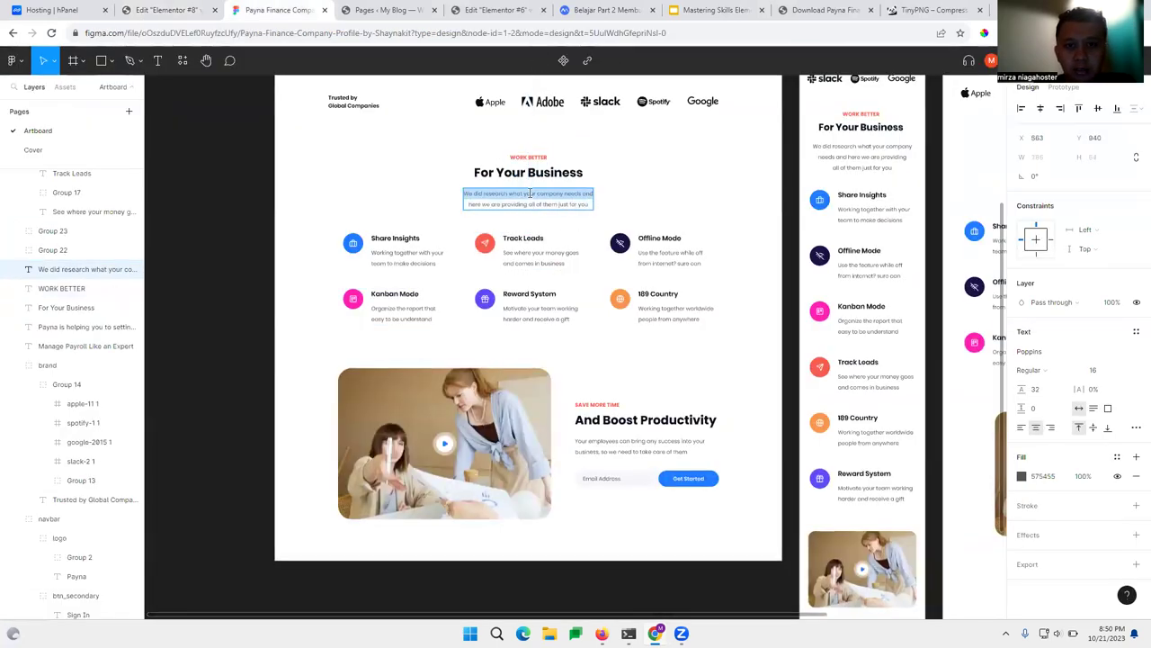
pyautogui.click(191, 9)
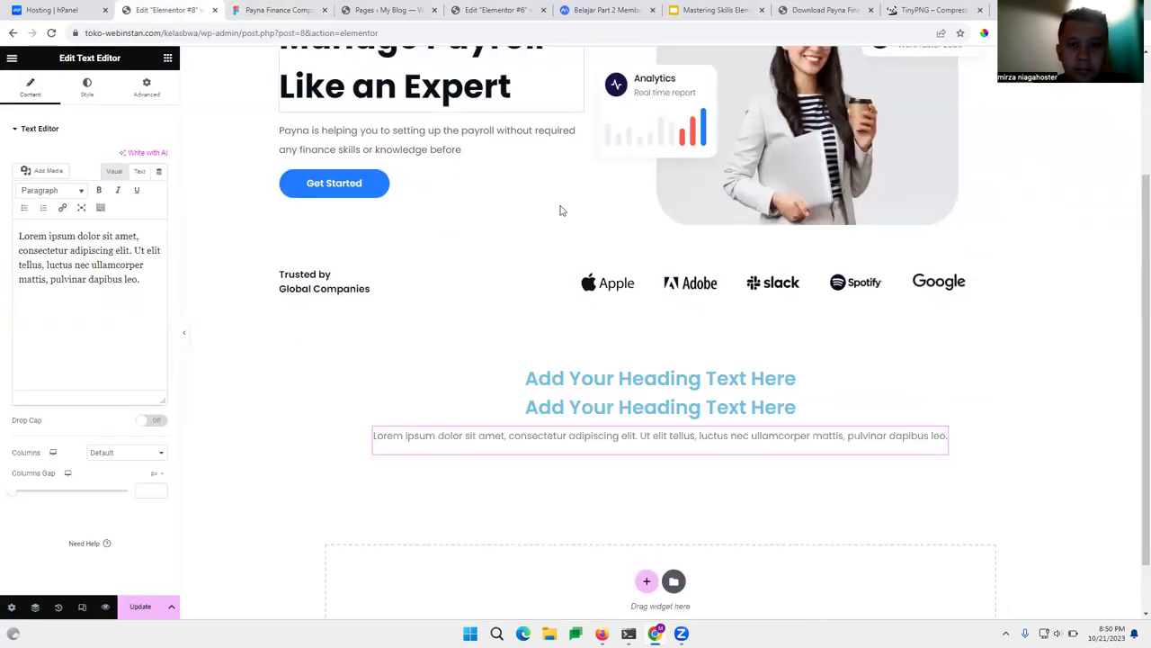
pyautogui.click(139, 171)
pyautogui.click(122, 247)
pyautogui.hotkey('ctrl', 'a')
pyautogui.hotkey('ctrl', 'v')
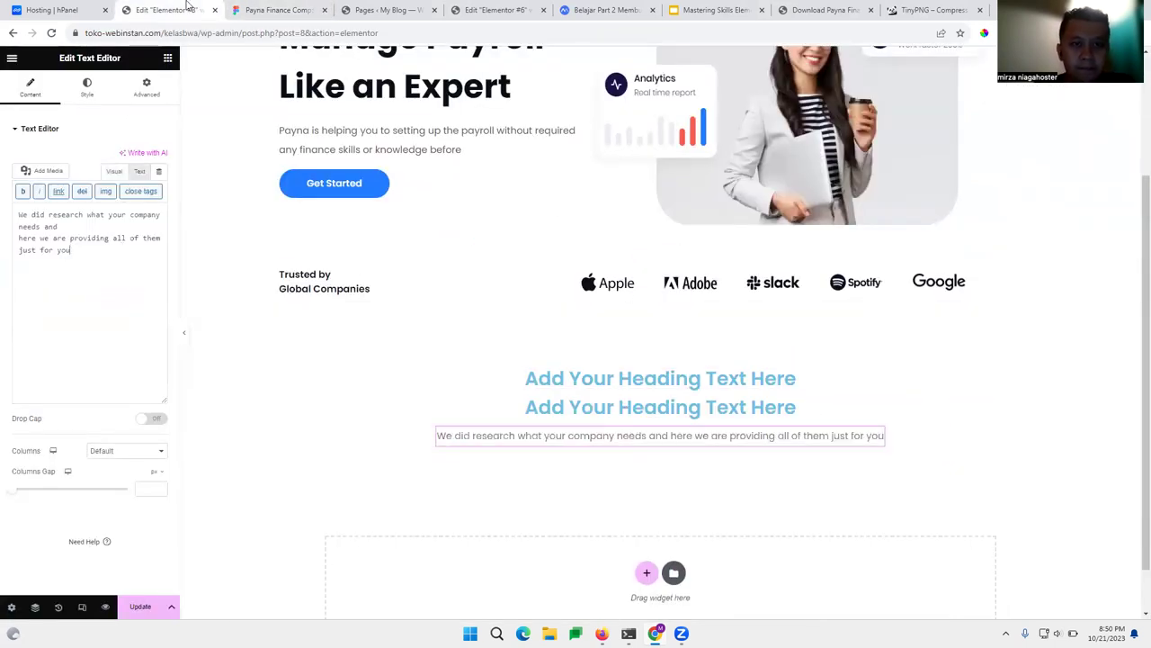
# Step: Set the second heading's title to 'For Your Business' copied from Figma
pyautogui.click(271, 12)
pyautogui.doubleClick(520, 172)
pyautogui.hotkey('ctrl', 'a')
pyautogui.hotkey('ctrl', 'c')
pyautogui.click(205, 10)
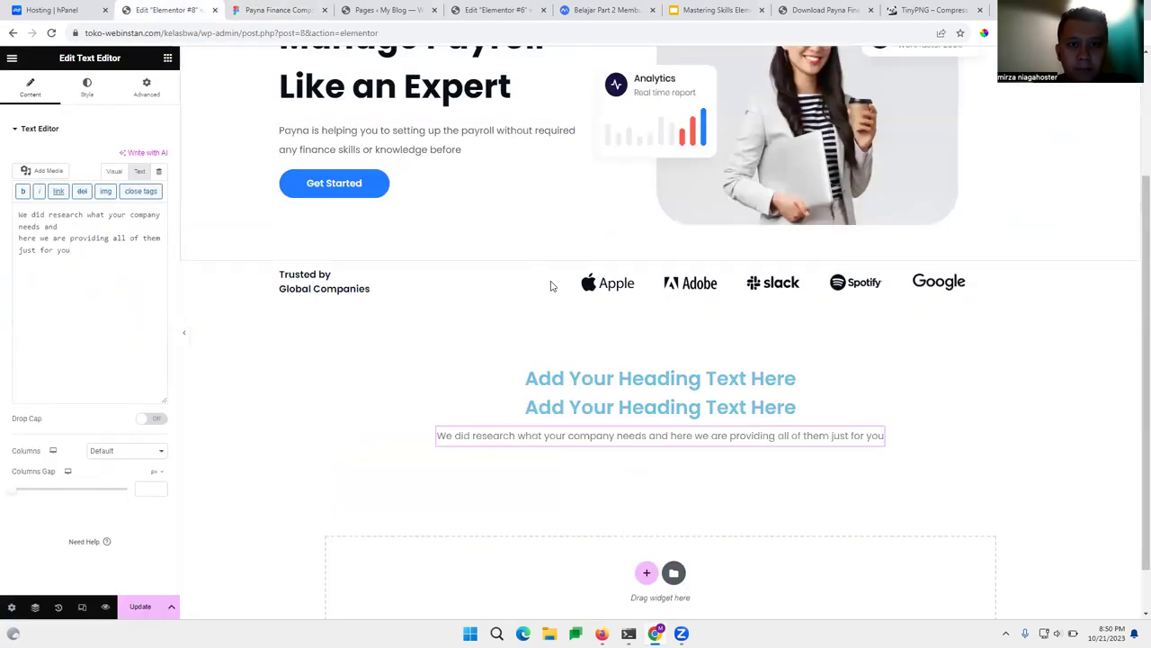
pyautogui.click(790, 409)
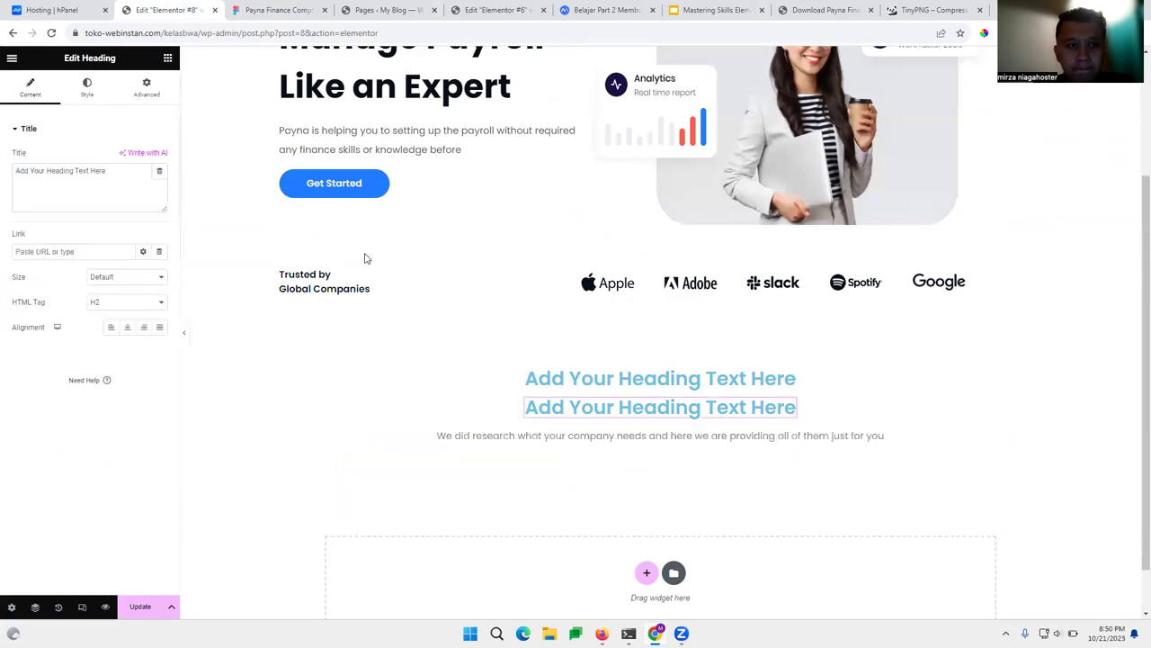
pyautogui.doubleClick(104, 173)
pyautogui.hotkey('ctrl', 'a')
pyautogui.hotkey('ctrl', 'v')
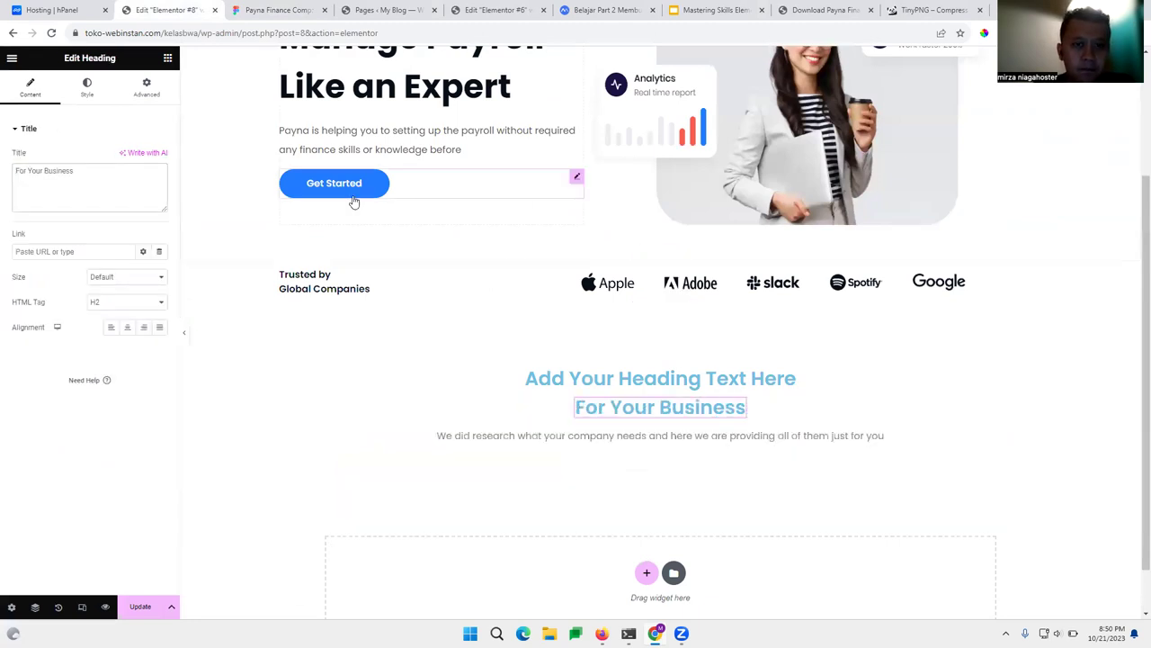
# Step: Set the first heading's title to 'WORK BETTER' copied from Figma
pyautogui.click(277, 10)
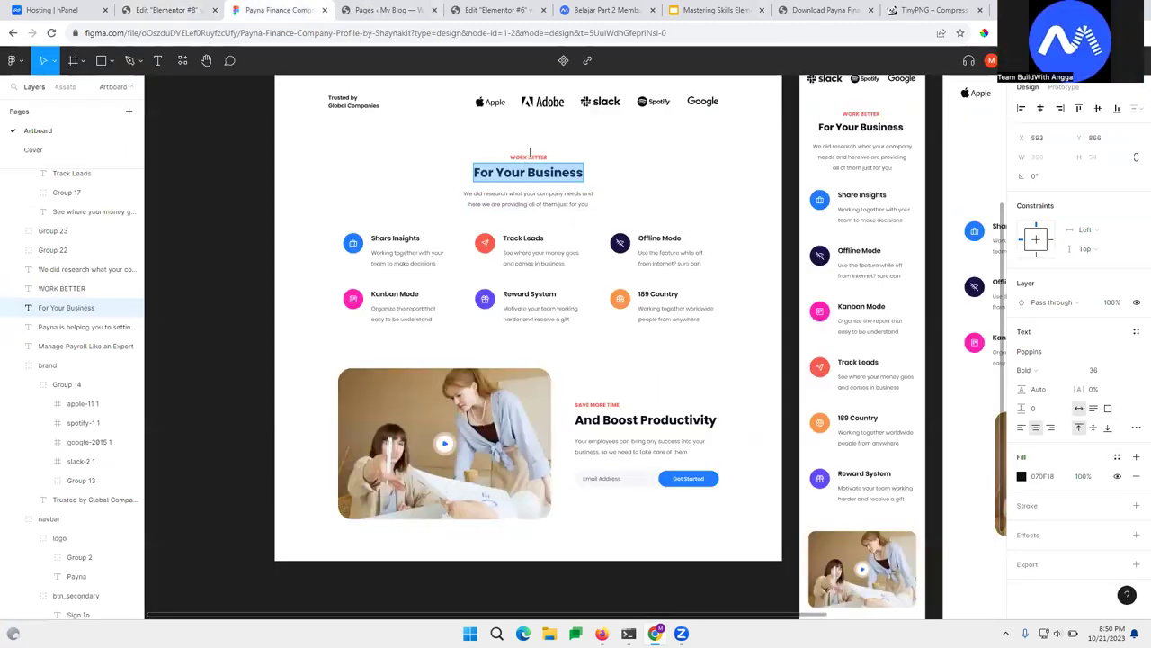
pyautogui.click(528, 158)
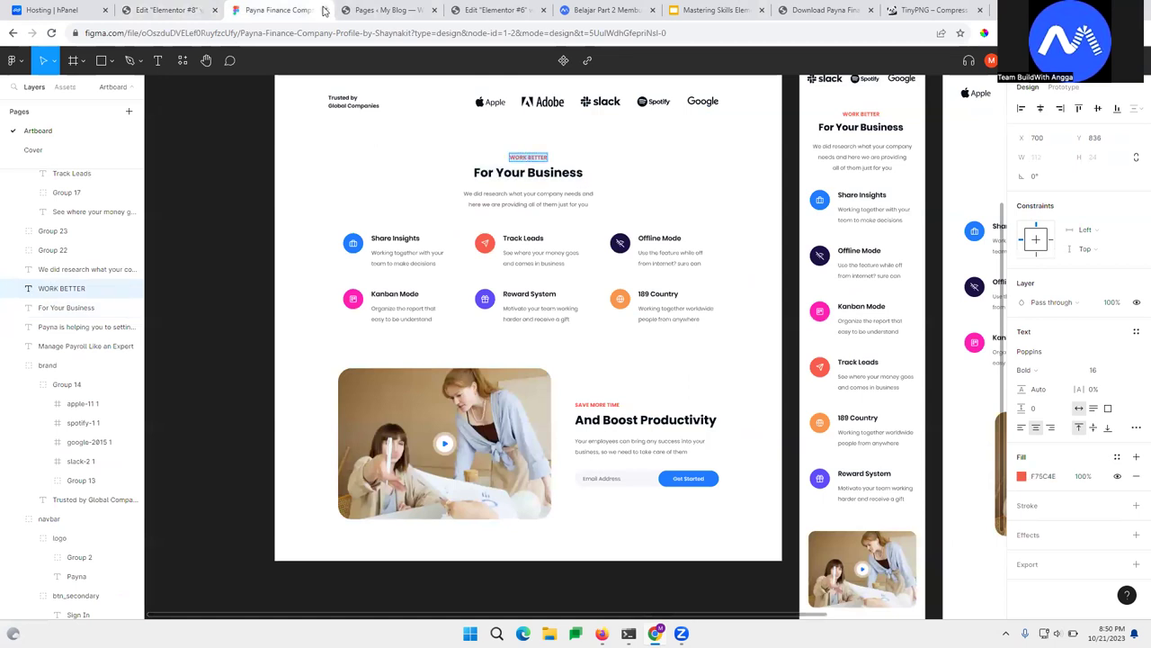
pyautogui.click(200, 10)
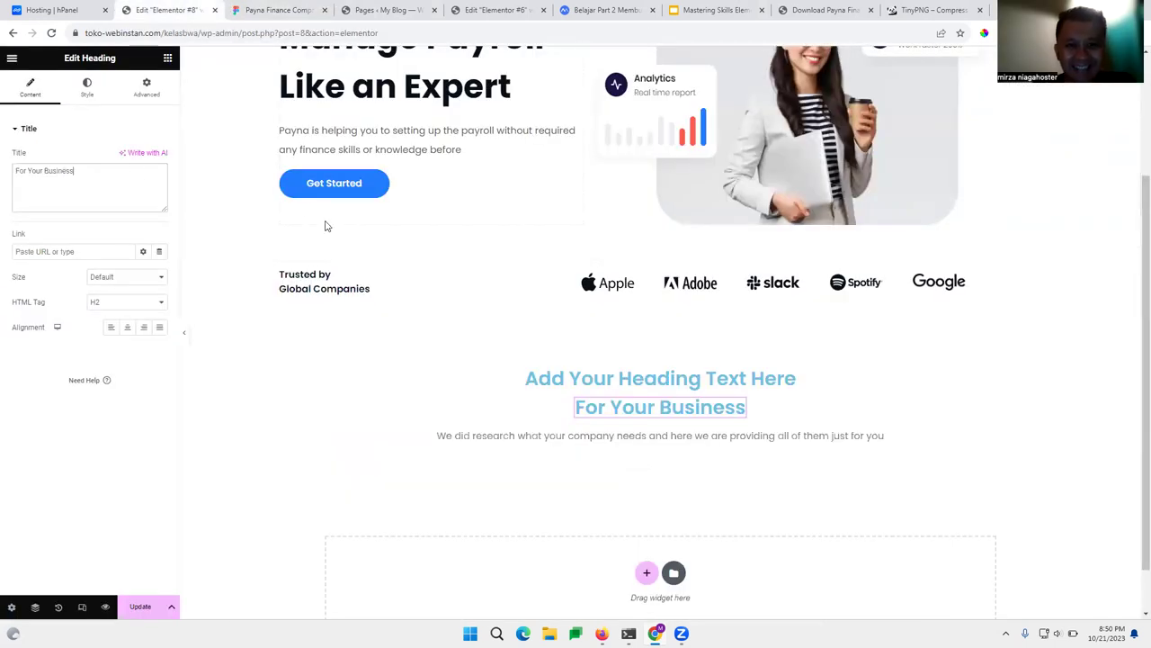
pyautogui.click(790, 378)
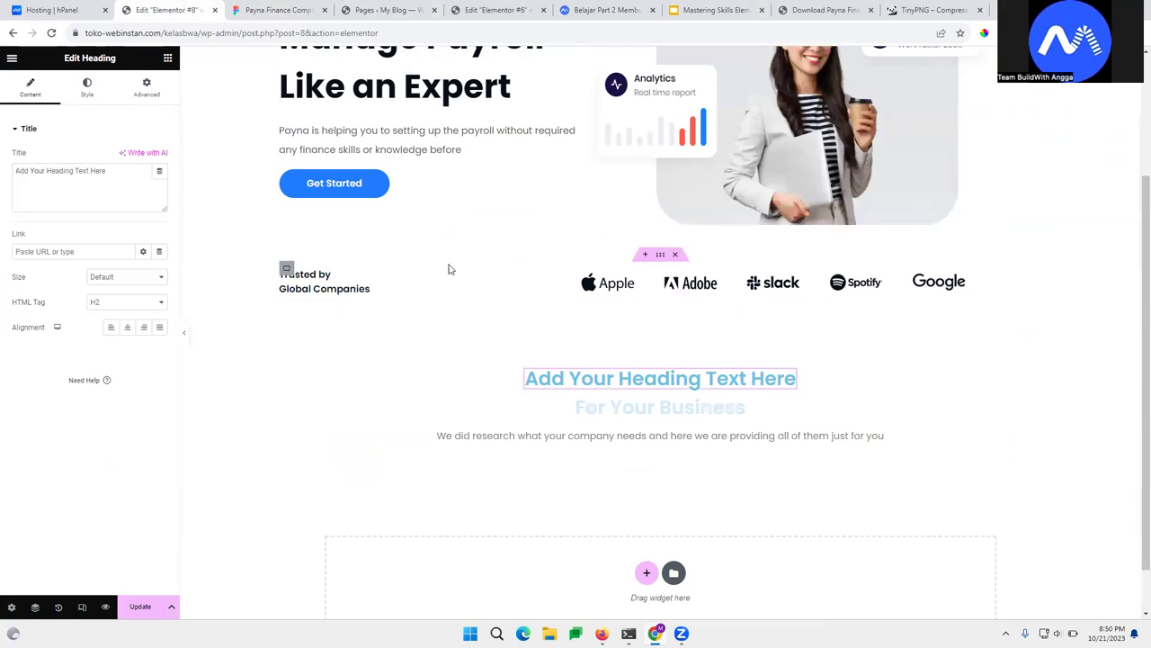
pyautogui.tripleClick(93, 170)
pyautogui.write('WORK BETTER')
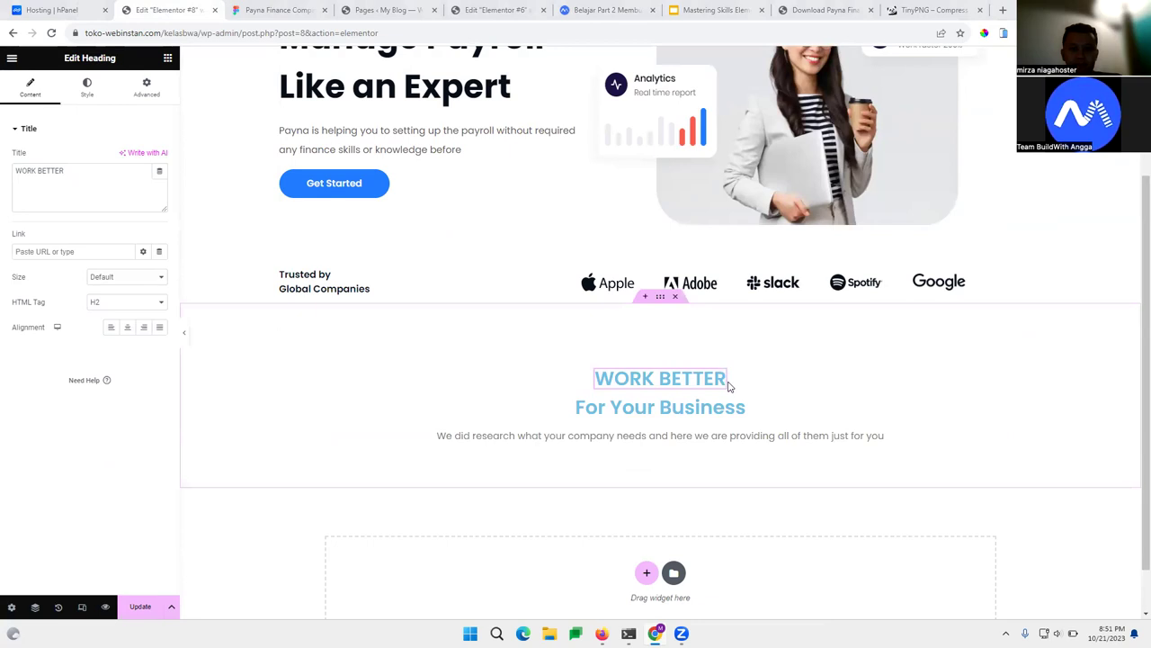
pyautogui.click(94, 90)
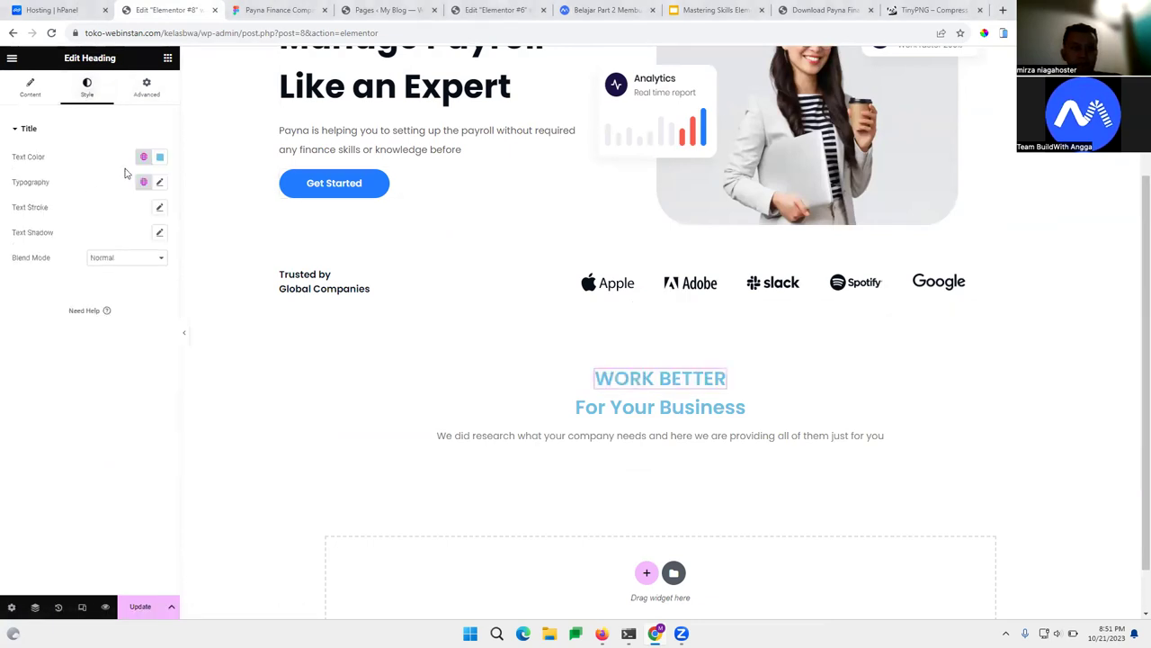
# Step: Style WORK BETTER with the global red colour and Subtitle Section typography
pyautogui.click(143, 157)
pyautogui.click(98, 330)
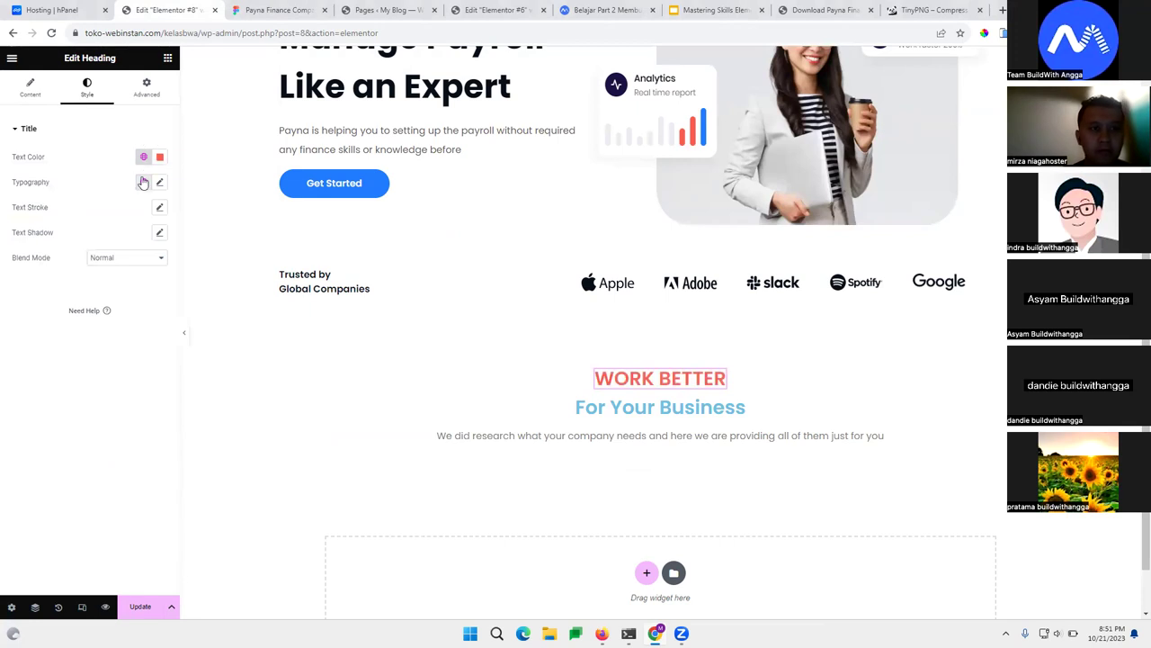
pyautogui.click(143, 182)
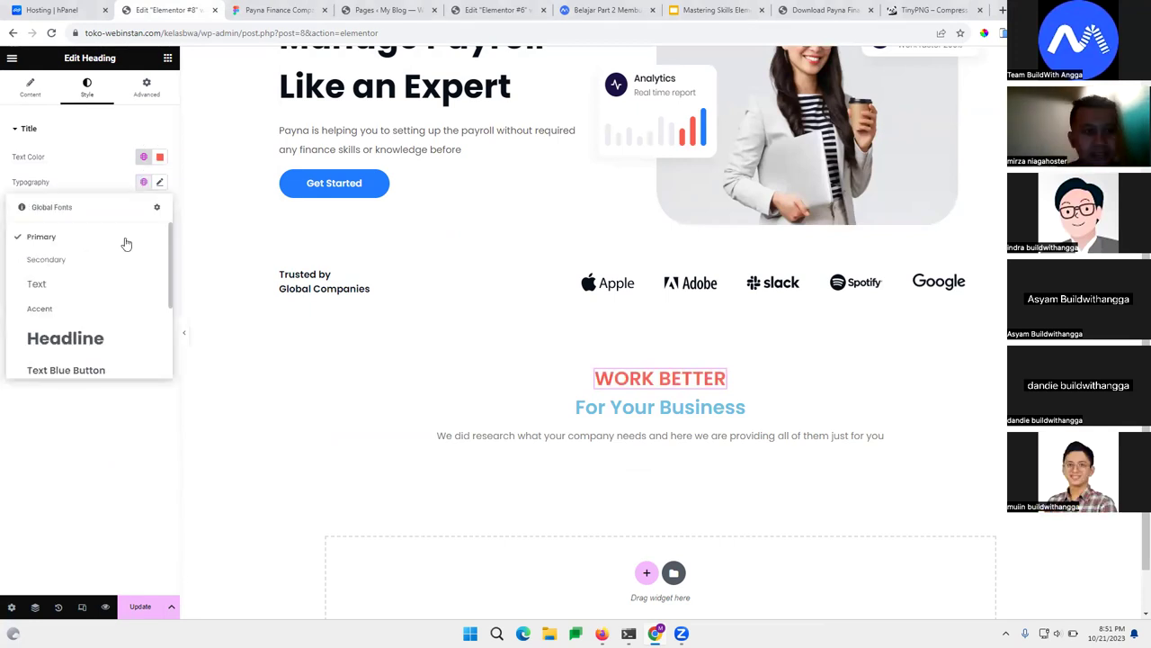
pyautogui.scroll(-5, 117, 310)
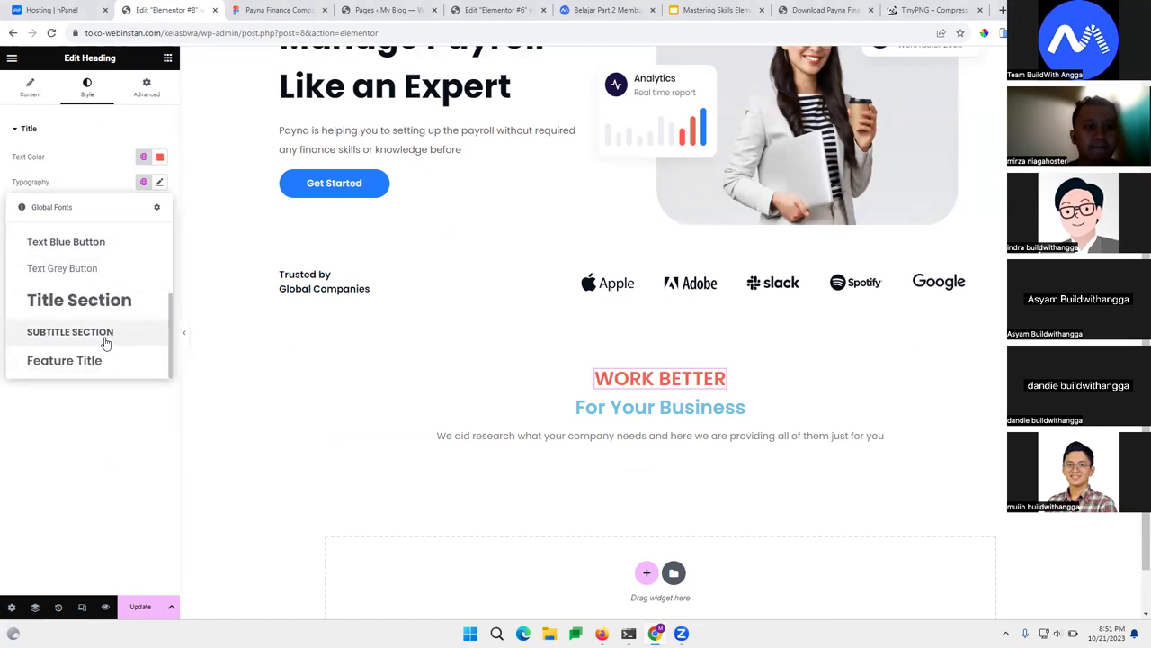
pyautogui.click(104, 340)
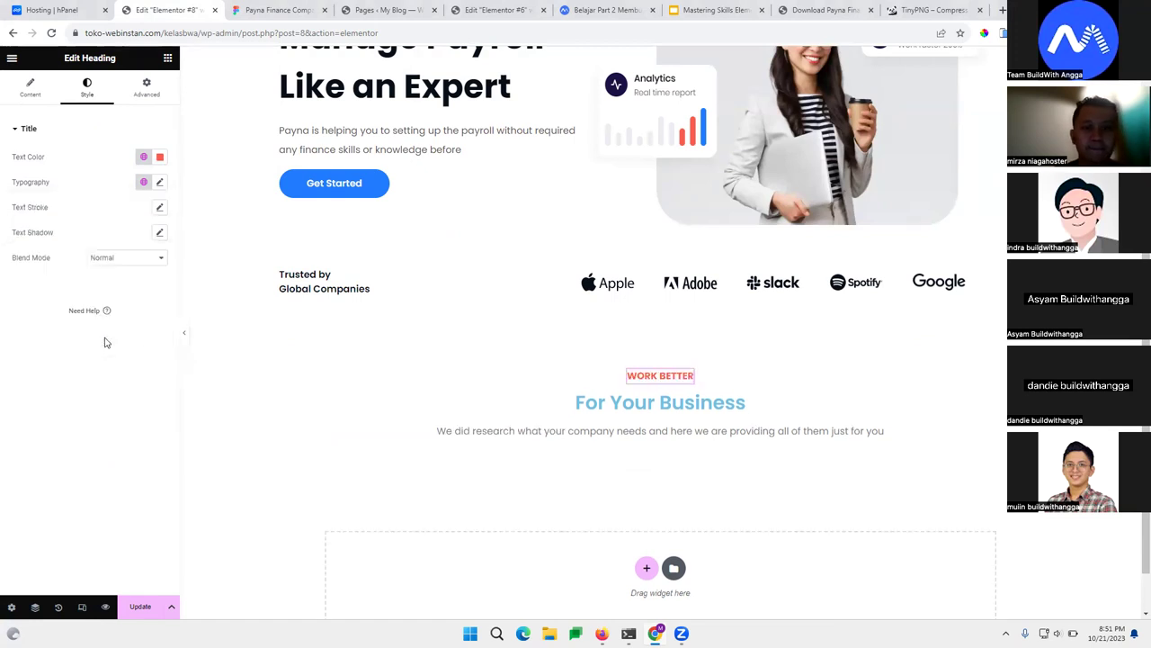
# Step: Style For Your Business with global Black colour and Title Section typography
pyautogui.click(739, 405)
pyautogui.click(87, 87)
pyautogui.click(145, 159)
pyautogui.click(102, 306)
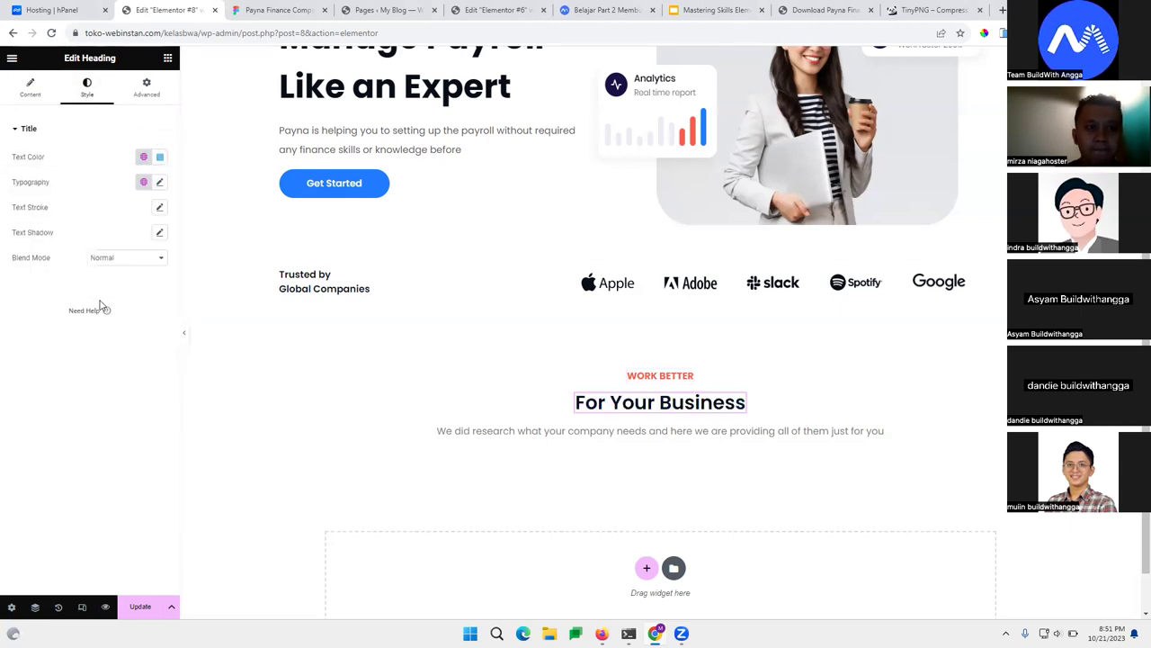
pyautogui.click(144, 182)
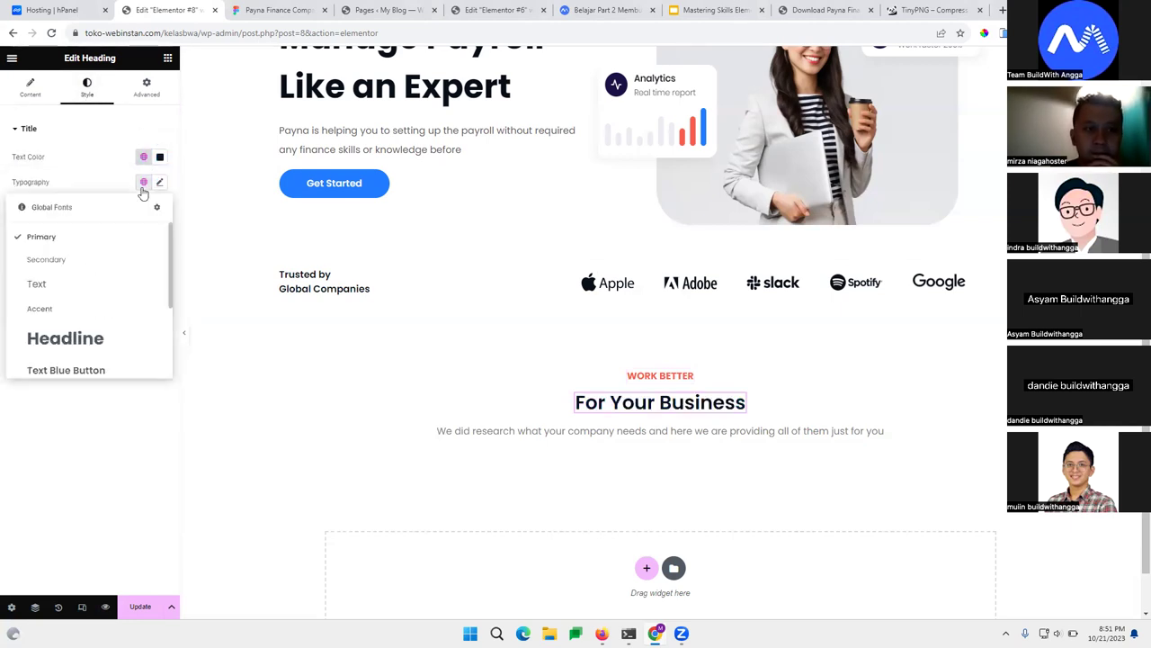
pyautogui.moveTo(92, 338); pyautogui.dragTo(107, 212)
pyautogui.click(94, 182)
pyautogui.click(144, 182)
pyautogui.scroll(-1, 97, 337)
pyautogui.scroll(-1, 97, 337)
pyautogui.click(112, 310)
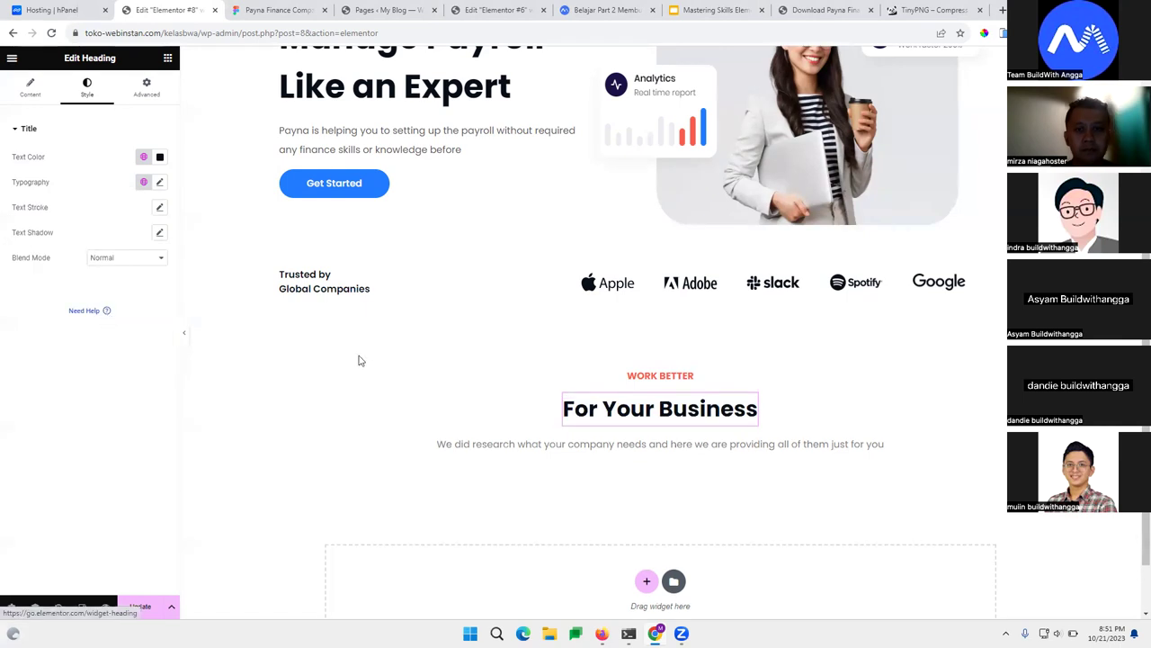
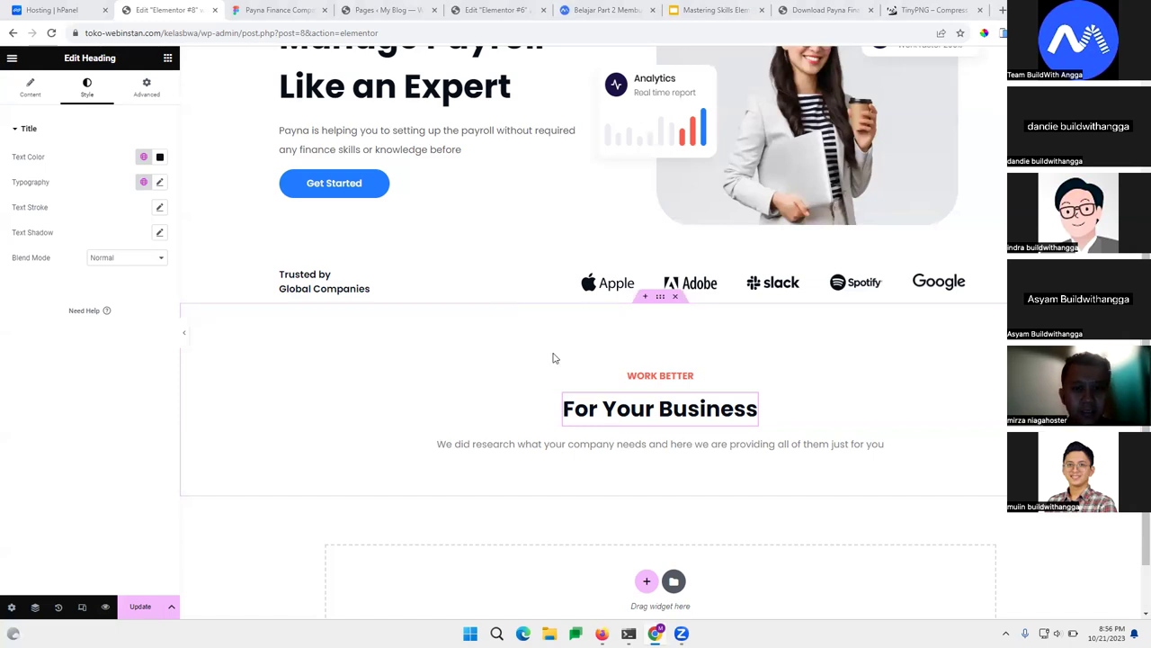
# Step: Select the description paragraph under For Your Business and compare it with the Figma design
pyautogui.scroll(-1, 554, 357)
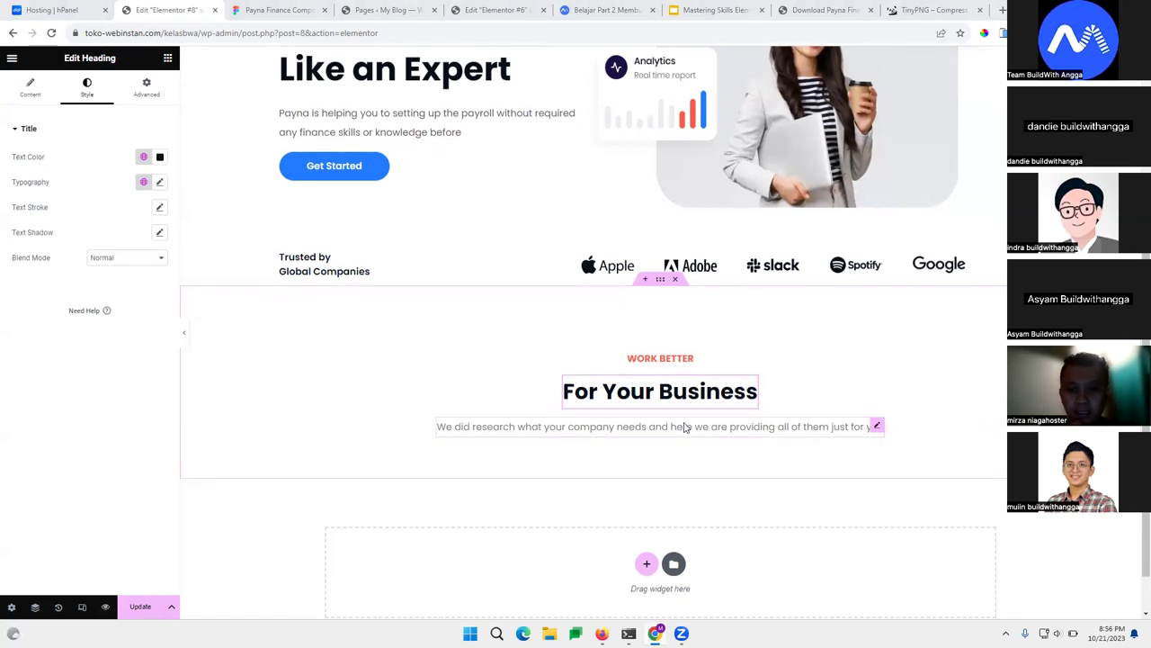
pyautogui.scroll(-1, 703, 364)
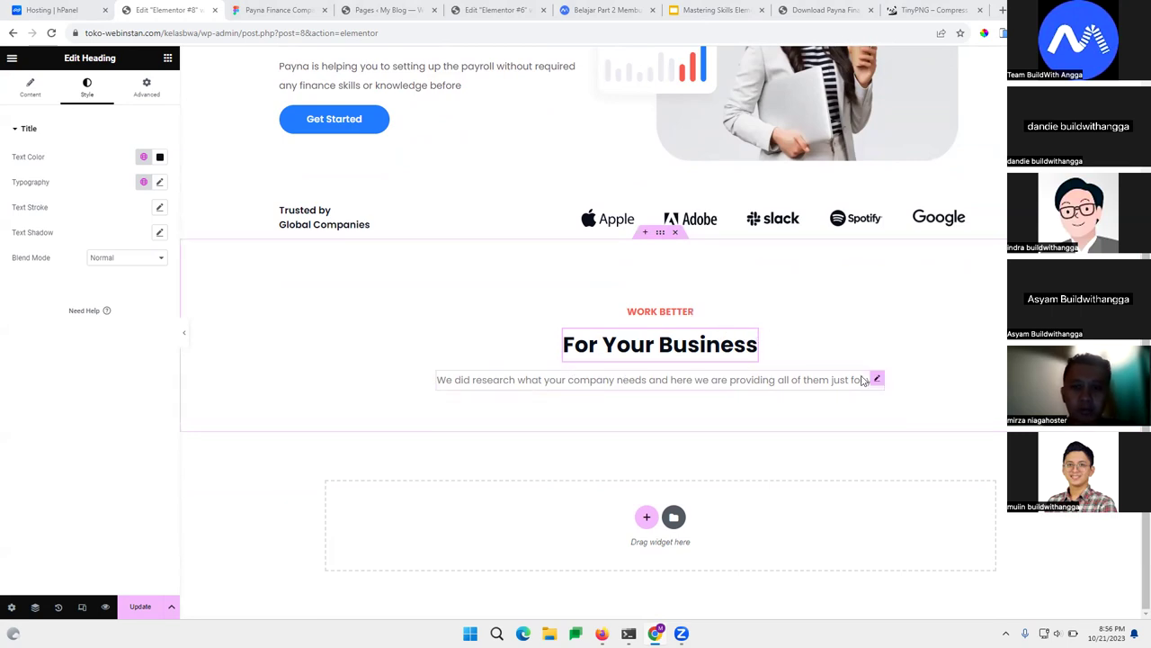
pyautogui.click(878, 379)
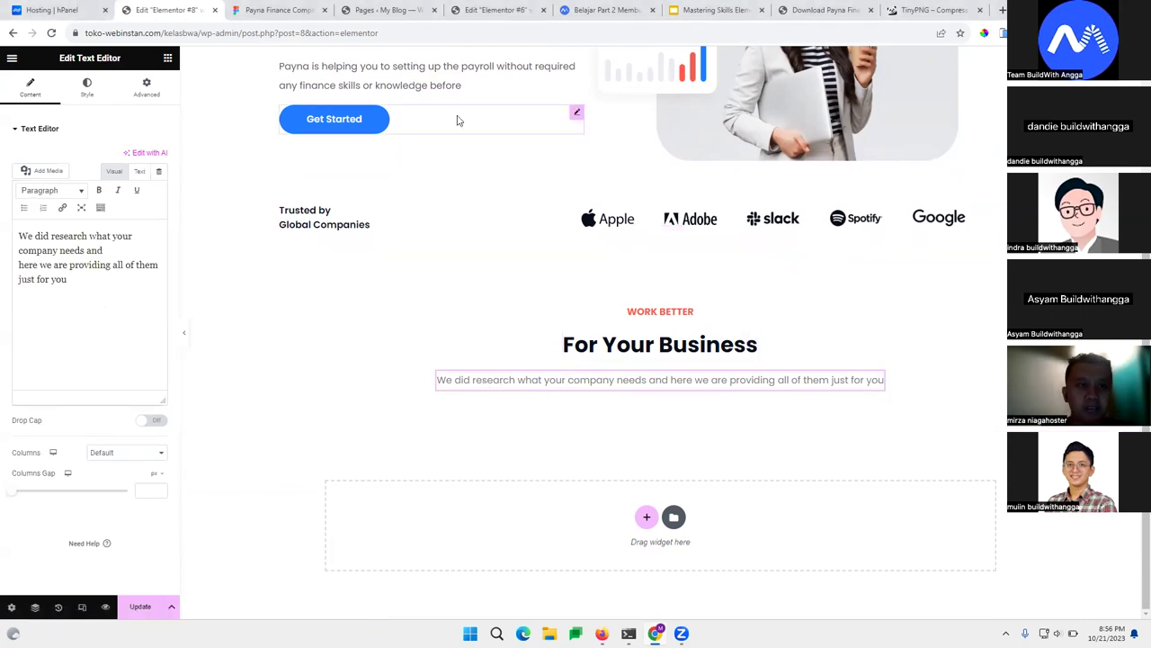
pyautogui.click(310, 10)
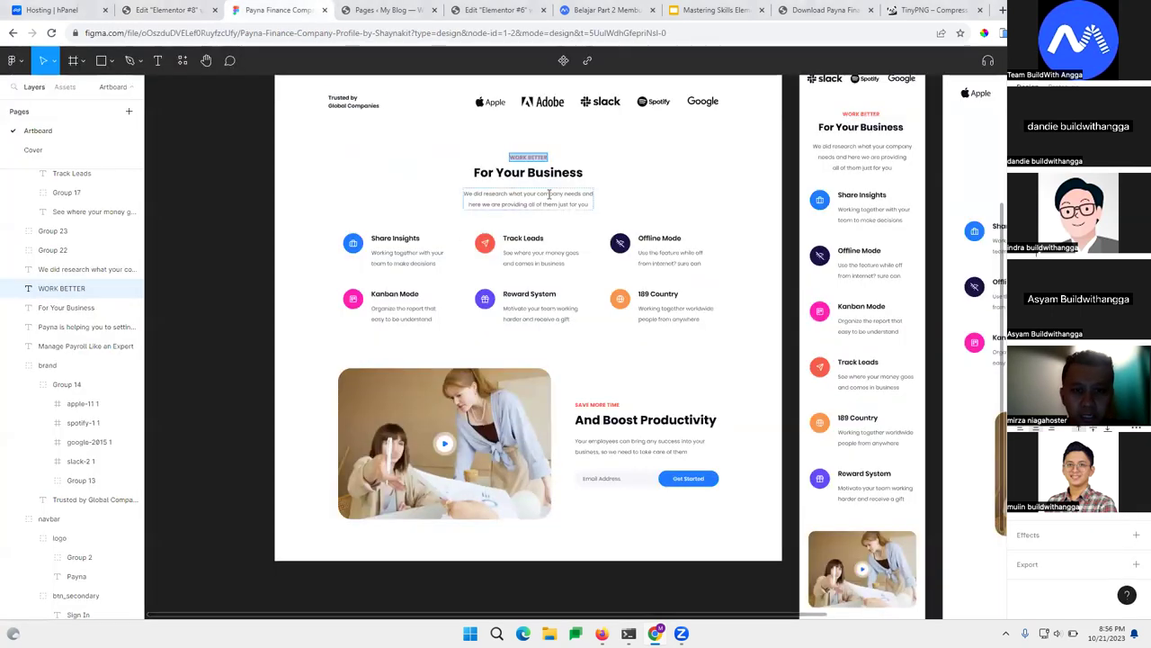
pyautogui.click(548, 195)
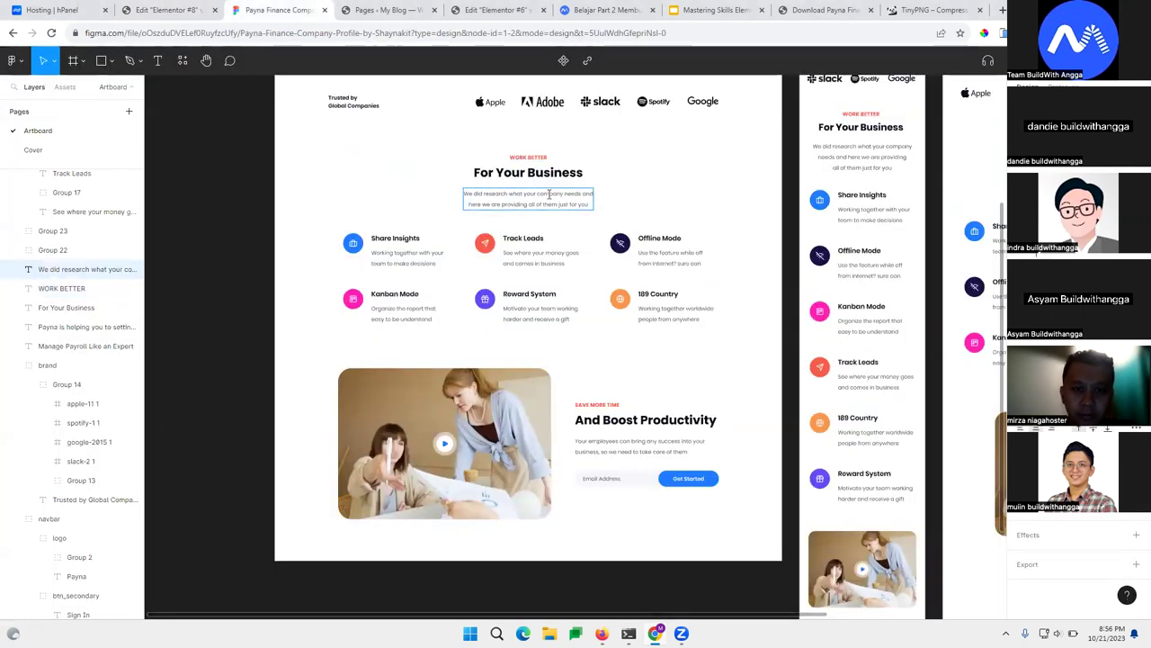
pyautogui.scroll(1, 549, 196)
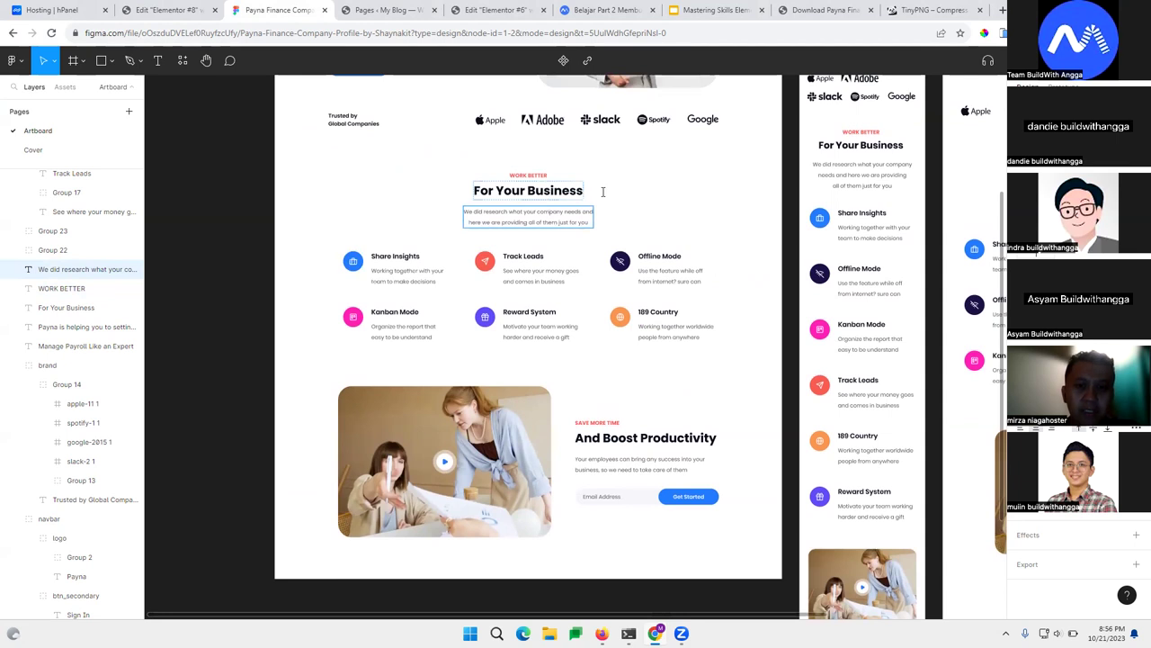
pyautogui.click(167, 9)
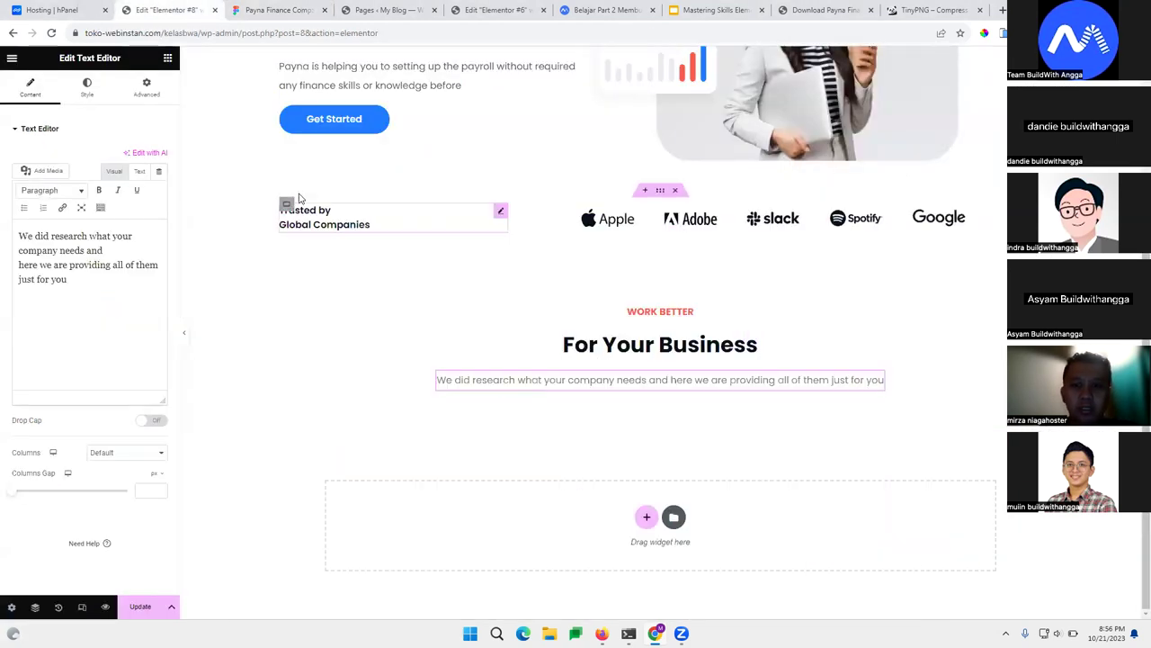
# Step: Give the description paragraph a custom width, narrowing it to about 30%
pyautogui.click(149, 87)
pyautogui.click(134, 257)
pyautogui.click(121, 291)
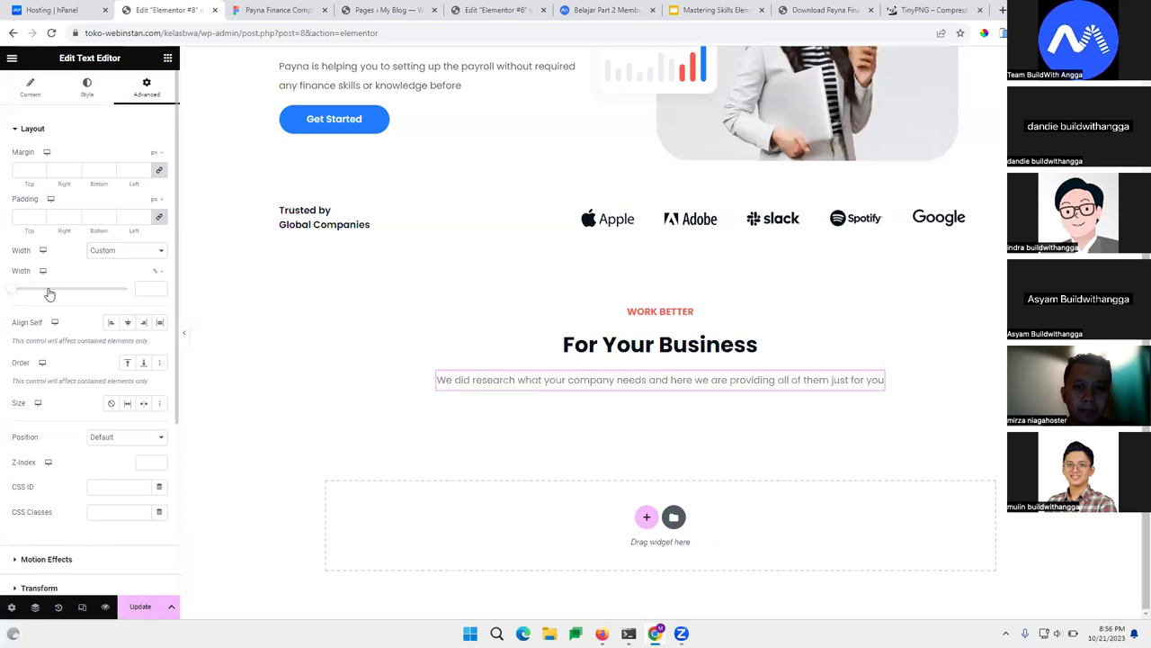
pyautogui.moveTo(12, 294); pyautogui.dragTo(50, 296)
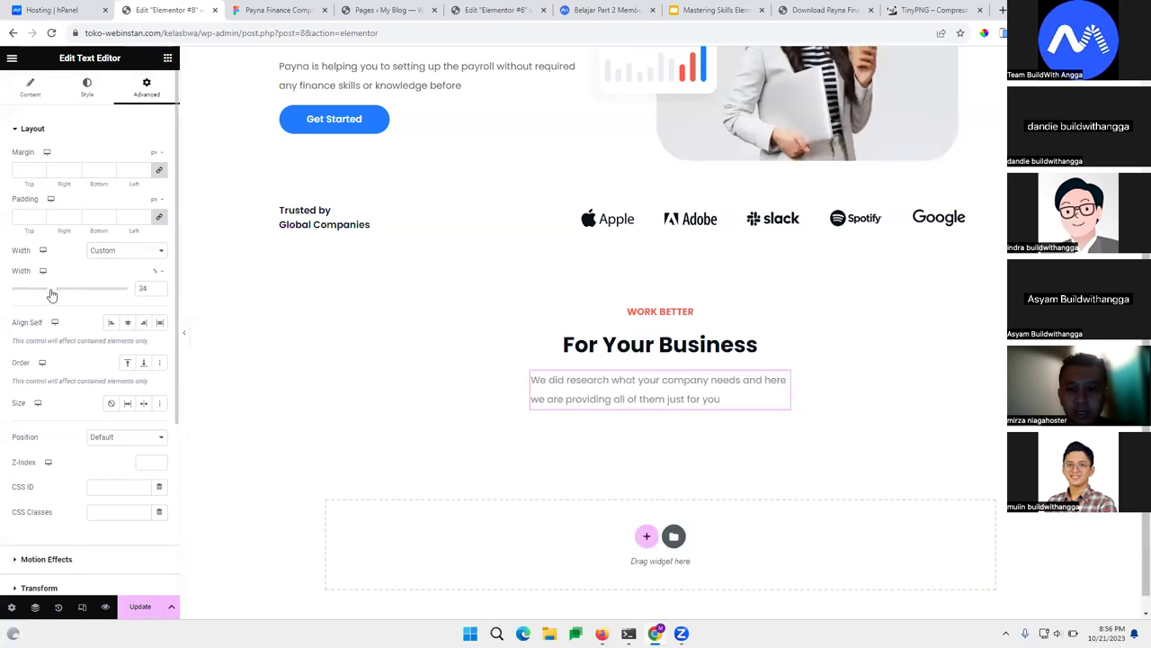
pyautogui.click(265, 9)
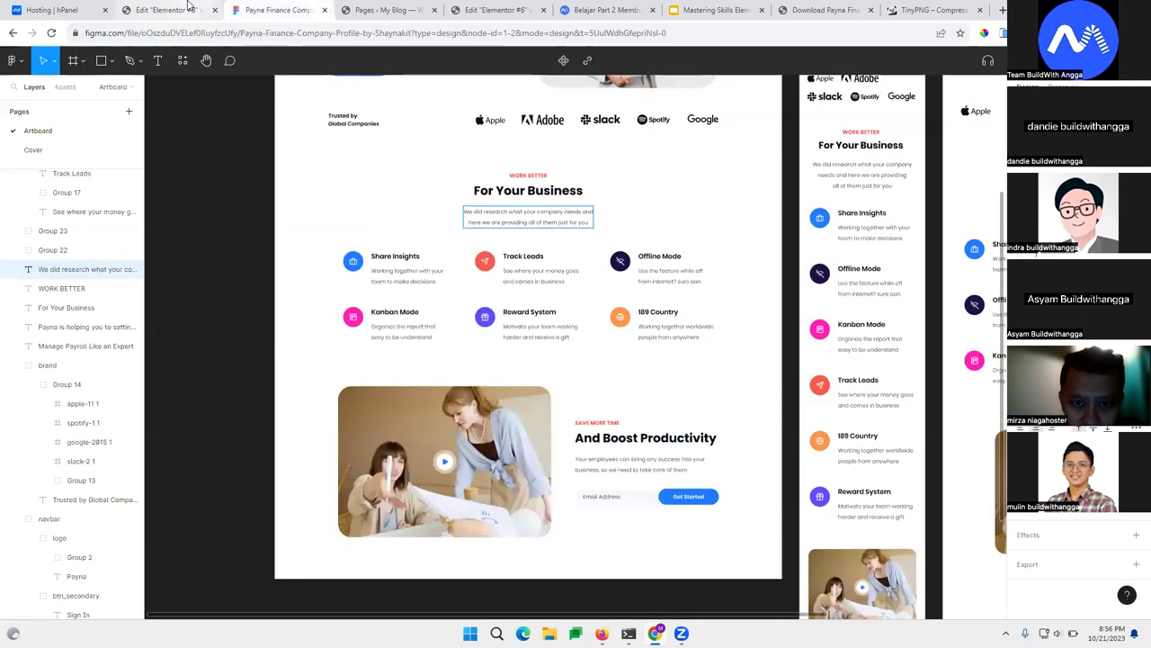
pyautogui.click(189, 7)
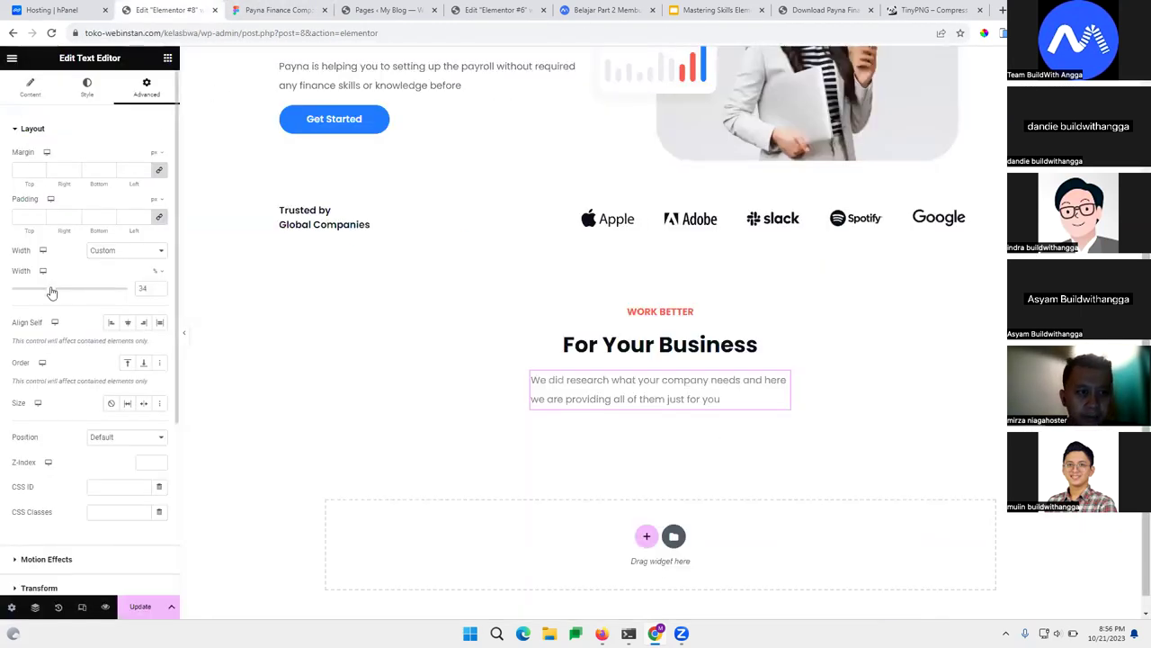
pyautogui.moveTo(51, 292); pyautogui.dragTo(49, 291)
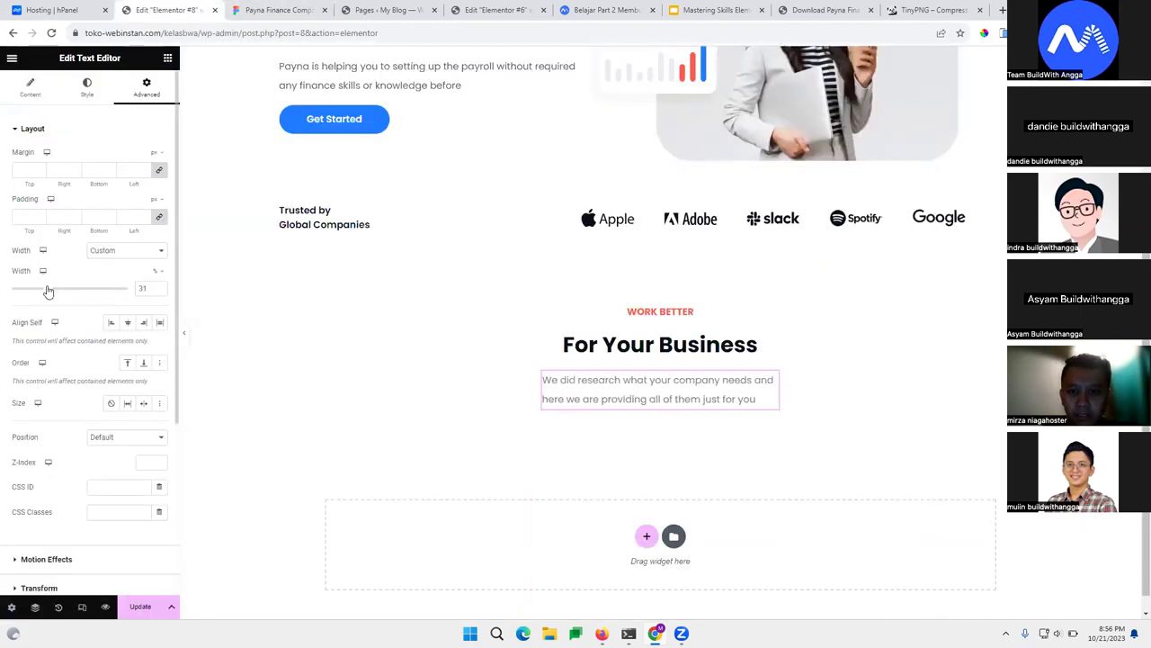
pyautogui.click(159, 292)
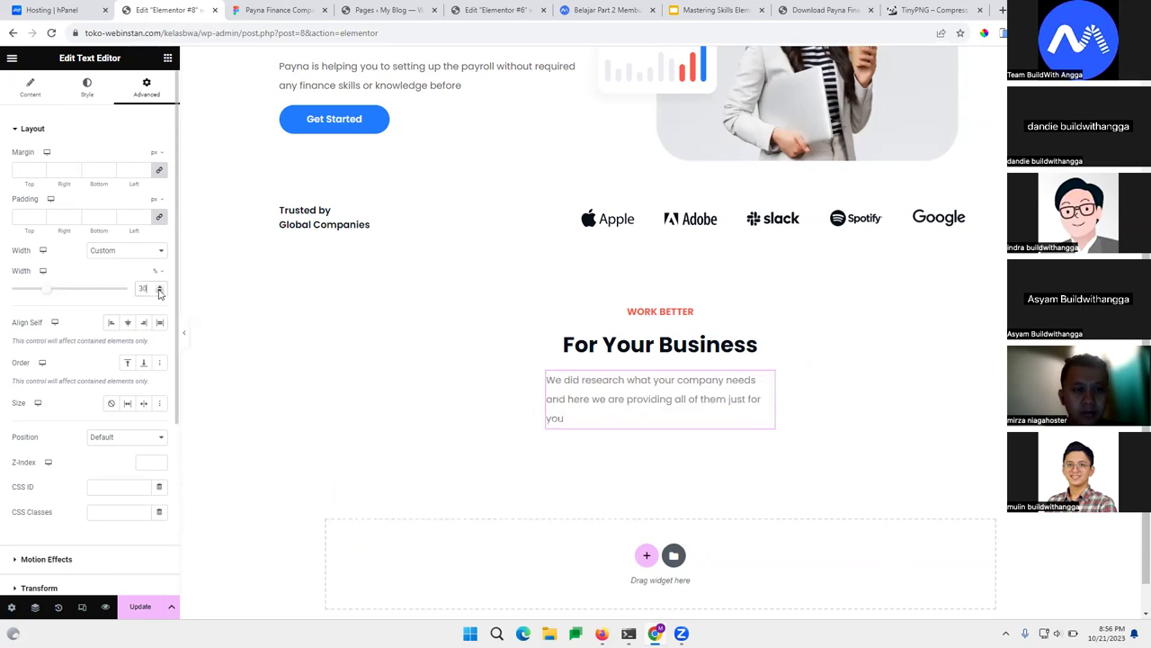
# Step: Center the paragraph text and fine-tune its width to 33% to match the design
pyautogui.click(87, 86)
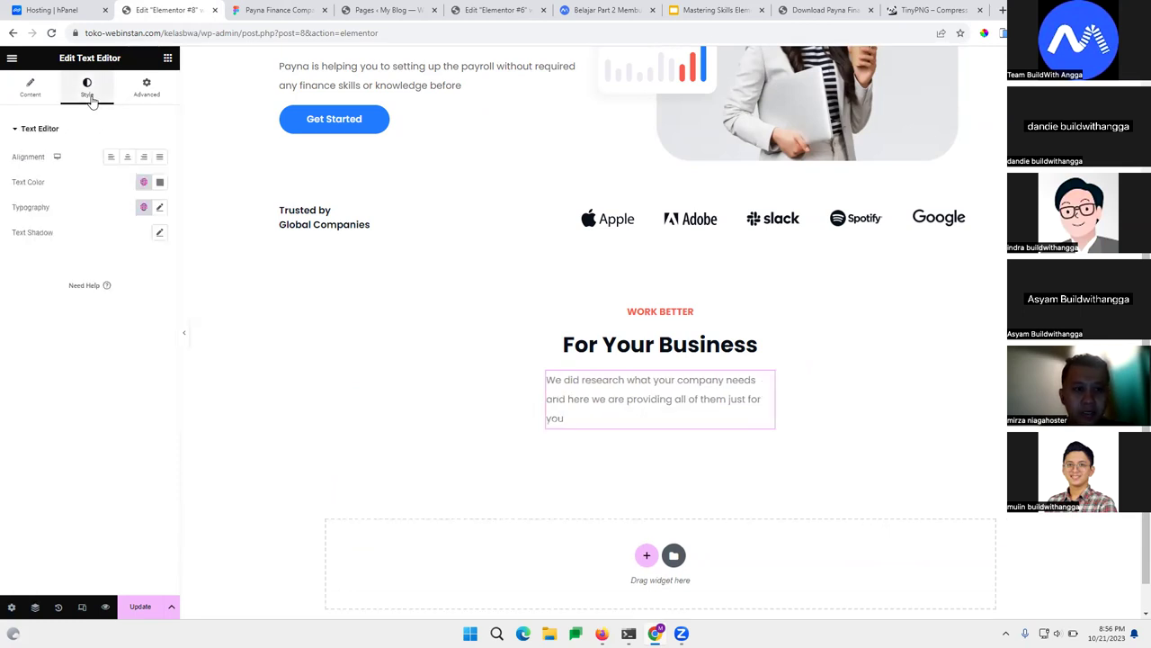
pyautogui.click(127, 159)
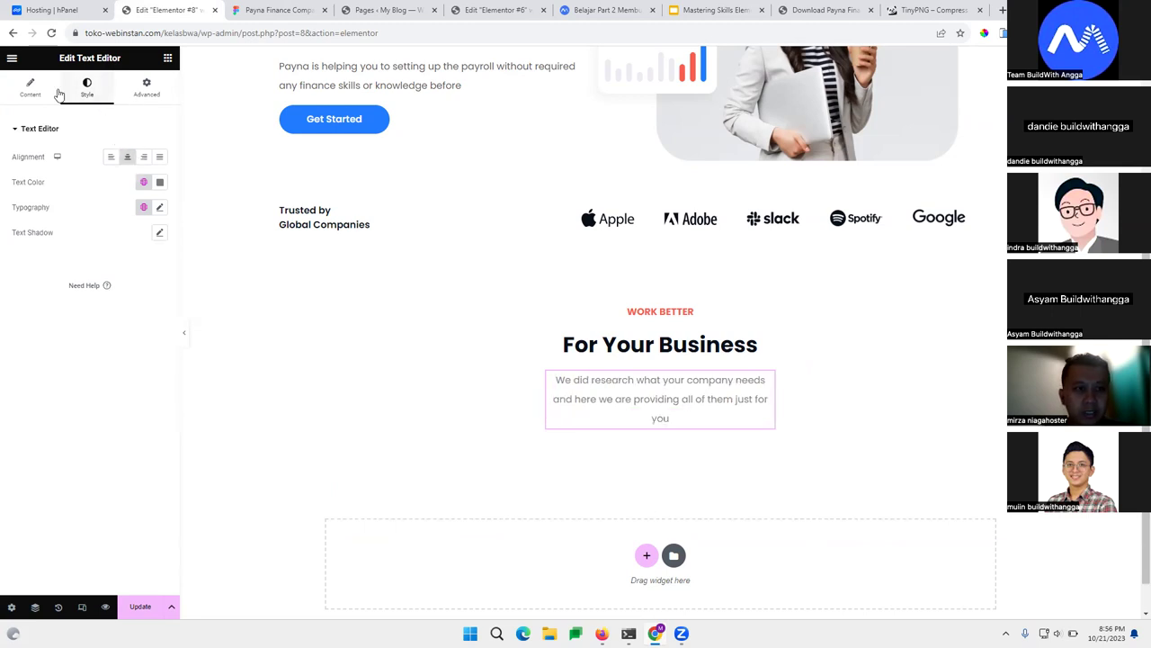
pyautogui.click(147, 97)
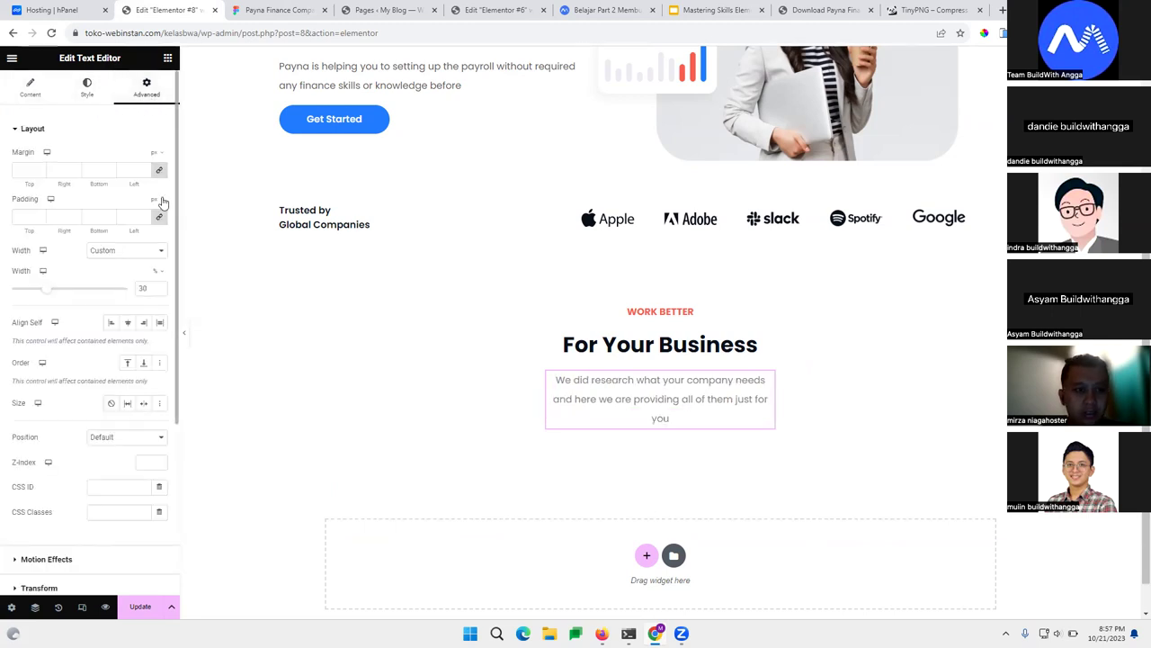
pyautogui.moveTo(52, 295); pyautogui.dragTo(55, 295)
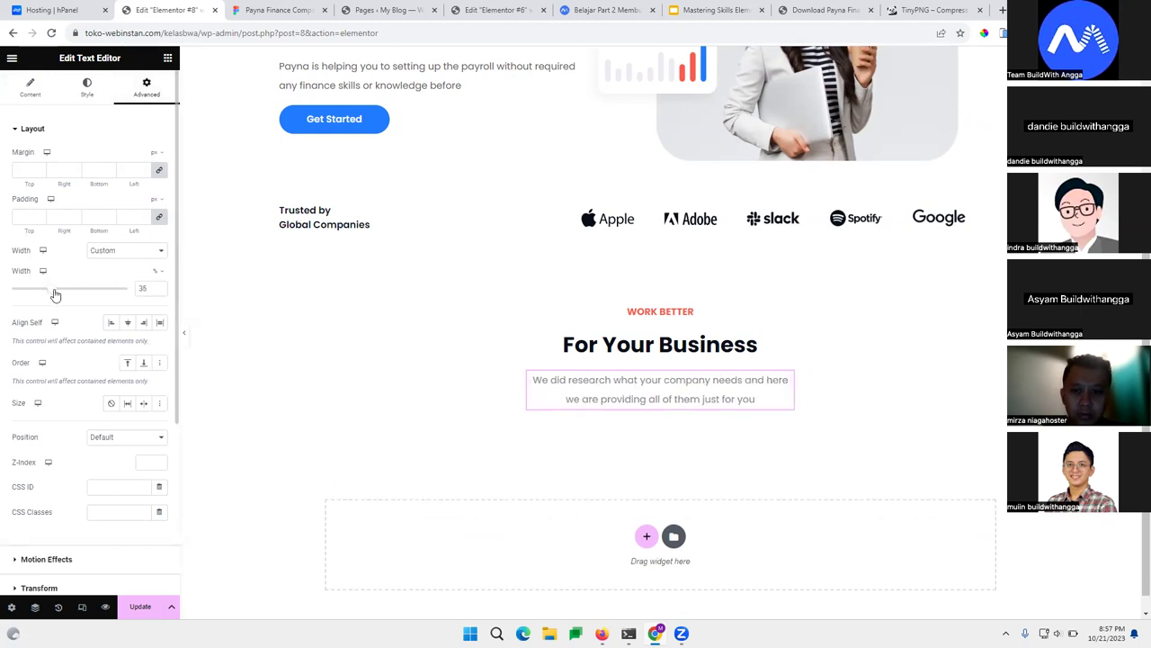
pyautogui.click(161, 290)
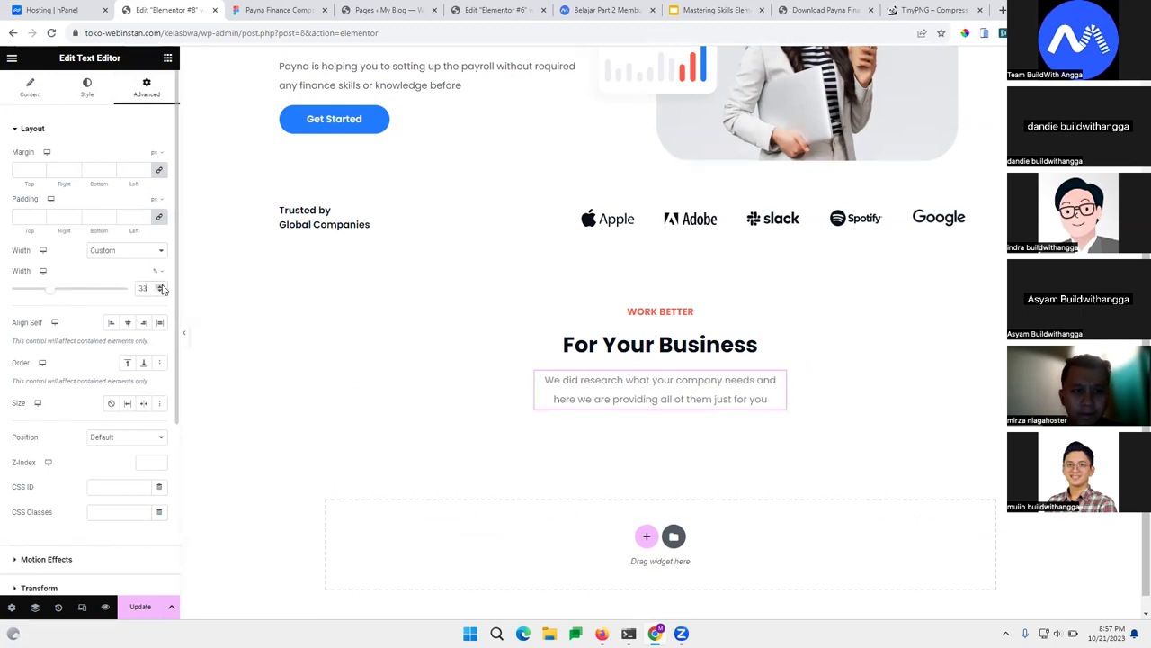
pyautogui.click(159, 292)
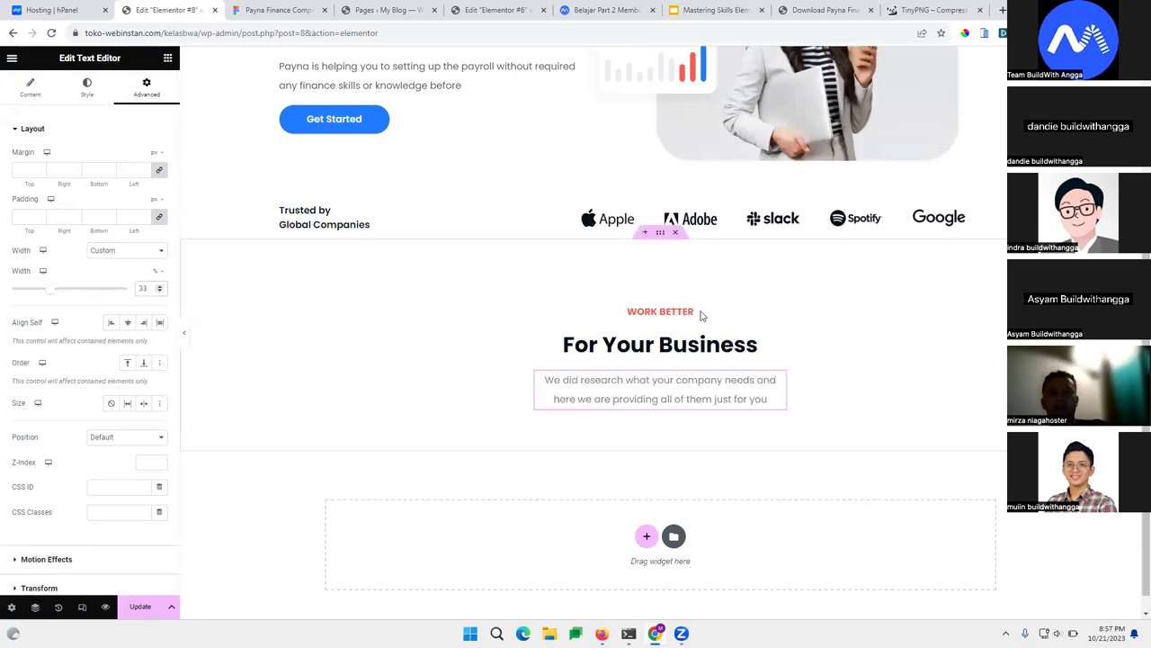
pyautogui.click(274, 10)
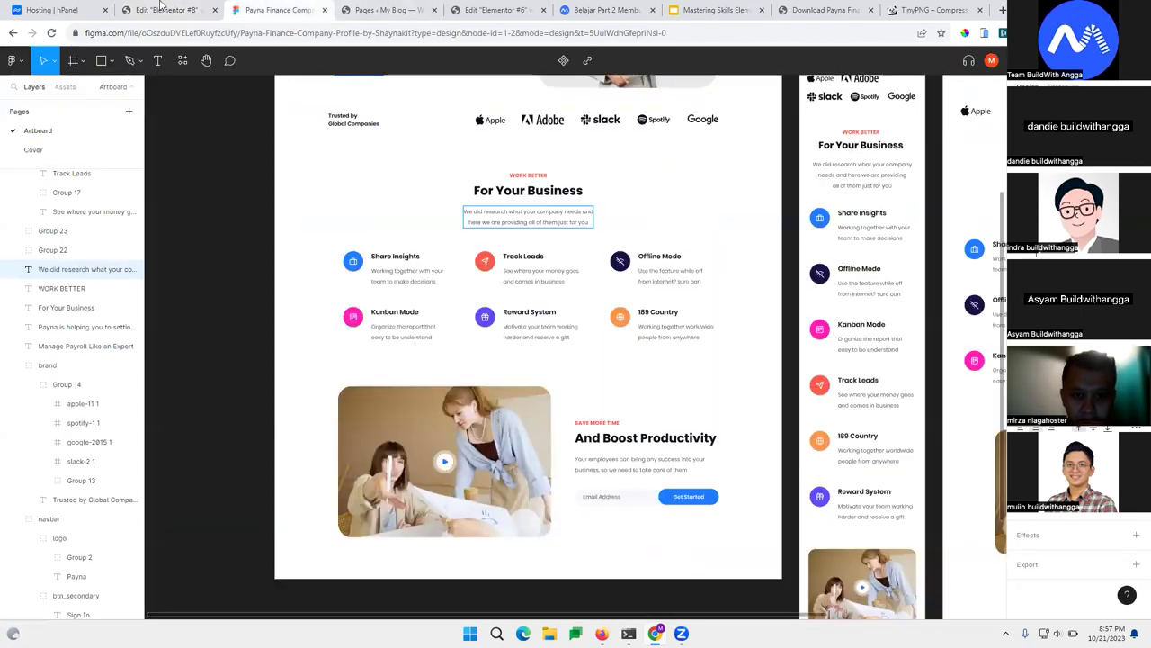
pyautogui.click(161, 7)
pyautogui.scroll(-1, 477, 198)
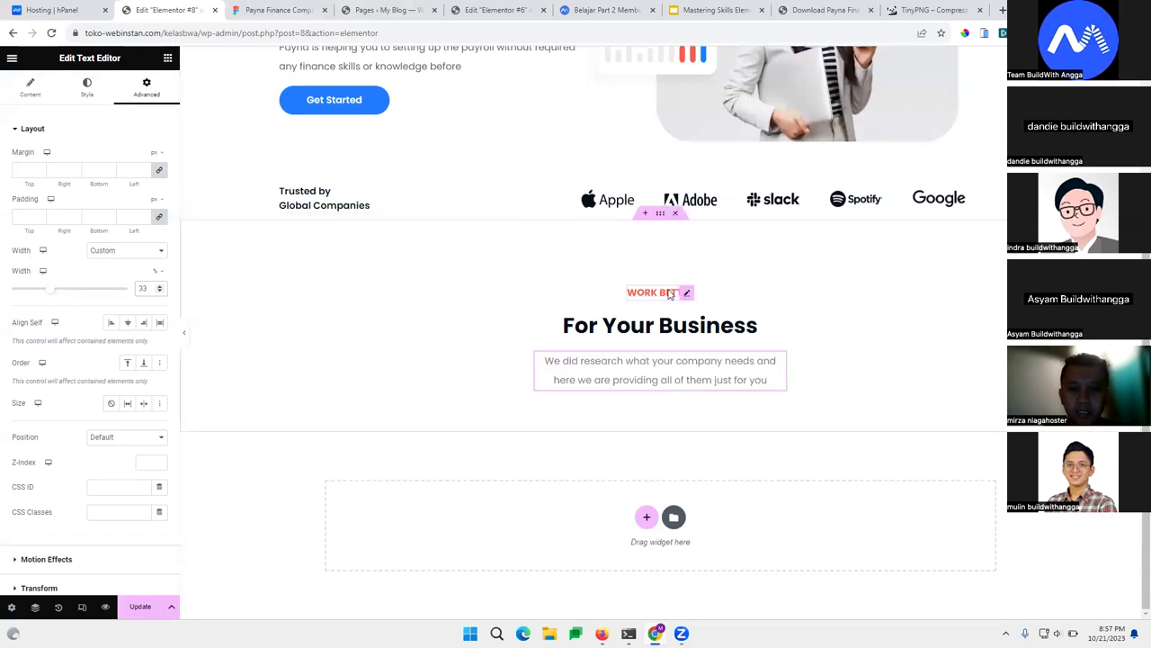
# Step: Add an empty single-column container directly below the For Your Business section
pyautogui.click(662, 217)
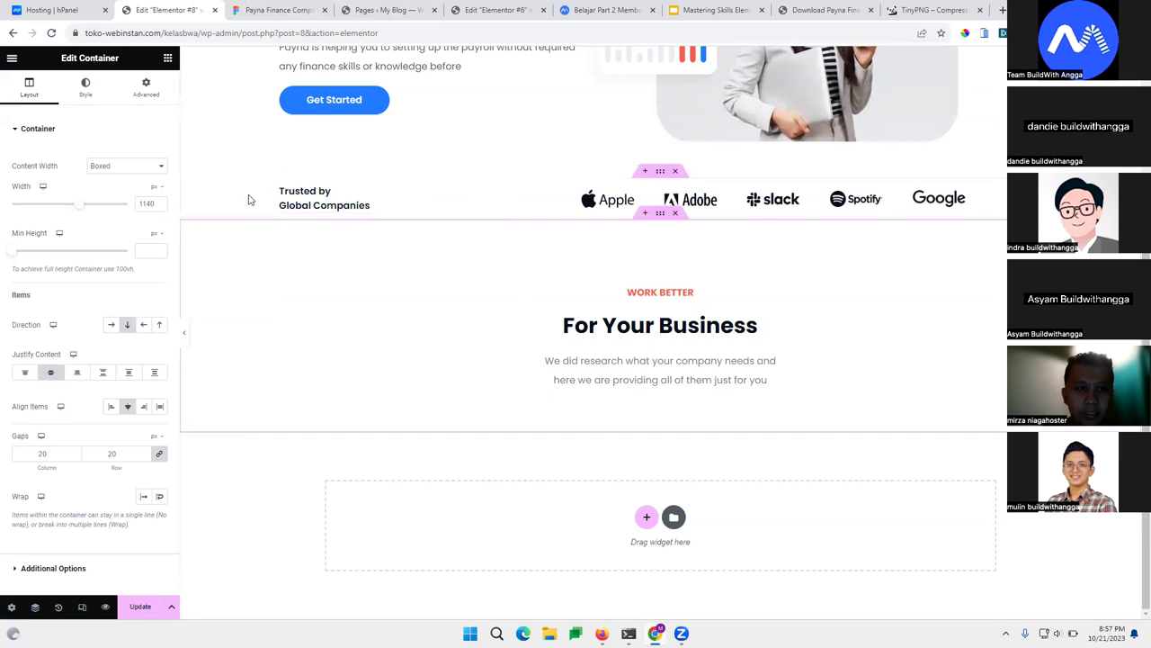
pyautogui.click(167, 57)
pyautogui.moveTo(48, 239); pyautogui.dragTo(342, 275)
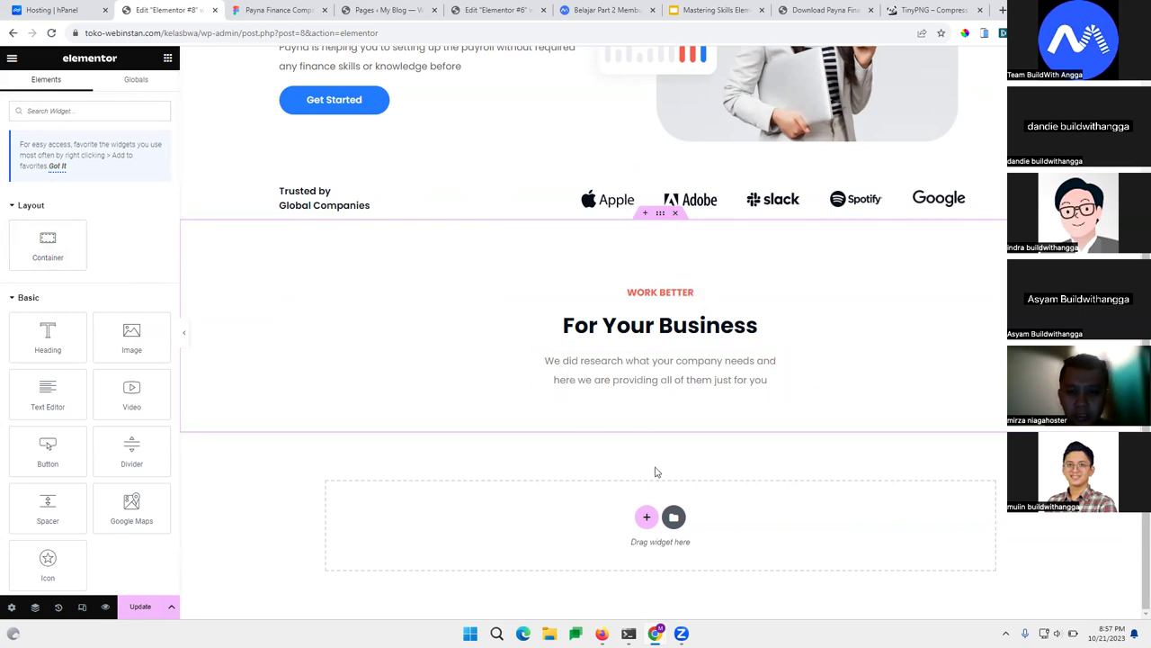
pyautogui.click(645, 518)
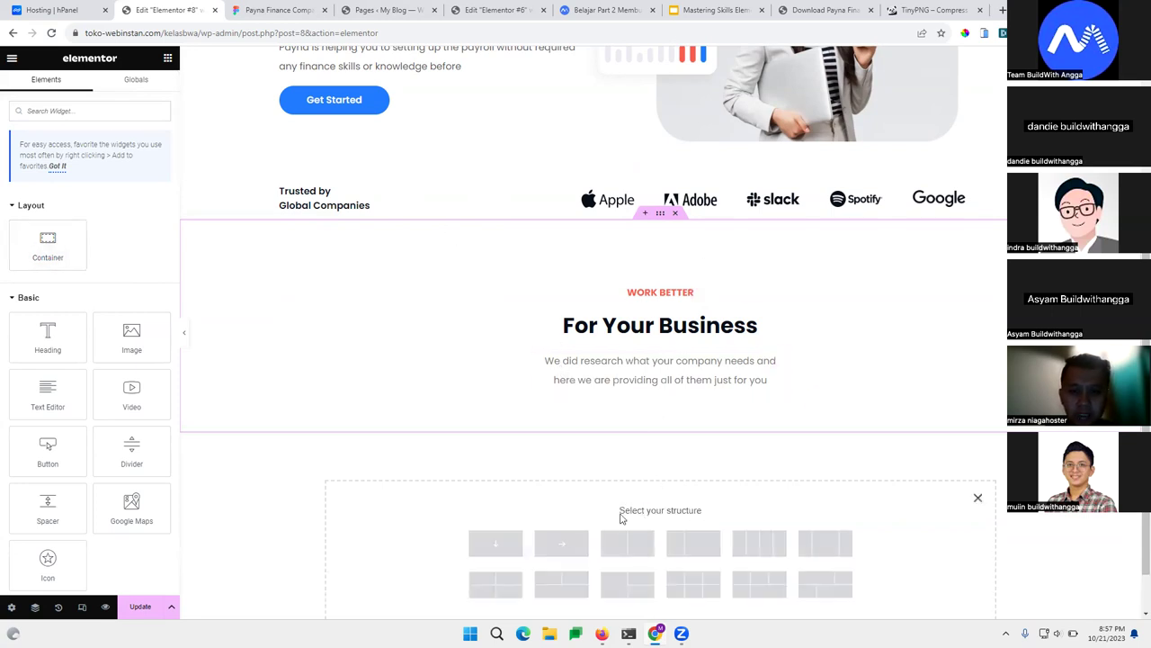
pyautogui.click(496, 543)
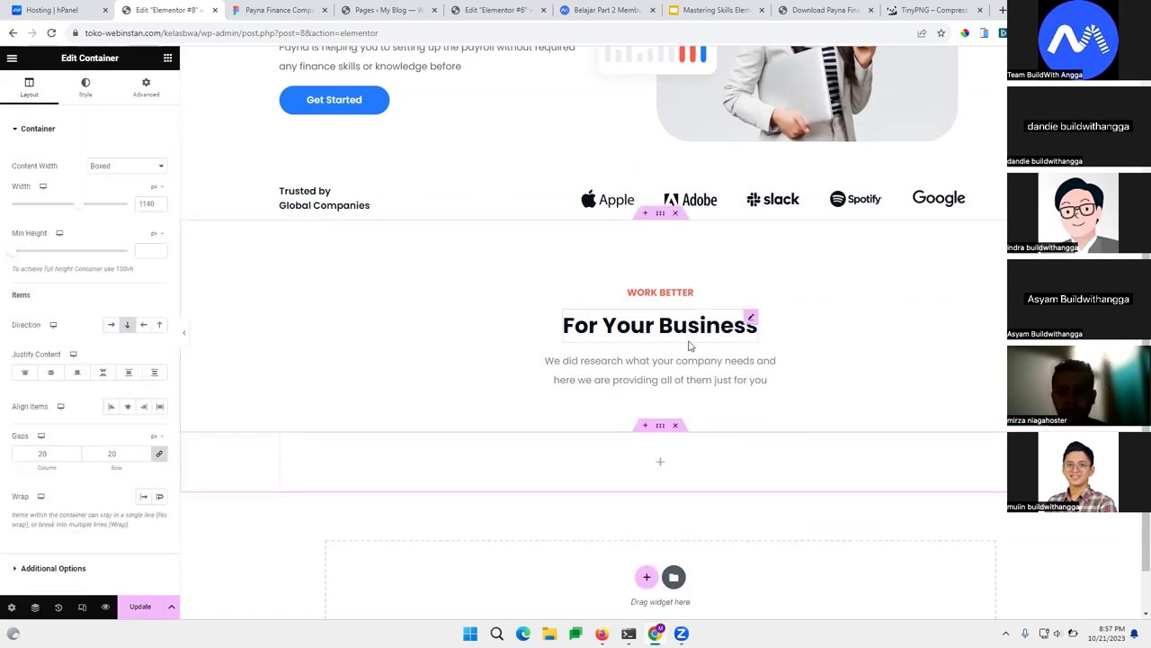
# Step: Drop a new container below the intro text and set its direction to Row
pyautogui.scroll(-1, 690, 346)
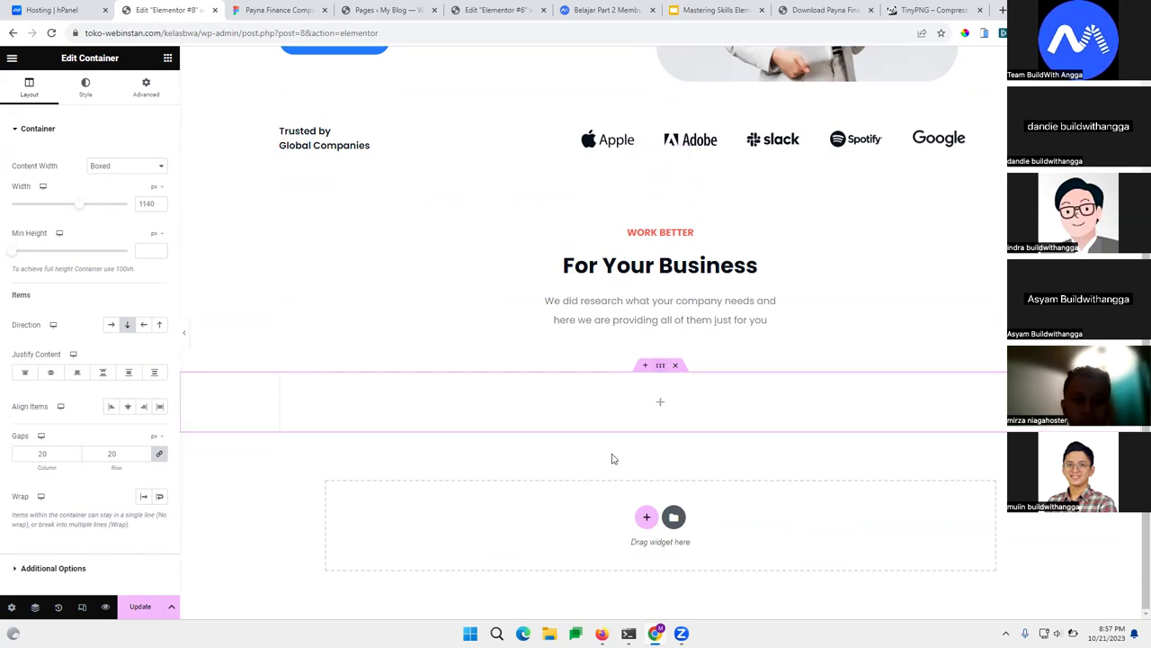
pyautogui.click(168, 58)
pyautogui.moveTo(47, 243); pyautogui.dragTo(350, 387)
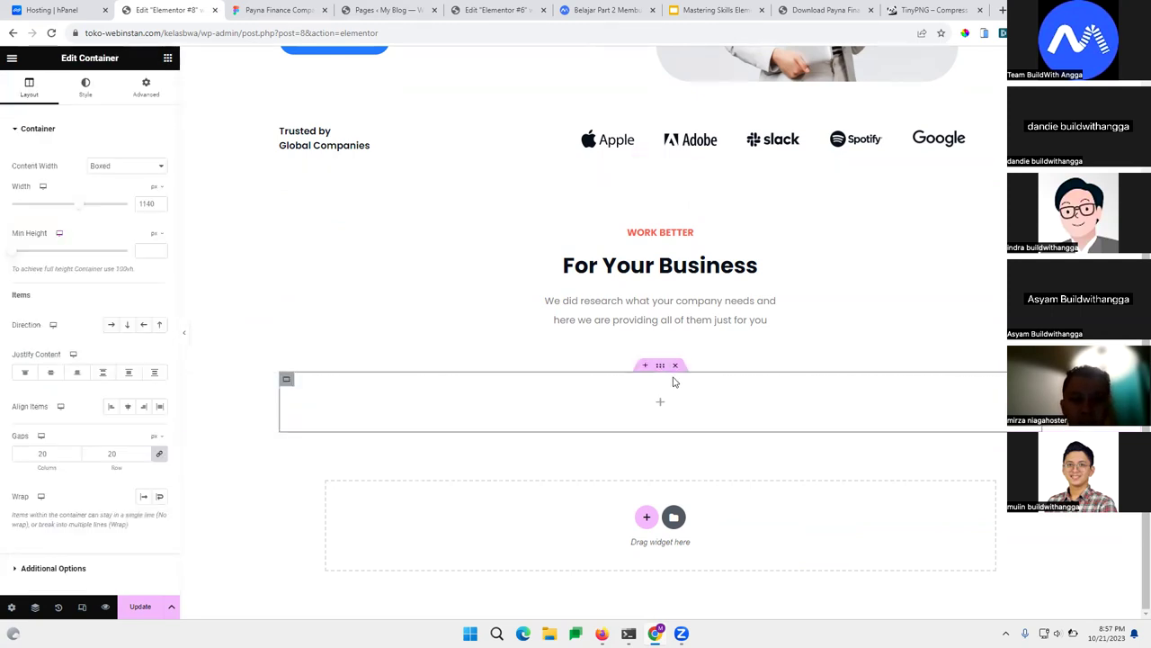
pyautogui.click(110, 324)
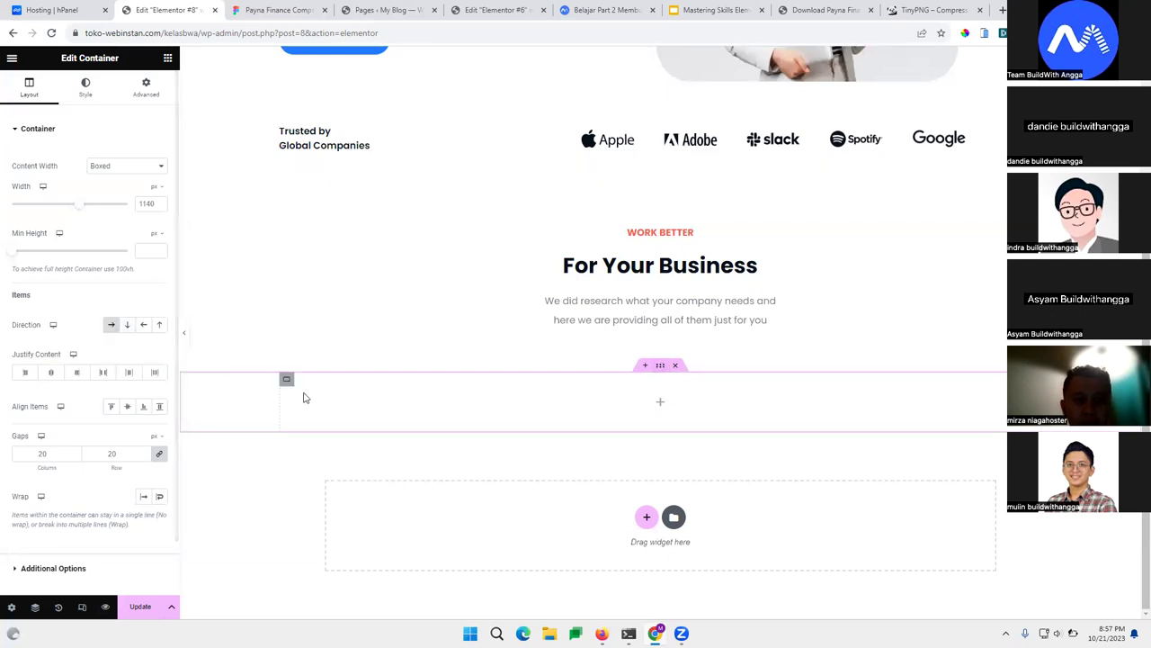
# Step: Add the three-column container structure and check it against the Figma design
pyautogui.rightClick(285, 382)
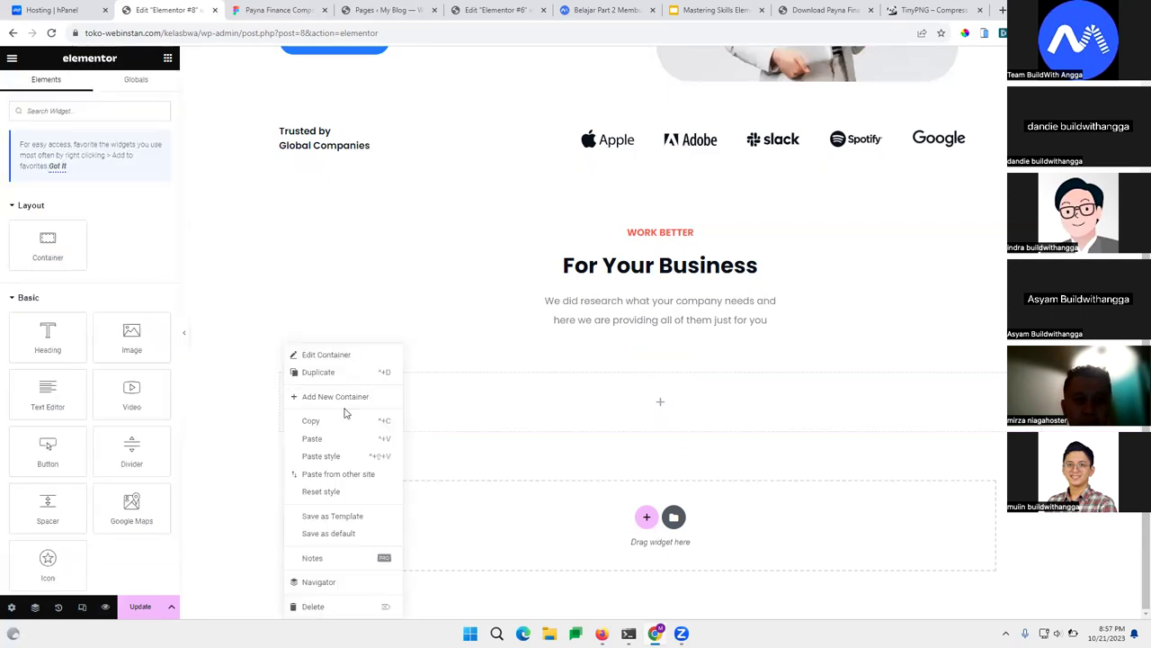
pyautogui.click(458, 406)
pyautogui.click(287, 382)
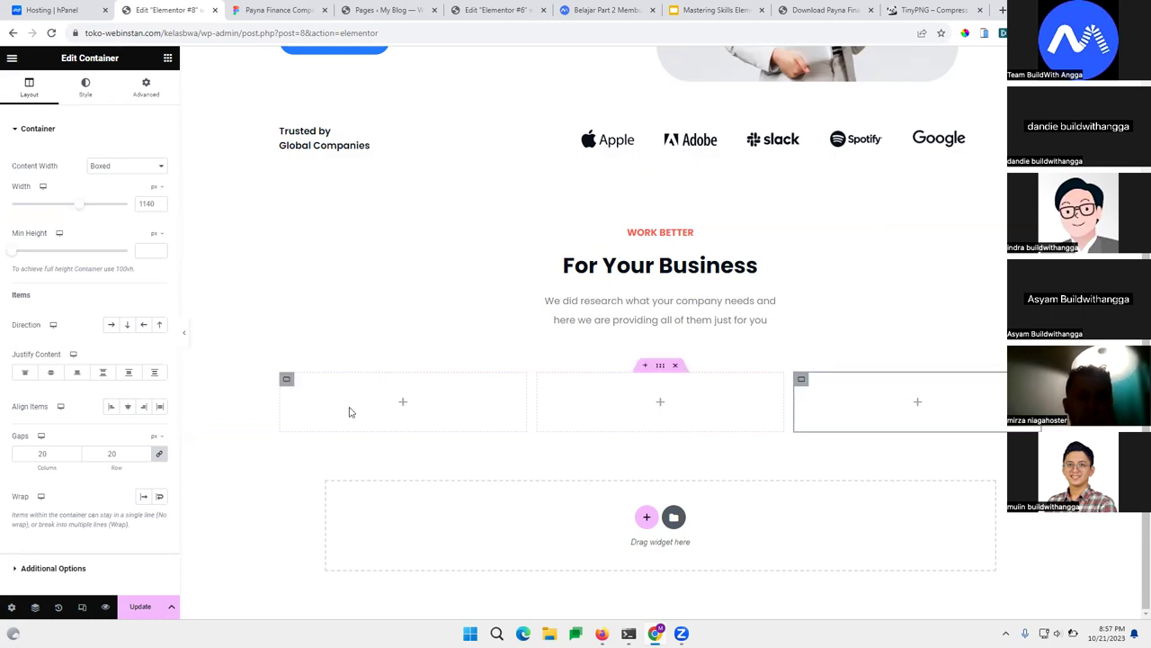
pyautogui.click(279, 10)
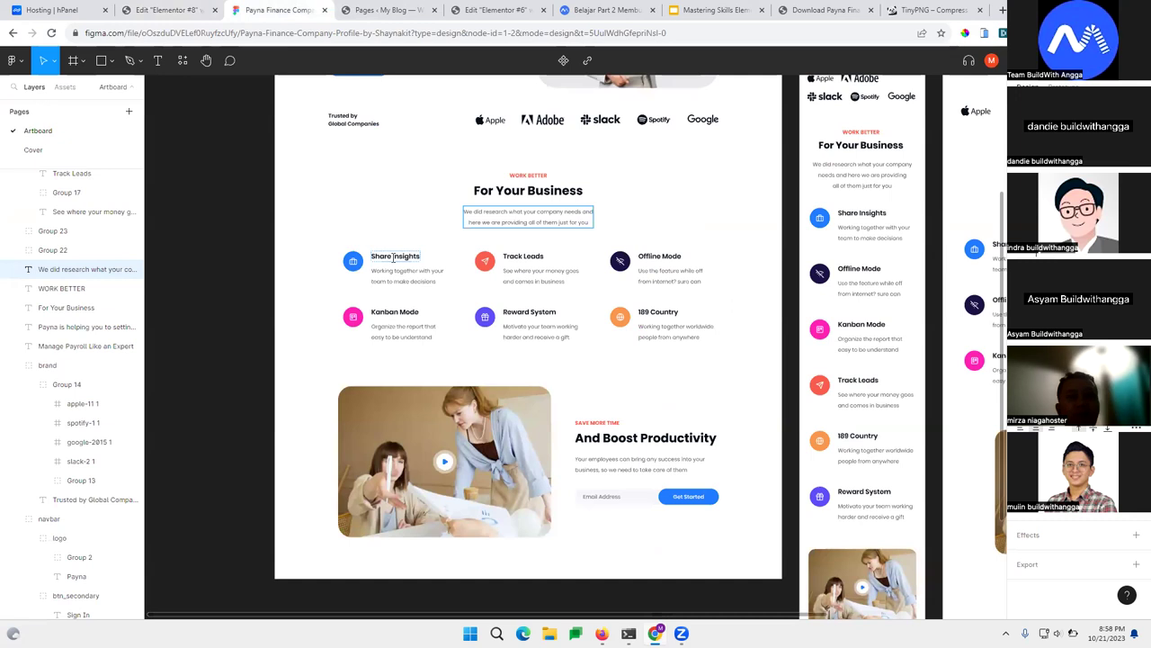
pyautogui.click(171, 10)
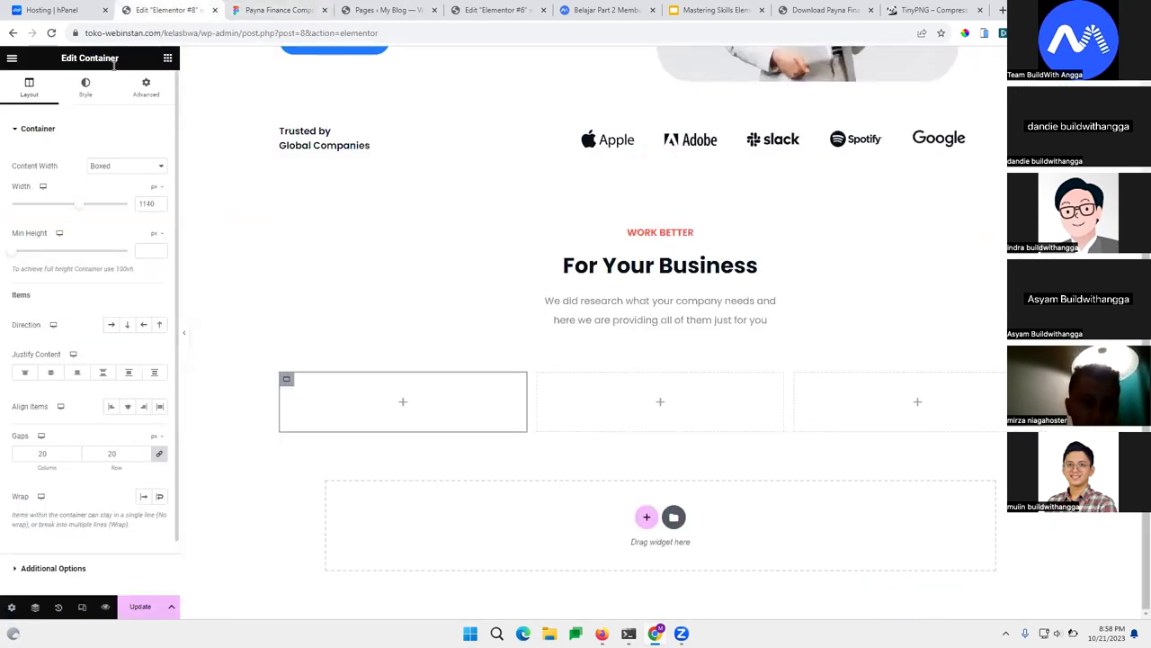
# Step: Place two inner containers in the first column and lay them side by side in a row
pyautogui.click(168, 58)
pyautogui.moveTo(47, 242); pyautogui.dragTo(373, 403)
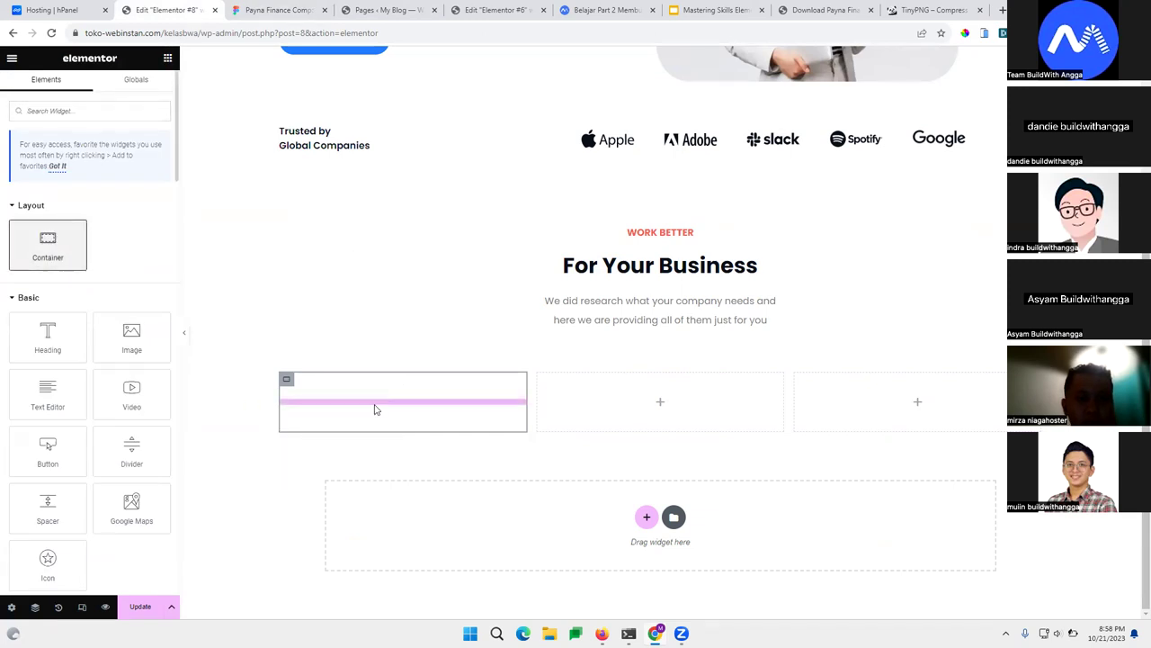
pyautogui.rightClick(292, 384)
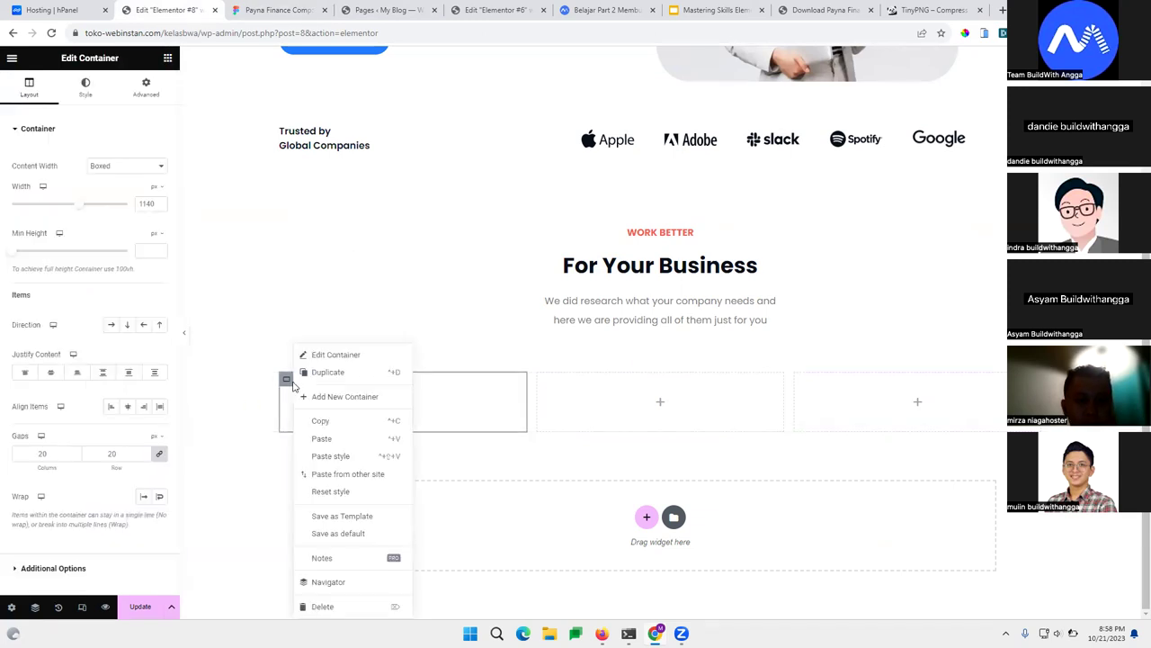
pyautogui.click(340, 404)
pyautogui.rightClick(288, 383)
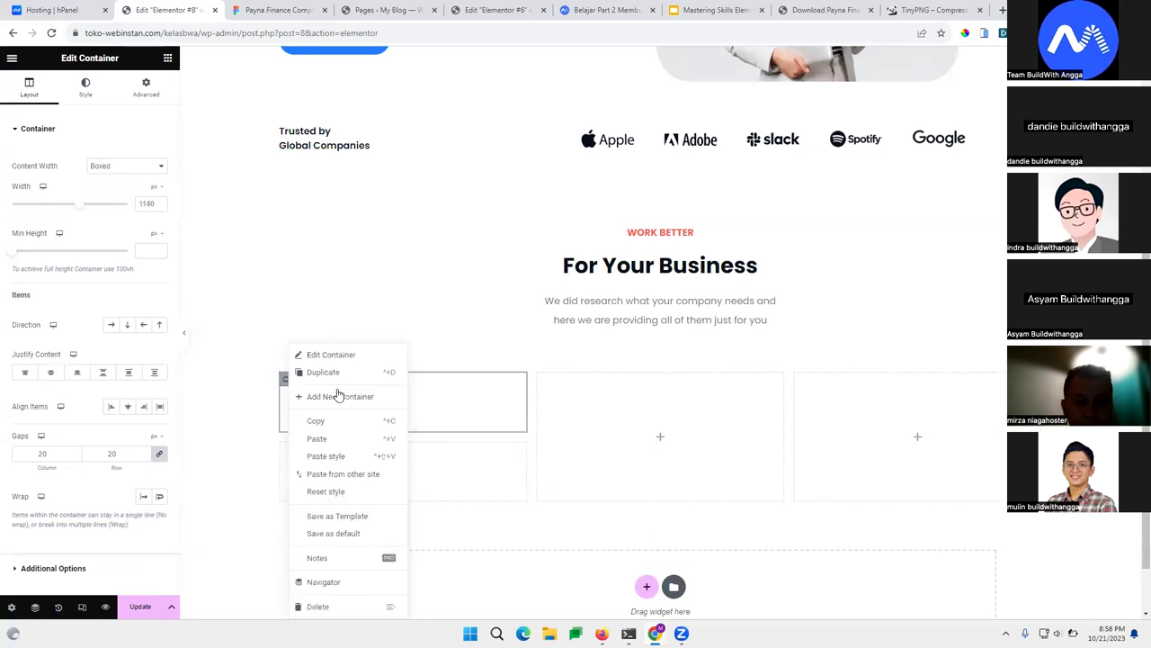
pyautogui.click(340, 571)
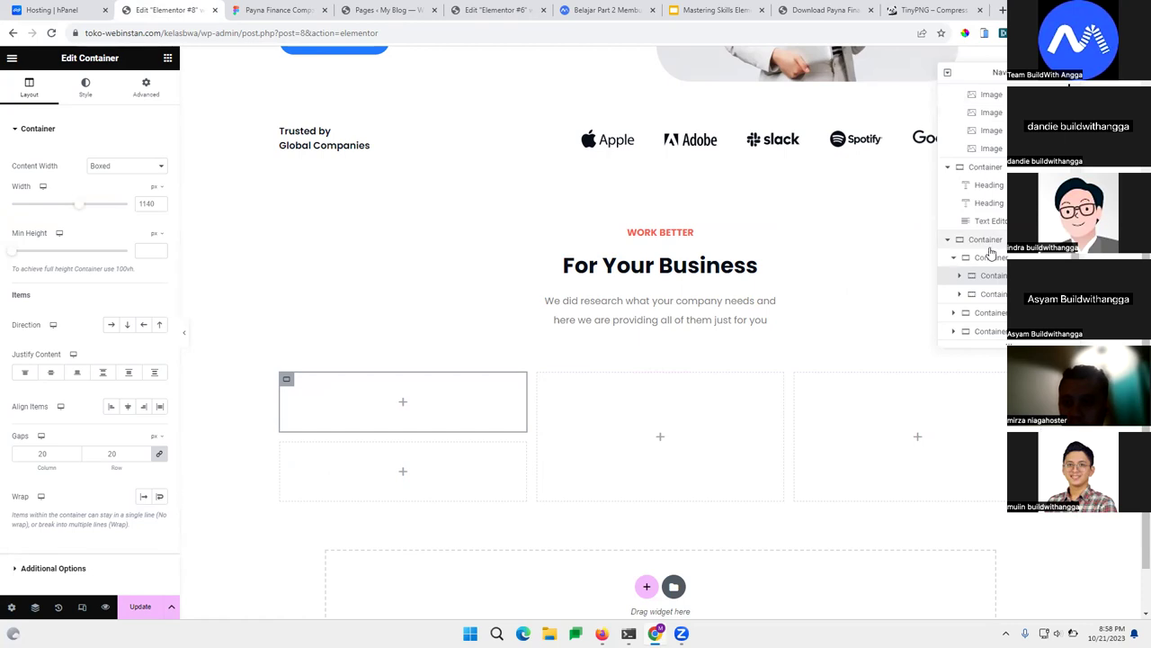
pyautogui.click(984, 260)
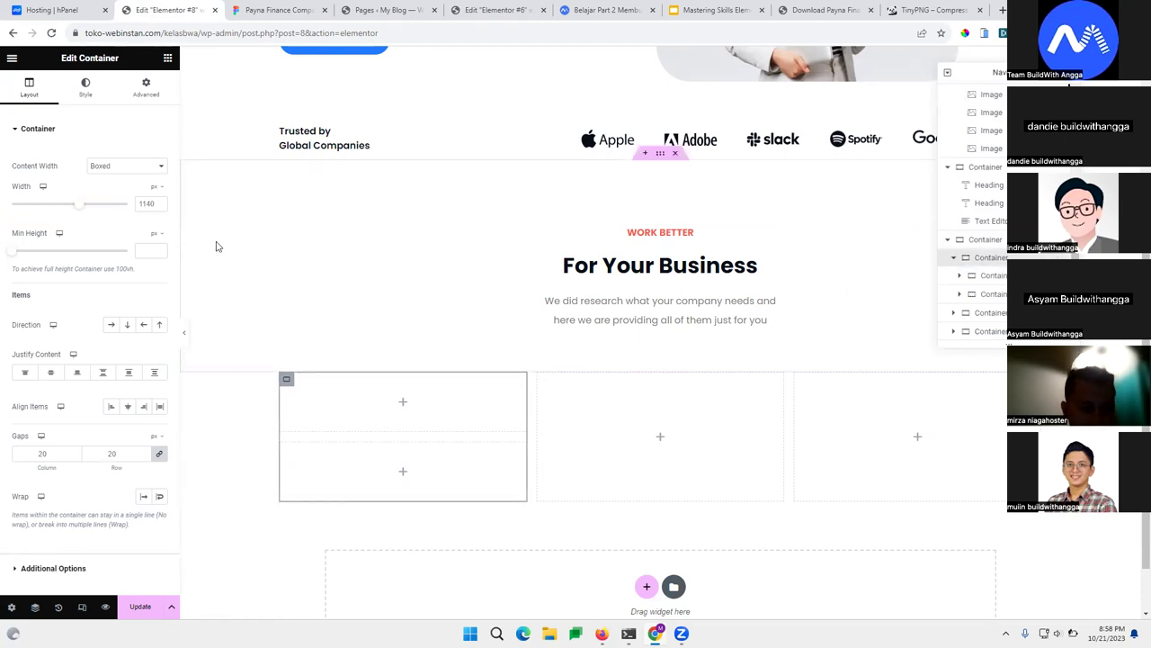
pyautogui.click(110, 329)
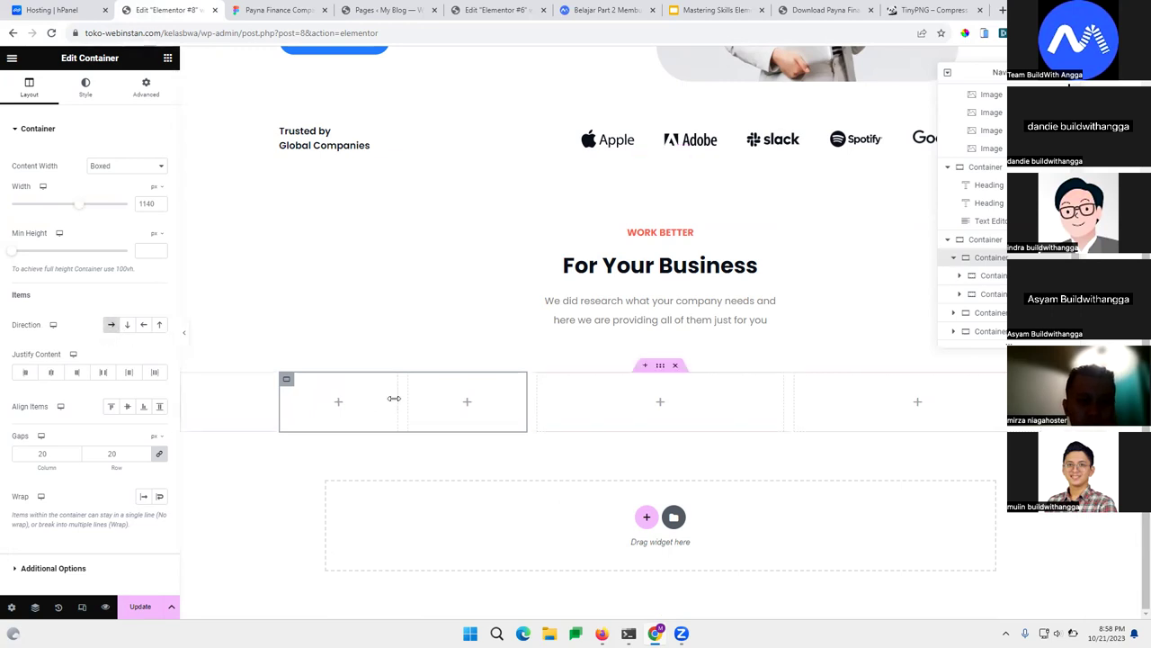
# Step: Set the inner containers' widths to 25% and 75%
pyautogui.click(286, 381)
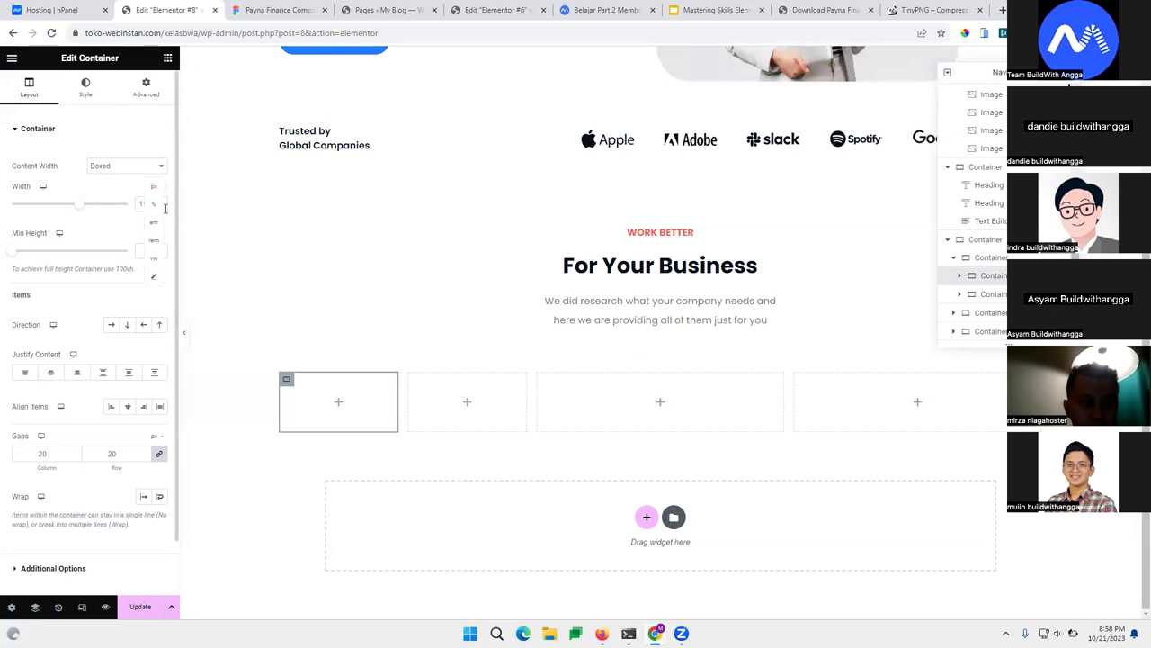
pyautogui.click(155, 207)
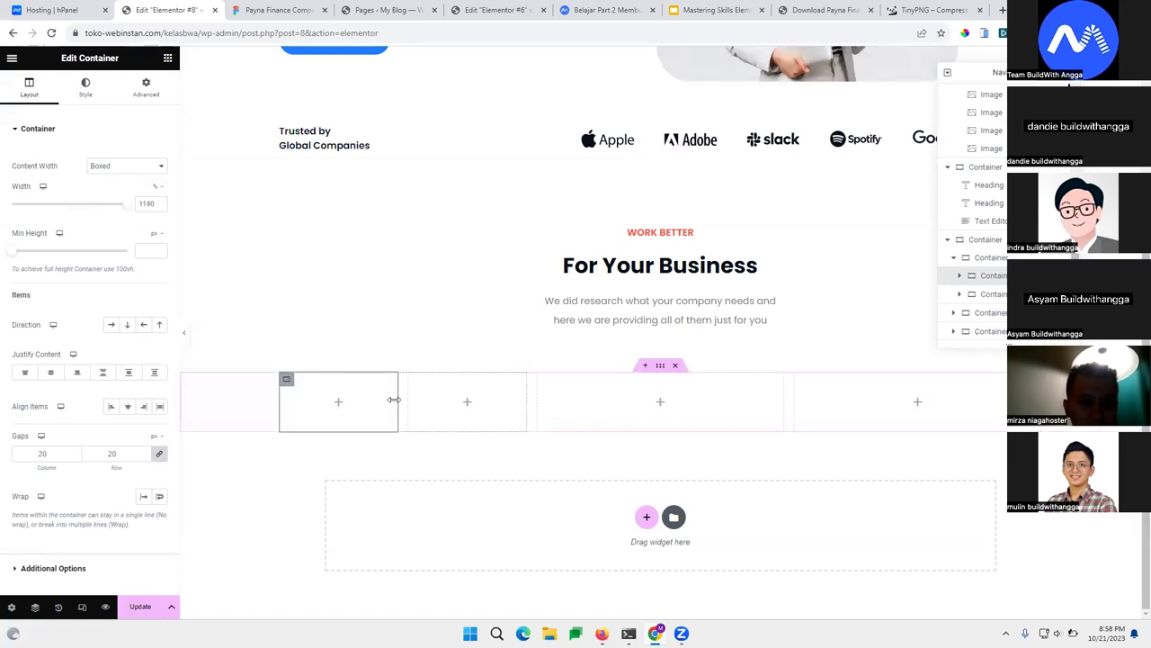
pyautogui.moveTo(394, 400); pyautogui.dragTo(337, 400)
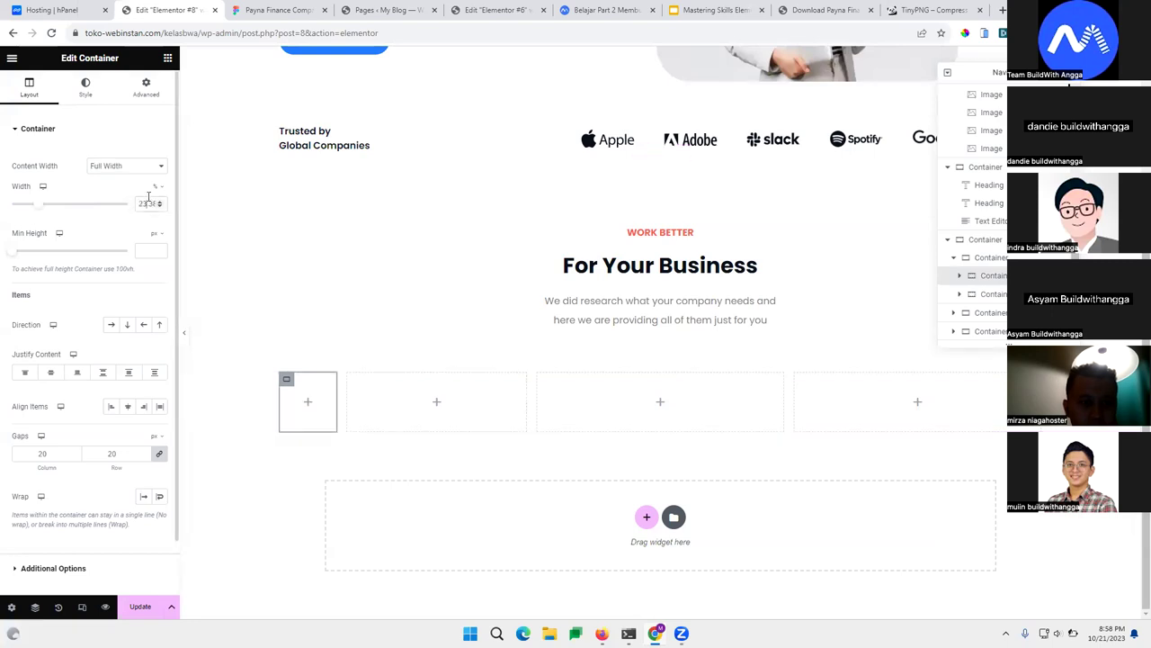
pyautogui.doubleClick(148, 198)
pyautogui.write('25')
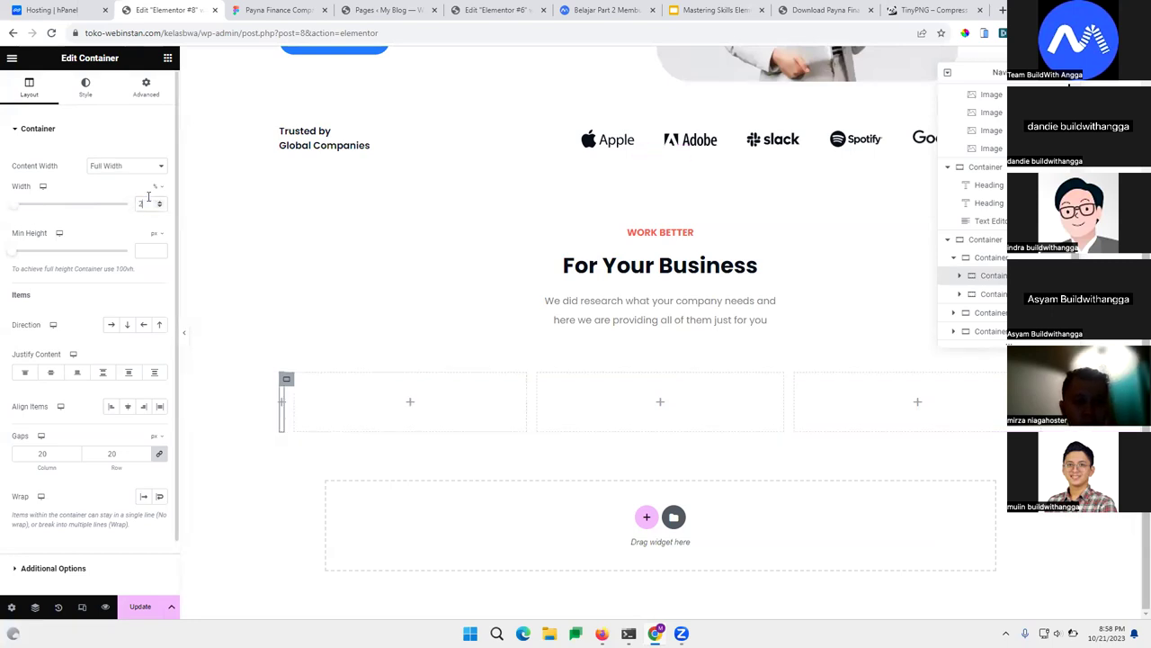
pyautogui.click(358, 381)
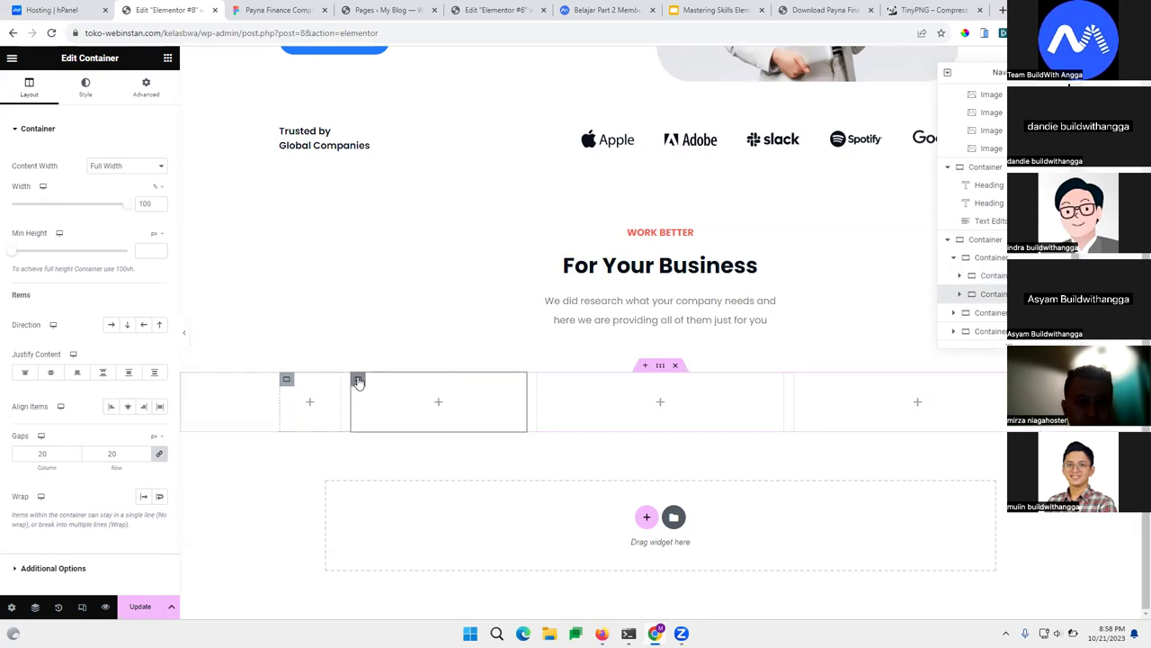
pyautogui.write('75')
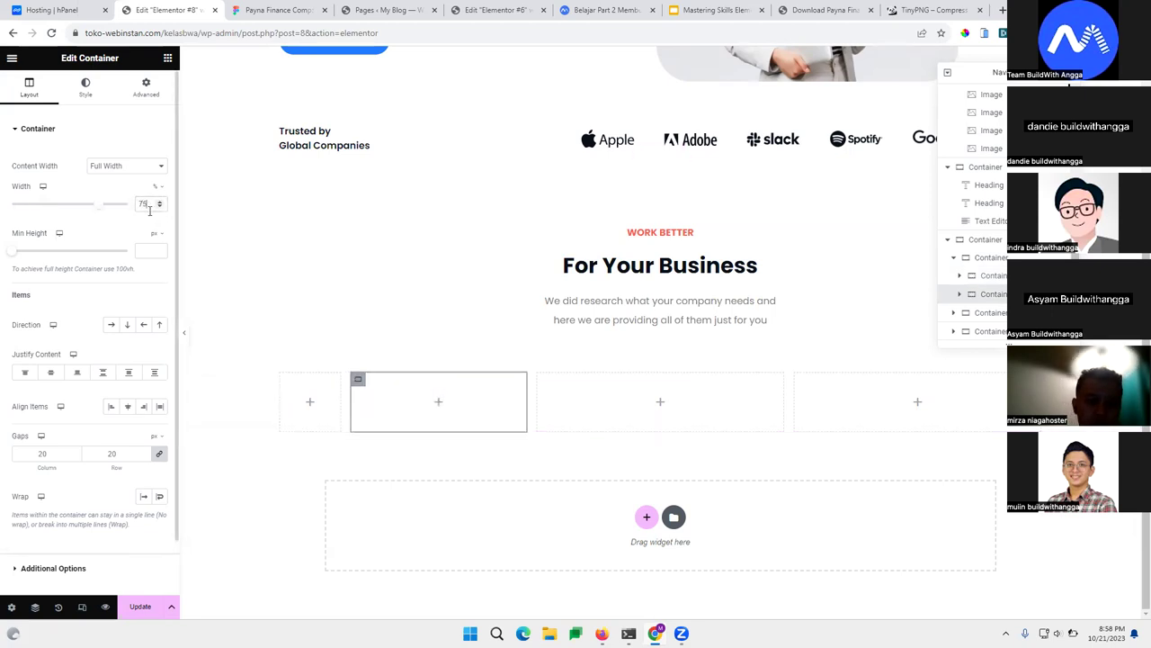
# Step: Put an Image widget in the narrow 25% container and begin choosing its picture
pyautogui.click(167, 57)
pyautogui.moveTo(132, 337); pyautogui.dragTo(309, 412)
pyautogui.click(90, 215)
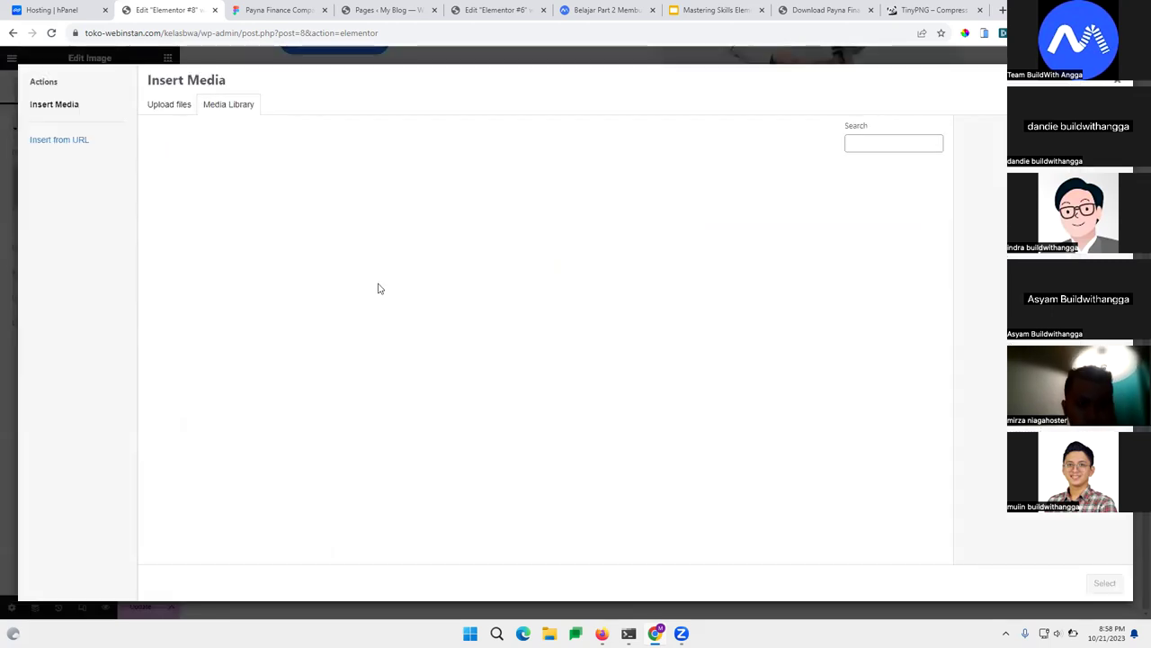
# Step: Upload icon-share-insights from the asset folder and insert it into the Image widget
pyautogui.click(171, 104)
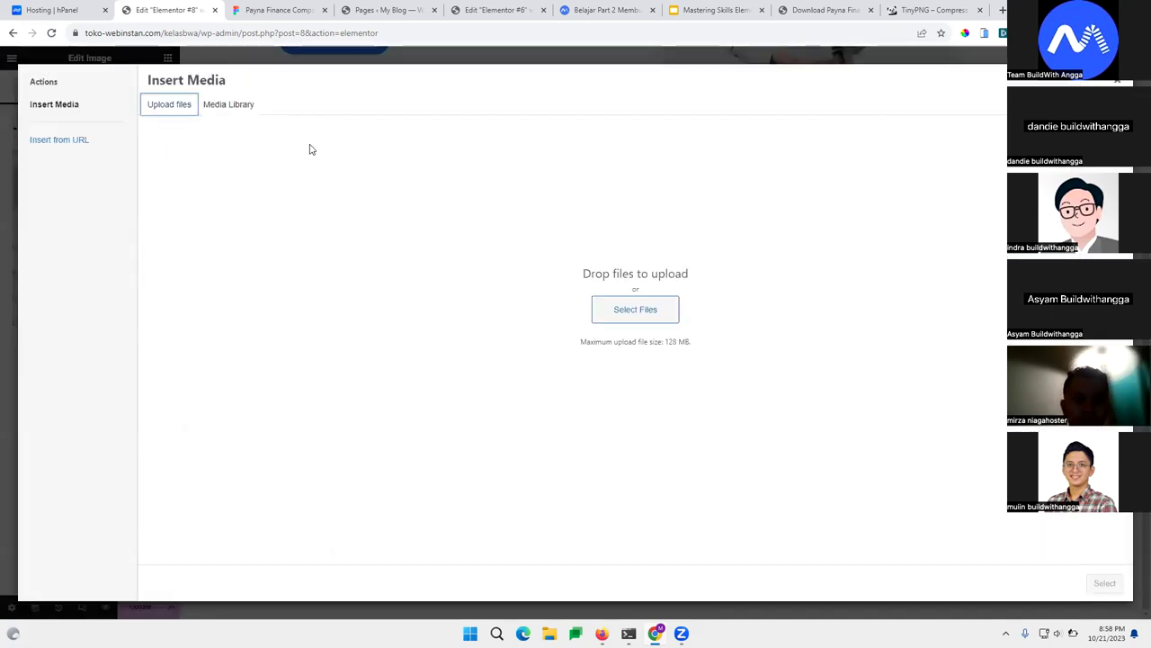
pyautogui.click(631, 308)
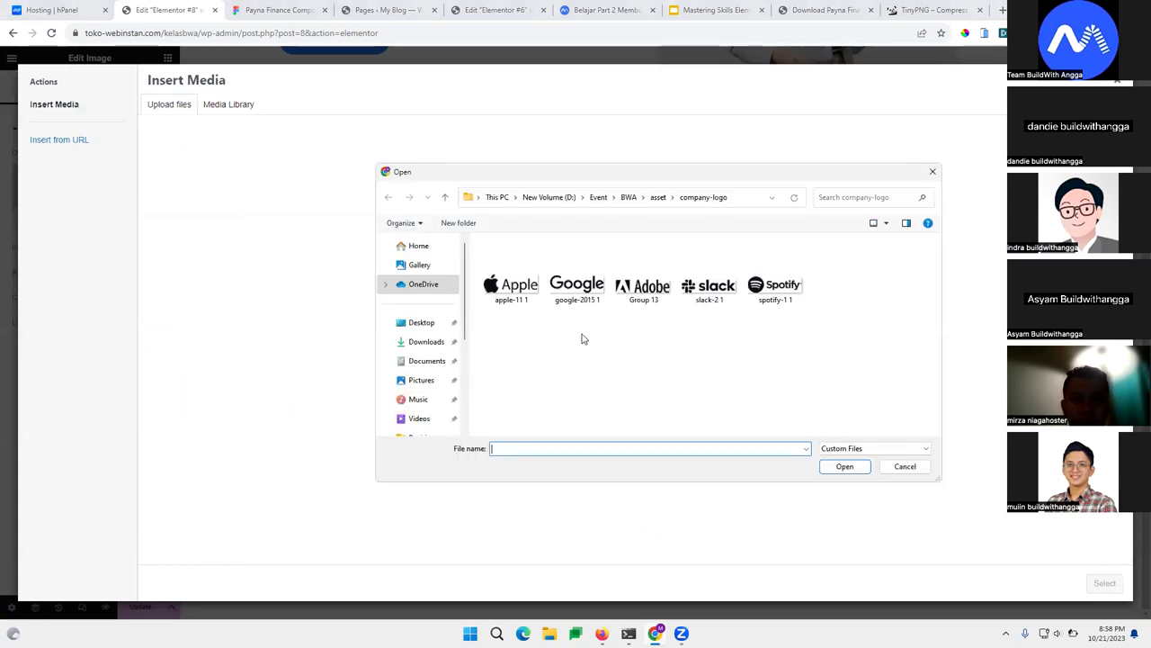
pyautogui.click(658, 198)
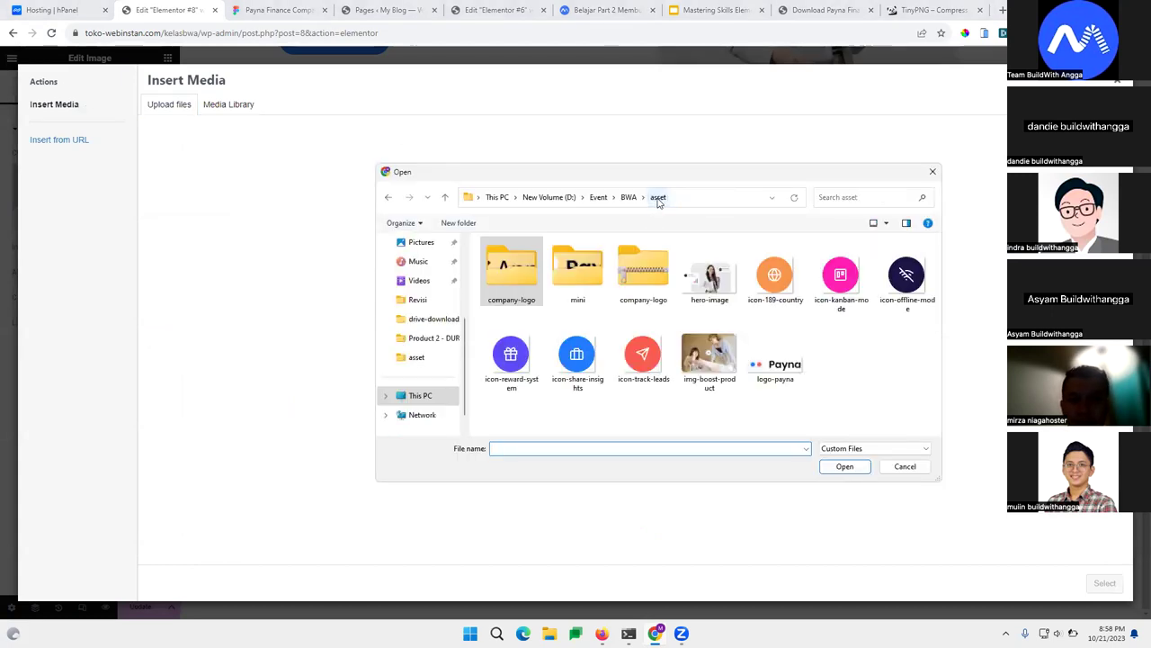
pyautogui.doubleClick(583, 352)
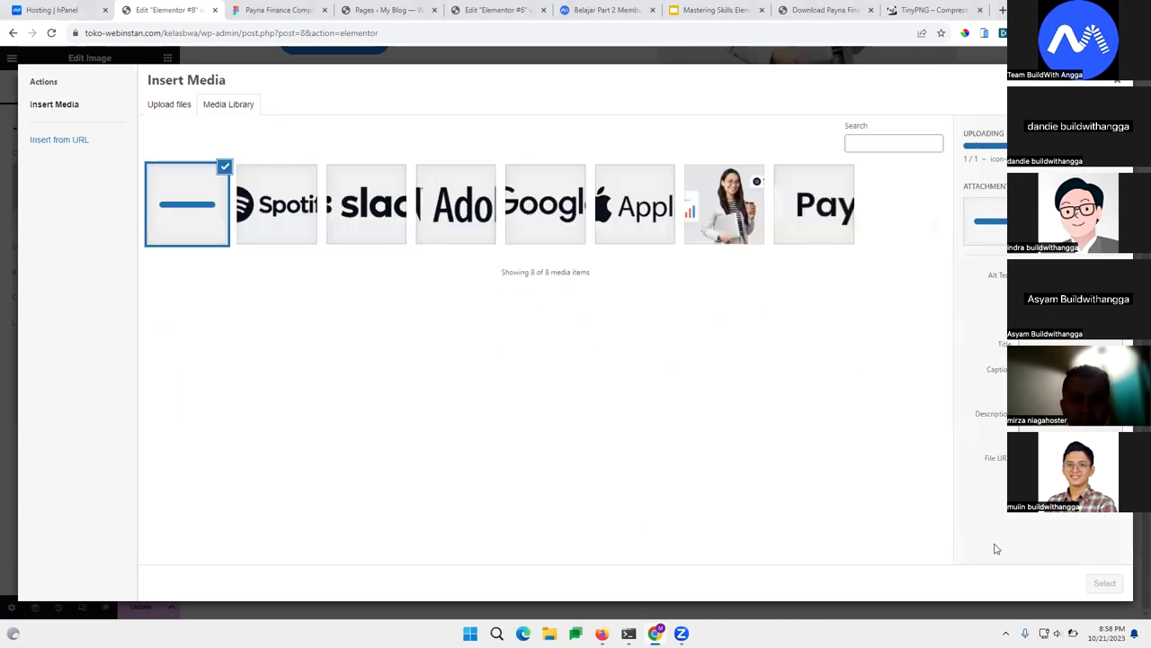
pyautogui.click(1097, 583)
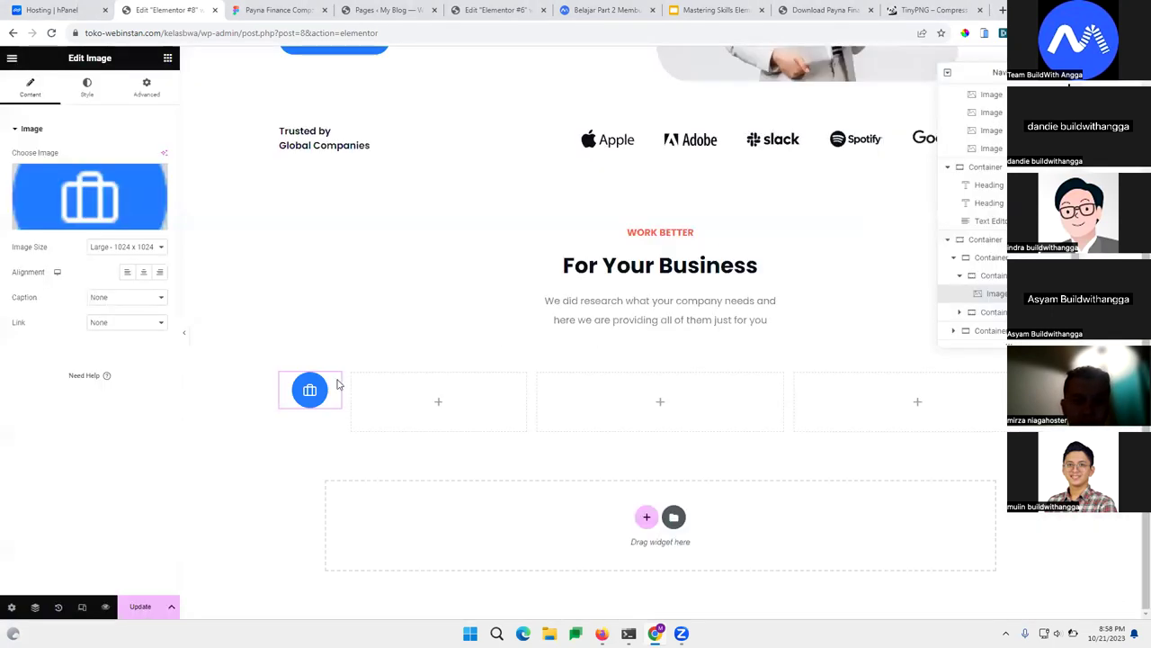
# Step: Add a Heading widget beside the icon and a Text Editor widget beneath it
pyautogui.click(168, 57)
pyautogui.moveTo(162, 376); pyautogui.dragTo(387, 407)
pyautogui.click(167, 58)
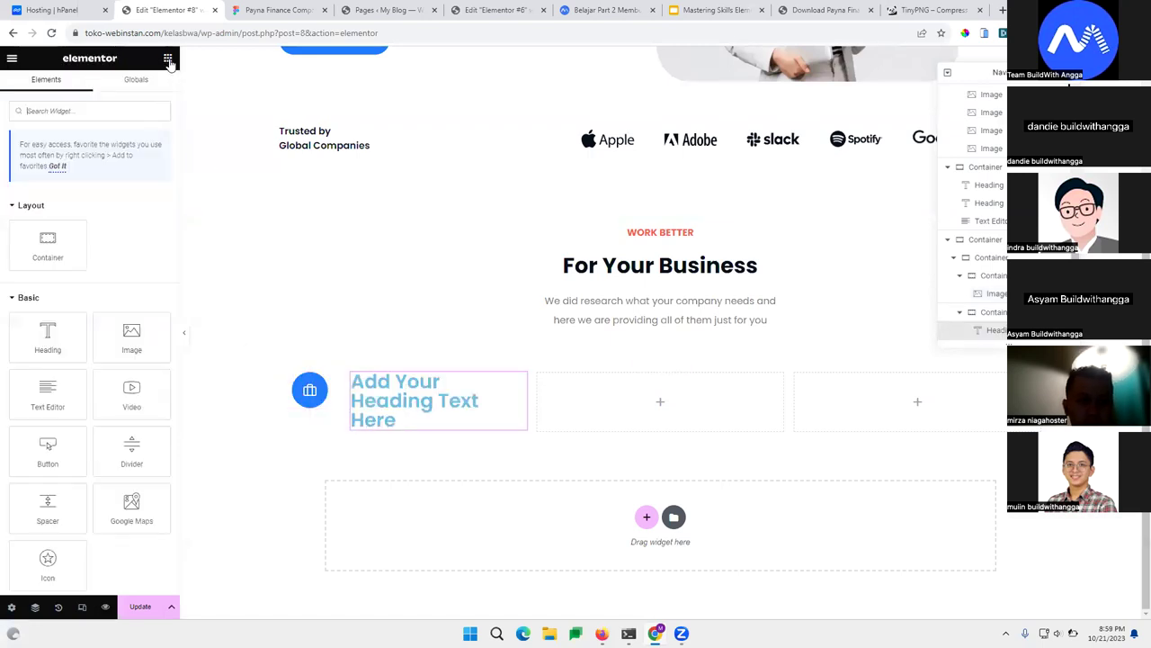
pyautogui.moveTo(50, 395); pyautogui.dragTo(429, 432)
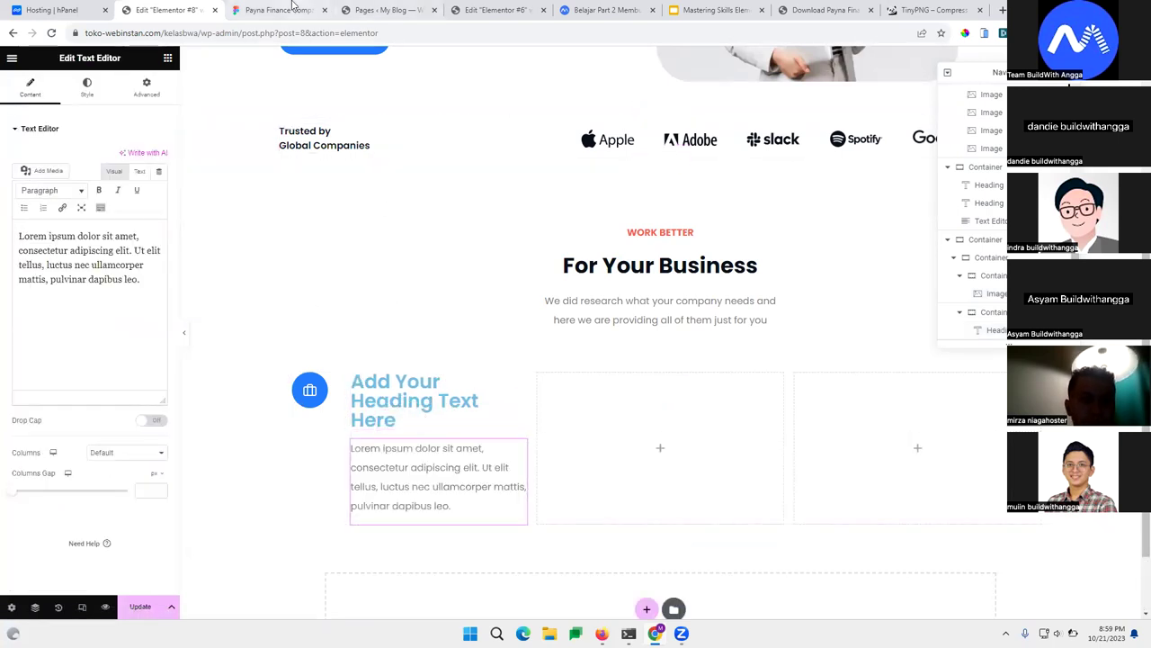
# Step: Replace the text block's placeholder with the Working together description copied from Figma
pyautogui.click(292, 9)
pyautogui.doubleClick(402, 270)
pyautogui.doubleClick(402, 269)
pyautogui.hotkey('ctrl', 'c')
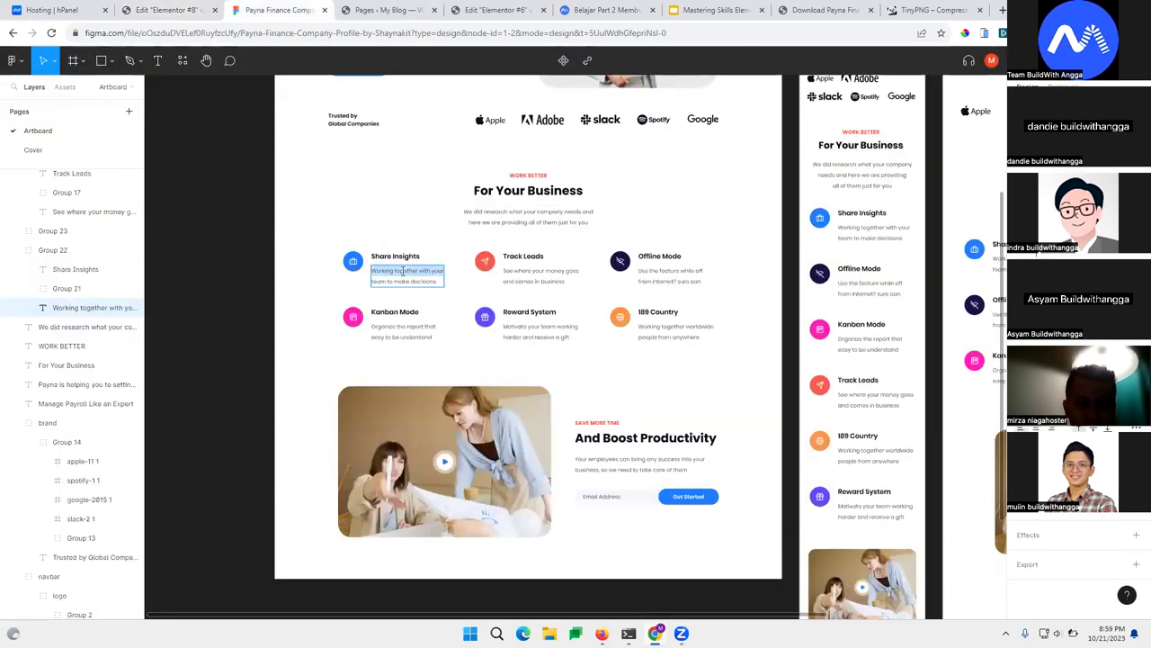
pyautogui.click(171, 9)
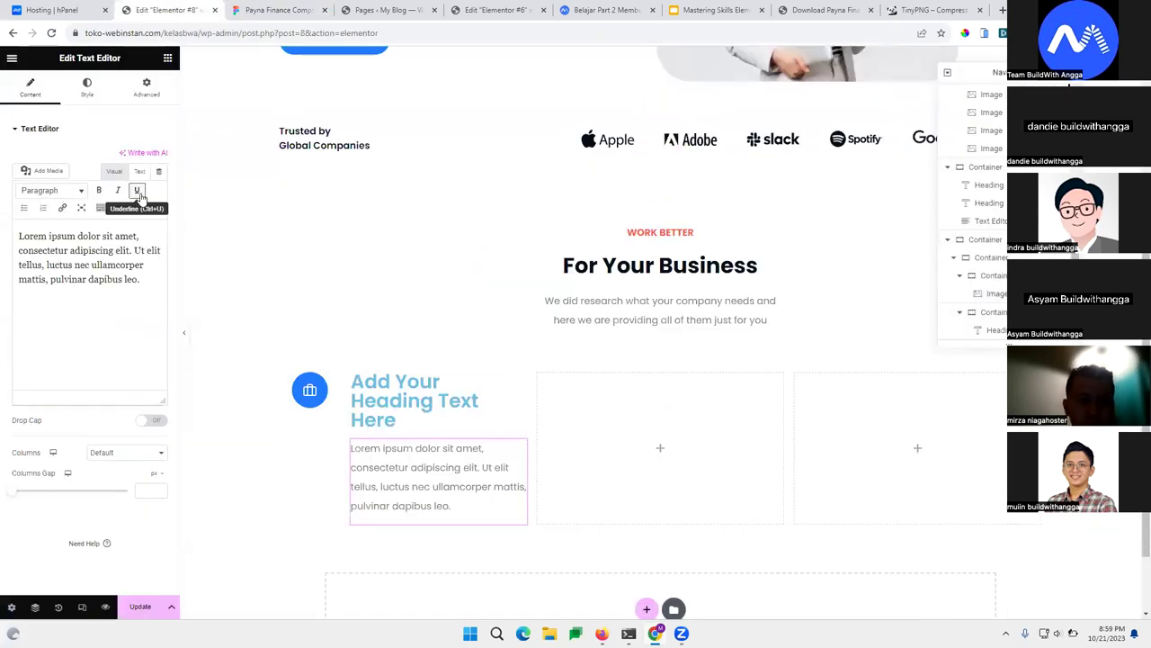
pyautogui.click(140, 171)
pyautogui.click(126, 212)
pyautogui.hotkey('ctrl', 'a')
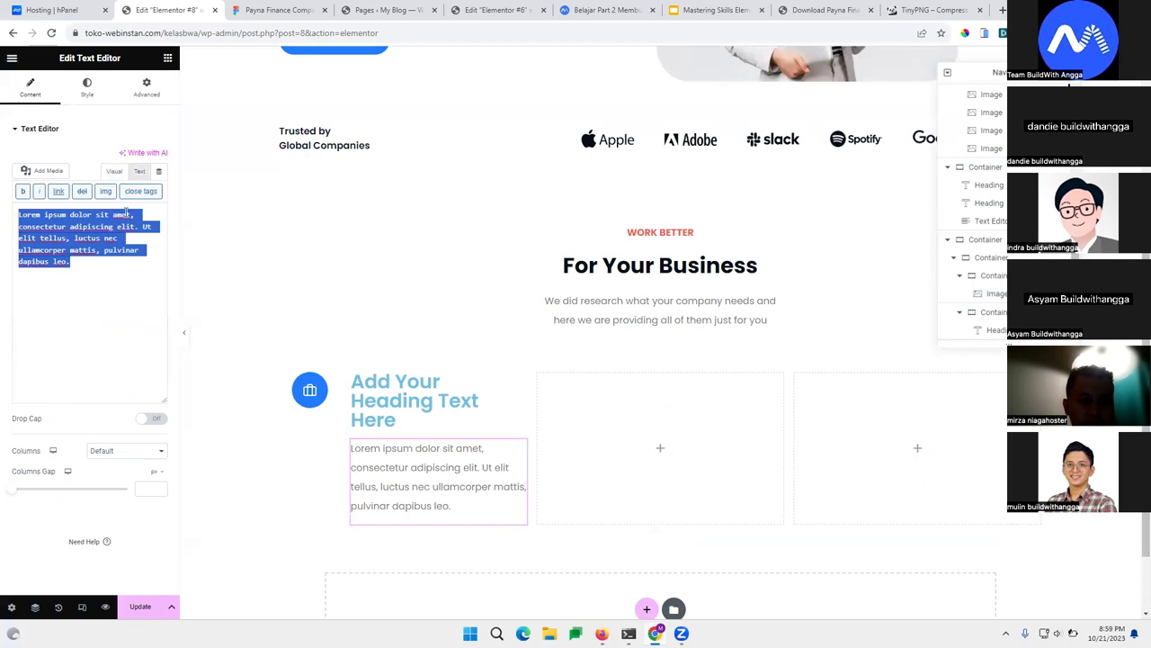
pyautogui.hotkey('ctrl', 'v')
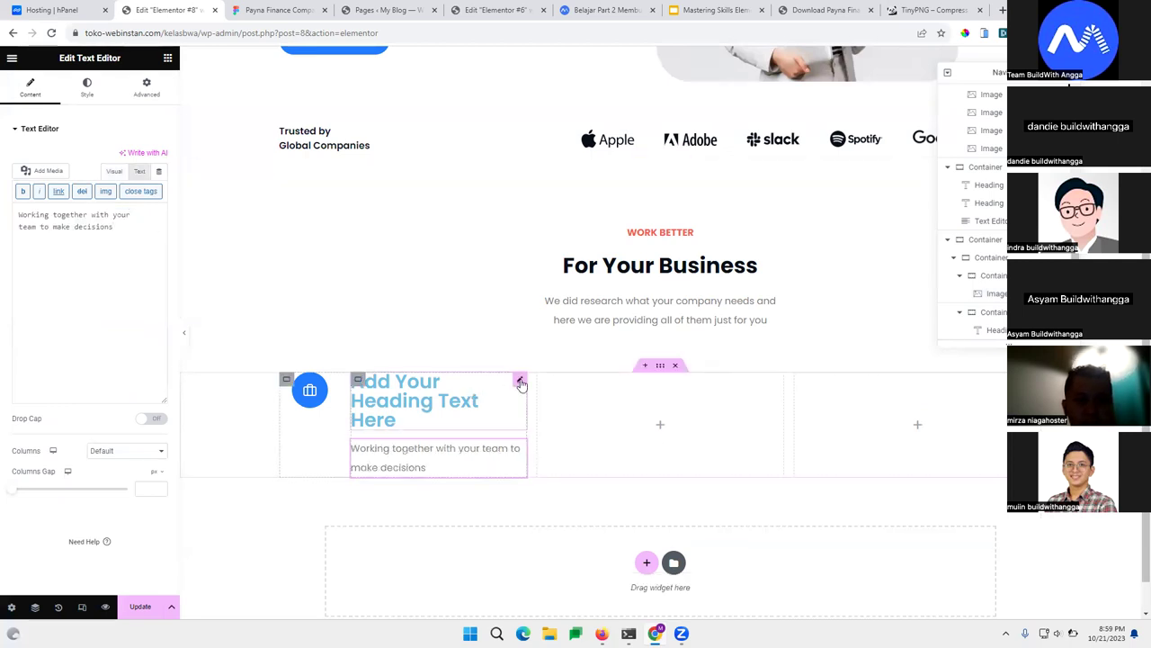
# Step: Change the card heading's title to Share Insights, copied from the design
pyautogui.click(277, 10)
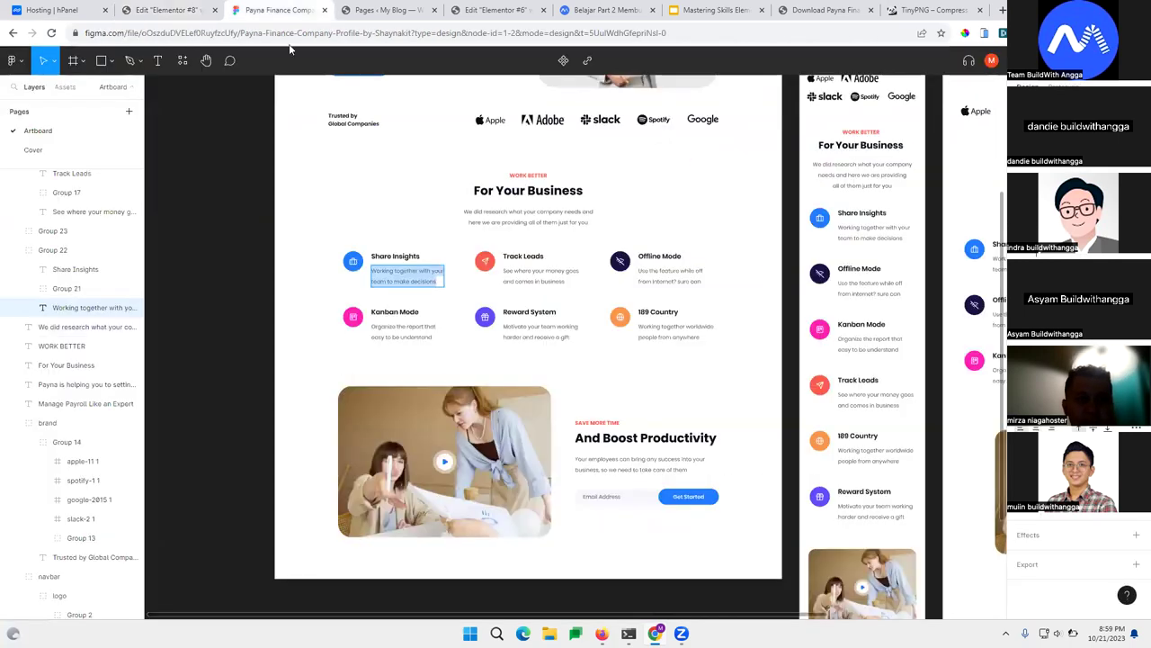
pyautogui.doubleClick(401, 253)
pyautogui.hotkey('ctrl', 'c')
pyautogui.click(164, 10)
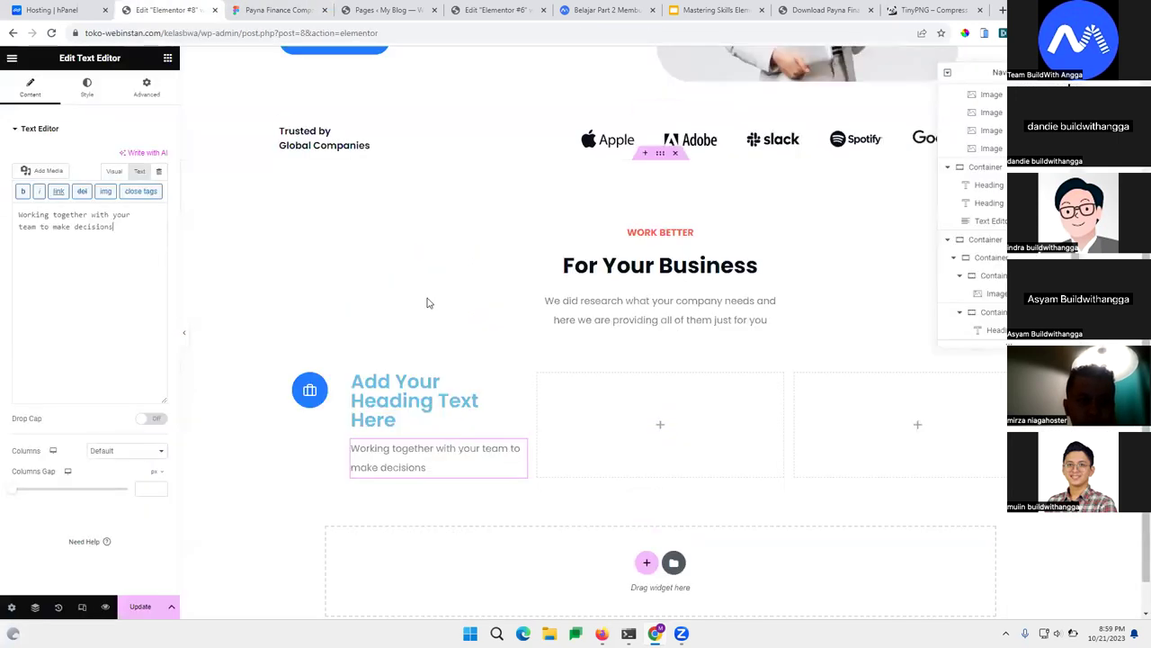
pyautogui.click(519, 380)
pyautogui.tripleClick(137, 181)
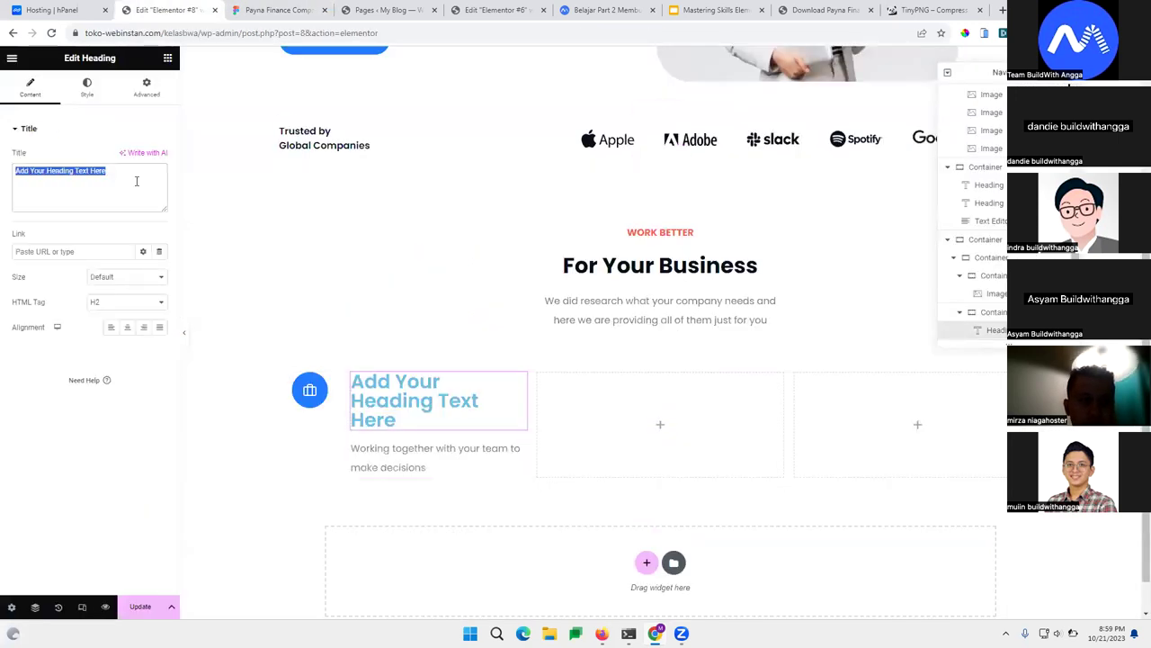
pyautogui.hotkey('ctrl', 'v')
# Step: Style the heading with the global Black colour and SubTitle Section typography
pyautogui.click(87, 87)
pyautogui.click(143, 158)
pyautogui.click(90, 307)
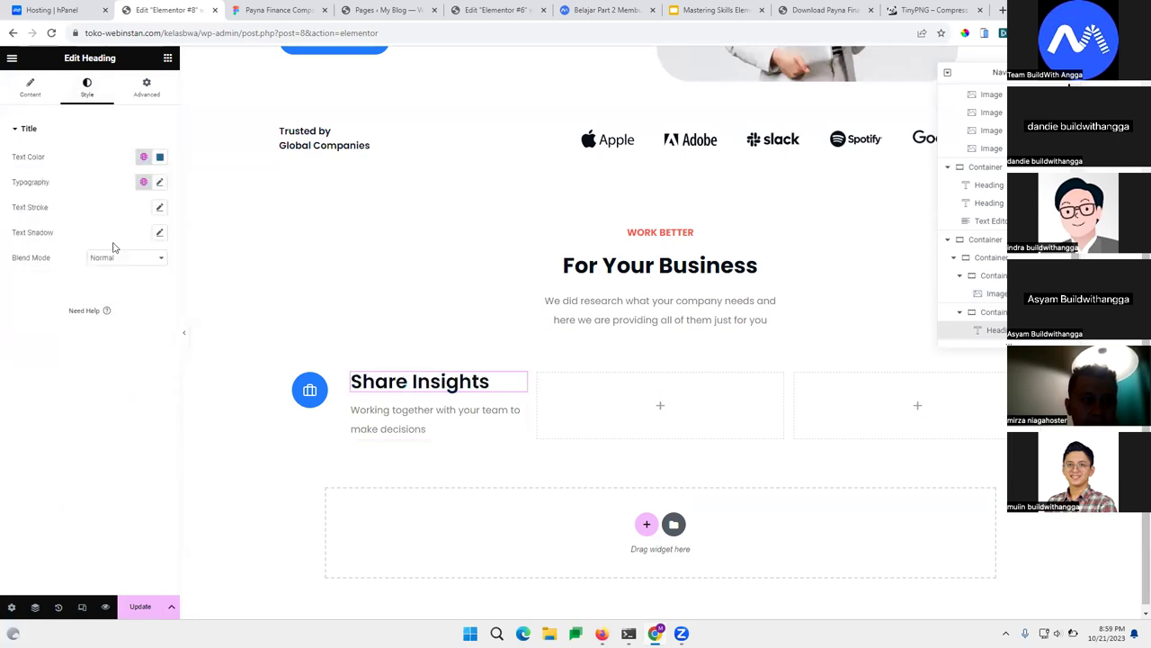
pyautogui.click(143, 181)
pyautogui.scroll(-3, 108, 292)
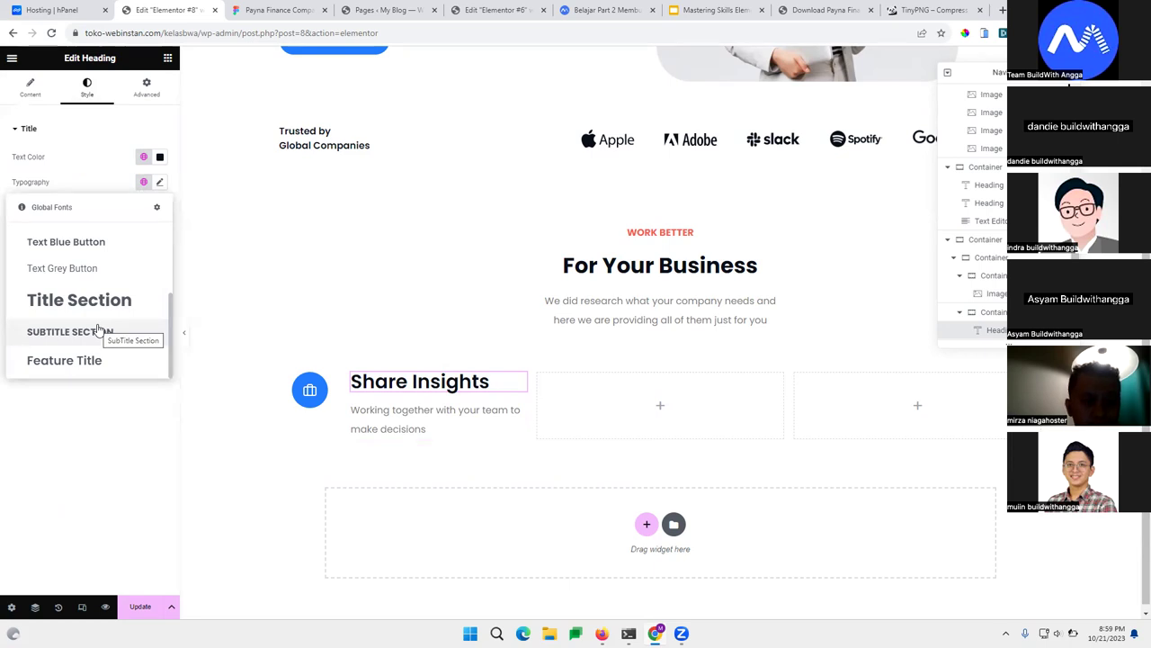
pyautogui.click(99, 331)
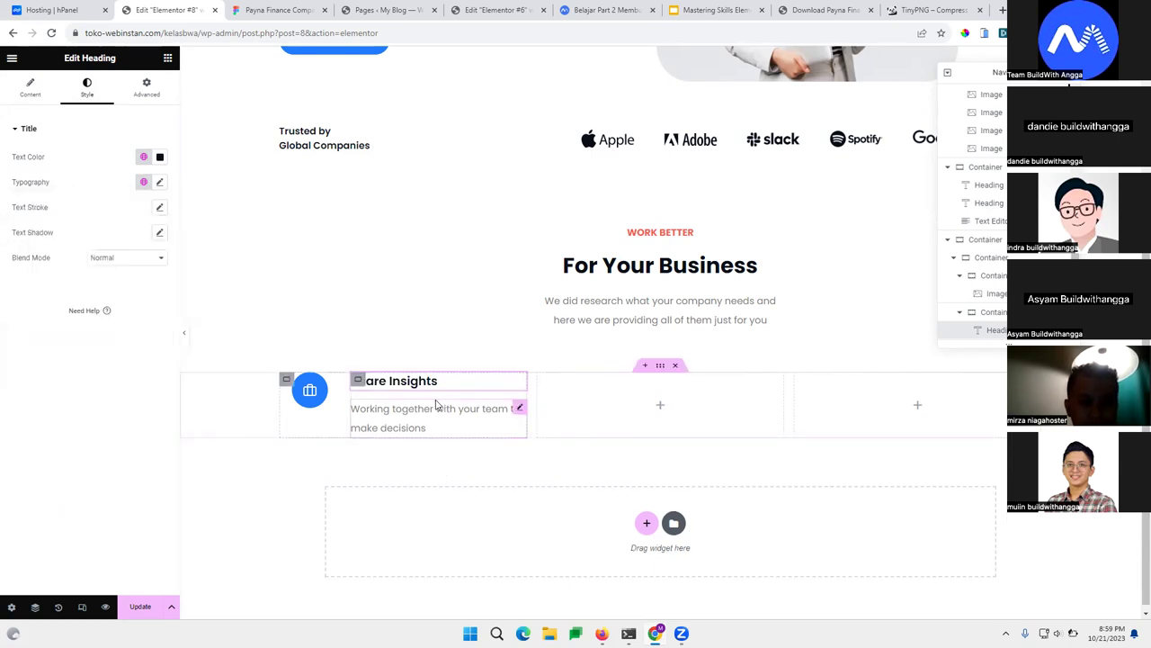
pyautogui.click(286, 379)
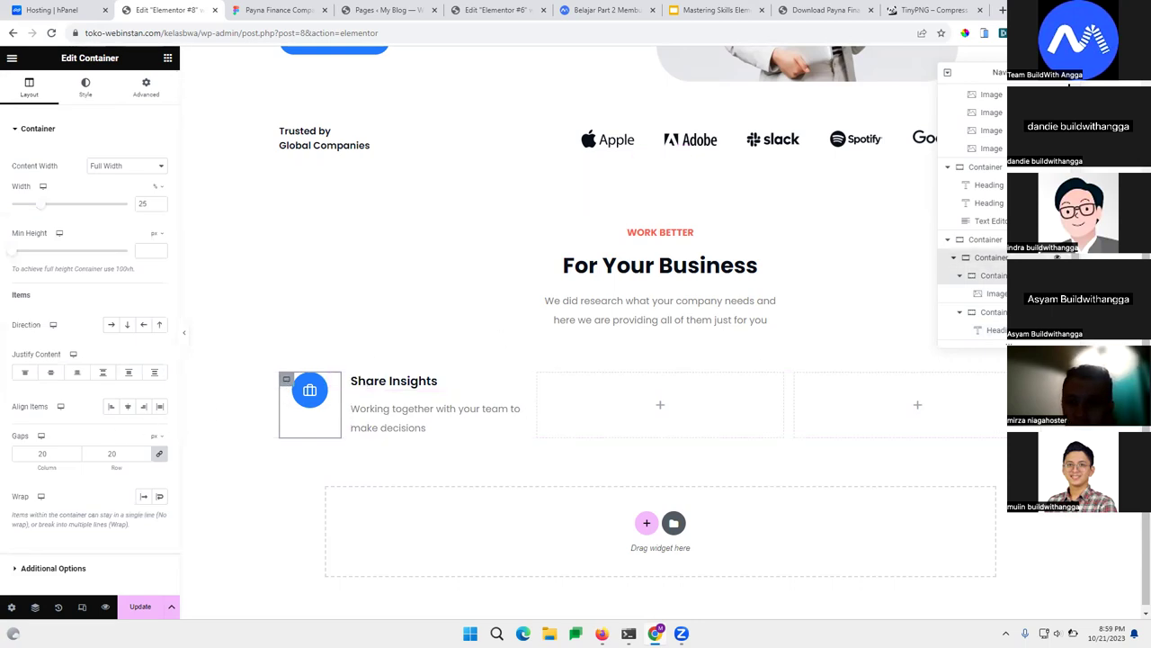
# Step: Set the Share Insights card container's gap to 0
pyautogui.click(989, 257)
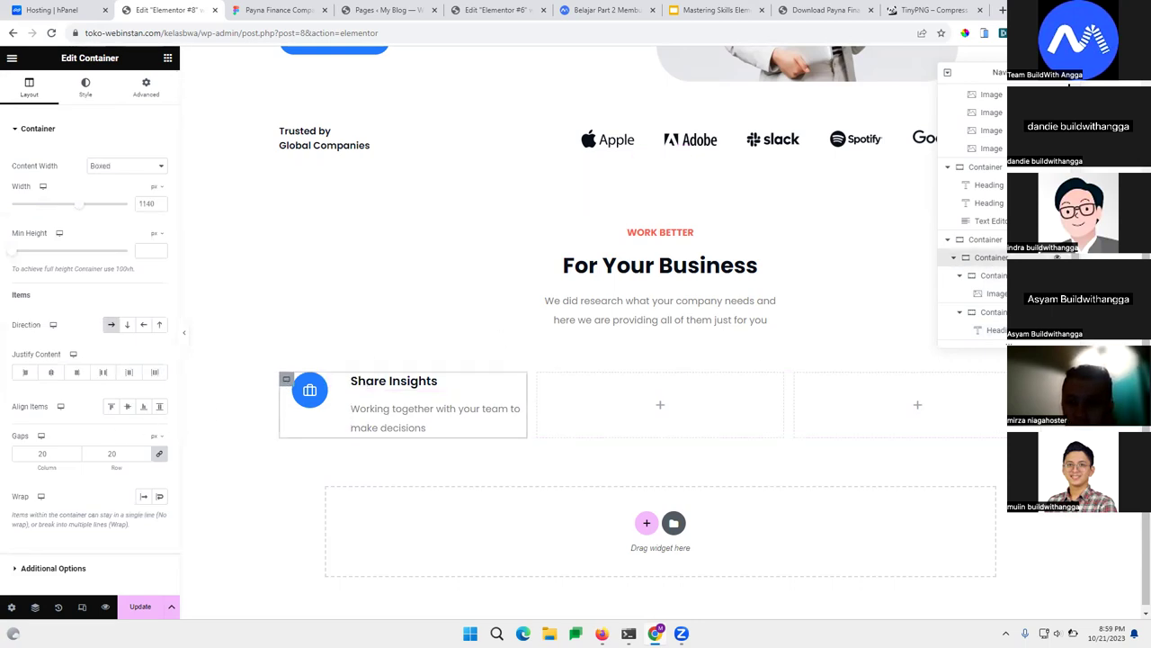
pyautogui.click(112, 454)
pyautogui.write('0')
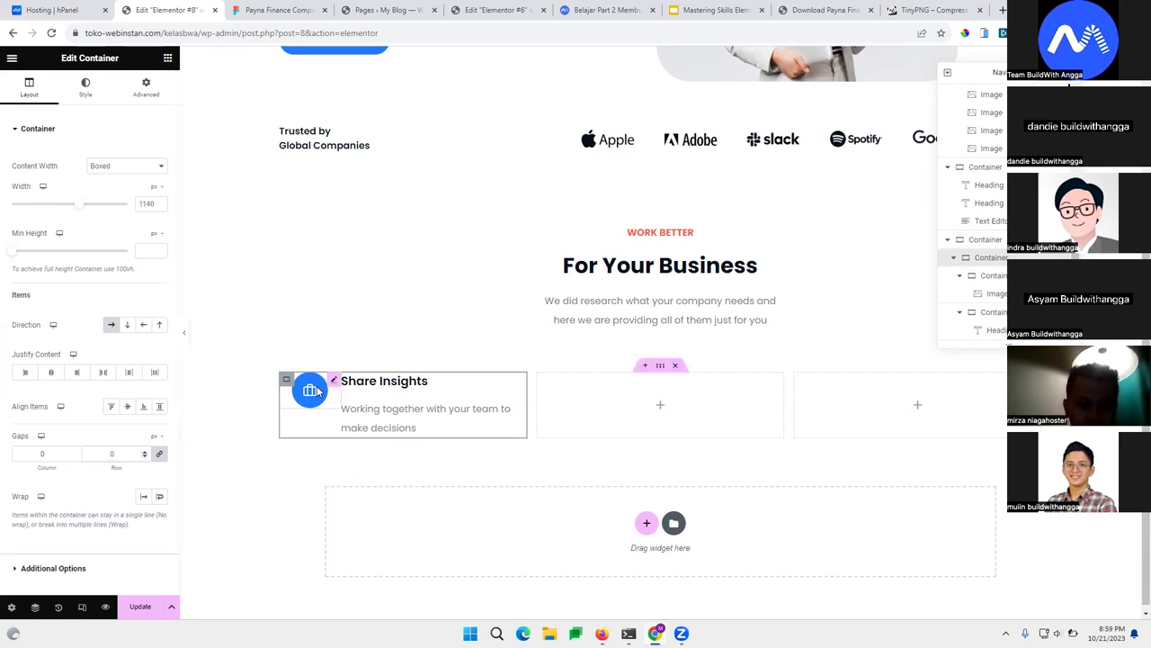
# Step: Align the icon container to Start at 20% width and set the text container to 80%
pyautogui.click(286, 379)
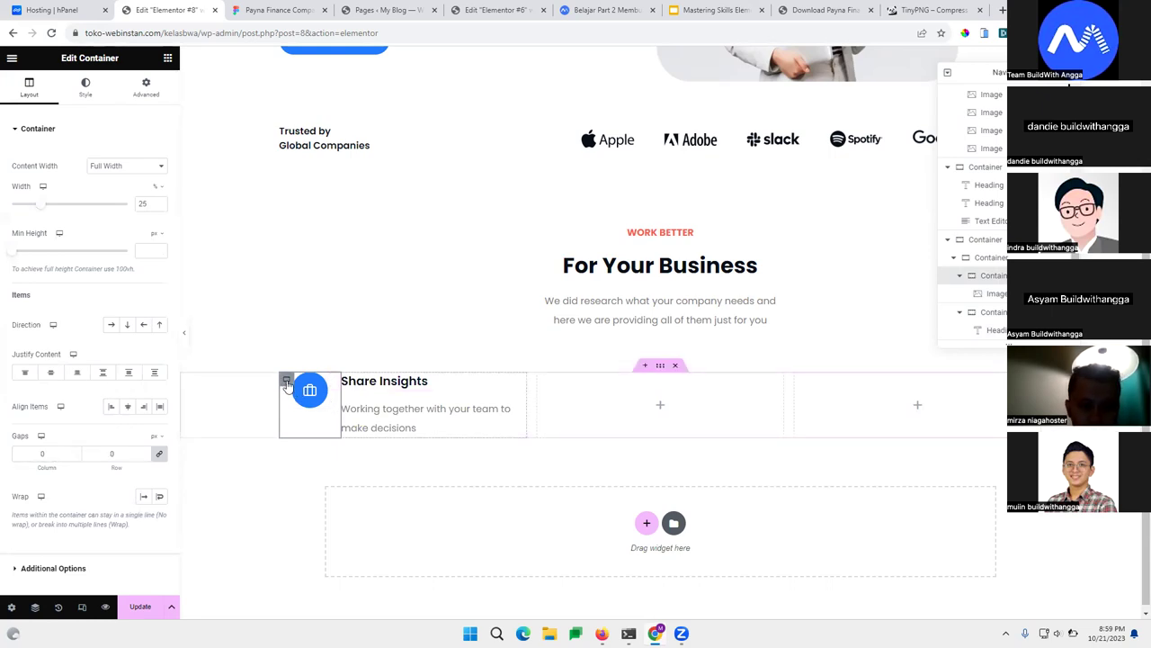
pyautogui.click(965, 259)
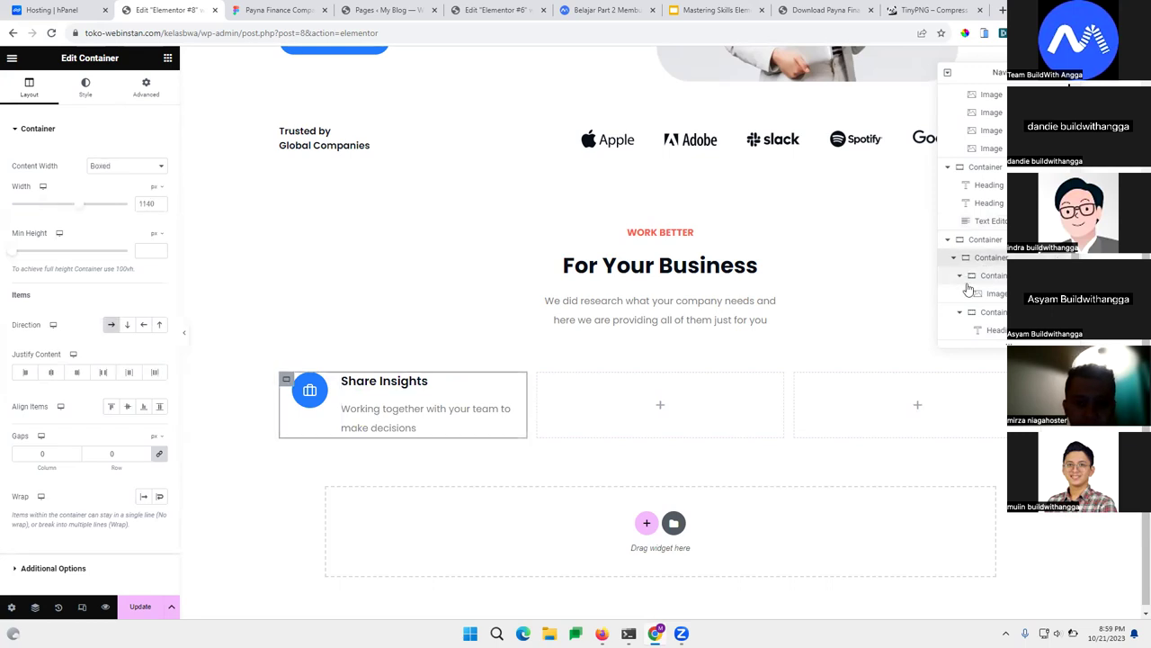
pyautogui.click(969, 281)
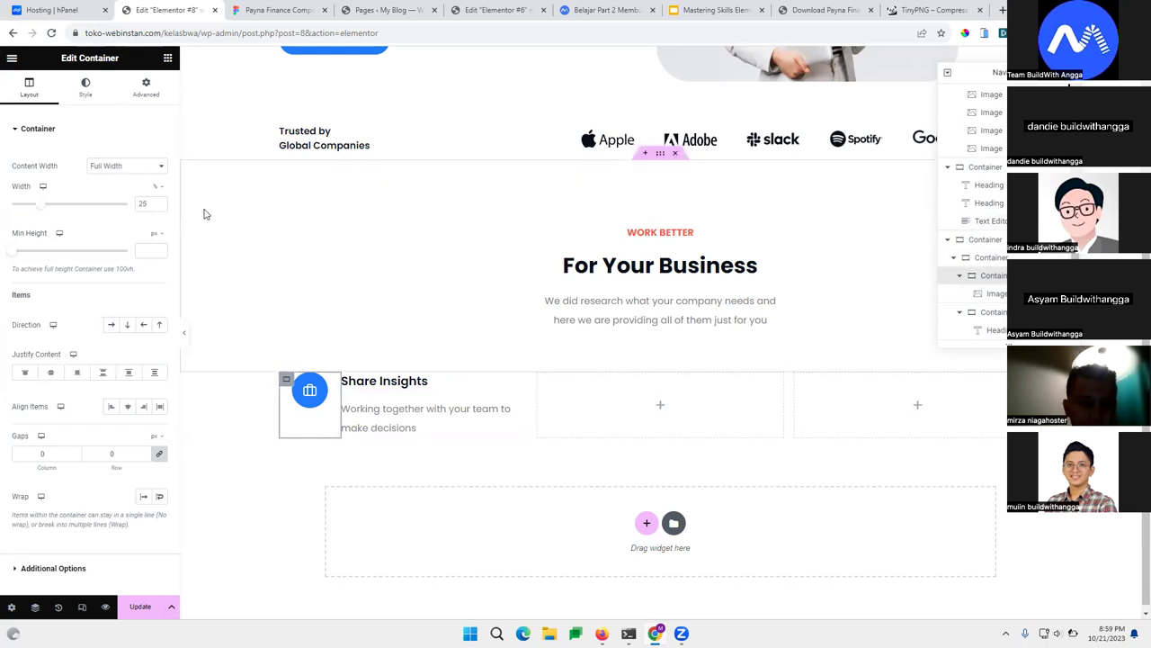
pyautogui.click(111, 409)
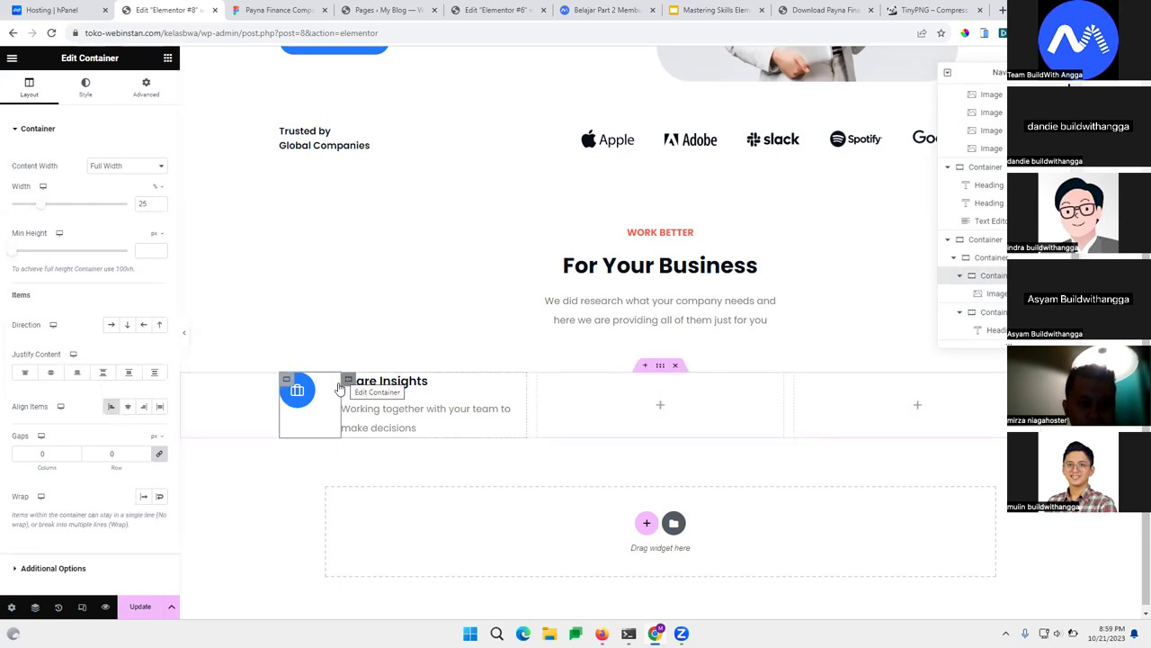
pyautogui.click(146, 204)
pyautogui.press('BackSpace')
pyautogui.write('0')
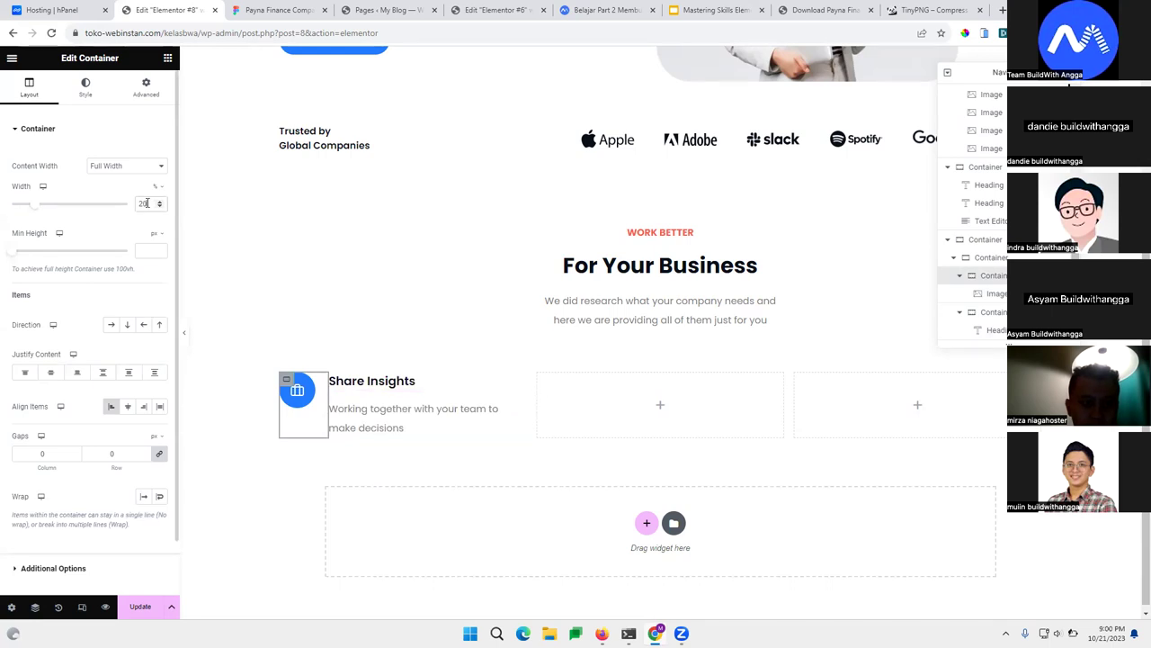
pyautogui.click(337, 380)
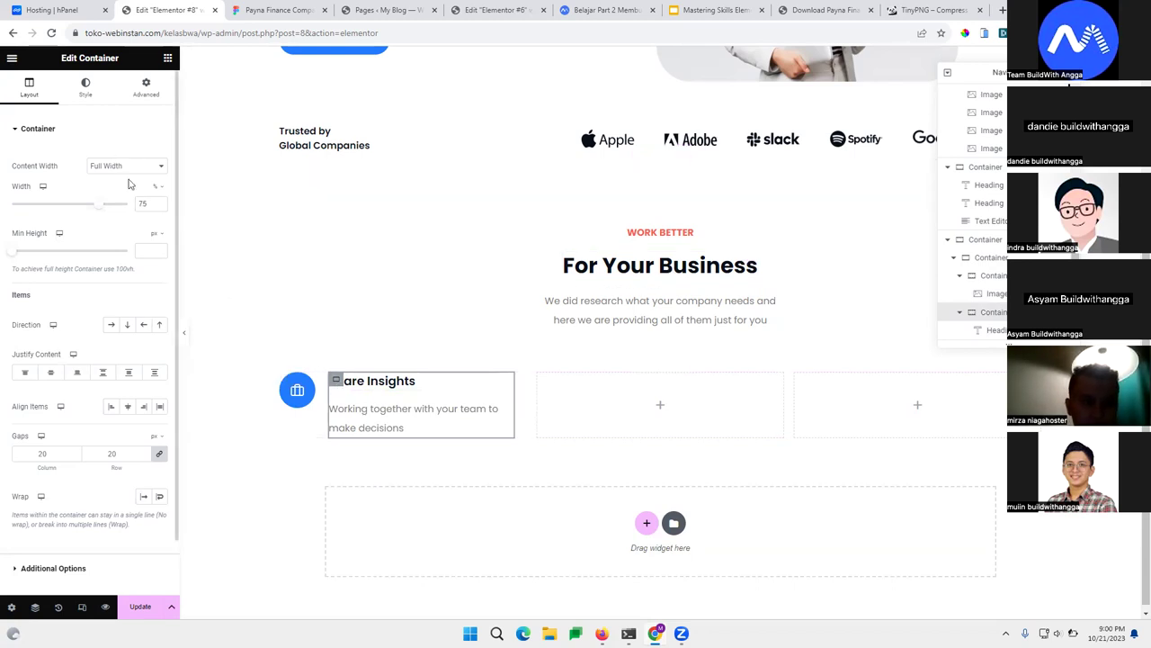
pyautogui.write('80')
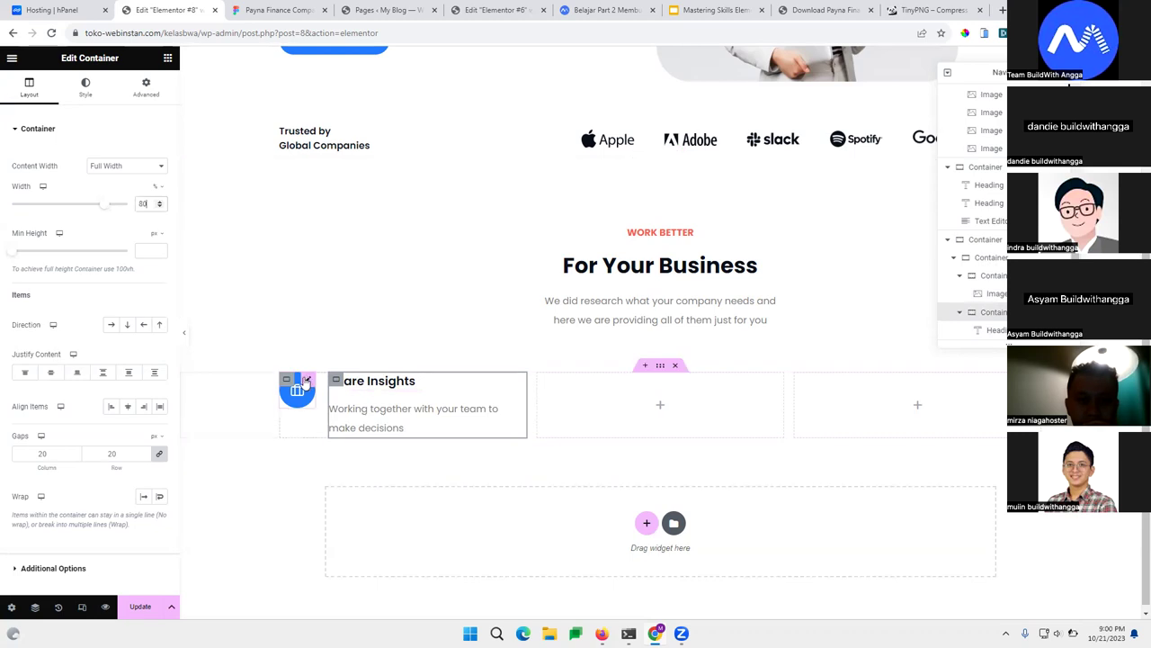
# Step: Delete one of the empty columns beside the Share Insights card
pyautogui.click(960, 278)
pyautogui.click(981, 276)
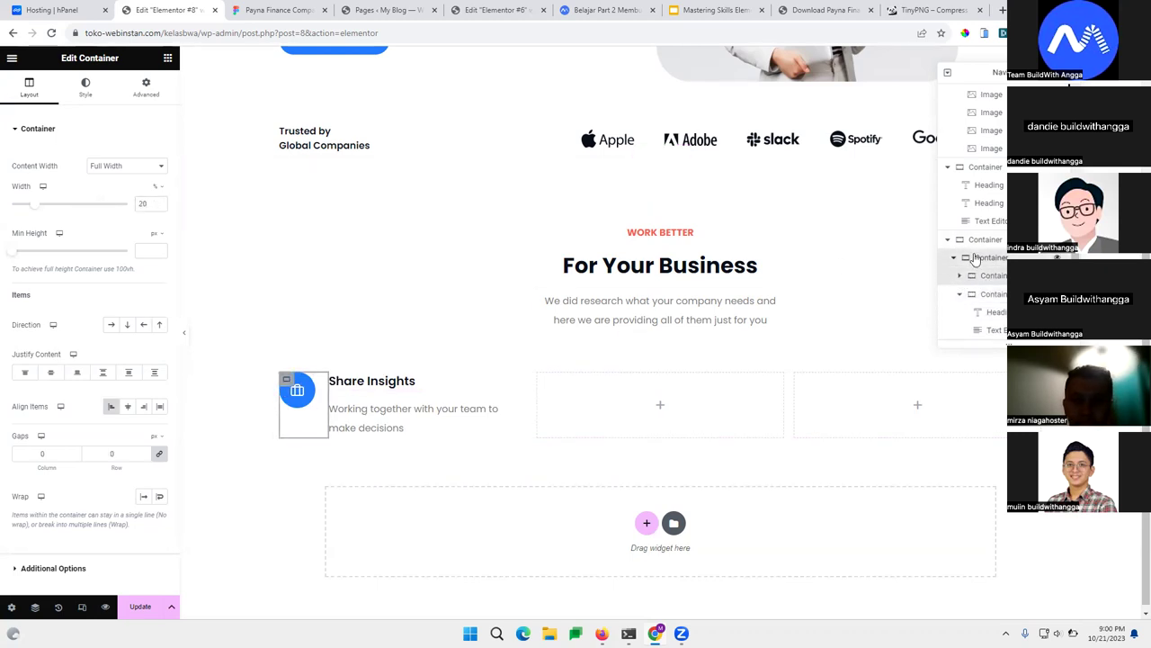
pyautogui.click(975, 260)
pyautogui.click(953, 257)
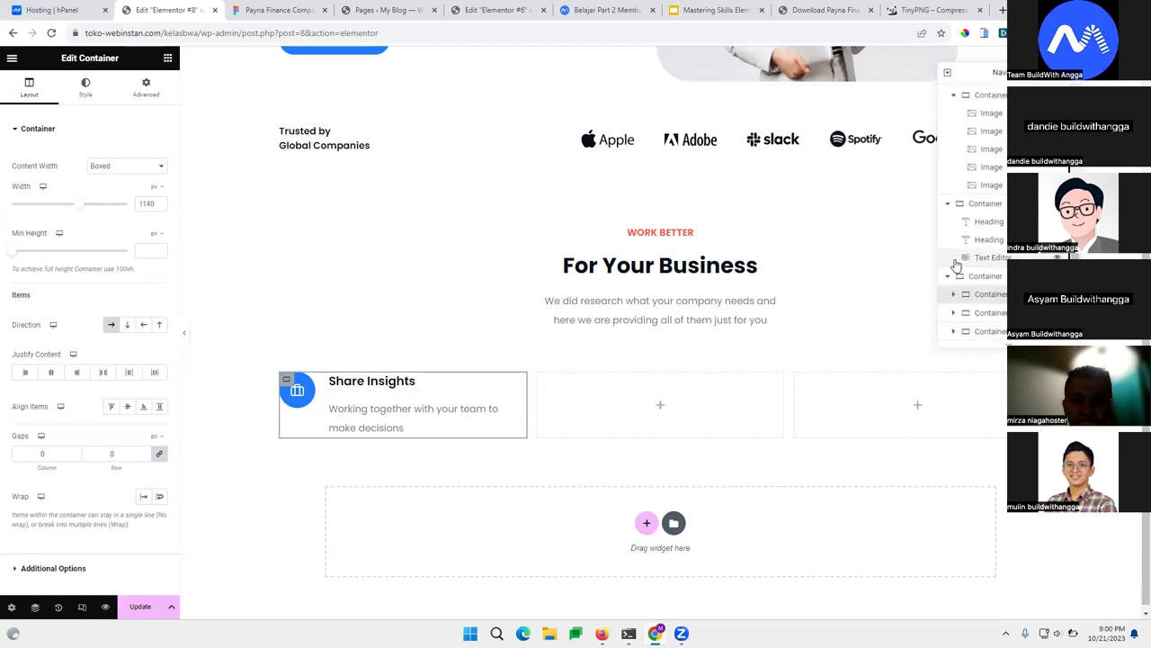
pyautogui.click(983, 315)
pyautogui.press('Delete')
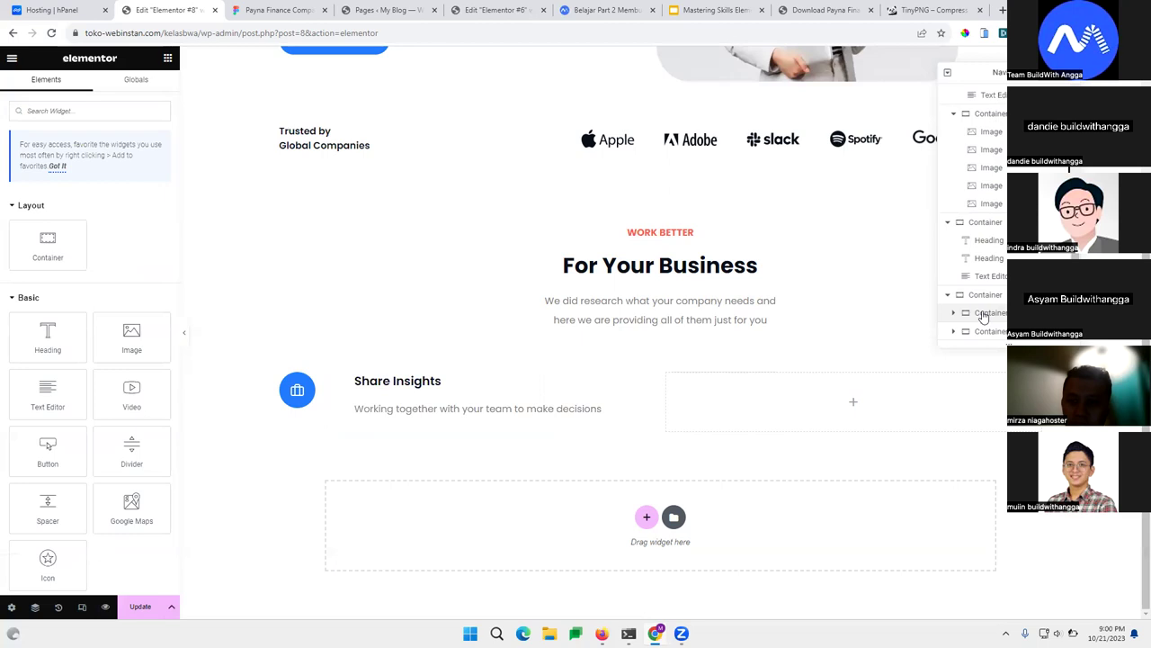
# Step: Delete the remaining empty column and duplicate the Share Insights card into three cards
pyautogui.click(983, 315)
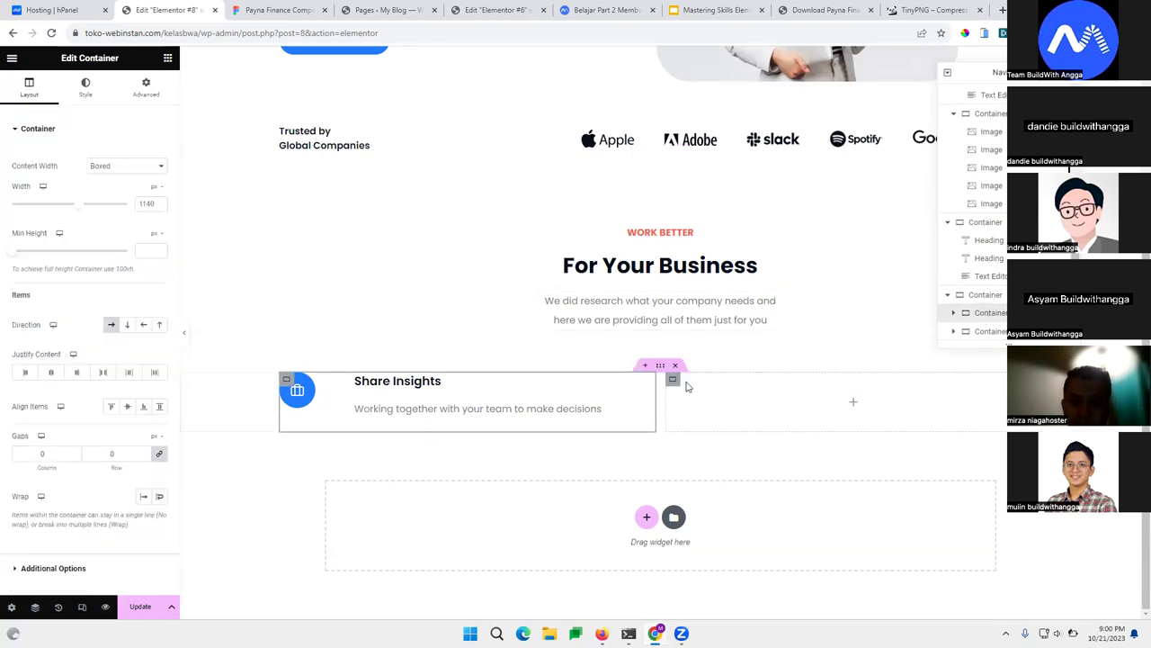
pyautogui.rightClick(675, 384)
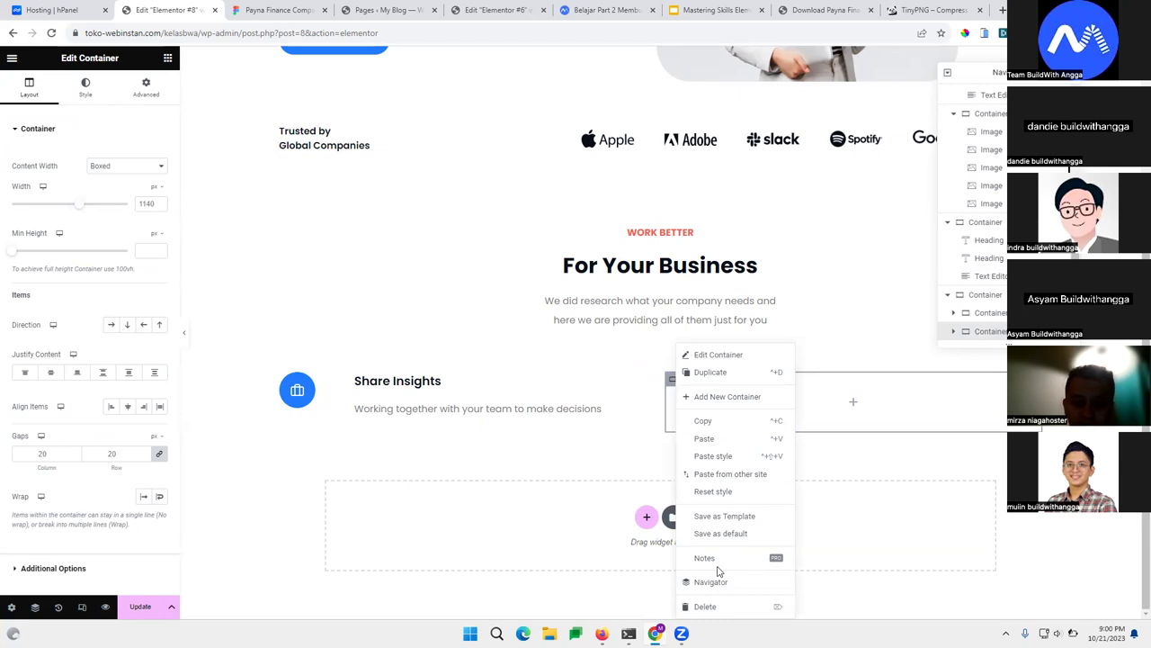
pyautogui.click(731, 610)
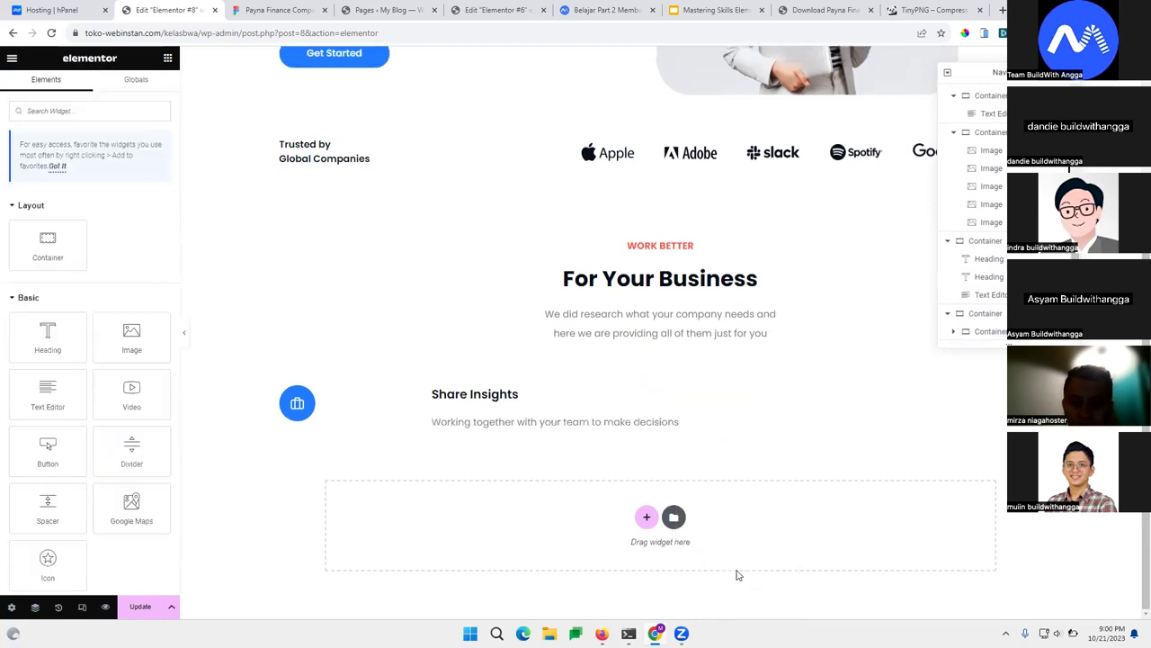
pyautogui.click(287, 395)
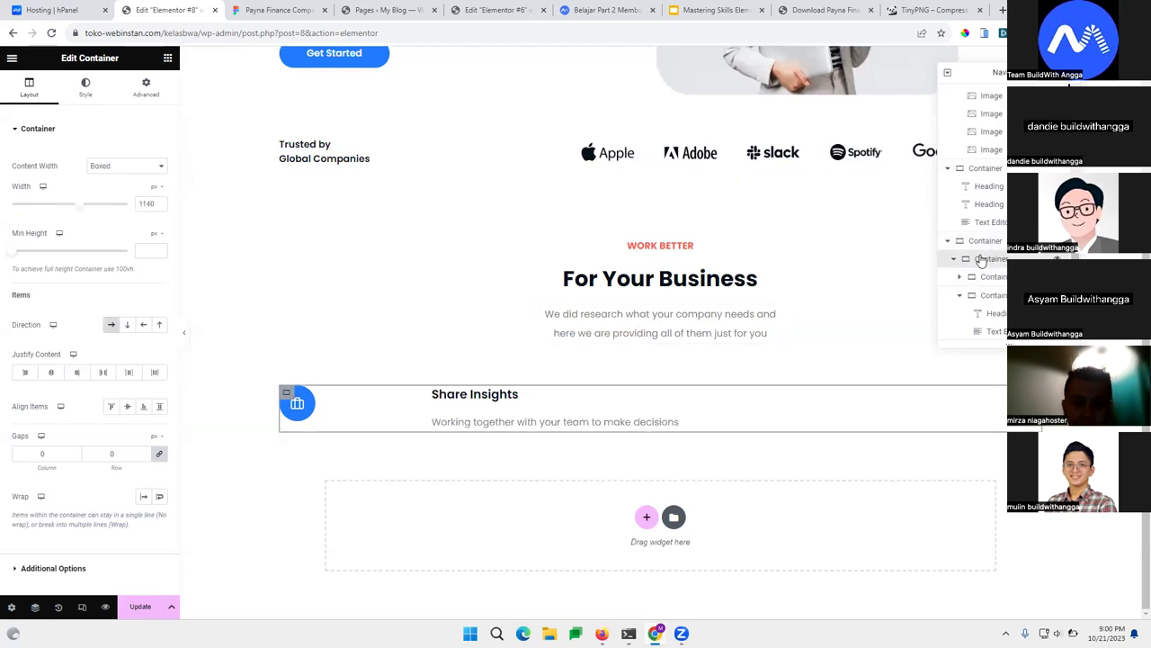
pyautogui.hotkey('ctrl', 'd')
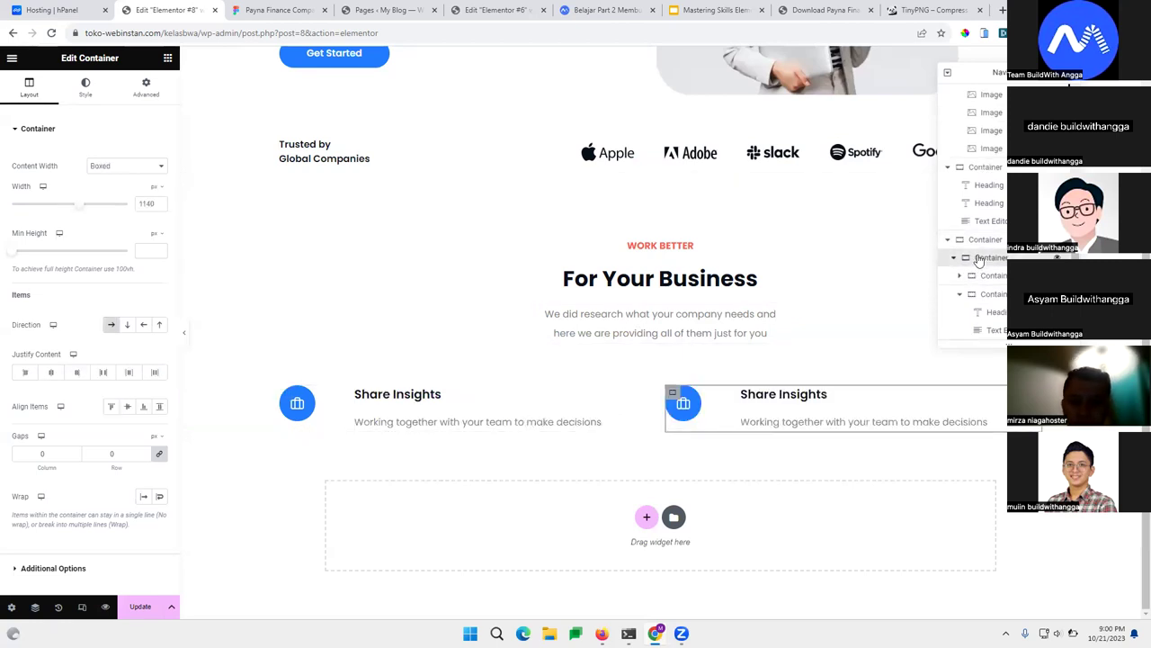
pyautogui.hotkey('ctrl', 'd')
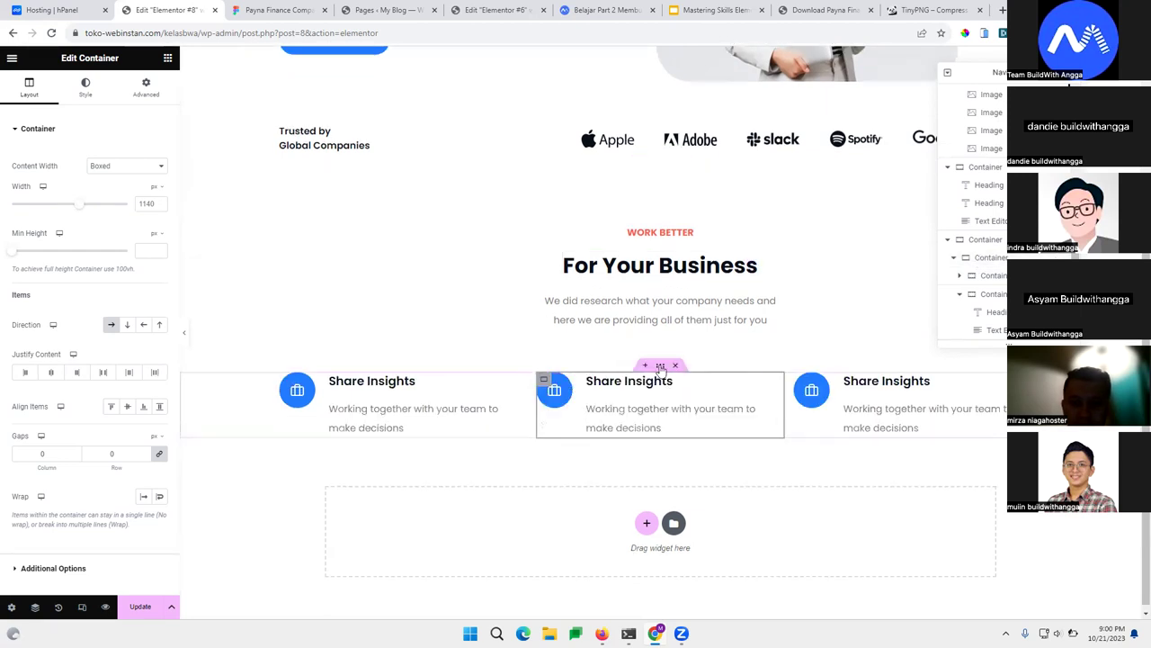
# Step: Paste a copy of the three-card row below the first row
pyautogui.click(660, 366)
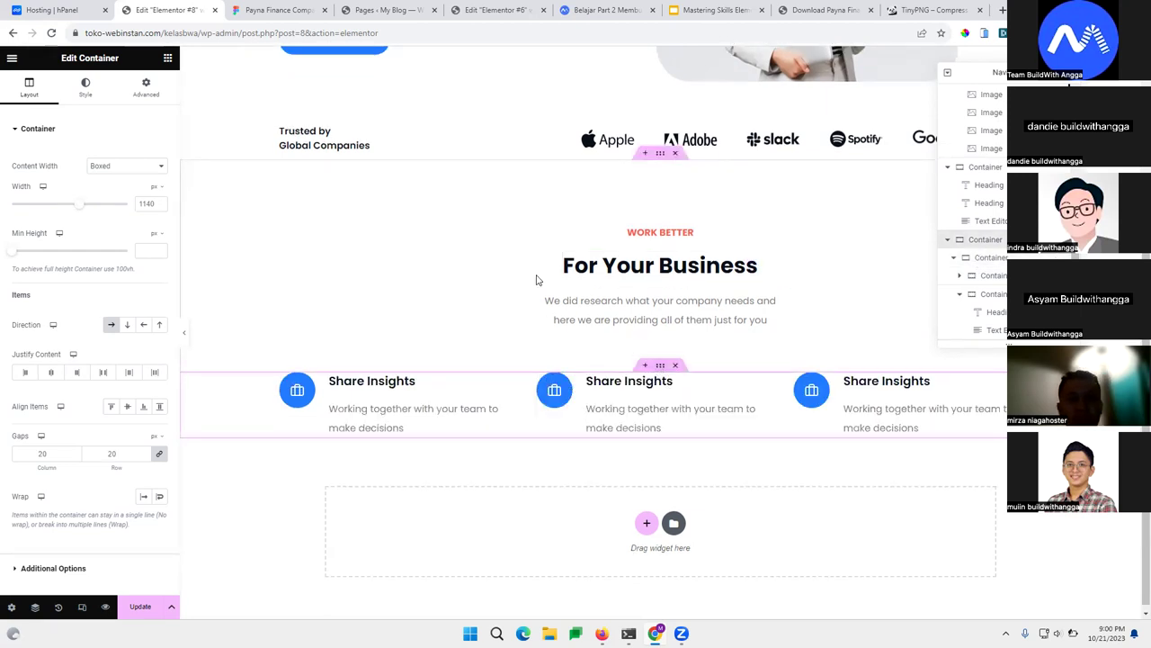
pyautogui.rightClick(664, 366)
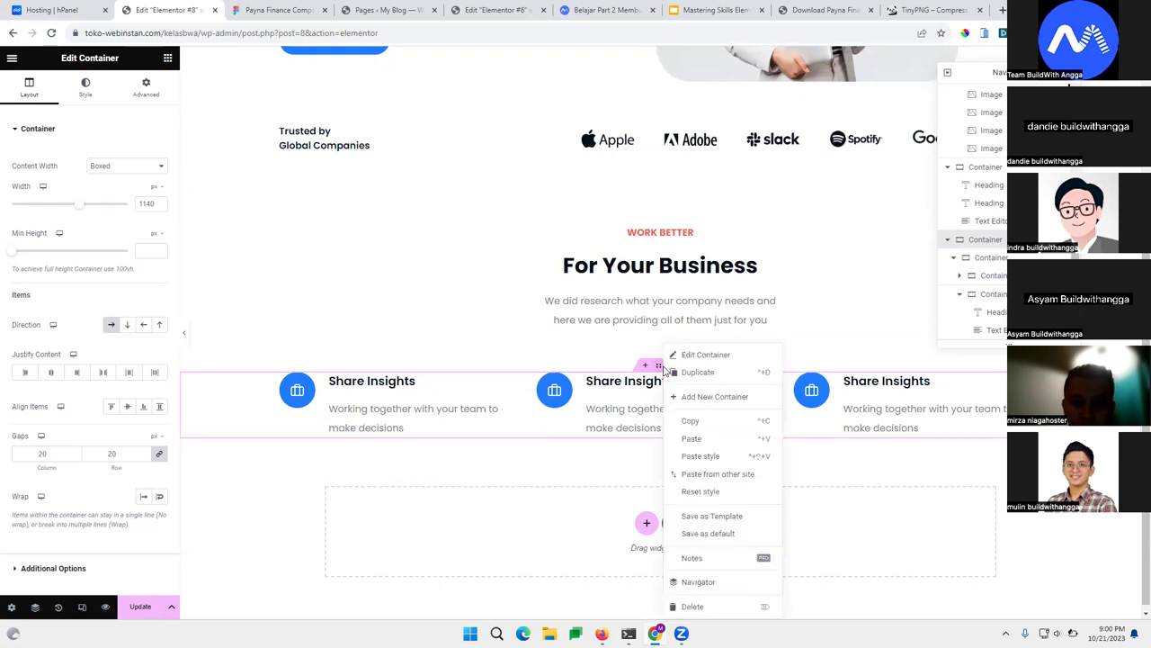
pyautogui.click(948, 240)
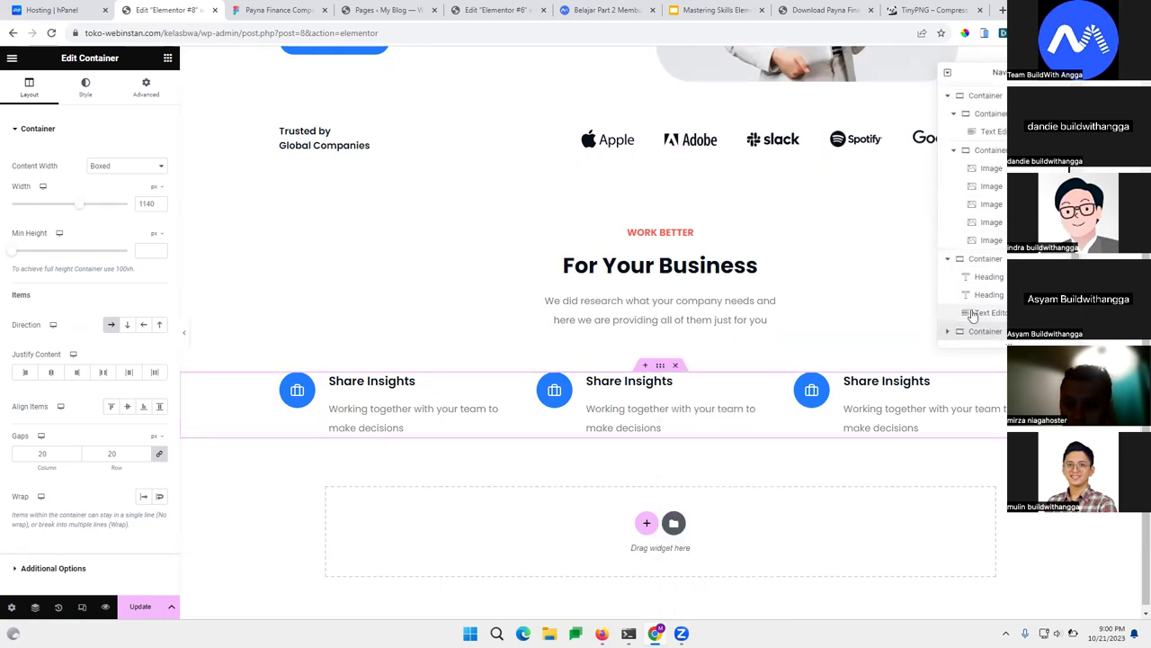
pyautogui.click(948, 259)
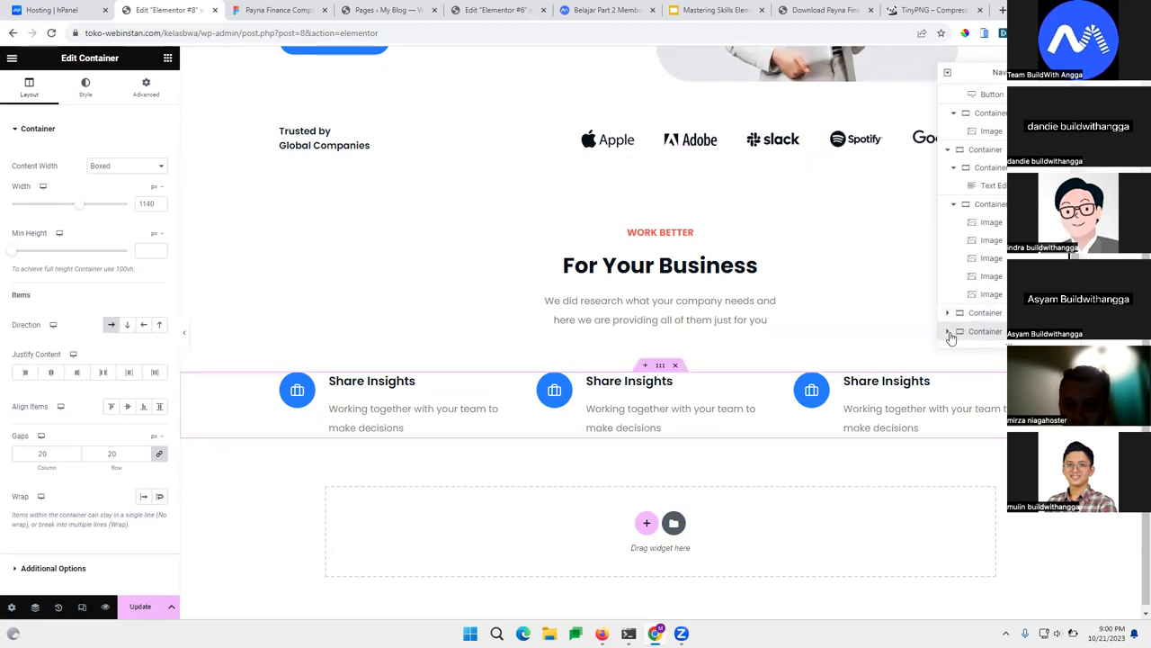
pyautogui.click(949, 332)
pyautogui.click(971, 224)
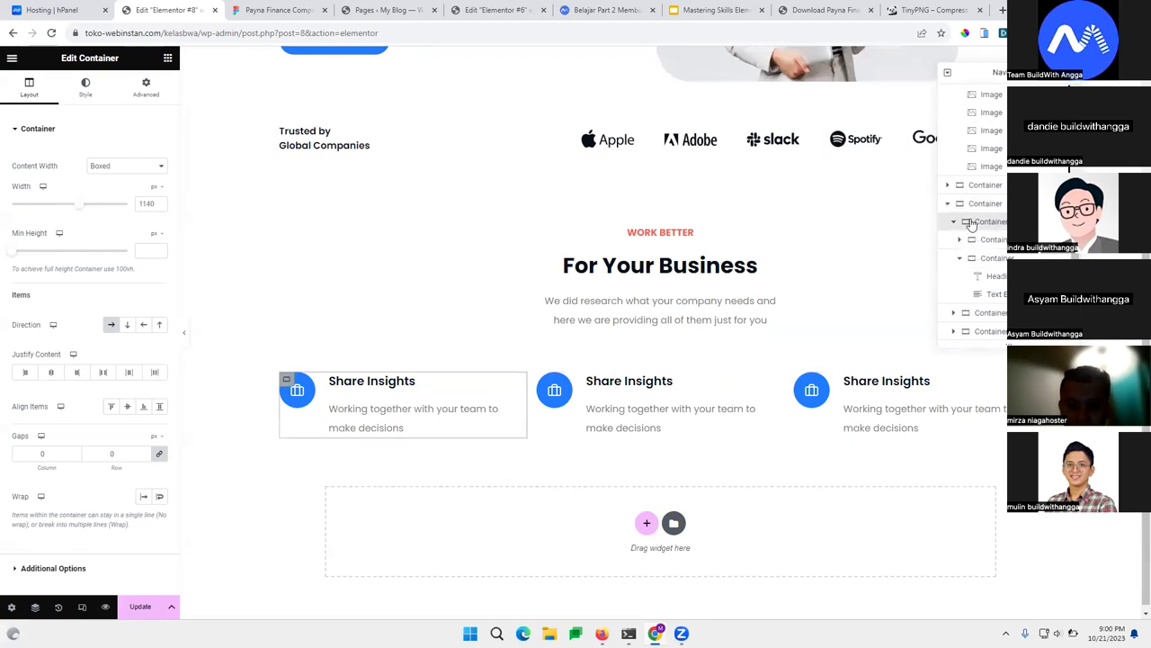
pyautogui.click(963, 207)
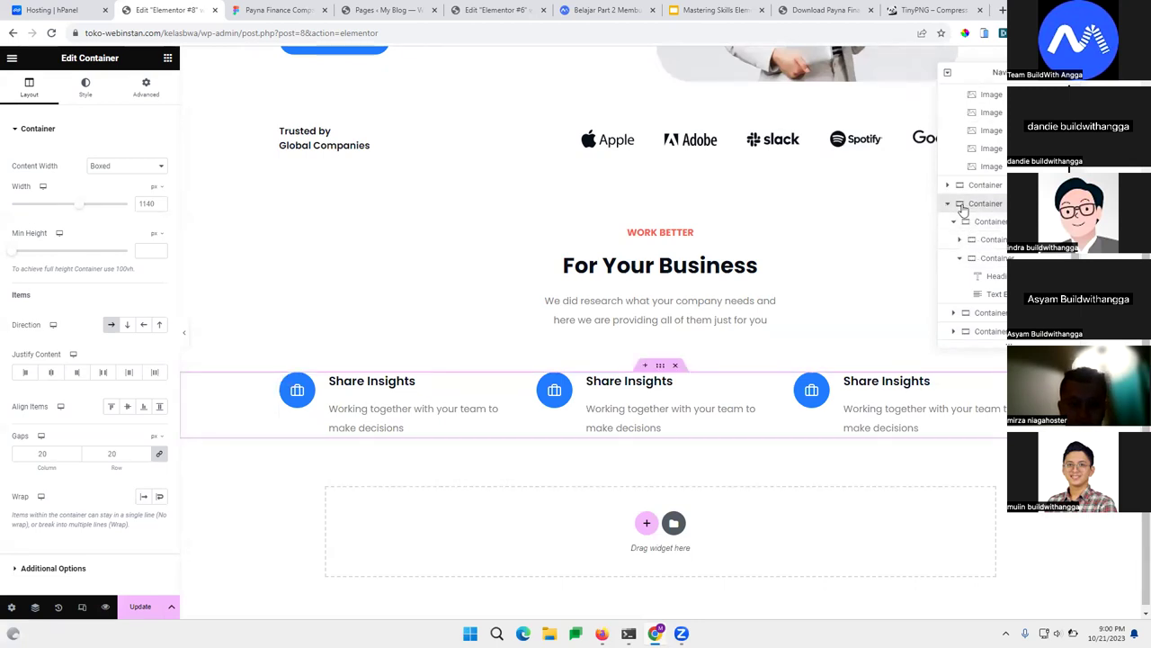
pyautogui.hotkey('ctrl', 'v')
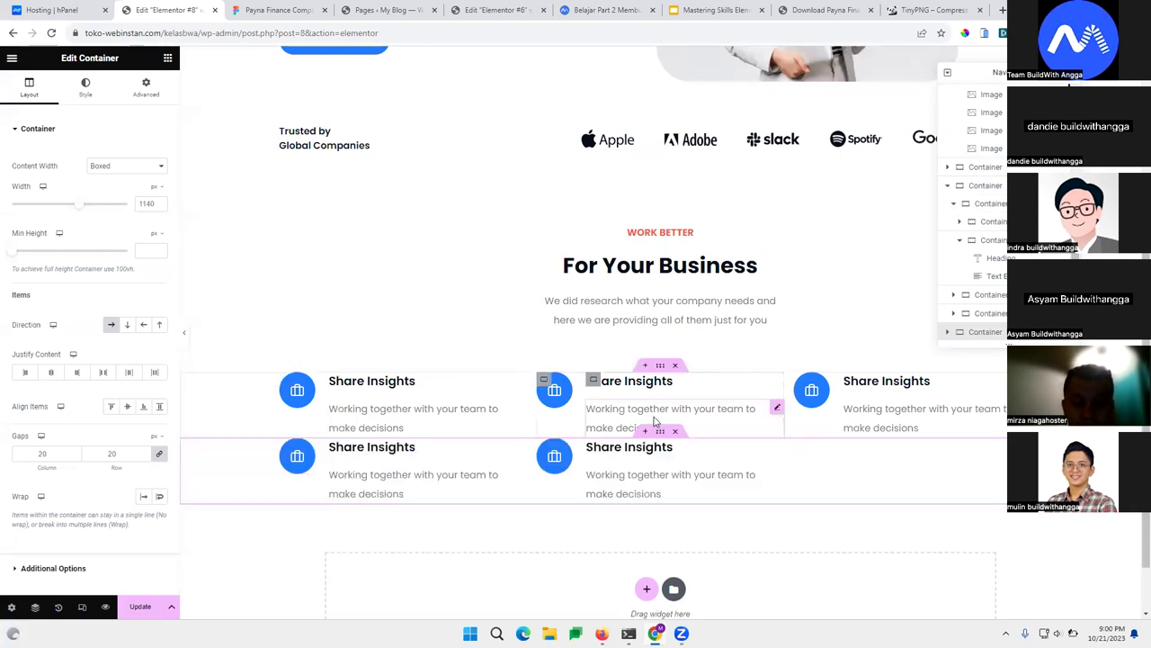
pyautogui.scroll(-1, 637, 130)
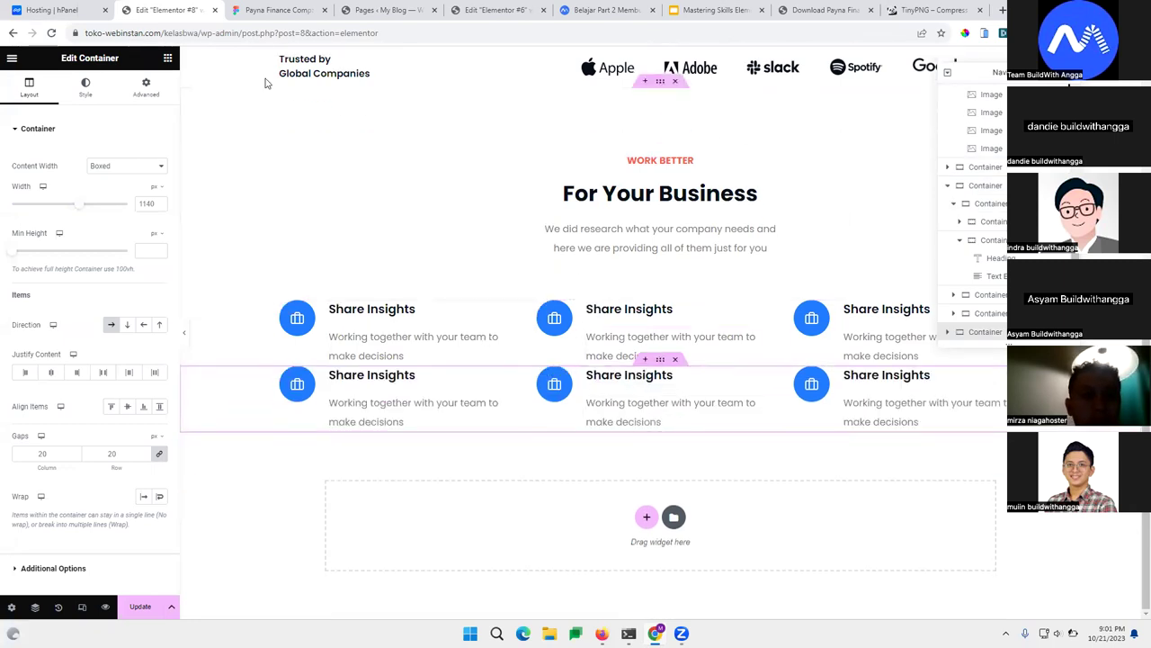
# Step: Compare the Working together text and Kanban Mode heading in the Payna Figma design
pyautogui.click(278, 10)
pyautogui.click(415, 282)
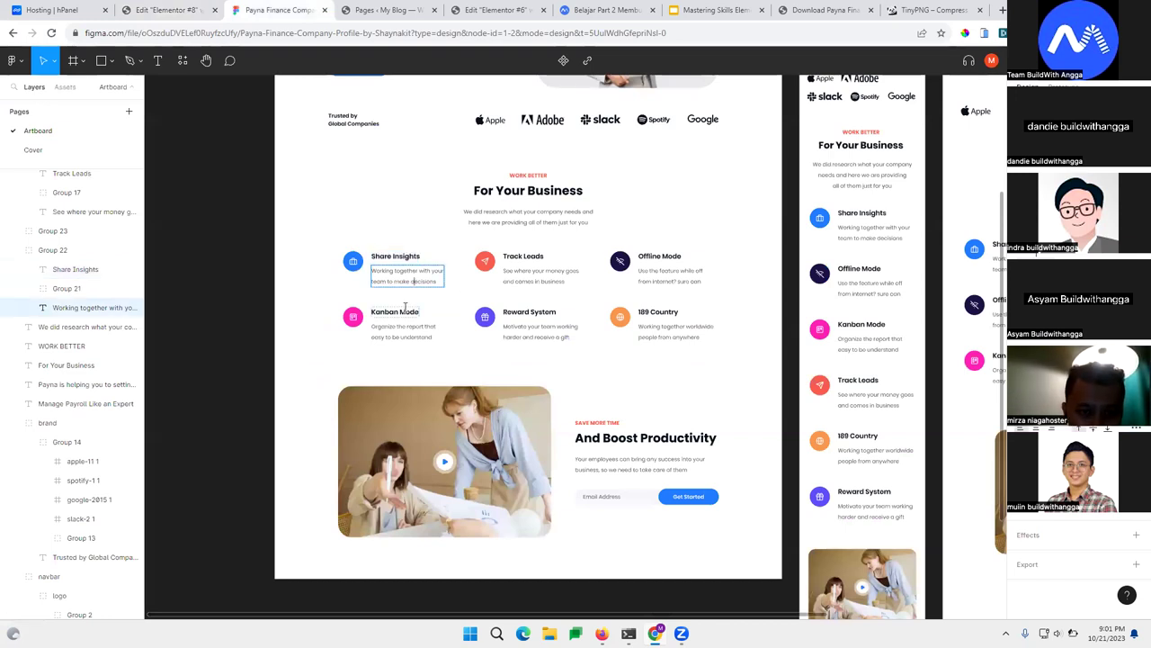
pyautogui.click(407, 310)
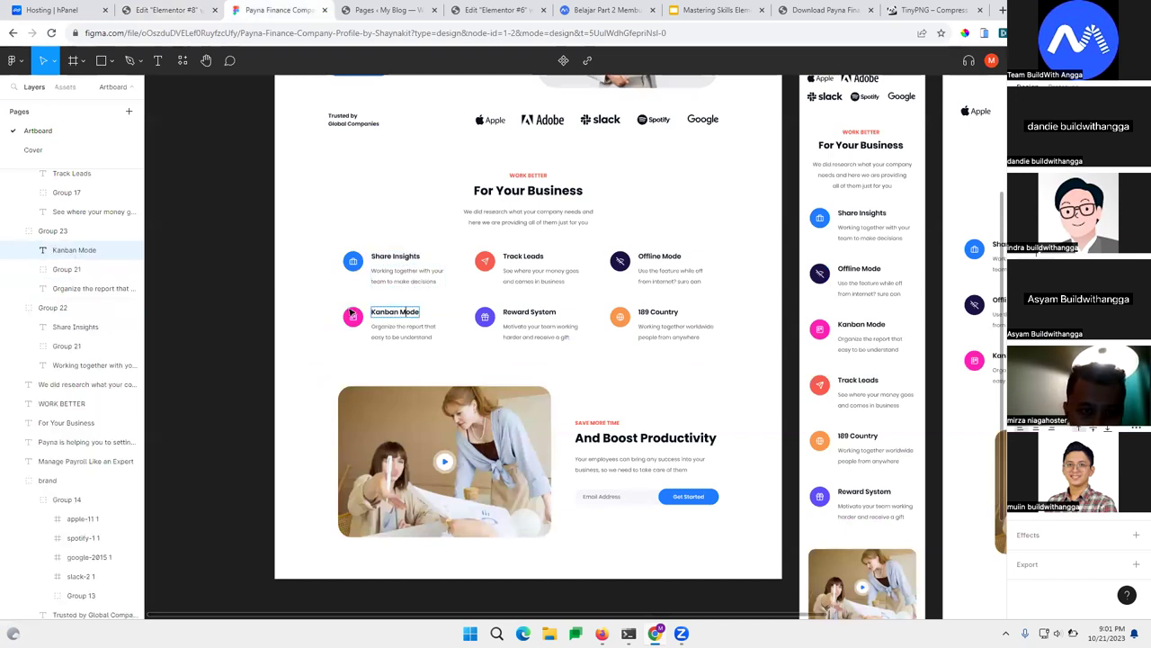
pyautogui.click(169, 9)
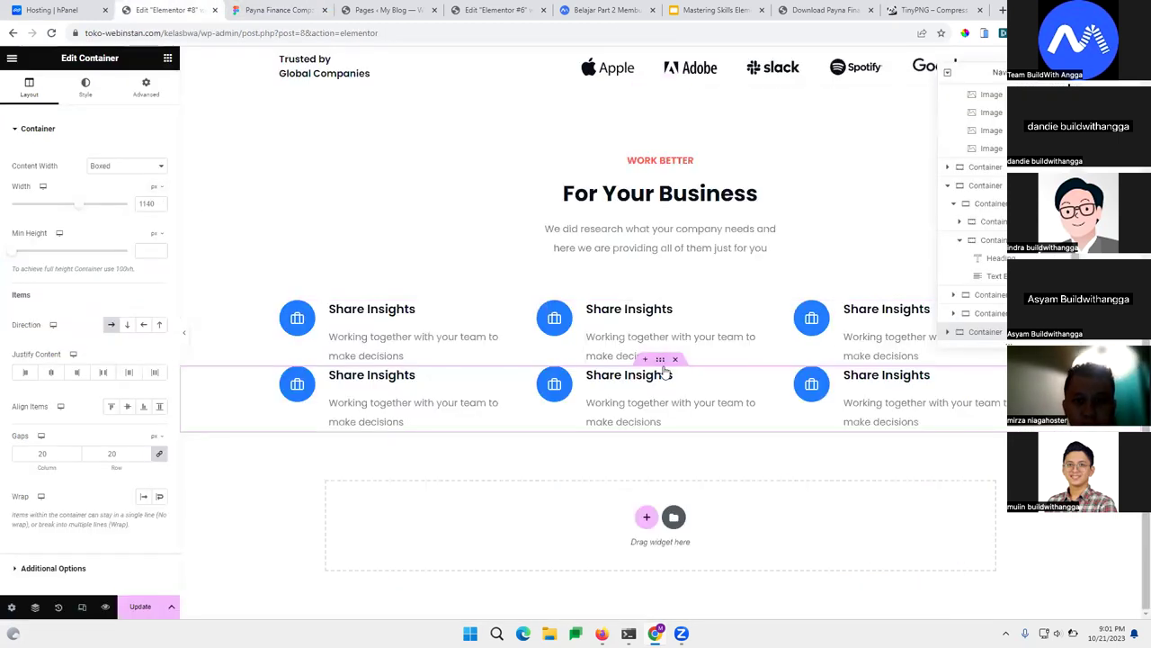
# Step: Measure the spacing below the Reward System group in the Figma design
pyautogui.click(241, 7)
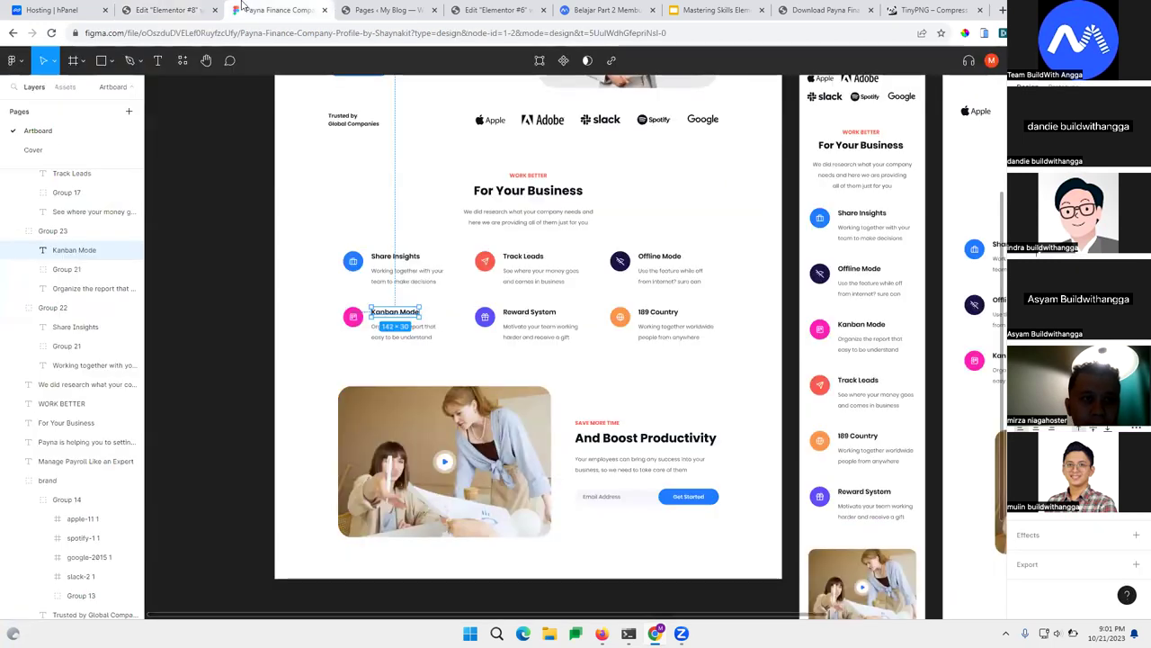
pyautogui.click(529, 308)
pyautogui.press('alt')
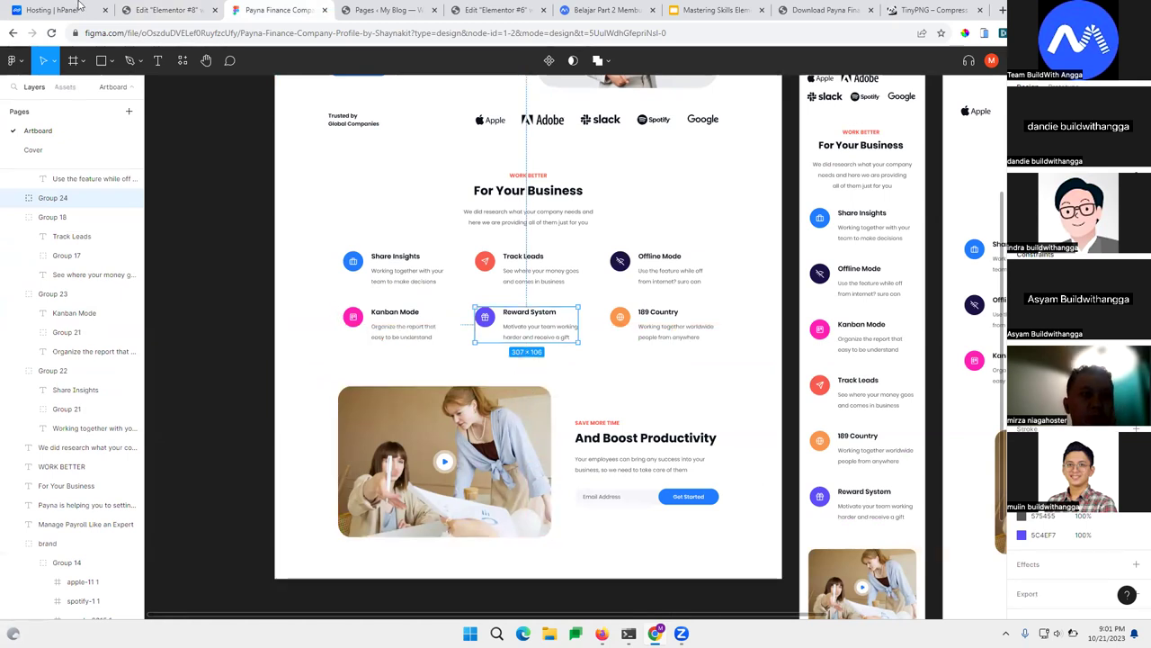
pyautogui.click(164, 10)
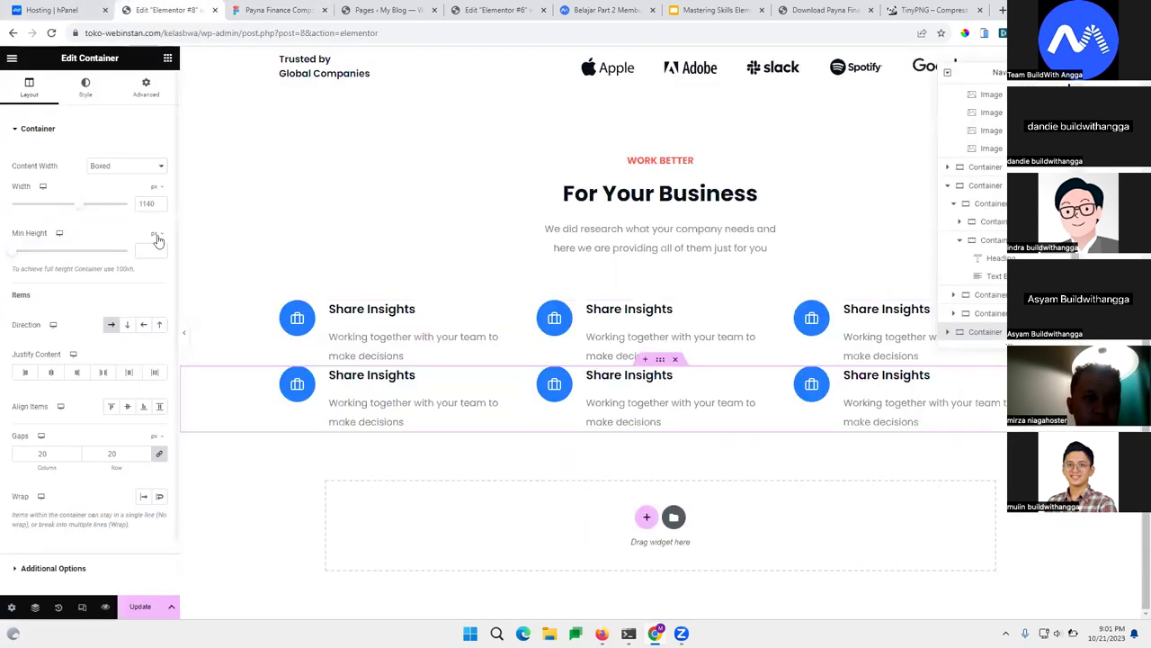
# Step: Give the second row's container 50 px top padding and 60 px bottom padding
pyautogui.click(148, 99)
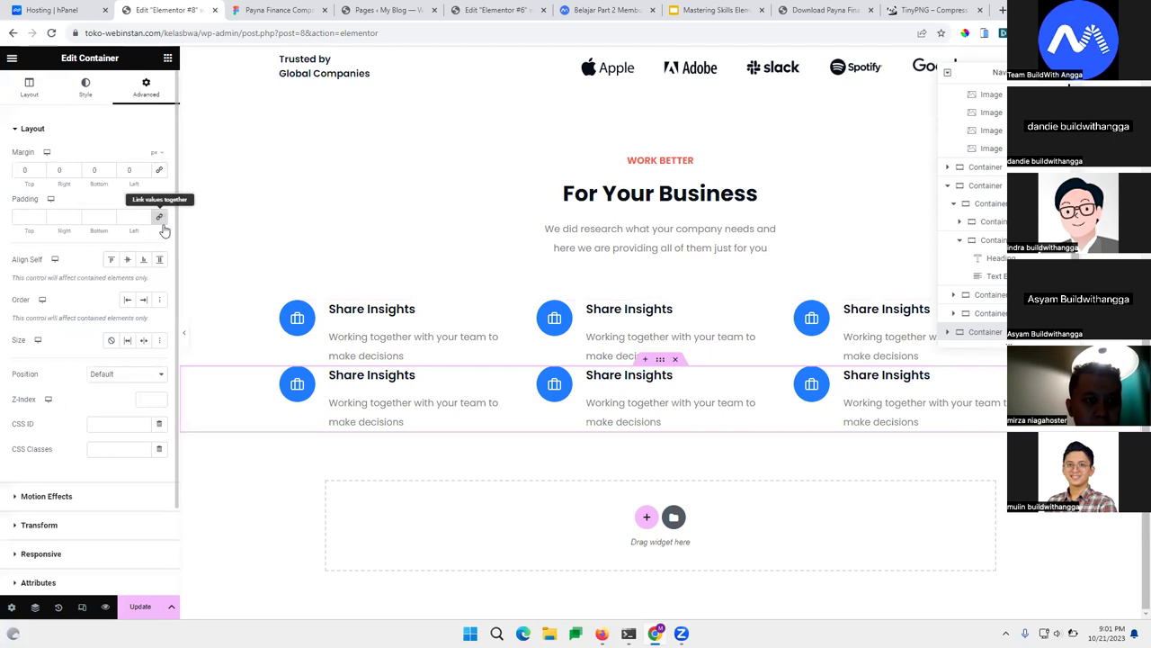
pyautogui.click(23, 217)
pyautogui.write('4')
pyautogui.doubleClick(93, 216)
pyautogui.write('60')
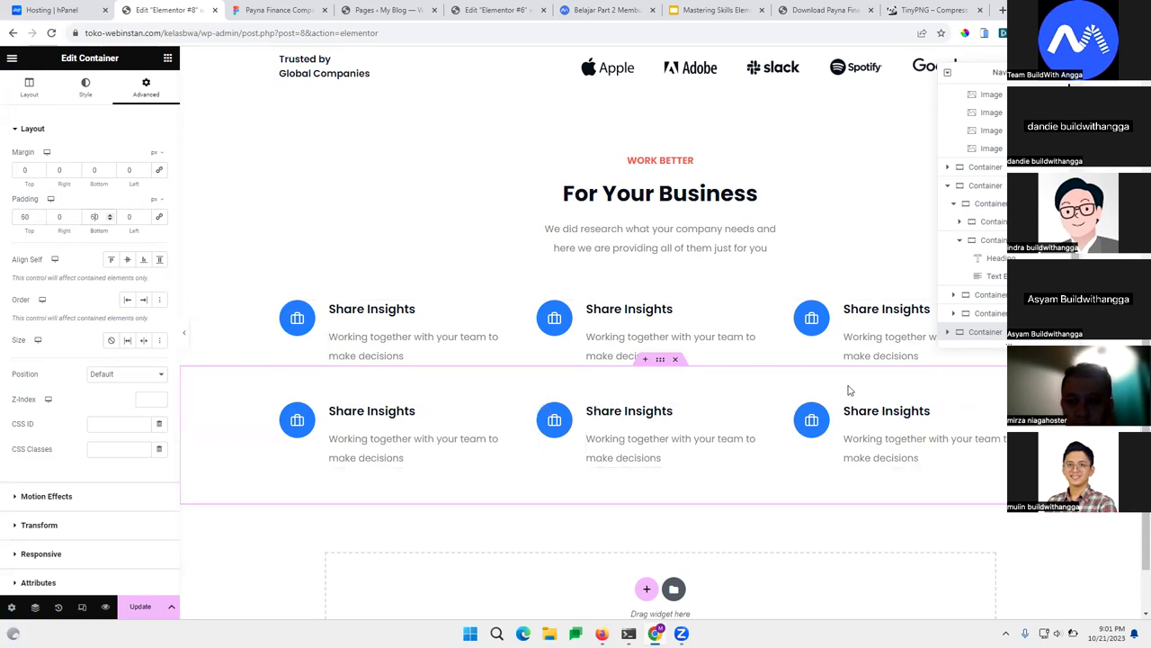
pyautogui.scroll(-1, 848, 389)
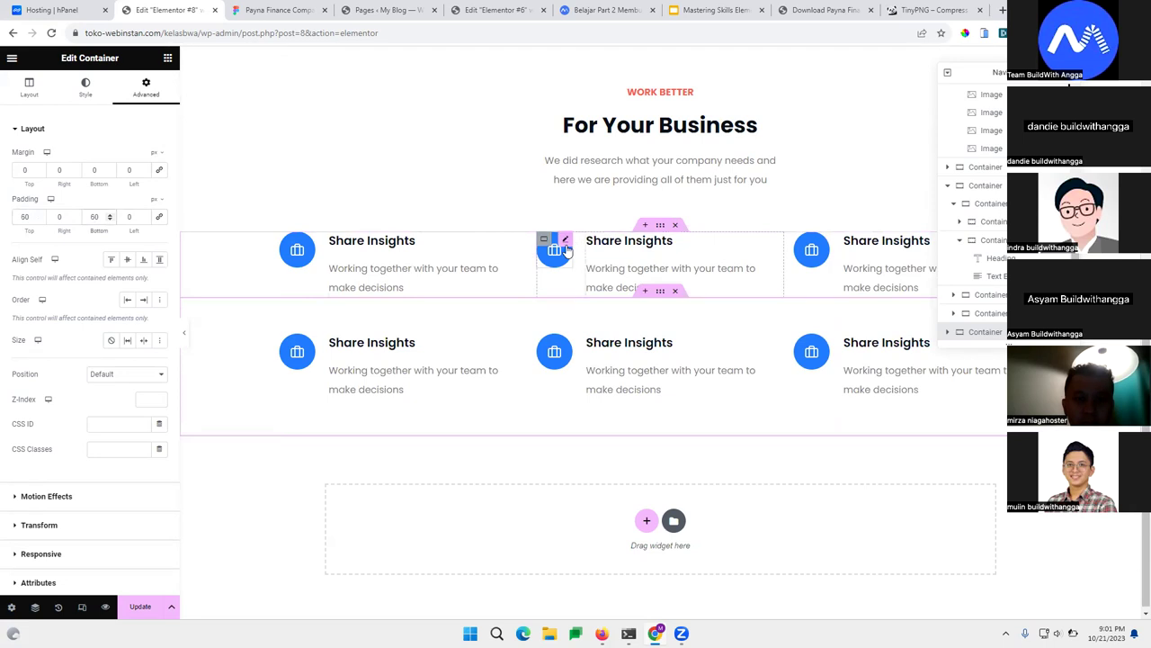
# Step: Replace the middle heading with Track Leads, copied from the Payna Finance design
pyautogui.click(564, 249)
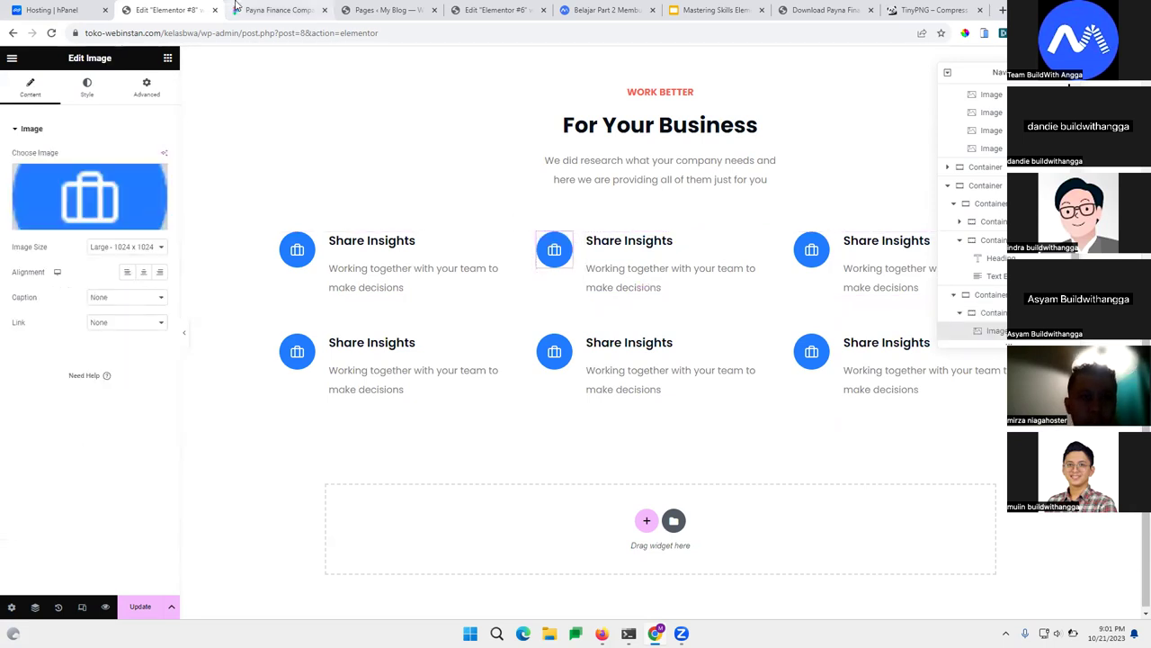
pyautogui.click(232, 9)
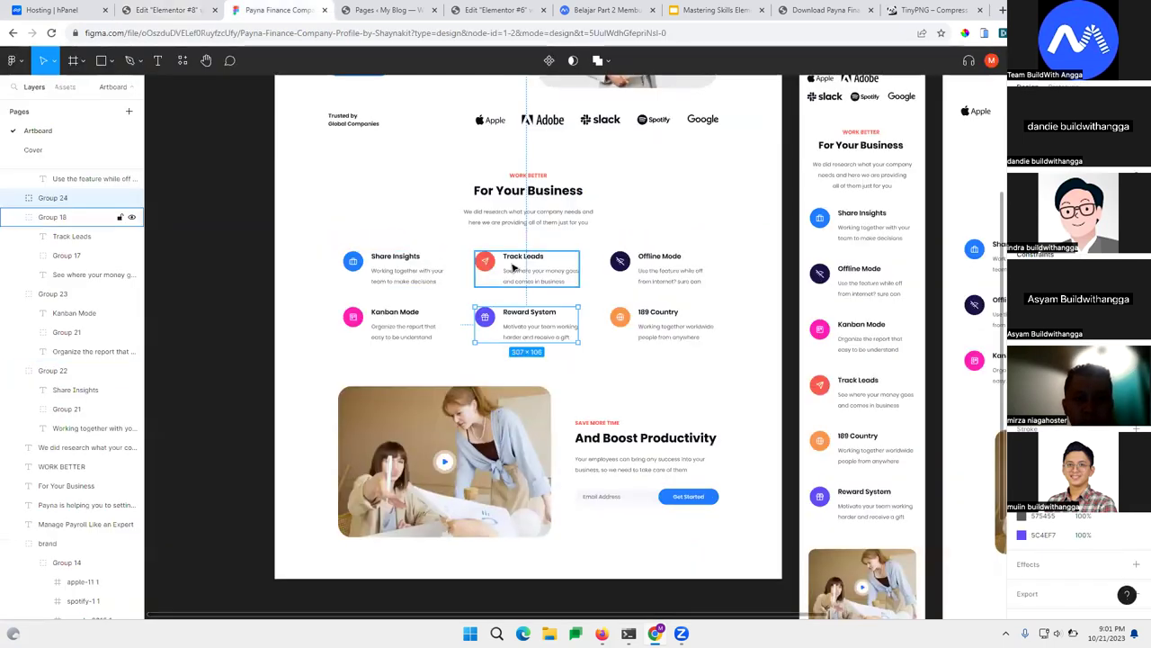
pyautogui.doubleClick(542, 258)
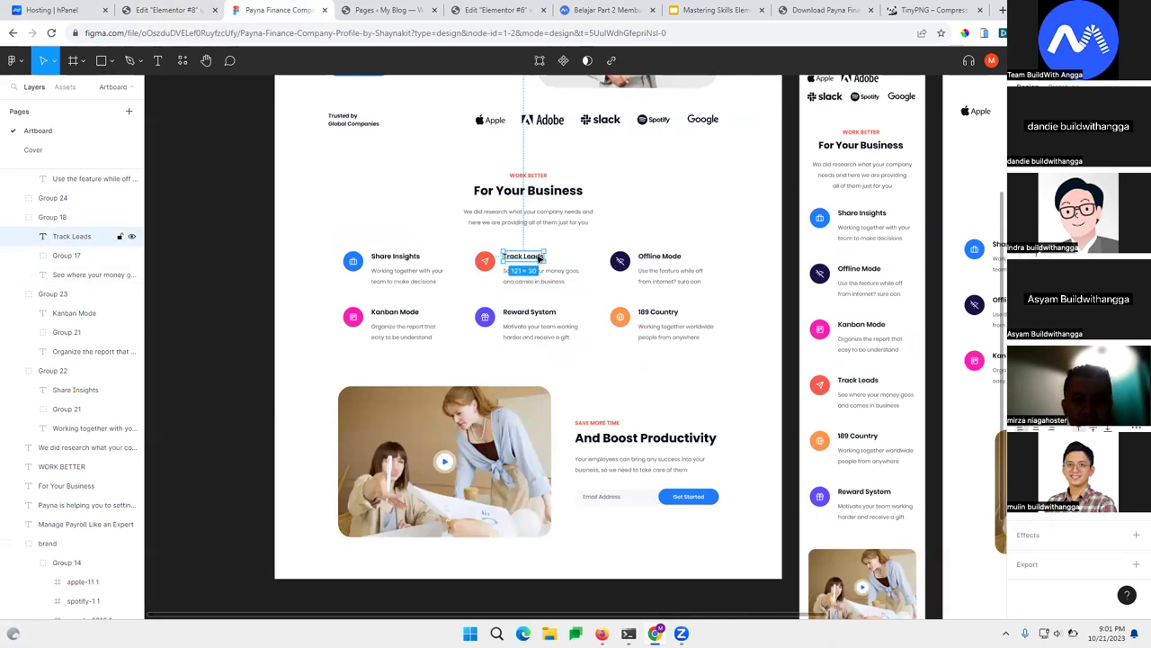
pyautogui.doubleClick(540, 257)
pyautogui.hotkey('ctrl', 'c')
pyautogui.click(184, 8)
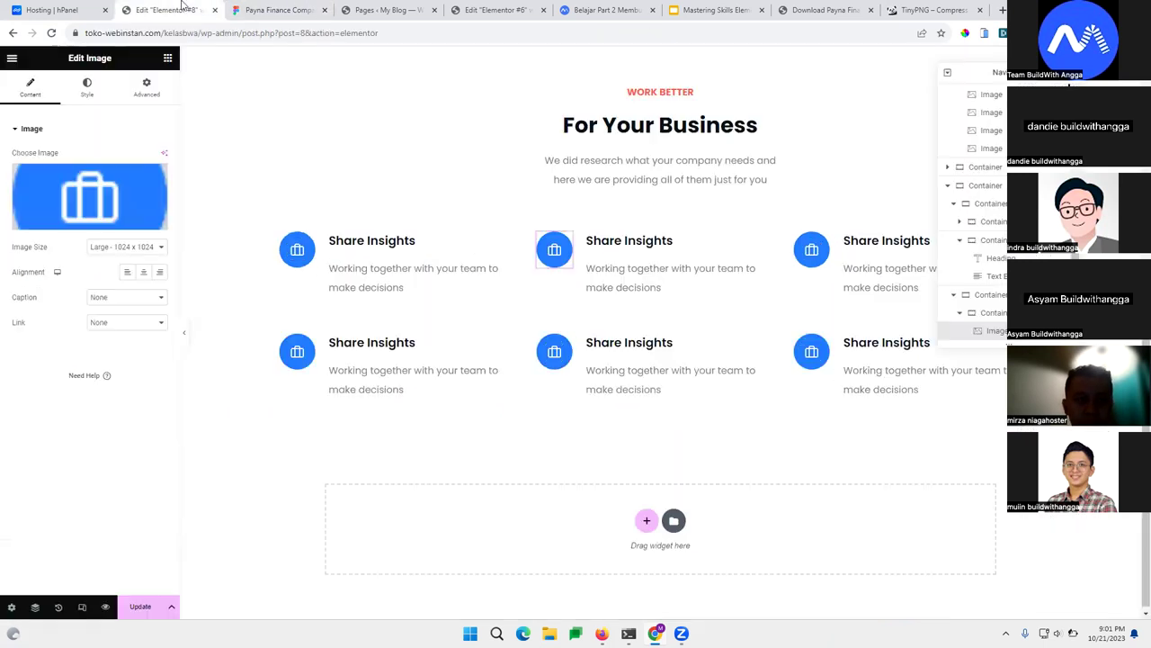
pyautogui.click(602, 240)
pyautogui.tripleClick(610, 240)
pyautogui.doubleClick(88, 171)
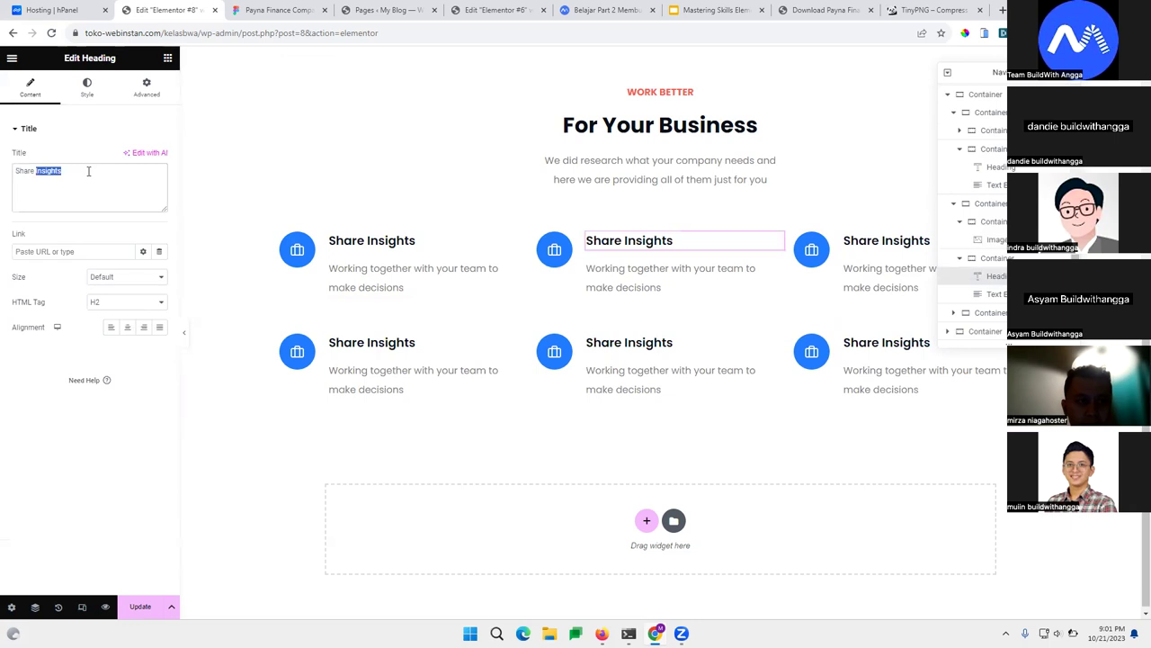
pyautogui.hotkey('ctrl', 'v')
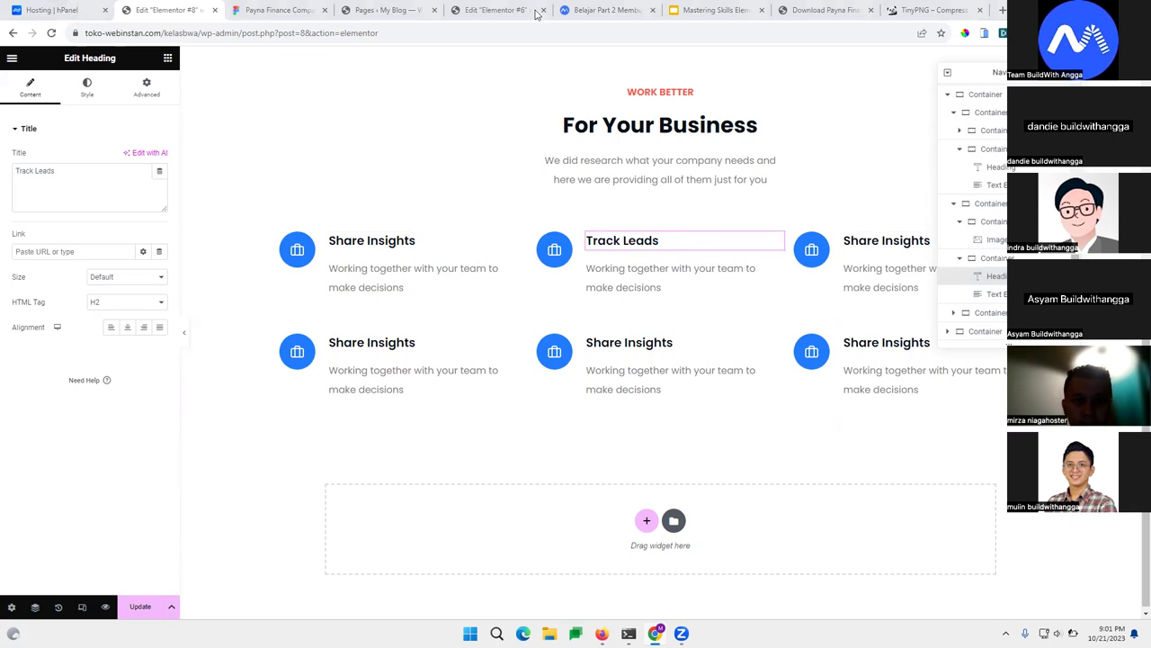
# Step: Replace the description under Track Leads with the Track Leads text from the design
pyautogui.click(281, 9)
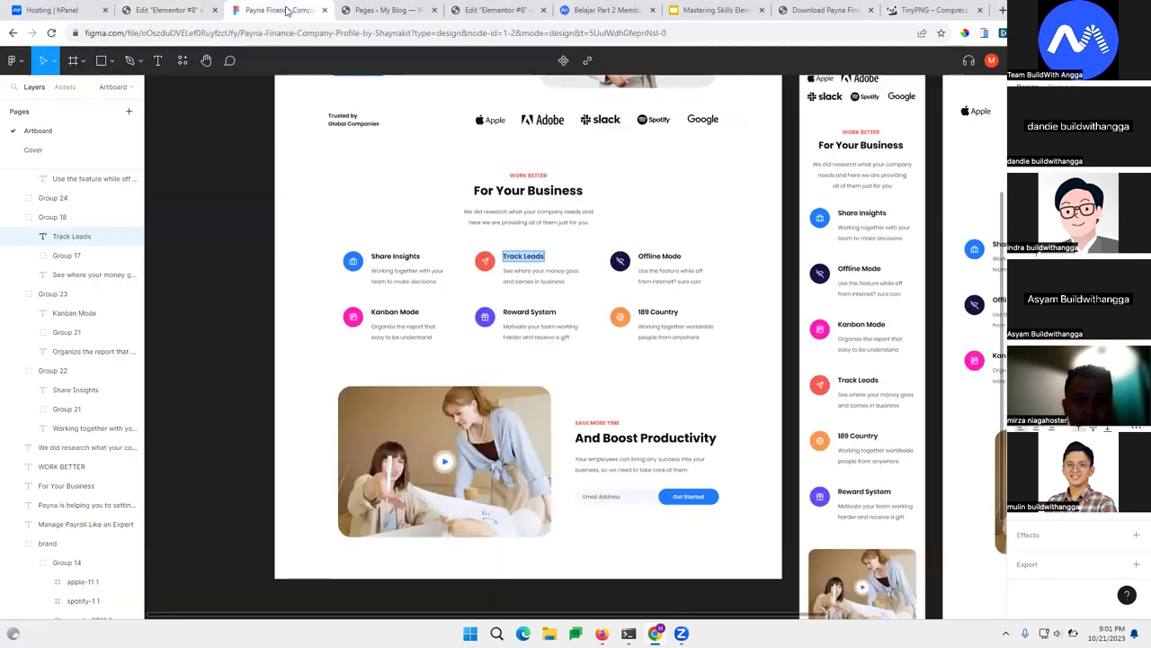
pyautogui.doubleClick(540, 270)
pyautogui.hotkey('ctrl', 'c')
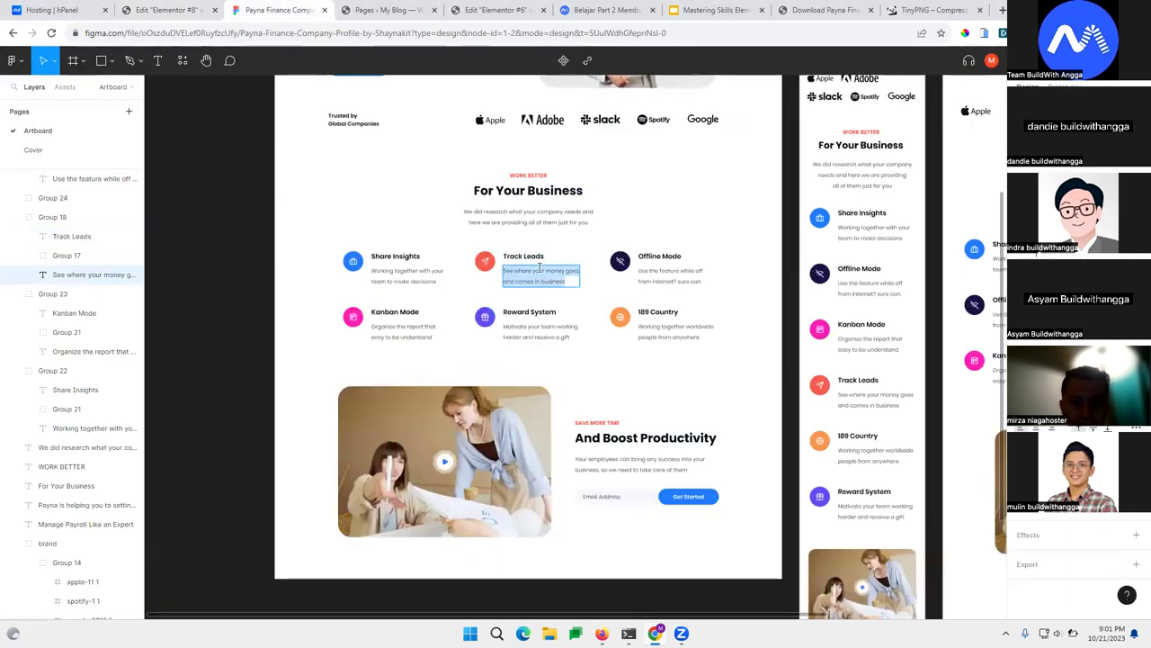
pyautogui.click(183, 8)
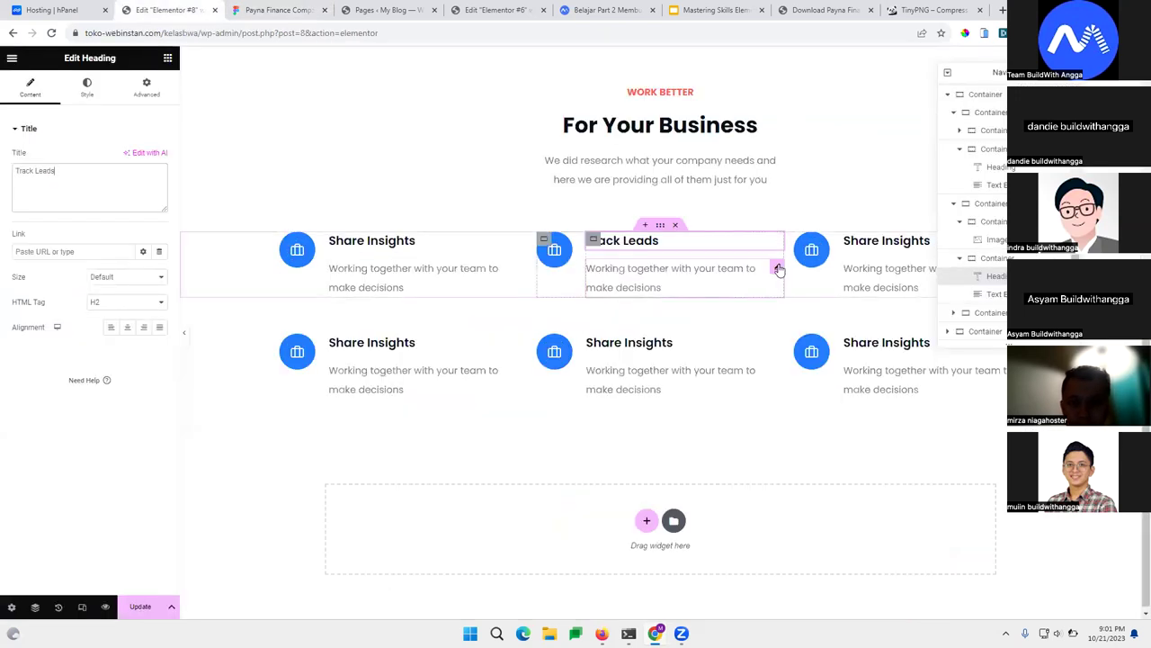
pyautogui.click(776, 268)
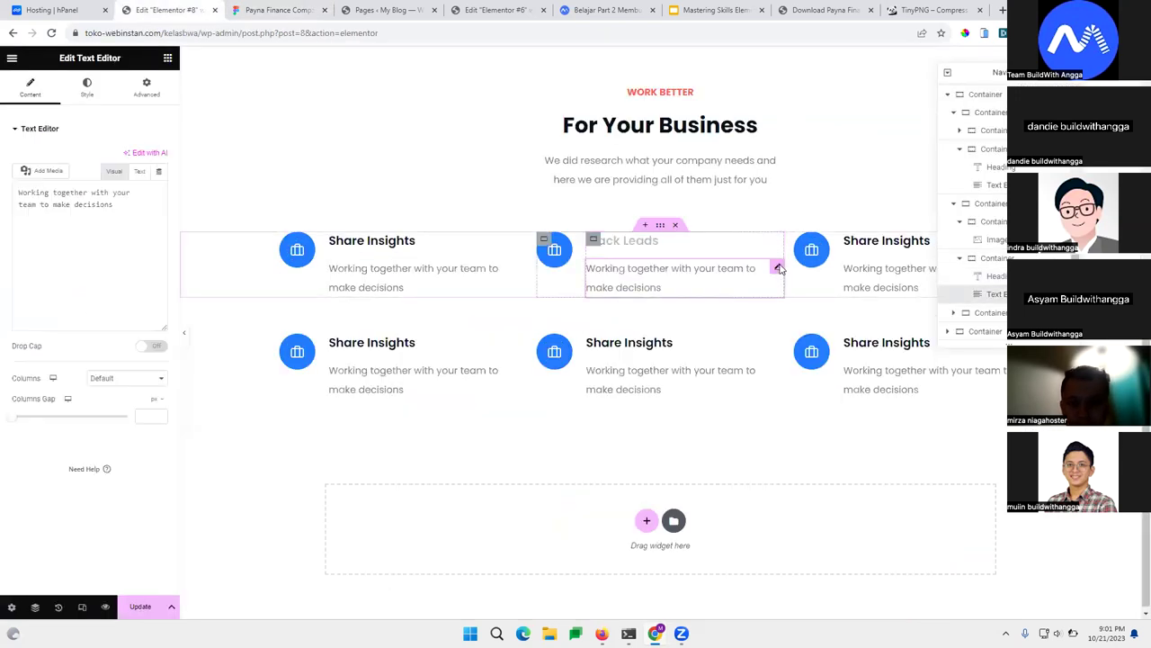
pyautogui.click(140, 173)
pyautogui.doubleClick(97, 228)
pyautogui.hotkey('shift', 'Home')
pyautogui.hotkey('shift', 'Up')
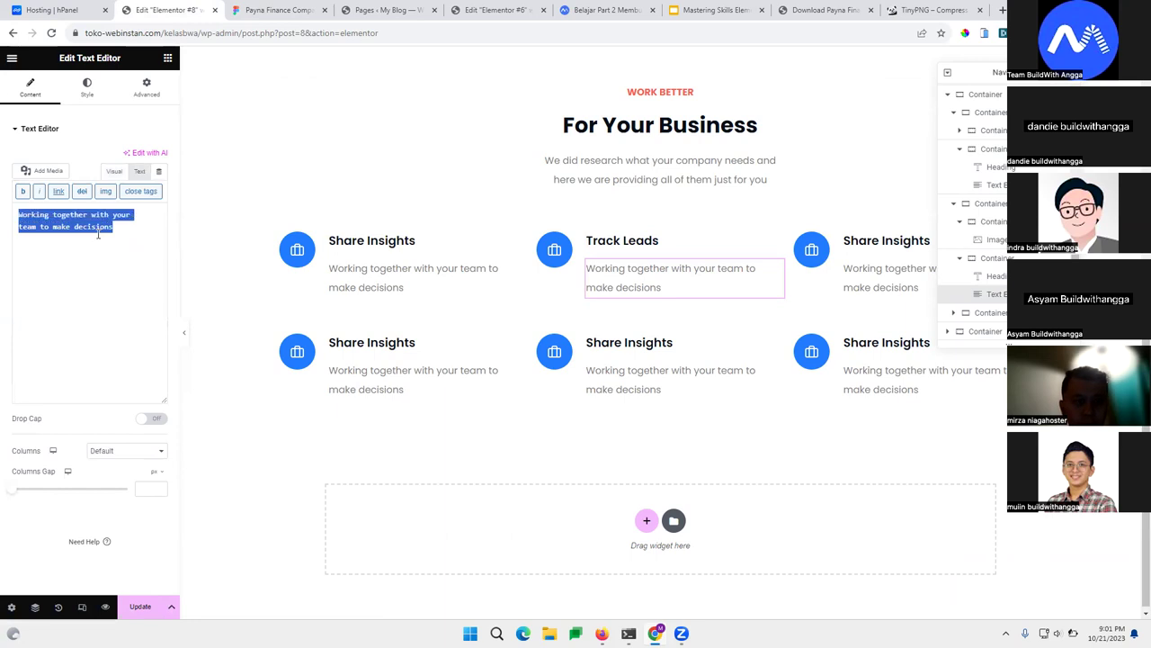
pyautogui.hotkey('ctrl', 'v')
# Step: Replace the top-right description with the Offline Mode description copied from the design
pyautogui.click(260, 8)
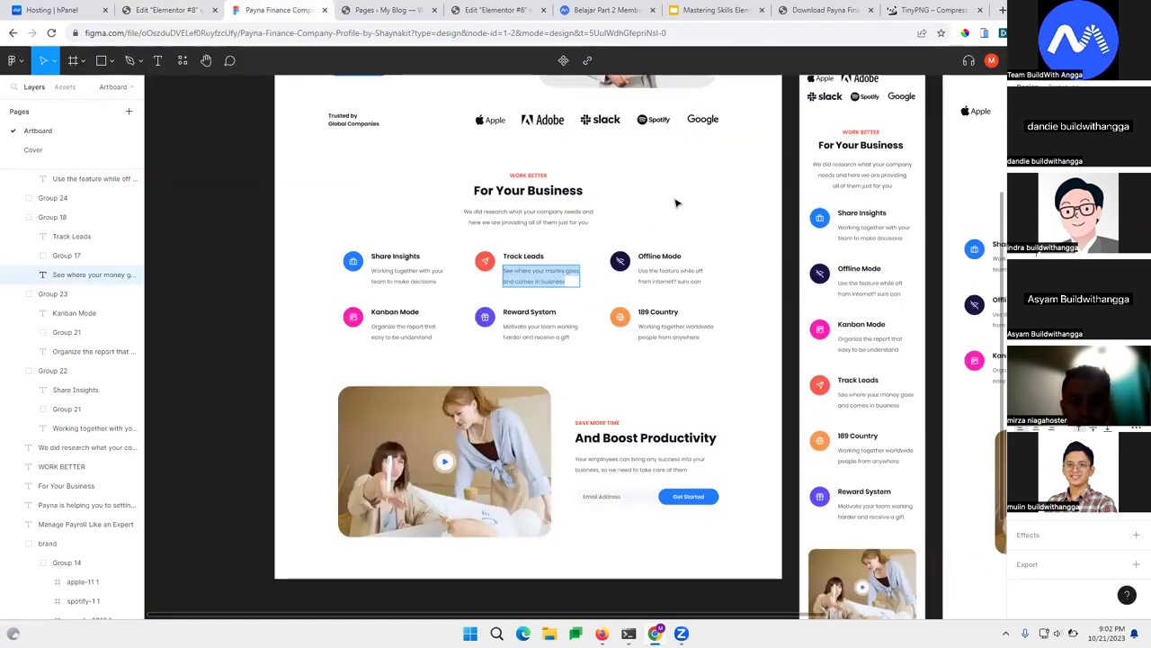
pyautogui.click(673, 284)
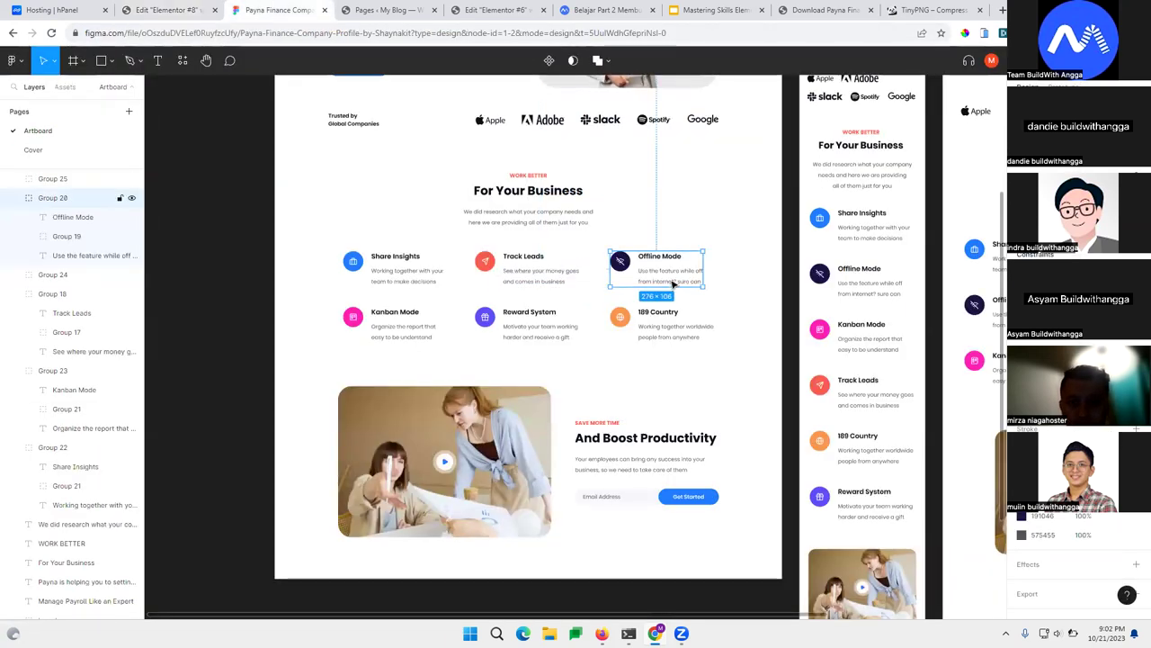
pyautogui.doubleClick(673, 284)
pyautogui.doubleClick(673, 284)
pyautogui.hotkey('ctrl', 'c')
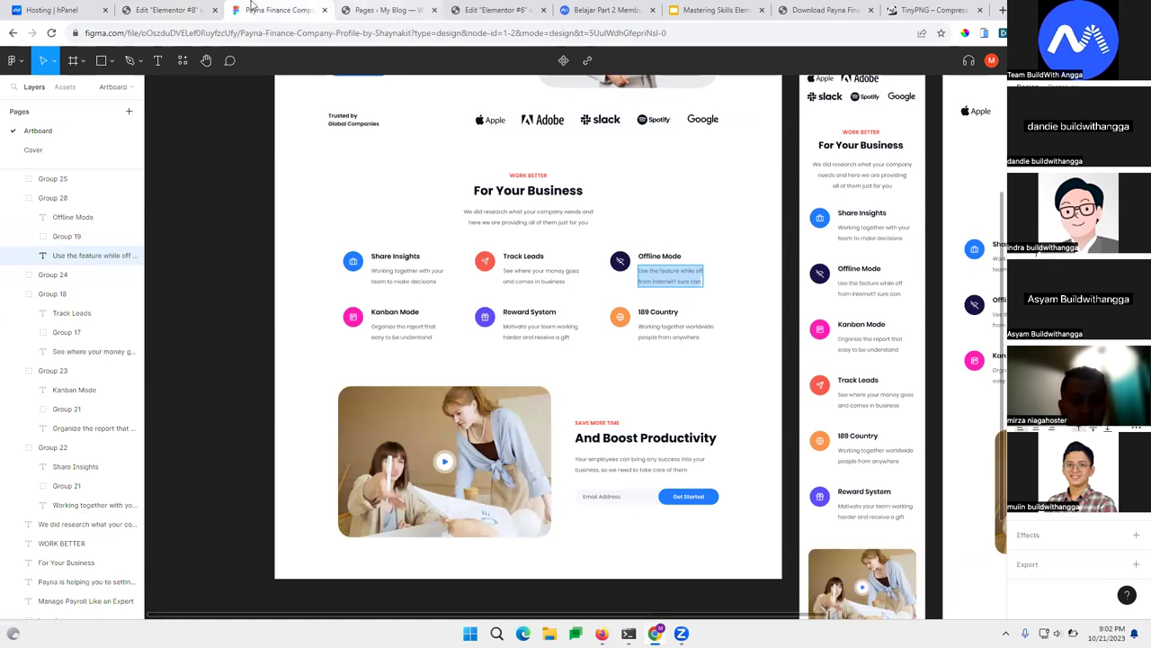
pyautogui.click(171, 10)
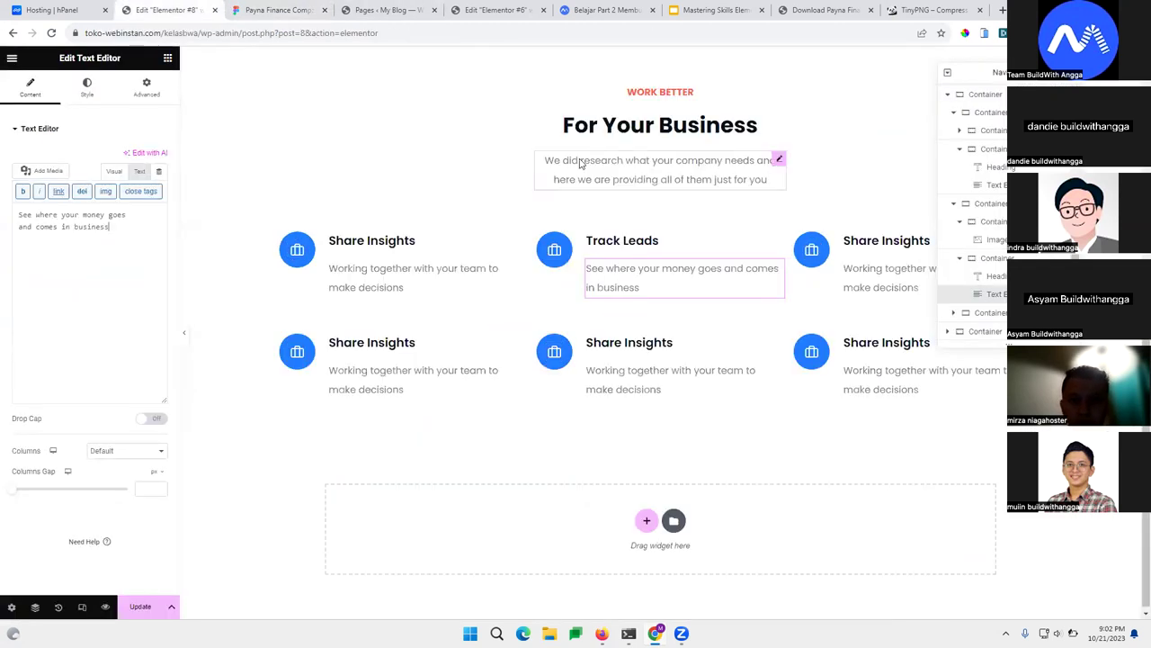
pyautogui.tripleClick(897, 283)
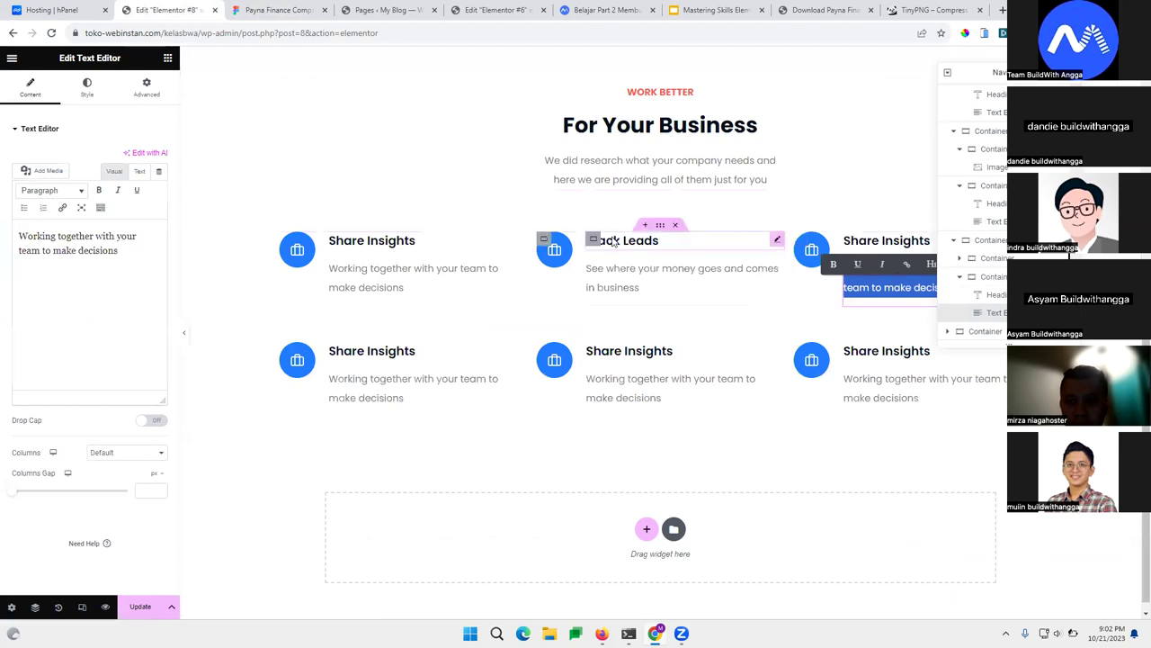
pyautogui.click(139, 171)
pyautogui.moveTo(93, 213); pyautogui.dragTo(117, 227)
pyautogui.hotkey('ctrl', 'v')
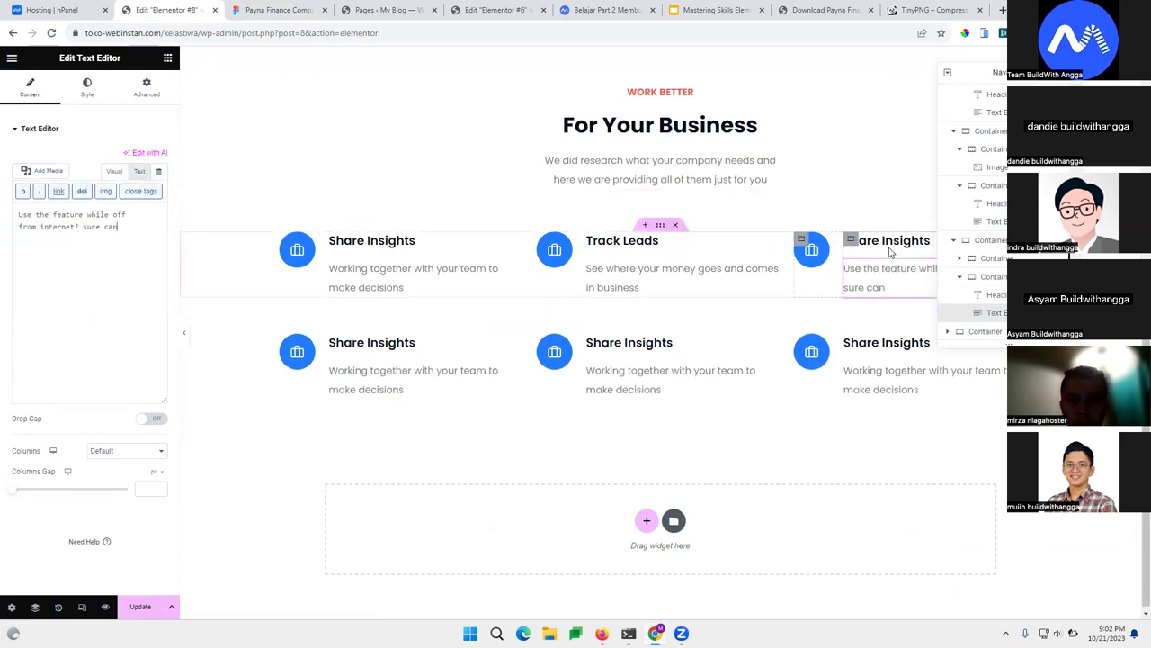
# Step: Retitle the top-right Share Insights heading as Offline Mode
pyautogui.click(889, 245)
pyautogui.click(88, 185)
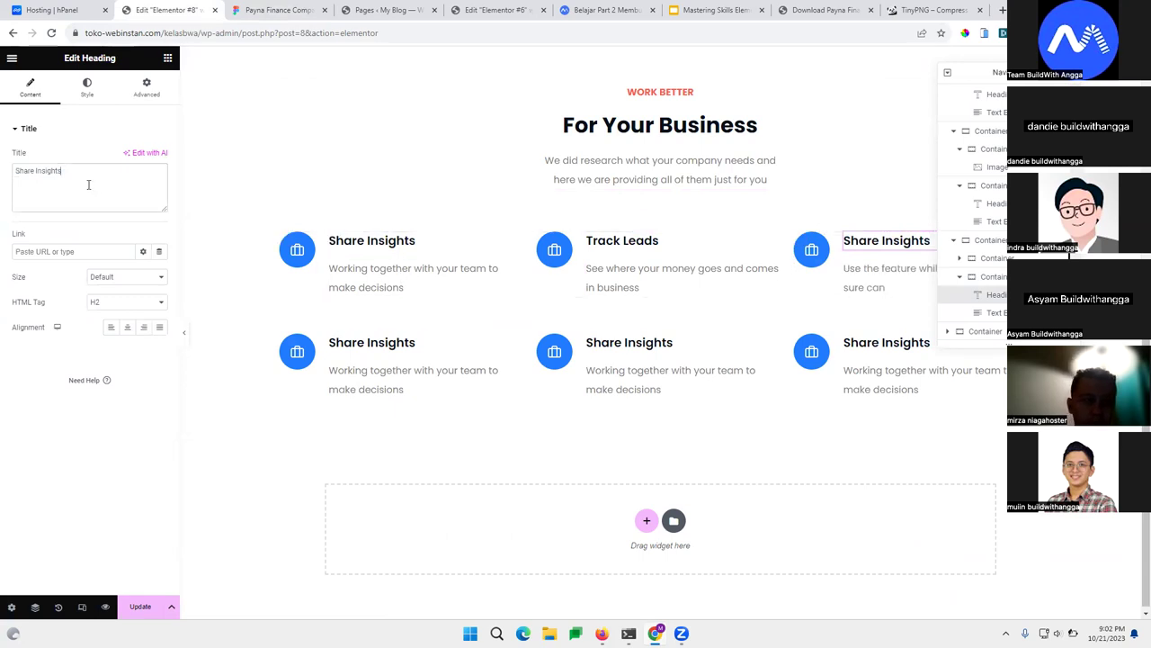
pyautogui.write('Offline Mode')
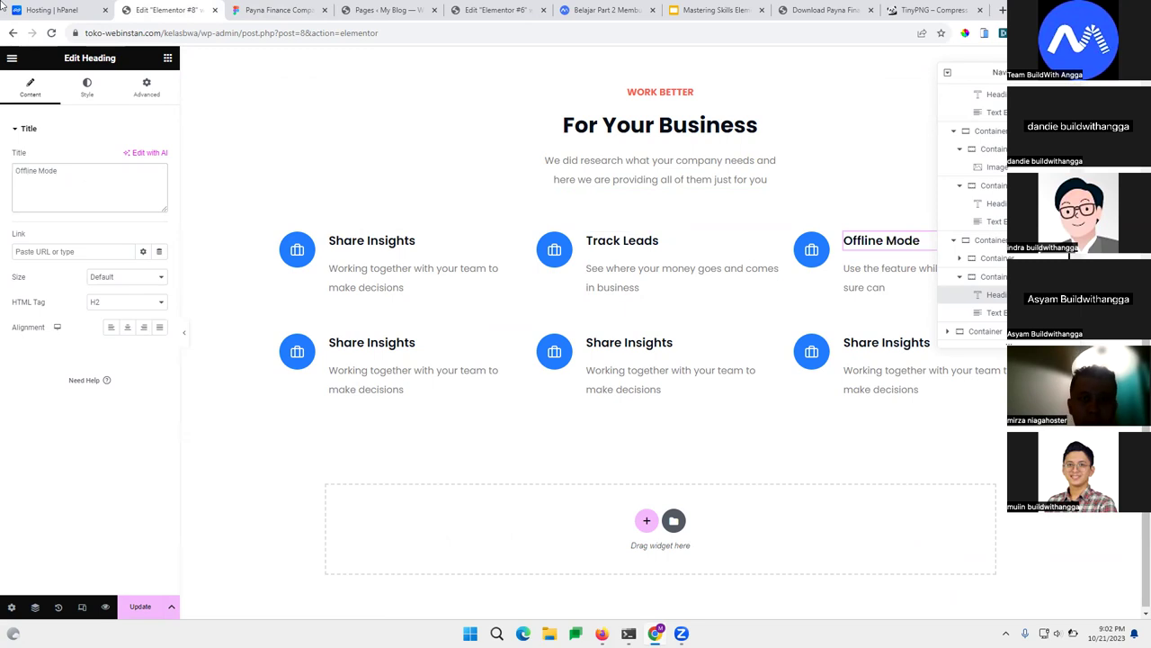
# Step: Fill the first row-two feature with the Kanban Mode description and heading
pyautogui.click(267, 9)
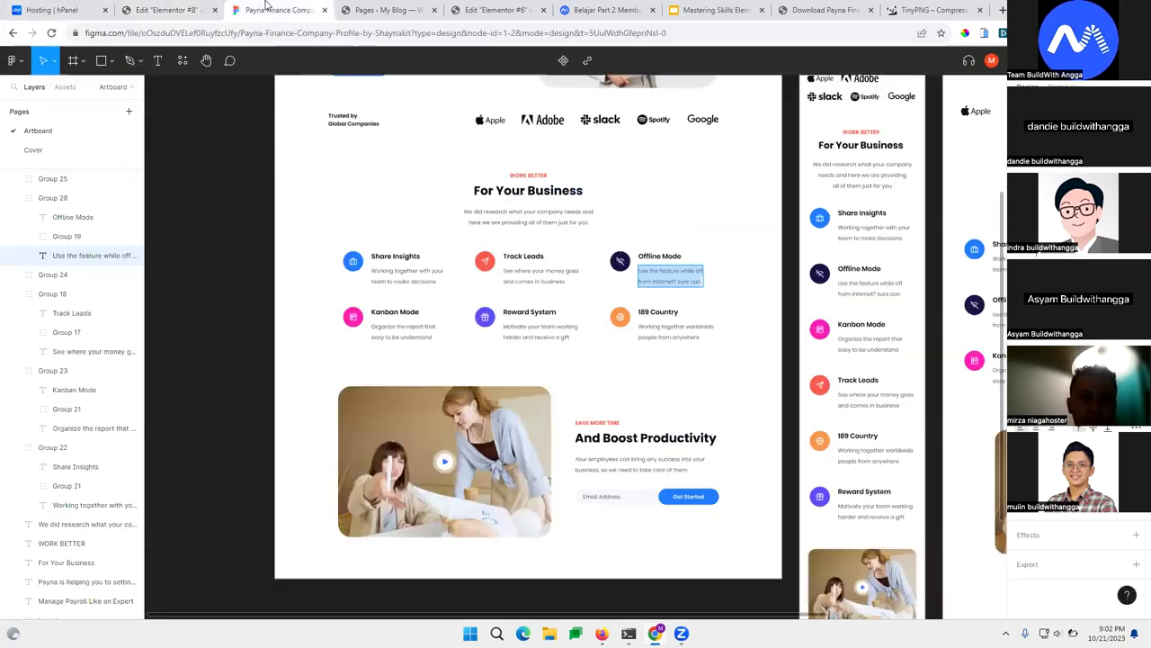
pyautogui.doubleClick(397, 327)
pyautogui.hotkey('ctrl', 'c')
pyautogui.hotkey('ctrl', 'shift', 'Tab')
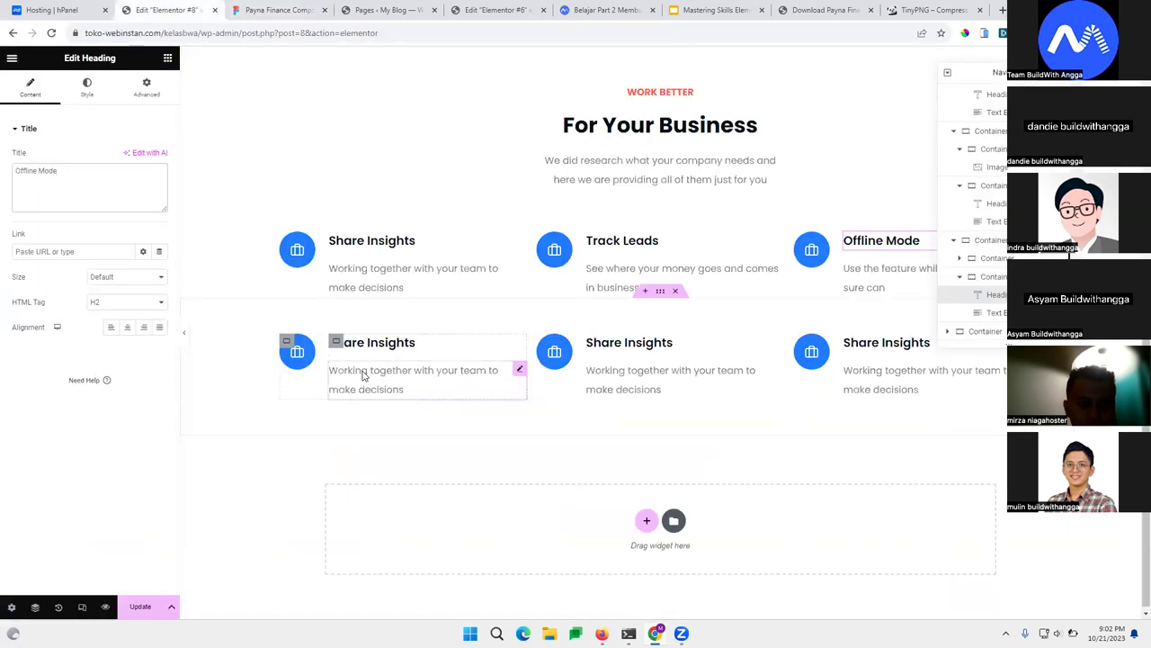
pyautogui.click(364, 376)
pyautogui.click(139, 171)
pyautogui.tripleClick(114, 213)
pyautogui.hotkey('ctrl', 'v')
pyautogui.click(396, 343)
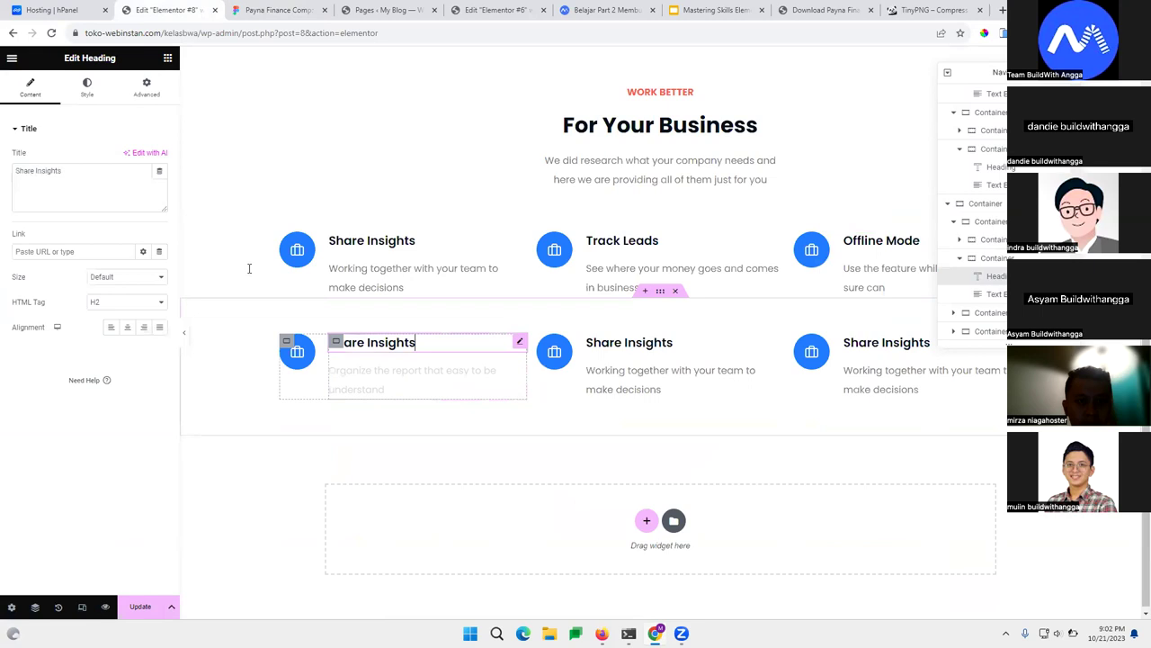
pyautogui.tripleClick(90, 174)
pyautogui.write('K')
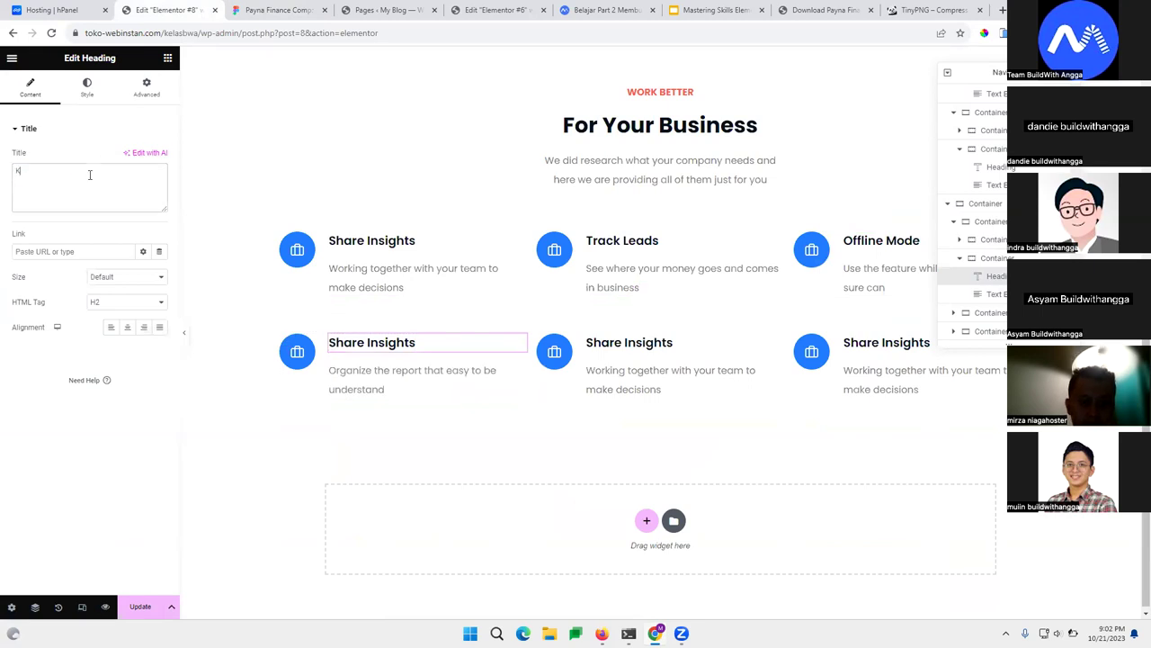
pyautogui.write('anban Mode')
# Step: Paste Reward System from the design as the middle row-two heading
pyautogui.click(232, 9)
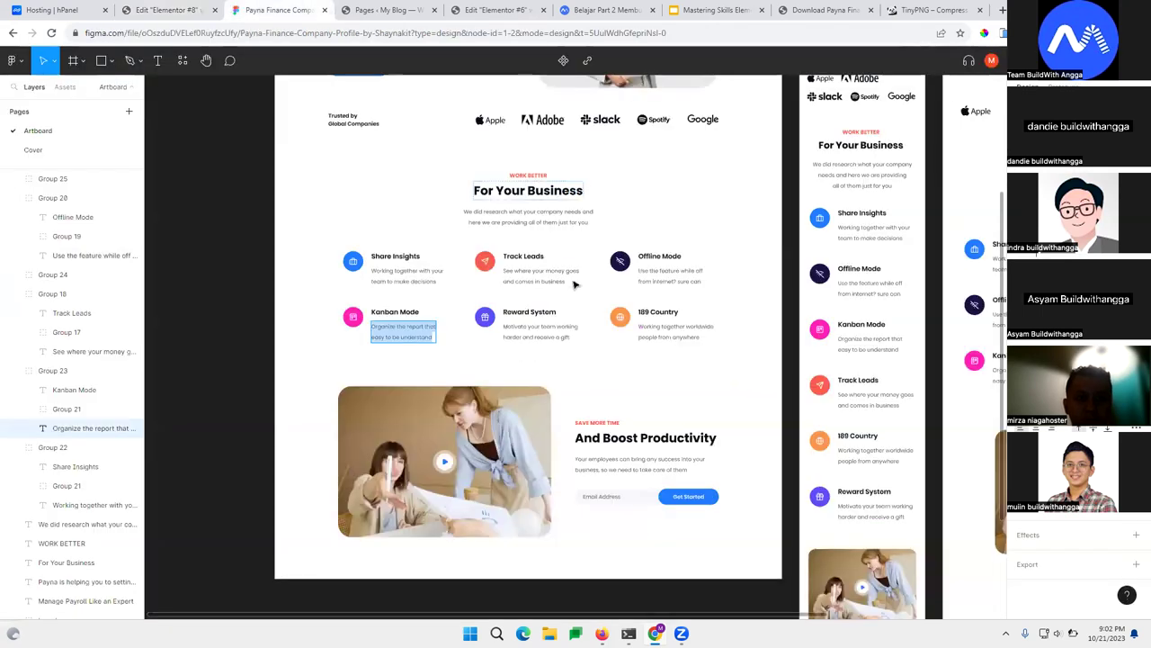
pyautogui.click(532, 309)
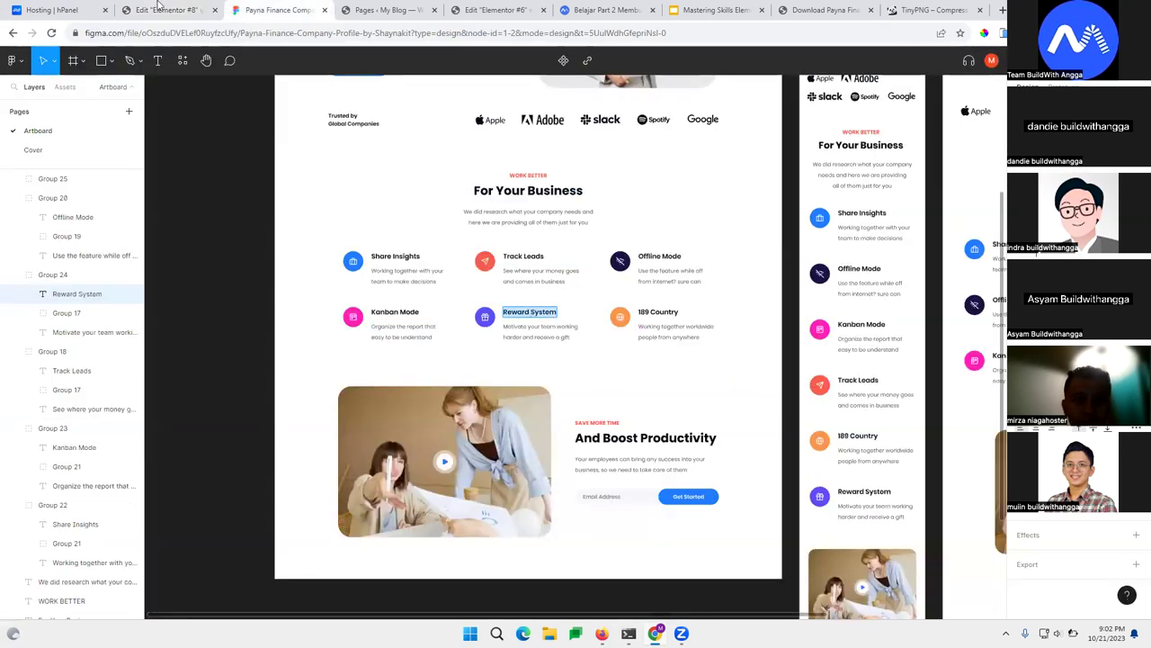
pyautogui.click(157, 7)
pyautogui.click(589, 342)
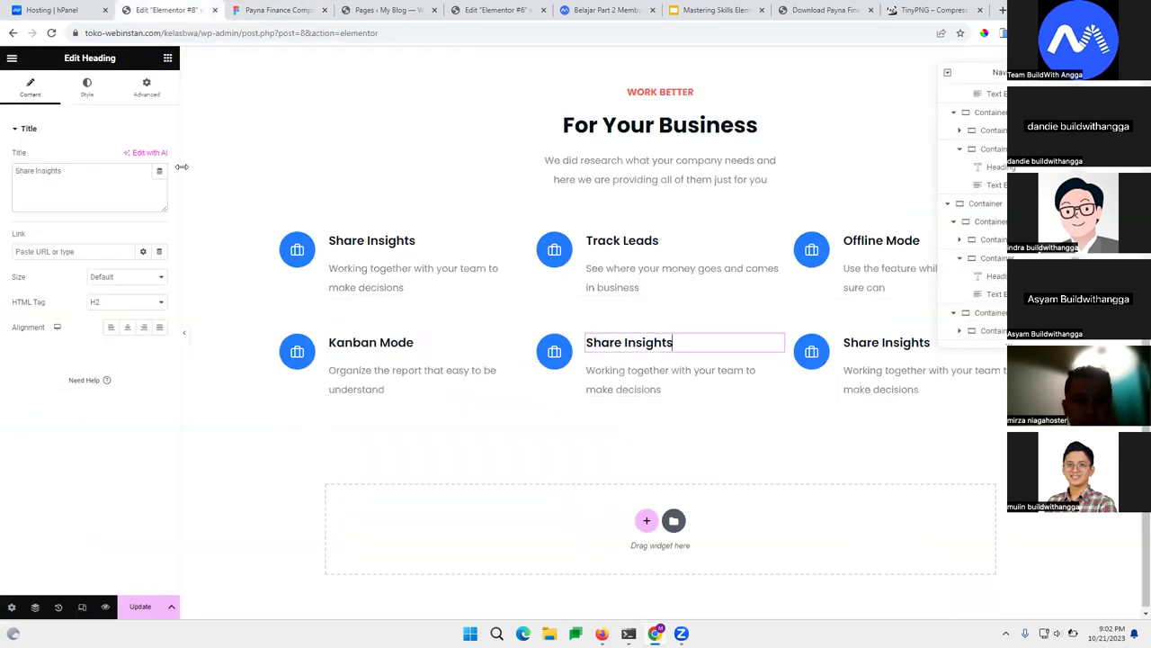
pyautogui.click(97, 173)
pyautogui.hotkey('ctrl', 'a')
pyautogui.write('Reward System')
# Step: Replace the middle row-two description with the Reward System text from the design
pyautogui.click(267, 7)
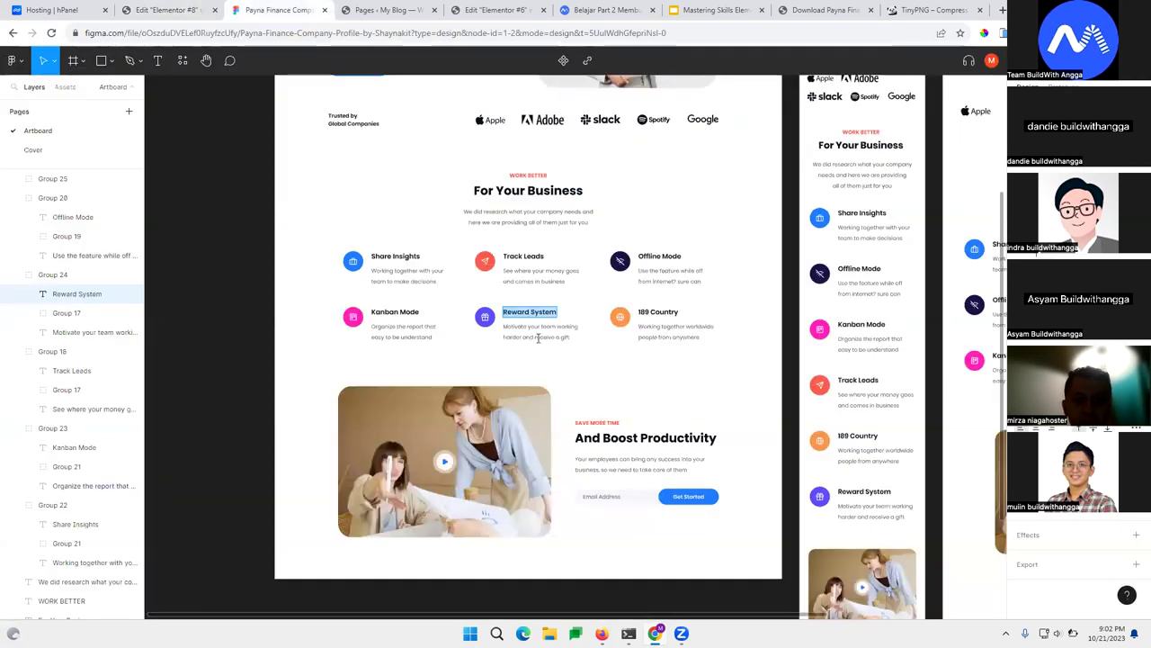
pyautogui.click(538, 337)
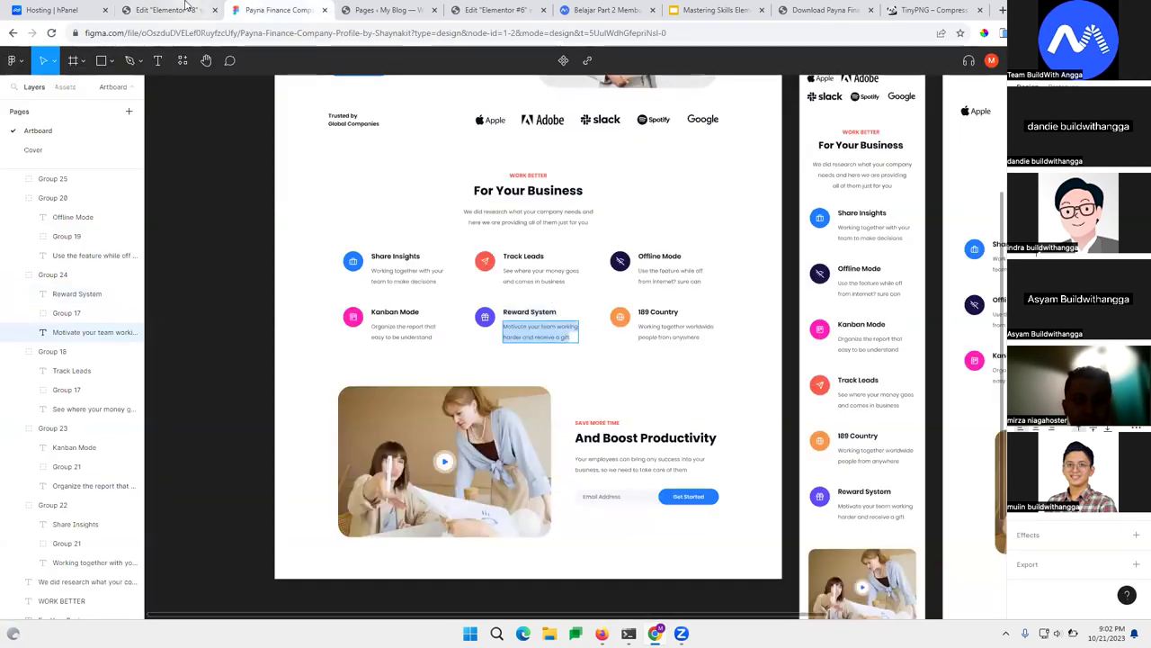
pyautogui.click(186, 8)
pyautogui.click(774, 371)
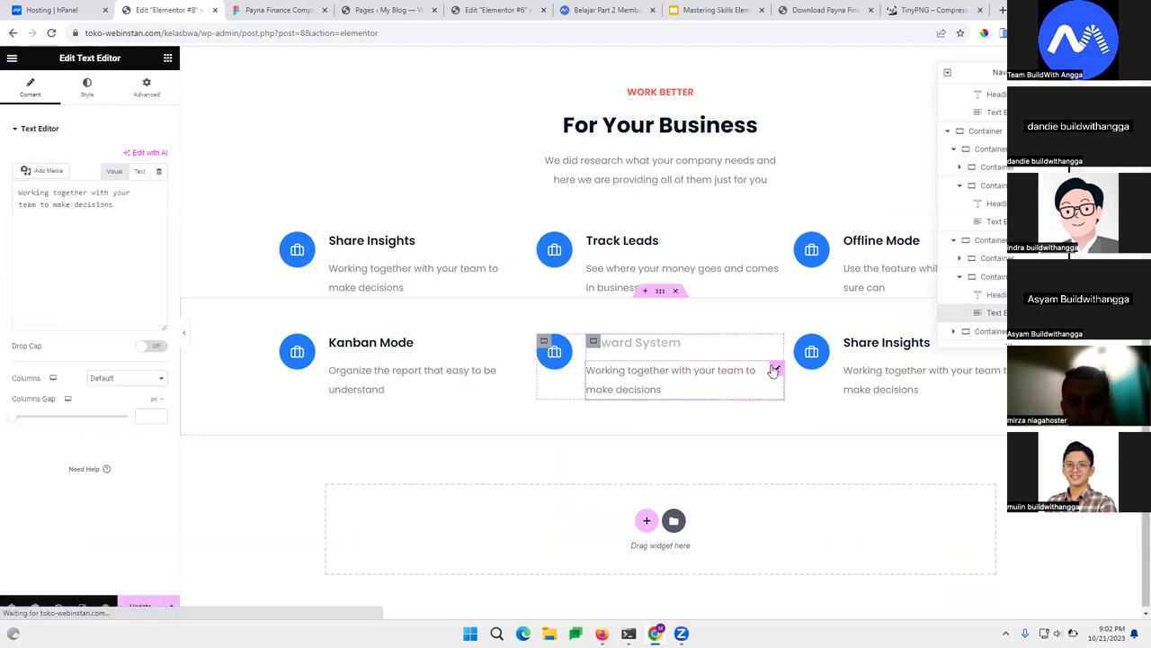
pyautogui.click(139, 171)
pyautogui.click(104, 215)
pyautogui.hotkey('ctrl', 'a')
pyautogui.write('Motivate your team working harder and receive a gift')
# Step: Replace the last row-two description with the 189 Country text from the design
pyautogui.click(306, 9)
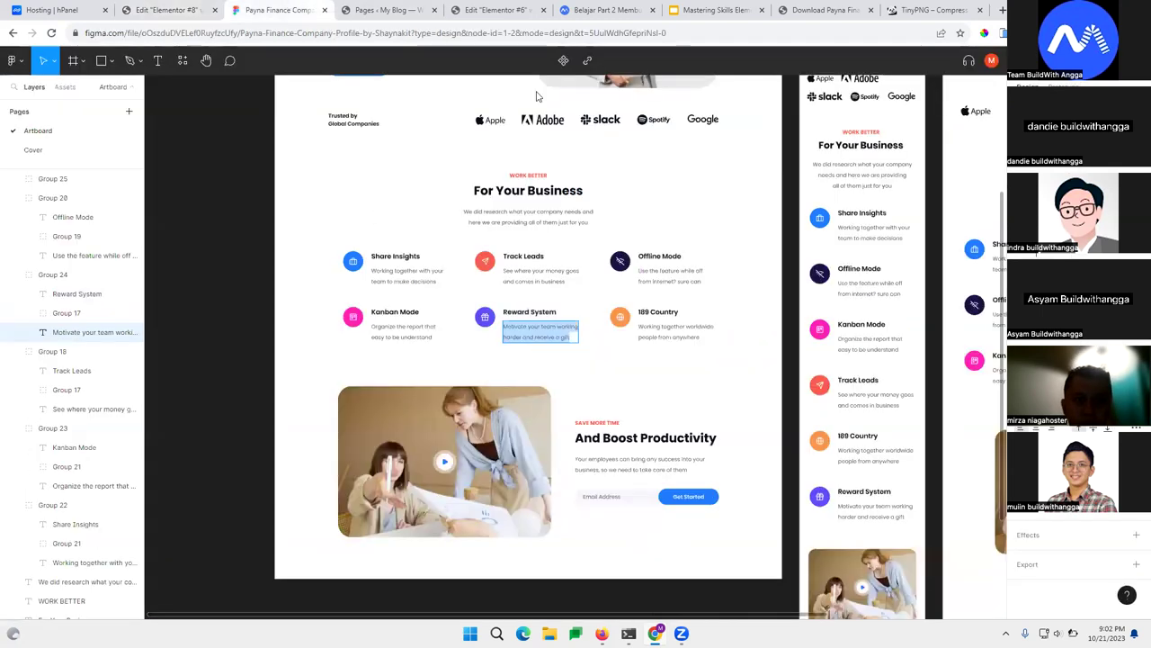
pyautogui.click(658, 314)
pyautogui.click(666, 334)
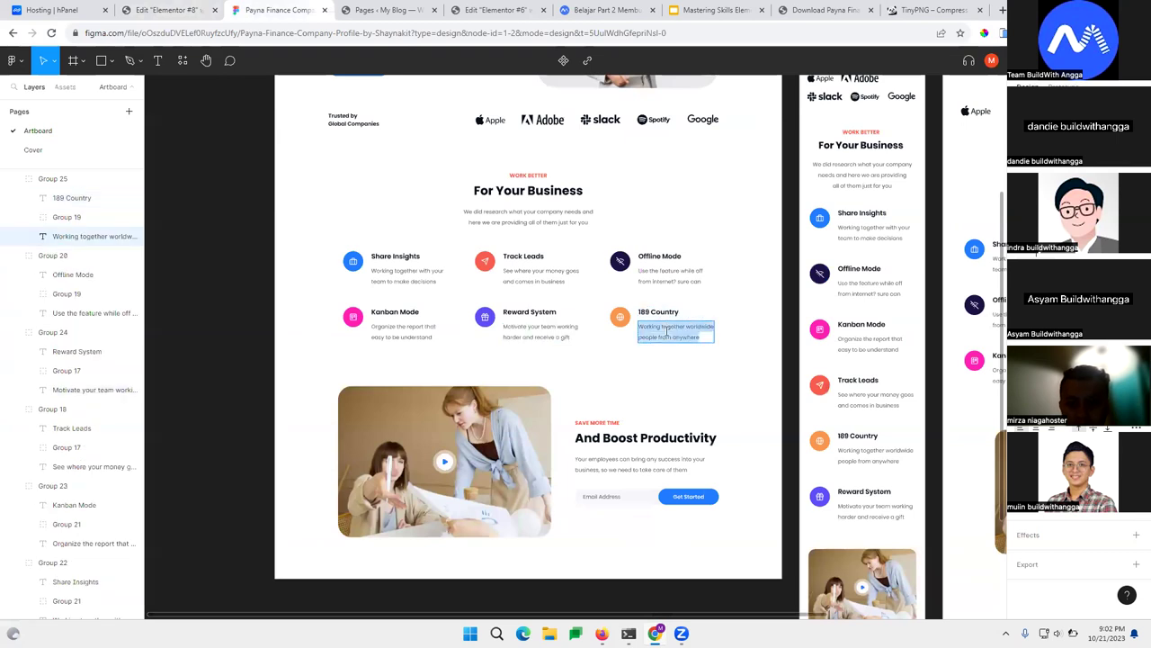
pyautogui.click(169, 9)
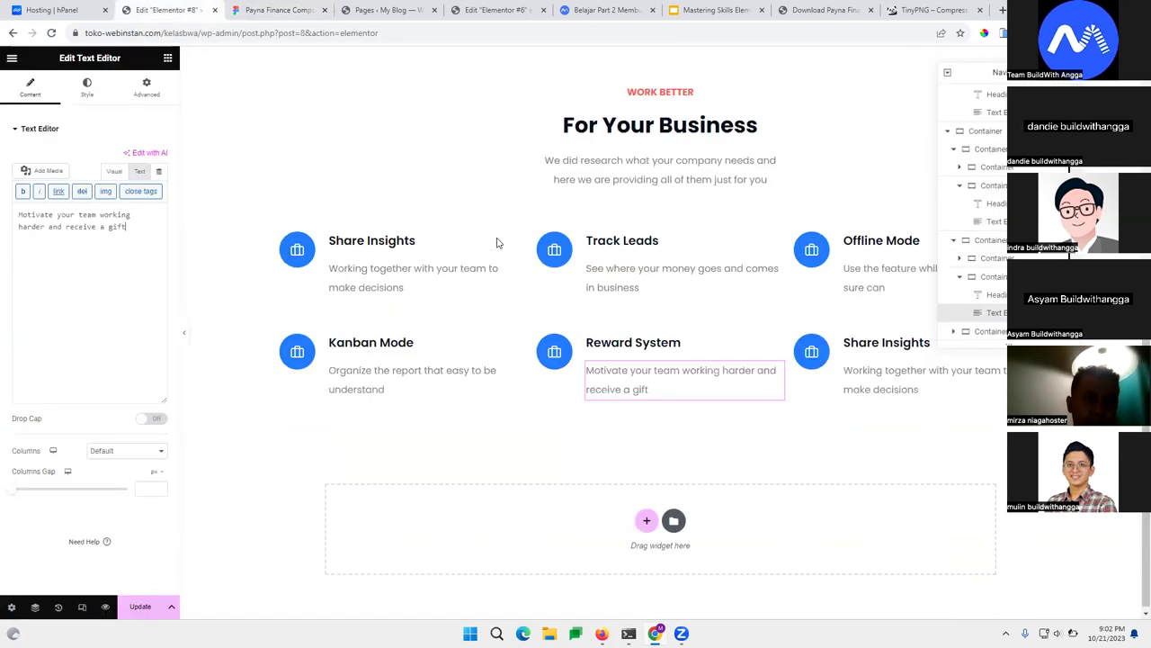
pyautogui.click(855, 378)
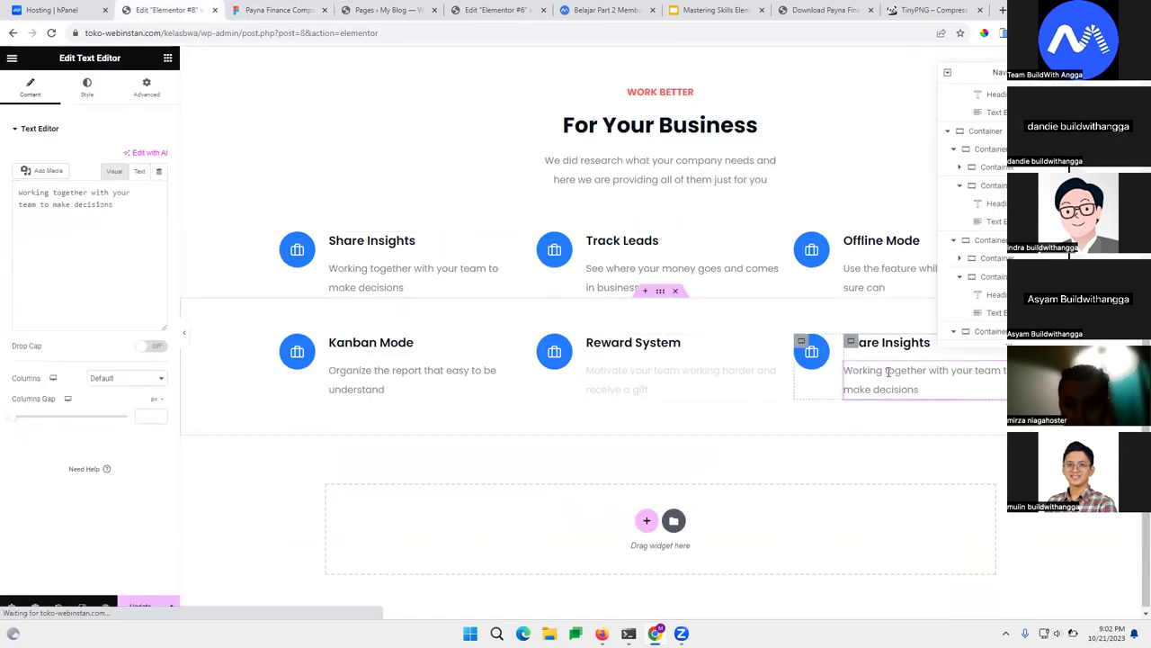
pyautogui.click(139, 171)
pyautogui.tripleClick(118, 210)
pyautogui.write('Working together worldwide people from anywhere')
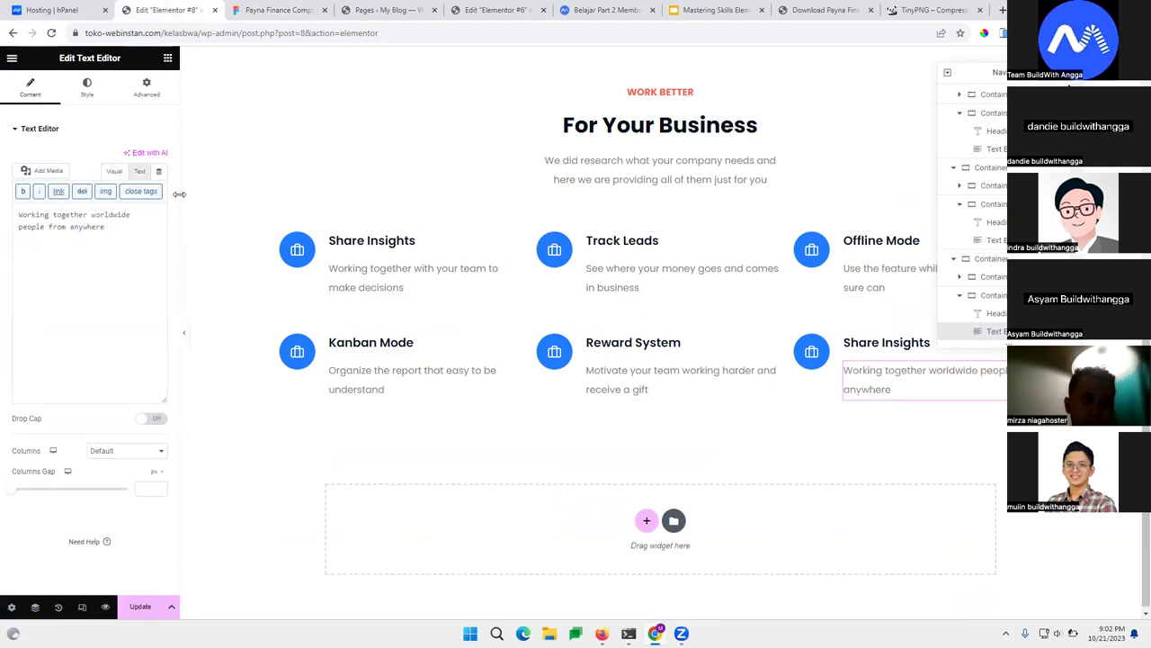
# Step: Change the last row-two heading from Share Insights to 189 Country
pyautogui.click(812, 349)
pyautogui.click(832, 345)
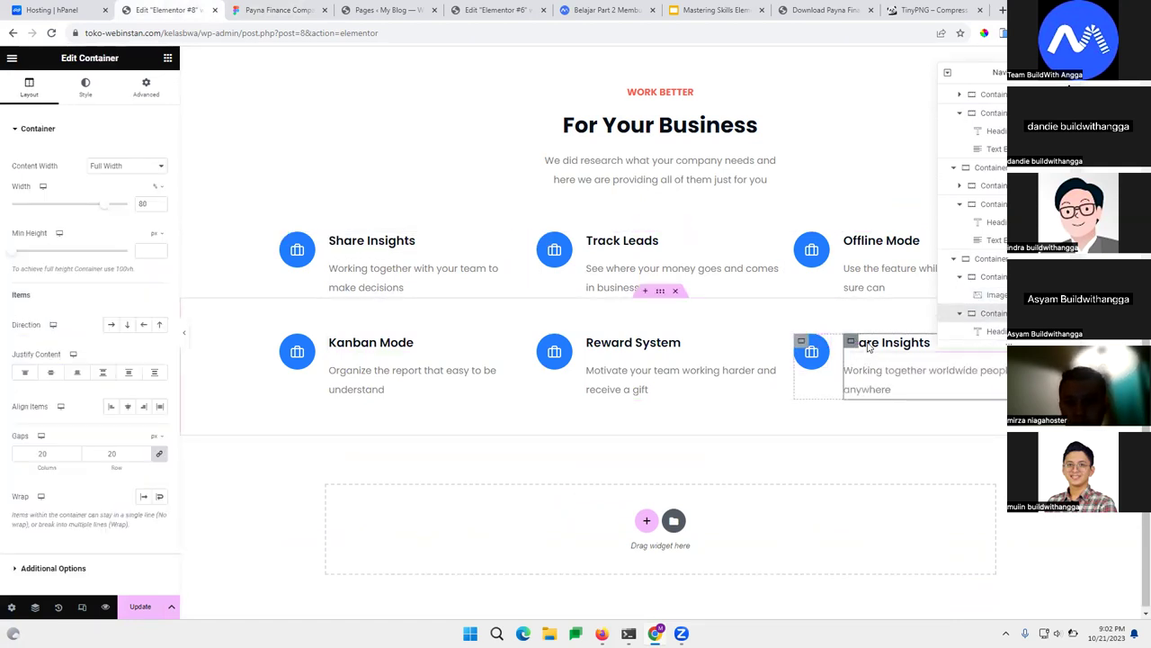
pyautogui.click(864, 342)
pyautogui.tripleClick(867, 343)
pyautogui.press('BackSpace')
pyautogui.write('189')
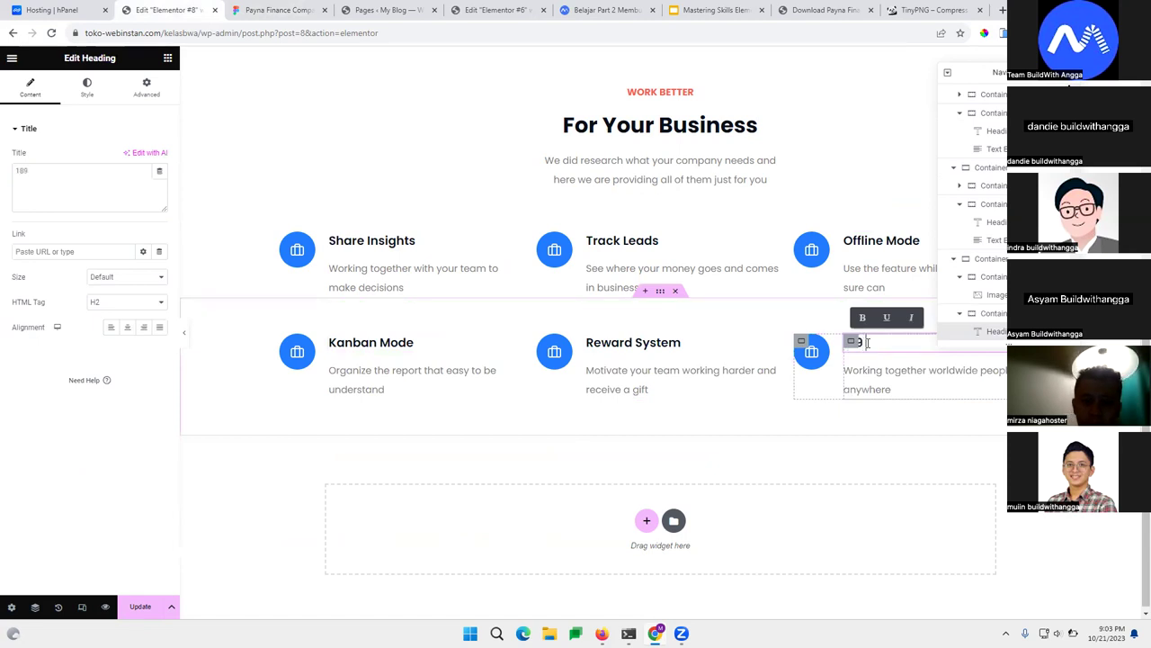
pyautogui.write(' Country')
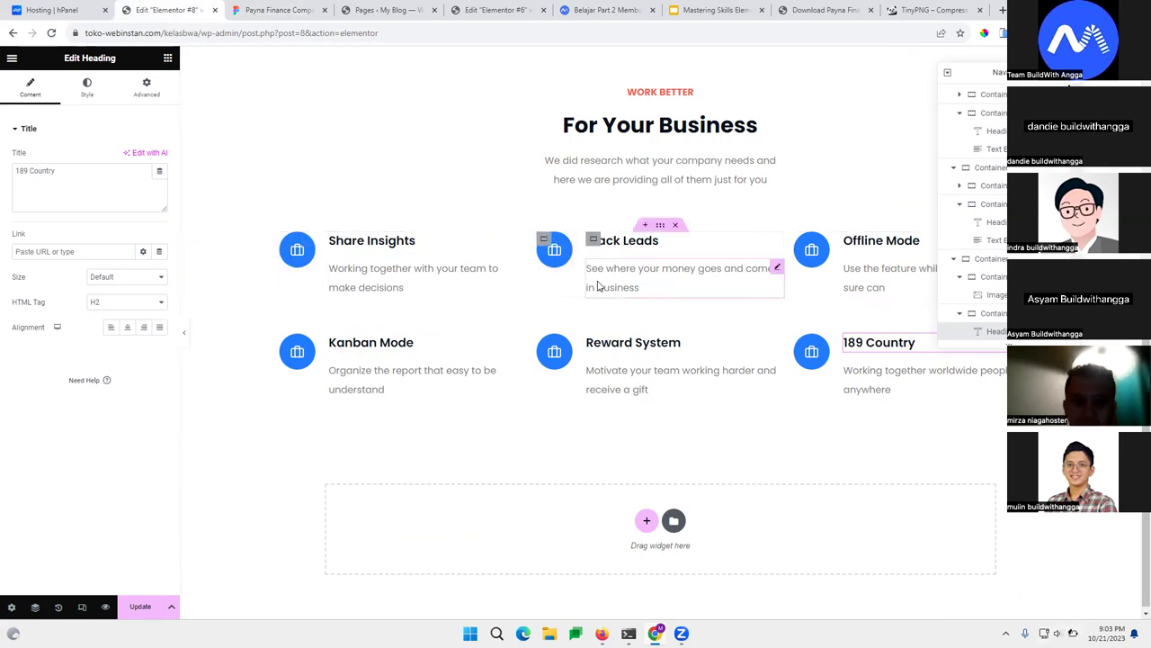
pyautogui.click(555, 251)
# Step: Upload the five icon files (189-country, kanban-mode, offline-mode, reward-system, track-leads) to the Media Library
pyautogui.click(90, 194)
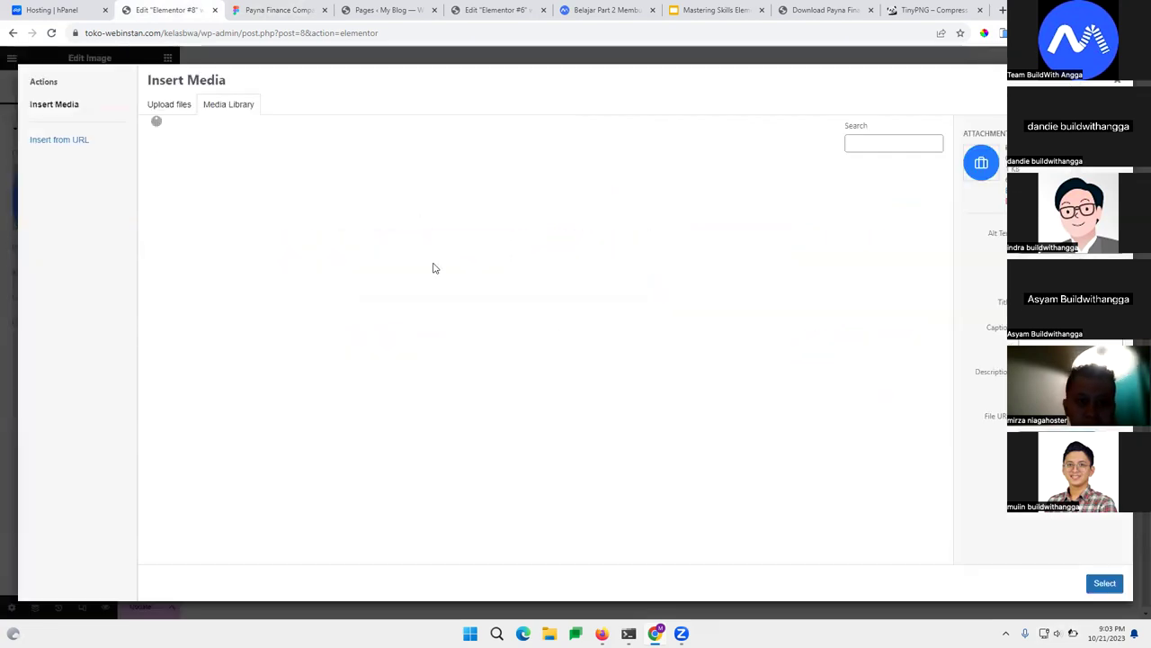
pyautogui.click(164, 106)
pyautogui.click(638, 310)
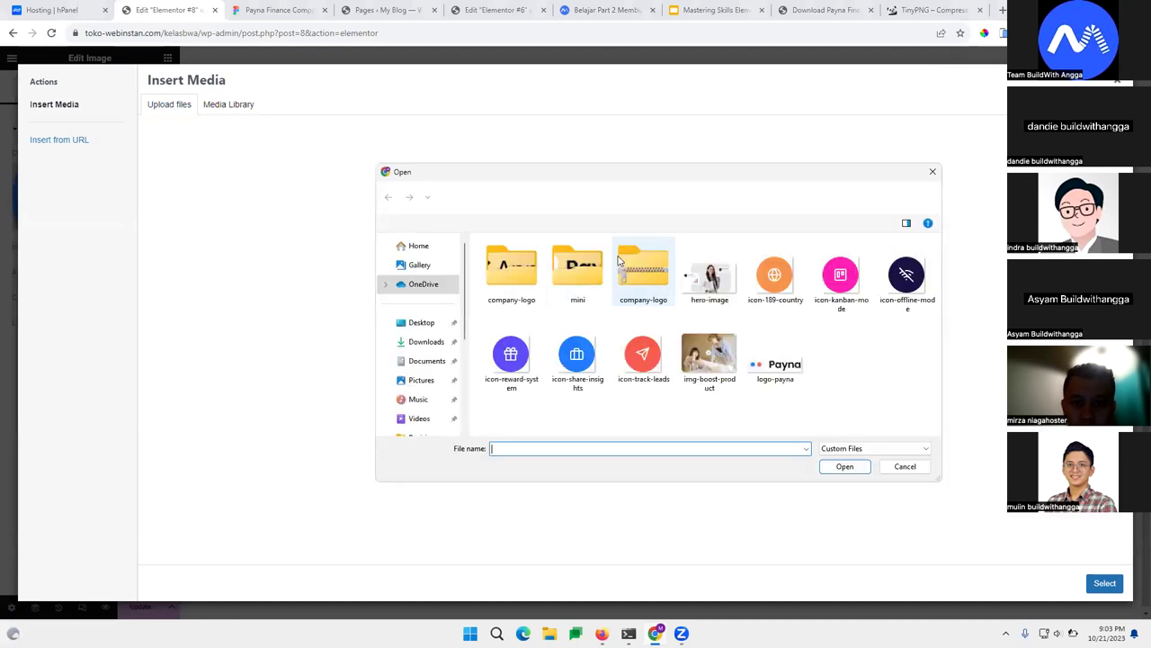
pyautogui.click(773, 279)
pyautogui.keyDown('ctrl'); pyautogui.click(840, 279); pyautogui.keyUp('ctrl')
pyautogui.keyDown('ctrl'); pyautogui.click(906, 283); pyautogui.keyUp('ctrl')
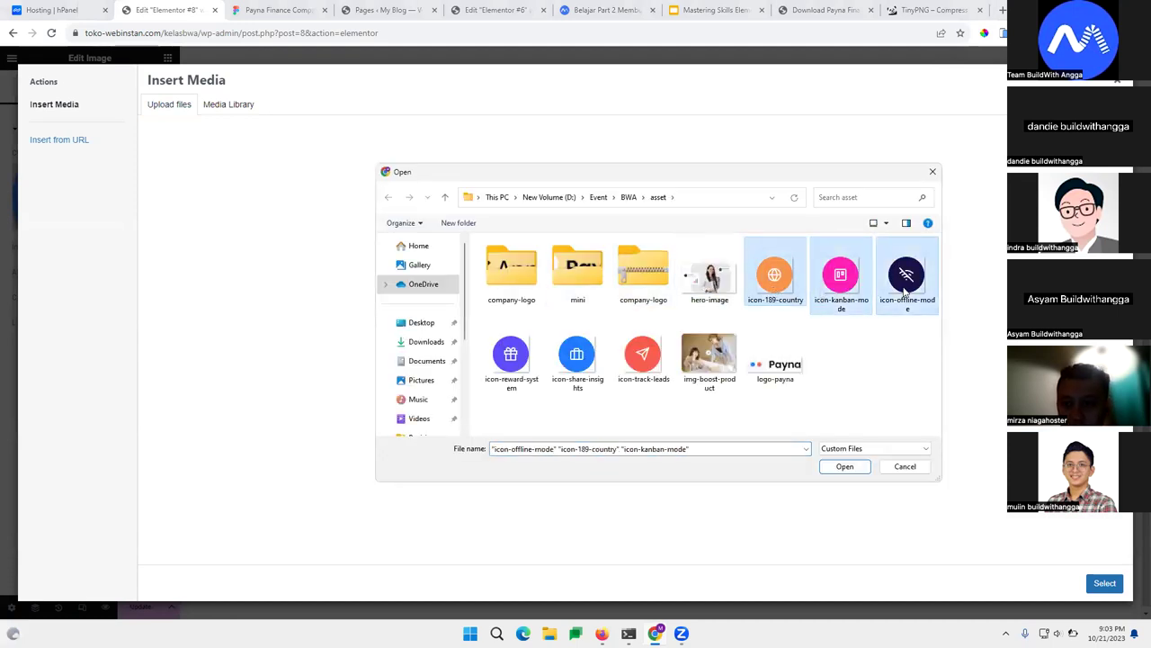
pyautogui.keyDown('ctrl'); pyautogui.click(511, 355); pyautogui.keyUp('ctrl')
pyautogui.keyDown('ctrl'); pyautogui.click(643, 356); pyautogui.keyUp('ctrl')
pyautogui.click(845, 466)
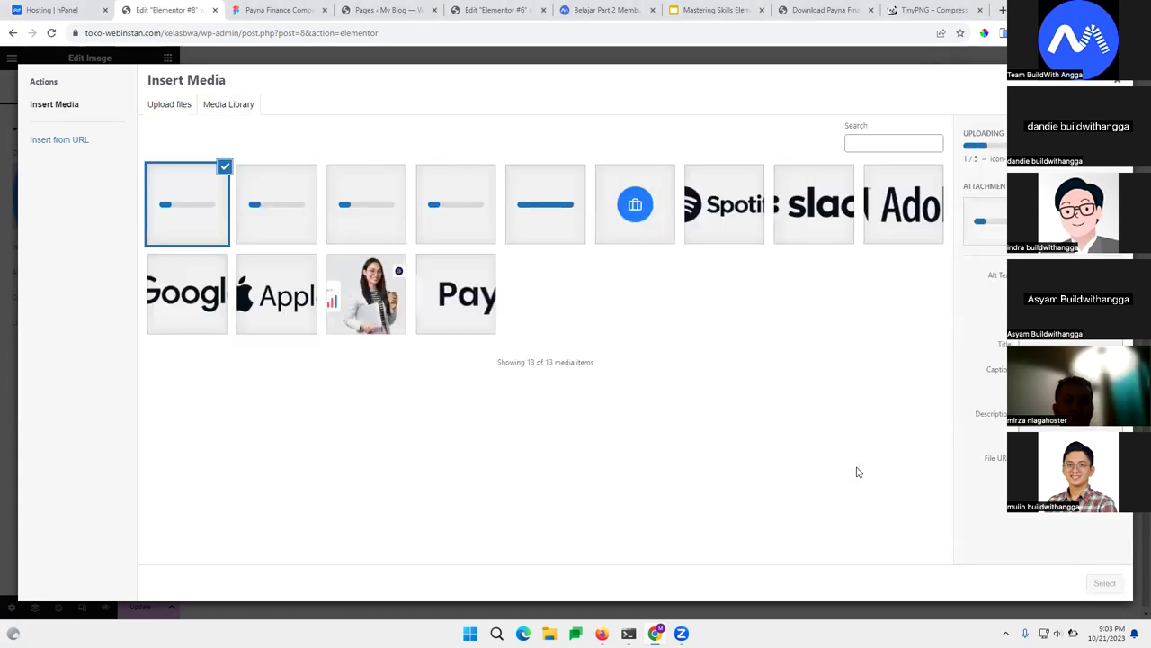
# Step: Give Track Leads the red paper-plane icon, Offline Mode the dark wifi icon, and Kanban Mode the pink icon
pyautogui.click(557, 215)
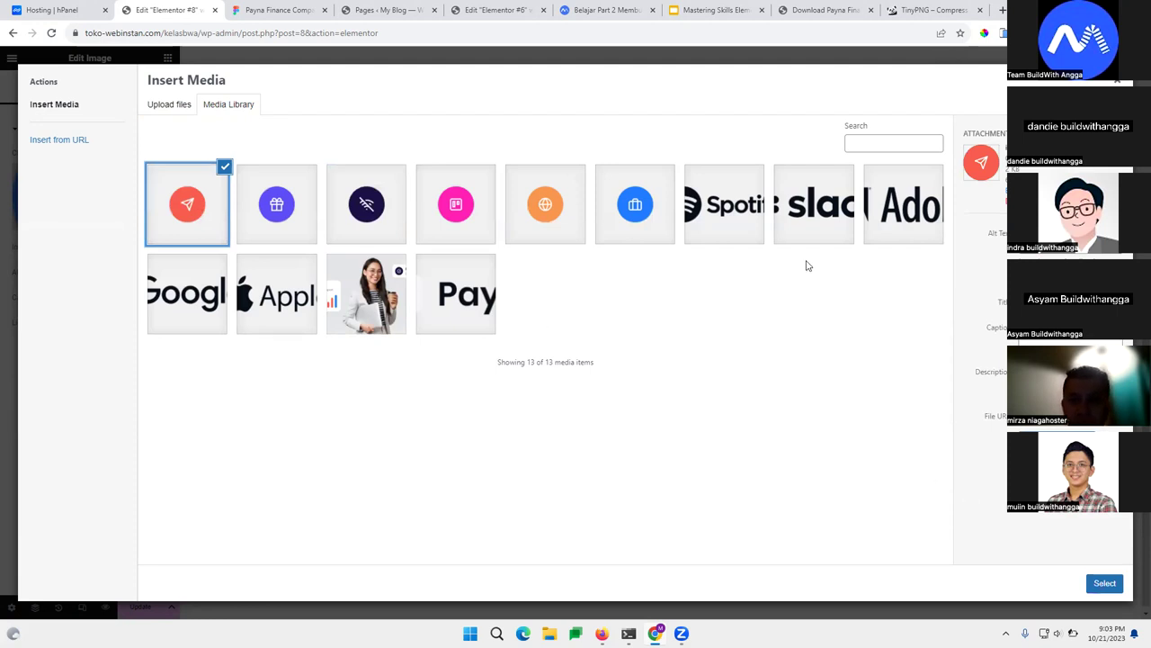
pyautogui.press('Escape')
pyautogui.click(94, 192)
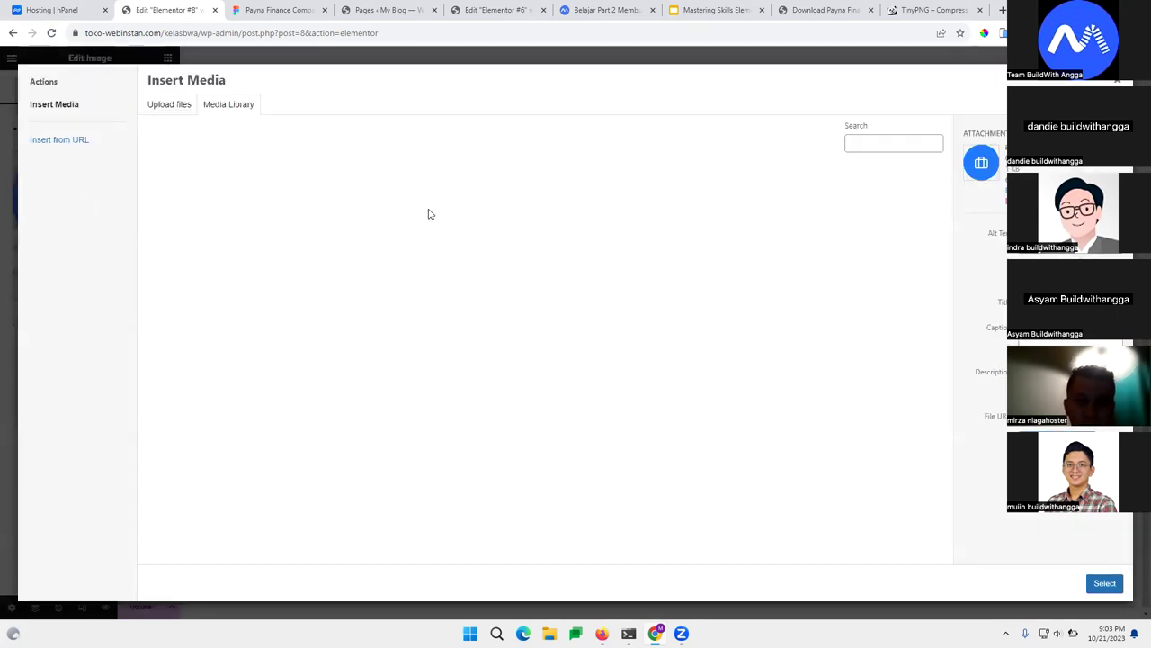
pyautogui.click(362, 171)
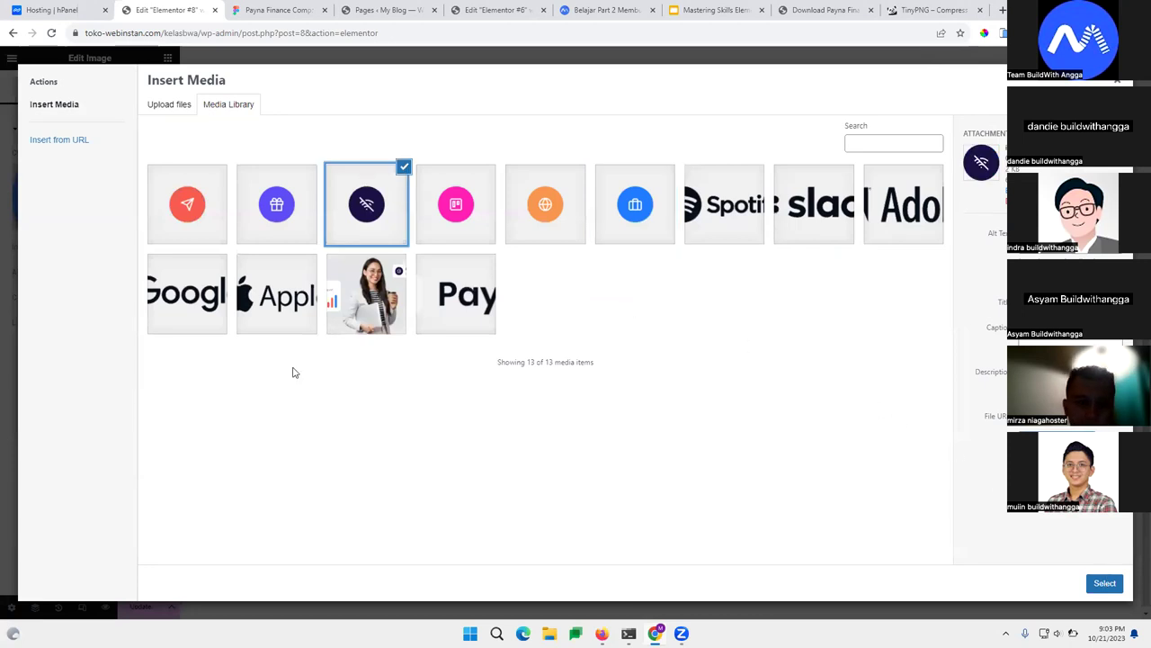
pyautogui.press('Escape')
pyautogui.click(94, 193)
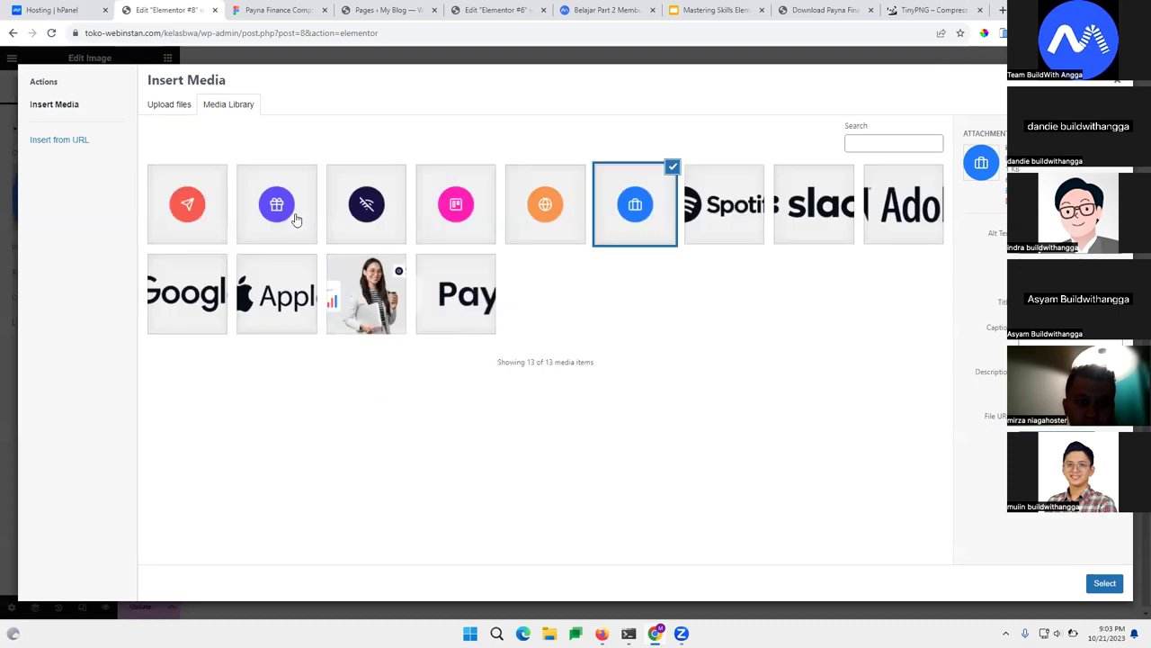
pyautogui.click(430, 223)
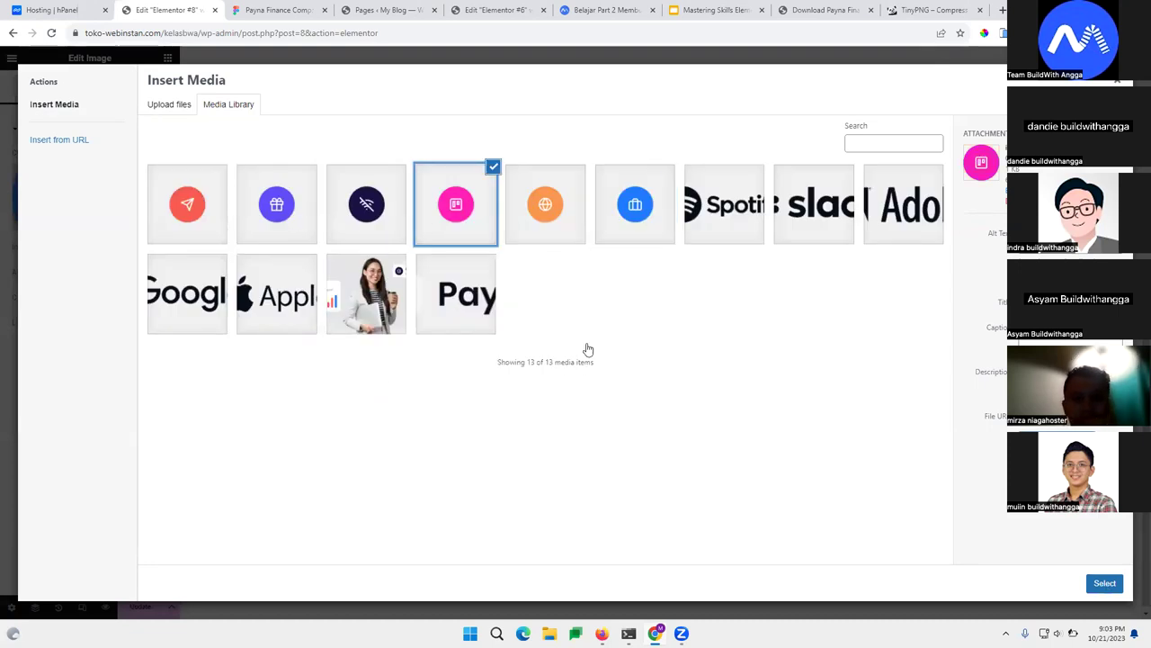
pyautogui.press('Escape')
# Step: Set the gift icon for Reward System and the orange globe icon for 189 Country
pyautogui.click(106, 194)
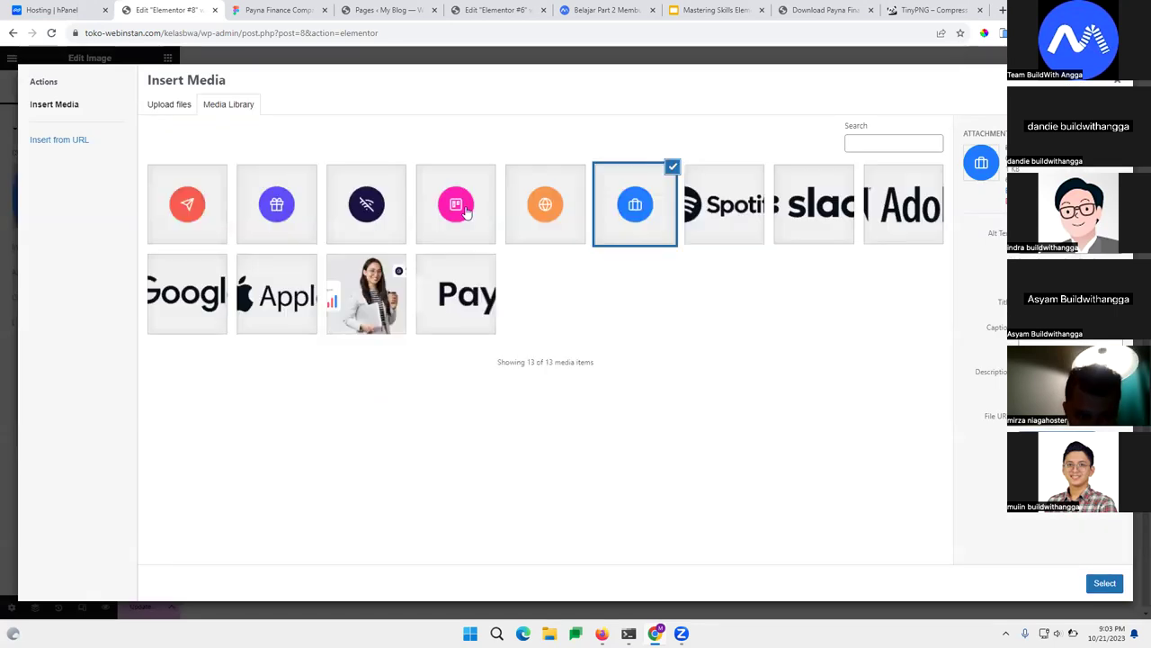
pyautogui.click(290, 202)
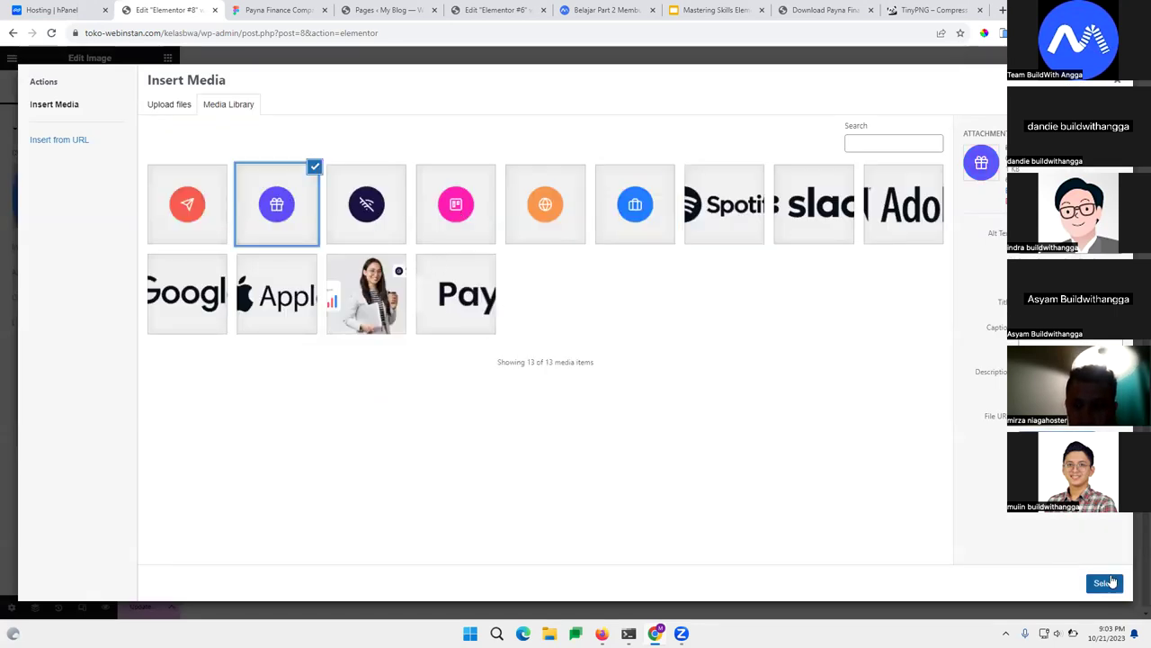
pyautogui.click(1104, 582)
pyautogui.click(297, 249)
pyautogui.click(90, 196)
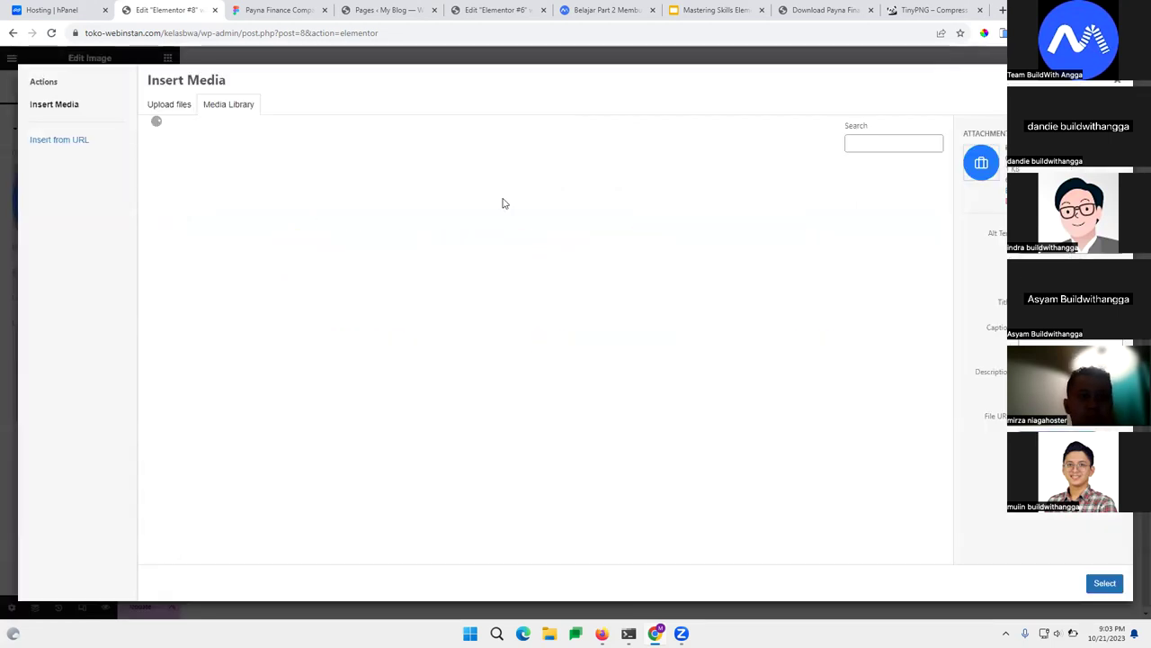
pyautogui.click(540, 214)
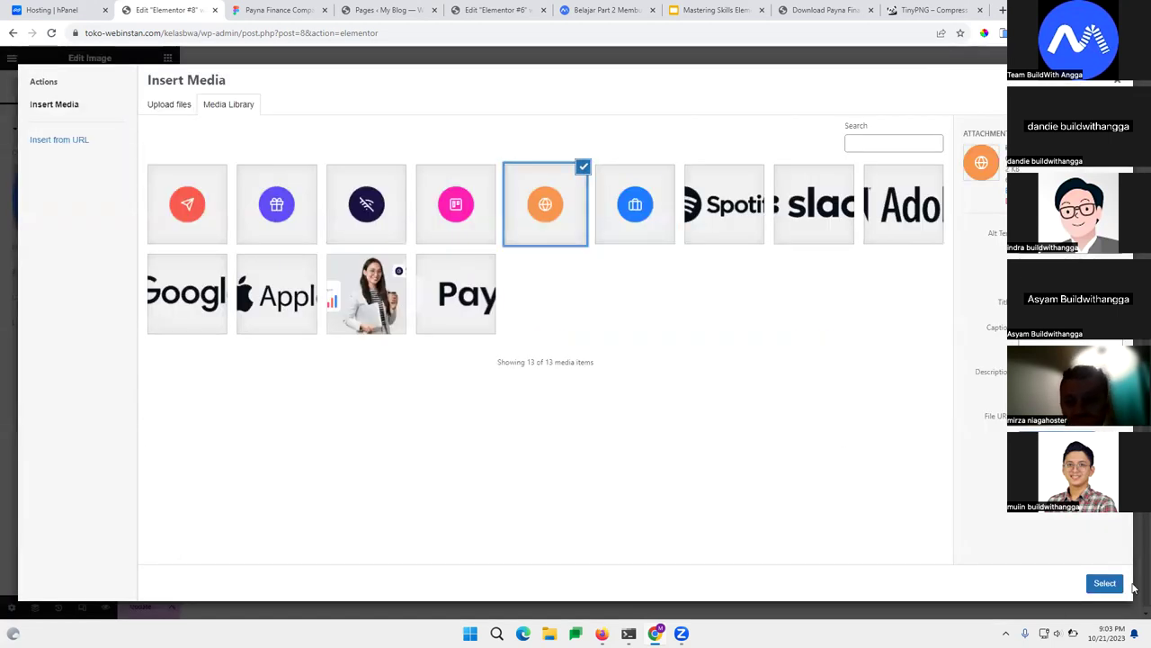
pyautogui.click(1119, 582)
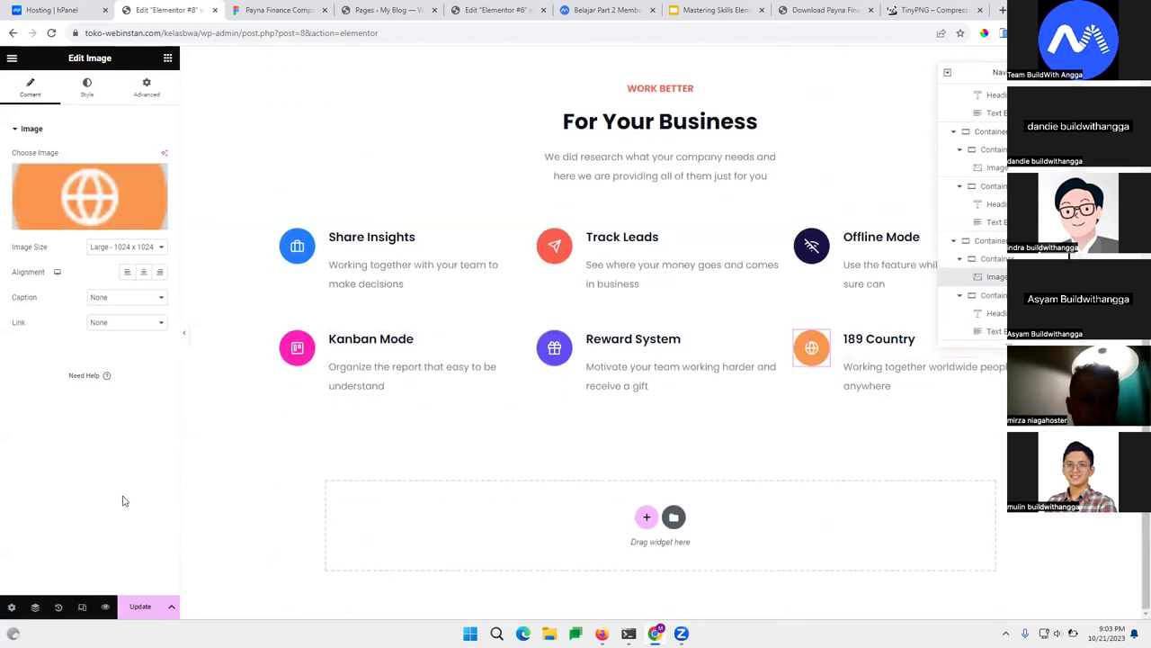
# Step: Update the page, add a new section below the six-feature grid, and bring up the Figma design
pyautogui.click(144, 597)
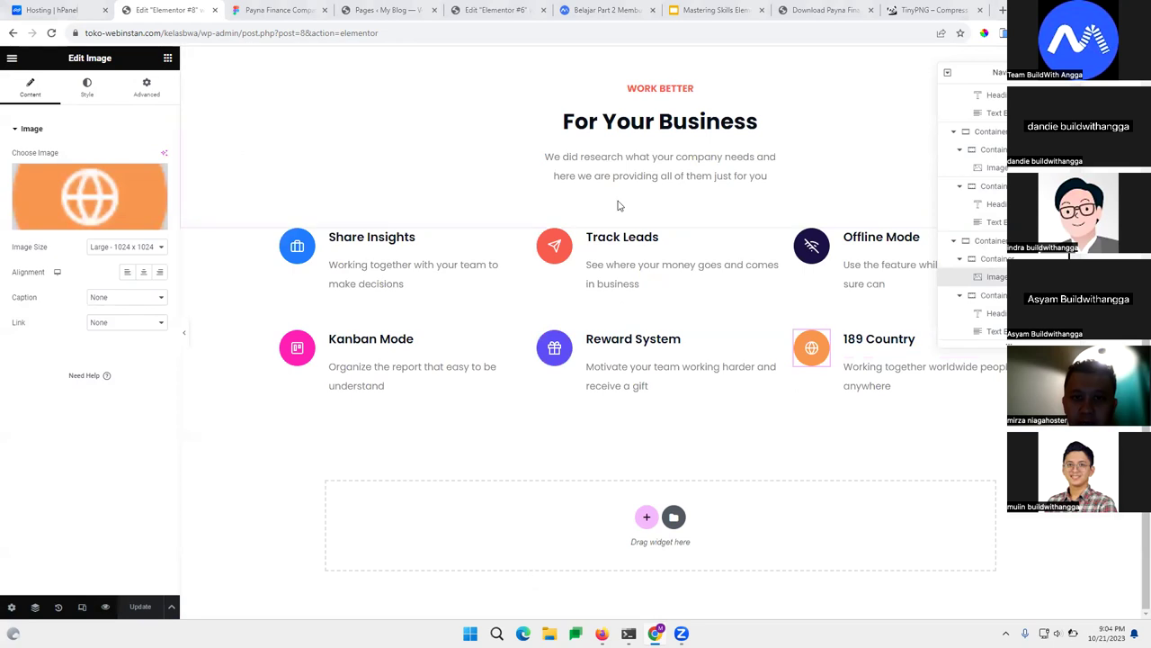
pyautogui.click(645, 518)
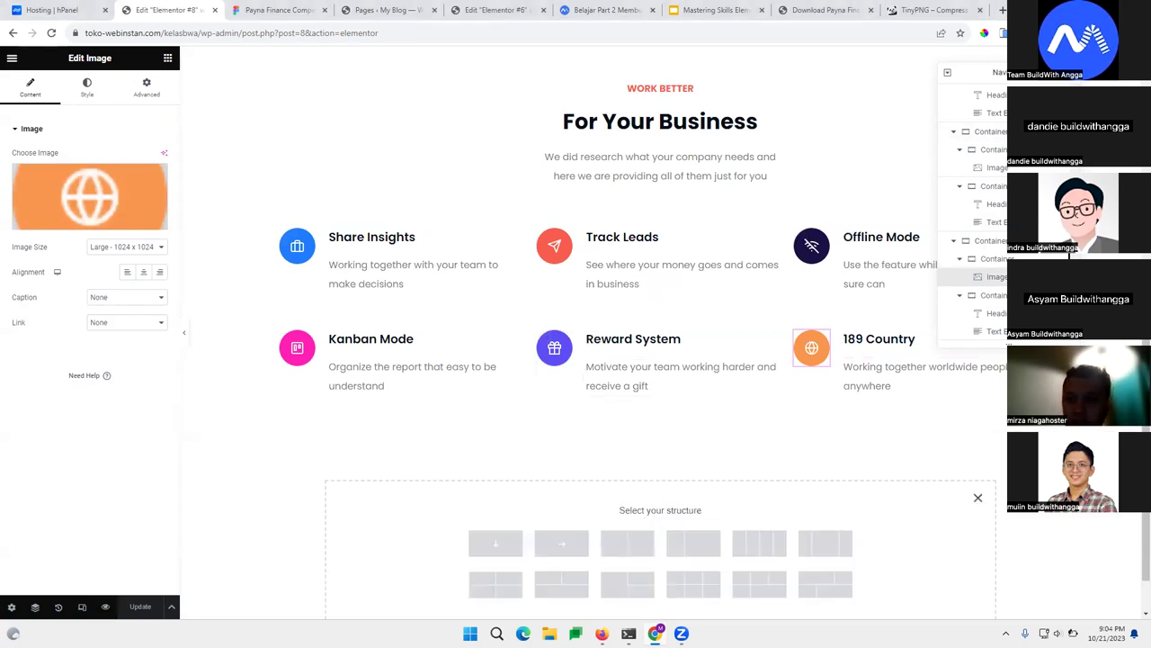
pyautogui.scroll(-1, 890, 333)
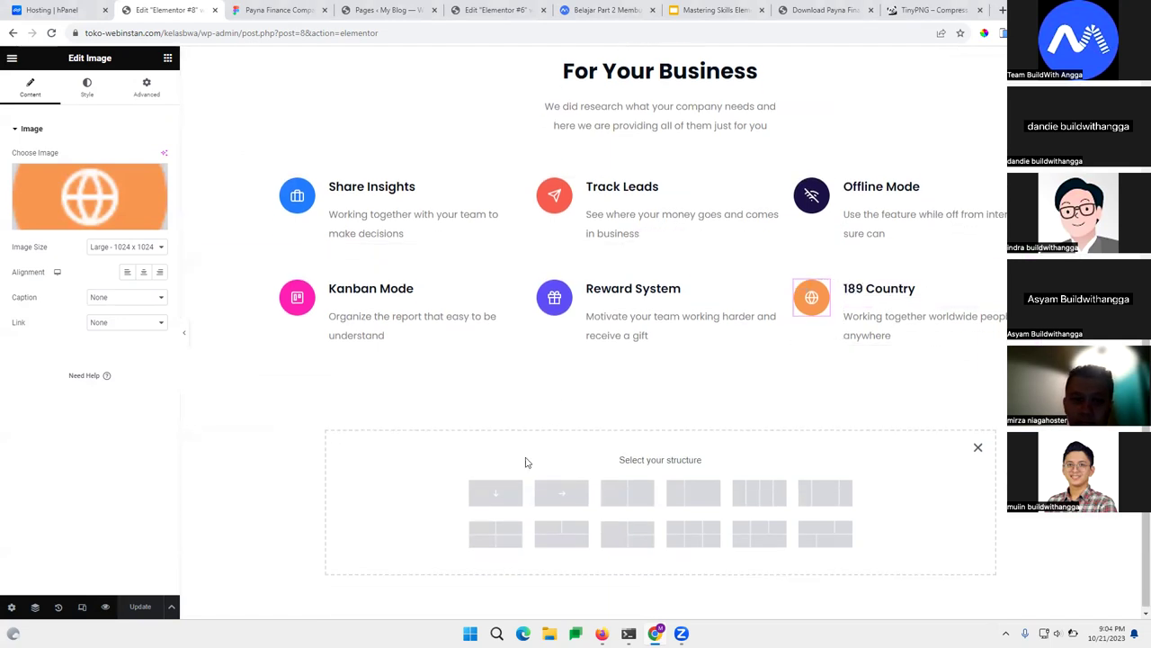
pyautogui.click(277, 10)
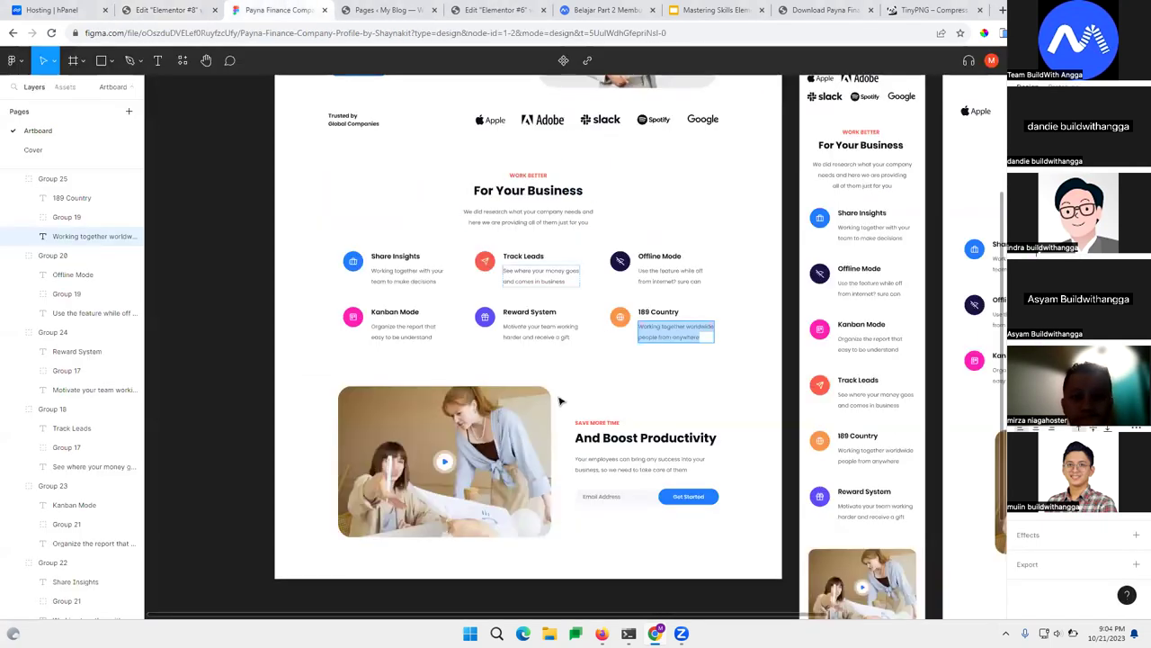
# Step: Scroll through the Figma Save More Time / And Boost Productivity section, then return to Elementor
pyautogui.scroll(1, 526, 513)
pyautogui.scroll(-1, 511, 539)
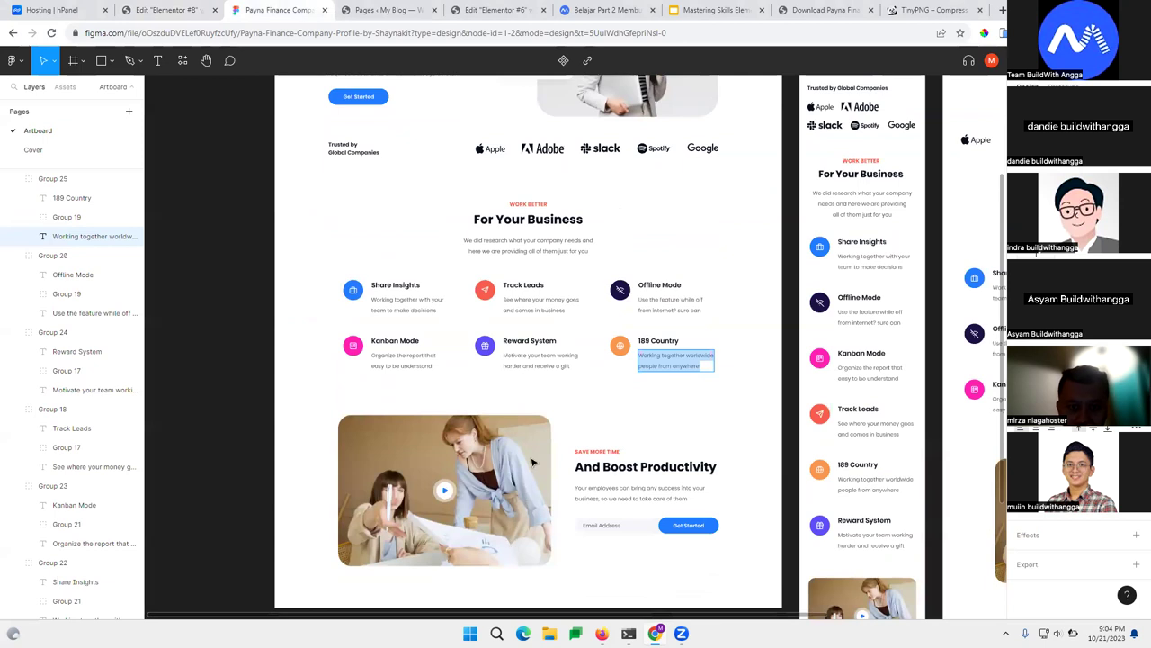
pyautogui.press('Escape')
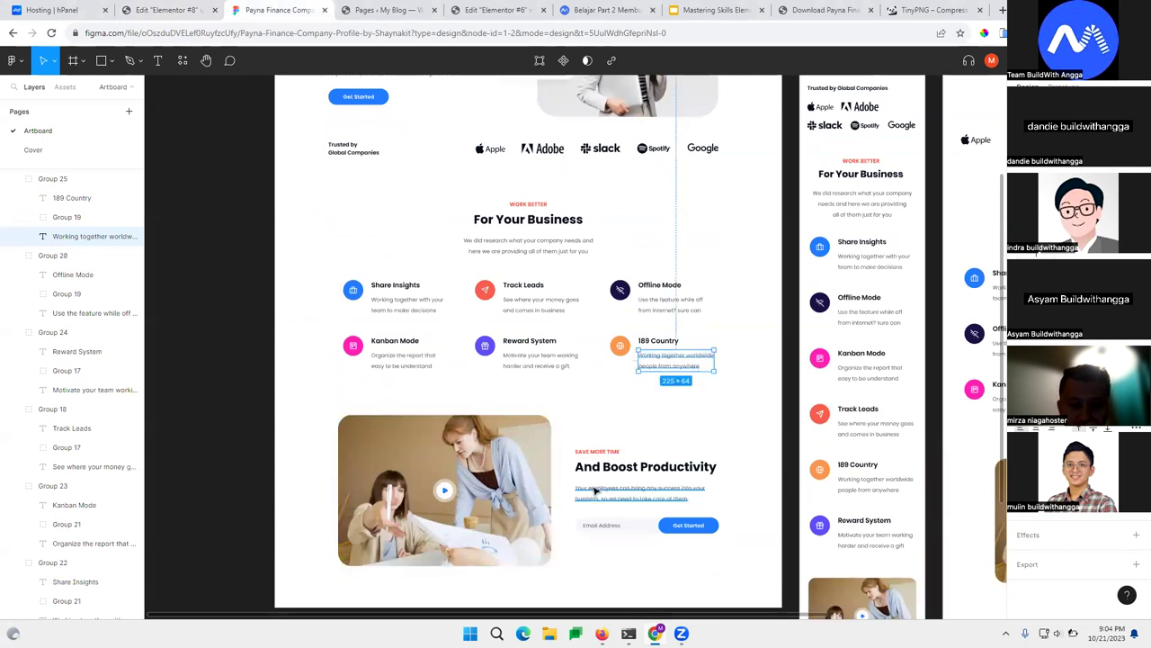
pyautogui.scroll(5, 585, 490)
pyautogui.scroll(-4, 595, 490)
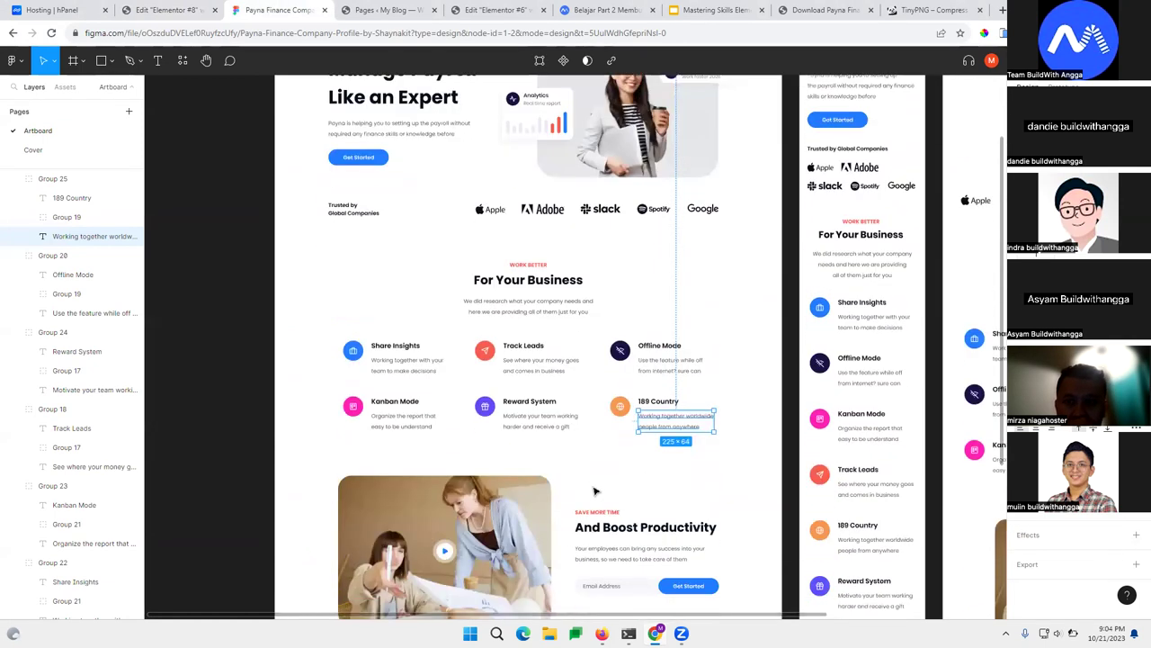
pyautogui.scroll(-3, 594, 491)
pyautogui.scroll(2, 594, 539)
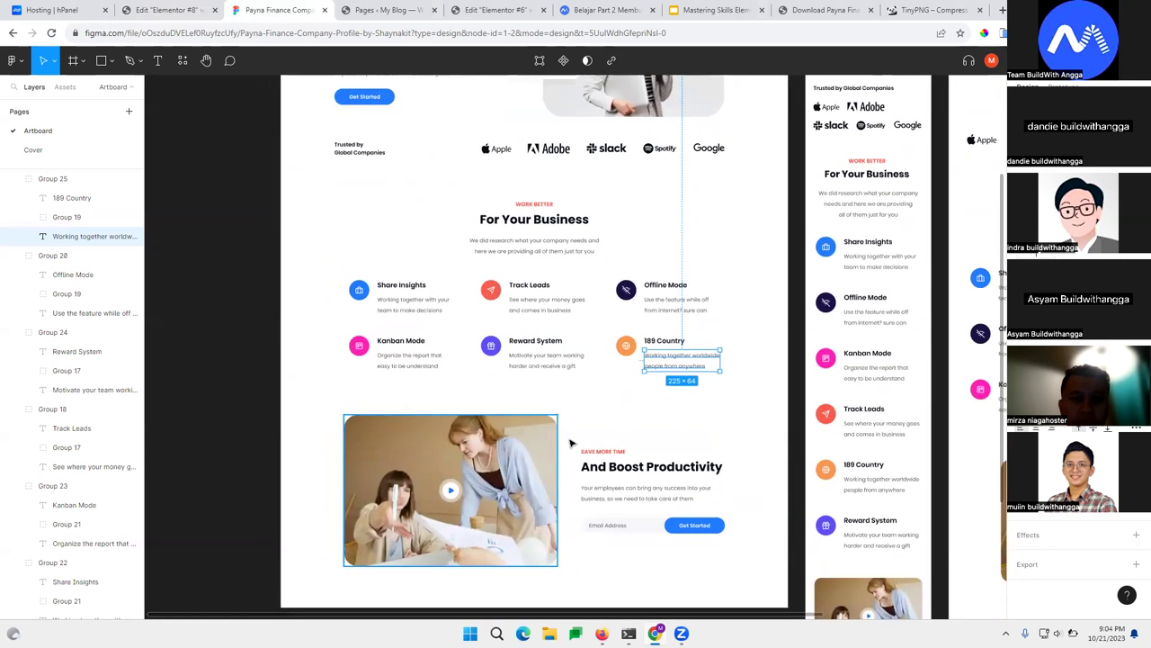
pyautogui.scroll(2, 536, 434)
pyautogui.scroll(-3, 539, 434)
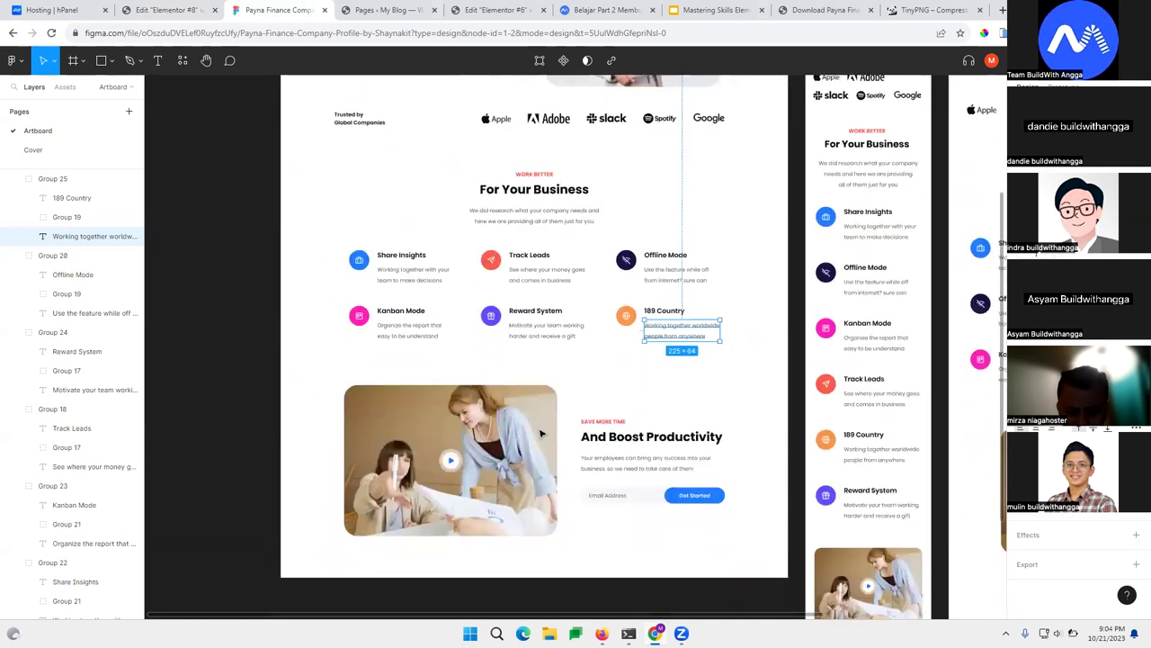
pyautogui.click(166, 10)
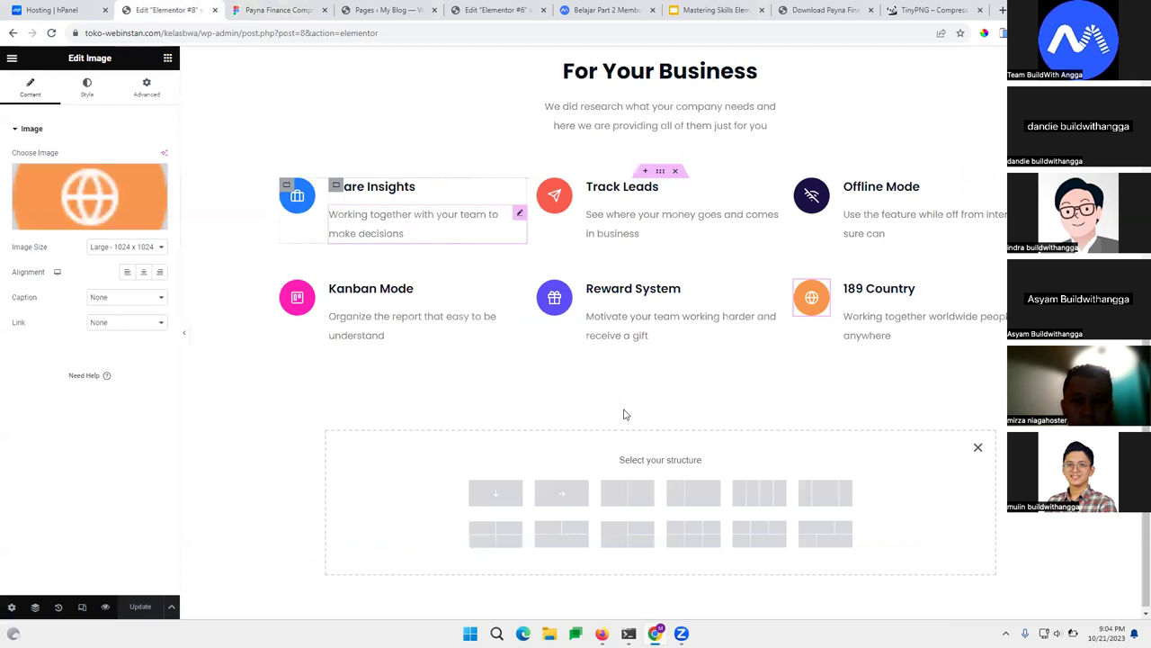
# Step: Add a two-column container below the features and set the left column width to 55%
pyautogui.click(634, 494)
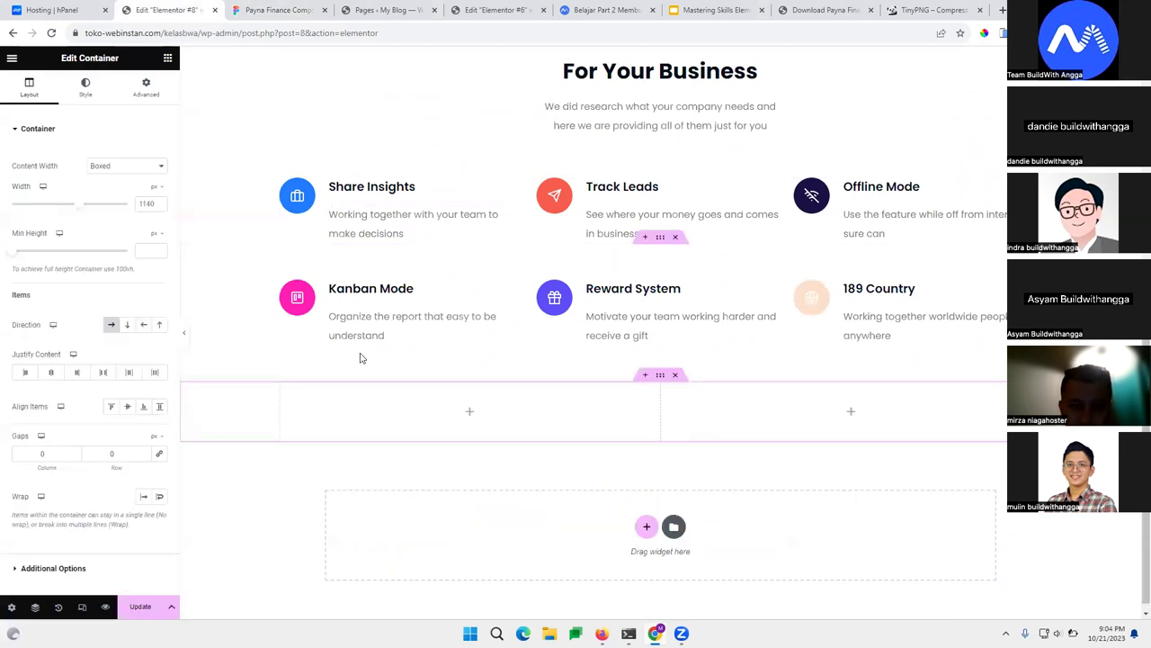
pyautogui.click(286, 390)
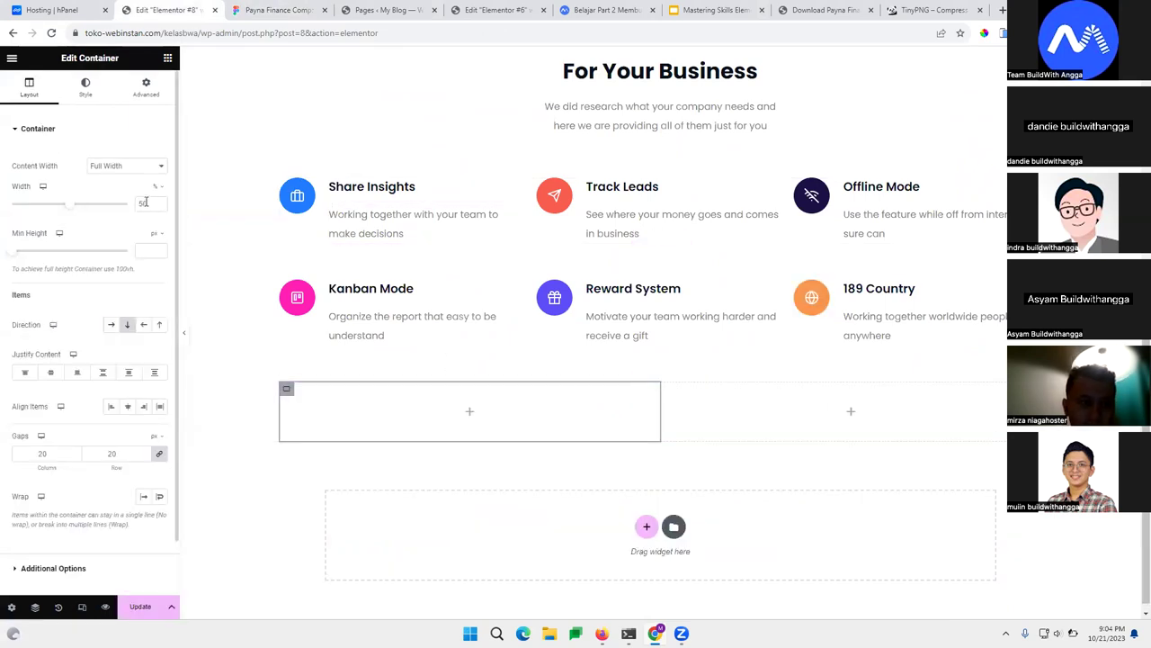
pyautogui.write('55')
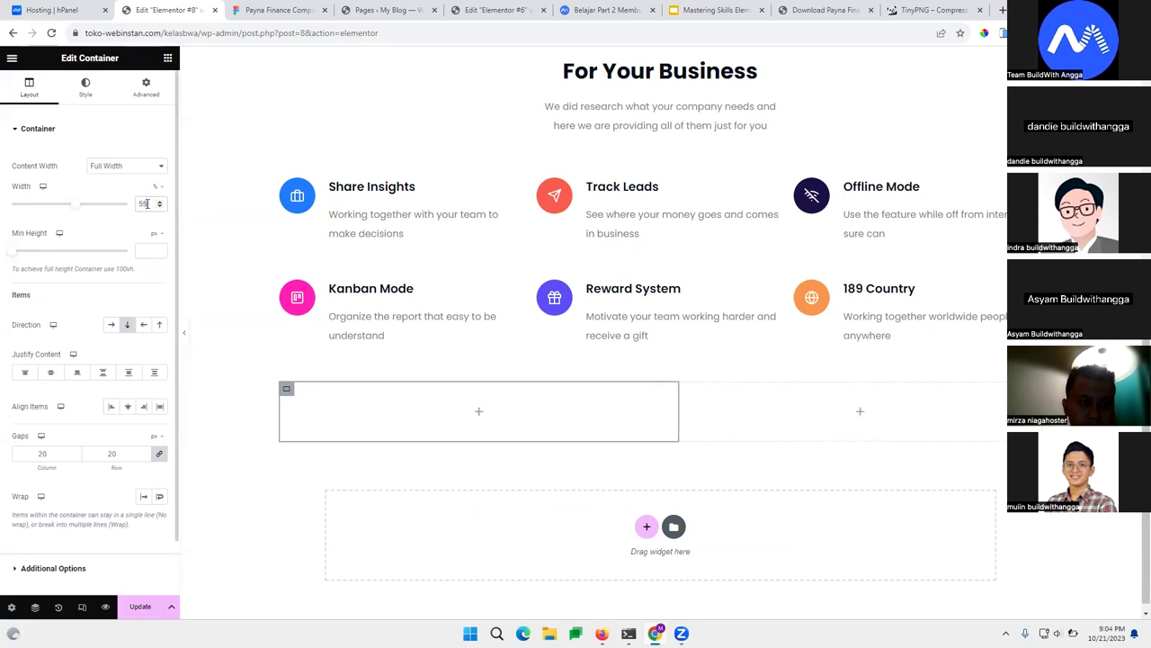
pyautogui.click(696, 405)
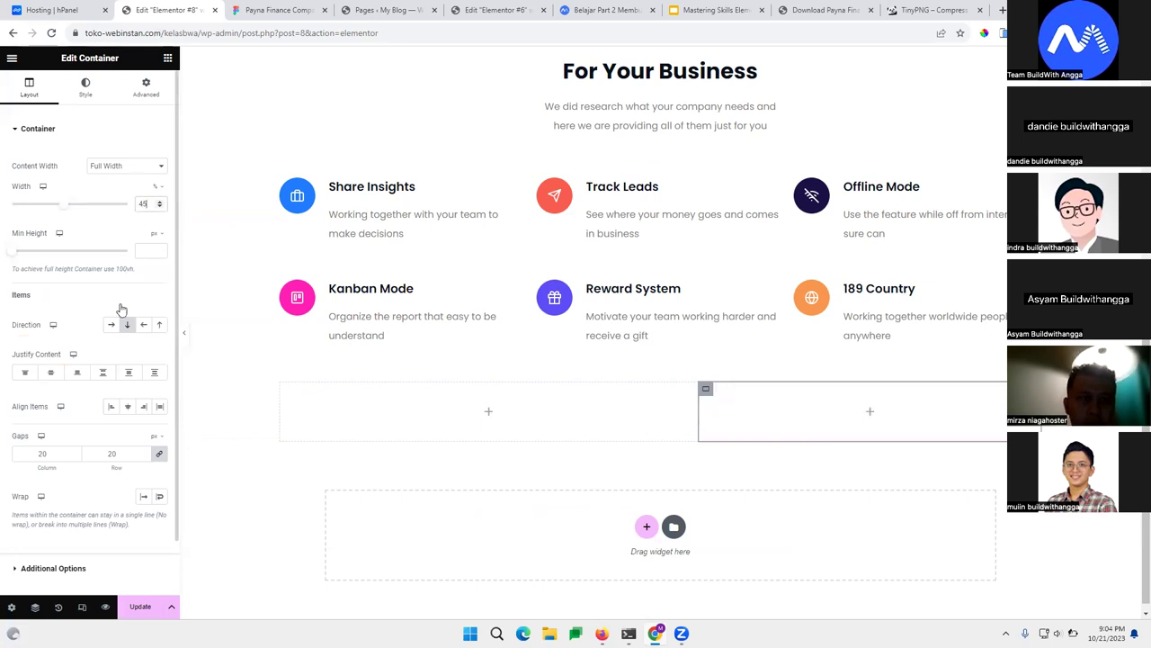
# Step: Drop an Image widget into the left column and insert the uploaded img-boost-product photo
pyautogui.moveTo(131, 337); pyautogui.dragTo(399, 417)
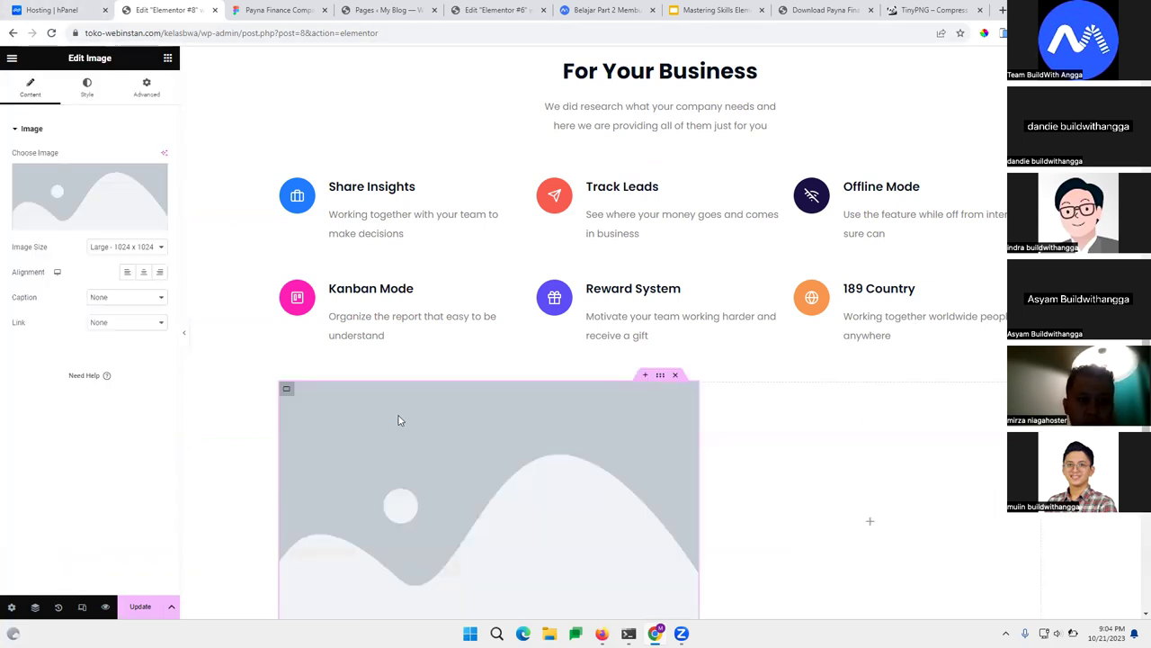
pyautogui.click(154, 205)
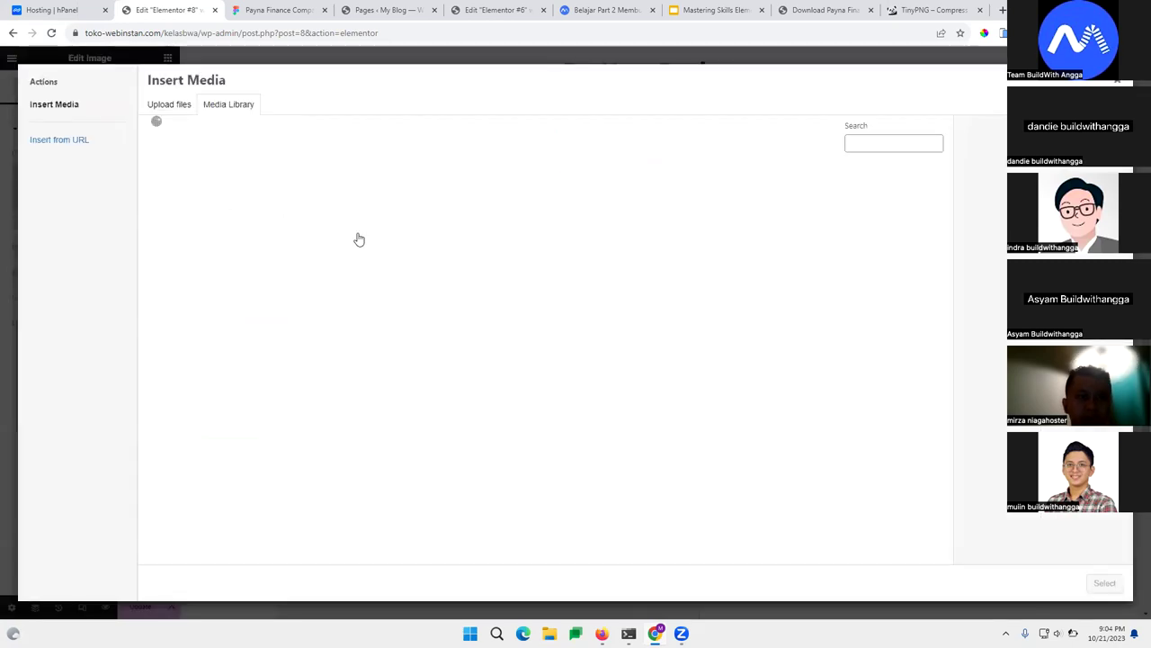
pyautogui.click(179, 105)
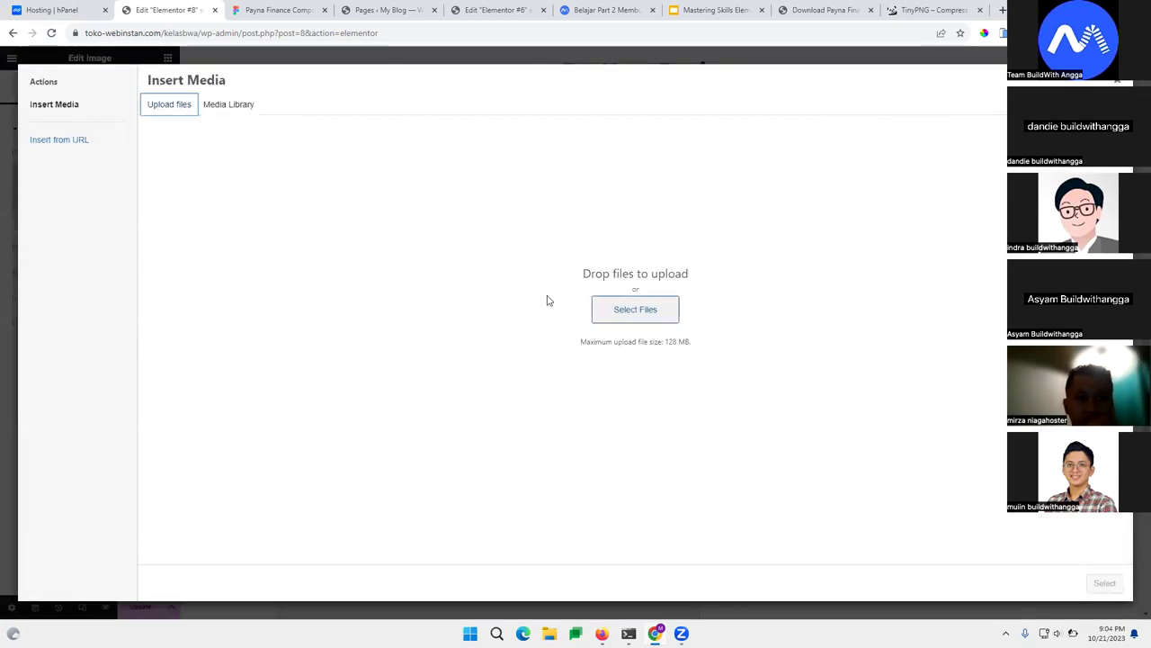
pyautogui.click(616, 308)
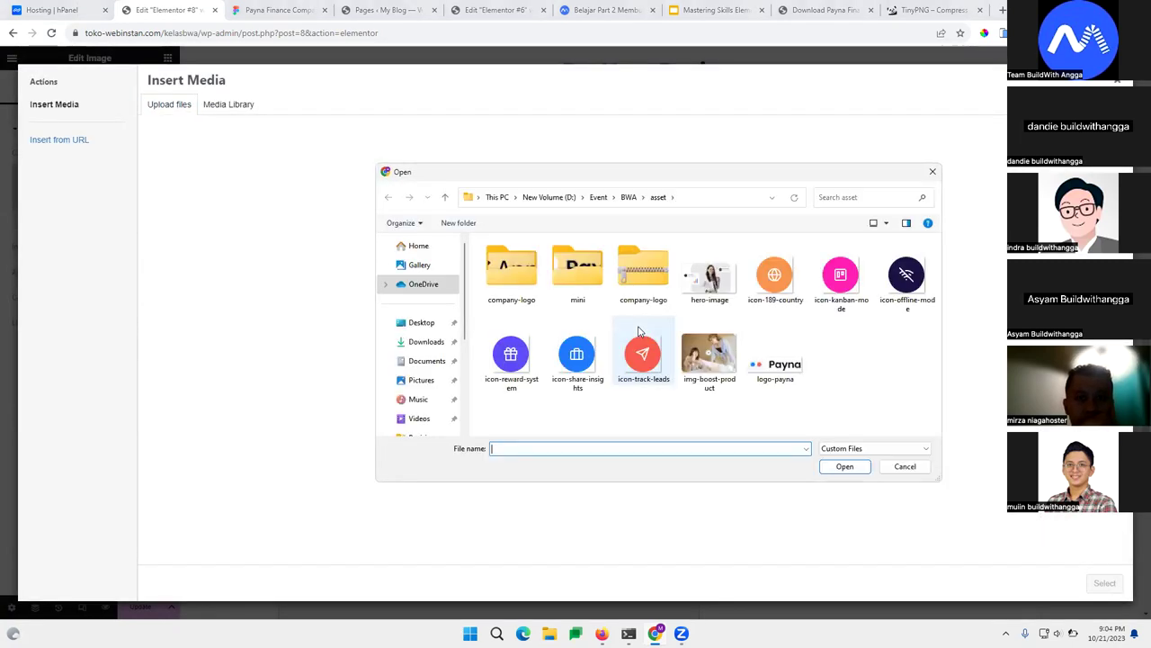
pyautogui.doubleClick(710, 352)
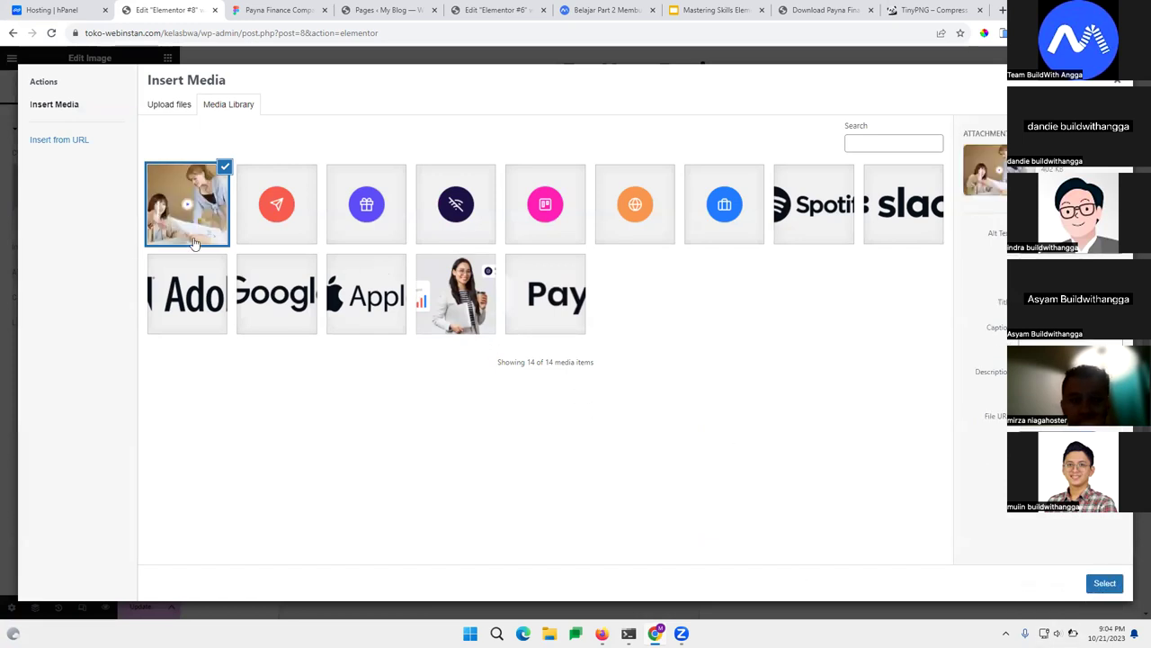
pyautogui.click(1108, 584)
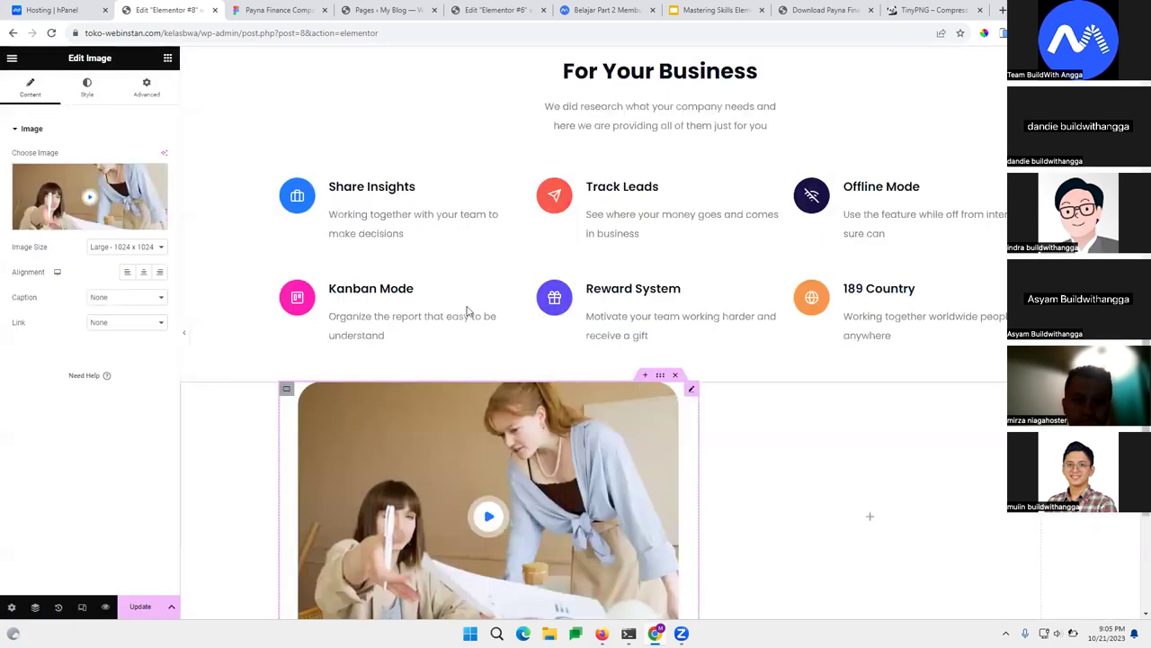
# Step: Check the photo's size in Figma, then set the image Max Width to 635 and Height to 400
pyautogui.scroll(-1, 440, 251)
pyautogui.scroll(-1, 440, 251)
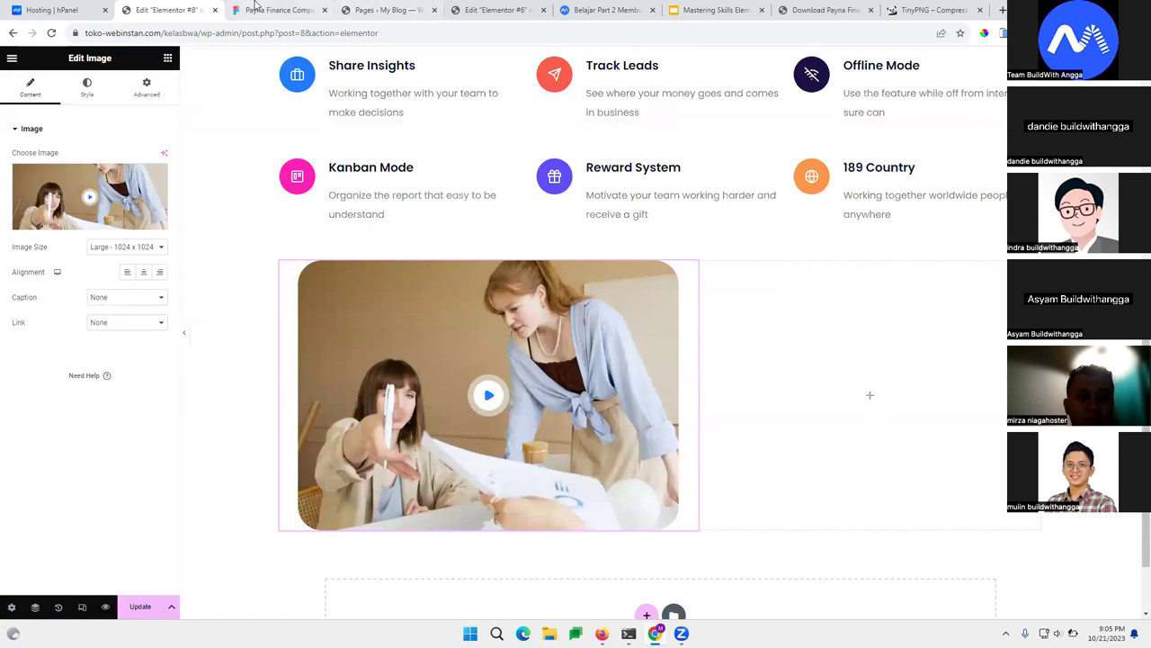
pyautogui.click(270, 10)
pyautogui.click(427, 396)
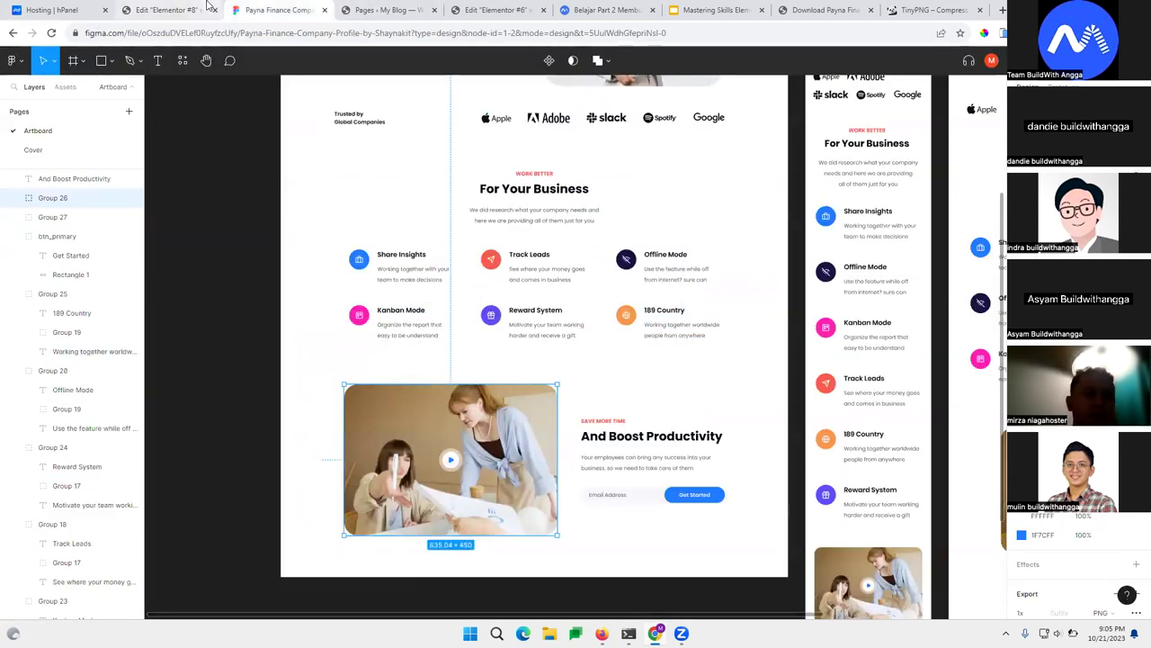
pyautogui.click(167, 10)
pyautogui.click(90, 93)
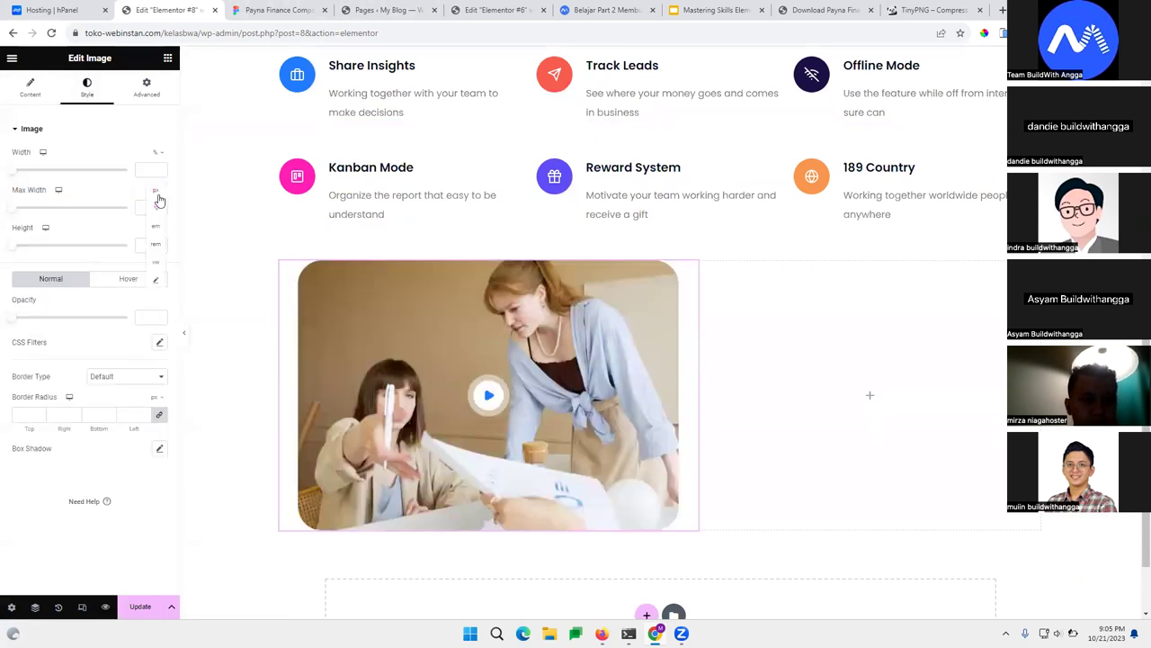
pyautogui.click(149, 207)
pyautogui.write('635')
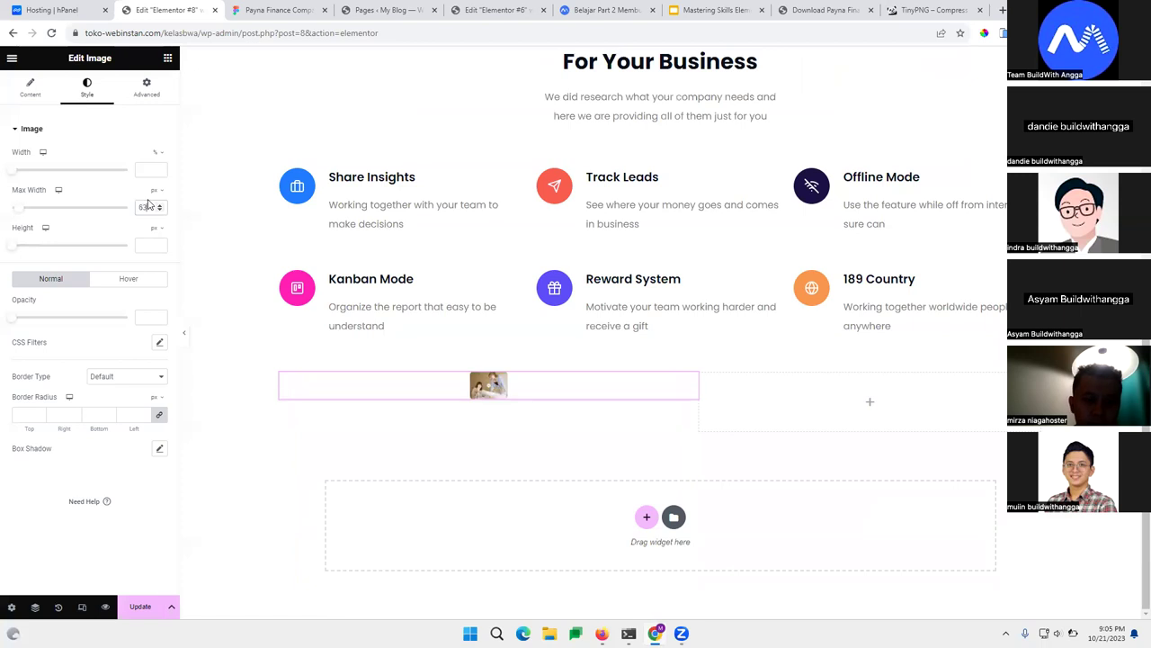
pyautogui.click(143, 244)
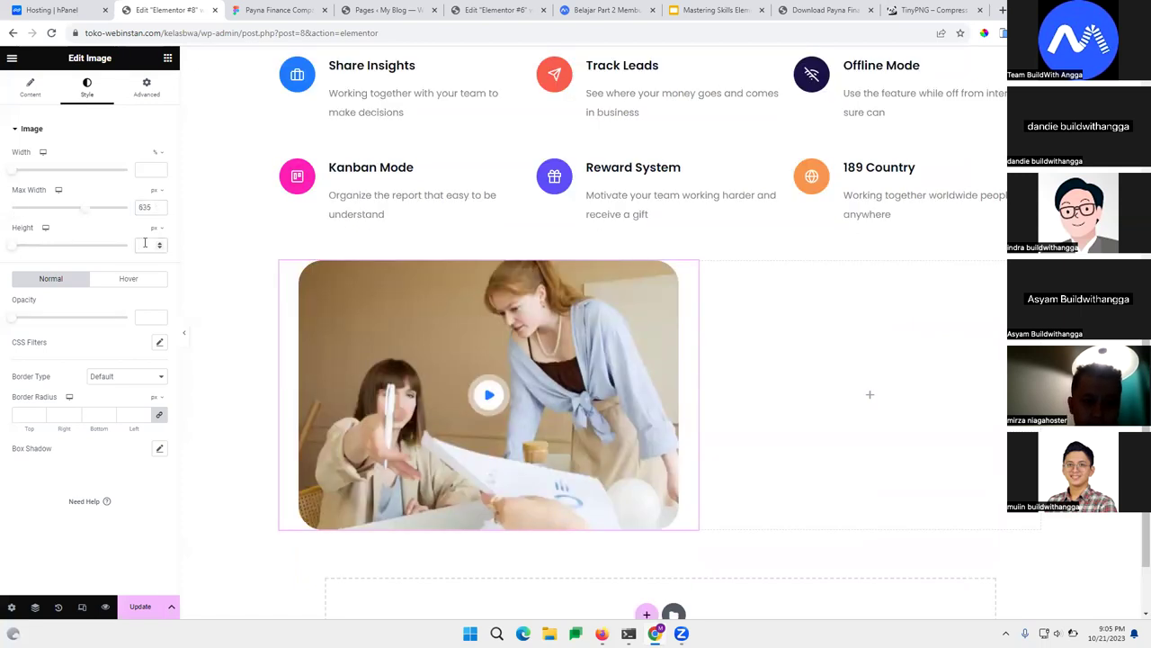
pyautogui.write('400')
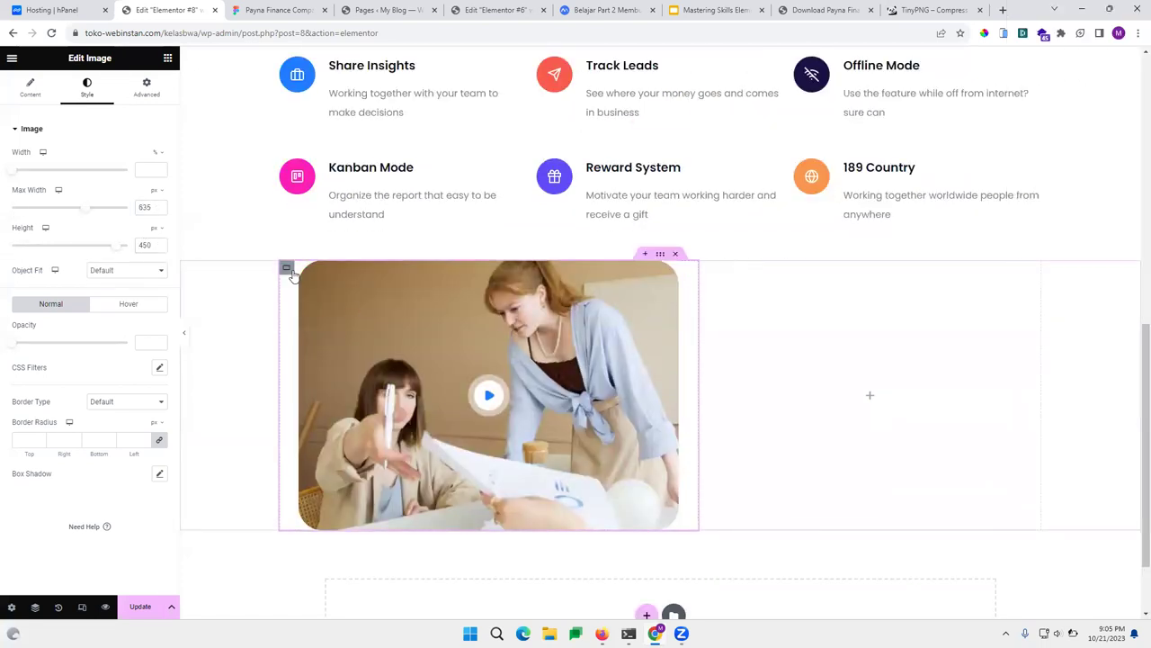
# Step: Lower the image container's width to match the design and select the empty right column
pyautogui.click(286, 267)
pyautogui.click(159, 206)
pyautogui.click(159, 206)
pyautogui.click(159, 206)
pyautogui.click(159, 206)
pyautogui.click(159, 206)
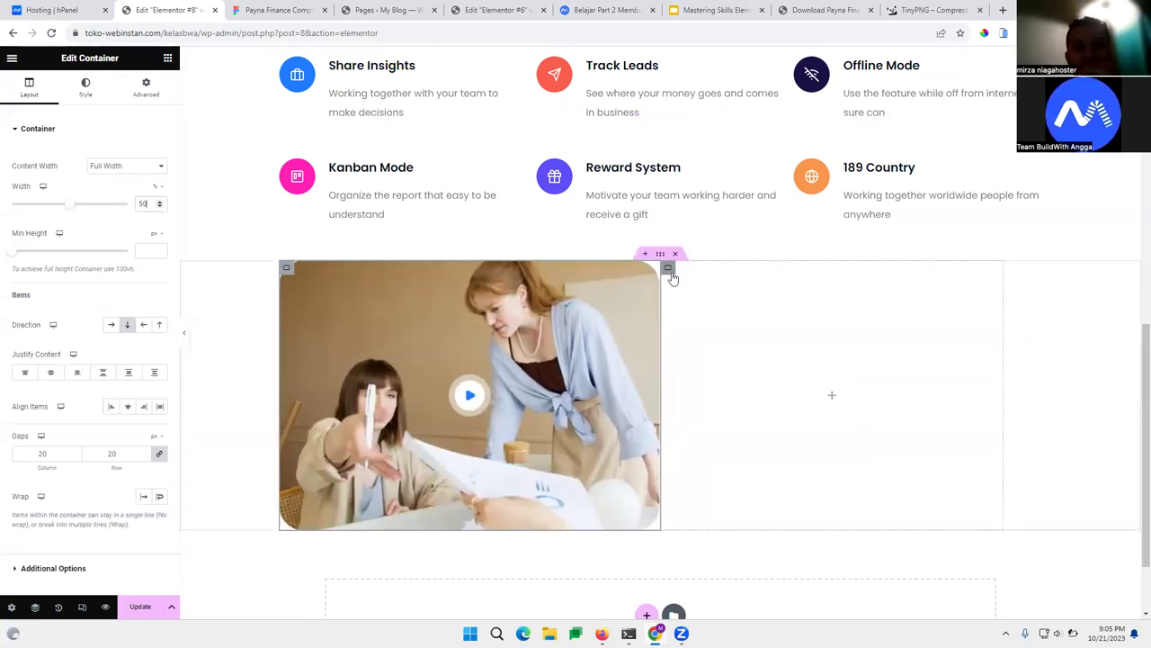
pyautogui.click(673, 279)
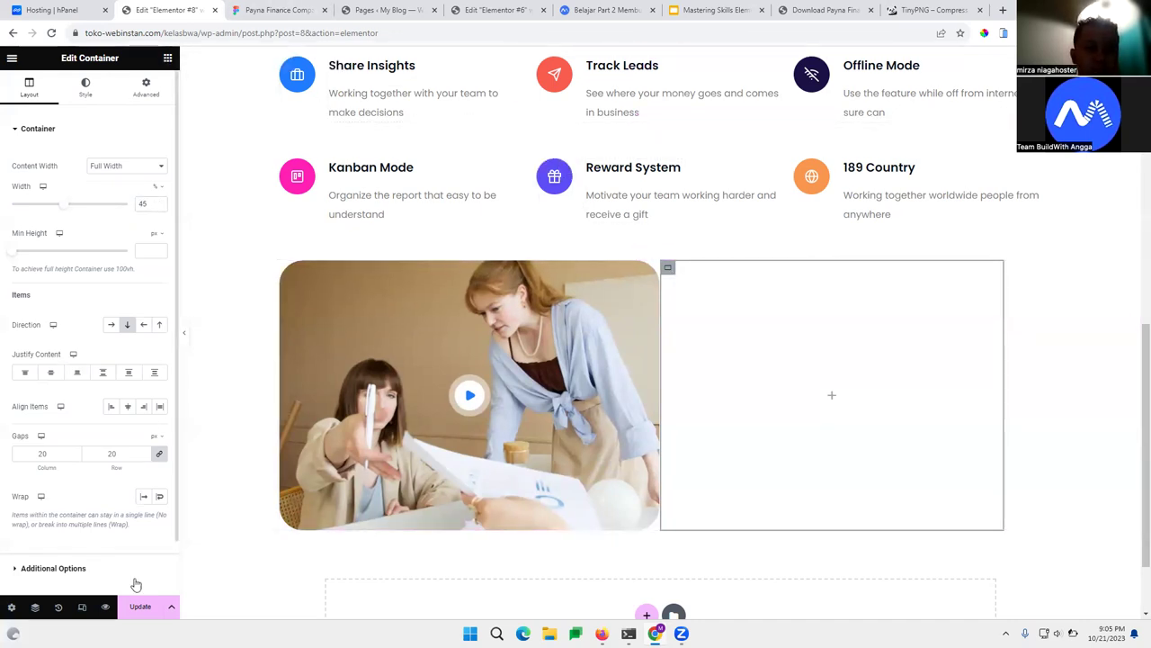
pyautogui.click(278, 10)
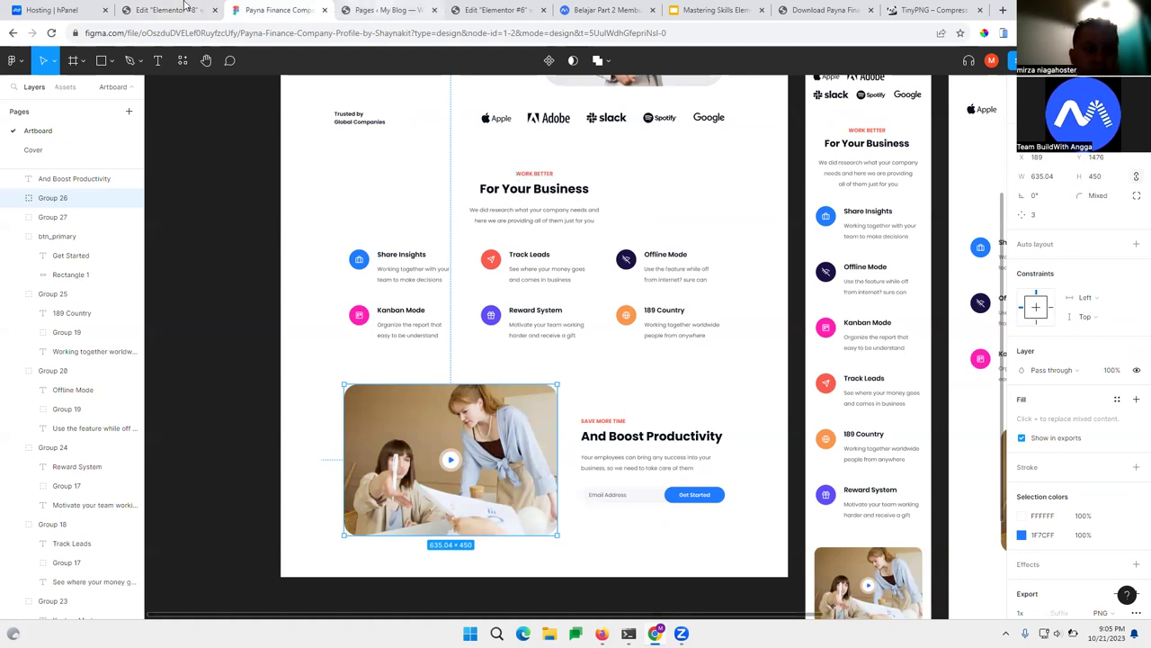
# Step: Return to the Elementor editor after comparing the 635.04 × 450 design image in Figma
pyautogui.click(184, 5)
pyautogui.scroll(3, 462, 162)
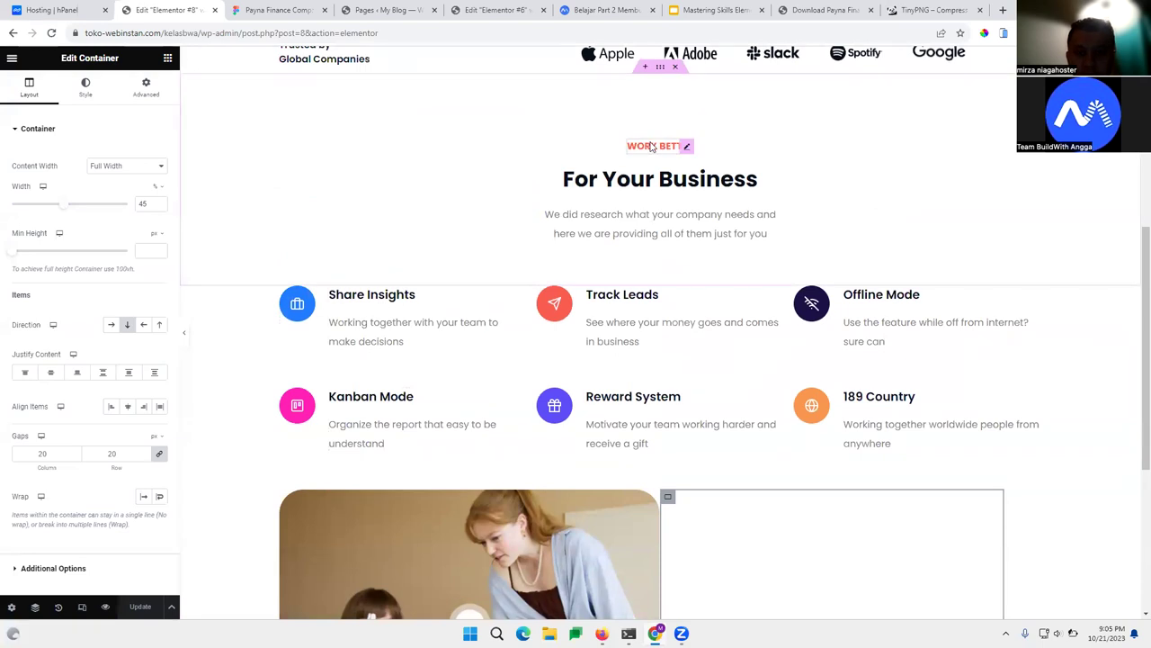
# Step: Copy the WORK BETTER label into the empty right column beside the video
pyautogui.rightClick(652, 147)
pyautogui.click(676, 193)
pyautogui.scroll(-1, 724, 421)
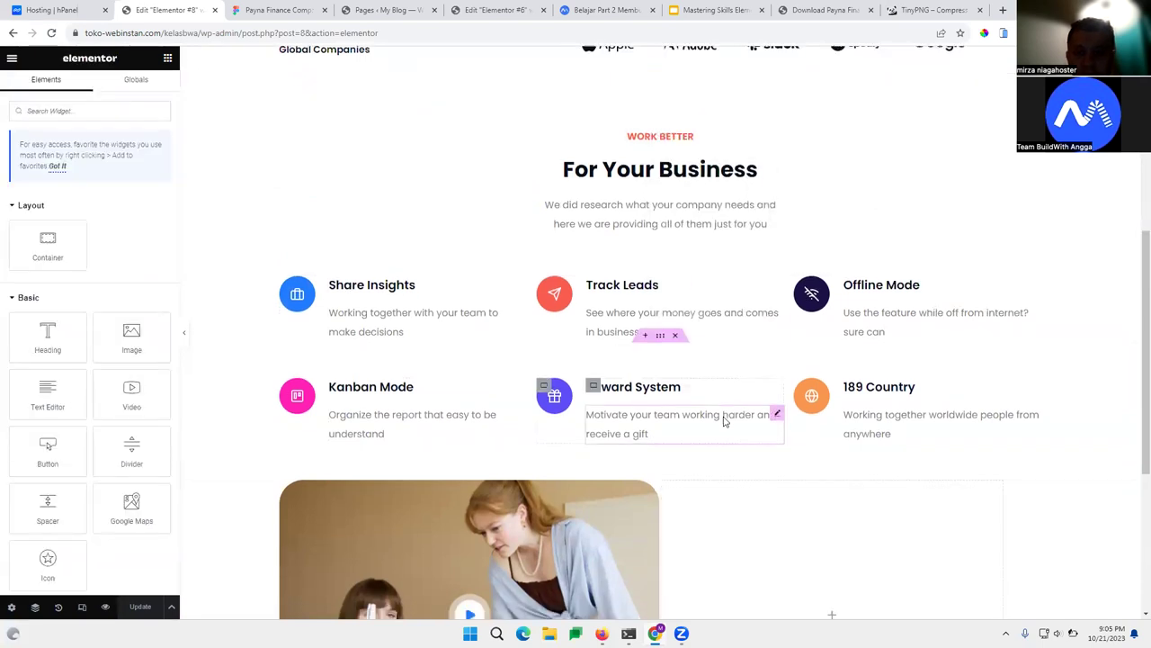
pyautogui.scroll(-3, 724, 421)
pyautogui.rightClick(669, 268)
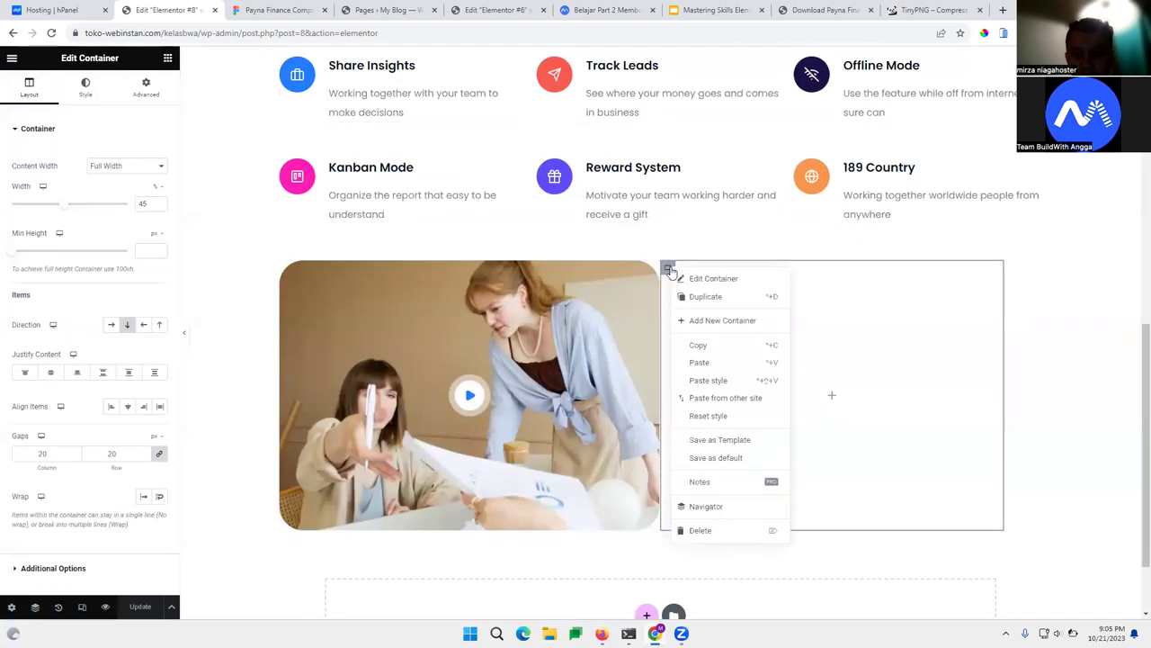
pyautogui.click(708, 362)
pyautogui.scroll(4, 674, 210)
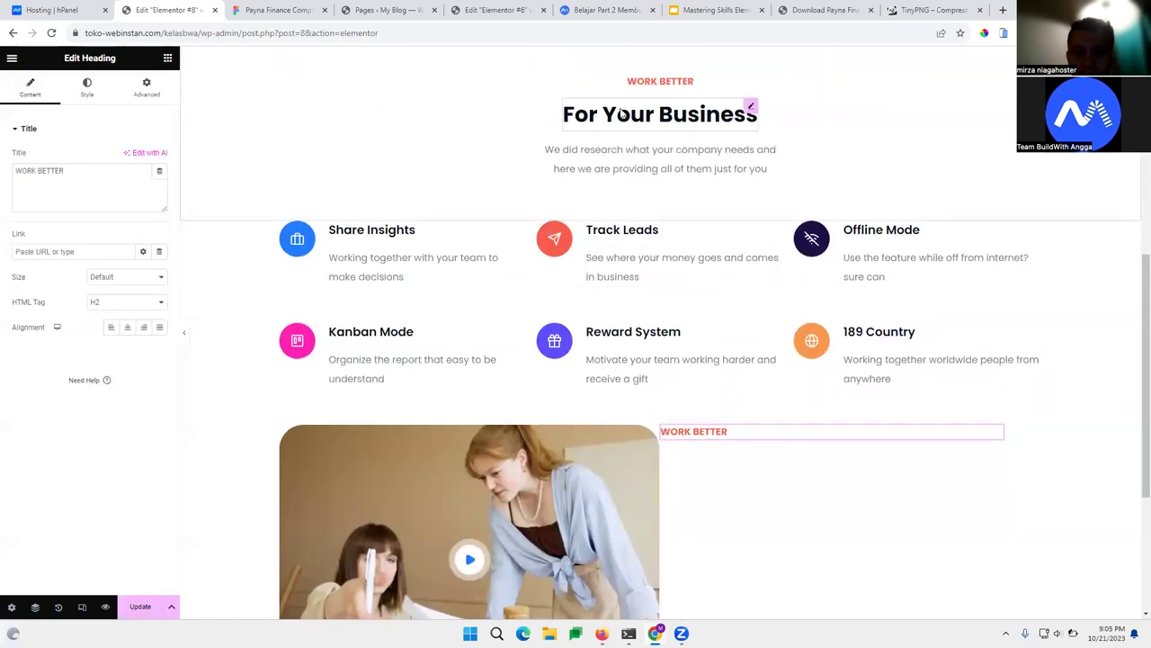
# Step: Copy the For Your Business heading and its description paragraph into the right column
pyautogui.rightClick(622, 111)
pyautogui.click(679, 164)
pyautogui.scroll(-2, 665, 279)
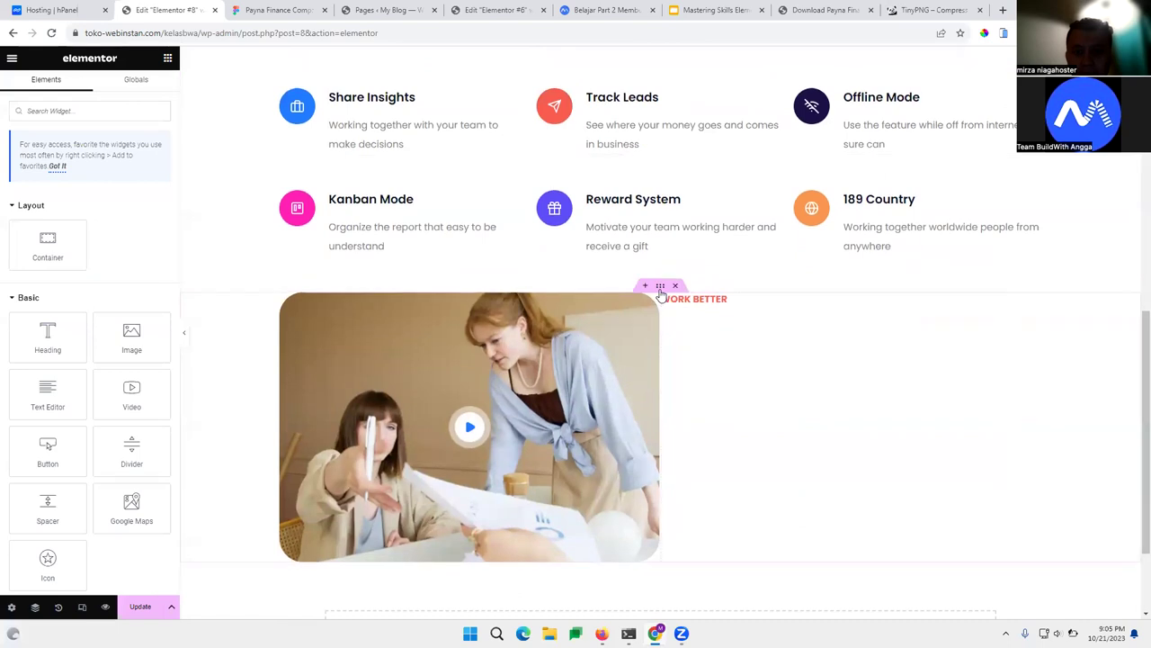
pyautogui.rightClick(661, 297)
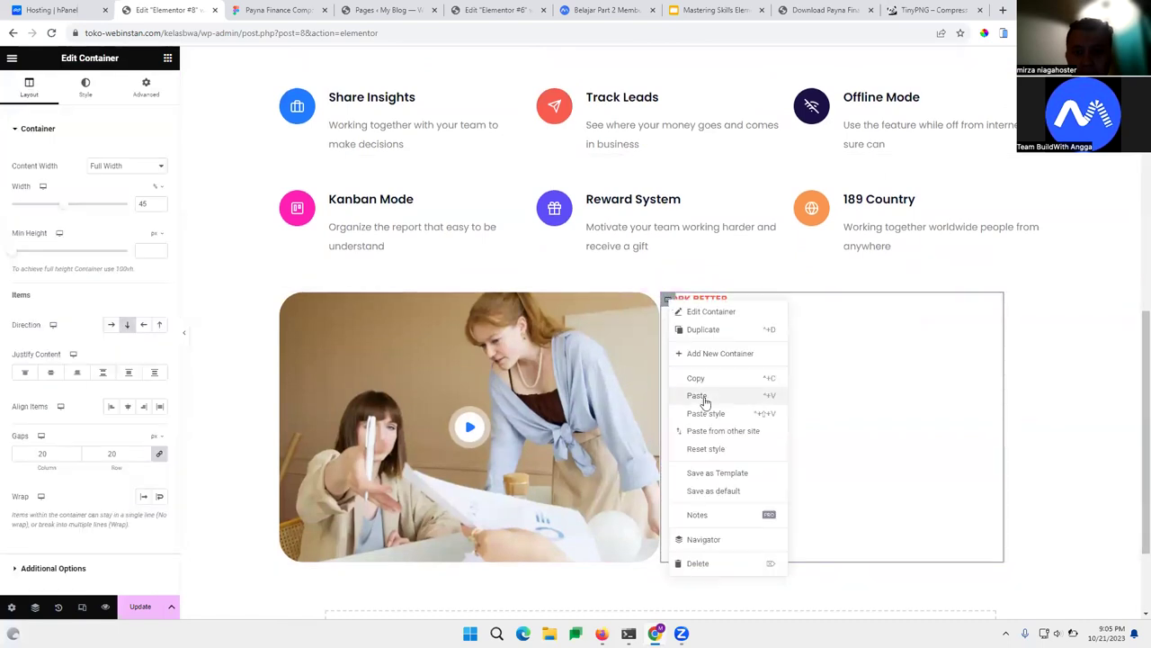
pyautogui.click(704, 397)
pyautogui.scroll(3, 684, 239)
pyautogui.rightClick(634, 220)
pyautogui.click(662, 265)
pyautogui.scroll(-3, 663, 270)
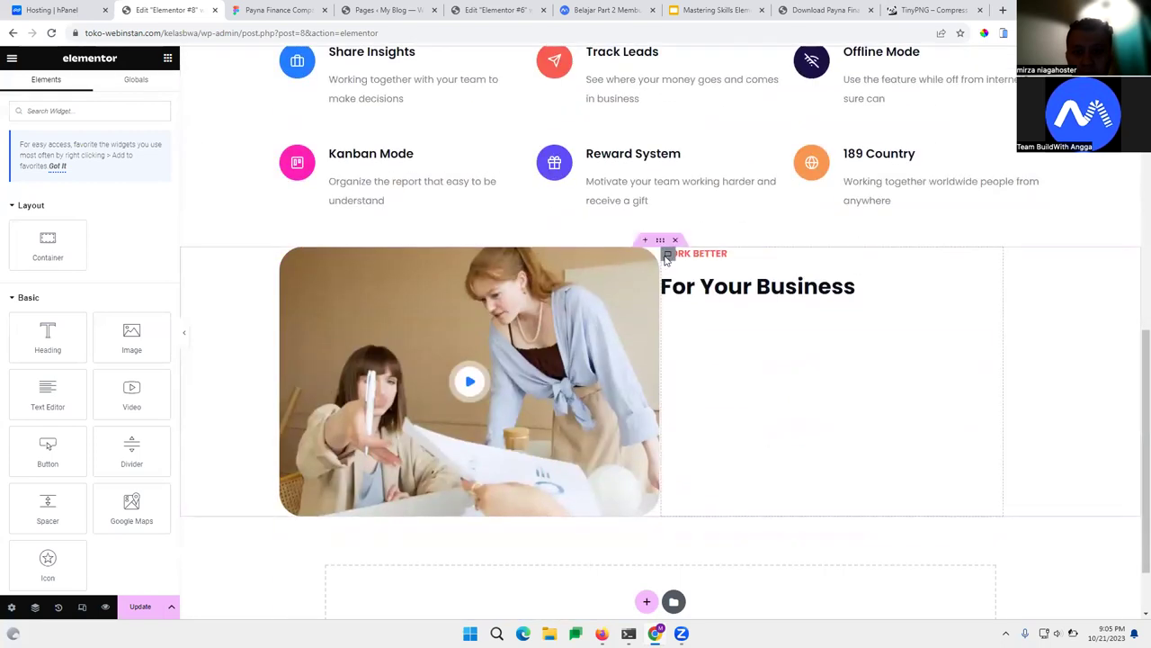
pyautogui.rightClick(667, 259)
pyautogui.click(697, 349)
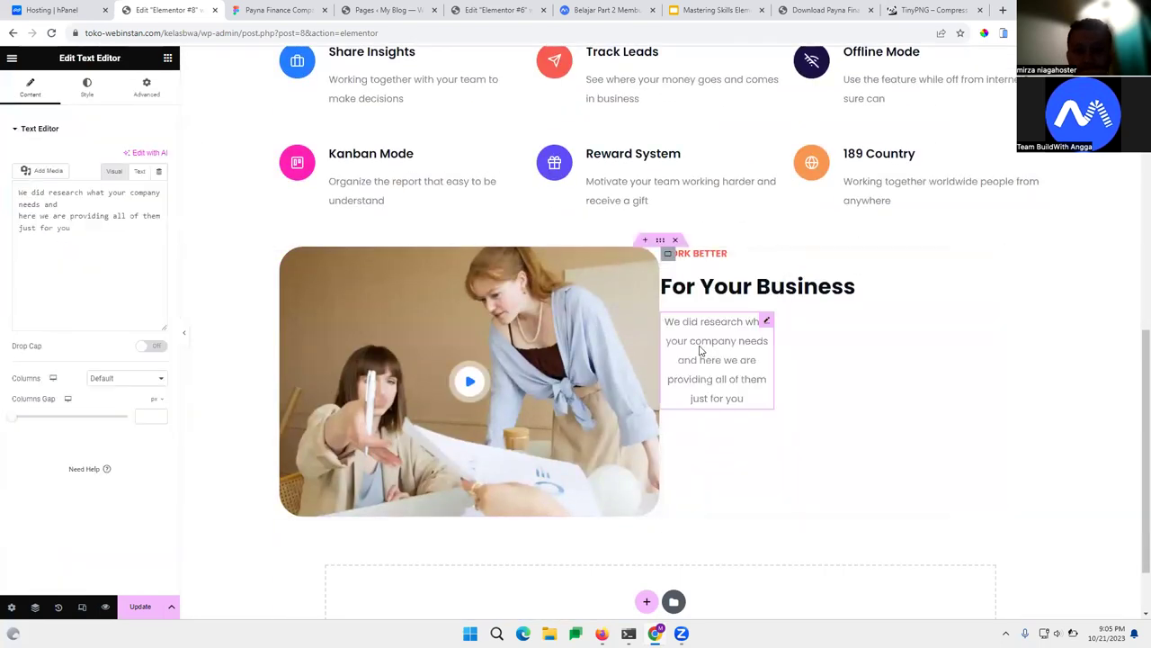
# Step: Centre the right column's content vertically, keeping items start-aligned
pyautogui.click(666, 257)
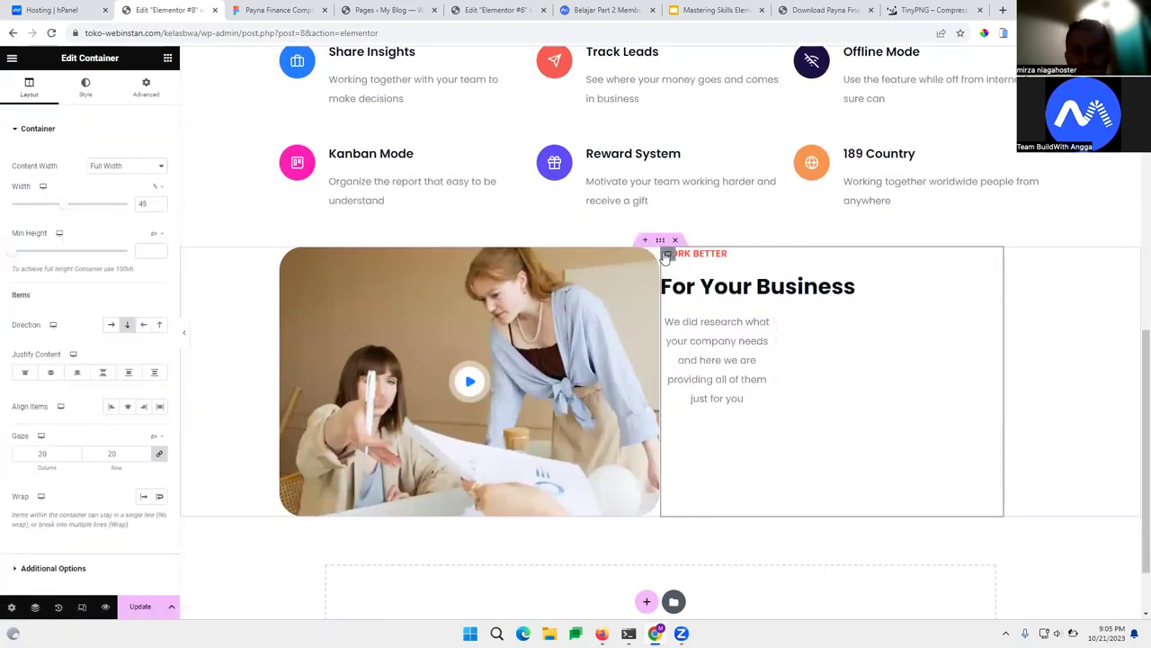
pyautogui.click(50, 372)
pyautogui.click(125, 407)
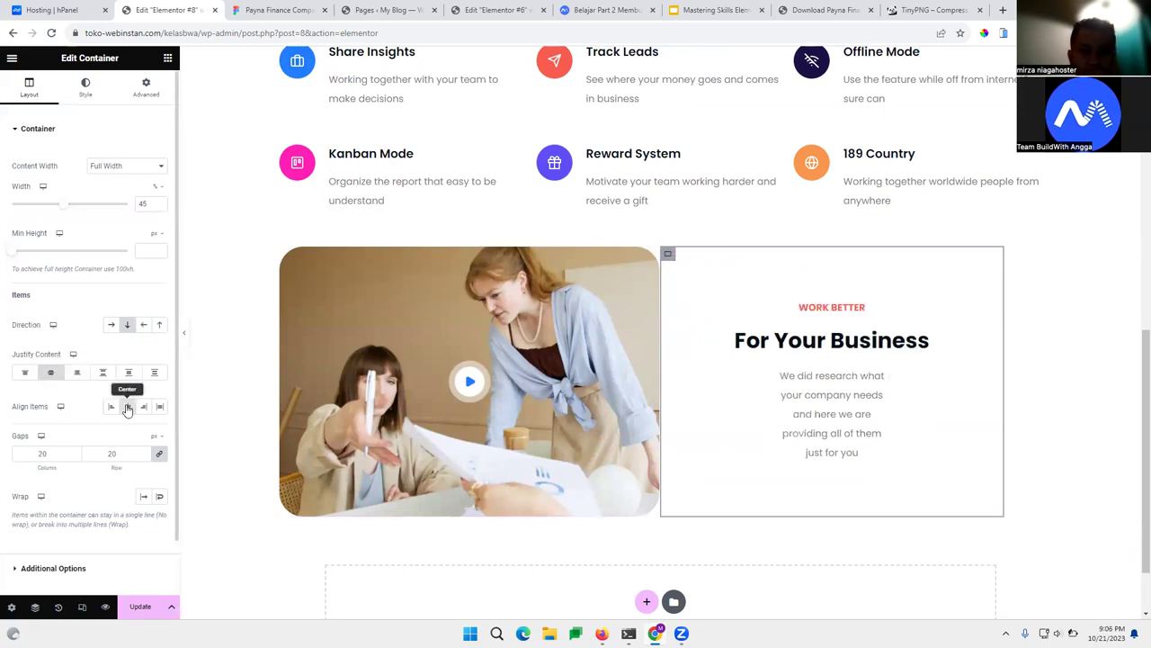
pyautogui.click(111, 405)
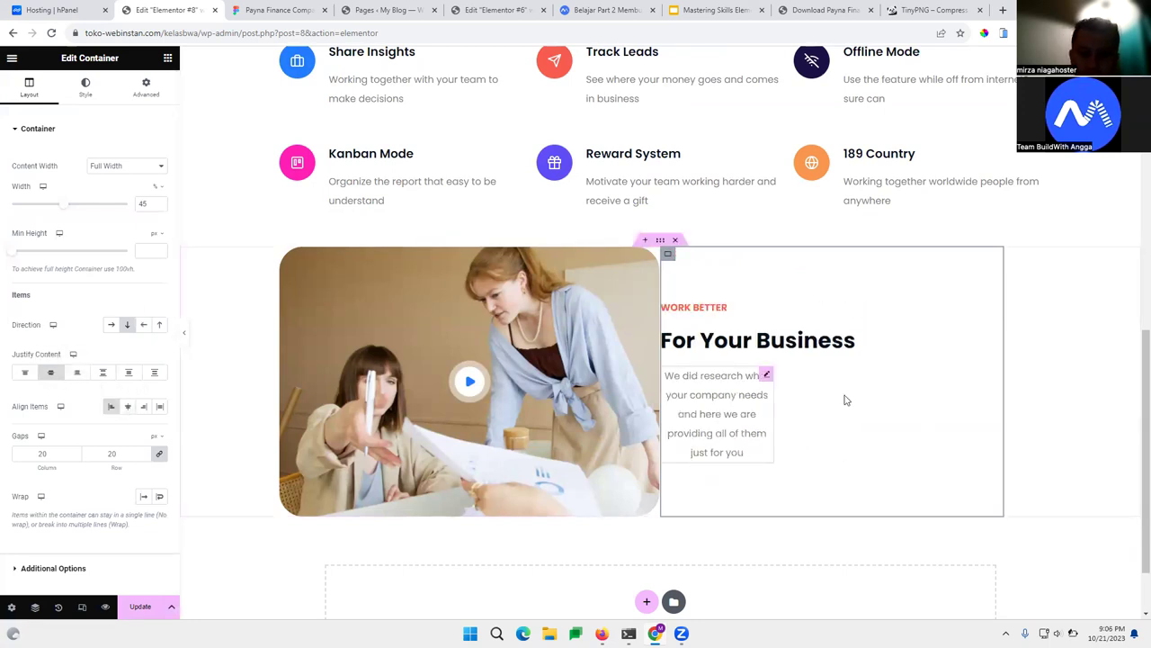
# Step: Make the description paragraph Full Width (100%) with left-aligned text
pyautogui.click(764, 374)
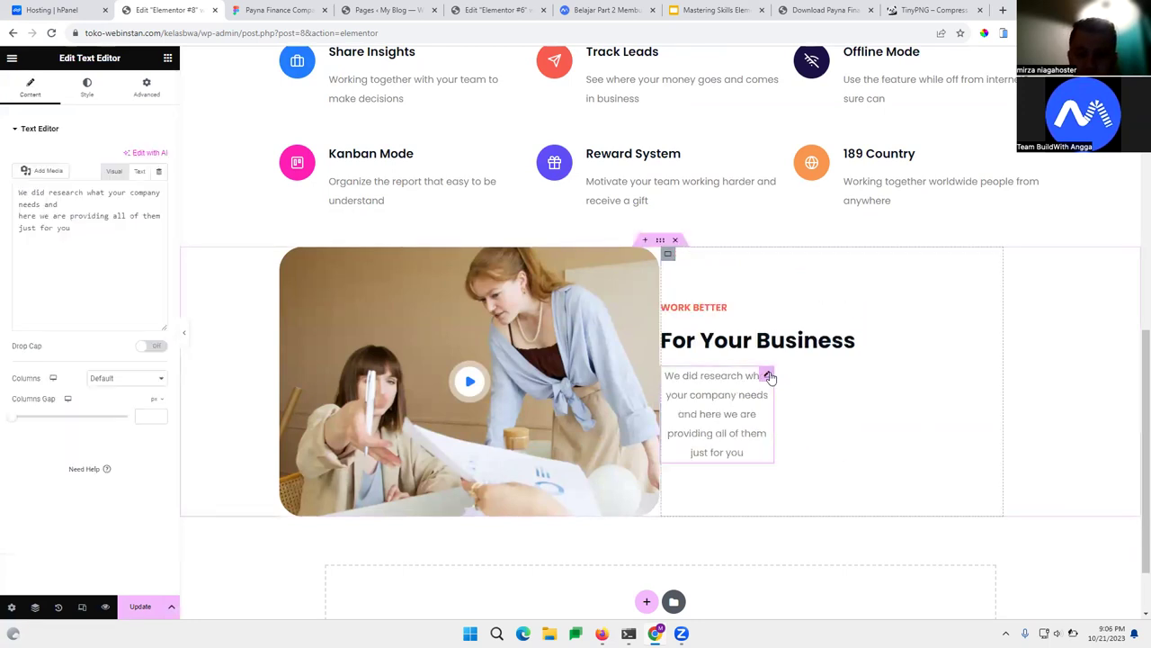
pyautogui.click(147, 87)
pyautogui.click(99, 251)
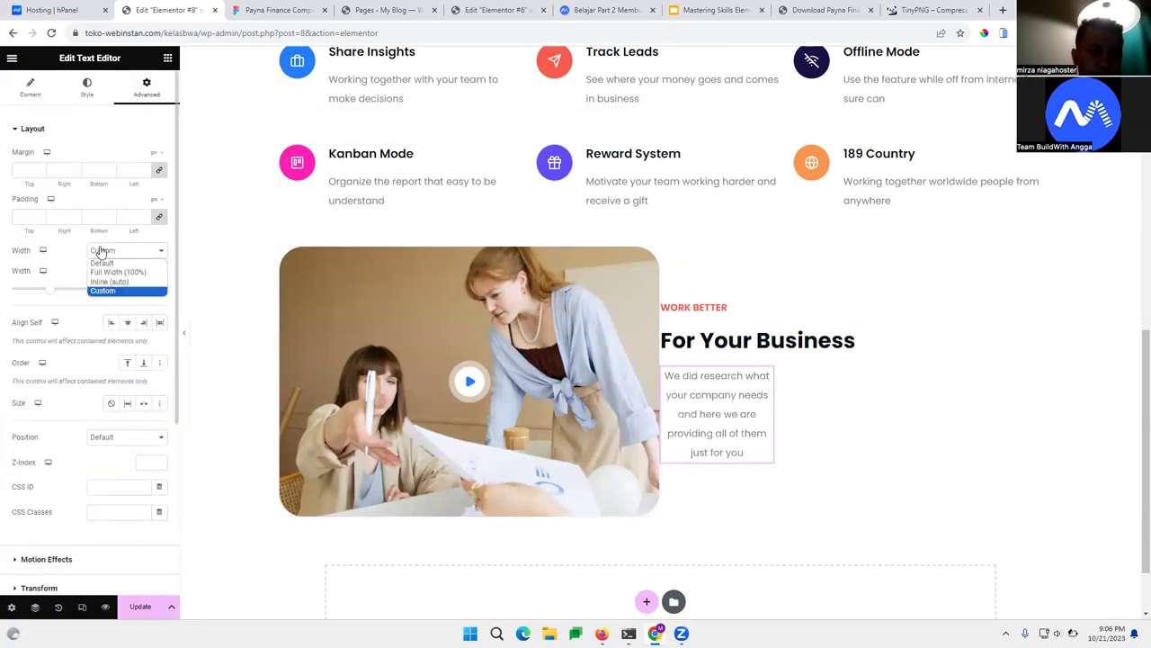
pyautogui.click(106, 268)
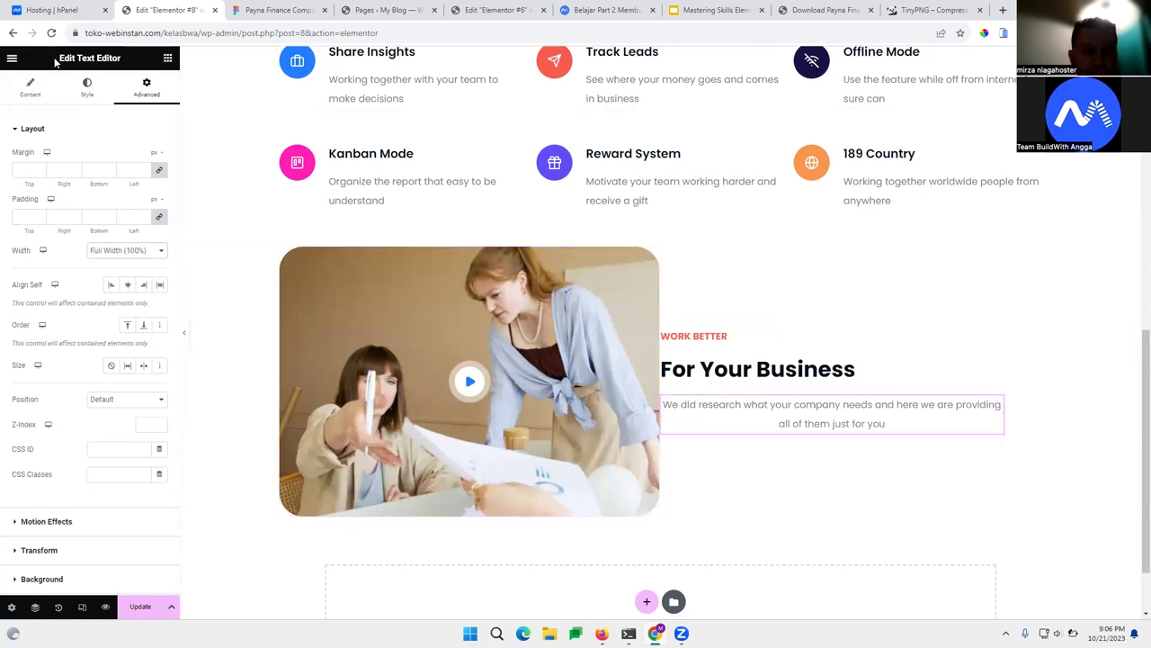
pyautogui.click(87, 87)
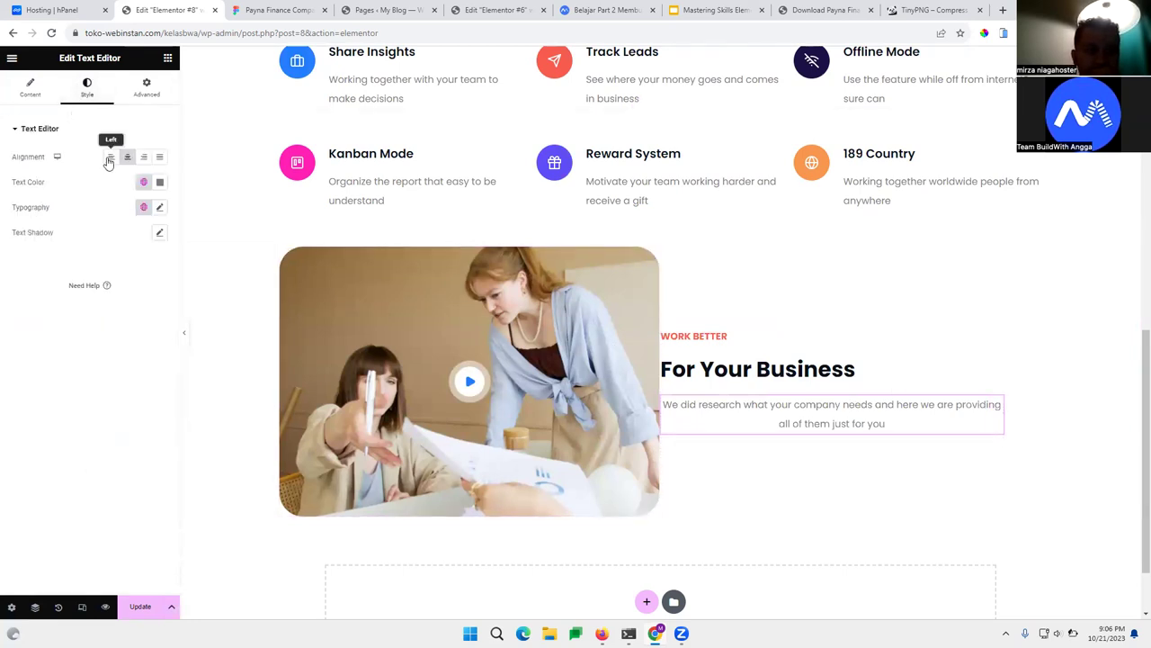
pyautogui.click(111, 158)
pyautogui.click(274, 10)
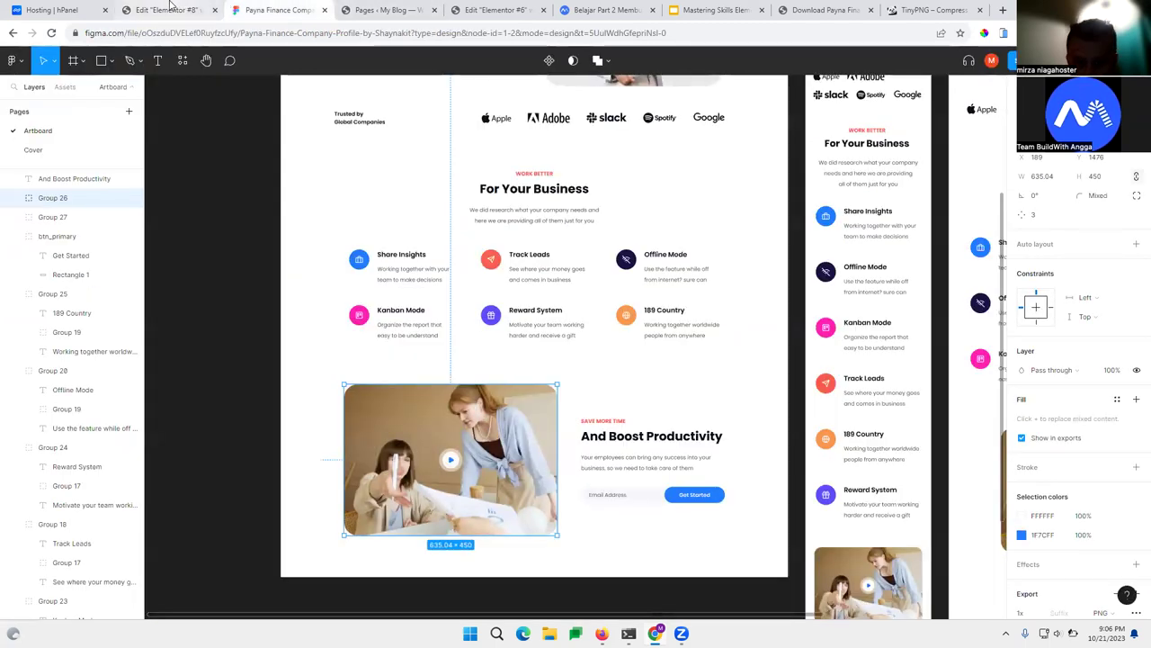
# Step: Replace the description paragraph with the sentence copied from the Figma design
pyautogui.click(197, 9)
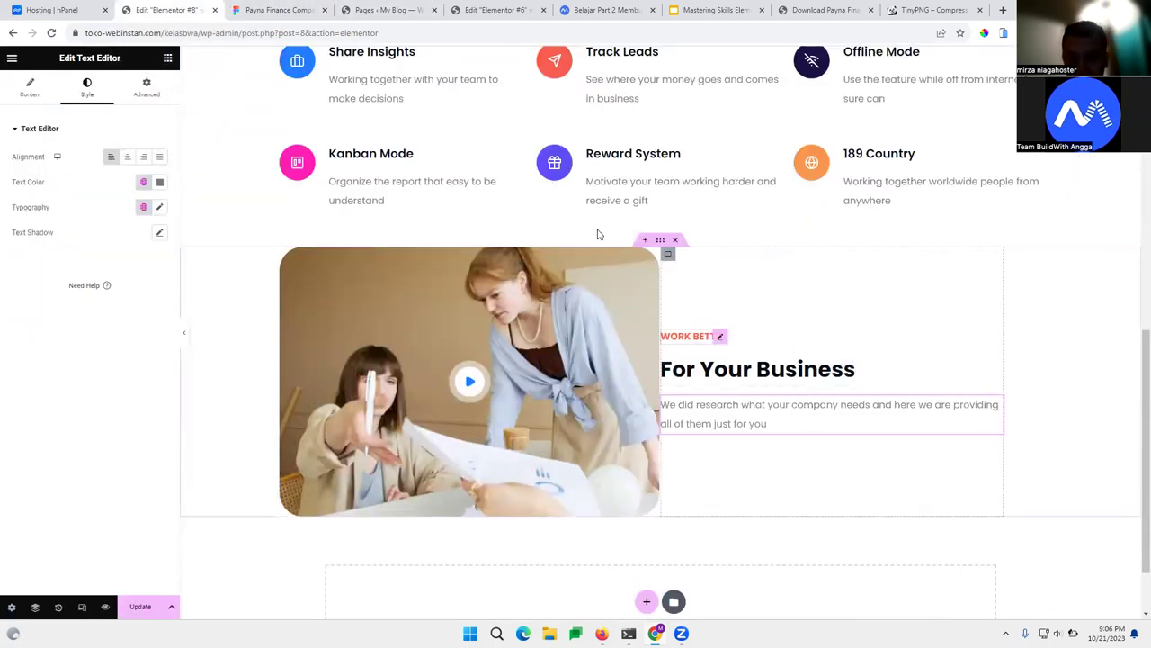
pyautogui.click(306, 9)
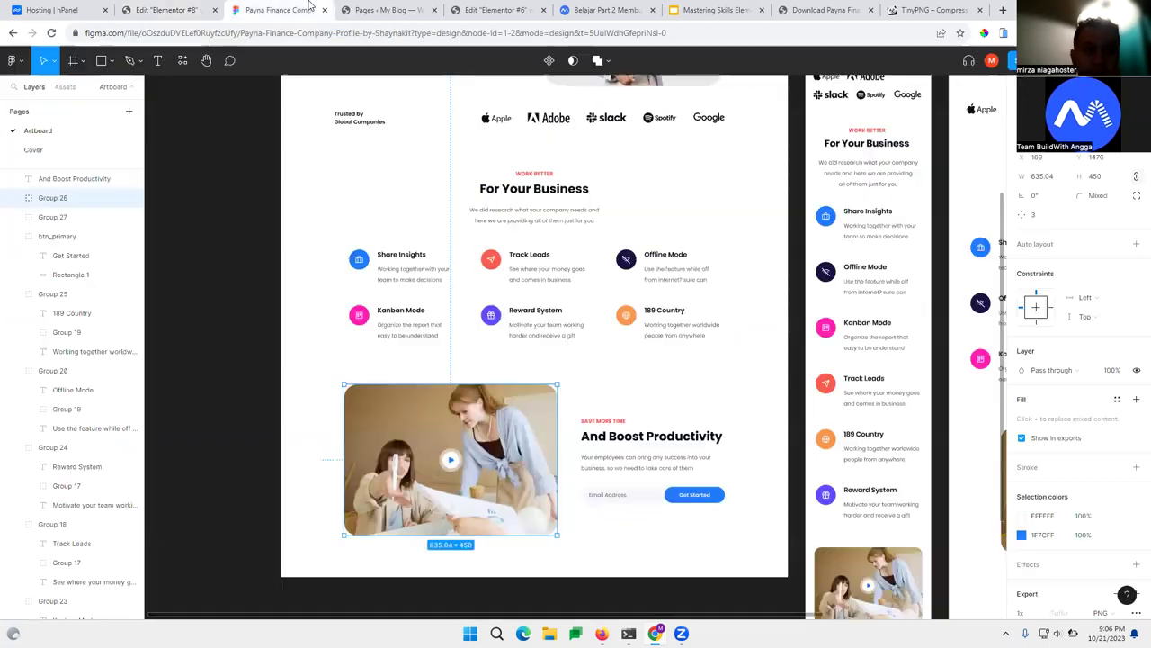
pyautogui.doubleClick(617, 460)
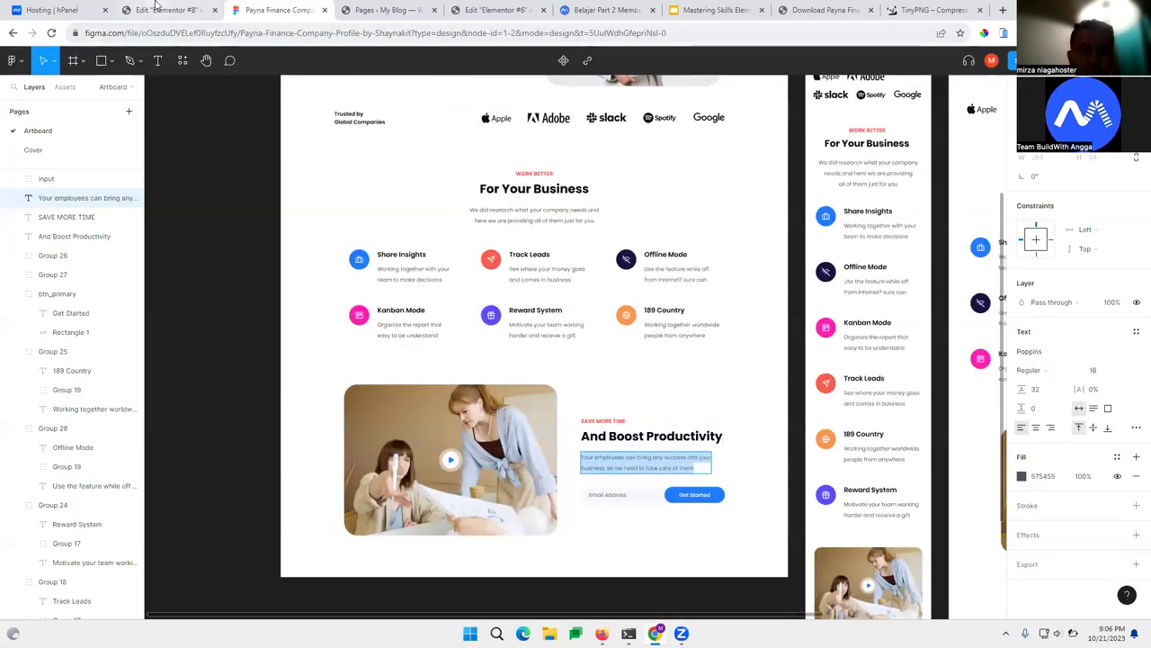
pyautogui.click(158, 10)
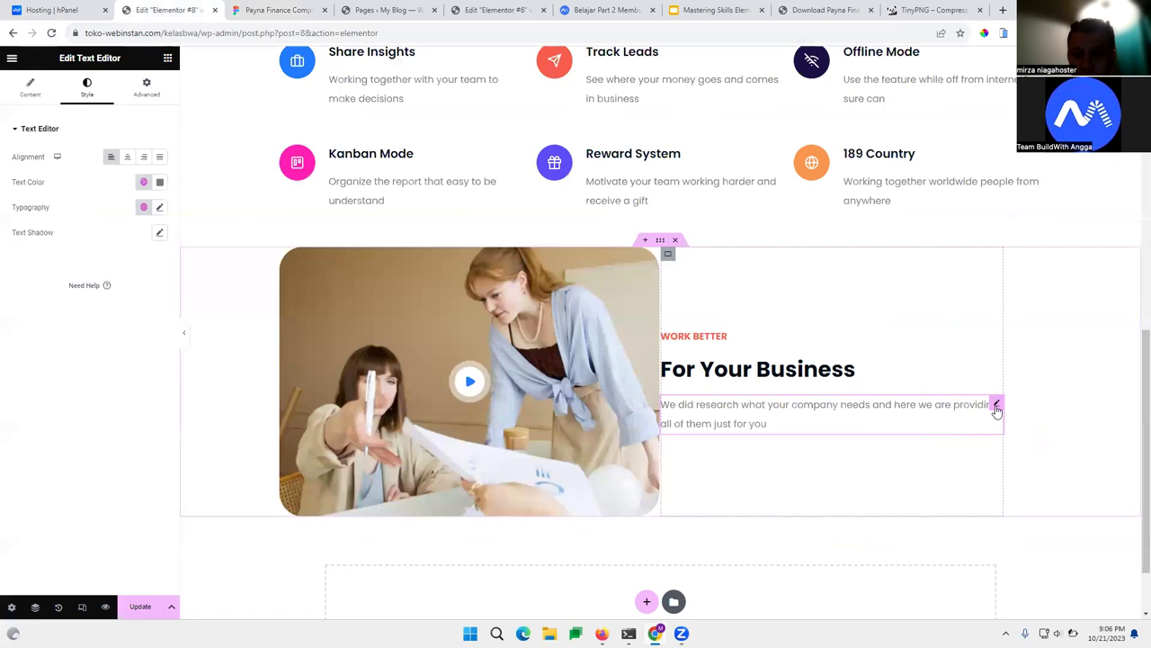
pyautogui.click(30, 87)
pyautogui.click(139, 171)
pyautogui.hotkey('ctrl', 'a')
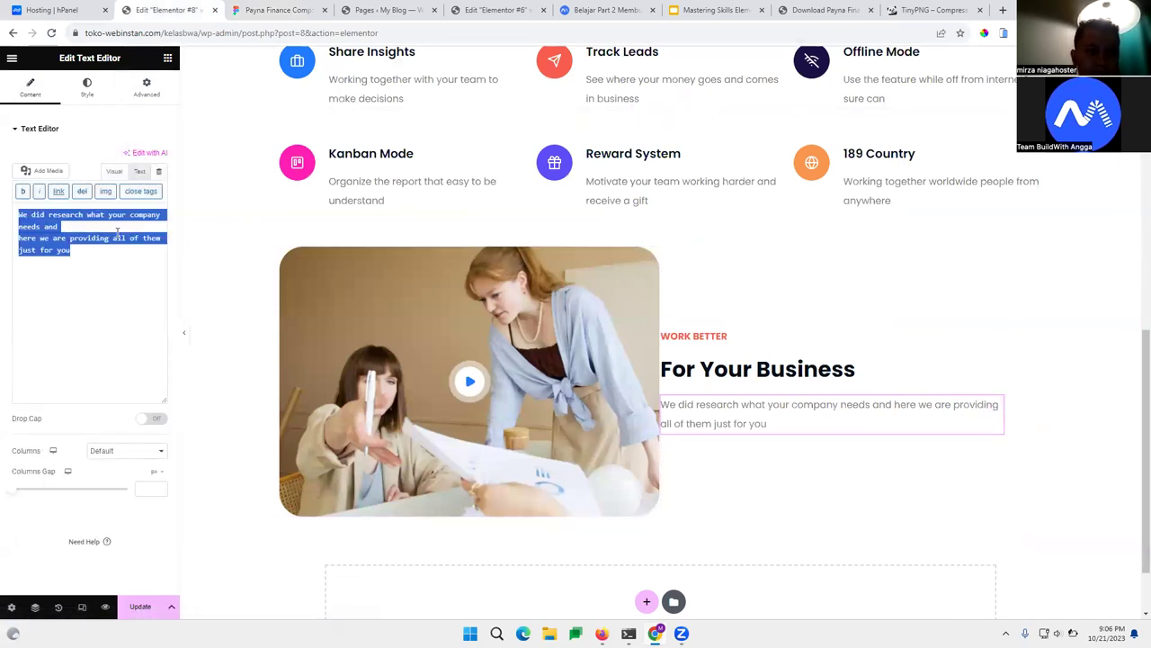
pyautogui.hotkey('ctrl', 'v')
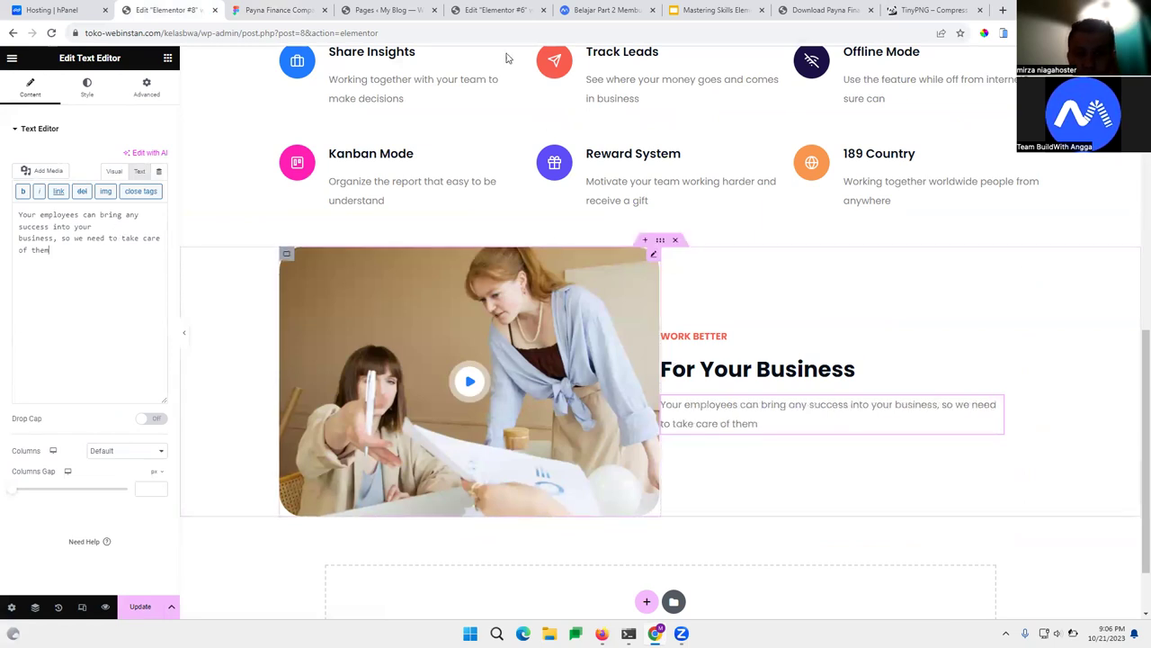
# Step: Change the For Your Business heading title to 'And Boost Productivity'
pyautogui.click(265, 9)
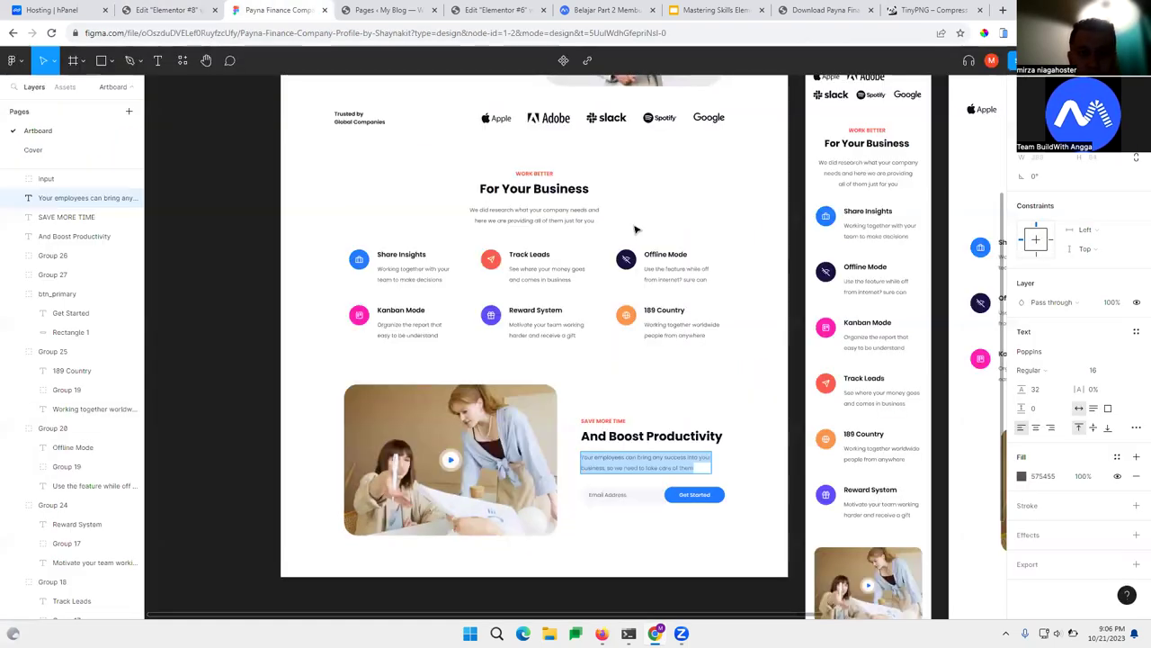
pyautogui.doubleClick(656, 435)
pyautogui.hotkey('ctrl', 'a')
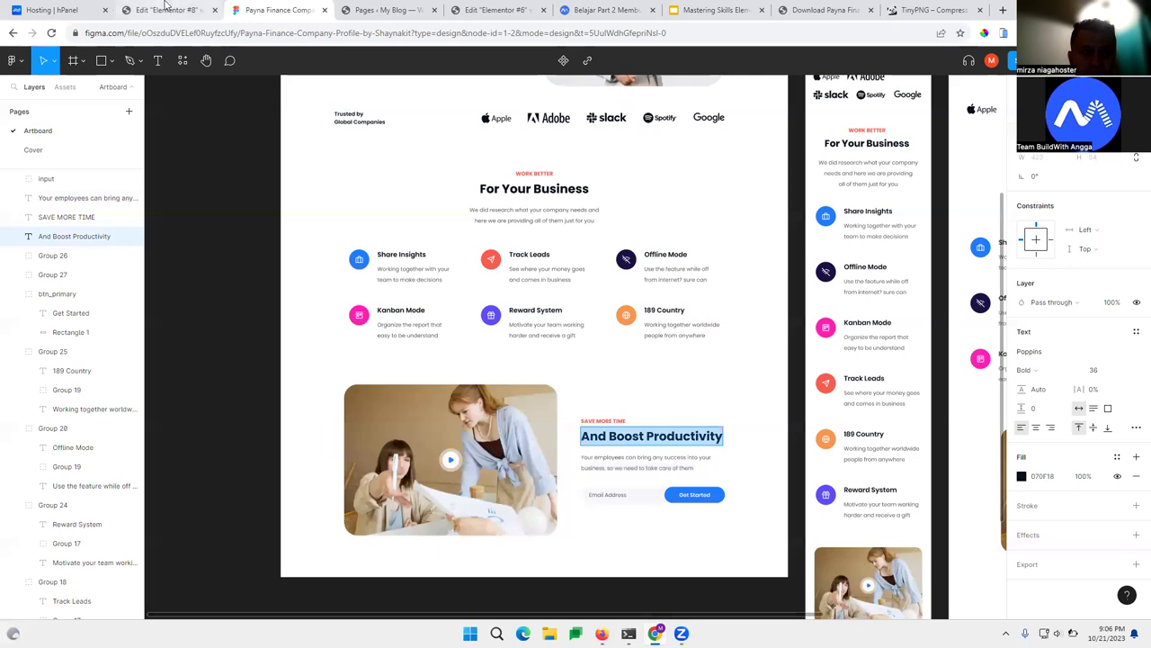
pyautogui.click(168, 9)
pyautogui.click(803, 371)
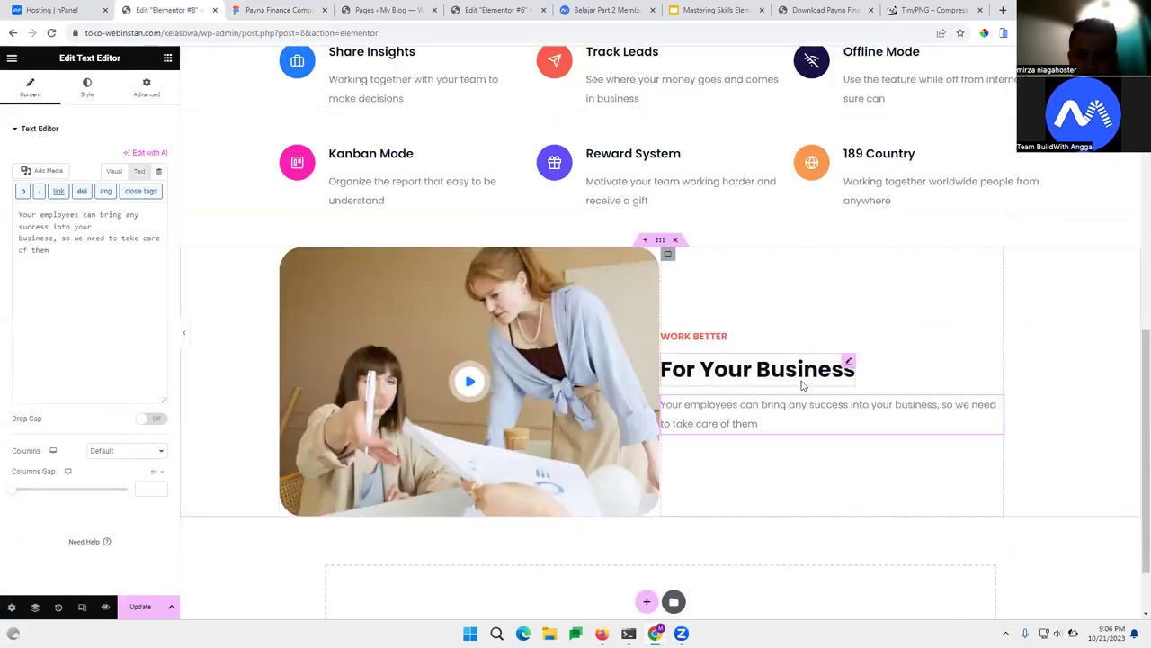
pyautogui.moveTo(74, 171); pyautogui.dragTo(15, 171)
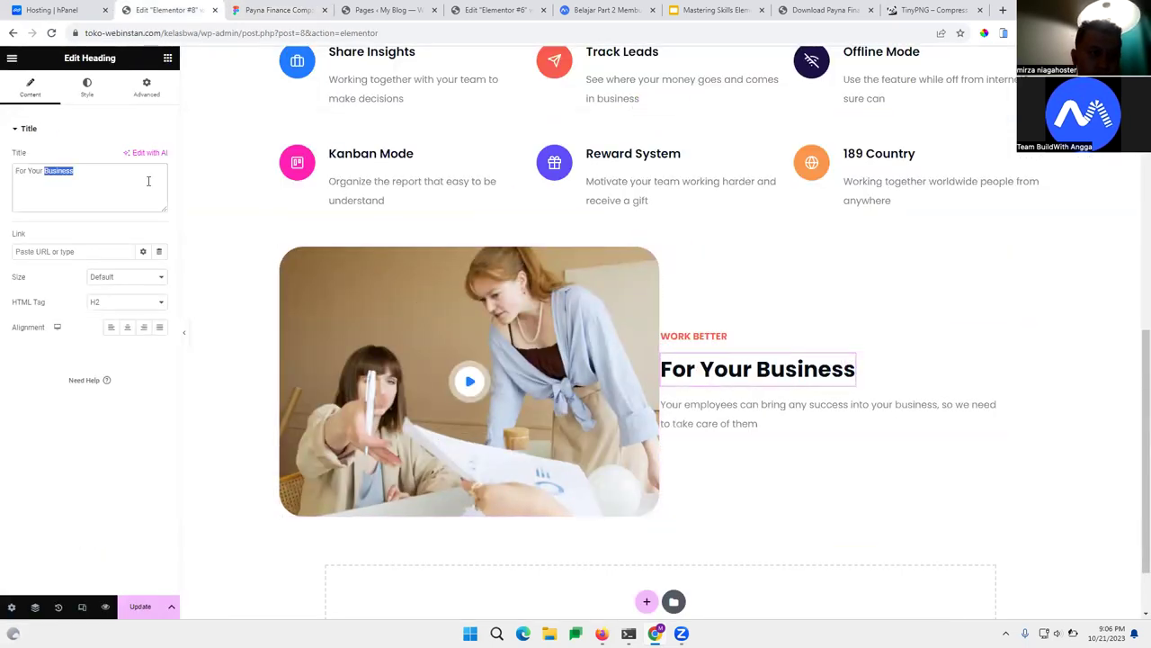
pyautogui.hotkey('ctrl', 'v')
# Step: Change the WORK BETTER label to 'SAVE MORE TIME' and select its container
pyautogui.click(720, 334)
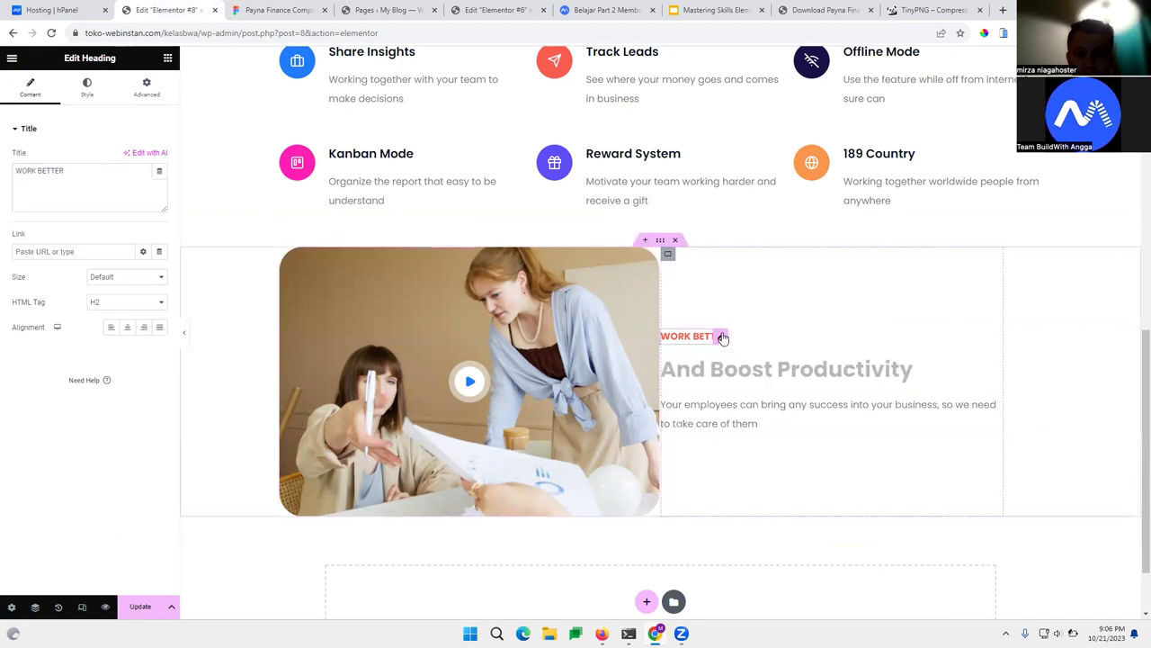
pyautogui.click(64, 181)
pyautogui.hotkey('ctrl', 'shift', 'Left')
pyautogui.hotkey('ctrl', 'shift', 'Left')
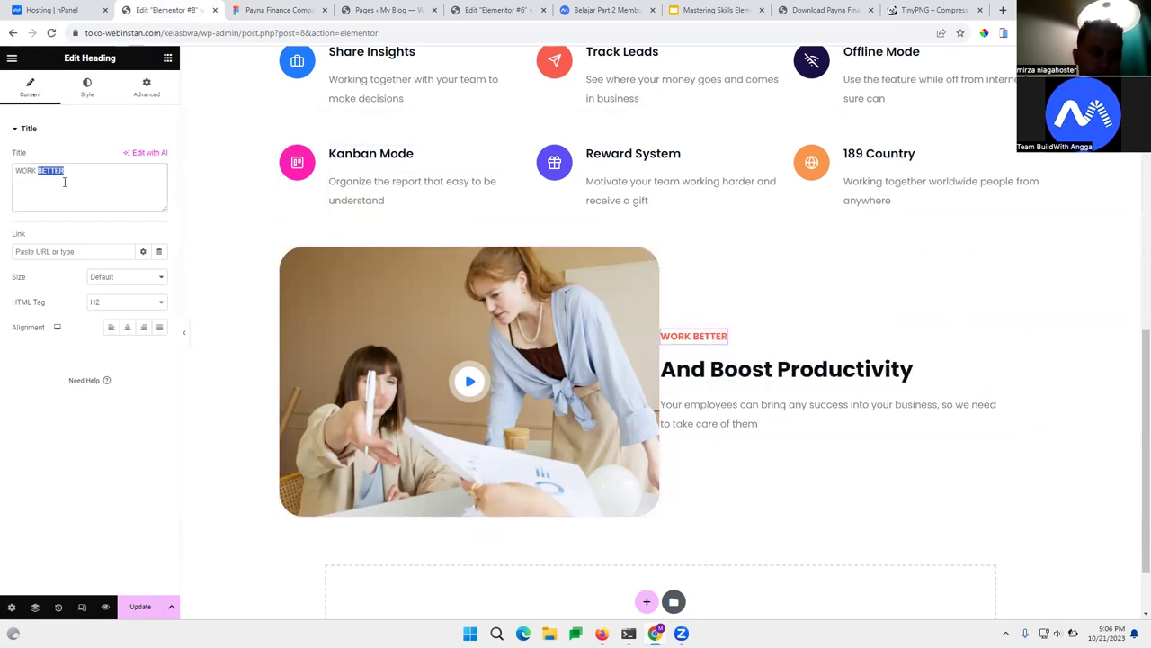
pyautogui.write('SAVE MO')
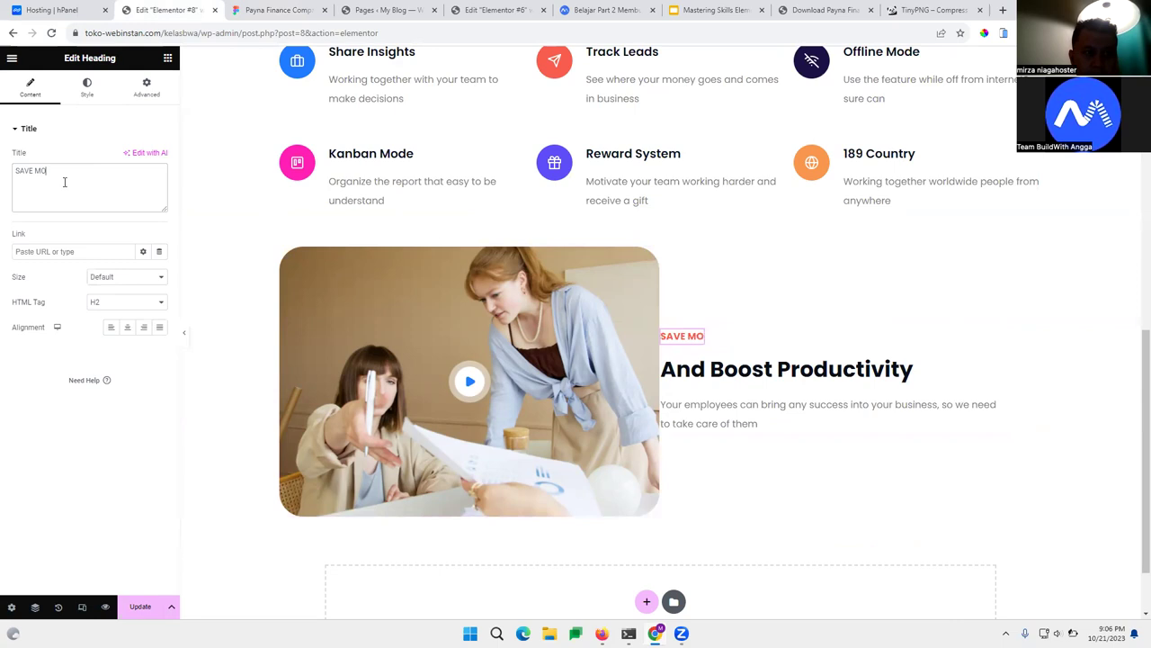
pyautogui.write('RE TIME')
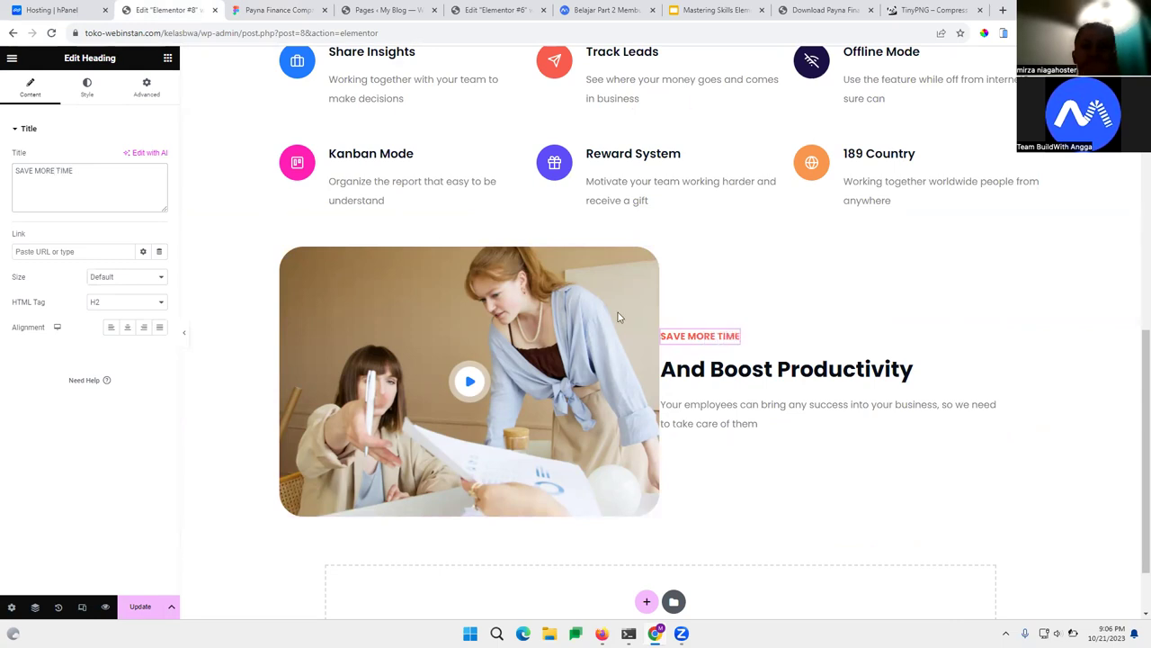
pyautogui.click(668, 256)
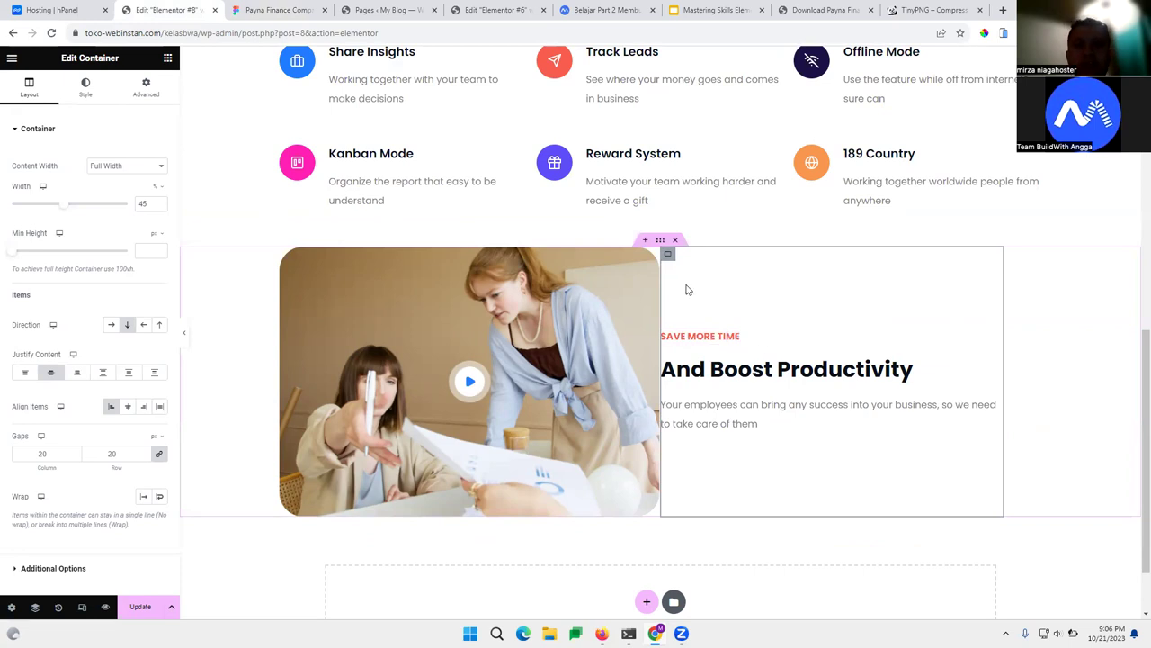
# Step: Inspect the SAVE MORE TIME and And Boost Productivity styling in the Figma design
pyautogui.click(277, 7)
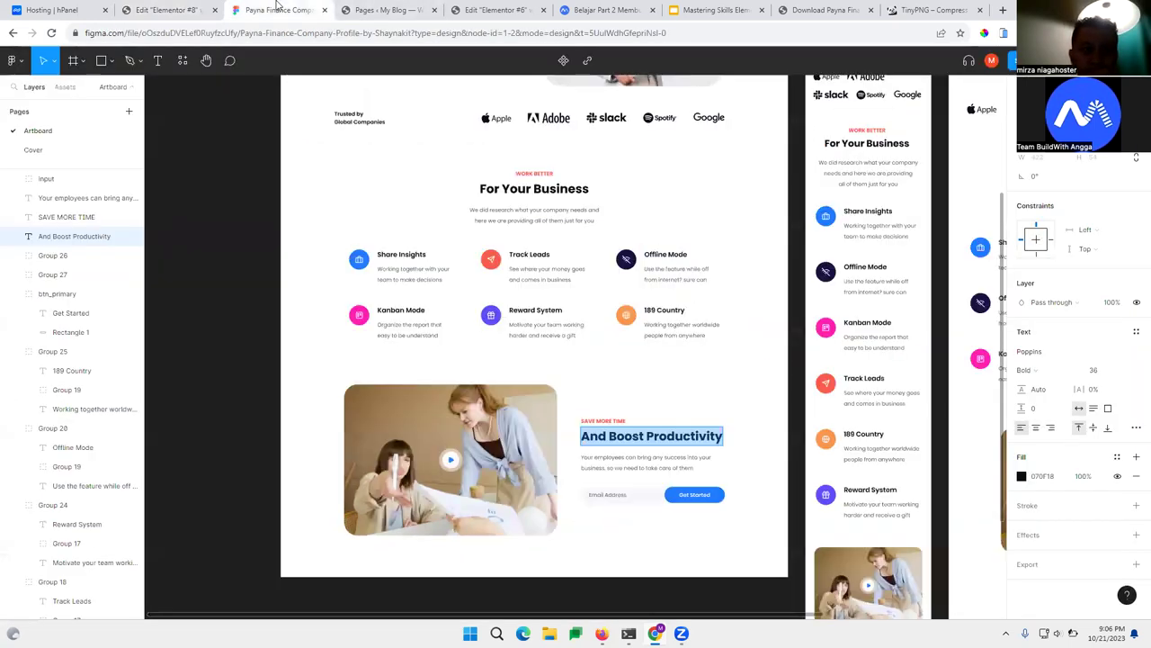
pyautogui.click(601, 419)
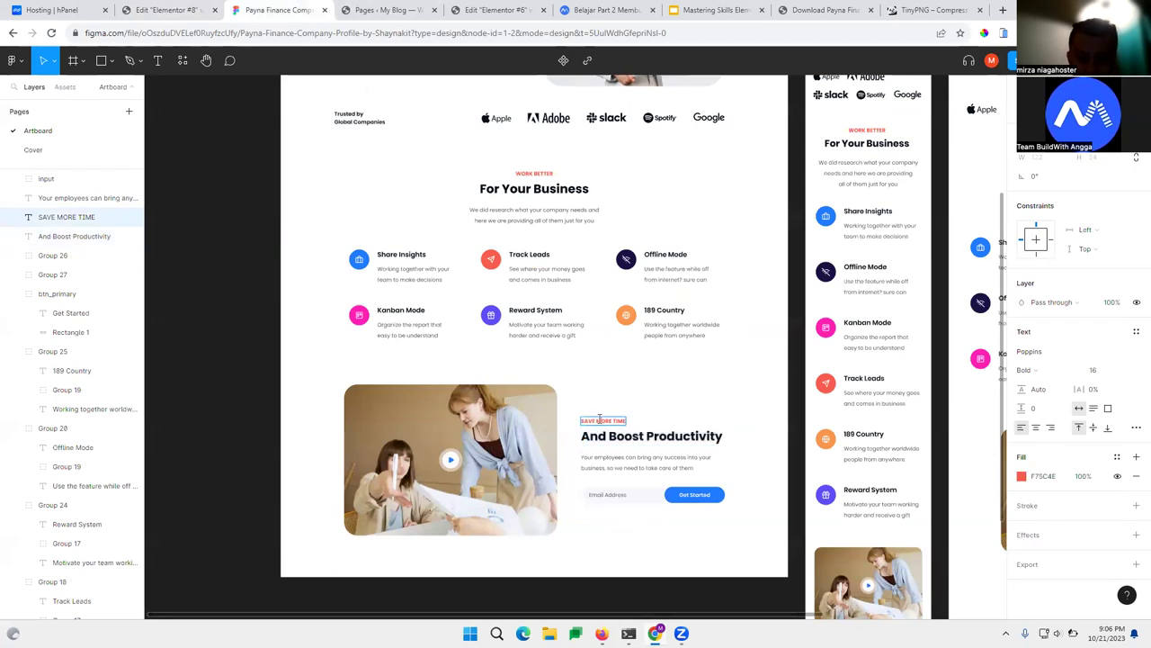
pyautogui.moveTo(575, 415); pyautogui.dragTo(586, 428)
pyautogui.click(590, 437)
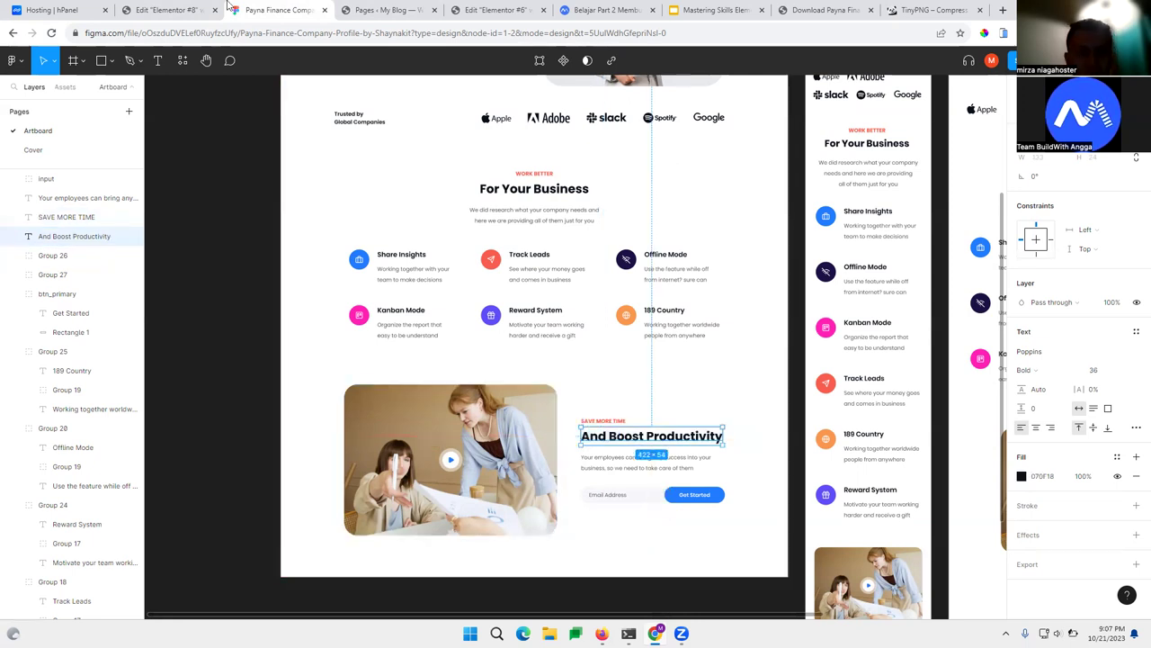
pyautogui.click(166, 9)
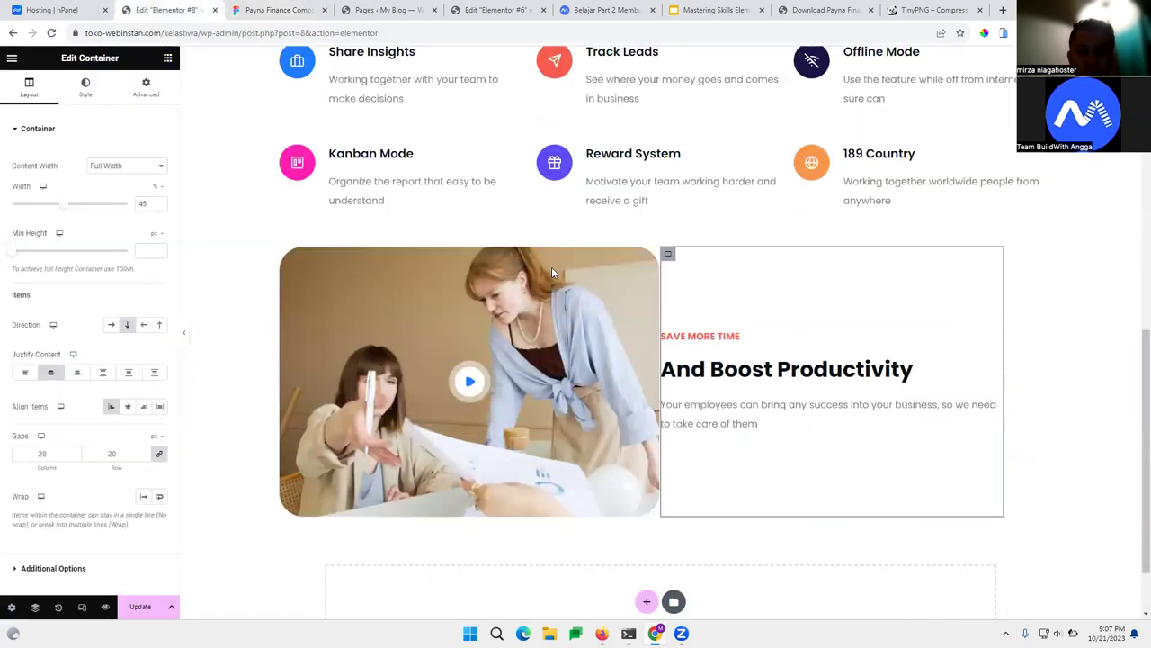
# Step: Set the container's linked padding to 70 and update the page
pyautogui.click(146, 85)
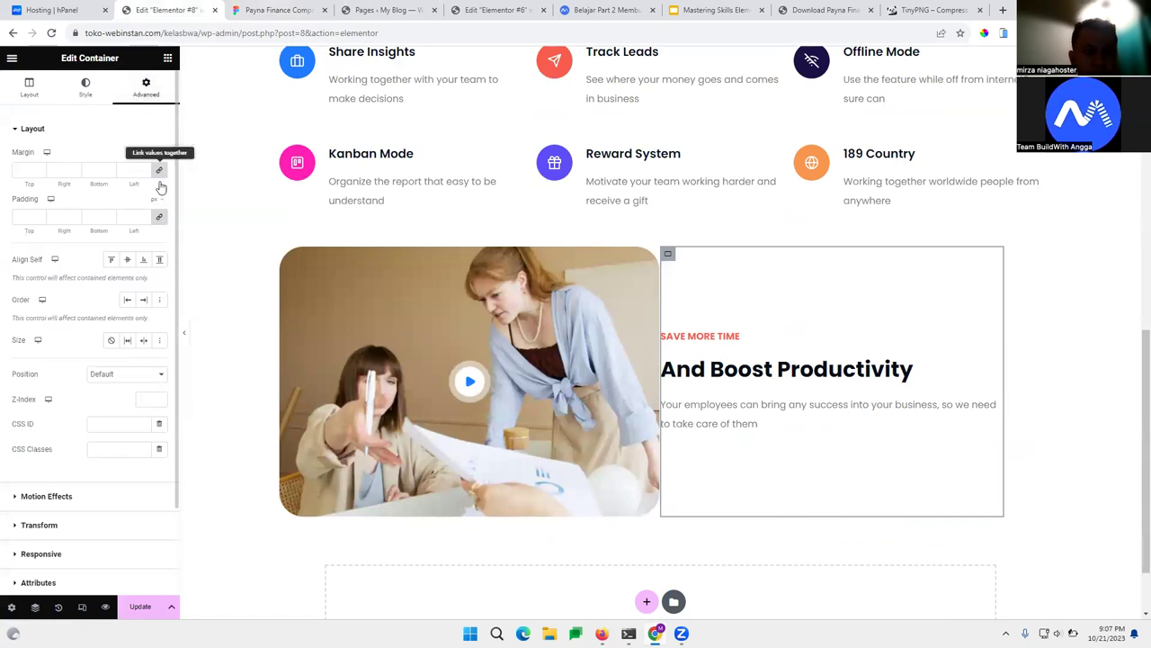
pyautogui.click(24, 216)
pyautogui.write('70')
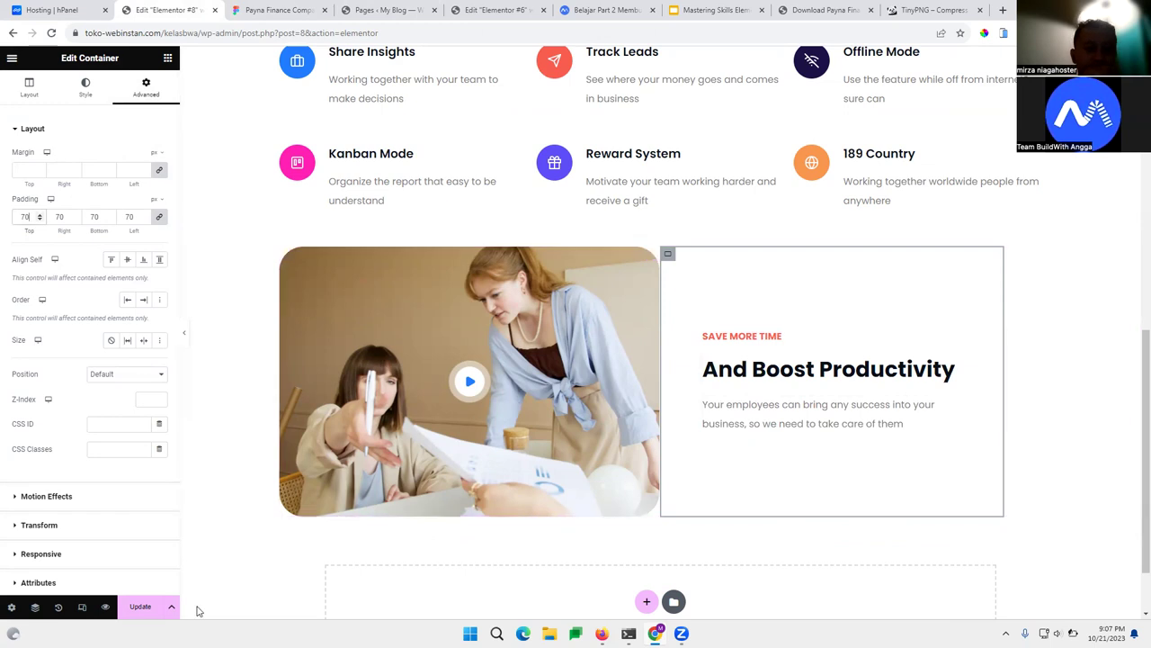
pyautogui.click(141, 609)
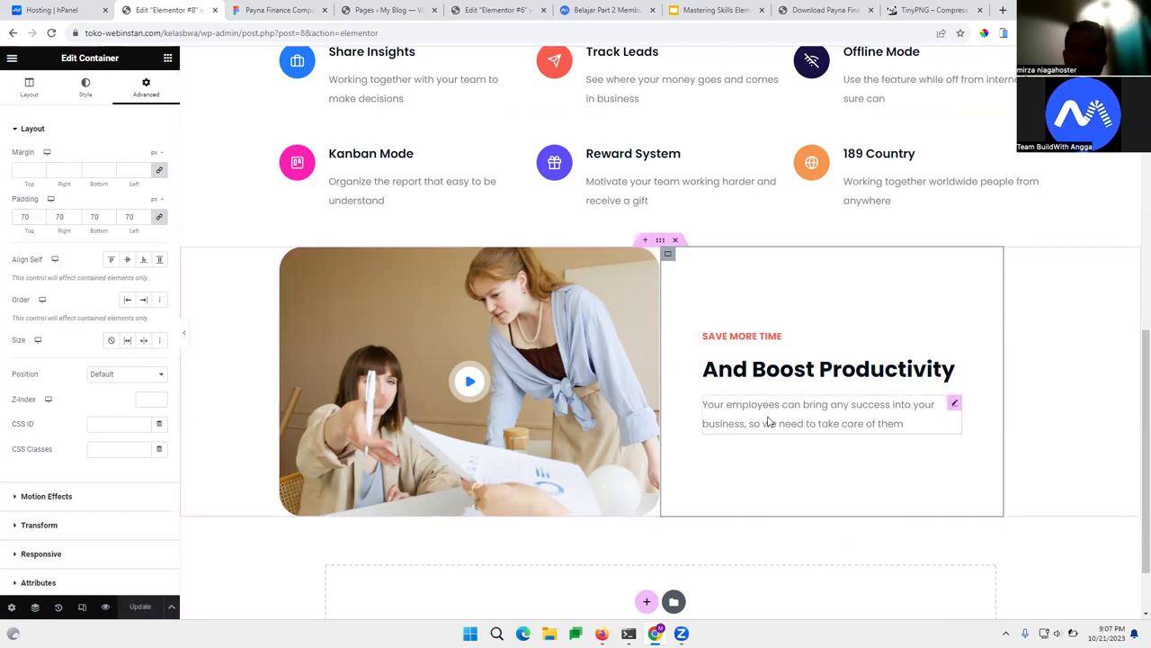
pyautogui.scroll(-1, 768, 422)
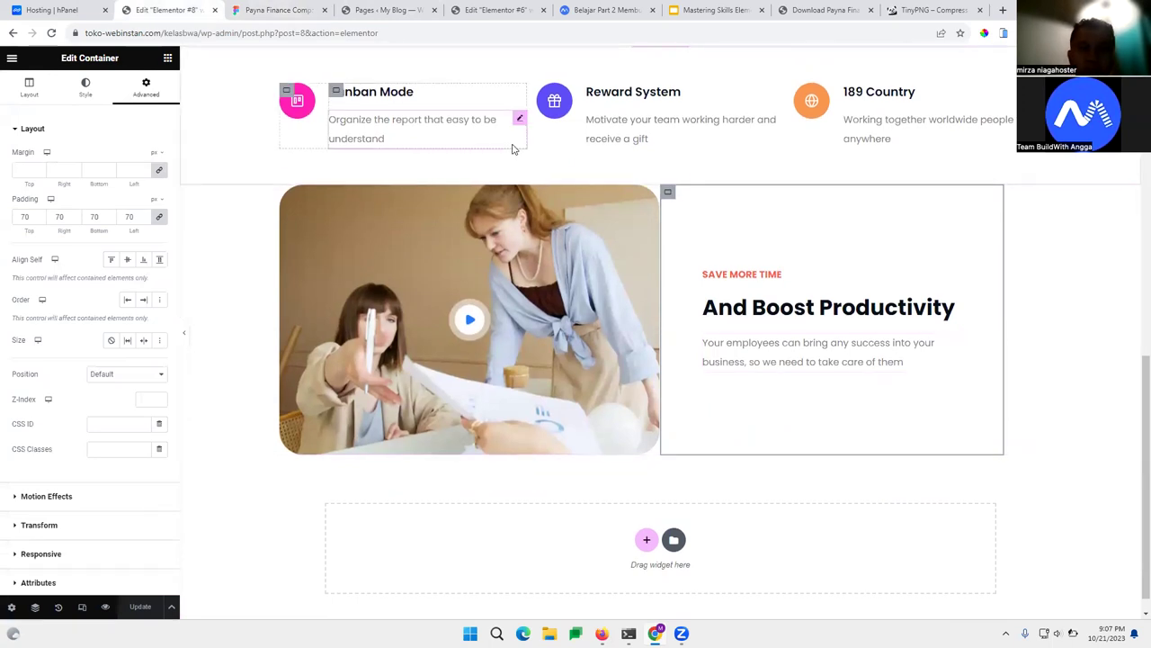
# Step: Duplicate the Elementor tab and strip 'post.php?post=8&action=elementor' from its URL to reach the dashboard
pyautogui.moveTo(299, 5)
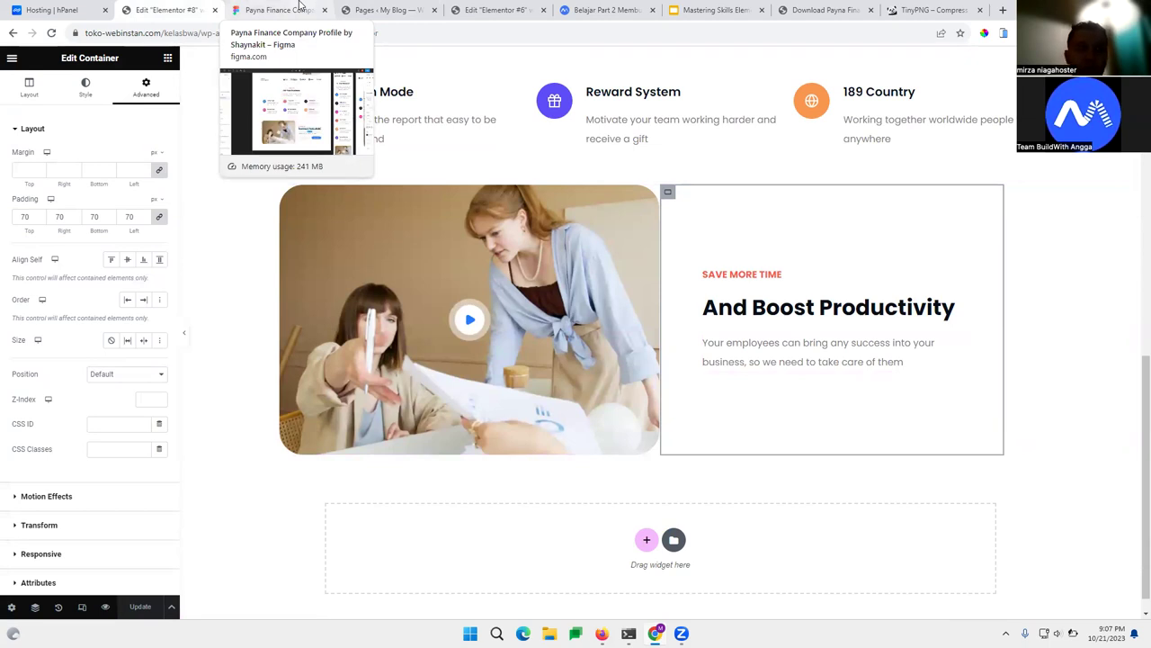
pyautogui.rightClick(148, 9)
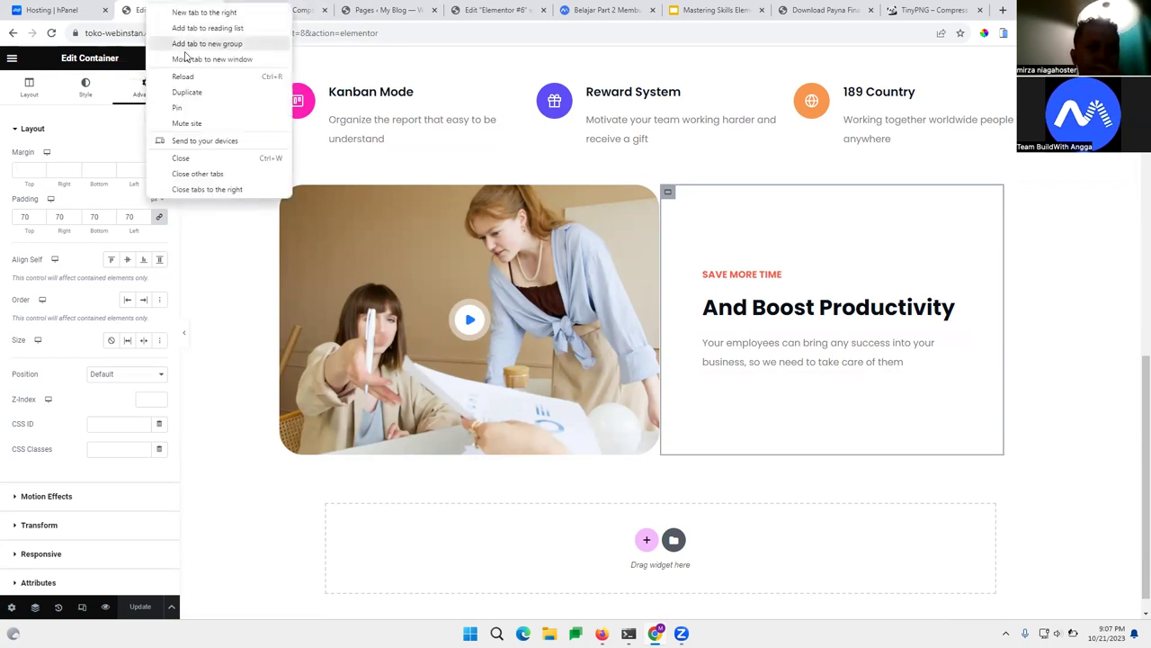
pyautogui.click(203, 93)
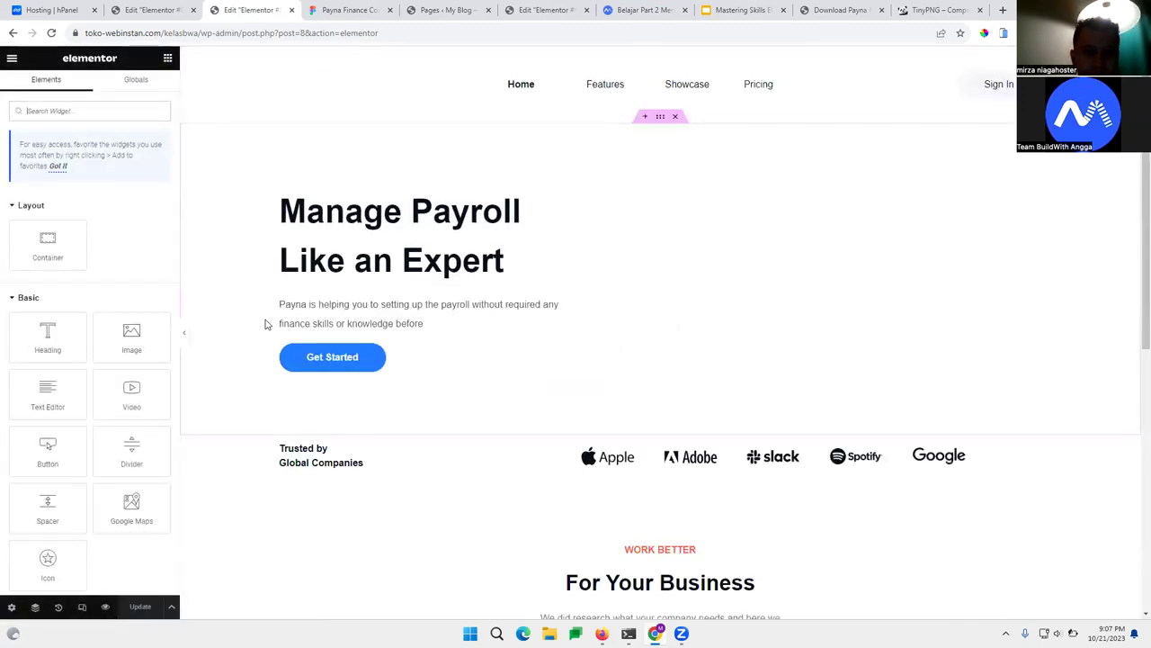
pyautogui.moveTo(268, 32); pyautogui.dragTo(380, 70)
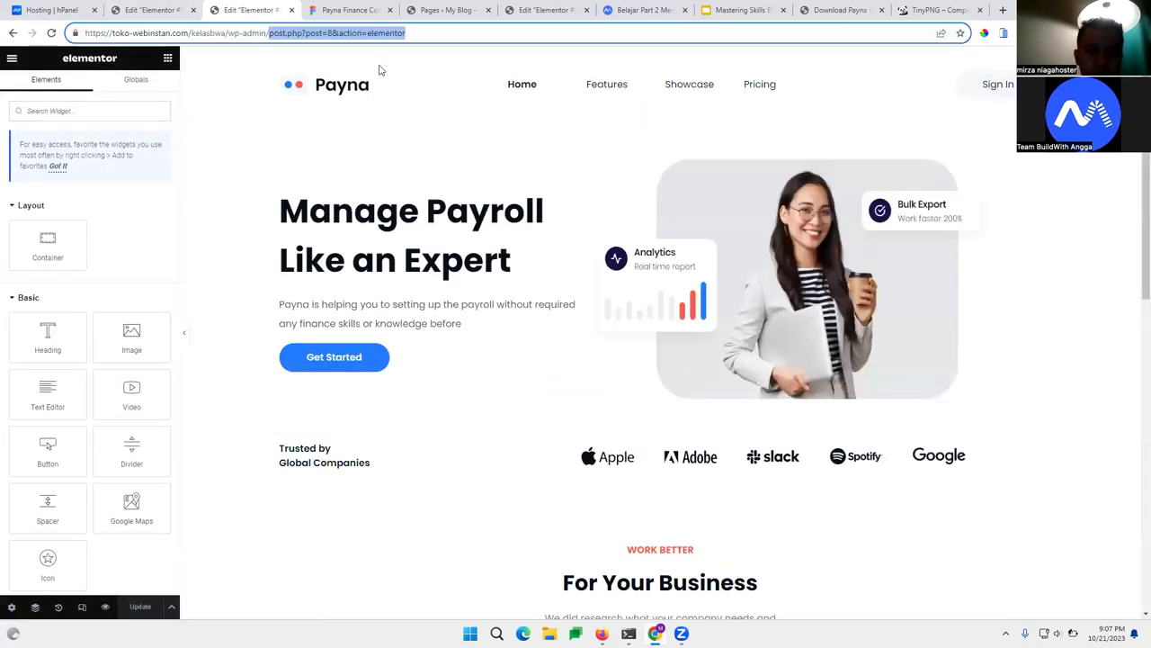
pyautogui.press('BackSpace')
pyautogui.press('Return')
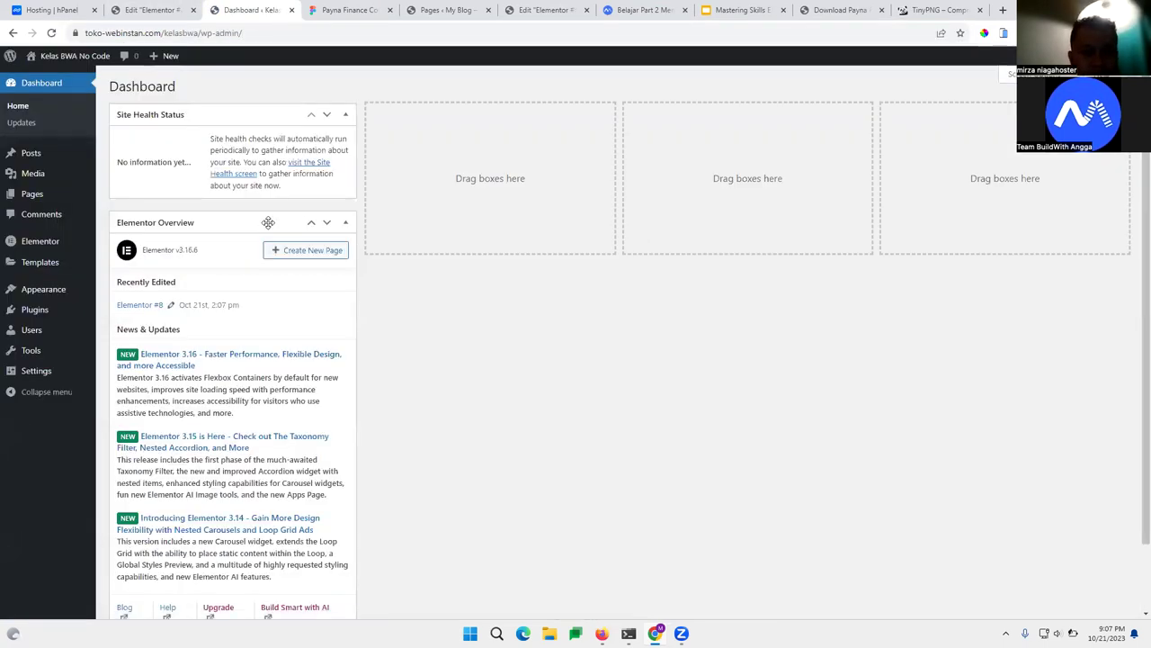
# Step: Search Plugins > Add New for 'wp-form', then install and activate Contact Form by WPForms
pyautogui.moveTo(48, 253)
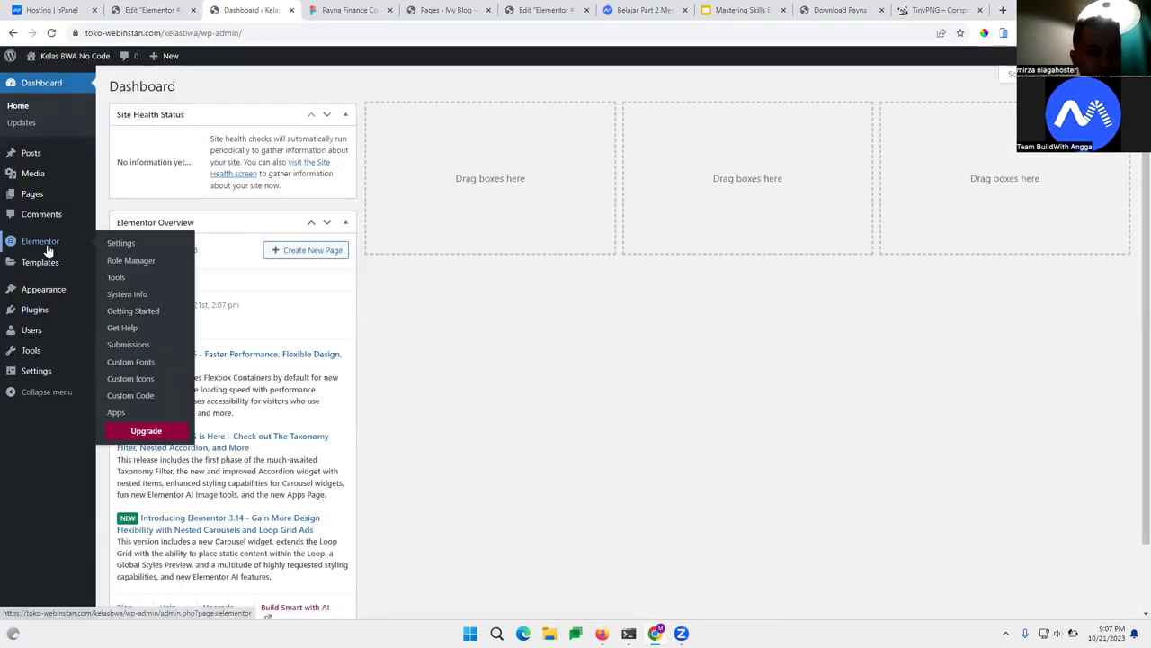
pyautogui.moveTo(46, 315)
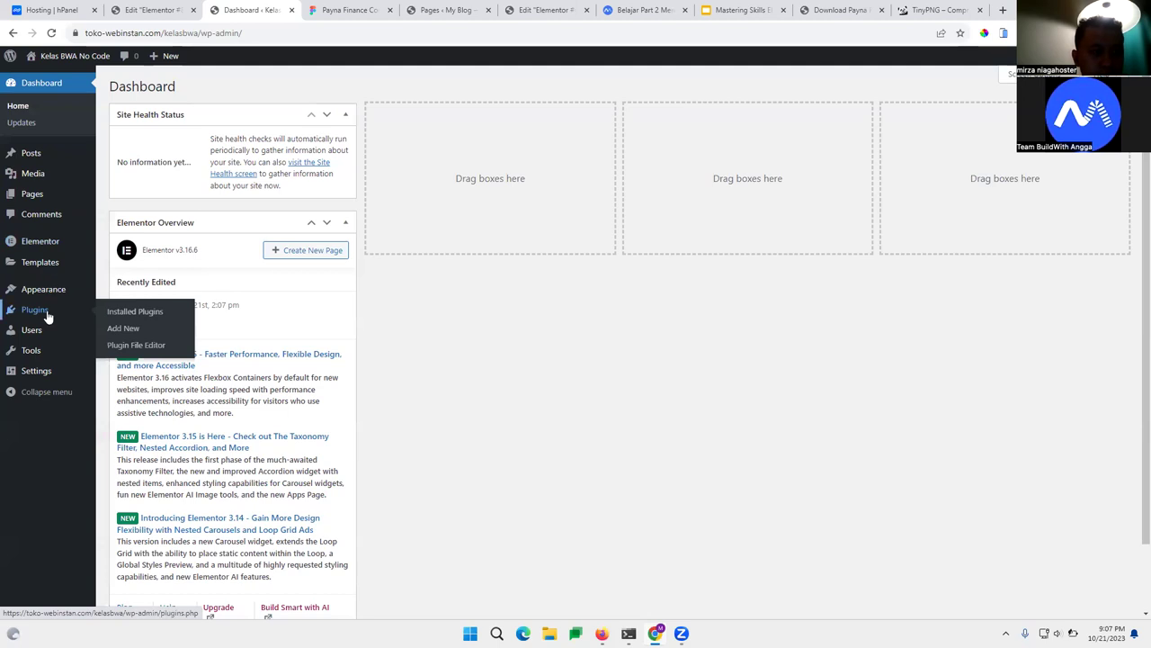
pyautogui.click(134, 329)
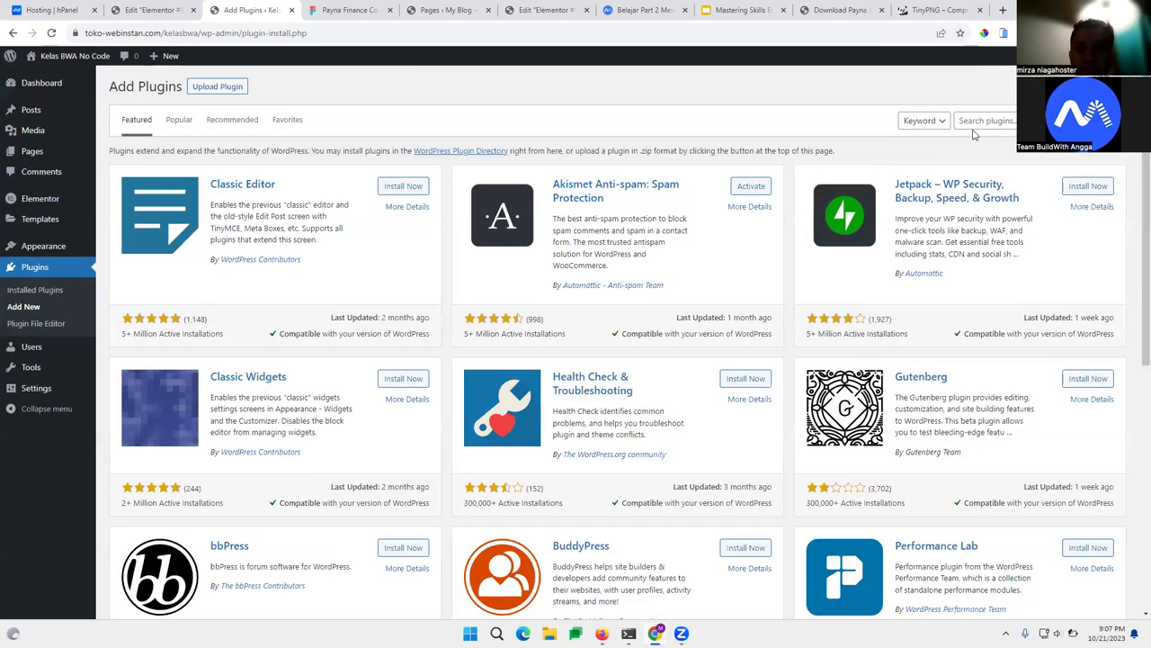
pyautogui.click(971, 126)
pyautogui.write('wp-')
pyautogui.write('form')
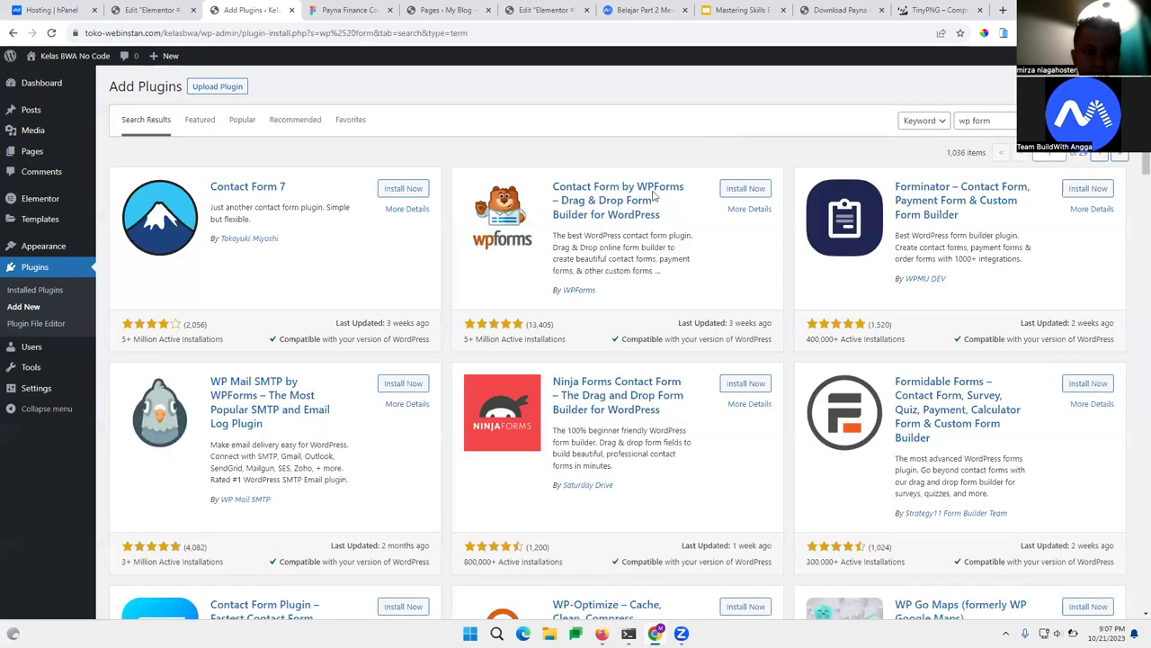
pyautogui.click(749, 189)
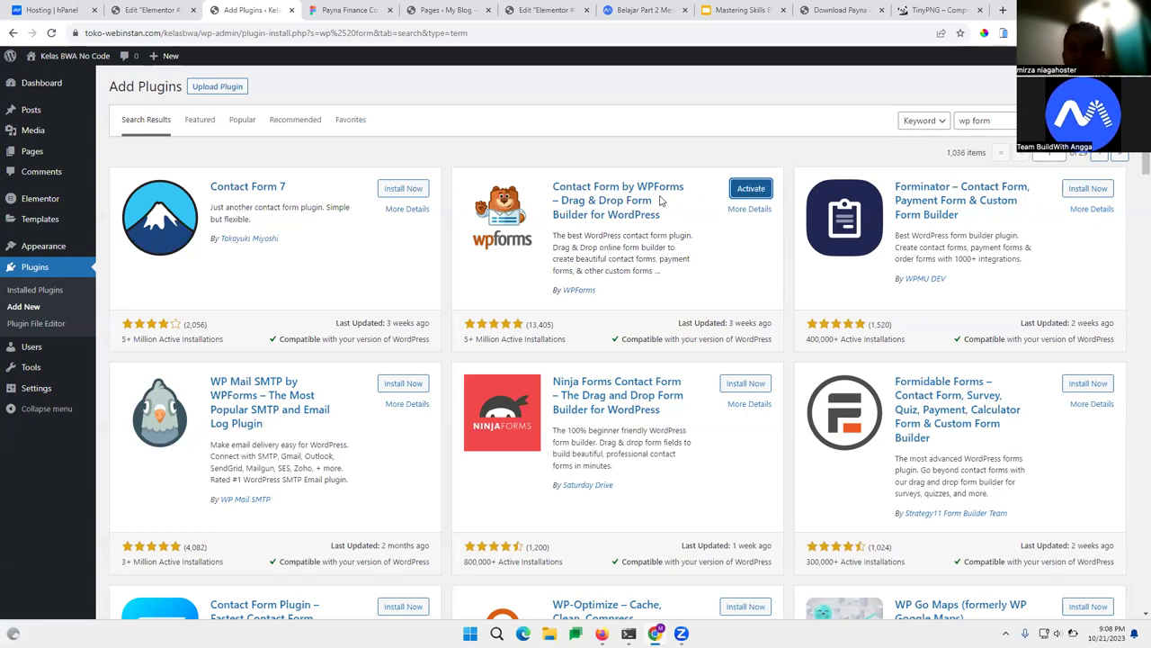
pyautogui.click(748, 193)
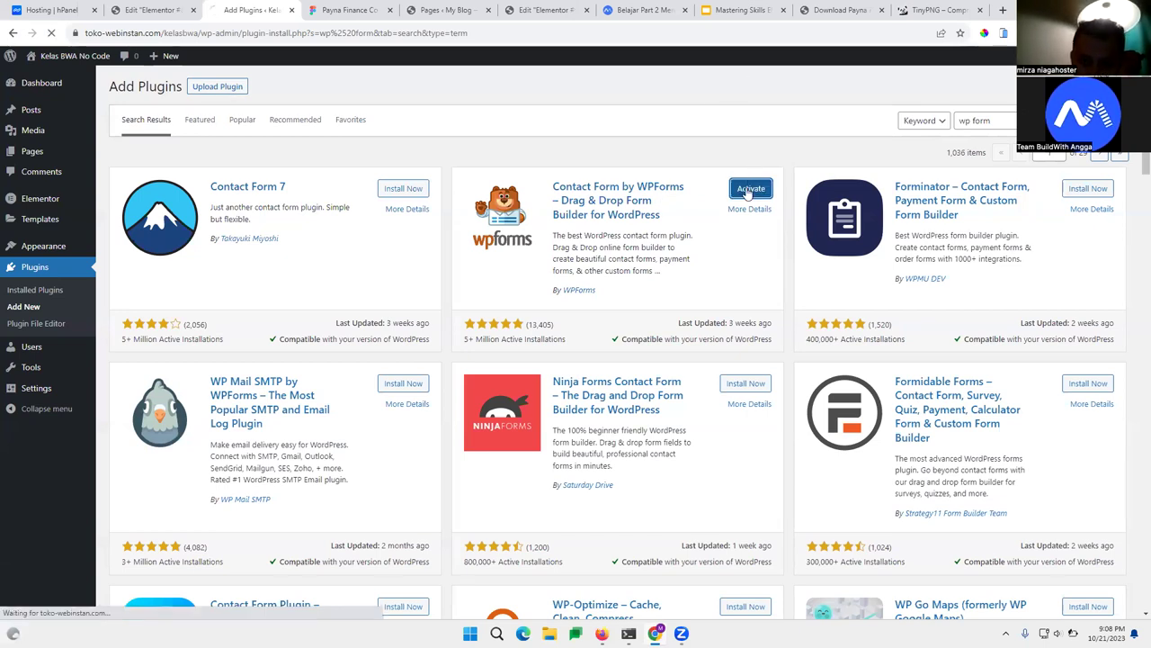
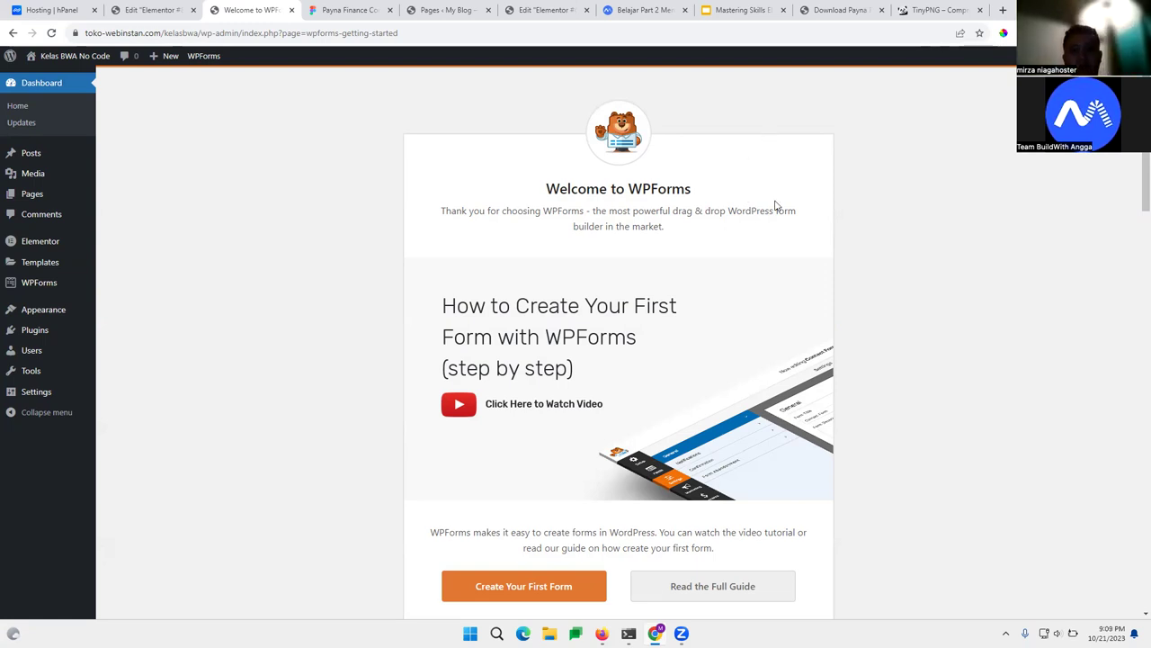
# Step: Create the first WPForms form and choose the Newsletter Signup Form template
pyautogui.scroll(-3, 589, 434)
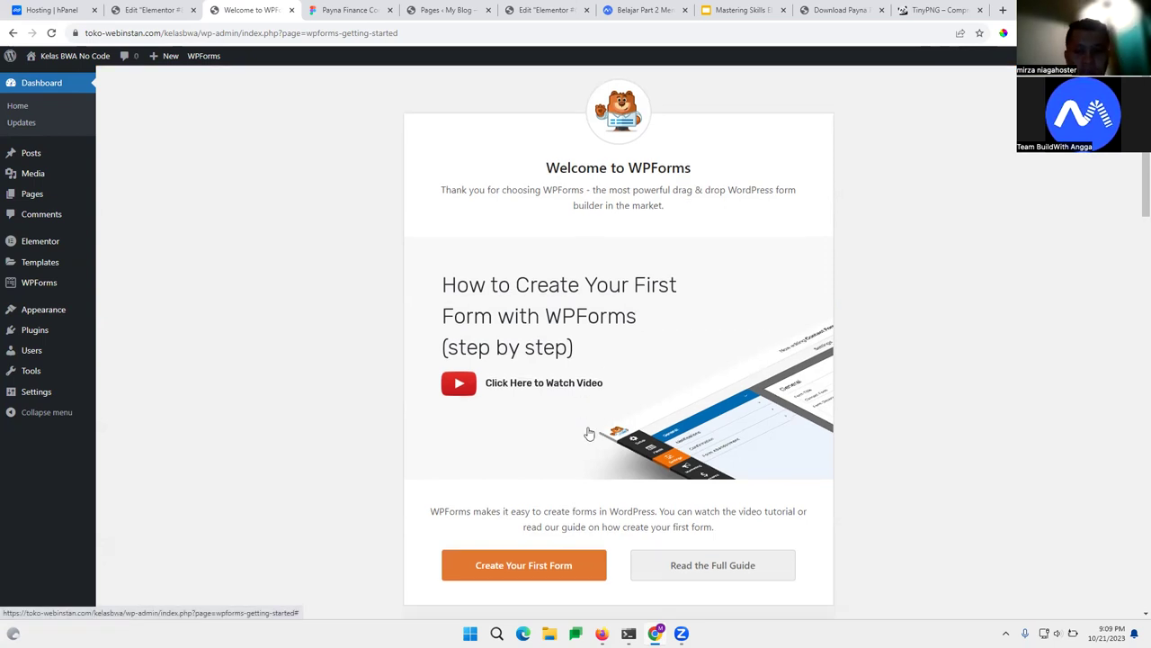
pyautogui.scroll(1, 586, 396)
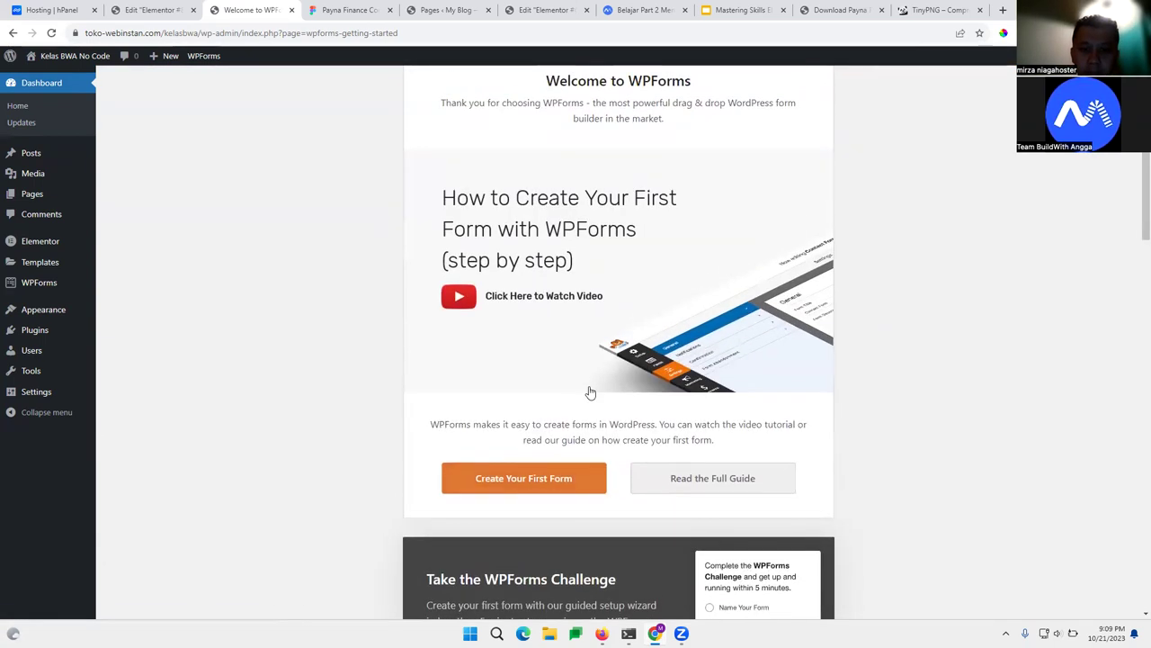
pyautogui.scroll(-2, 590, 391)
pyautogui.click(495, 340)
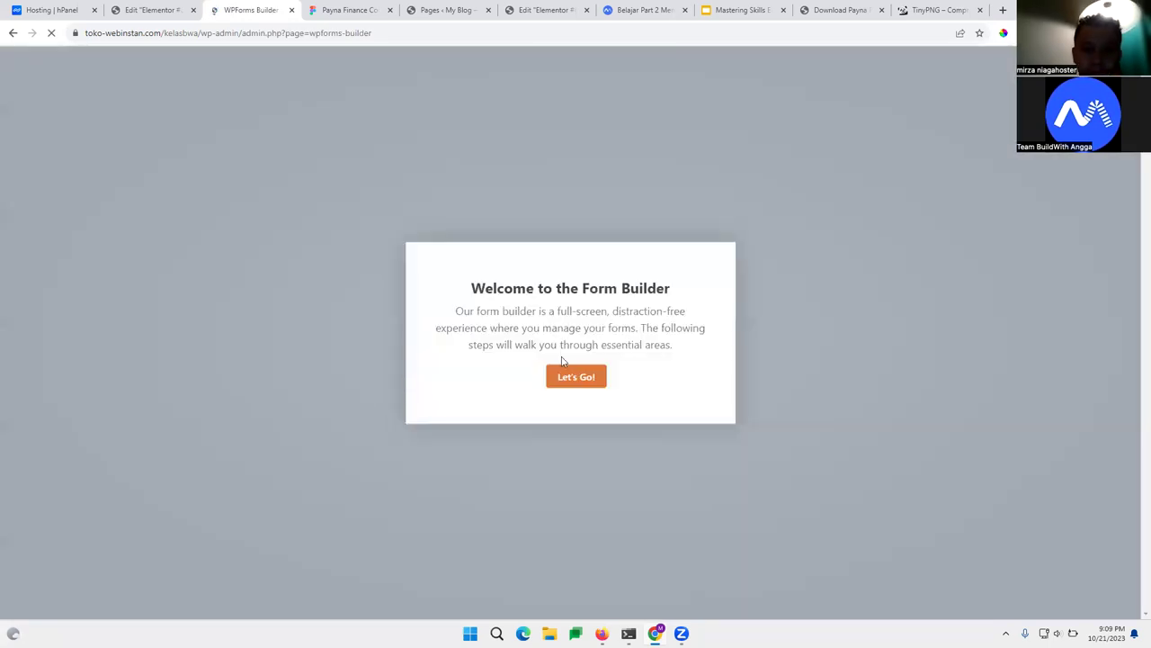
pyautogui.click(569, 376)
pyautogui.scroll(-1, 582, 287)
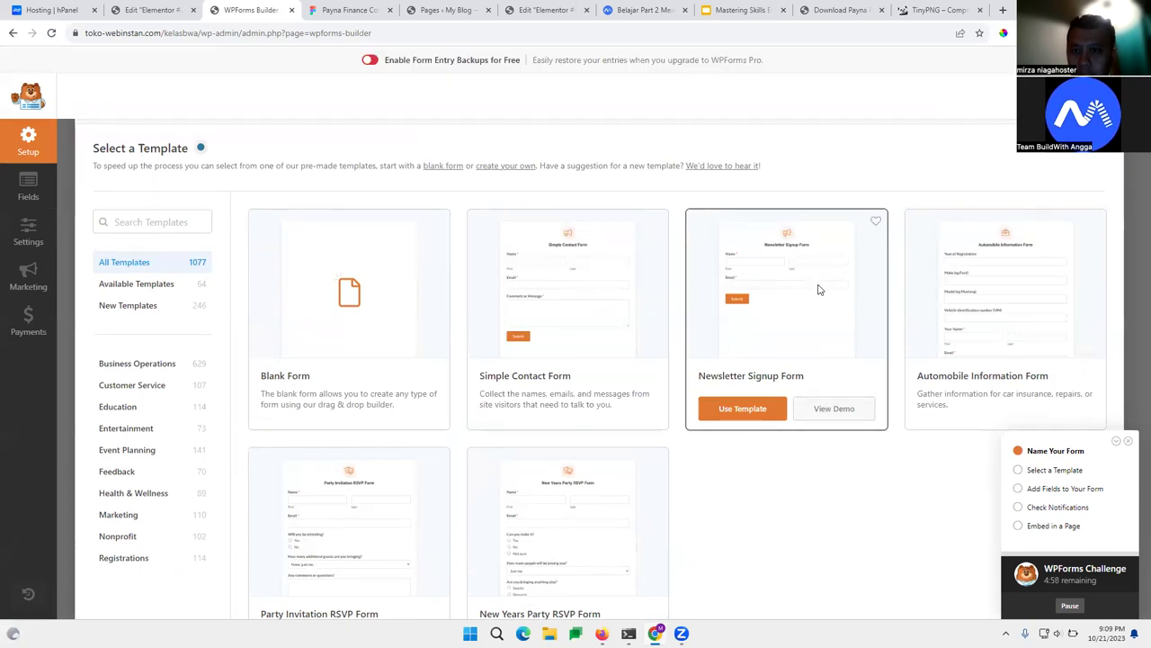
pyautogui.scroll(-1, 819, 290)
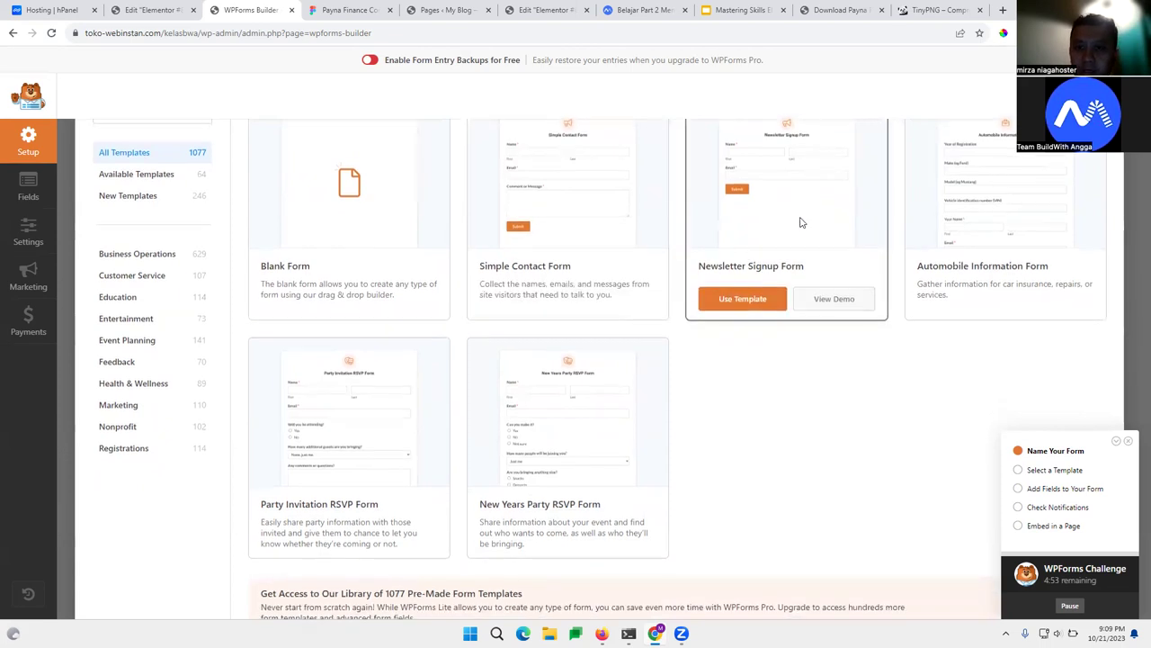
pyautogui.scroll(1, 801, 222)
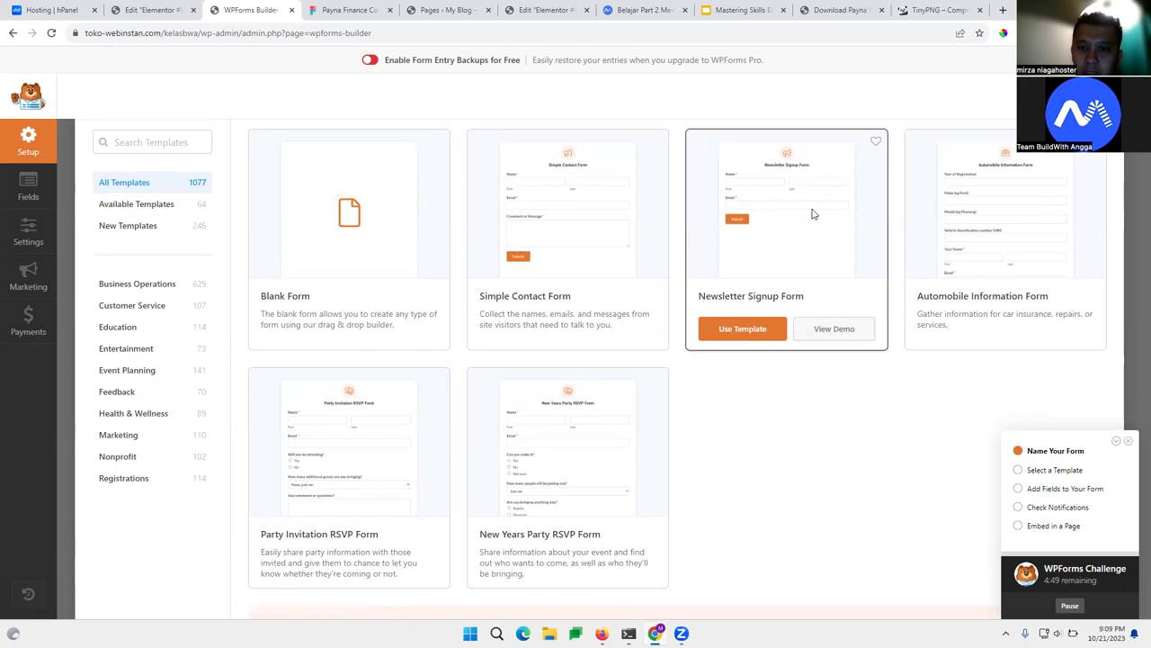
pyautogui.click(753, 330)
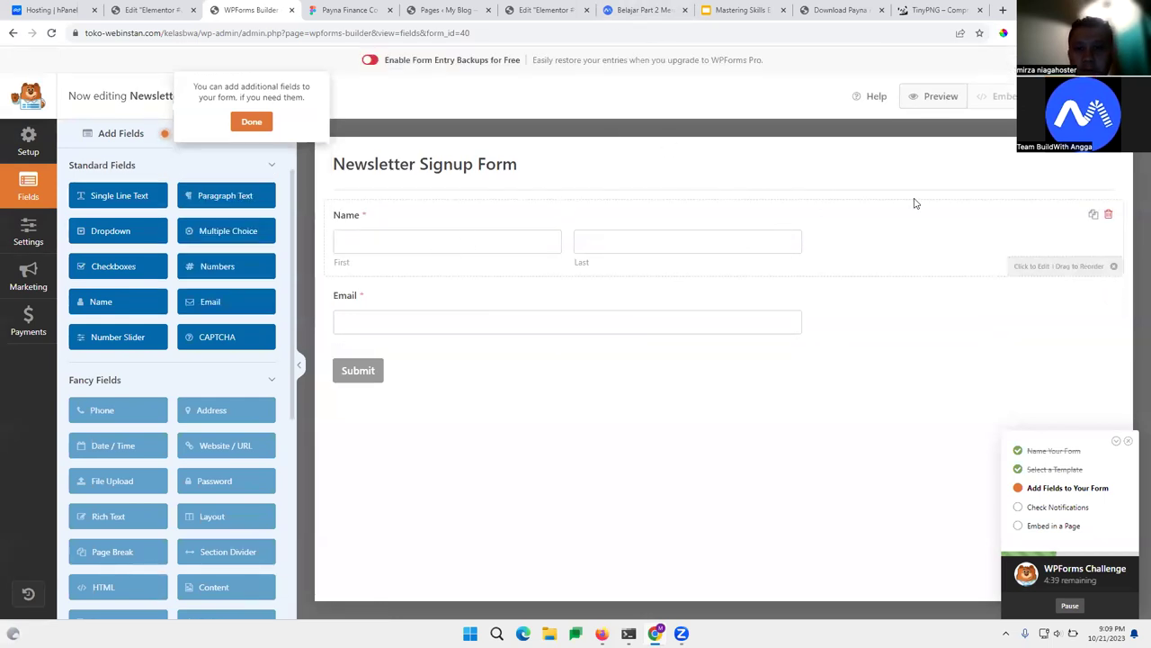
# Step: Delete the Name field so only the Email field remains
pyautogui.click(1108, 214)
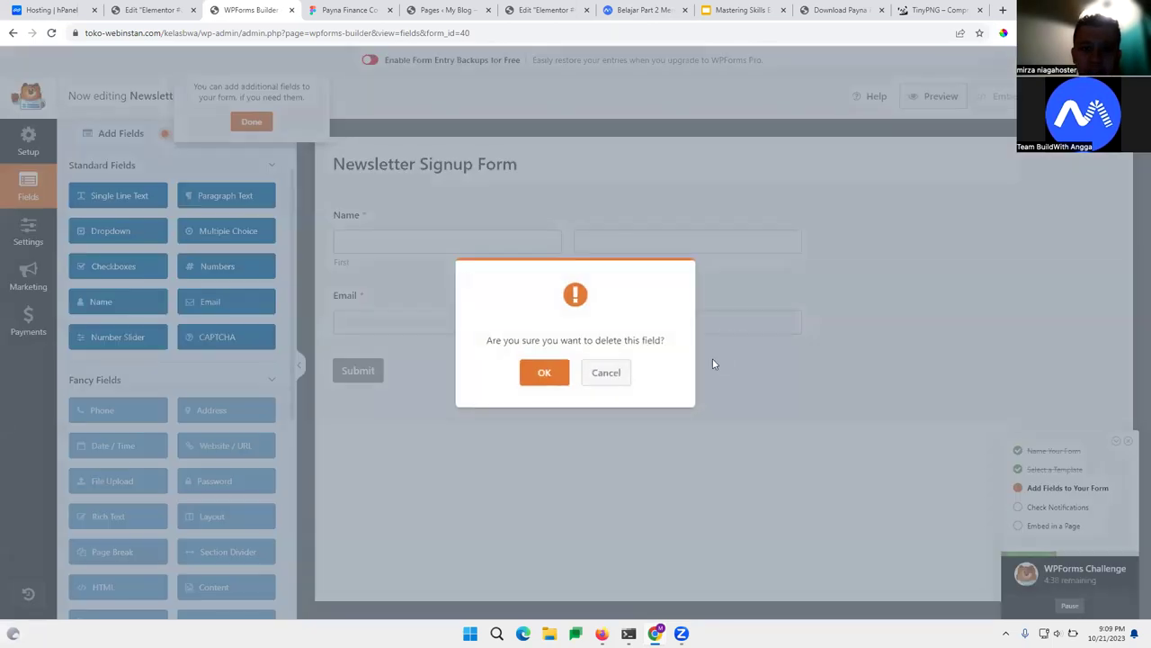
pyautogui.click(546, 372)
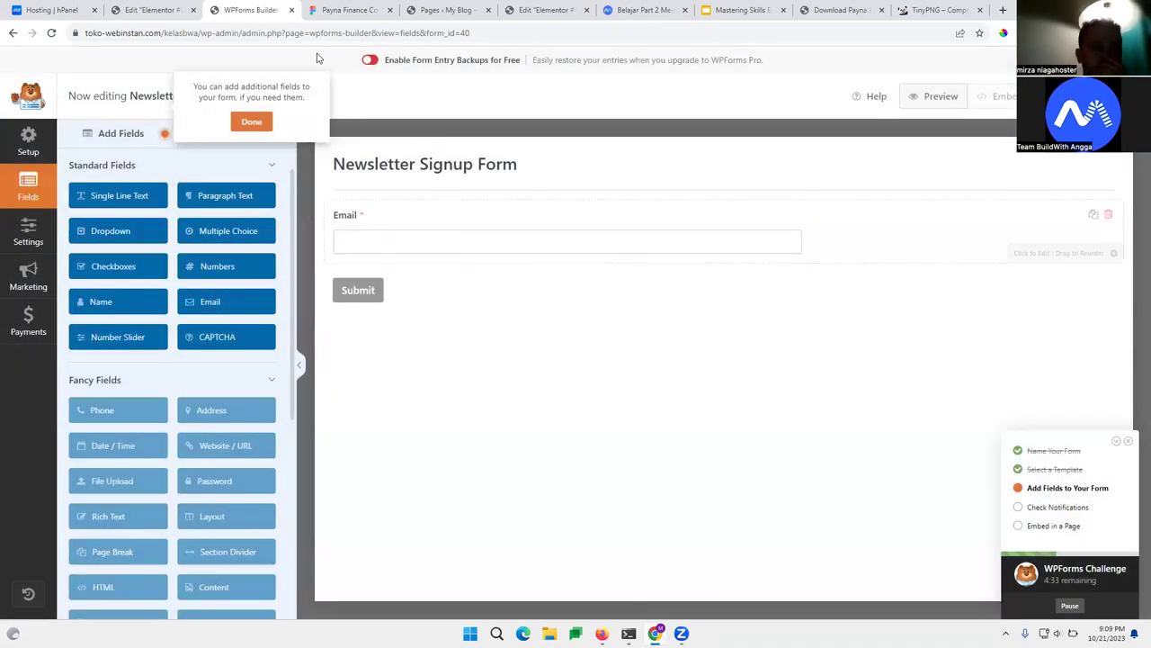
pyautogui.click(253, 121)
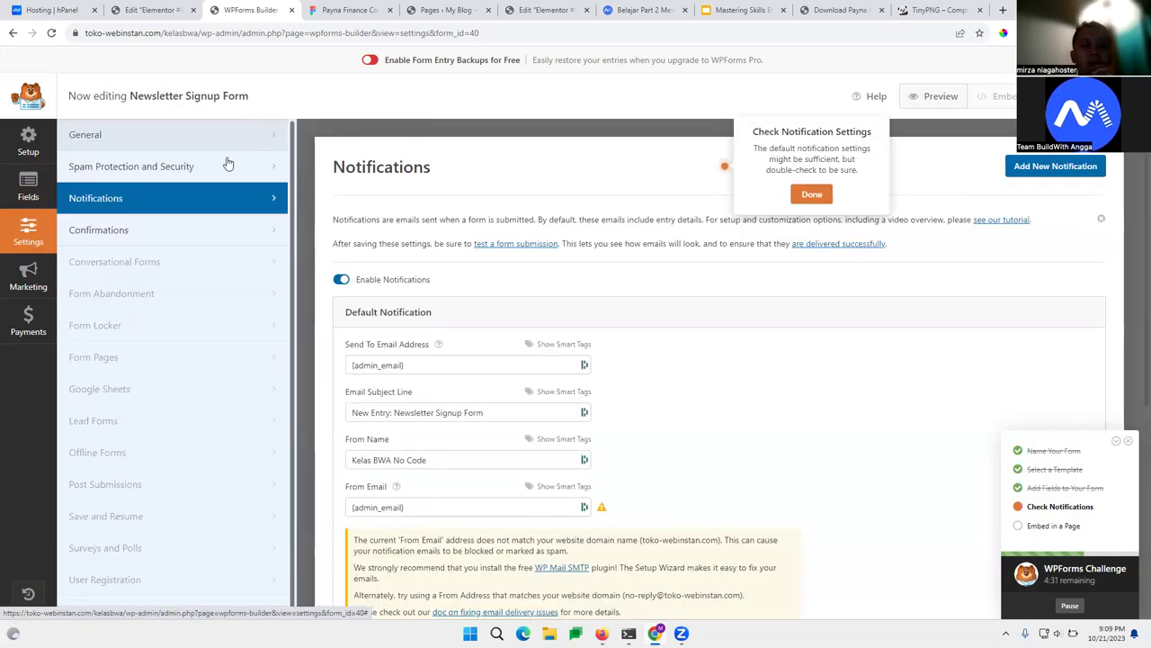
# Step: Set the form's CSS class to inline-fields in Advanced settings, then return to Elementor
pyautogui.click(206, 168)
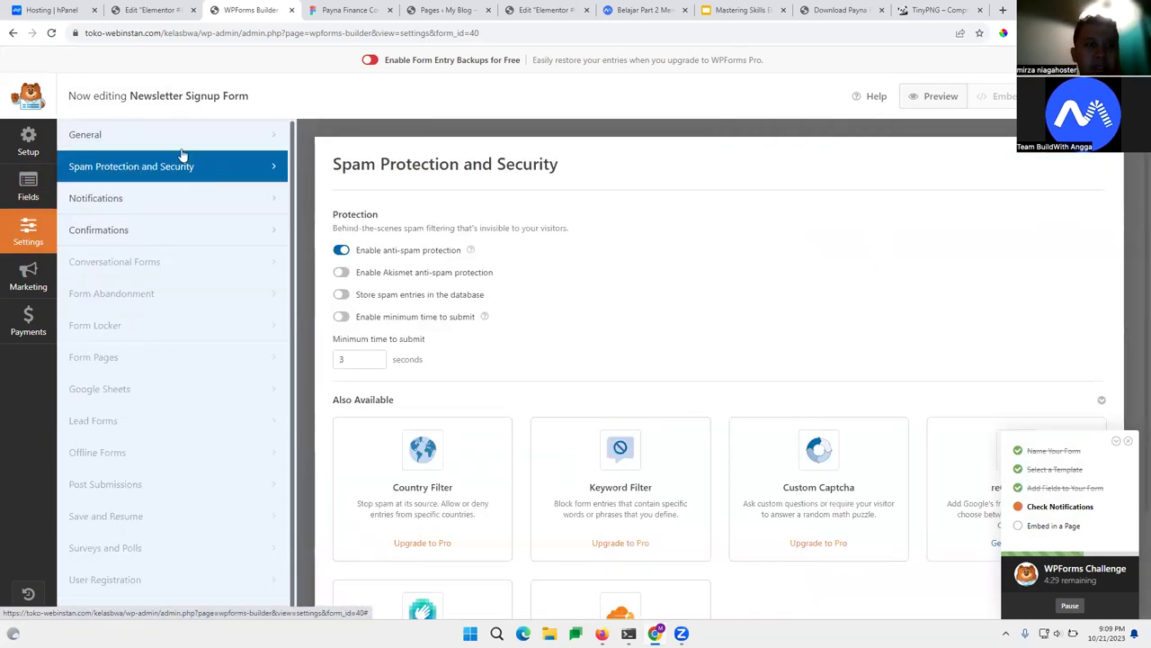
pyautogui.click(168, 146)
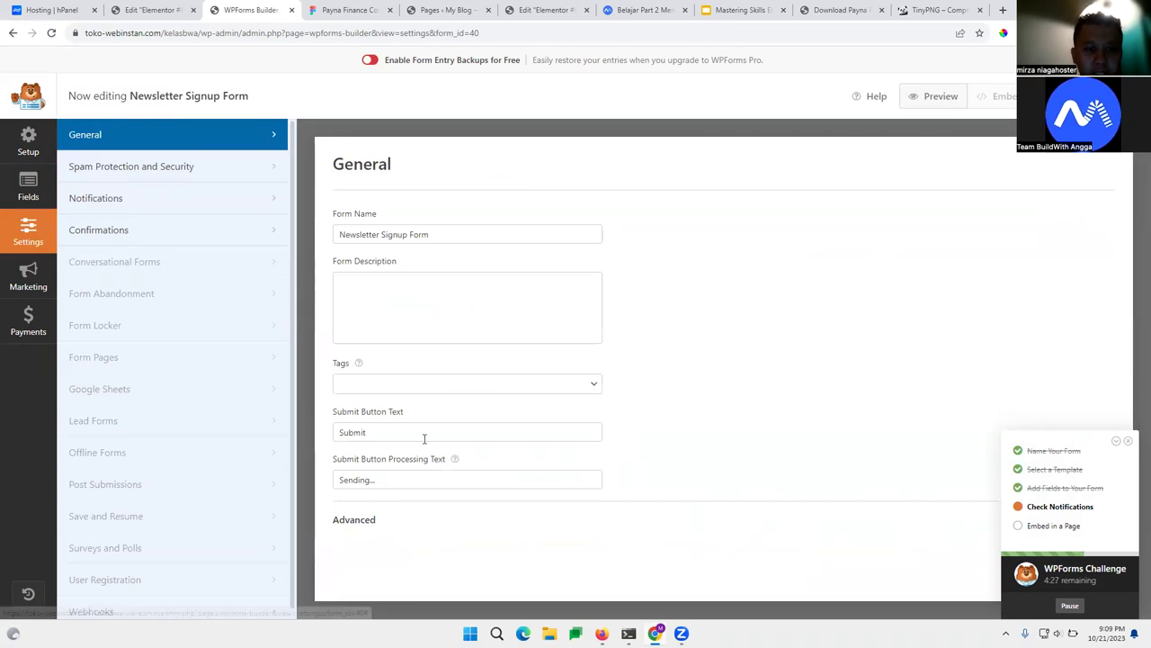
pyautogui.click(537, 519)
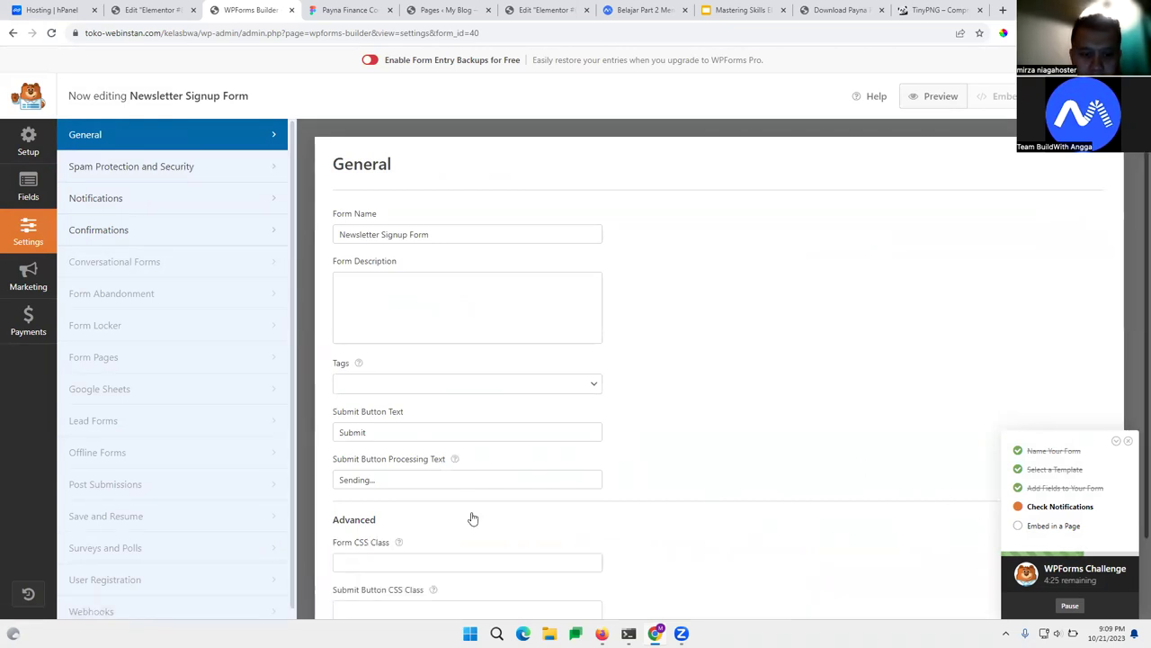
pyautogui.scroll(-1, 473, 522)
pyautogui.click(418, 480)
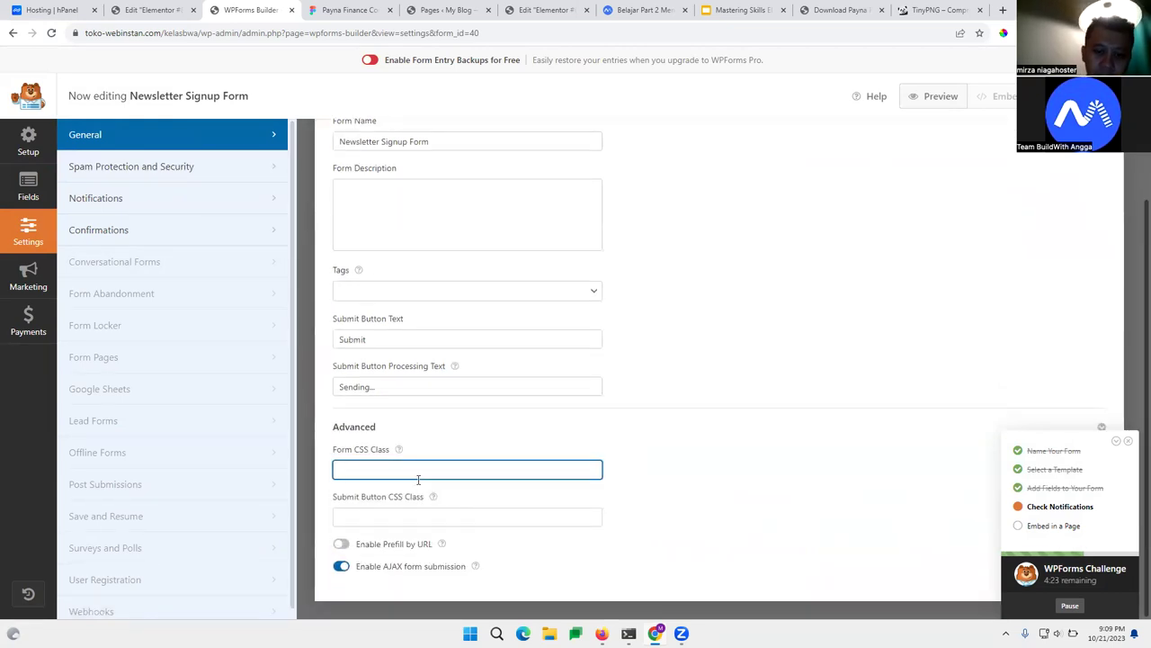
pyautogui.write('inline-fields')
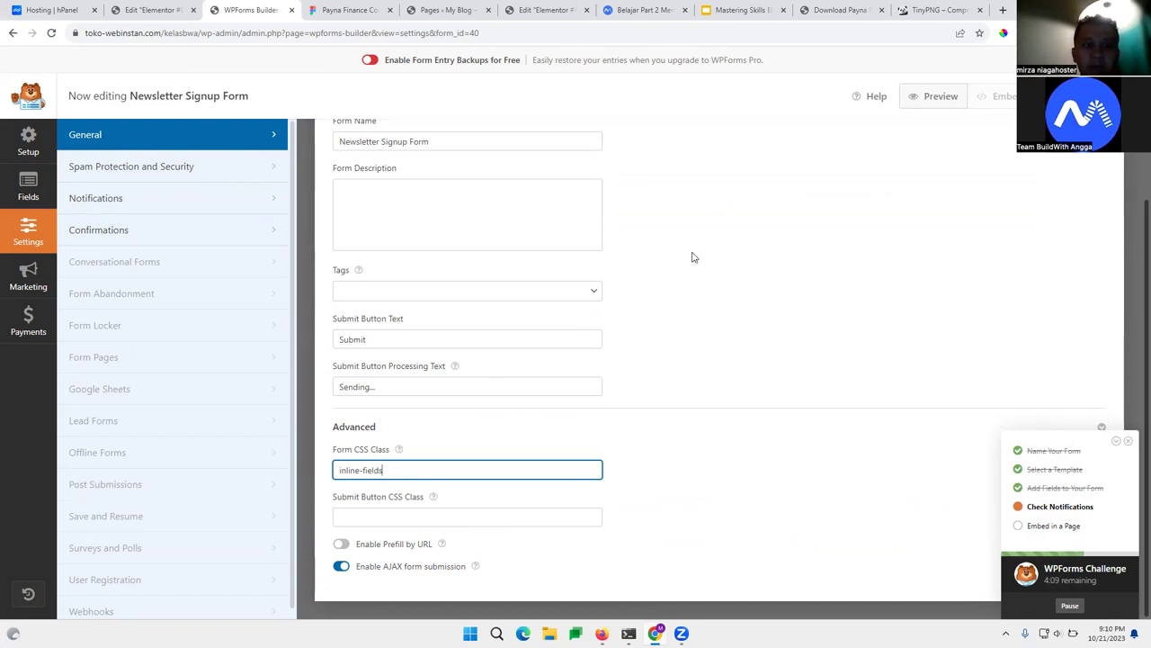
pyautogui.click(982, 111)
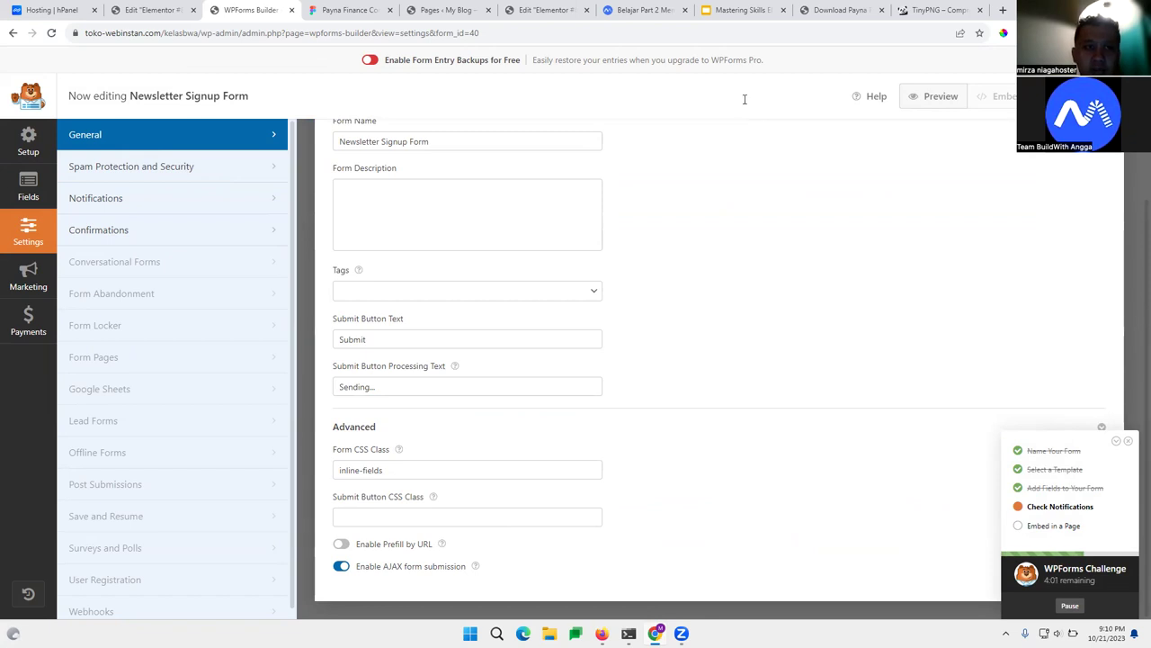
pyautogui.click(149, 10)
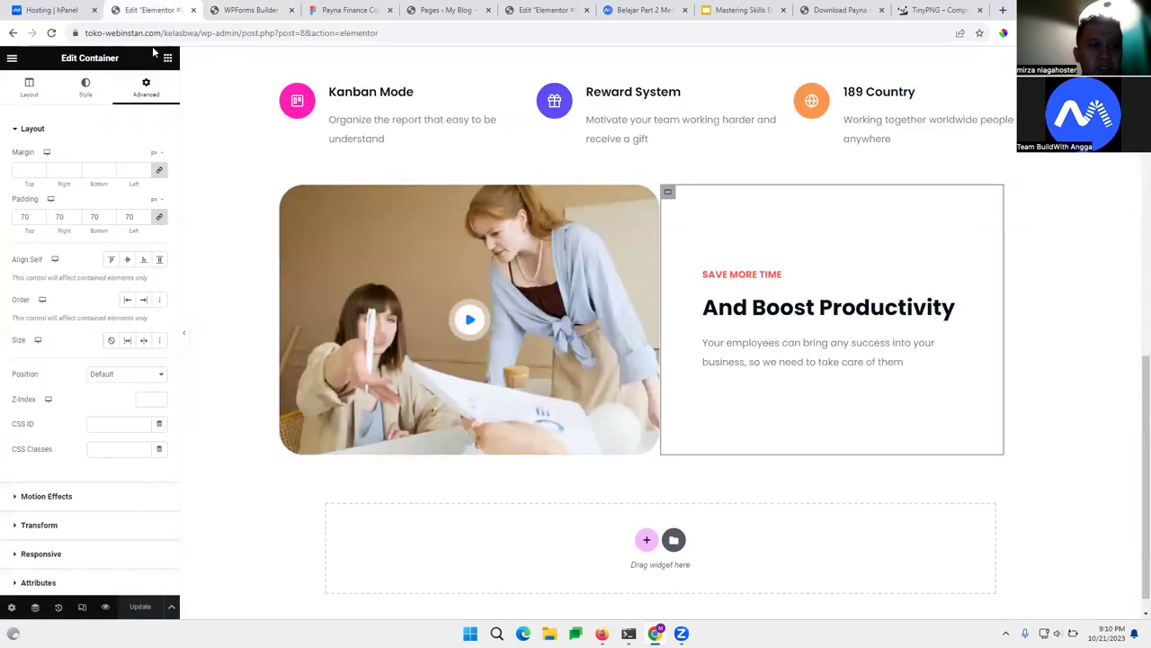
# Step: Reload Elementor and embed Newsletter Signup Form via a WPForms widget under the Boost Productivity text
pyautogui.click(51, 33)
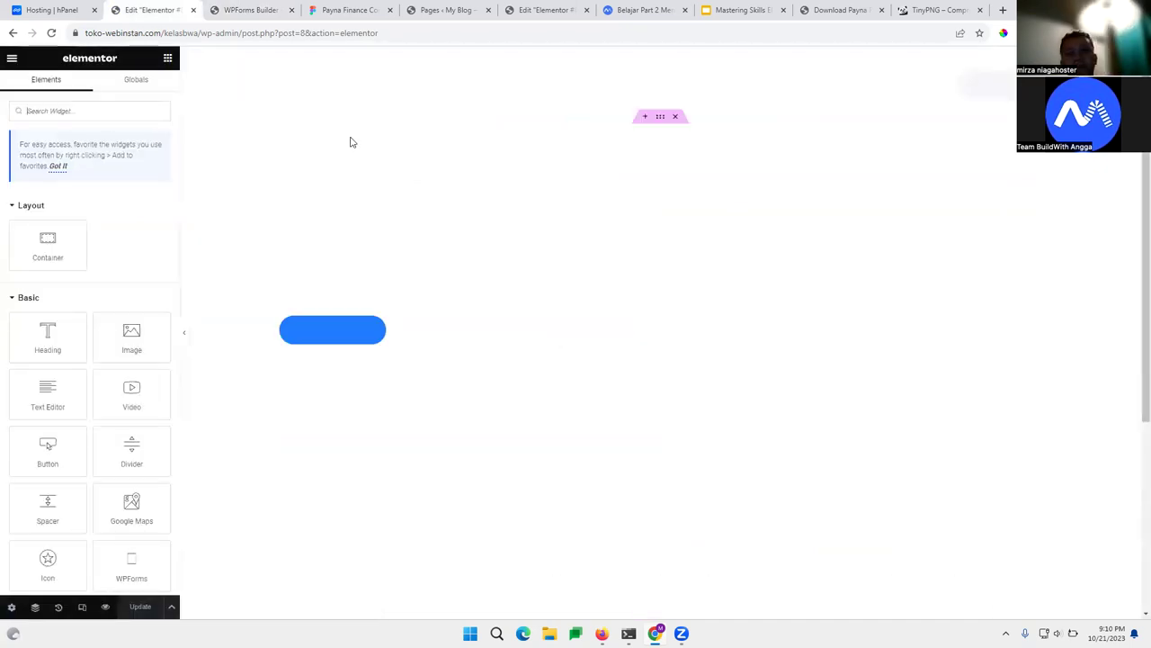
pyautogui.scroll(-10, 569, 304)
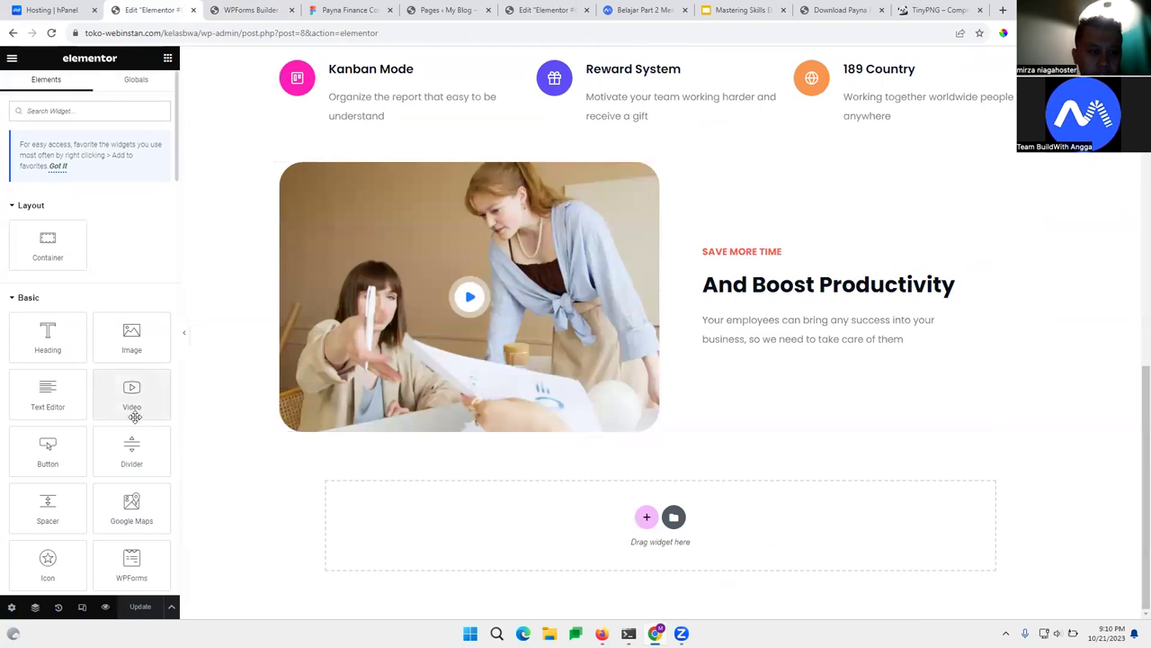
pyautogui.click(117, 119)
pyautogui.write('wp')
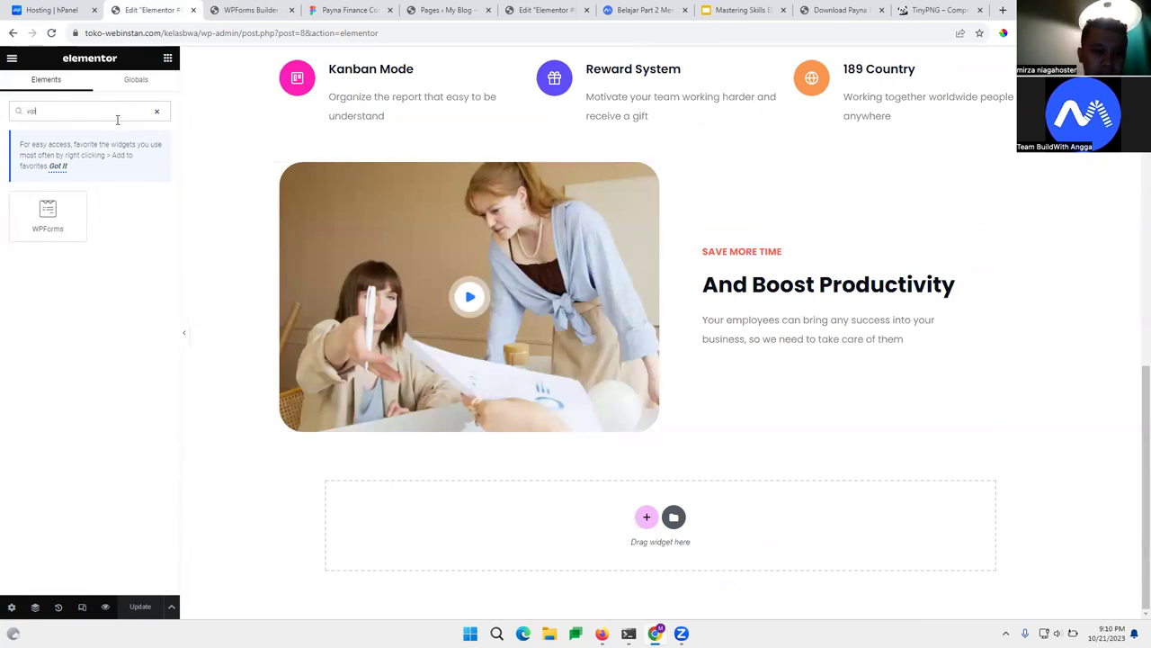
pyautogui.moveTo(47, 215); pyautogui.dragTo(792, 350)
pyautogui.click(771, 402)
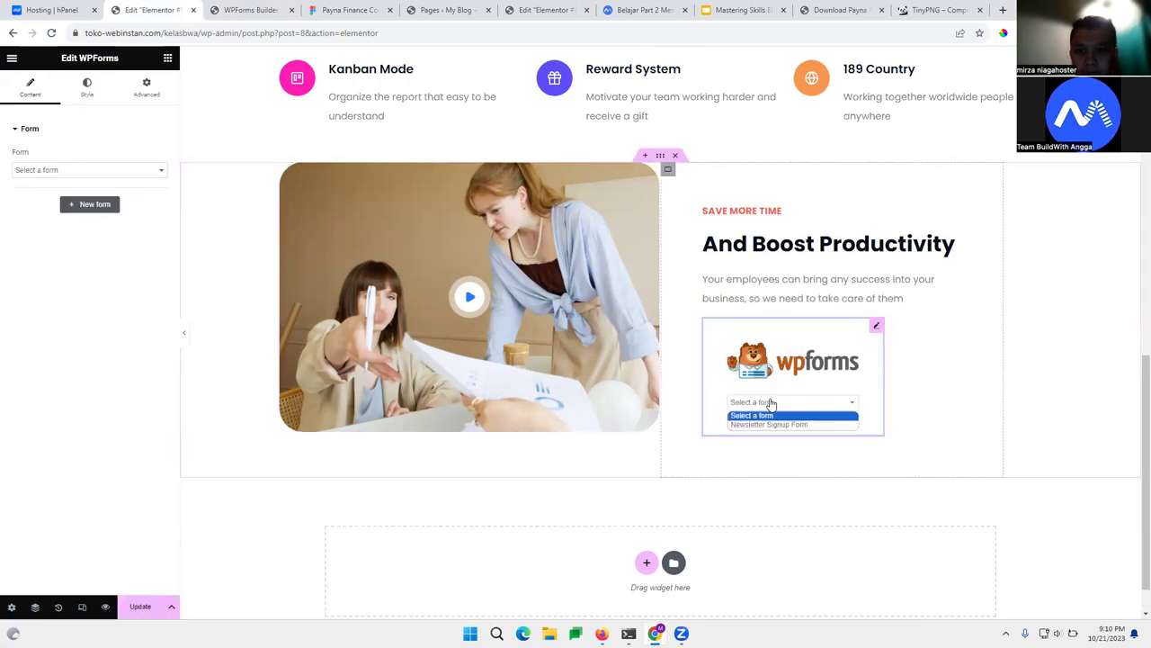
pyautogui.click(767, 425)
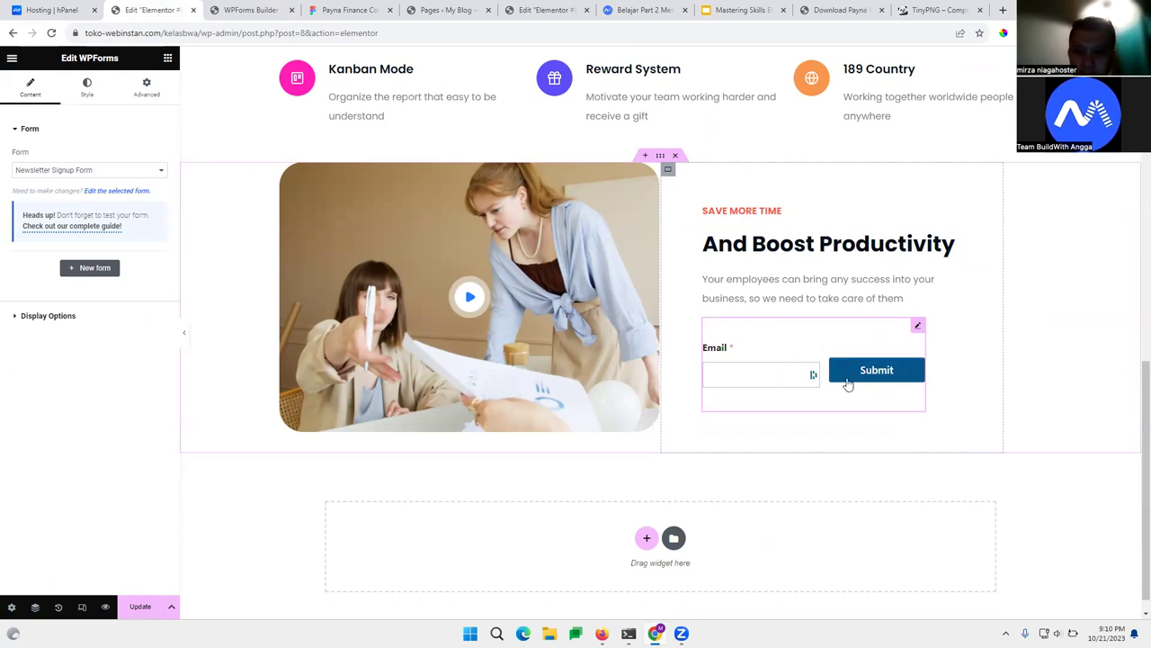
pyautogui.click(278, 9)
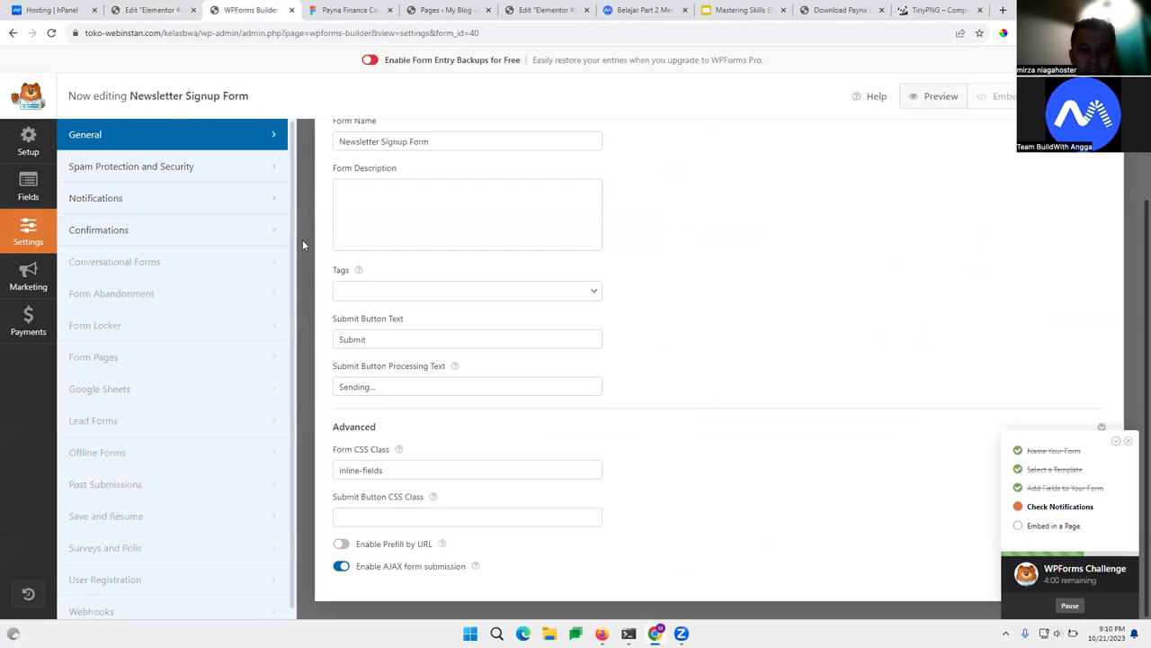
# Step: Turn on Hide Label for the Email field, then update the Elementor page
pyautogui.click(42, 186)
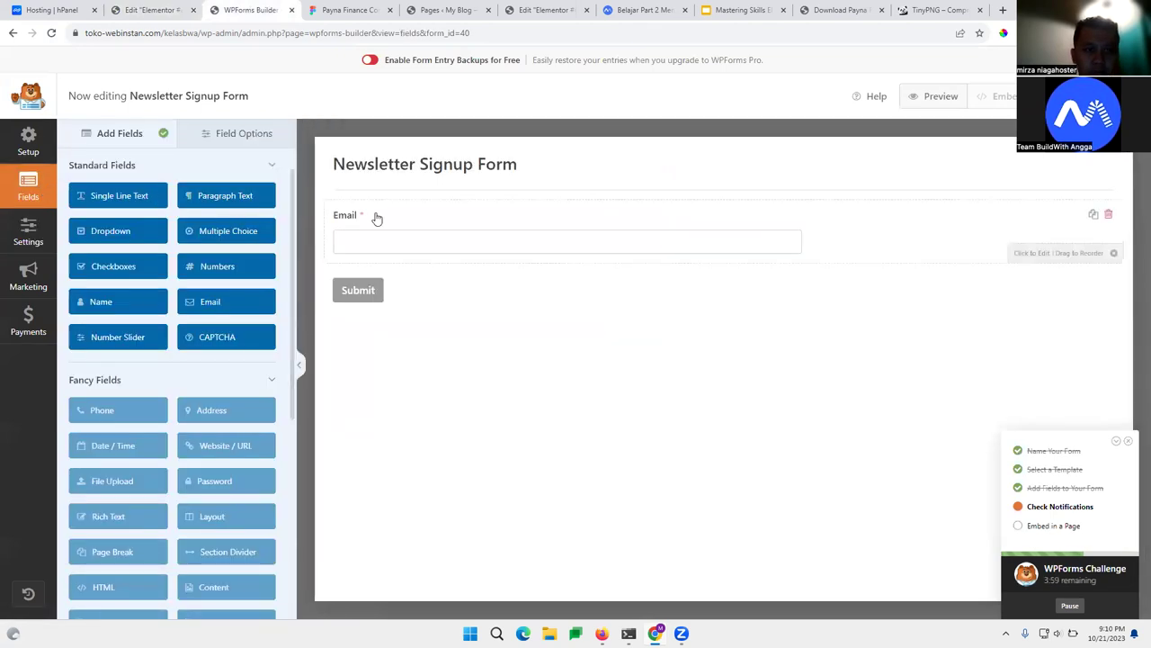
pyautogui.click(378, 218)
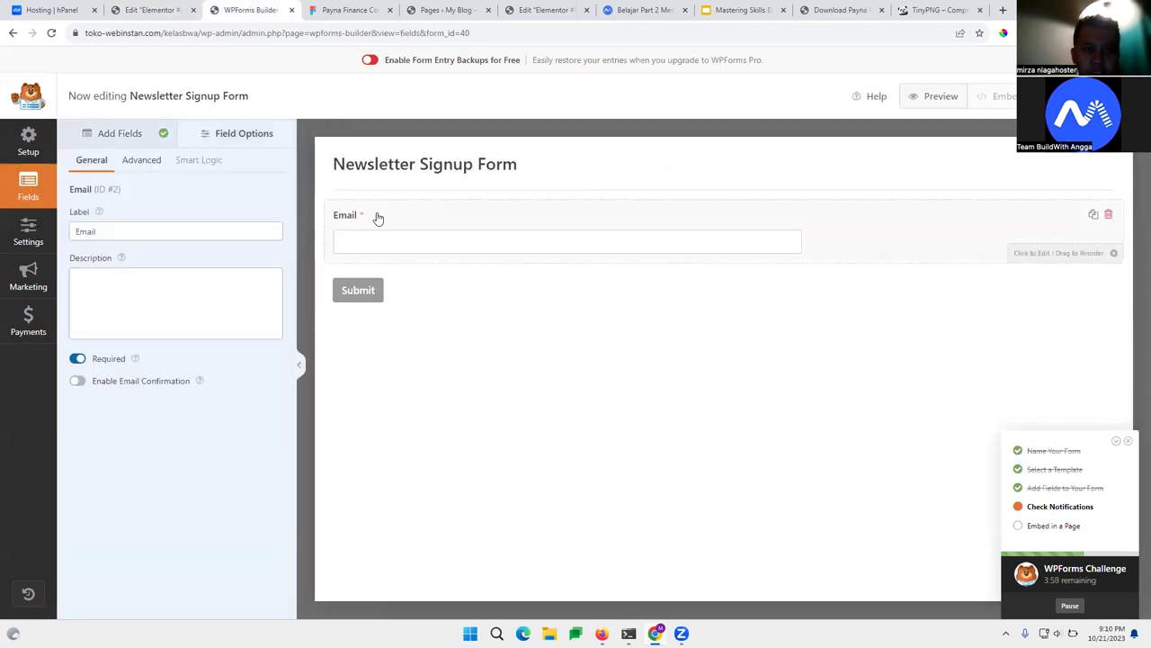
pyautogui.click(144, 163)
pyautogui.click(78, 489)
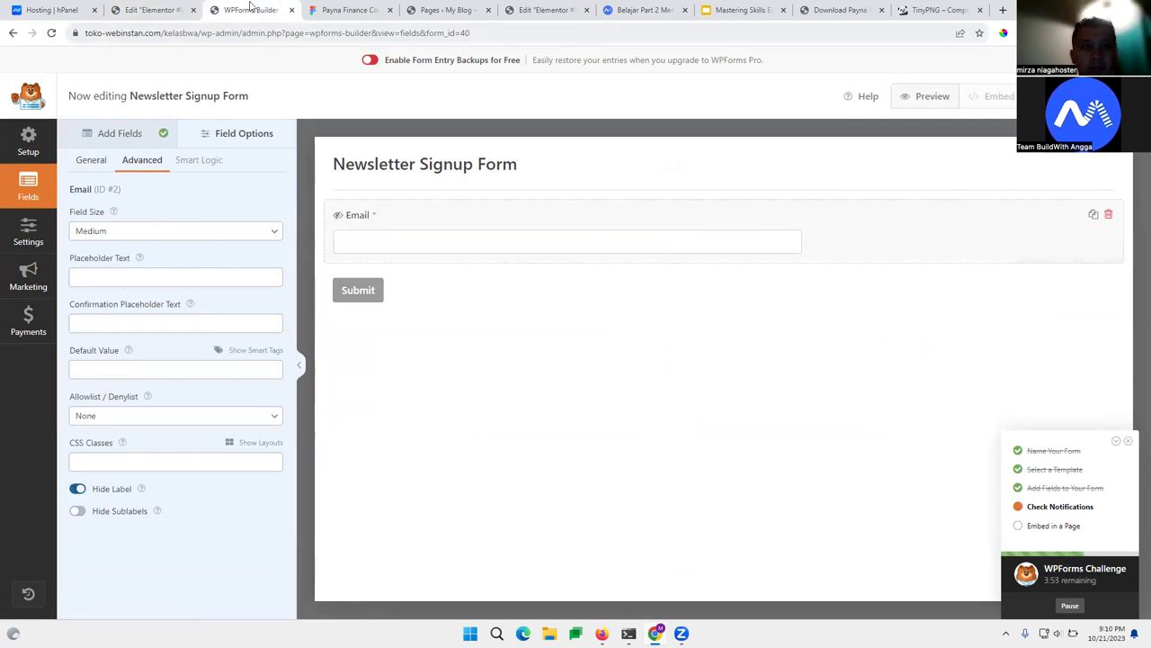
pyautogui.click(151, 10)
pyautogui.click(140, 608)
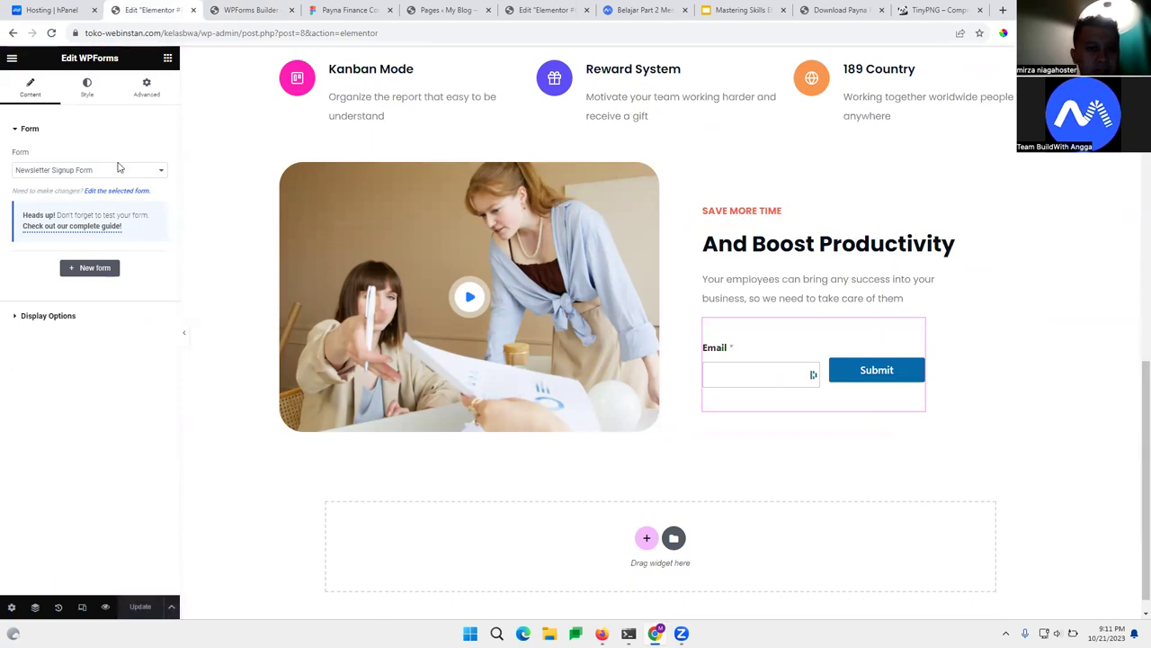
# Step: Reload the editor, select the WPForms widget and open Preview Changes in a new tab
pyautogui.click(51, 34)
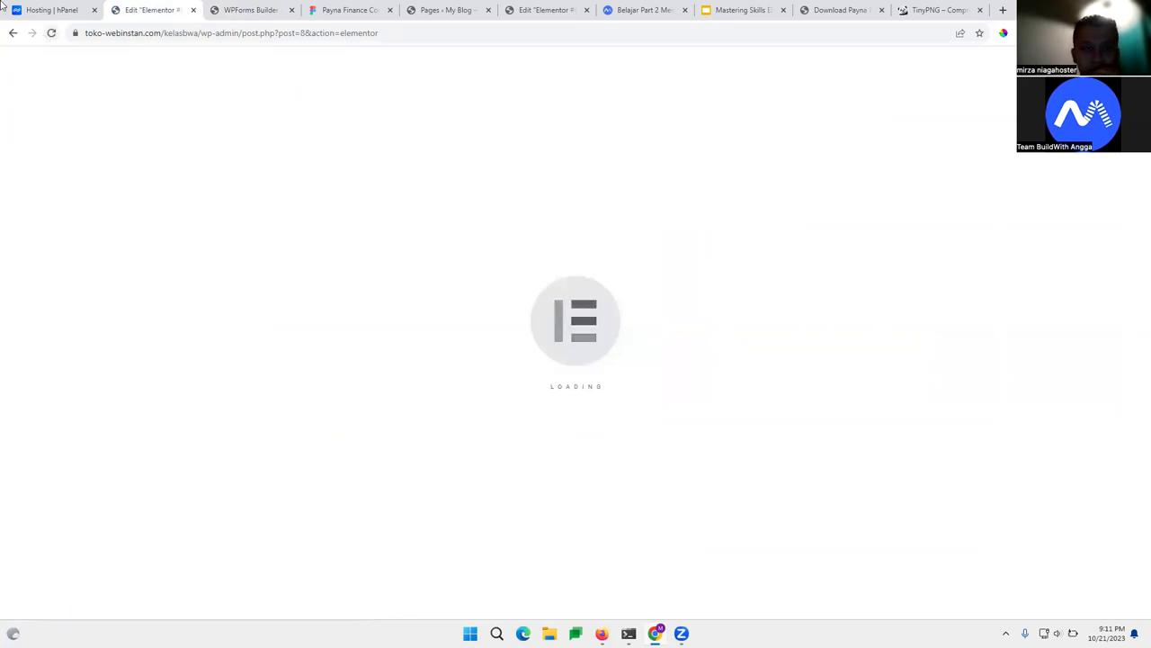
pyautogui.scroll(-15, 614, 342)
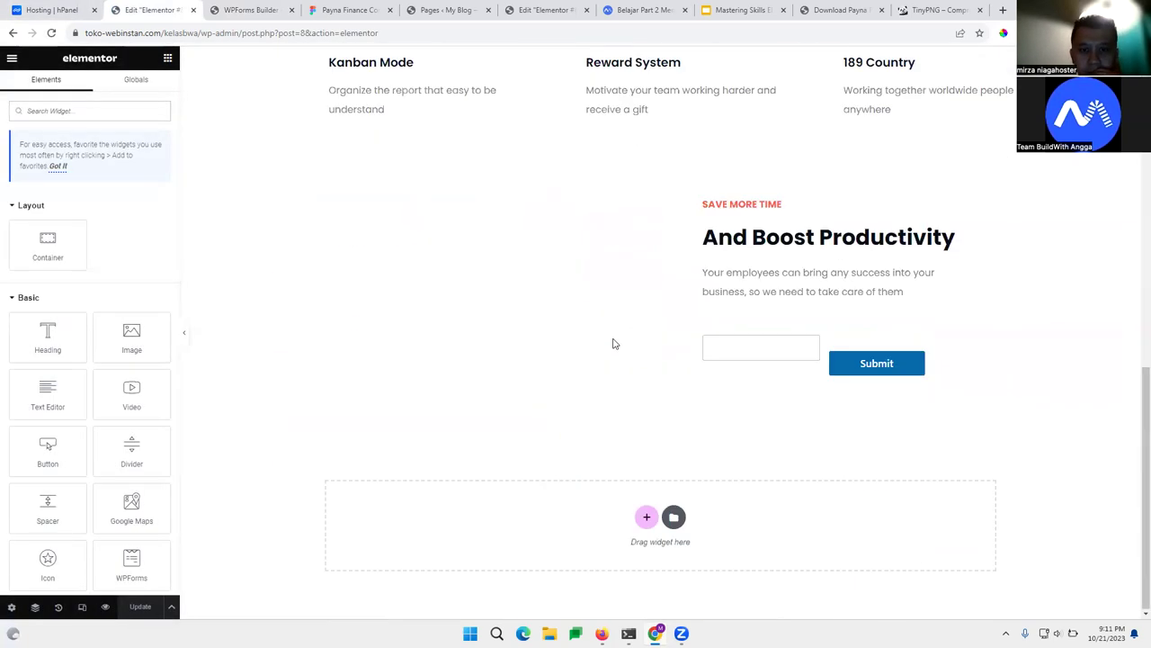
pyautogui.scroll(15, 615, 344)
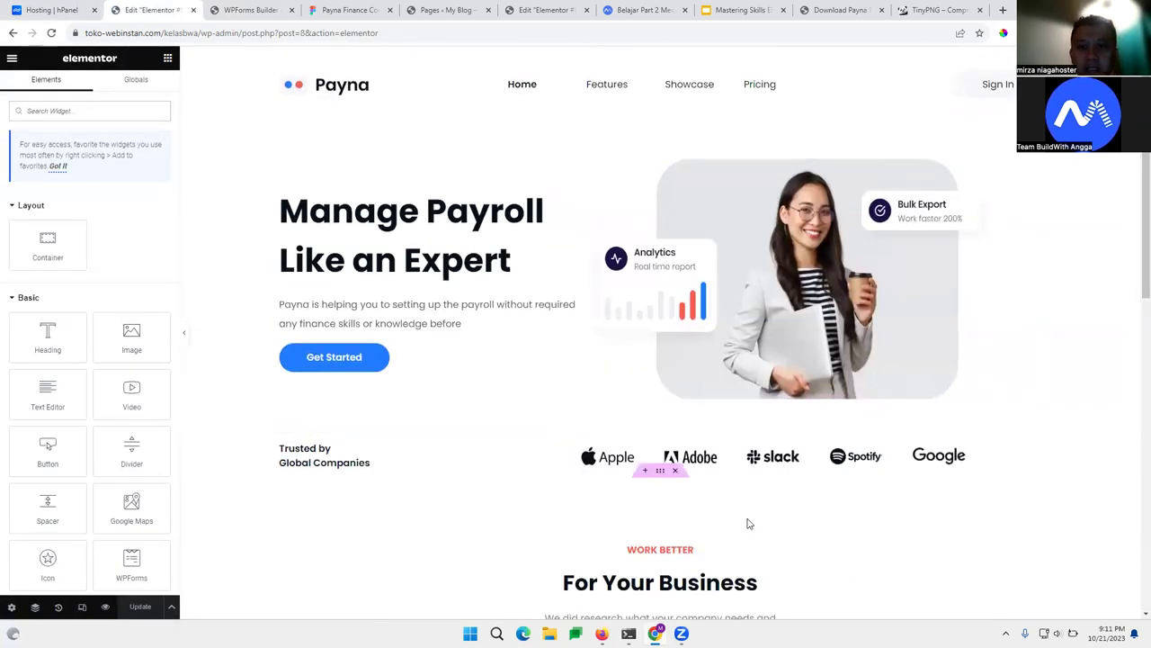
pyautogui.scroll(-7, 750, 521)
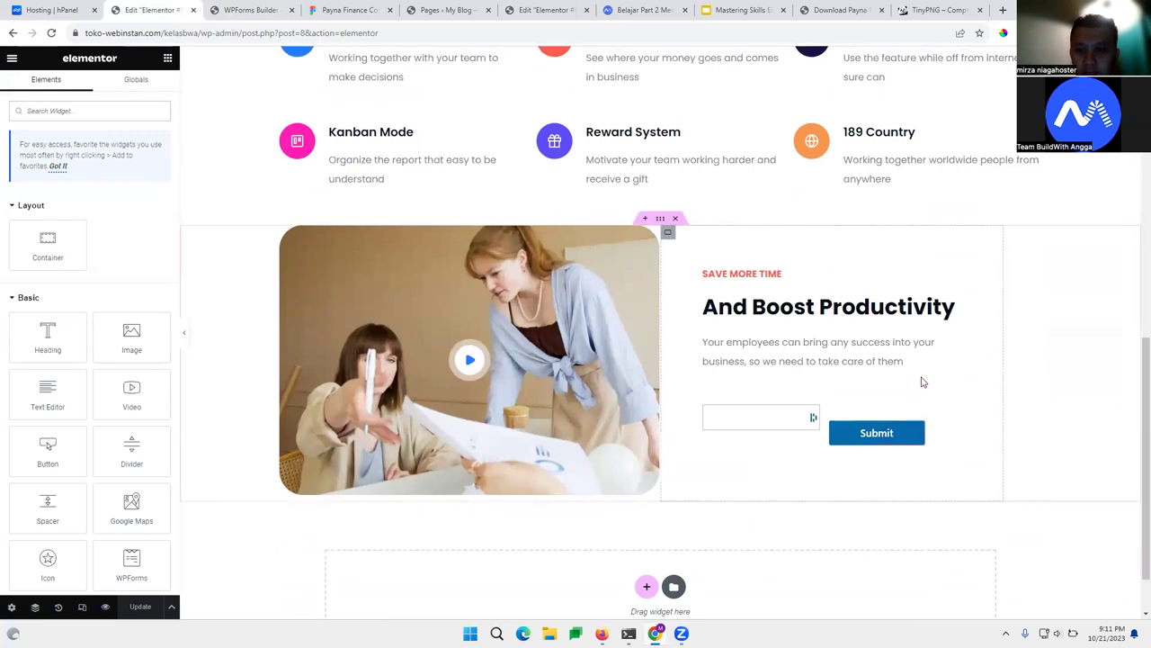
pyautogui.click(918, 388)
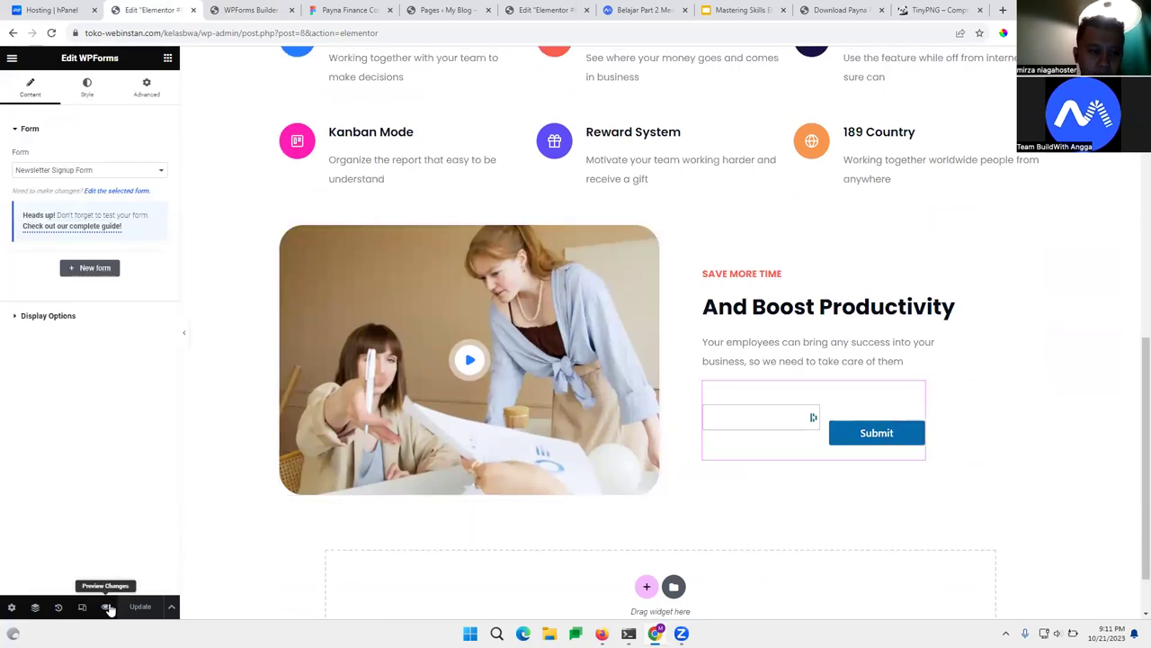
pyautogui.click(105, 607)
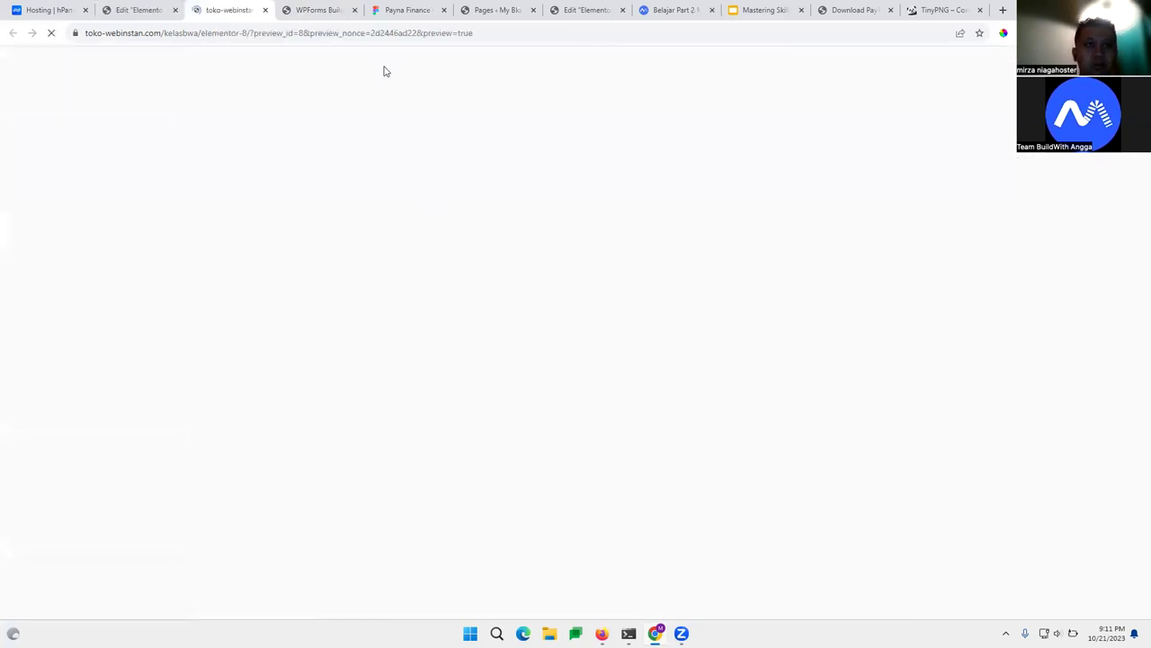
pyautogui.scroll(-6, 558, 308)
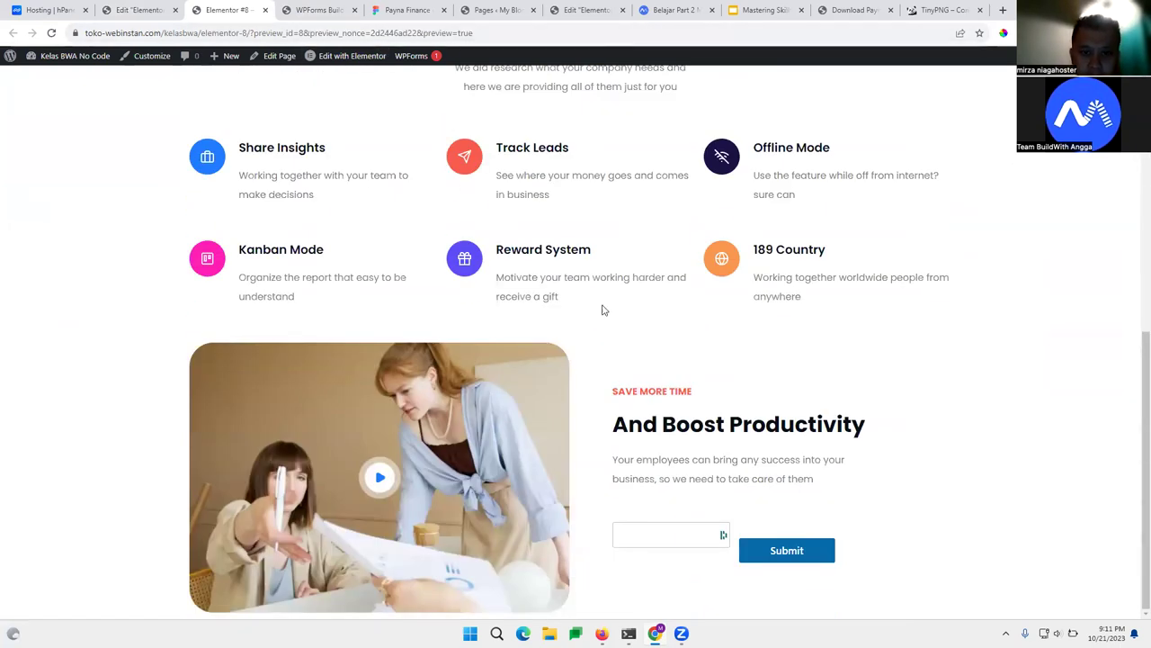
# Step: Inspect the form's Submit button element in Chrome DevTools
pyautogui.rightClick(688, 389)
pyautogui.click(727, 381)
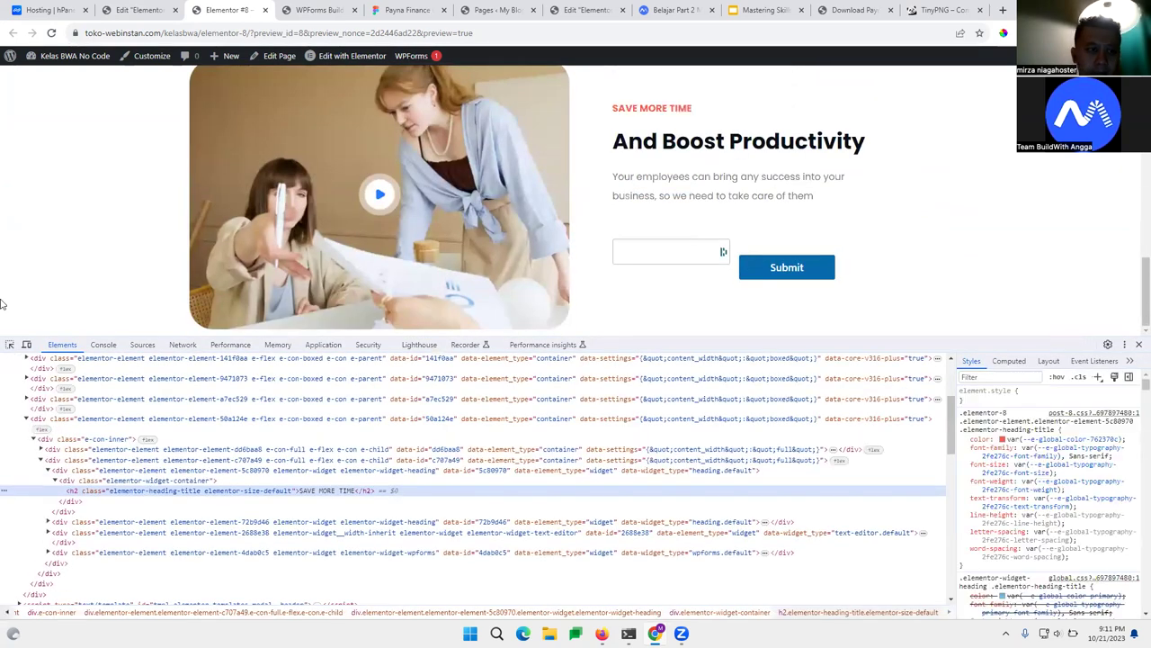
pyautogui.click(10, 344)
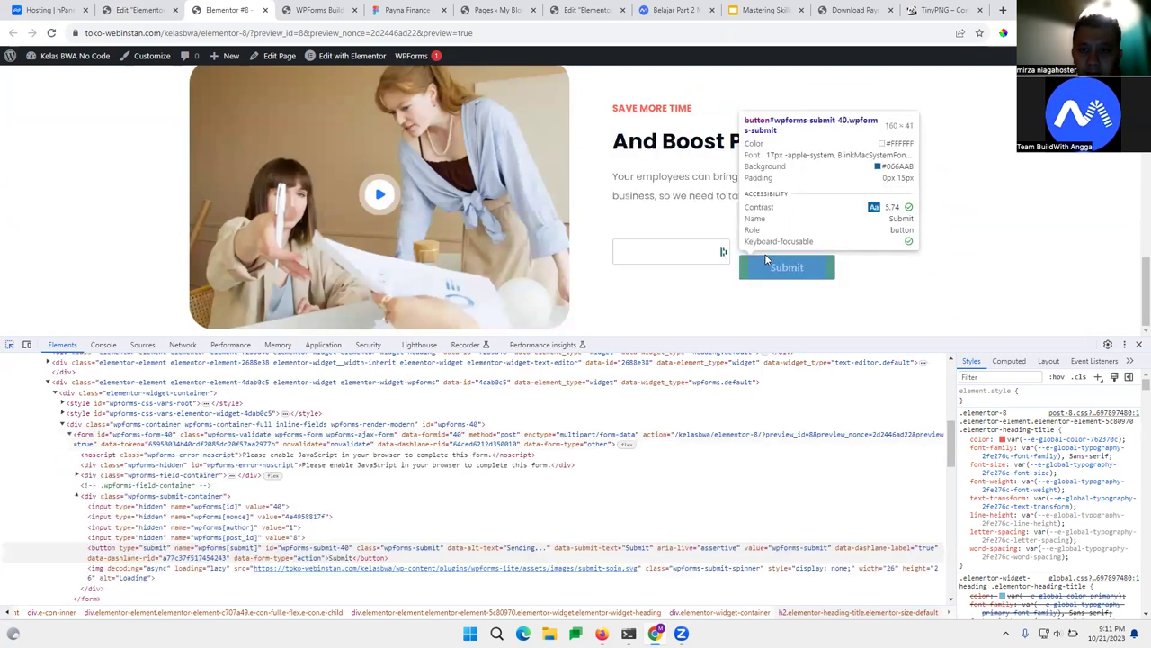
pyautogui.click(781, 263)
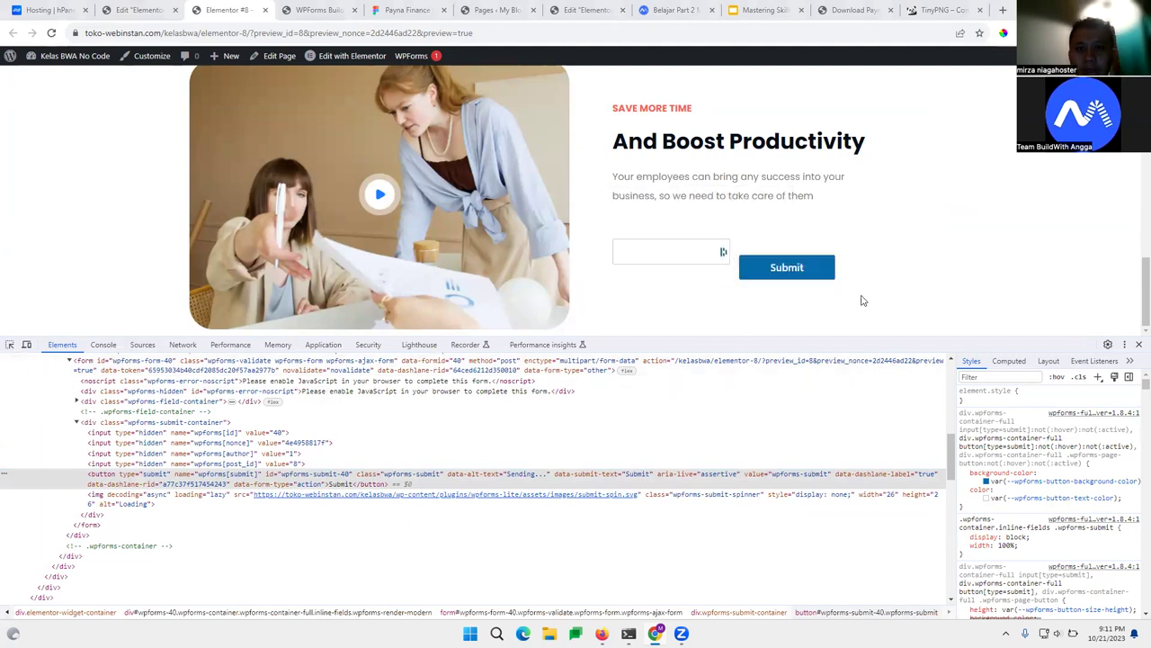
pyautogui.rightClick(774, 229)
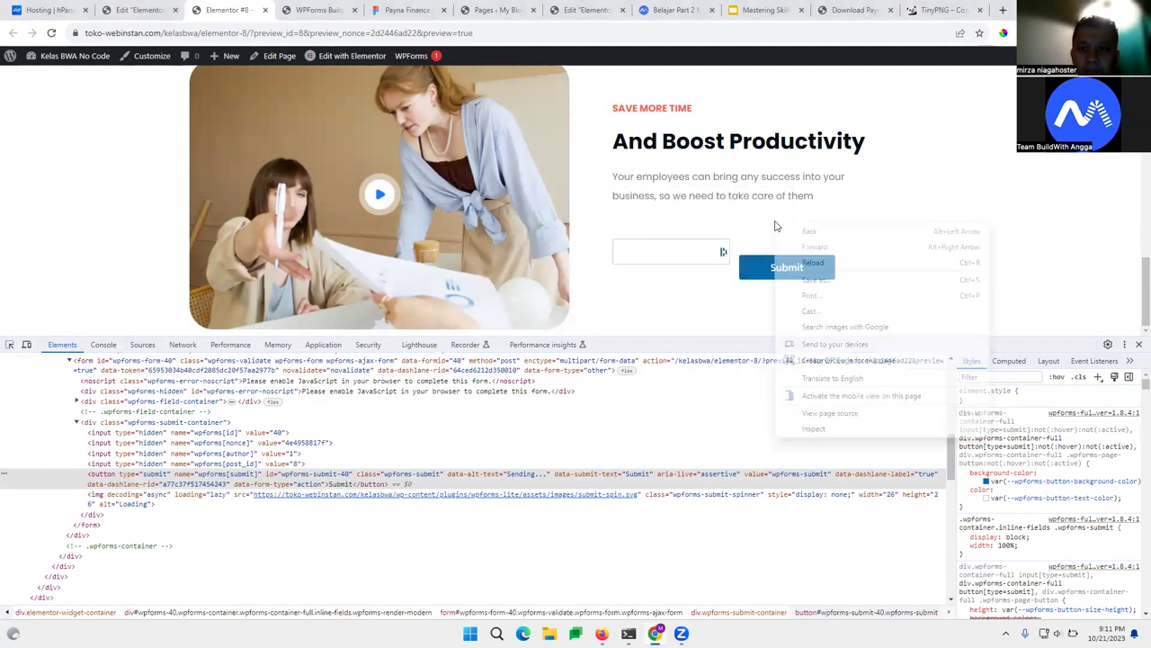
pyautogui.click(841, 428)
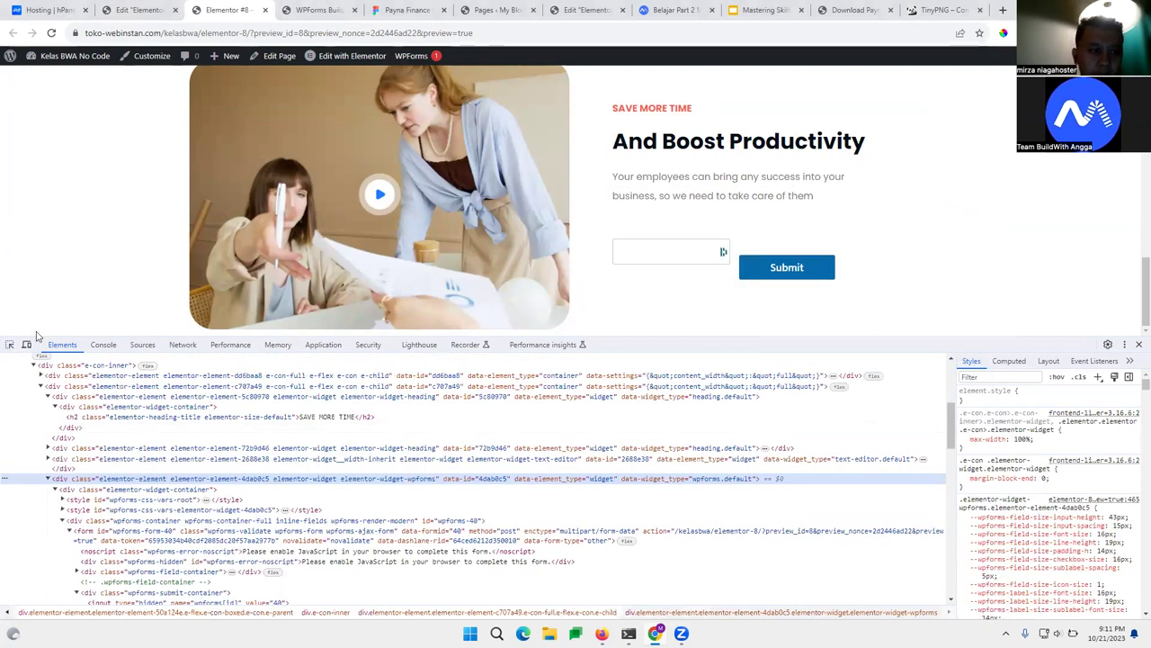
pyautogui.click(10, 347)
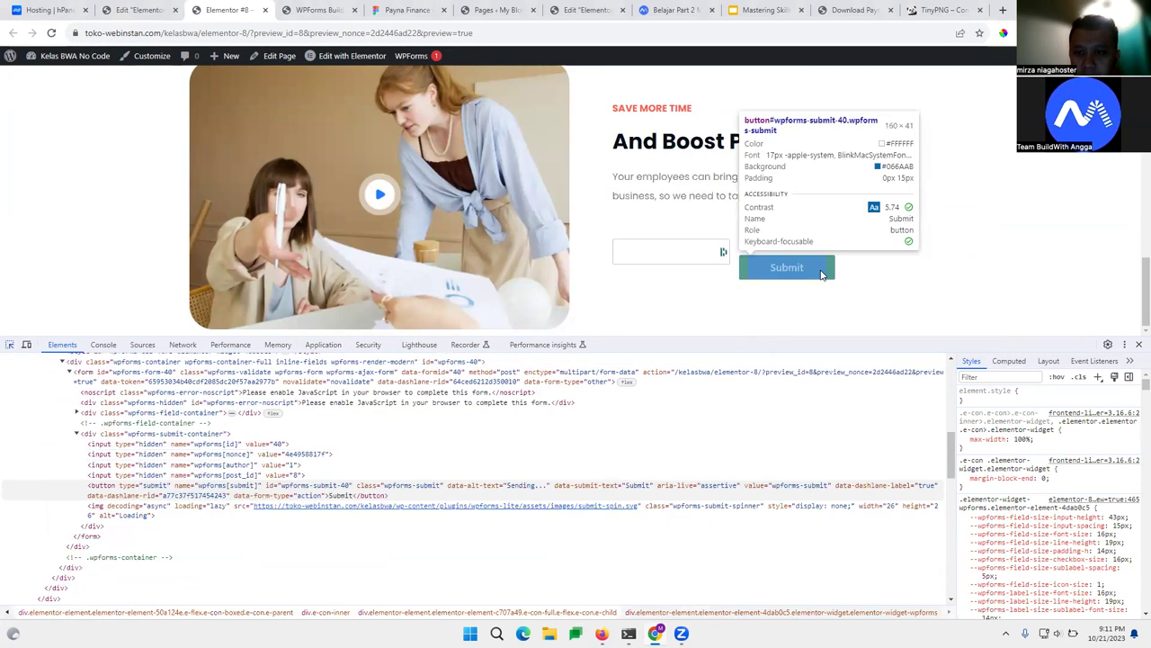
pyautogui.click(820, 274)
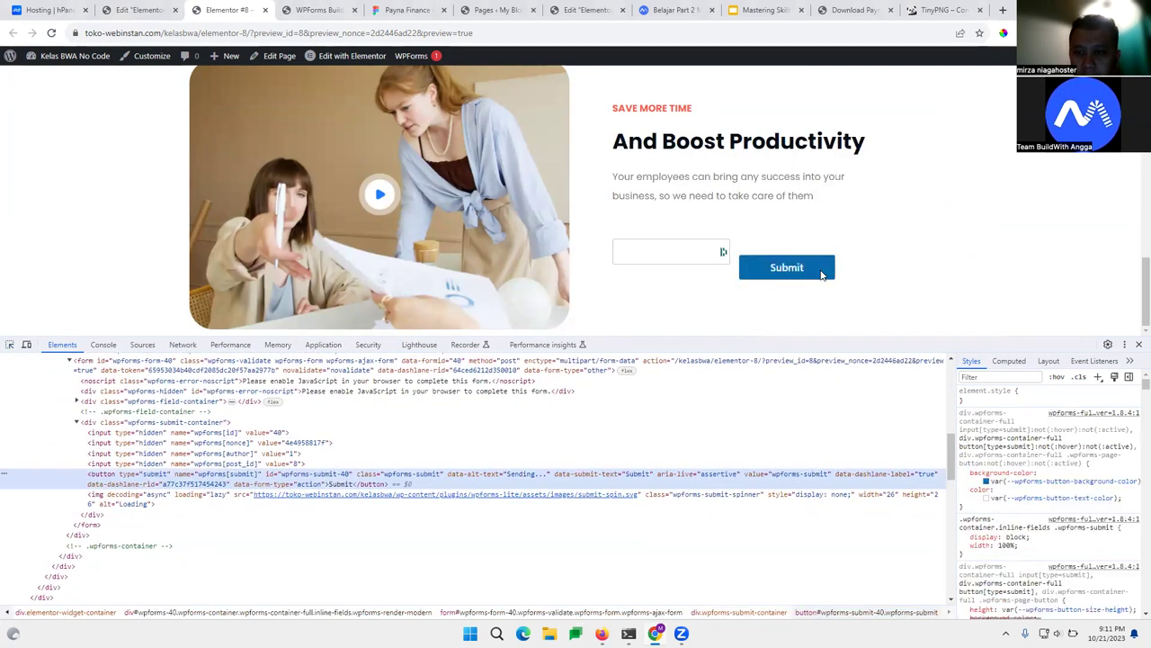
# Step: Add a new style rule for the Submit button with a negative margin-top
pyautogui.click(1098, 377)
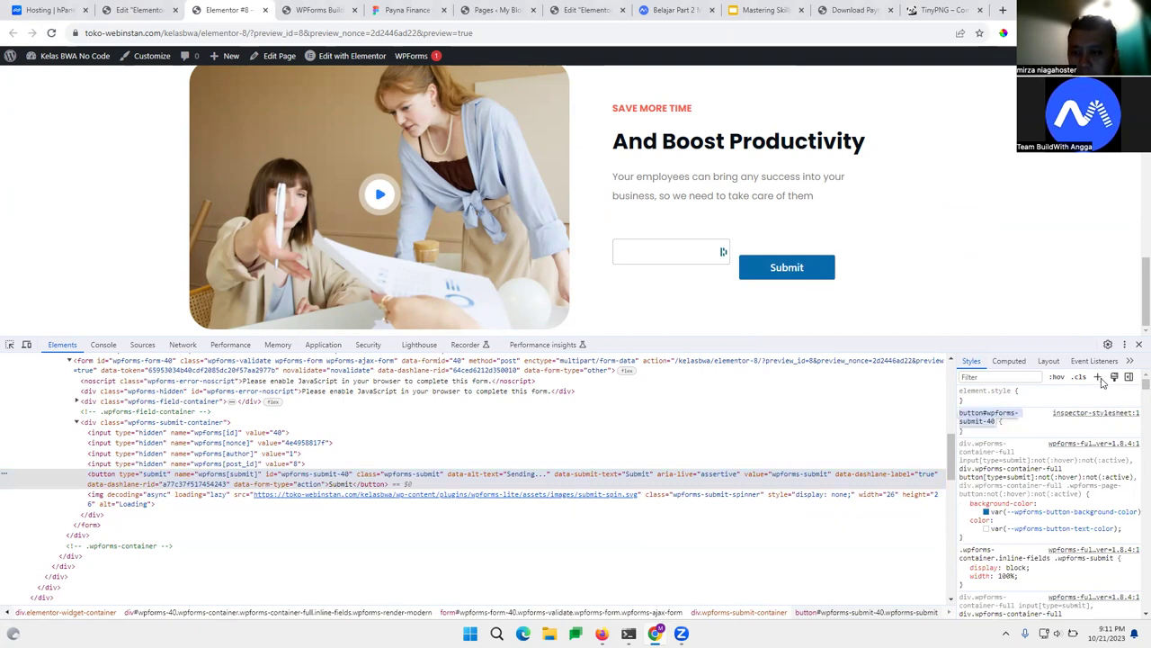
pyautogui.click(1024, 429)
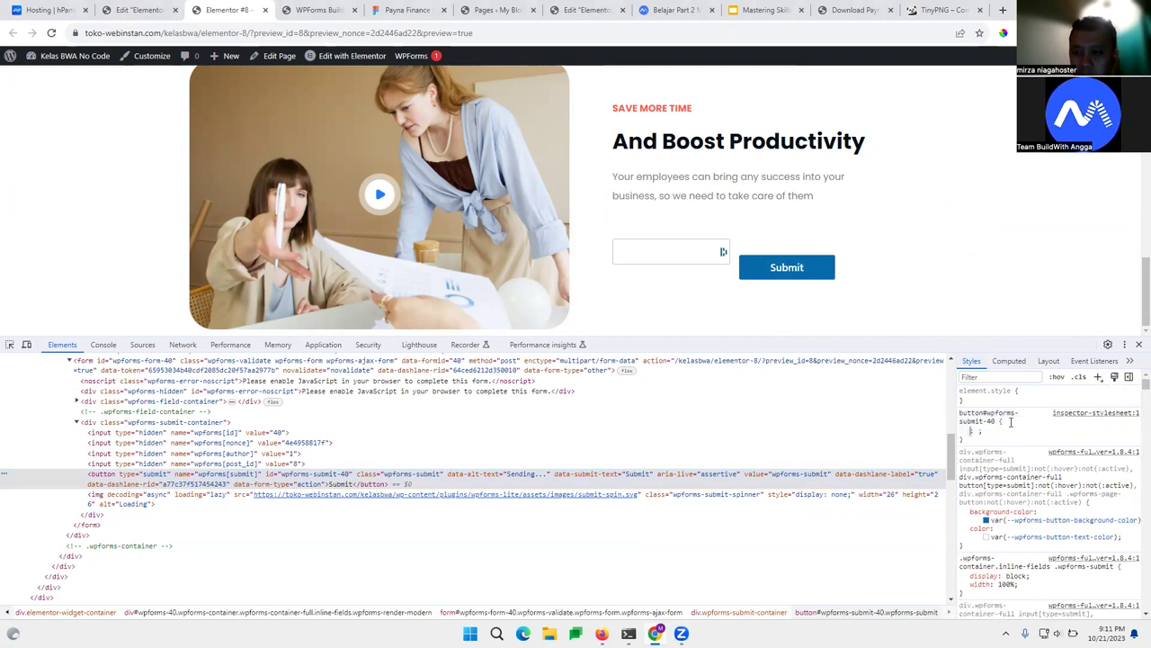
pyautogui.write('top')
pyautogui.press('Tab')
pyautogui.write('0')
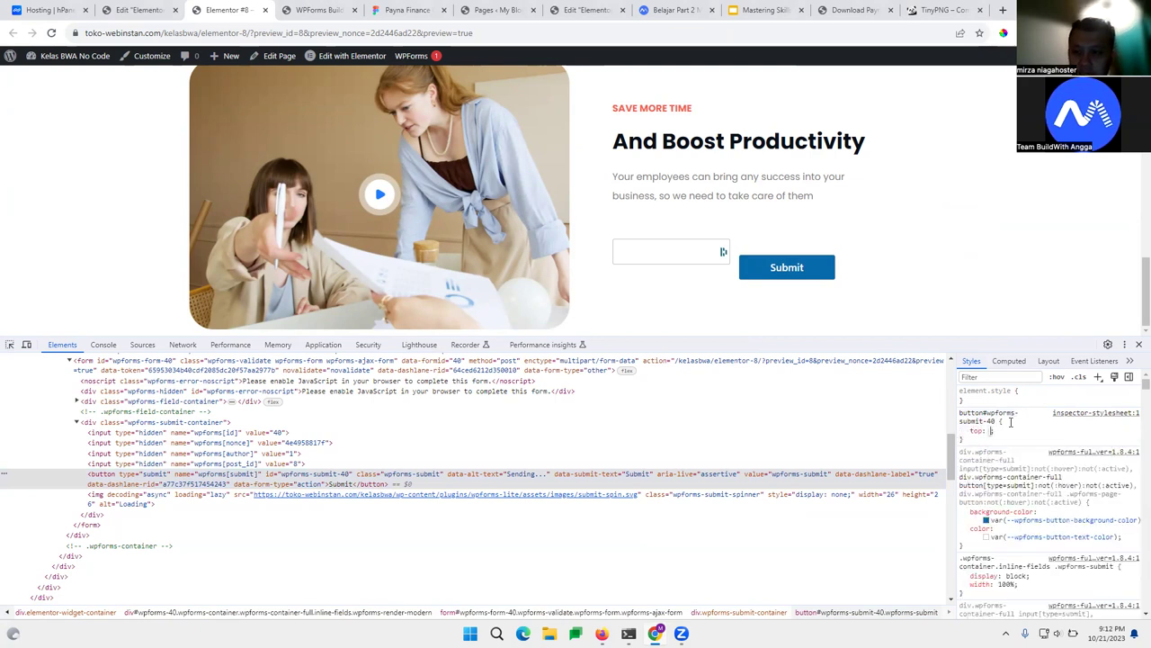
pyautogui.write('mar')
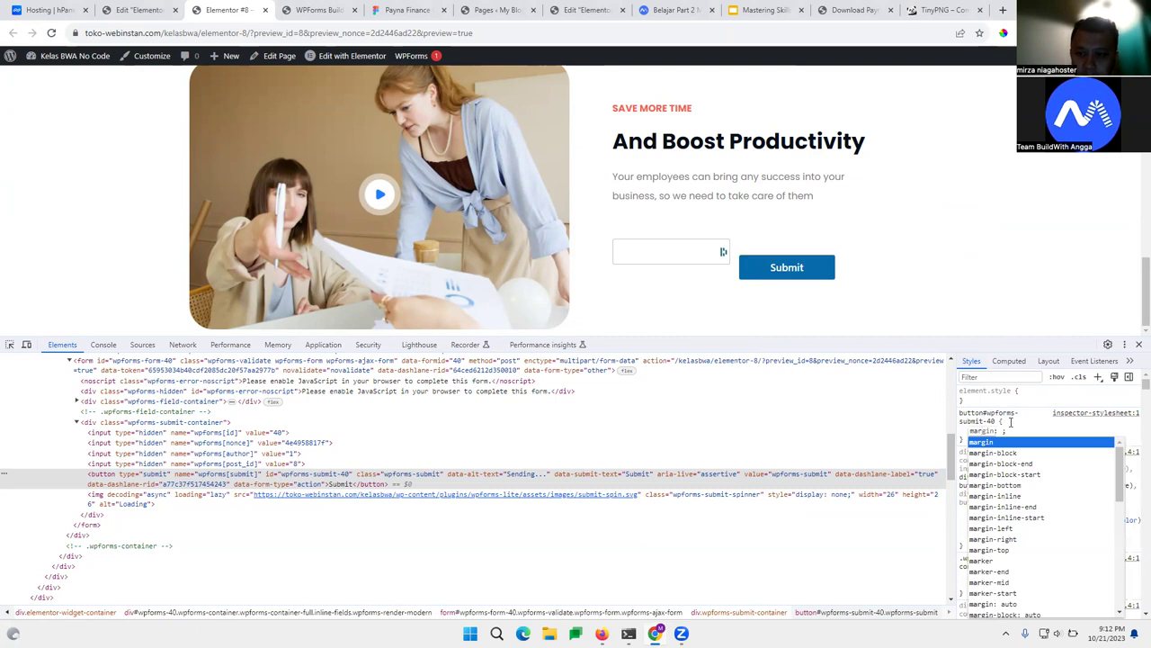
pyautogui.write('gin-top')
pyautogui.press('Tab')
pyautogui.write('0px')
pyautogui.hotkey('shift', 'Down')
pyautogui.hotkey('shift', 'Down')
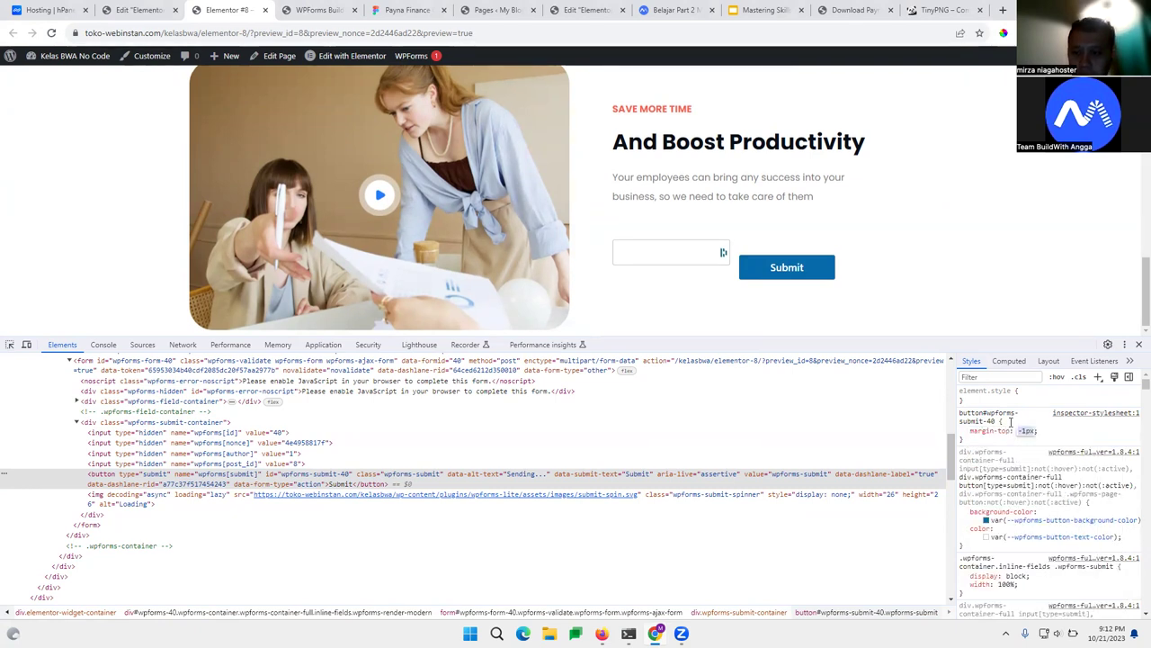
pyautogui.press('Down')
pyautogui.press('Down')
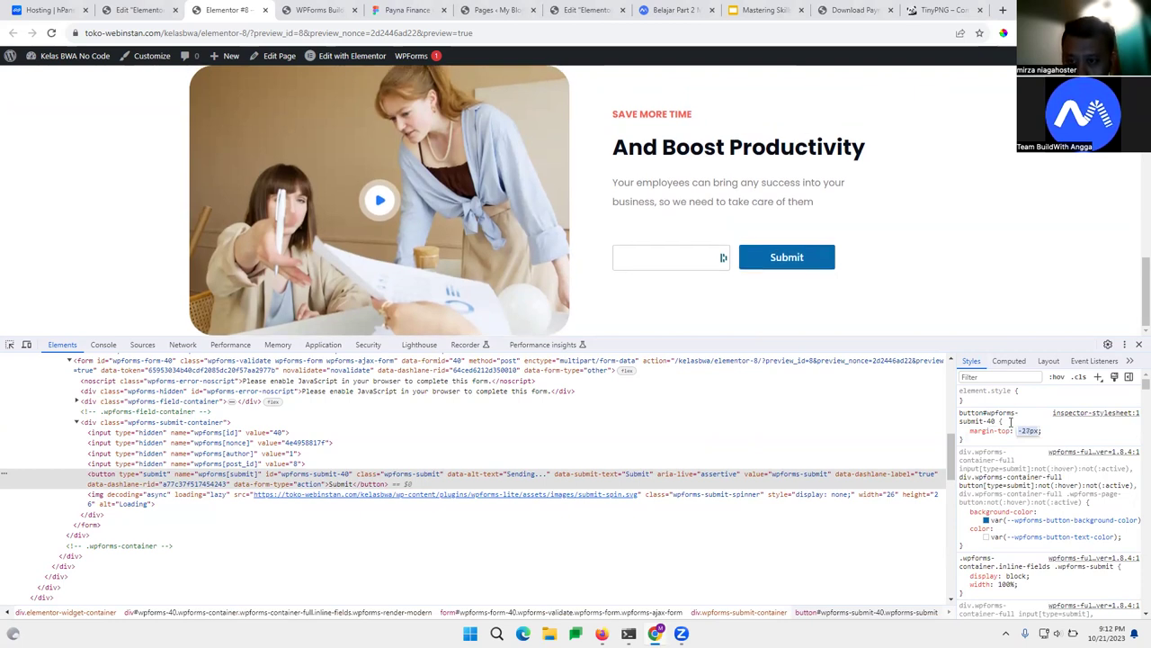
pyautogui.press('Return')
# Step: Add margin-left -36px and fine-tune margin-top to -26px
pyautogui.write('margin')
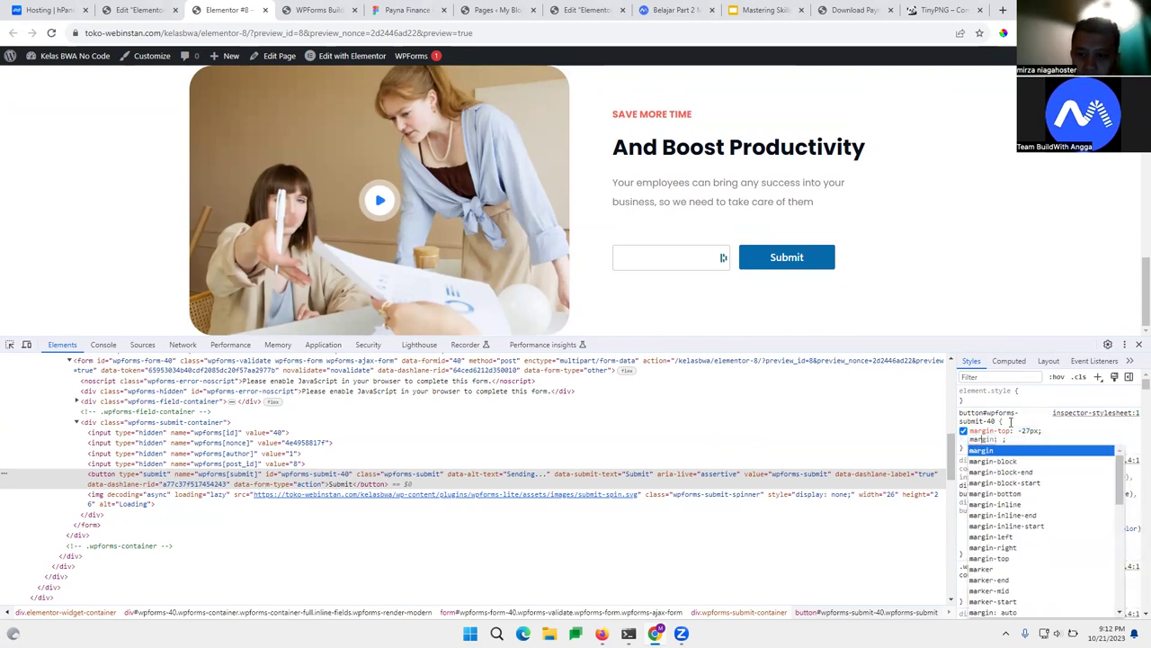
pyautogui.press('Tab')
pyautogui.write('-left')
pyautogui.press('Tab')
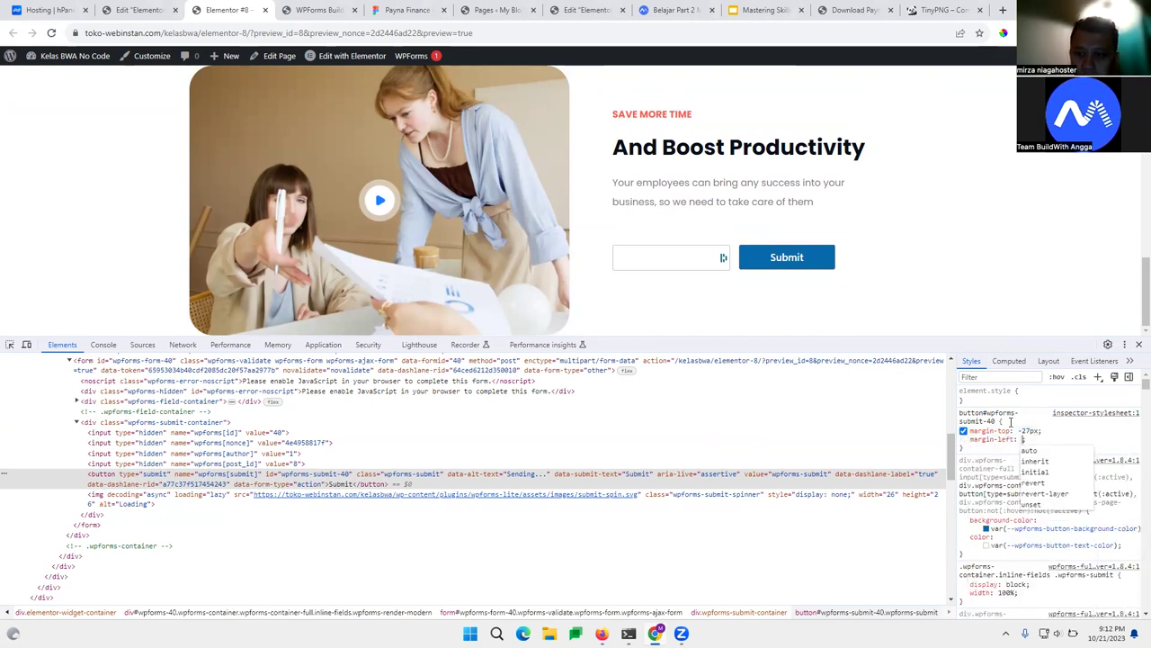
pyautogui.write('-1px')
pyautogui.press('Down')
pyautogui.press('Down')
pyautogui.press('Down')
pyautogui.press('Down')
pyautogui.press('Down')
pyautogui.press('Down')
pyautogui.press('Down')
pyautogui.press('Down')
pyautogui.press('Down')
pyautogui.press('Down')
pyautogui.press('Down')
pyautogui.press('Down')
pyautogui.press('Down')
pyautogui.press('Down')
pyautogui.press('Down')
pyautogui.press('Down')
pyautogui.press('Down')
pyautogui.press('Down')
pyautogui.press('Down')
pyautogui.press('Down')
pyautogui.press('Down')
pyautogui.press('Down')
pyautogui.press('Down')
pyautogui.press('Down')
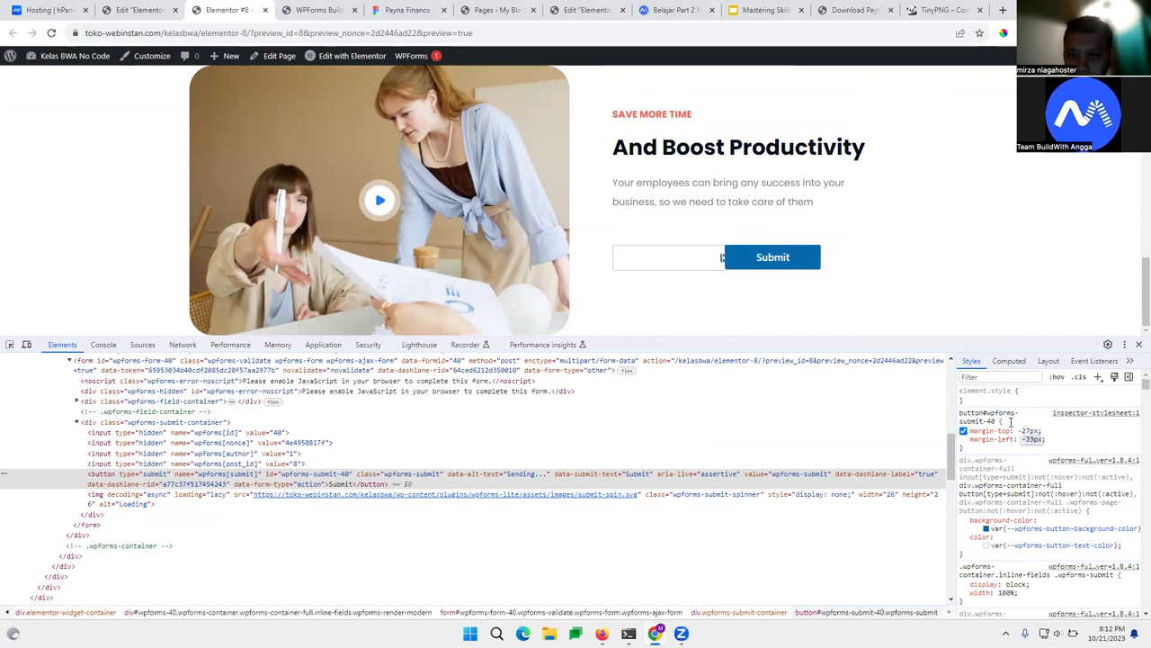
pyautogui.press('Up')
pyautogui.click(1033, 430)
pyautogui.press('Up')
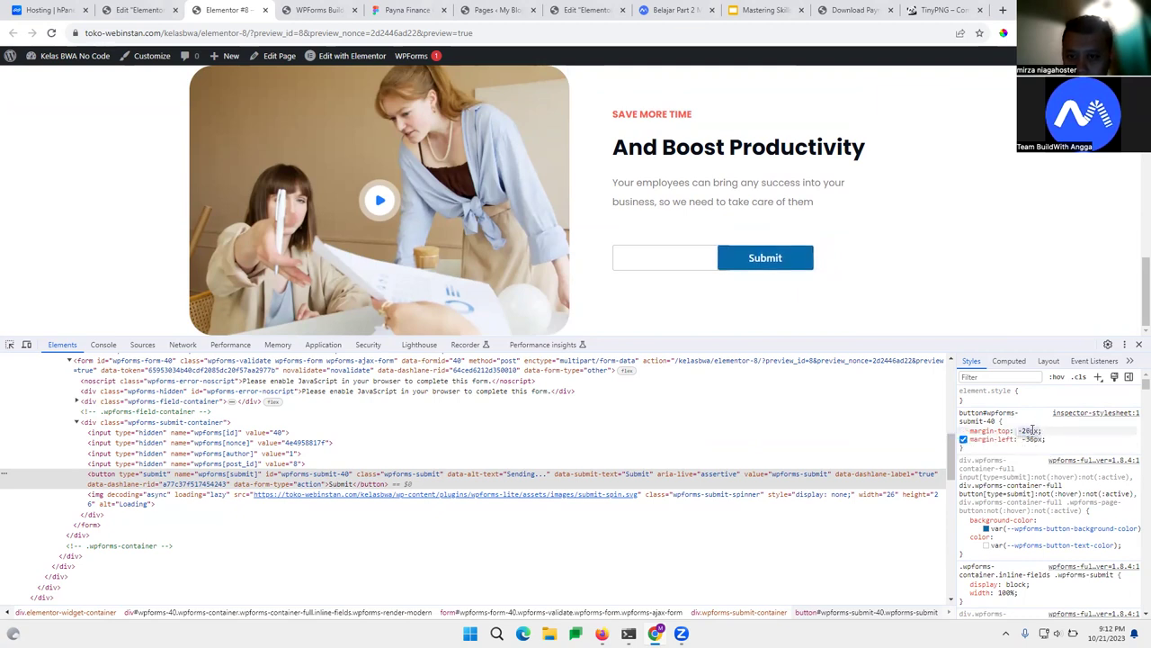
pyautogui.click(1060, 444)
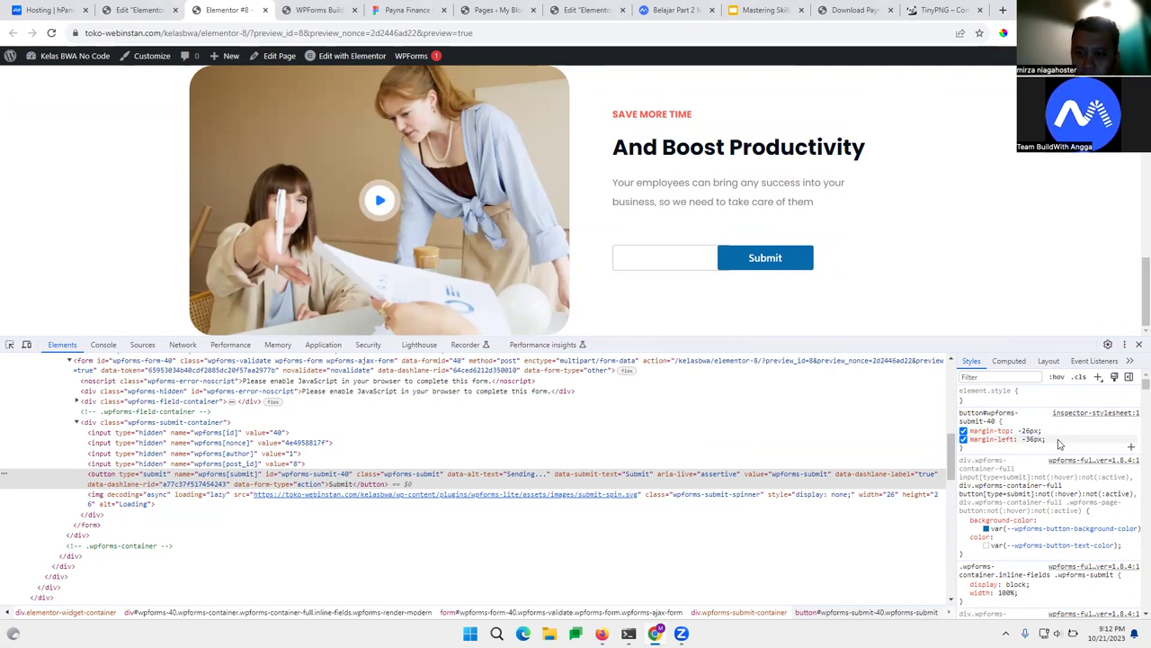
# Step: Add a border: 1px solid blue !important declaration to the Submit button rule
pyautogui.click(1058, 444)
pyautogui.write('border-co')
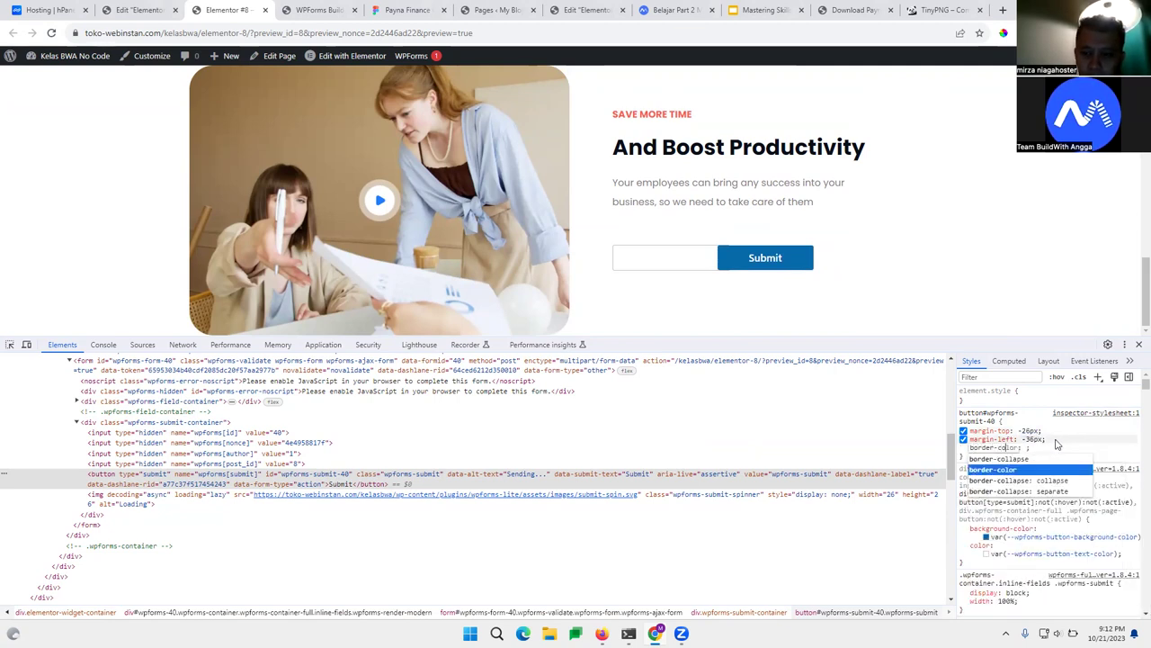
pyautogui.press('Tab')
pyautogui.write('1d')
pyautogui.write(' solid')
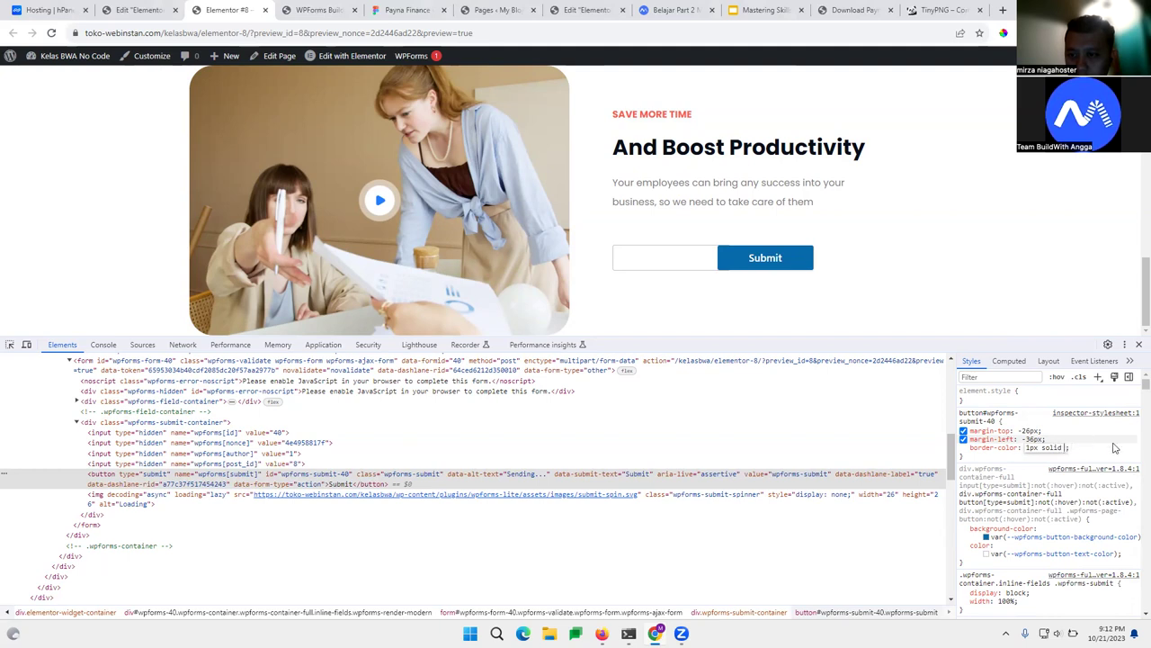
pyautogui.write(' blue')
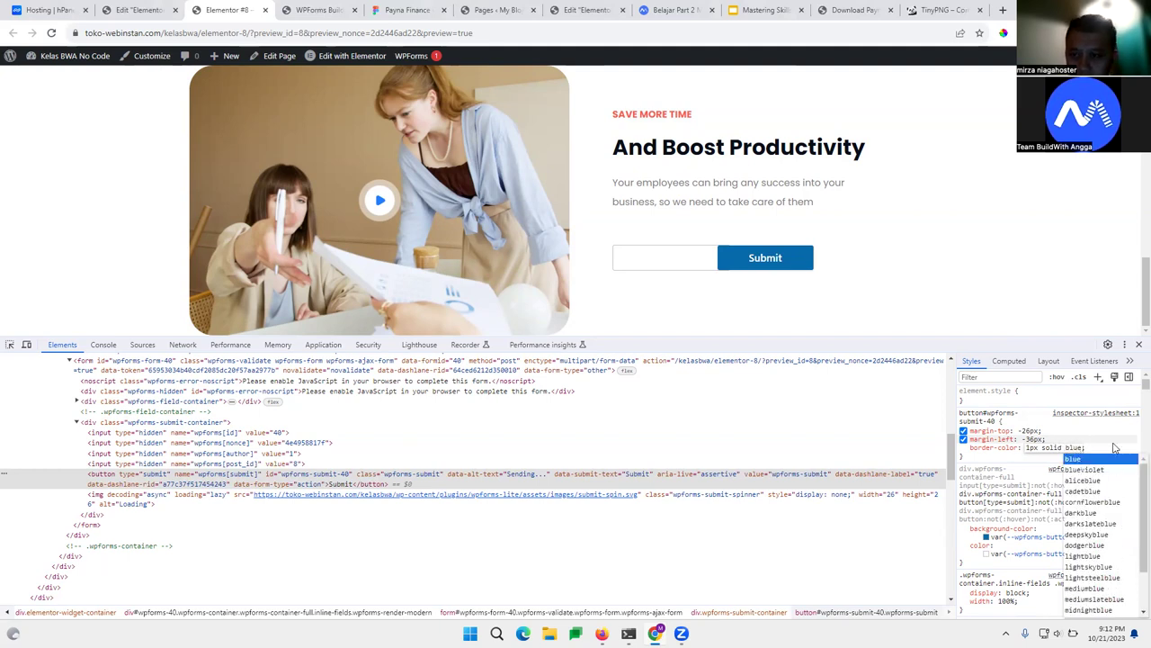
pyautogui.write('!important')
pyautogui.press('Return')
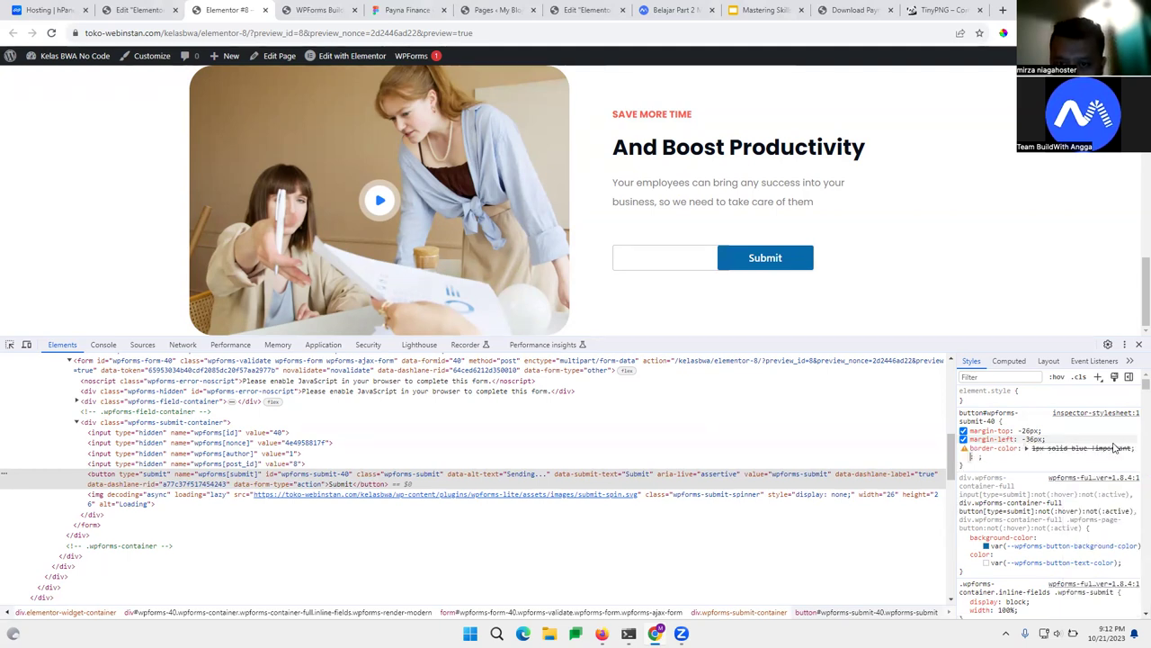
pyautogui.click(963, 448)
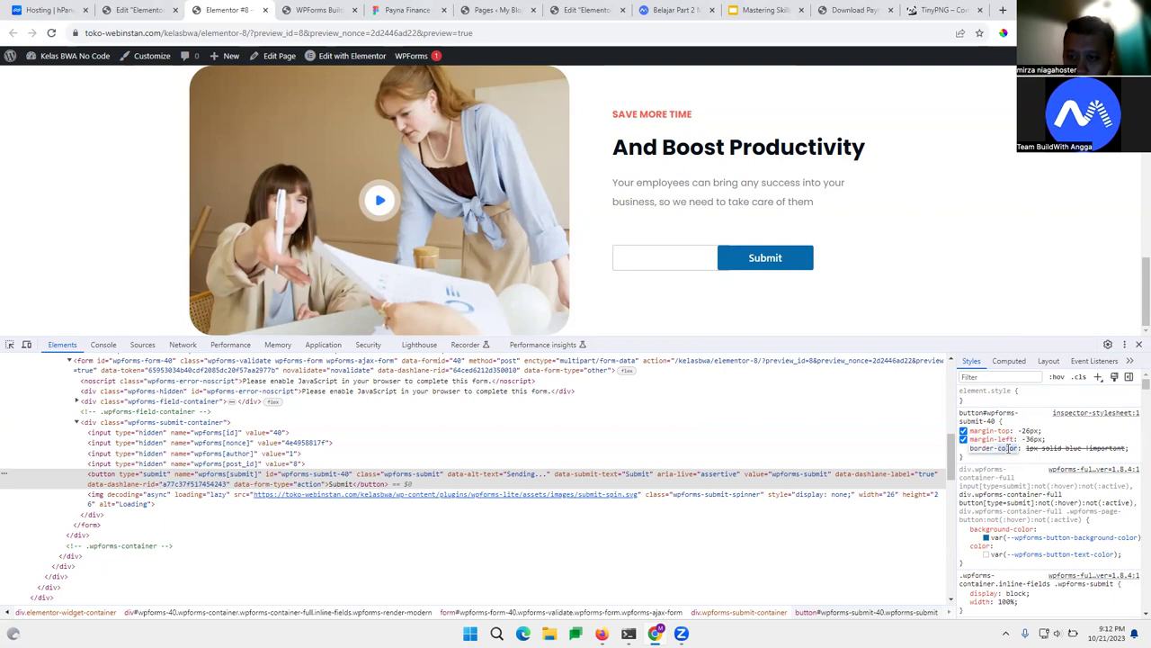
pyautogui.click(999, 447)
pyautogui.write('border')
pyautogui.press('Return')
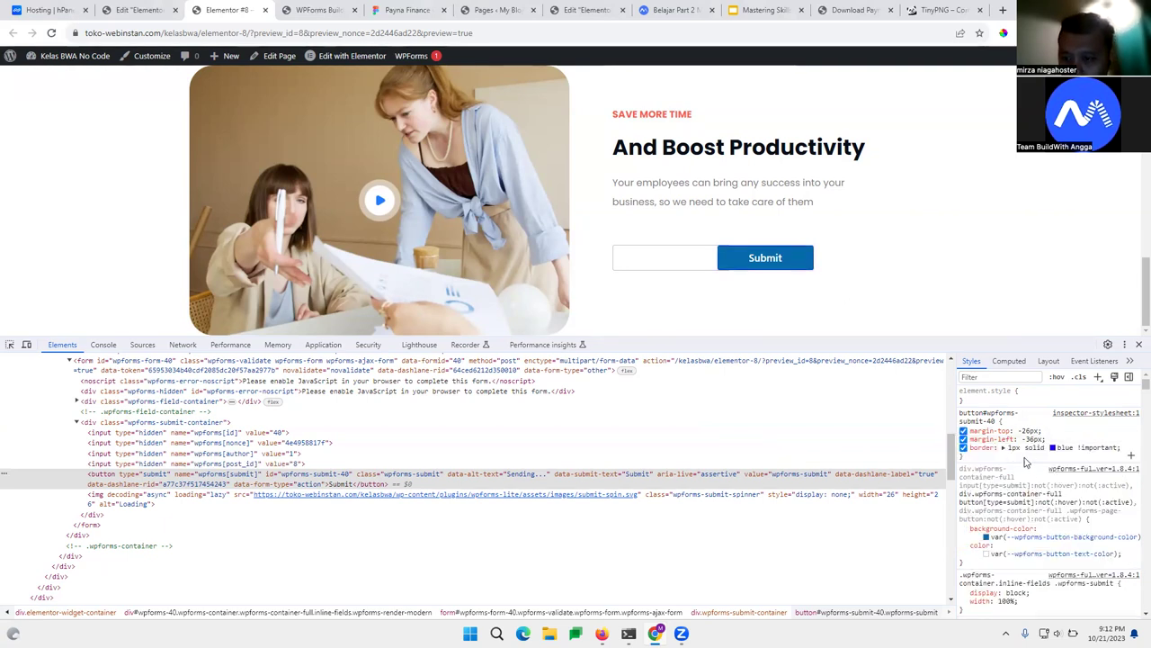
# Step: Change the Submit button's border width to 2px
pyautogui.click(1015, 448)
pyautogui.click(1004, 448)
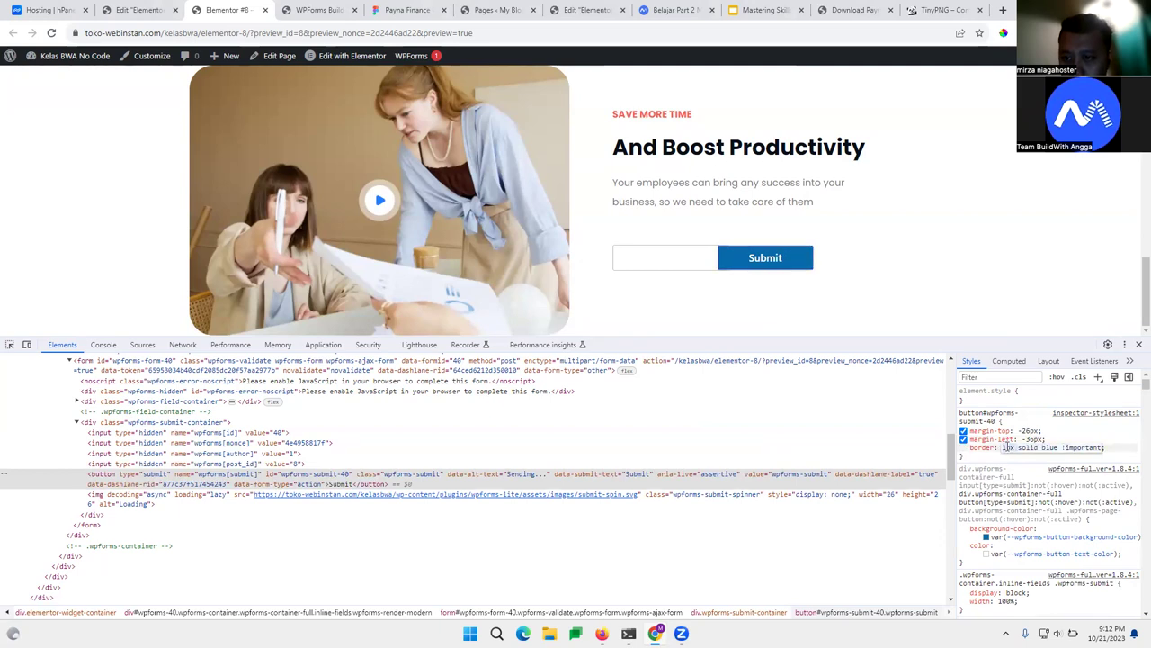
pyautogui.press('Up')
pyautogui.press('Up')
pyautogui.press('Up')
pyautogui.press('Up')
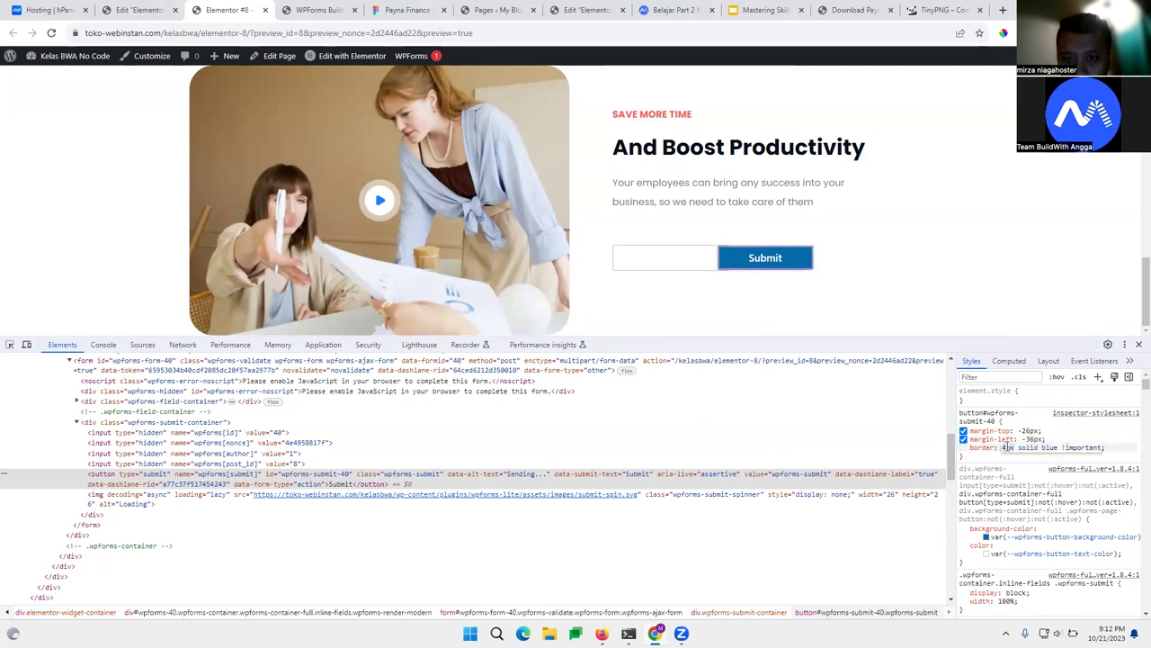
pyautogui.press('Down')
pyautogui.press('Down')
pyautogui.press('Down')
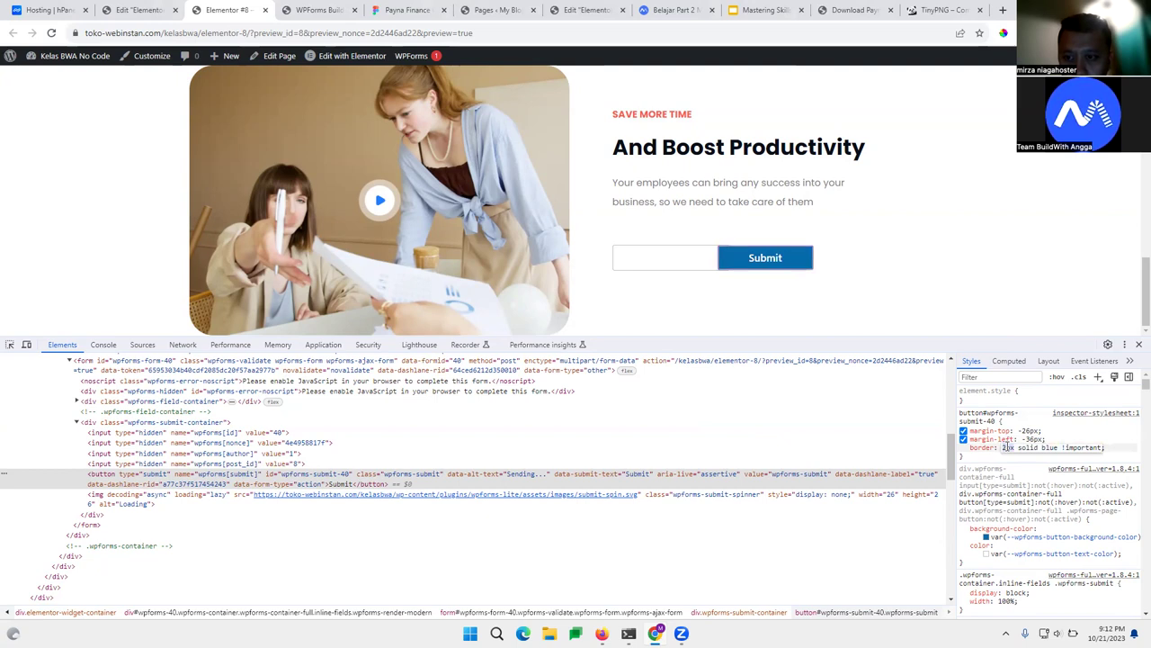
pyautogui.press('Down')
# Step: Copy the entire Submit button style rule
pyautogui.moveTo(1122, 447); pyautogui.dragTo(961, 412)
pyautogui.rightClick(969, 420)
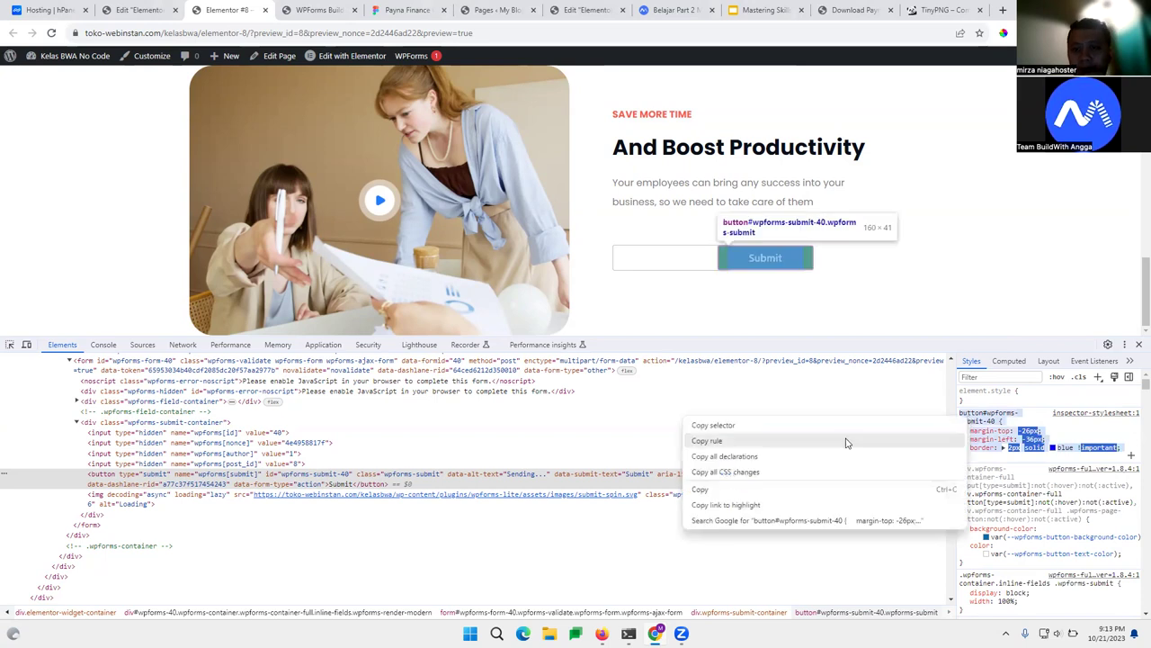
pyautogui.click(800, 485)
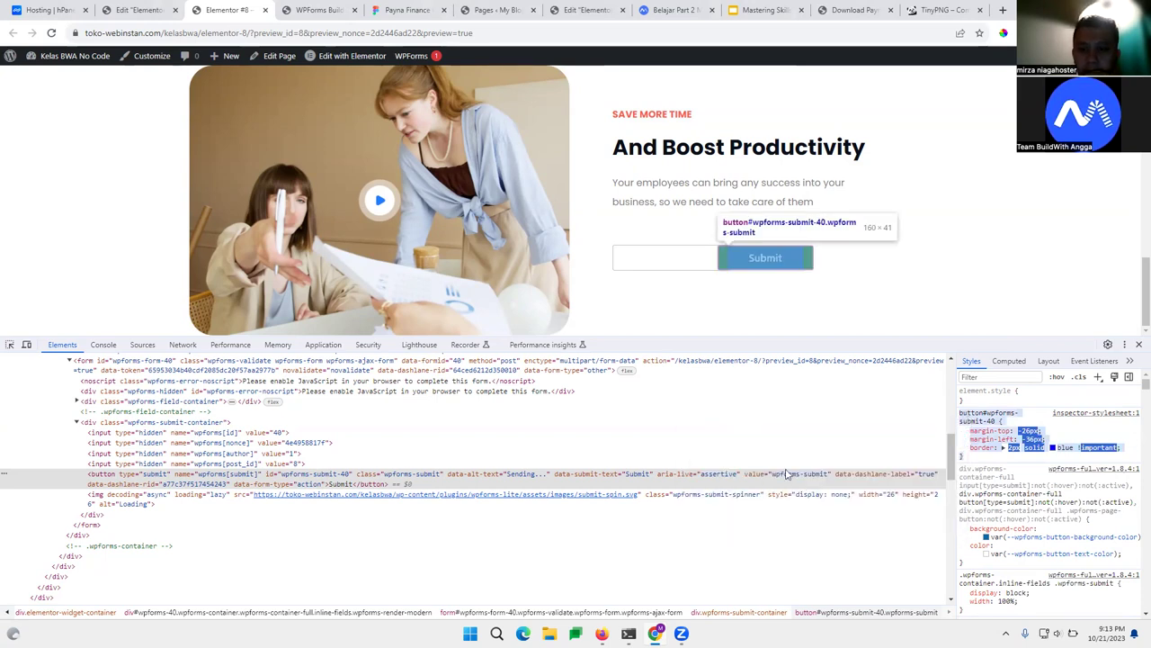
# Step: Paste the button#wpforms-submit-40 rule into the Customizer's Additional CSS, then return to Elementor
pyautogui.click(142, 57)
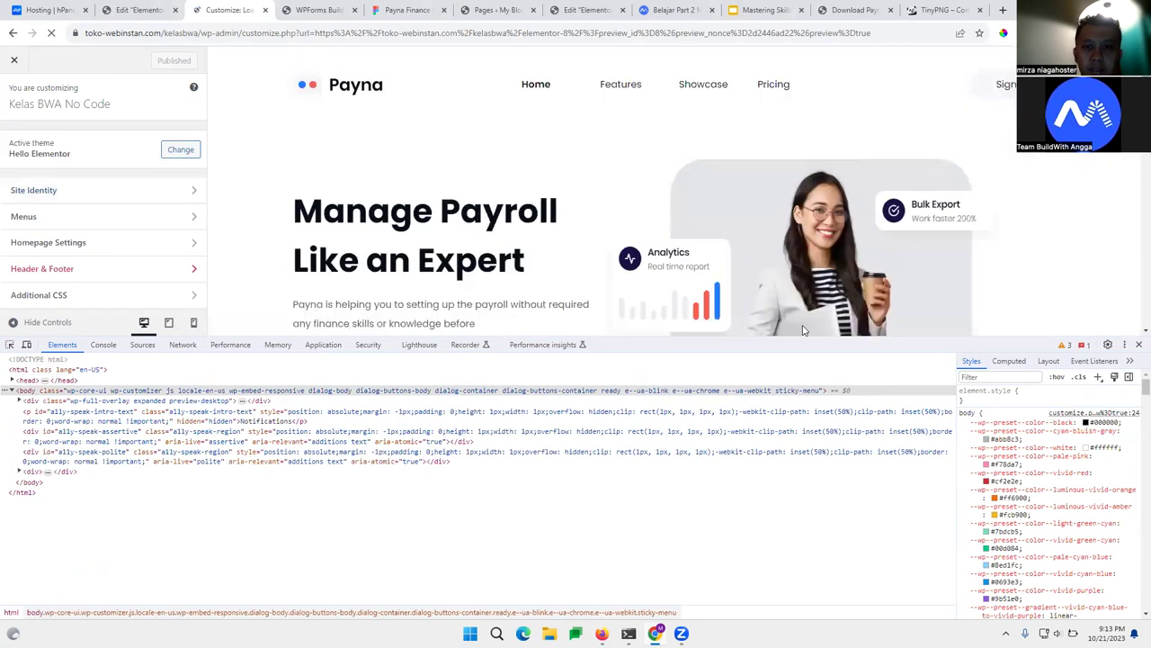
pyautogui.click(184, 301)
pyautogui.scroll(-3, 123, 213)
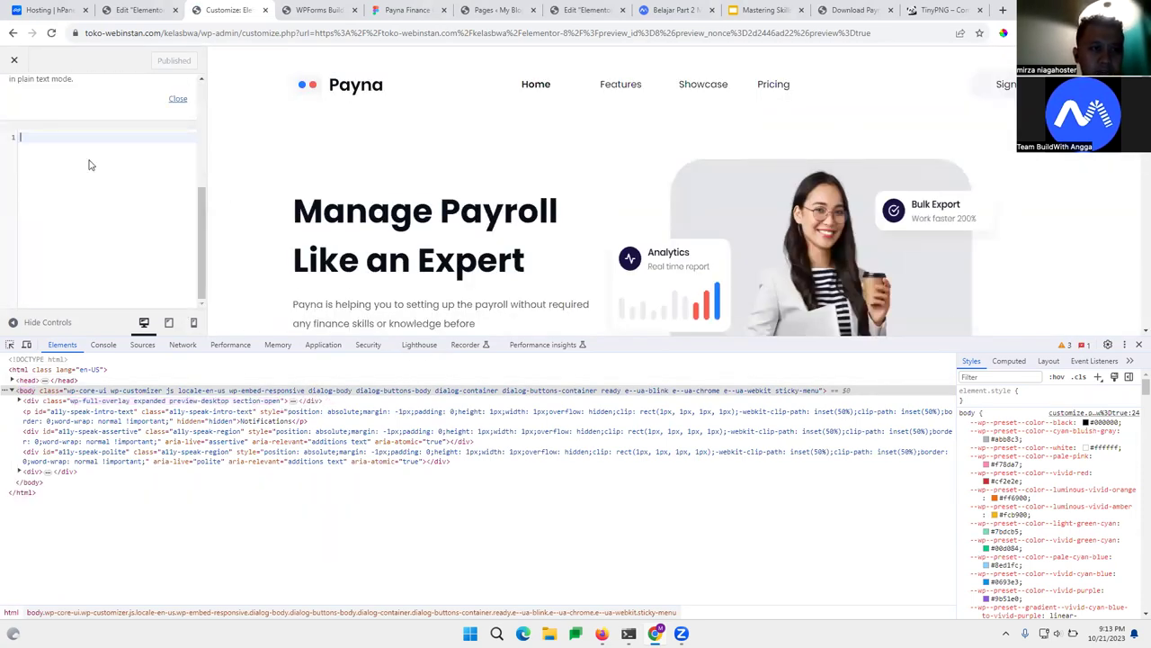
pyautogui.scroll(-5, 475, 267)
pyautogui.scroll(-3, 476, 267)
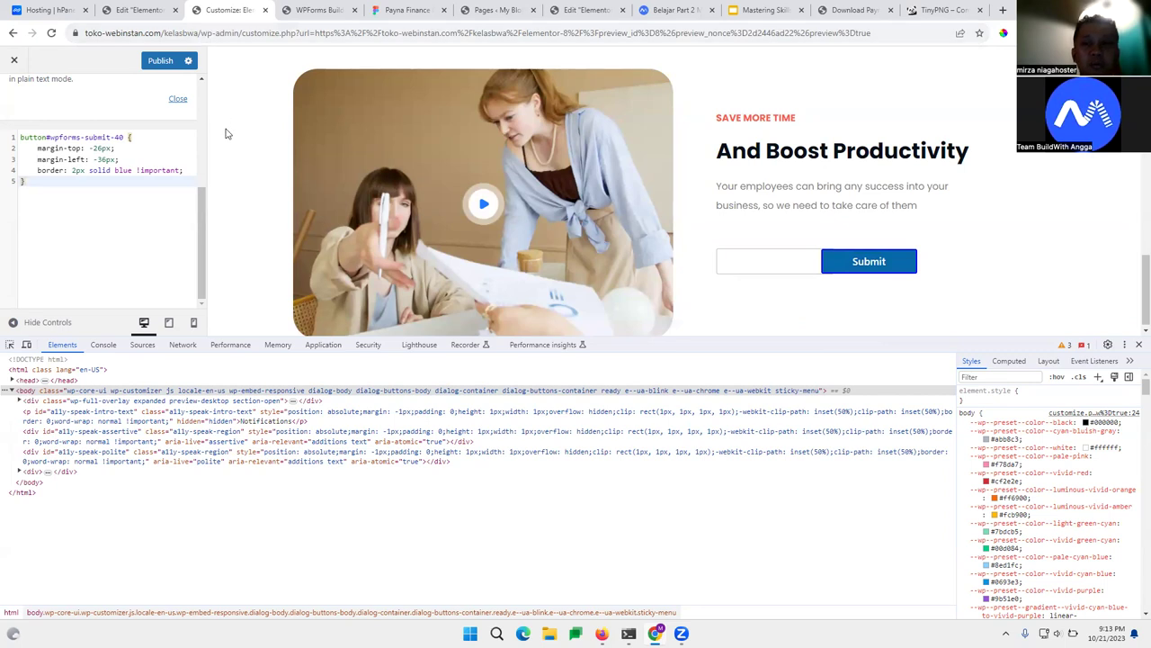
pyautogui.click(140, 10)
pyautogui.scroll(3, 376, 100)
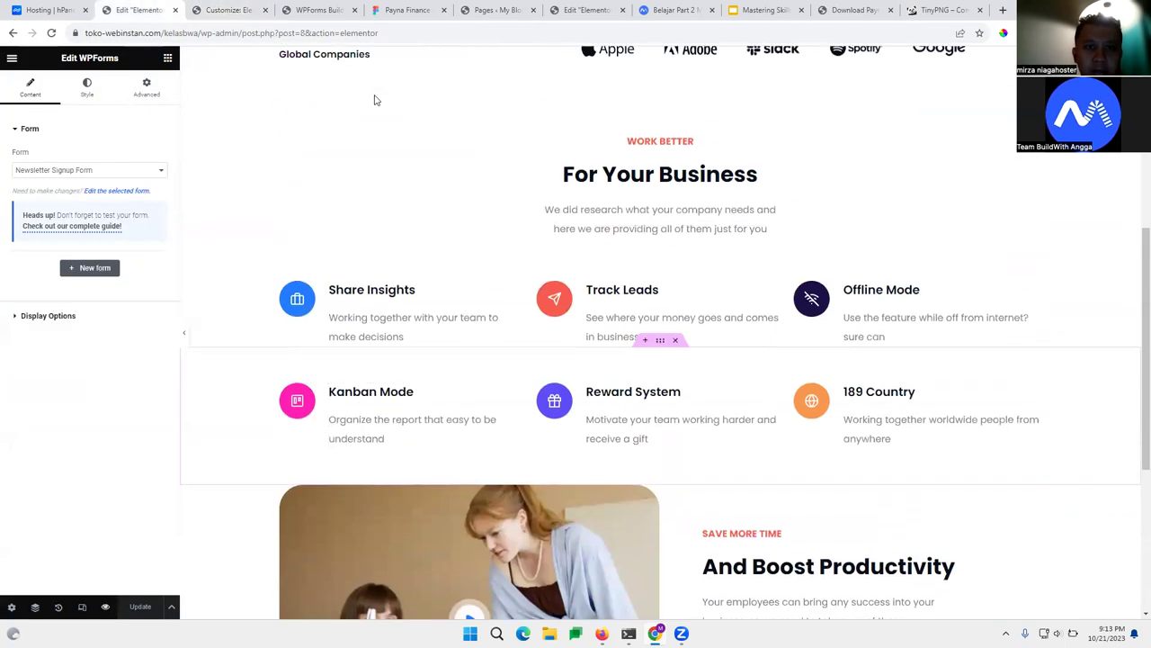
# Step: Copy the Get Started button's #2070FF colour from its Style settings, then return to the Customizer
pyautogui.scroll(3, 376, 100)
pyautogui.click(400, 201)
pyautogui.click(87, 87)
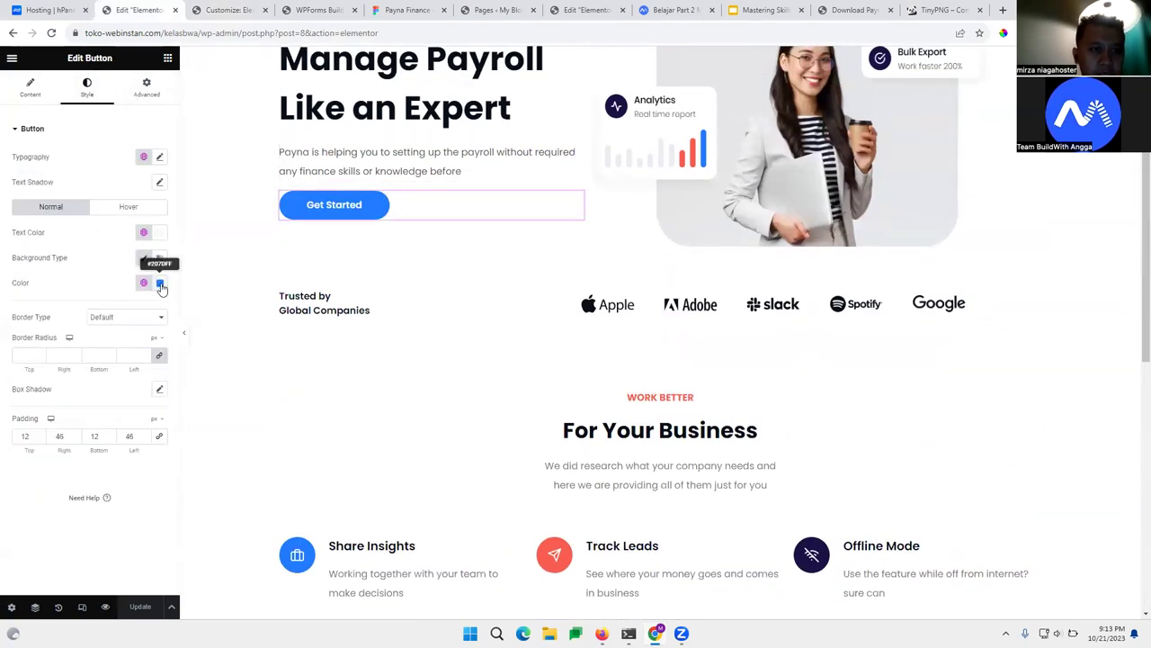
pyautogui.click(160, 284)
pyautogui.tripleClick(126, 454)
pyautogui.hotkey('ctrl', 'c')
pyautogui.click(225, 9)
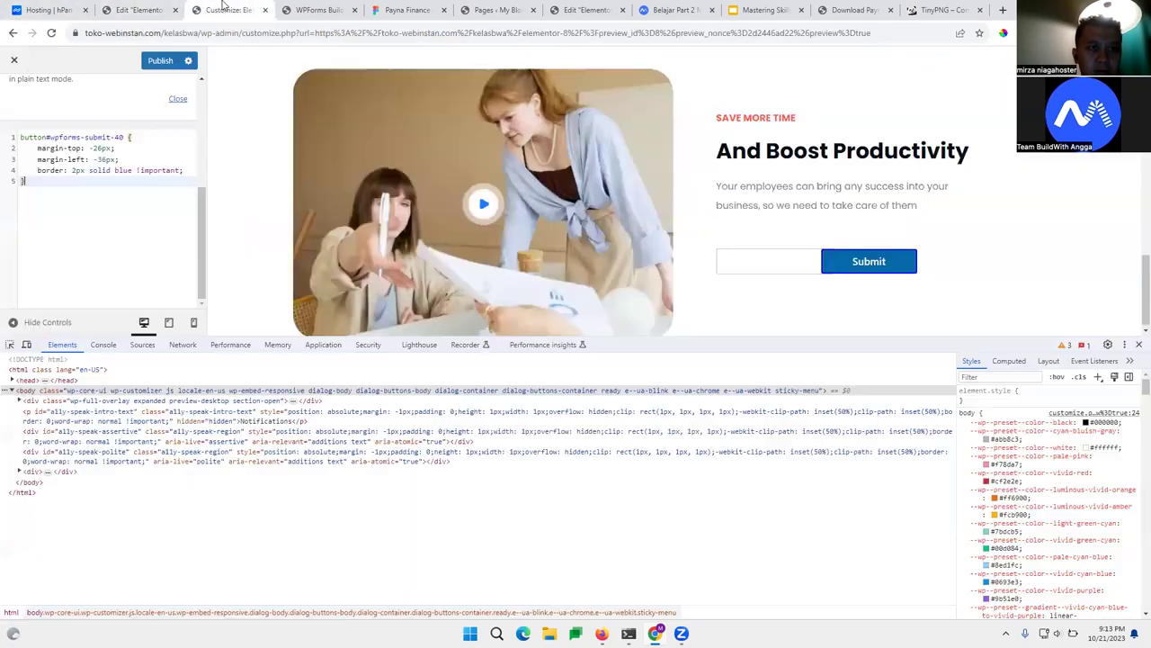
# Step: Replace 'blue' in the Submit button's border with the #2070FF hex colour
pyautogui.doubleClick(155, 170)
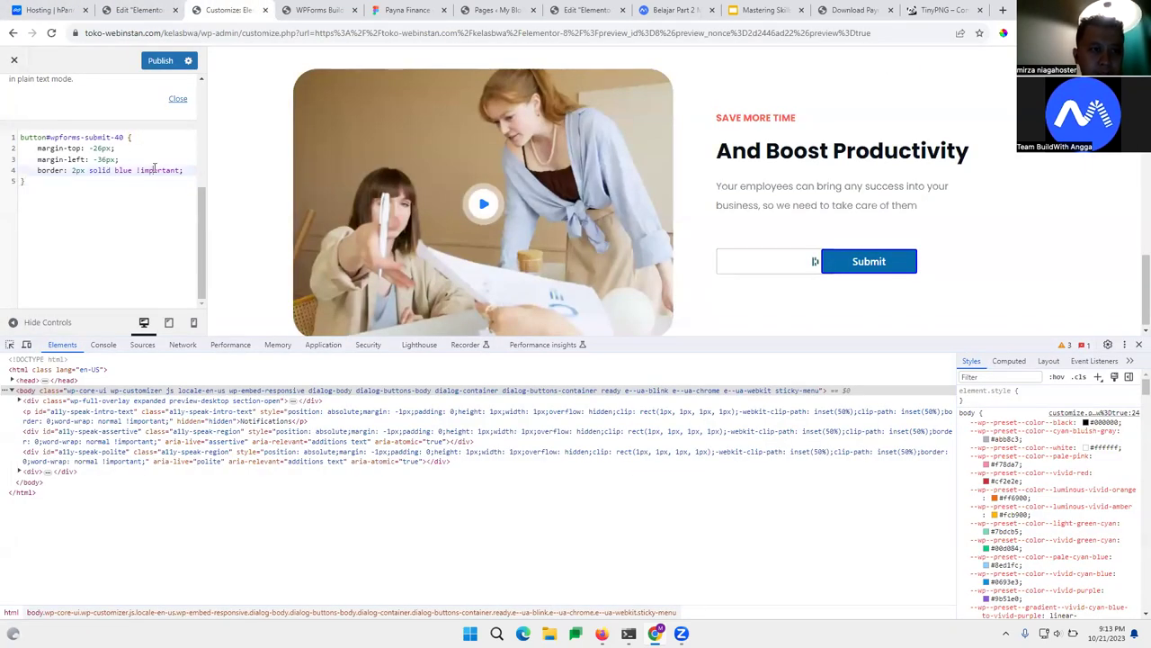
pyautogui.hotkey('ctrl', 'v')
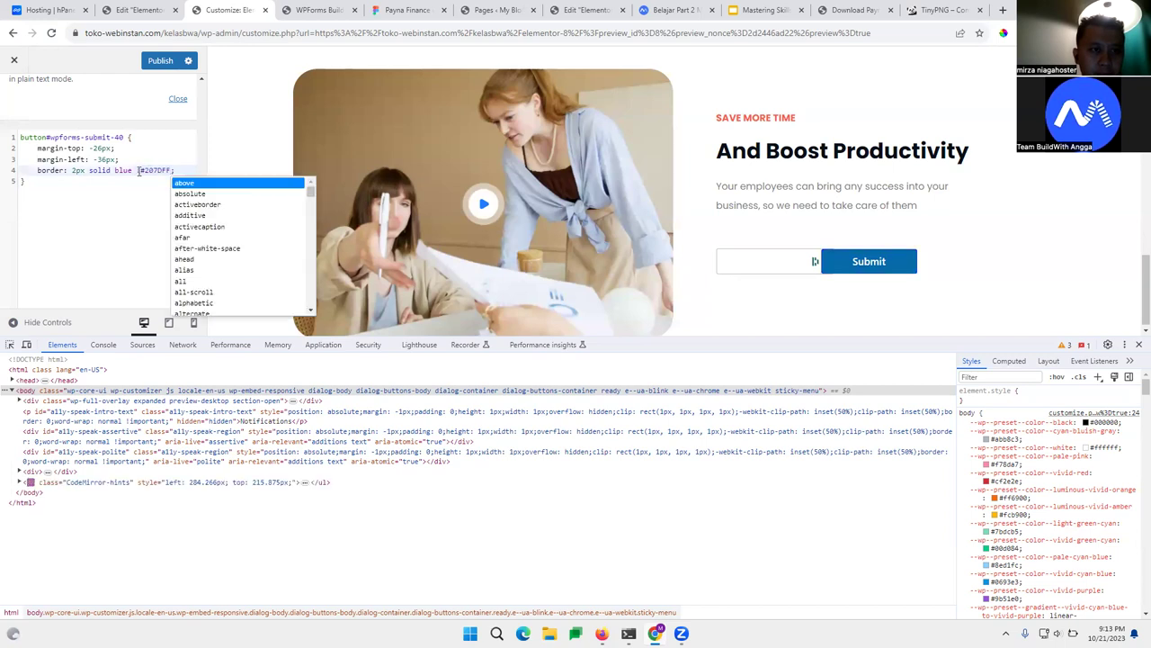
pyautogui.press('Escape')
pyautogui.hotkey('ctrl', 'z')
pyautogui.doubleClick(123, 170)
pyautogui.hotkey('ctrl', 'v')
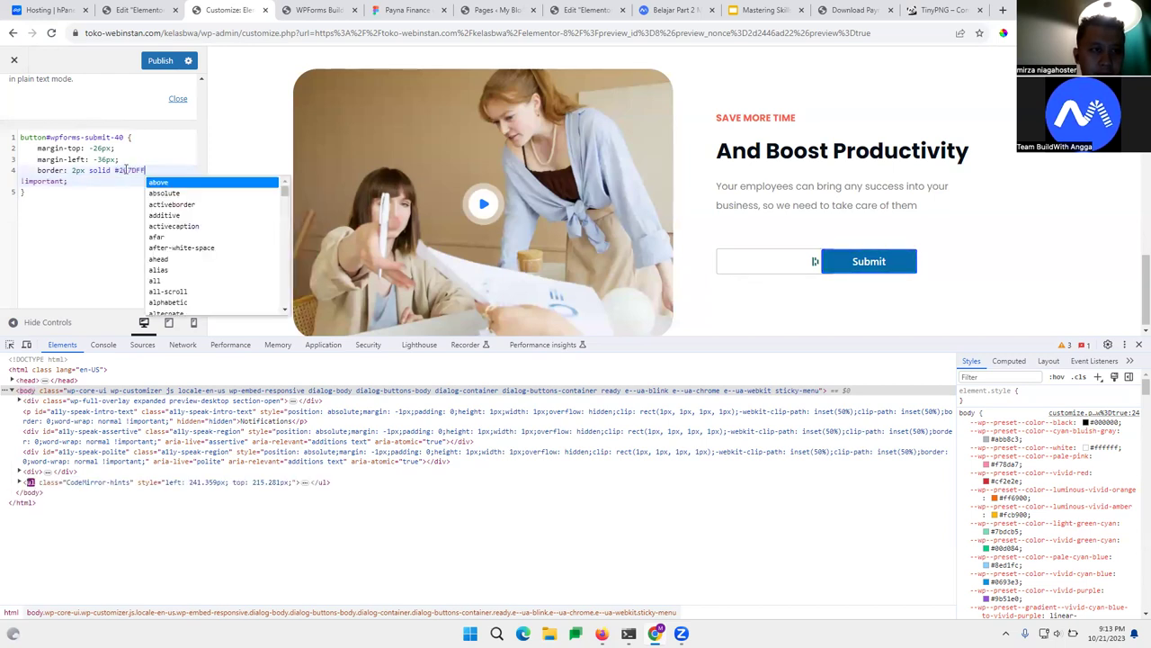
# Step: Add background:#2070FF and border-radius:50px to the Submit button rule
pyautogui.click(117, 194)
pyautogui.press('Return')
pyautogui.write('background')
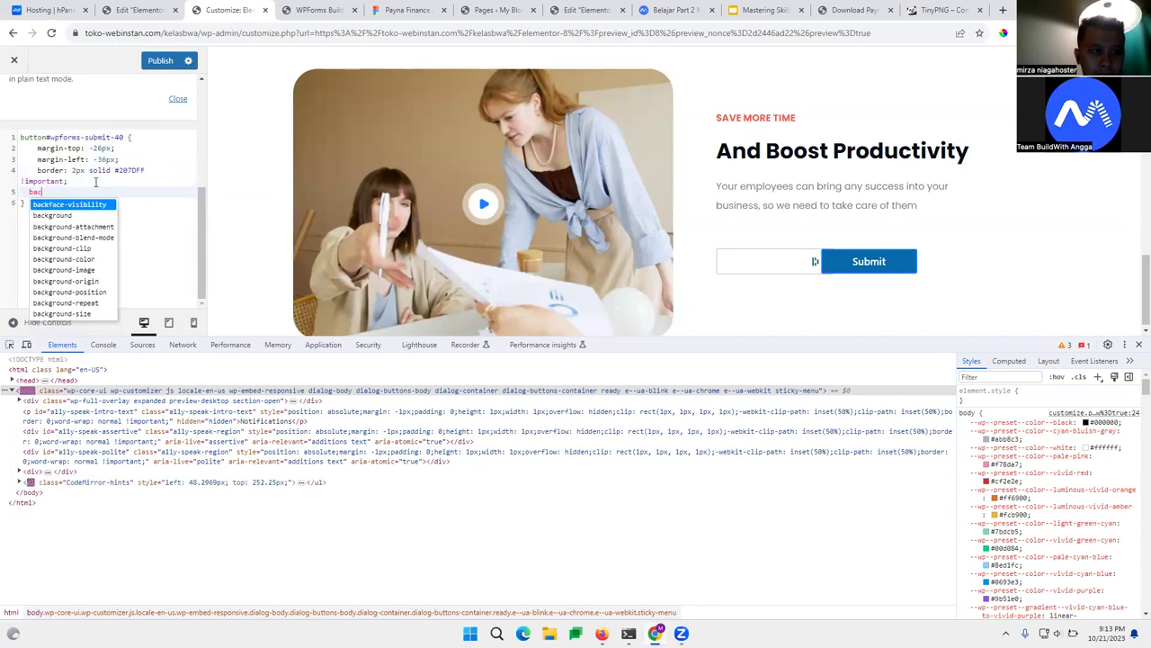
pyautogui.press('Escape')
pyautogui.write(':')
pyautogui.write('#207DFF')
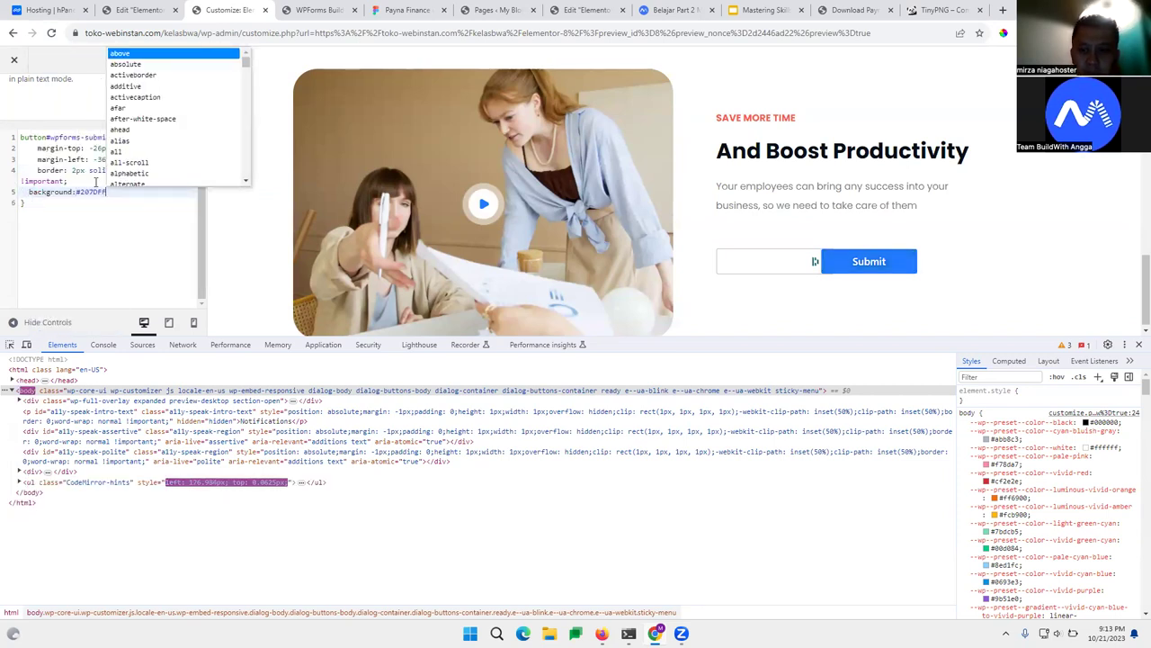
pyautogui.write(';')
pyautogui.press('Return')
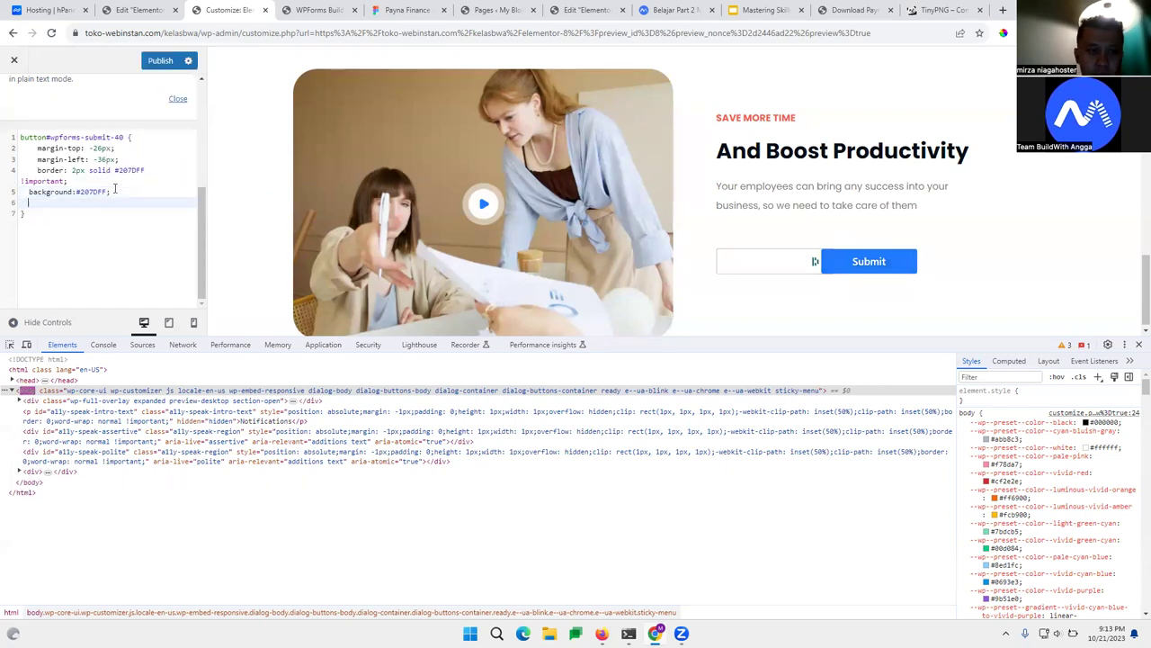
pyautogui.write('borde')
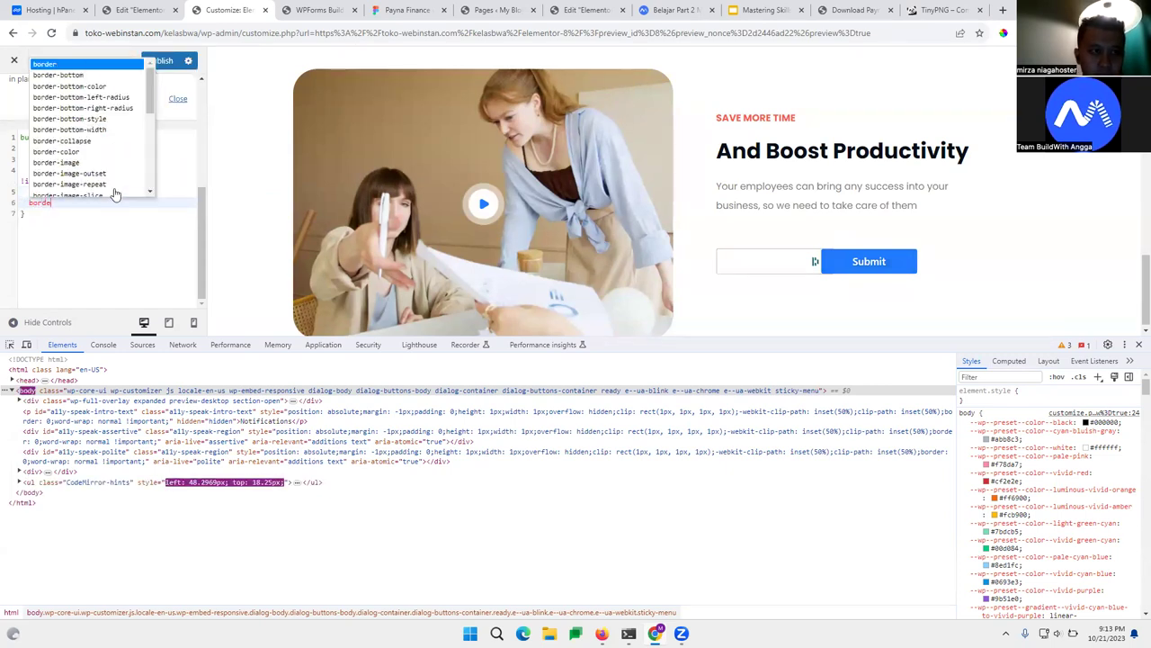
pyautogui.write('r-radius')
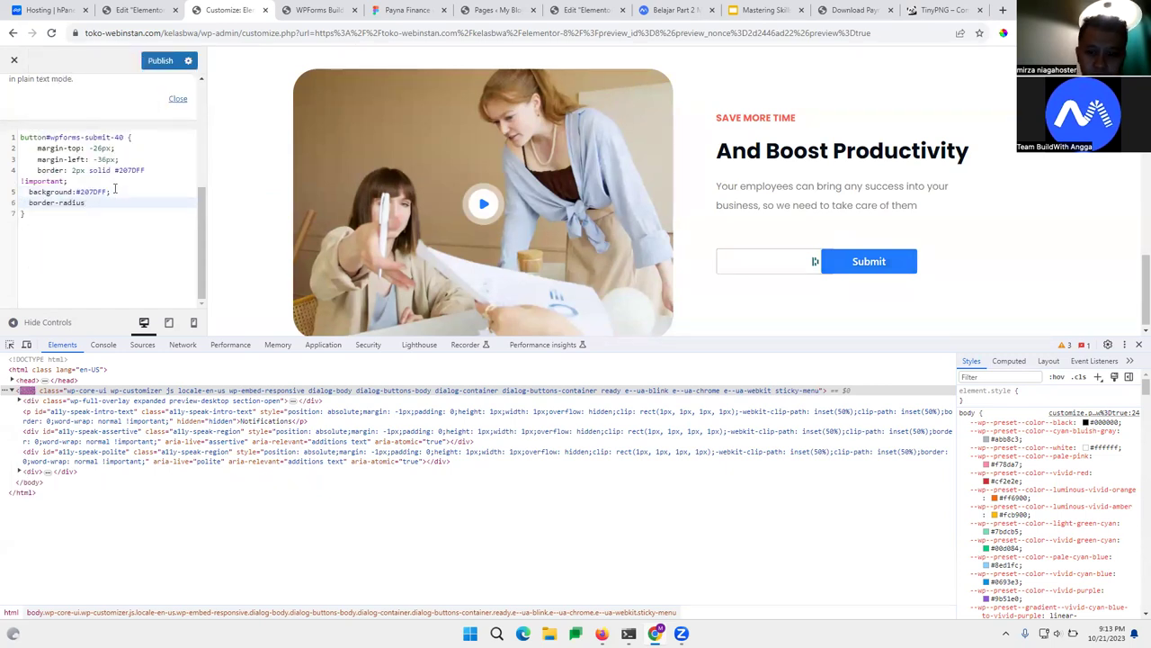
pyautogui.write(':50px')
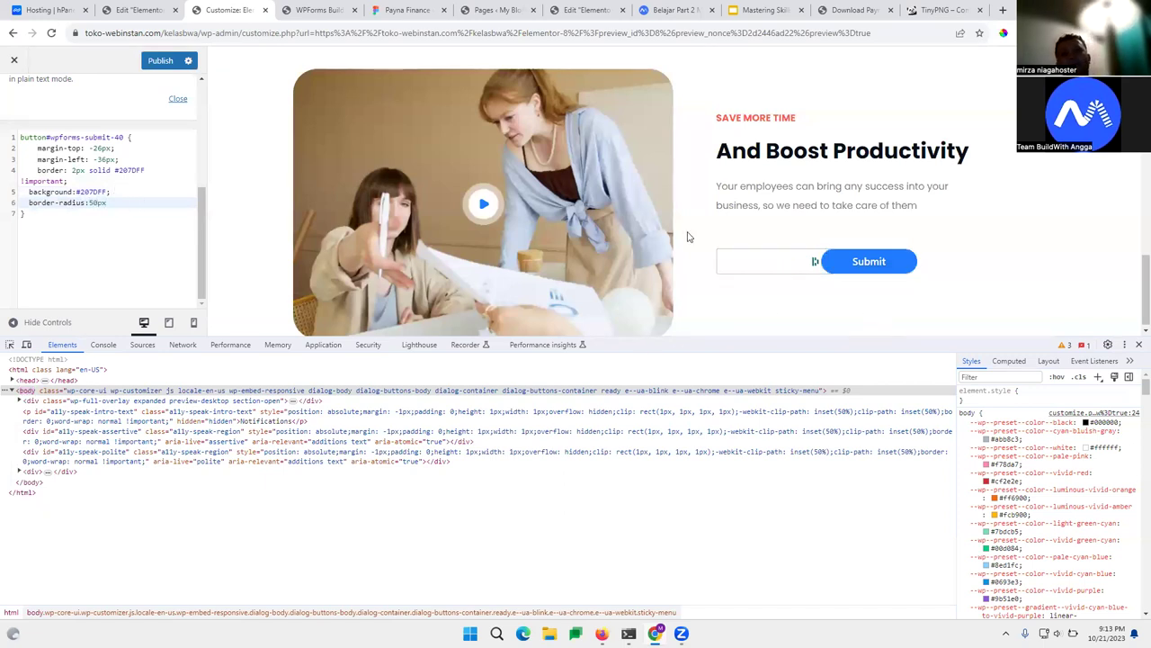
# Step: Start a new DevTools style rule on the newsletter email field with a background property, then return to Elementor
pyautogui.click(10, 346)
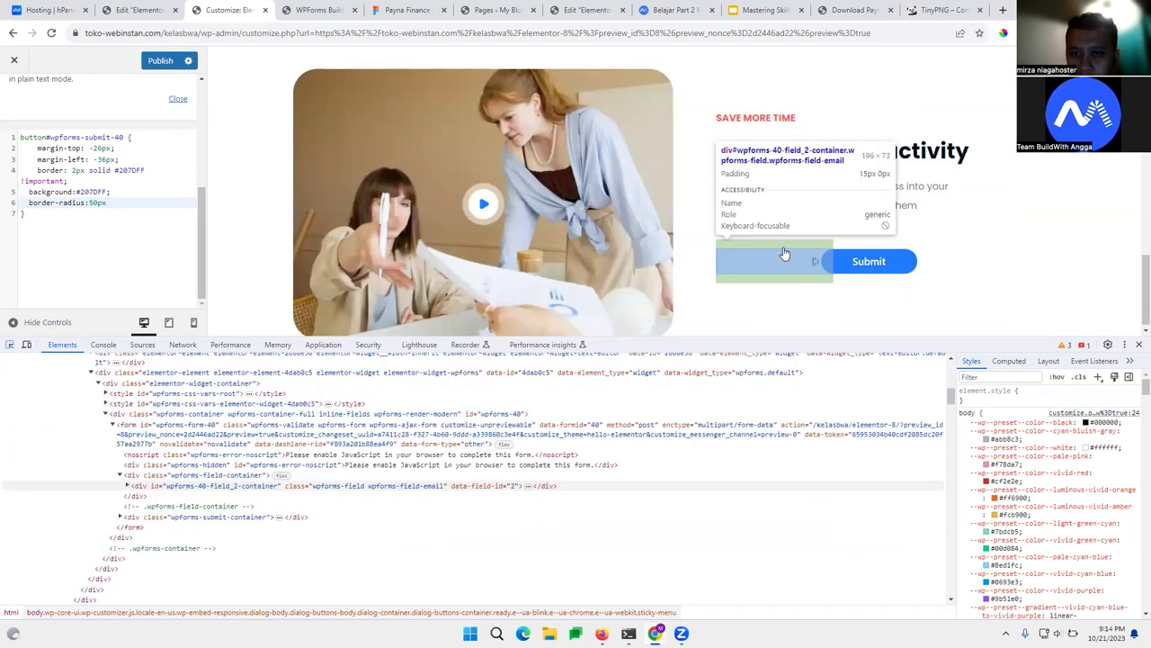
pyautogui.click(785, 256)
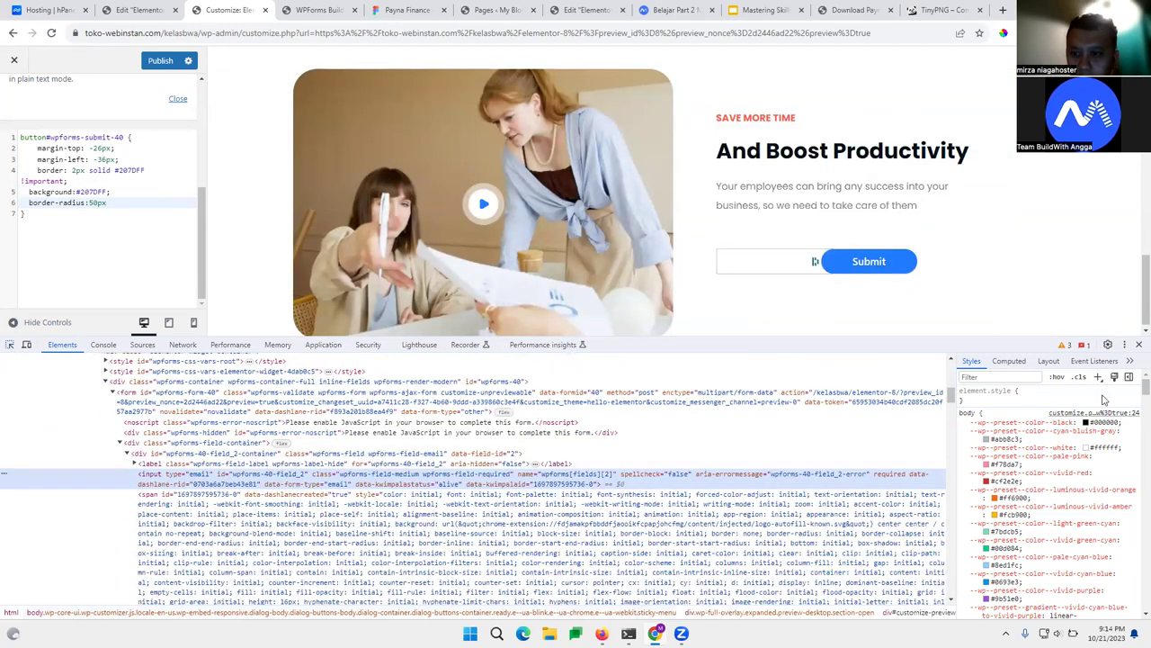
pyautogui.click(1098, 377)
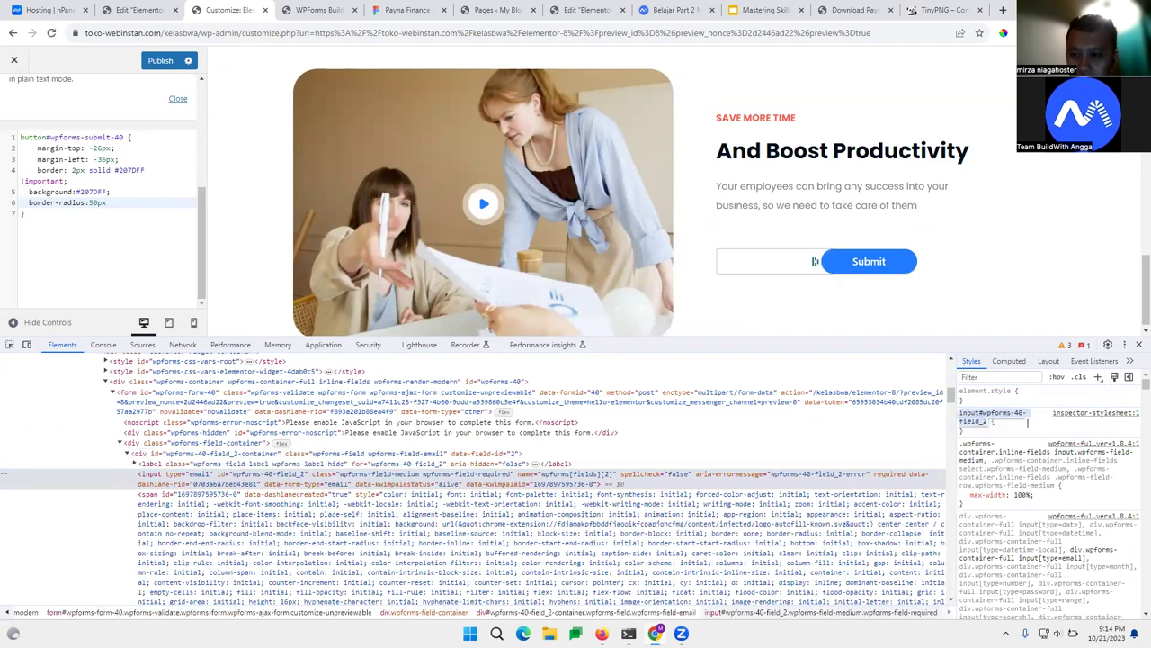
pyautogui.press('Return')
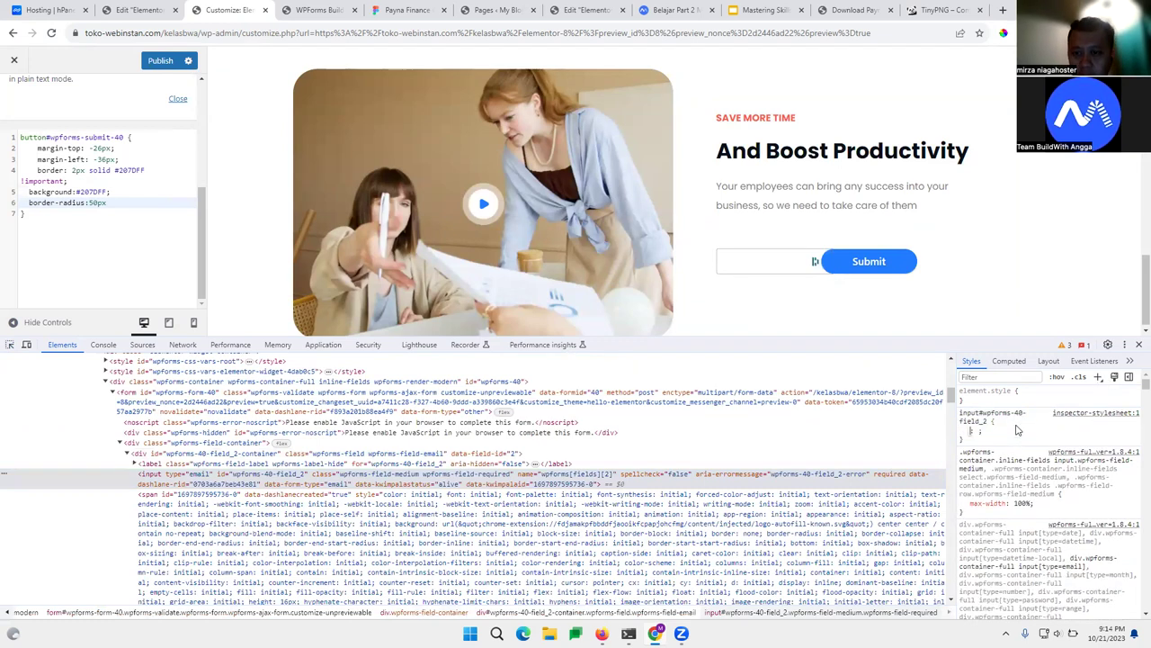
pyautogui.write('background')
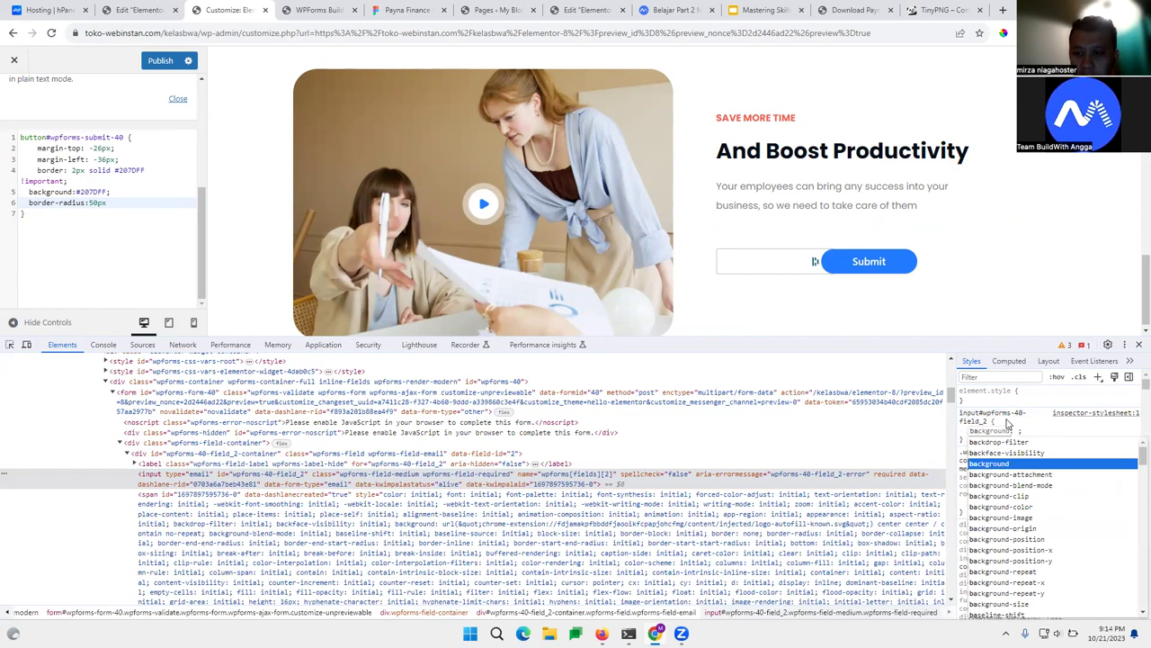
pyautogui.press('Tab')
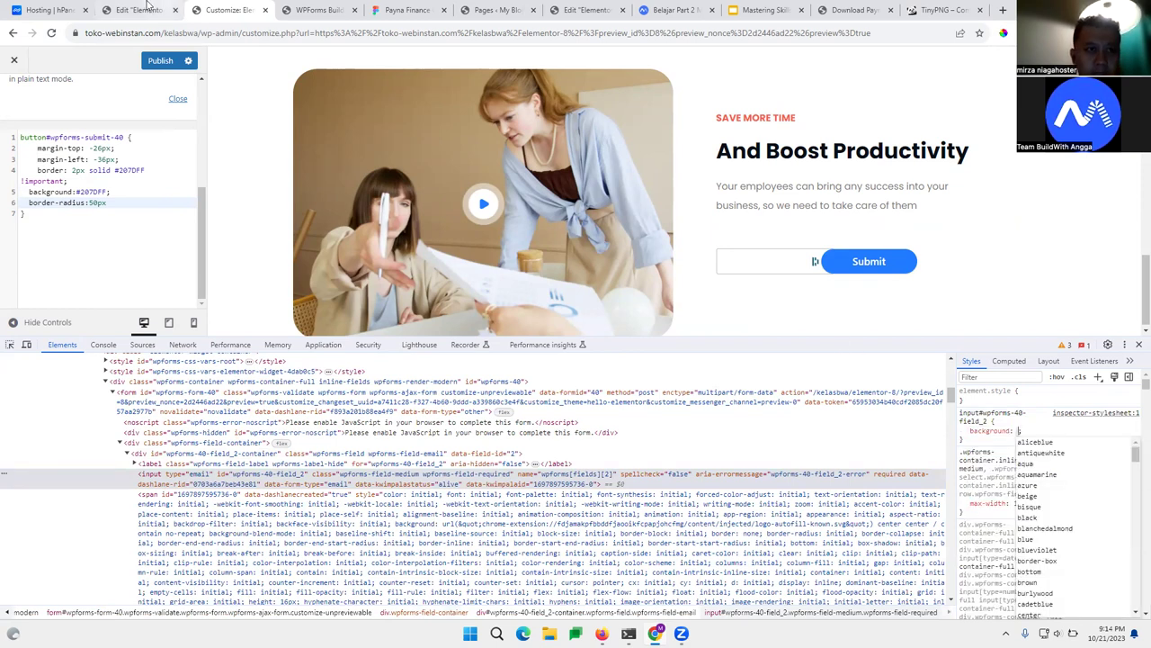
pyautogui.click(144, 10)
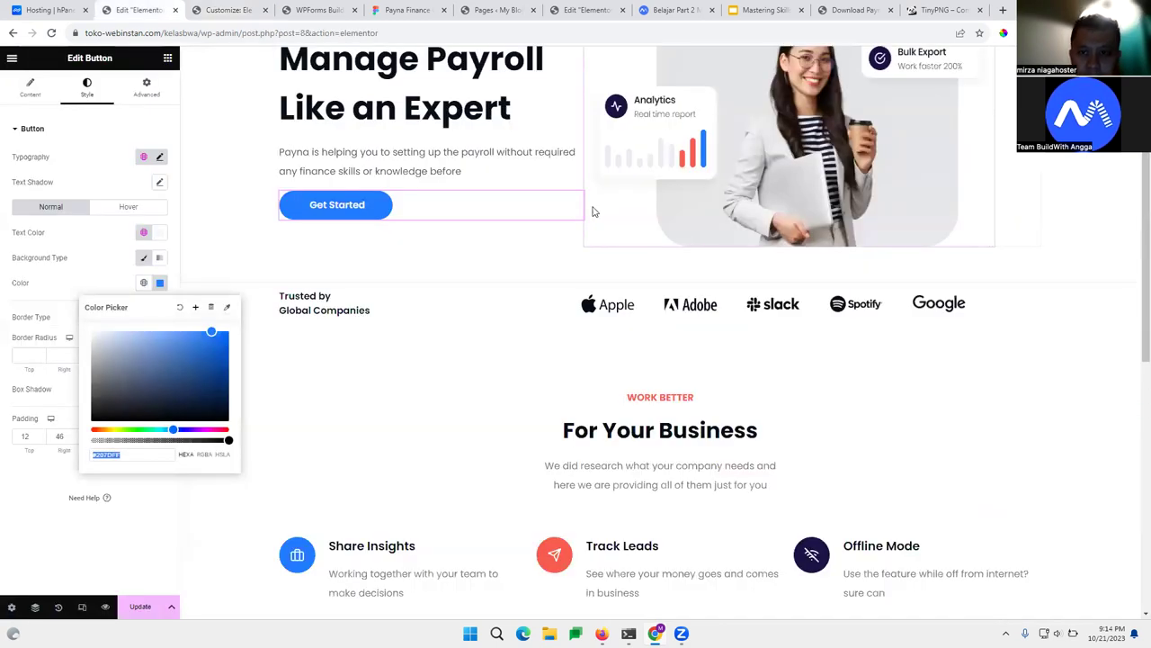
pyautogui.scroll(2, 592, 211)
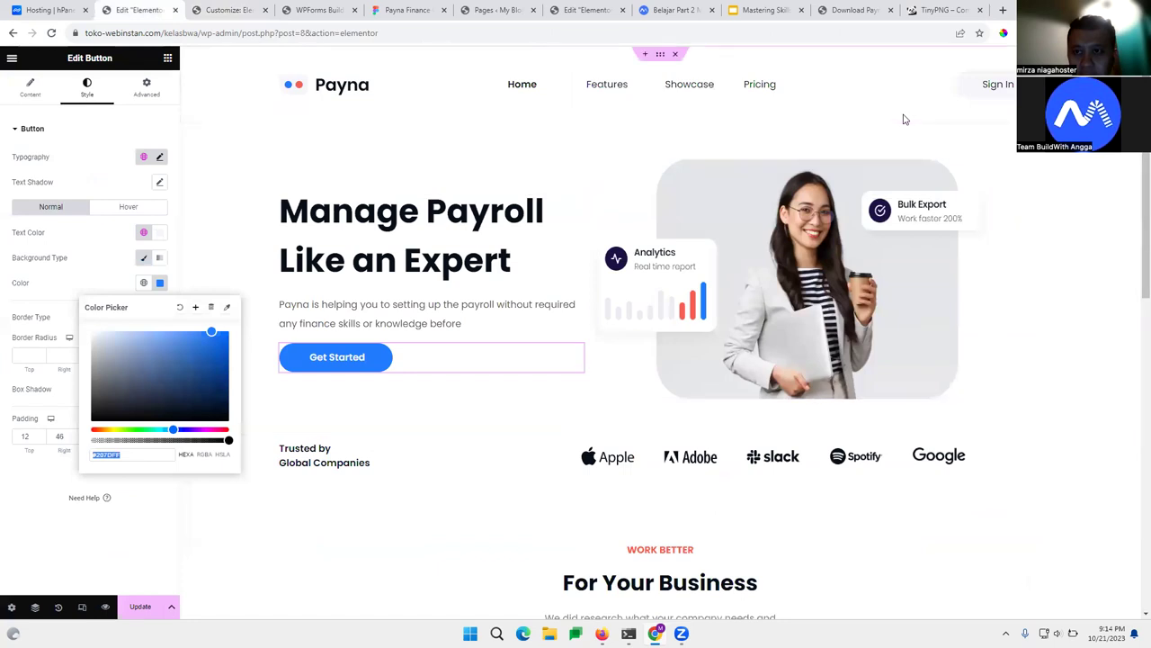
# Step: Check the Sign In button's background colour in Elementor, then return to the Customizer's DevTools
pyautogui.click(144, 283)
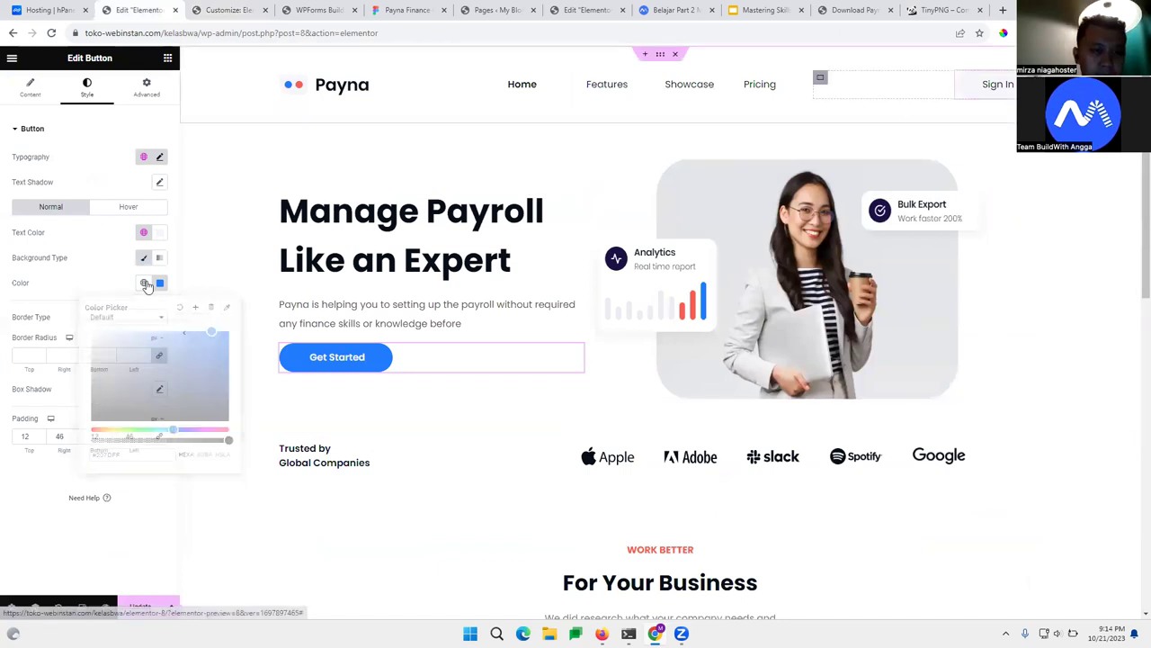
pyautogui.hotkey('ctrl', 'z')
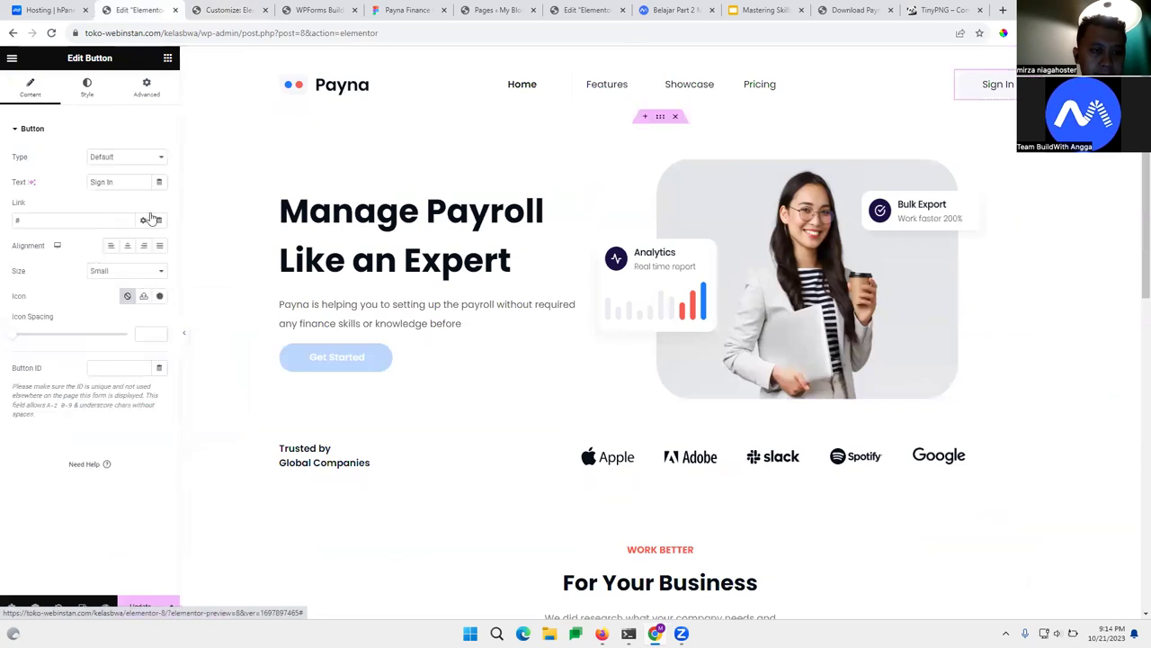
pyautogui.hotkey('ctrl', 'z')
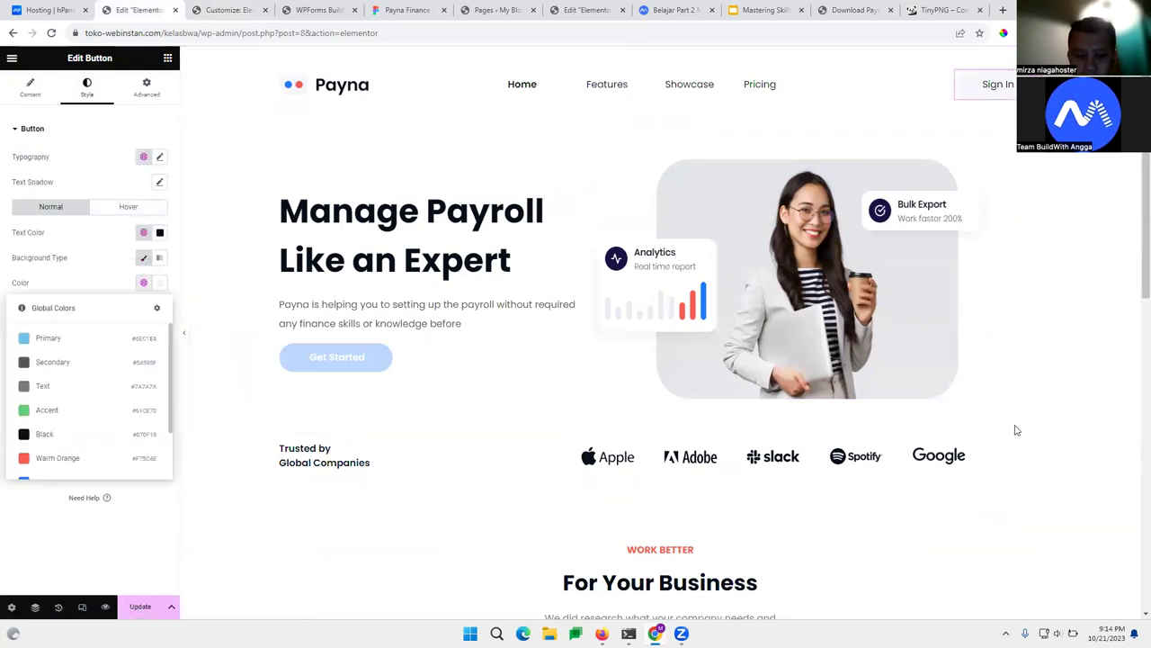
pyautogui.hotkey('ctrl', 'Tab')
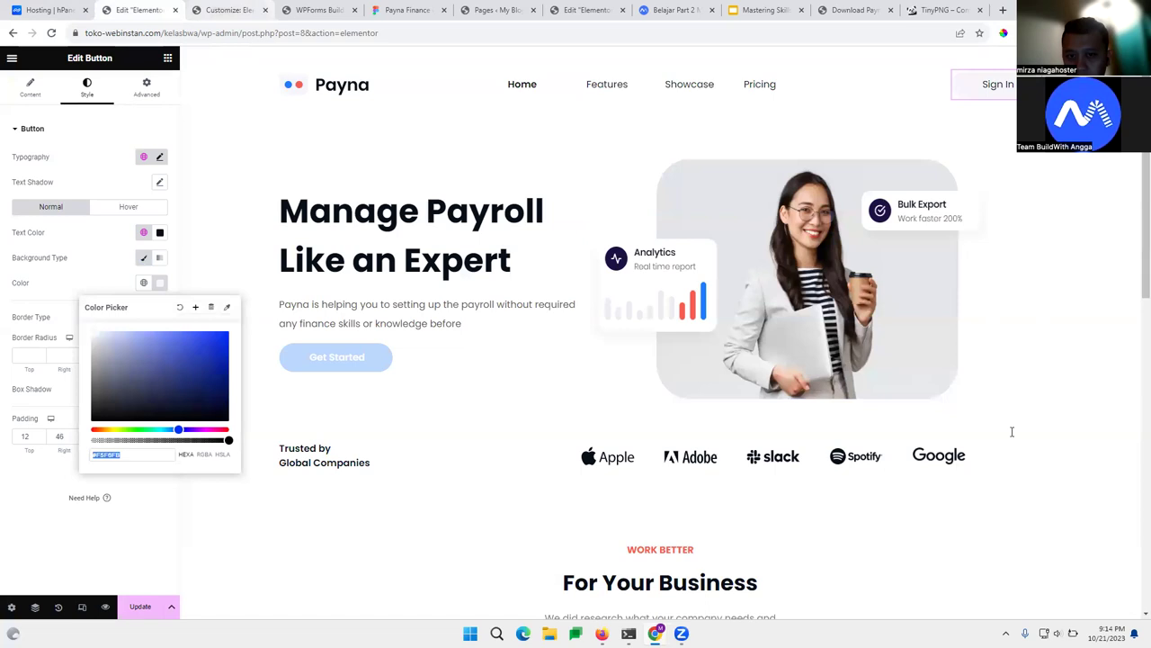
pyautogui.press('Escape')
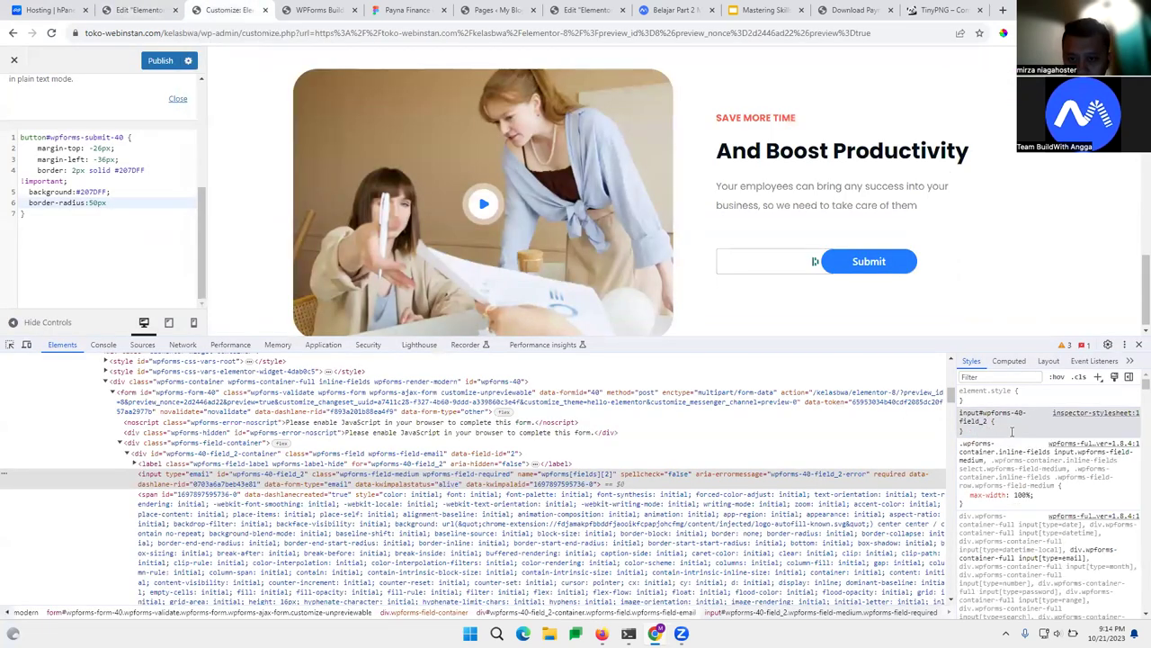
# Step: Give the email field rule background #F5F6F8, border none !important and 50px border-radius in DevTools
pyautogui.click(1012, 432)
pyautogui.write('background')
pyautogui.press('Tab')
pyautogui.write('#F5F6F8')
pyautogui.press('Return')
pyautogui.write('border')
pyautogui.press('Tab')
pyautogui.write('none !important')
pyautogui.press('Return')
pyautogui.write('border')
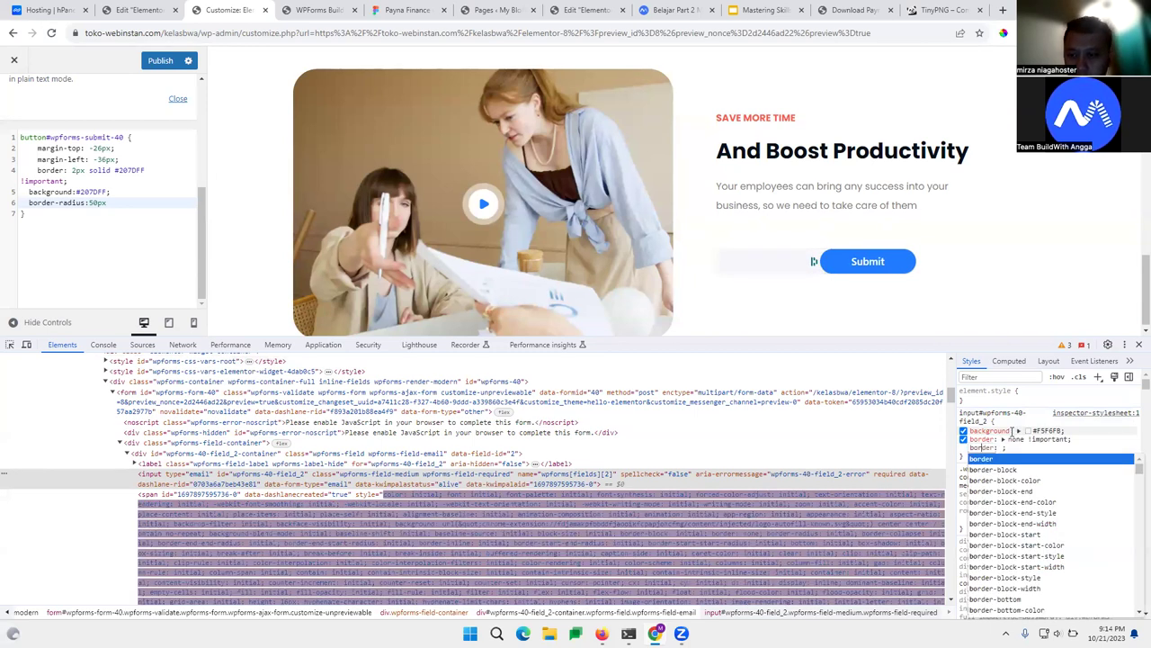
pyautogui.write('-radius')
pyautogui.press('Tab')
pyautogui.write('50px')
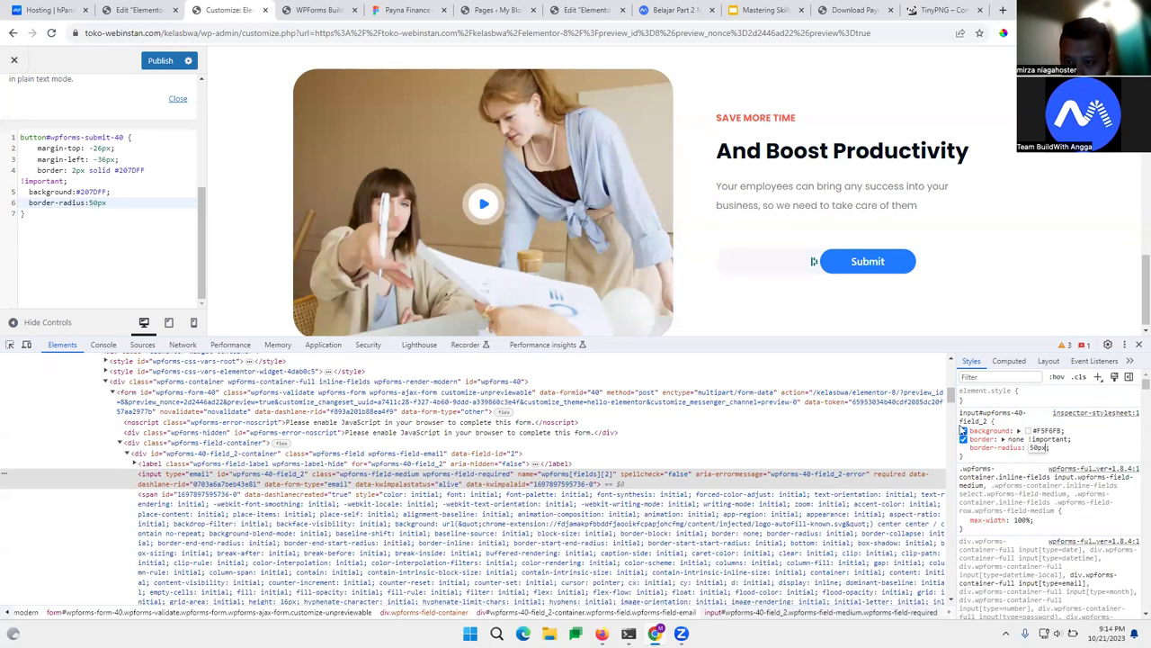
# Step: Paste the email field rule into Additional CSS and set the submit button's left margin to 16
pyautogui.moveTo(1008, 439); pyautogui.dragTo(1052, 447)
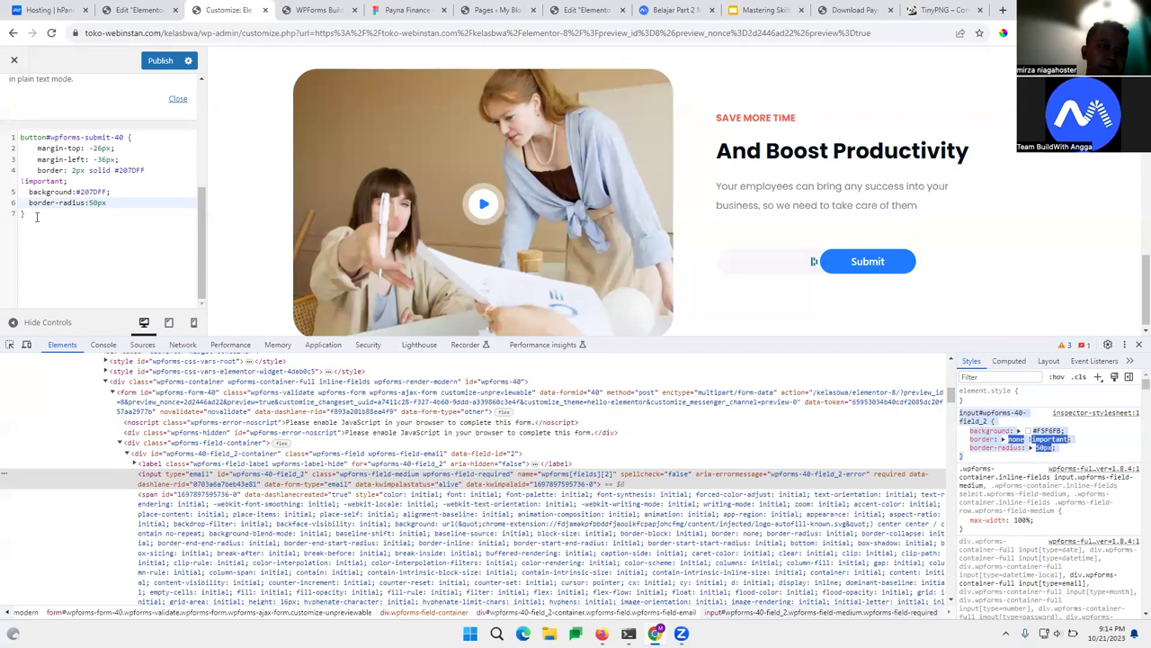
pyautogui.write('input#wpforms-40-field_2 {     background: #F5F6FB;     border: none !important;     border-radius: 50px; }')
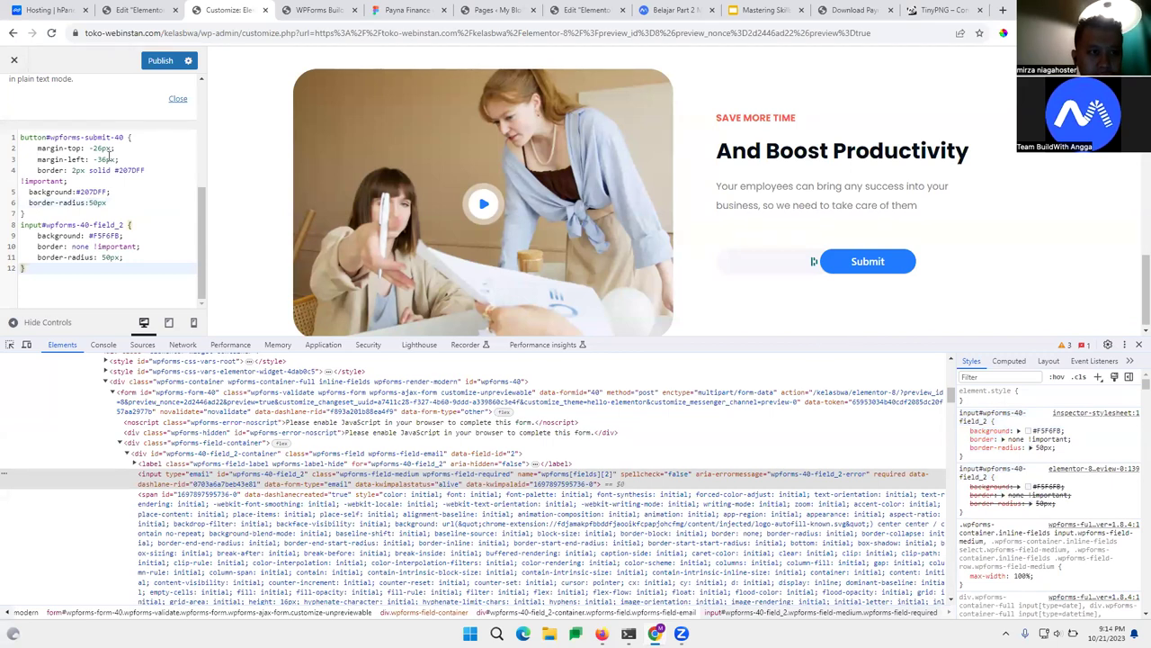
pyautogui.click(105, 159)
pyautogui.press('BackSpace')
pyautogui.write('16')
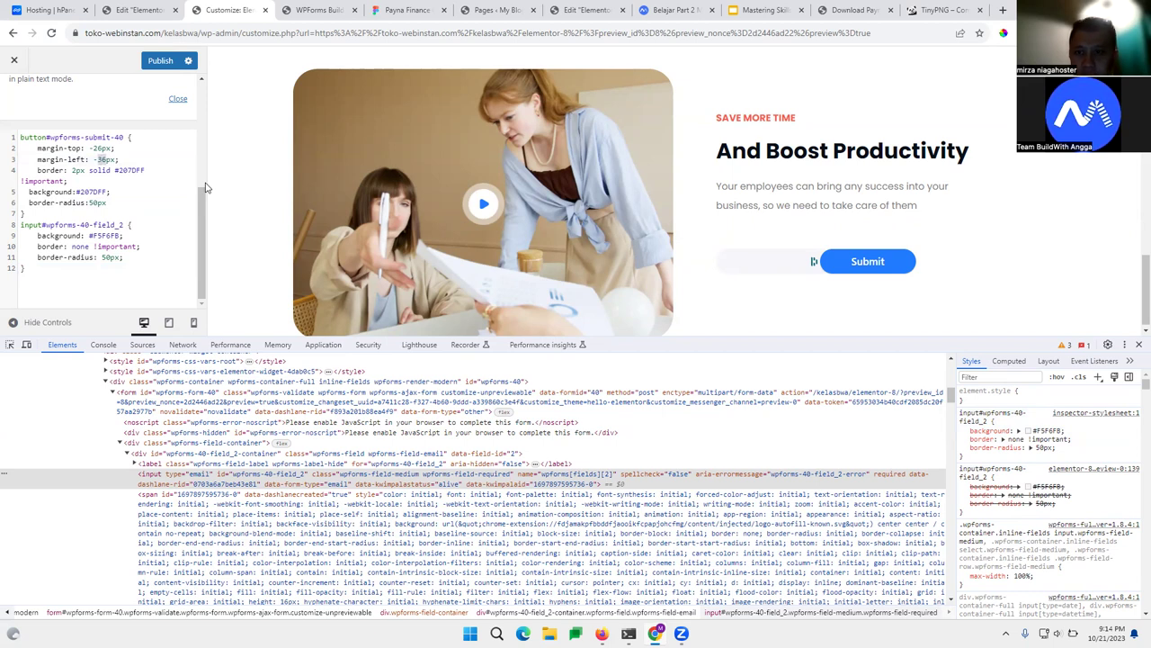
# Step: Add min-width: 250px after the border-radius declaration
pyautogui.click(134, 258)
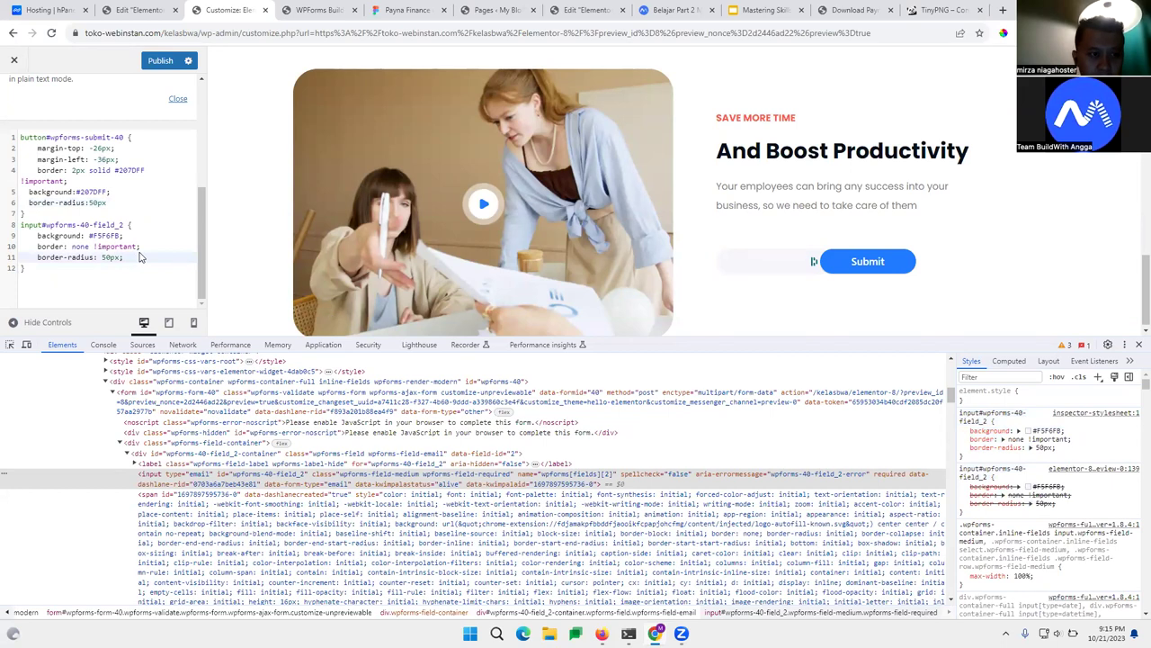
pyautogui.press('Return')
pyautogui.write('min')
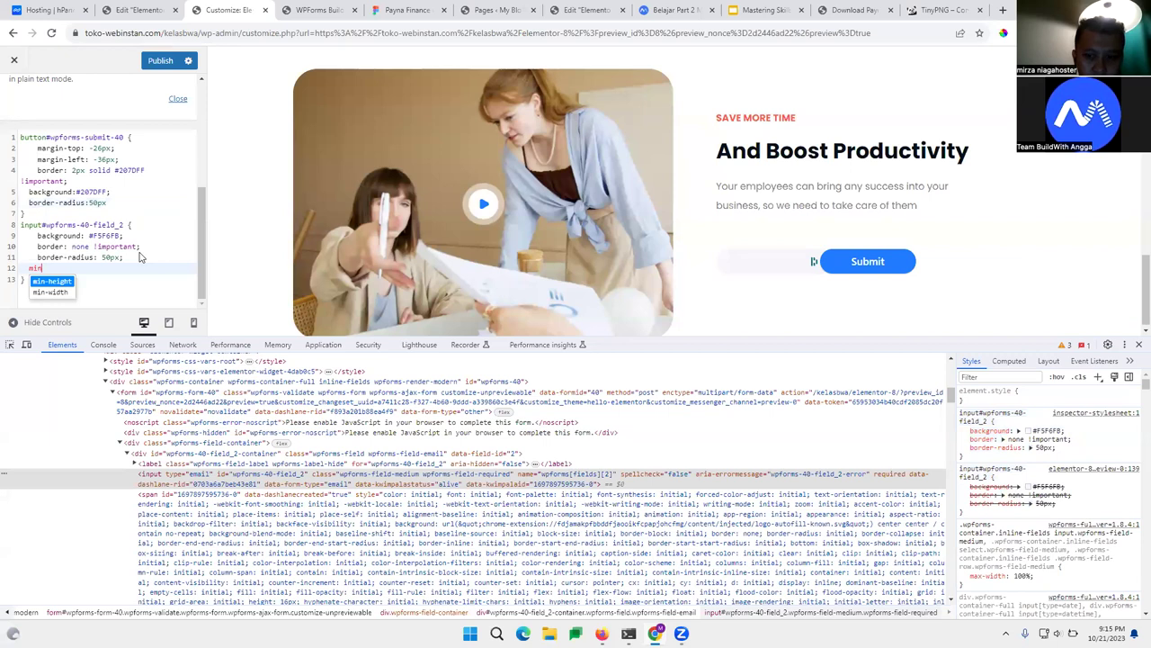
pyautogui.press('BackSpace')
pyautogui.press('BackSpace')
pyautogui.press('BackSpace')
pyautogui.write('min')
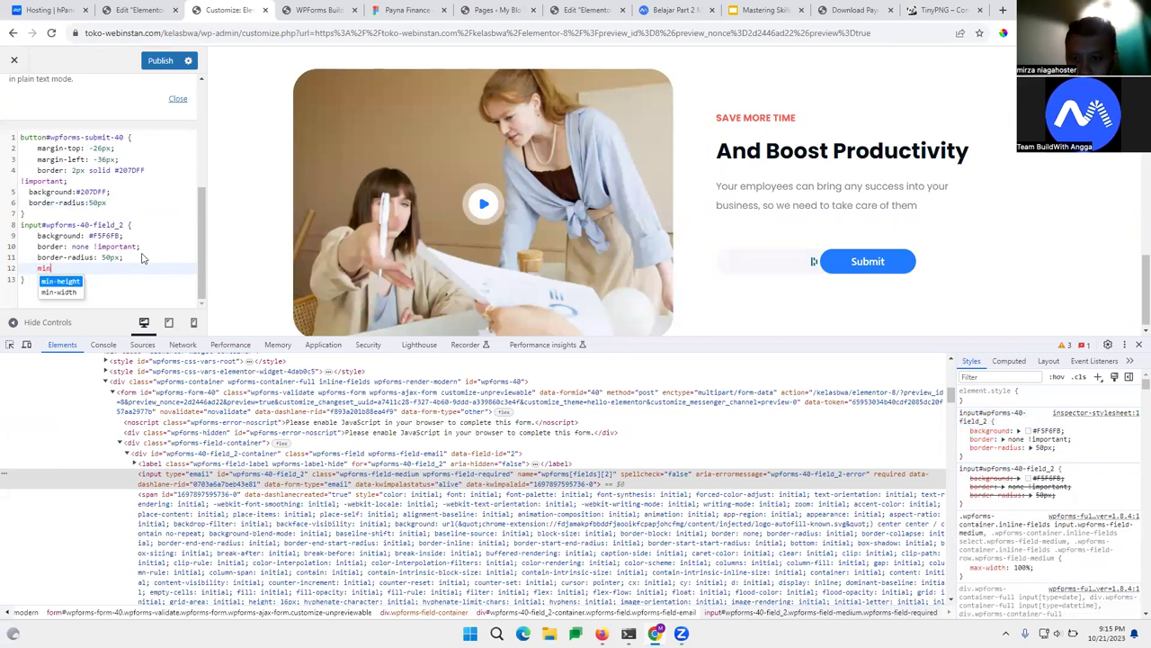
pyautogui.press('Down')
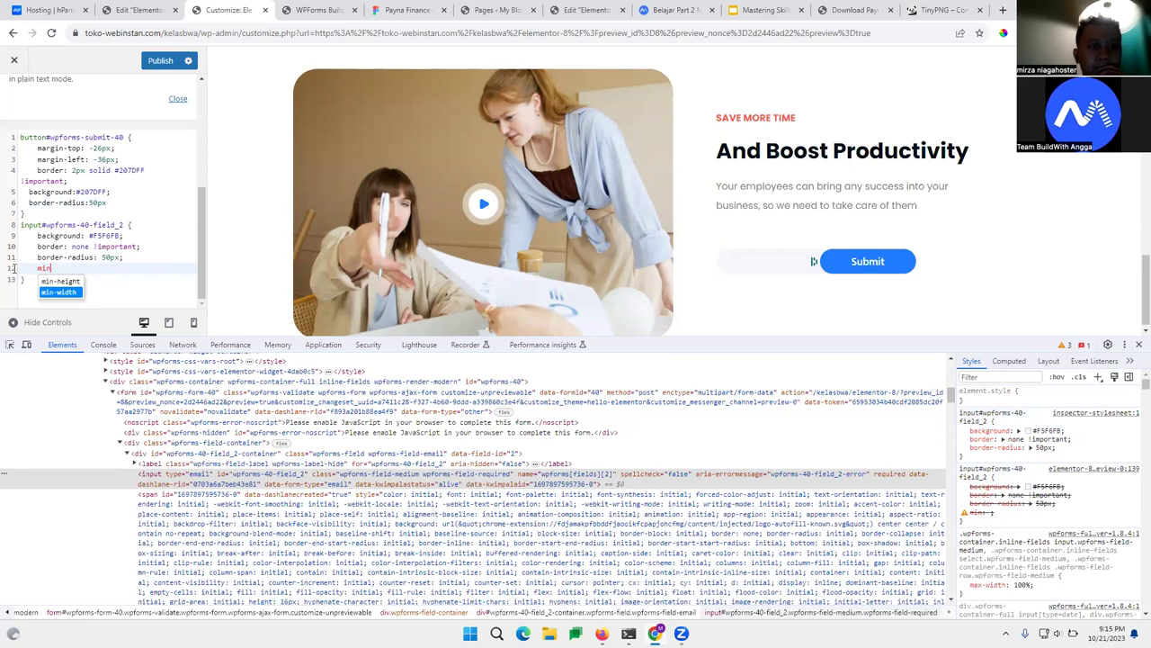
pyautogui.press('Return')
pyautogui.write(':2')
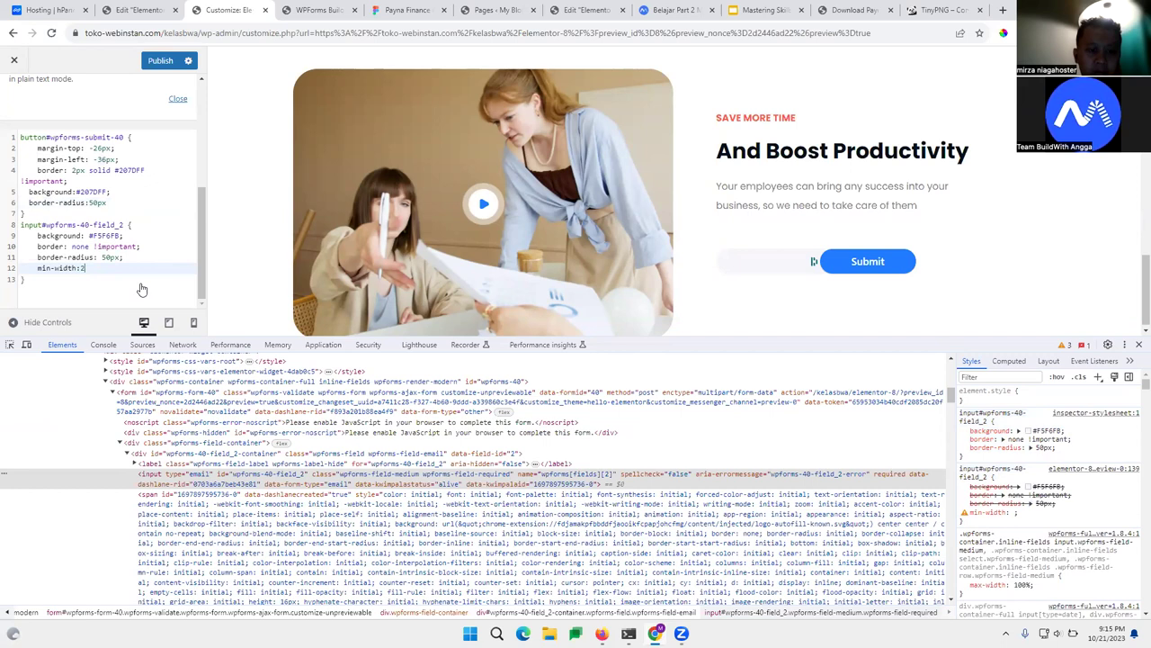
pyautogui.write('50px')
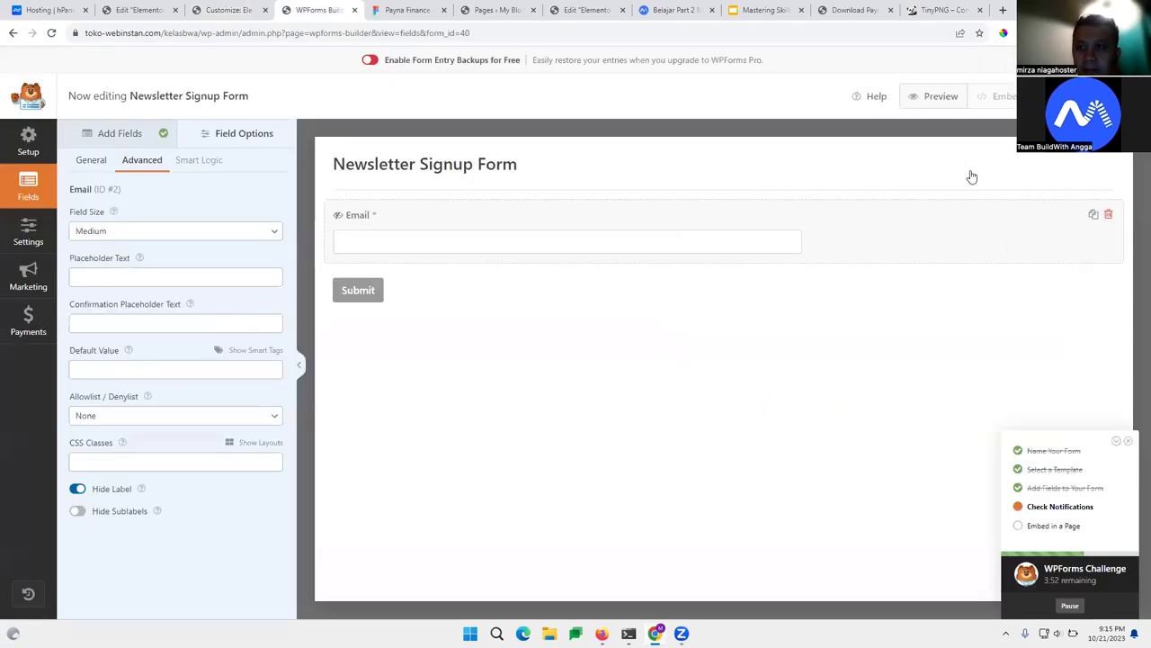
# Step: Set the email field's placeholder to 'Email Address' and save the Elementor page
pyautogui.write('Email Address')
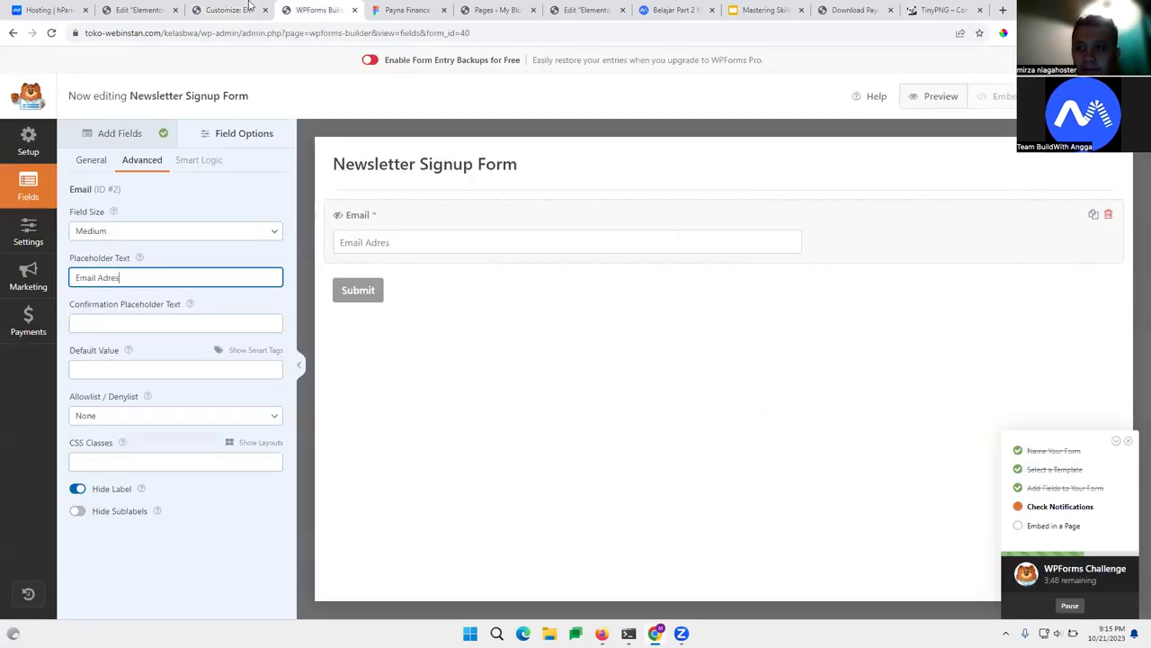
pyautogui.click(418, 283)
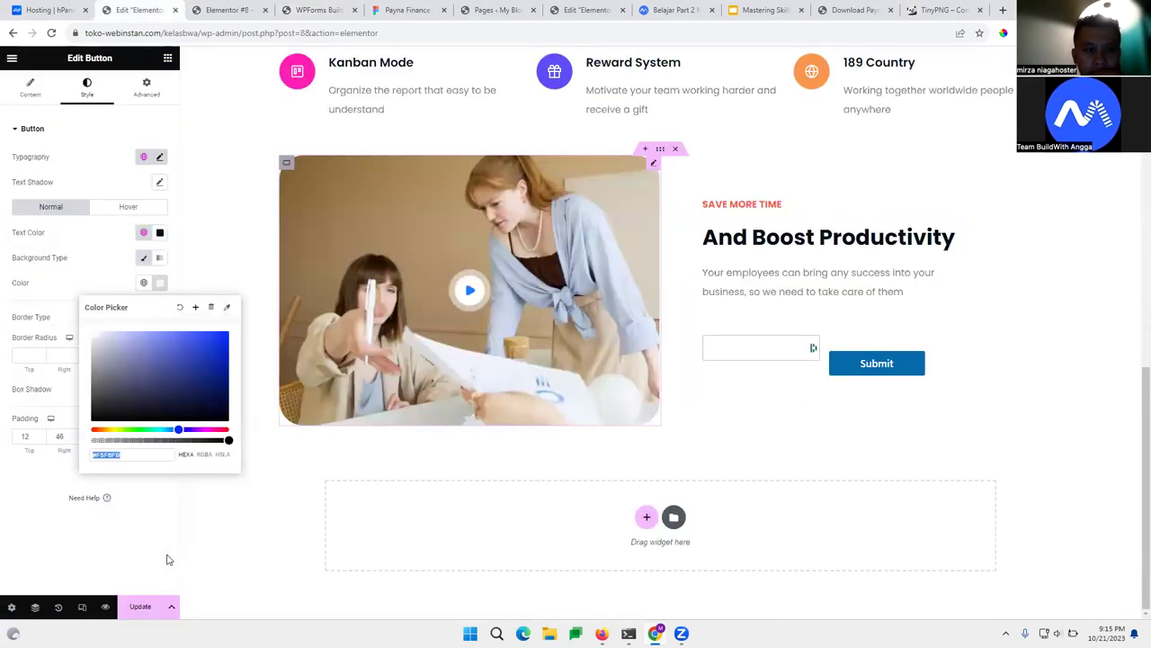
pyautogui.click(140, 606)
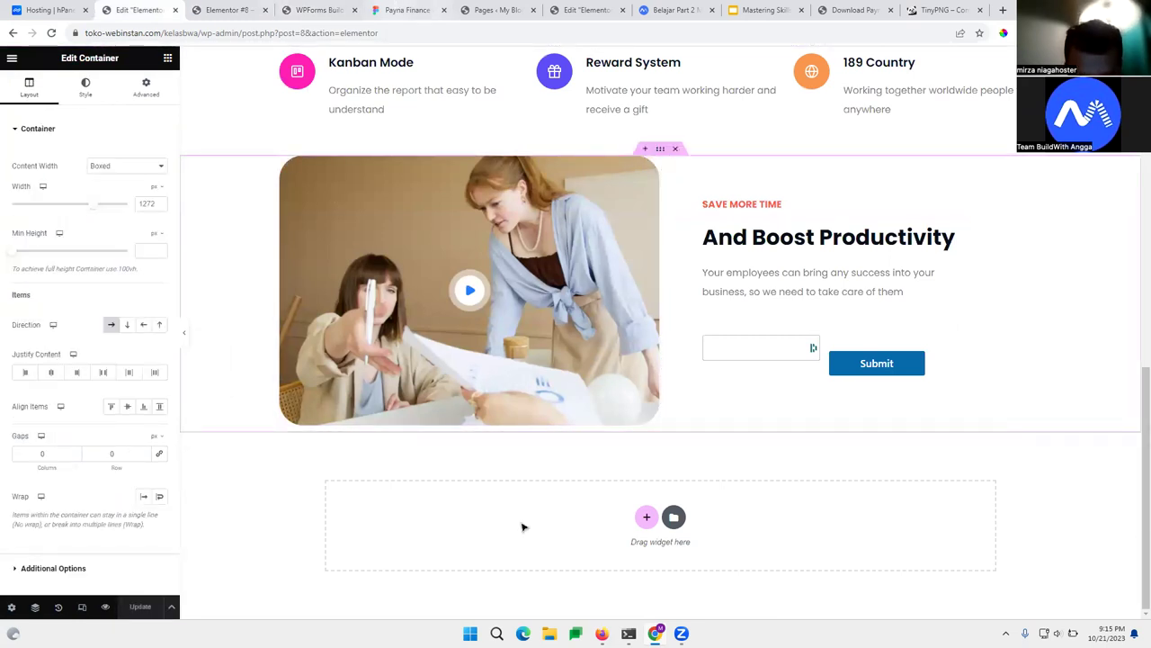
# Step: Compare the Elementor page against the Payna Finance Figma design
pyautogui.hotkey('ctrl', '5')
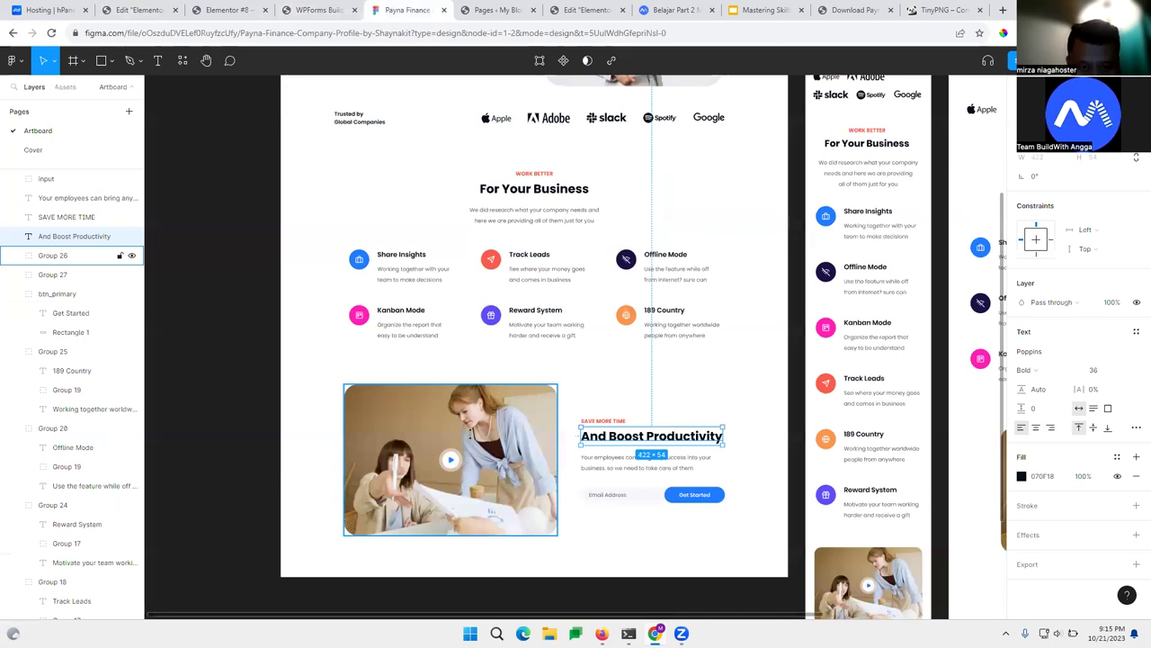
pyautogui.click(143, 9)
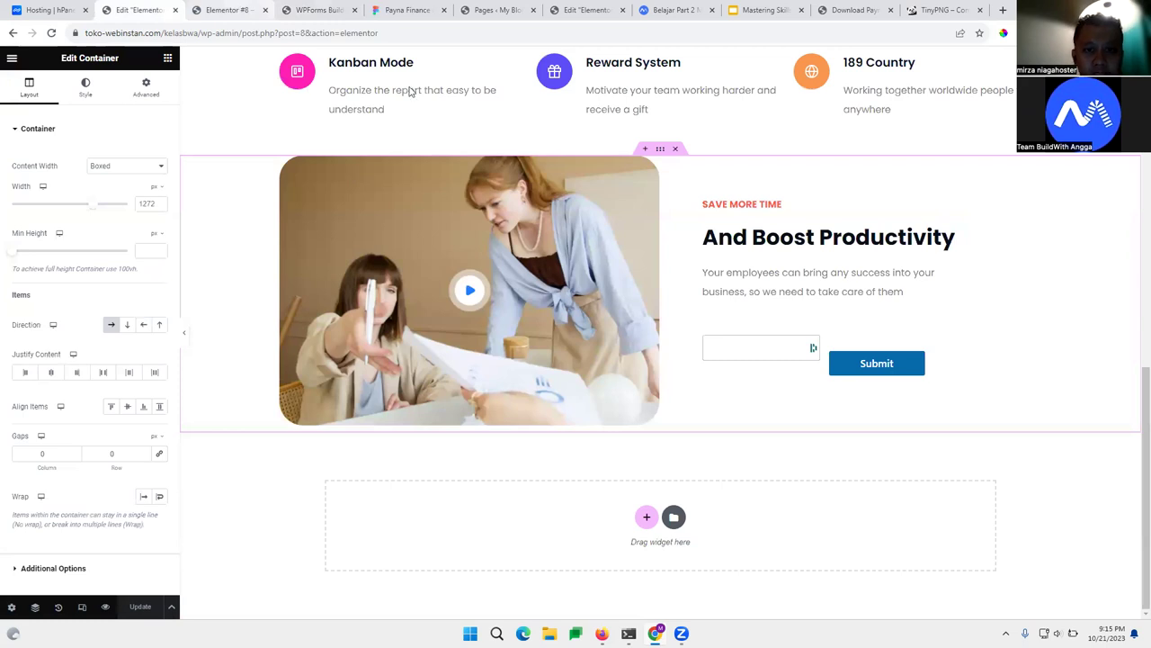
pyautogui.hotkey('ctrl', '5')
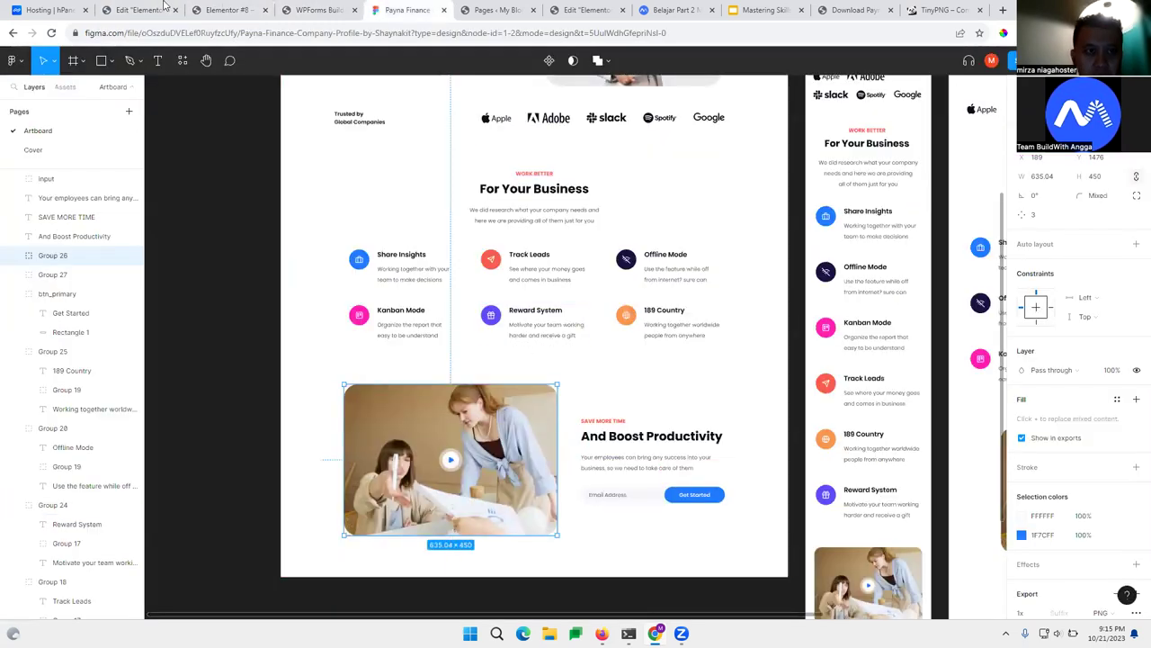
pyautogui.click(165, 7)
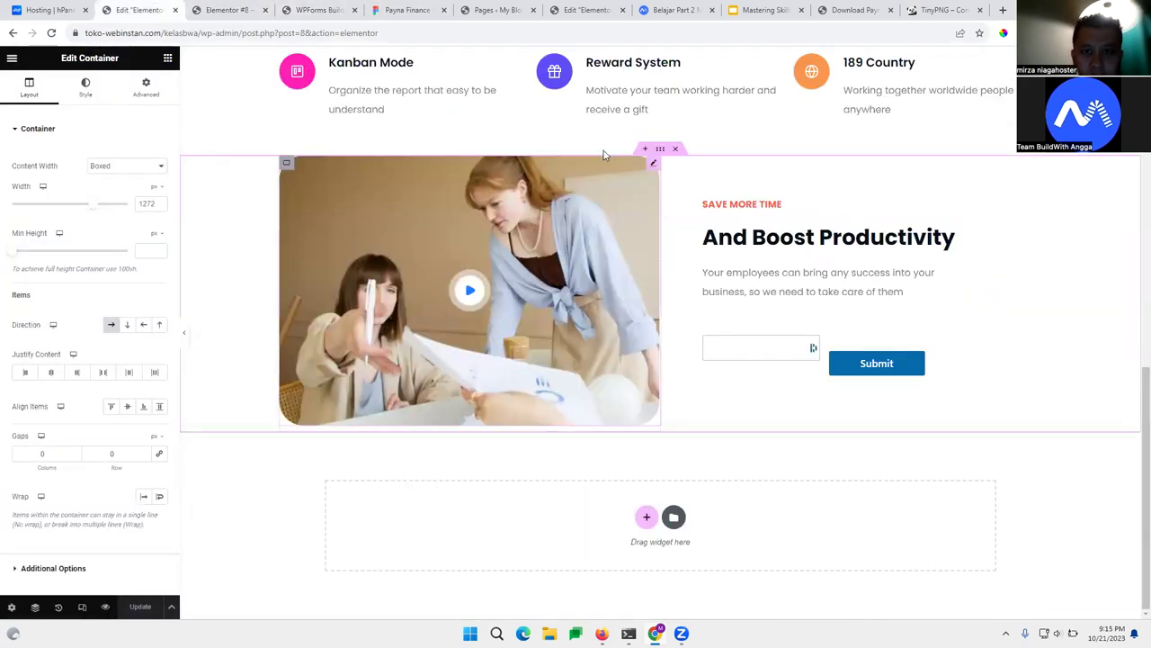
# Step: Set the Boost Productivity container's padding to 40, save, and bring up the DevTools preview
pyautogui.click(646, 117)
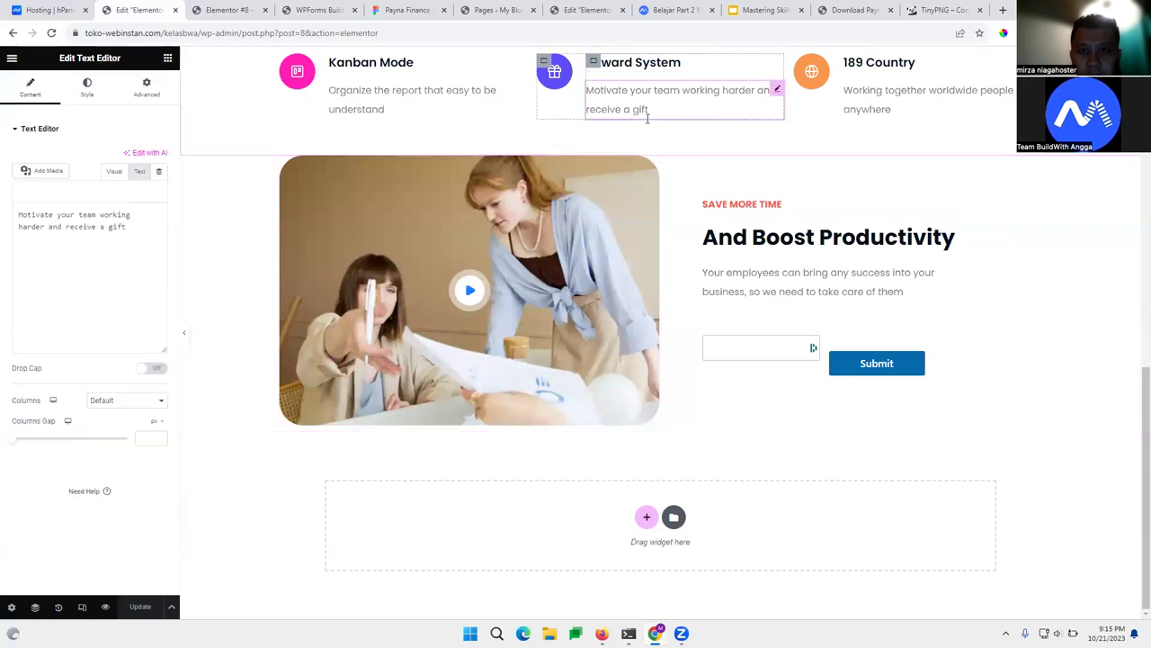
pyautogui.scroll(2, 652, 122)
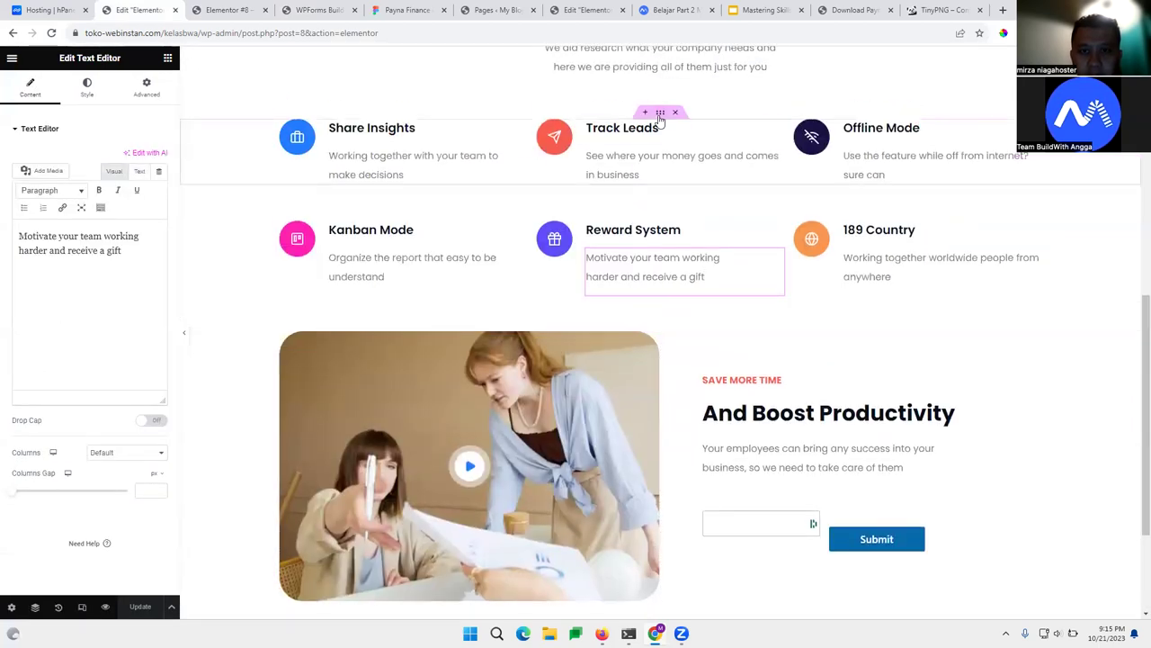
pyautogui.click(660, 114)
pyautogui.click(148, 88)
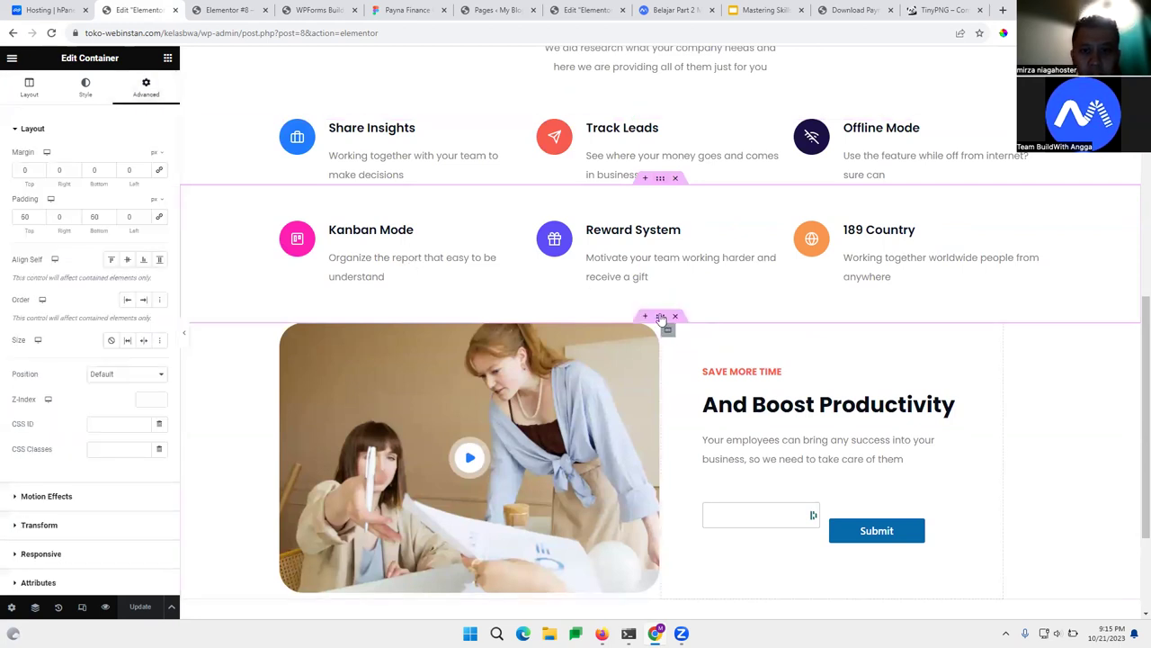
pyautogui.click(662, 319)
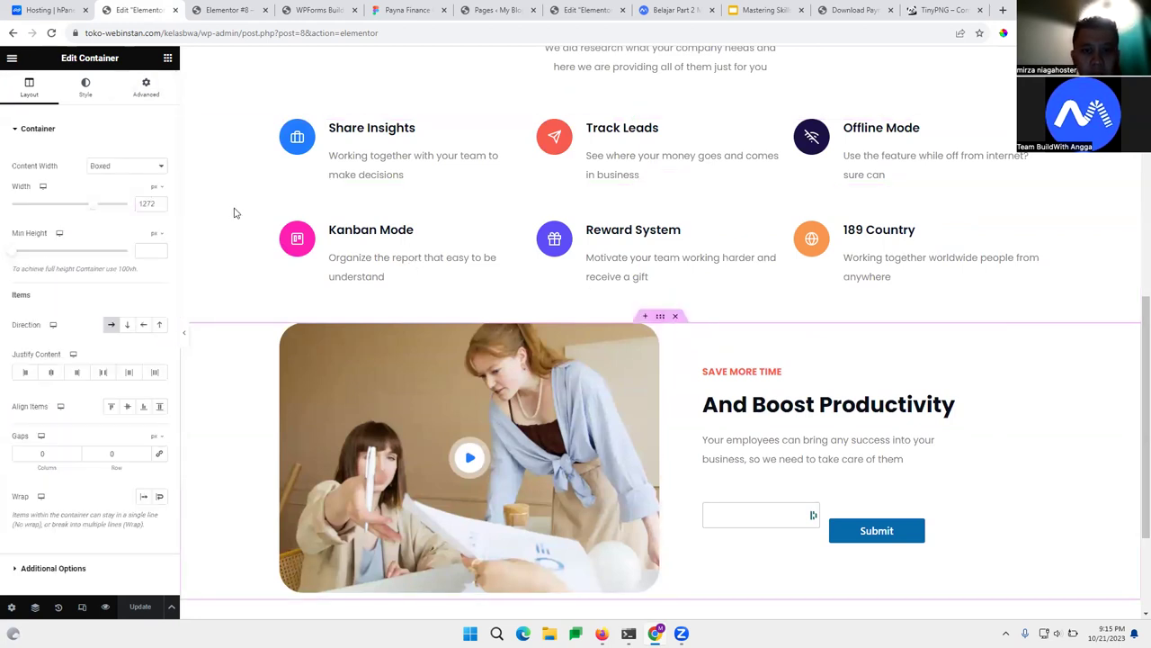
pyautogui.click(141, 95)
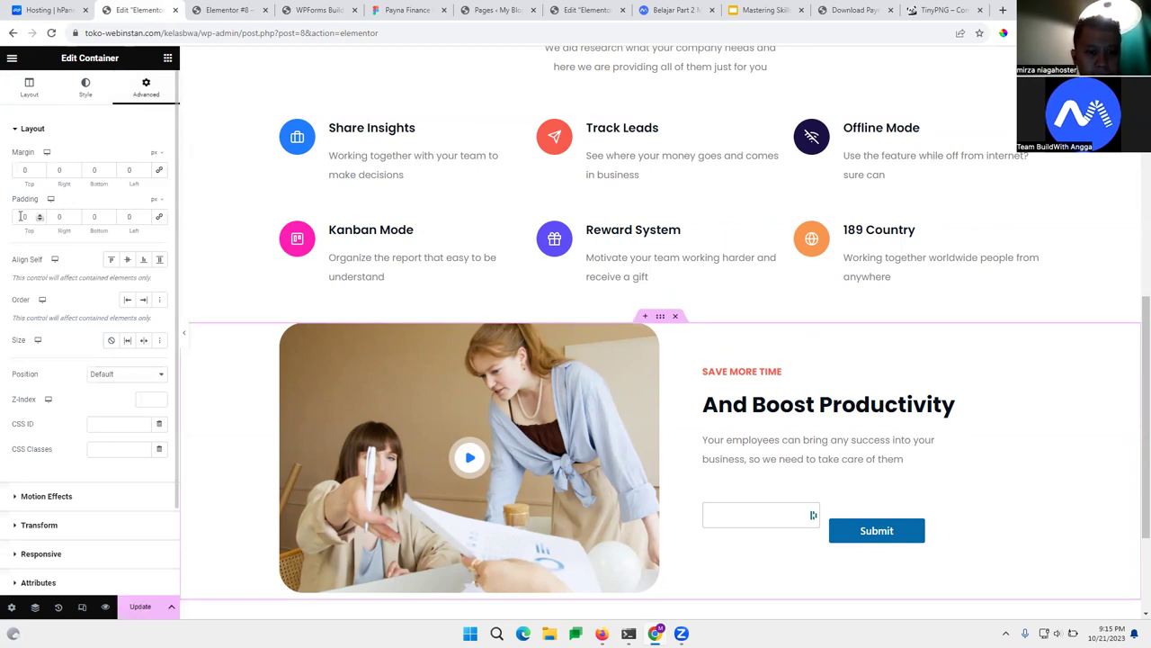
pyautogui.write('40')
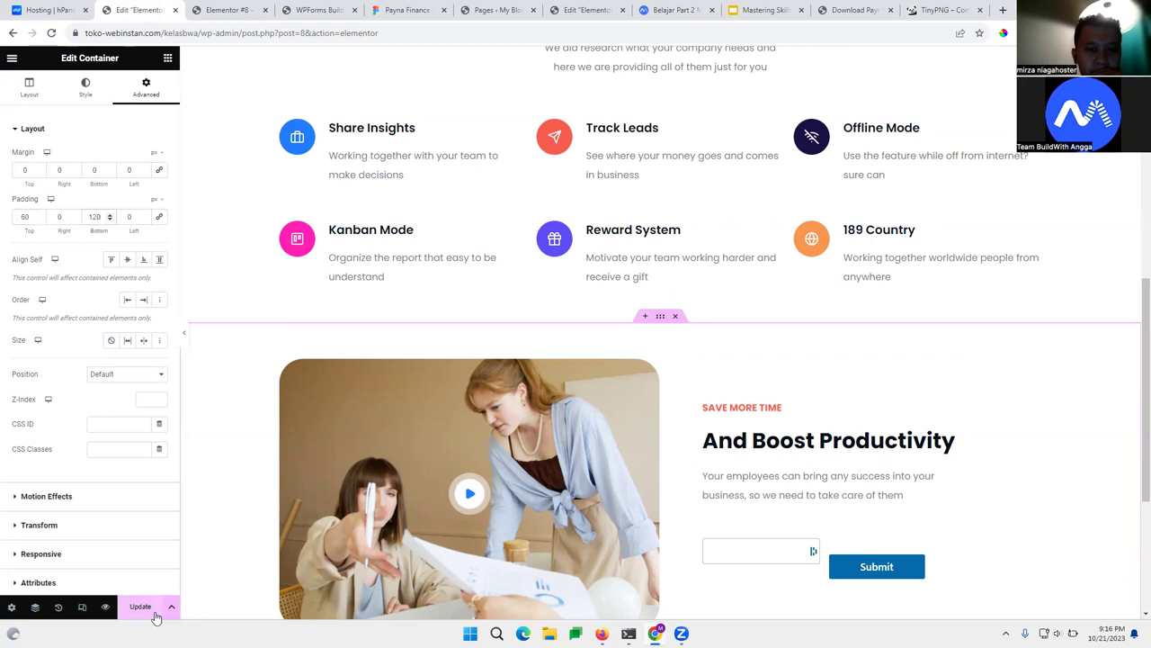
pyautogui.click(155, 615)
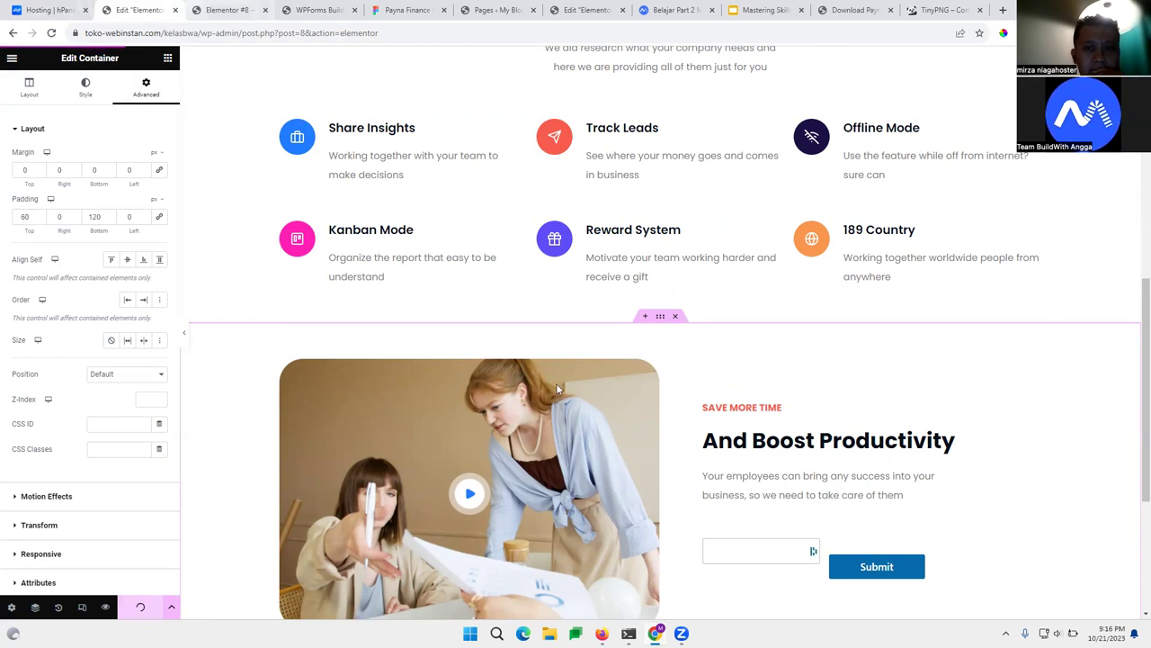
pyautogui.hotkey('ctrl', 'Tab')
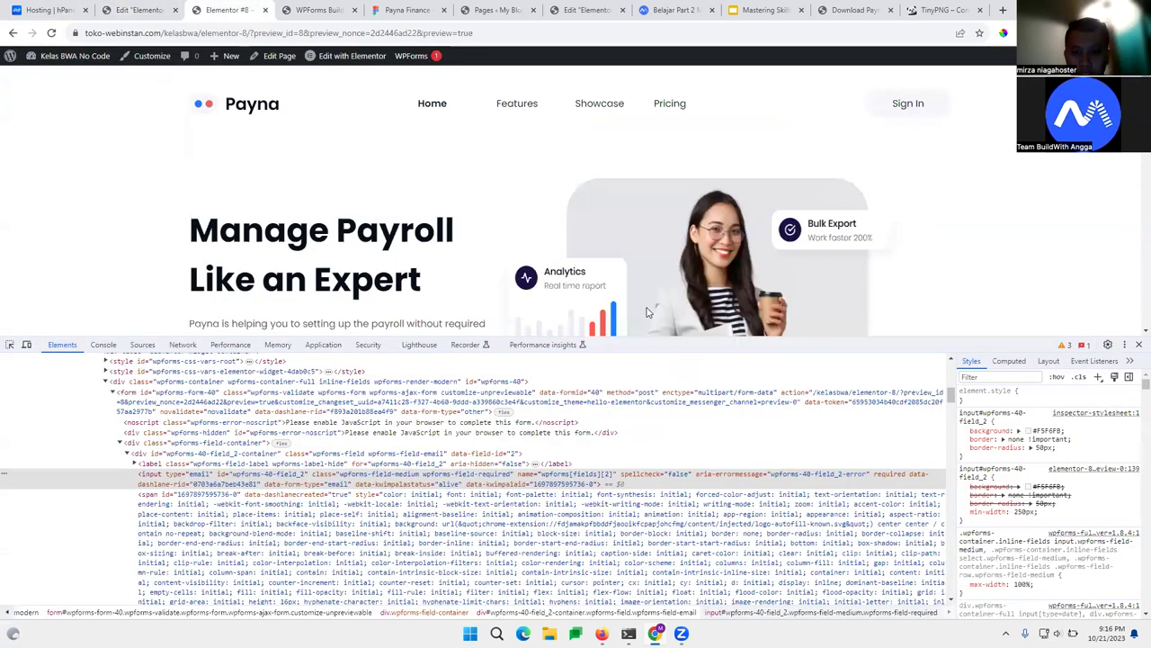
# Step: Reload the Payna preview with DevTools closed, compare it to Figma, then return to the editor
pyautogui.press('F5')
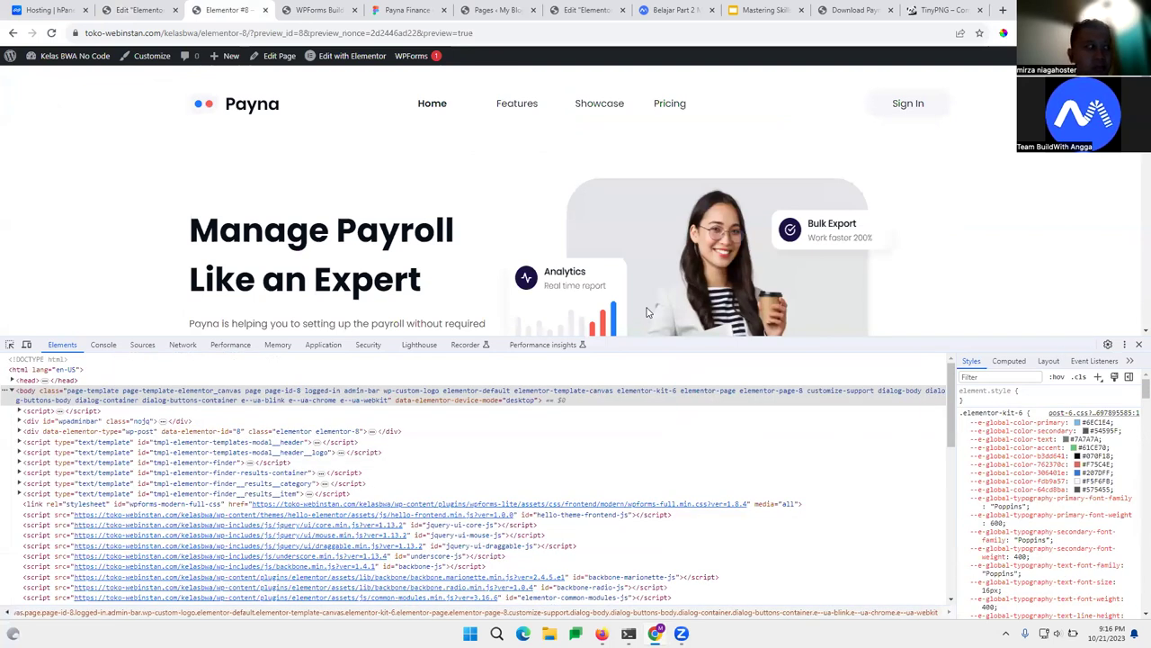
pyautogui.press('F12')
pyautogui.scroll(-8, 646, 312)
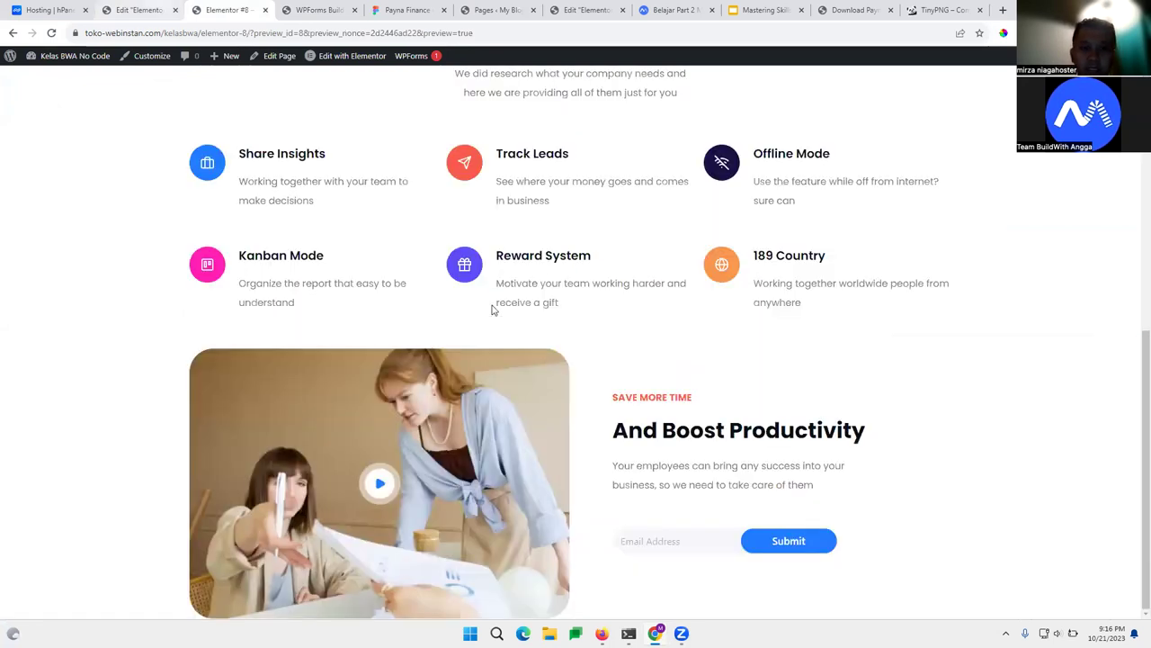
pyautogui.press('F5')
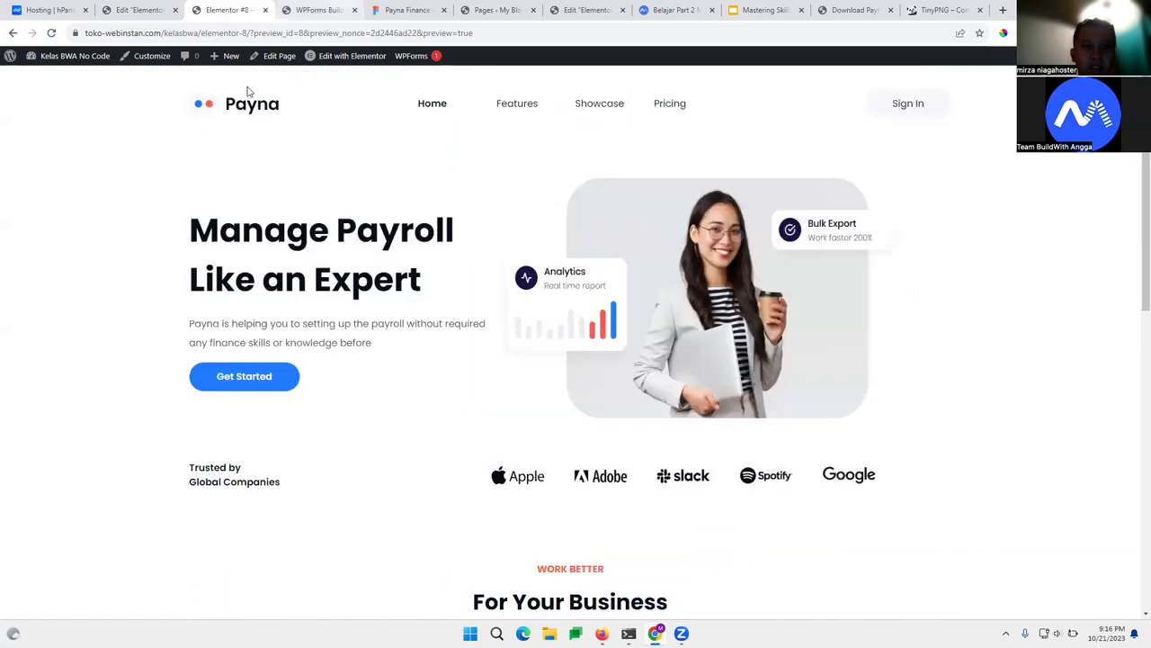
pyautogui.hotkey('ctrl', 'Tab')
pyautogui.hotkey('ctrl', 'Tab')
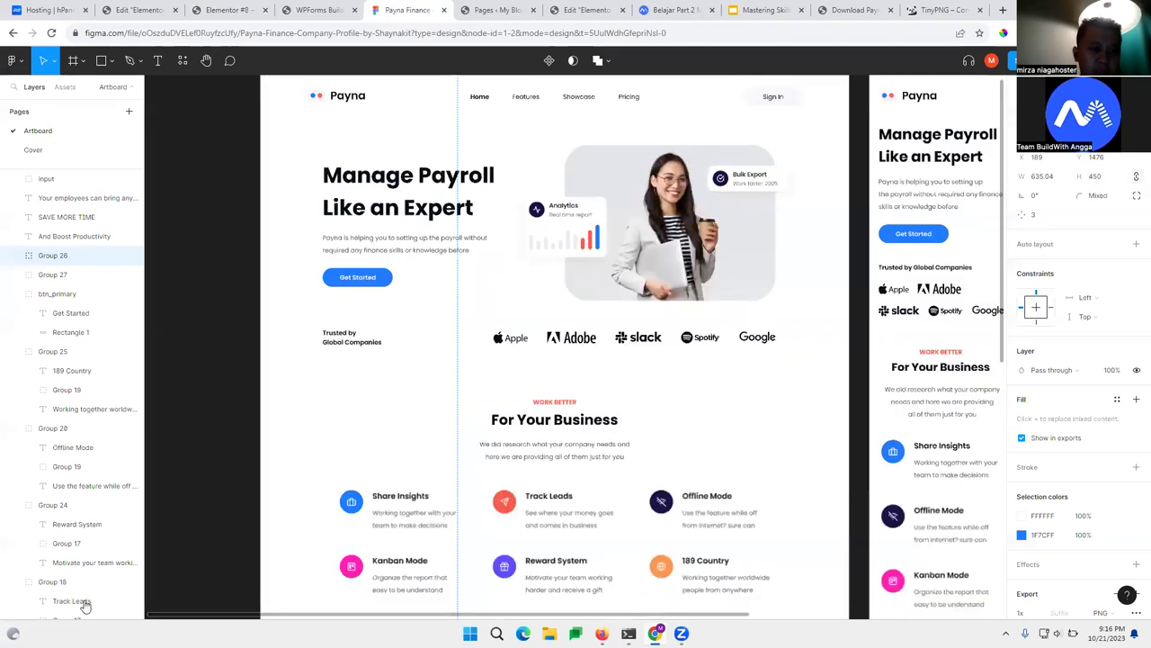
pyautogui.hotkey('ctrl', 'shift', 'Tab')
pyautogui.hotkey('ctrl', 'shift', 'Tab')
pyautogui.hotkey('ctrl', 'shift', 'Tab')
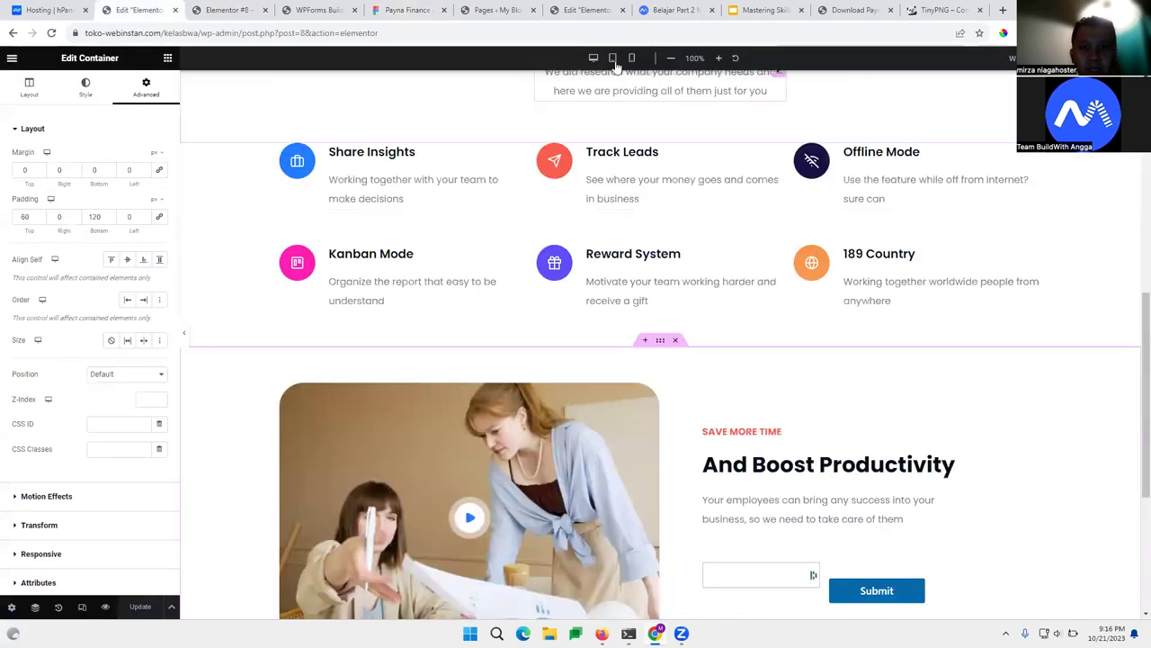
# Step: Switch the Elementor canvas from tablet to mobile width and scroll back to the top
pyautogui.hotkey('ctrl', 'shift', 'm')
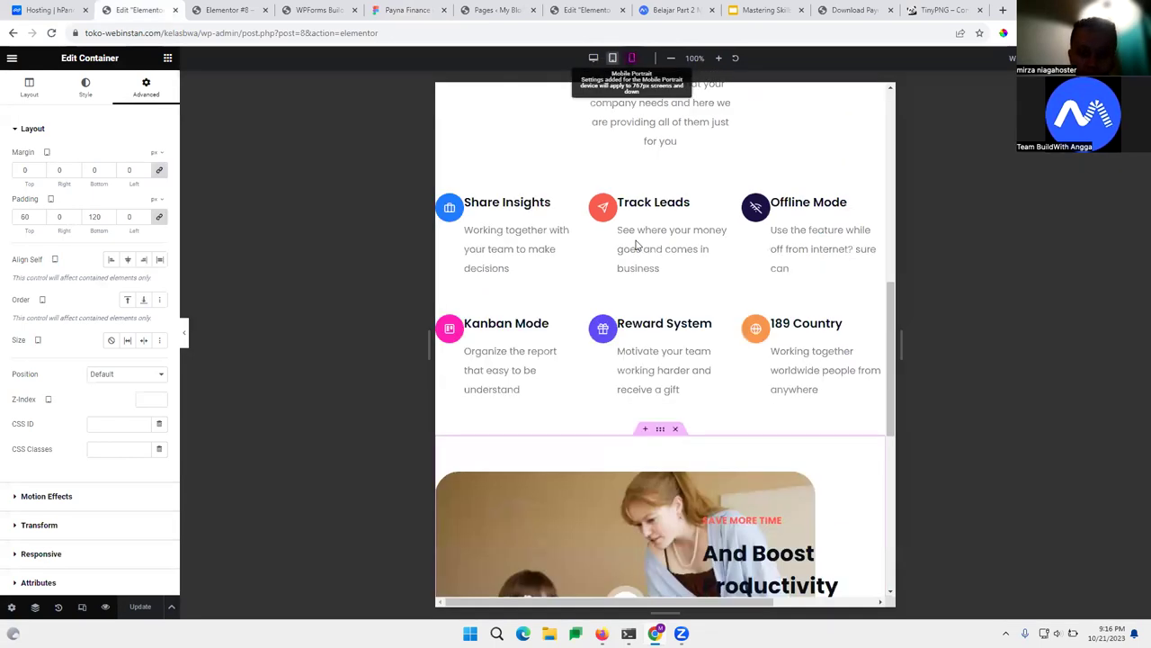
pyautogui.hotkey('ctrl', 'shift', 'm')
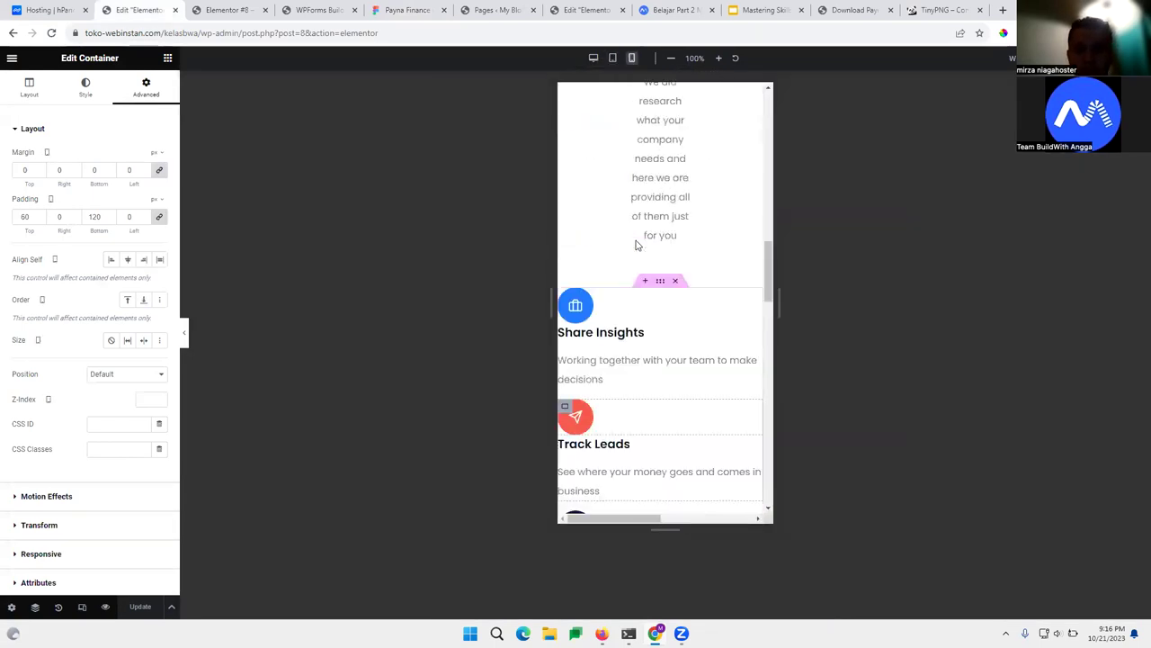
pyautogui.scroll(15, 635, 239)
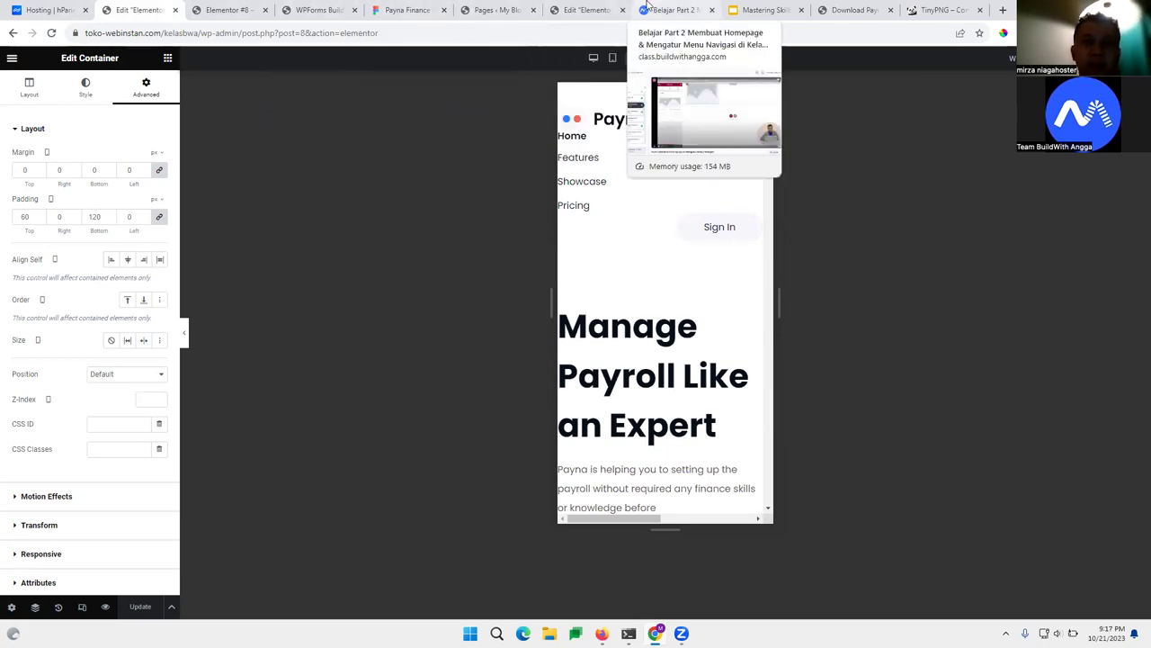
# Step: Follow the hosting order link on slide 4 of the Mastering Skills deck to Niagahoster
pyautogui.click(763, 10)
pyautogui.click(93, 329)
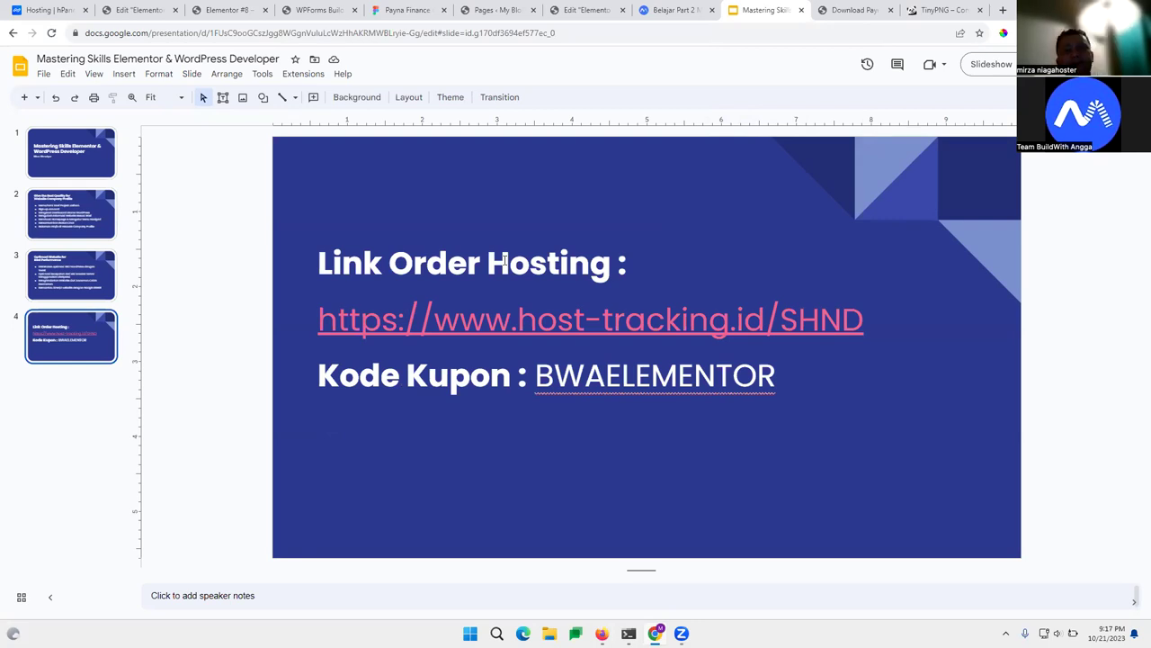
pyautogui.click(465, 322)
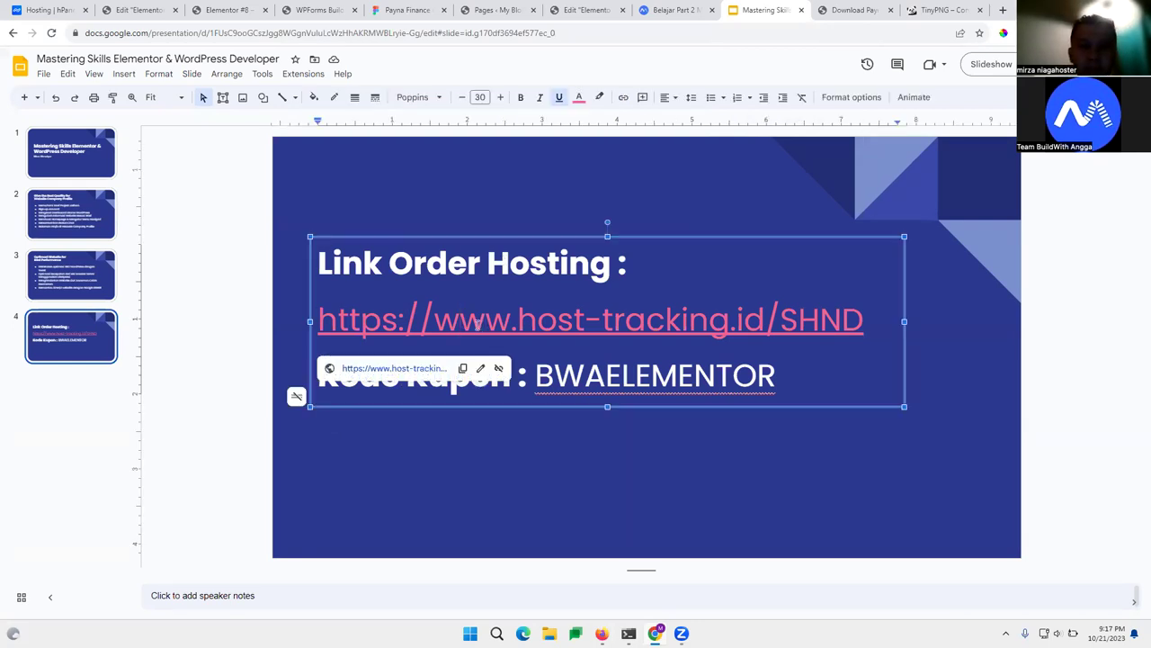
pyautogui.click(395, 368)
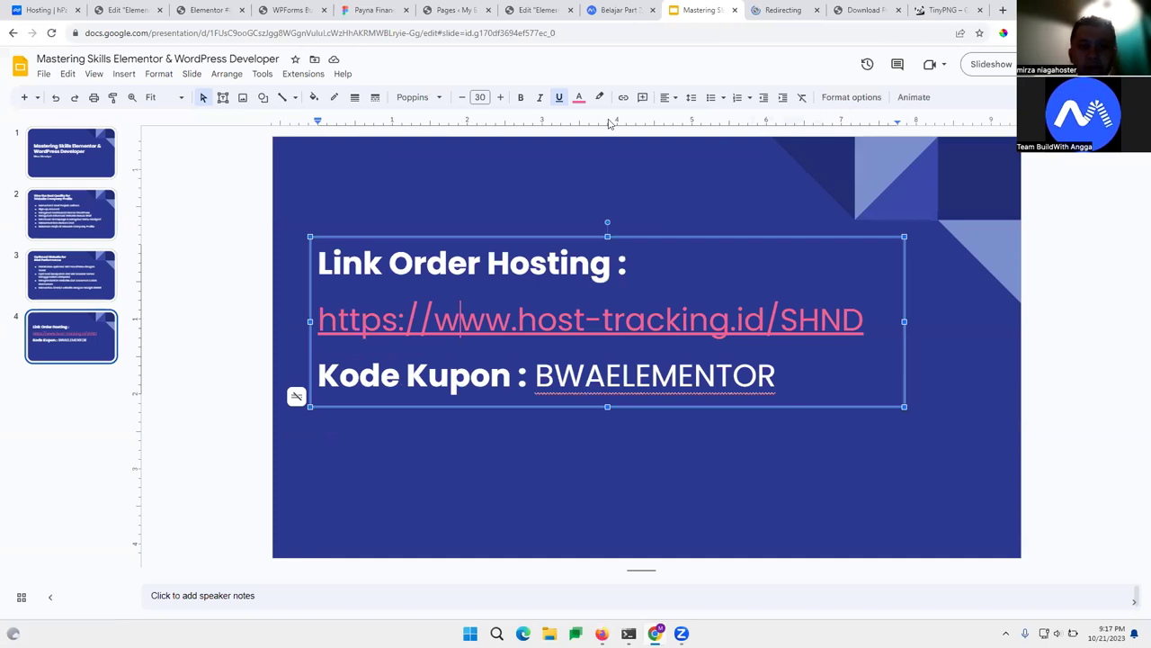
pyautogui.click(782, 8)
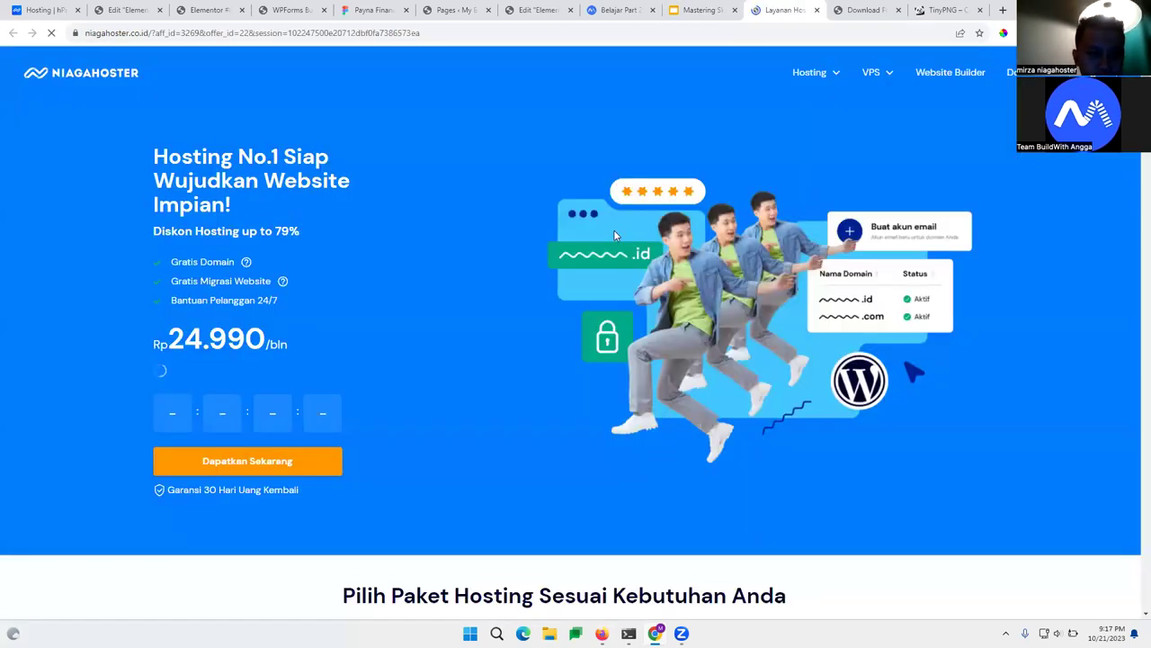
# Step: Scroll down to the Niagahoster hosting plans and pick the Business plan
pyautogui.scroll(-2, 614, 229)
pyautogui.scroll(-1, 613, 236)
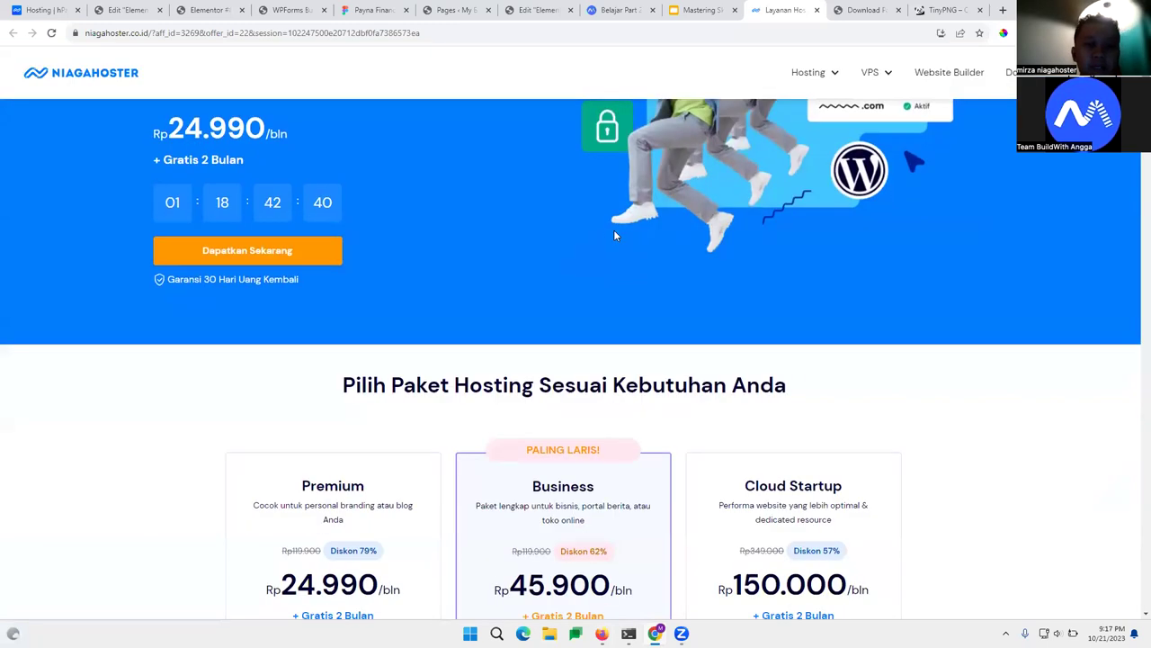
pyautogui.scroll(-1, 613, 235)
pyautogui.scroll(-1, 614, 236)
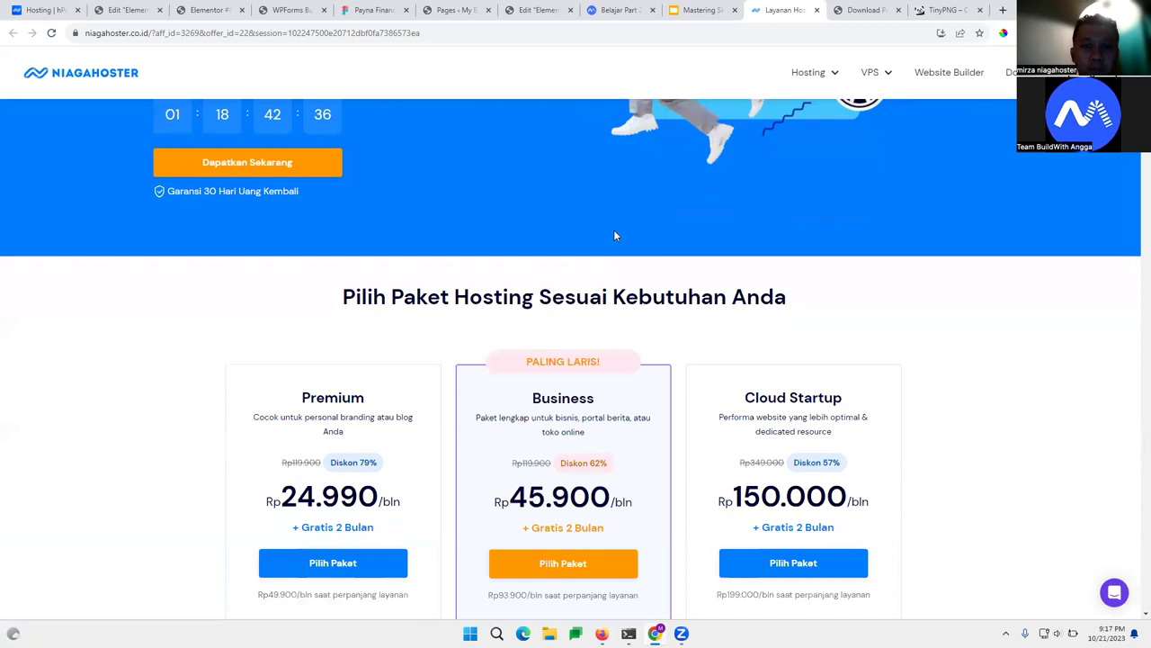
pyautogui.scroll(-1, 615, 236)
pyautogui.scroll(-1, 615, 236)
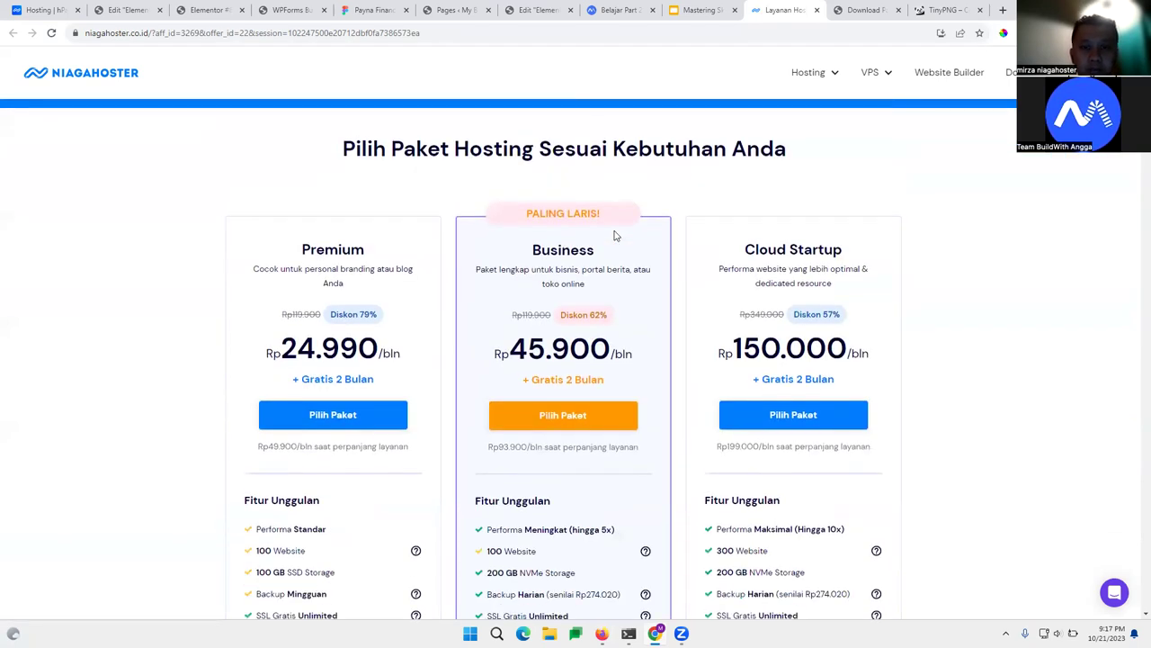
pyautogui.scroll(-1, 615, 235)
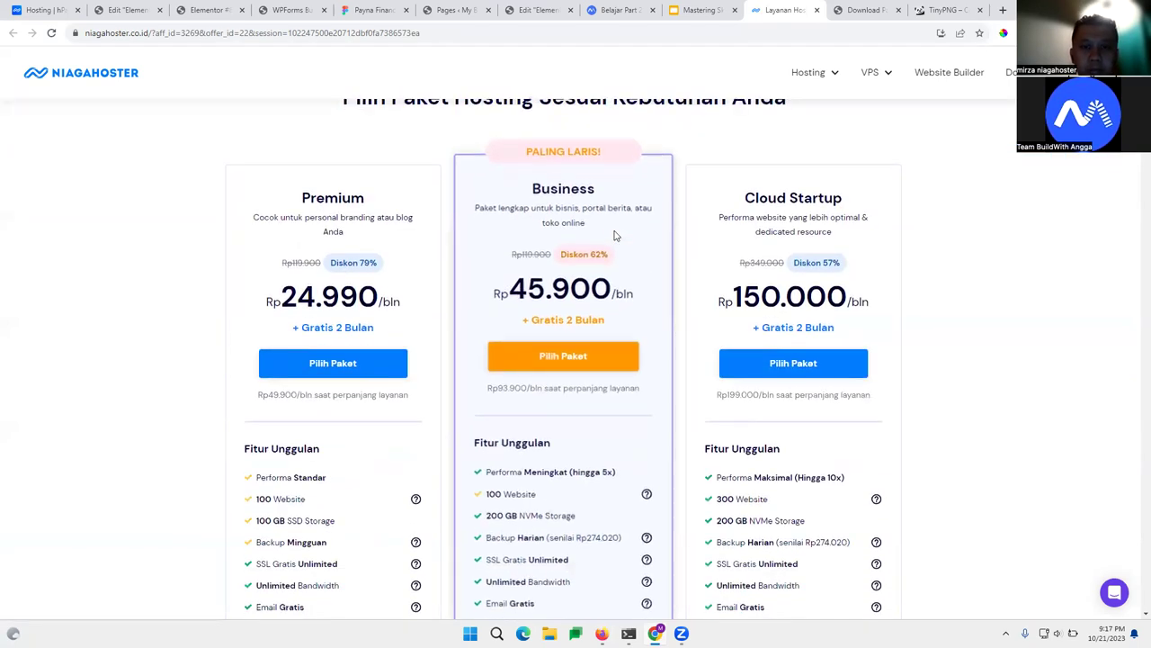
pyautogui.click(611, 355)
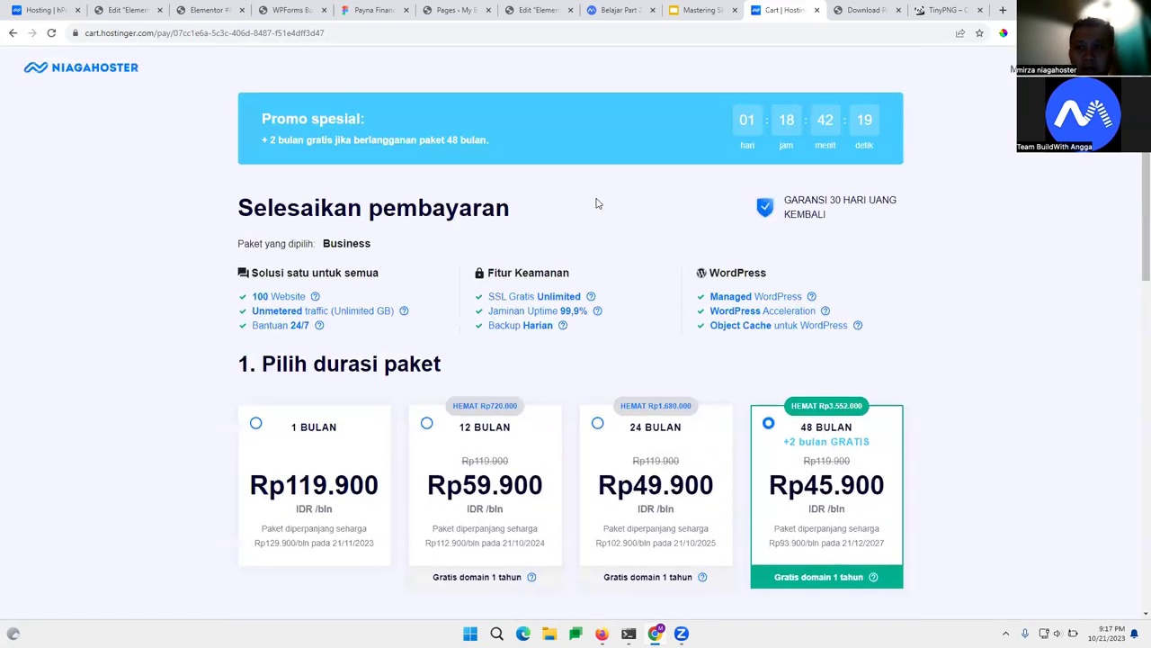
# Step: Copy the coupon code BWAELEMENTOR from the course slide
pyautogui.scroll(-3, 595, 203)
pyautogui.scroll(-1, 596, 203)
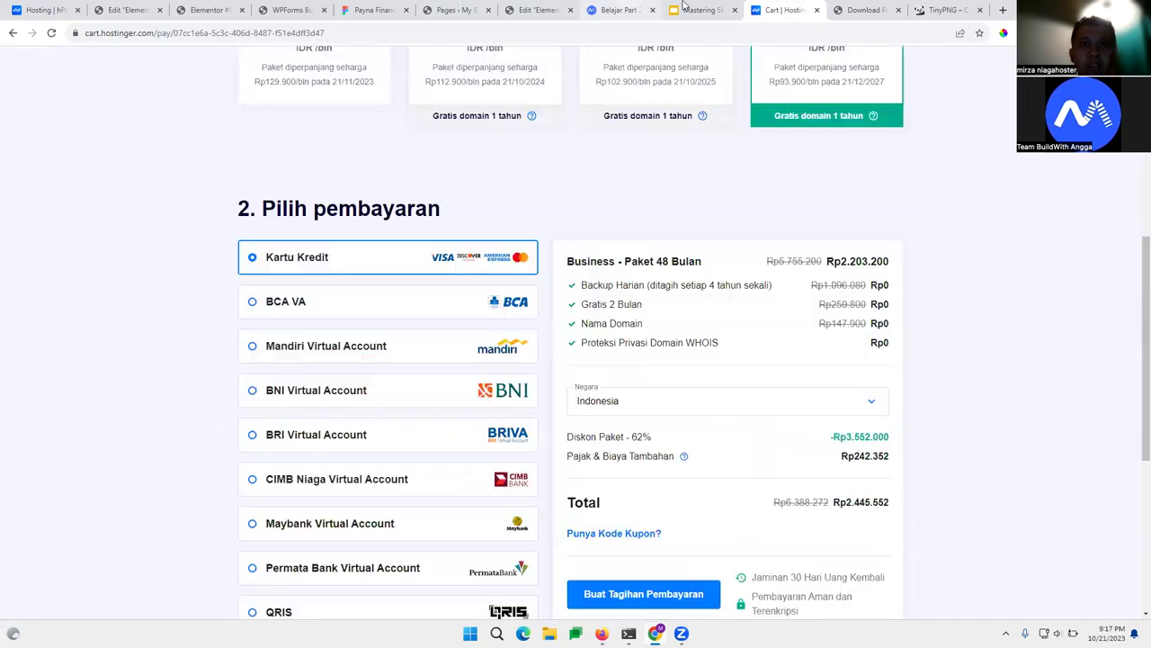
pyautogui.click(699, 10)
pyautogui.click(597, 382)
pyautogui.doubleClick(596, 383)
pyautogui.hotkey('ctrl', 'c')
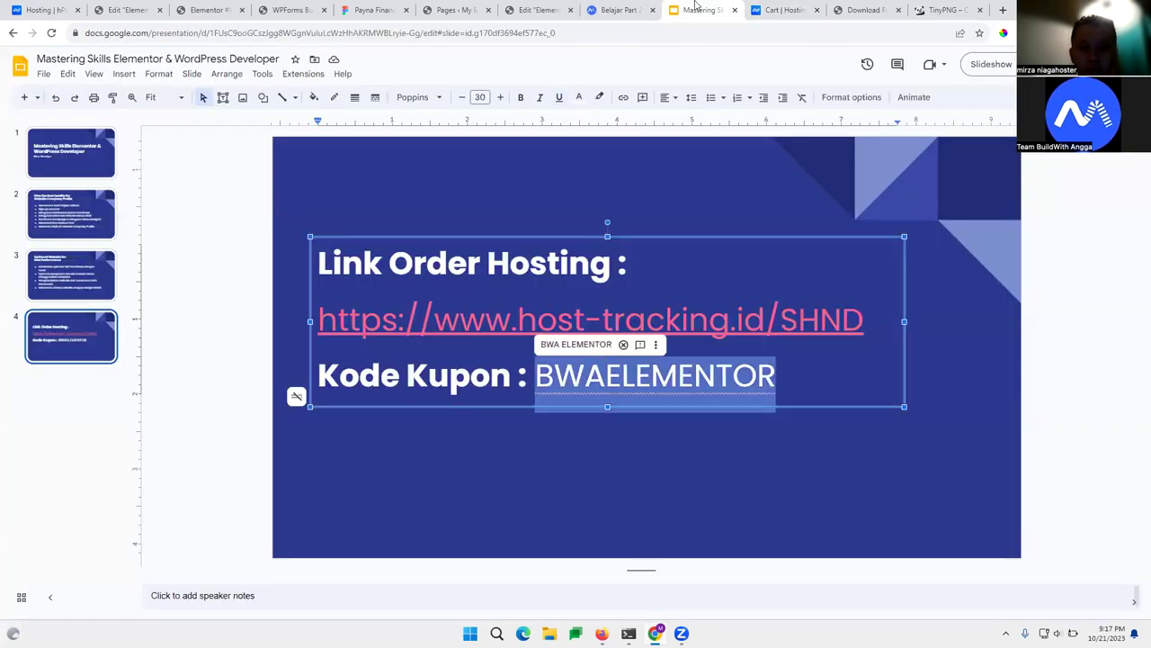
# Step: Apply the coupon in the Niagahoster cart, dropping the 48-month Business total to Rp2.200.997
pyautogui.click(782, 10)
pyautogui.scroll(-2, 664, 383)
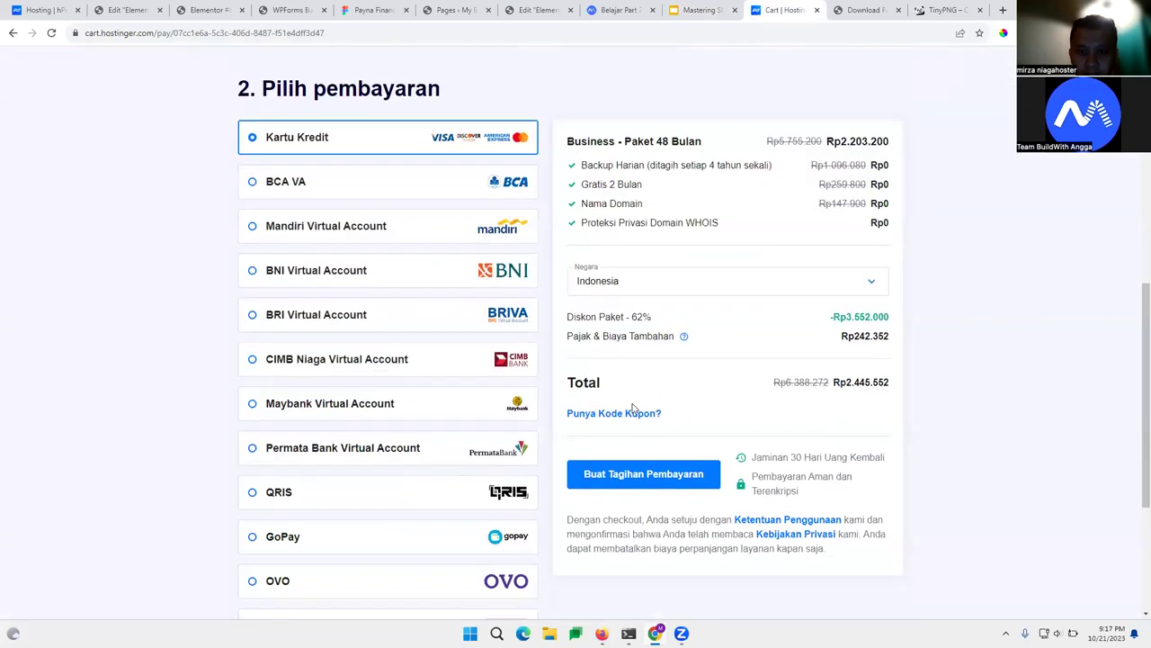
pyautogui.click(633, 413)
pyautogui.click(664, 449)
pyautogui.hotkey('ctrl', 'v')
pyautogui.click(784, 454)
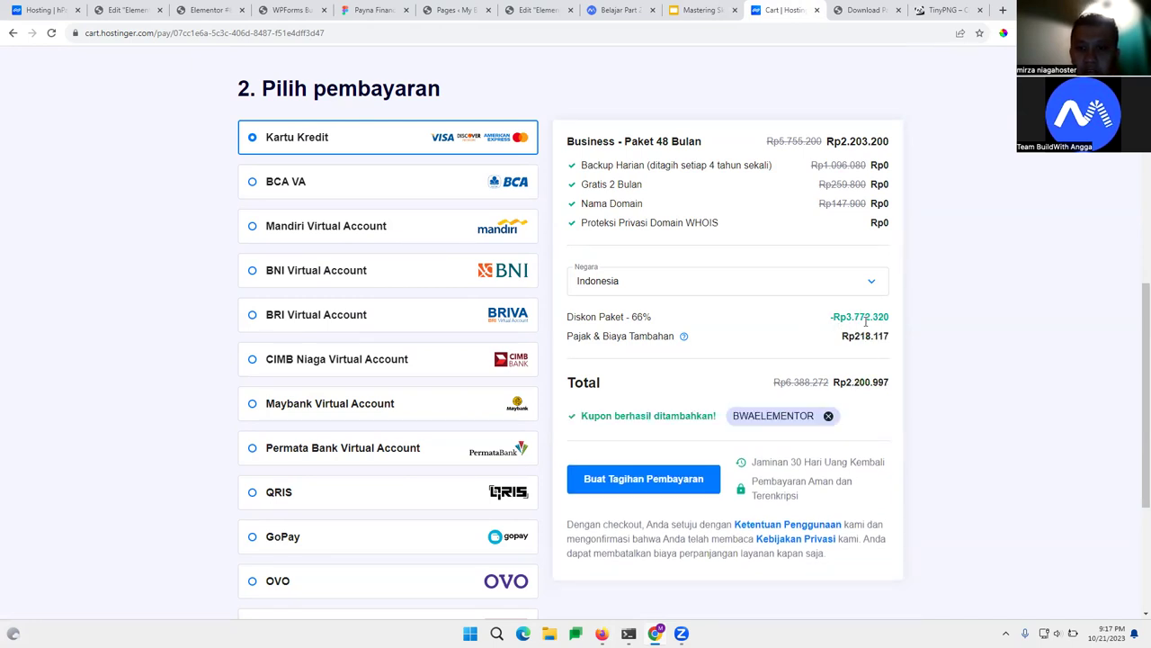
pyautogui.scroll(-1, 836, 333)
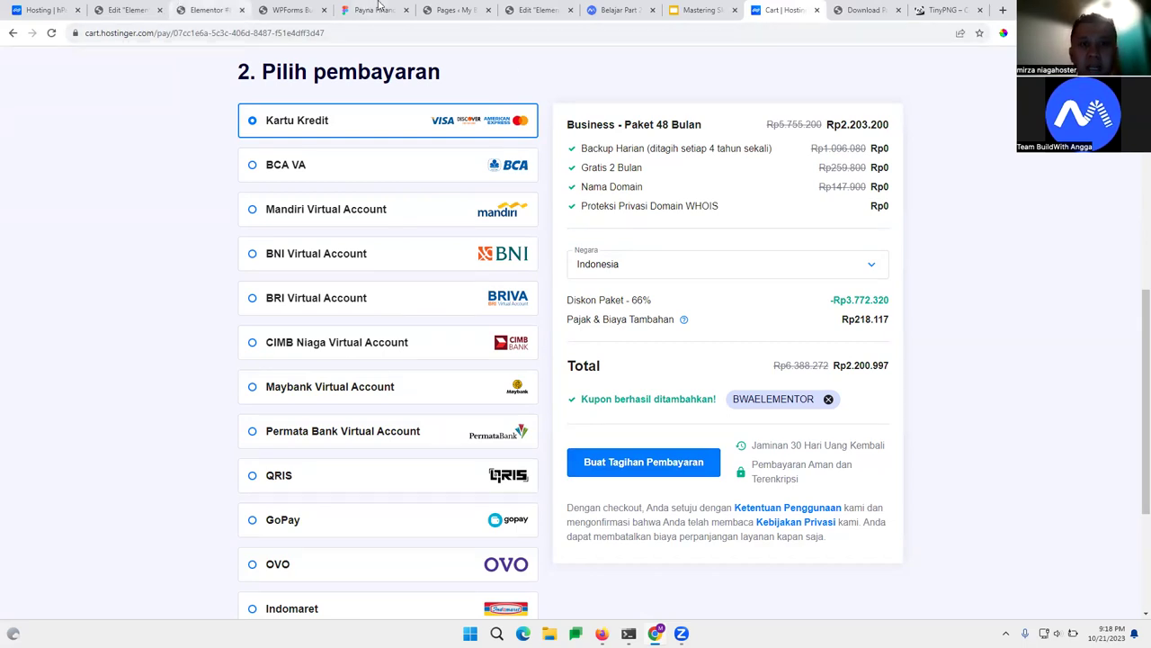
# Step: Bring back the Elementor #8 preview of the Payna page showing the Manage Payroll Like an Expert hero
pyautogui.click(225, 8)
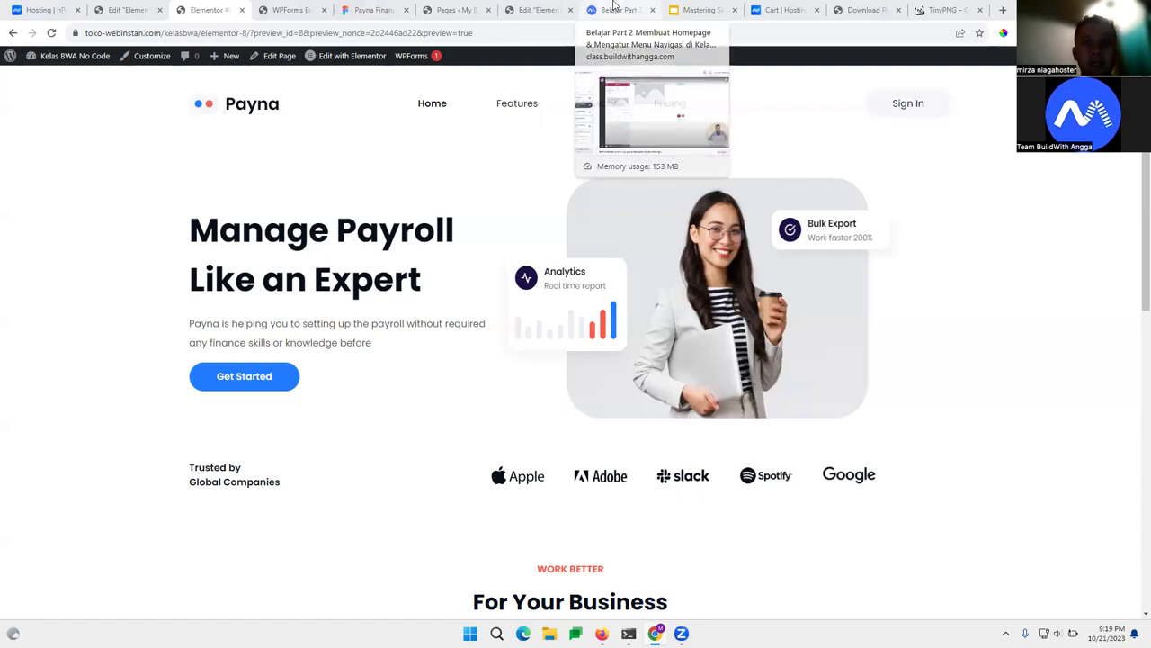
# Step: Reopen the WordPress and Elementor course from the BuildWithAngga learning progress dashboard
pyautogui.click(615, 9)
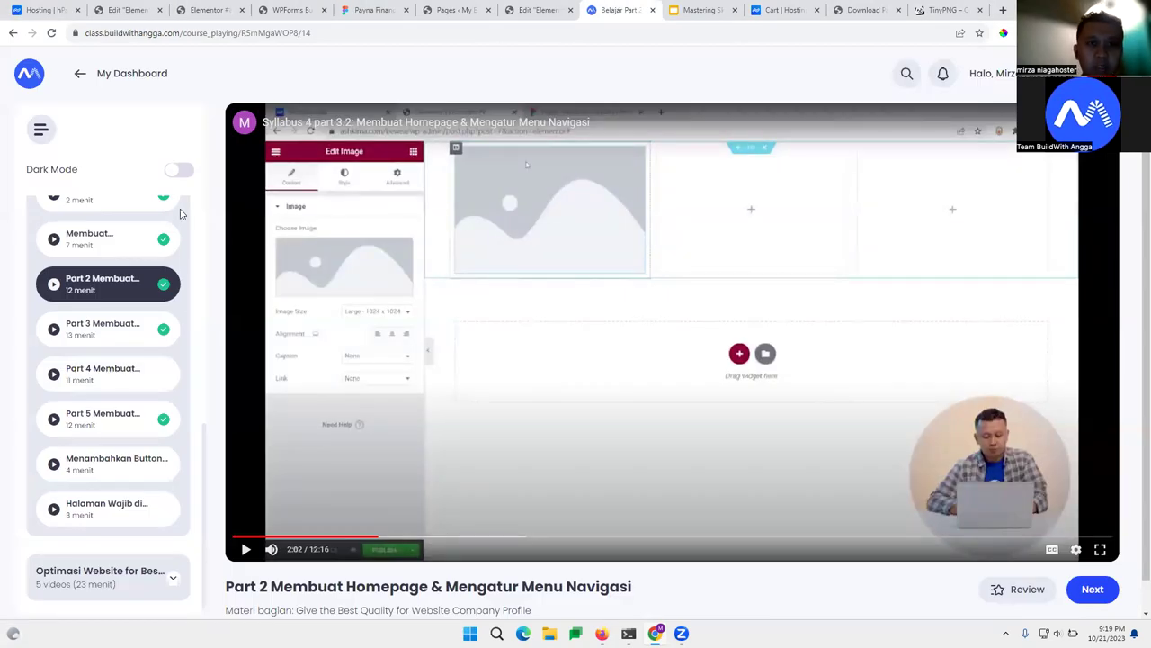
pyautogui.scroll(-1, 180, 214)
pyautogui.scroll(2, 180, 214)
pyautogui.scroll(5, 178, 213)
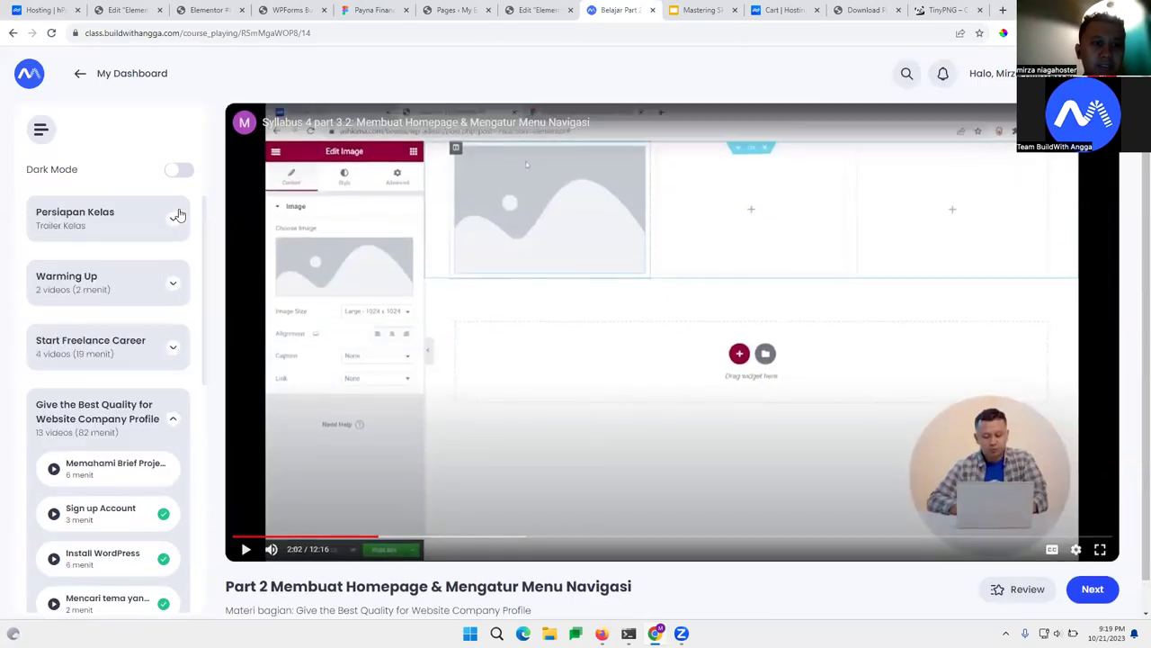
pyautogui.click(82, 74)
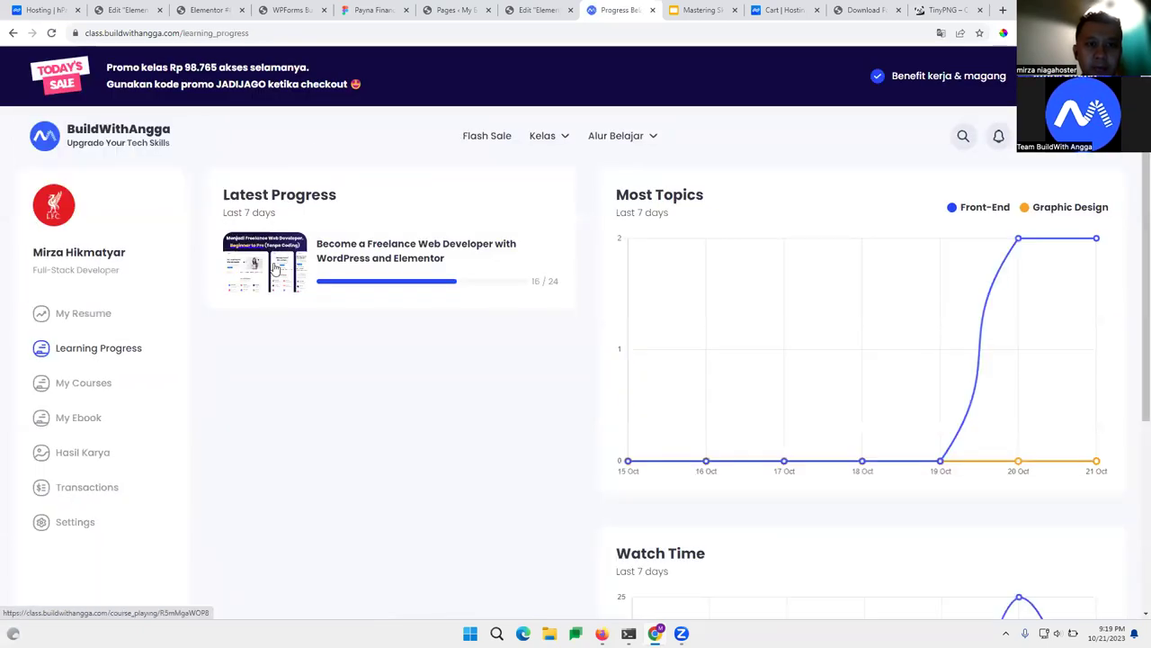
pyautogui.click(295, 263)
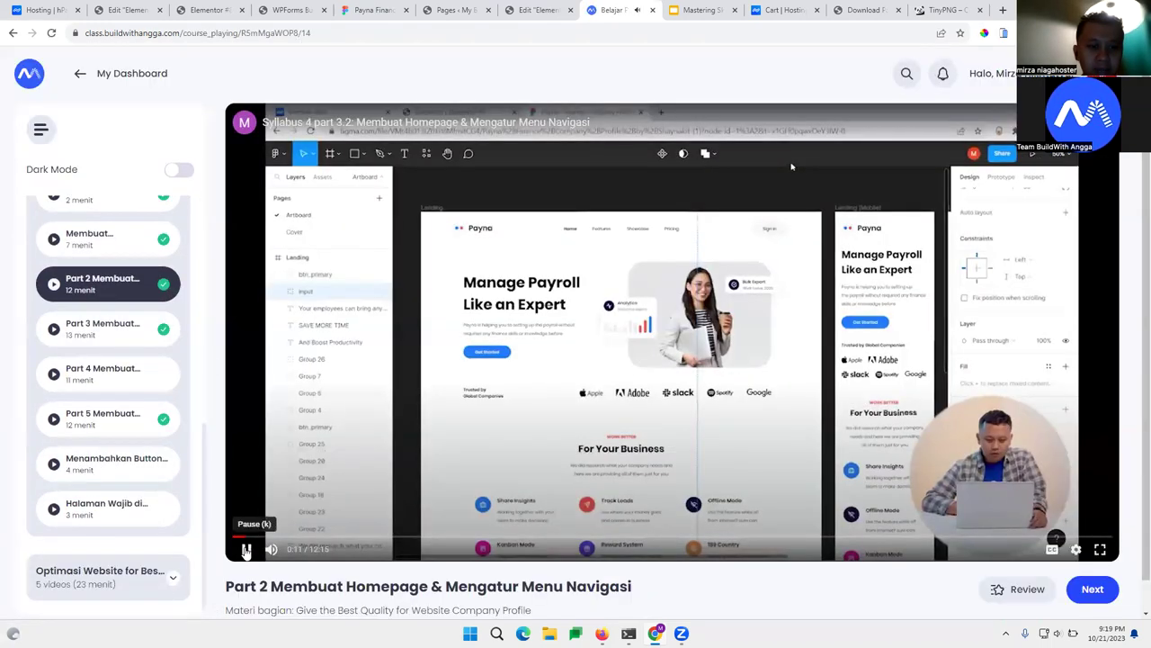
# Step: Pause the video and open the Menghindarkan Website dari Ancaman Celah Keamanan lesson
pyautogui.click(246, 548)
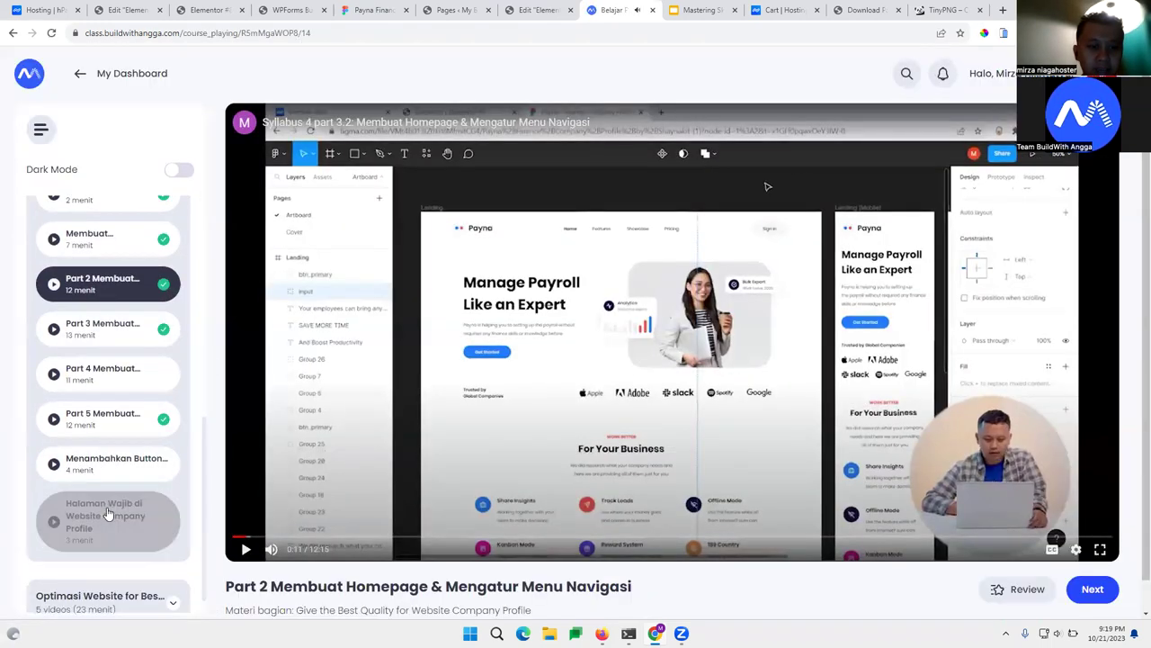
pyautogui.click(99, 578)
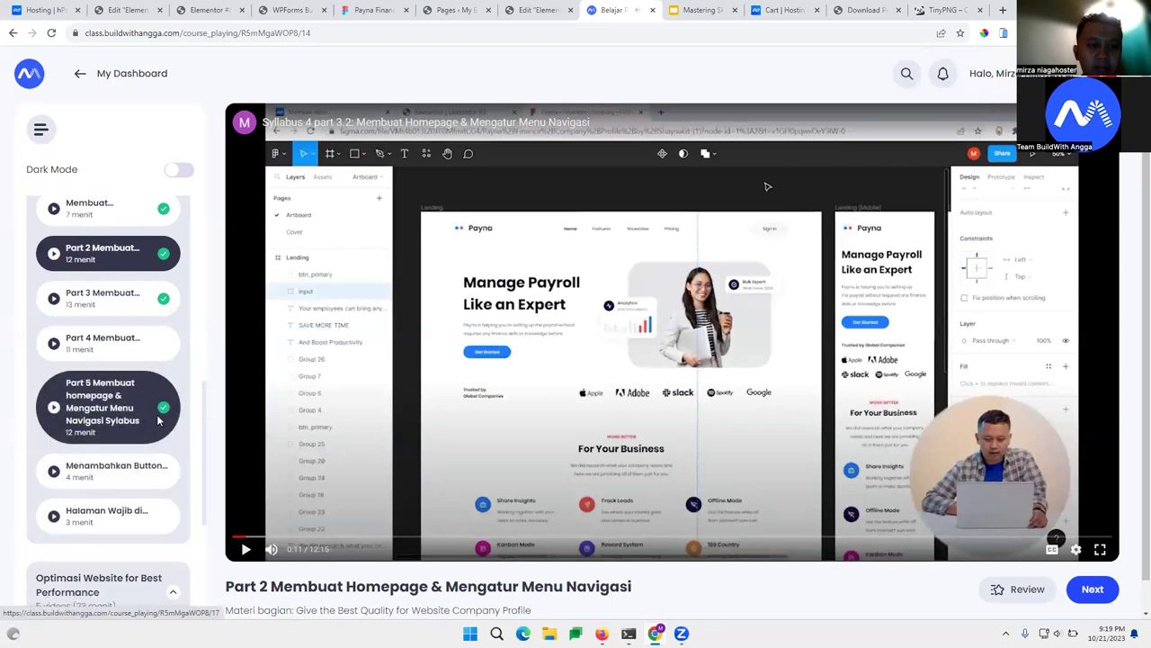
pyautogui.scroll(-2, 157, 420)
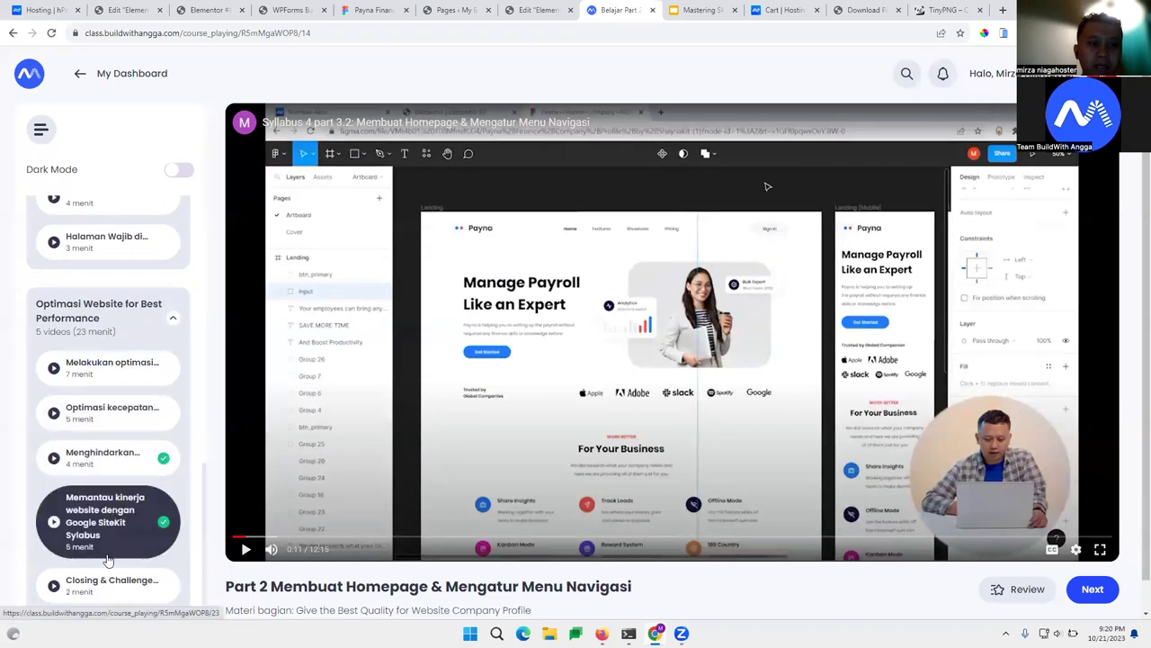
pyautogui.click(124, 464)
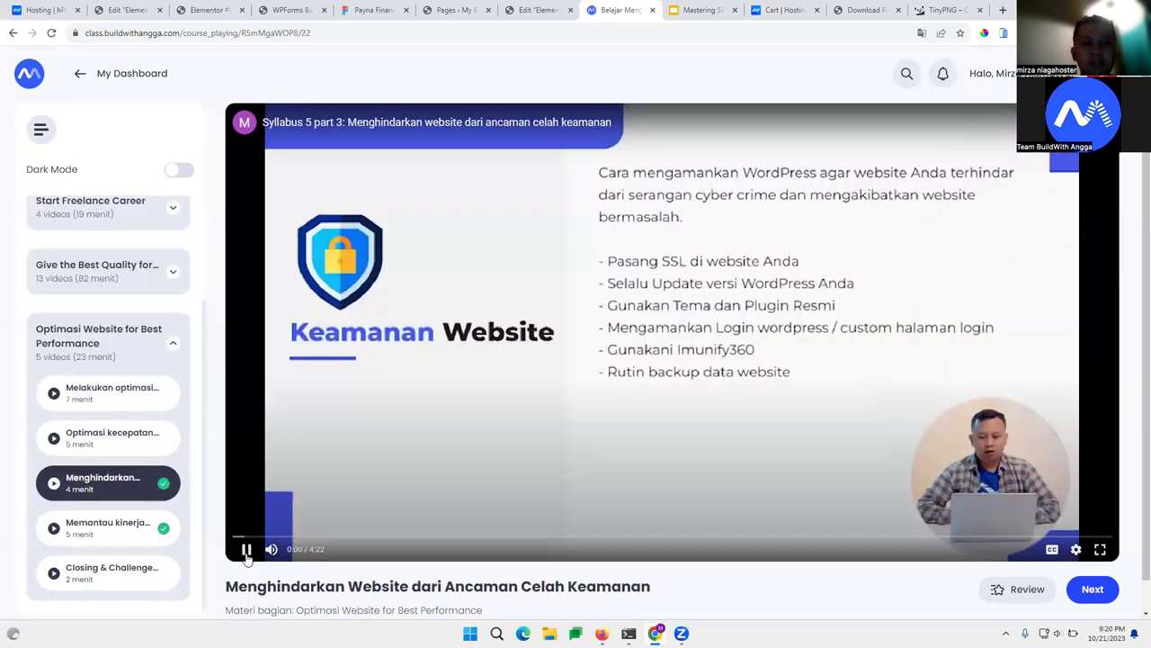
# Step: Pause the security lesson, then go back to the WordPress Pages list via the WPForms tab
pyautogui.click(247, 548)
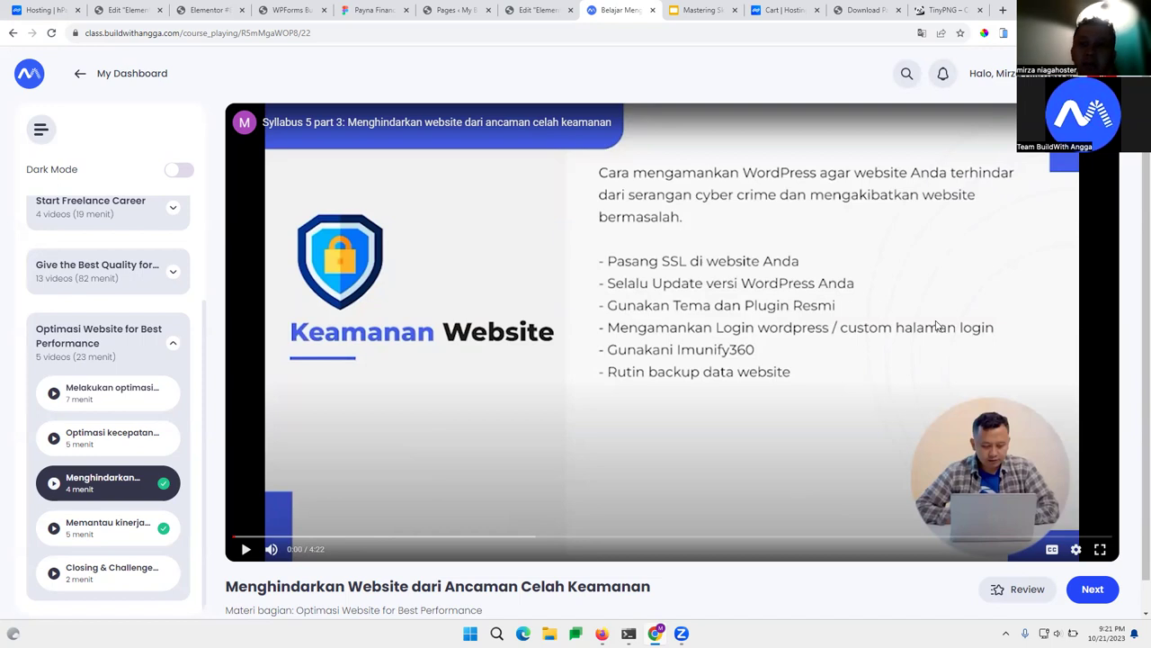
pyautogui.click(286, 10)
pyautogui.click(441, 10)
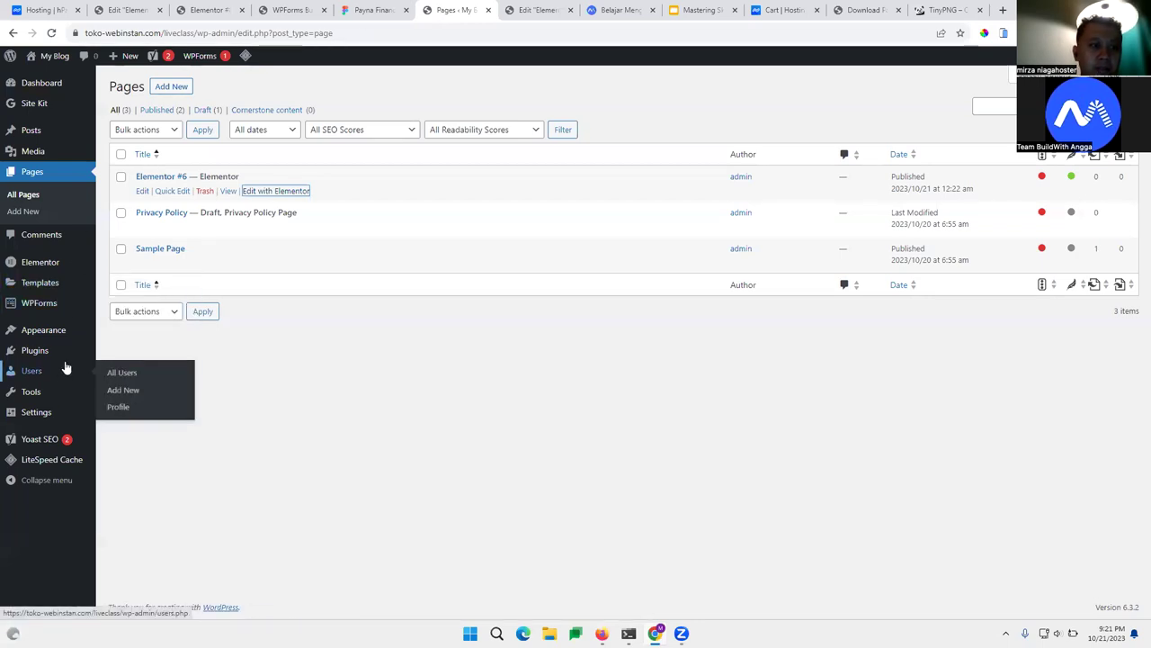
# Step: Search plugins for 'hide my login', install and activate WPS Hide Login, and open its settings
pyautogui.click(117, 369)
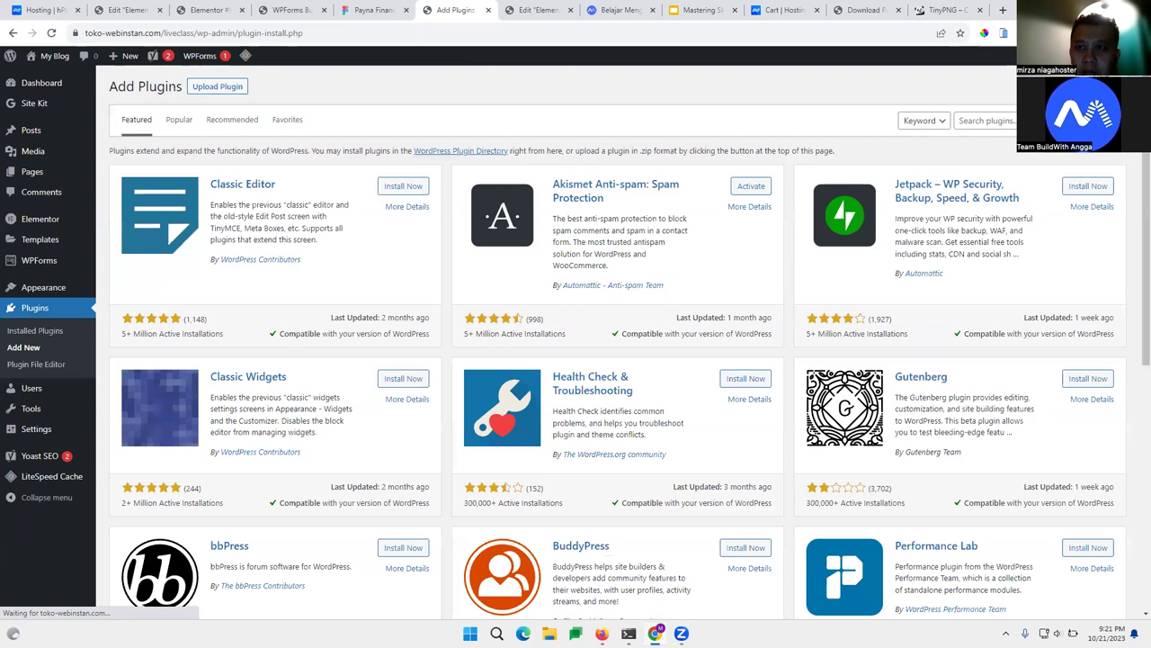
pyautogui.click(982, 121)
pyautogui.write('hide my login')
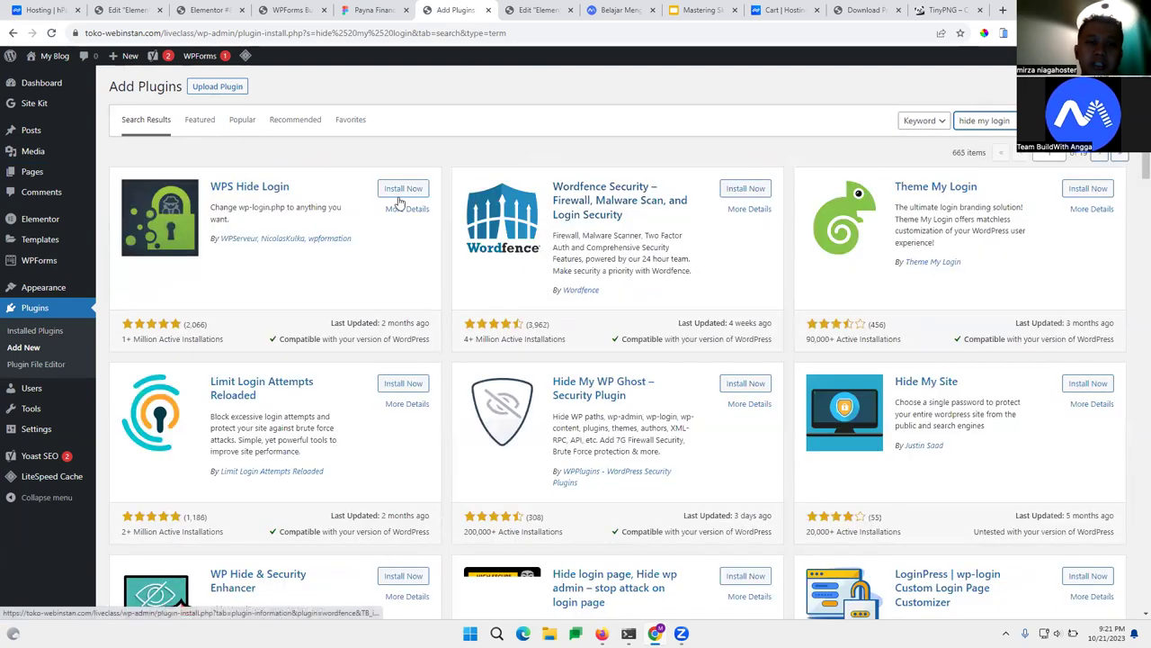
pyautogui.click(398, 191)
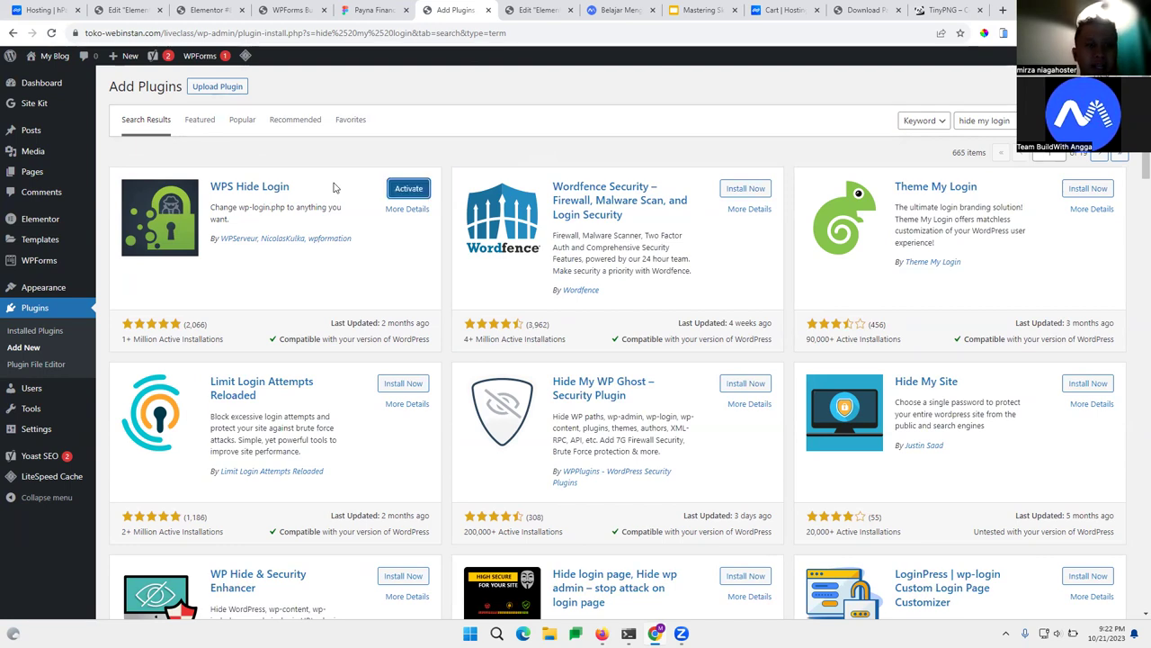
pyautogui.click(393, 195)
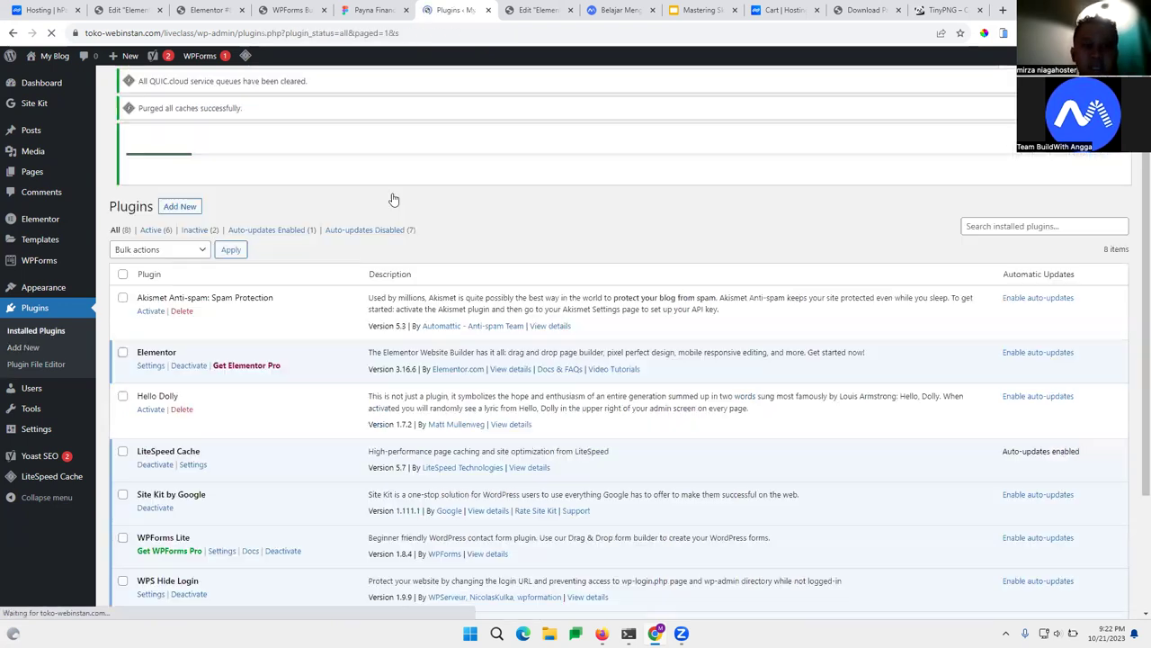
pyautogui.scroll(-2, 393, 198)
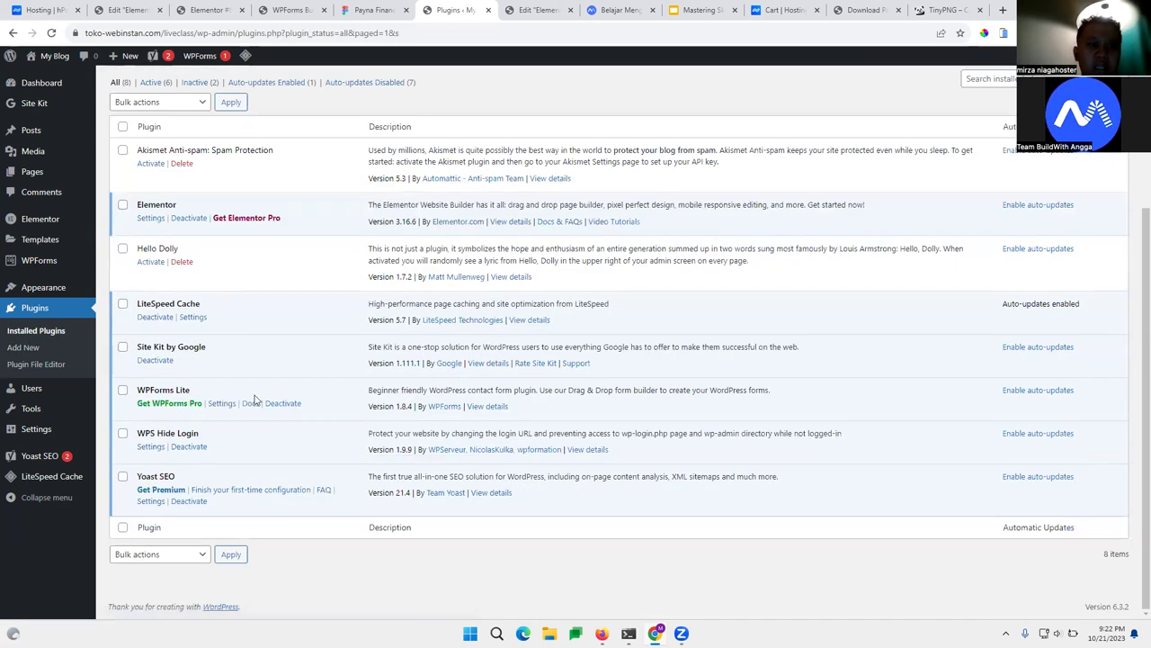
pyautogui.click(151, 447)
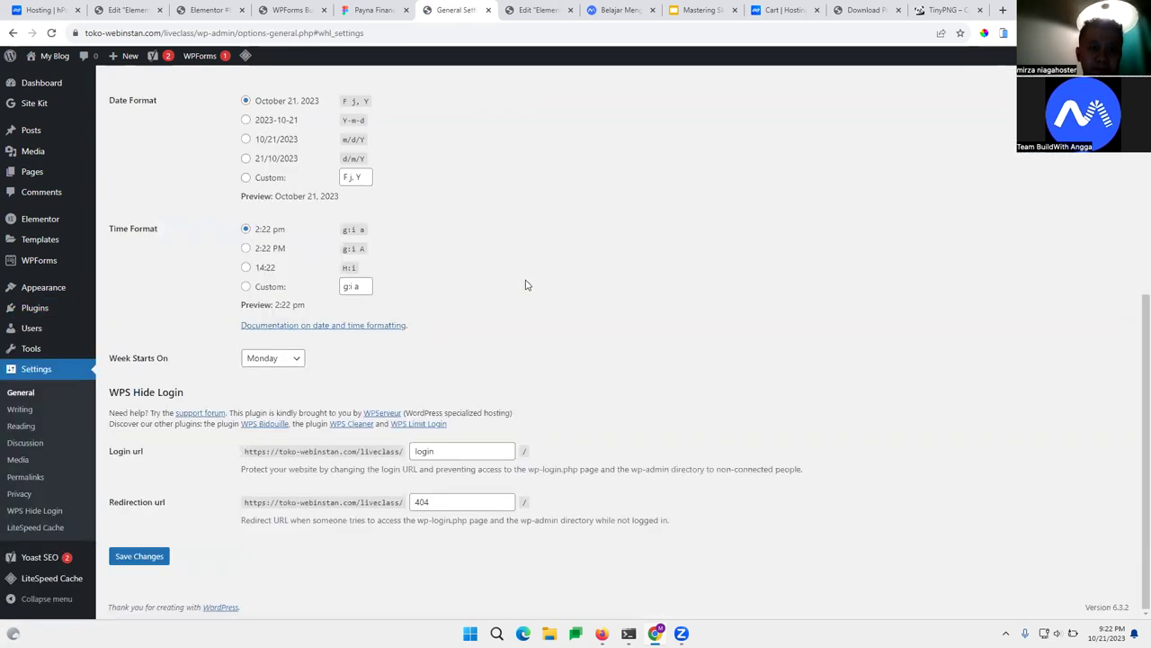
# Step: Replace the login URL with user-admin, save the change, and log out of the admin account
pyautogui.click(465, 454)
pyautogui.doubleClick(464, 453)
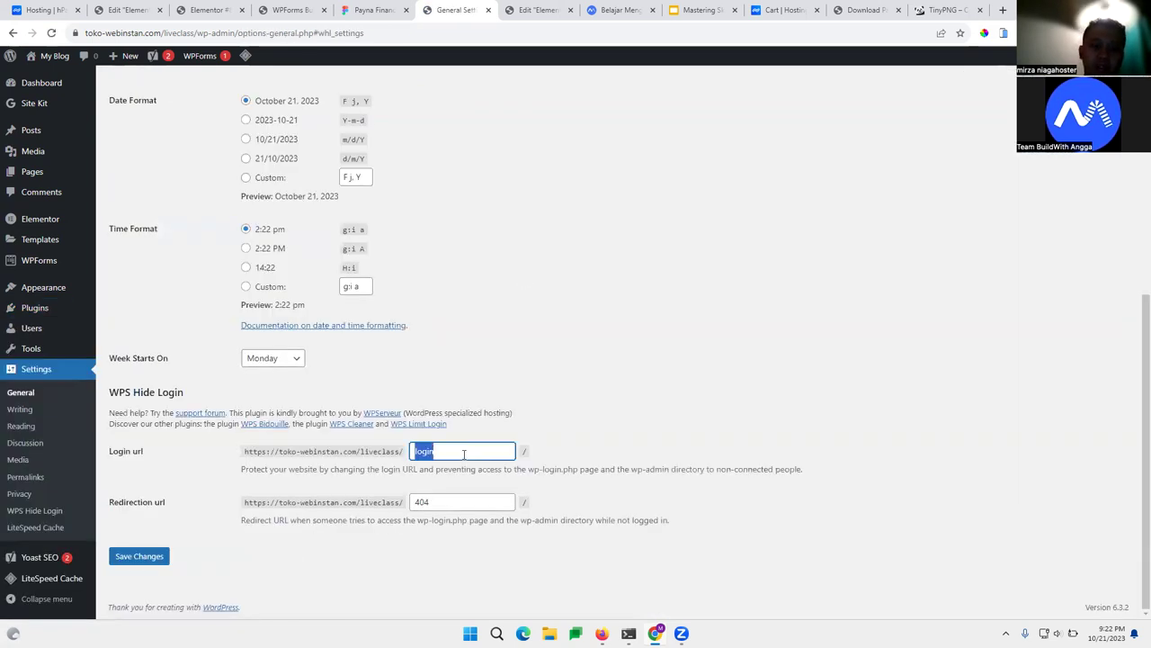
pyautogui.write('user')
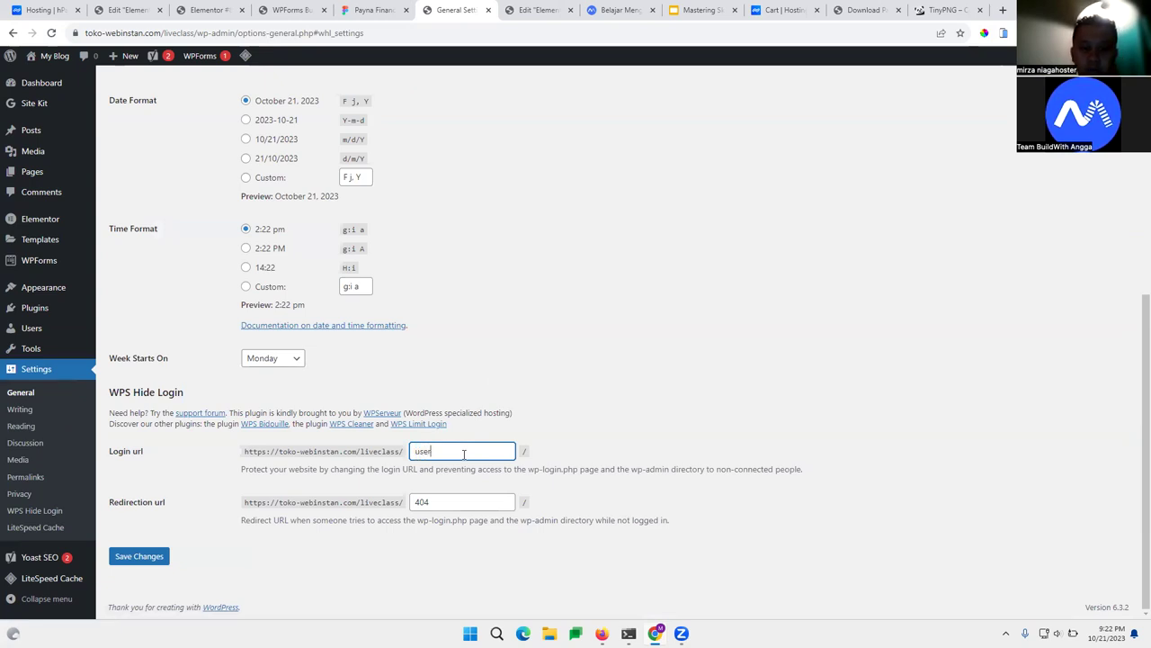
pyautogui.write('-admin')
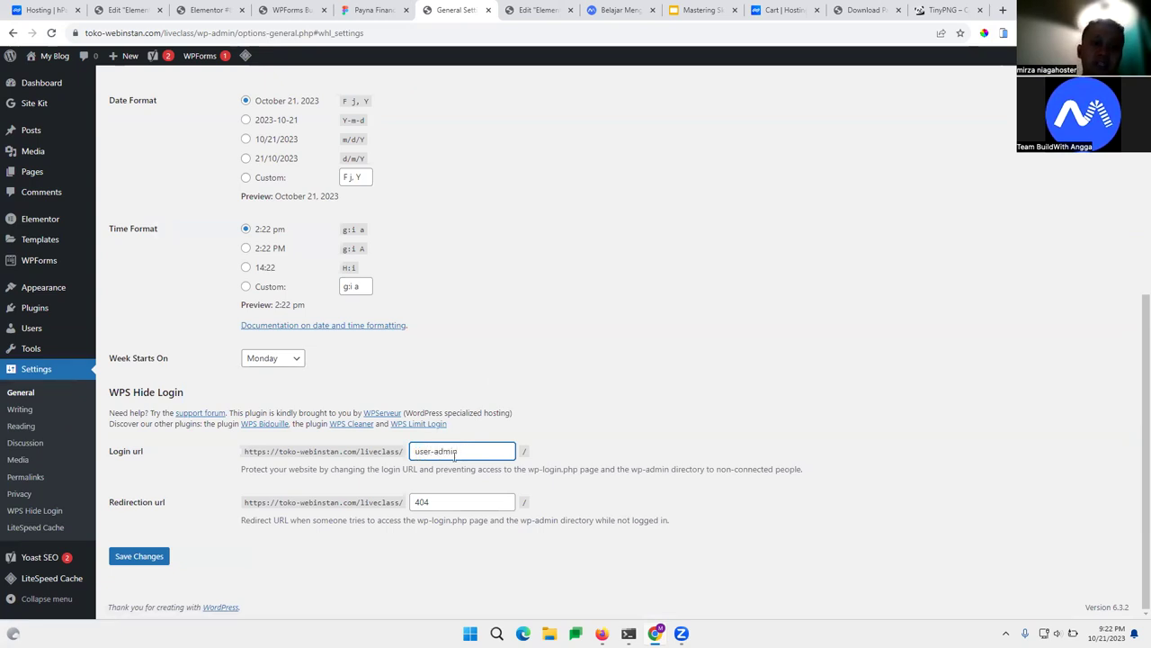
pyautogui.click(146, 558)
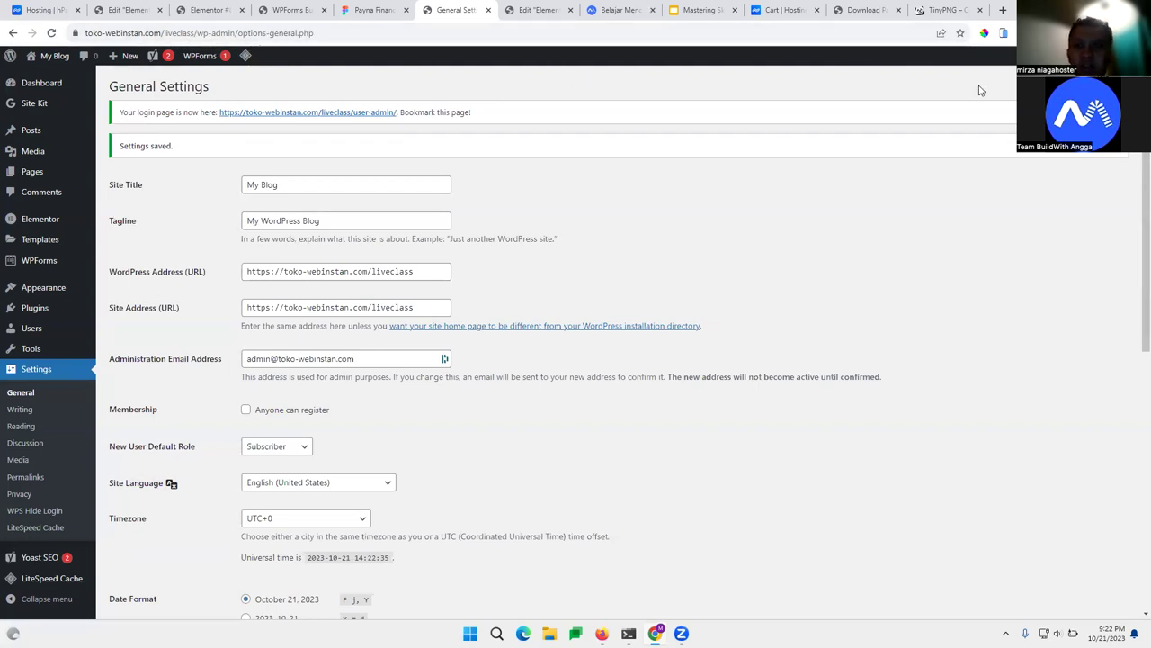
pyautogui.moveTo(1079, 55)
pyautogui.click(1052, 79)
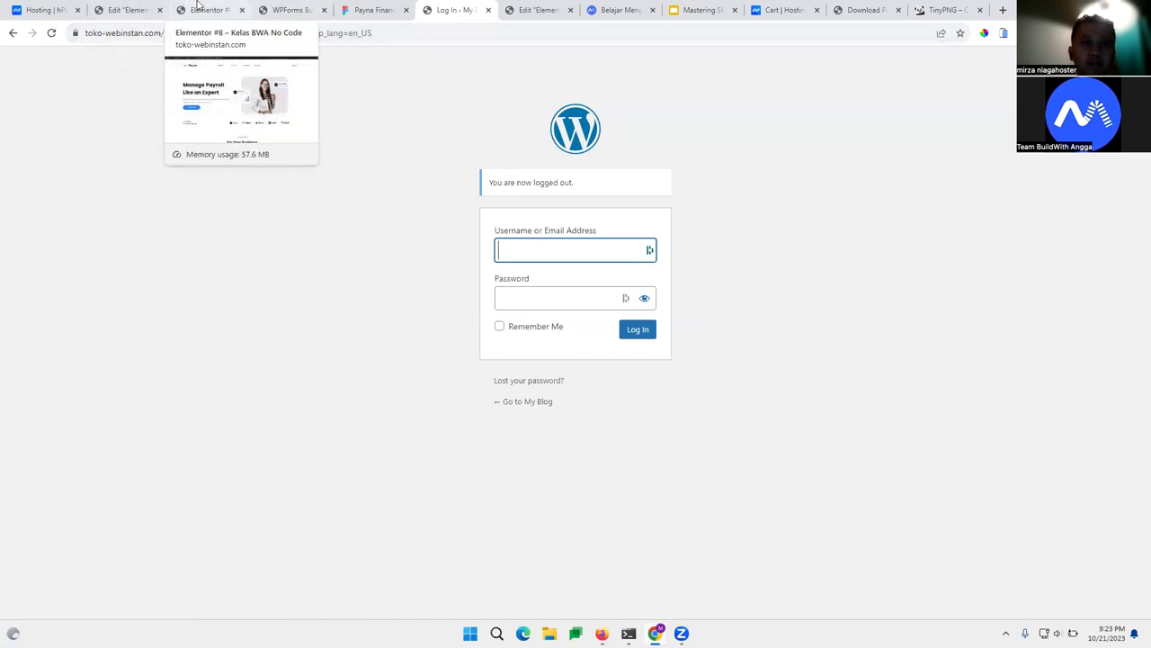
# Step: Trim the WPForms builder address back to wp-admin/ to load the WordPress Dashboard
pyautogui.click(270, 9)
pyautogui.moveTo(241, 32); pyautogui.dragTo(472, 52)
pyautogui.press('BackSpace')
pyautogui.press('Return')
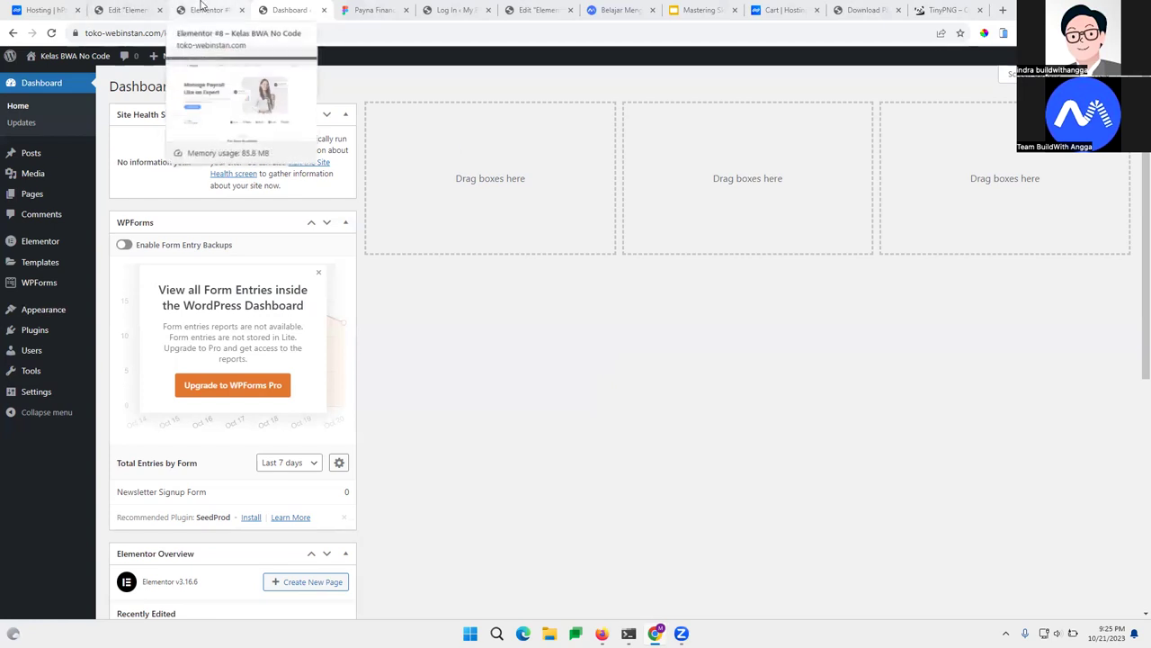
# Step: Return to the Payna editor in mobile view and scroll through the Elements widget list
pyautogui.click(148, 8)
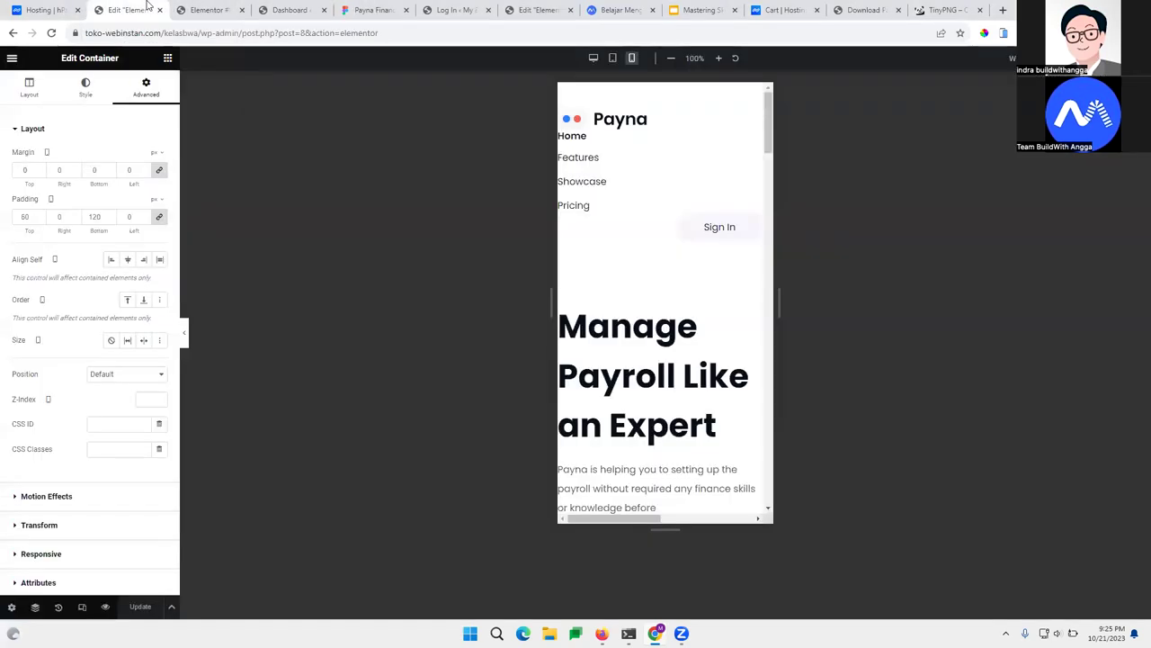
pyautogui.click(182, 16)
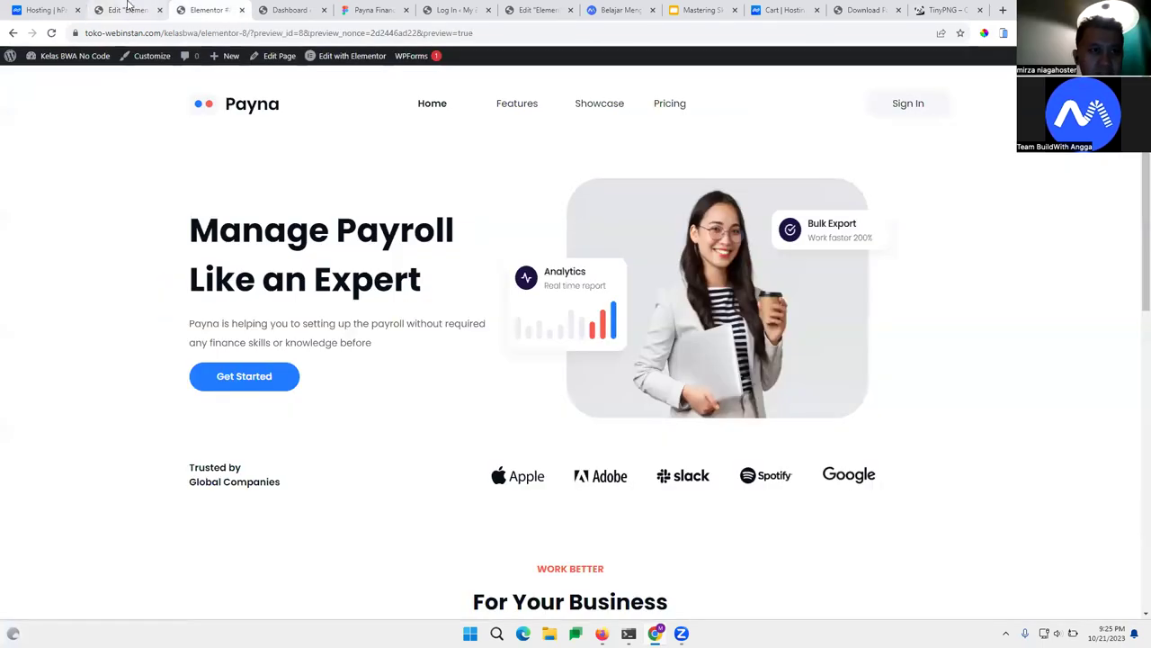
pyautogui.click(128, 10)
pyautogui.click(169, 58)
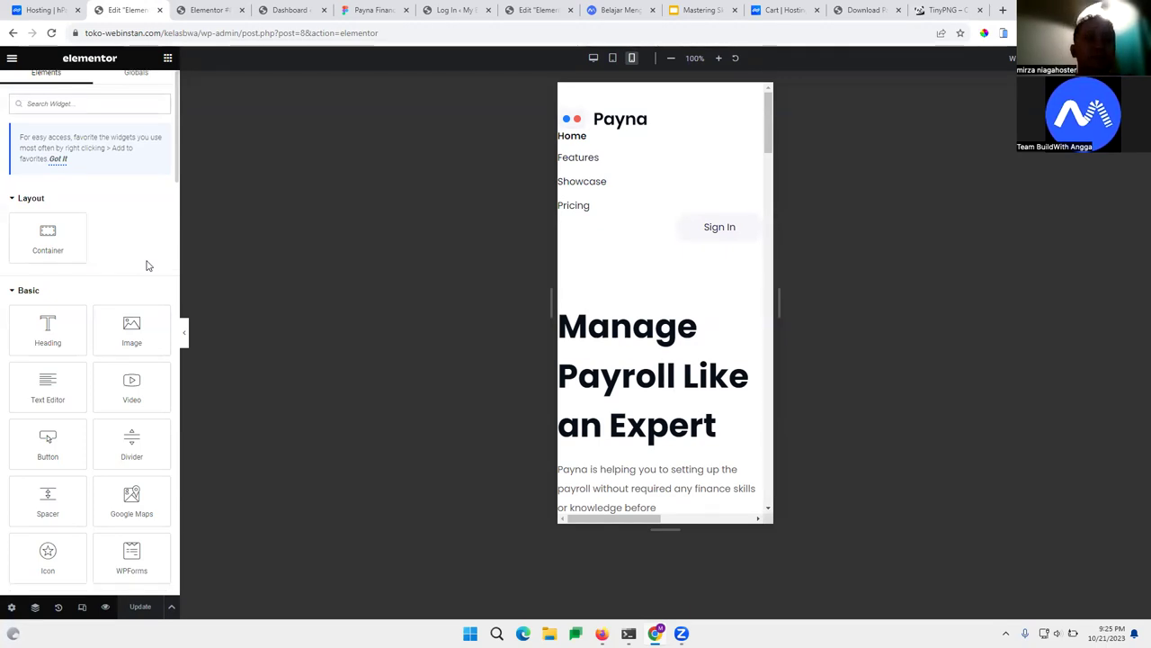
pyautogui.scroll(-1, 149, 265)
pyautogui.scroll(-1, 147, 263)
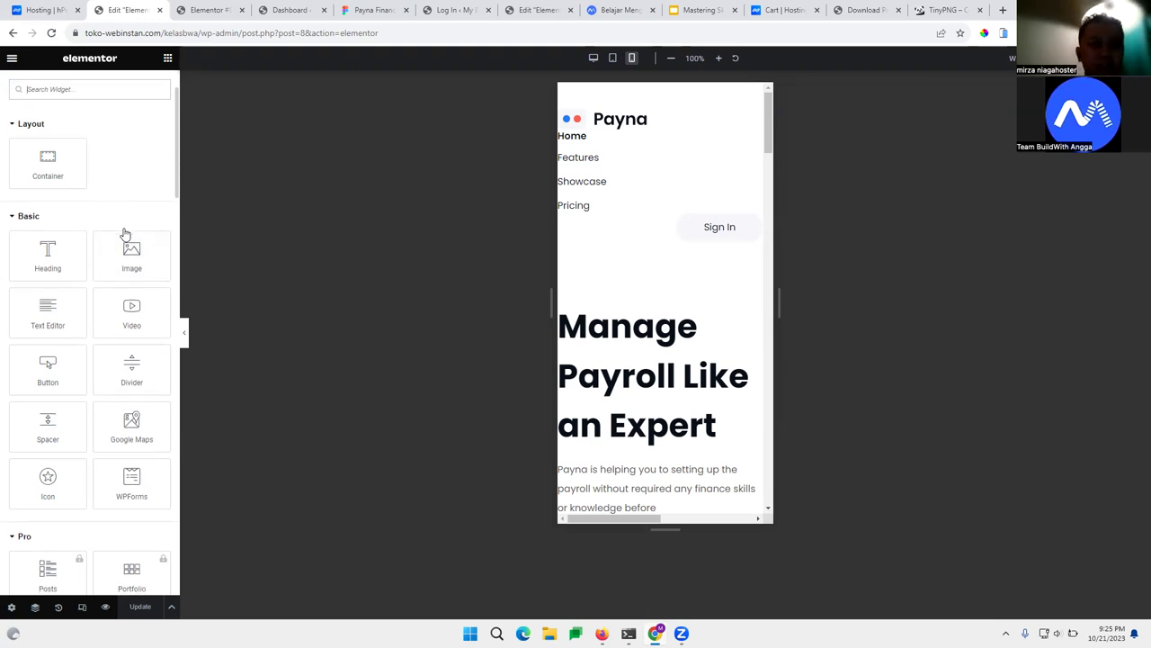
pyautogui.scroll(-1, 124, 230)
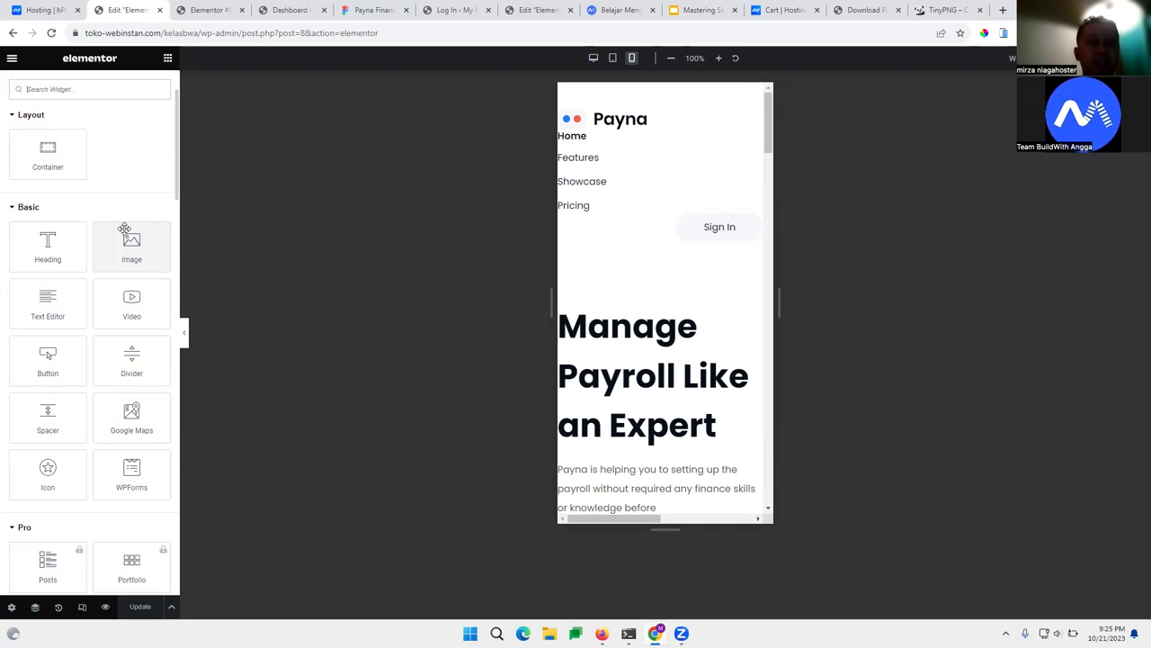
pyautogui.scroll(-1, 128, 221)
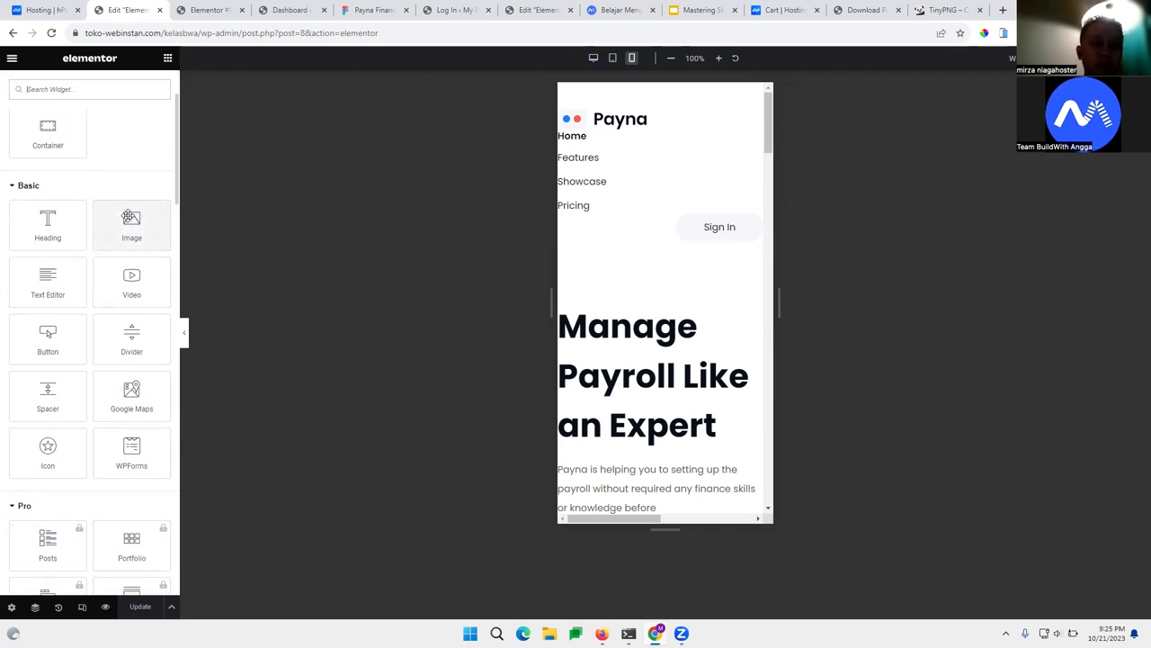